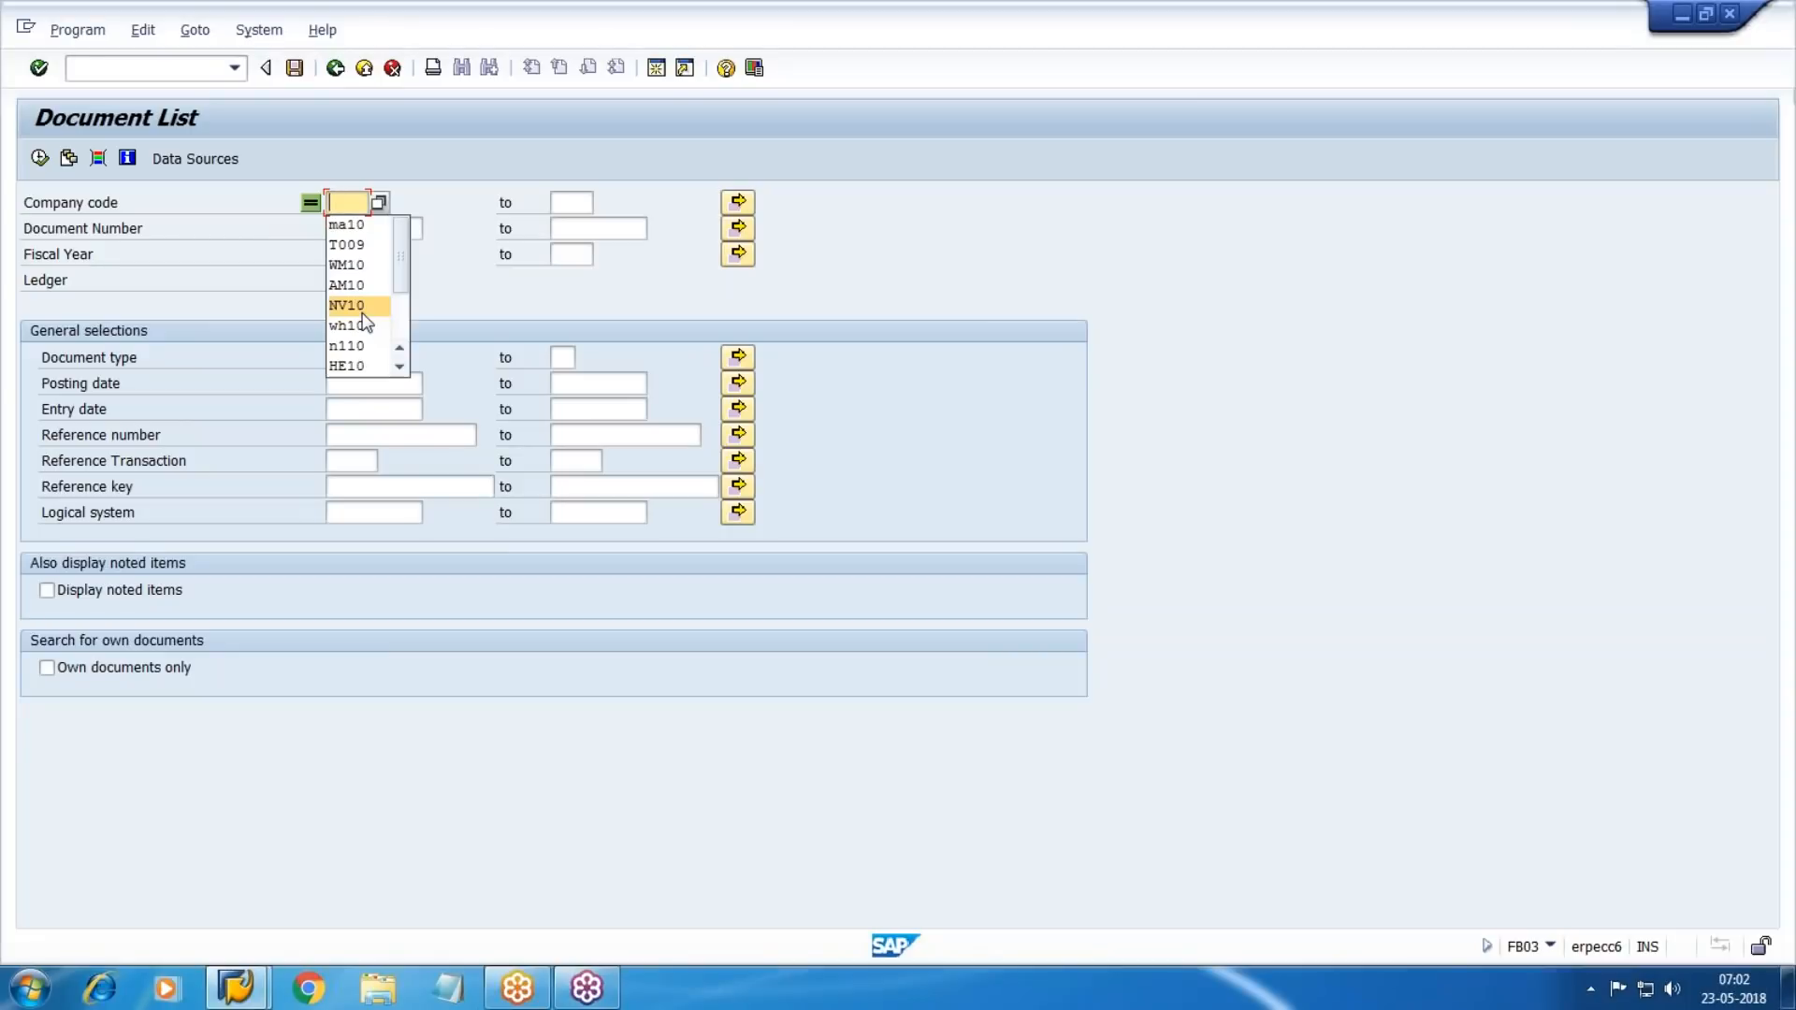
List the accounting documents of company code WM10 using the default ledger selection.
text(WM10)
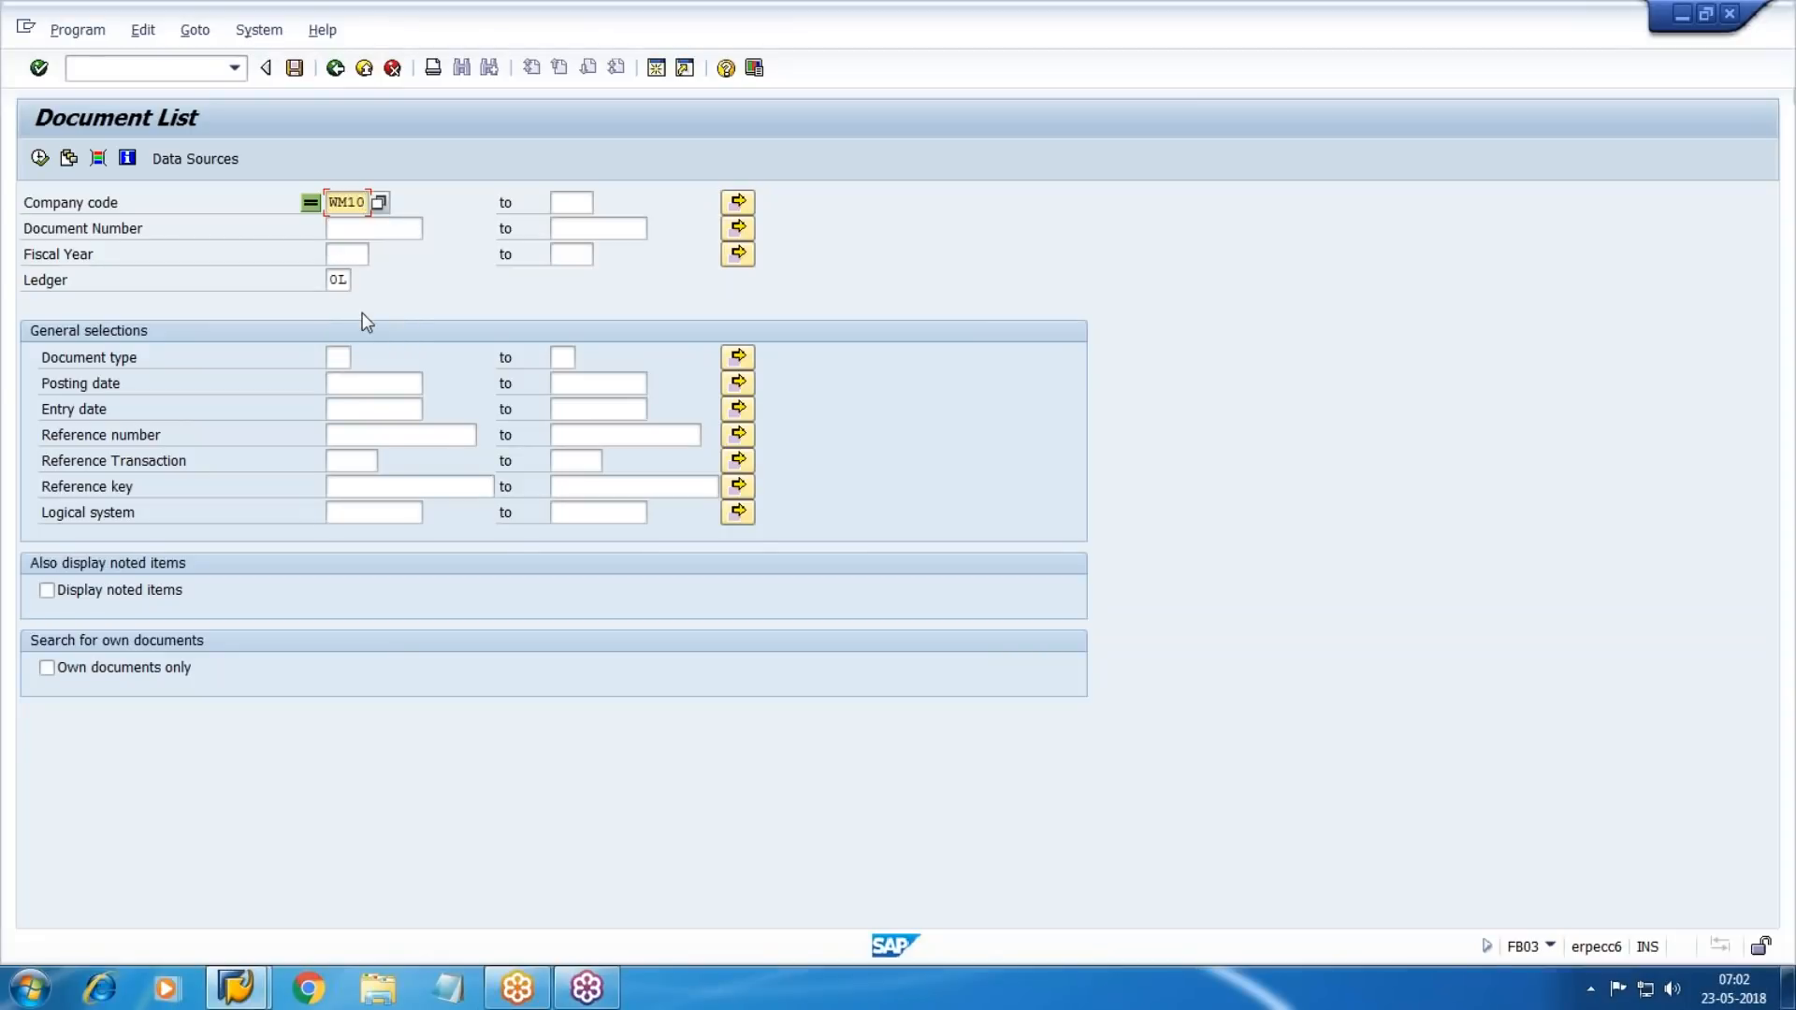
key(F8)
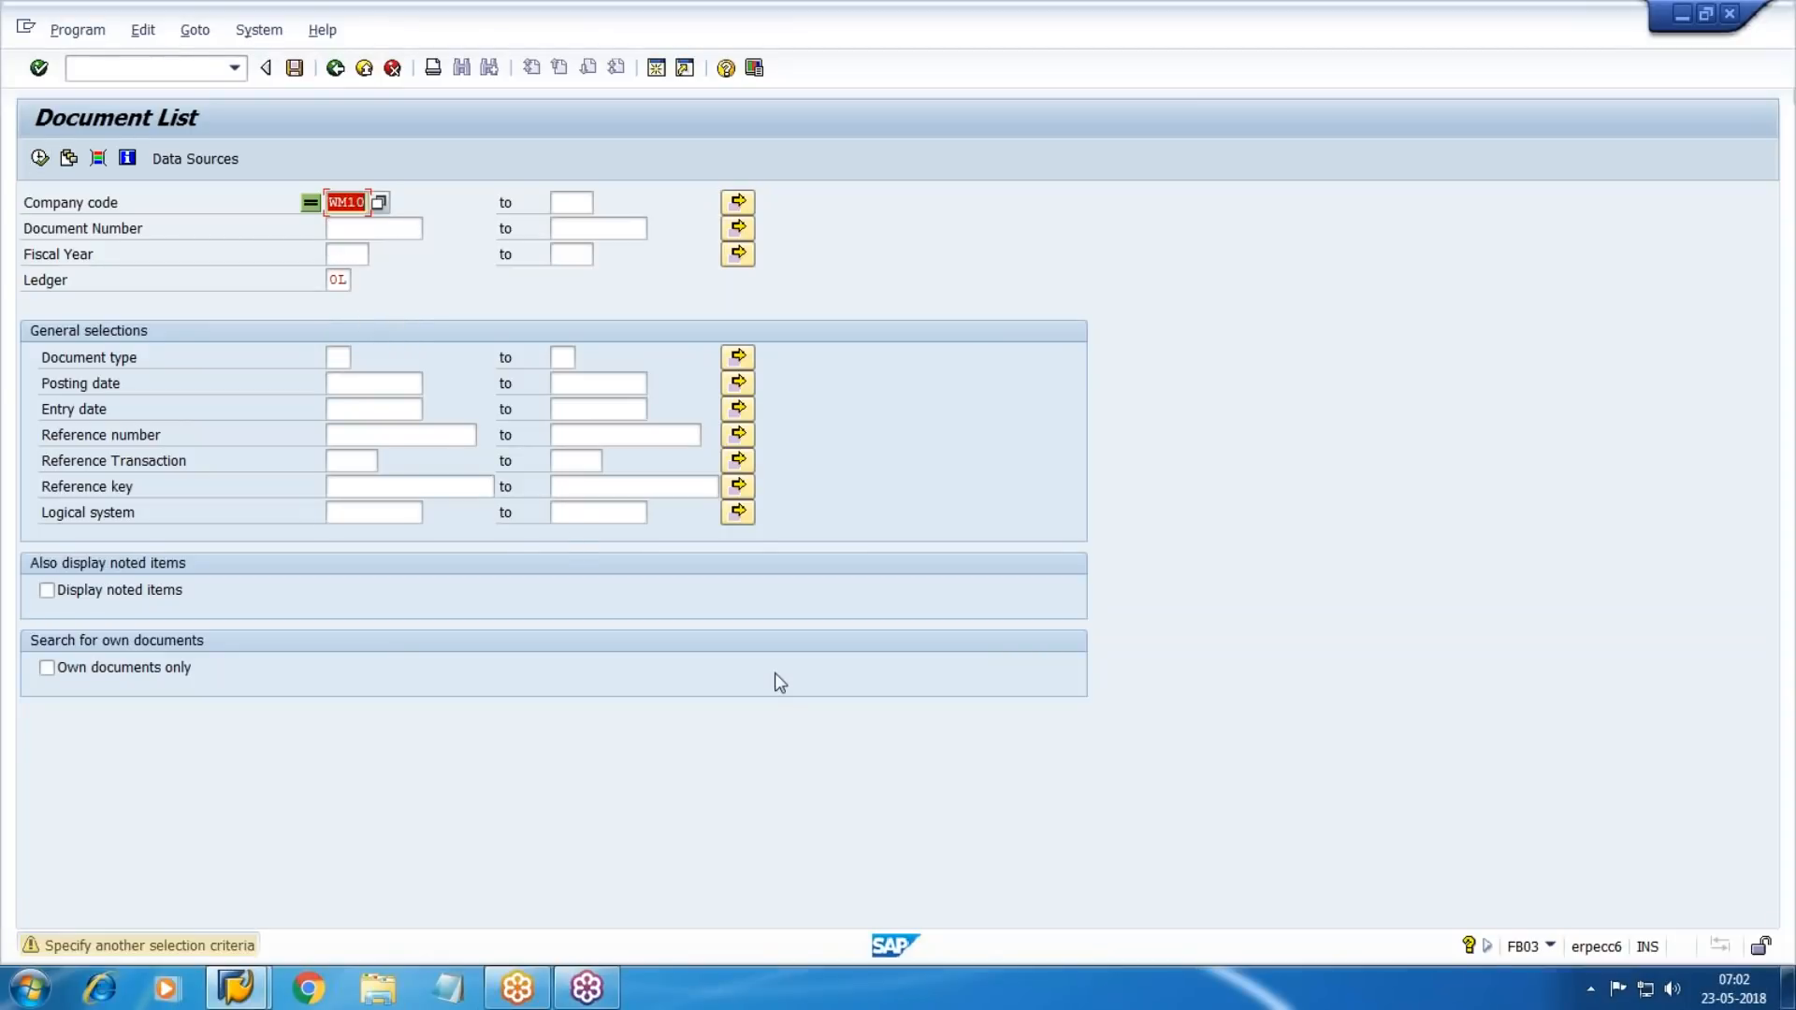
key(Return)
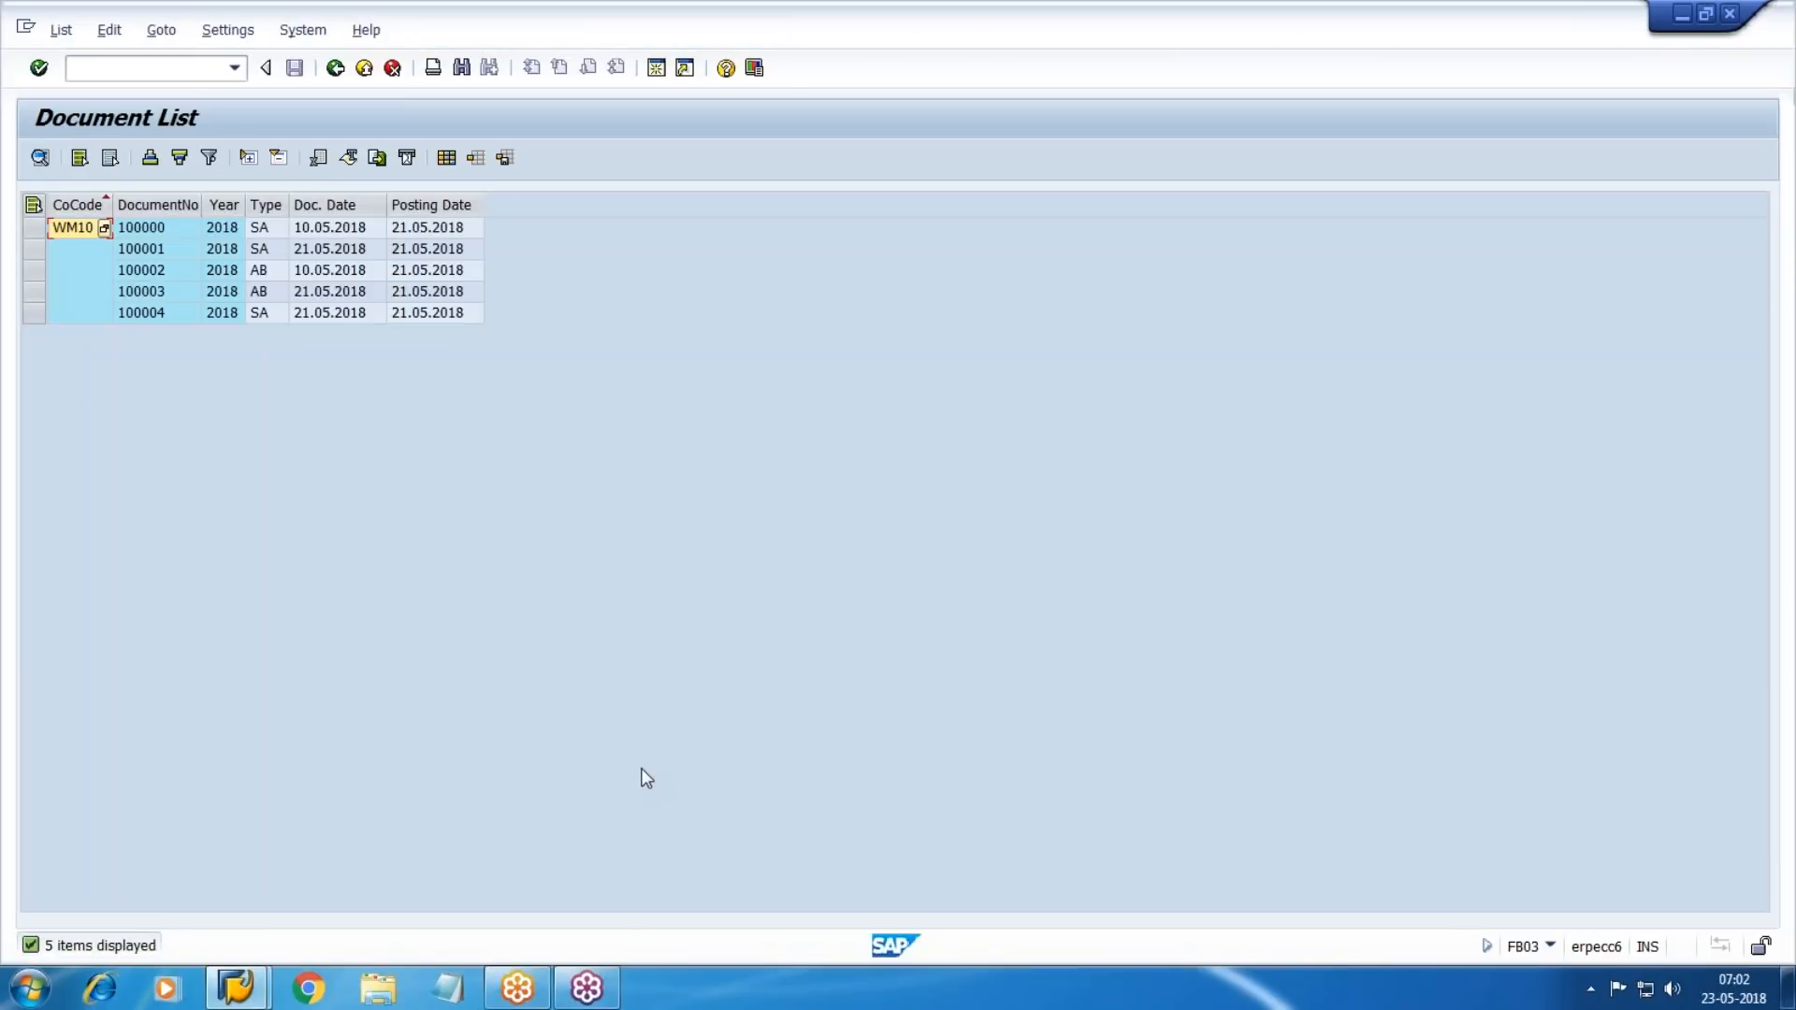
Find the Ledger field in the column set and add it to the document list's displayed columns.
click(446, 157)
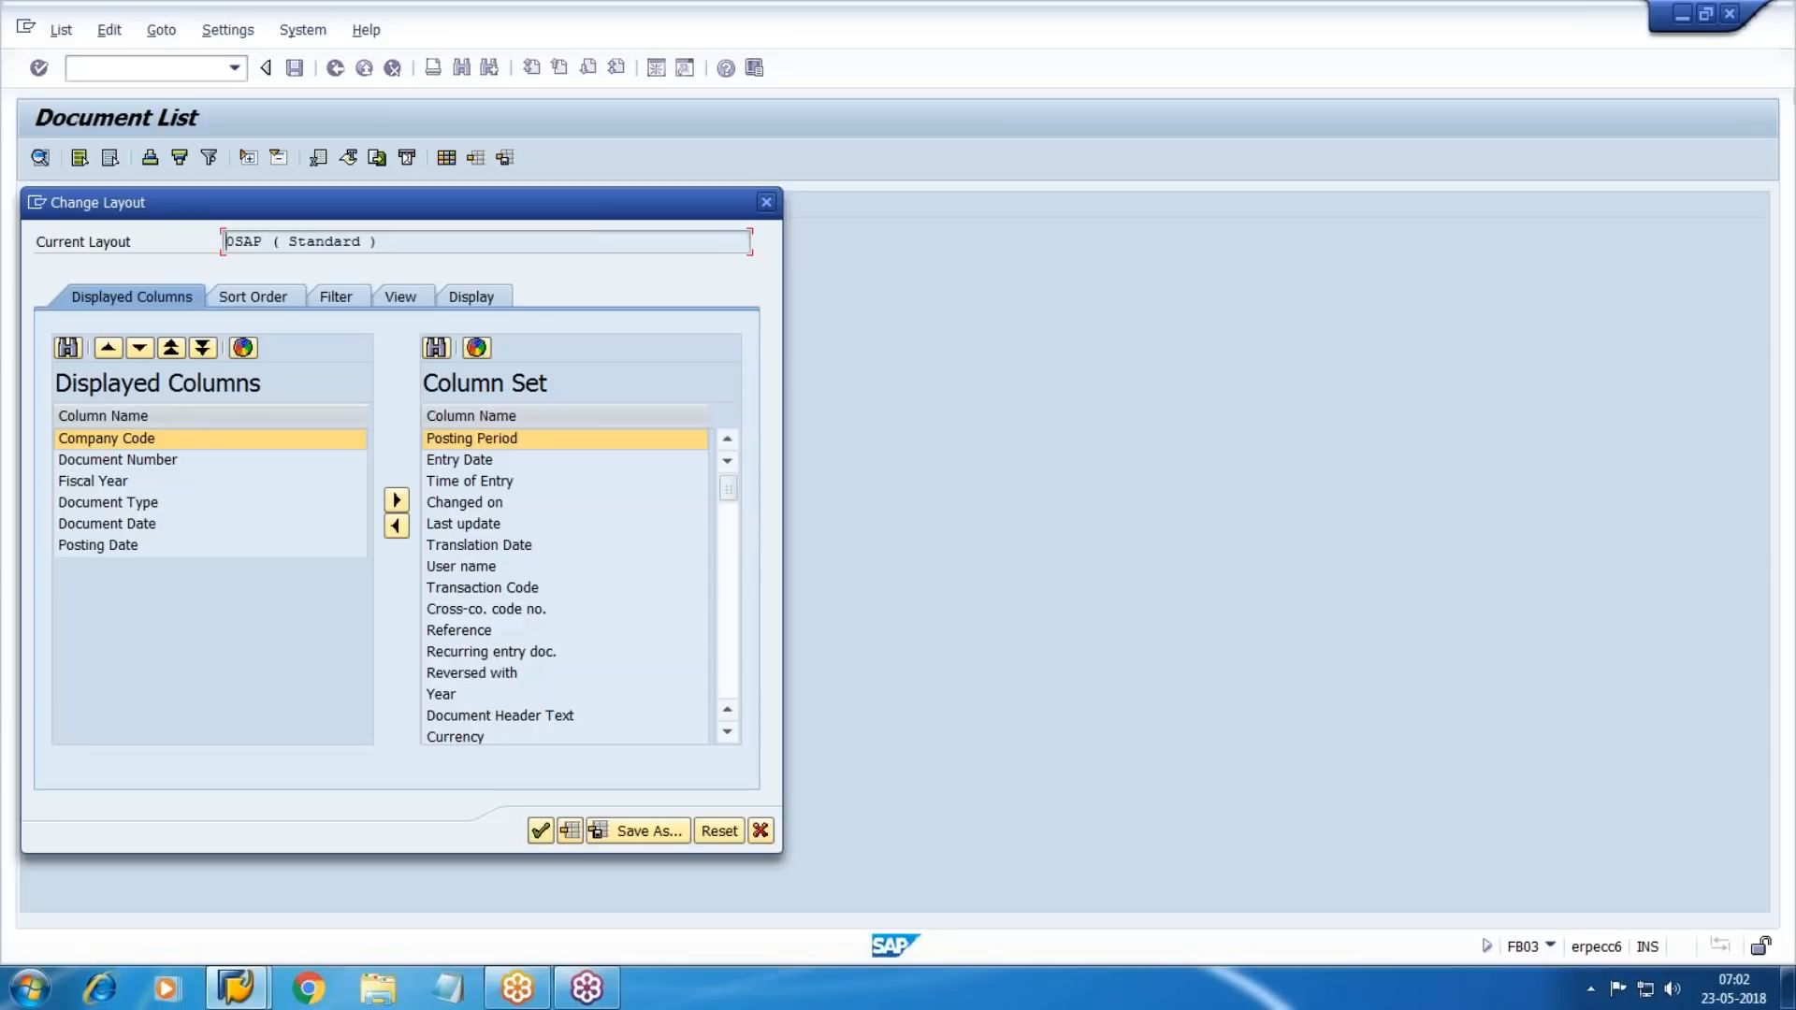
click(442, 354)
text(L)
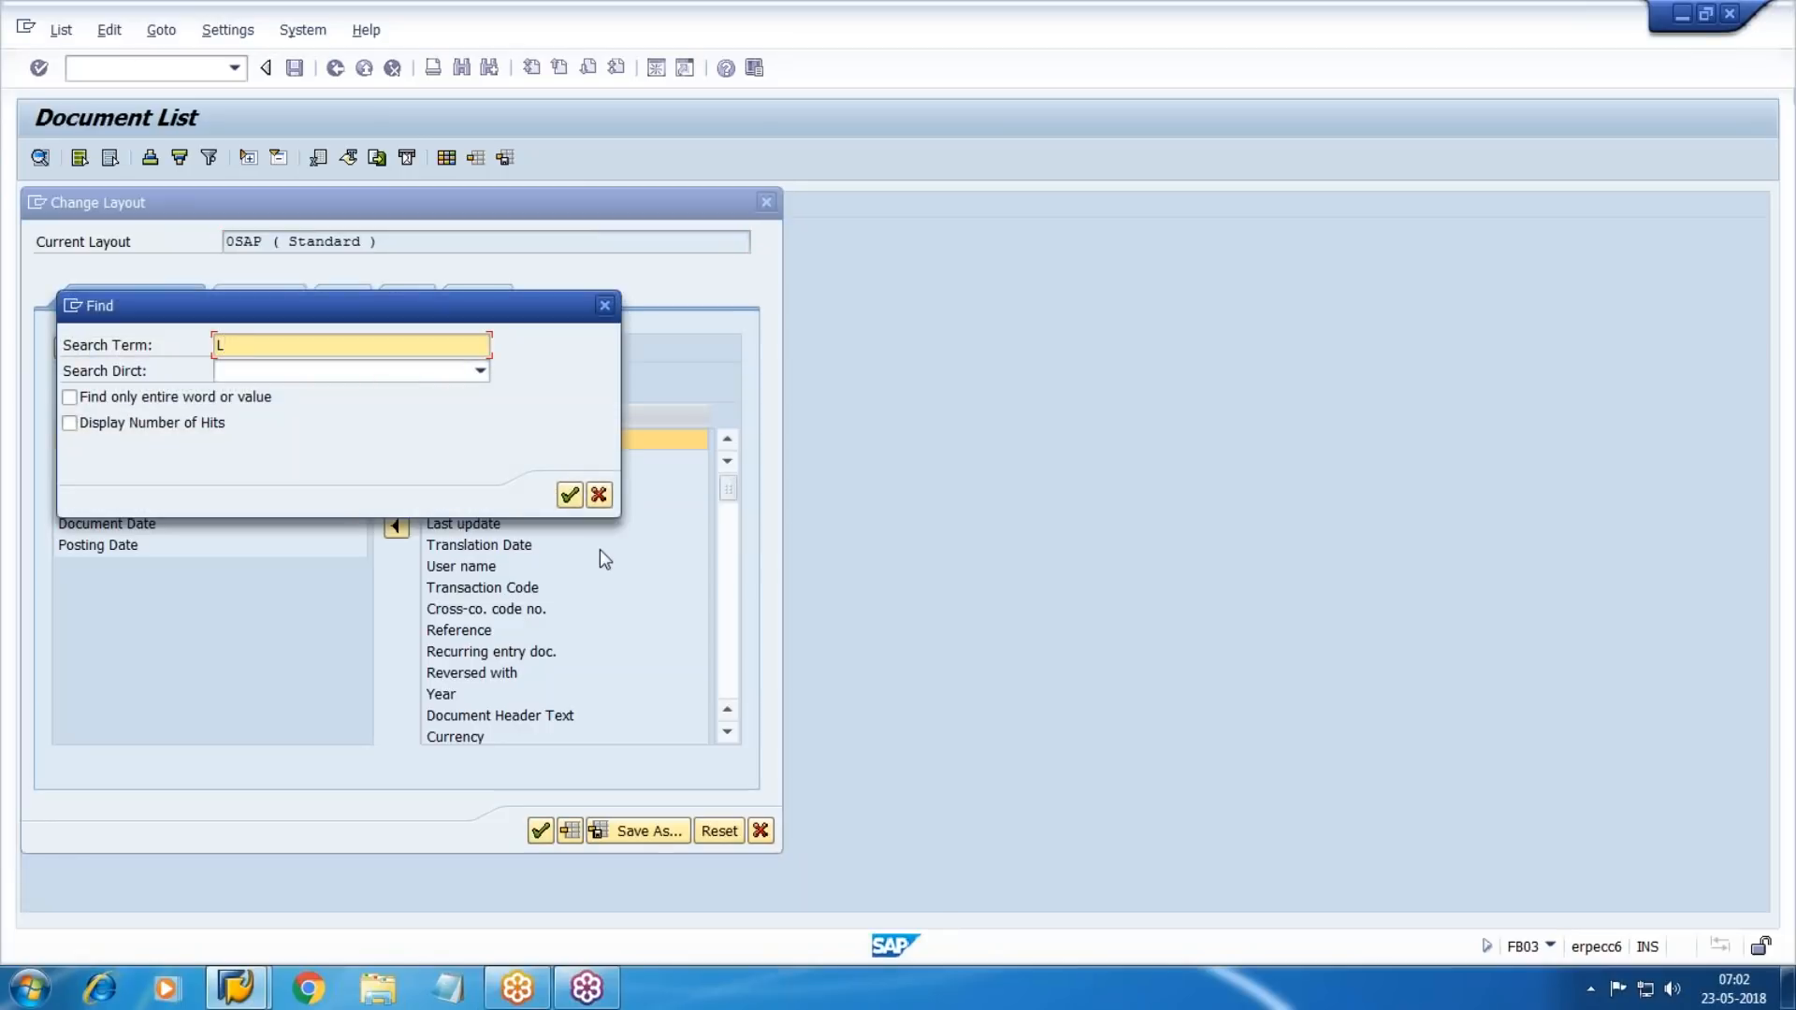
text(EDGER)
key(Return)
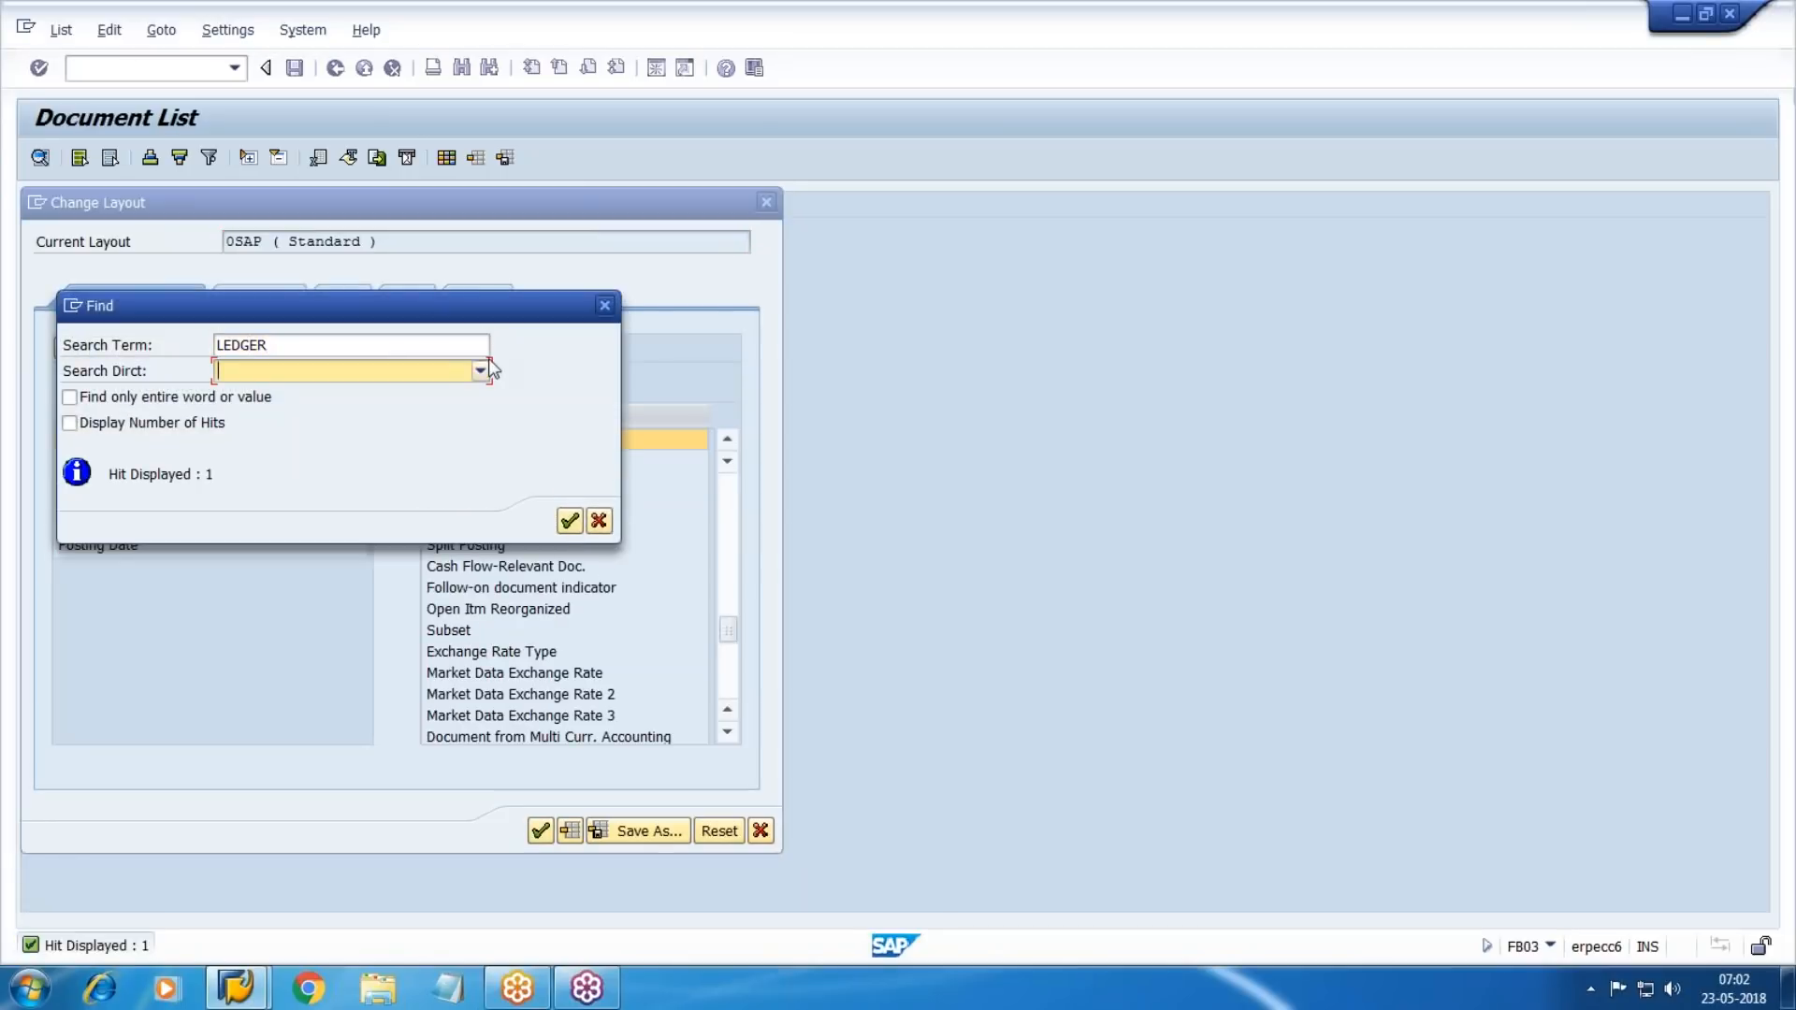
click(604, 306)
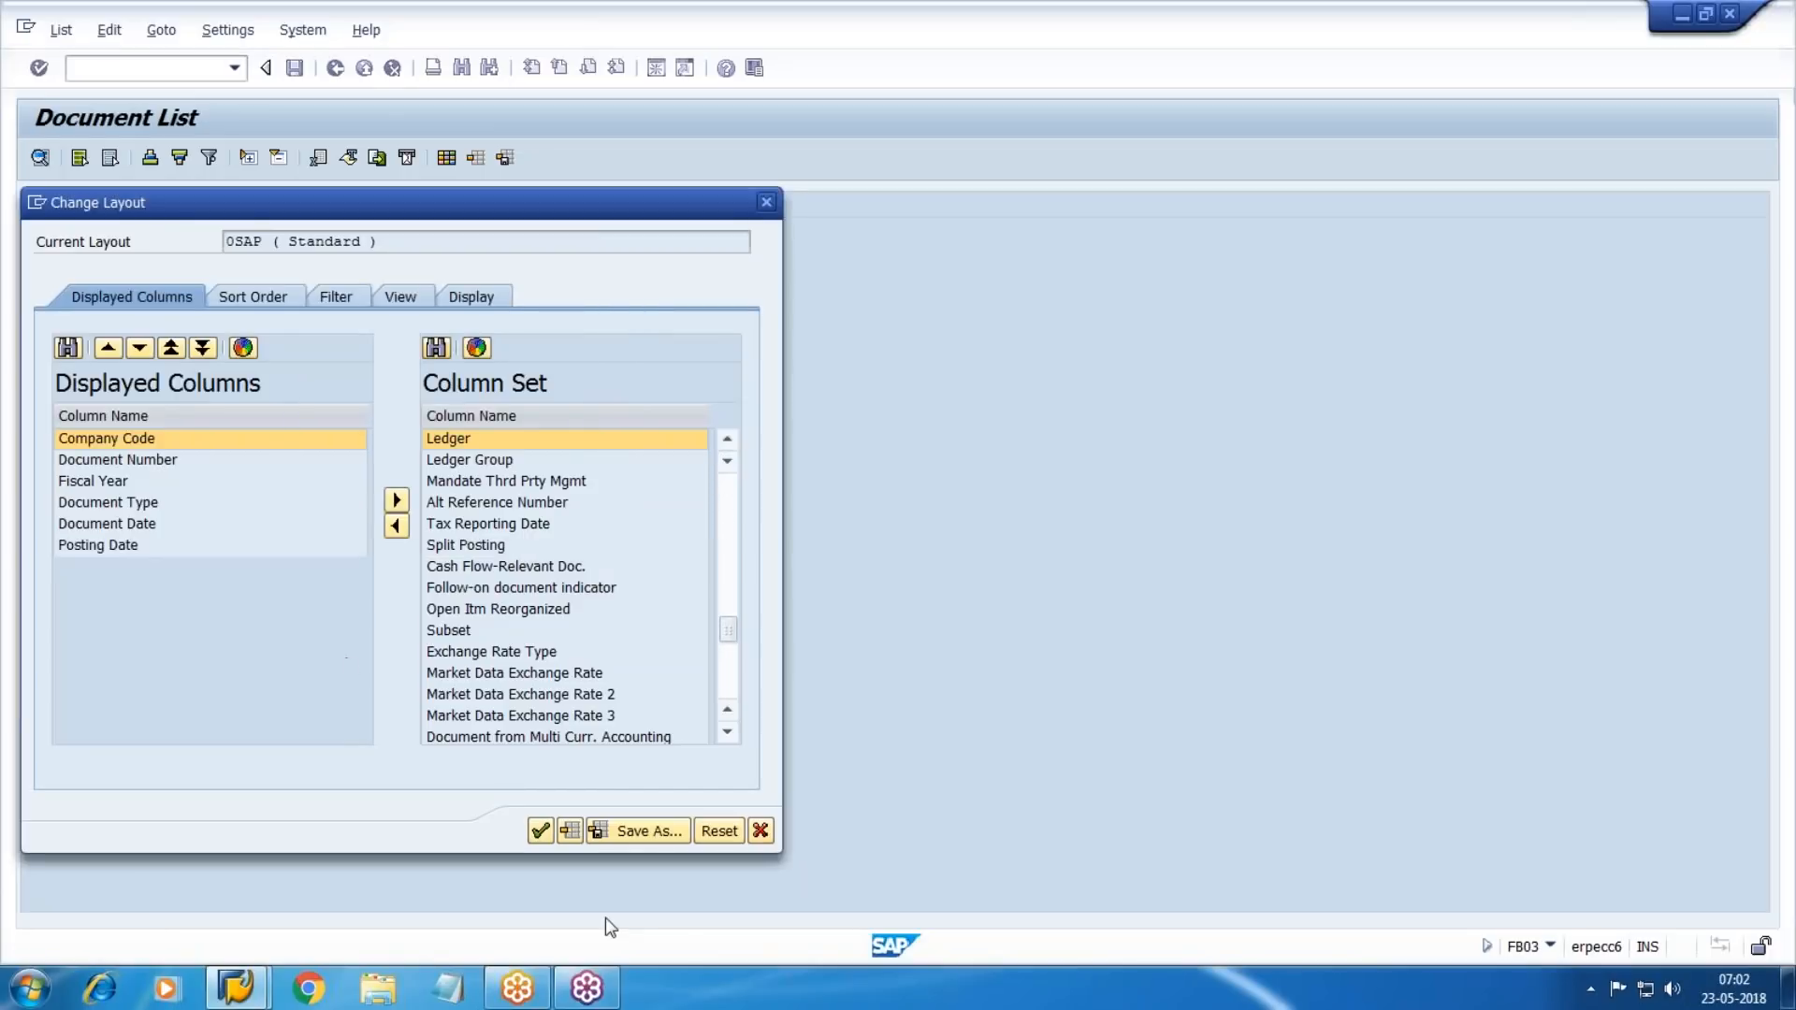
click(397, 525)
click(540, 830)
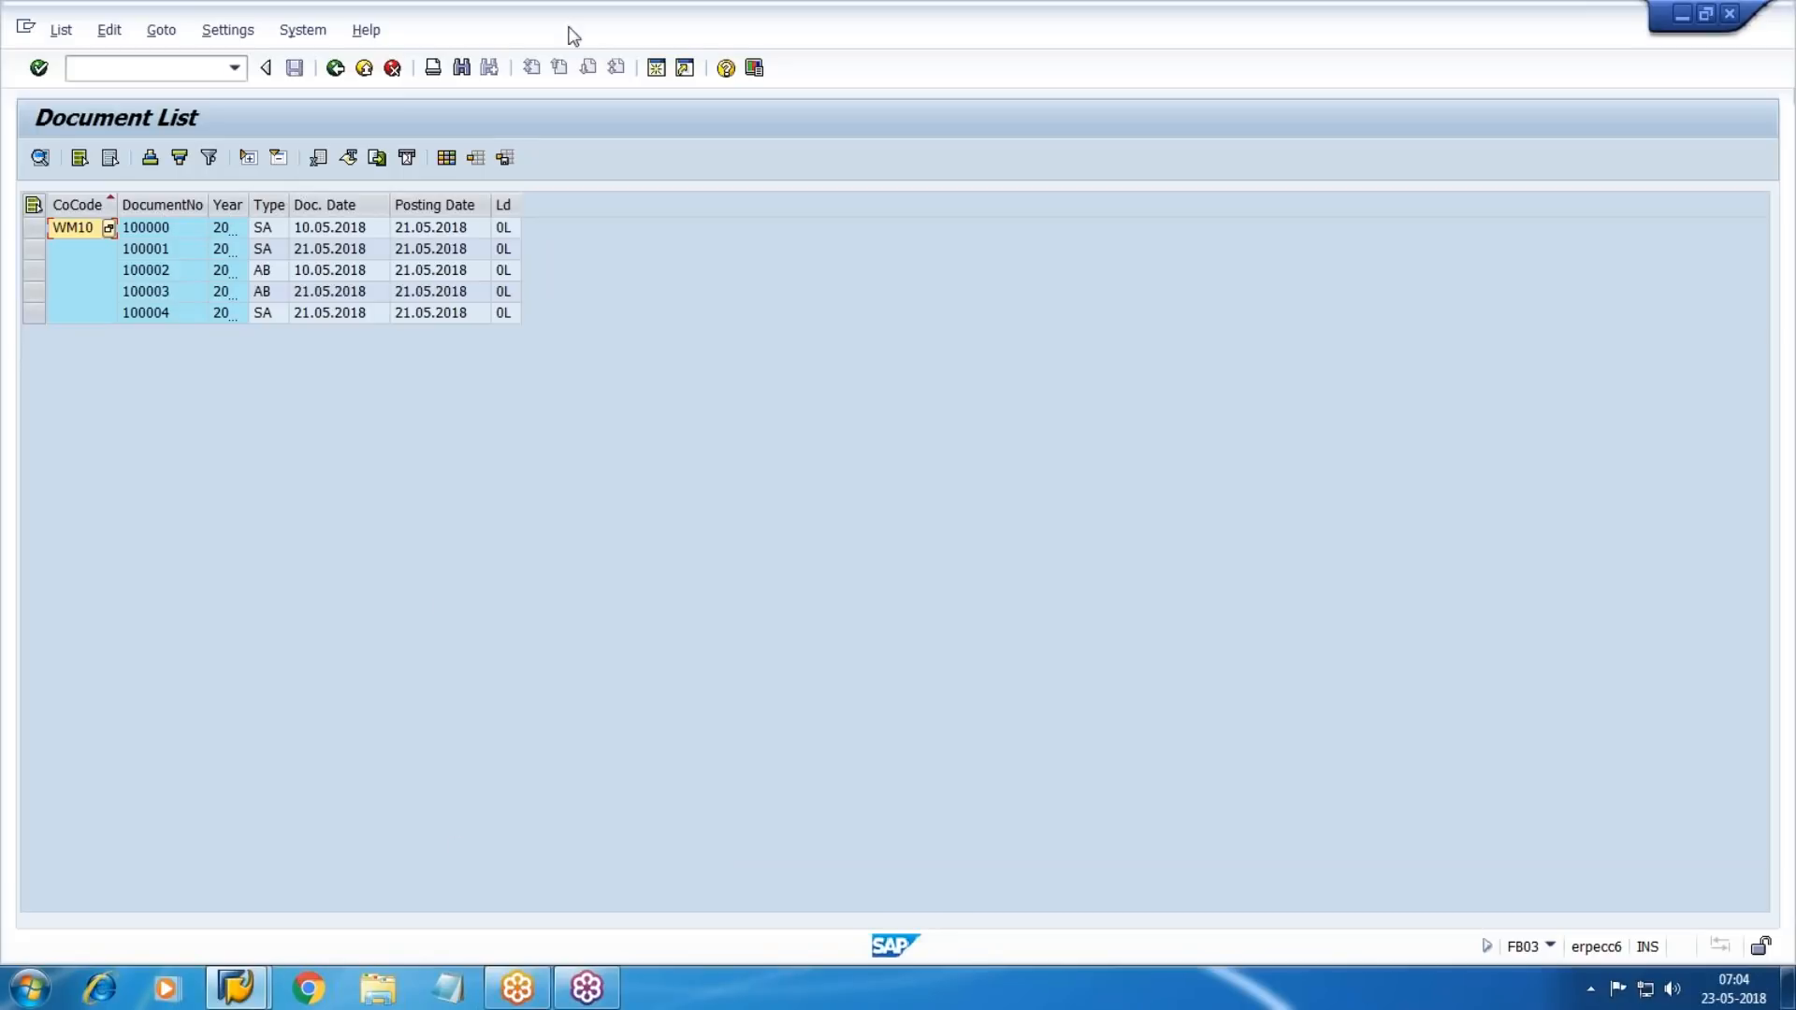
Start a new session and run transaction FAGL_ACTIVATION to view the new General Ledger Accounting activation.
click(647, 77)
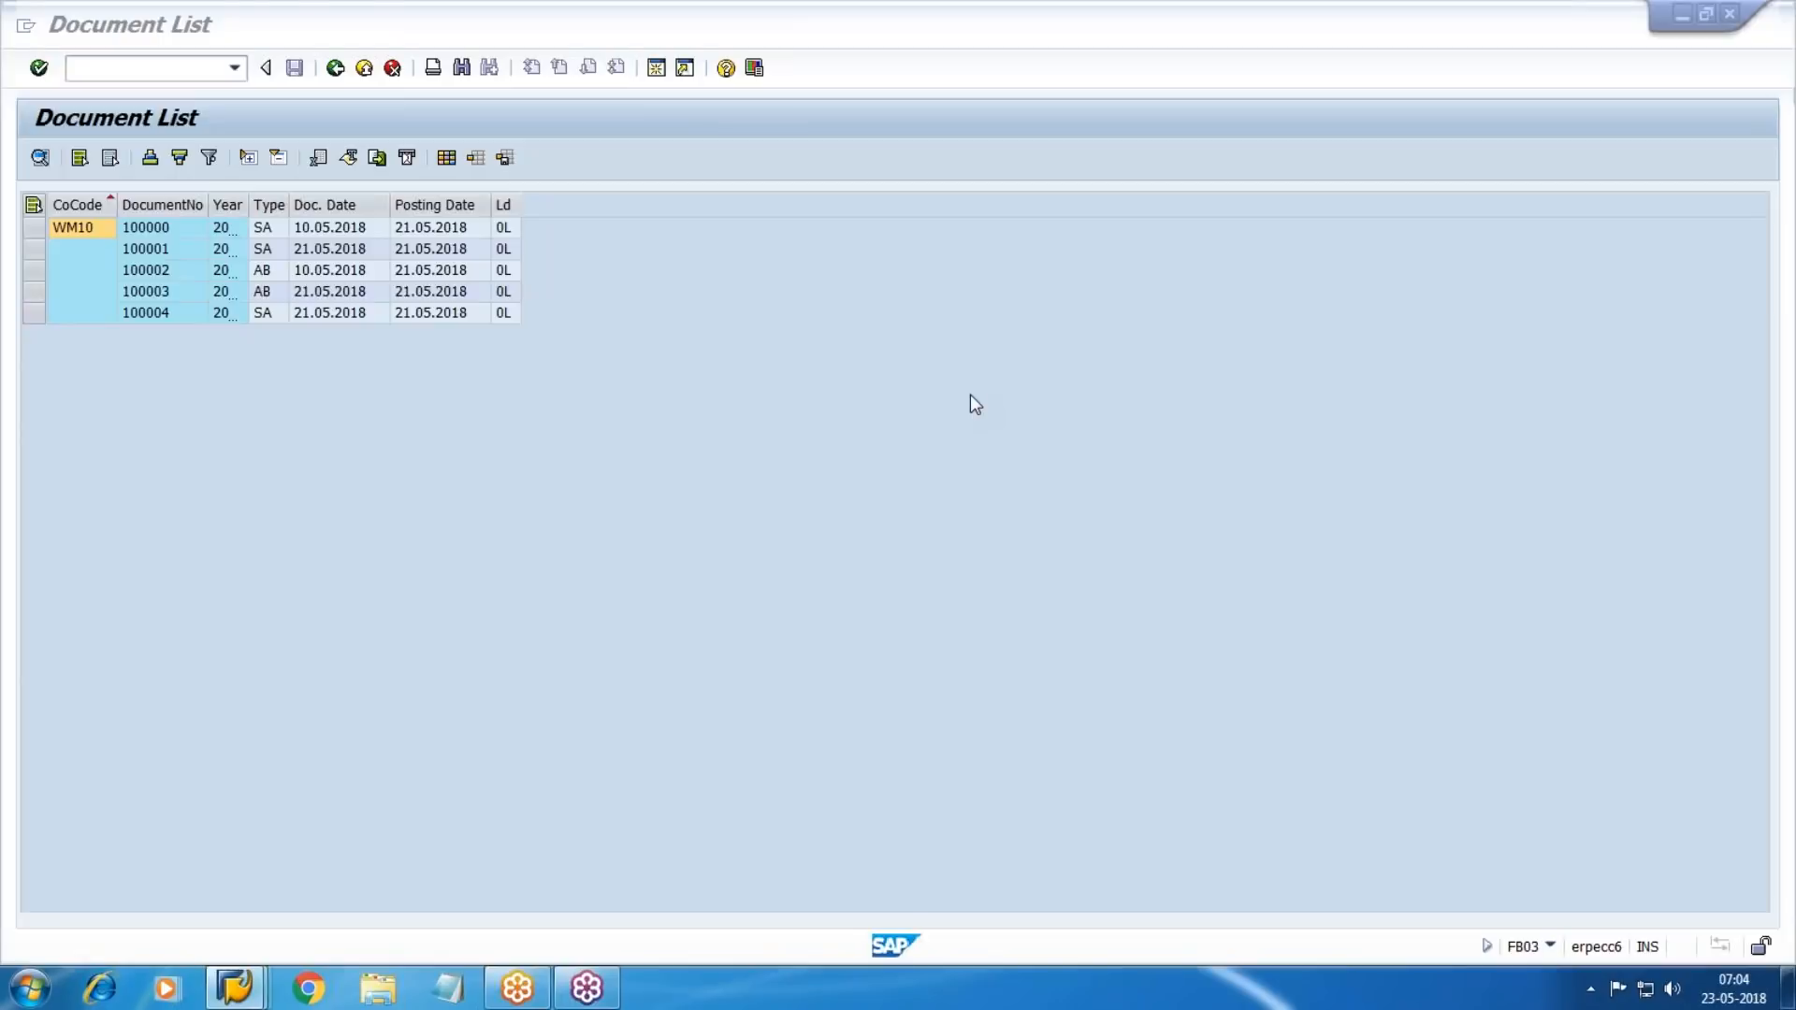
text(FAGL)
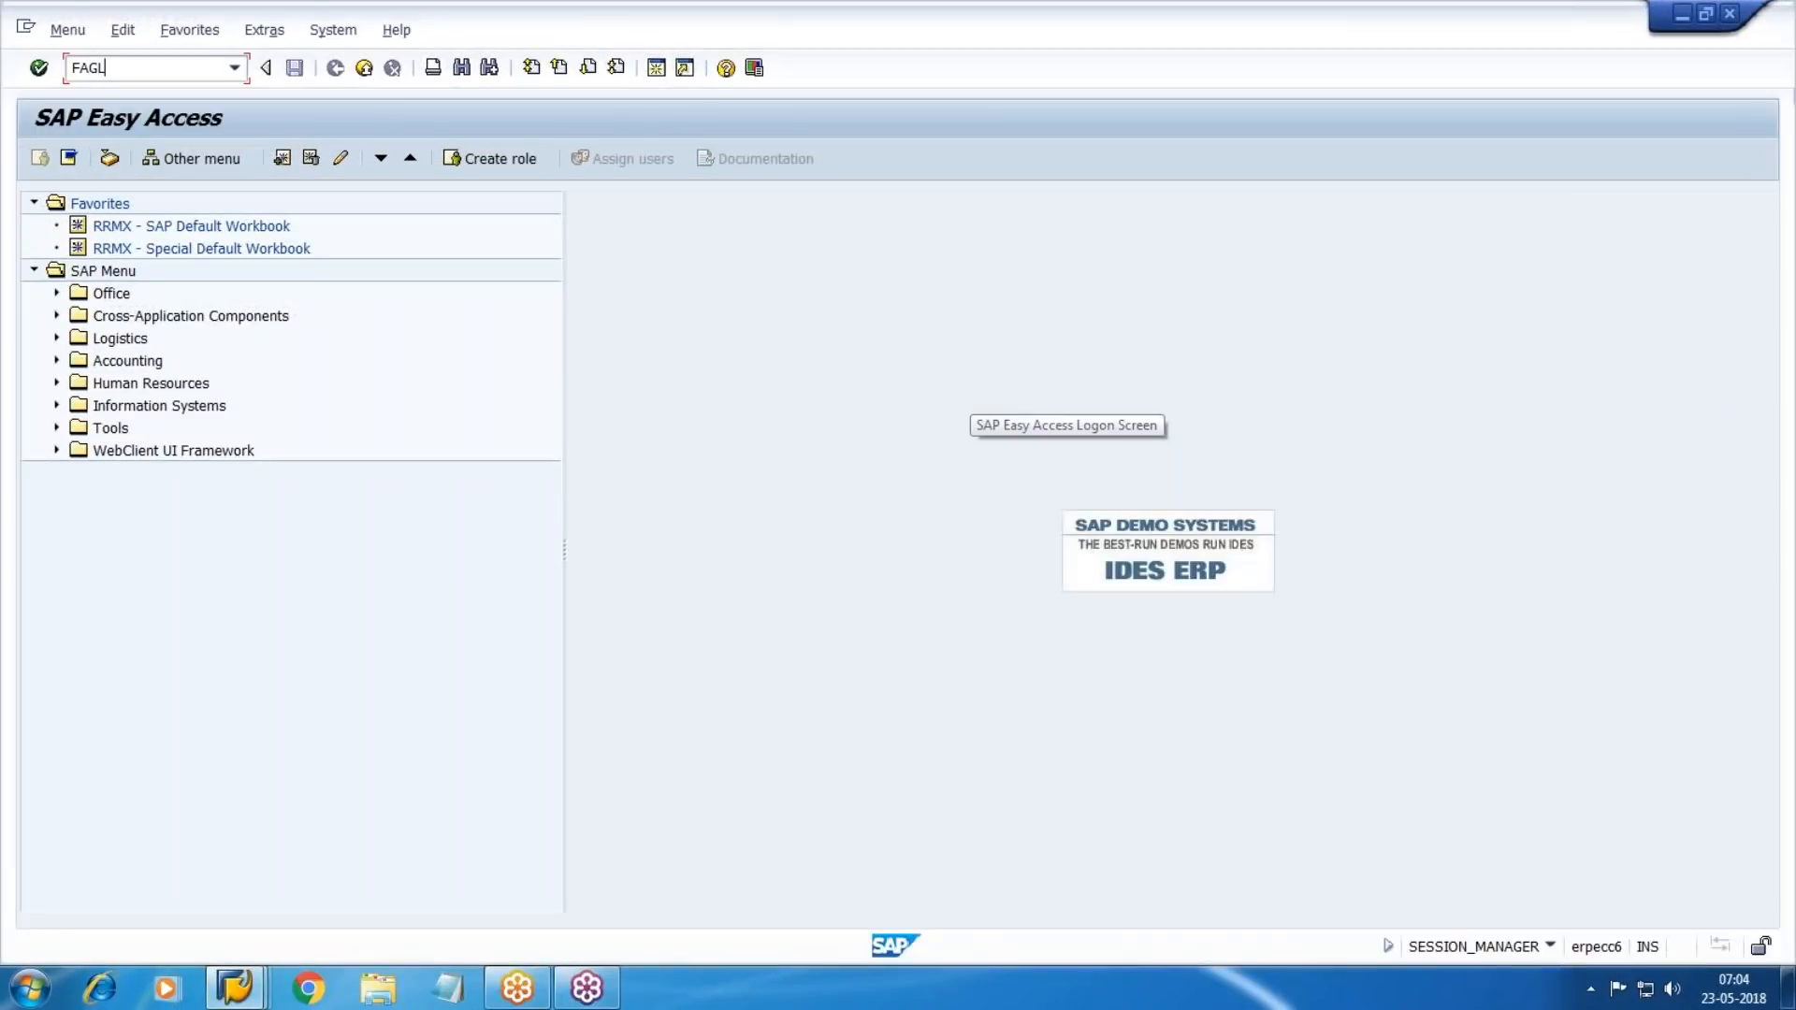
text(_ACTIVATION)
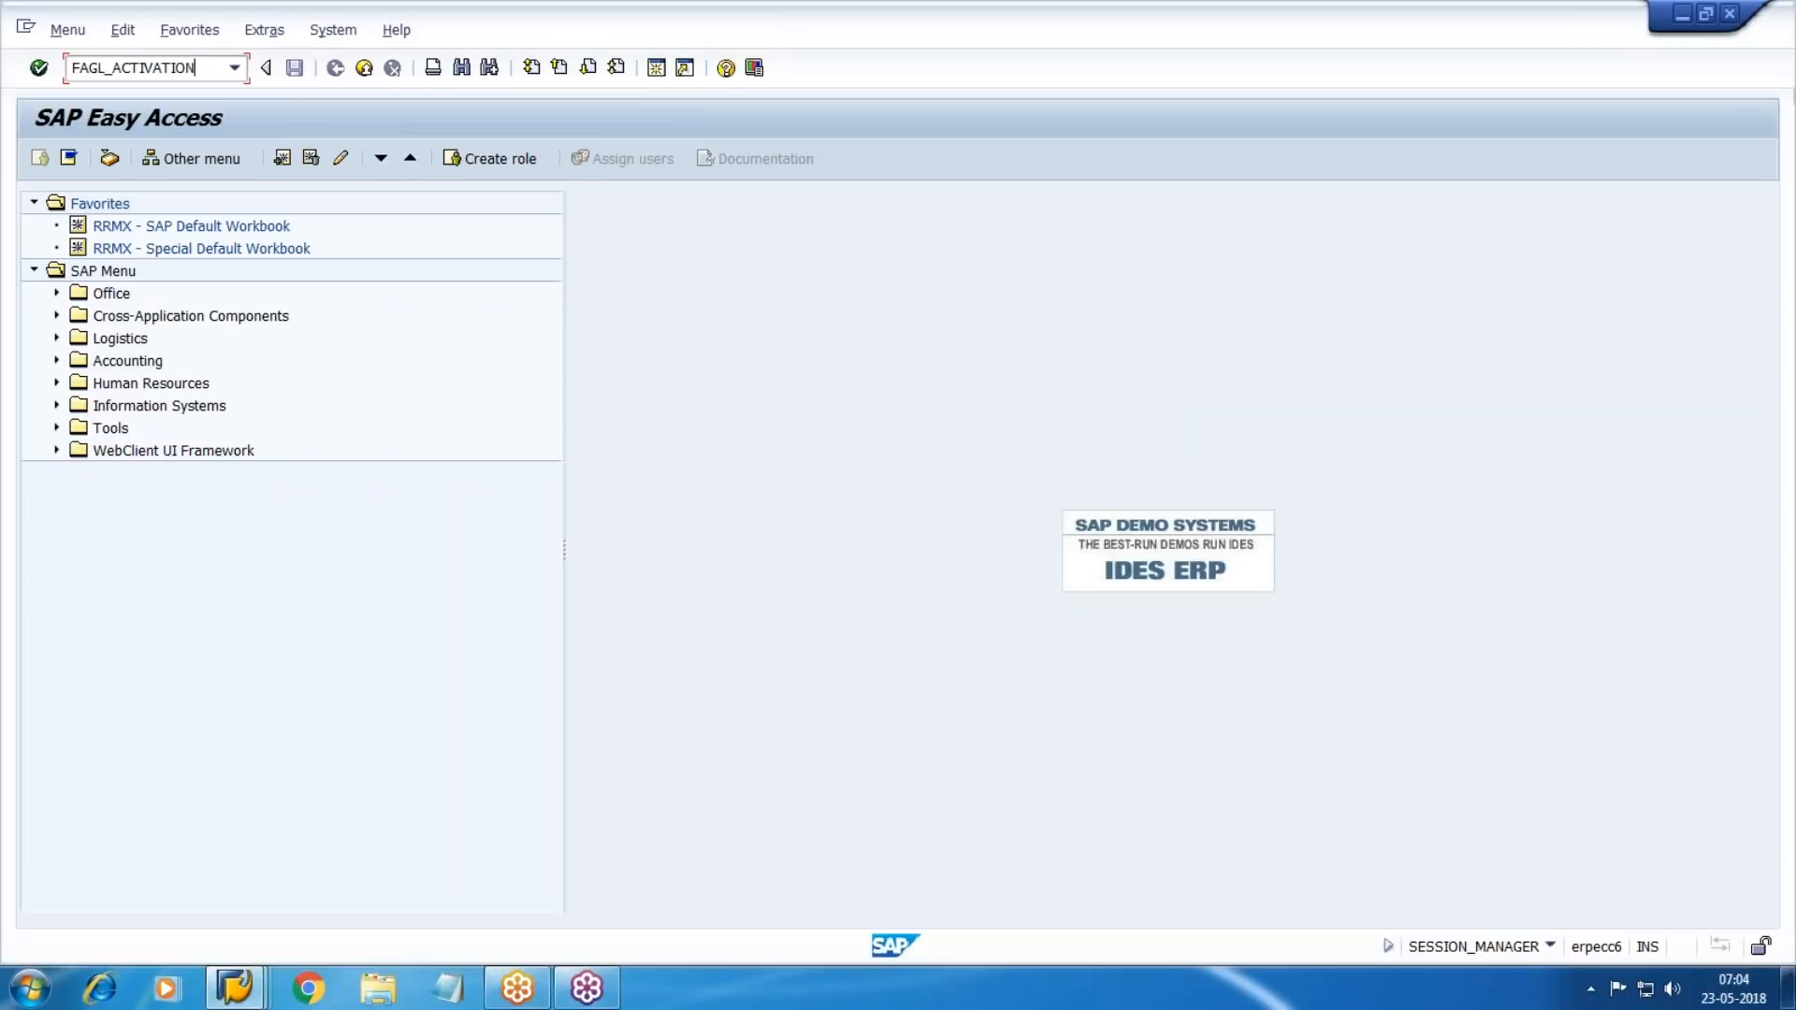
key(Return)
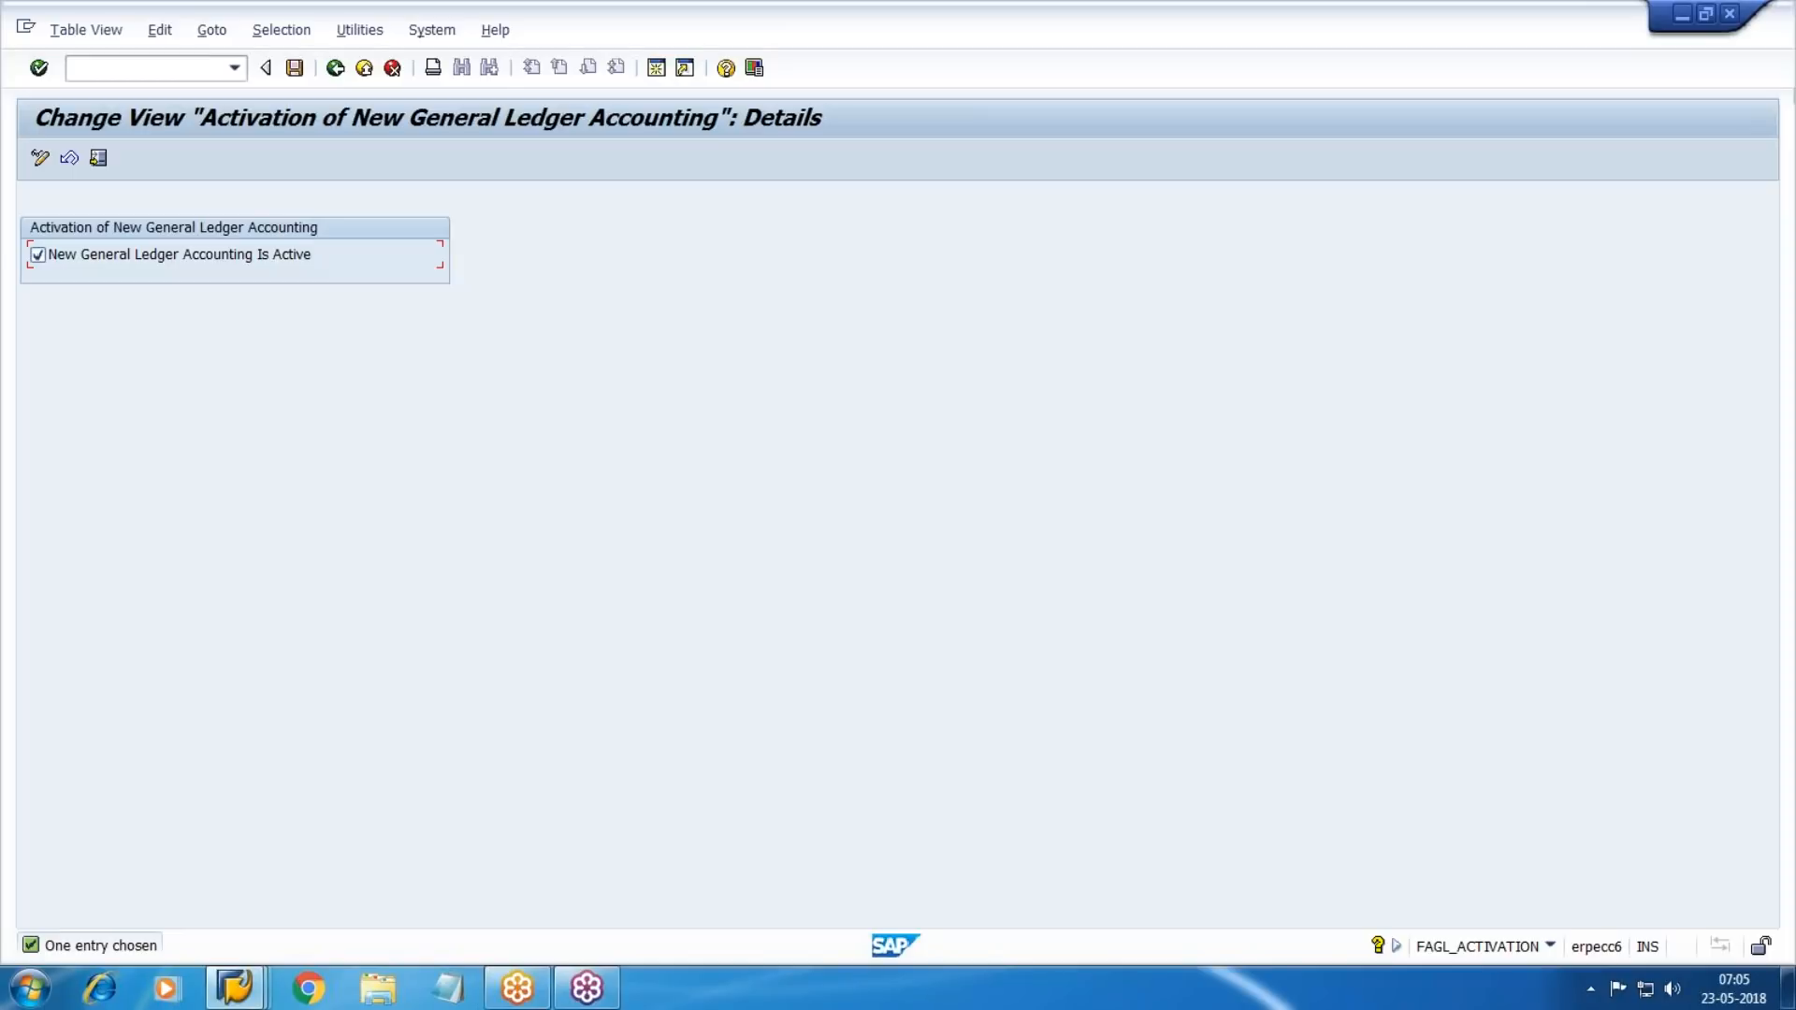
Switch to Paint, draw a wide ellipse near the canvas's upper edge and label it 800.
click(28, 988)
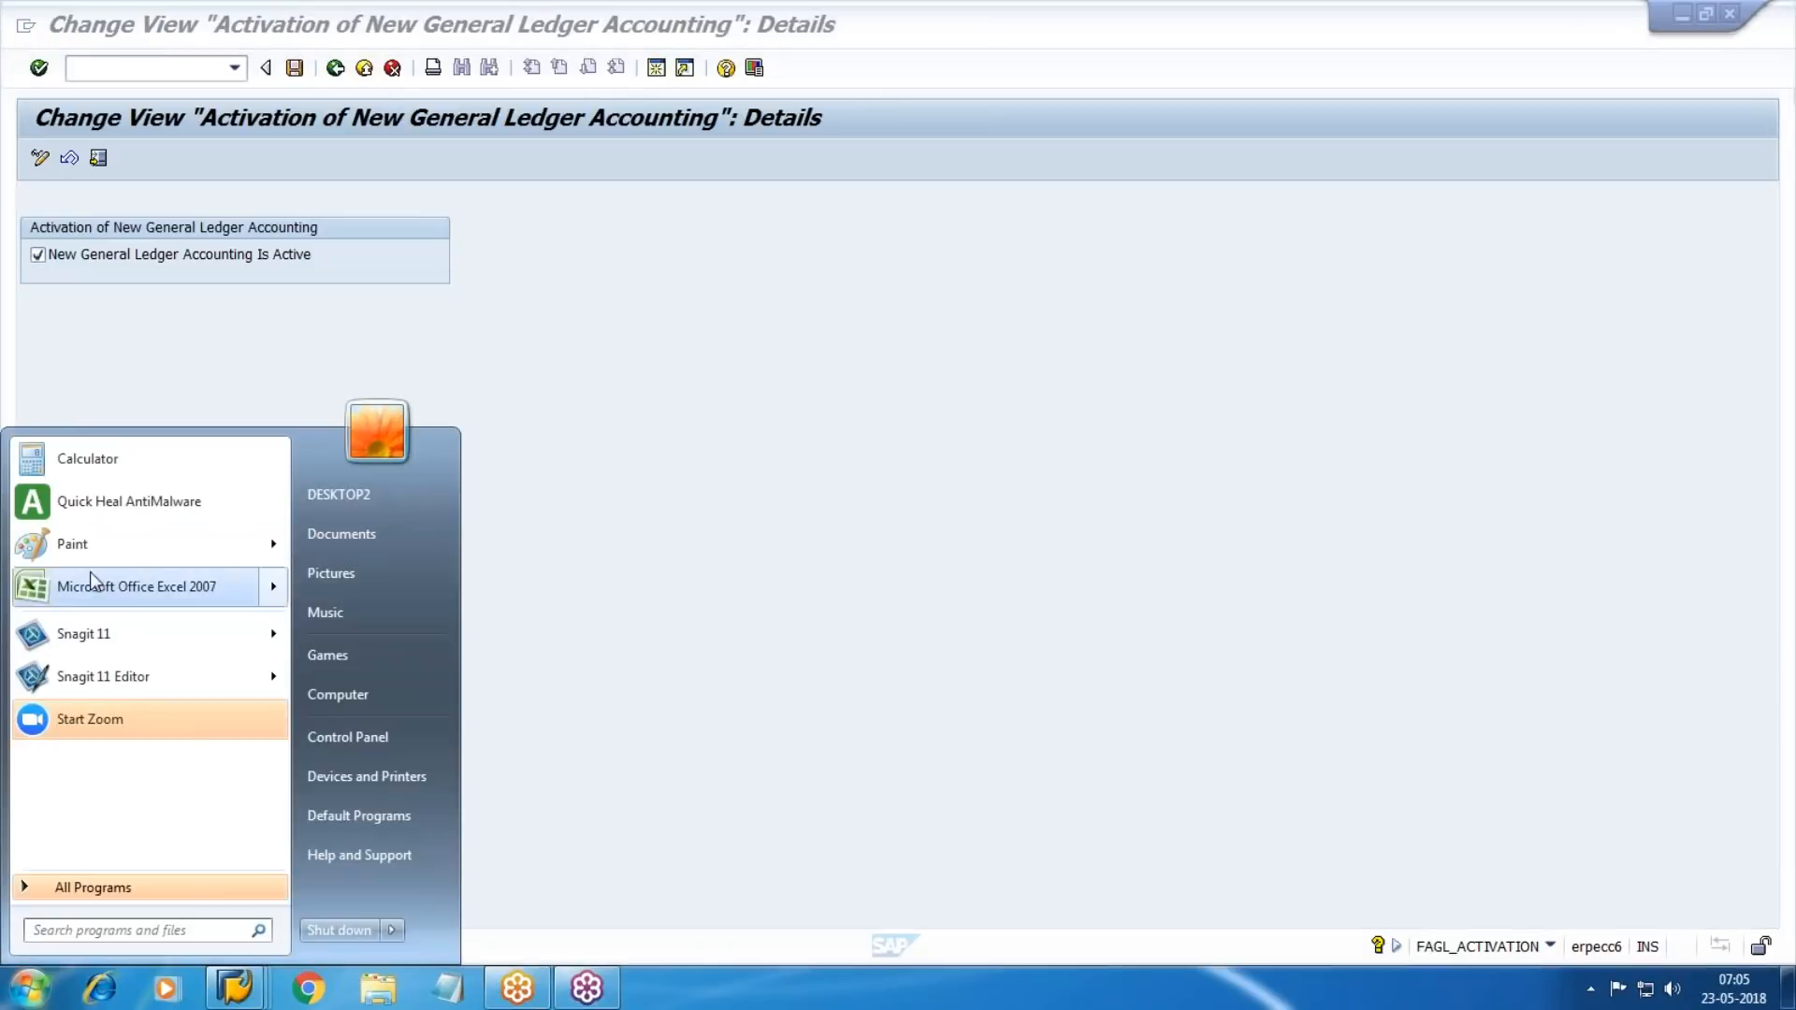
click(72, 544)
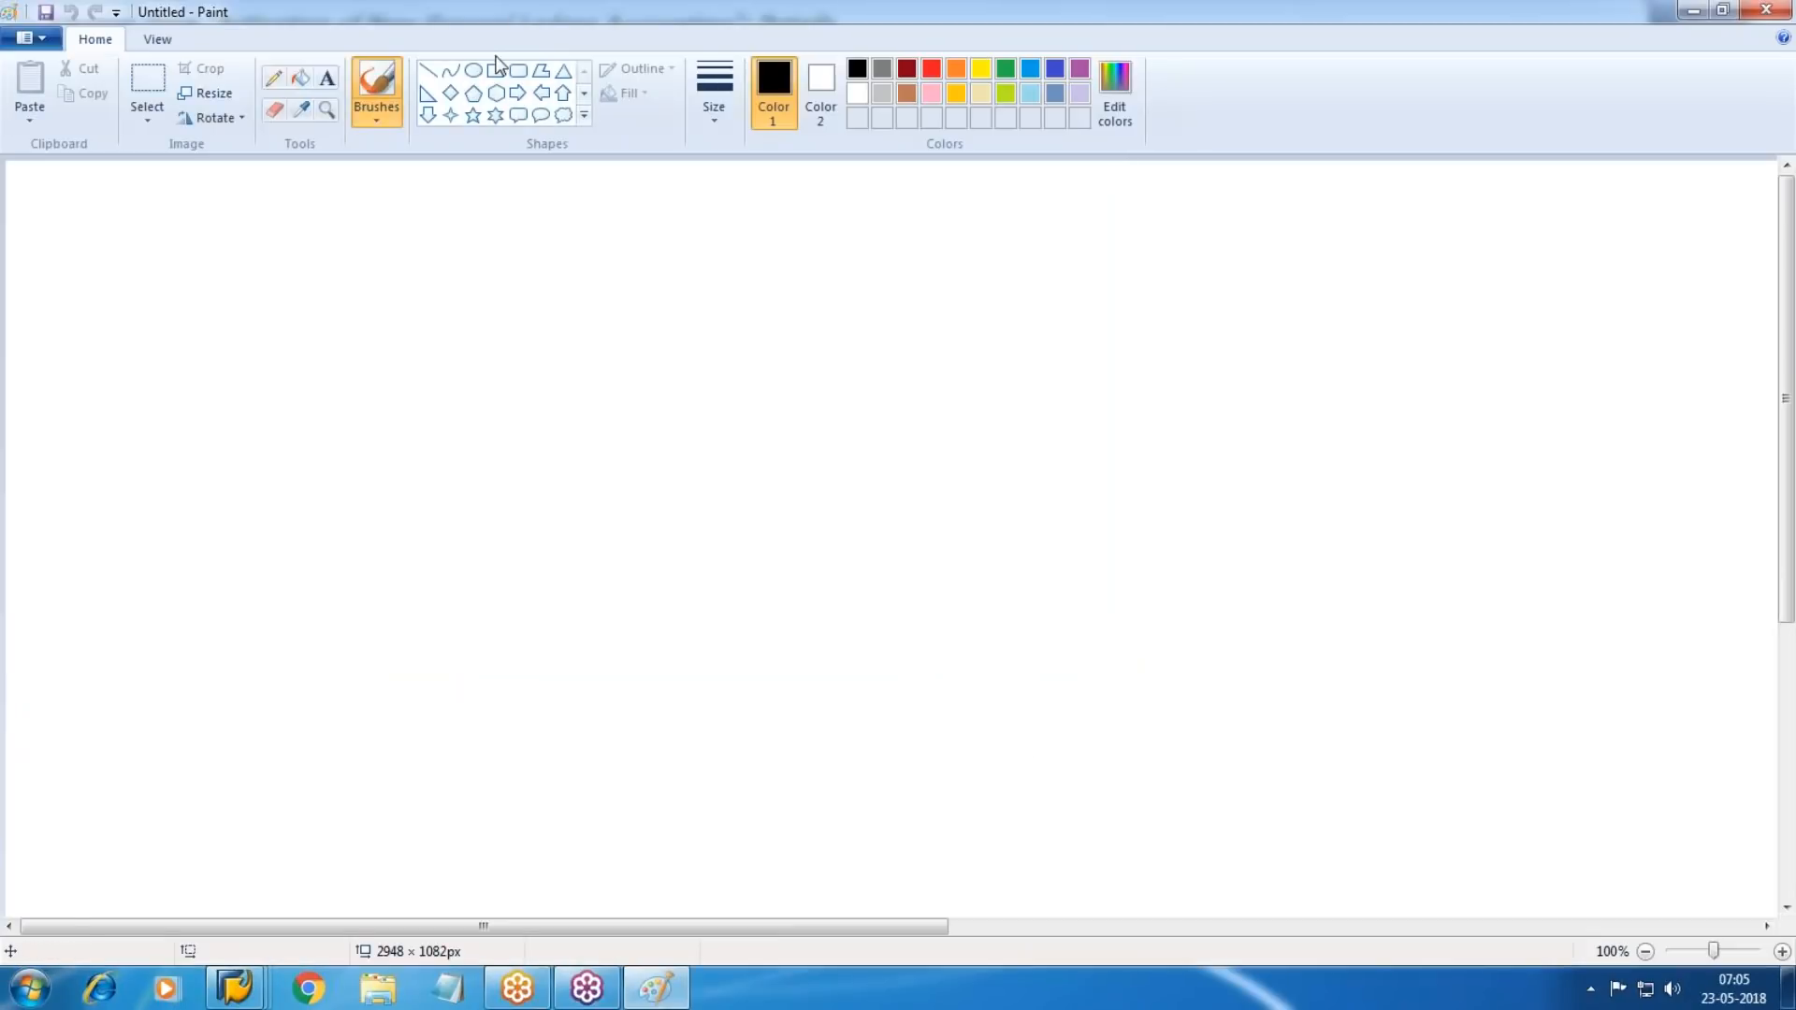
click(474, 70)
drag(634, 174, 842, 244)
drag(770, 374, 783, 379)
click(328, 78)
click(673, 185)
text(800)
click(878, 369)
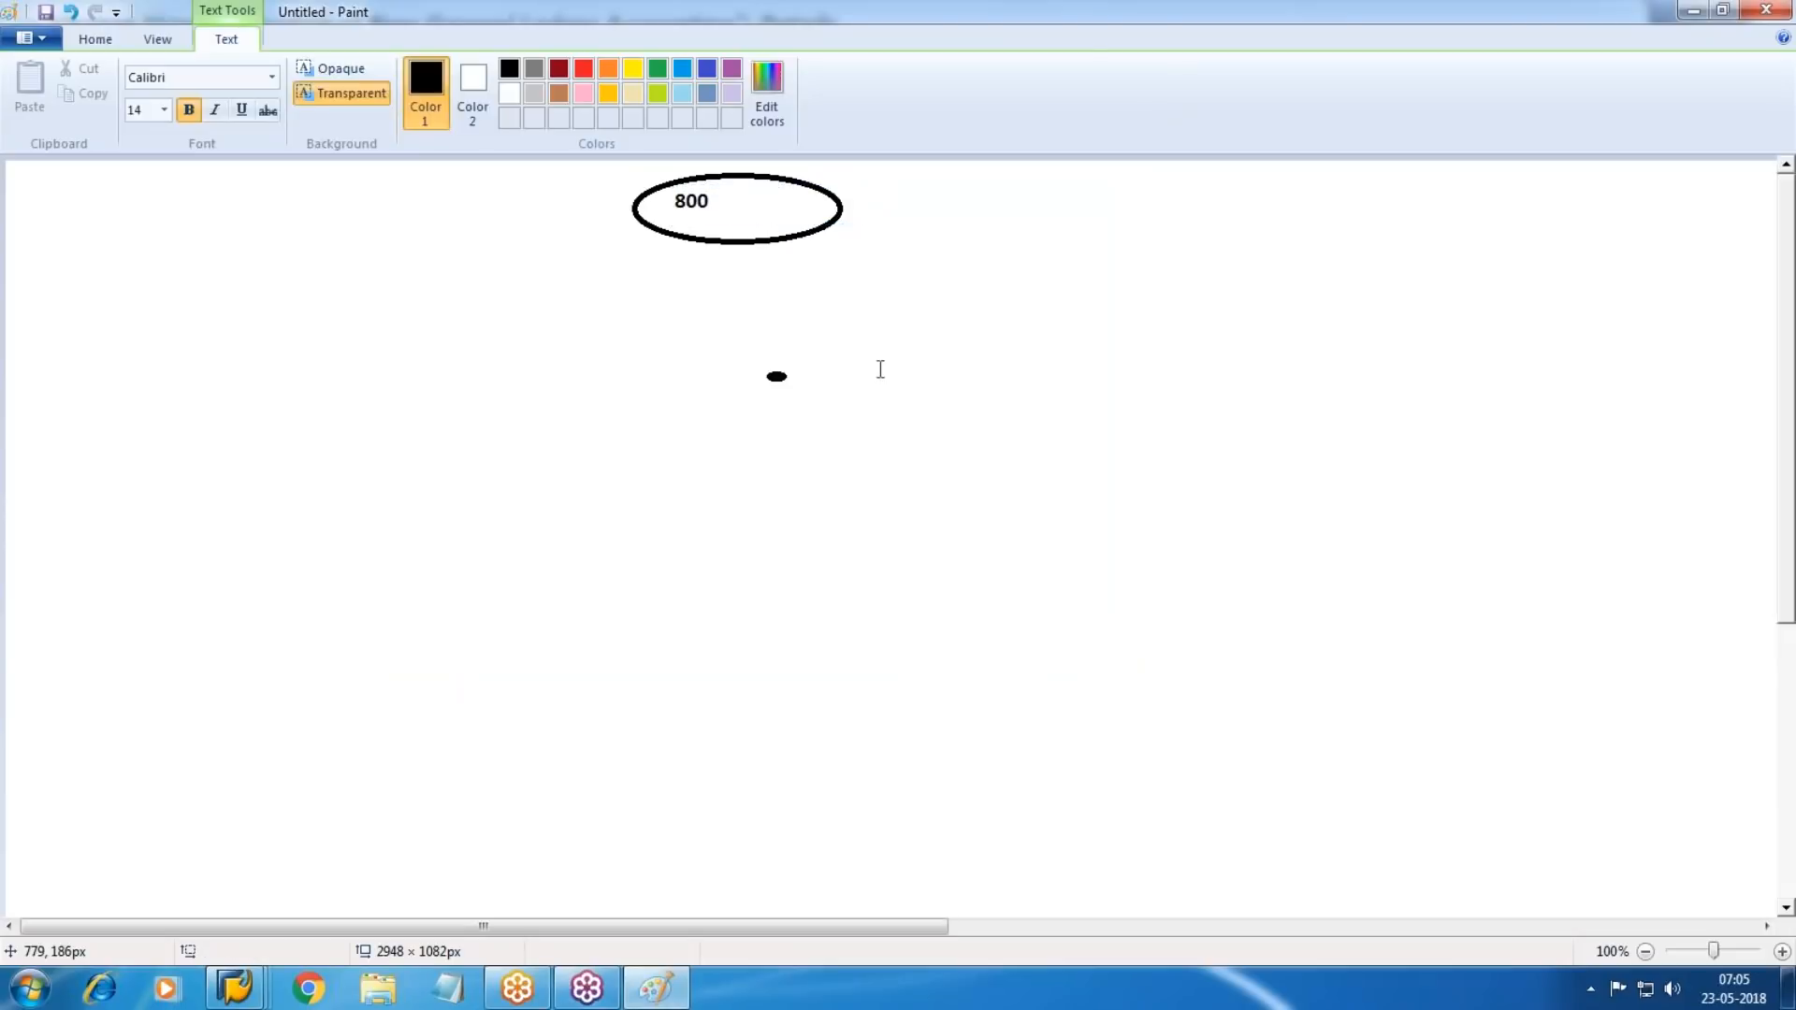
Delete the small stray ellipse below the 800 ellipse.
click(427, 70)
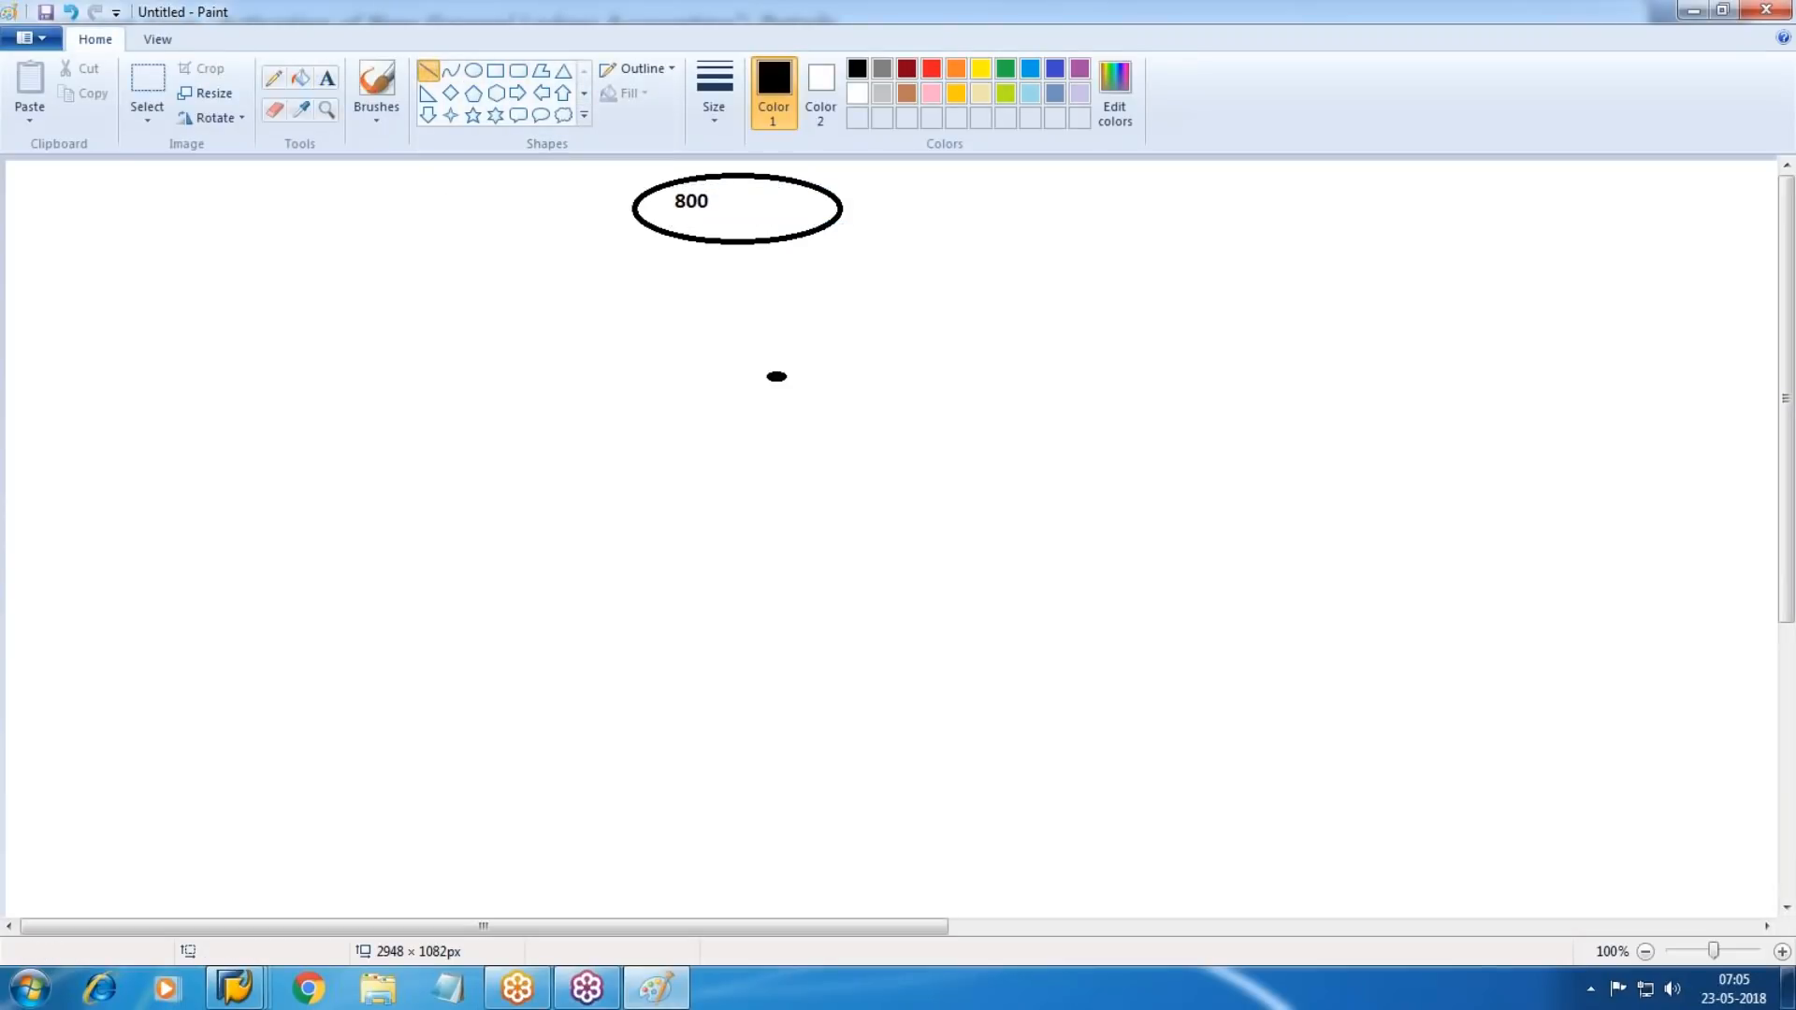
click(496, 70)
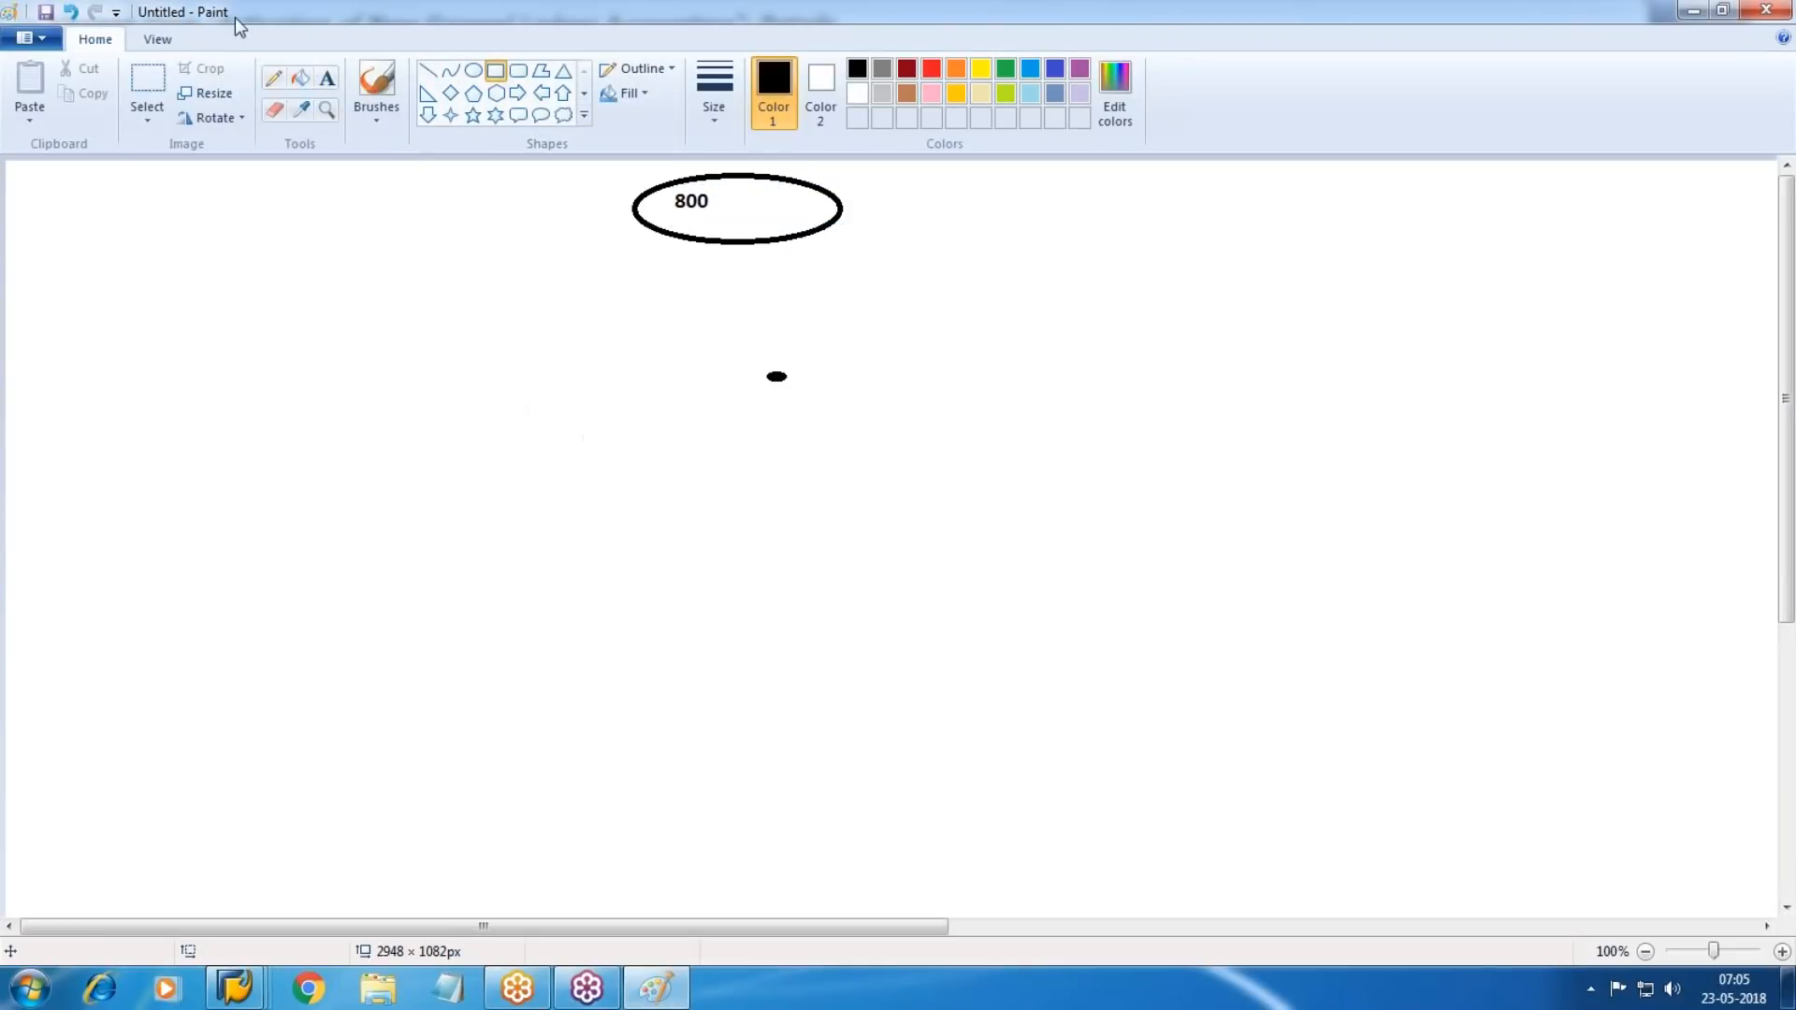
click(147, 82)
key(Delete)
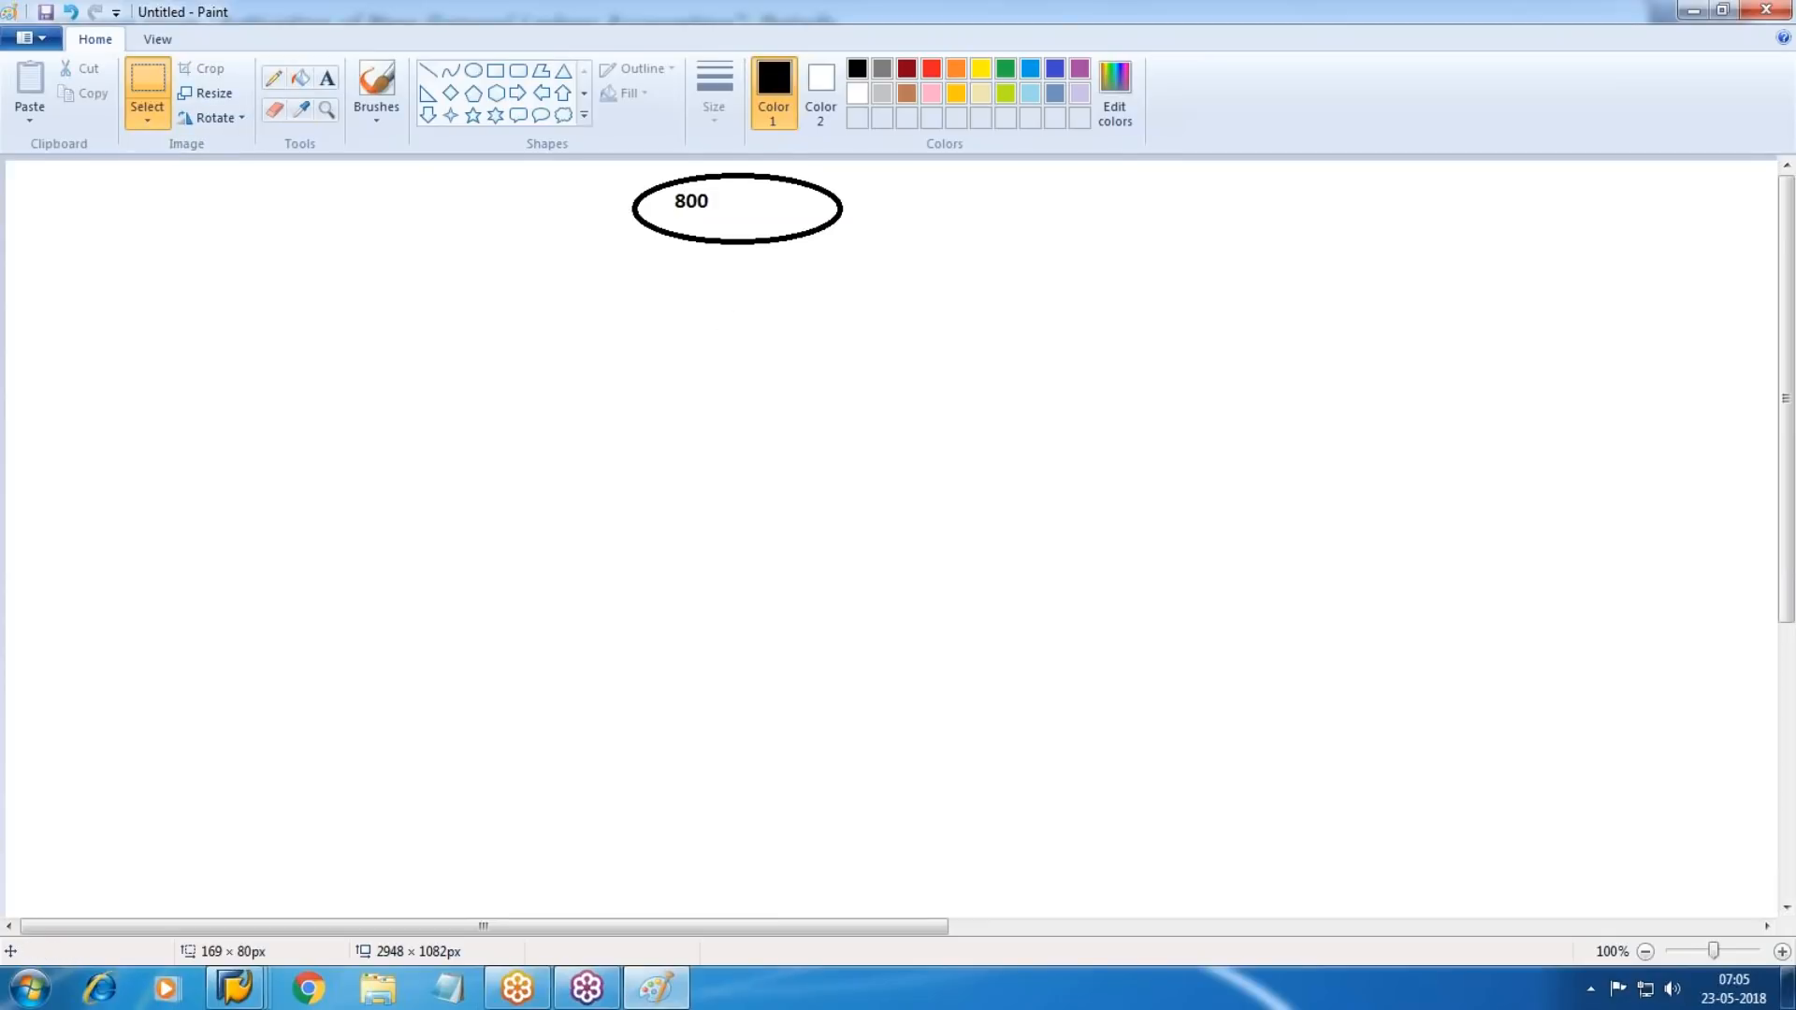
Draw a row of three separate rectangles, each about 240 × 90 px, below the 800 ellipse.
click(493, 72)
drag(324, 501, 584, 599)
drag(730, 509, 1005, 606)
drag(1155, 514, 1422, 617)
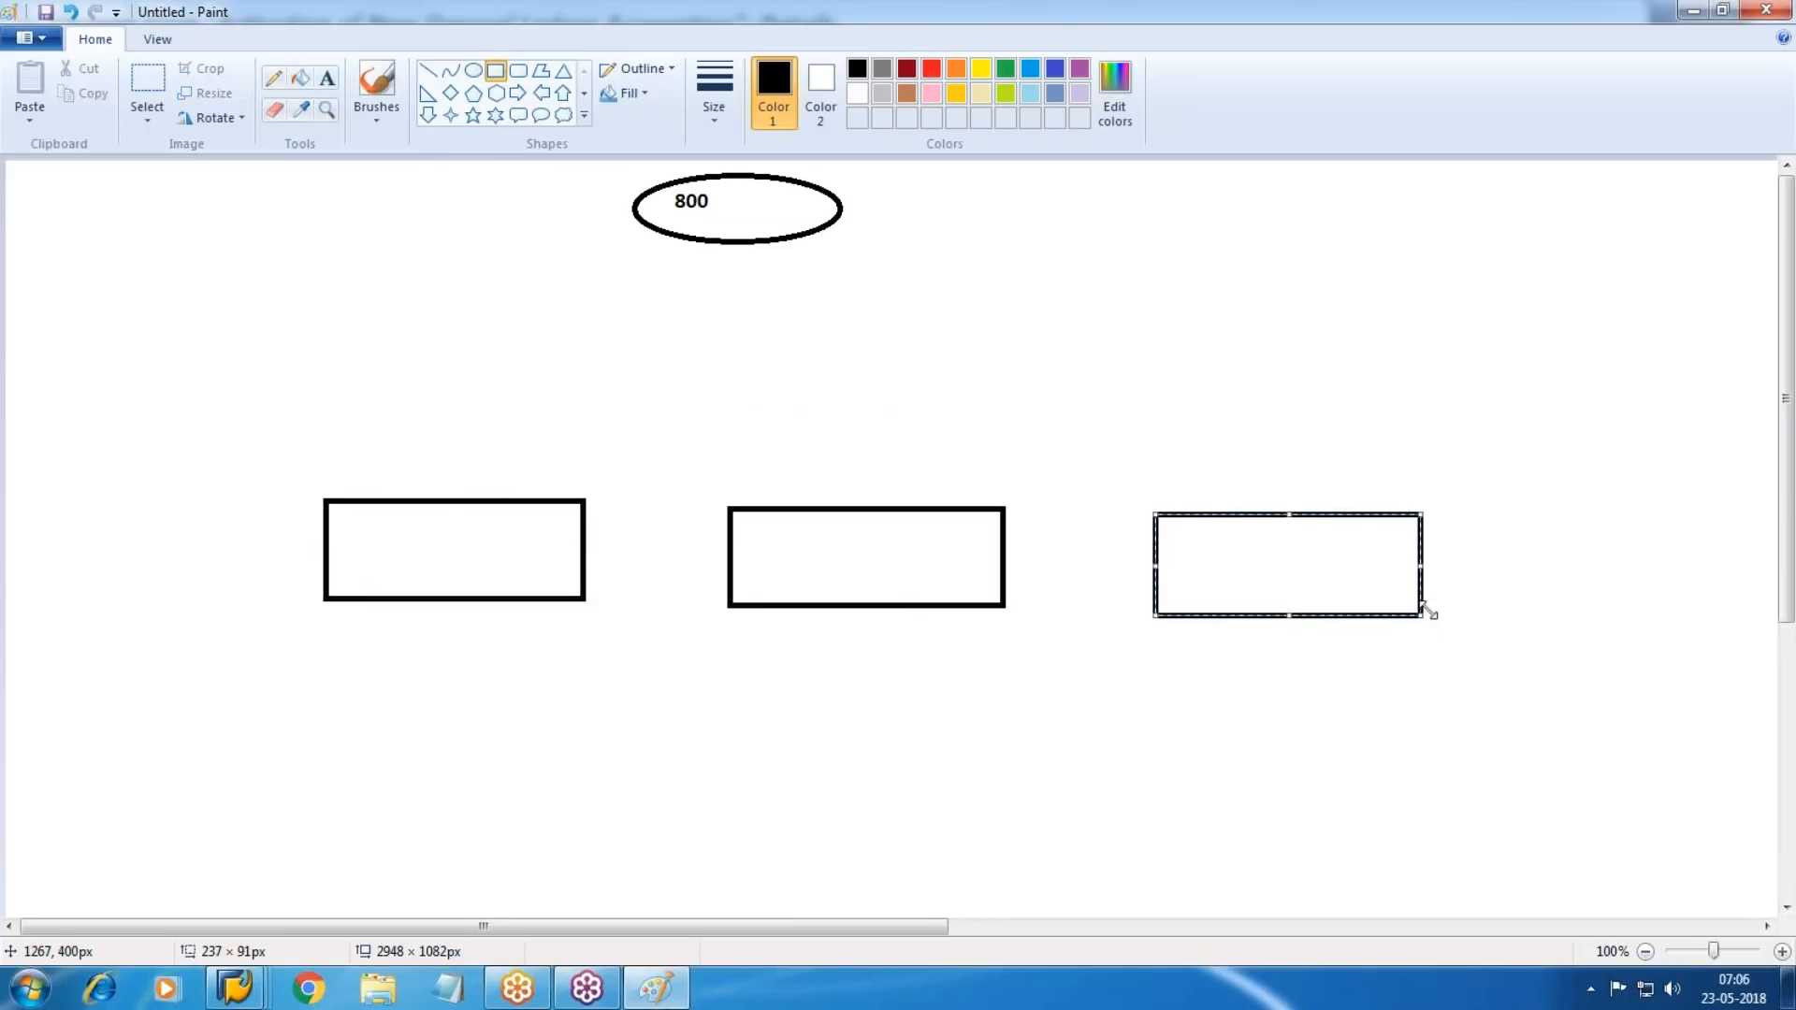
Label the three rectangles Comp Code-1, Comp Code-2 and Comp Code-3 in order.
click(326, 77)
drag(348, 521, 560, 572)
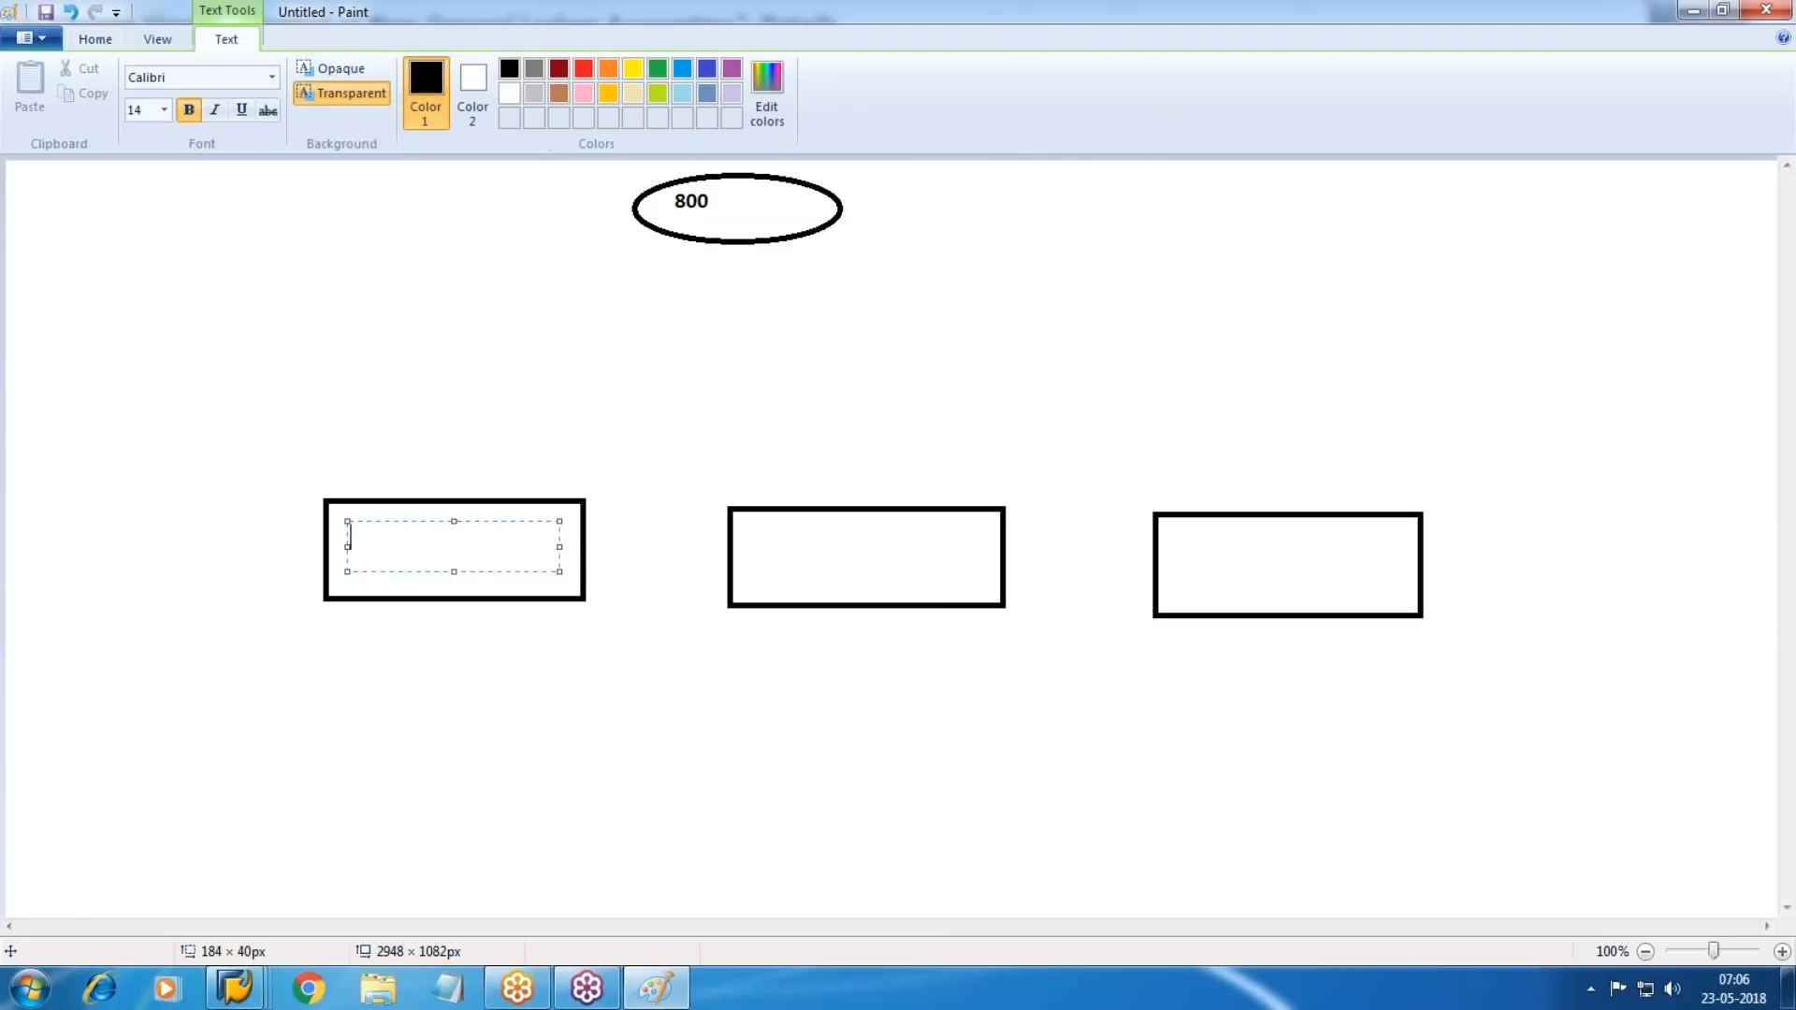
text(Comp Code-1)
click(689, 674)
drag(753, 521, 996, 589)
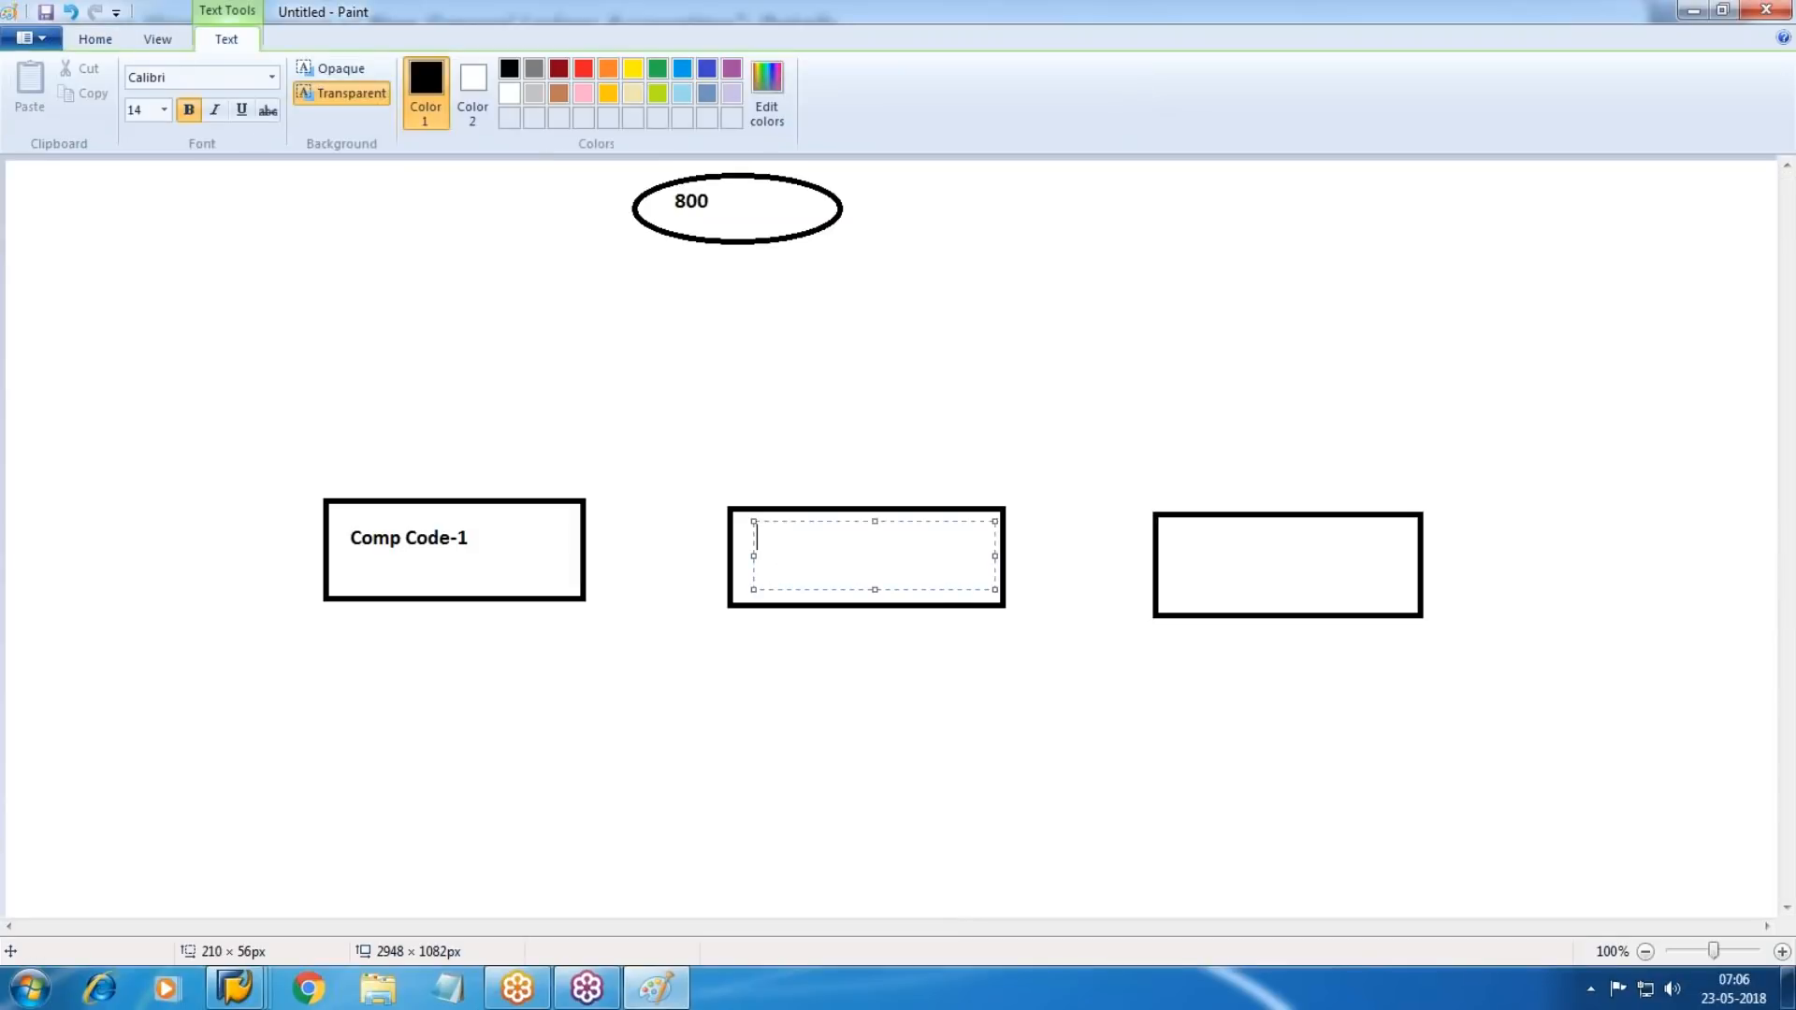
text(Comp Code-2)
click(1207, 561)
drag(1176, 534, 1314, 597)
drag(1456, 603, 1407, 605)
text(Comp)
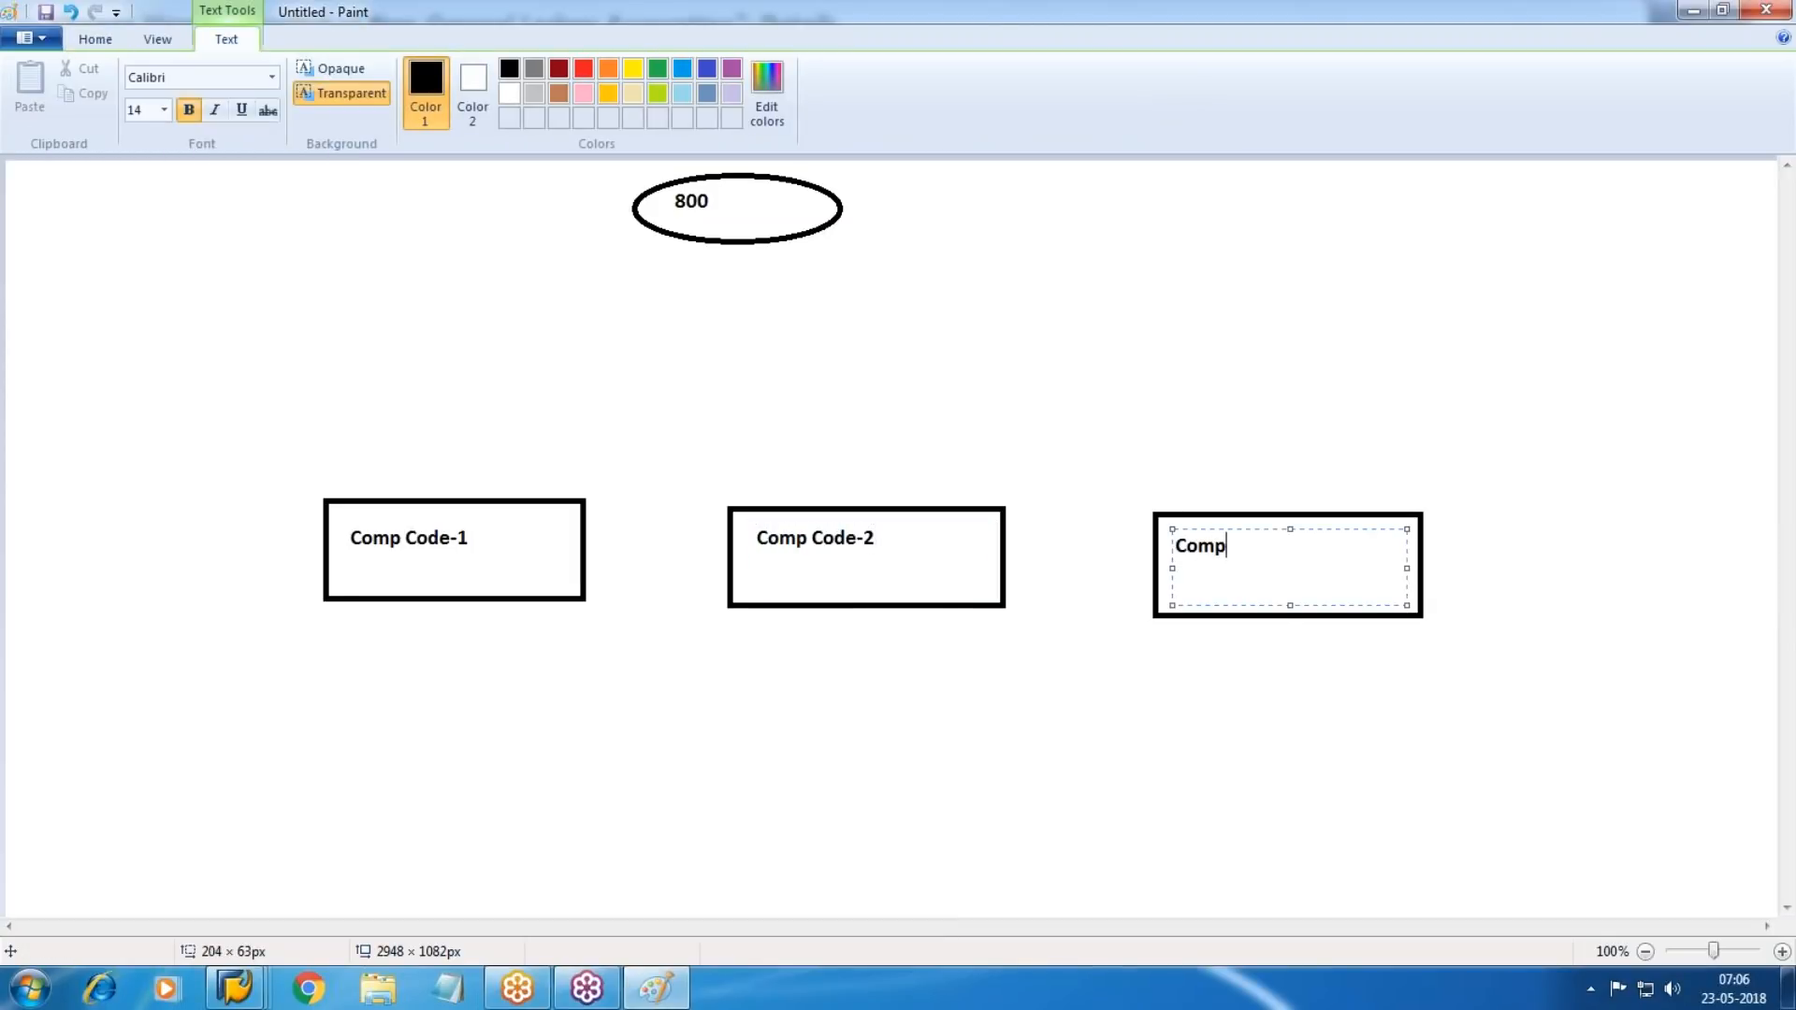
text( Code-3)
click(839, 659)
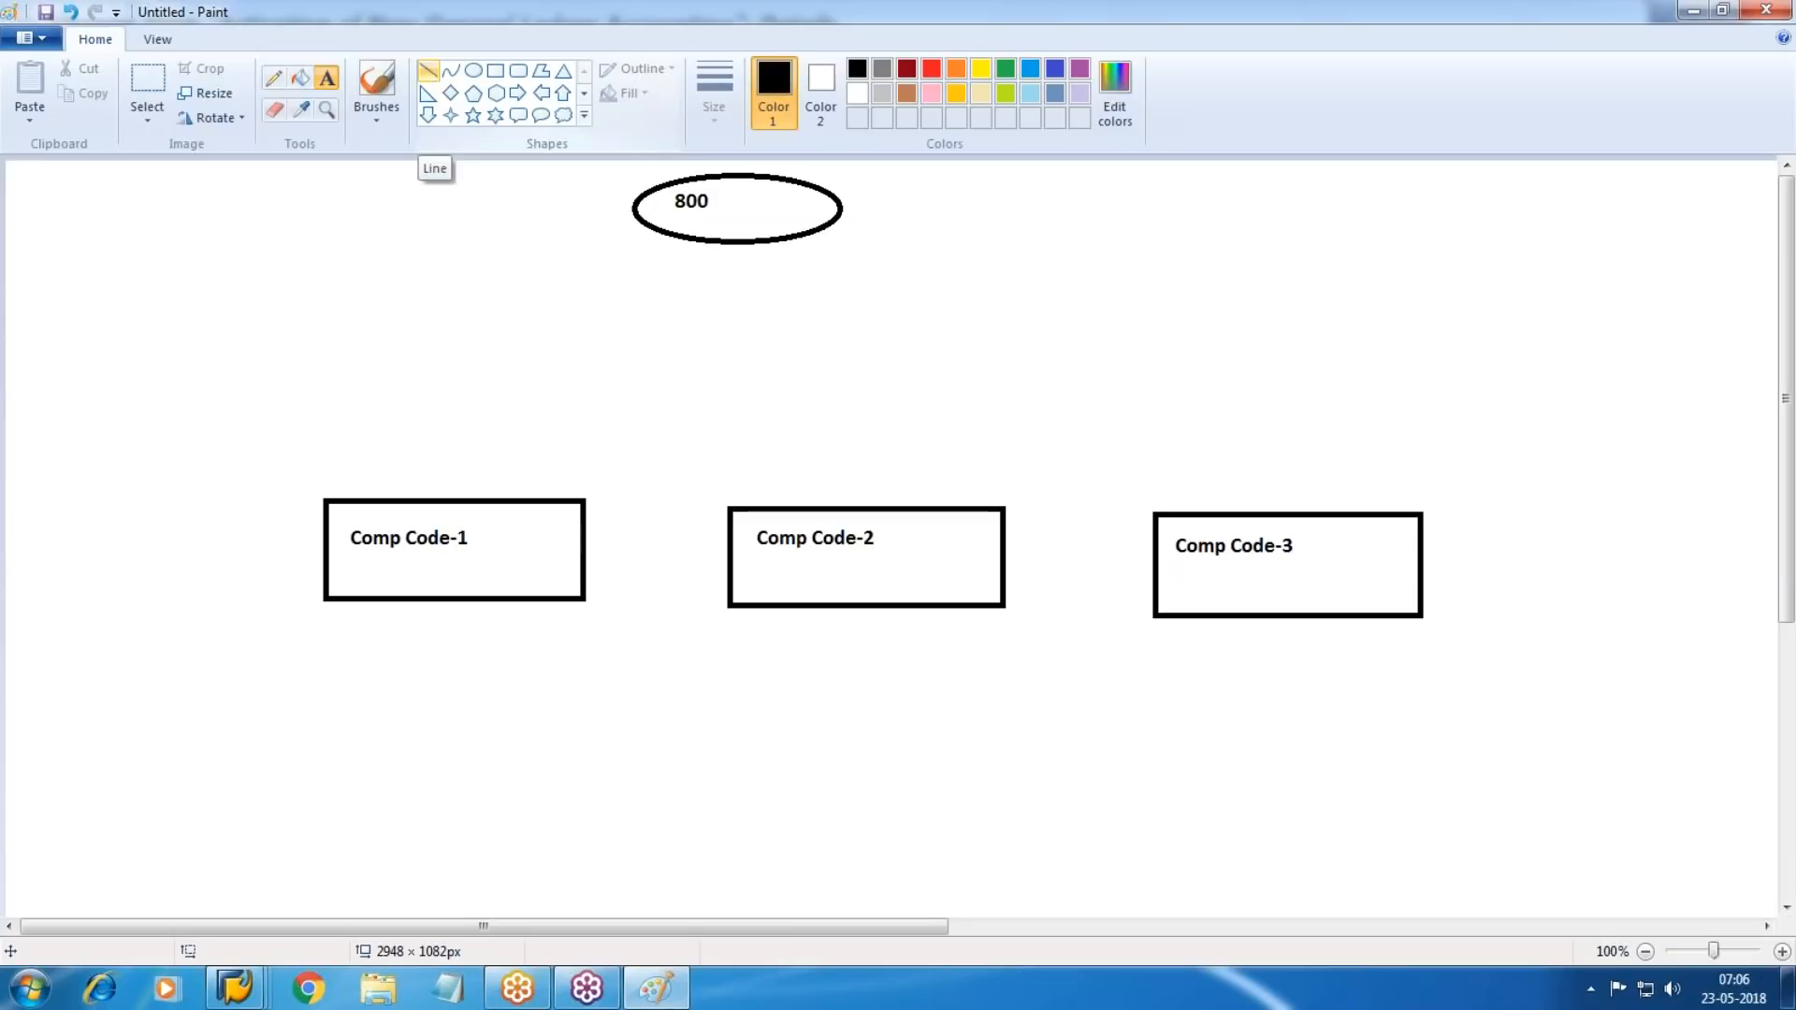
Draw a rectangle about 207 × 65 px between the 800 ellipse and the Comp Code-2 rectangle and start a text box inside it.
click(495, 71)
mouse_move(670, 328)
mouse_down()
mouse_move(783, 380)
mouse_move(904, 401)
mouse_up()
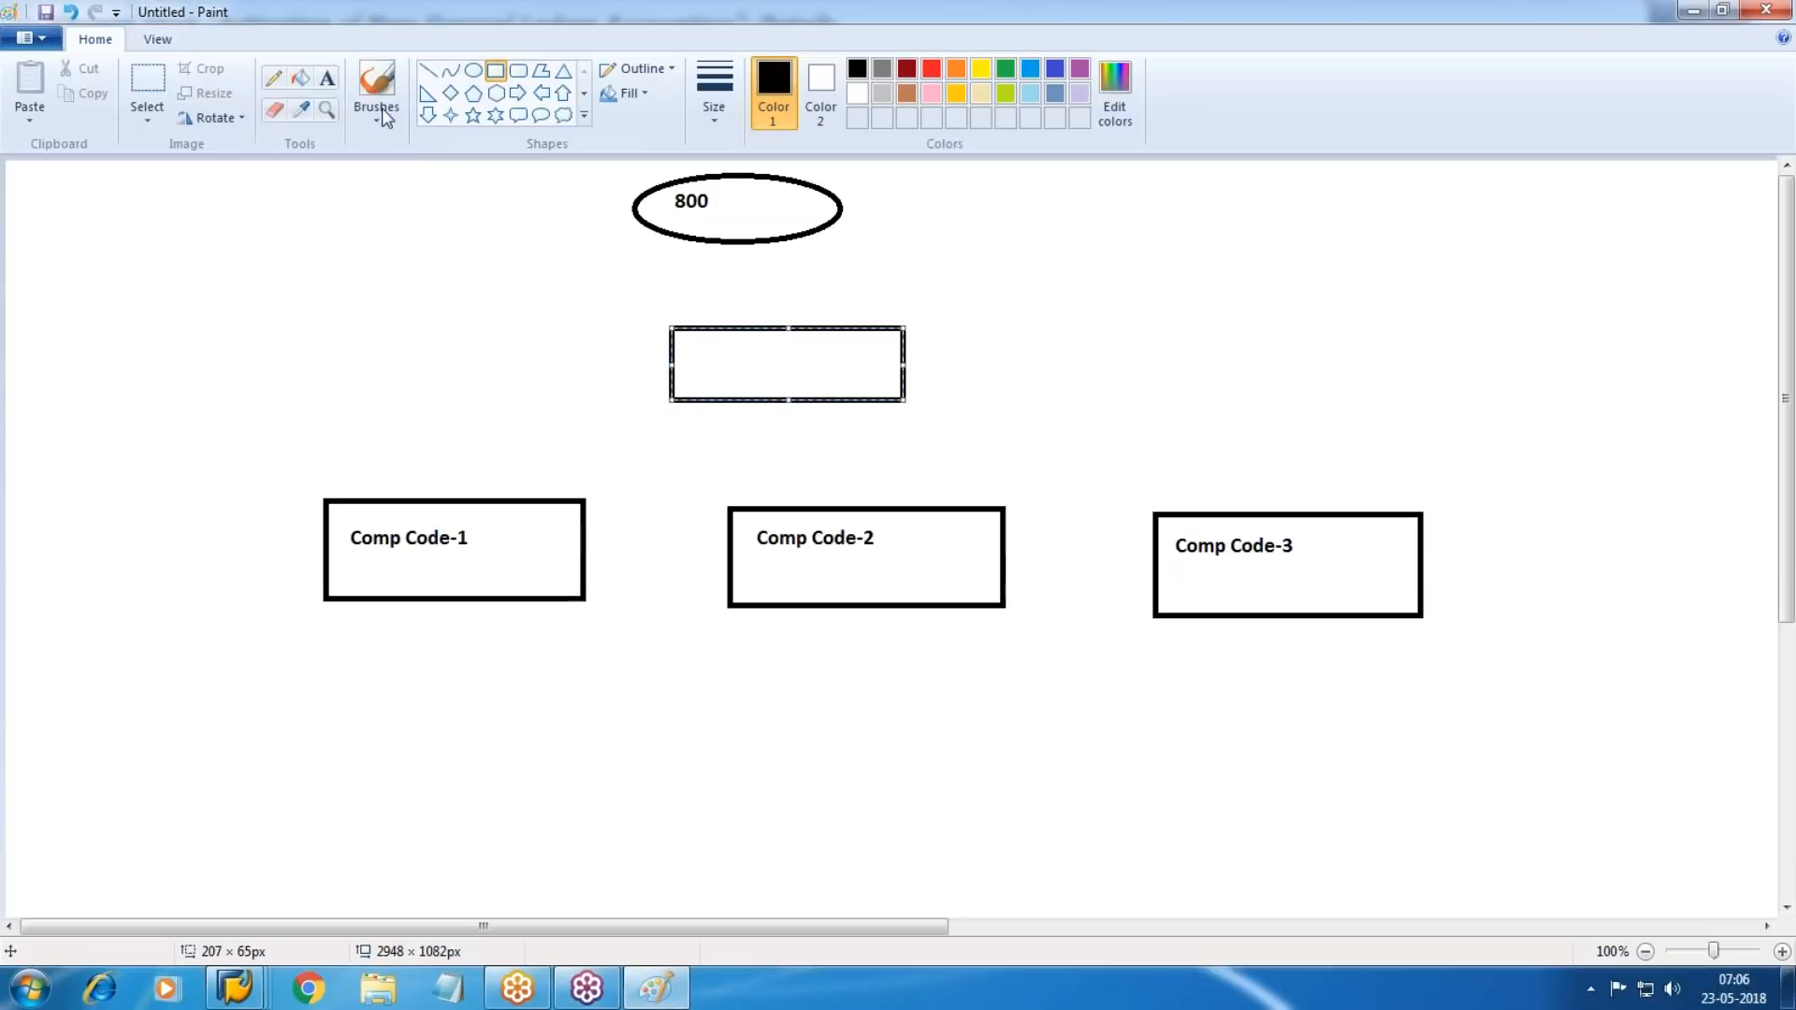
click(329, 76)
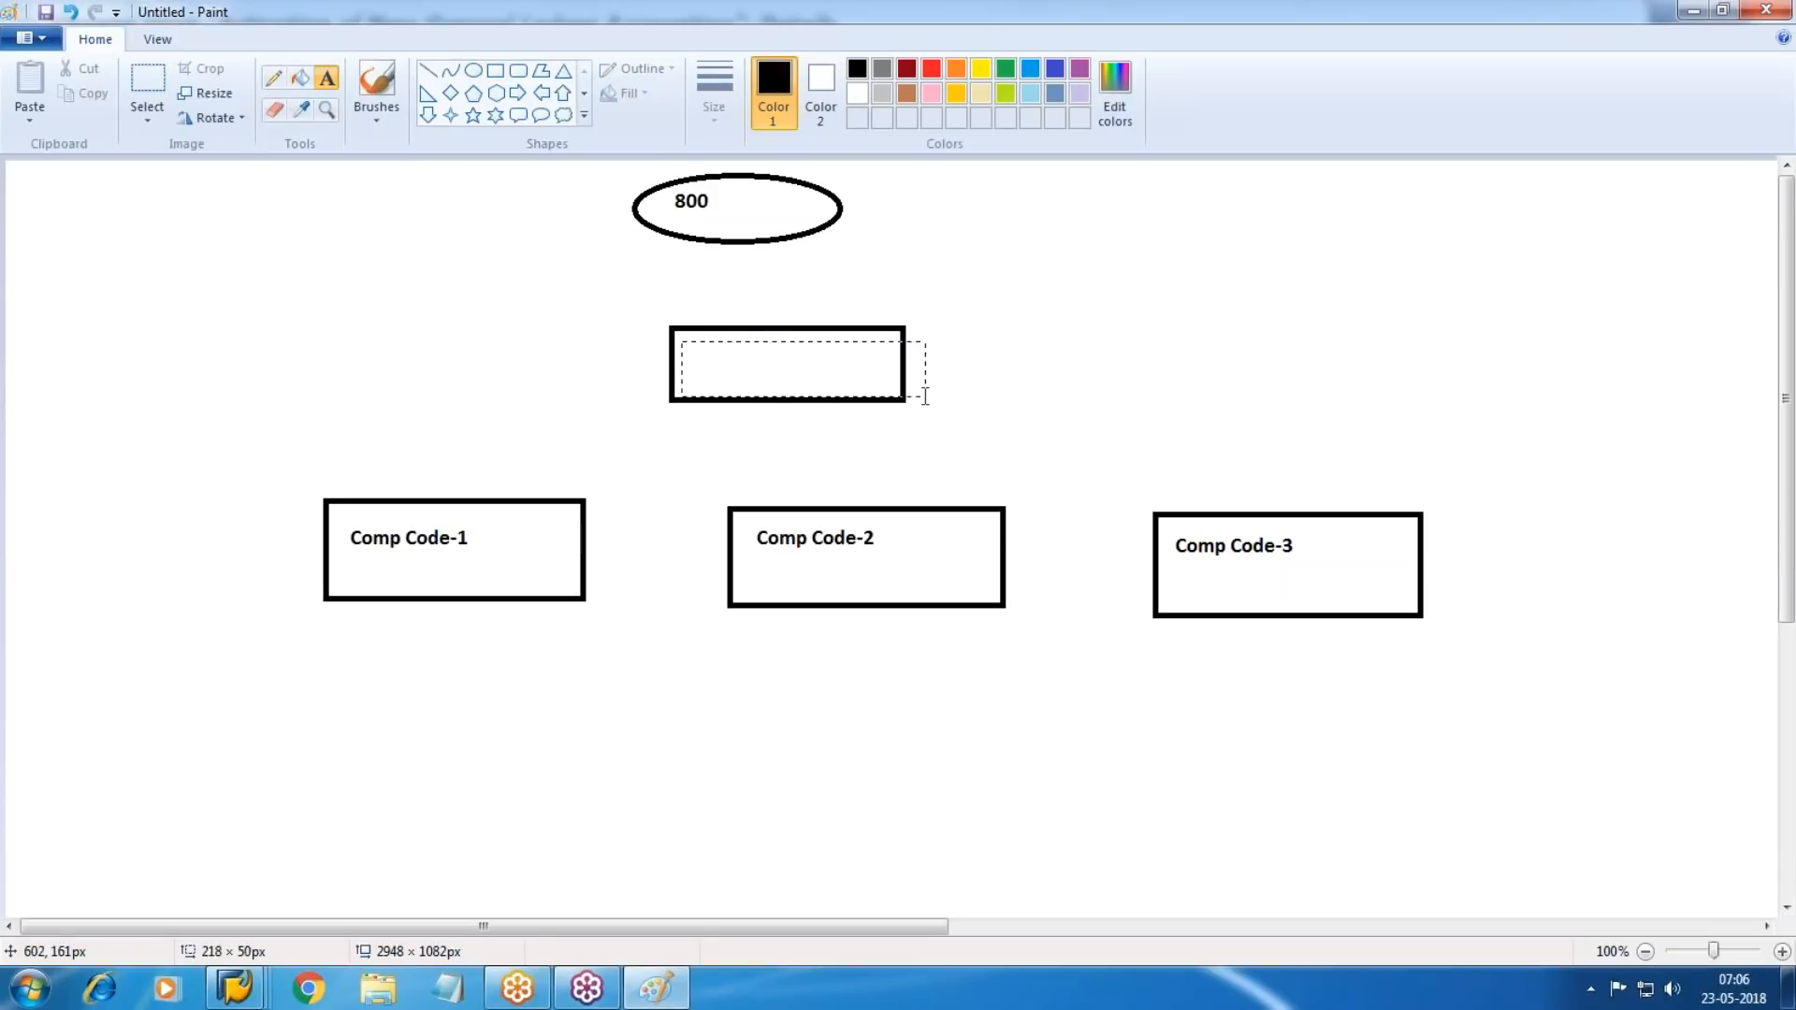
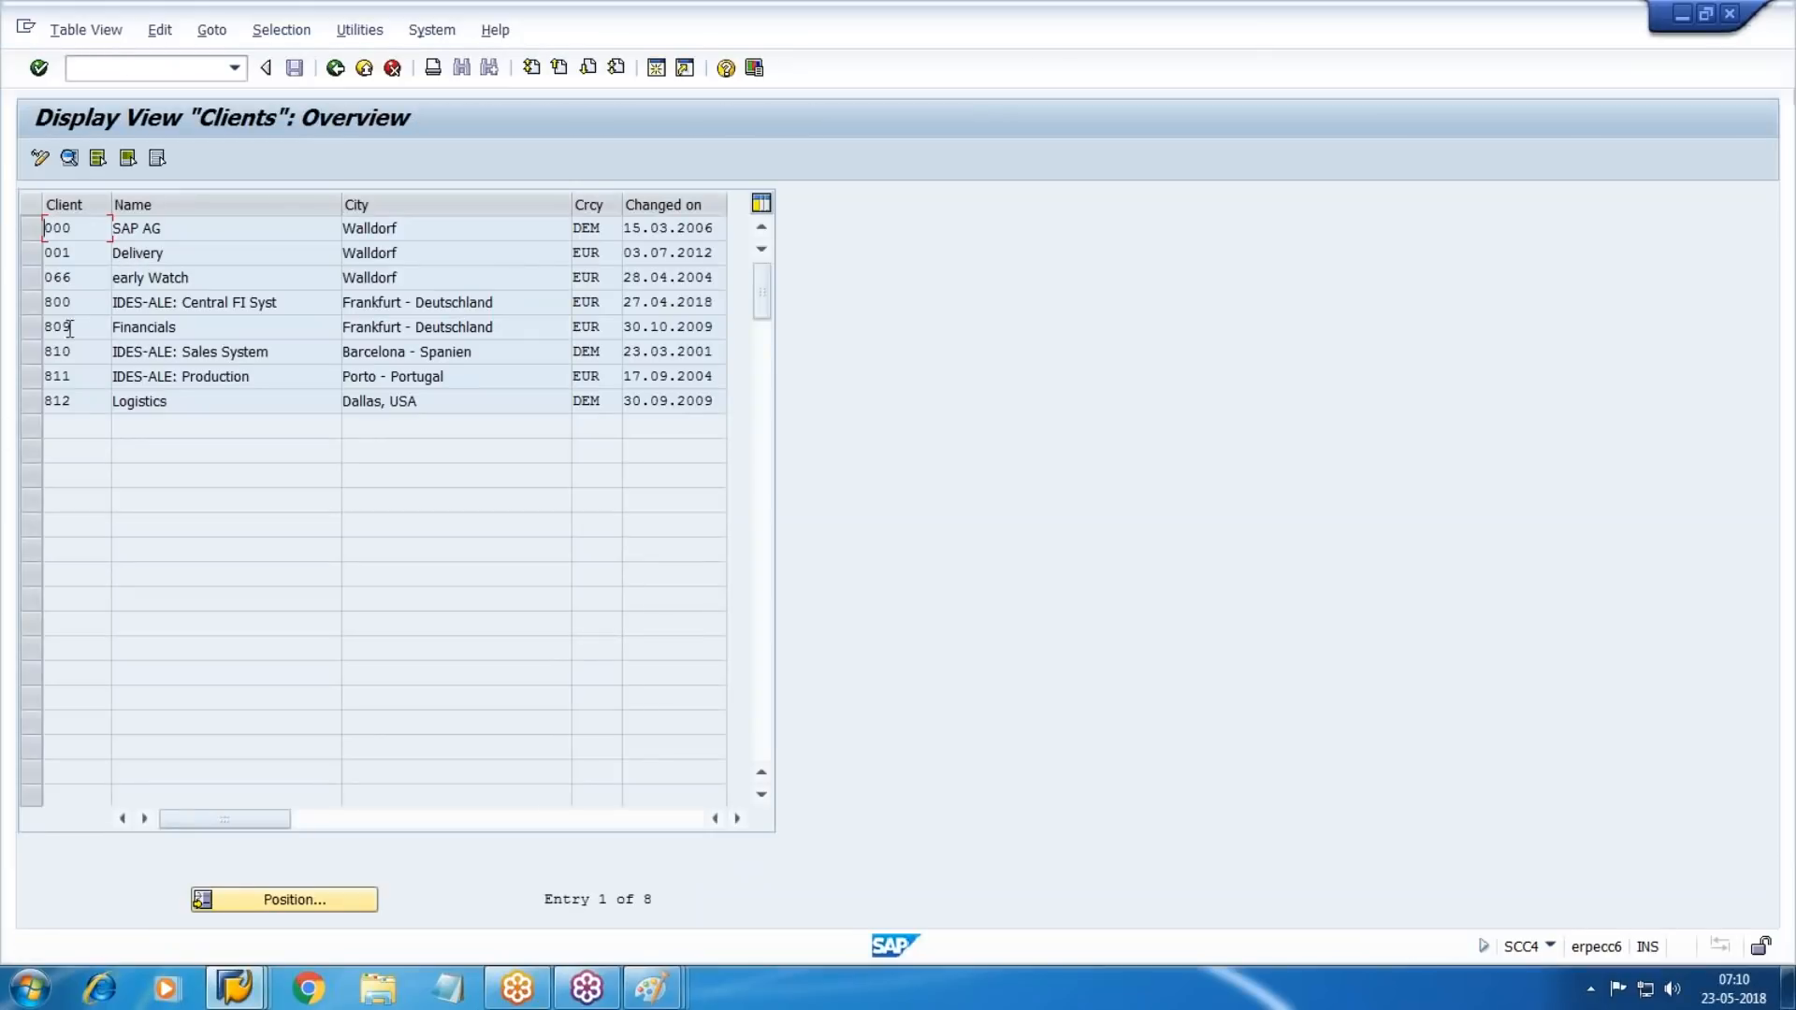
Select client 800 in the SAP clients overview, then run SPRO and display the Customizing Implementation Guide.
click(32, 304)
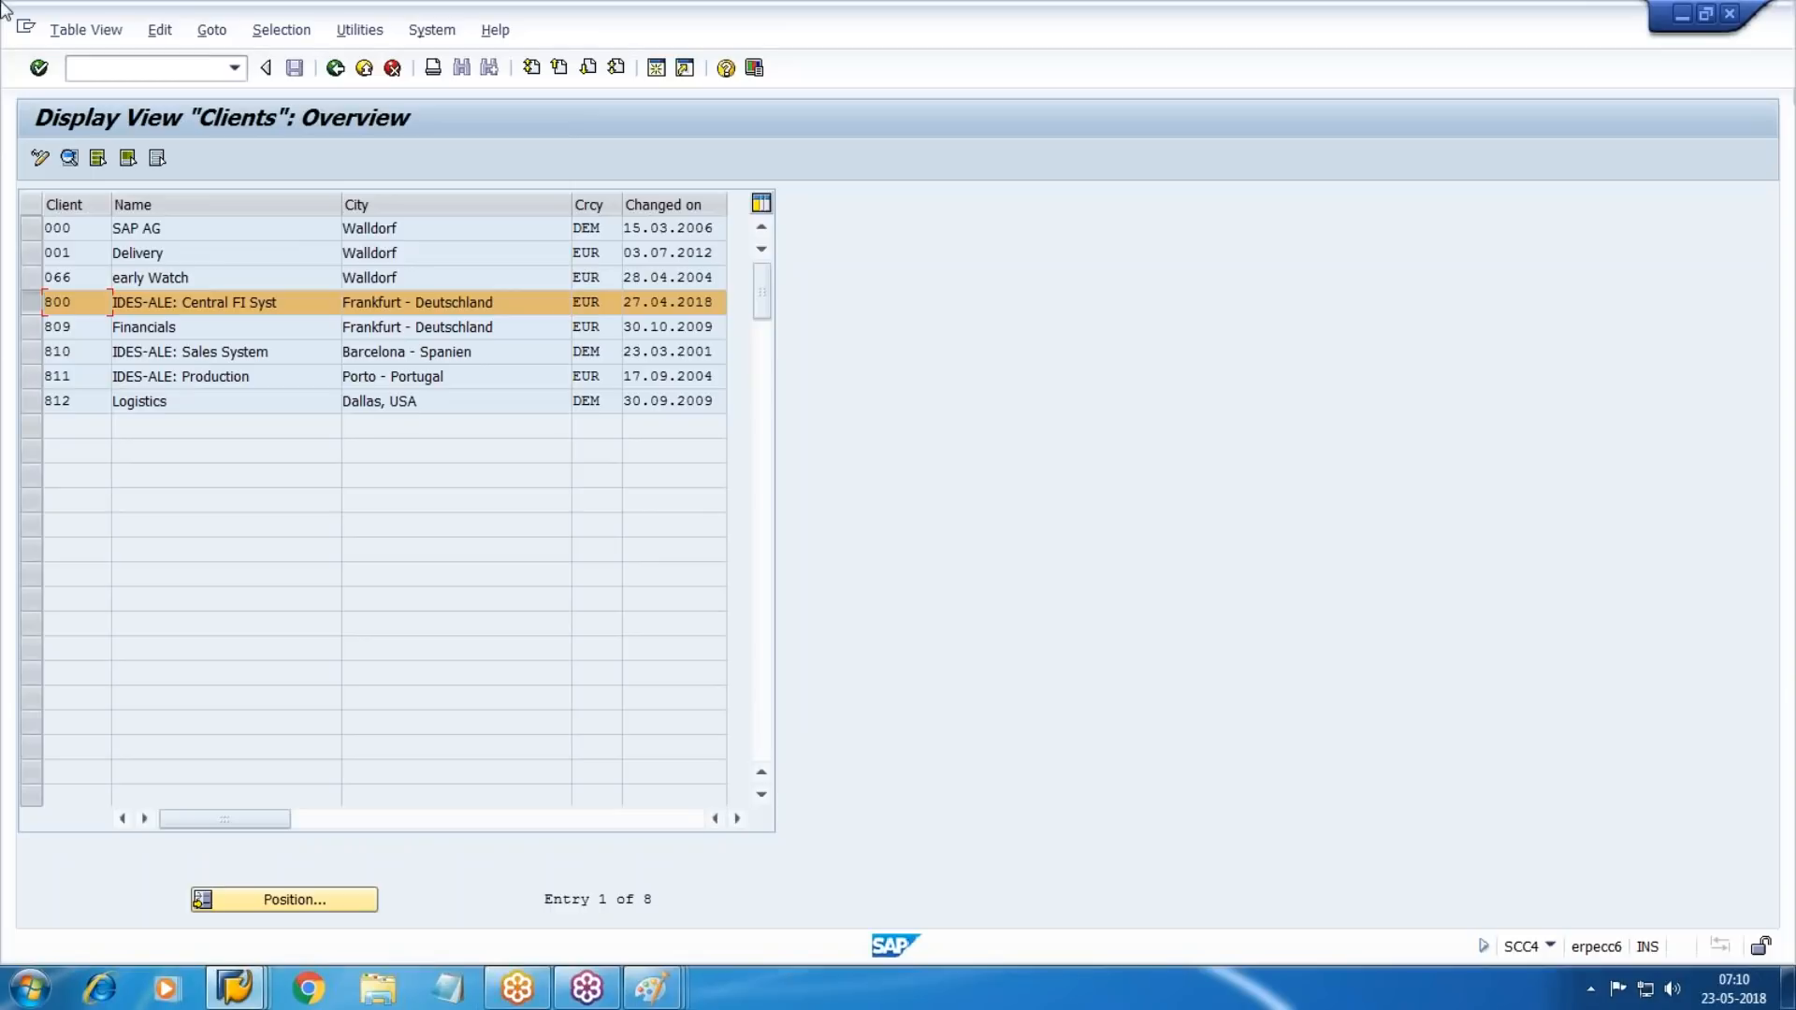
click(174, 69)
text(/nspro)
key(Return)
click(87, 161)
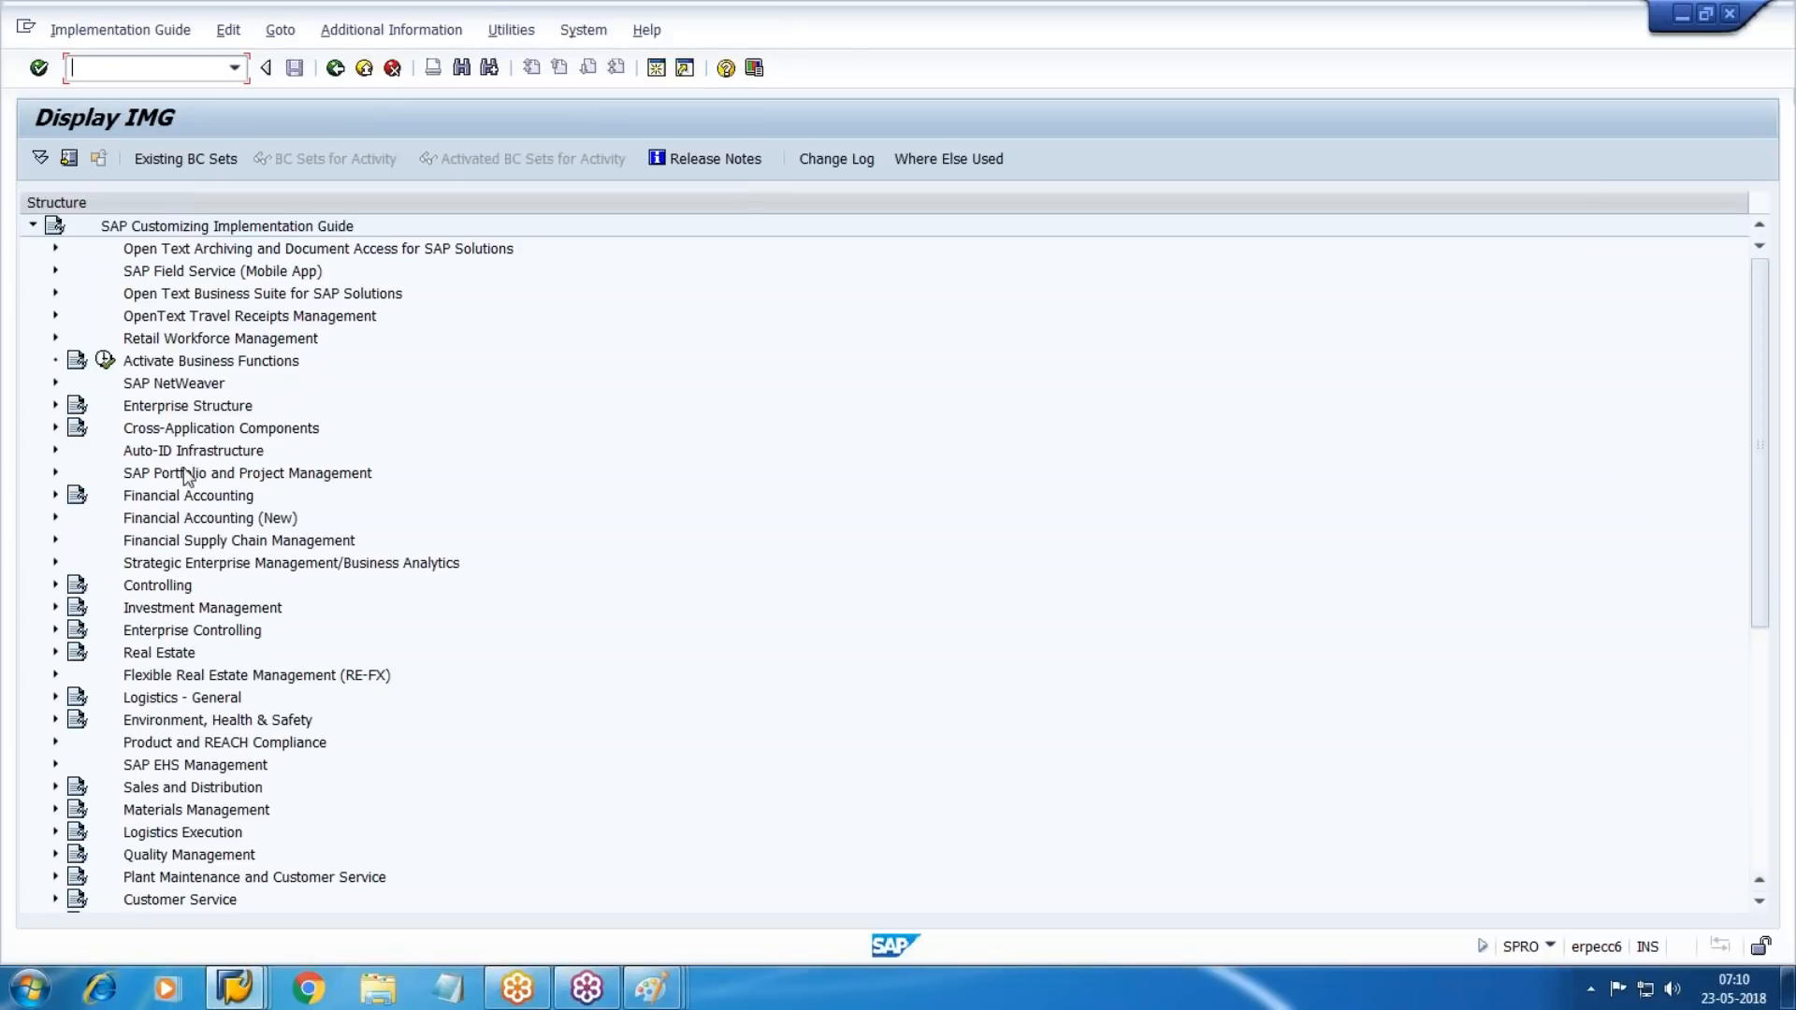
Open Define Countries in mySAP Systems from SAP NetWeaver, General Settings, Set Countries.
click(56, 384)
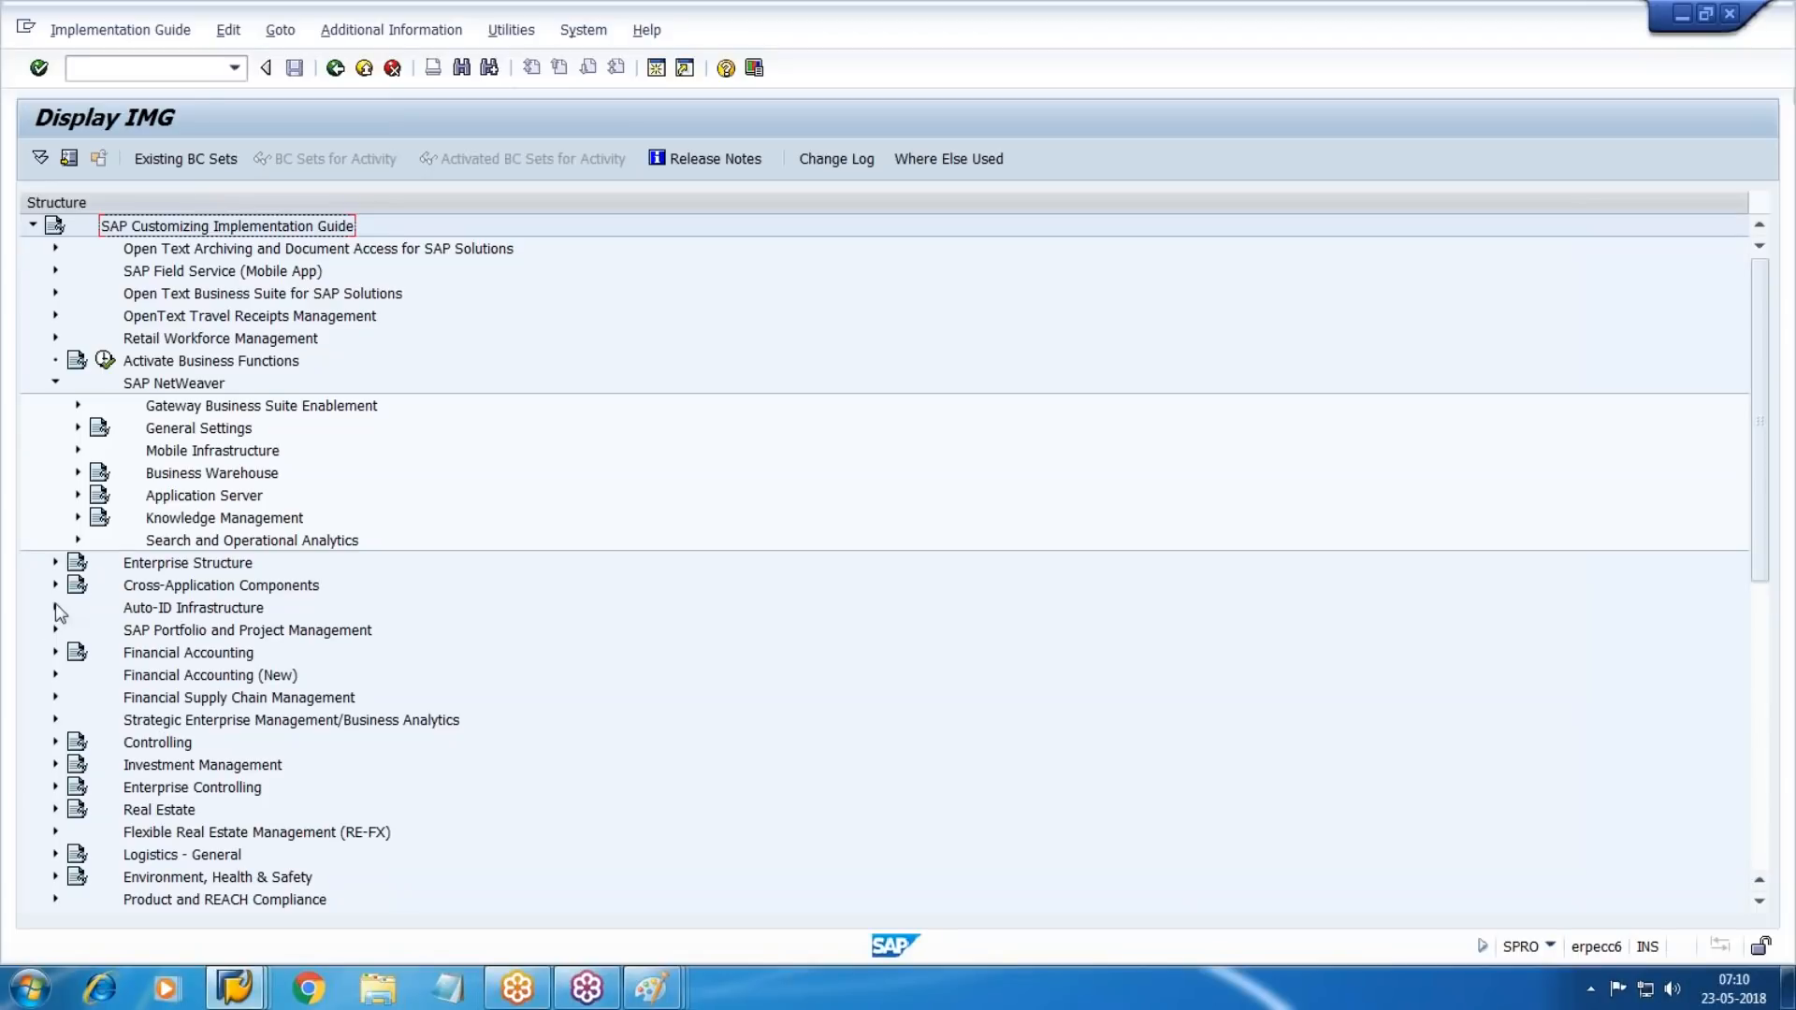
click(78, 428)
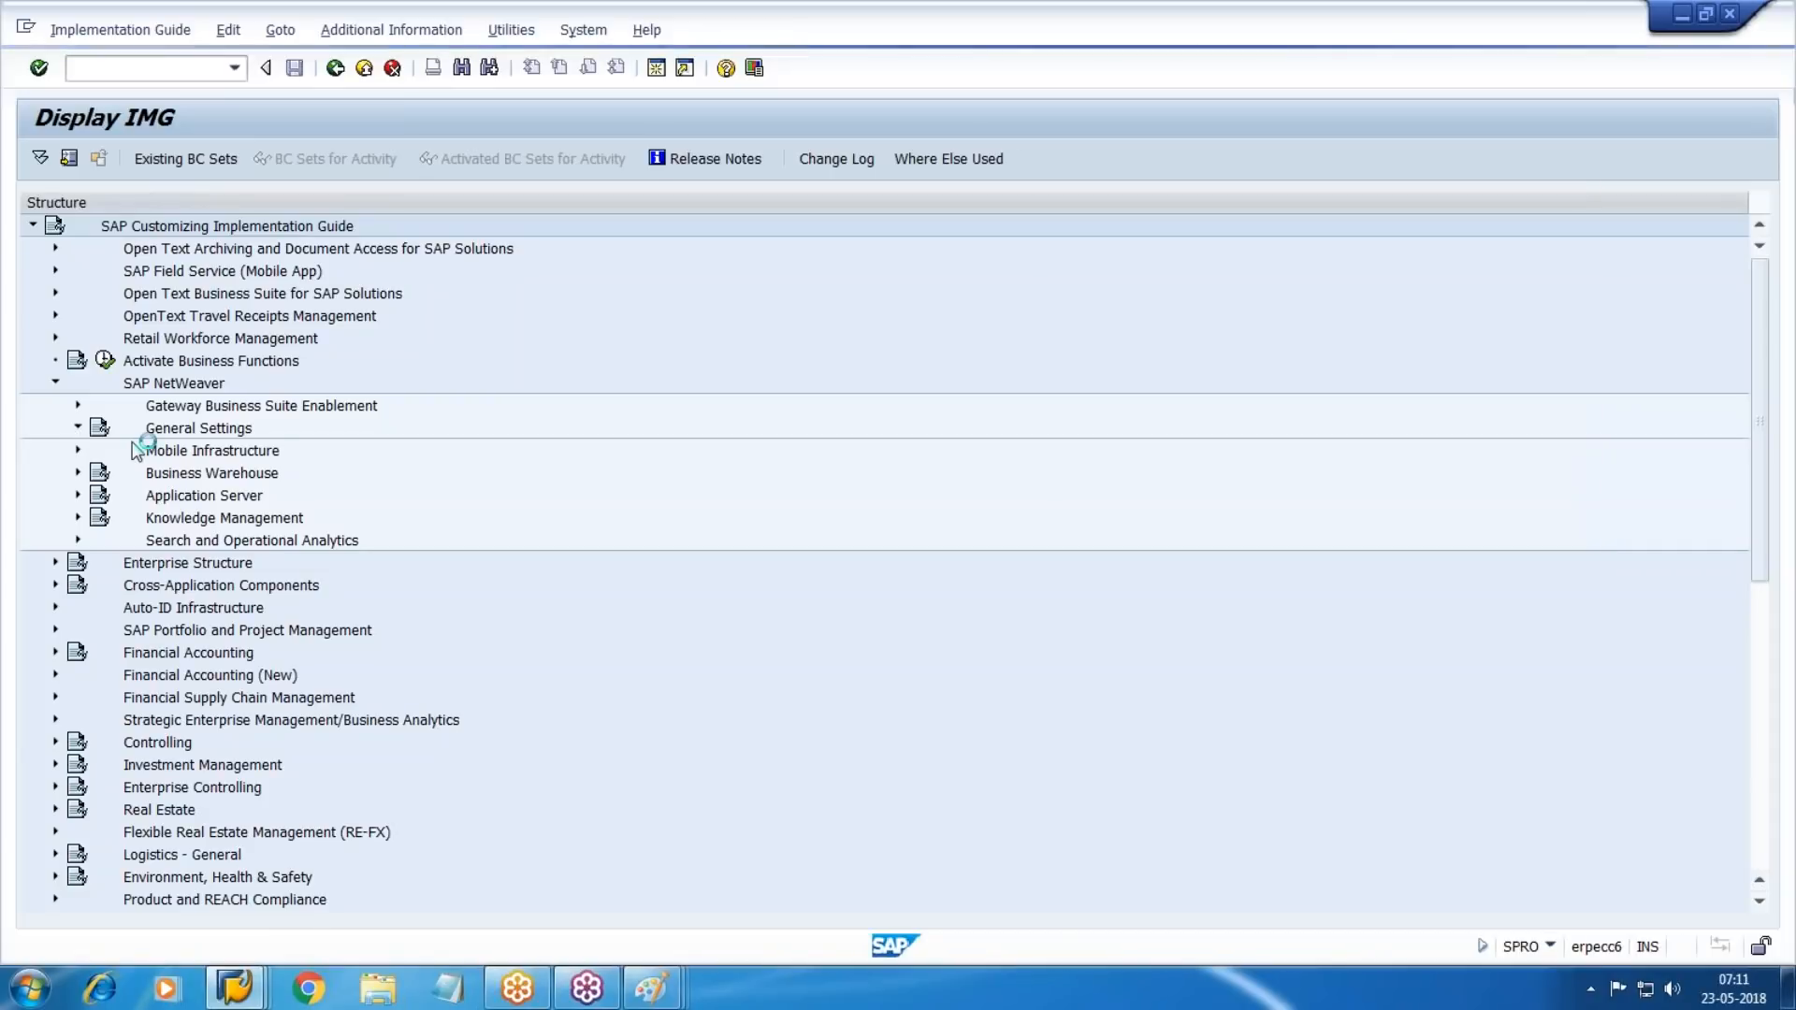
click(101, 452)
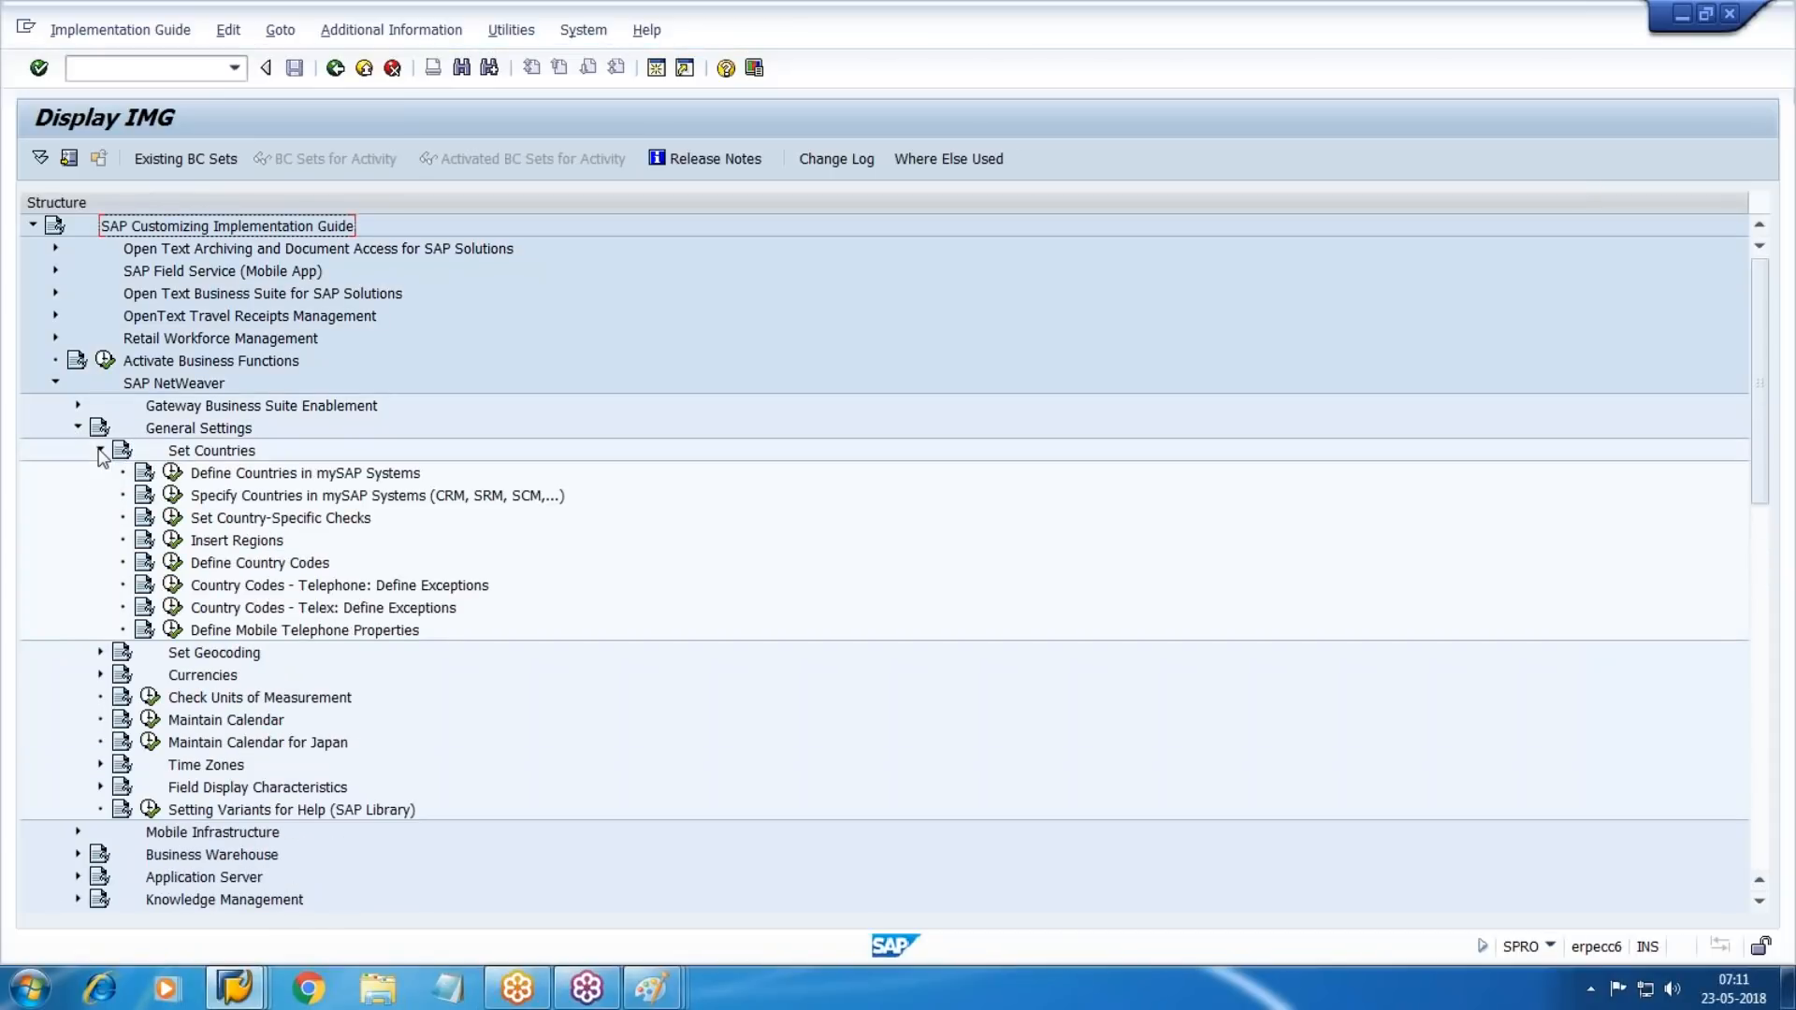
click(173, 474)
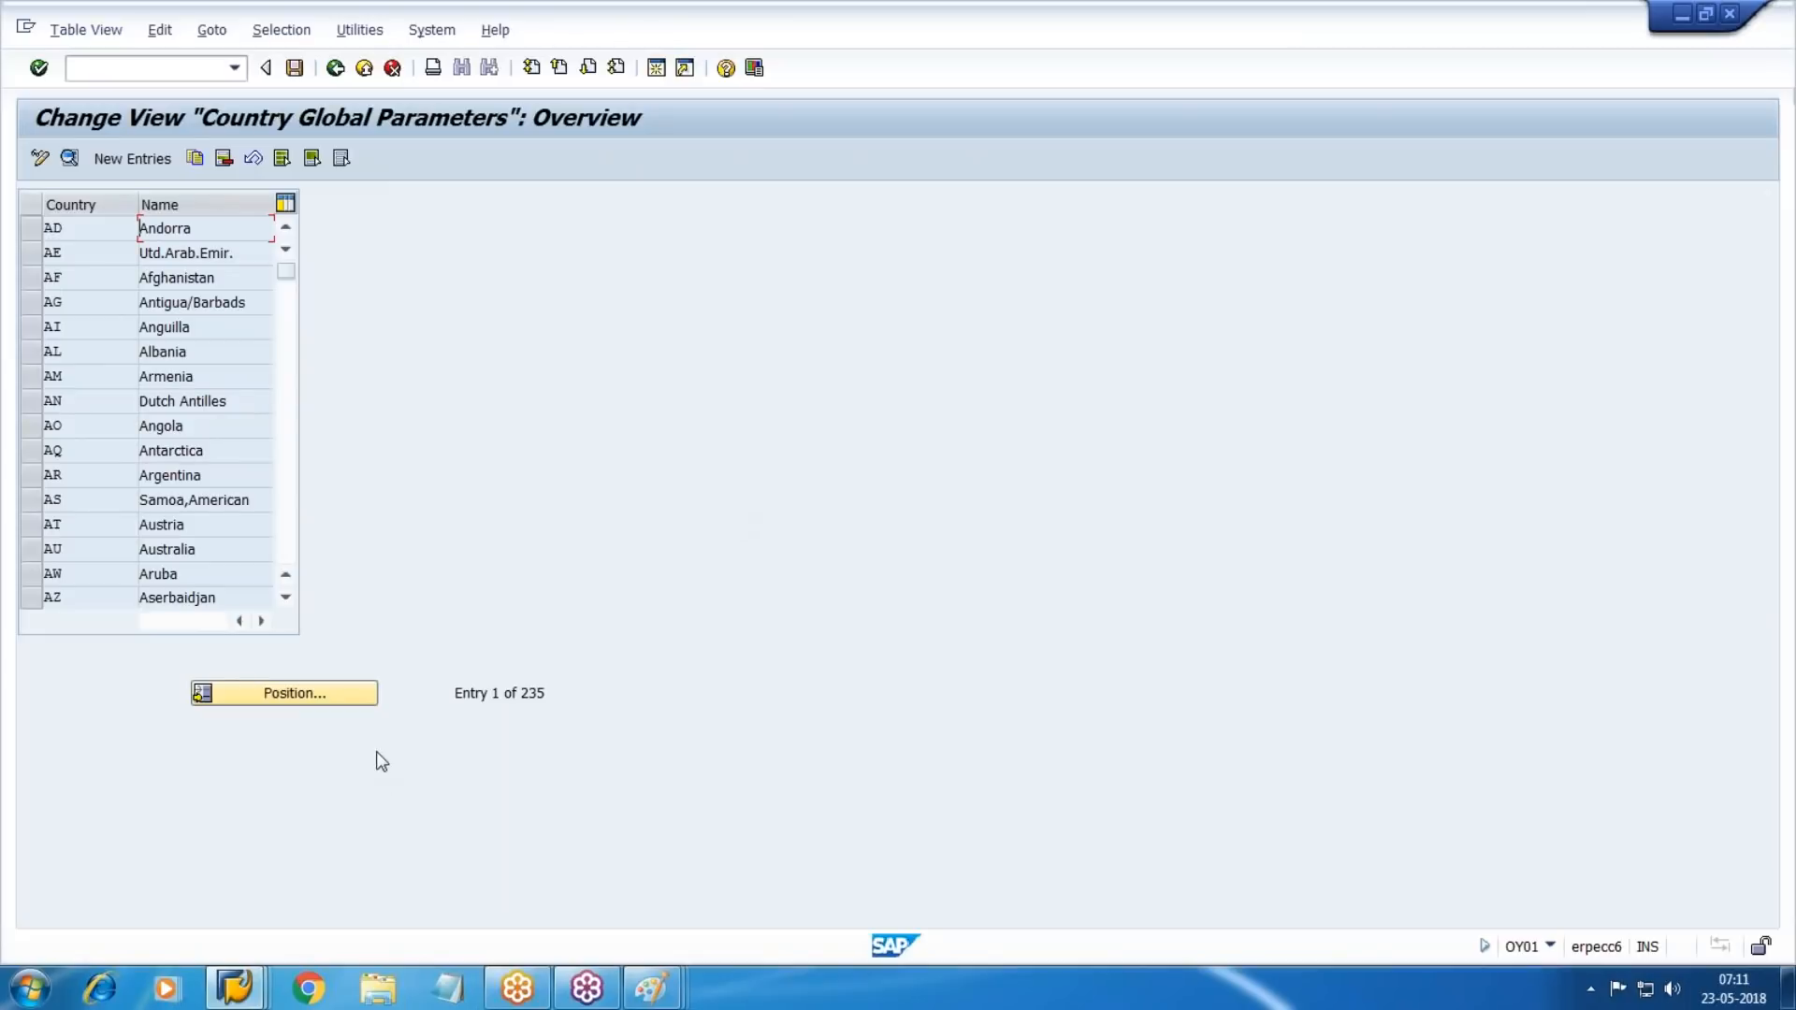
Position the country list on Japan by searching the country keys for japan and selecting JP.
click(363, 696)
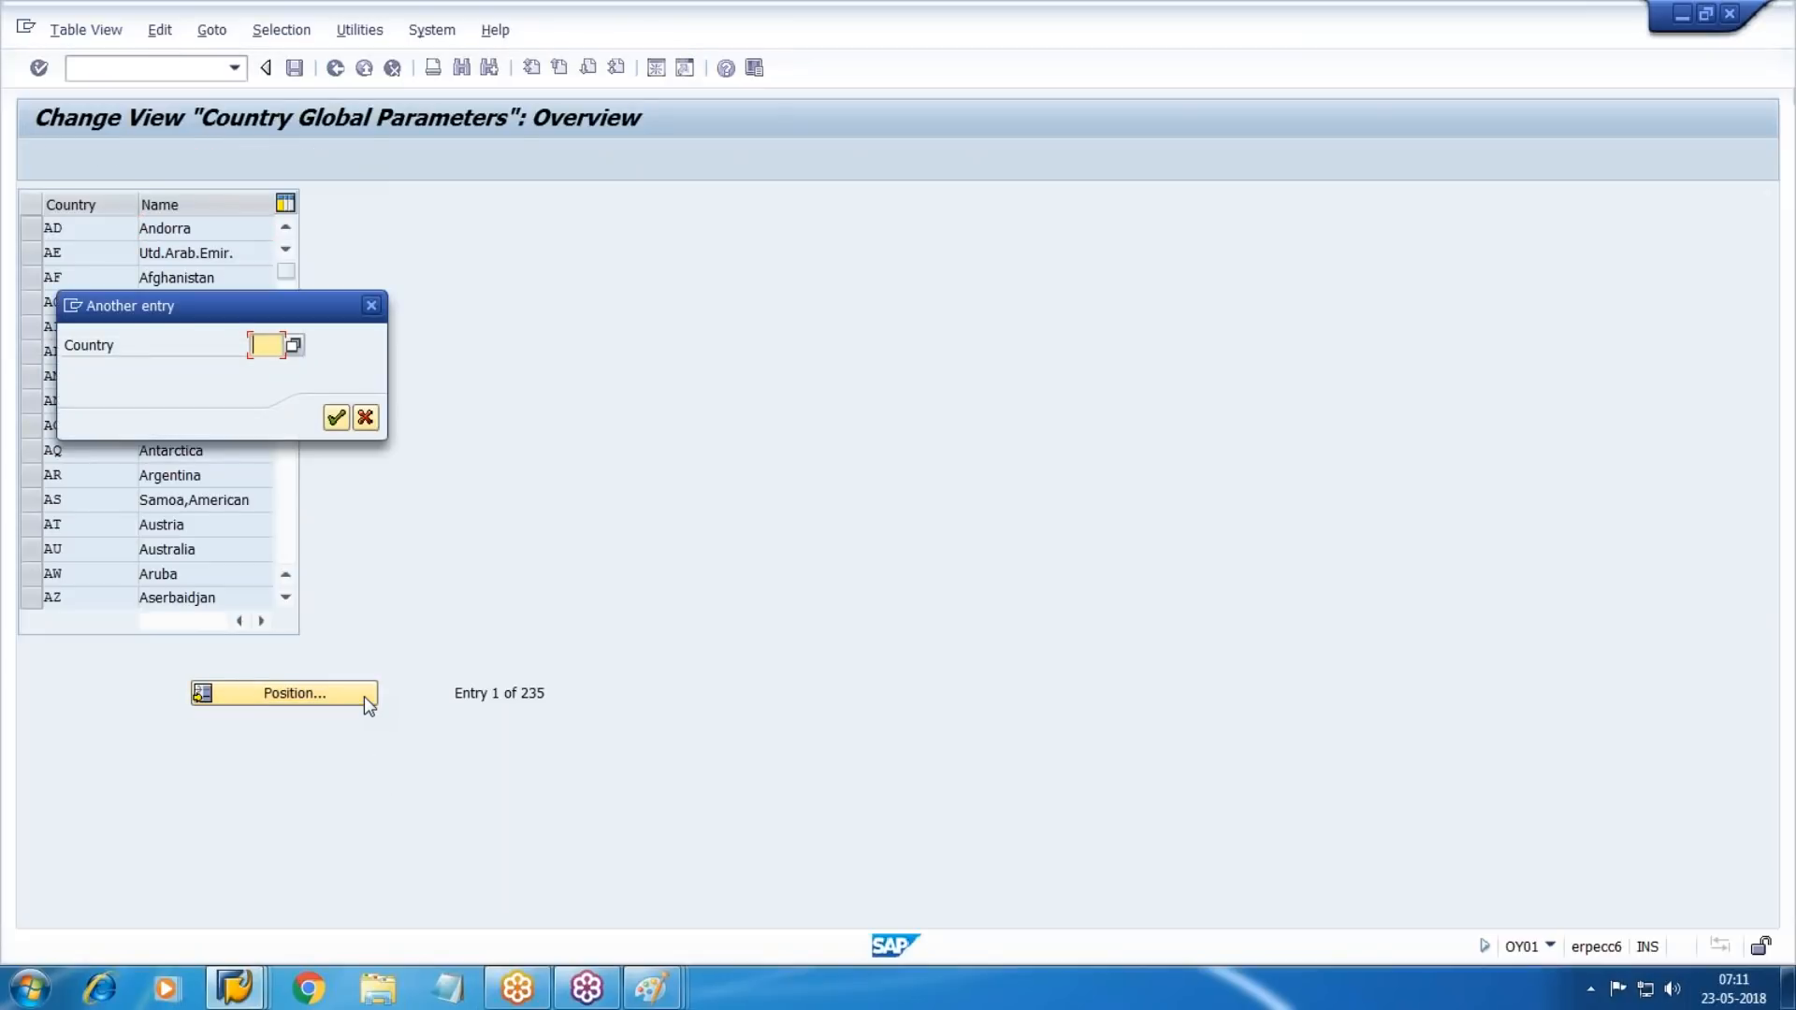
key(F4)
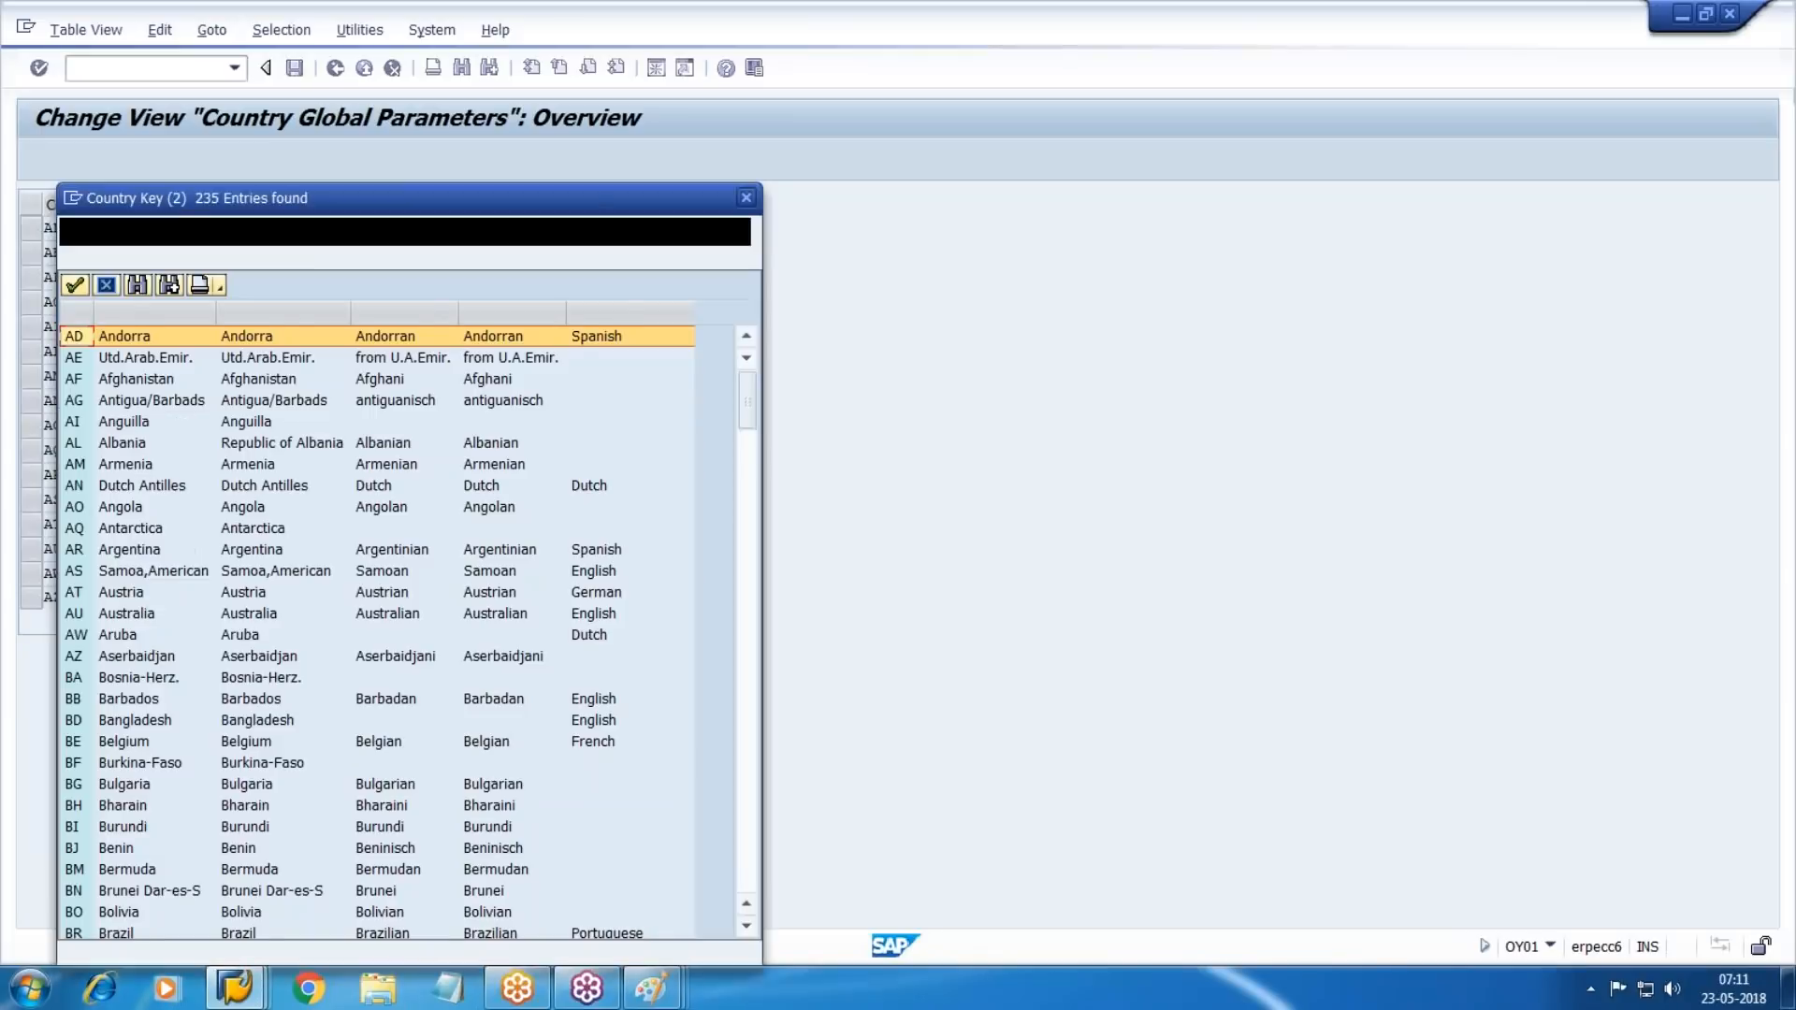
key(ctrl+f)
text(japan)
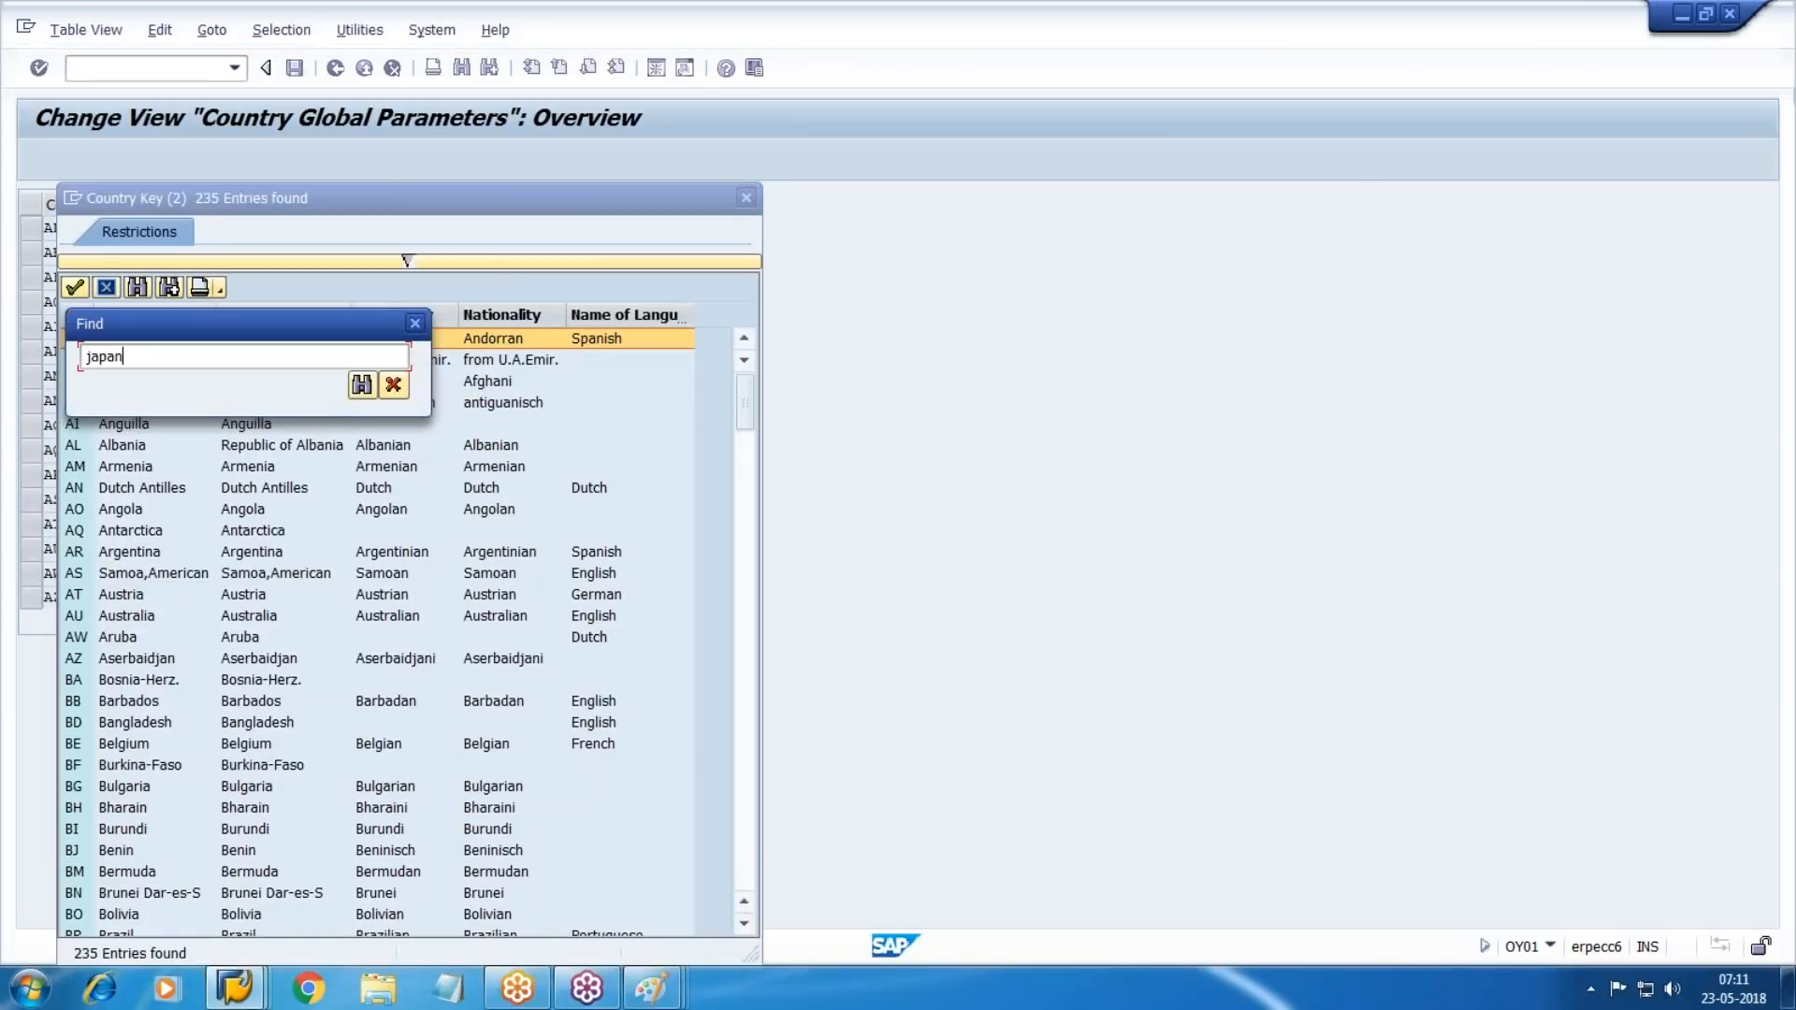
key(Return)
key(Return)
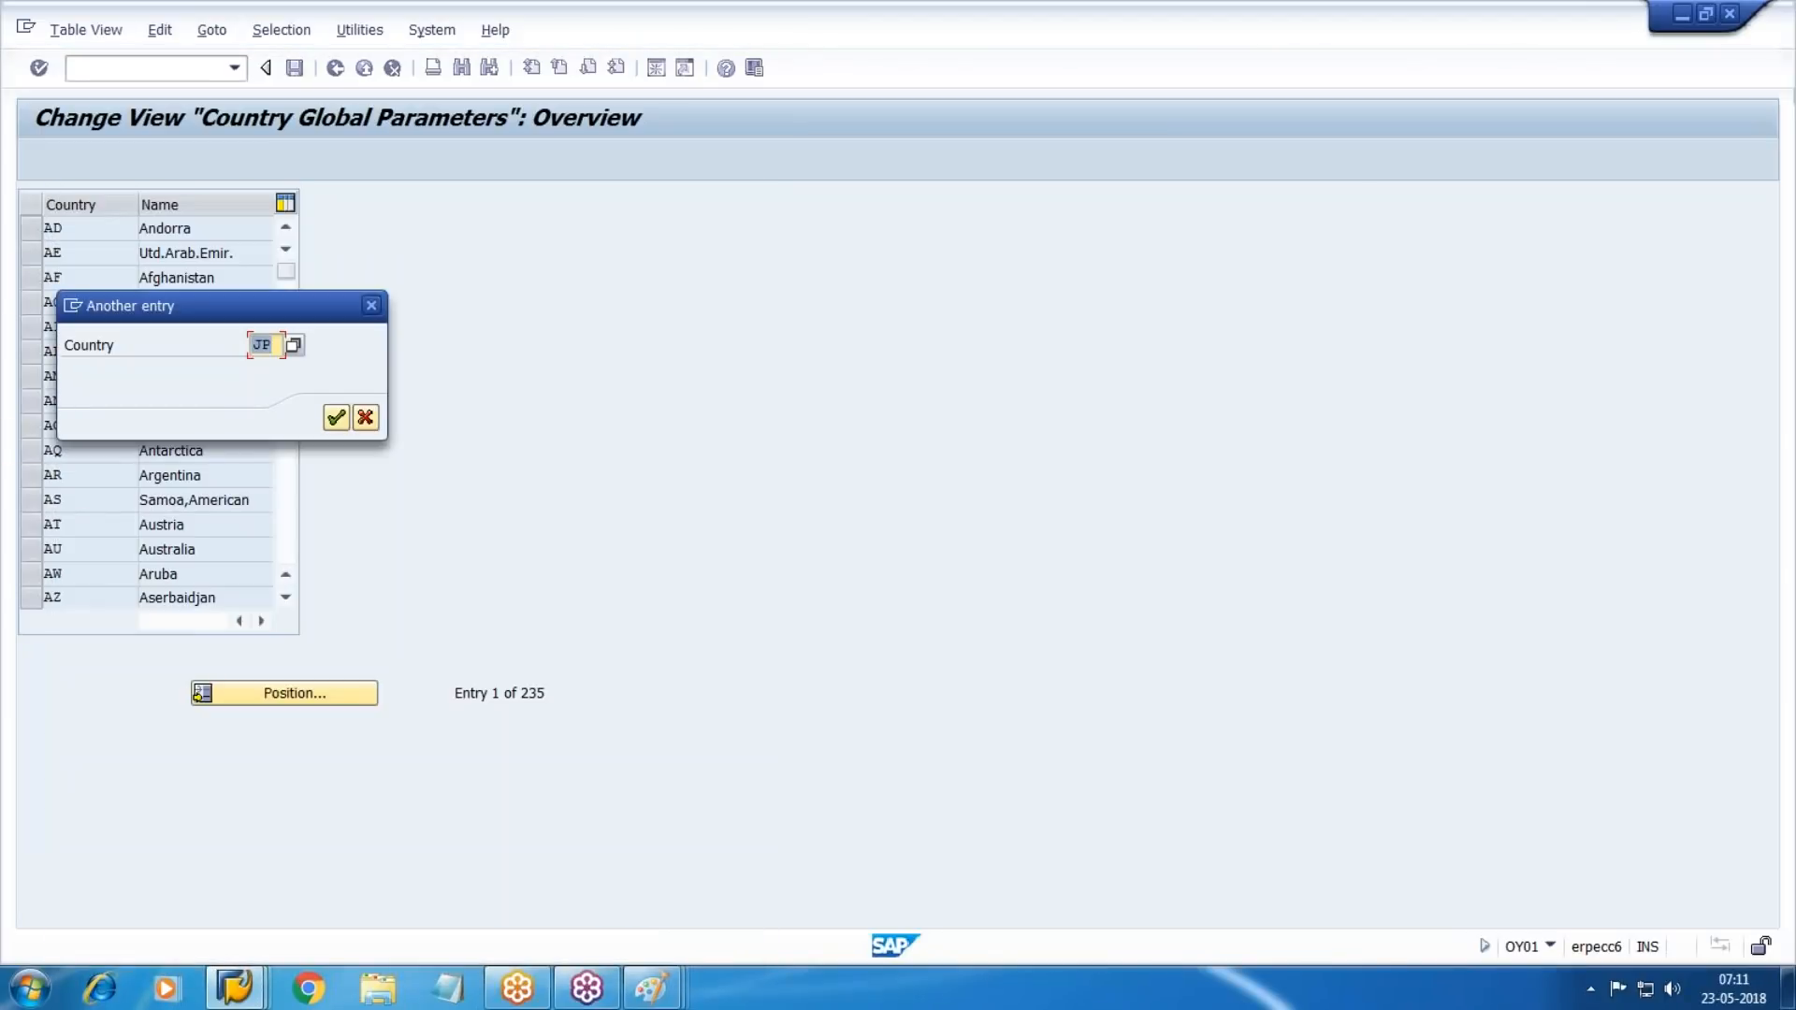
key(Return)
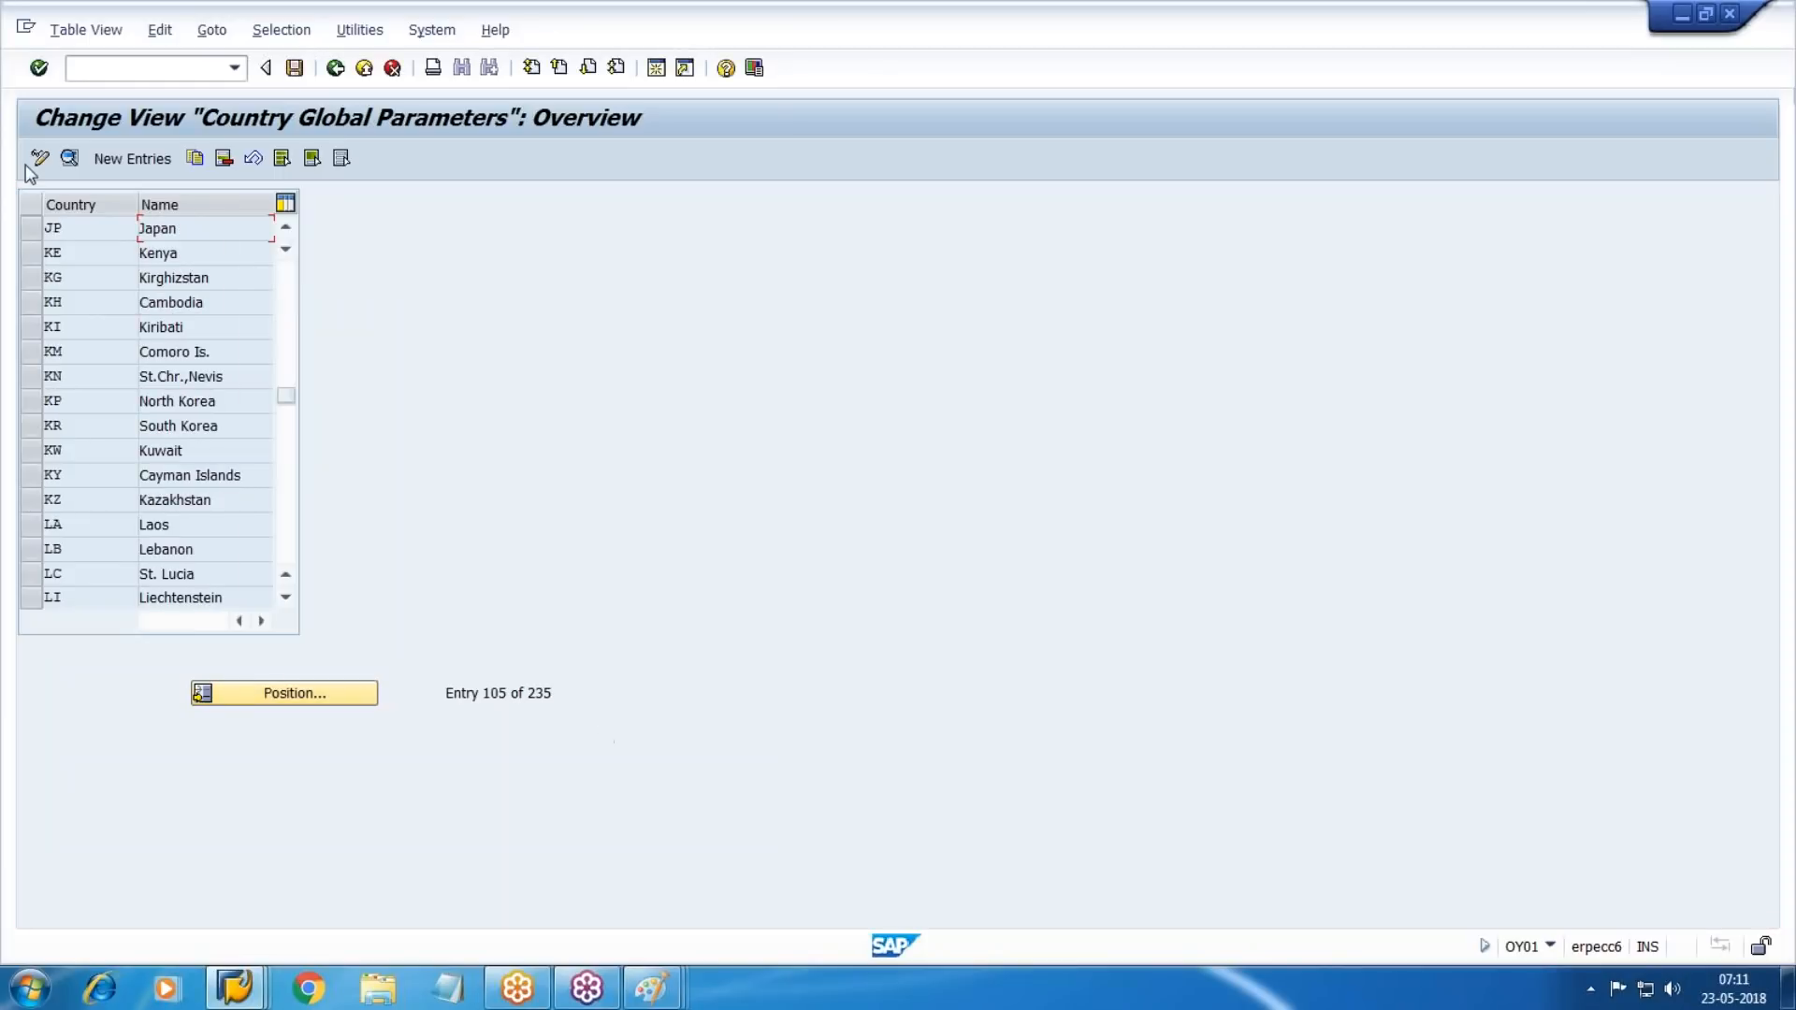
Open the details of Japan's country global parameters and go to the hard currency setting.
click(29, 228)
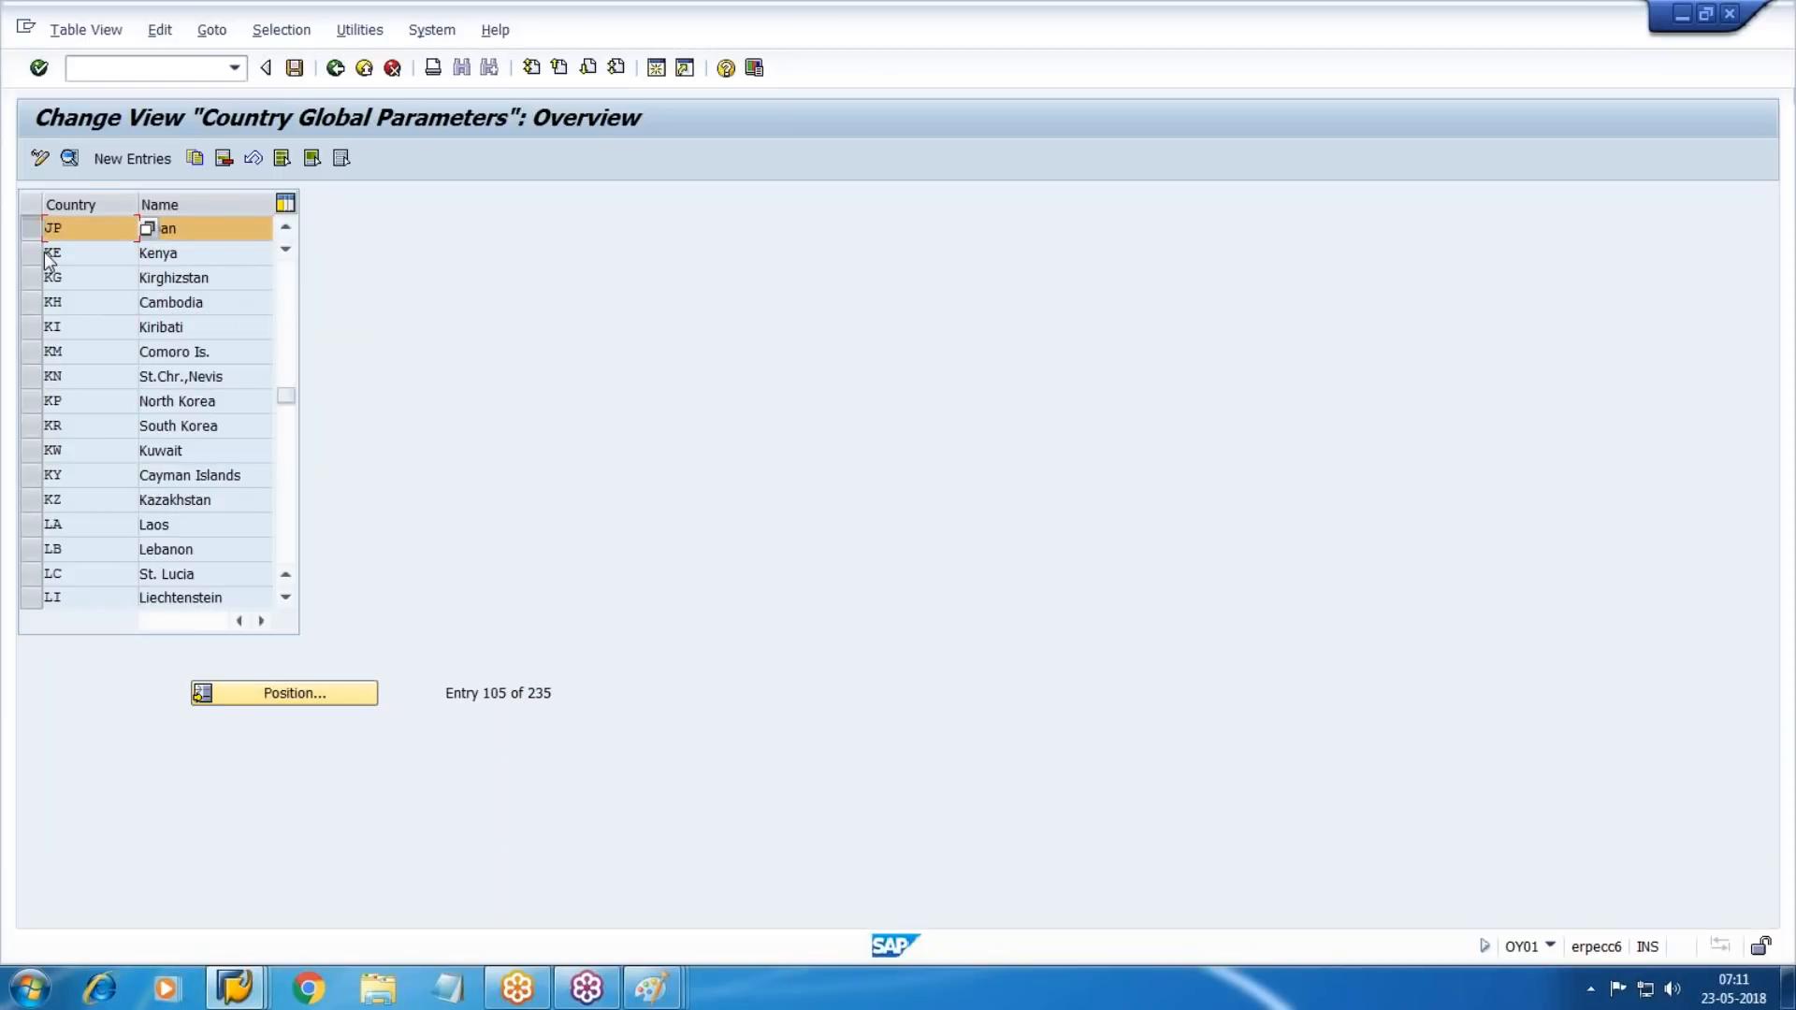
click(69, 158)
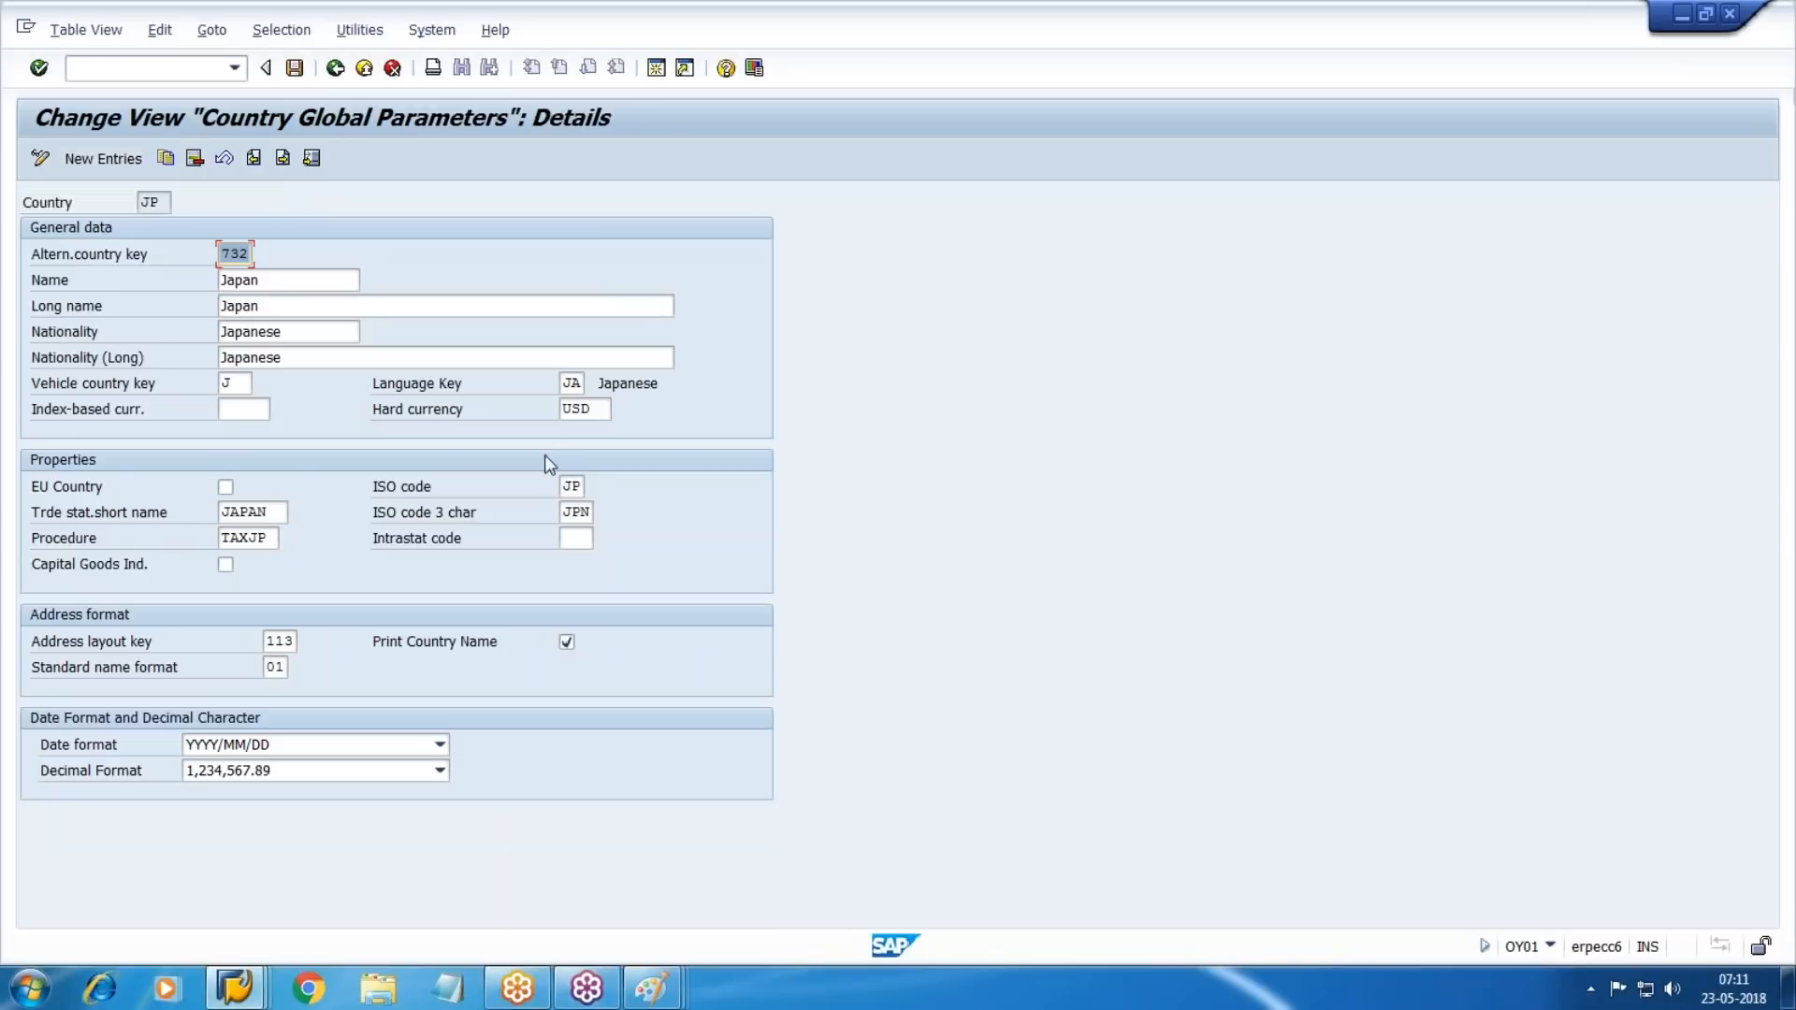
click(588, 412)
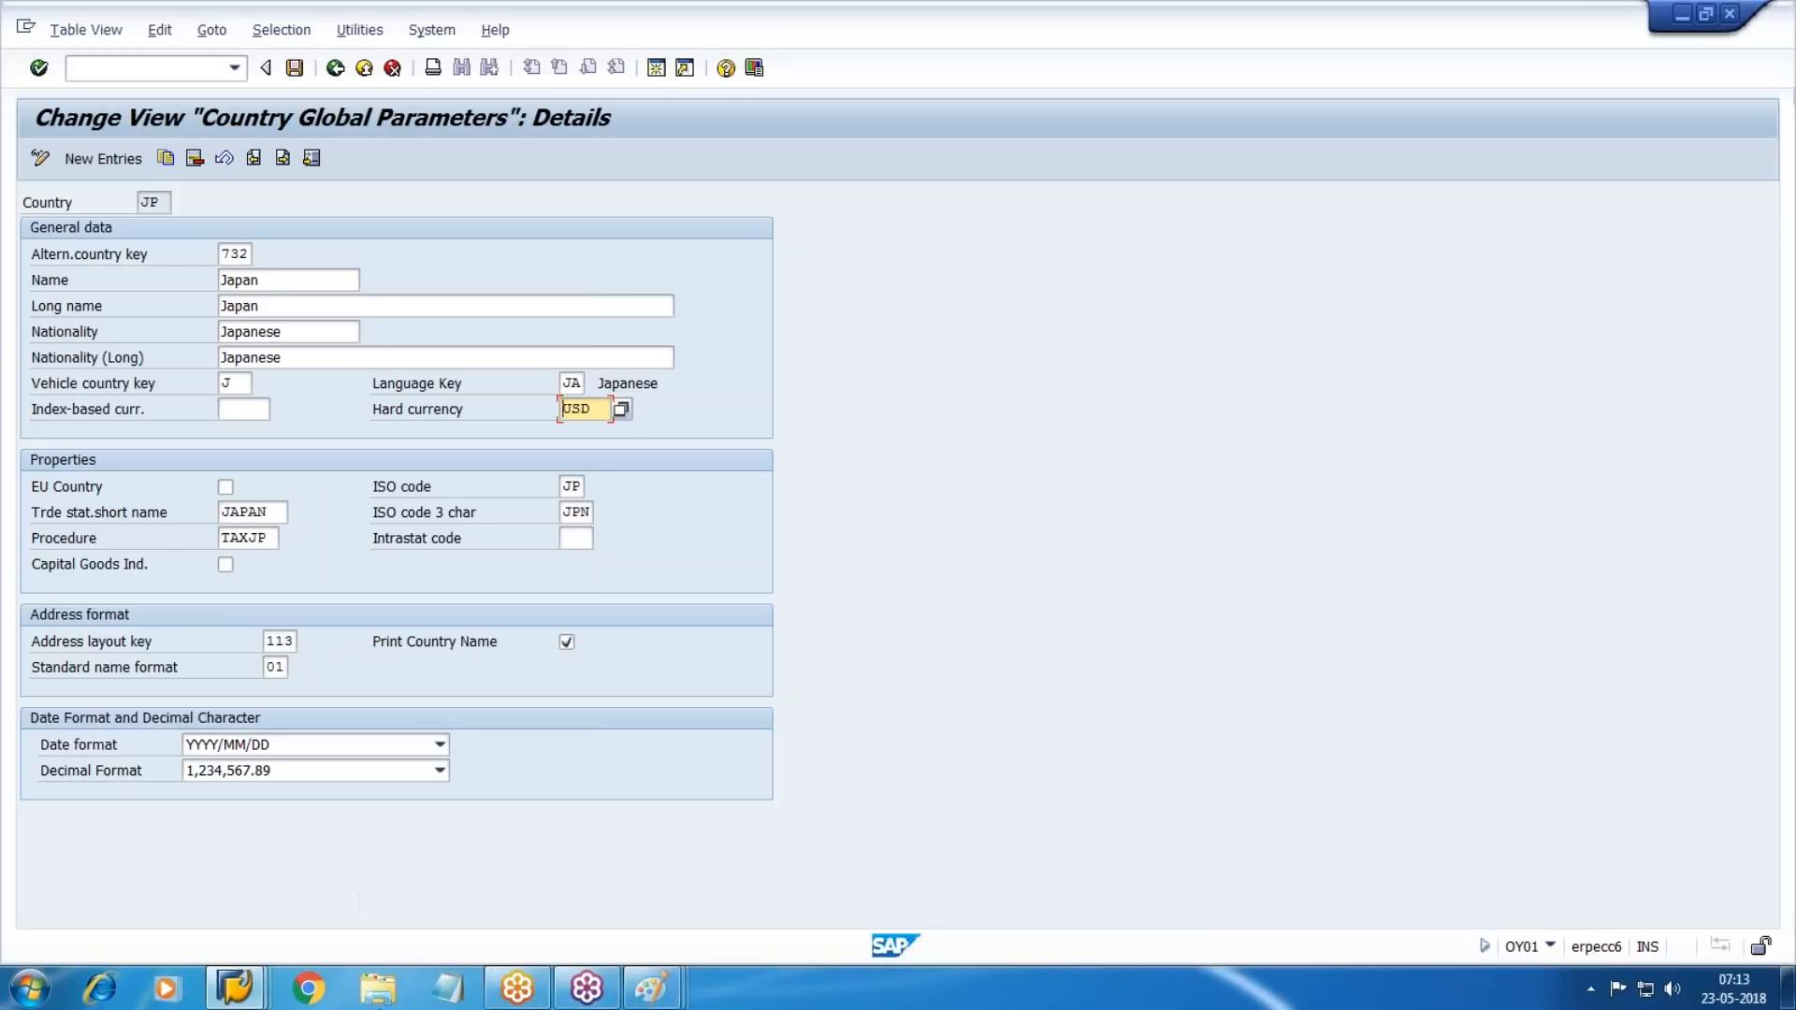
Switch to Paint and start a new blank picture, discarding the currency diagram without saving it.
mouse_move(672, 992)
click(654, 862)
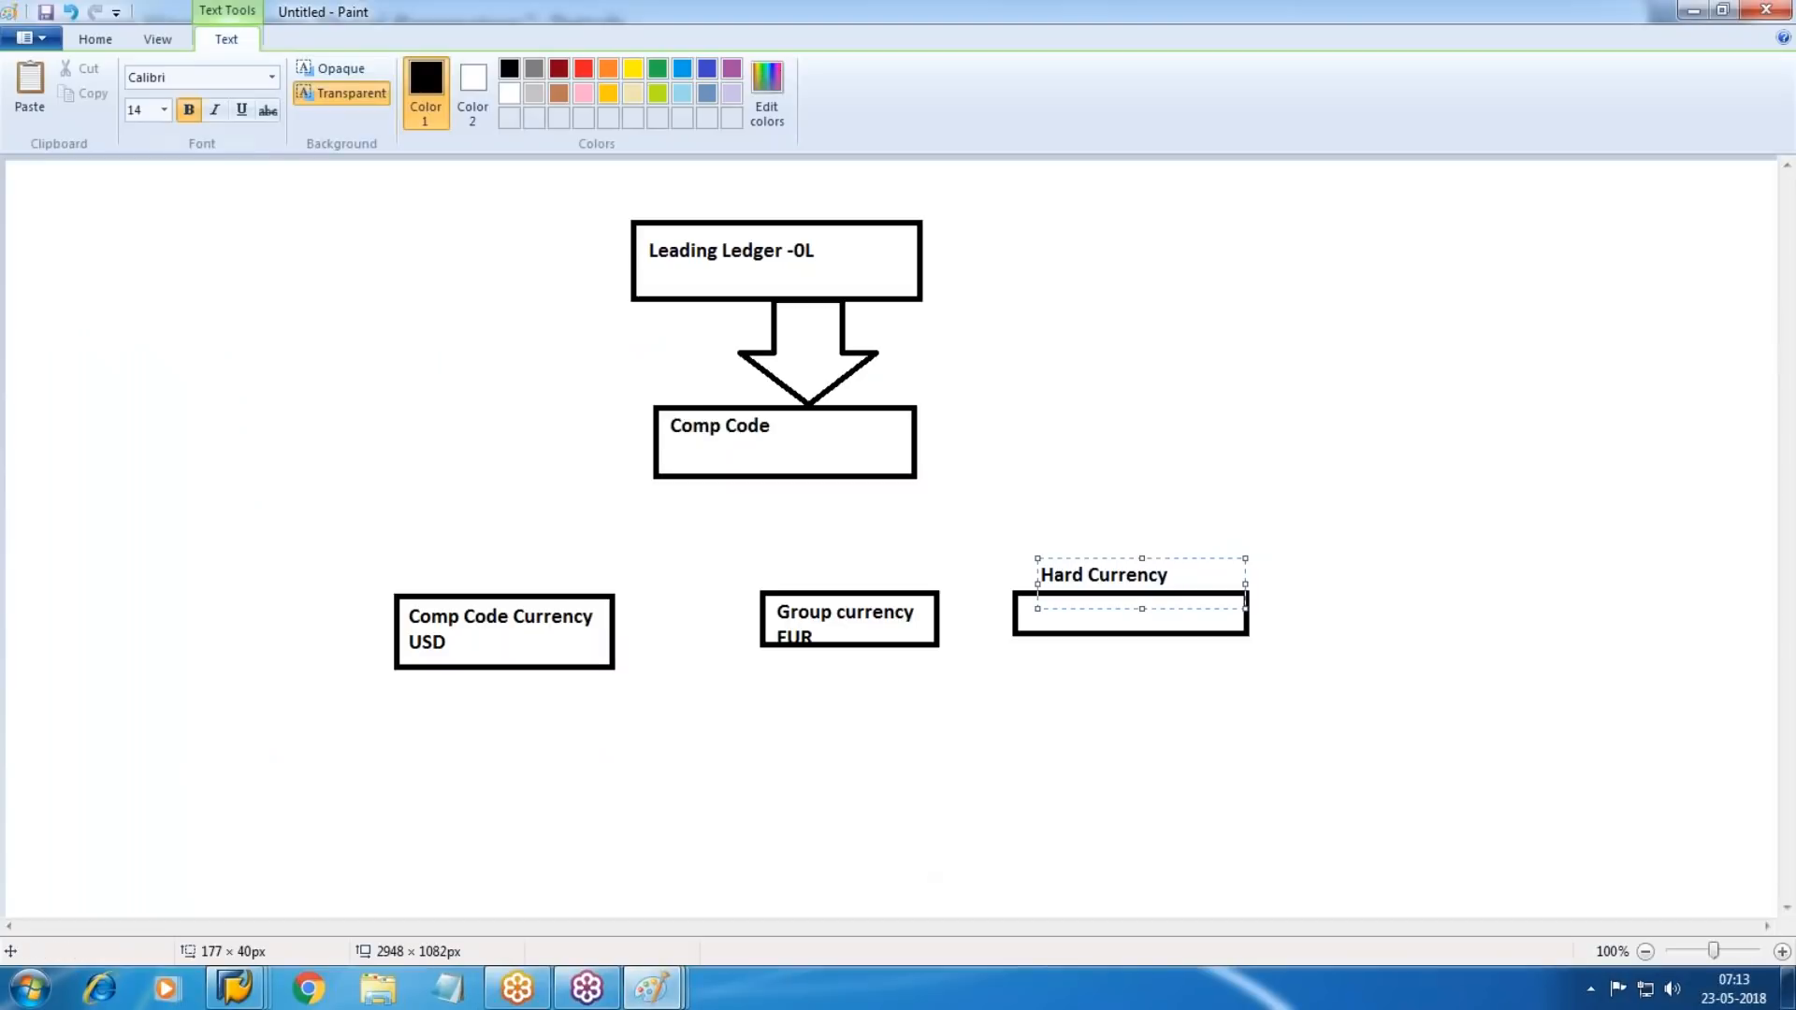
click(37, 42)
click(93, 82)
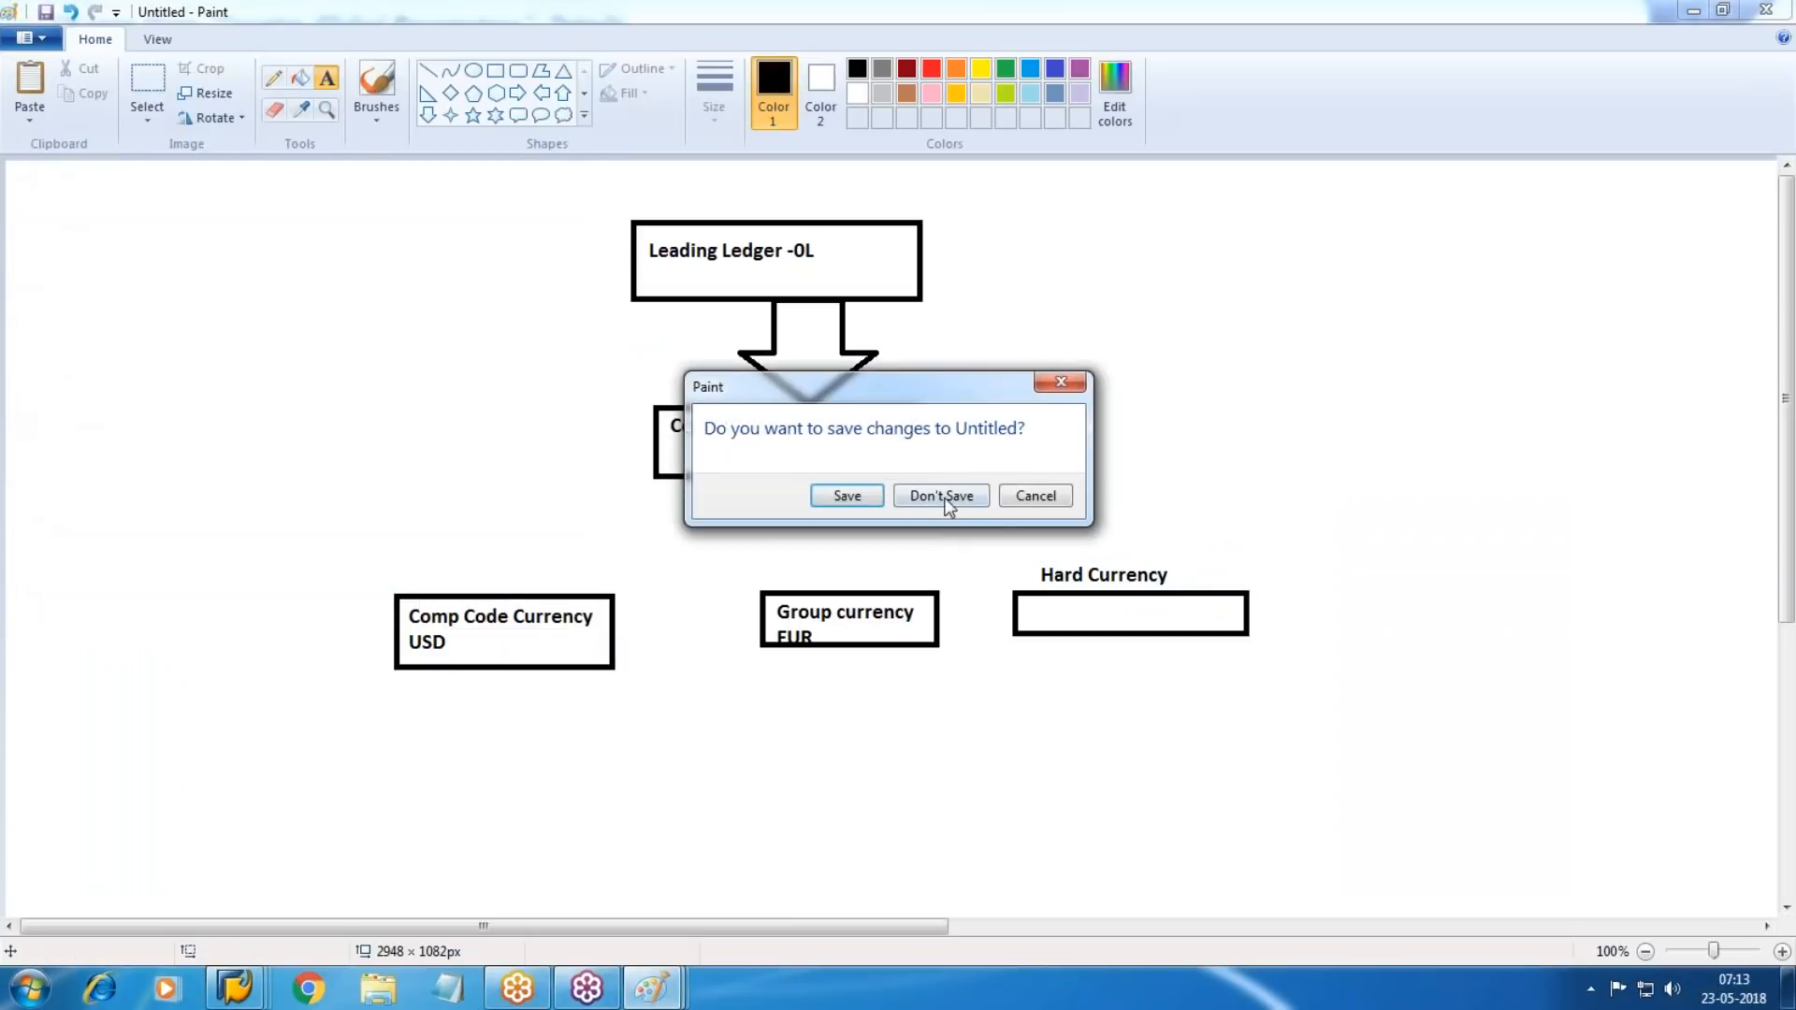
key(Return)
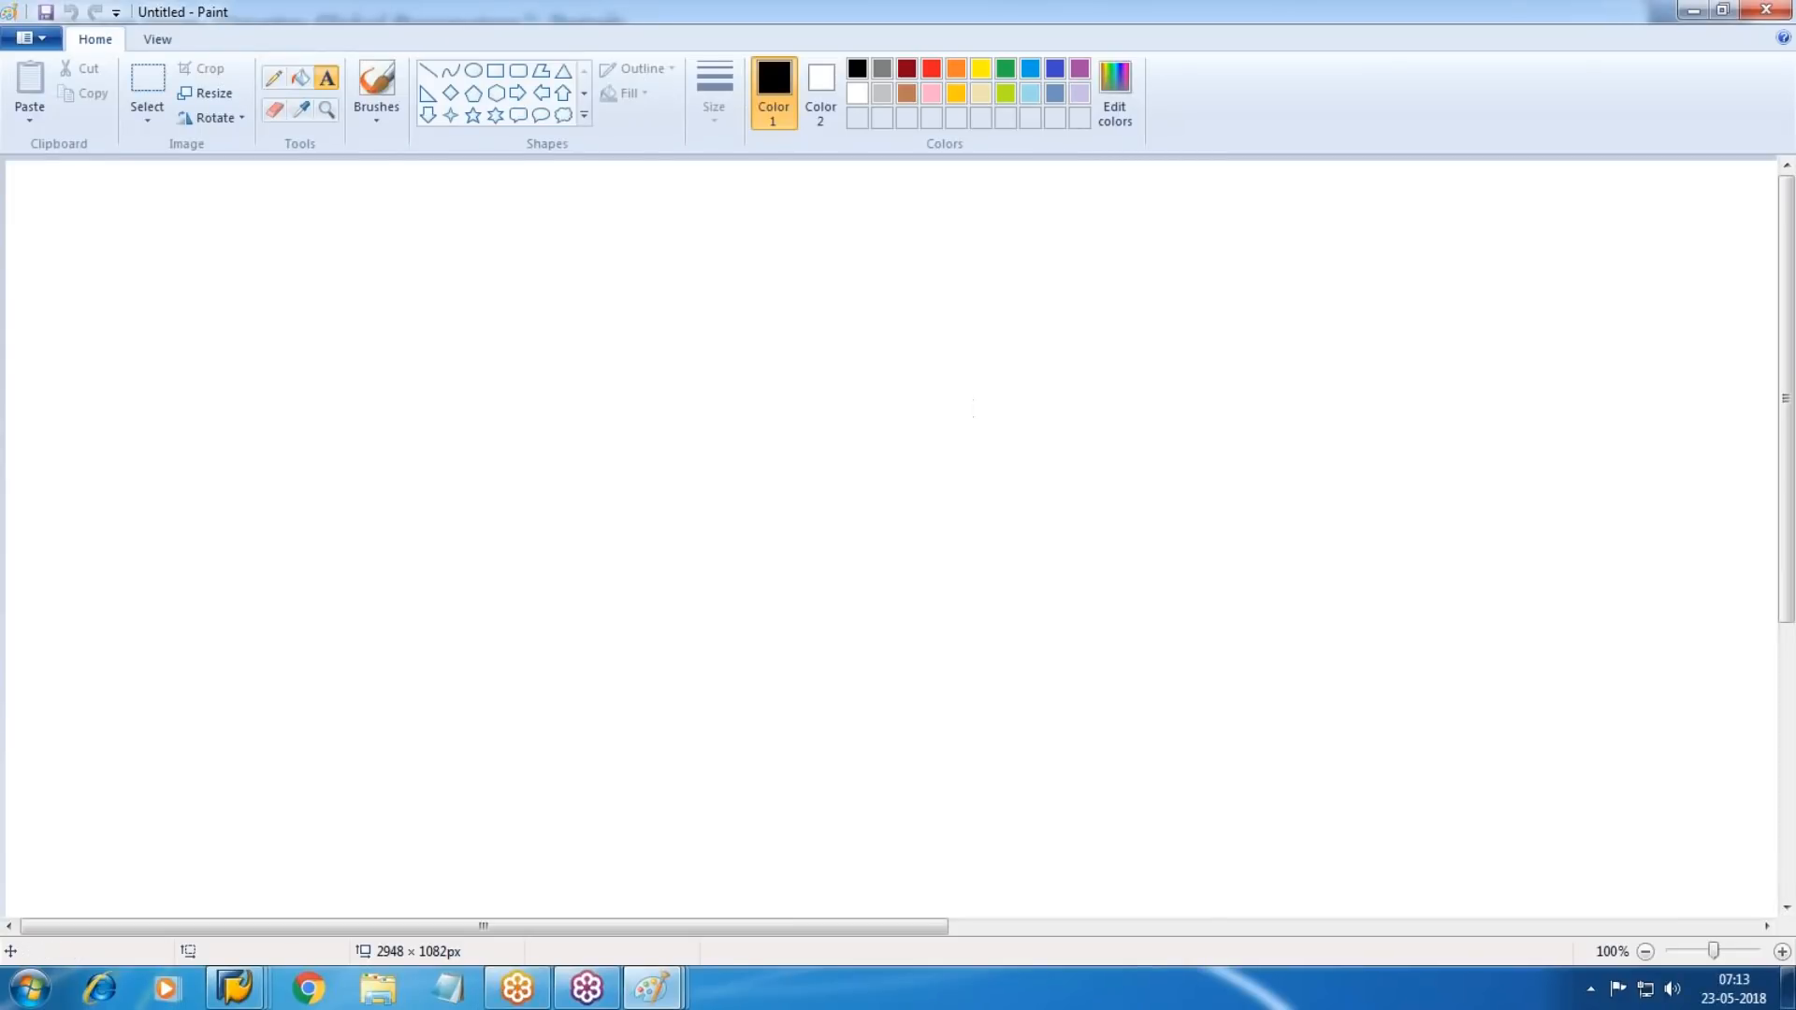
Draw a horizontal ellipse near the top centre of the canvas and label it 0L.
click(474, 71)
mouse_move(666, 205)
mouse_down()
mouse_move(870, 277)
mouse_move(862, 290)
mouse_up()
click(327, 78)
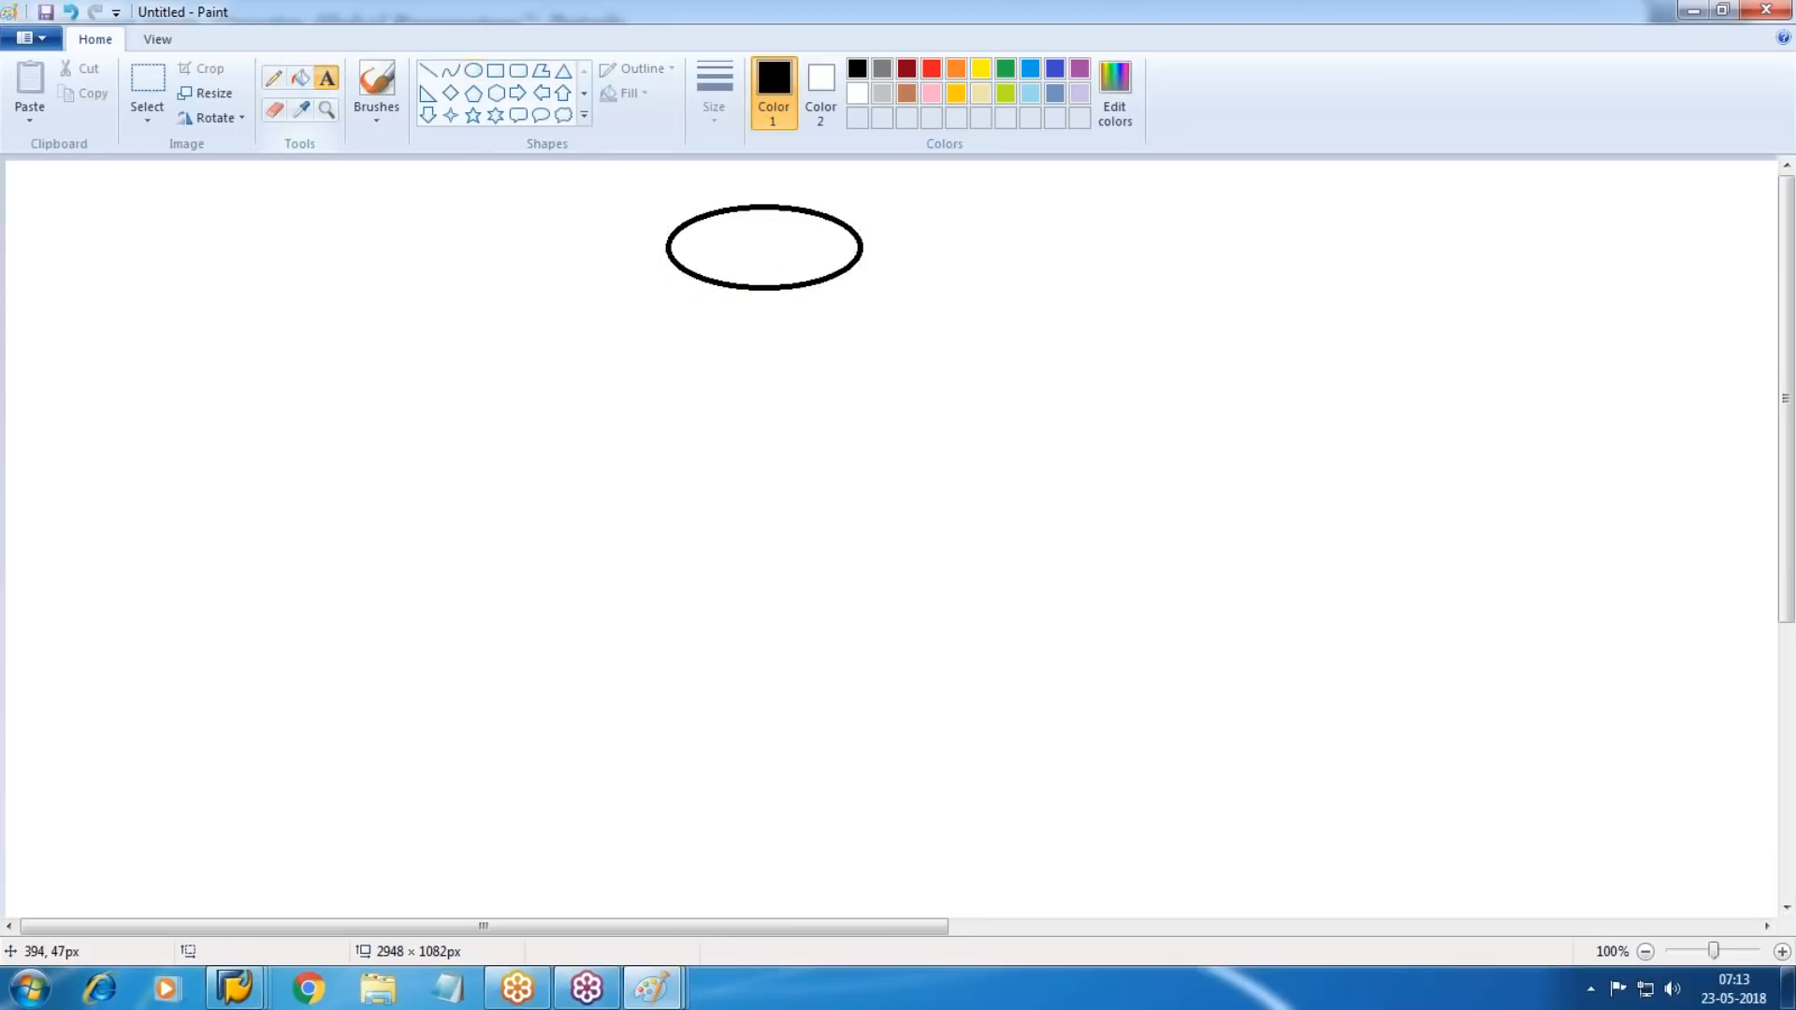
drag(689, 229, 820, 263)
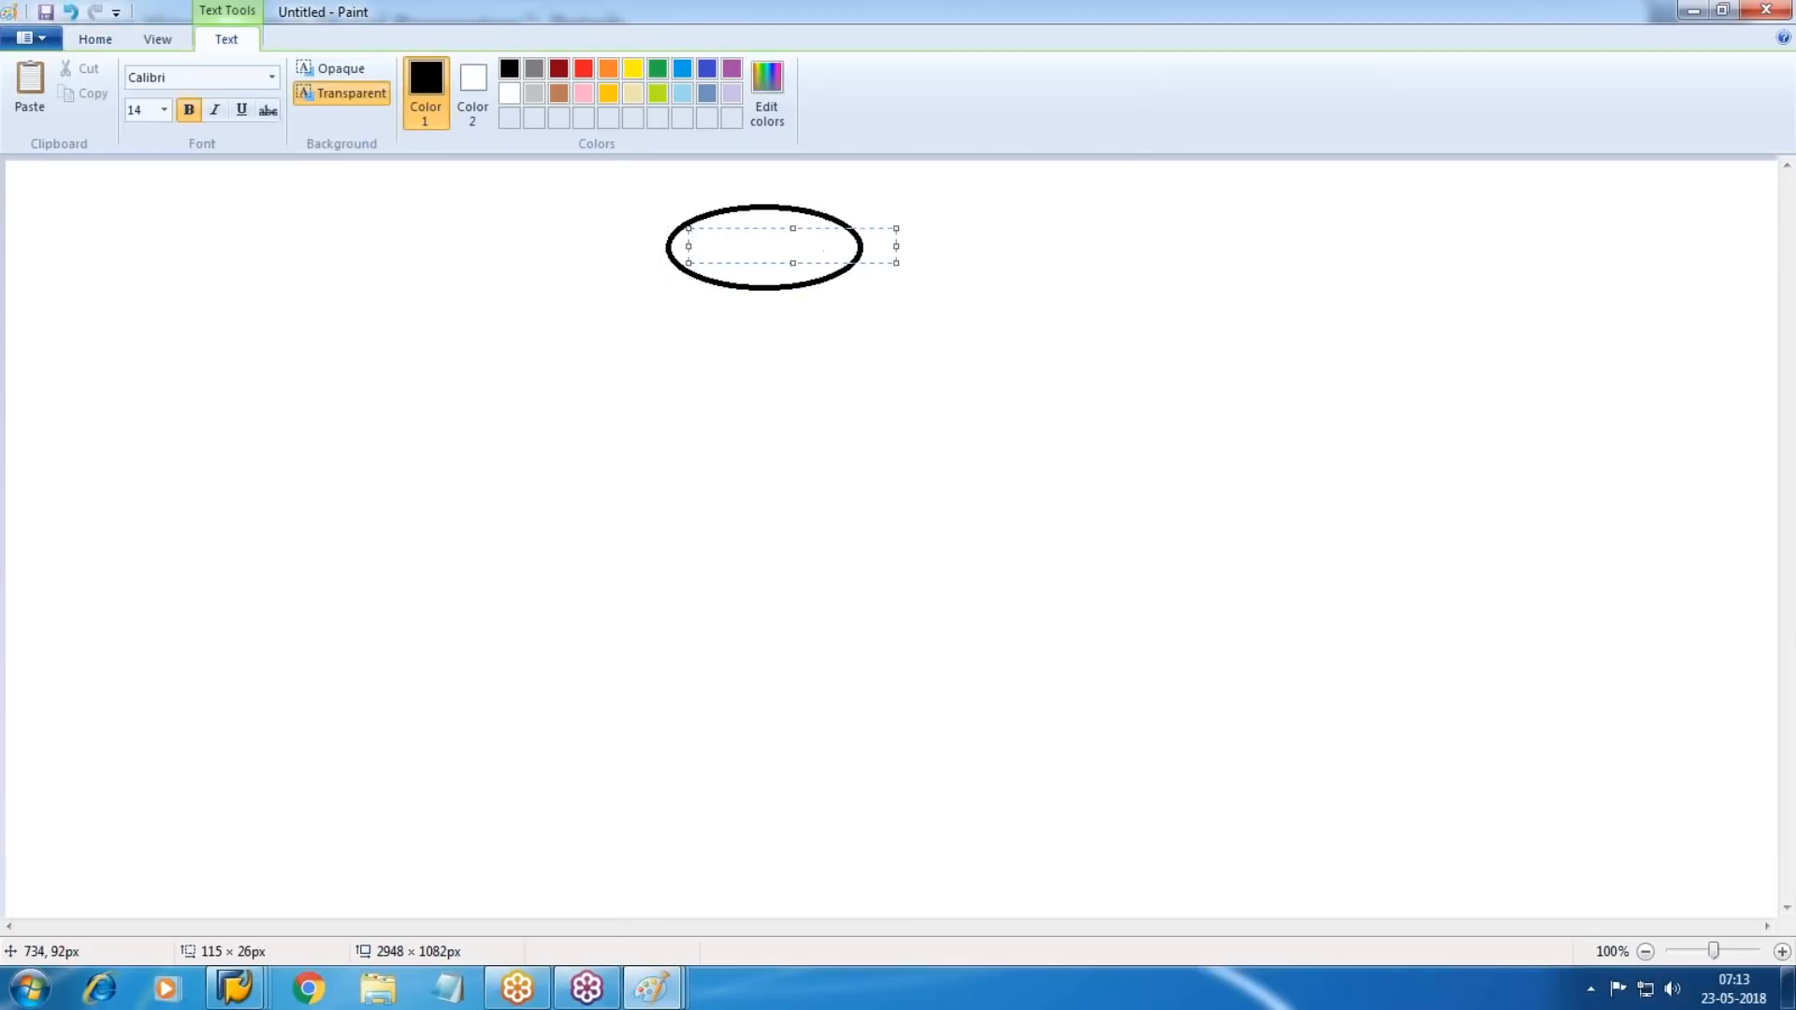
text(OL)
click(1163, 426)
Add a two-line text reading Jan- Dec and USD well to the left of the 0L ellipse.
drag(184, 188, 456, 257)
text(Jan- Dec)
key(Return)
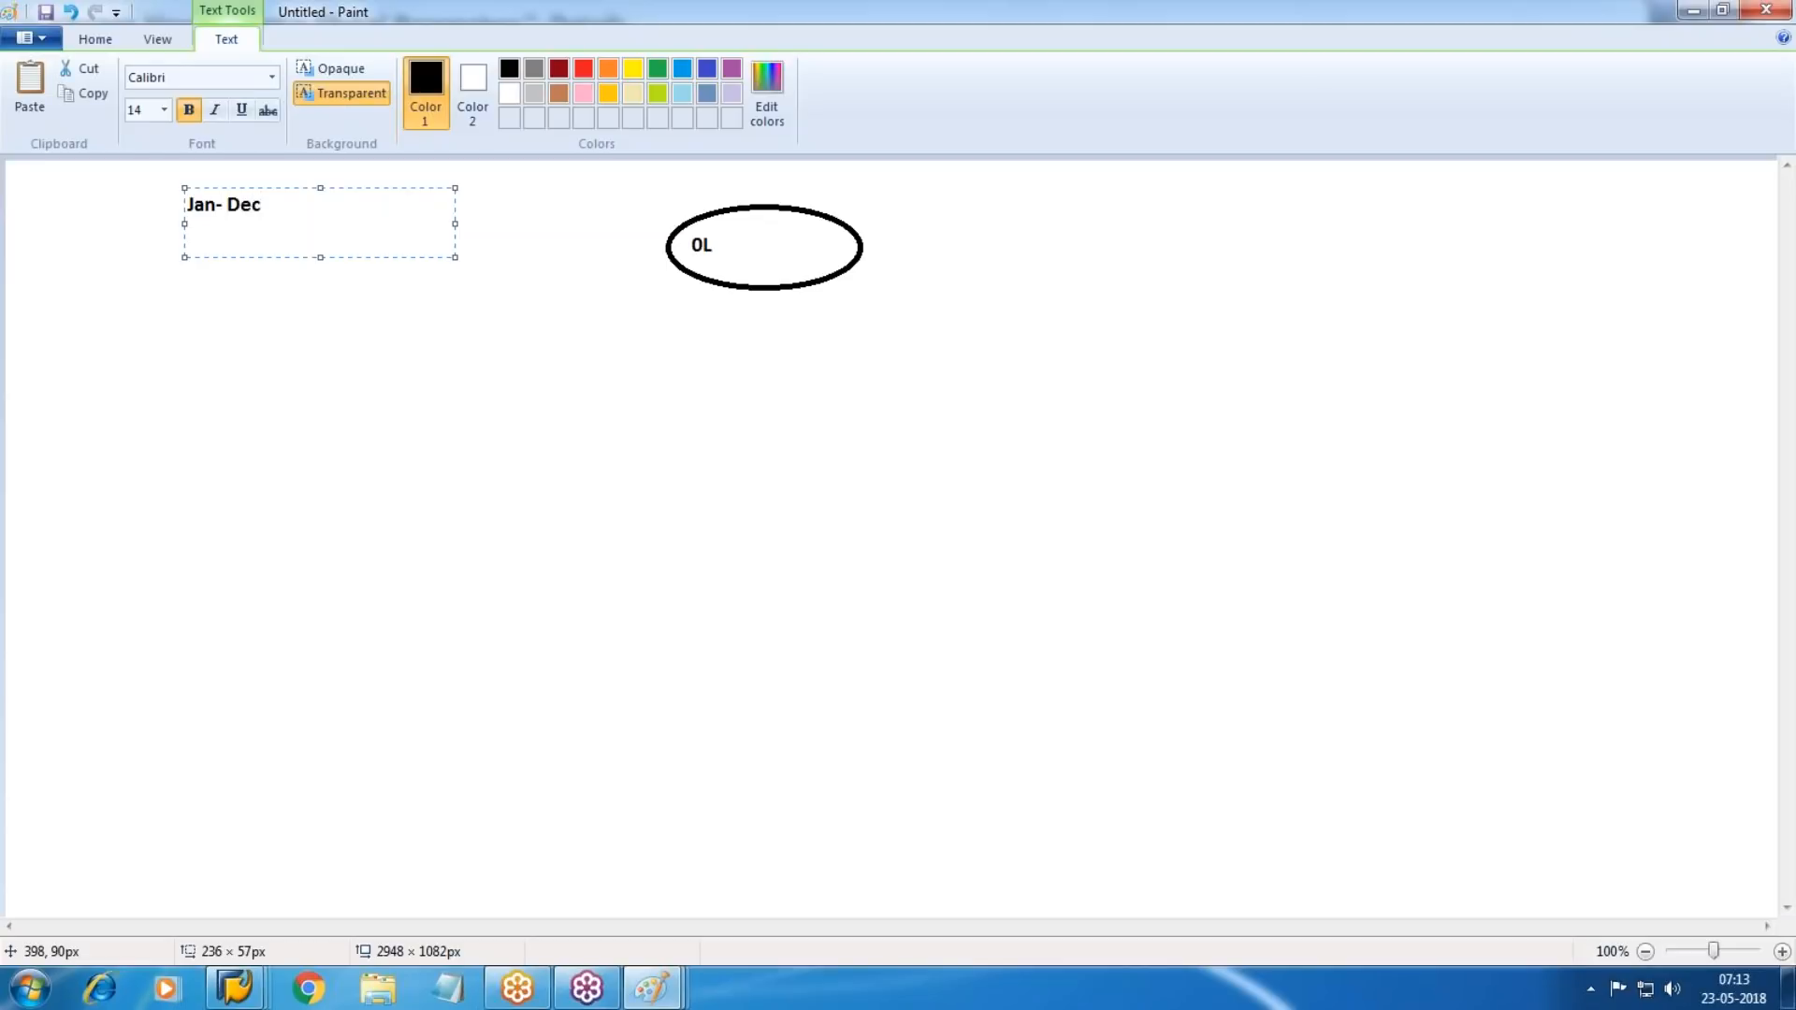
text(USD)
click(877, 428)
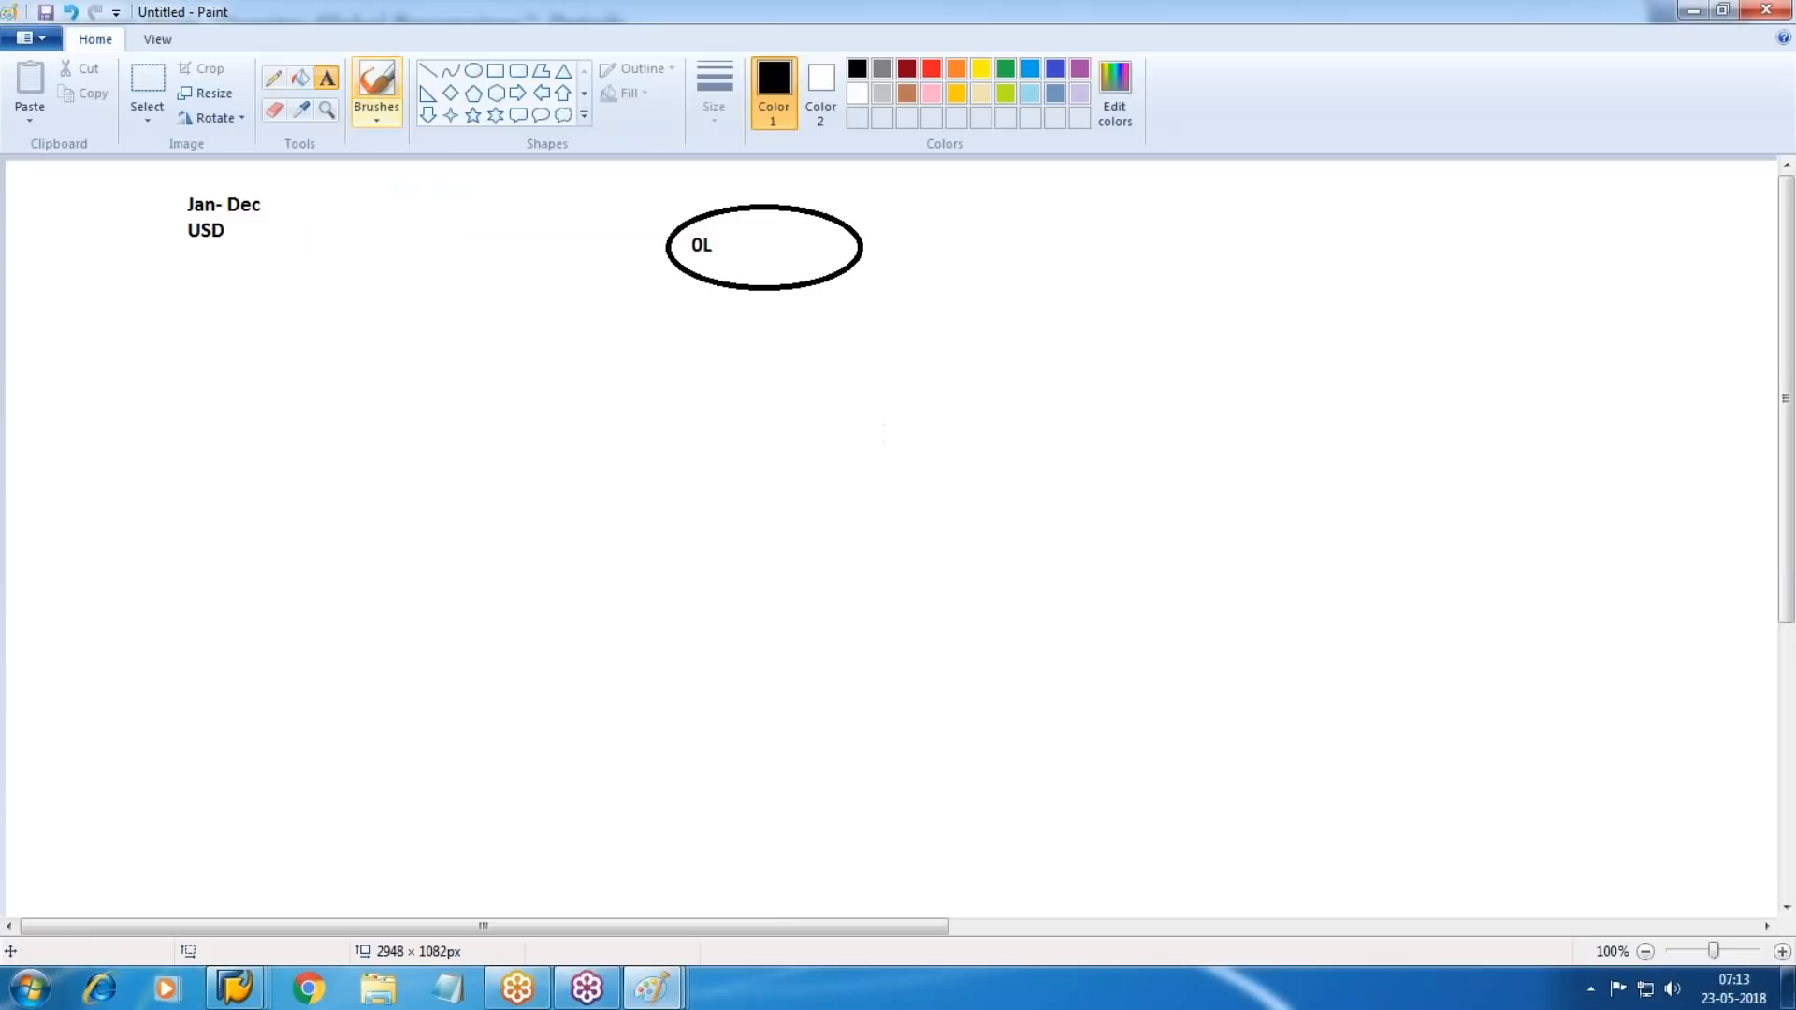
Draw a second ellipse below and to the right of the 0L ellipse and label it W5.
click(474, 71)
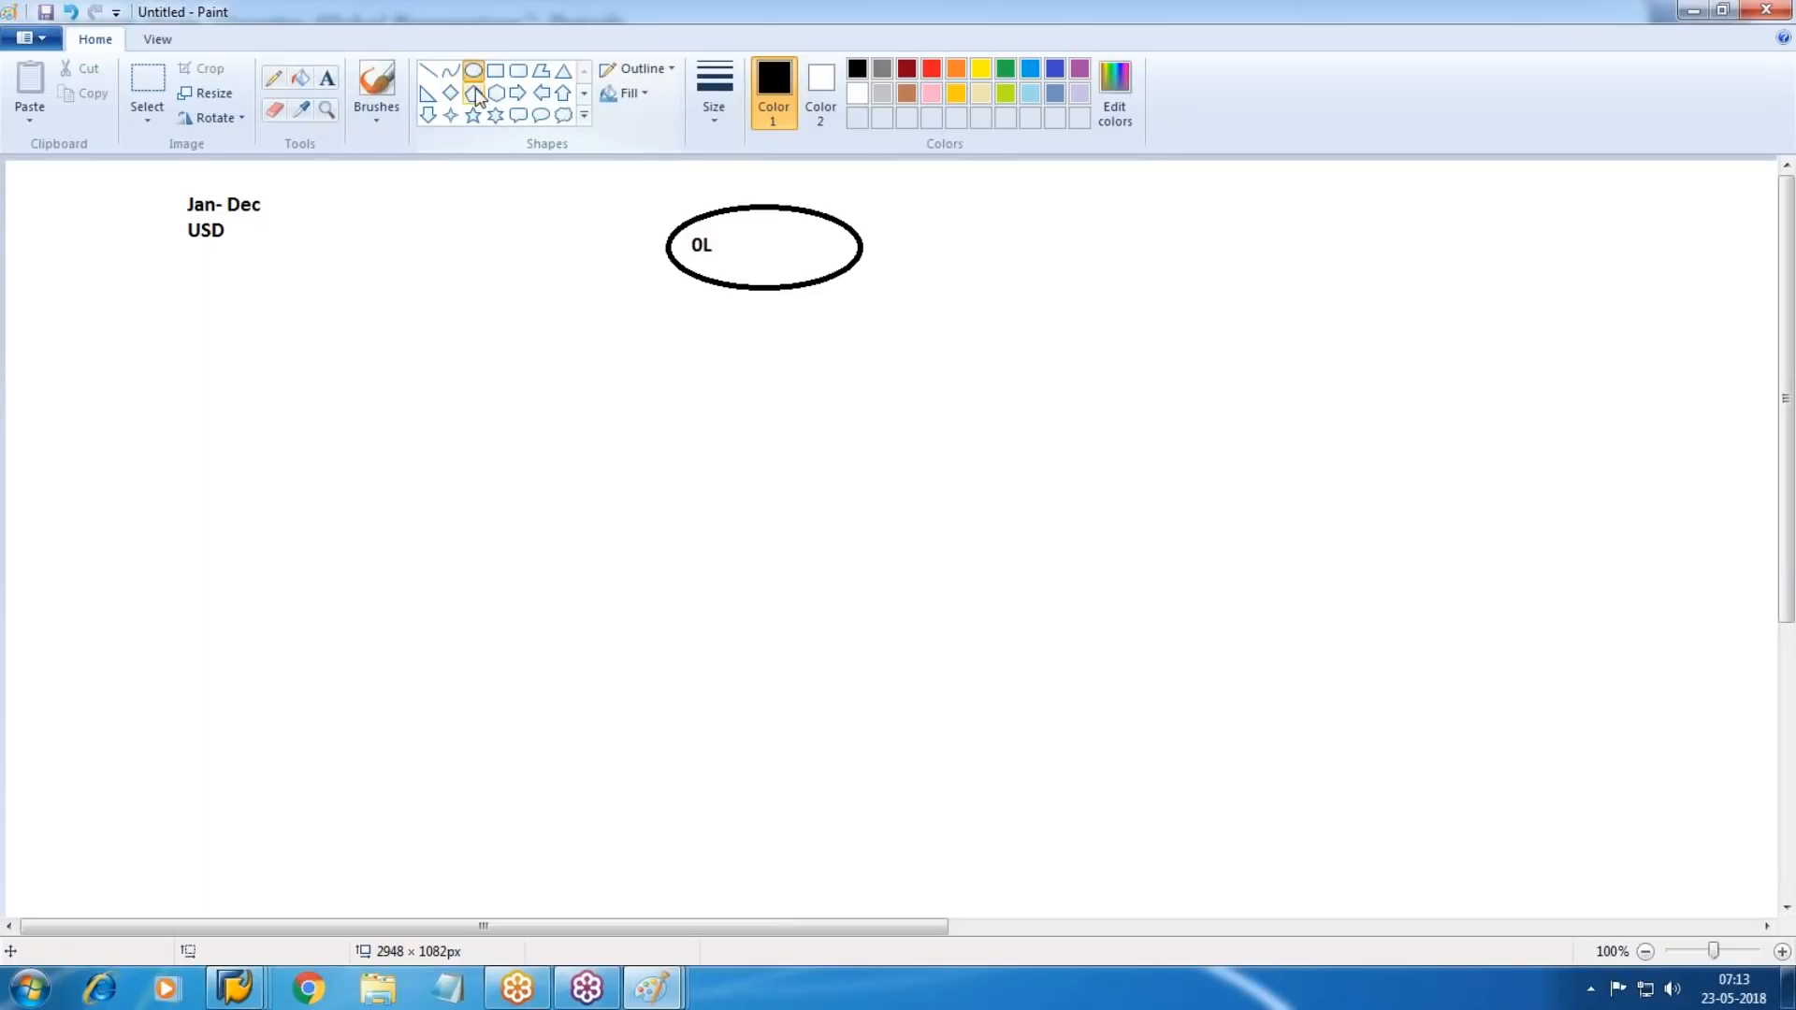
drag(1080, 440, 1176, 502)
drag(1306, 506, 1307, 511)
click(327, 77)
drag(1114, 462, 1322, 497)
text(W5)
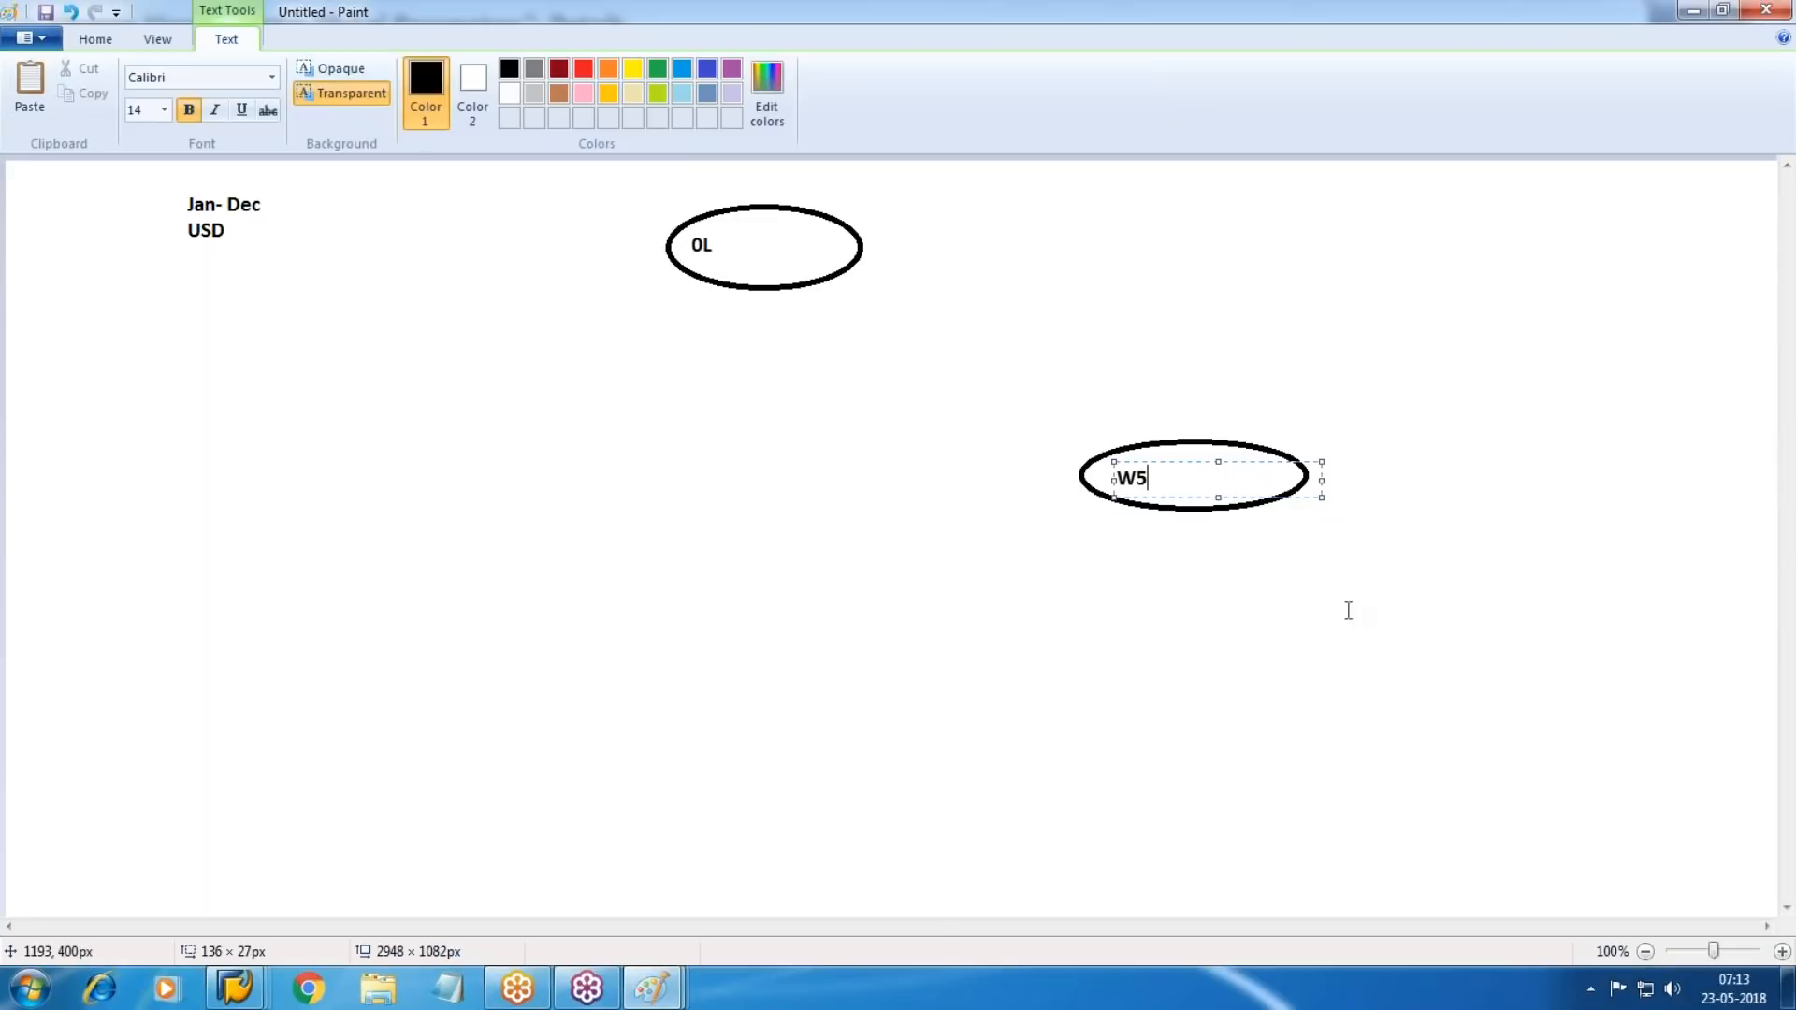
click(1139, 511)
Add the text April-March to the right of the W5 ellipse.
drag(1391, 462, 1660, 515)
text(April+)
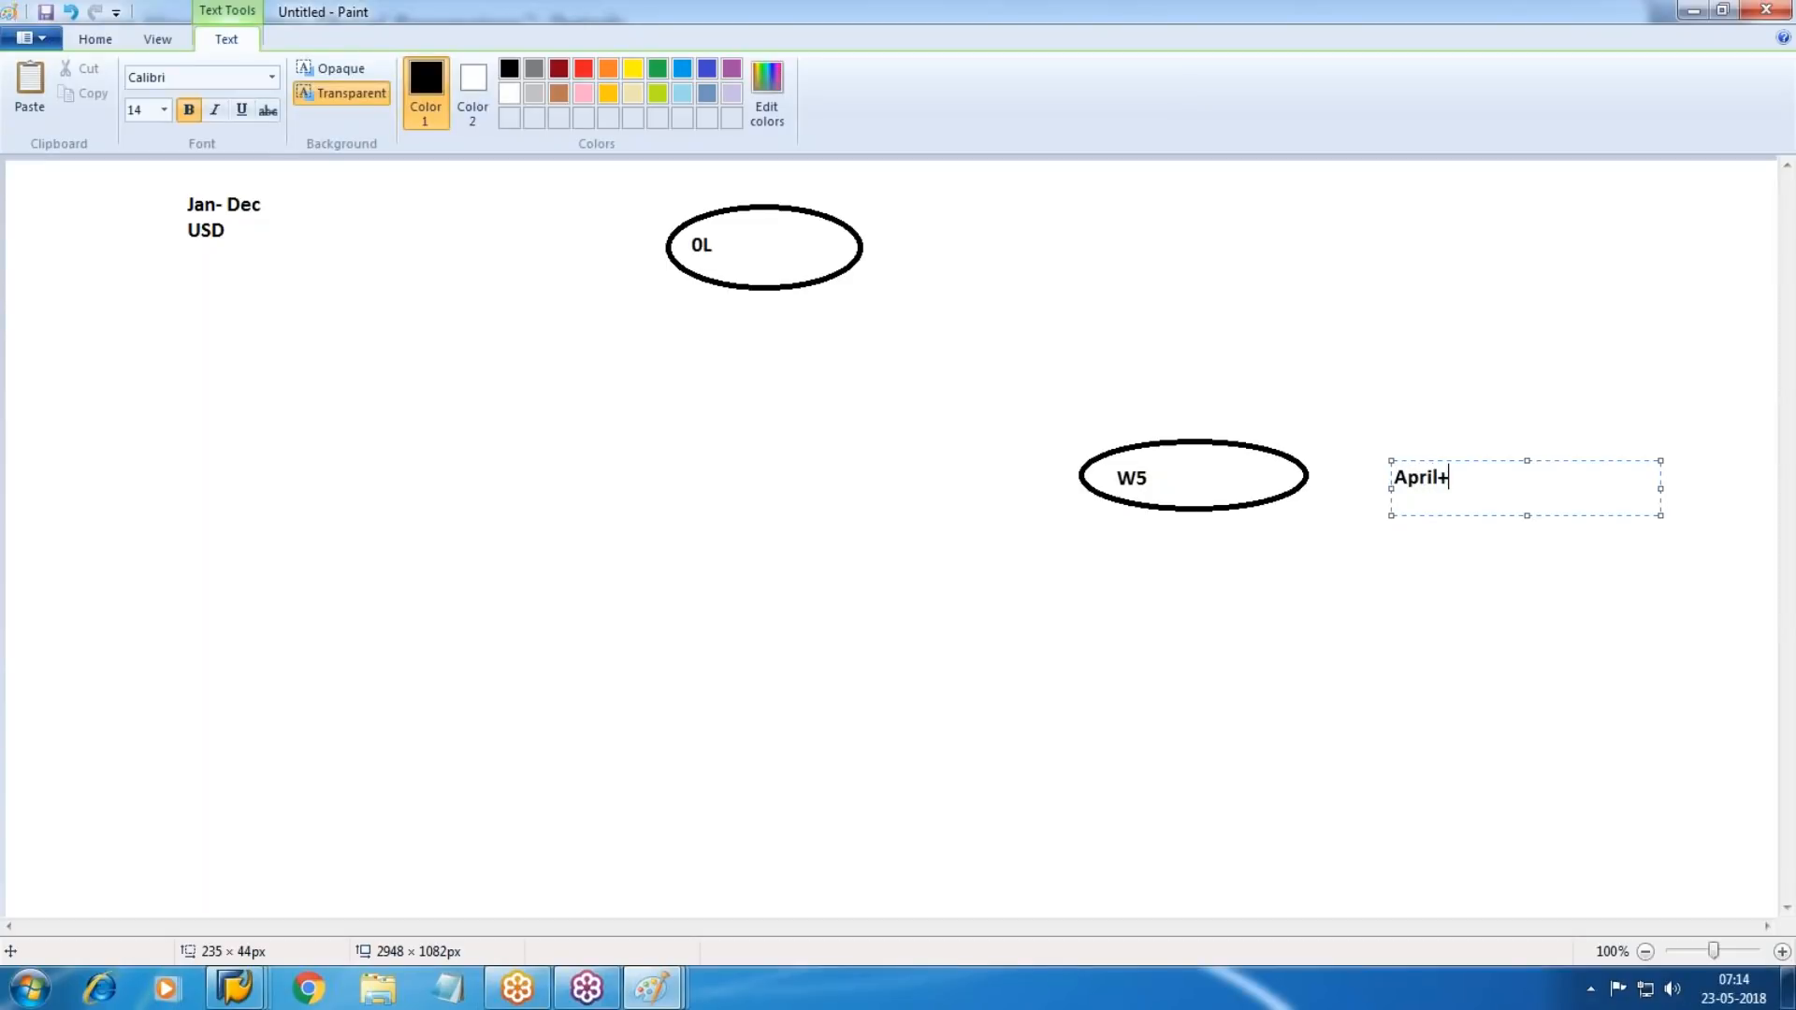
key(BackSpace)
key(BackSpace)
text(l-March)
Add the text IFRS beside Jan- Dec and the text LGAAP above and to the right of the W5 ellipse.
drag(323, 174, 530, 209)
text(IFRS)
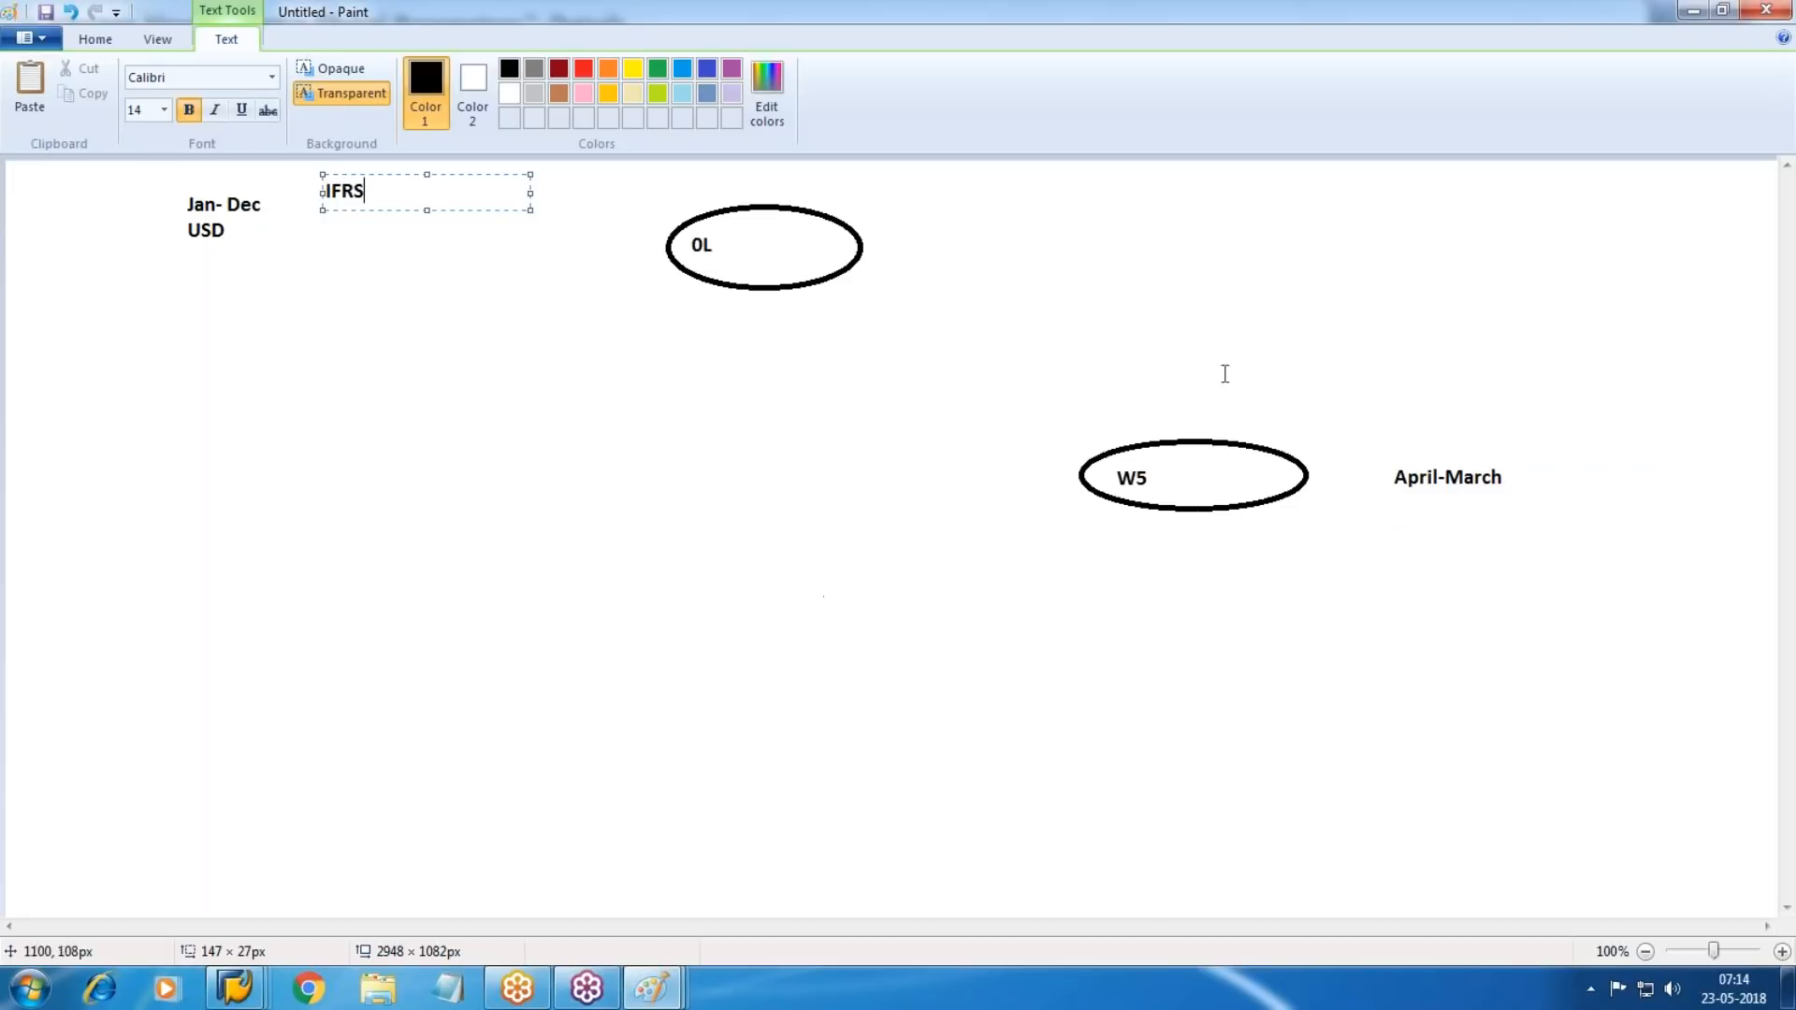
drag(1301, 365, 1509, 436)
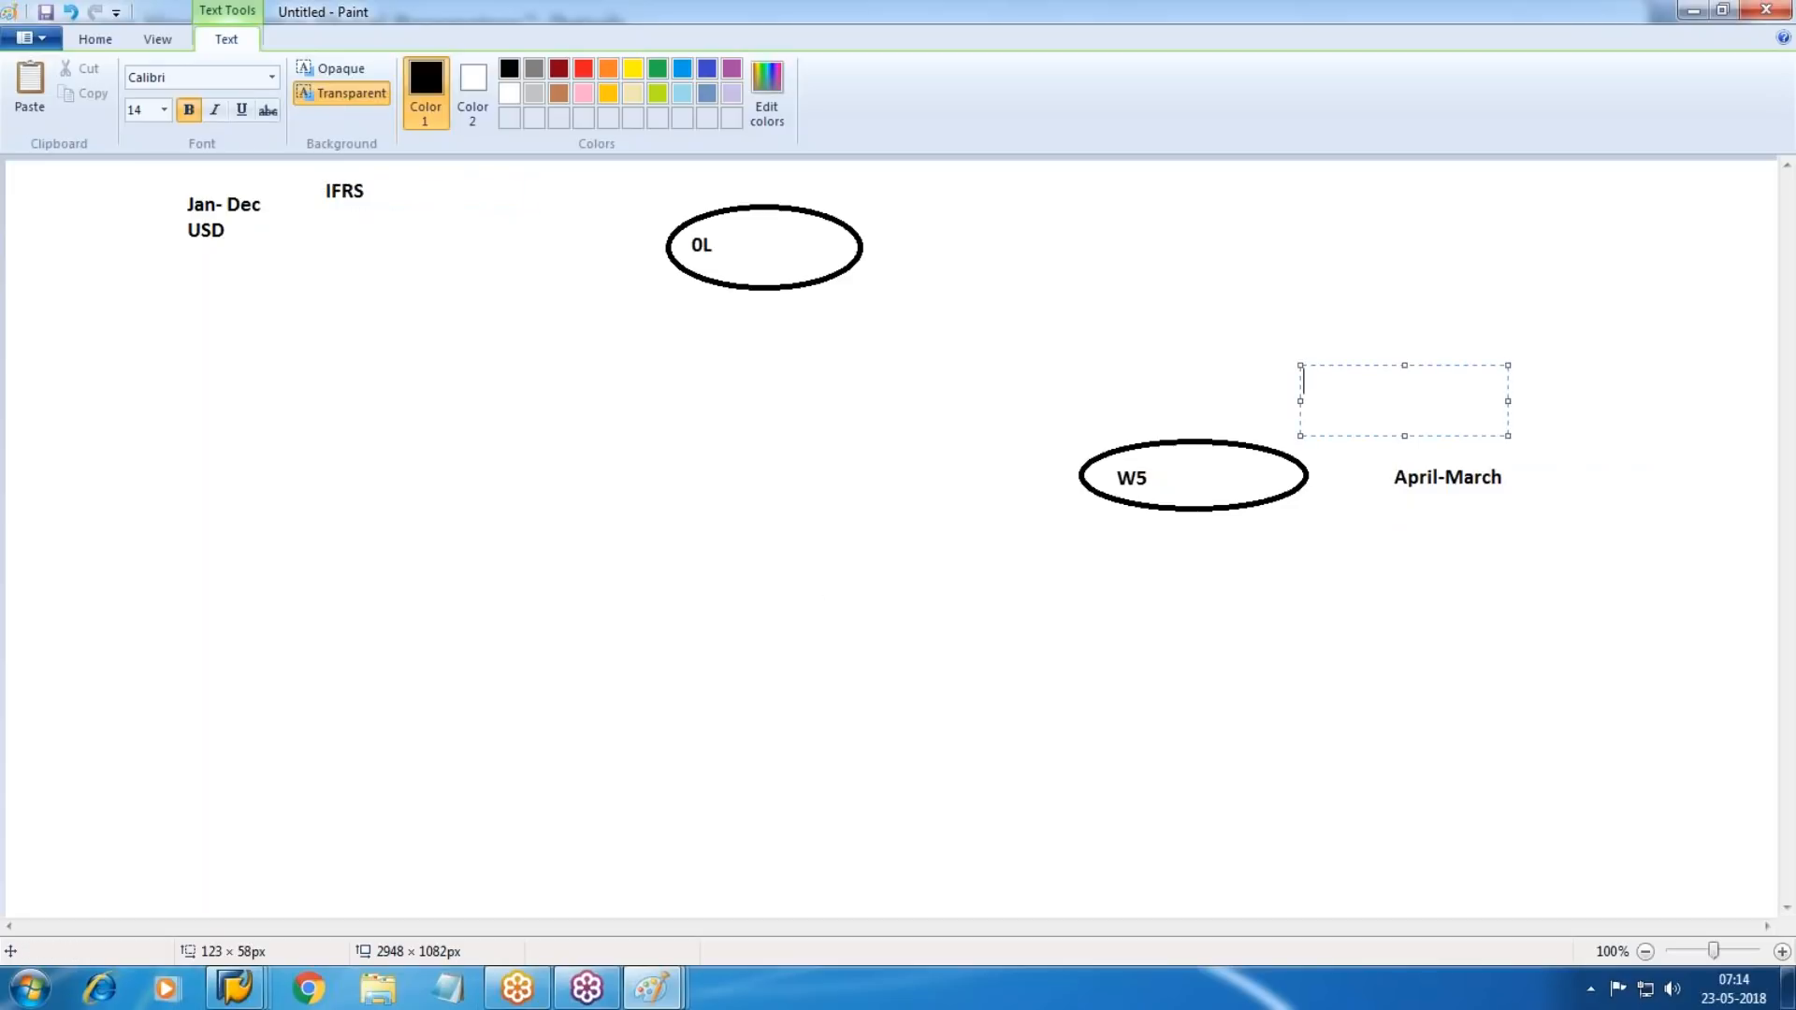
text(LGAAP)
click(1354, 697)
drag(1379, 506, 1582, 565)
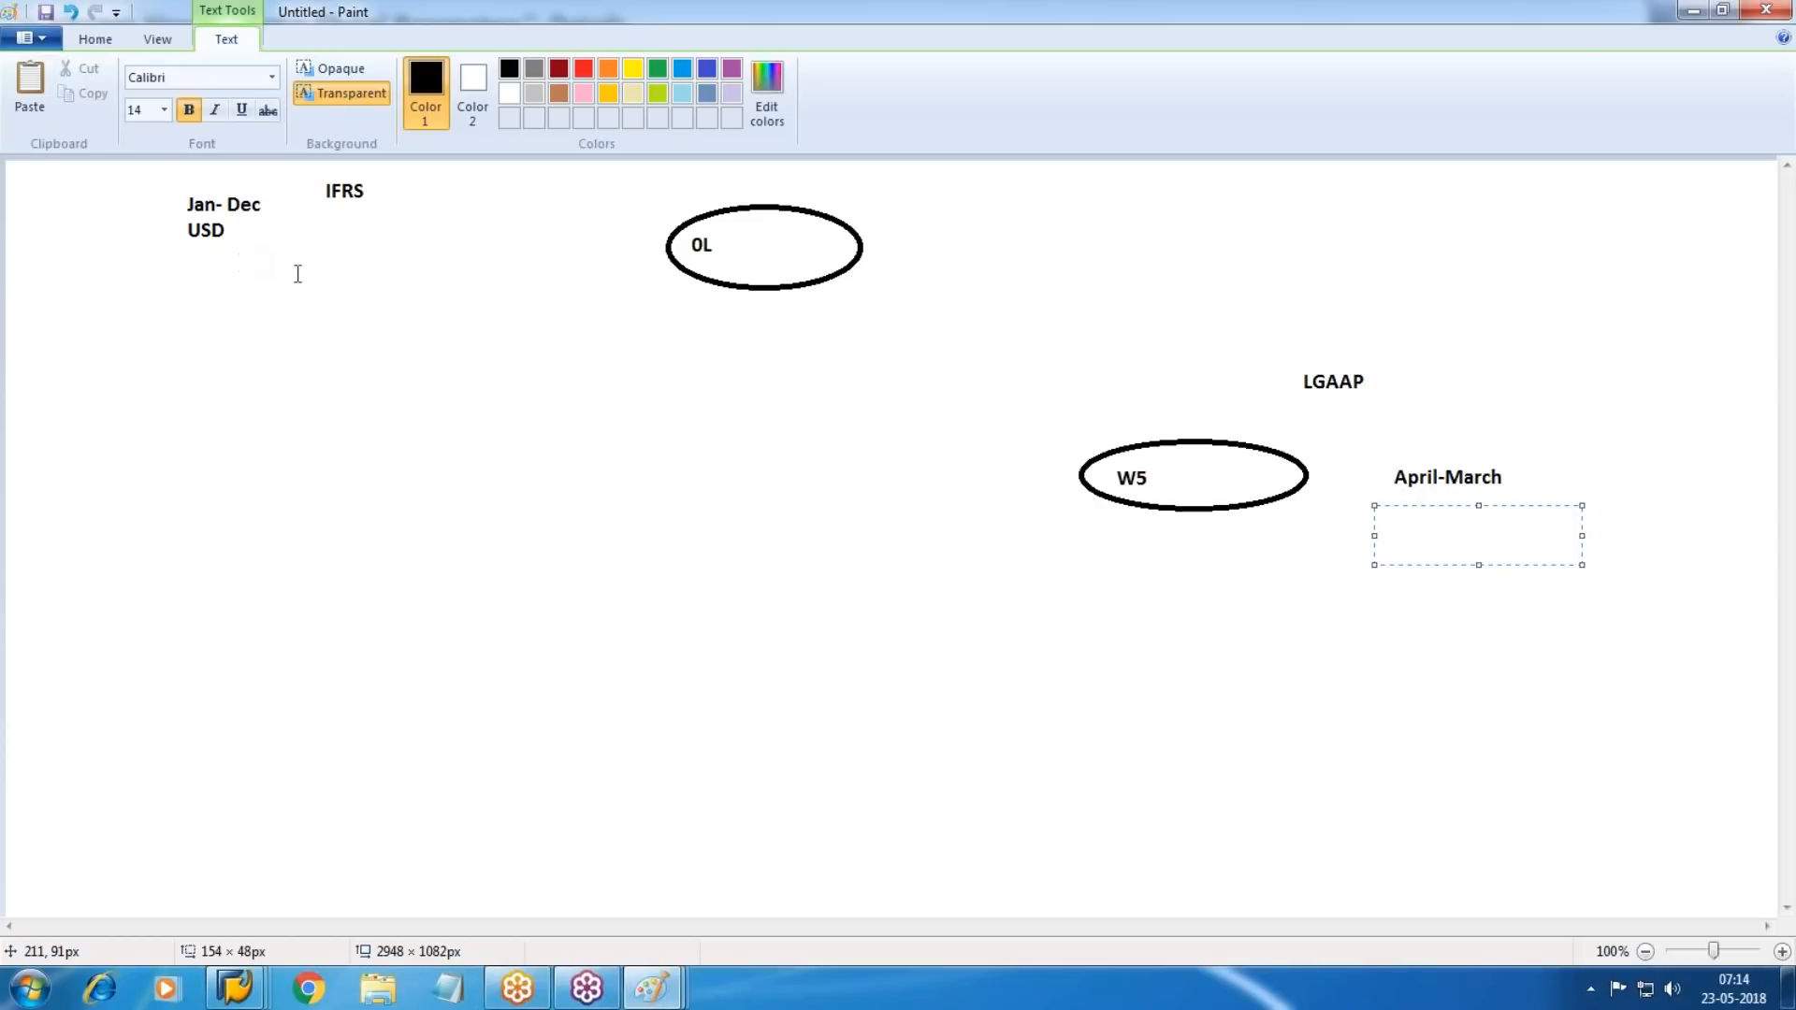
click(1017, 611)
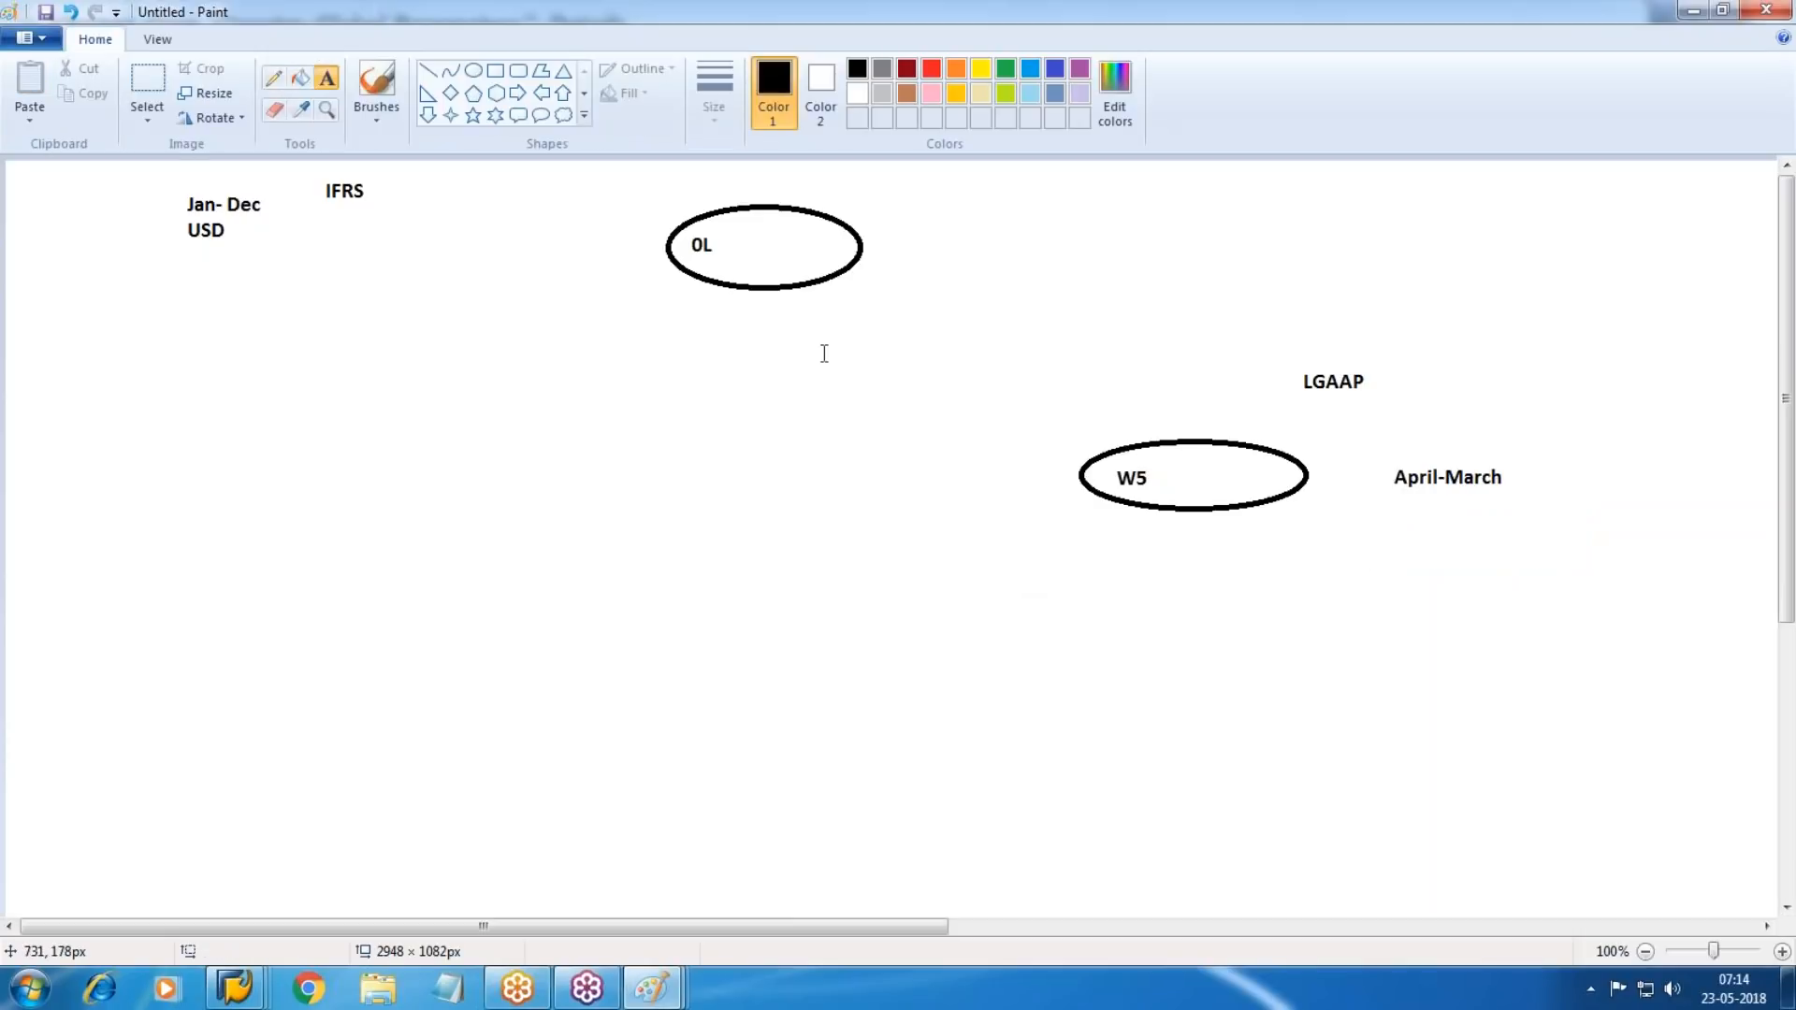
Draw a line about 287 × 140 px from the 0L ellipse to W5 and add the text 1ST- USD below W5.
click(434, 75)
drag(847, 295, 1168, 449)
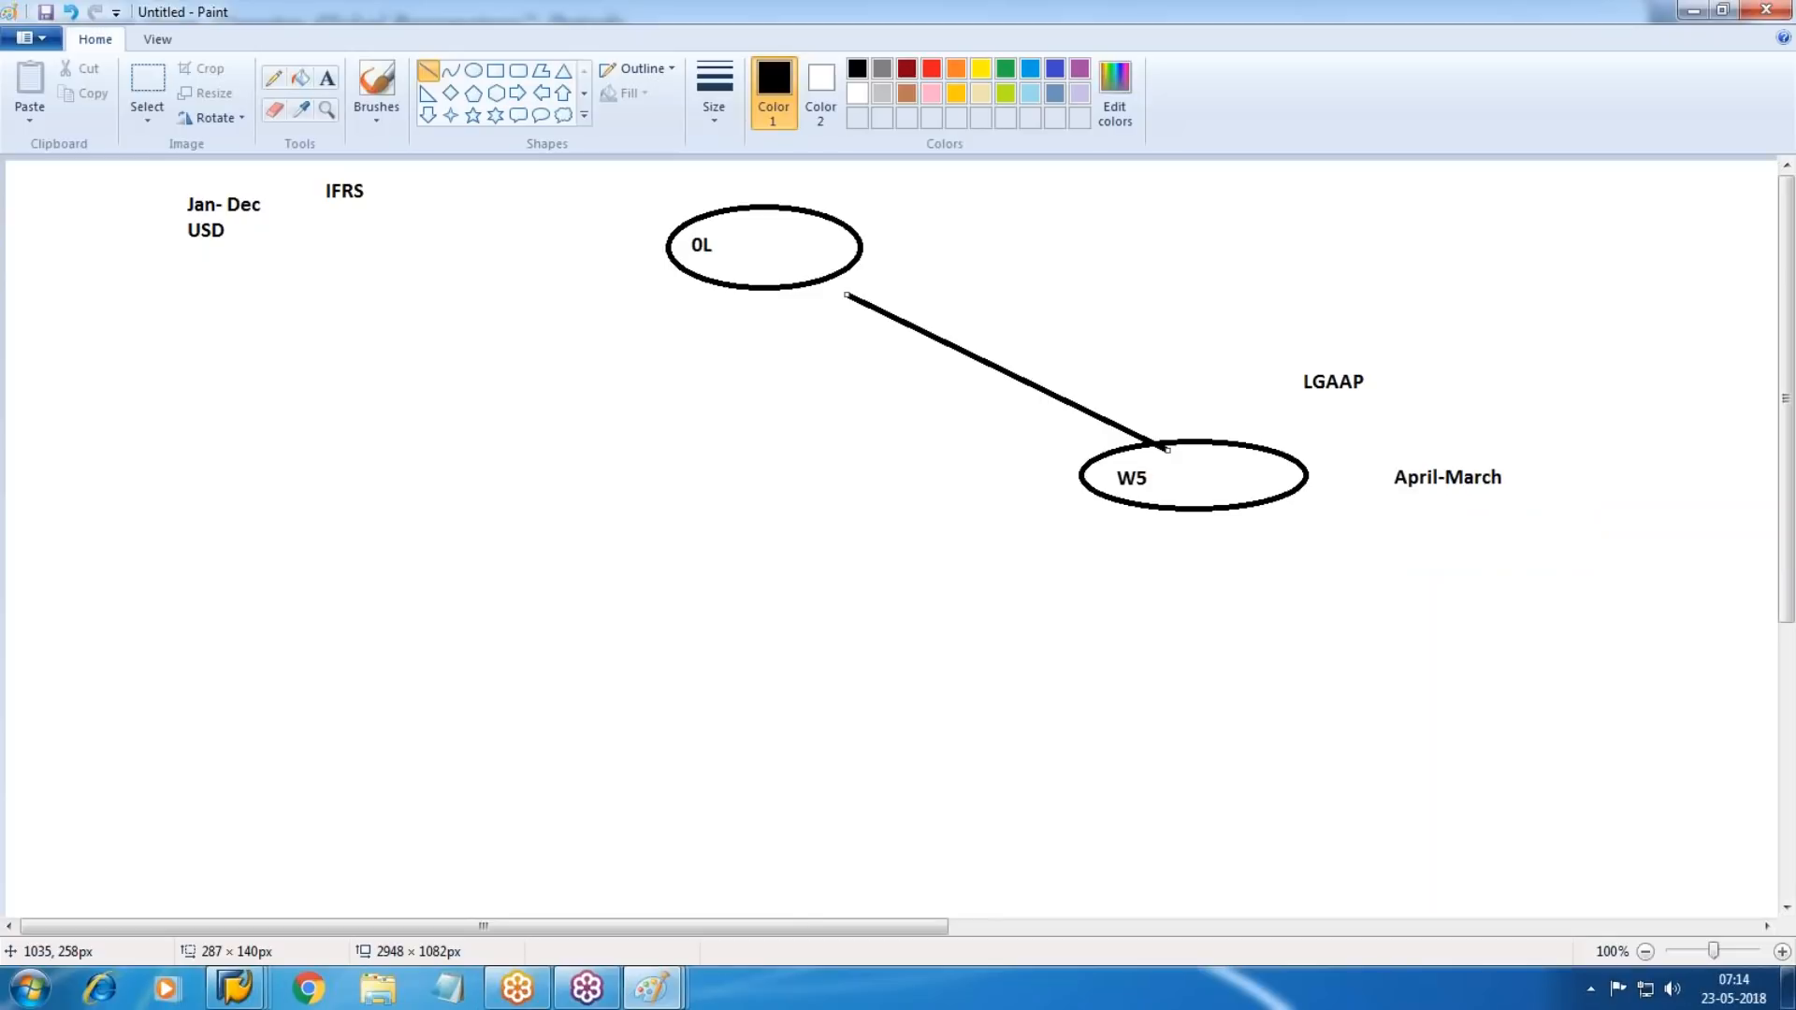
click(327, 77)
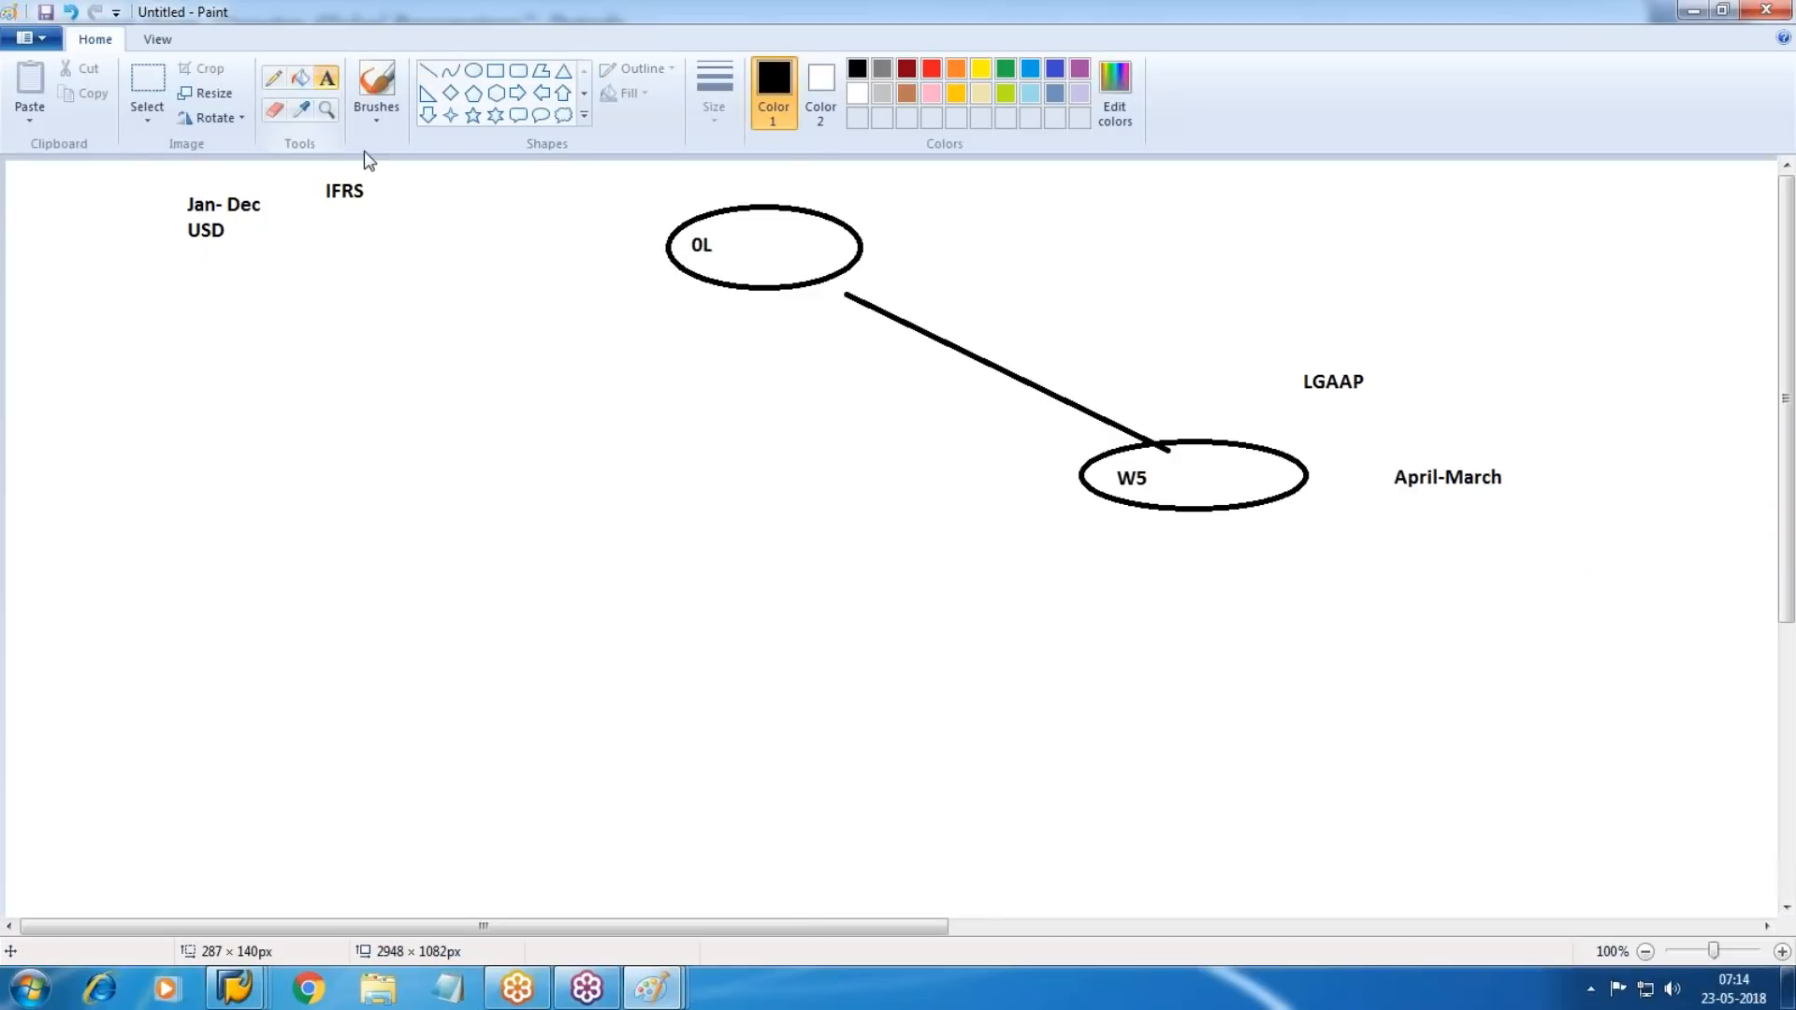
drag(941, 467, 1015, 512)
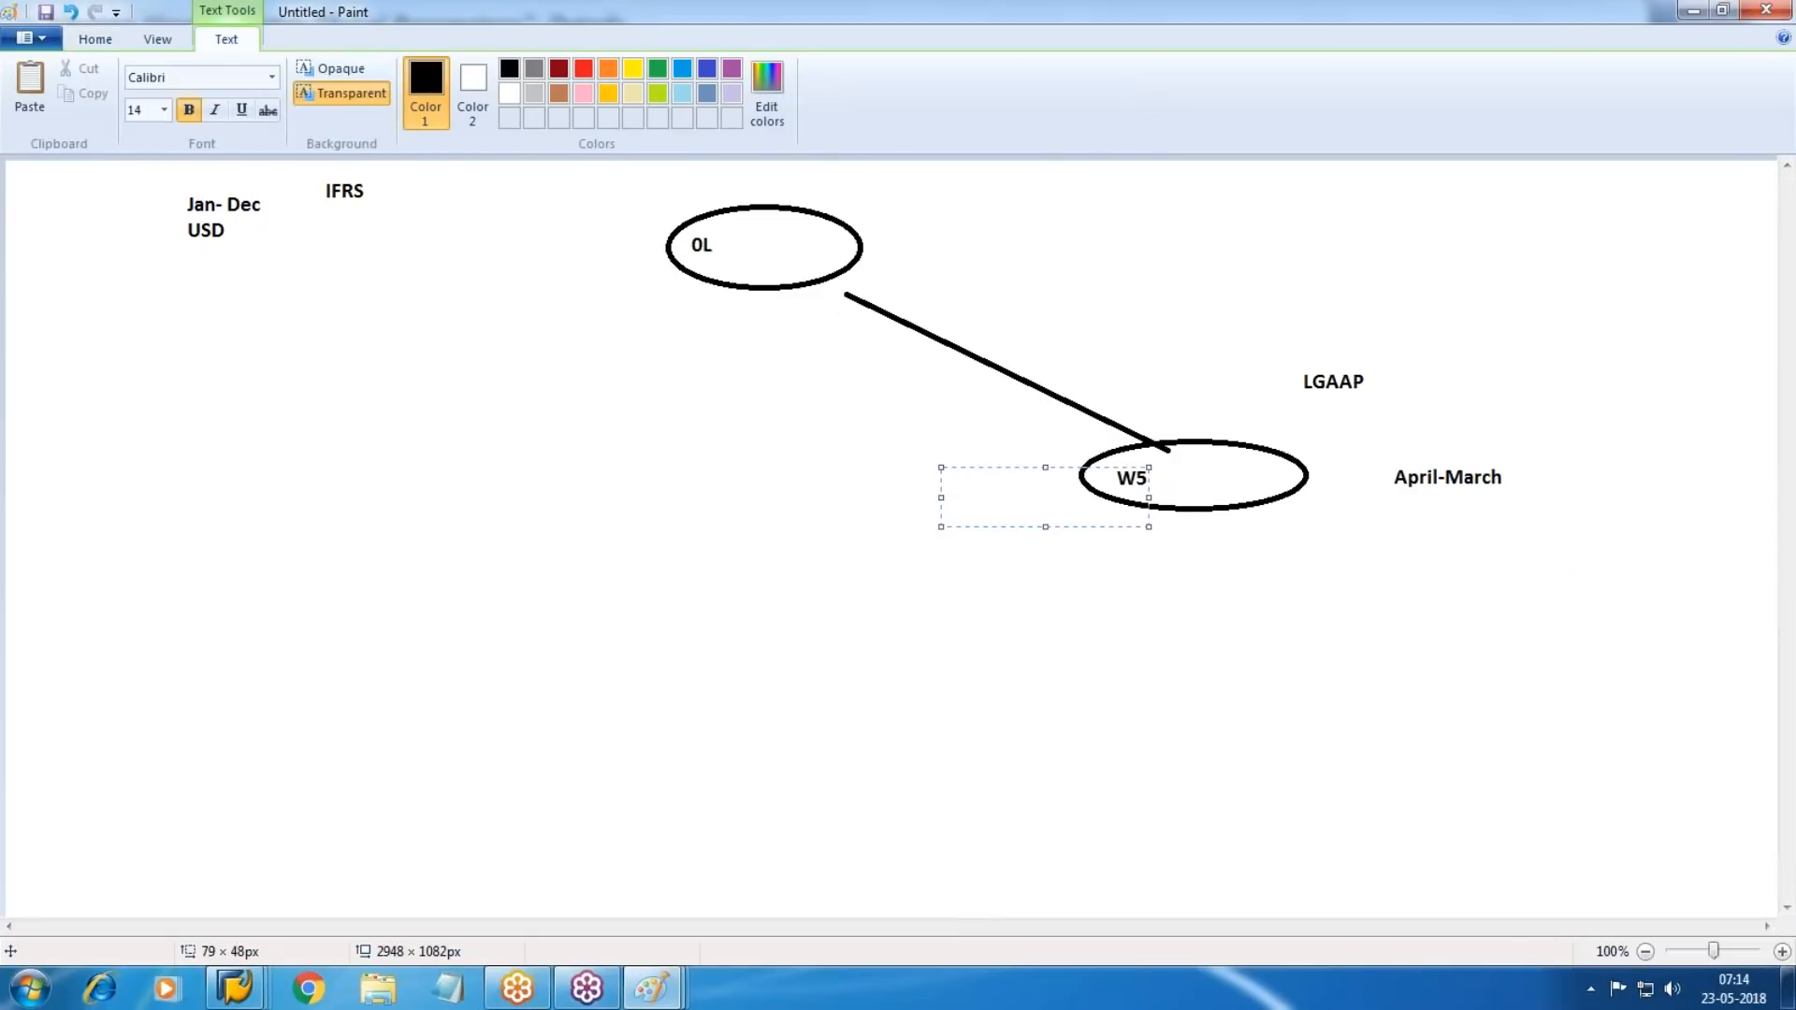
click(1042, 649)
drag(1065, 543, 1311, 638)
text(1ST- USD)
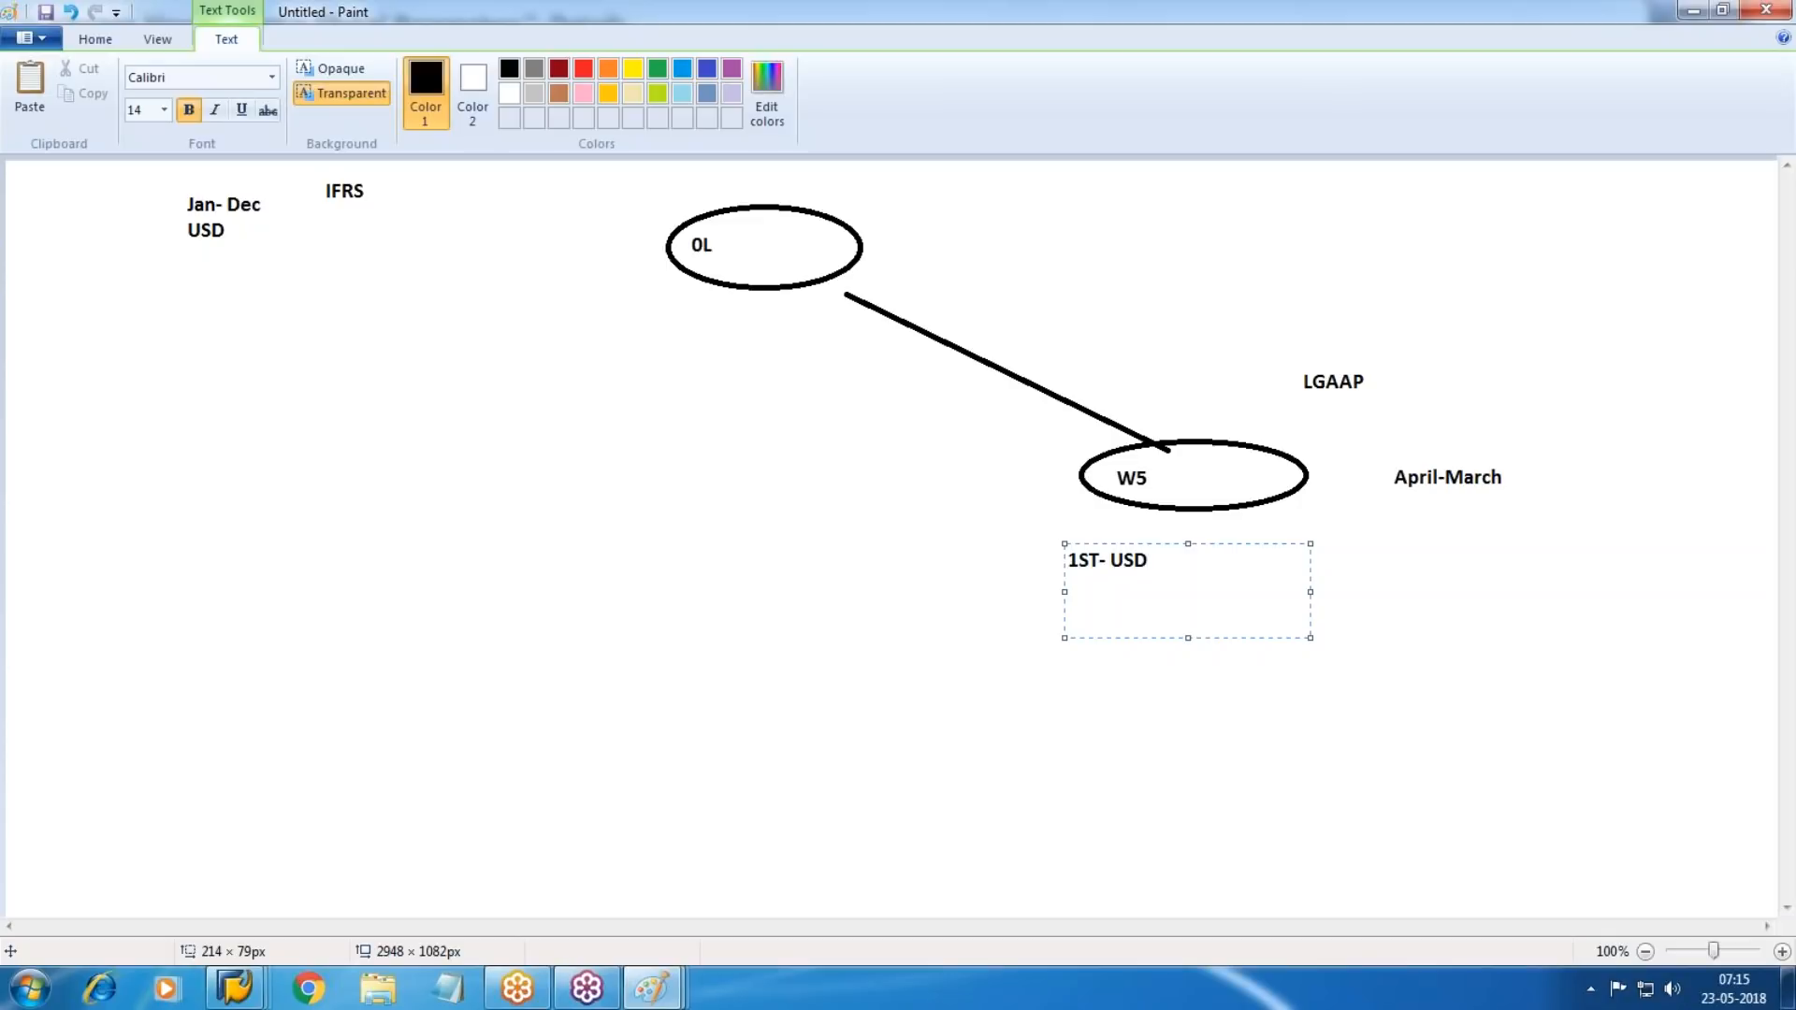
click(1510, 531)
Mark the diagram in red with a tick across W5, a 1 beside 0L and a 2 below 1ST- USD.
click(1375, 457)
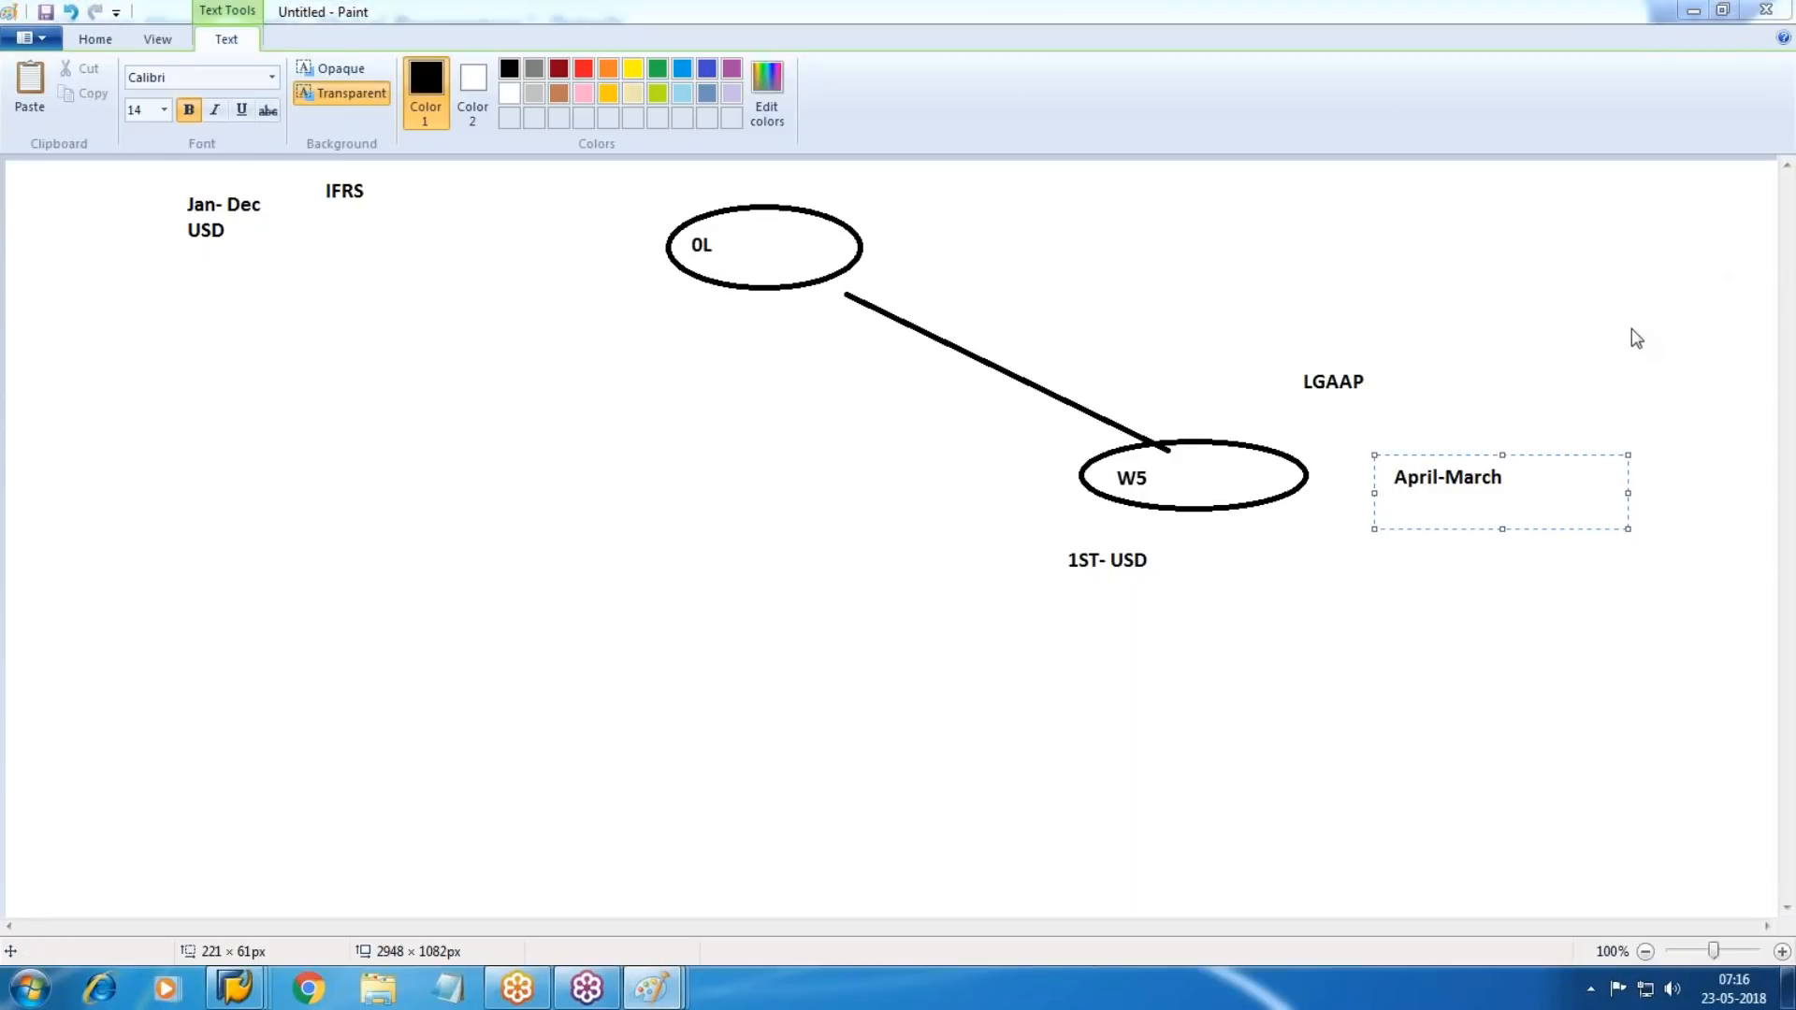
drag(1013, 473, 1334, 341)
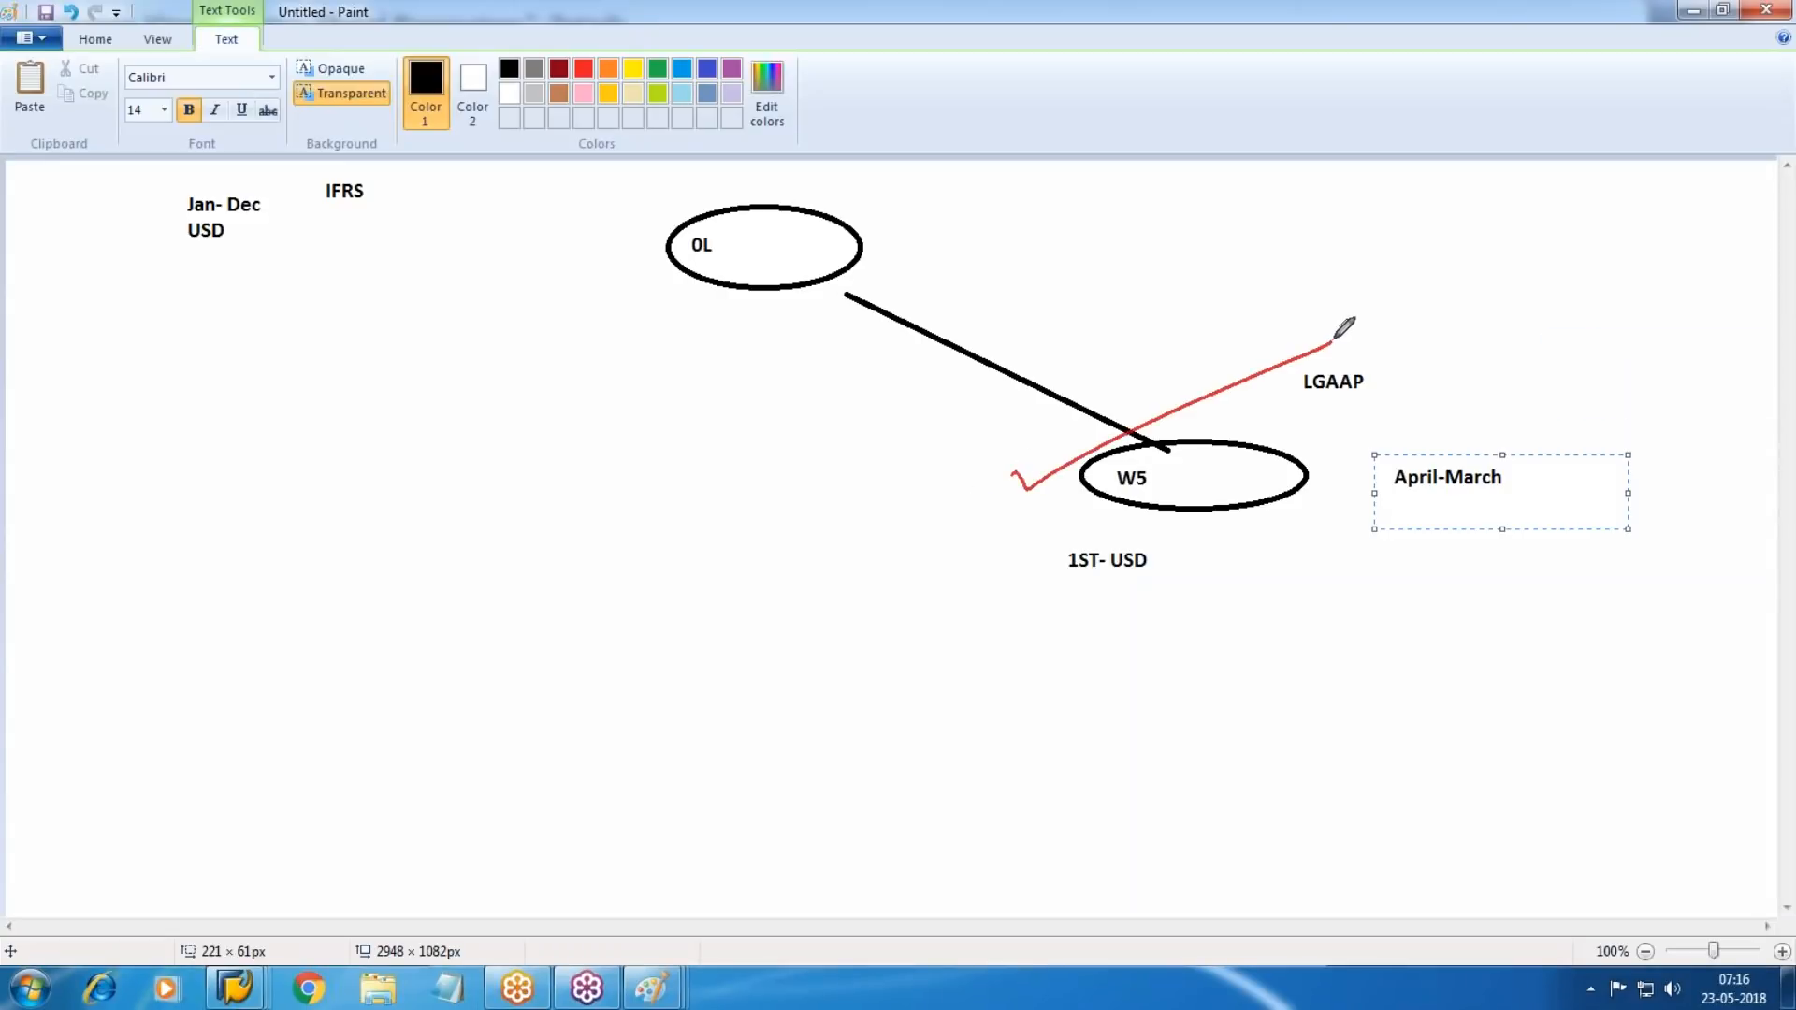
drag(531, 230, 521, 291)
drag(1185, 596, 1253, 623)
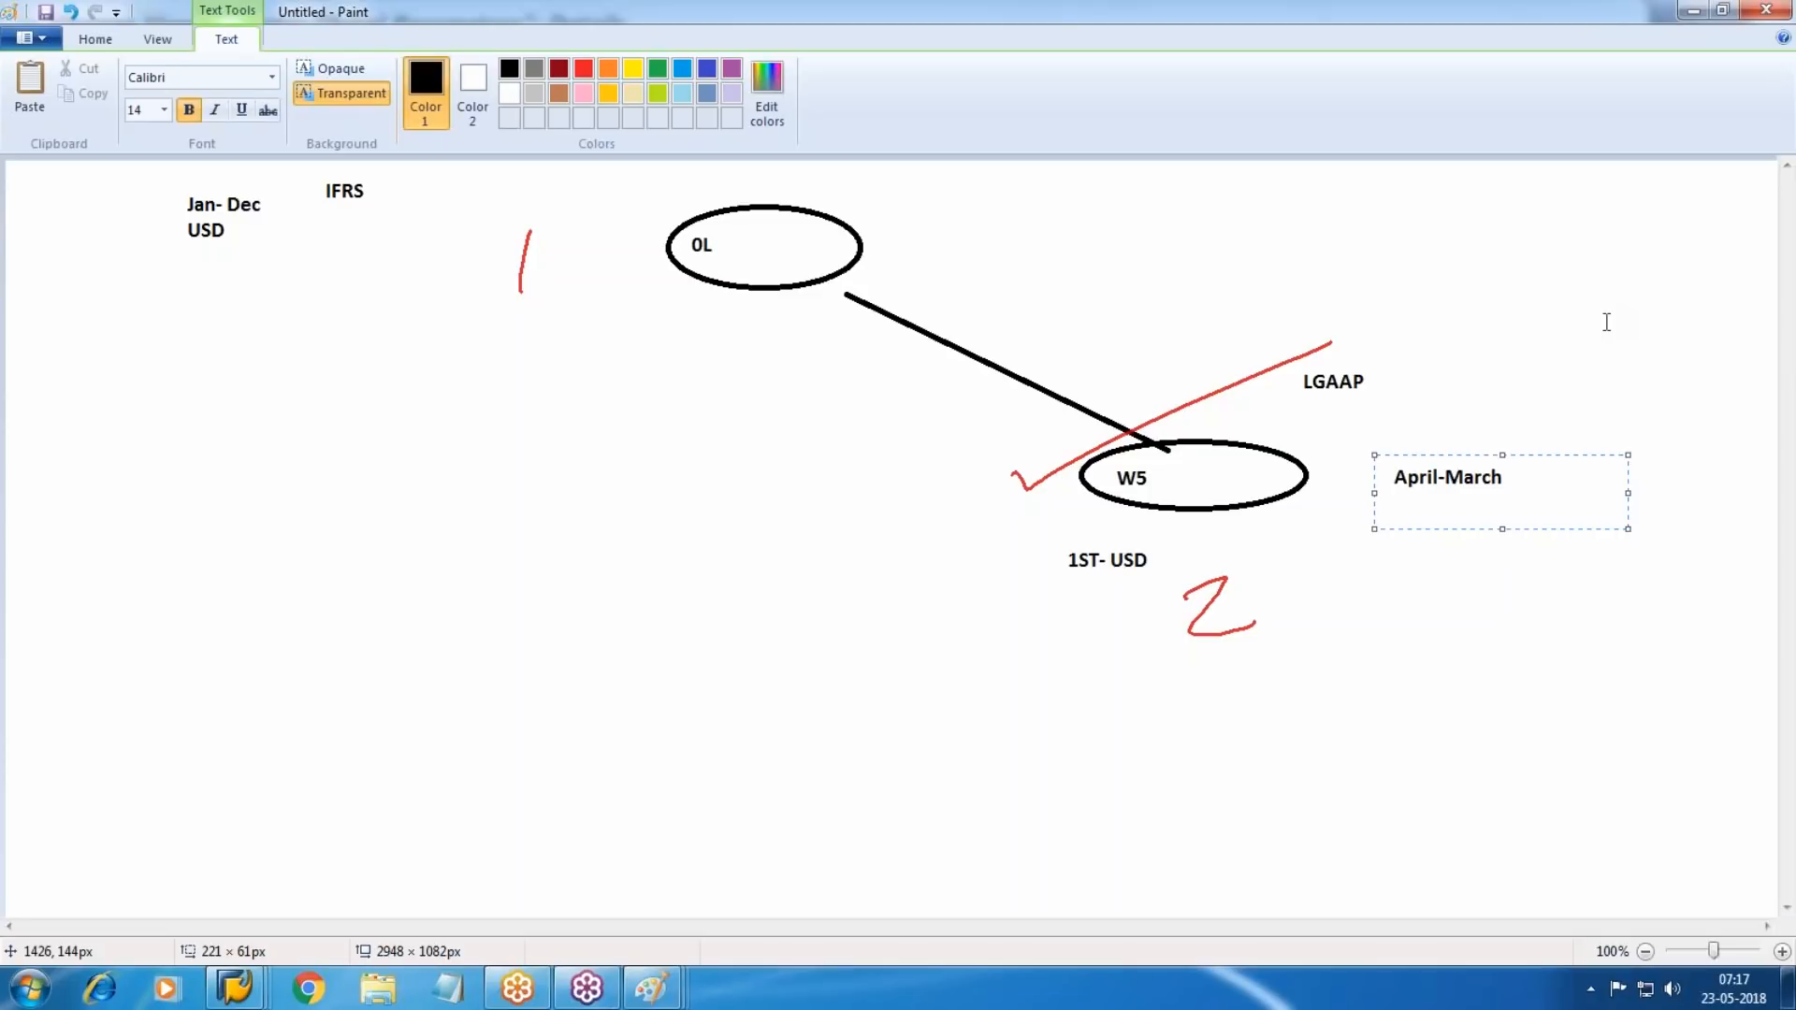
Create a text box about 522 × 186 px at the lower left with the lines BUKRS- Comp Cde and RYEAR- Fiscal Year.
click(224, 505)
drag(574, 664, 811, 712)
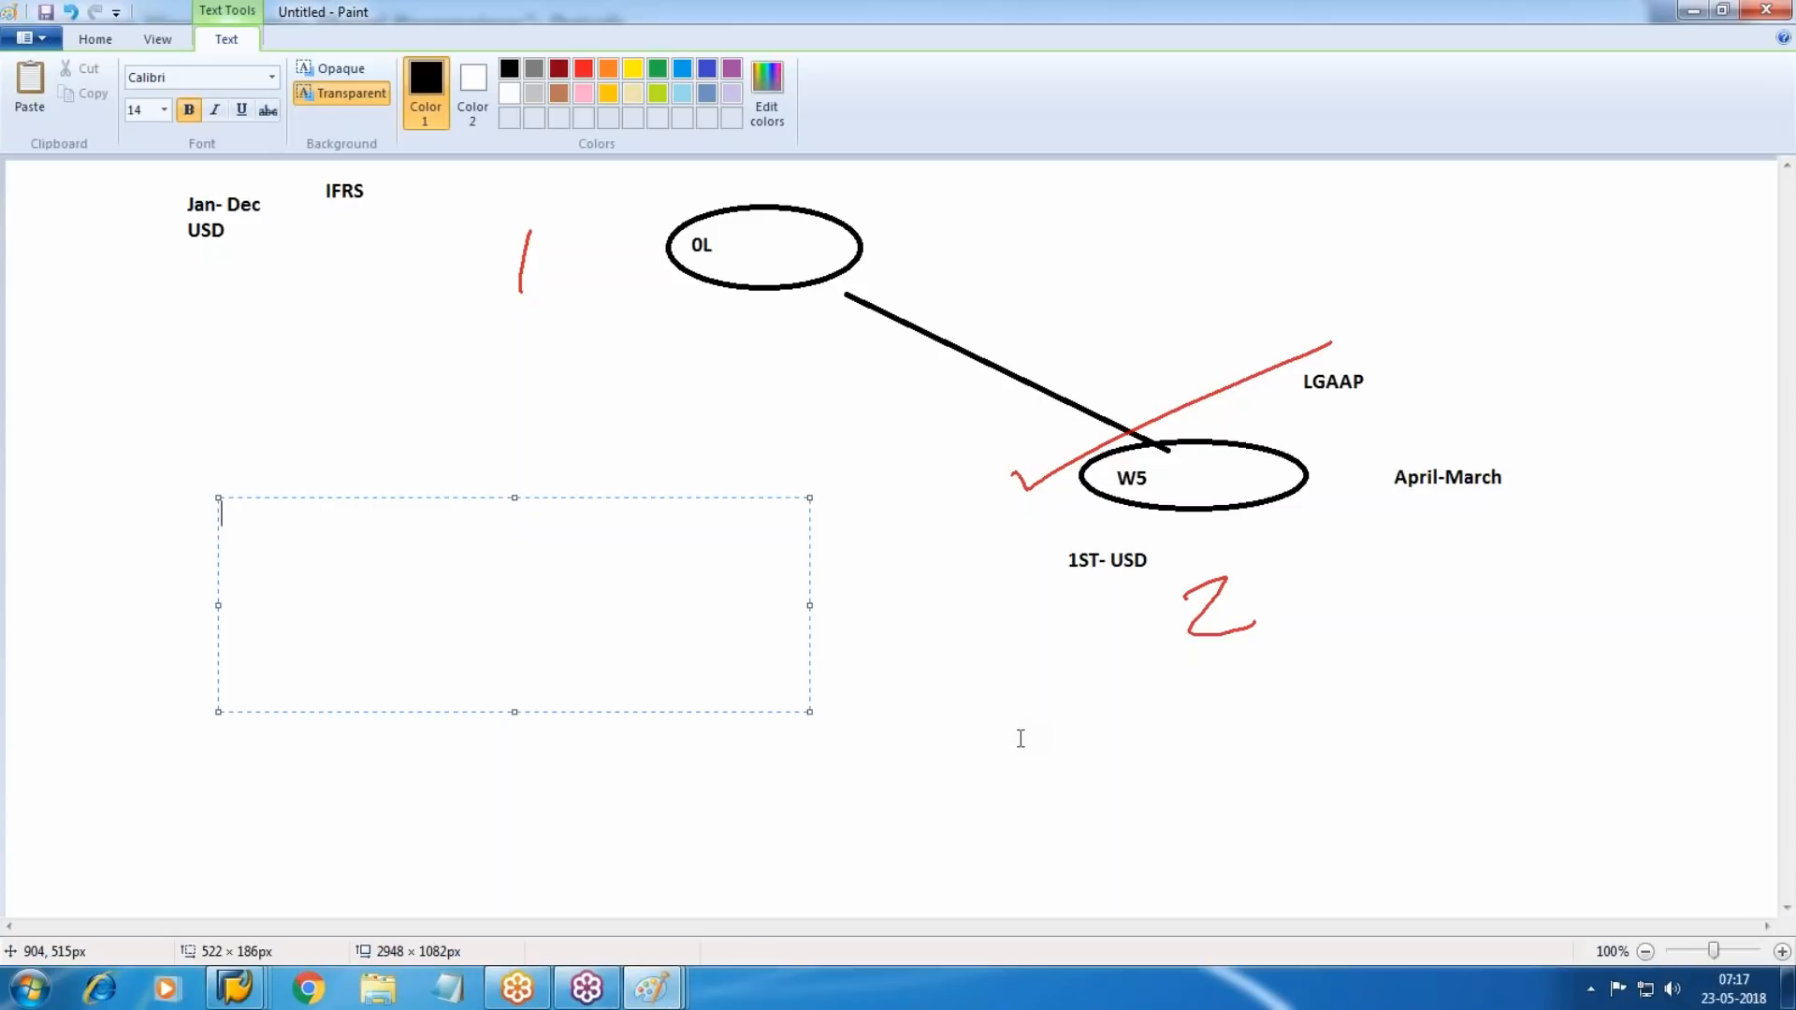
text(BUKRS- Comp Cde)
key(Return)
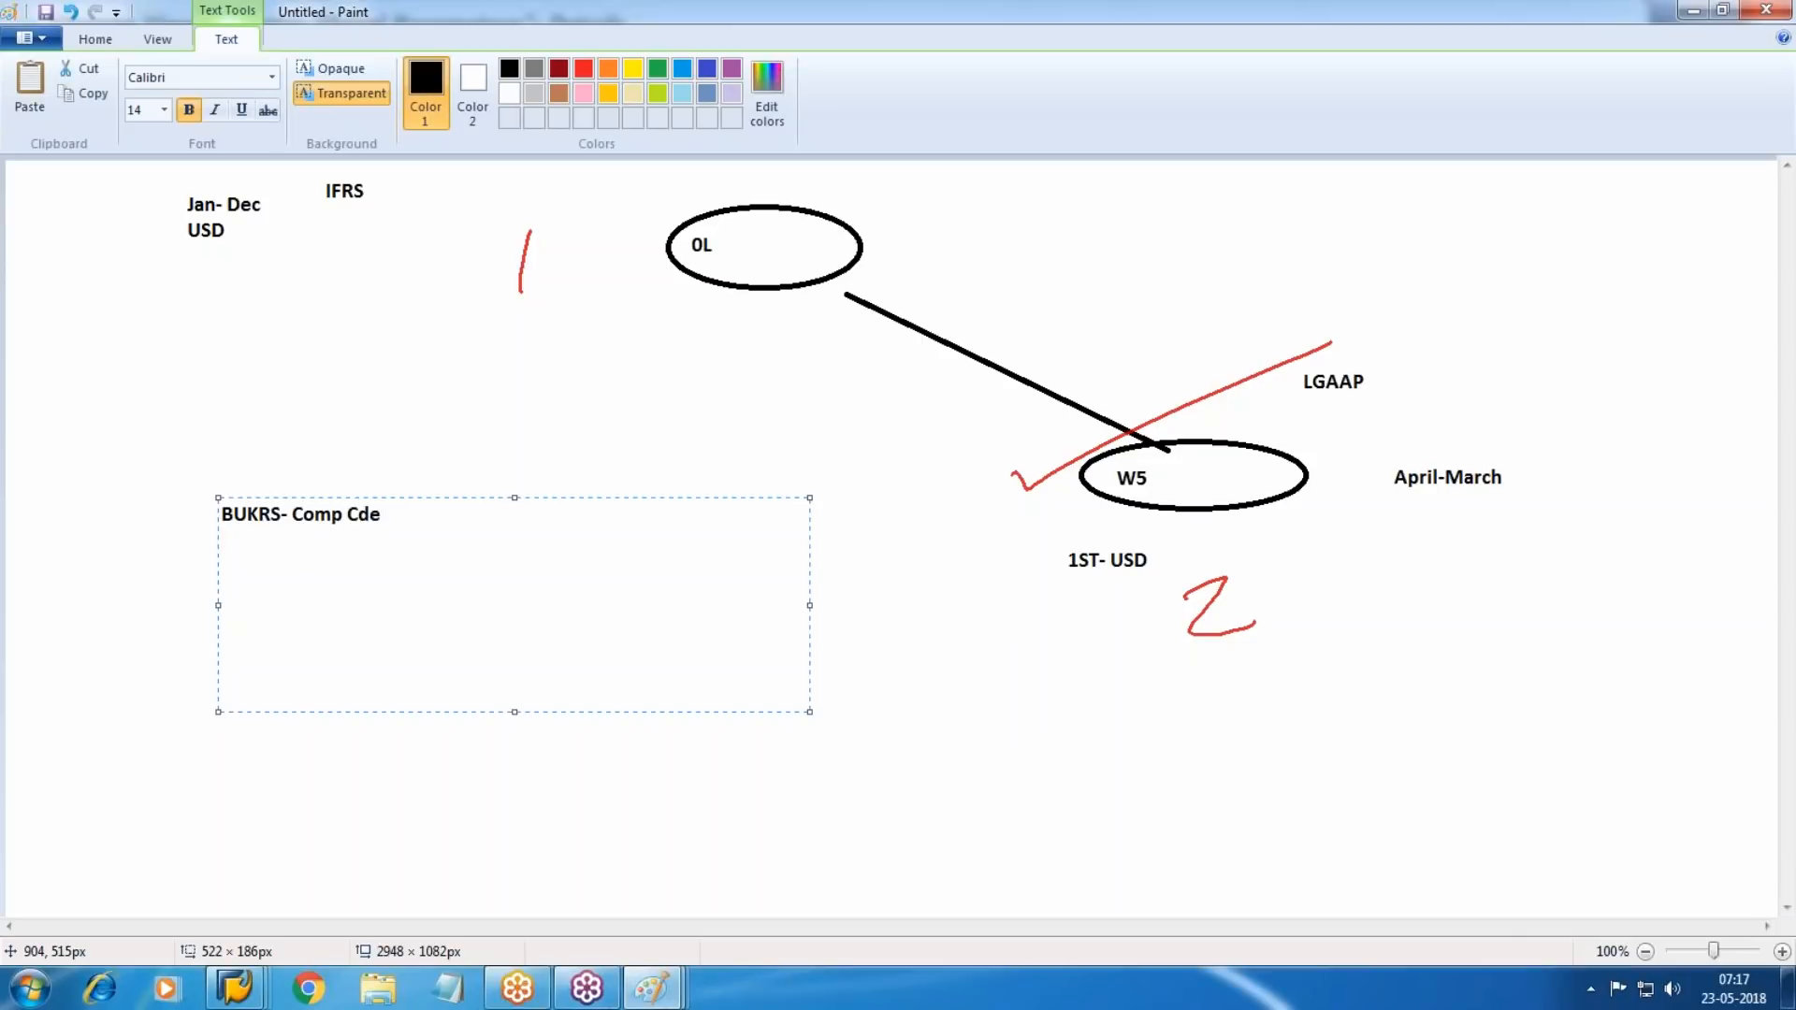
text(RYEAR- Fiscal Year )
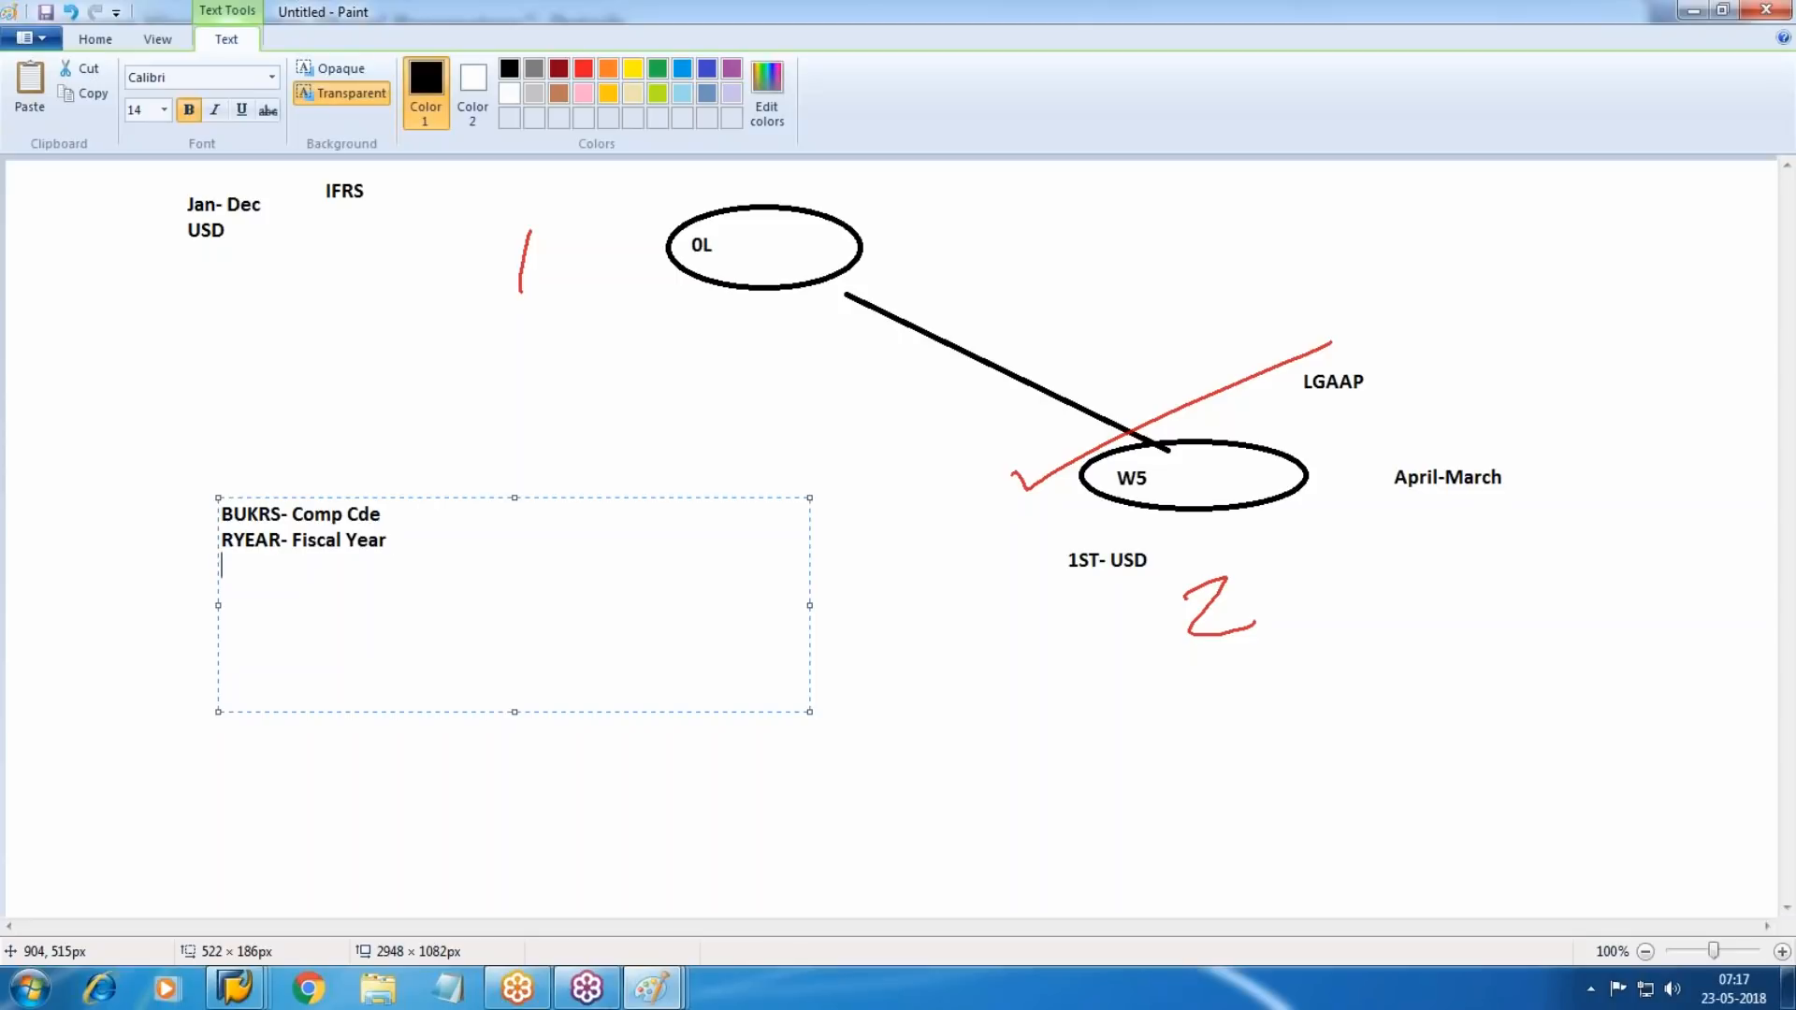
Add the lines RACCT- Account No and RBUSA- Business Area below the RYEAR line and finish the text.
text(RACCT- Account Np)
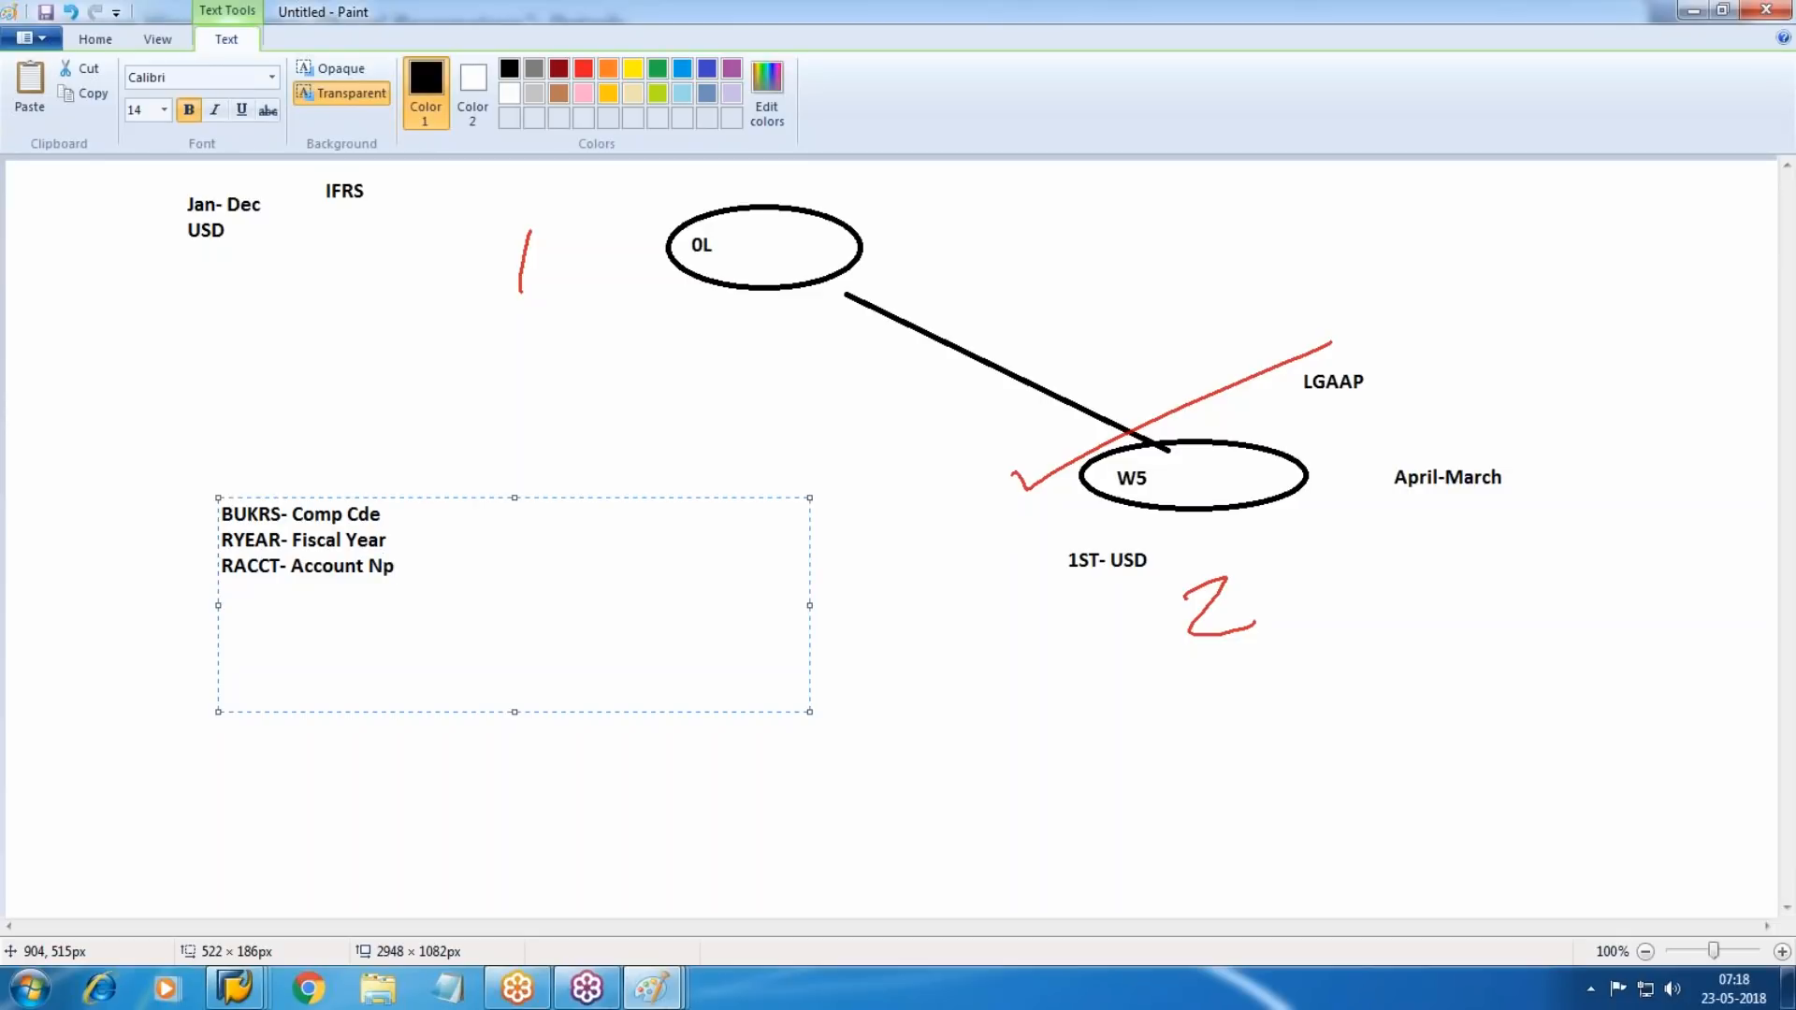
text(o)
key(BackSpace)
key(BackSpace)
text(o)
key(Return)
text(RBUSA- Business Area)
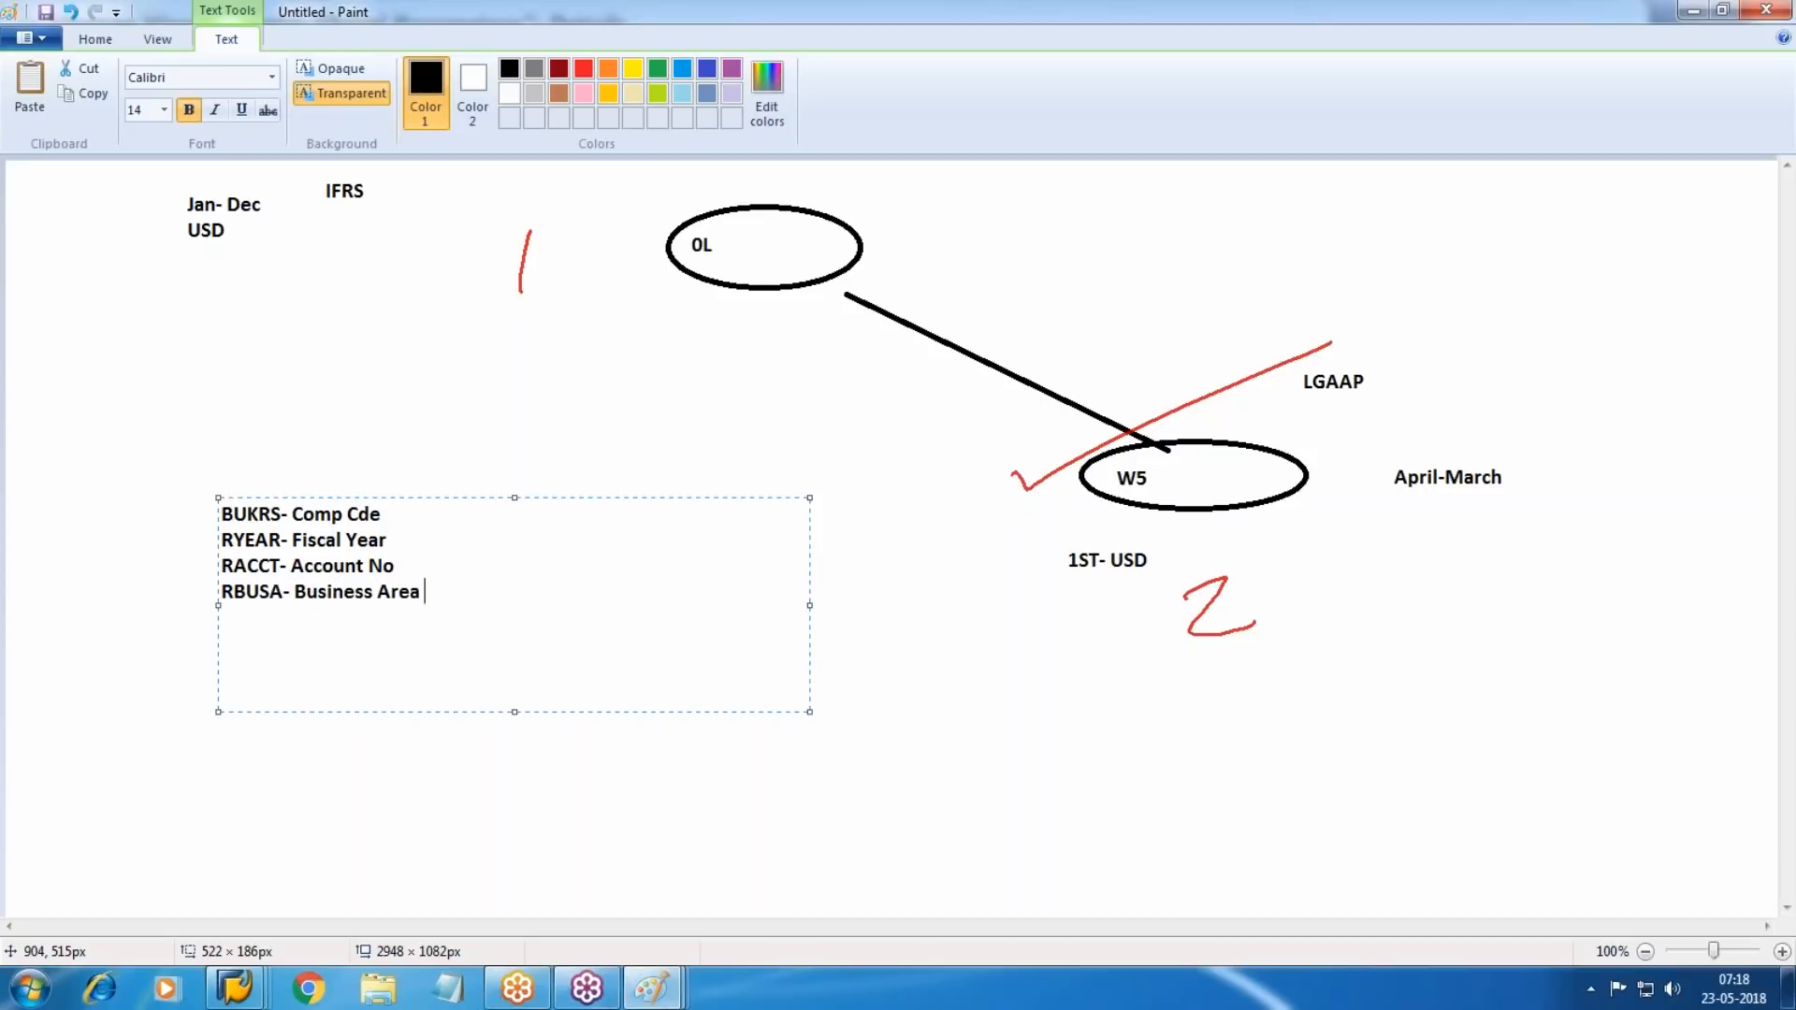
click(1107, 646)
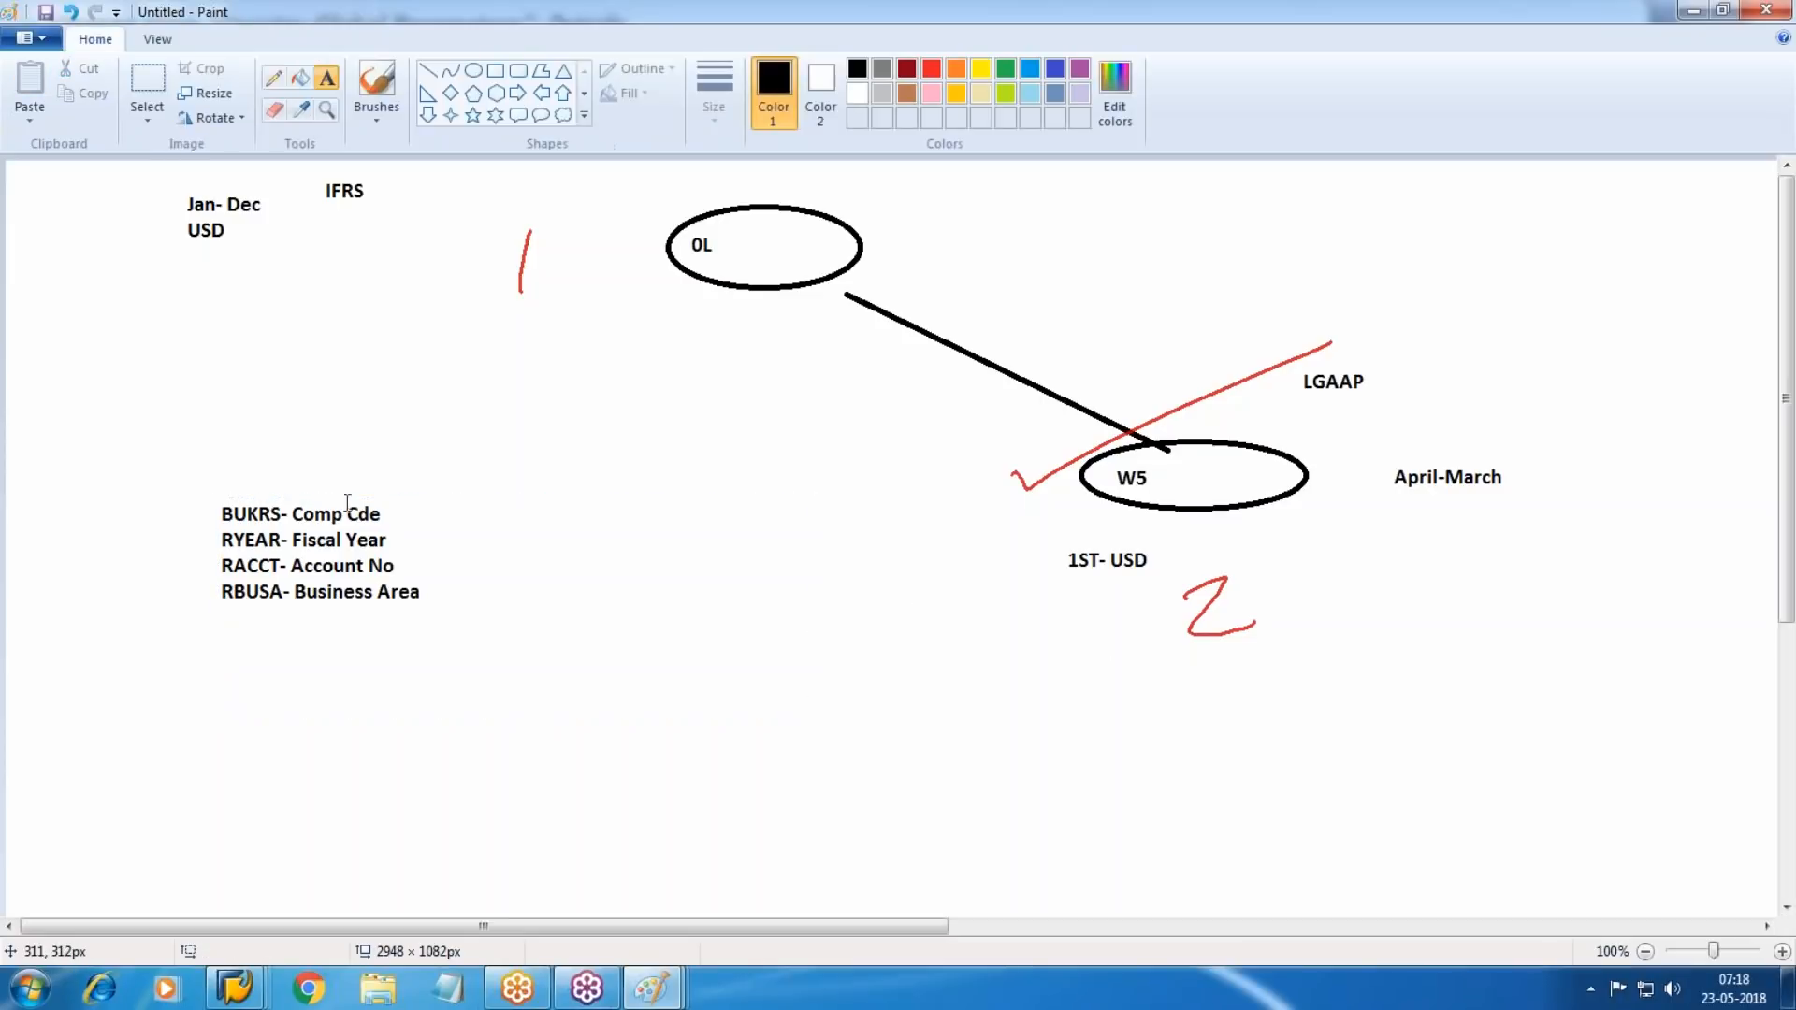
Add the text GLT0 above the BUKRS list and the text FAGLFLEXT on the same level midway towards W5.
drag(211, 448, 417, 482)
text(G)
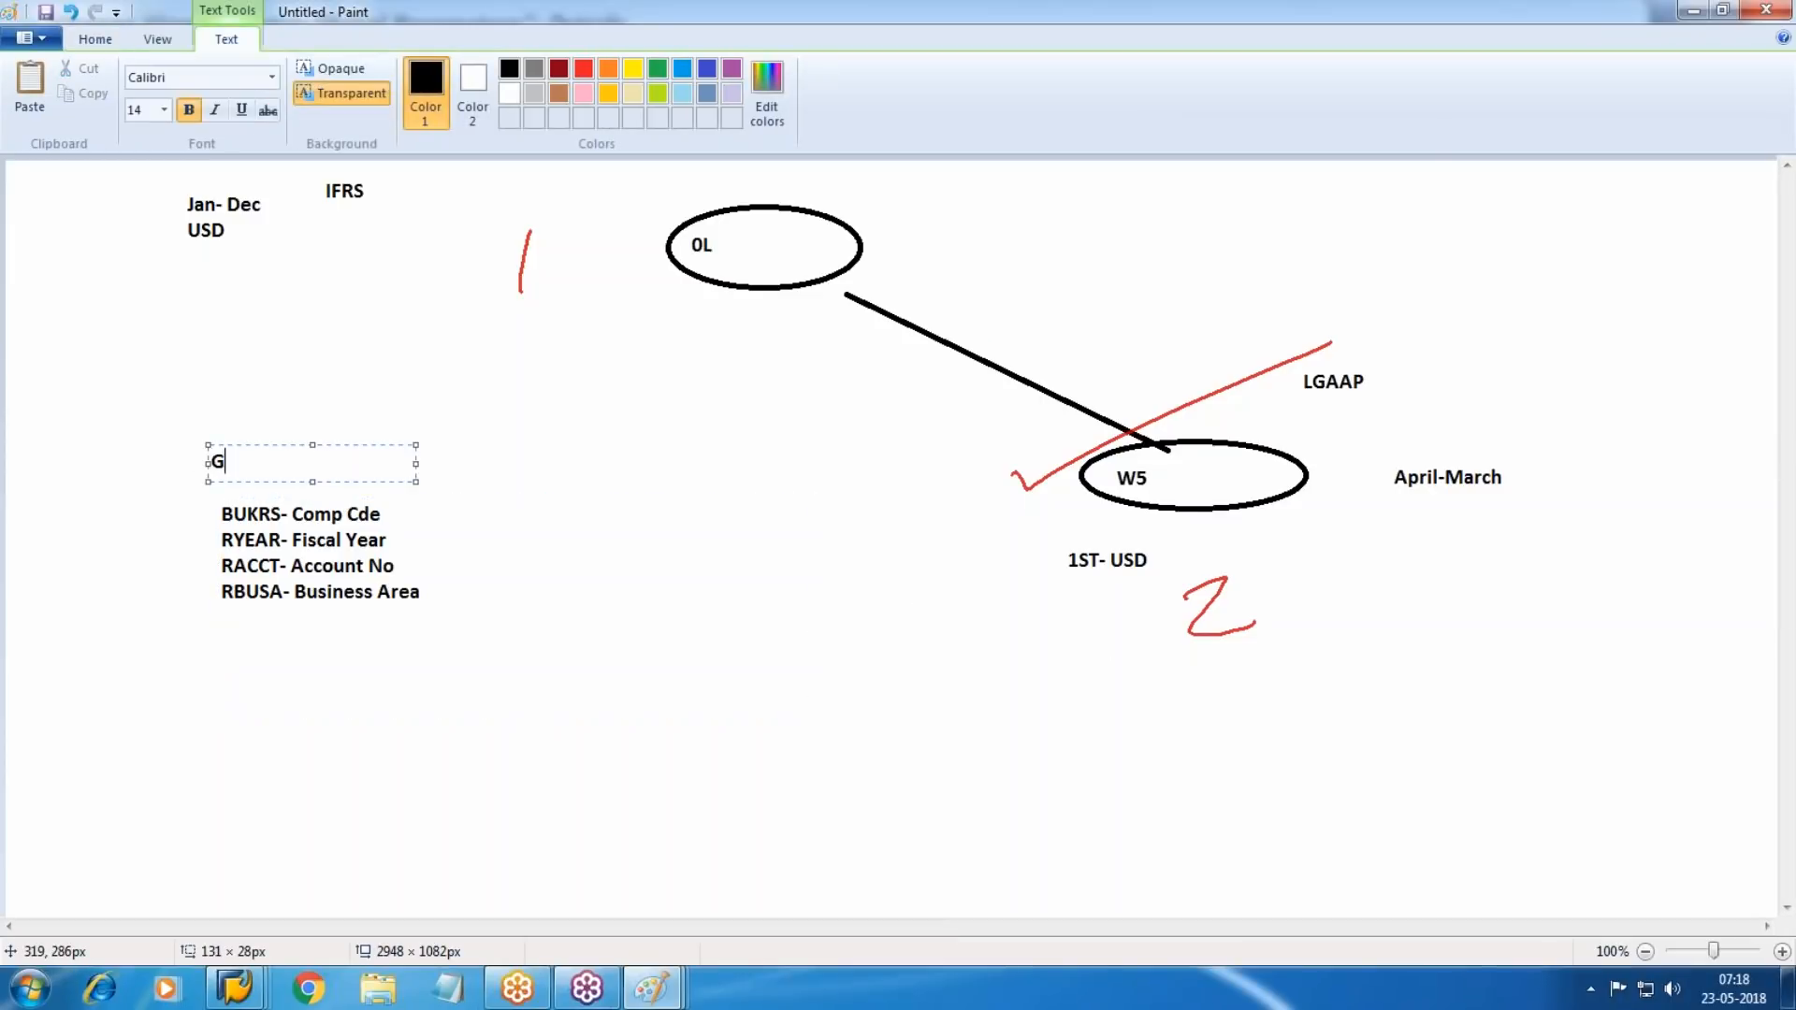
text(LT0)
drag(571, 445, 906, 521)
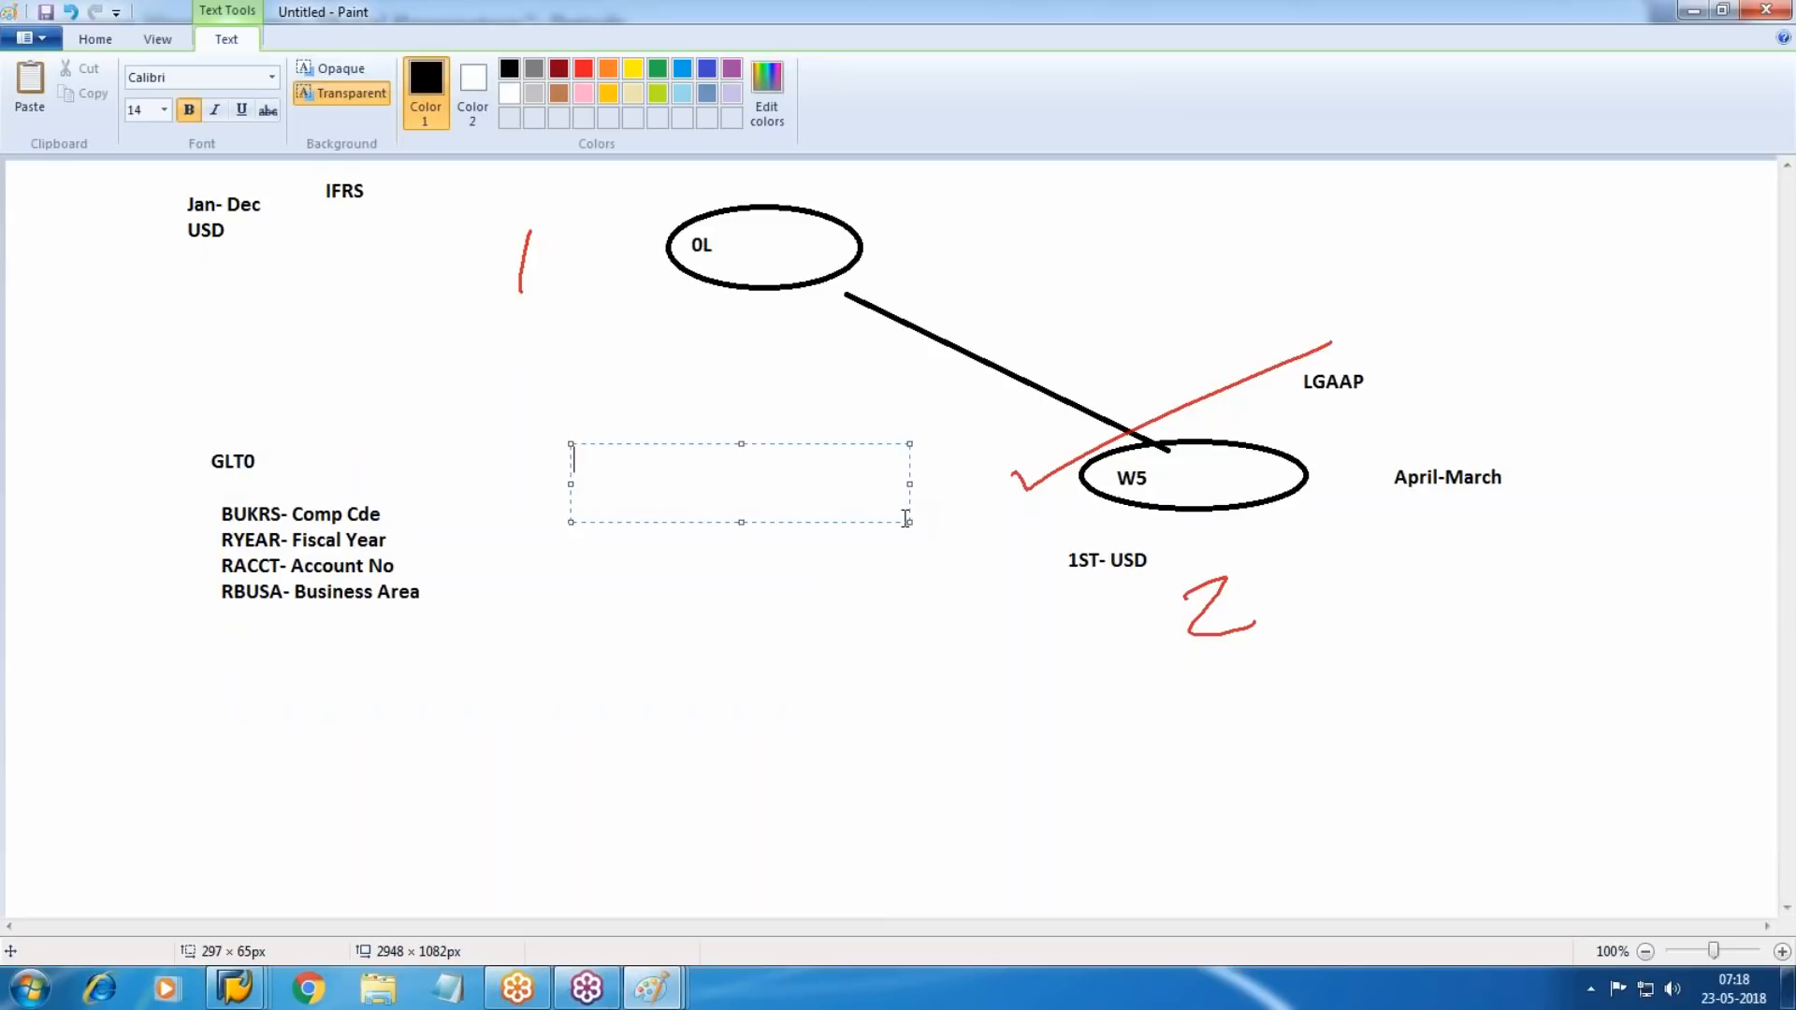
text(FAGLFLEXT)
click(694, 614)
Create a text box about 262 × 59 px below FAGLFLEXT with the lines COST_ELEMENT and PRCTR.
drag(548, 512, 847, 583)
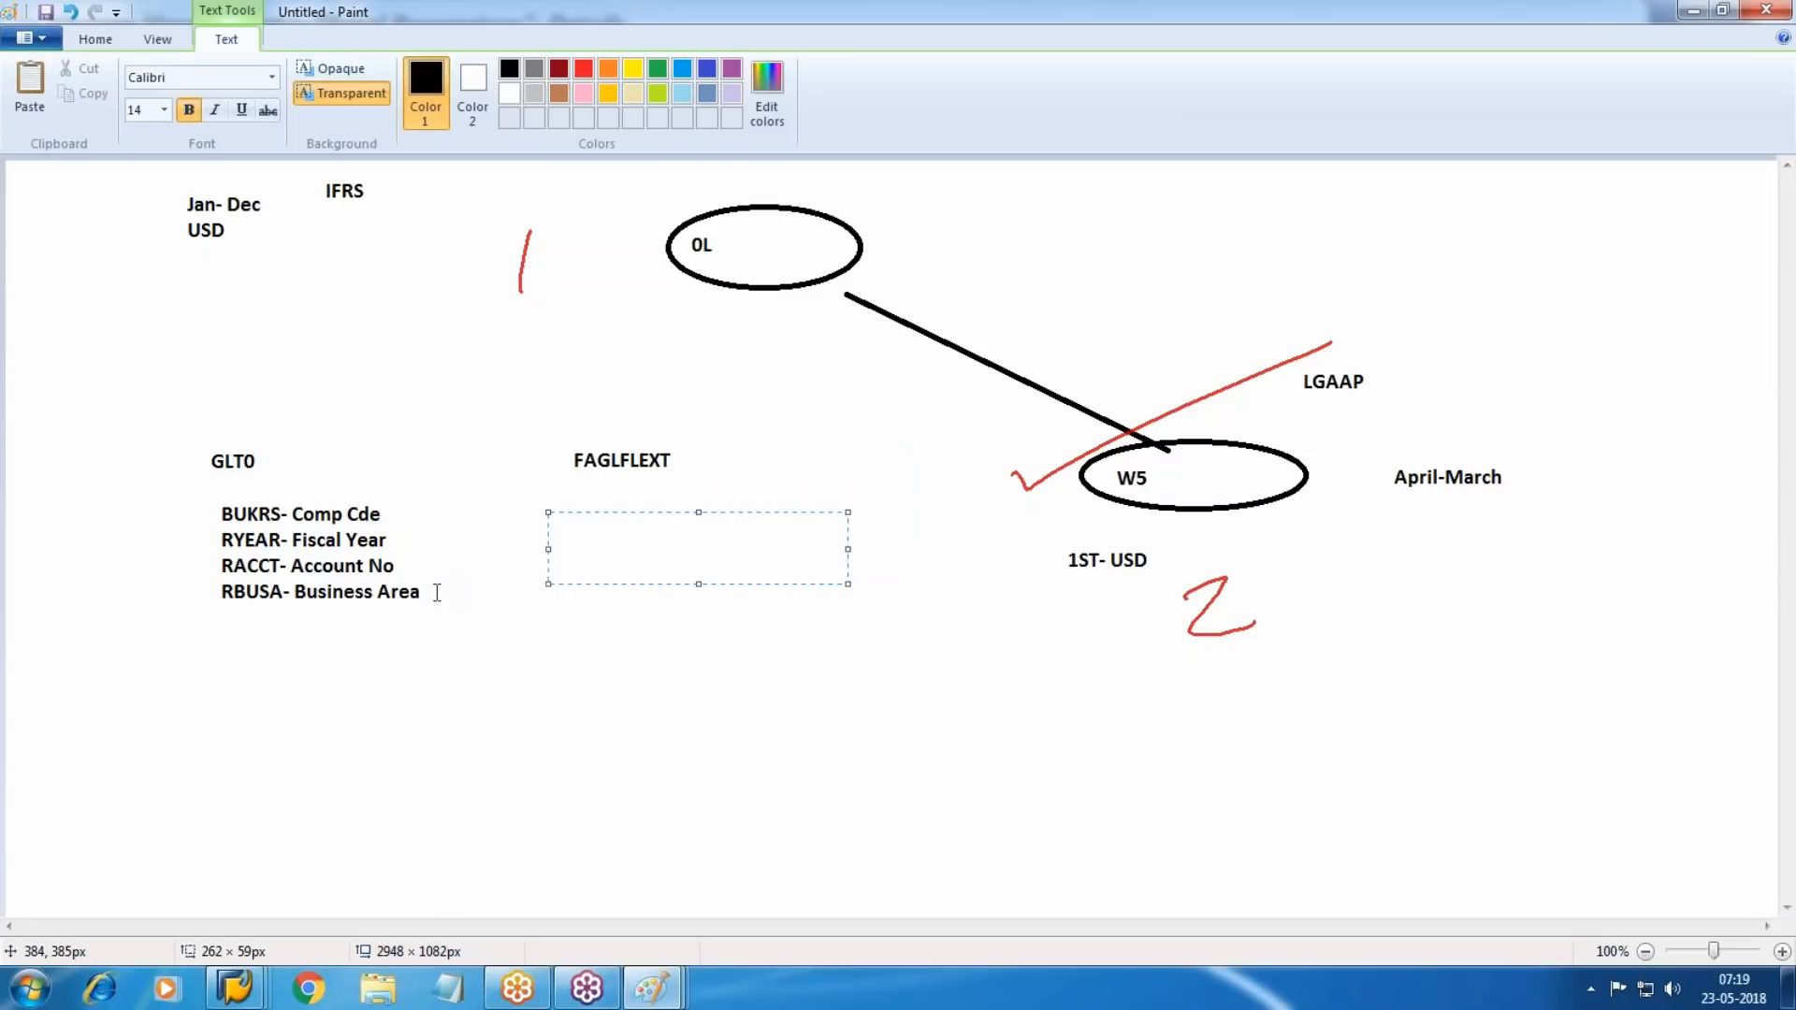
text(COST_ELEMENT)
key(Return)
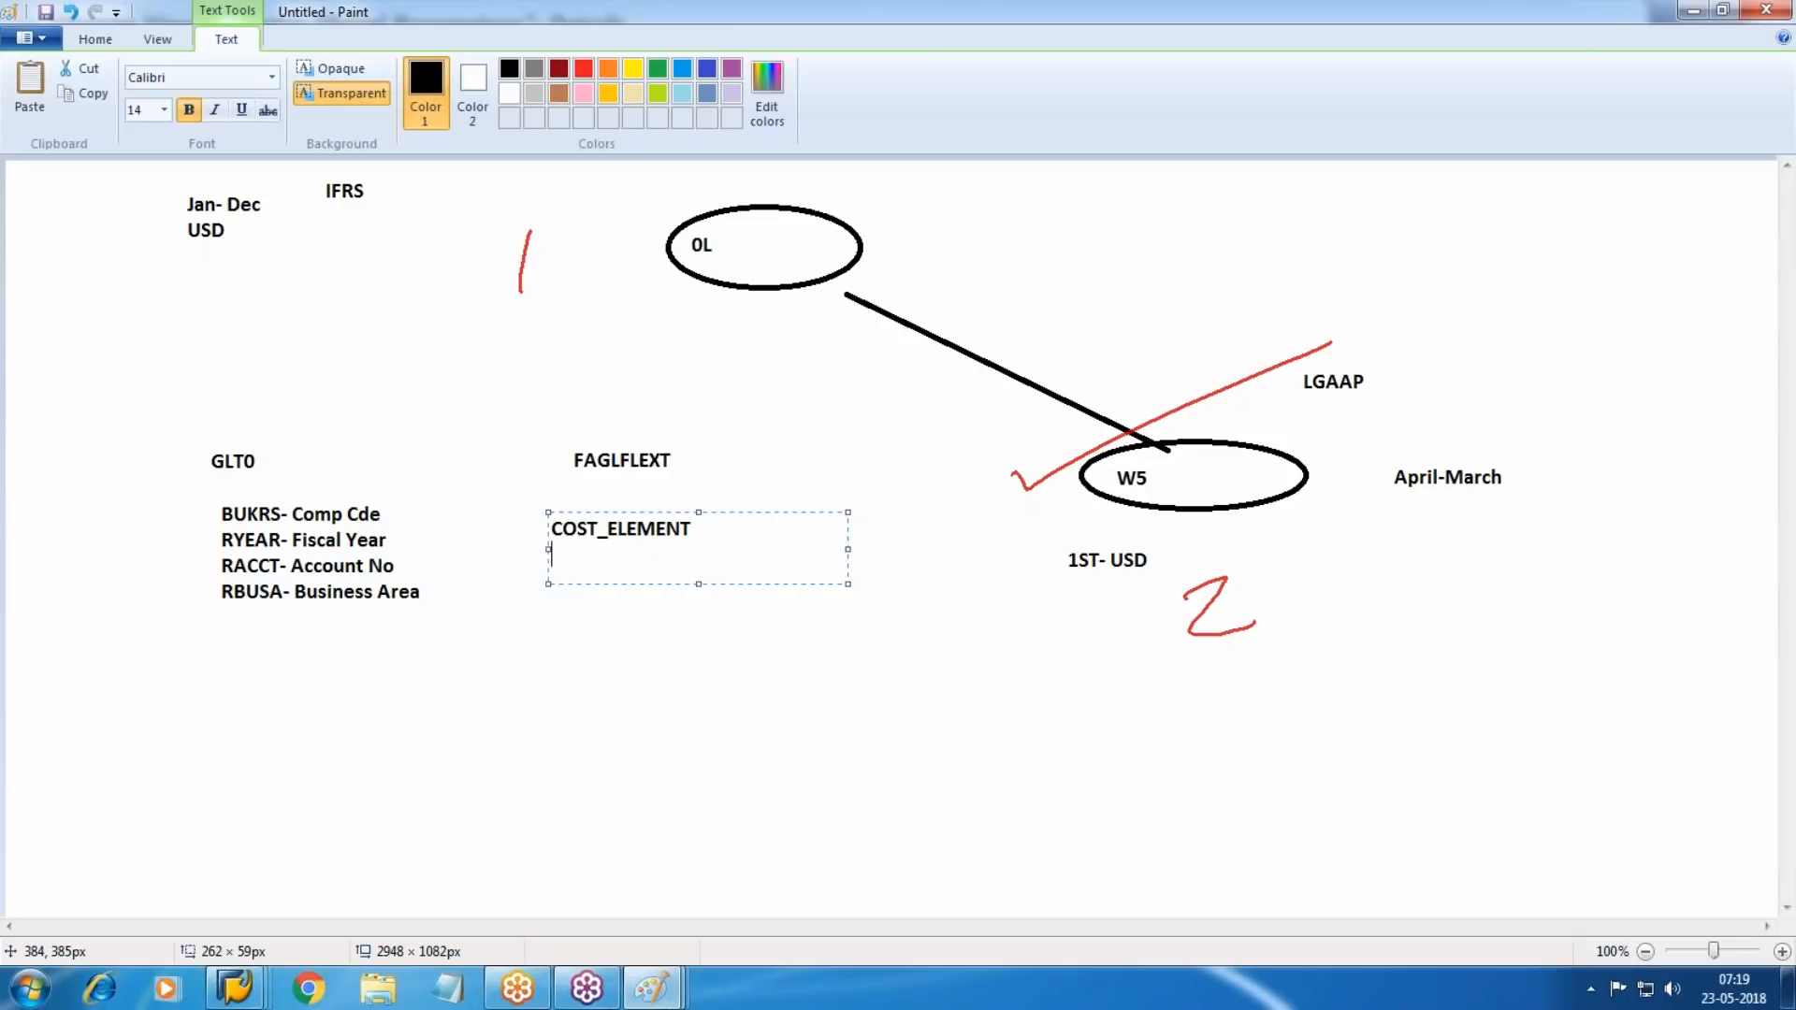
text(PRCTR)
key(Return)
Add the lines RCNTR and SEGMENT below PRCTR in the same text box.
key(Up)
key(Right)
key(Right)
key(Right)
key(Right)
key(Return)
text(RCNTR)
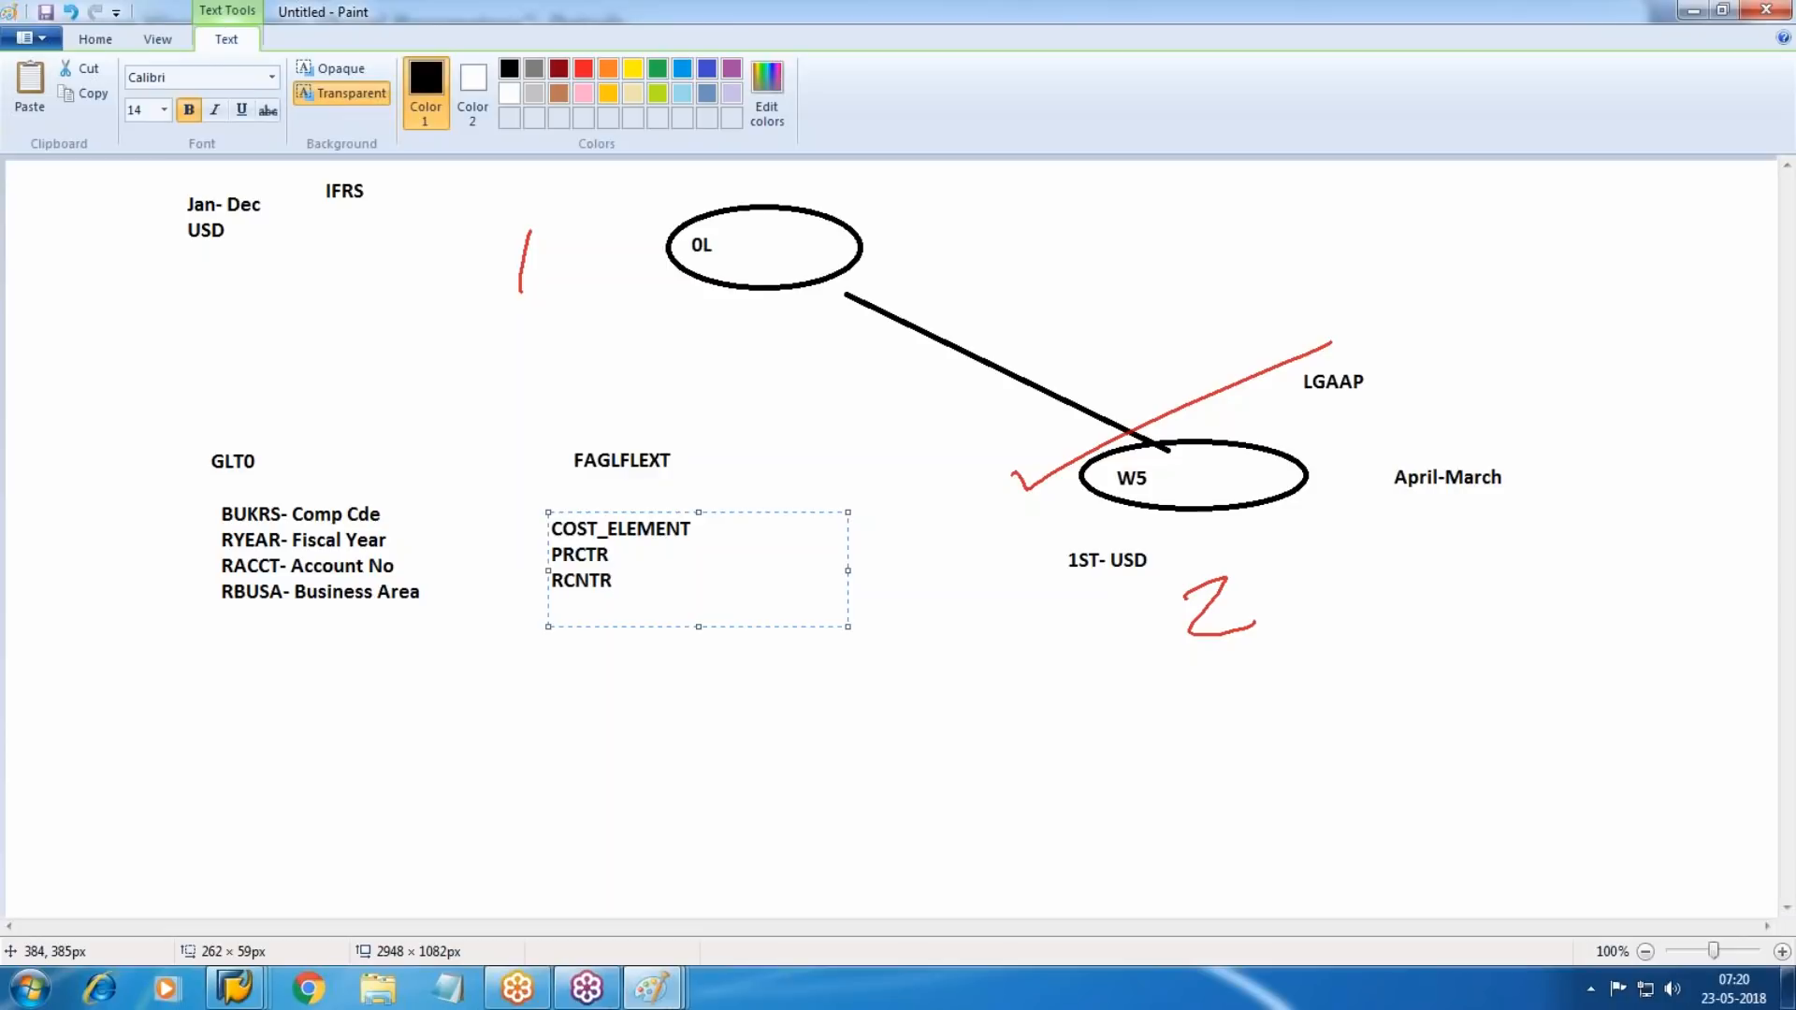
key(Return)
text(SEGMENT)
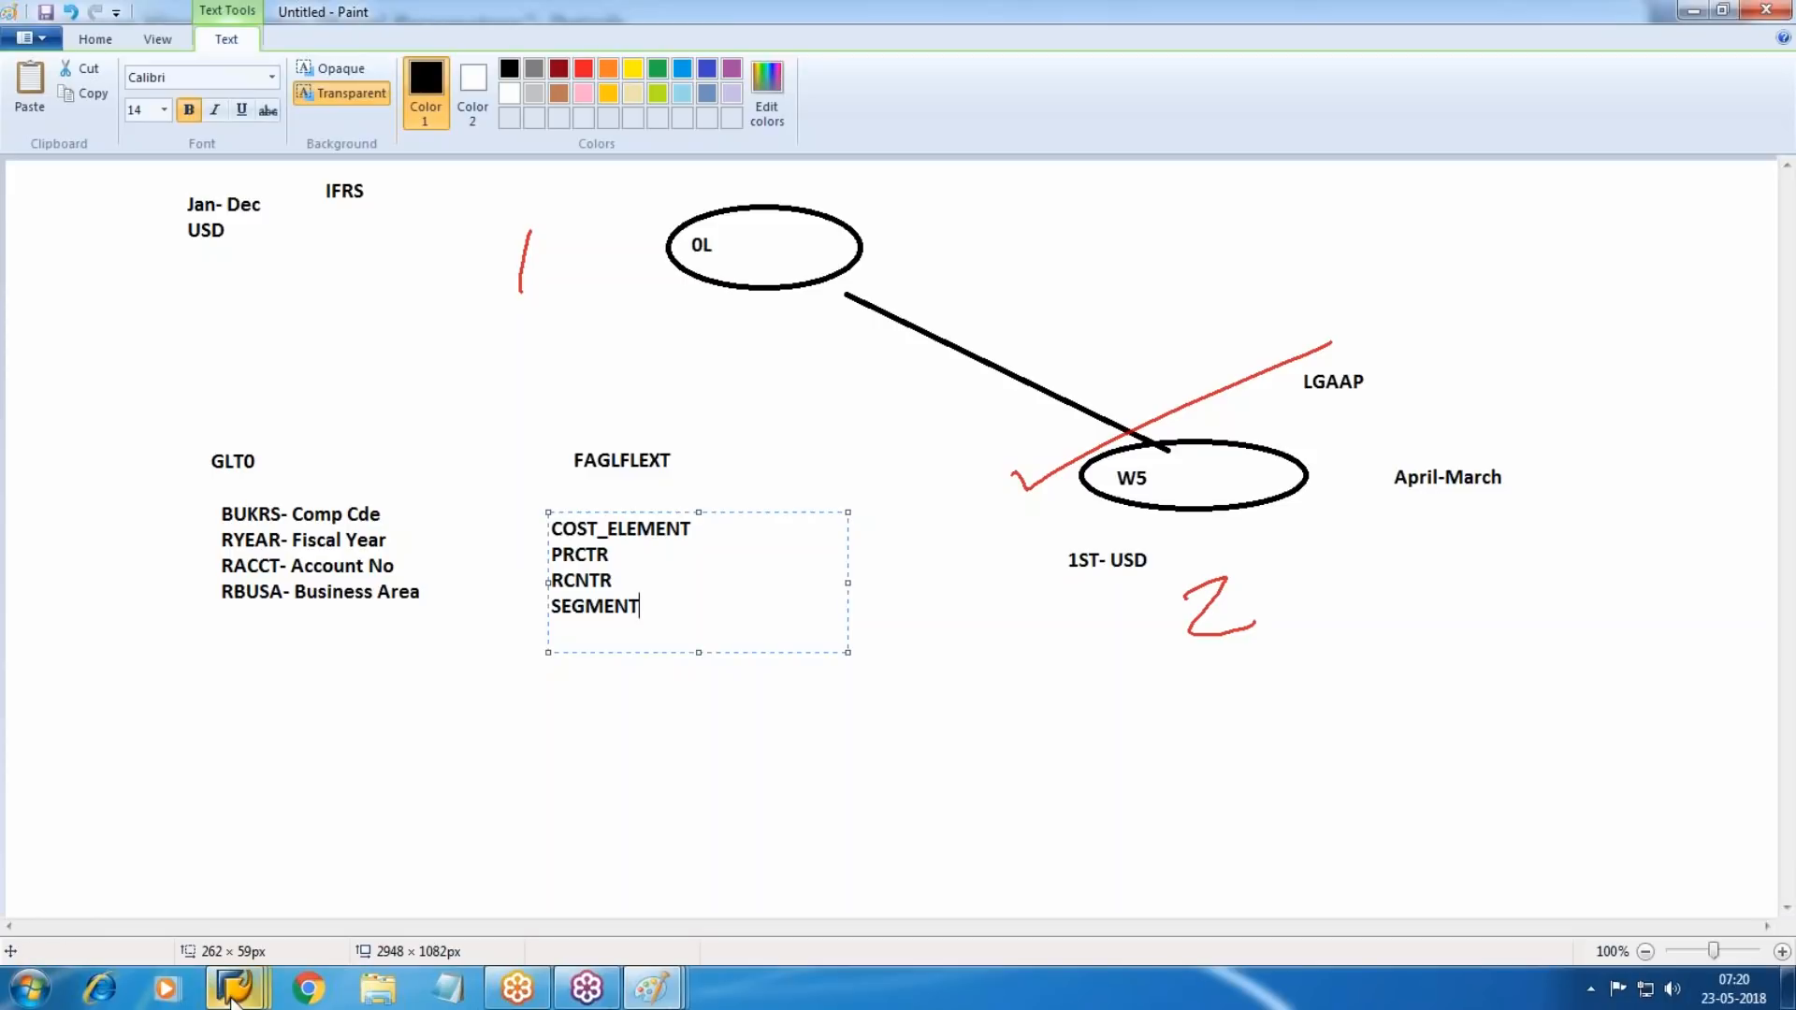
Switch to the SAP country parameters session and open the ABAP Dictionary with transaction SE11.
mouse_move(235, 992)
click(631, 875)
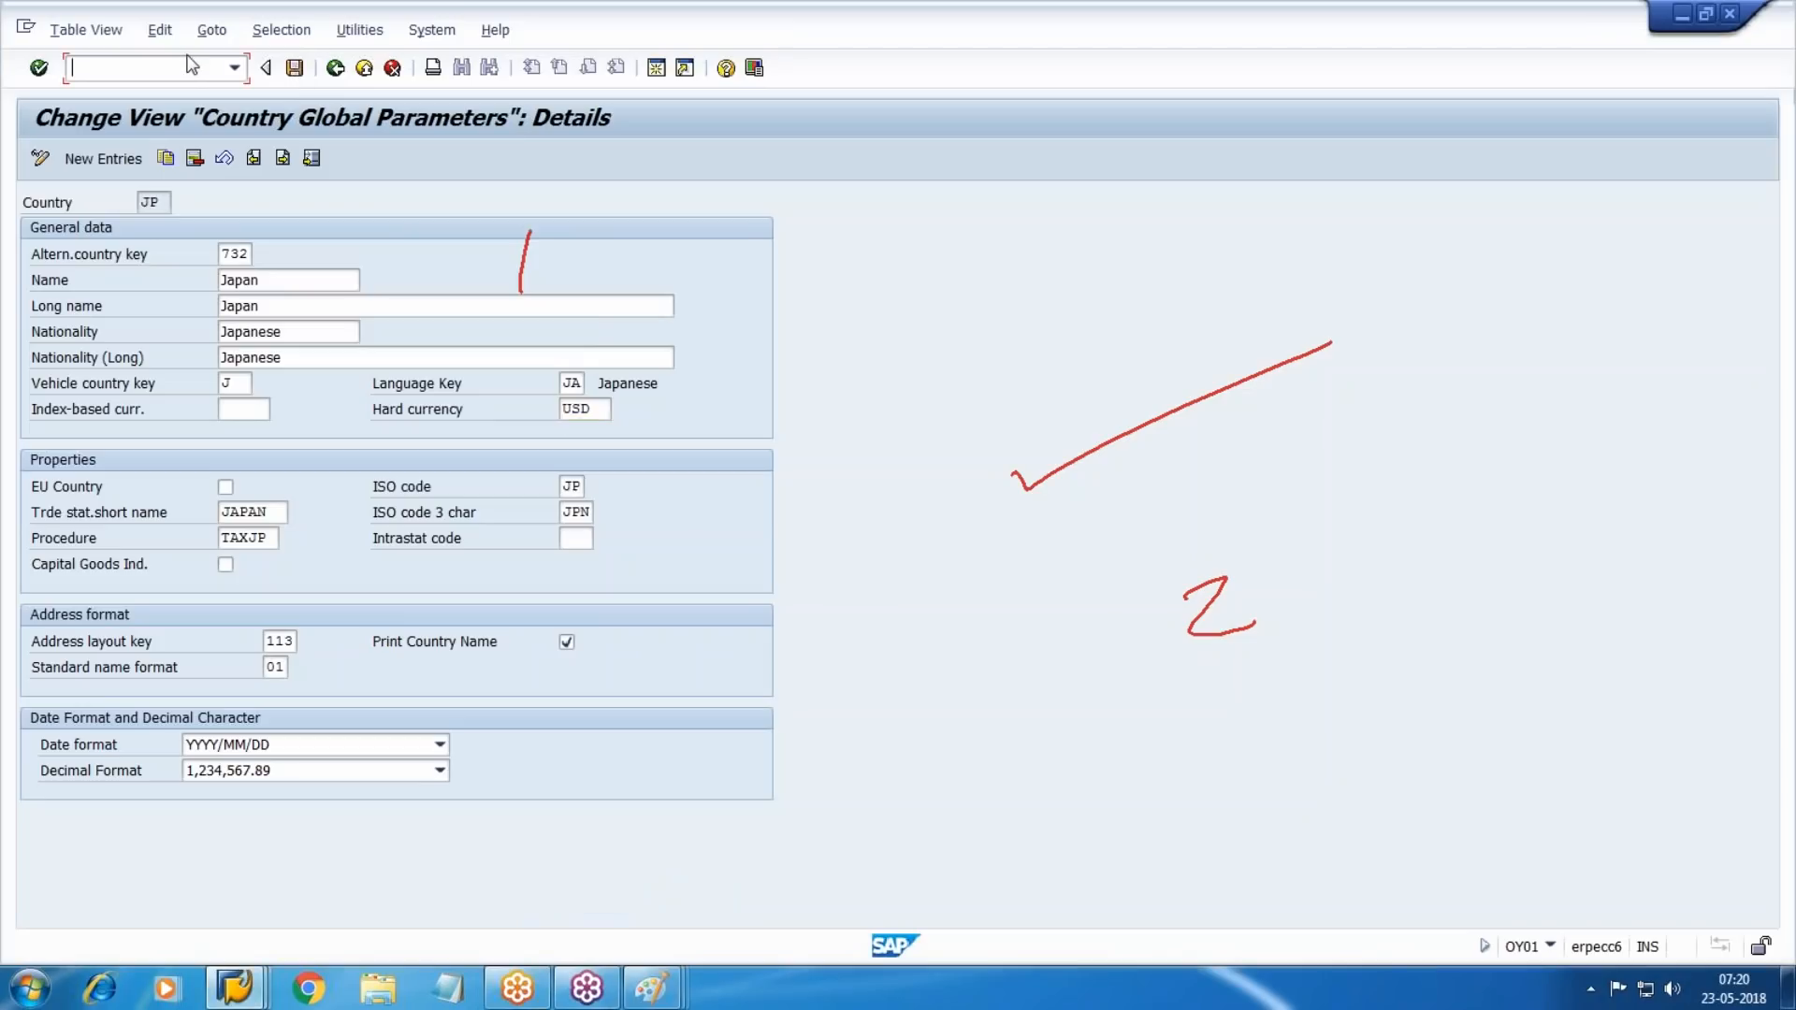
text(SE)
text(16)
key(Return)
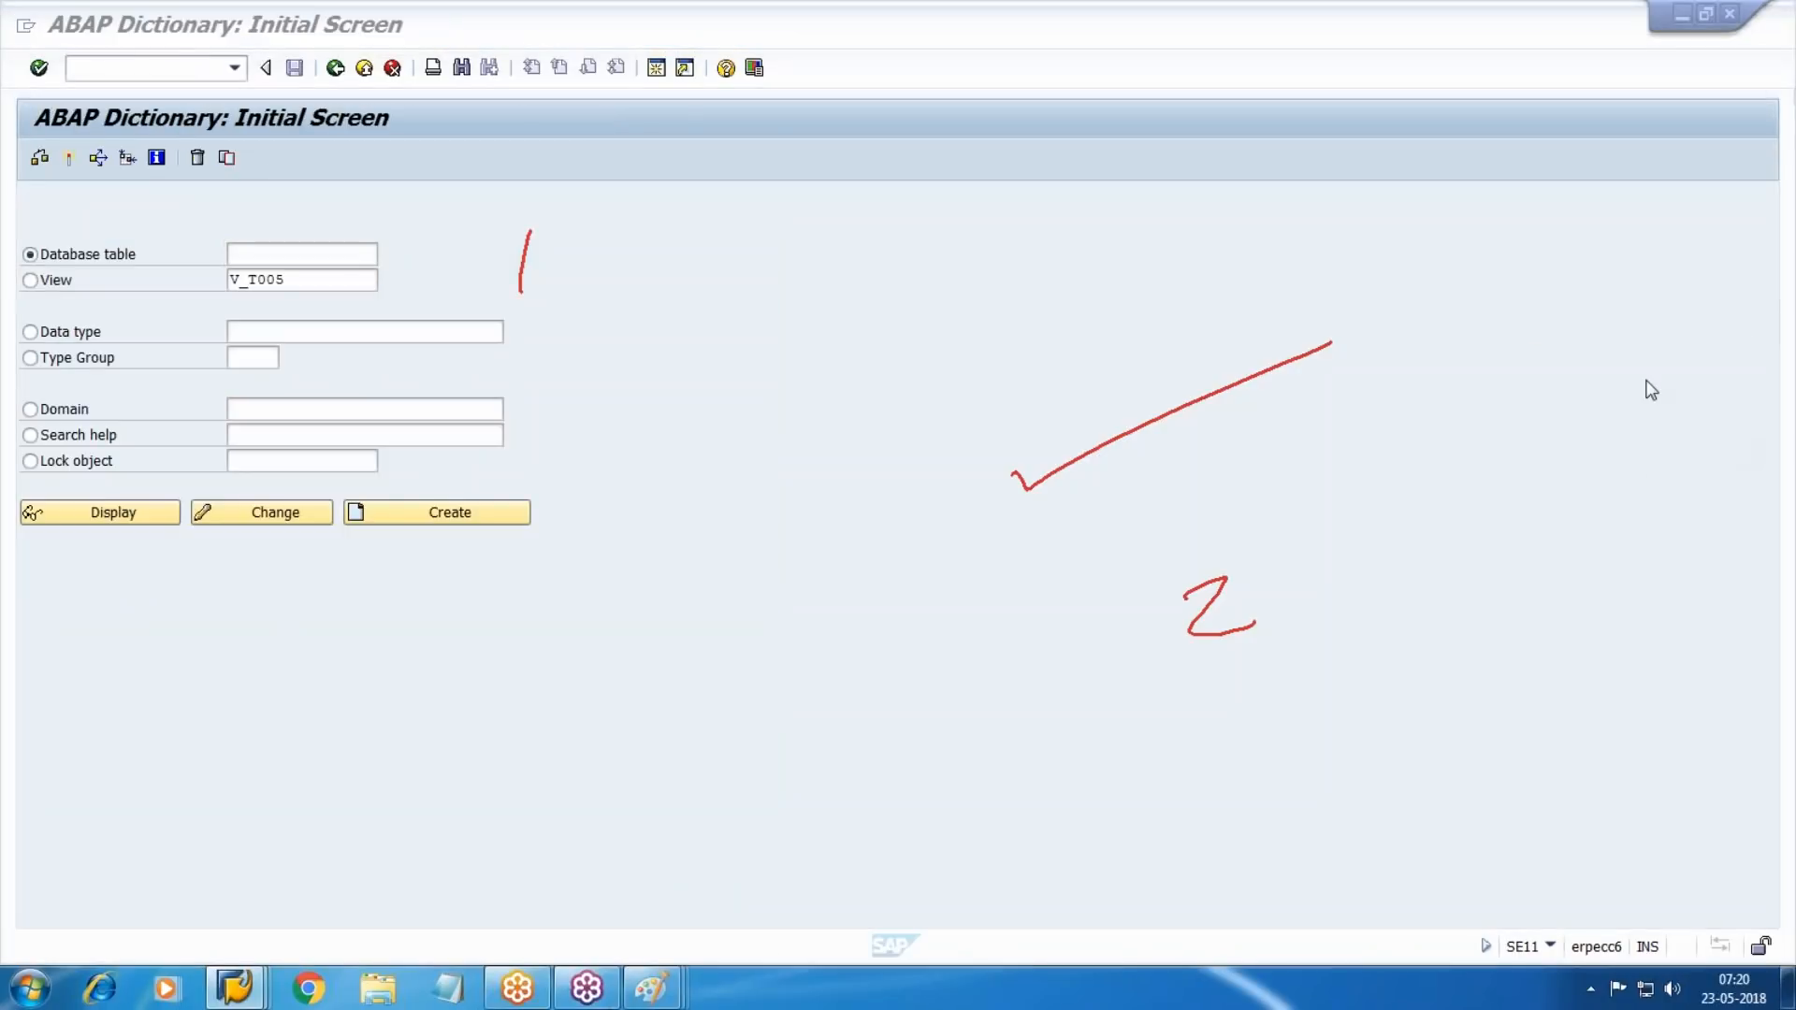
Display the database table GLT0 and look through its field list.
click(1615, 426)
click(258, 254)
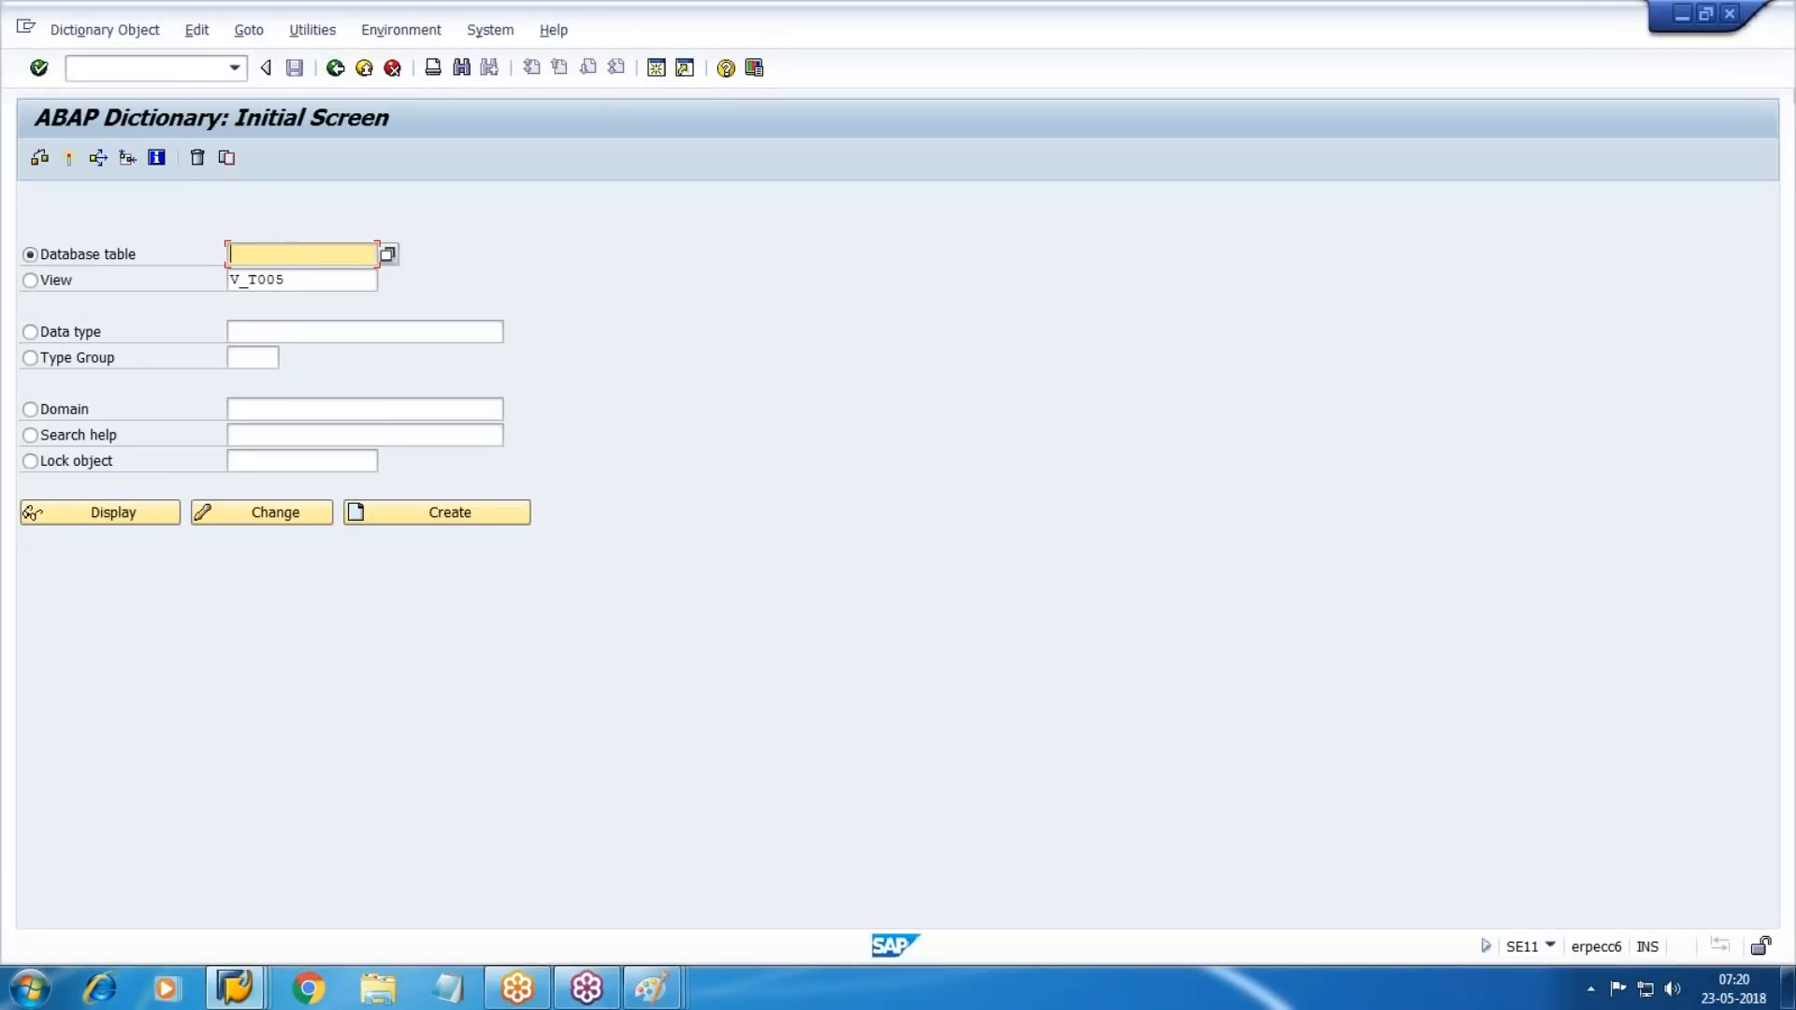
text(GL)
key(Down)
key(Return)
key(Tab)
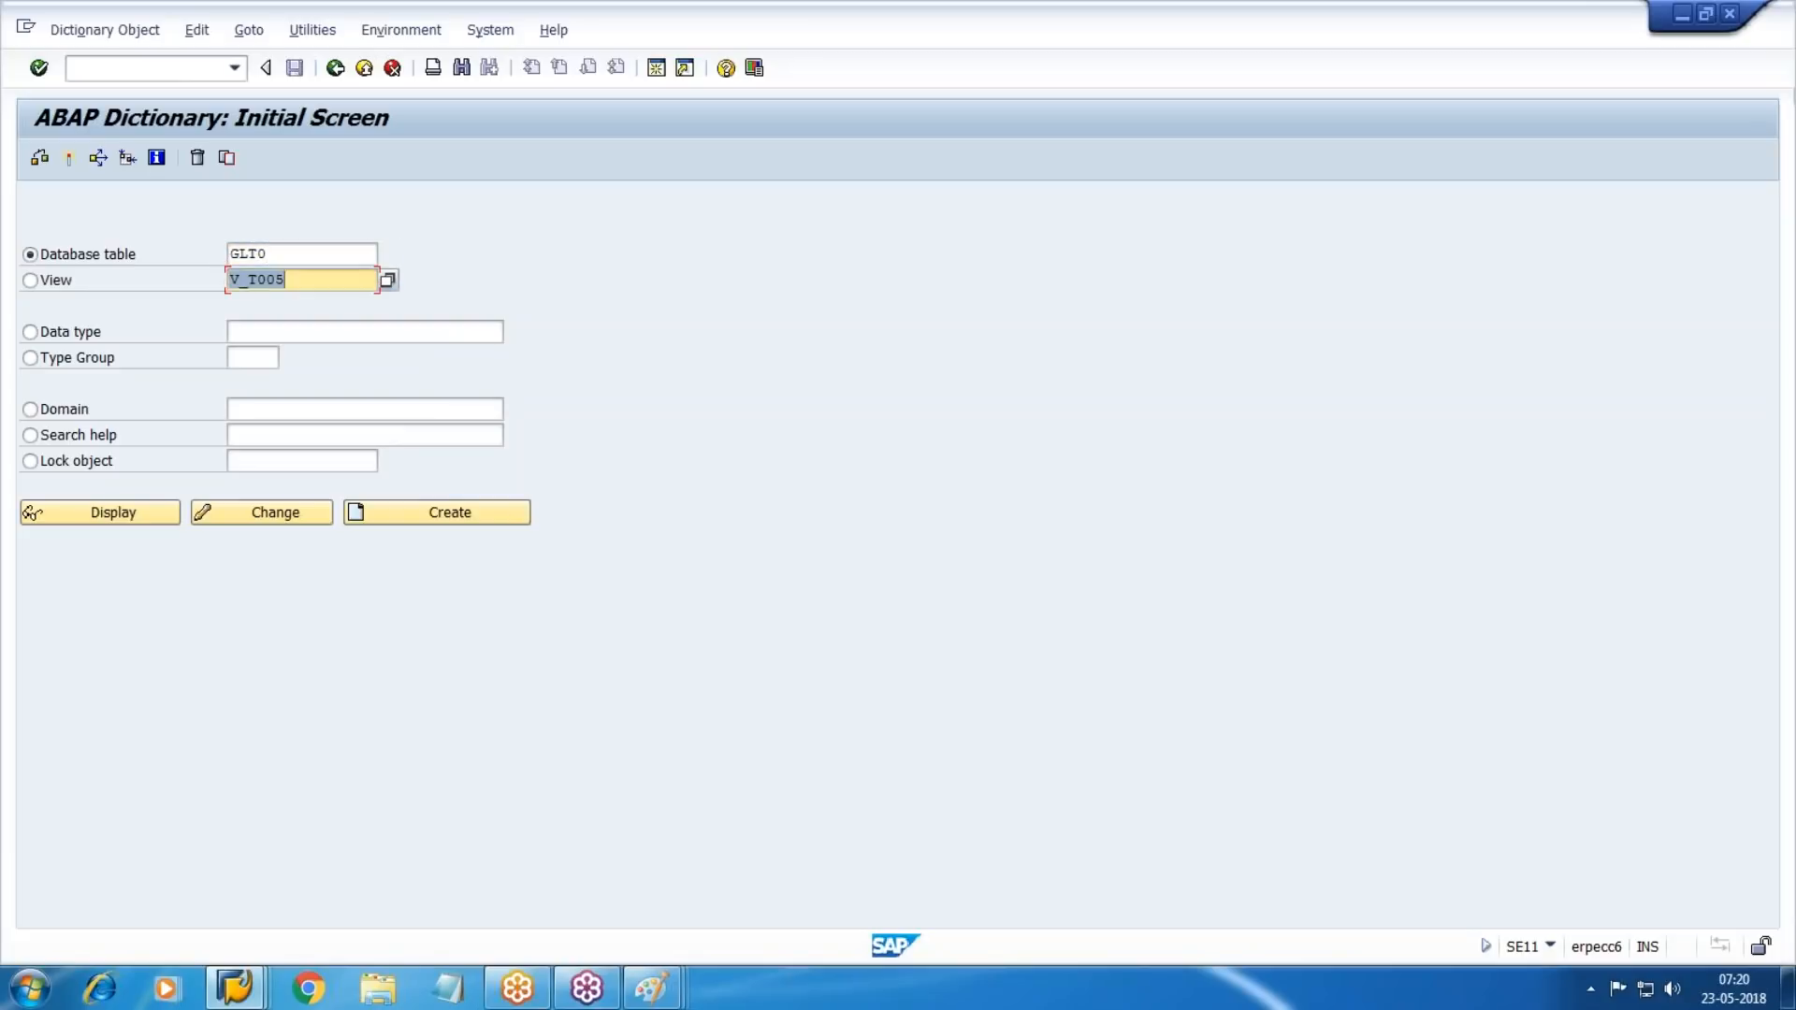
click(119, 512)
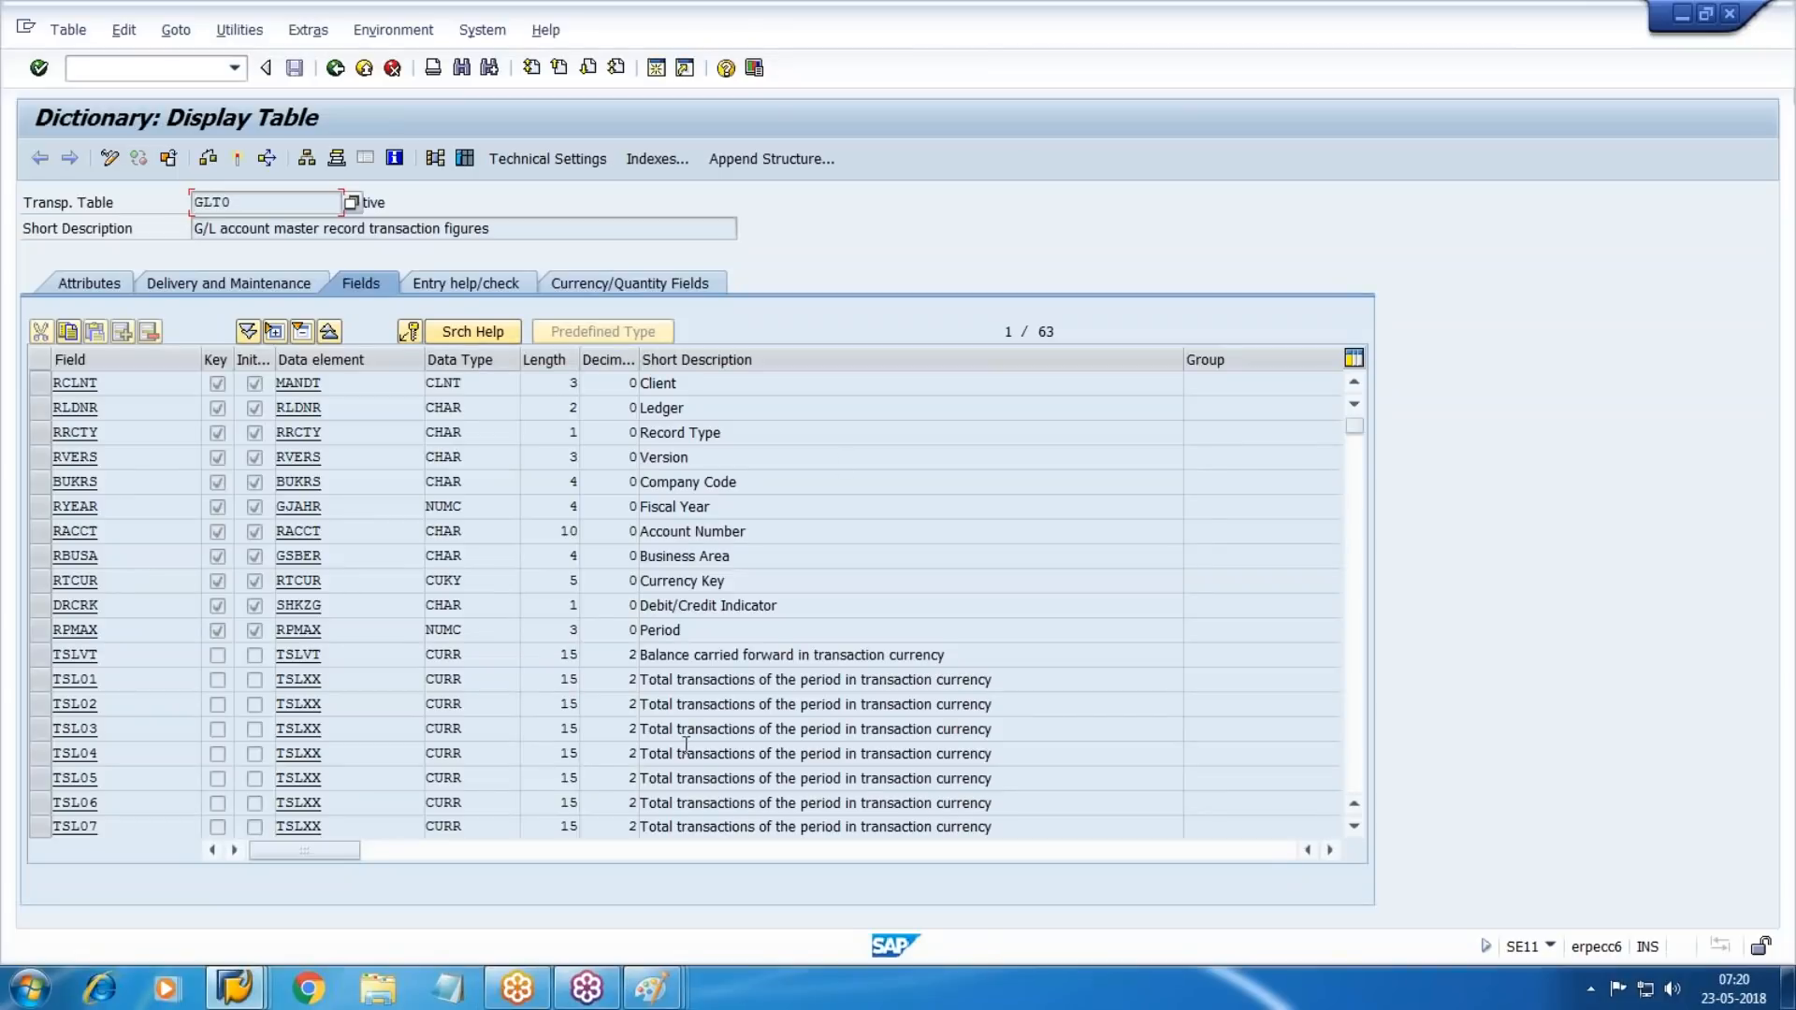
scroll(655, 599, down, 4)
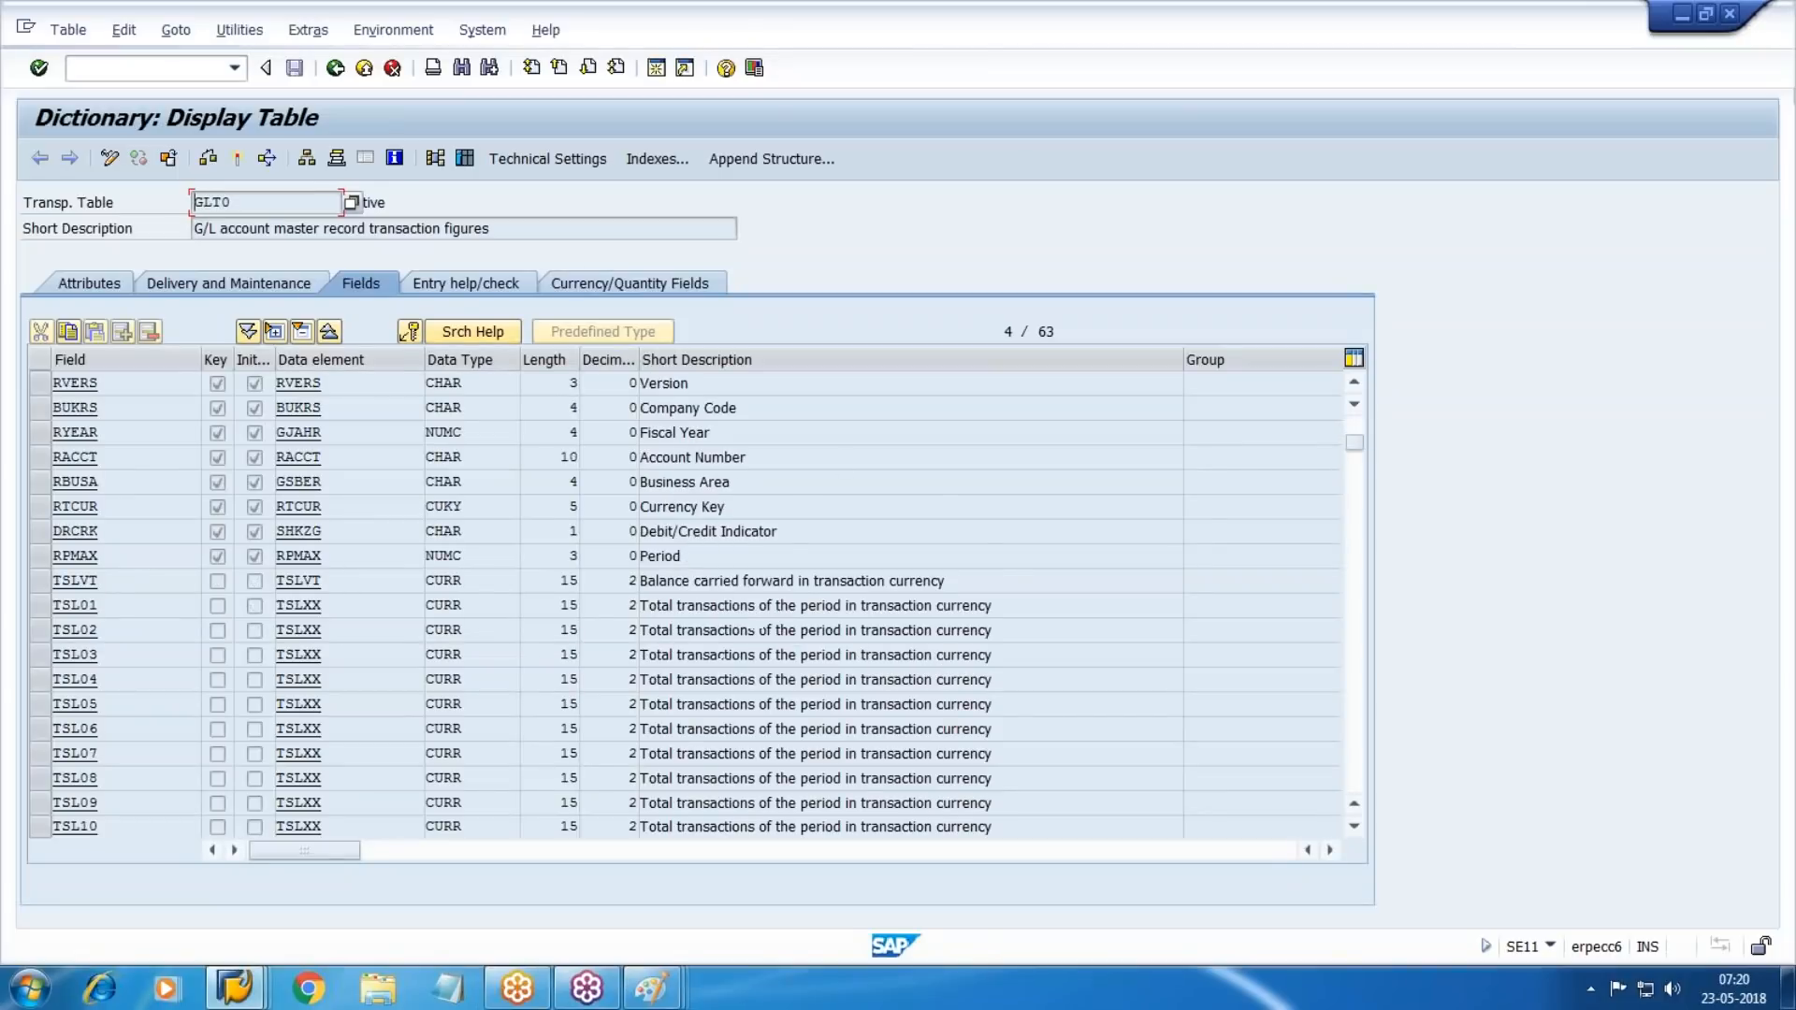
scroll(352, 202, down, 1)
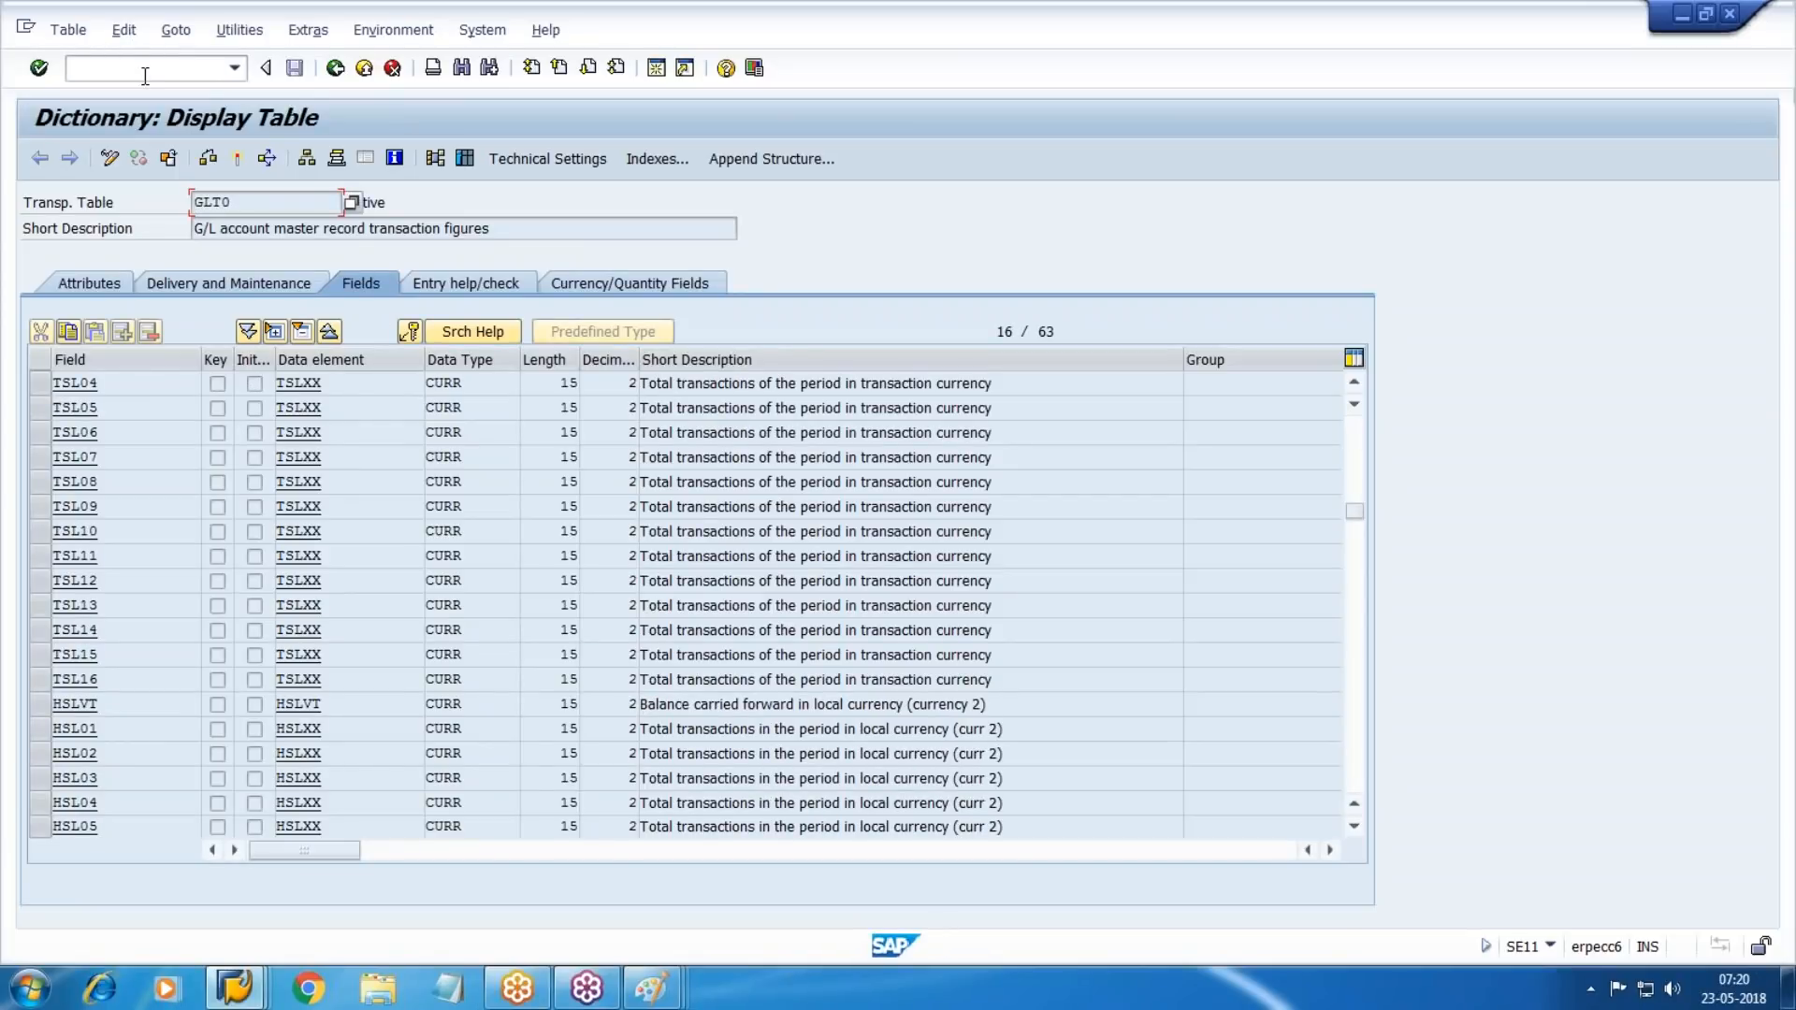
Return to the dictionary's initial screen and display the database table FAGLFLEXT.
key(F3)
key(Delete)
text(FAG)
key(Down)
key(Return)
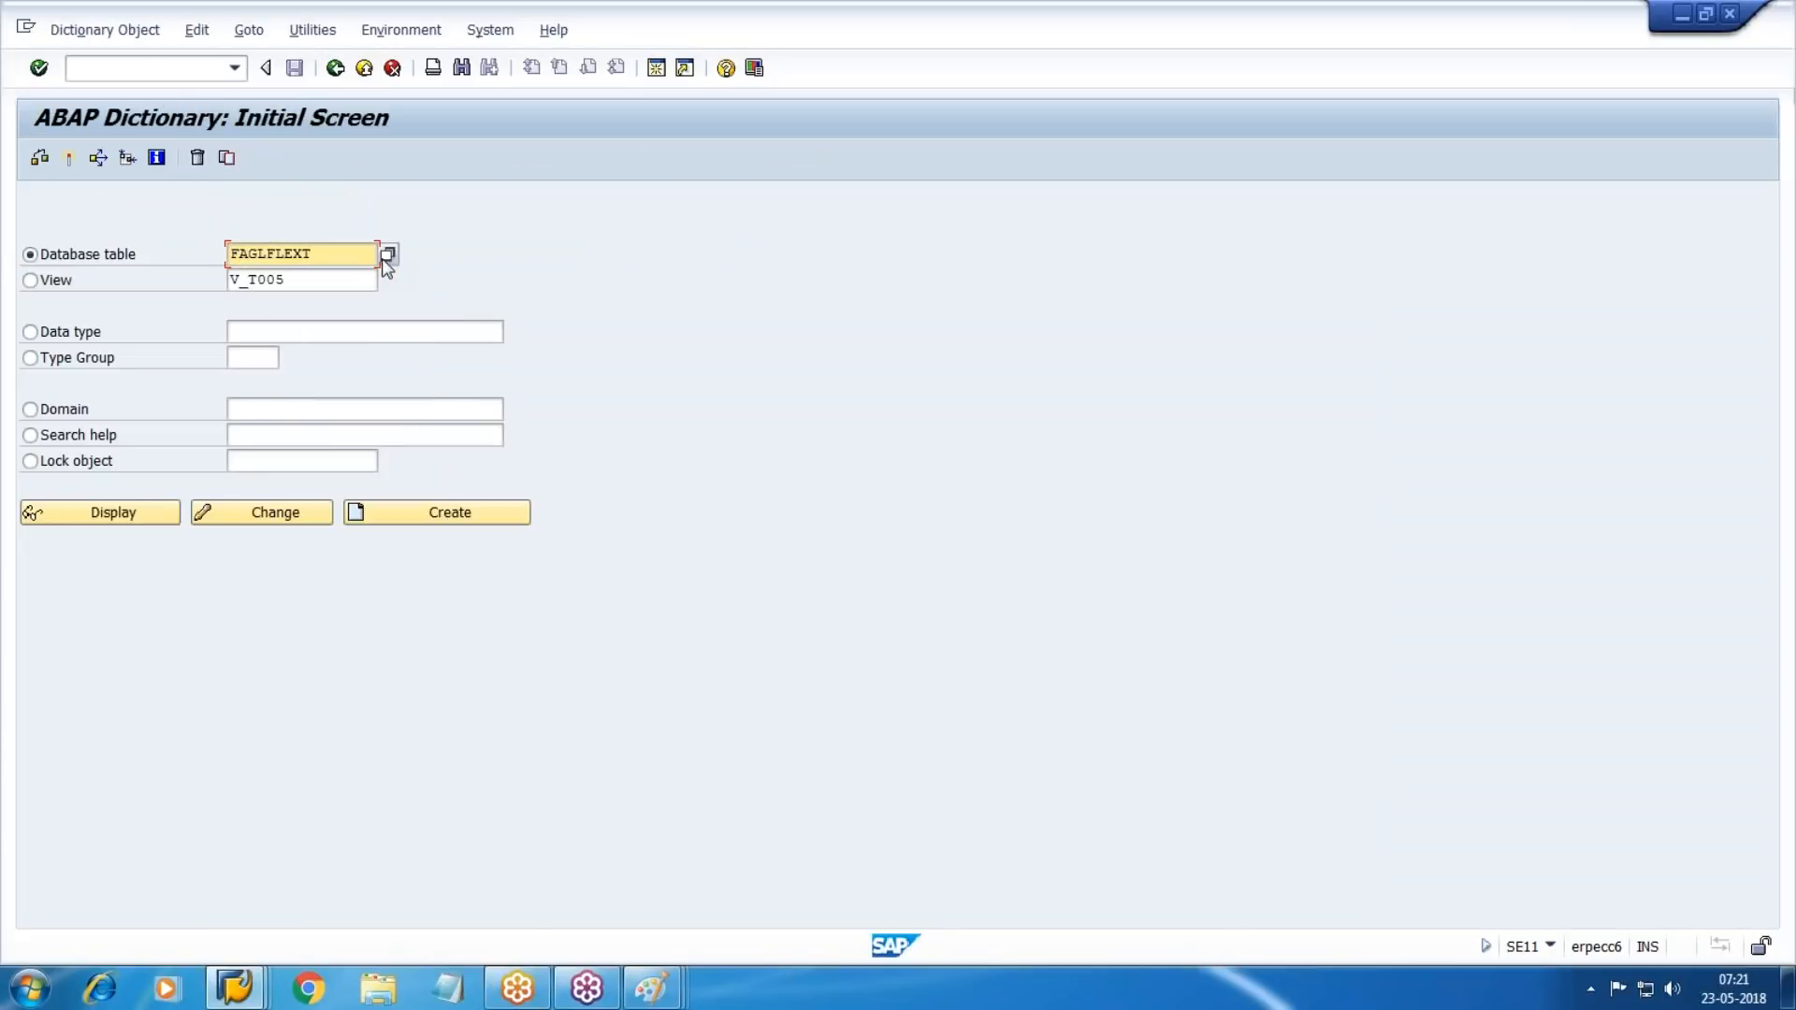
click(122, 520)
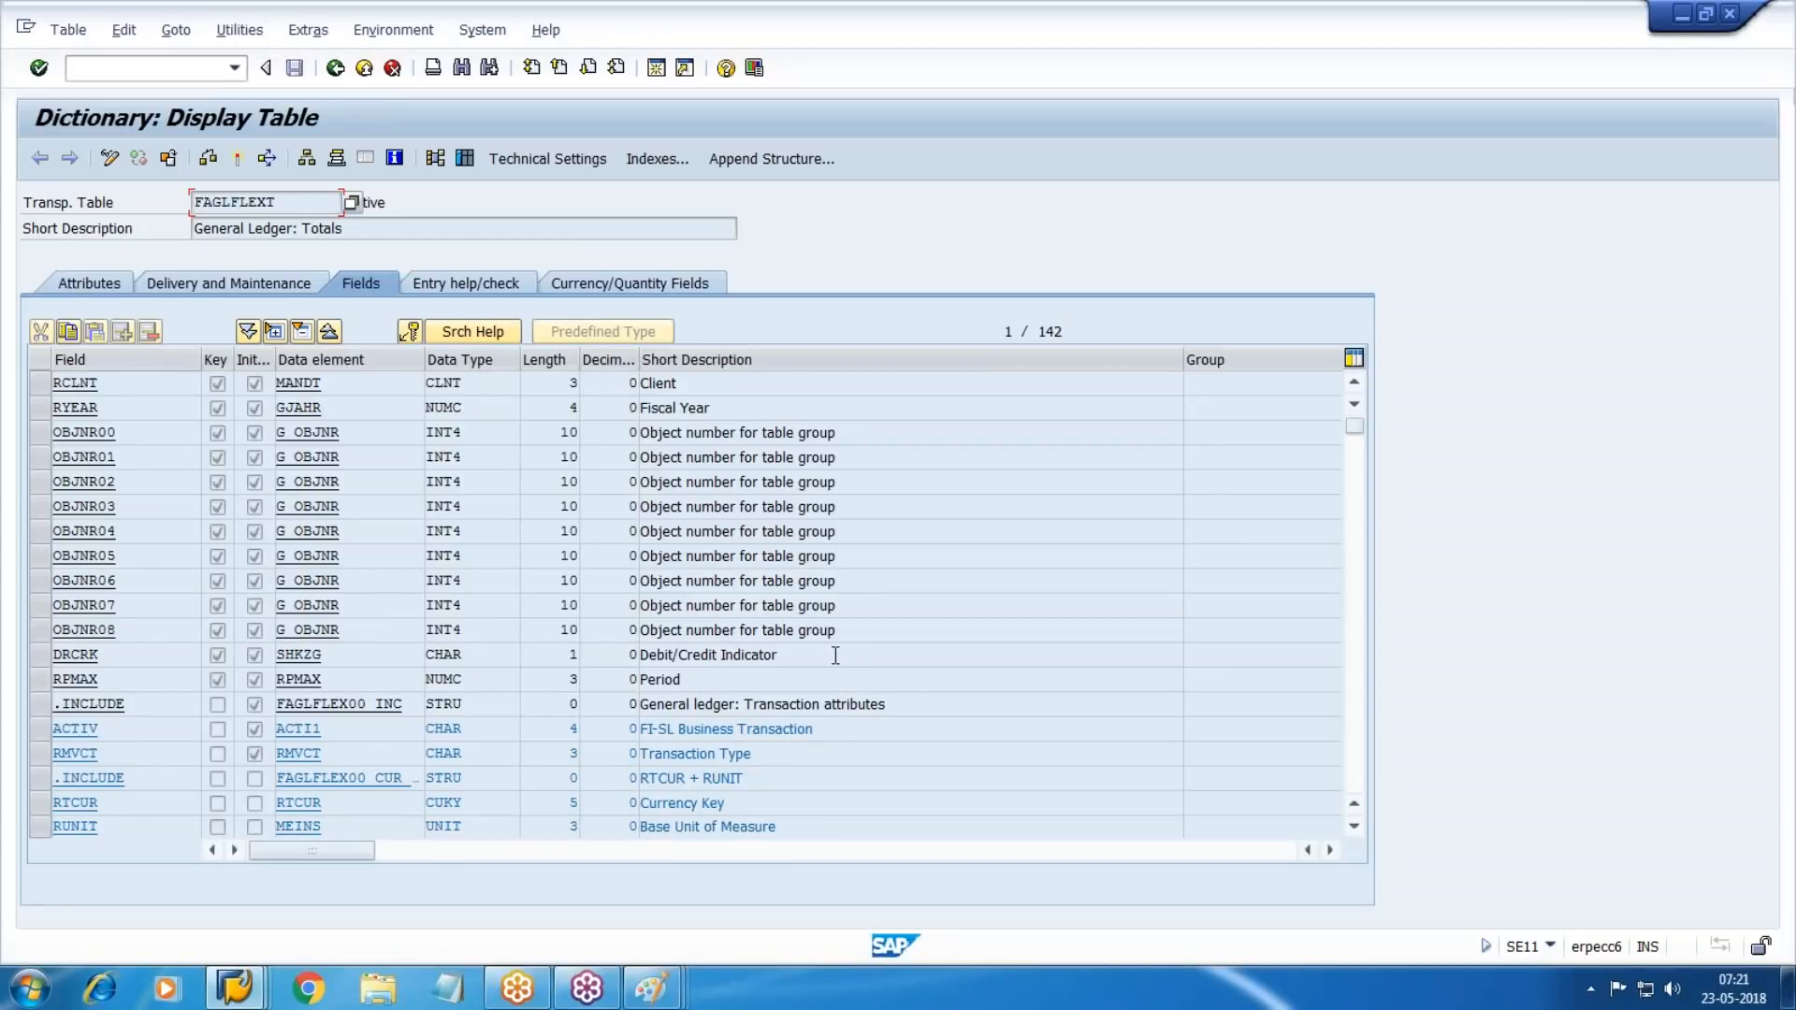
Examine the FAGLFLEXT fields for account number, cost element, cost center, profit center and segment.
scroll(829, 654, down, 1)
scroll(829, 653, down, 4)
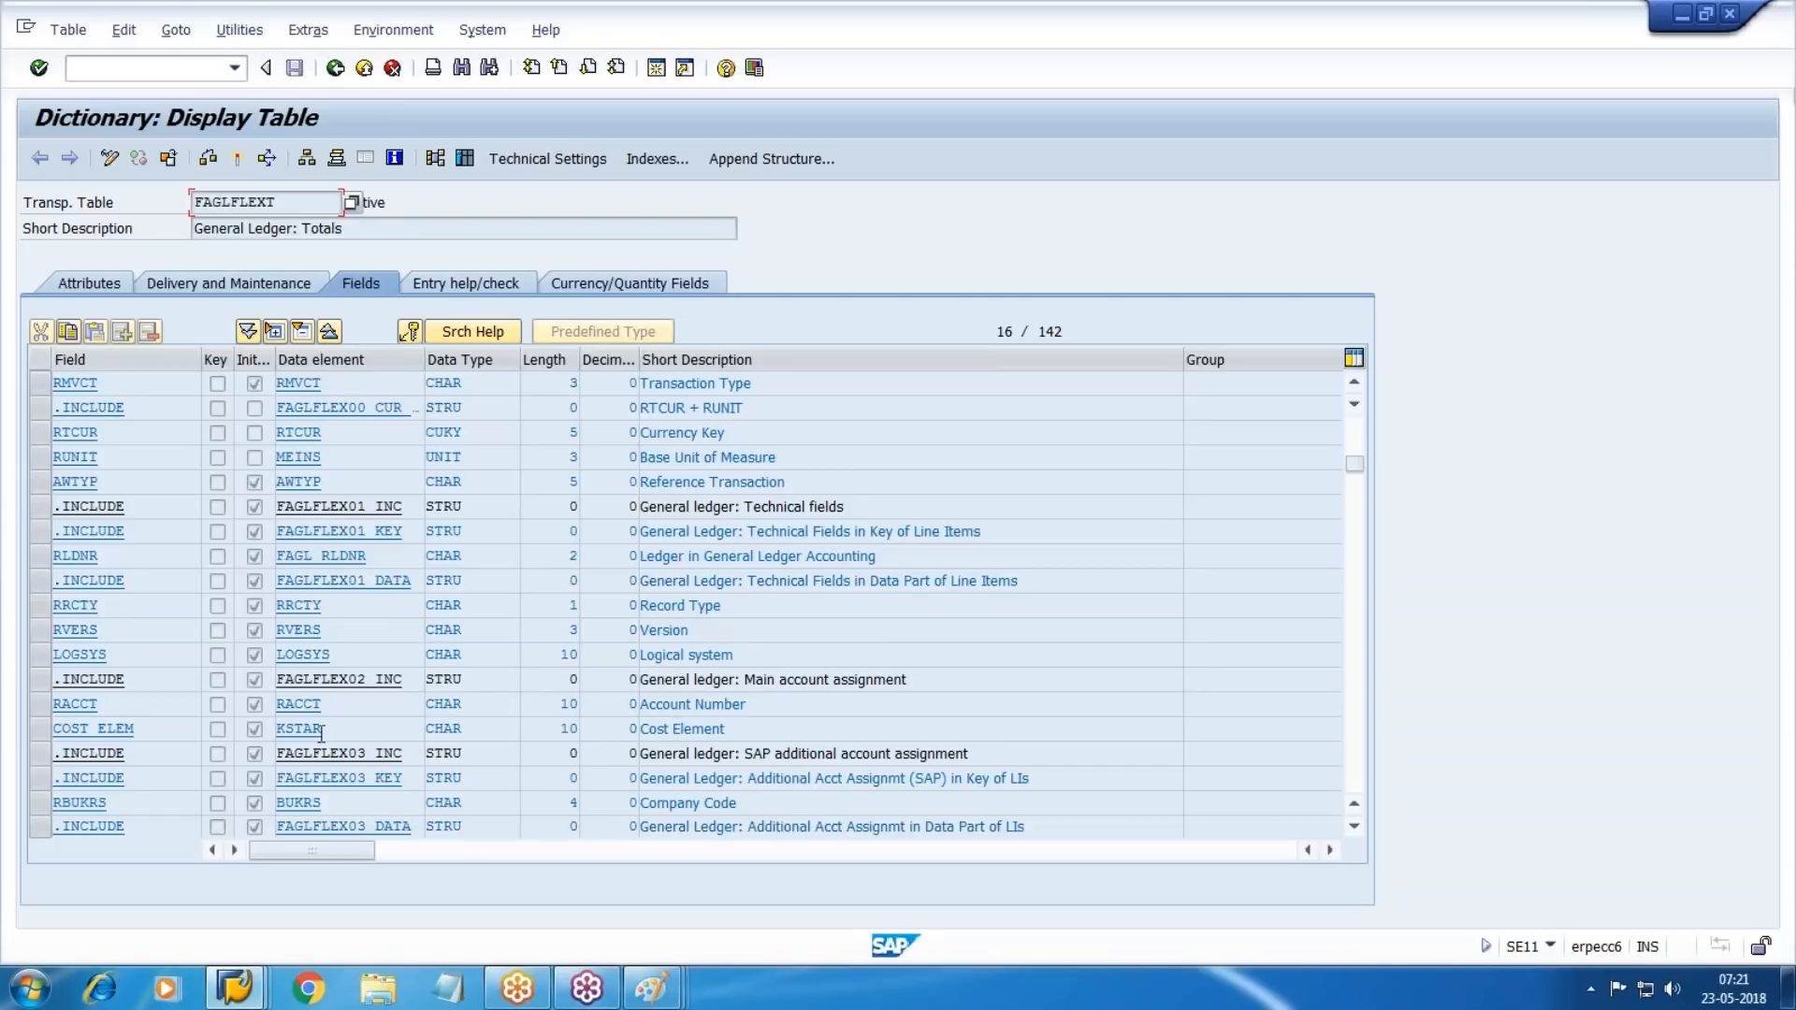
click(640, 730)
scroll(770, 776, down, 1)
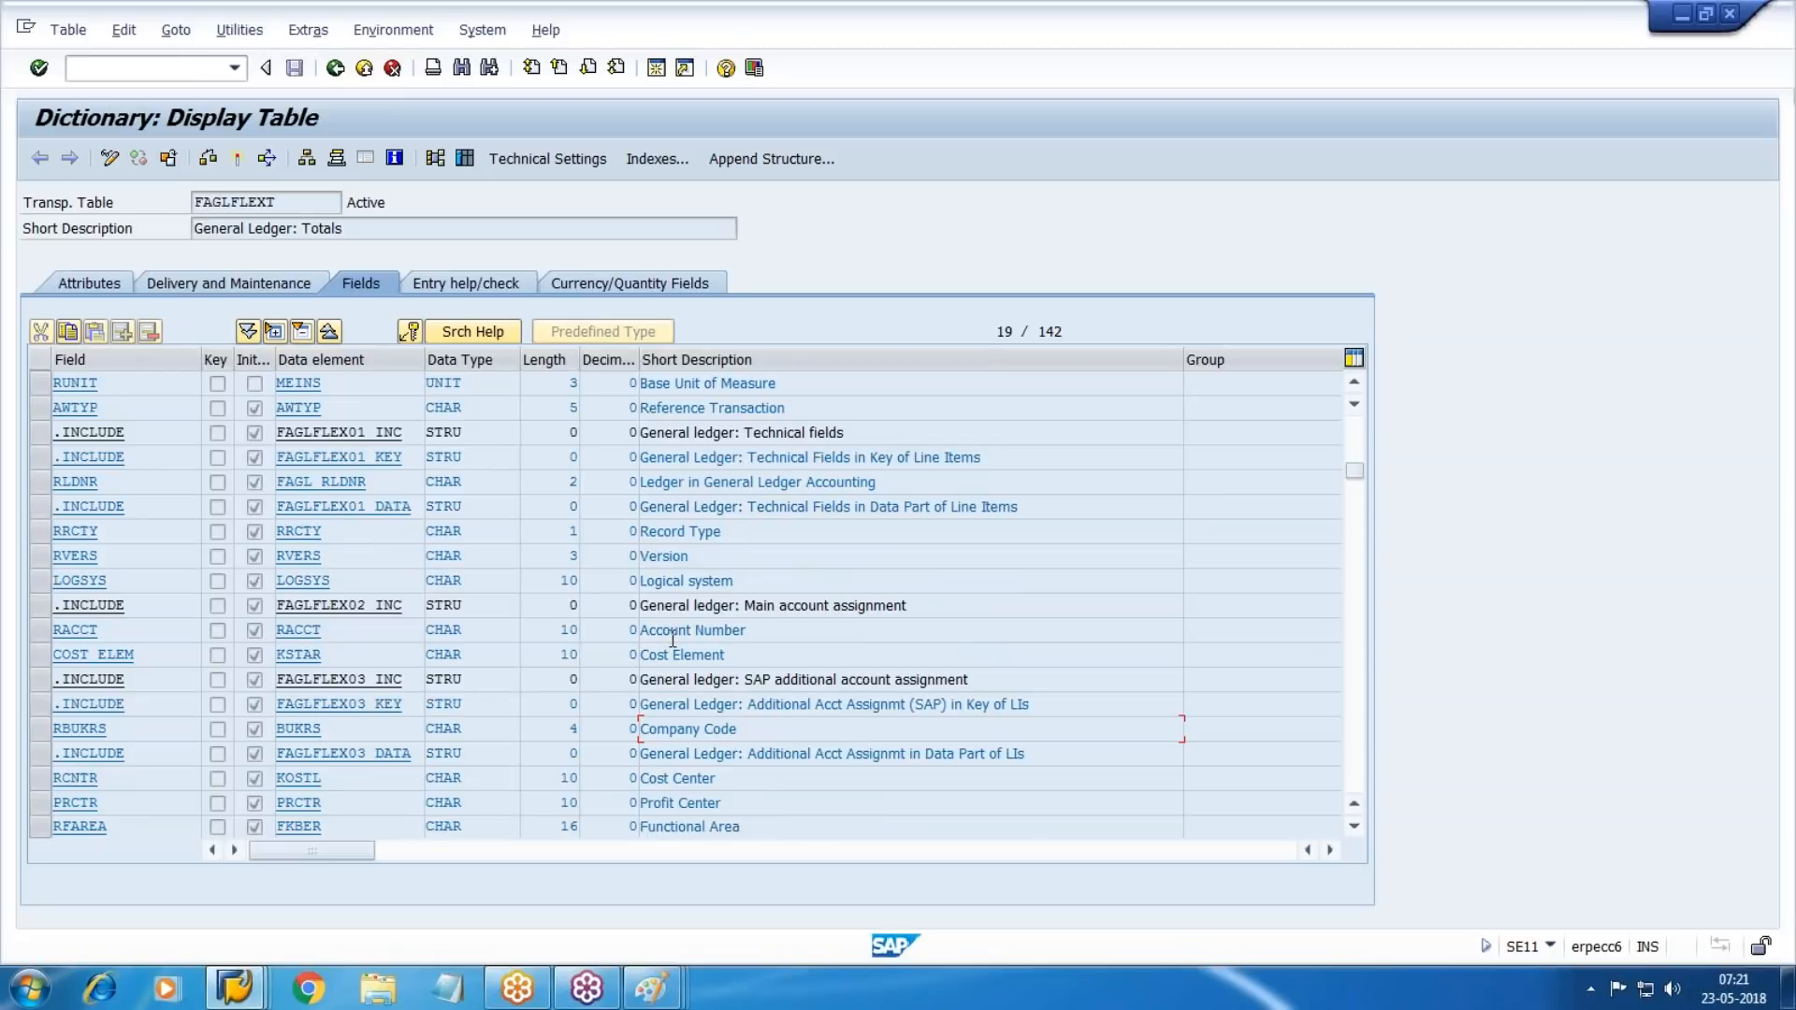
drag(745, 633, 604, 639)
drag(730, 657, 379, 655)
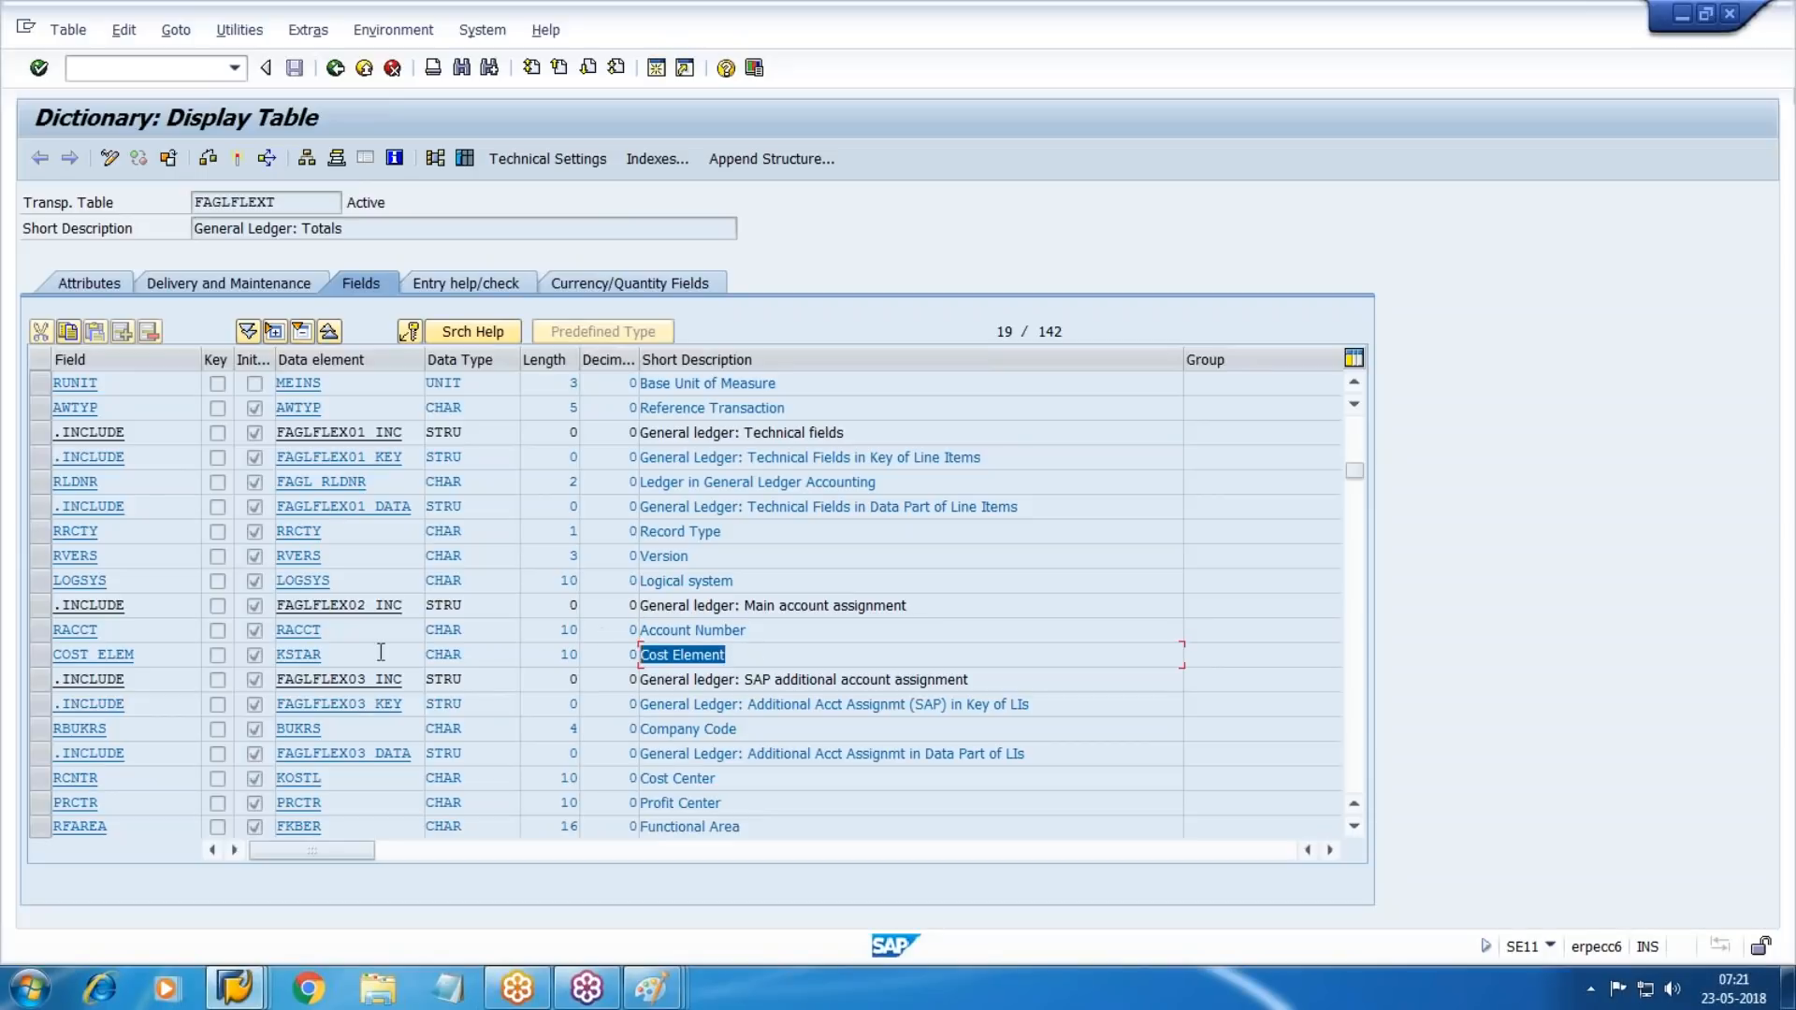
click(737, 784)
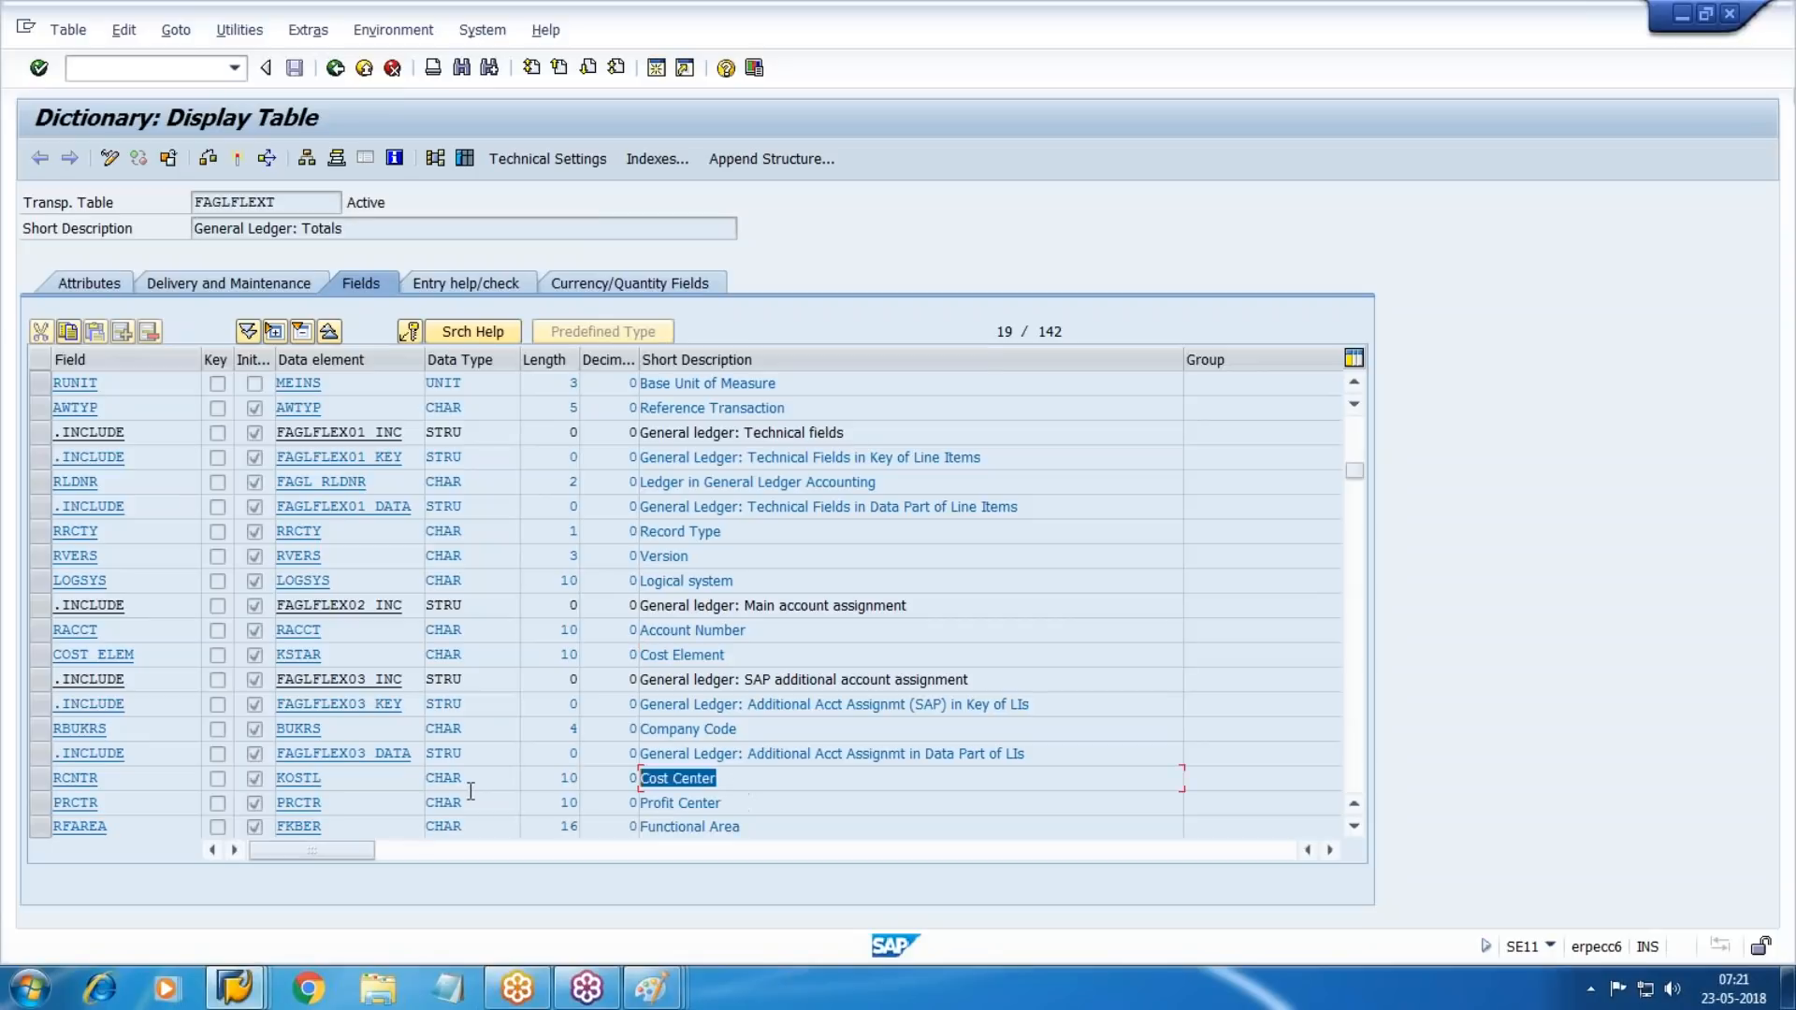
click(744, 803)
scroll(854, 751, down, 2)
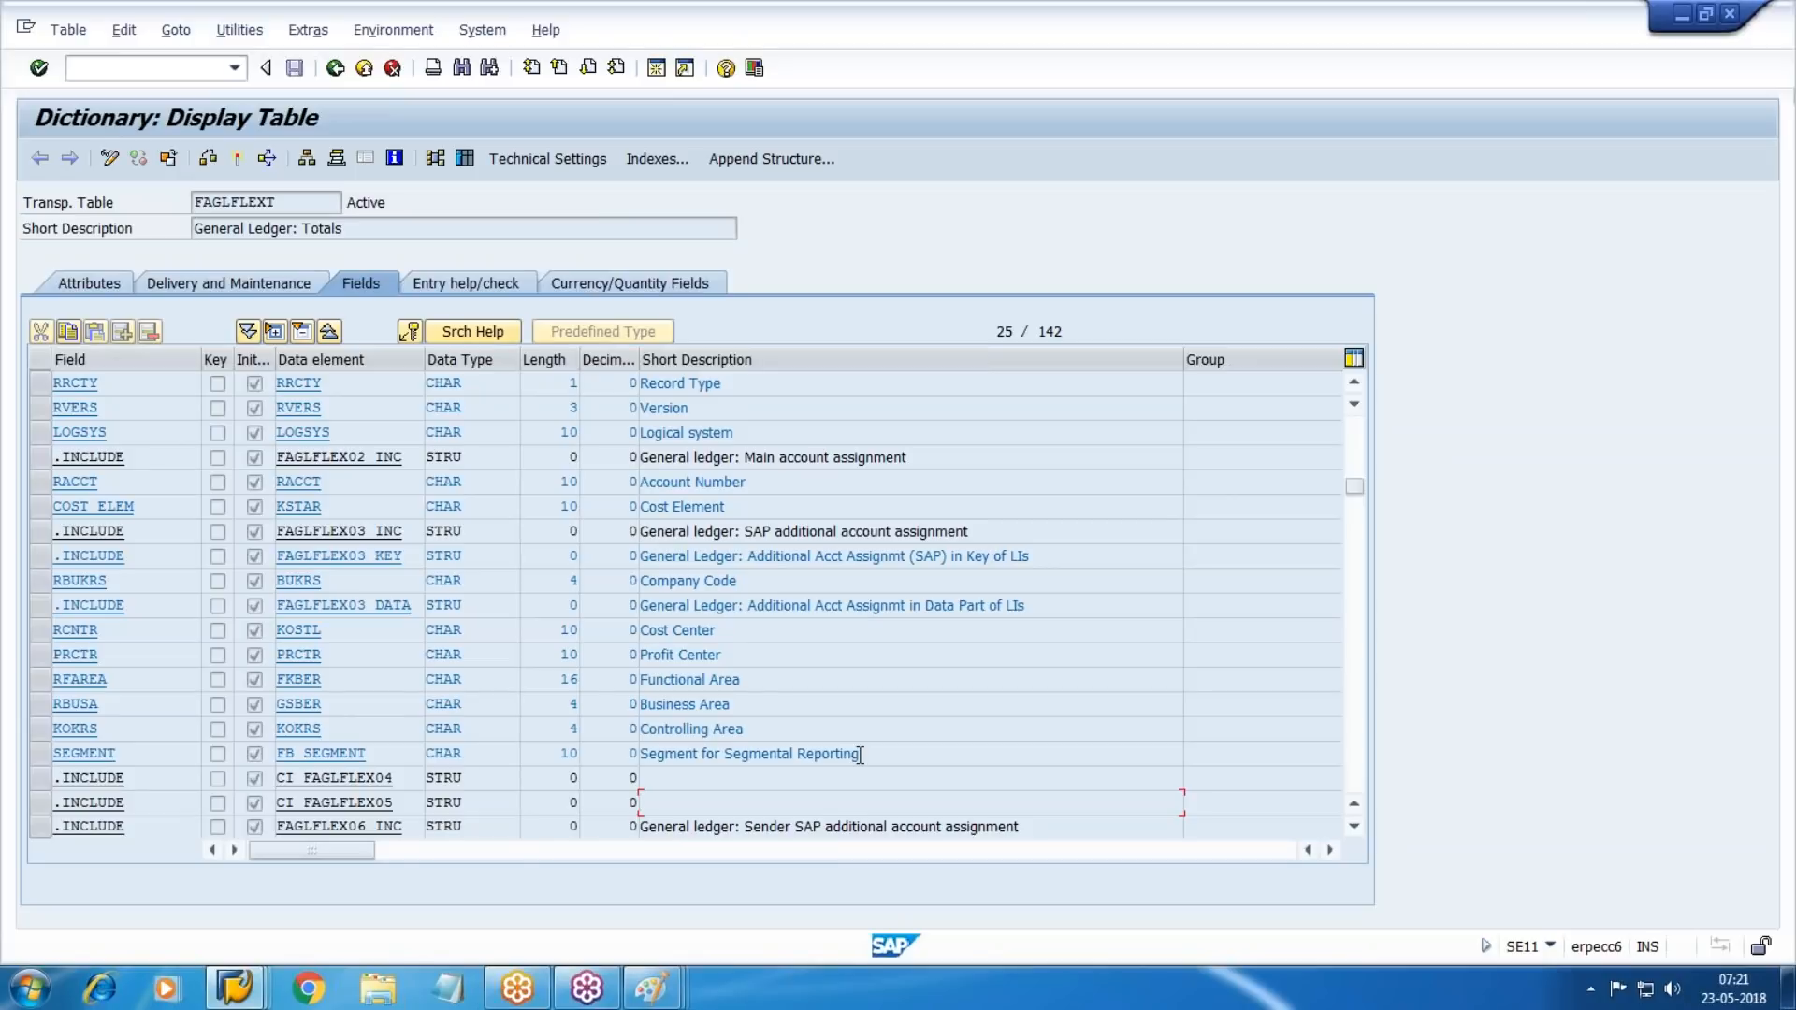
Switch to the Document List session and open the SAP Customizing Implementation Guide through transaction SPRO.
click(229, 988)
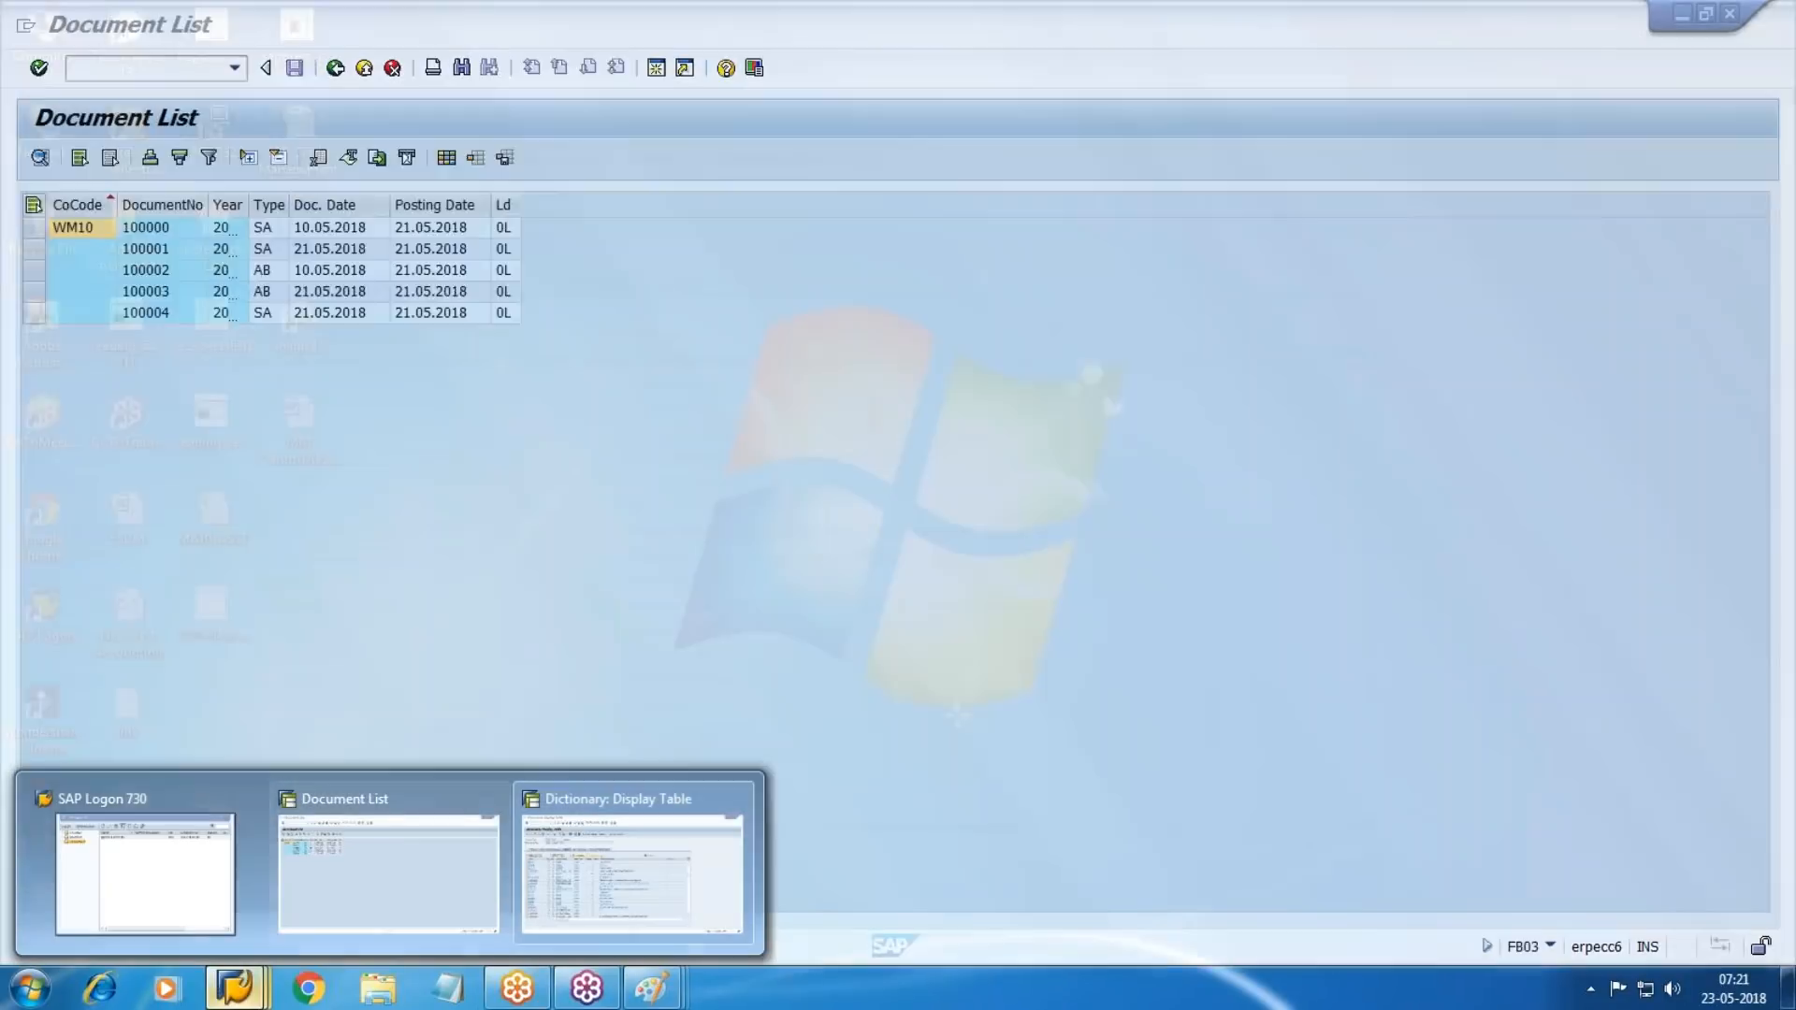
click(449, 874)
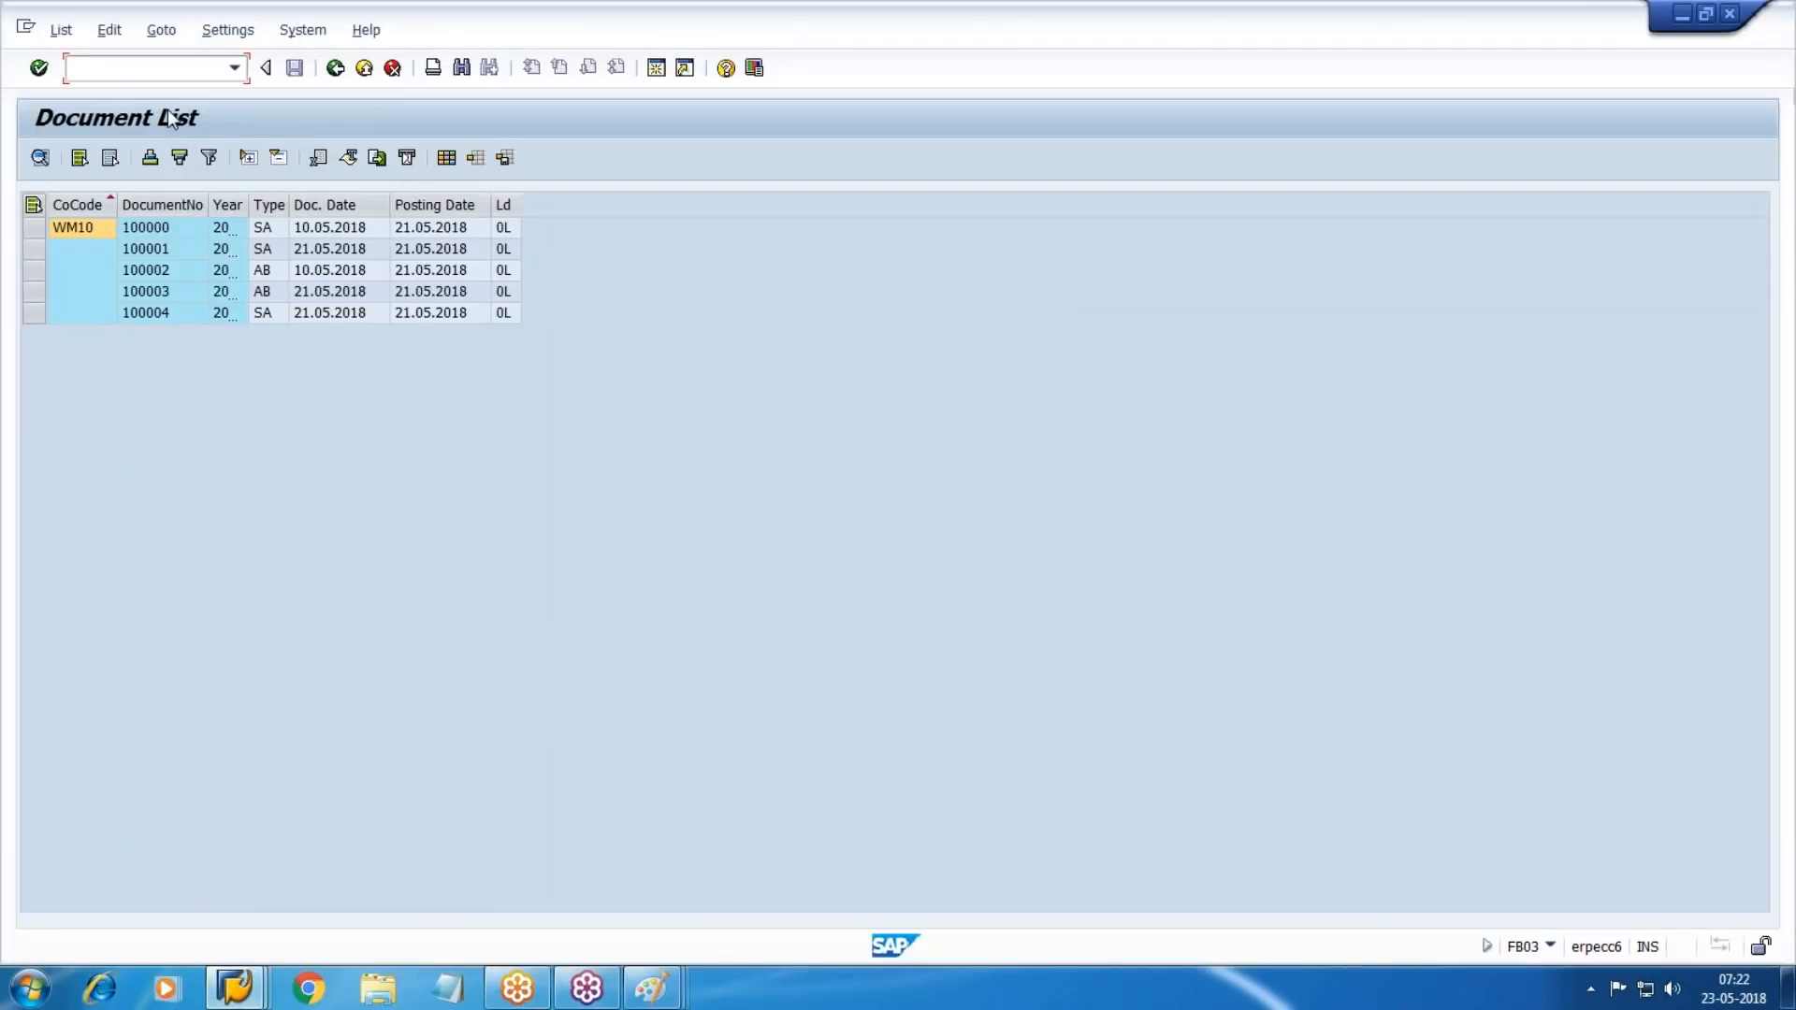
text(/nSPRO)
key(Return)
click(166, 157)
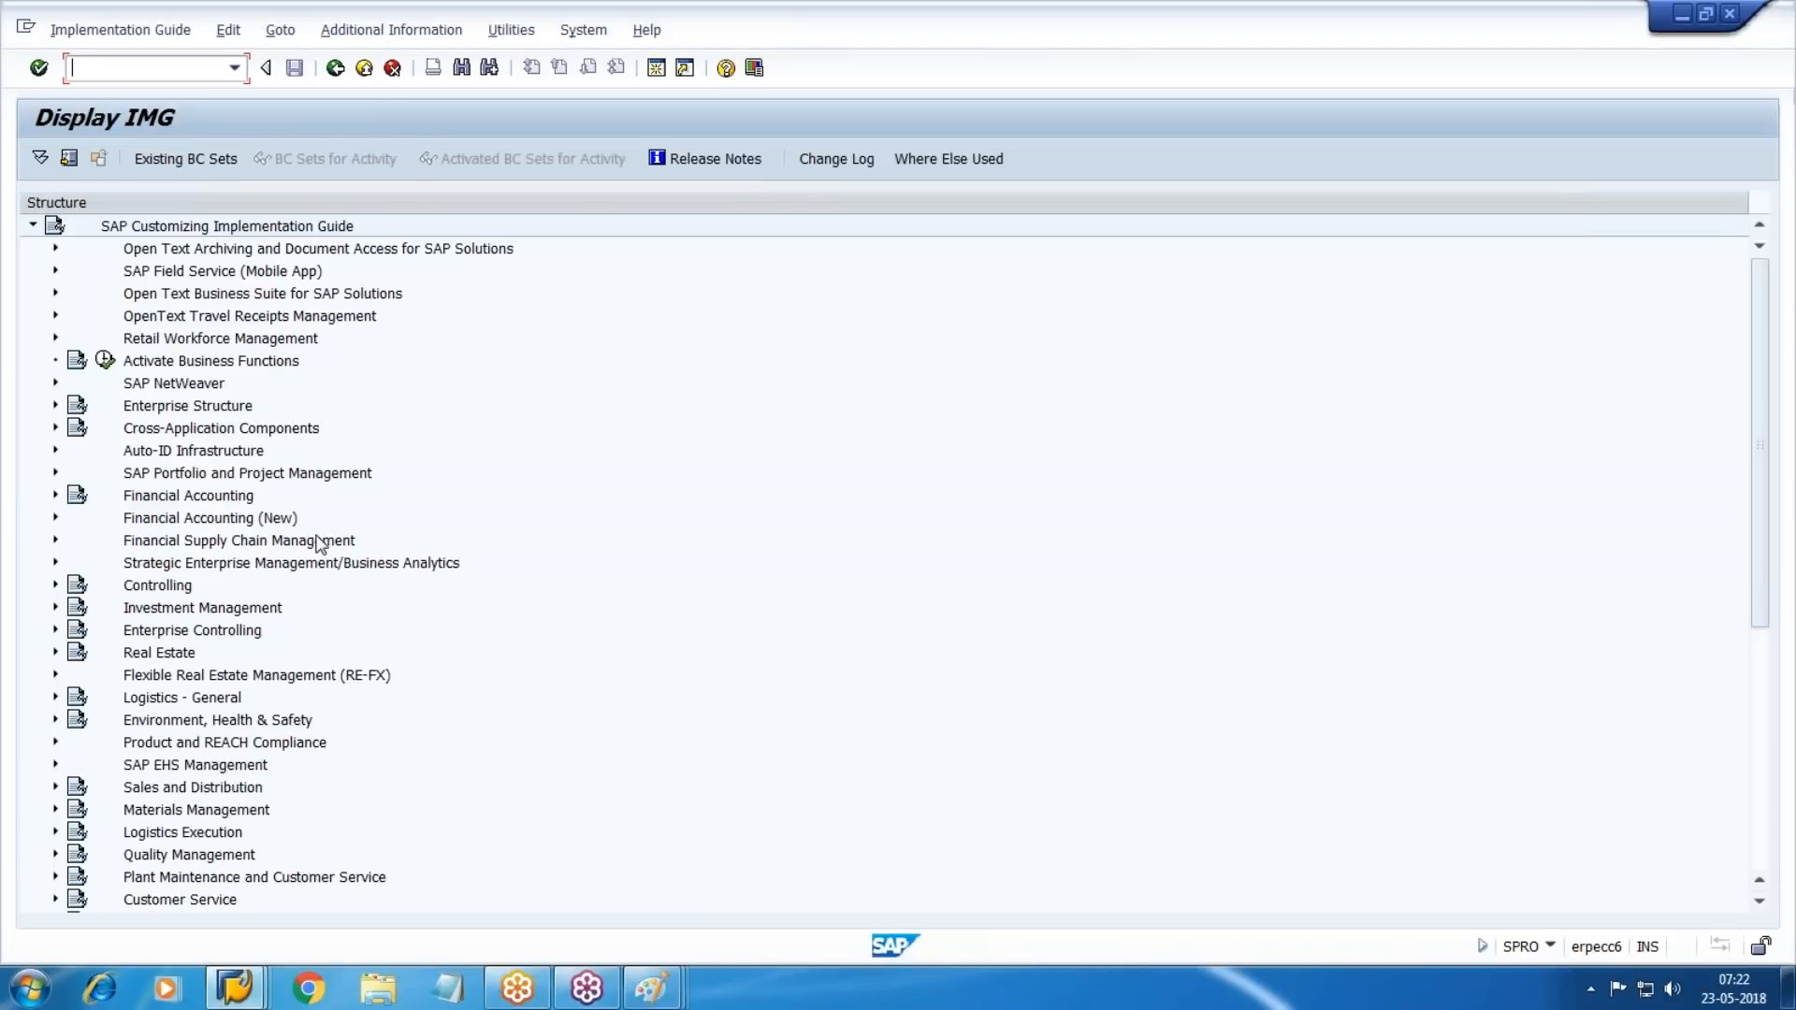
Expand Financial Accounting (New) down through Financial Accounting Global Settings (New) and Ledgers to the Ledger node.
click(201, 497)
click(196, 520)
click(197, 502)
click(198, 521)
click(198, 500)
click(199, 520)
click(56, 517)
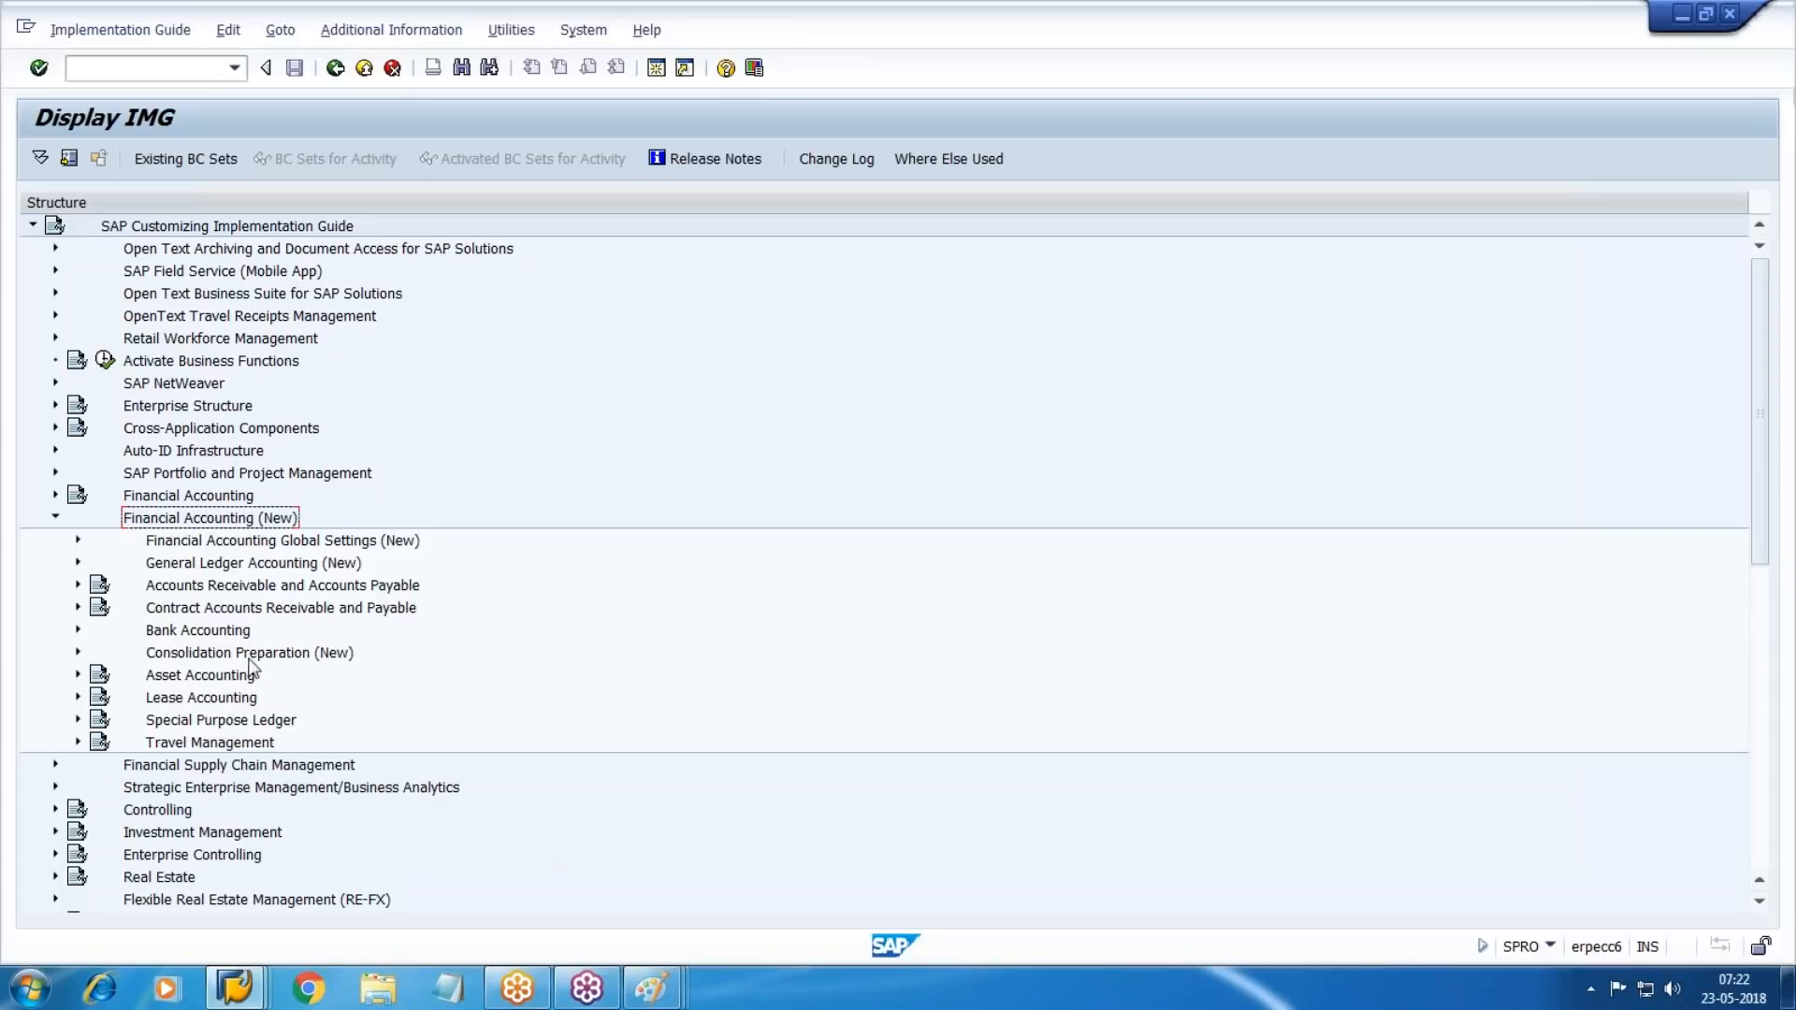
click(273, 543)
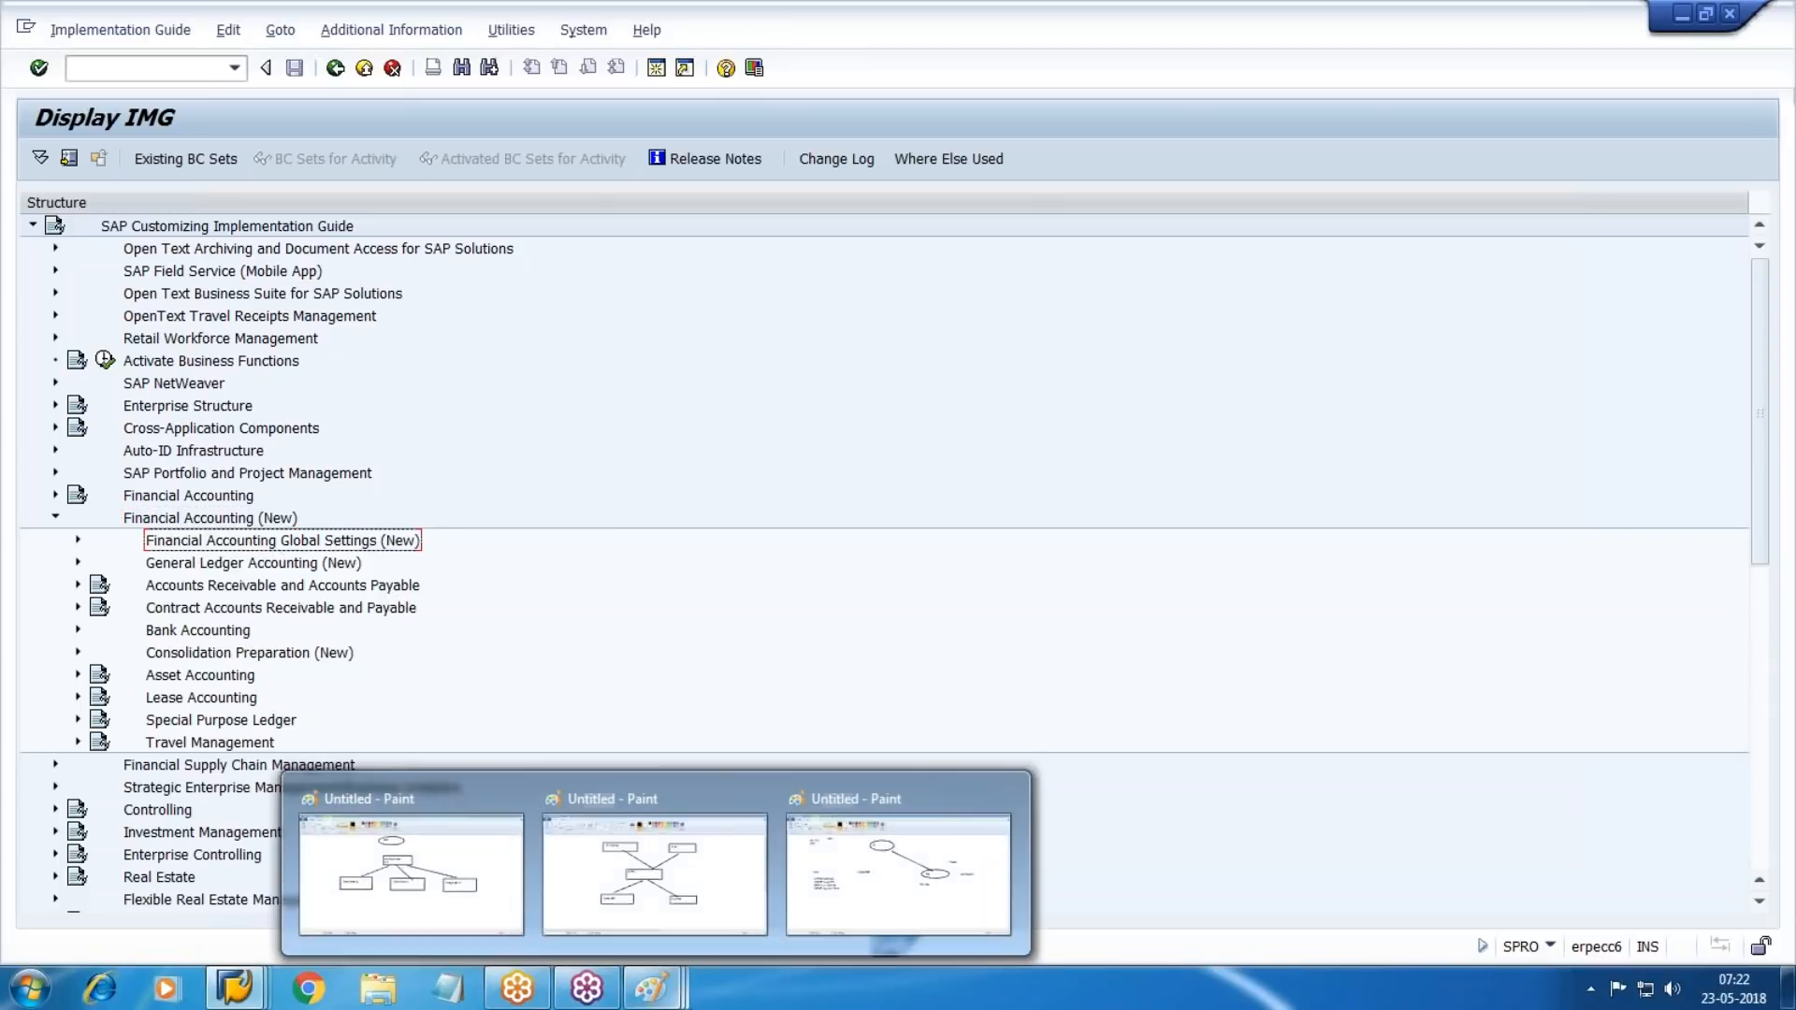
click(78, 540)
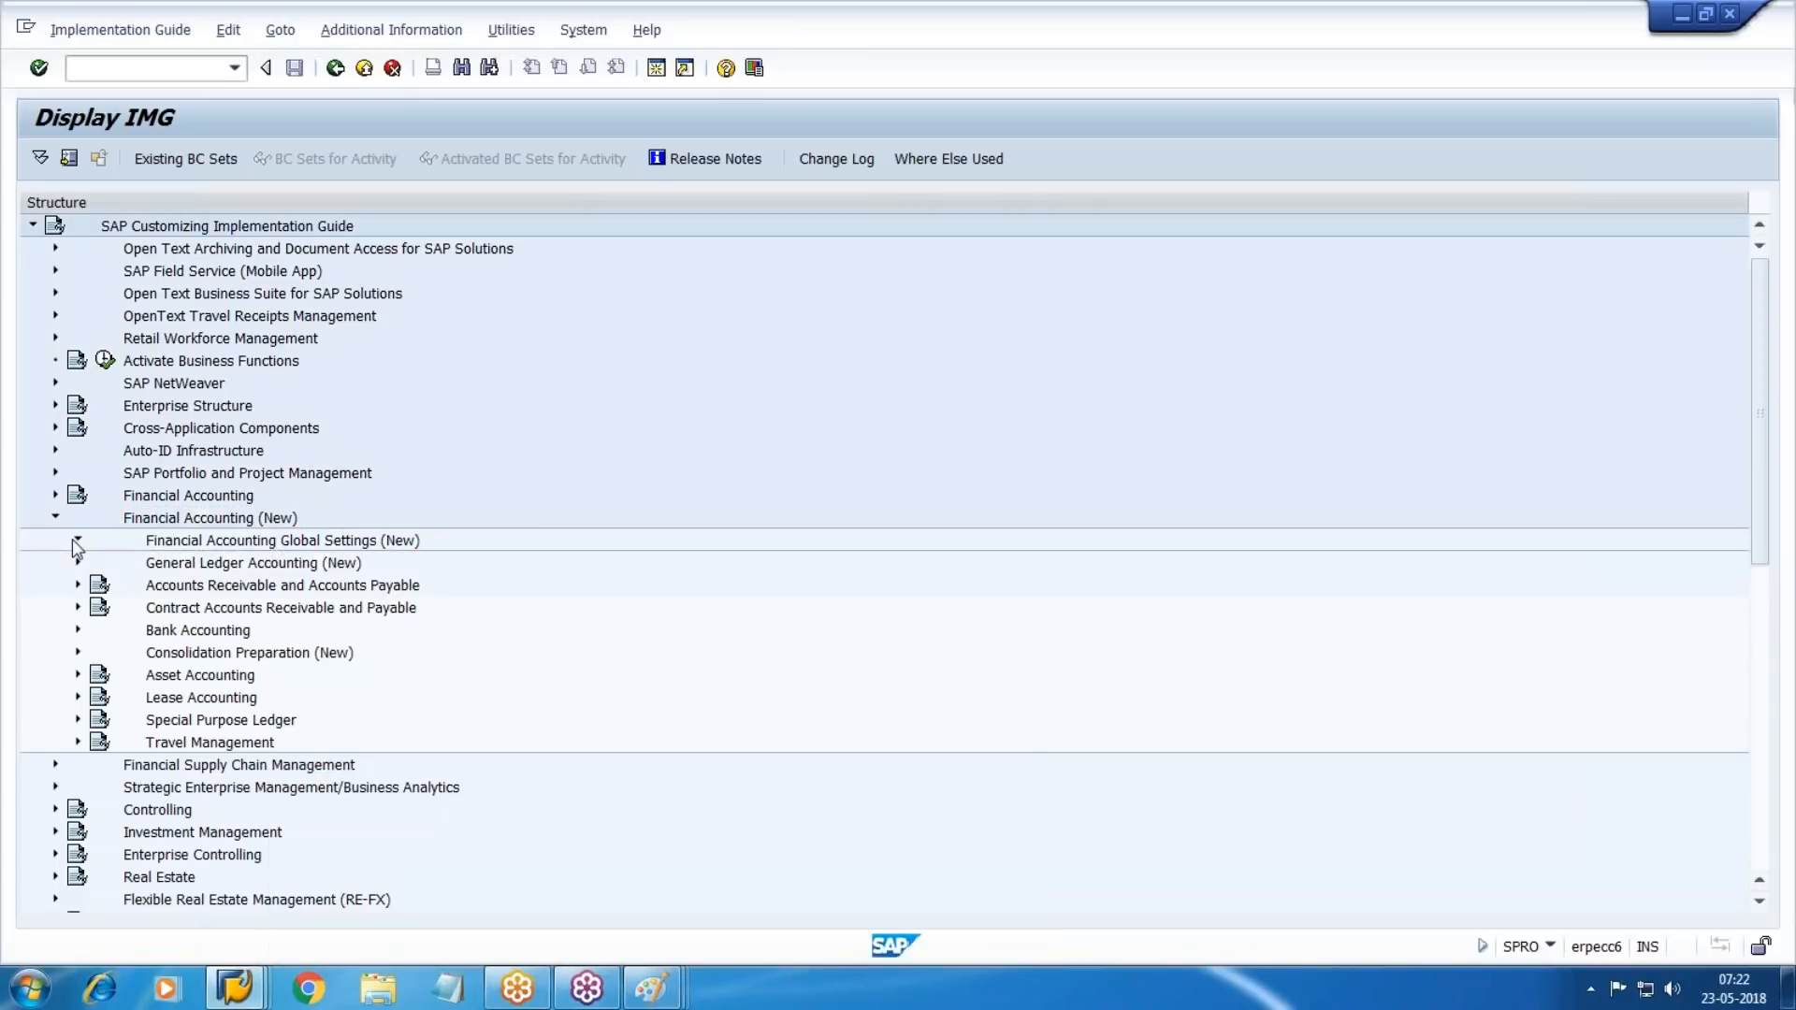
click(100, 562)
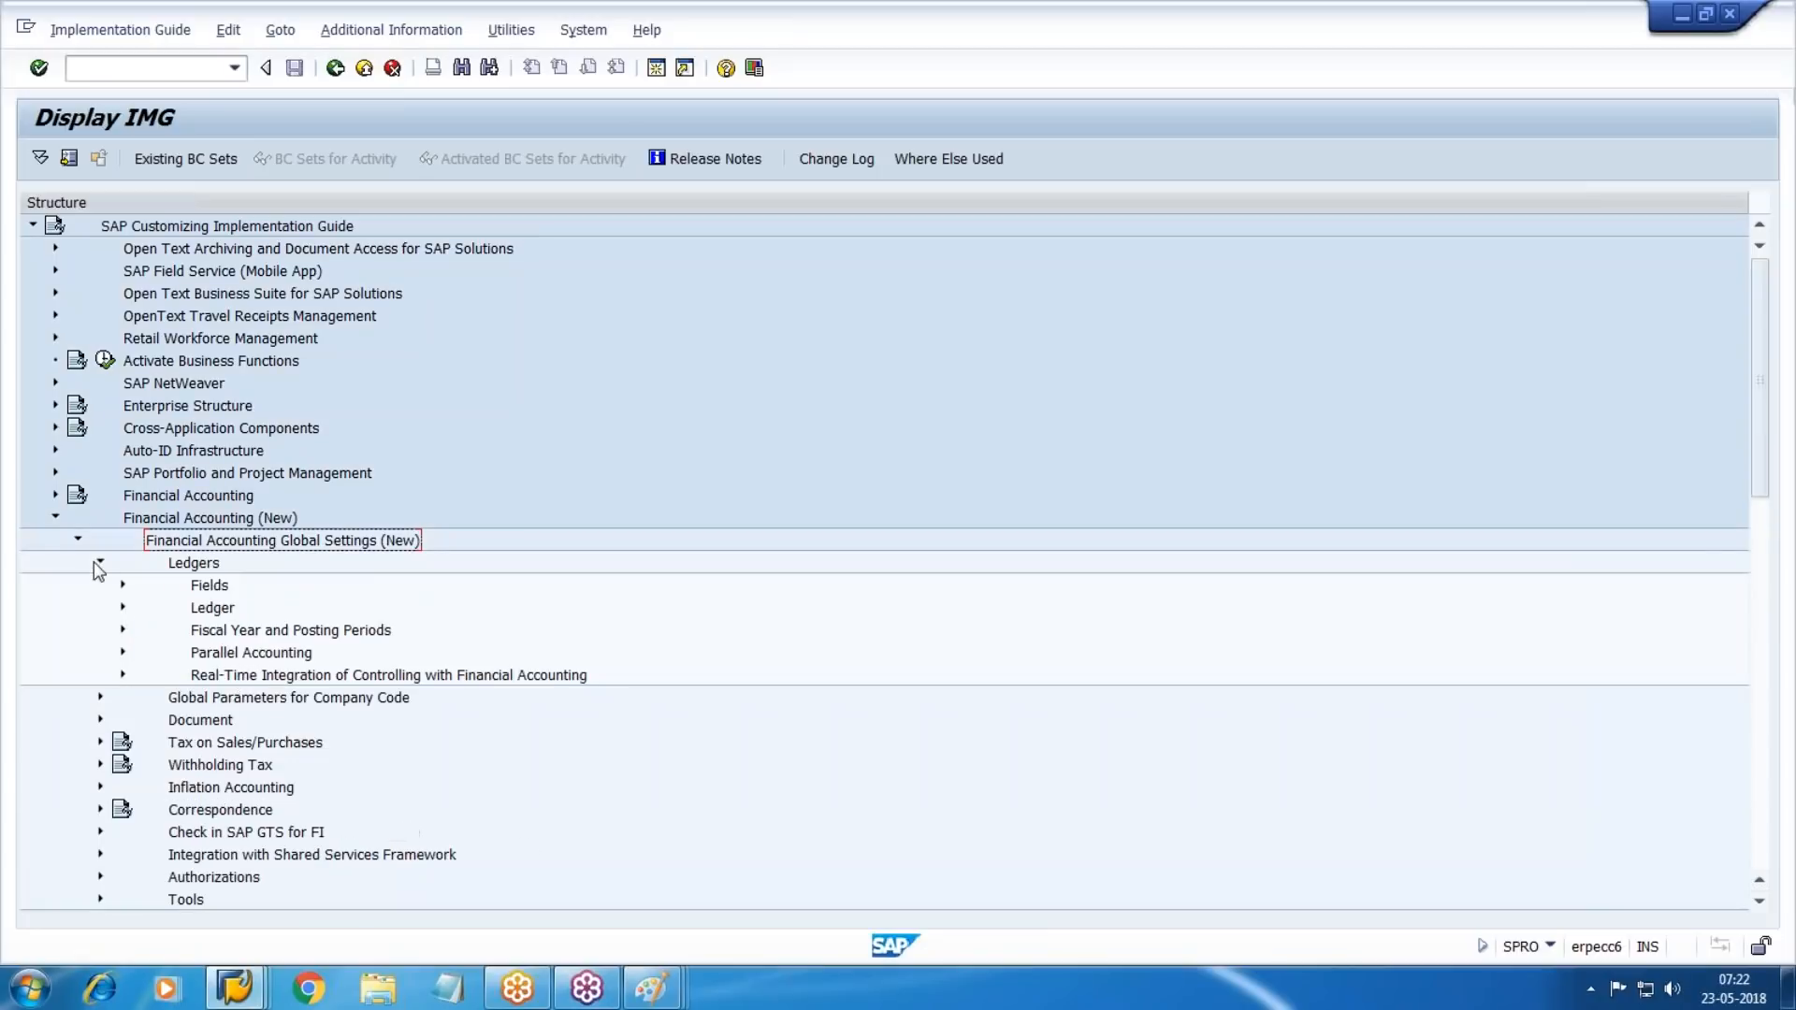
click(122, 607)
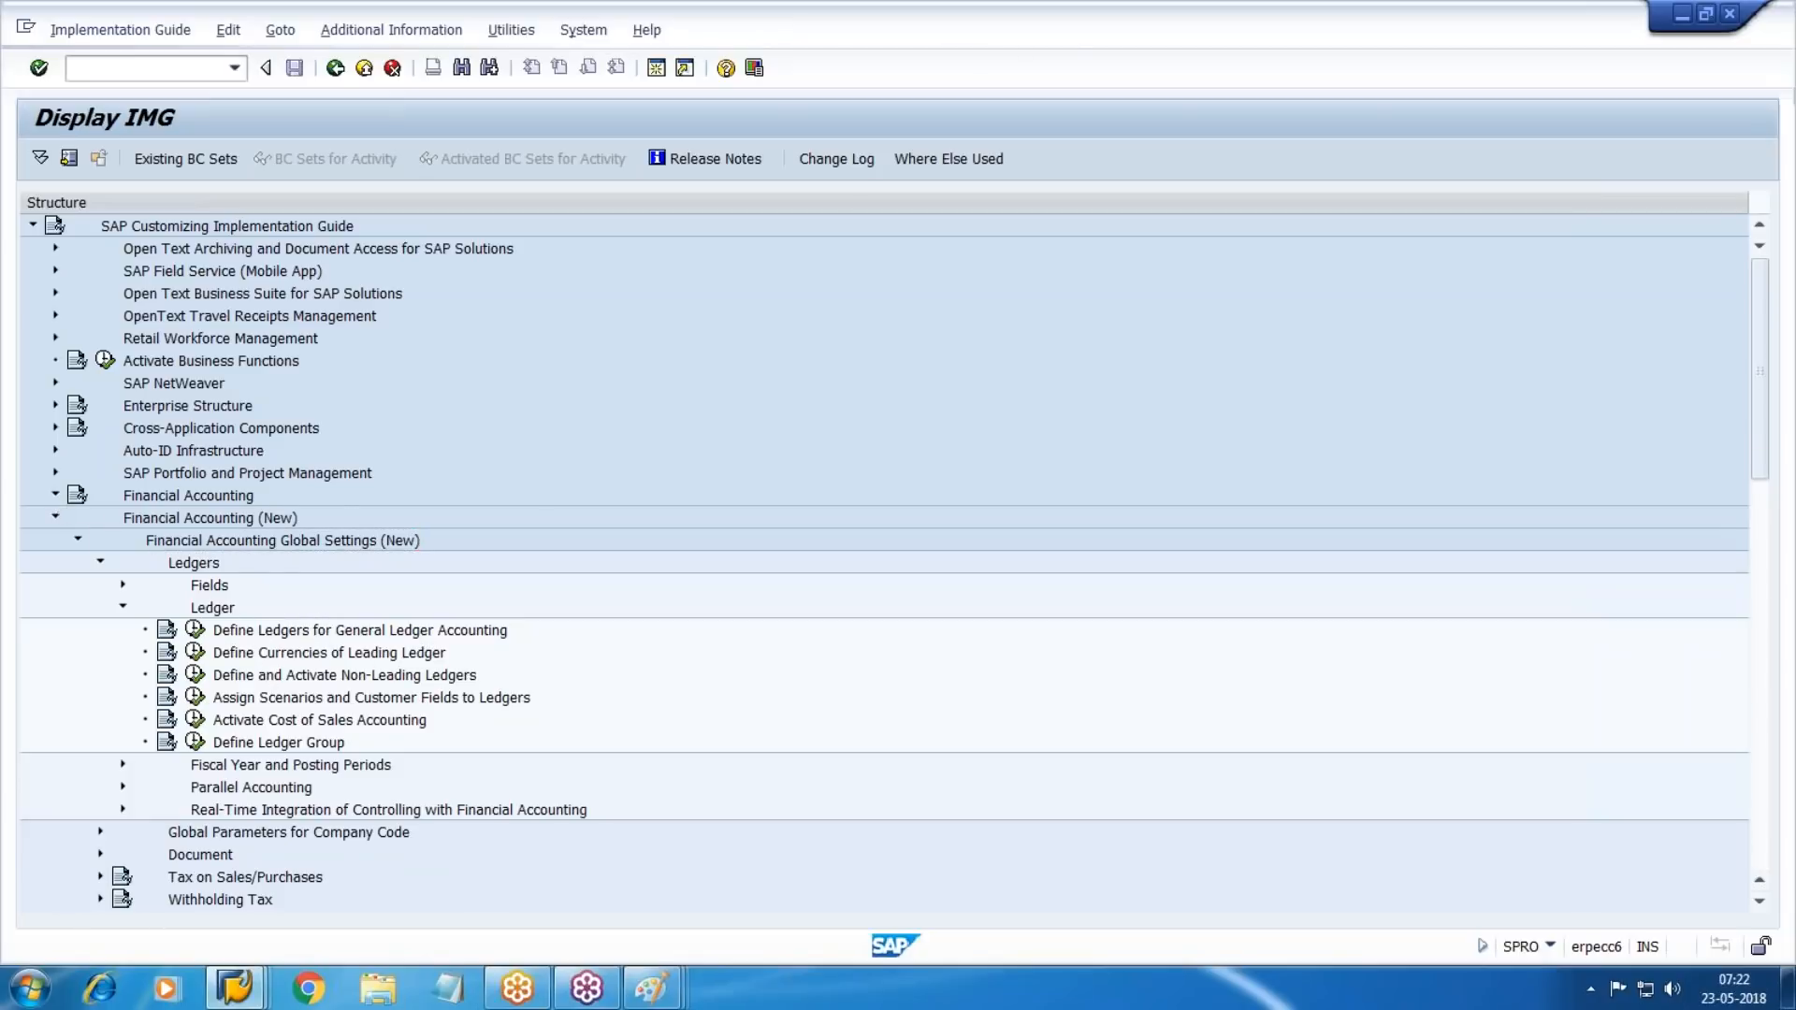
Look at the entries under the classic Financial Accounting Global Settings and collapse that branch again.
click(56, 496)
click(79, 519)
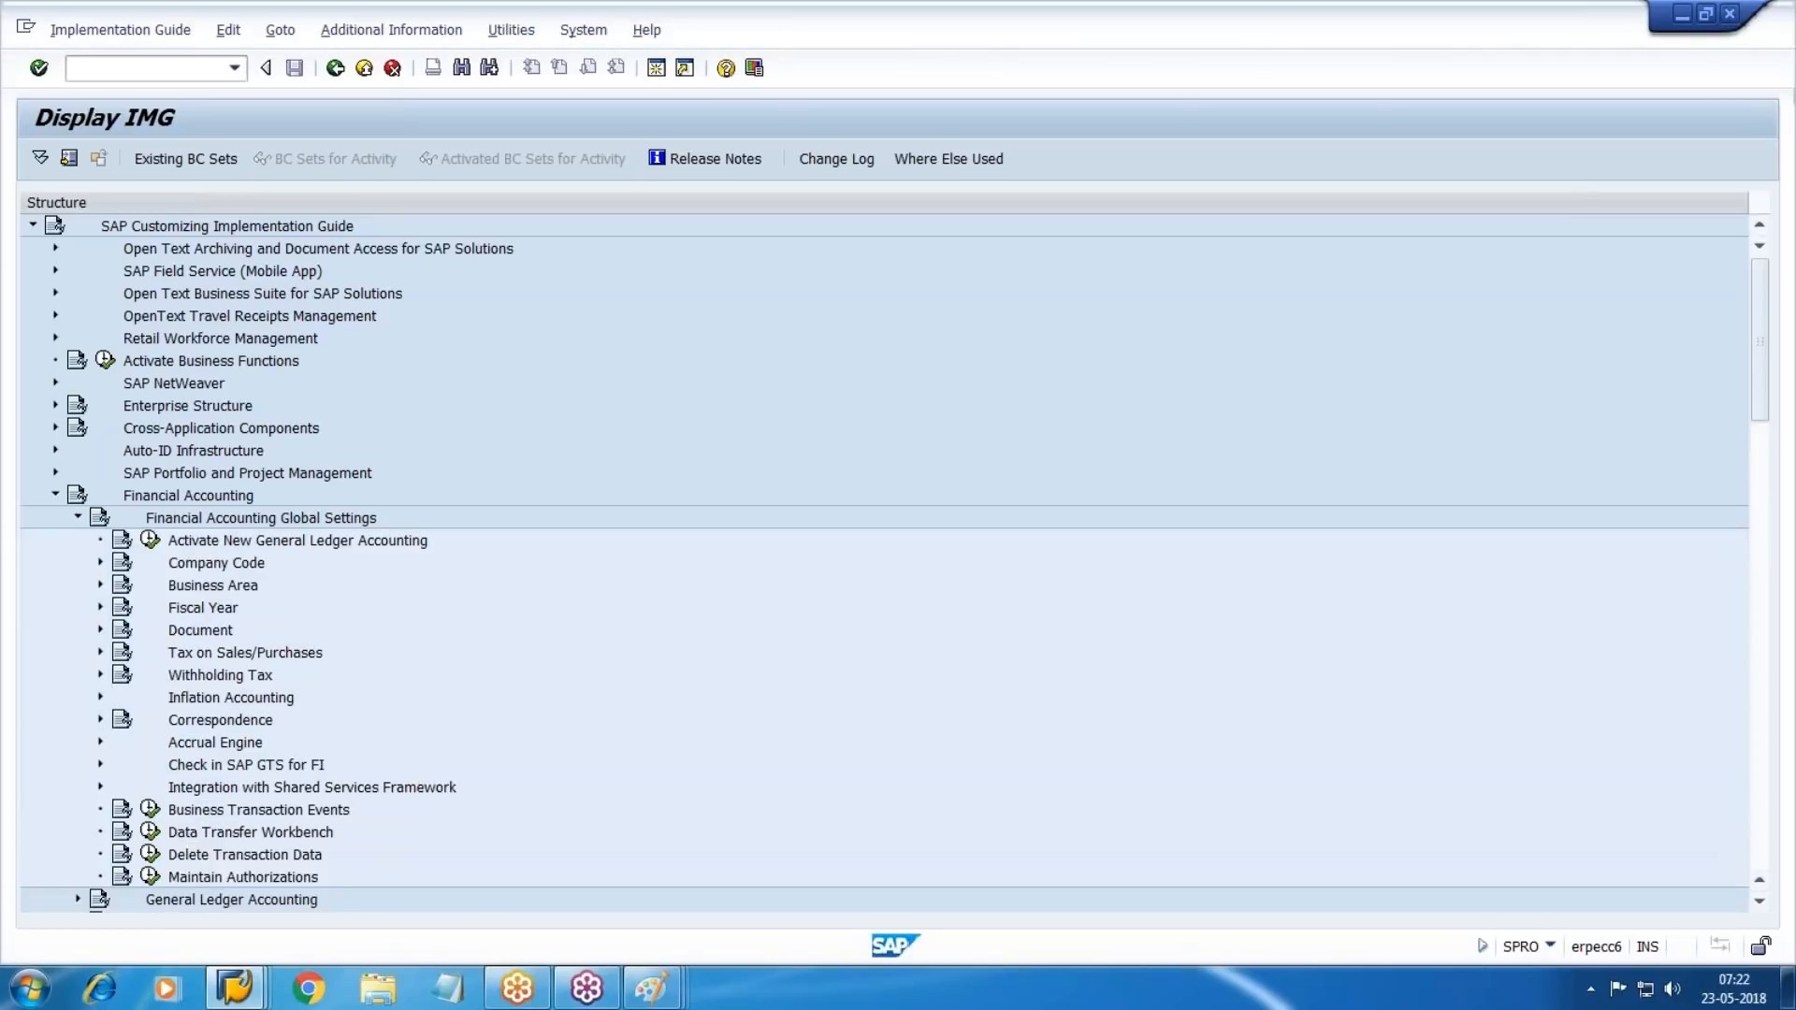
click(78, 518)
click(55, 495)
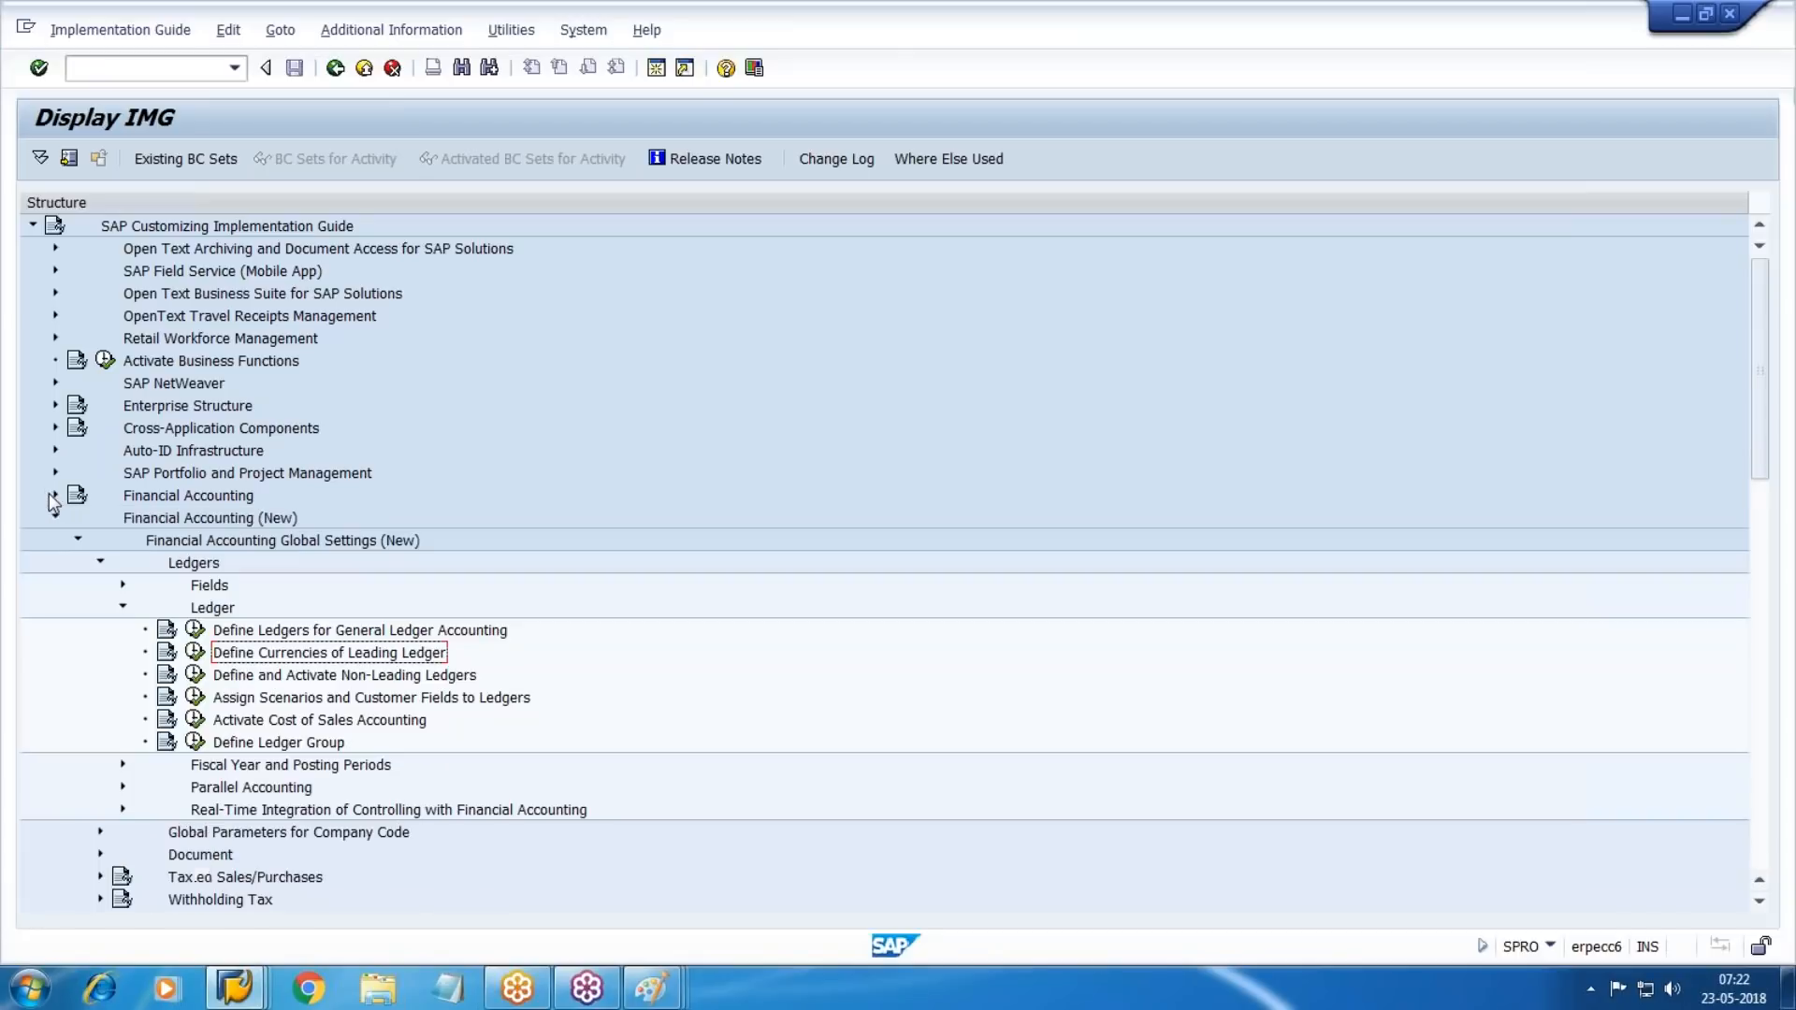
Open Define Ledgers for General Ledger Accounting and select the row of leading ledger 0L.
scroll(169, 618, down, 2)
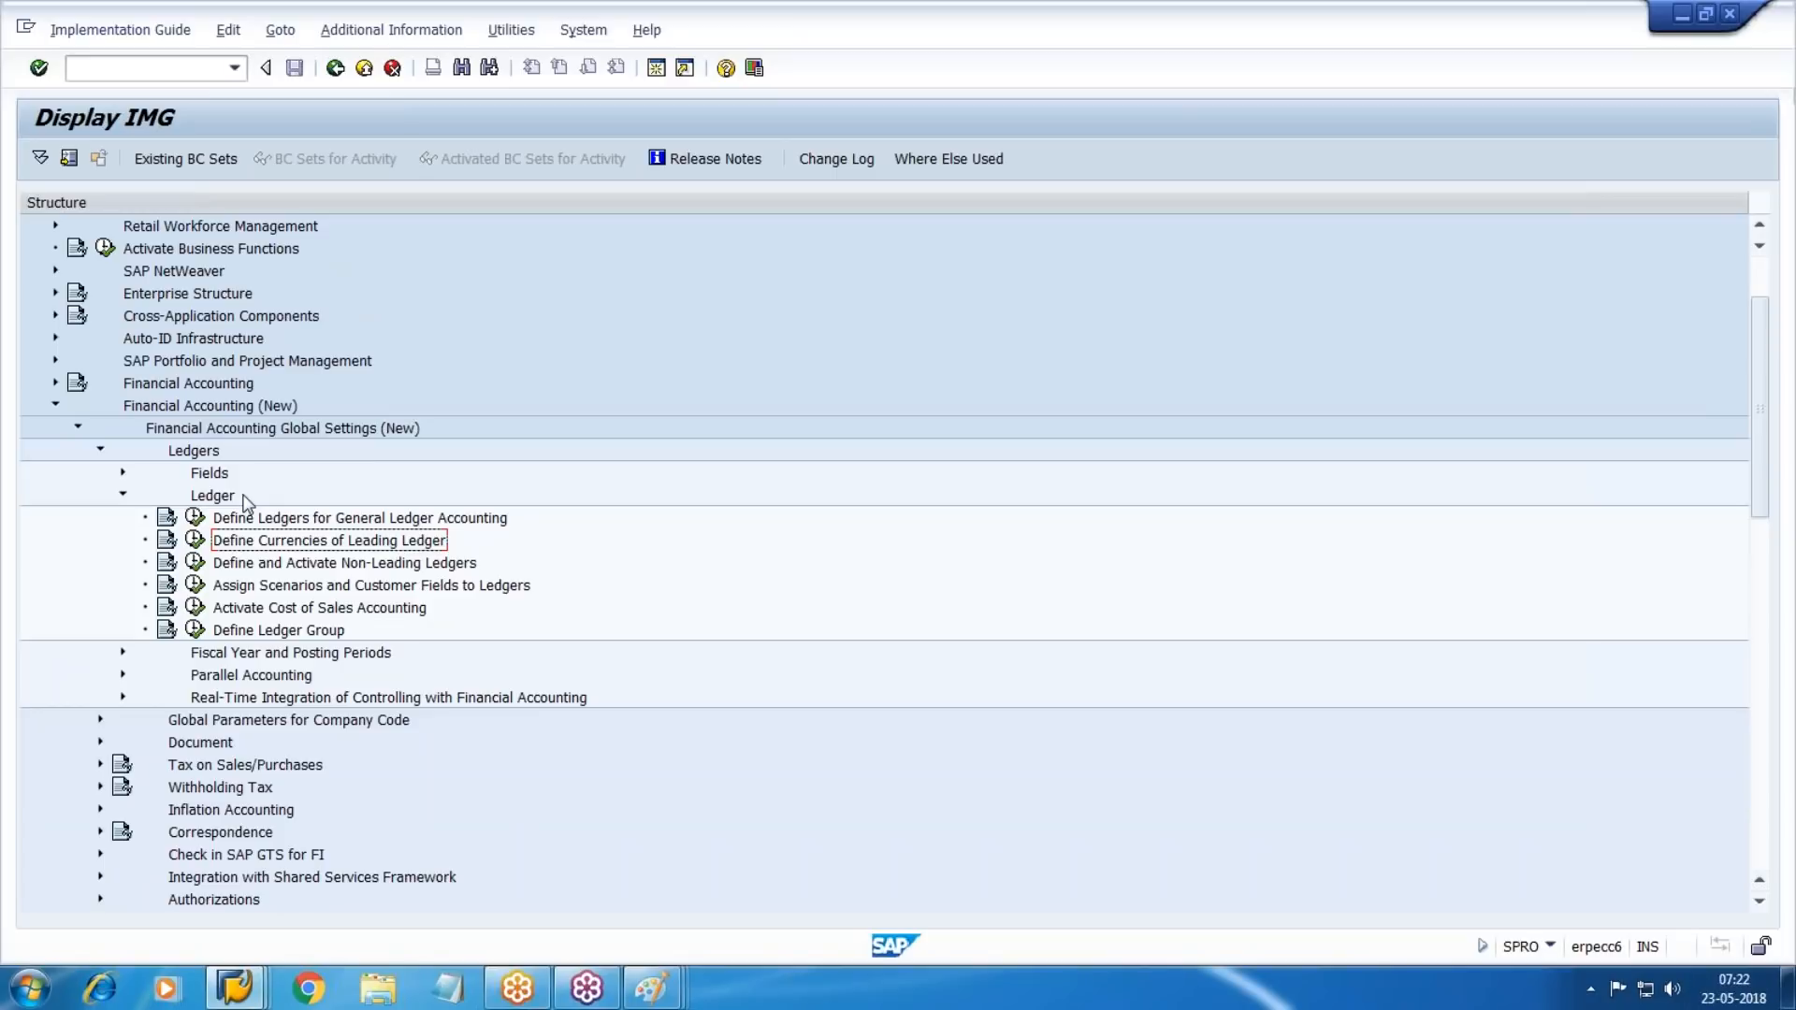
click(295, 521)
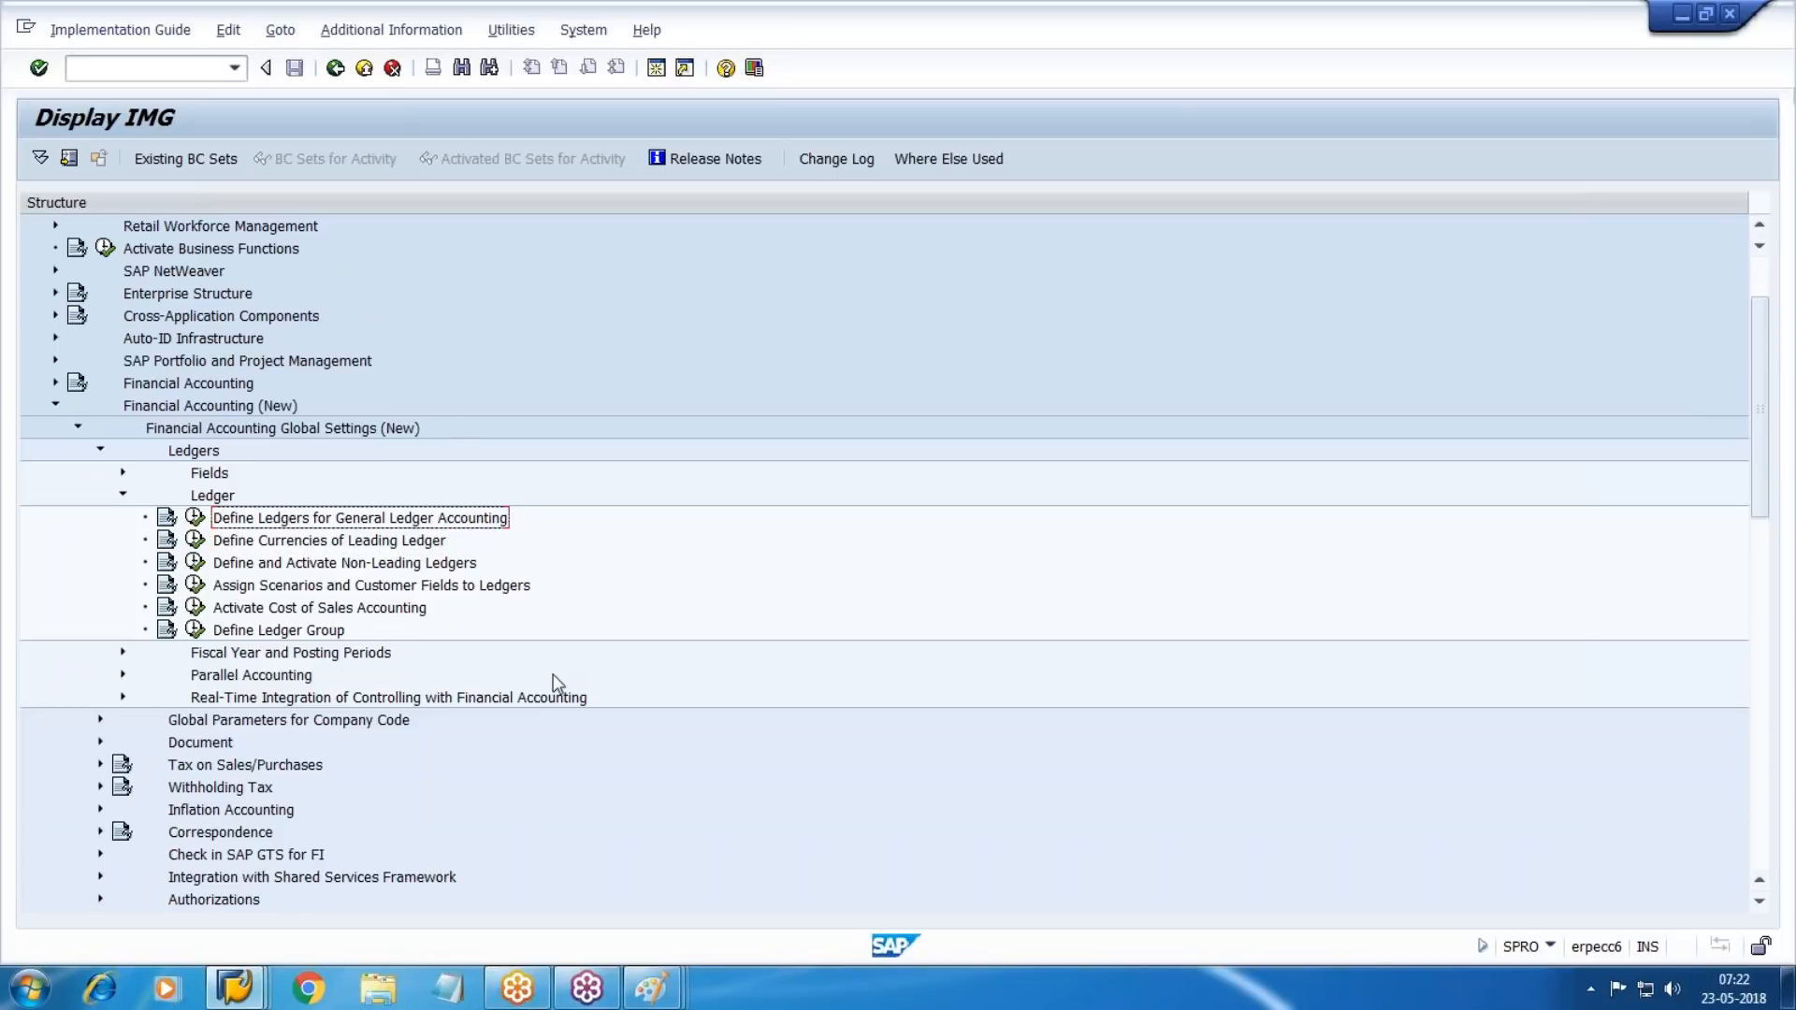
key(Left)
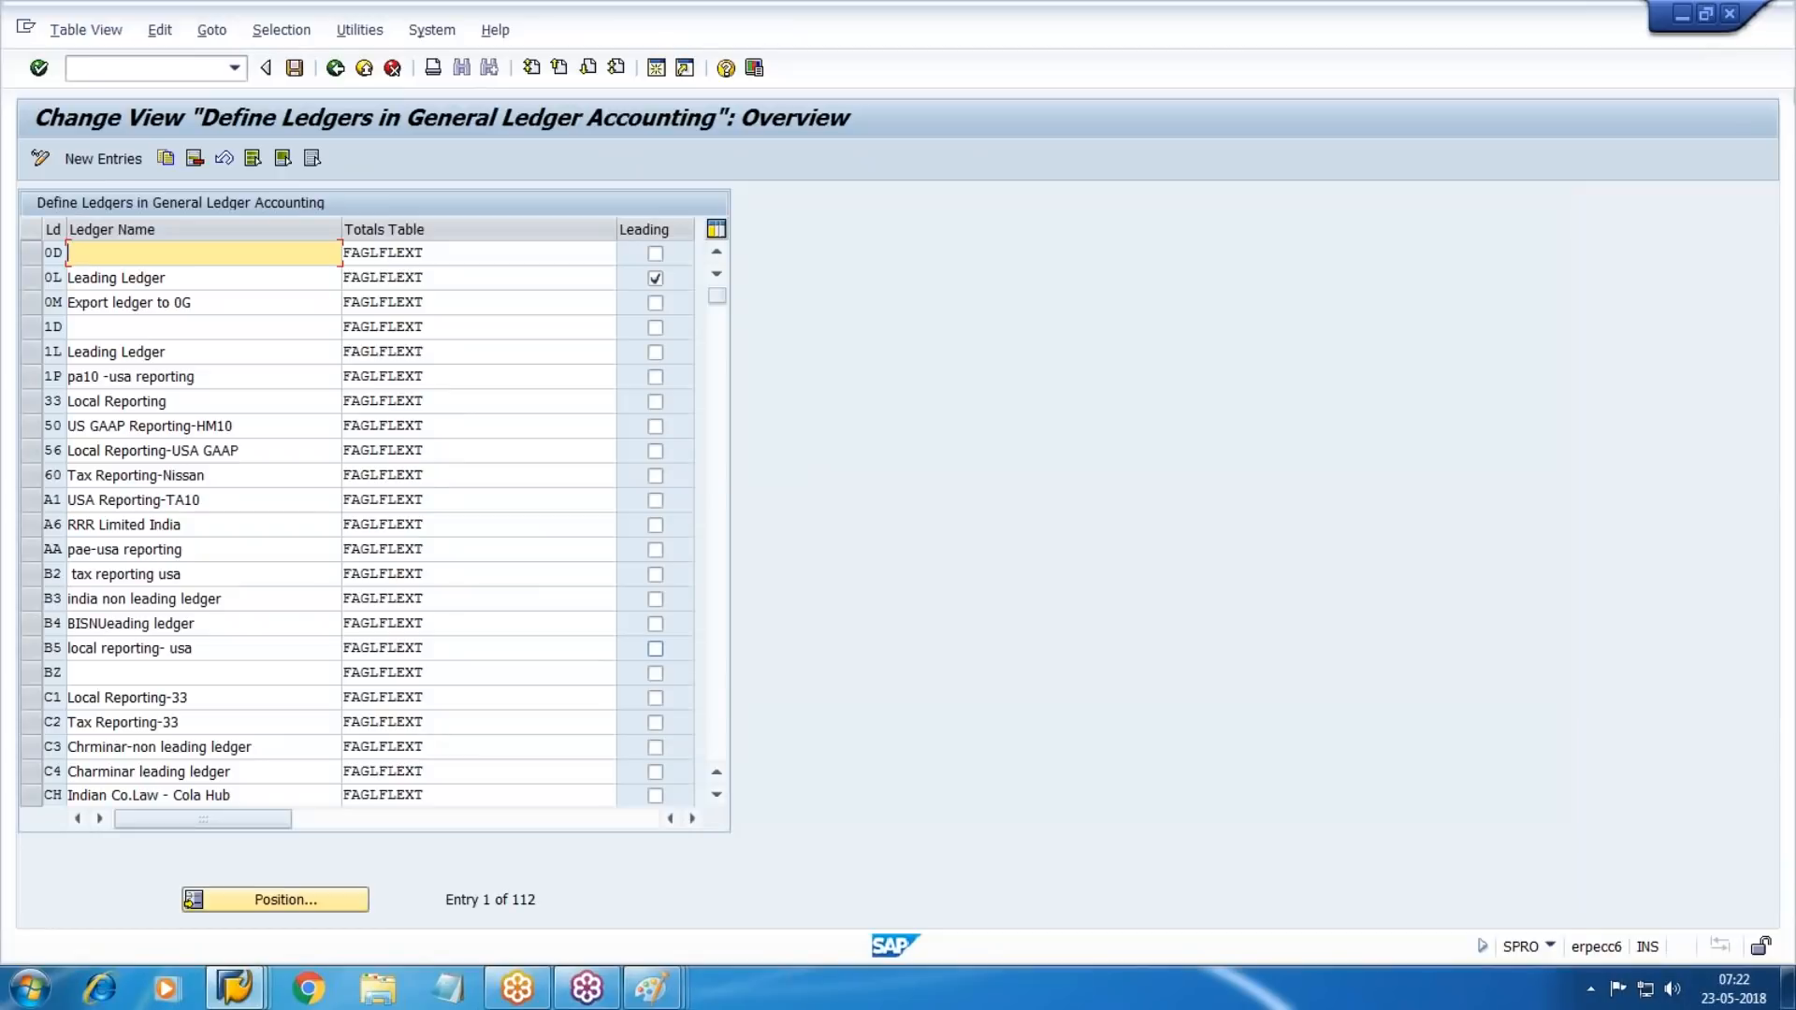
click(31, 281)
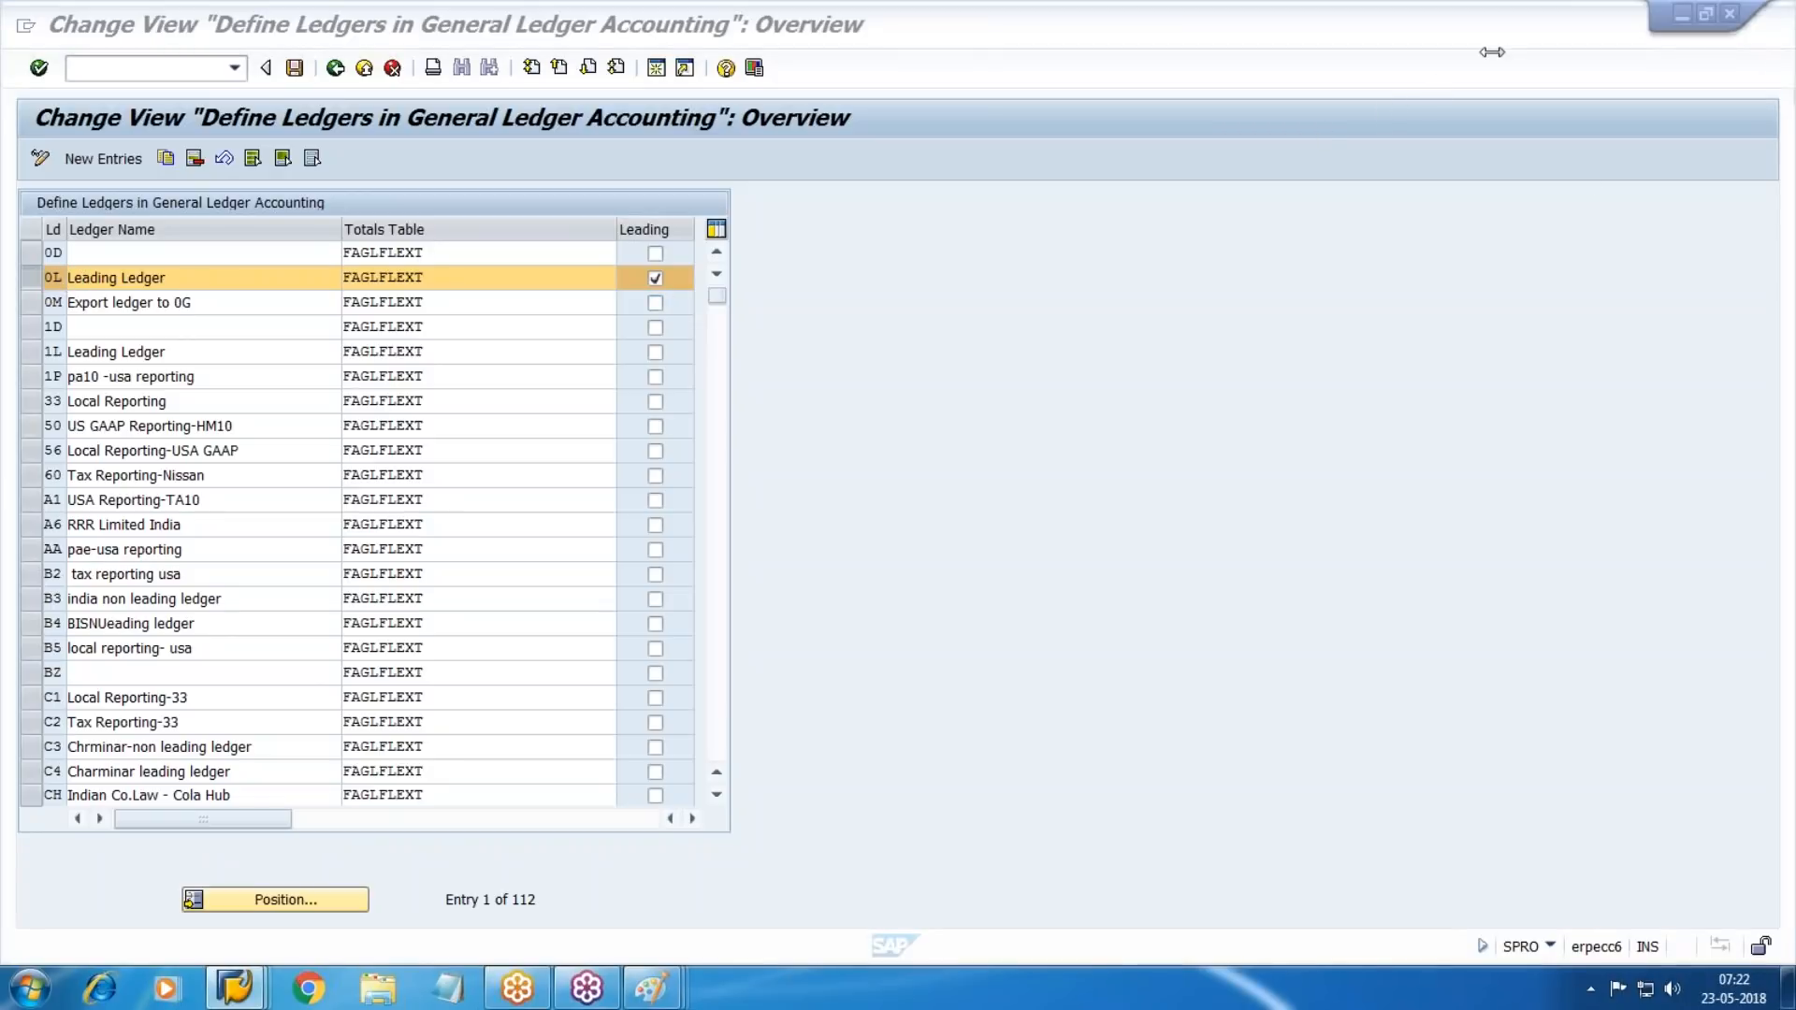
mouse_move(235, 987)
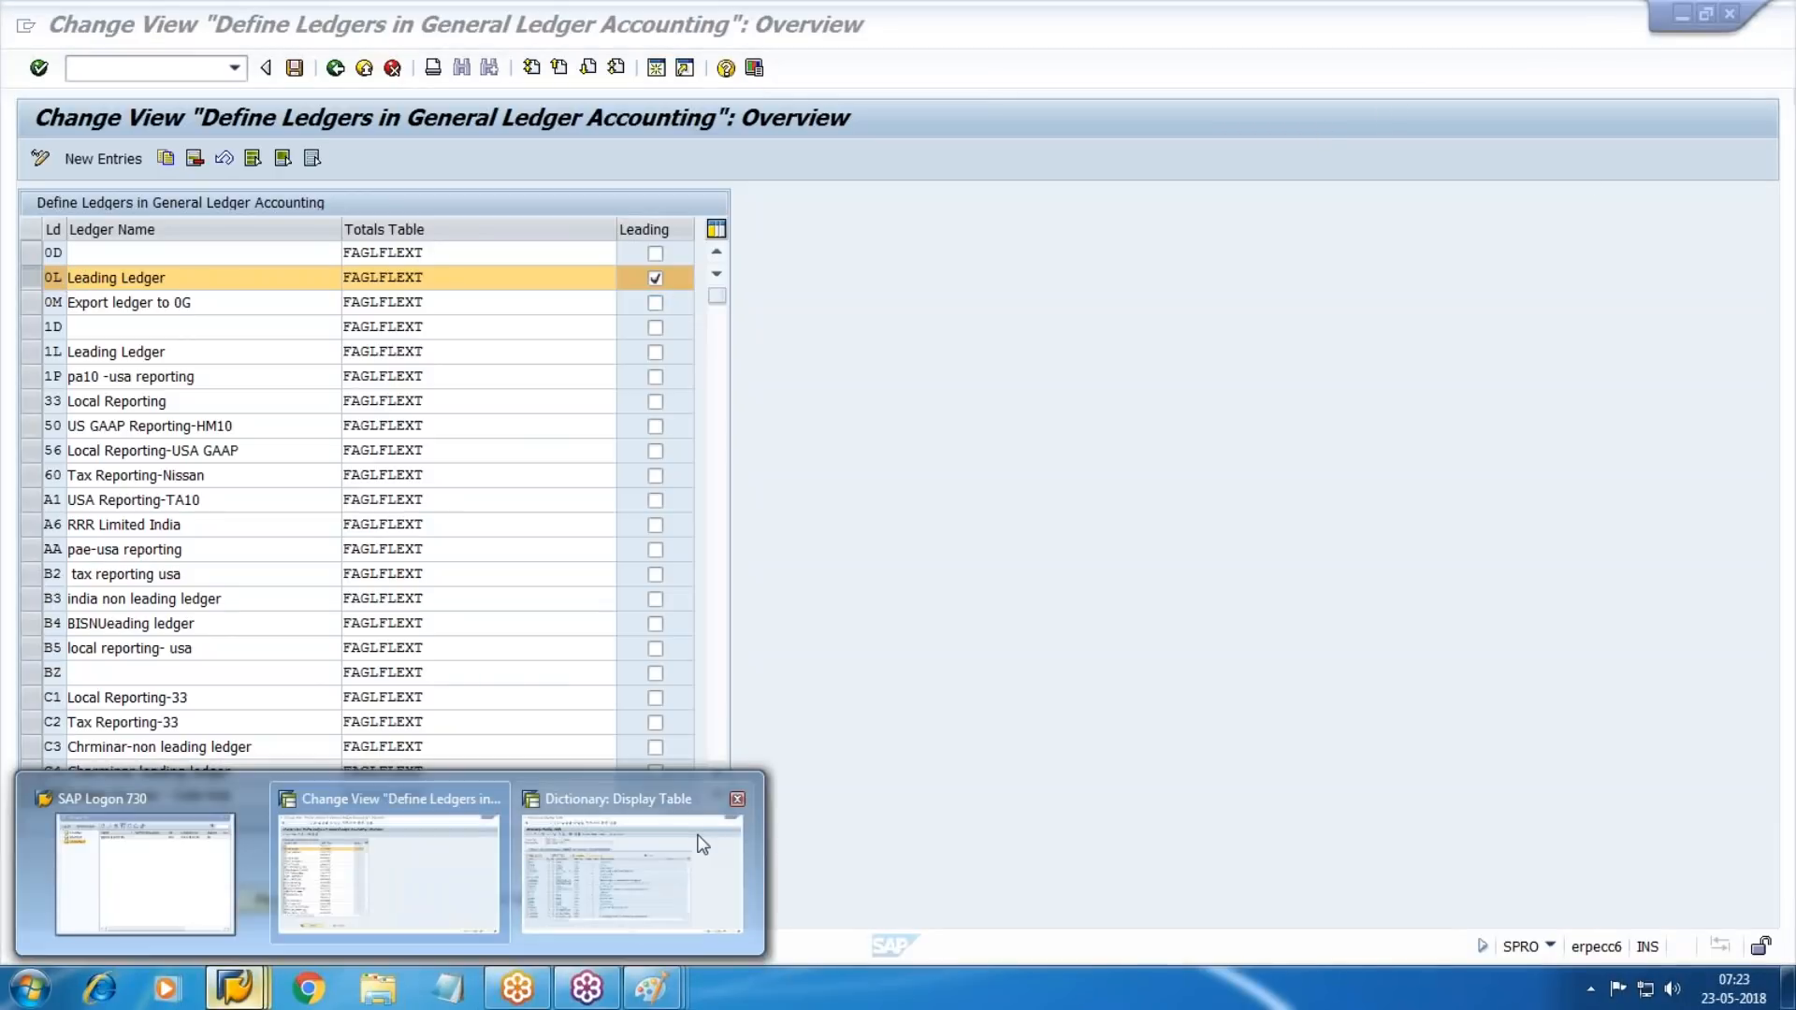
Switch to the Dictionary: Display Table session and leave the transaction for the SAP Easy Access screen.
click(631, 856)
click(77, 65)
text(/n)
key(Return)
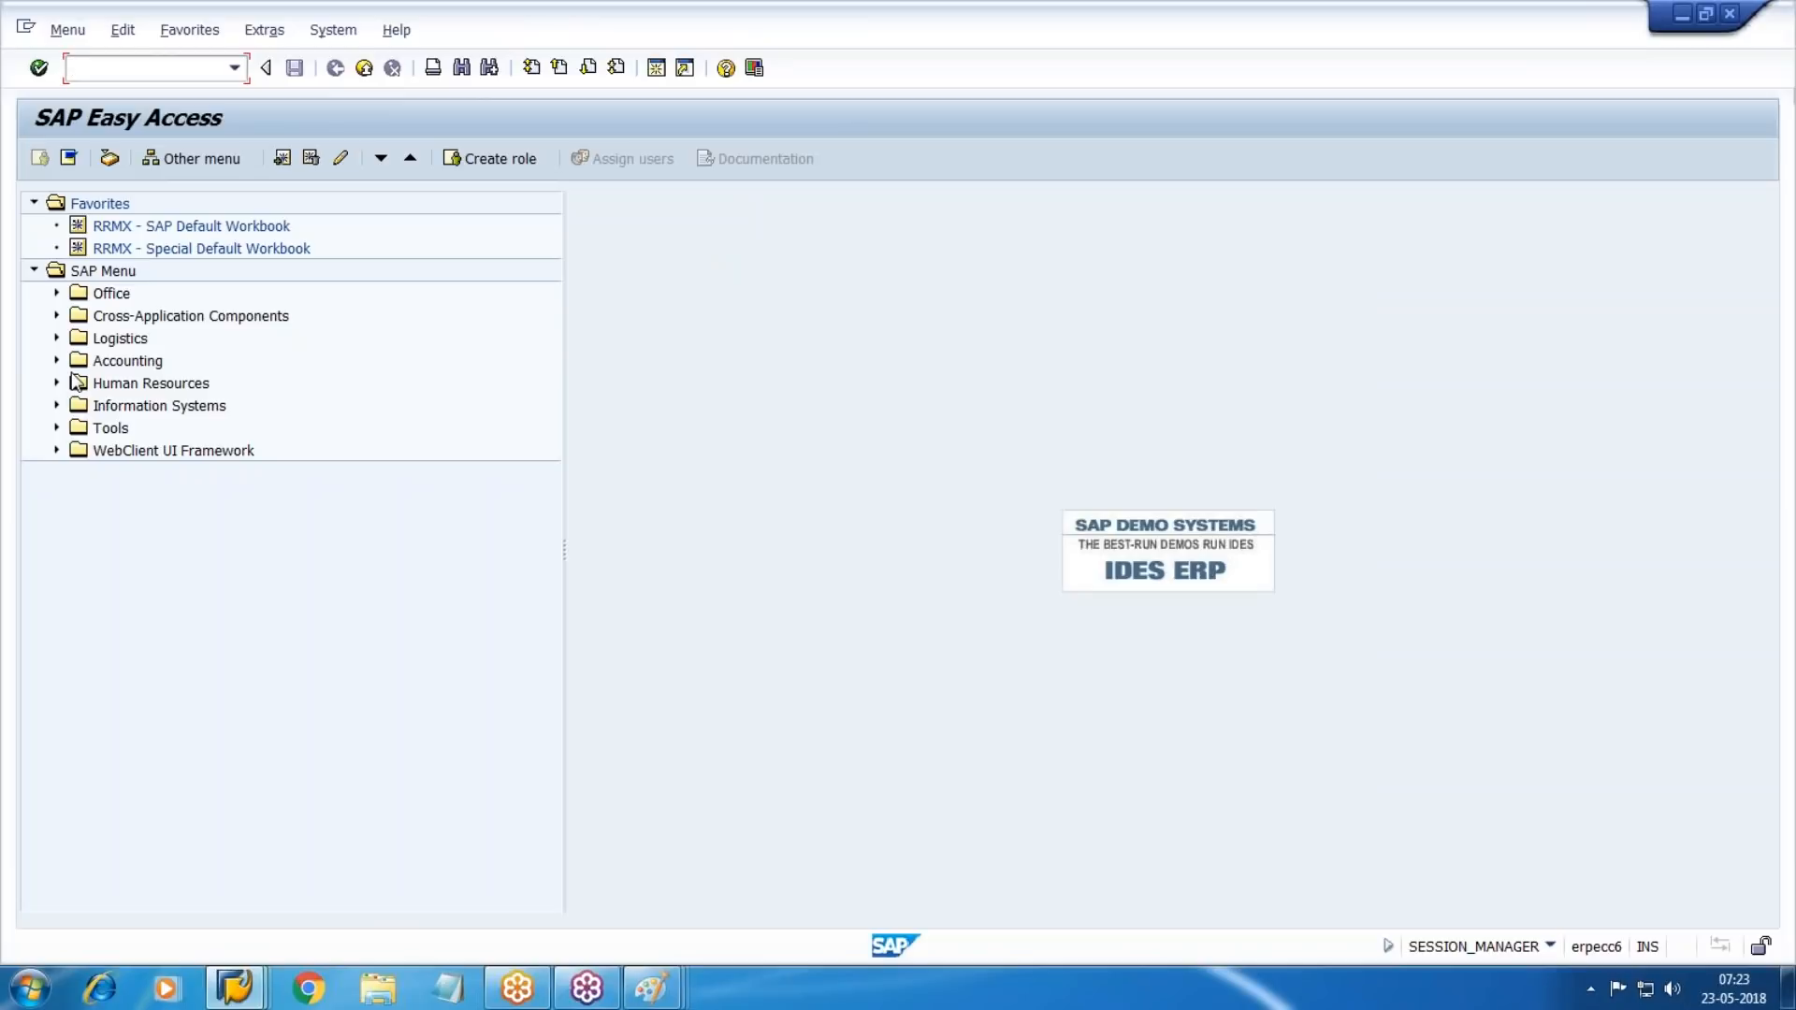
Open report S_ALR_87012277 G/L Account Balances from the classic General Ledger Reports under Accounting, Financial Accounting, General Ledger, Information System.
click(56, 360)
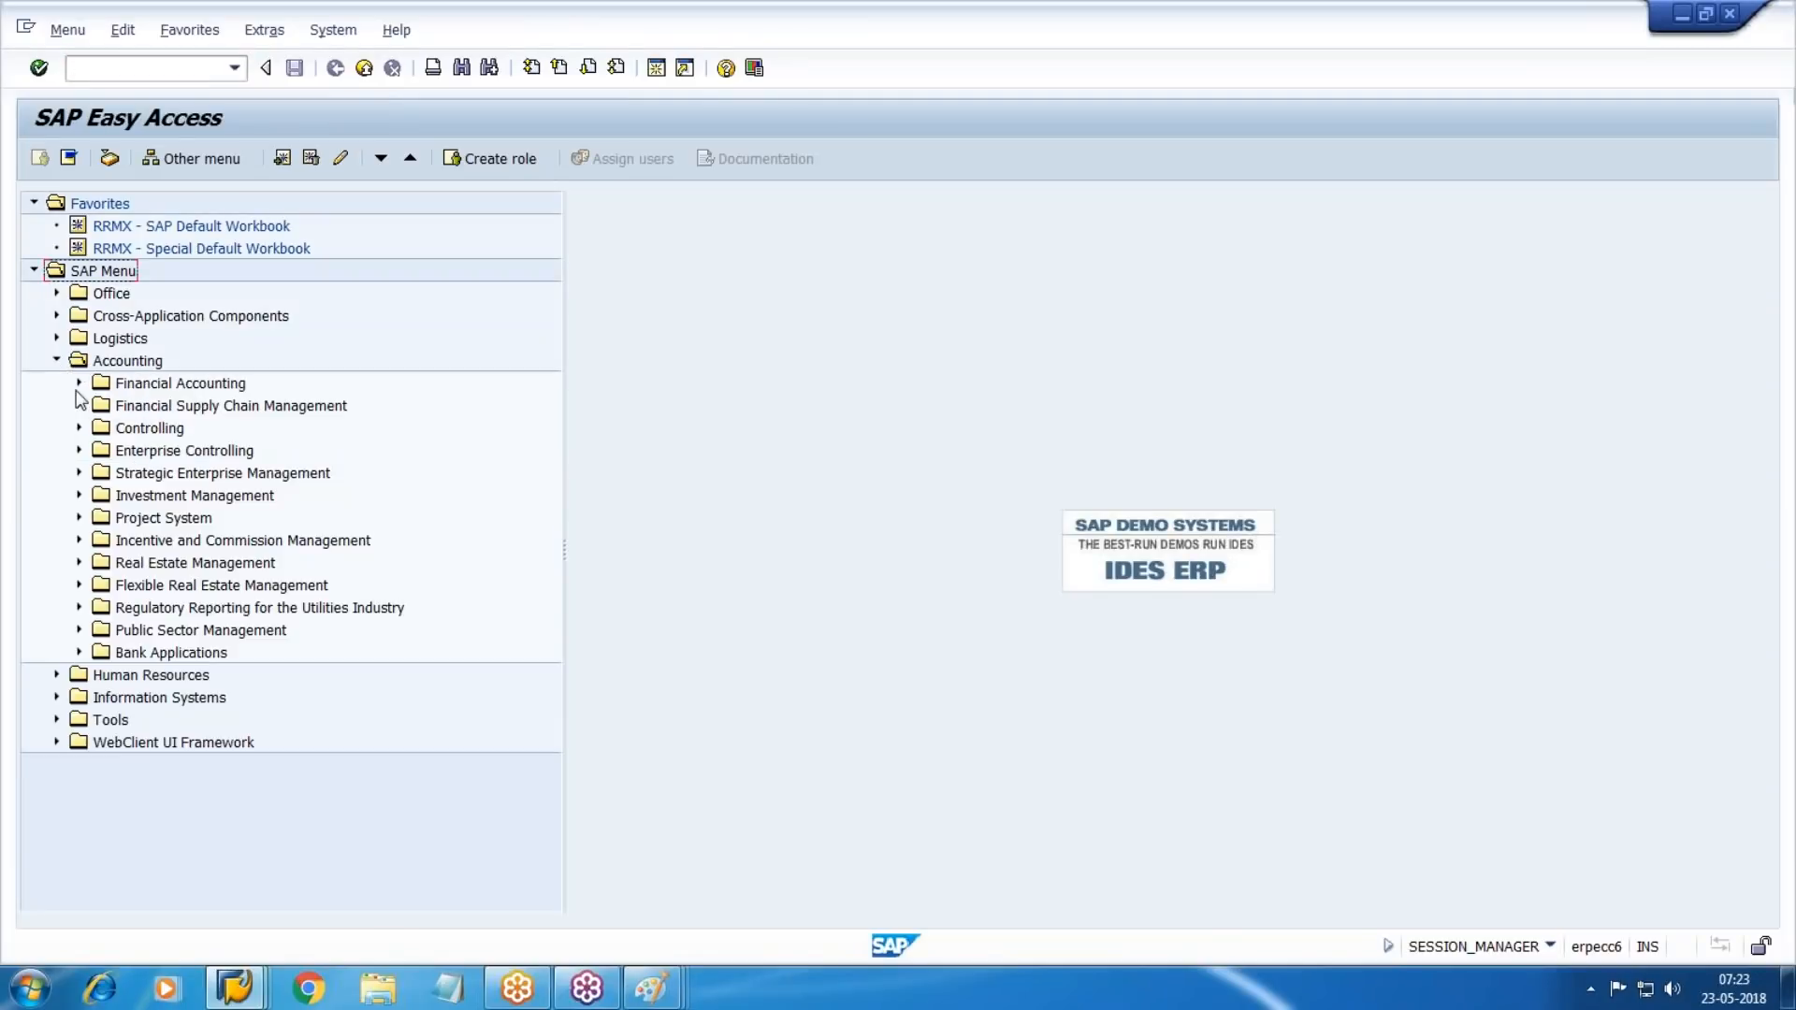
click(79, 382)
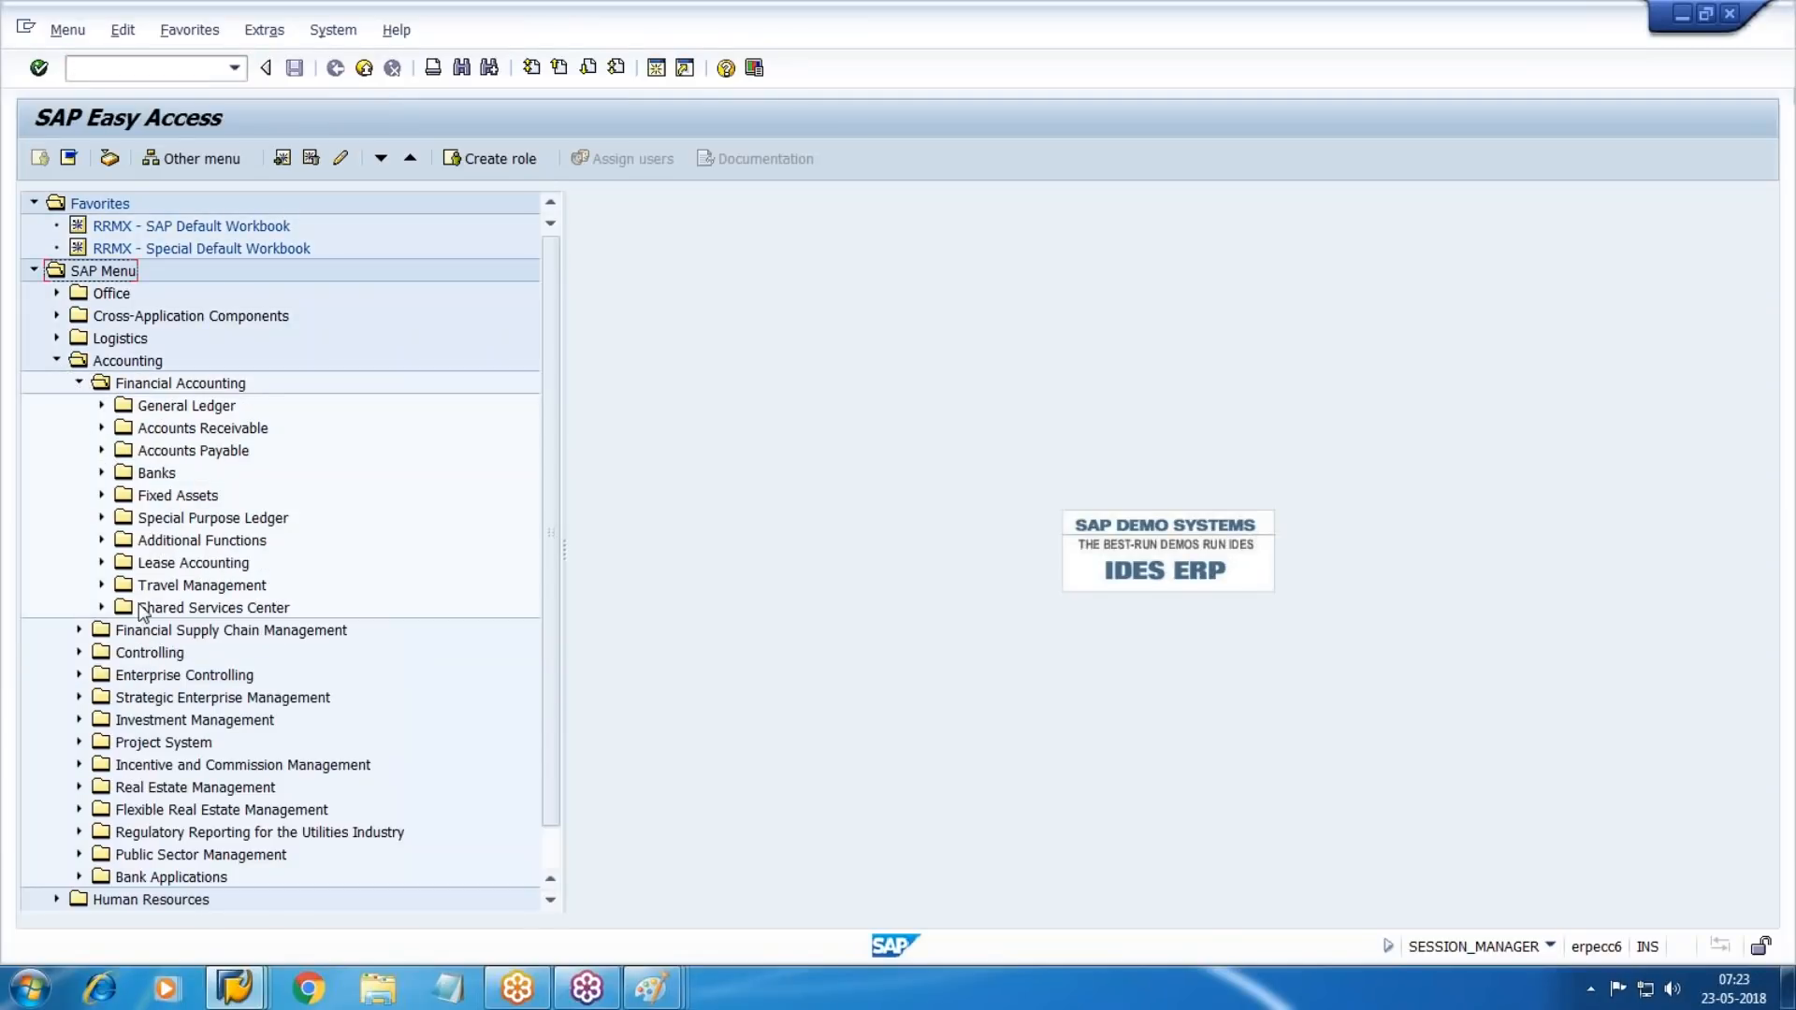
click(101, 407)
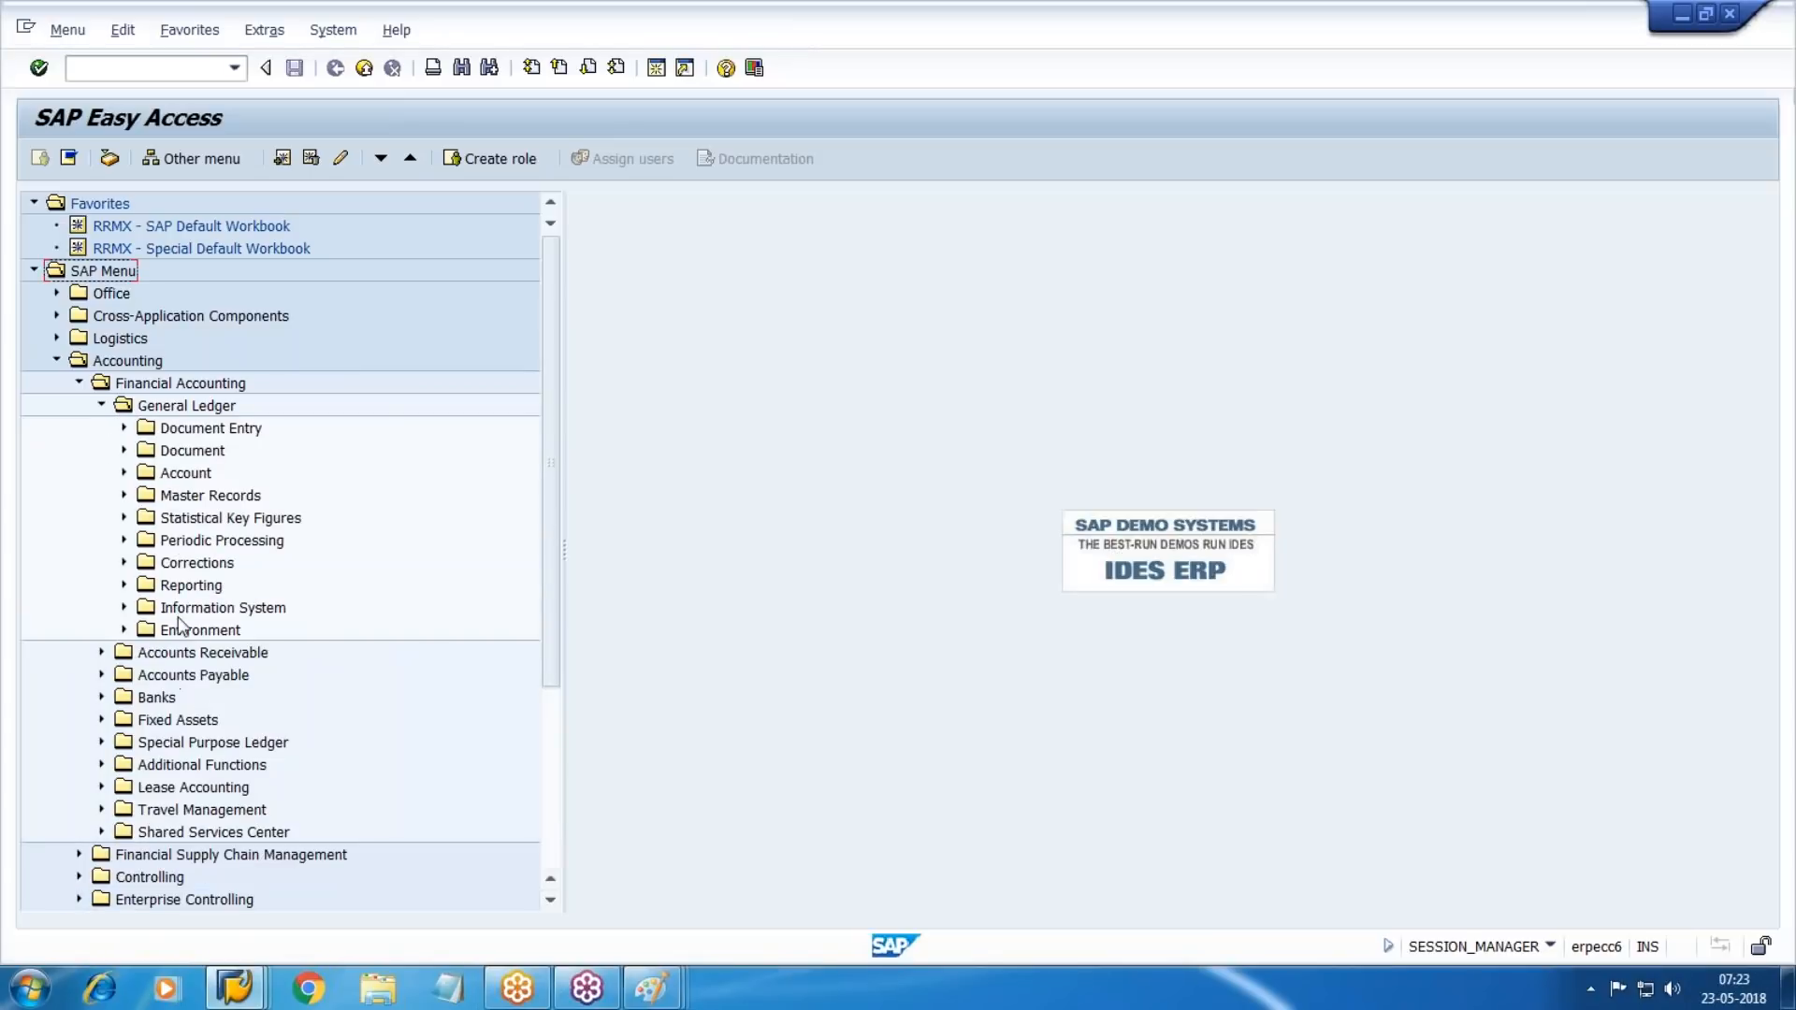
click(125, 608)
scroll(136, 561, down, 2)
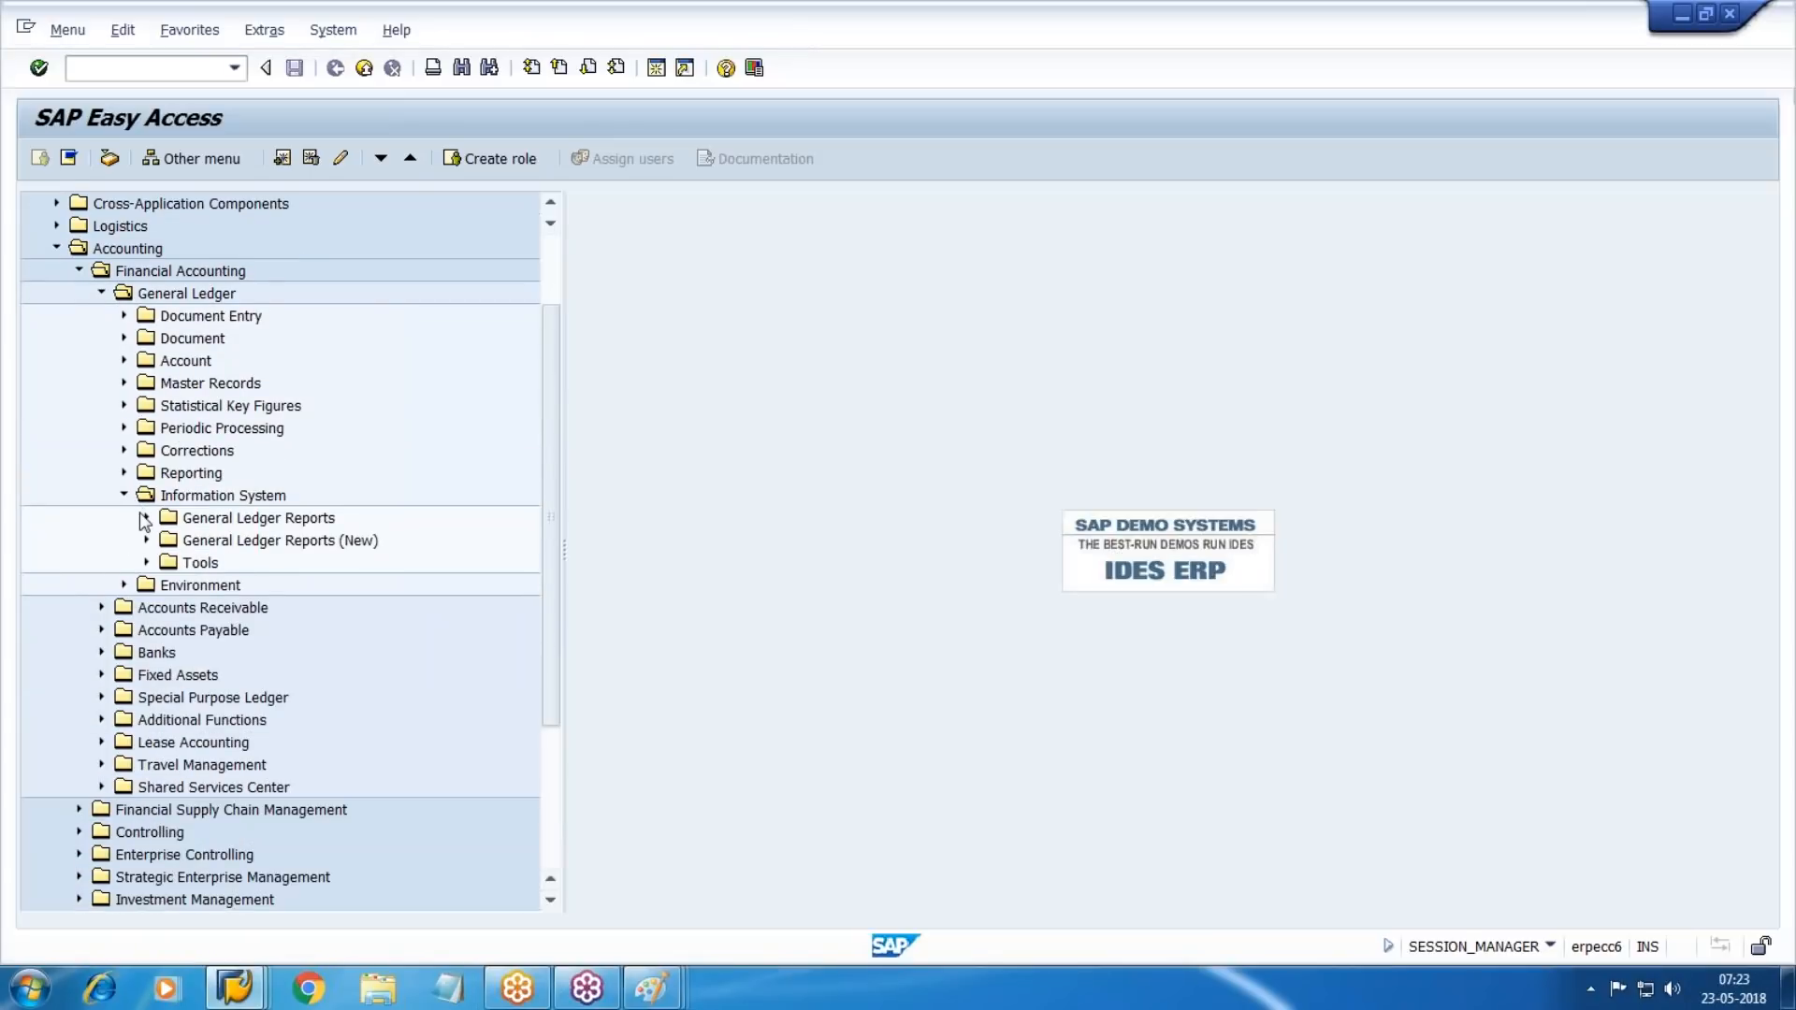
click(144, 517)
click(169, 563)
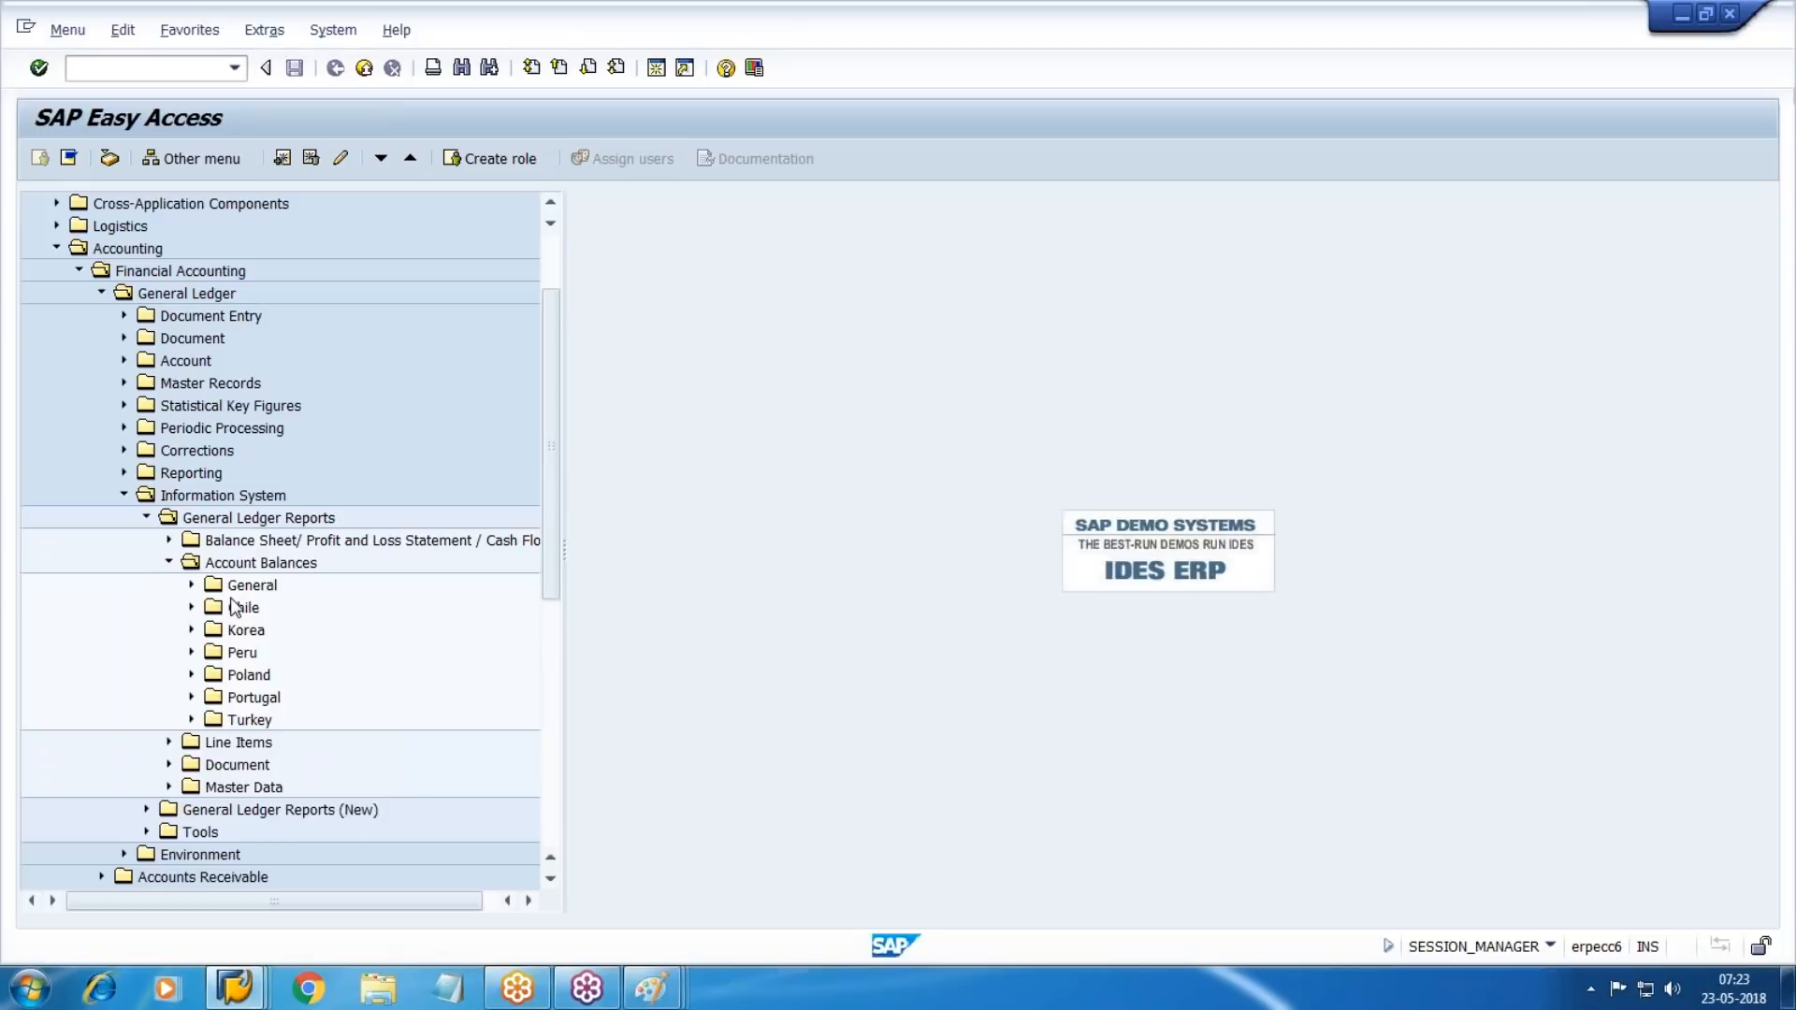
click(189, 586)
click(215, 608)
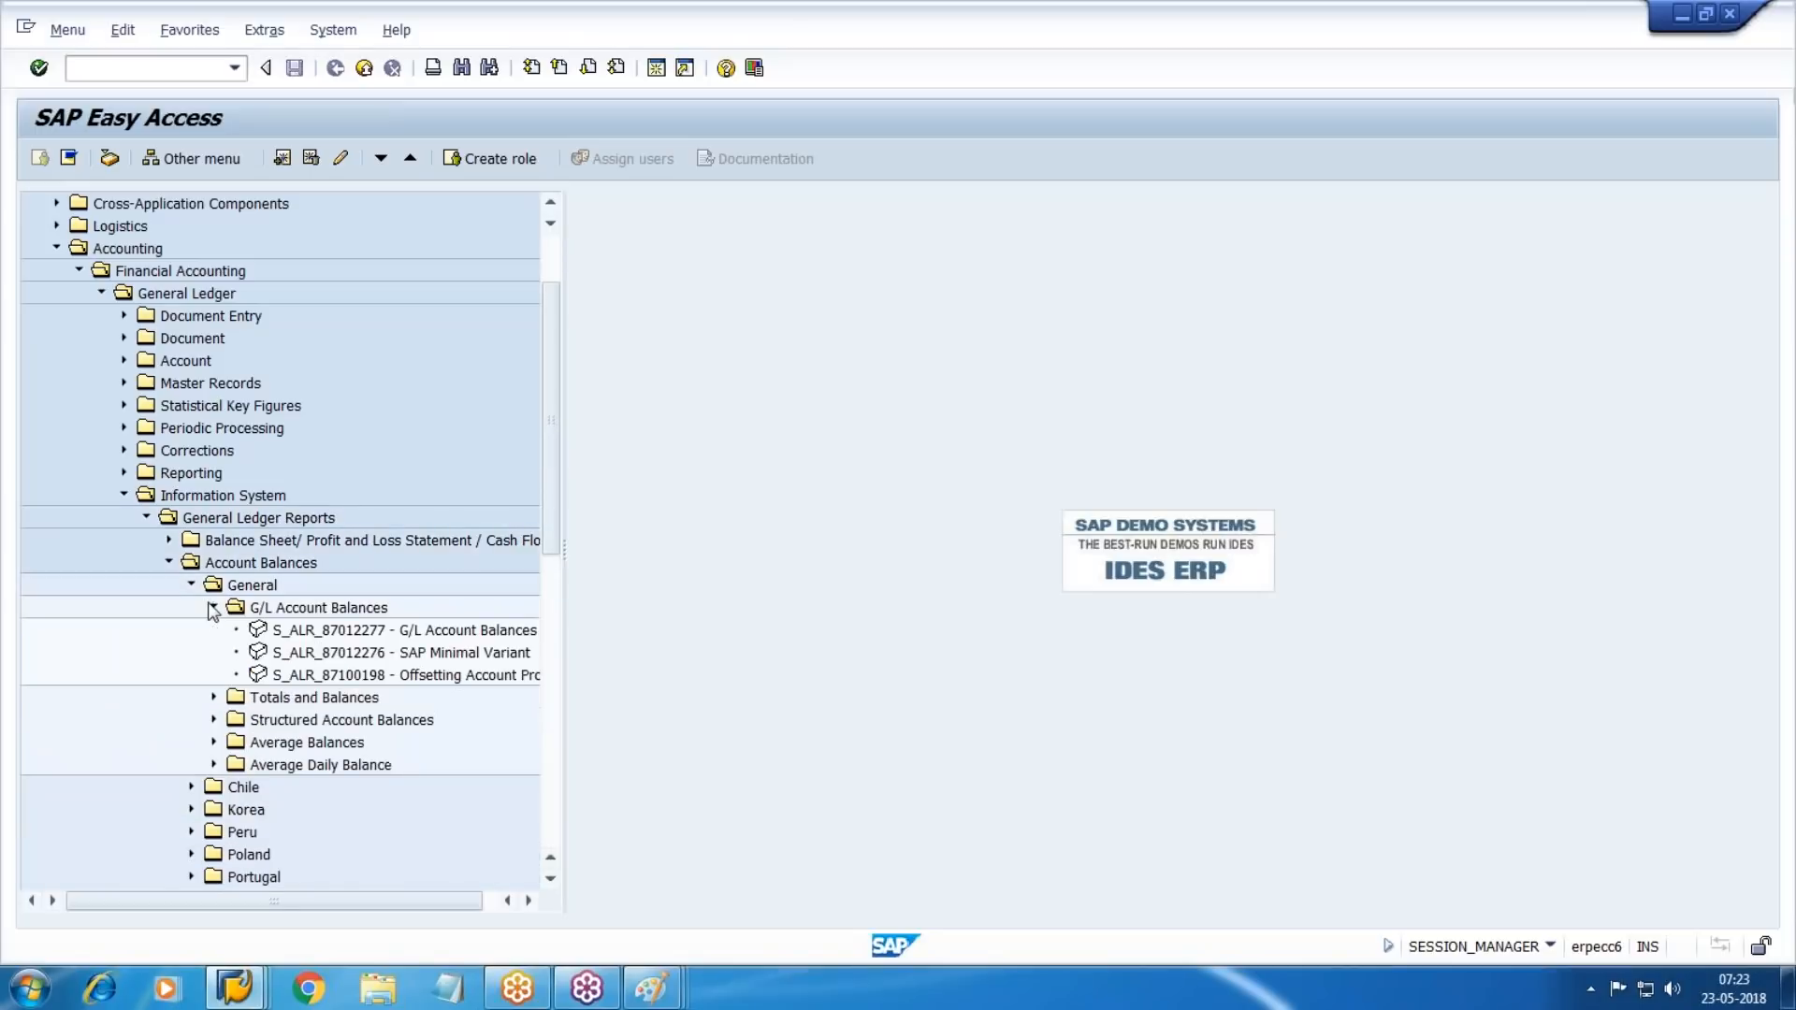
double_click(365, 631)
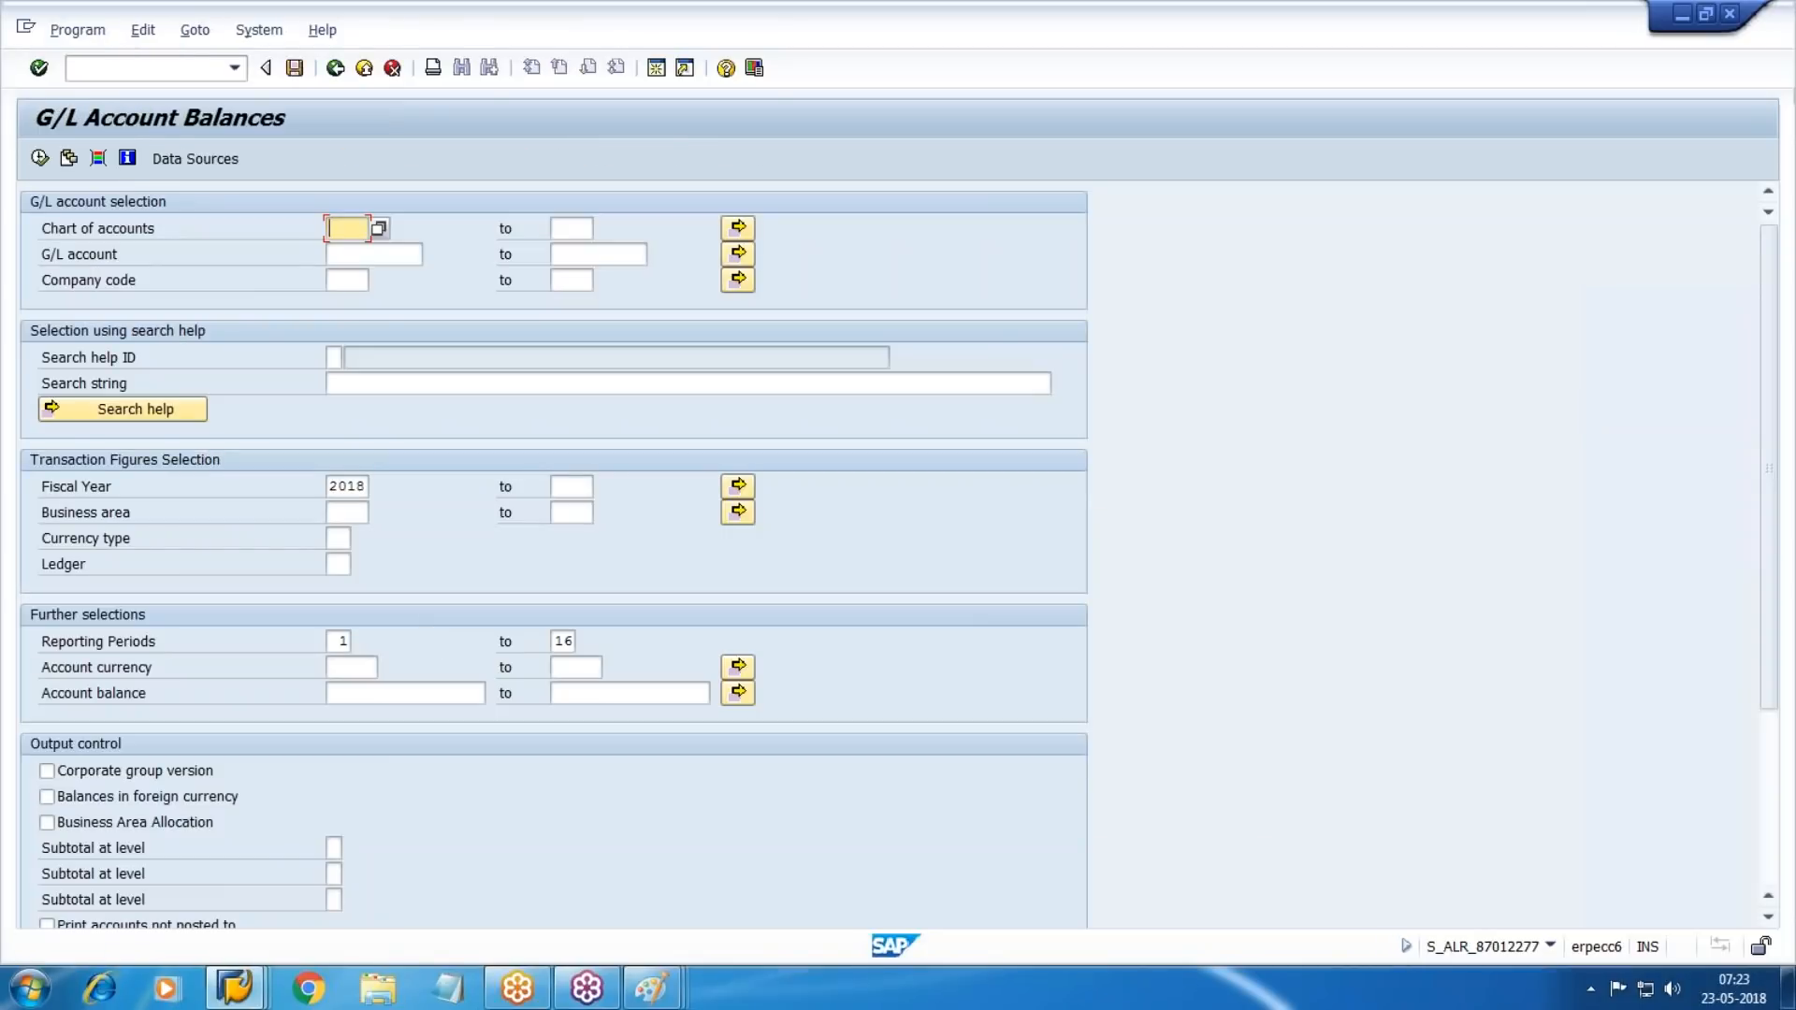
Run the G/L account balances report for chart of accounts WM10 and highlight Ledger 0L in the report header.
text(WM)
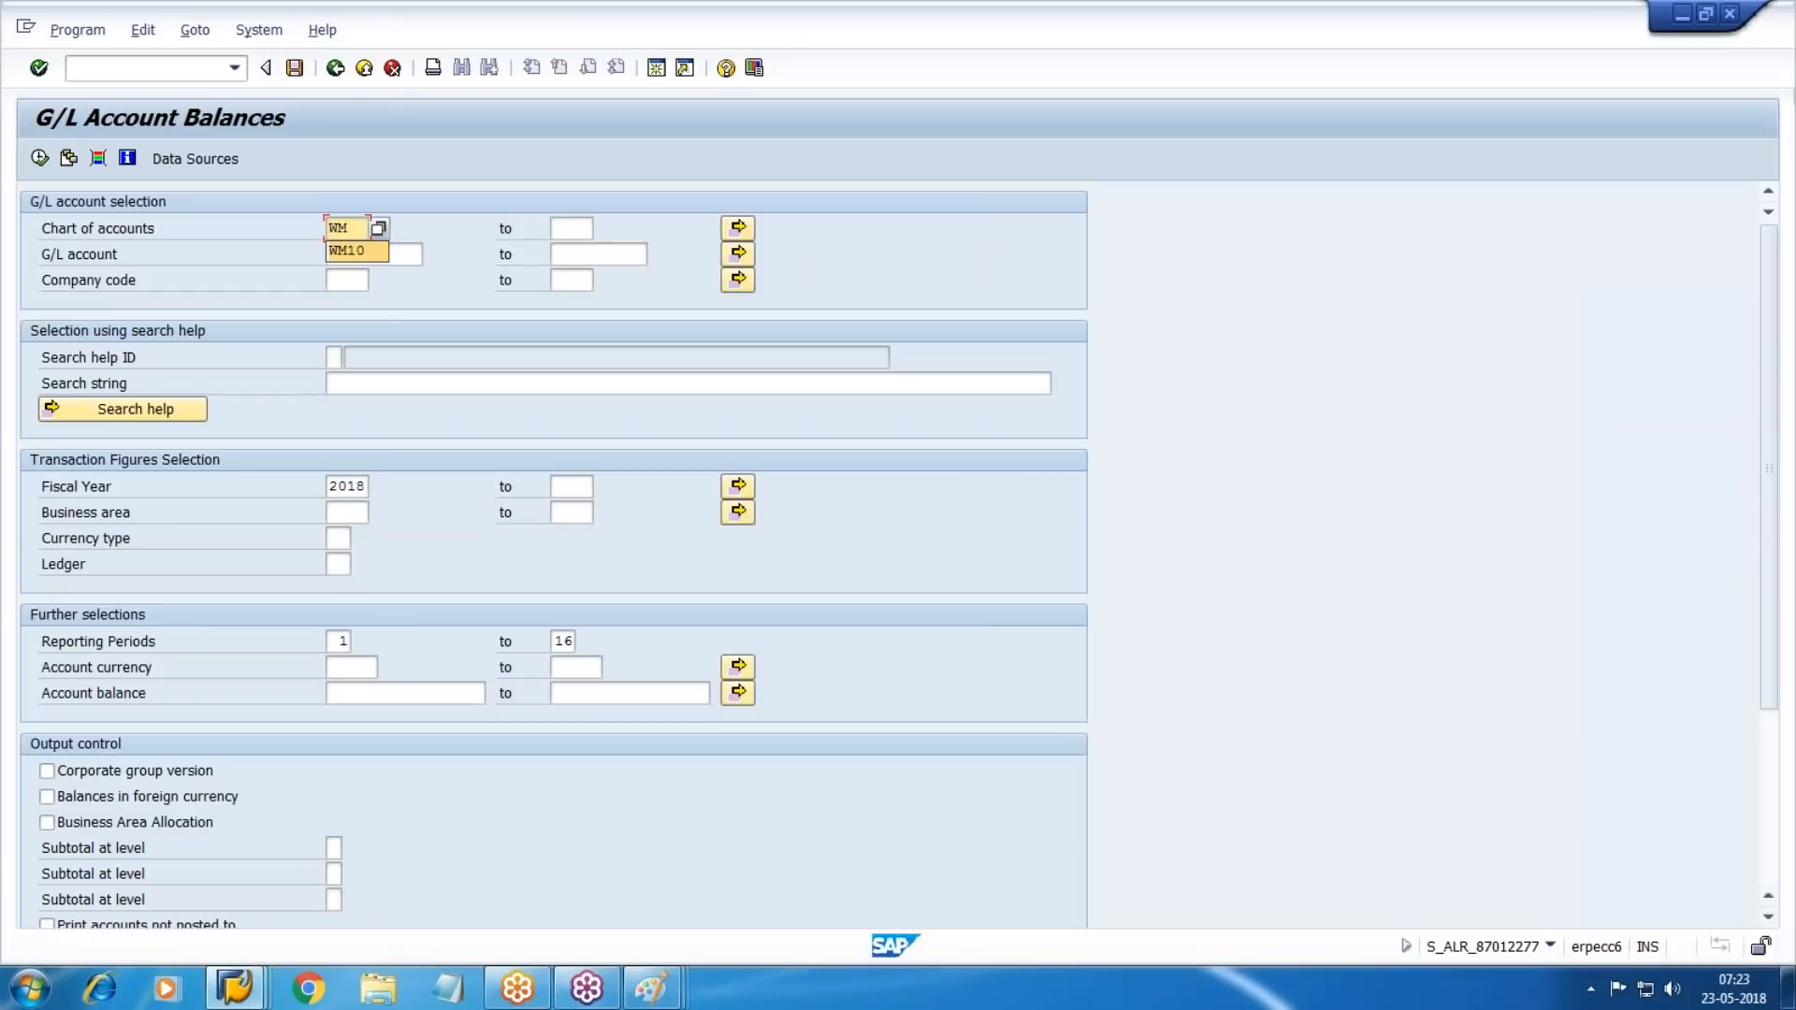
key(Down)
key(Return)
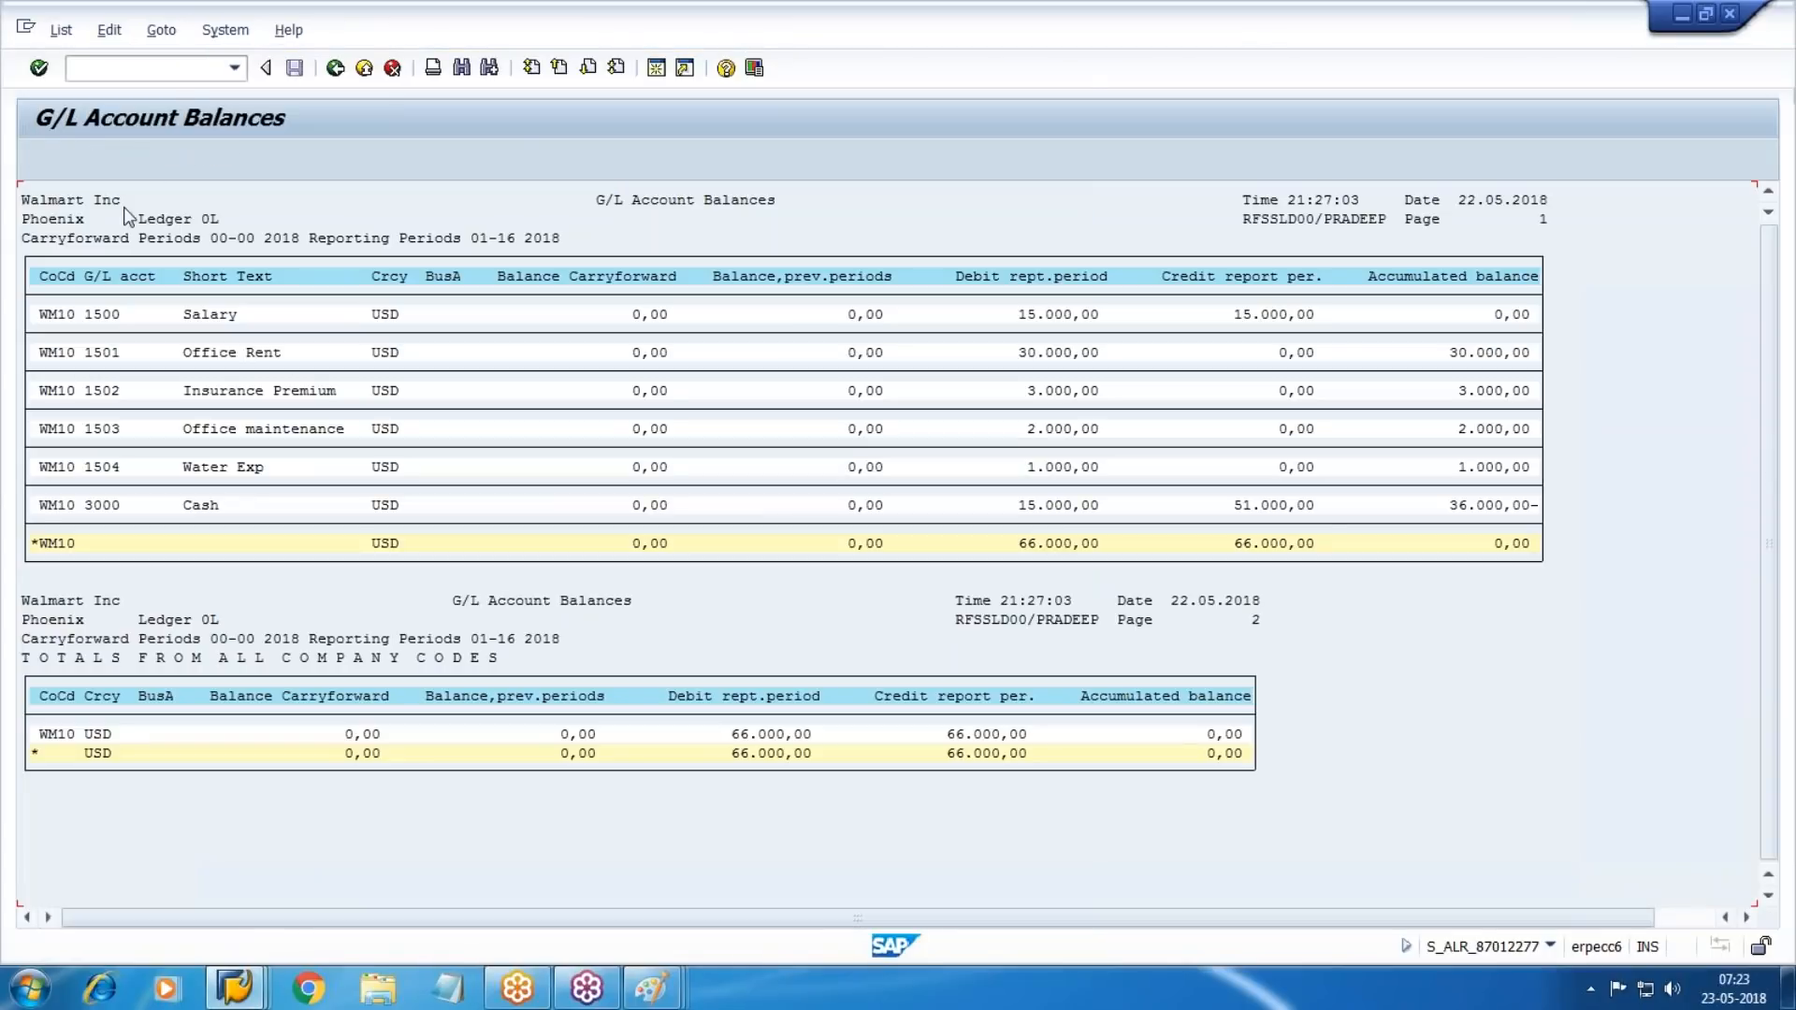
drag(137, 218, 323, 220)
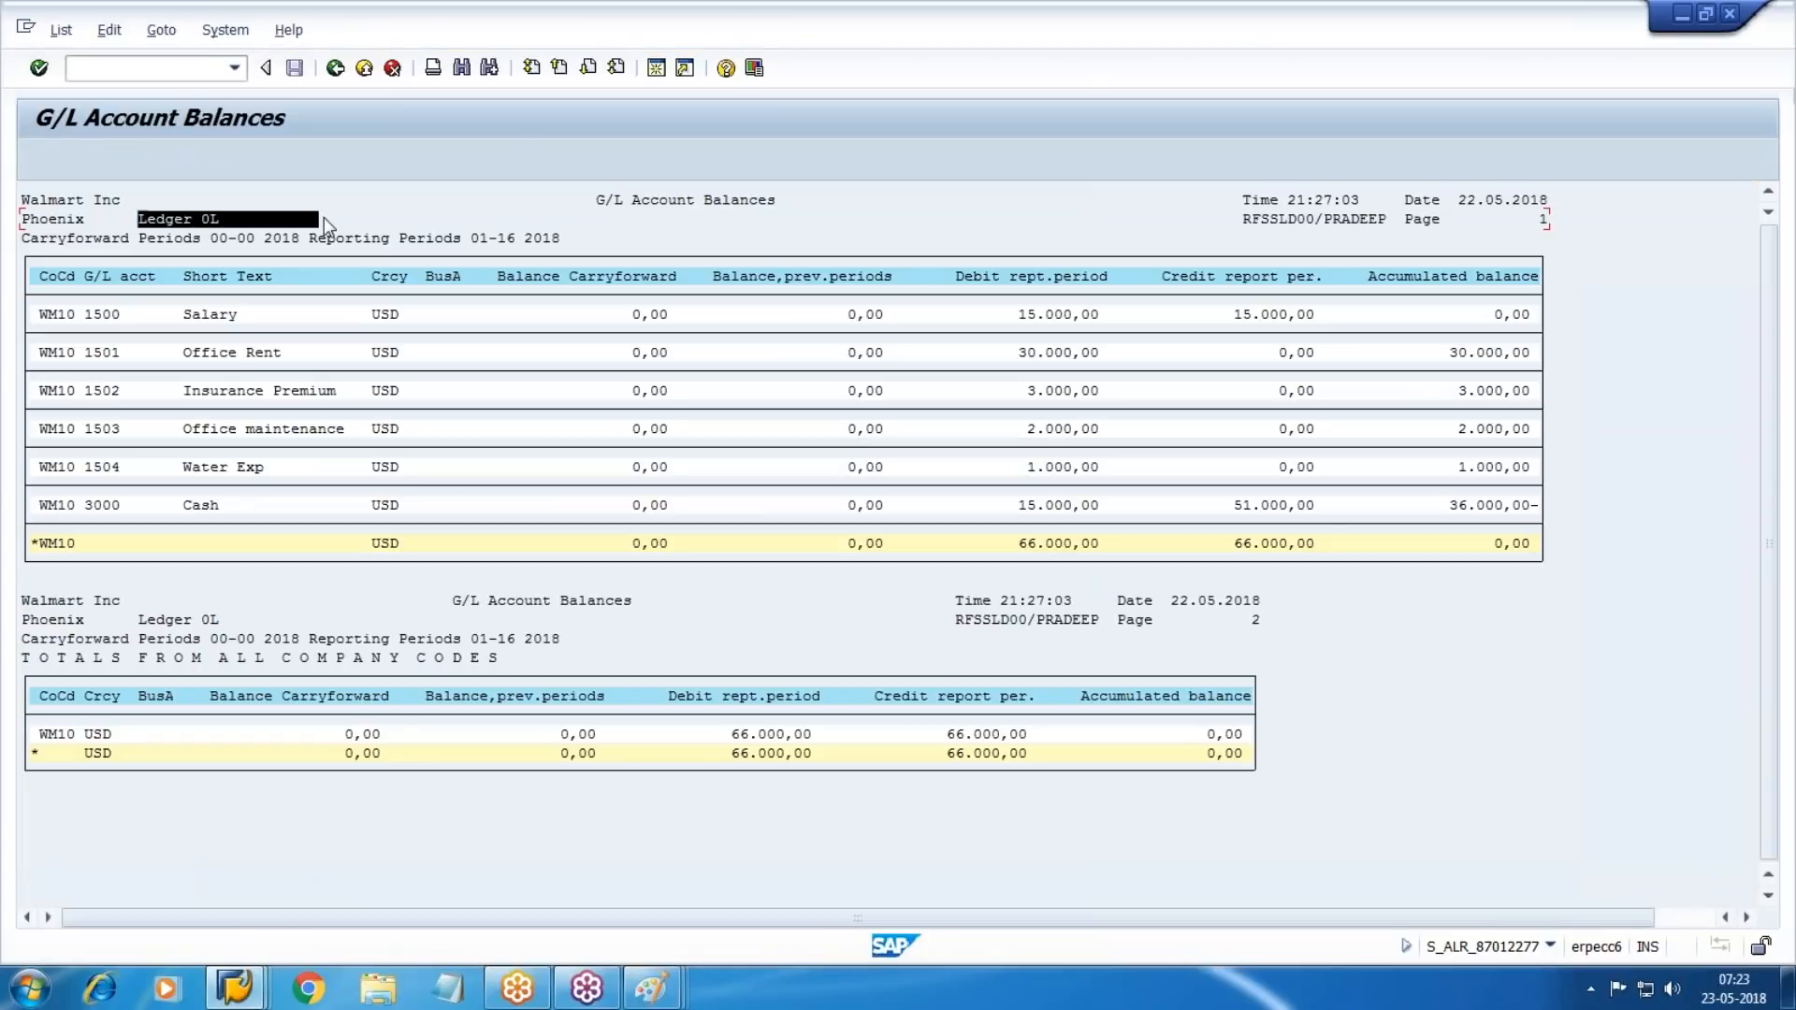
key(ctrl+c)
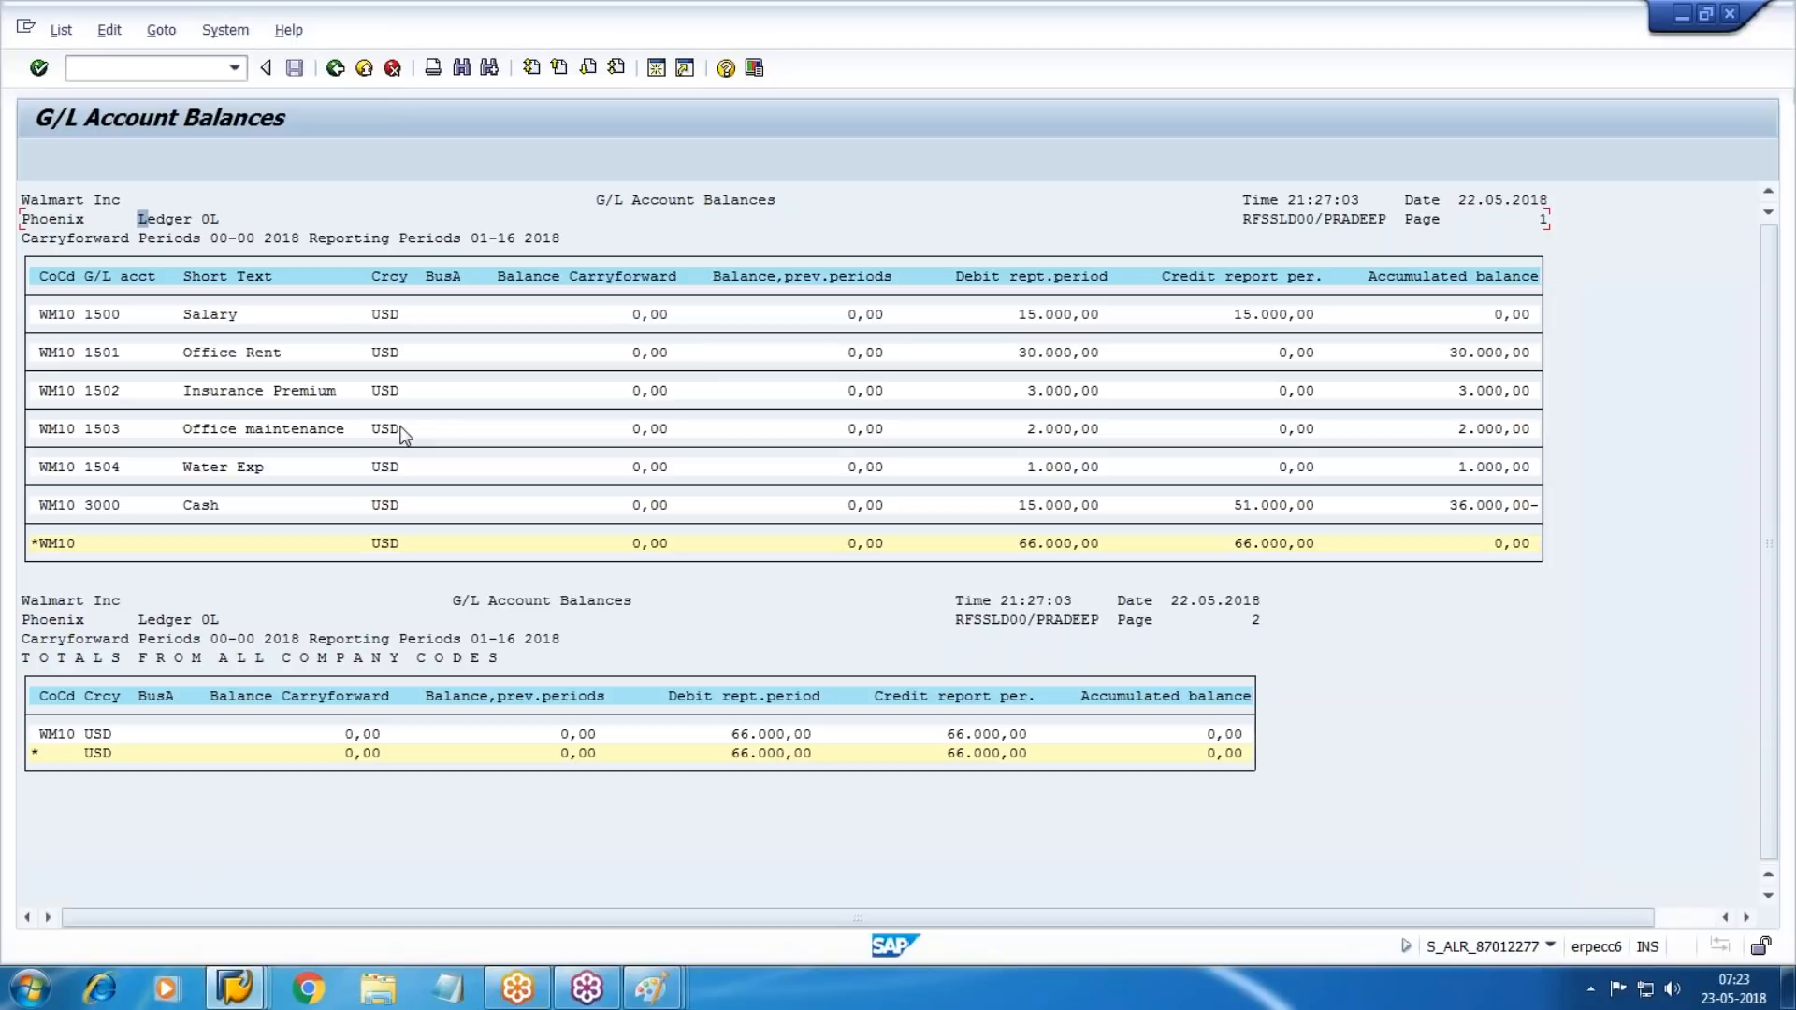
Return to the Define Ledgers session, deselect ledger 0L and position the list at ledger WL.
click(254, 993)
click(408, 875)
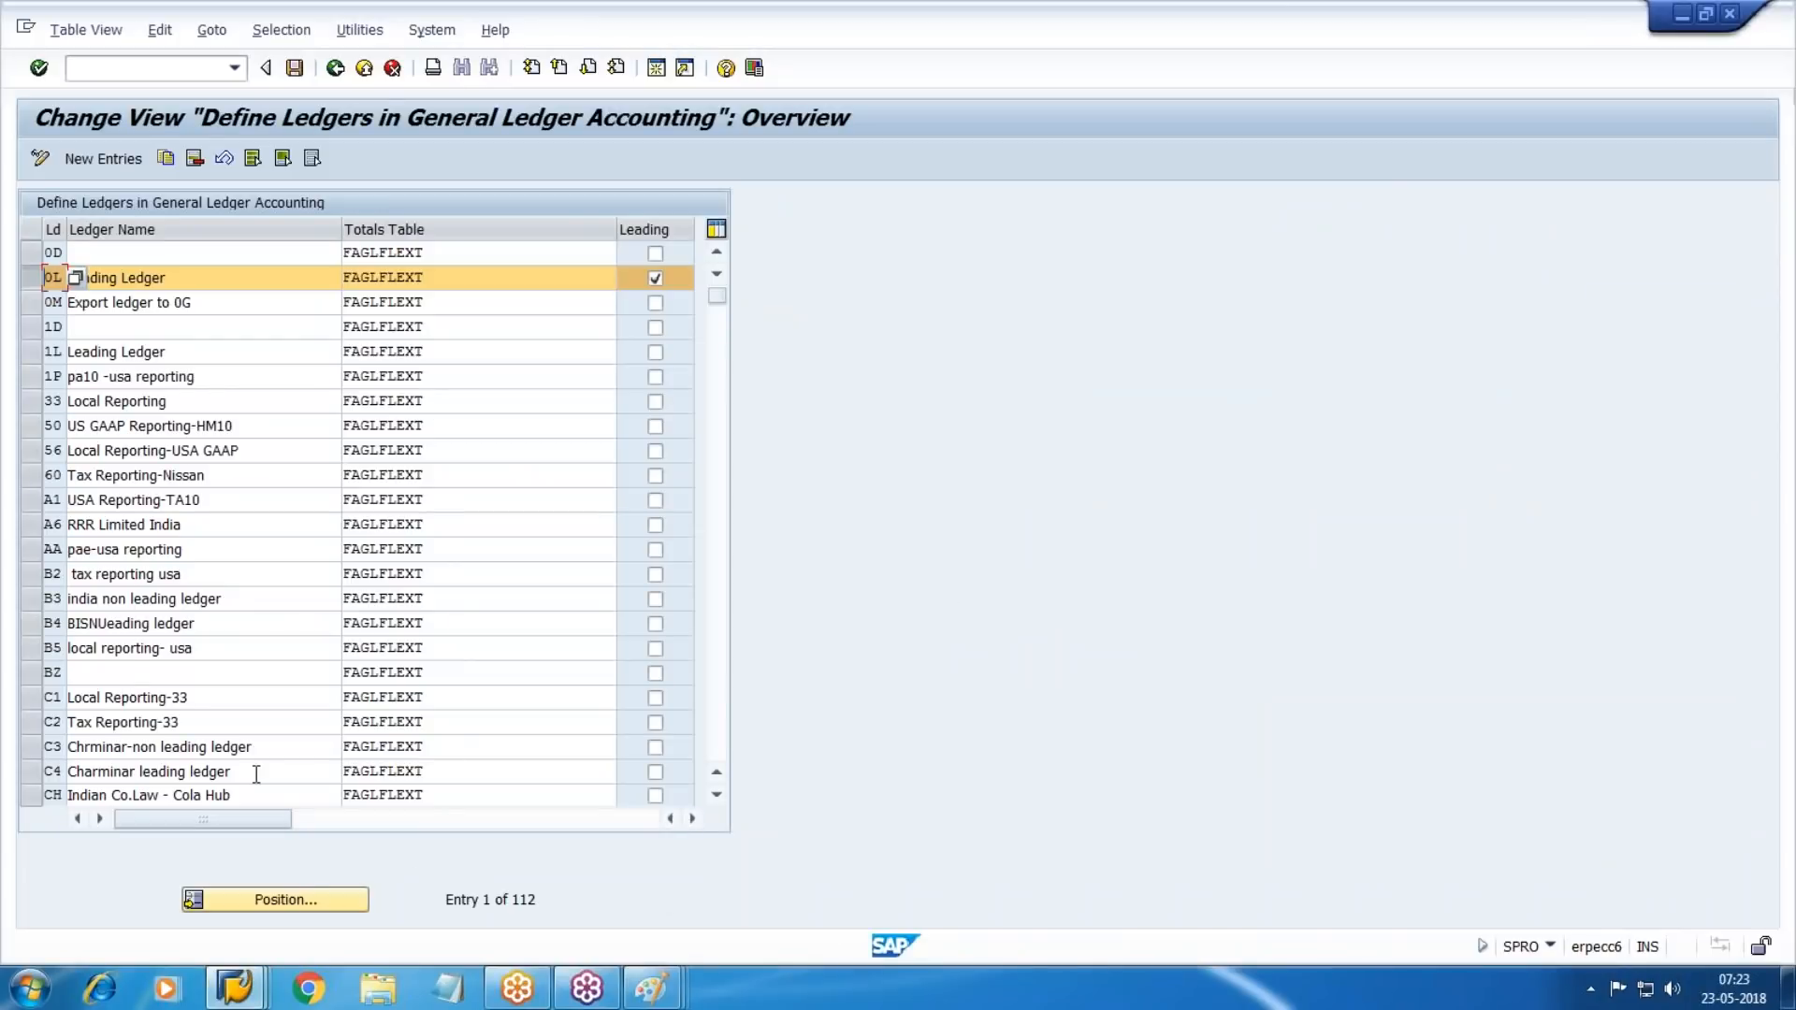
click(33, 281)
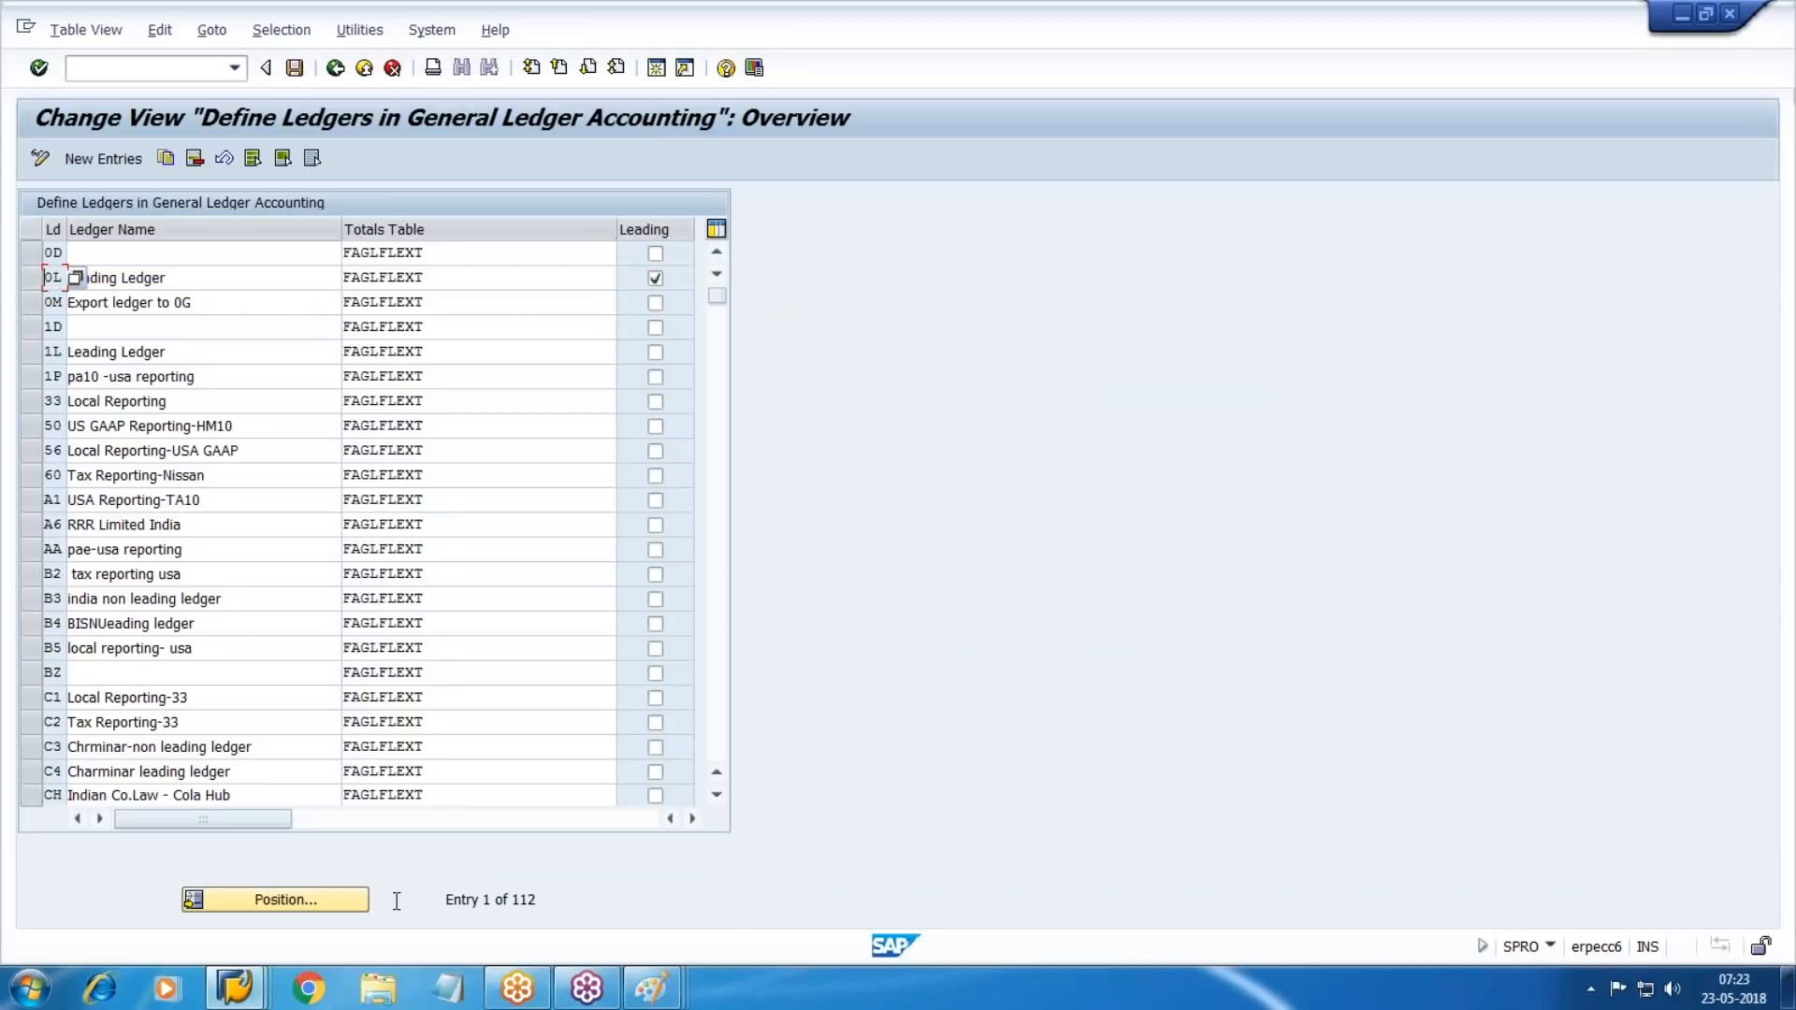
text(WL)
key(Return)
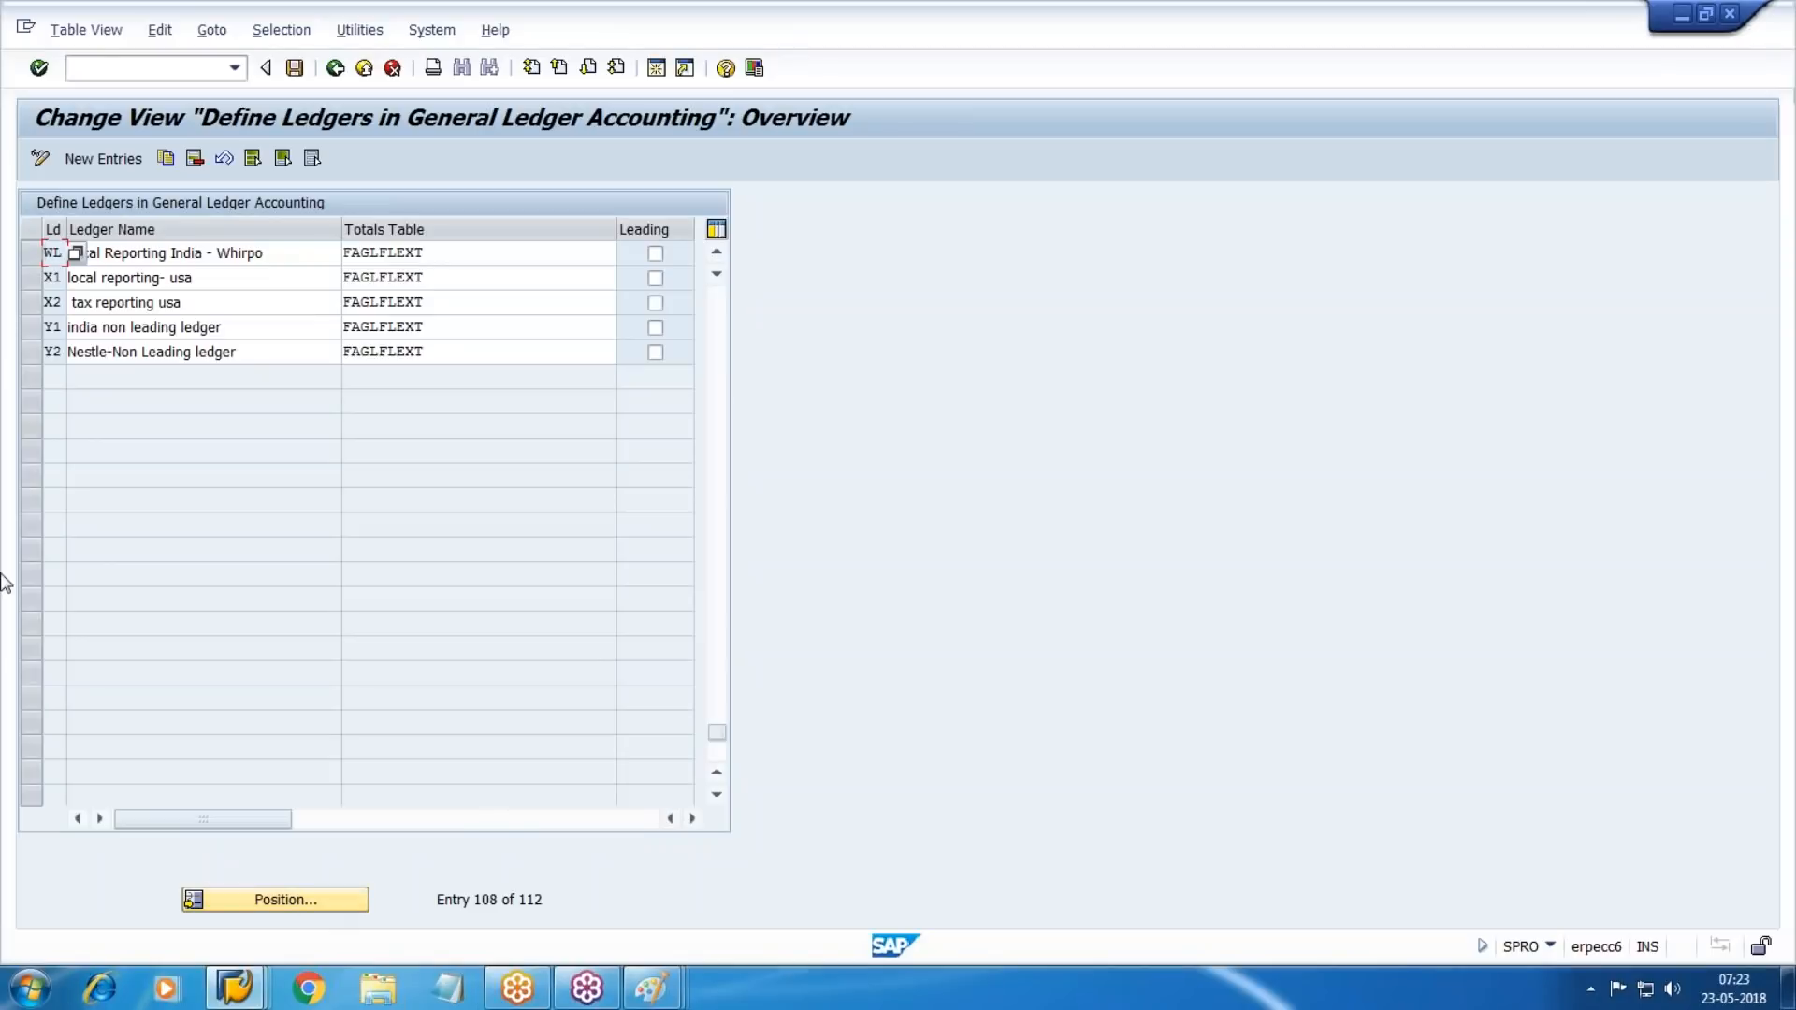
Add a new non-leading ledger W5 named Local Reporting-India with totals table FAGLFLEXT.
key(F5)
text(WS)
click(140, 253)
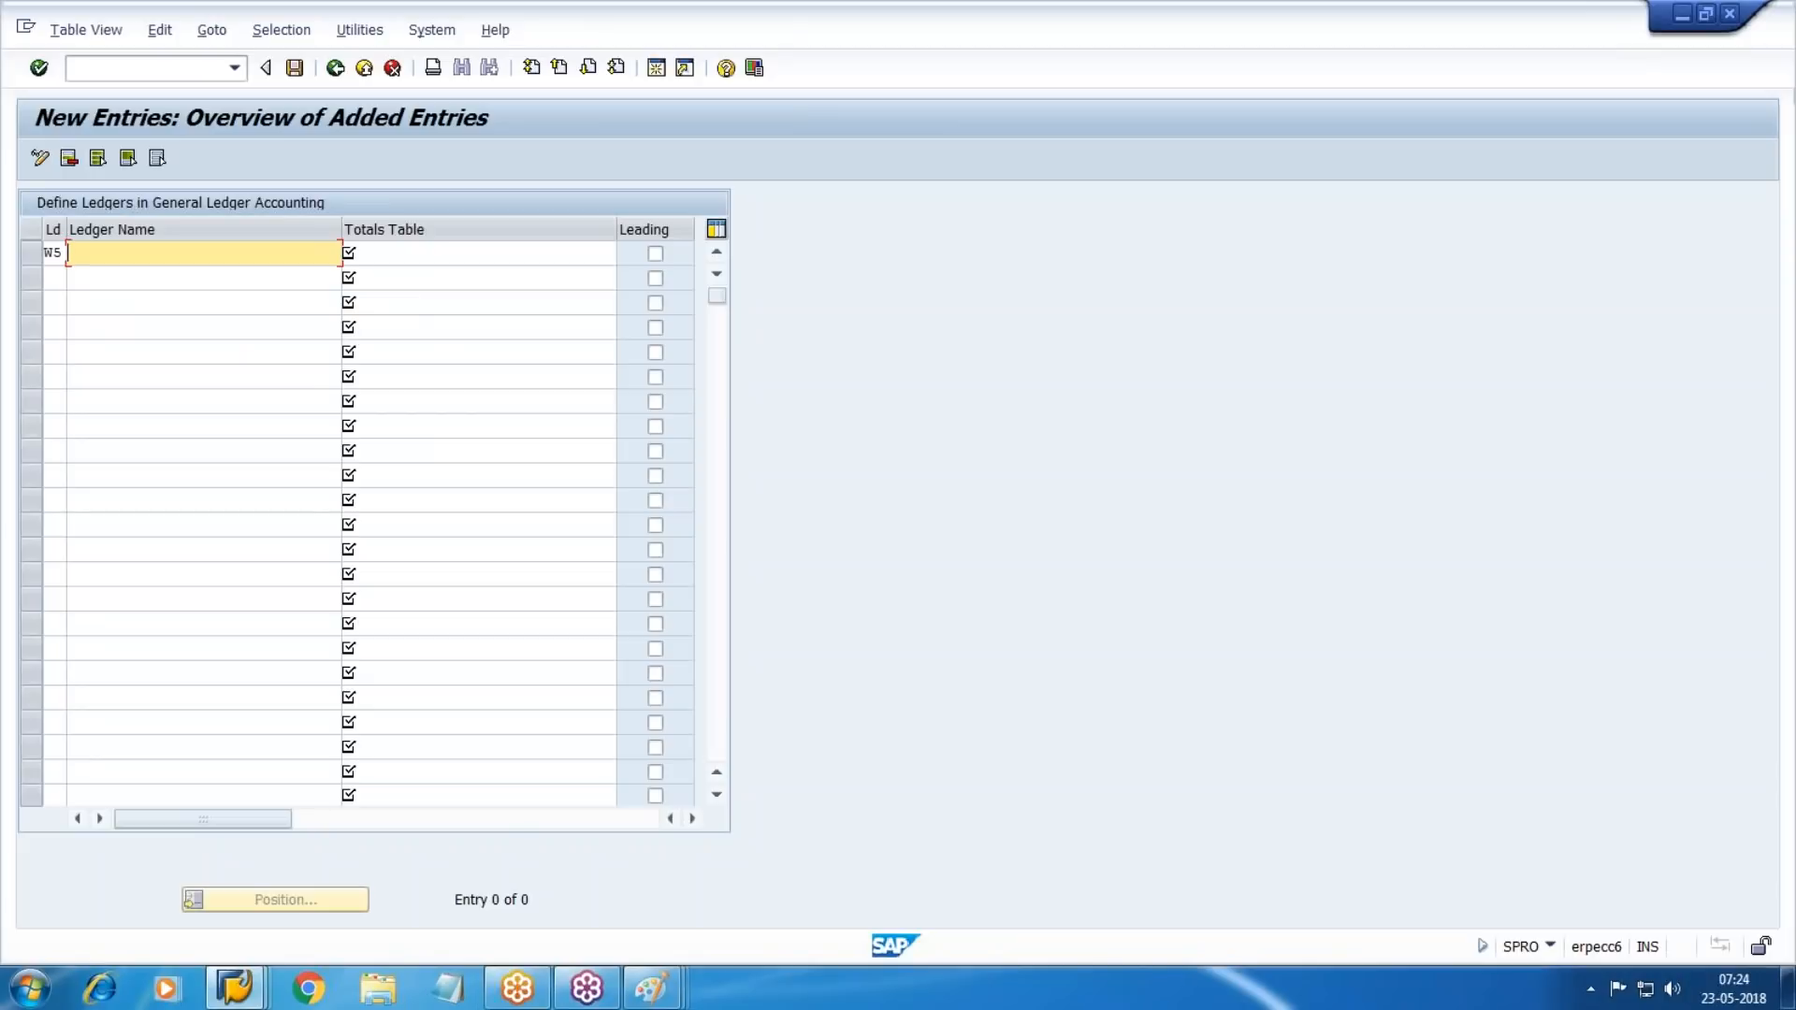
text(Local Reporting-India)
click(477, 252)
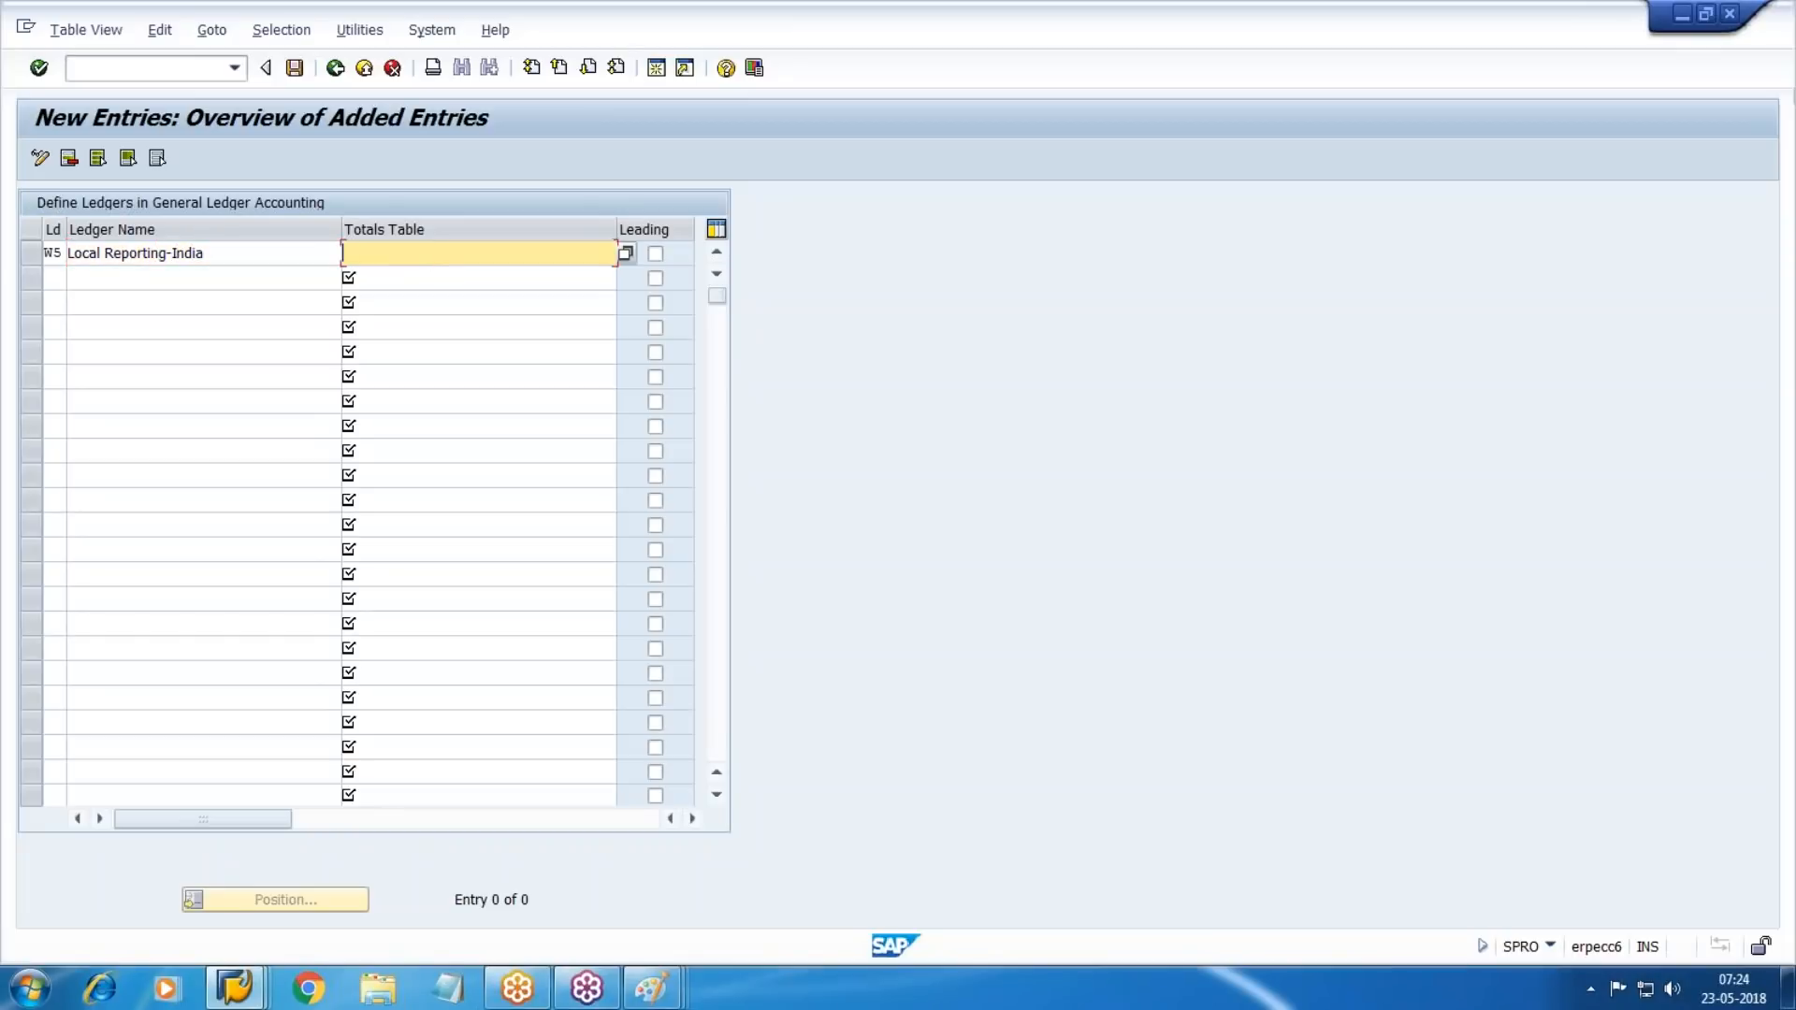
key(F4)
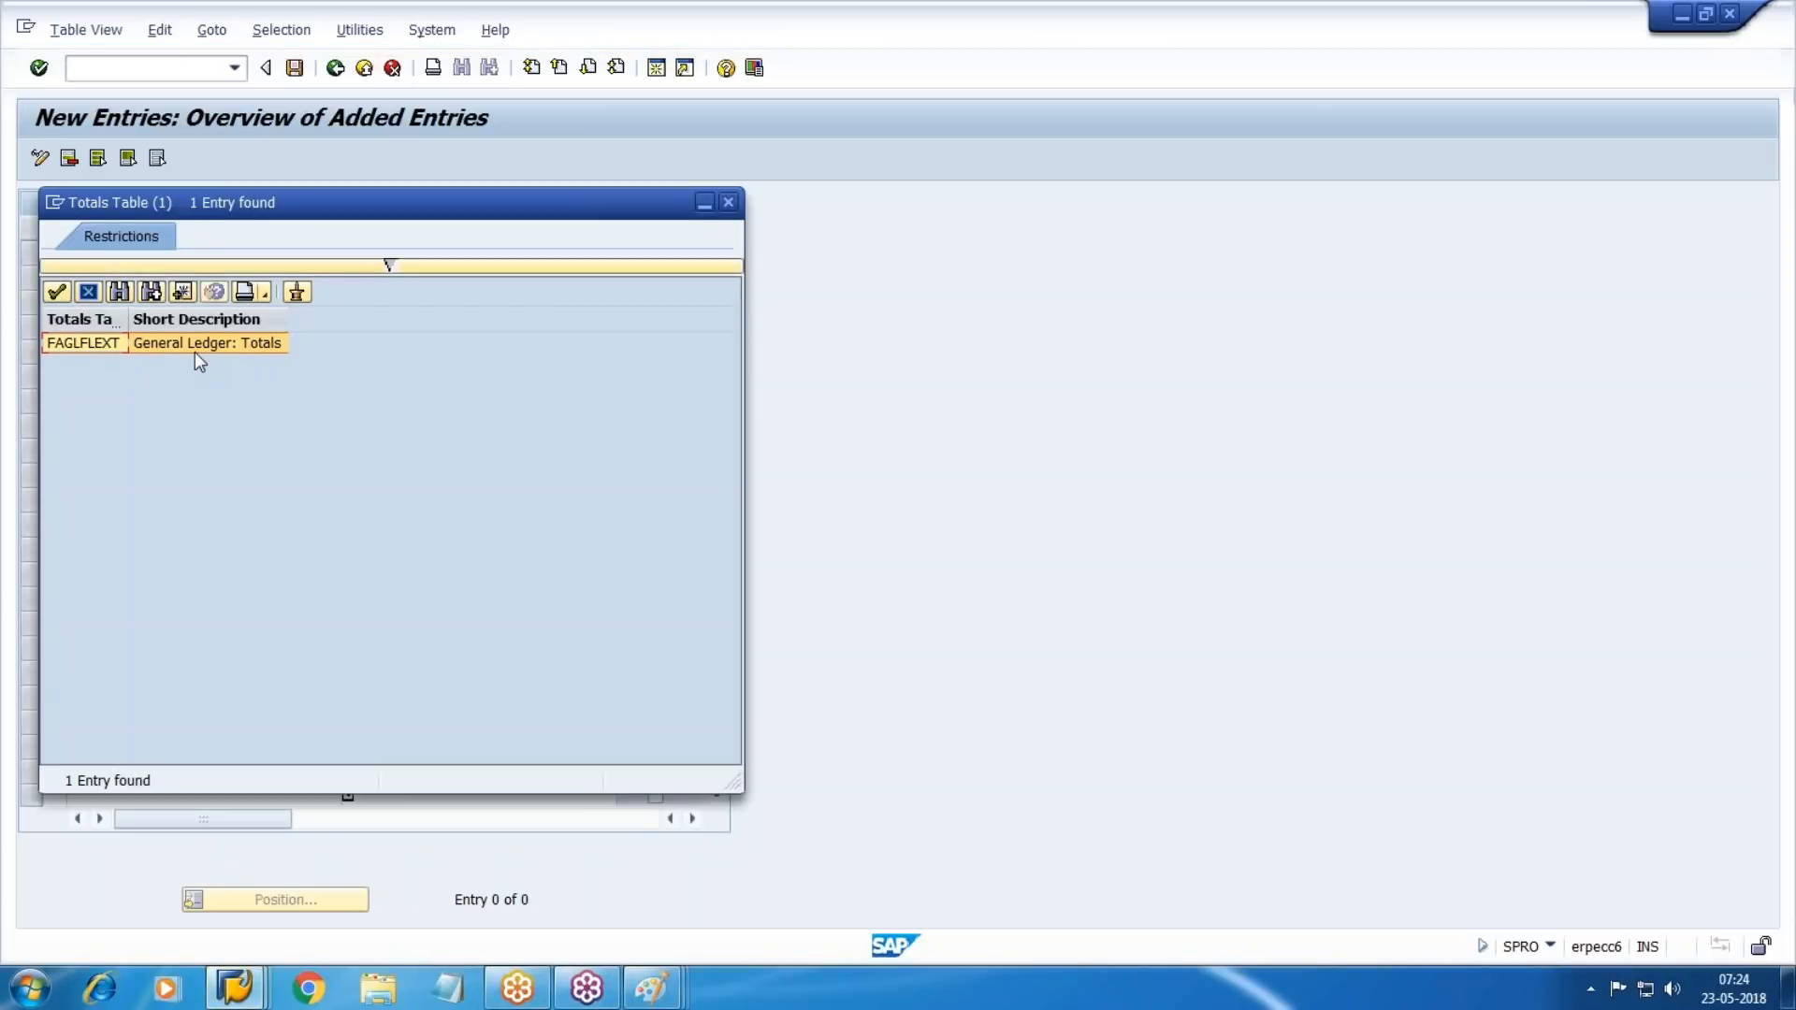
double_click(110, 347)
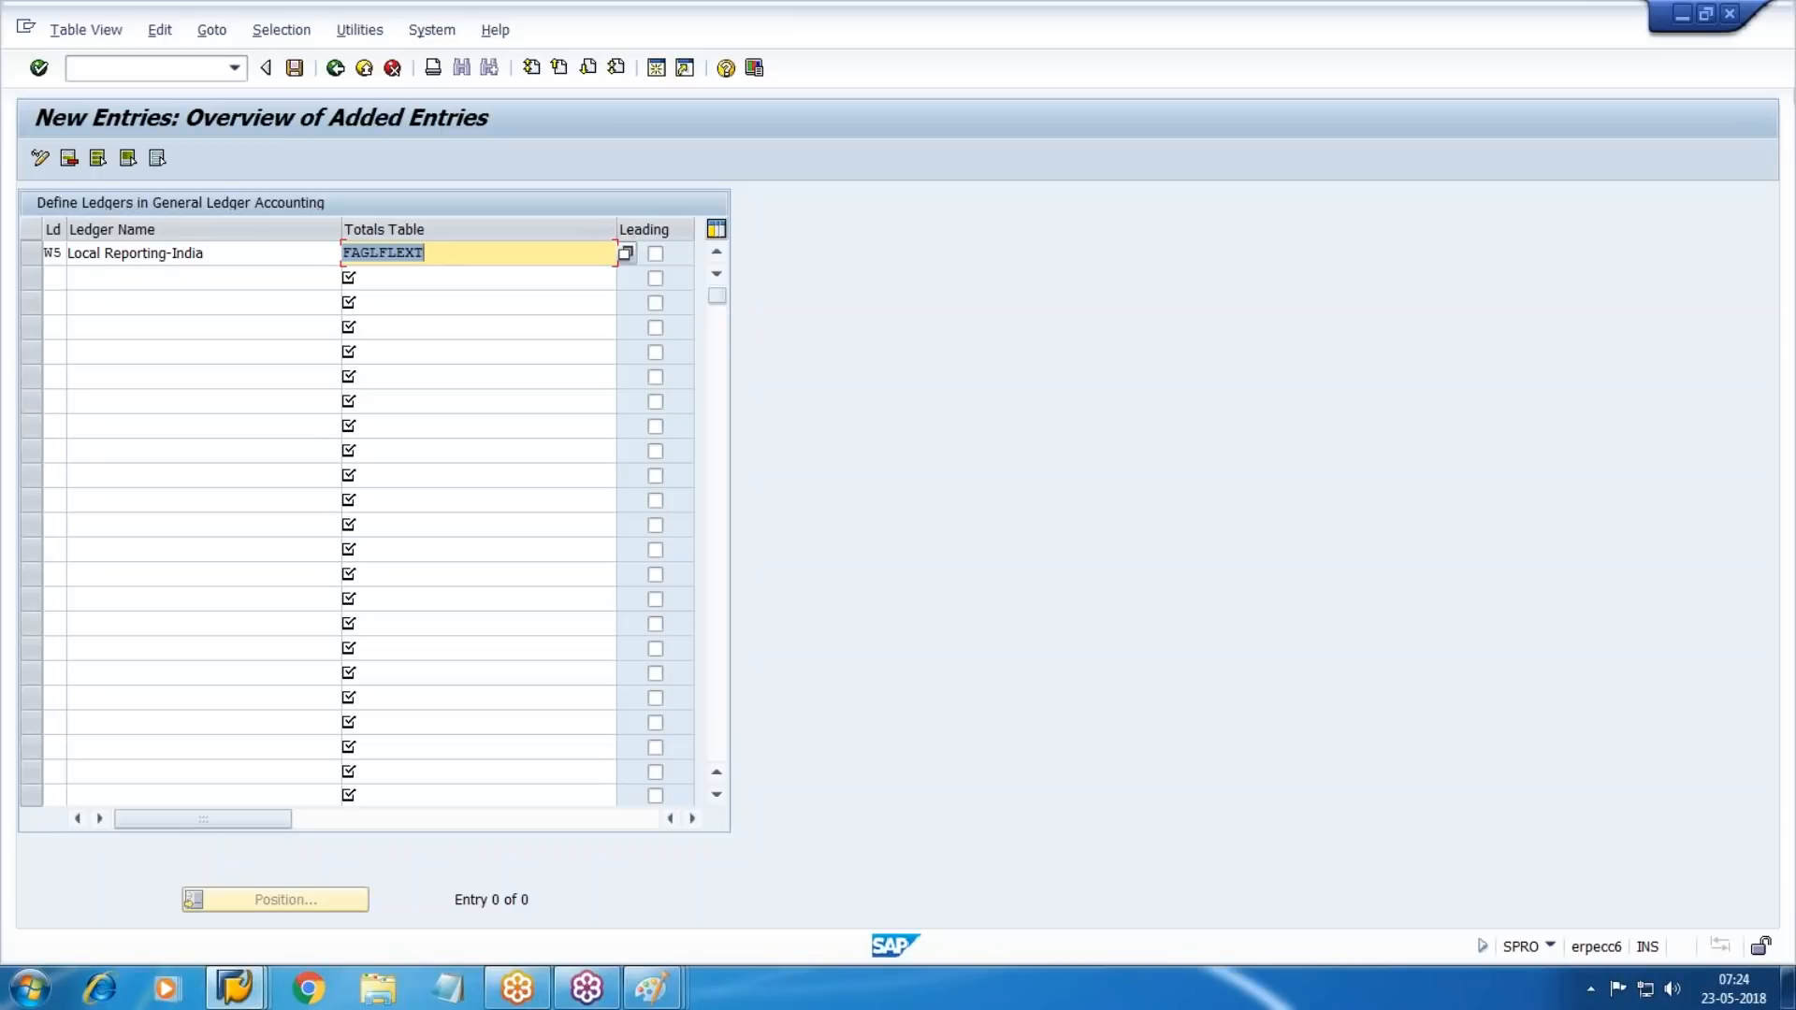
key(Tab)
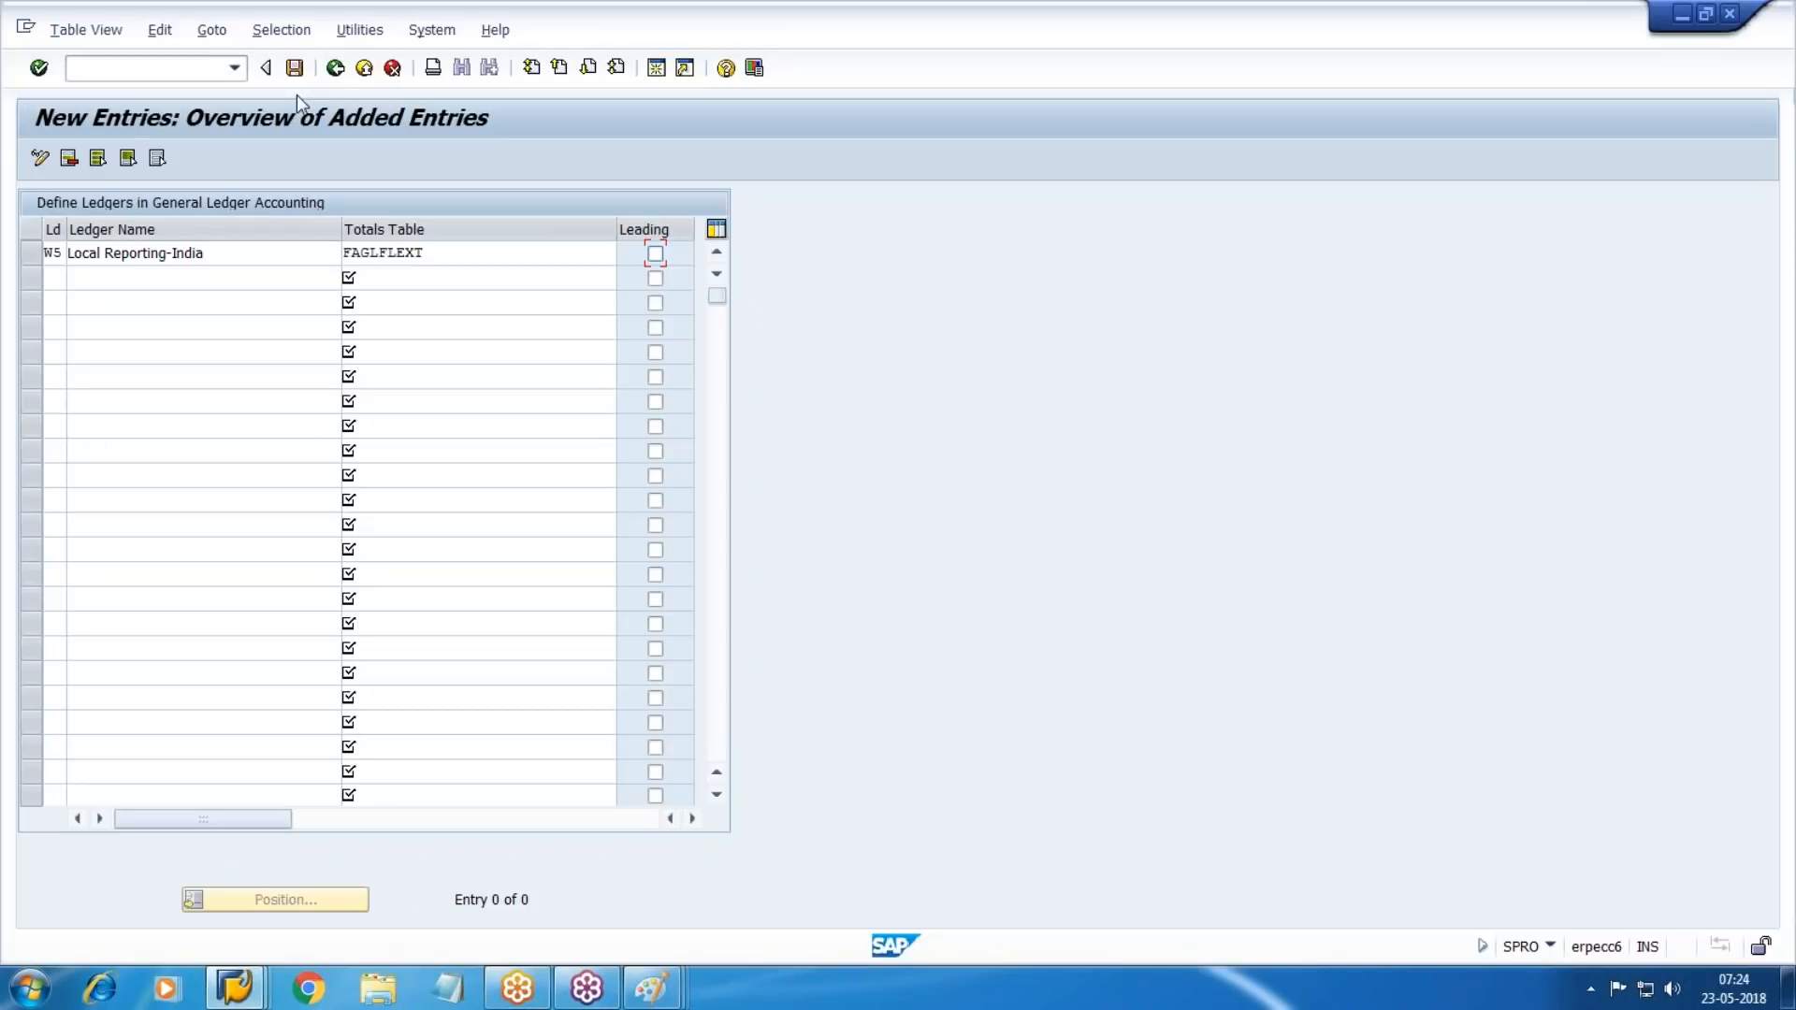
Save the new ledger in the Walmart-GL customizing request and return to the Implementation Guide.
click(295, 68)
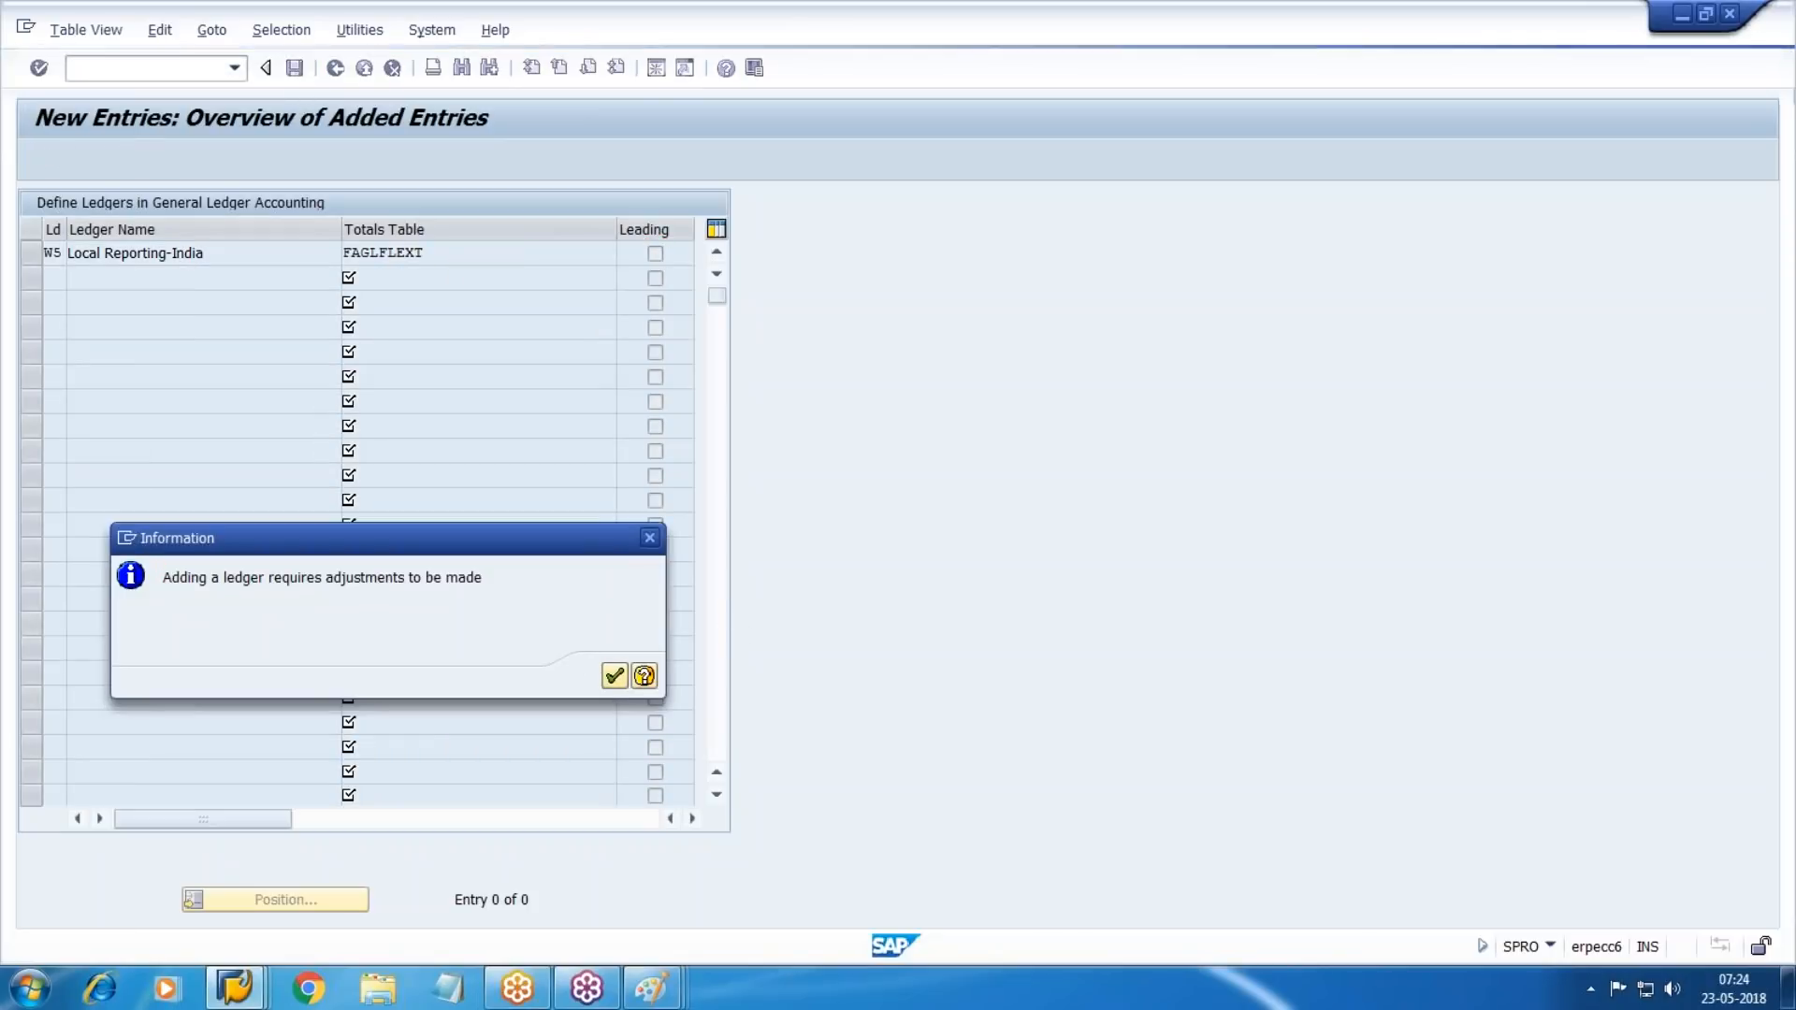
key(Return)
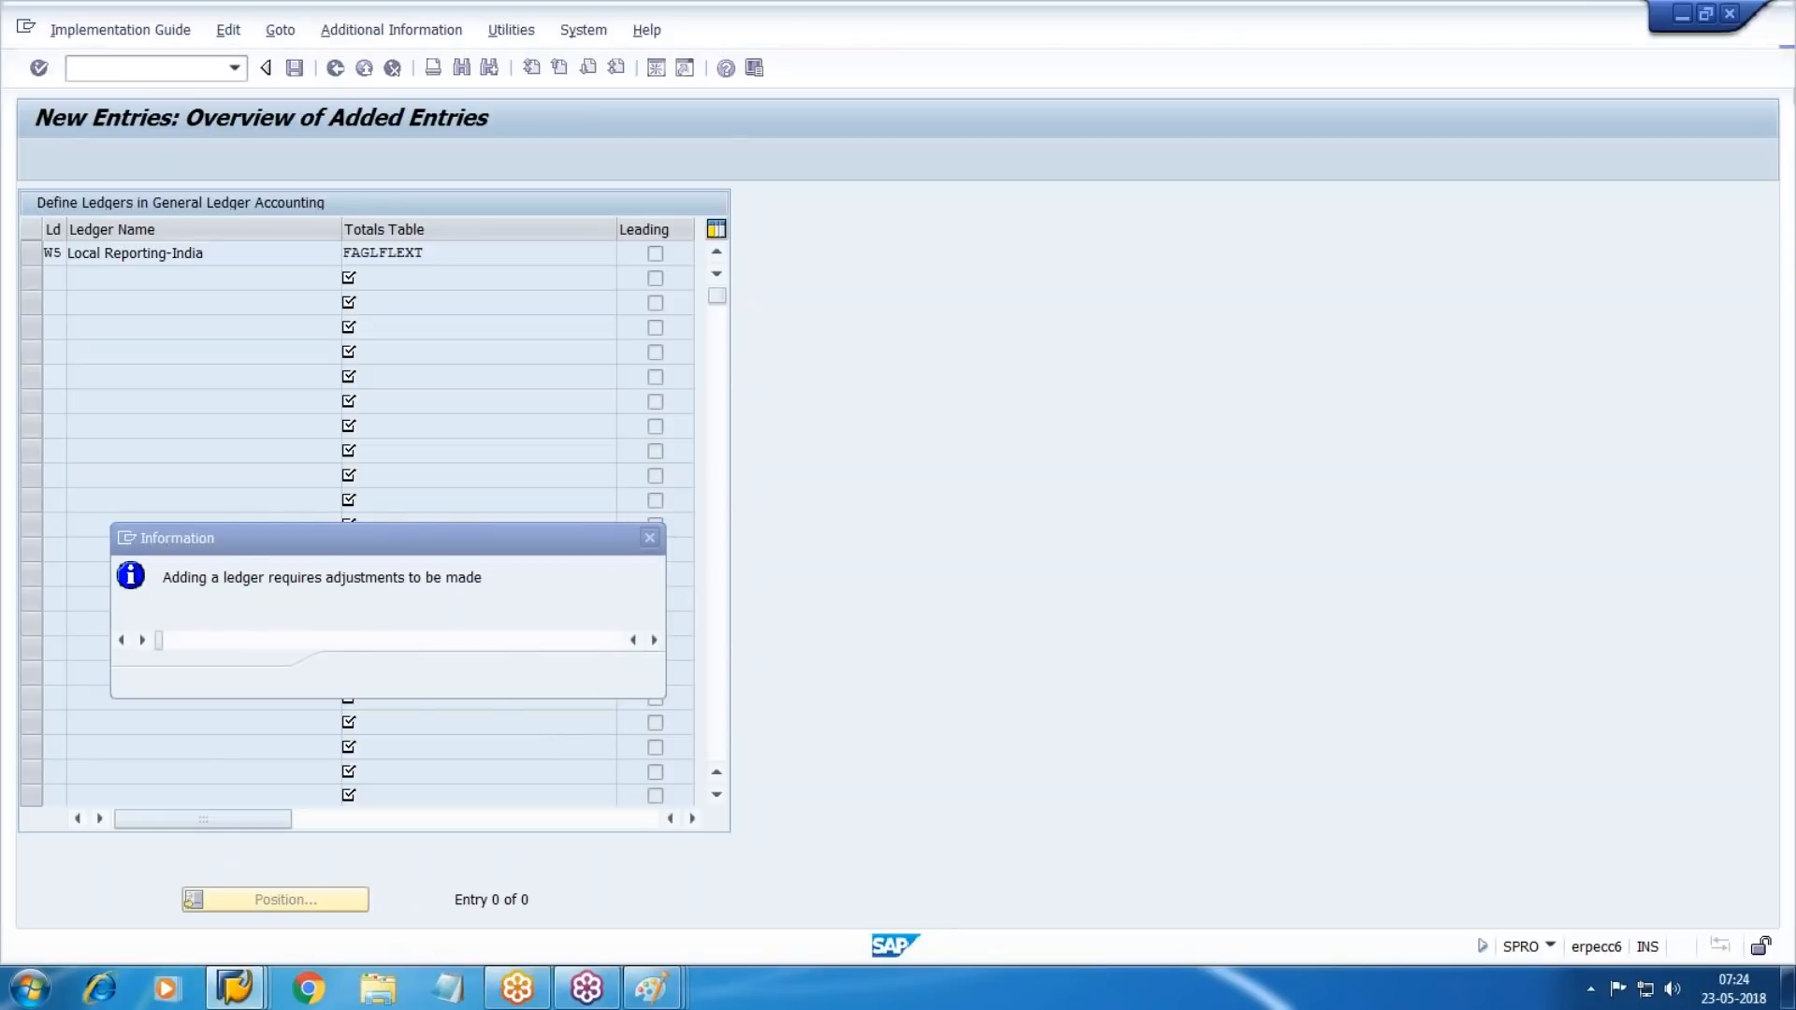
click(573, 392)
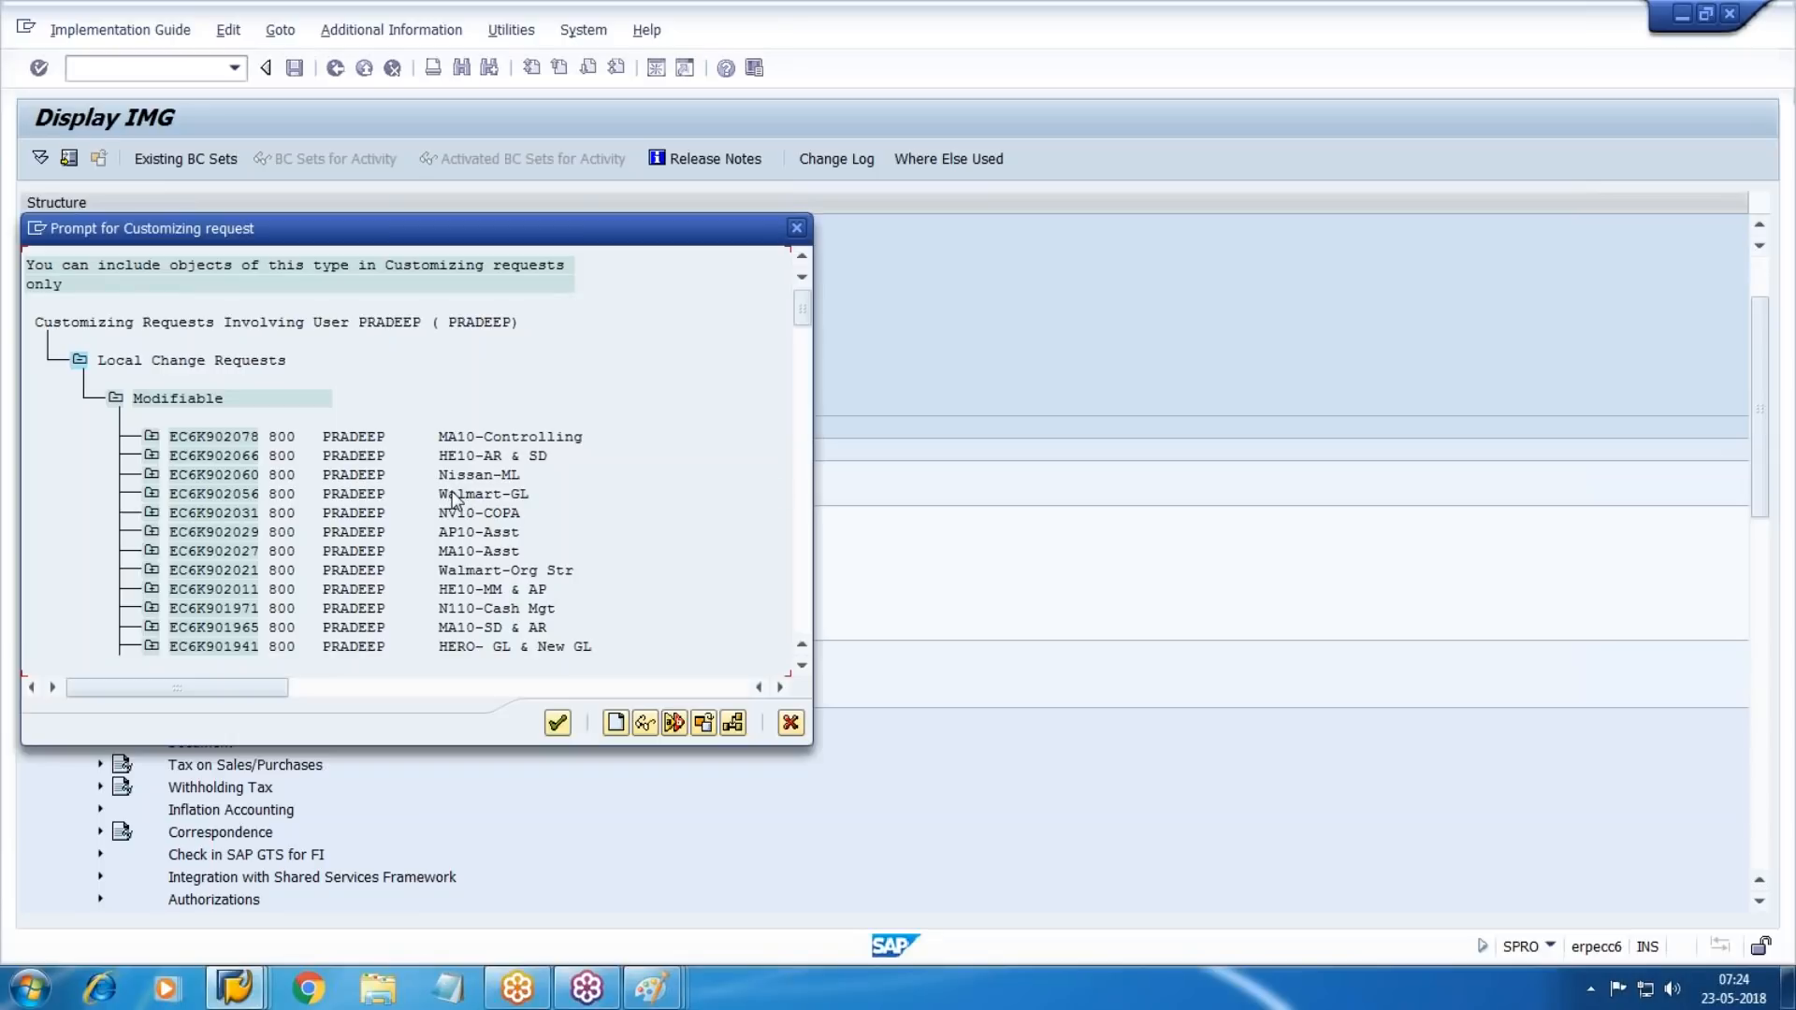
double_click(455, 497)
click(386, 392)
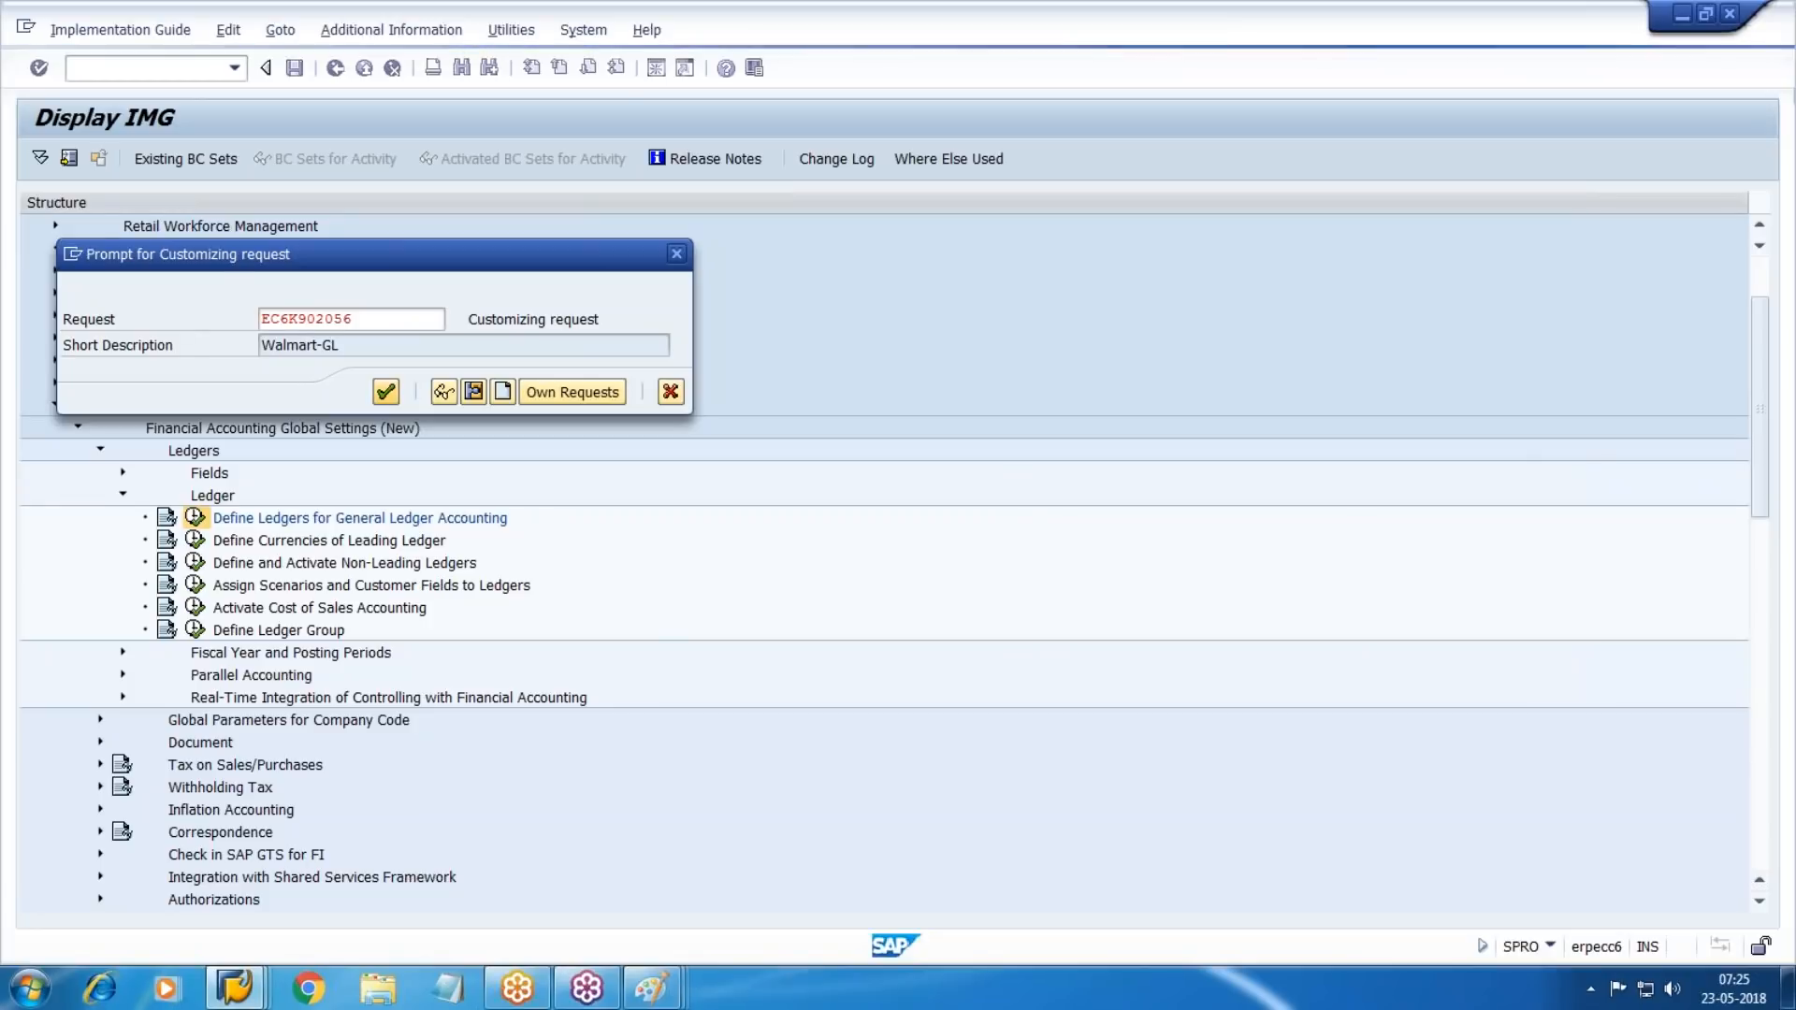
key(Return)
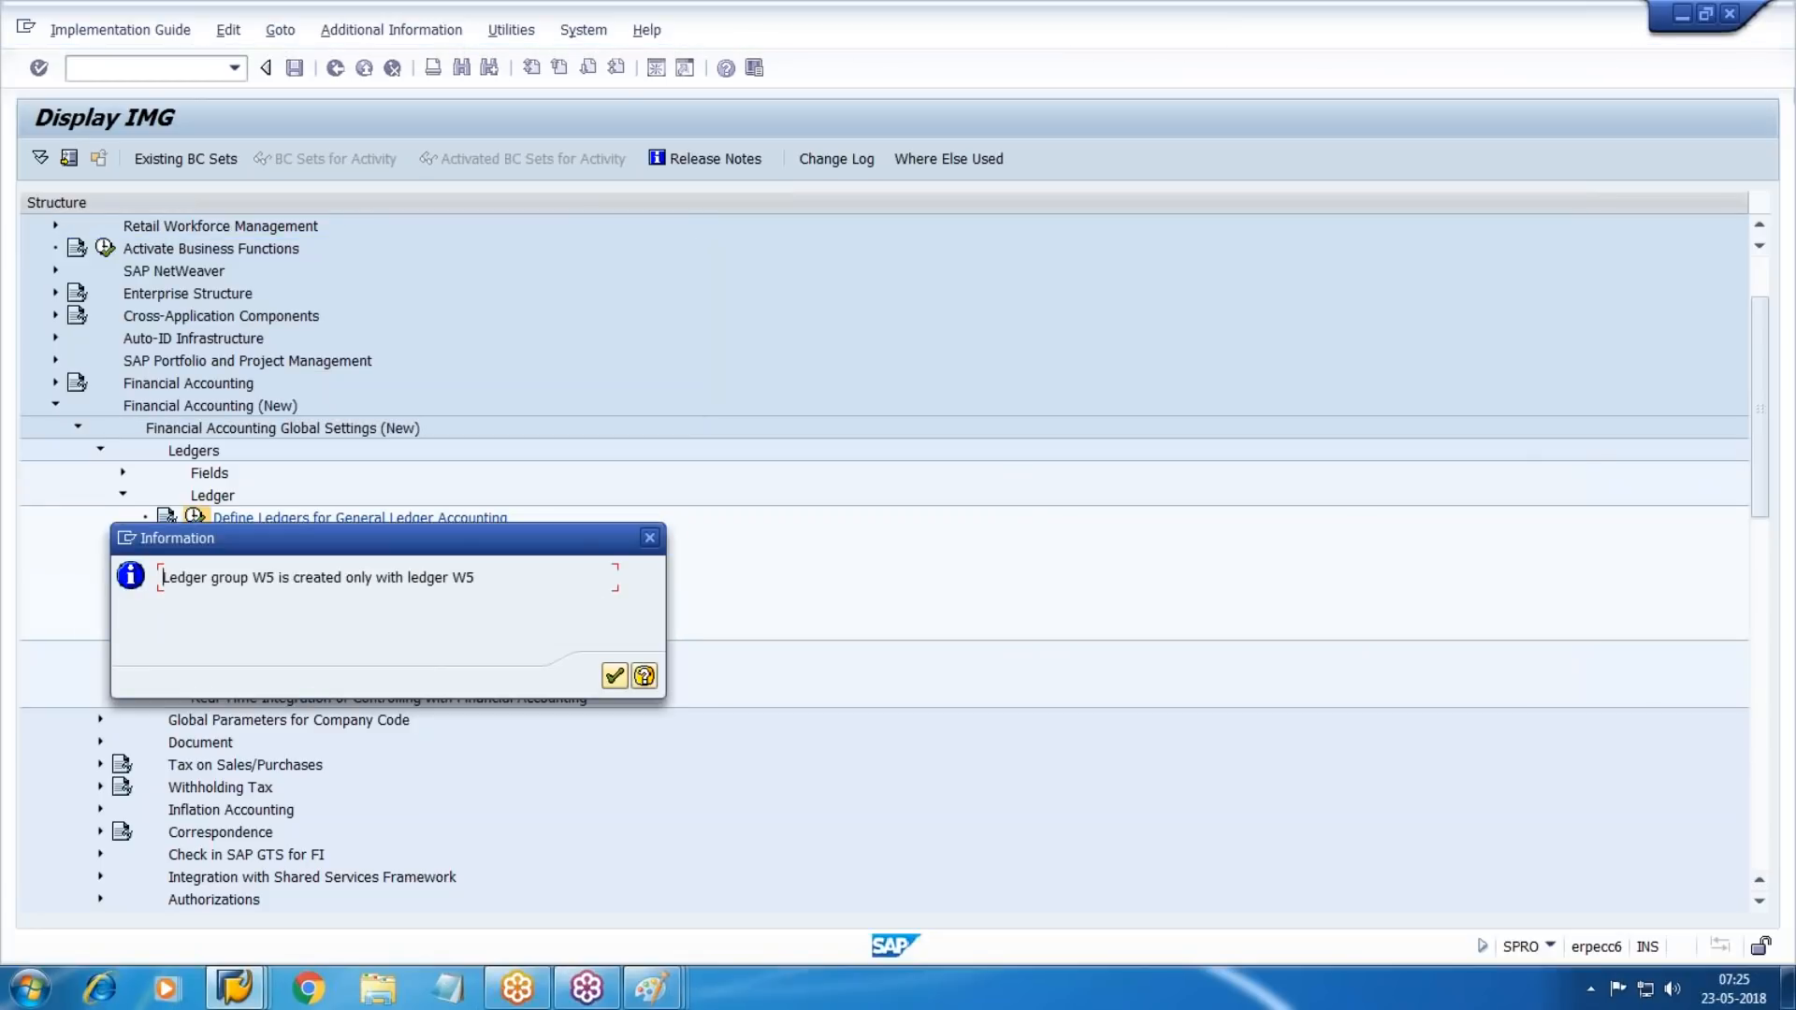
key(Return)
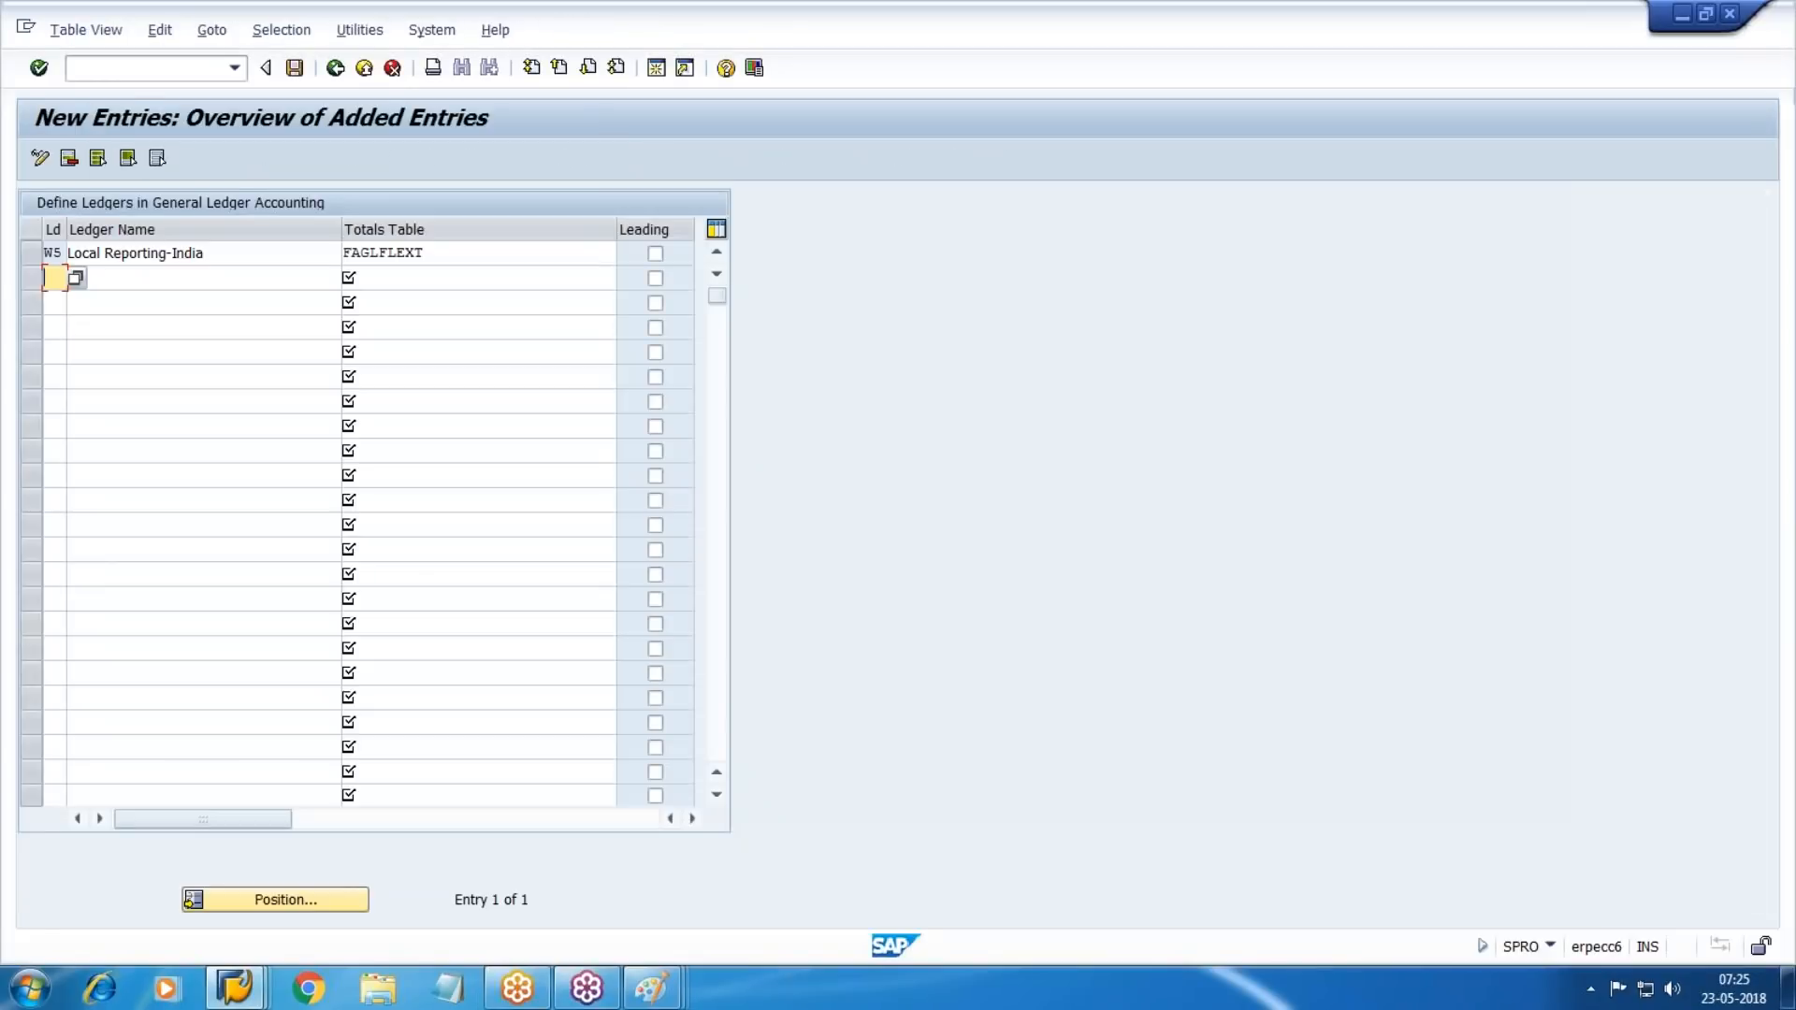
key(F3)
key(F3)
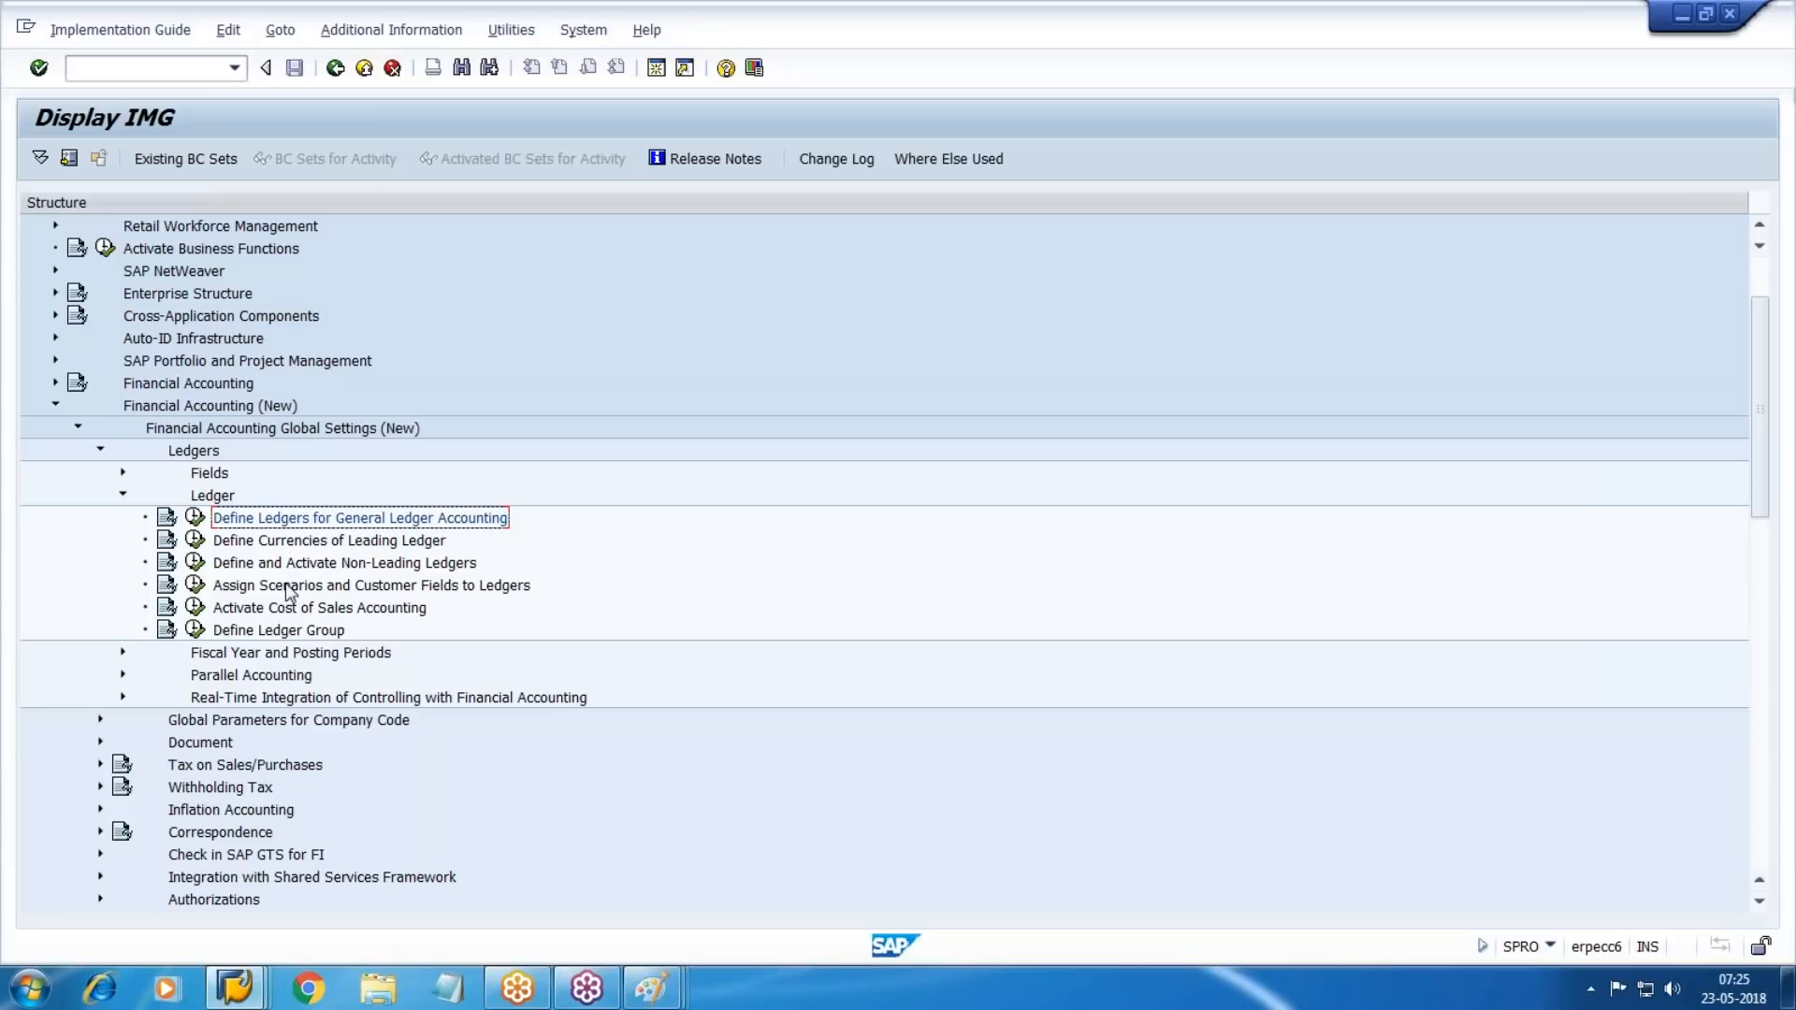
Open Define Currencies of Leading Ledger and start a new entry for company code WM10.
click(194, 542)
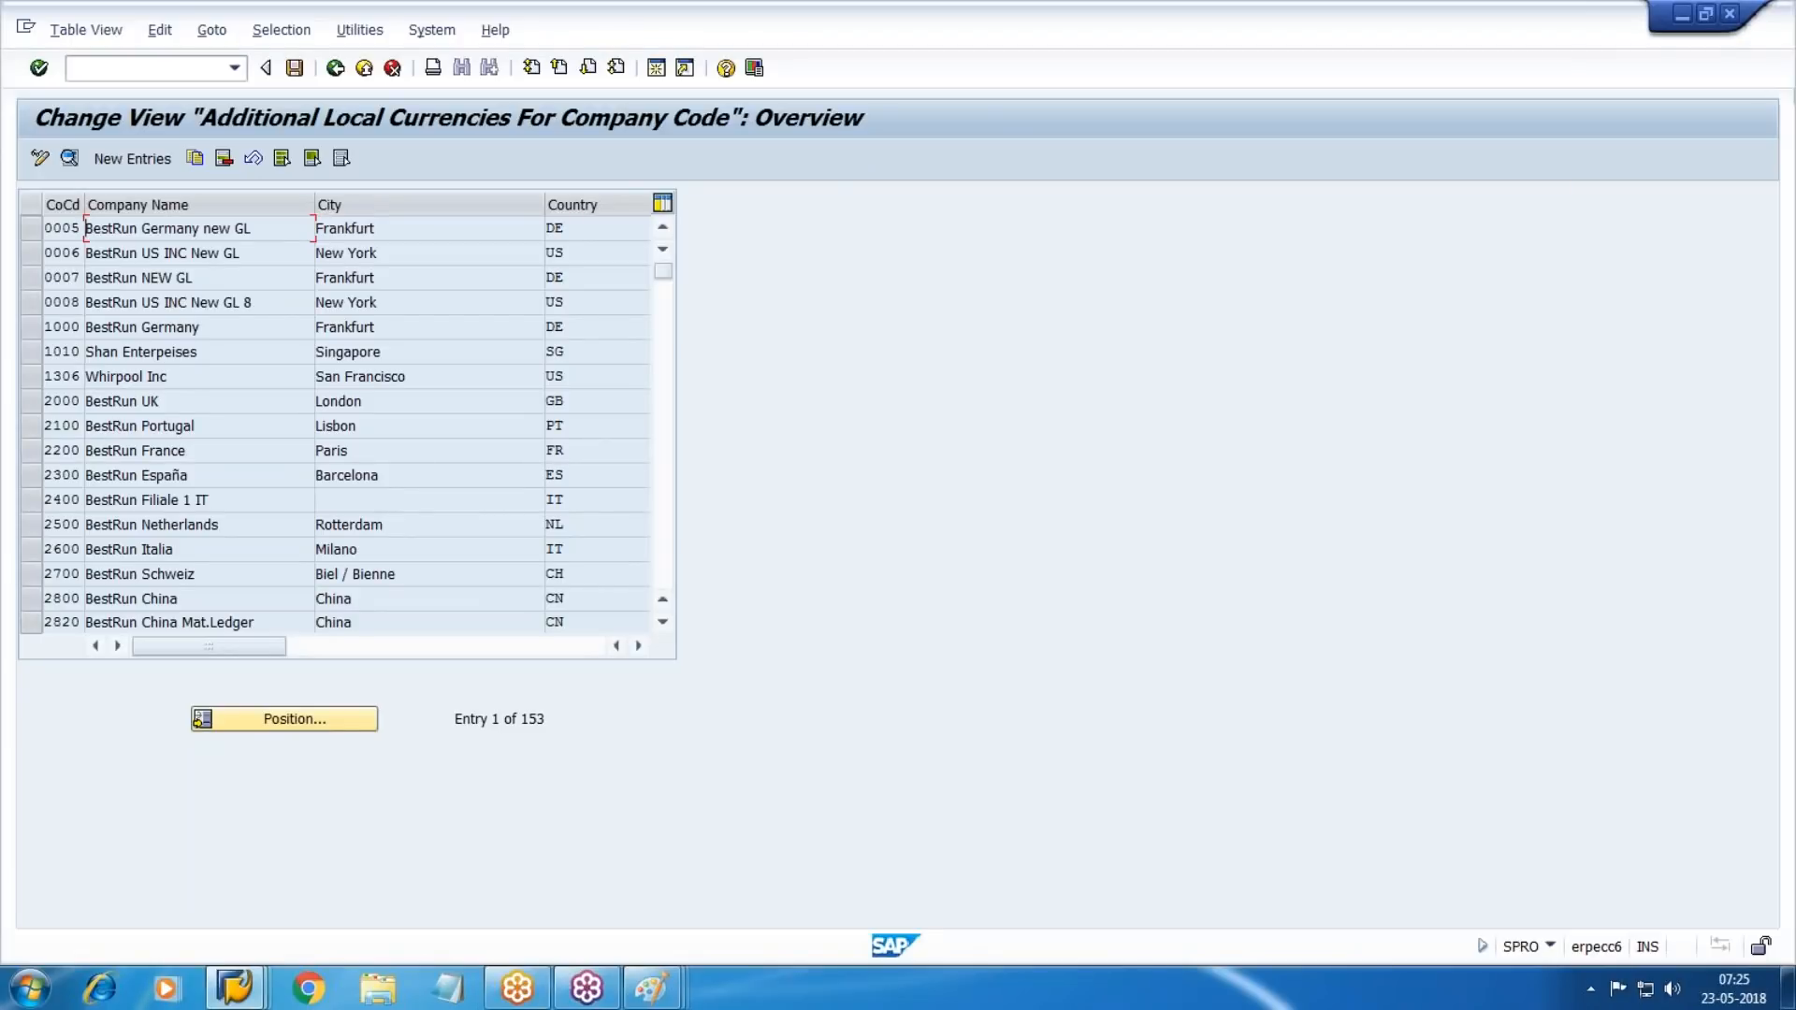
key(F5)
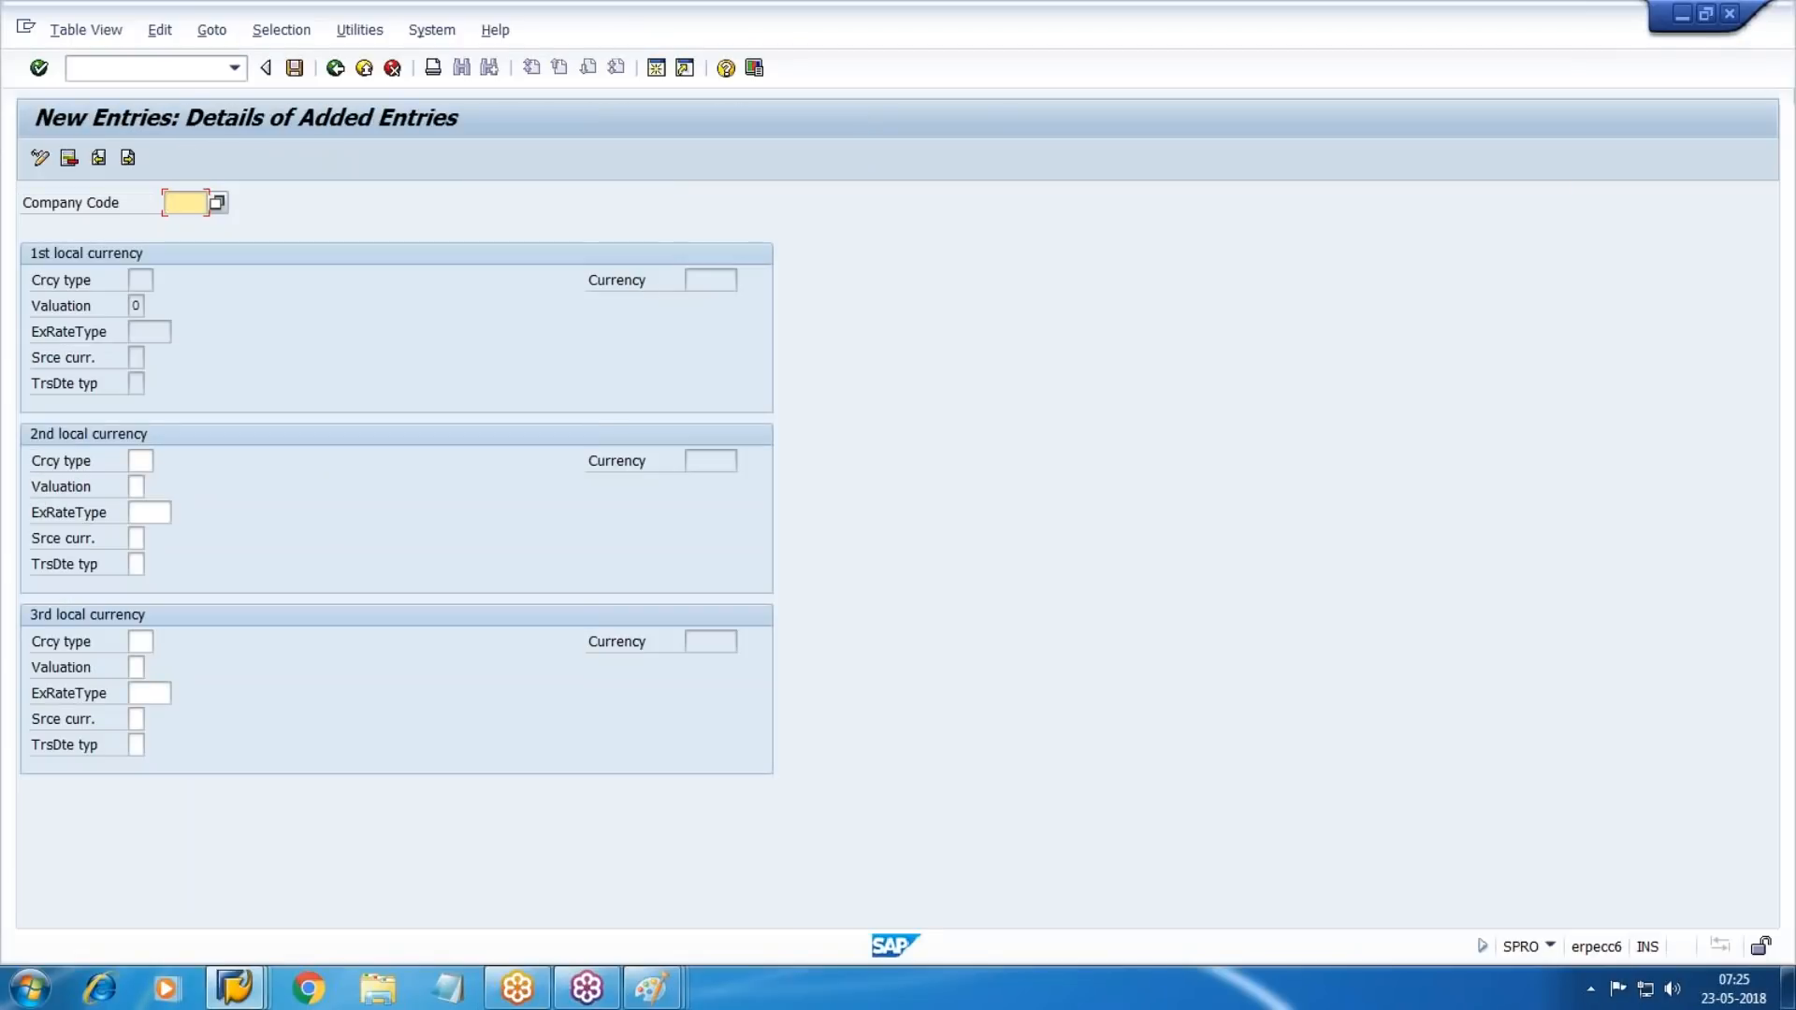
text(WM10)
click(39, 67)
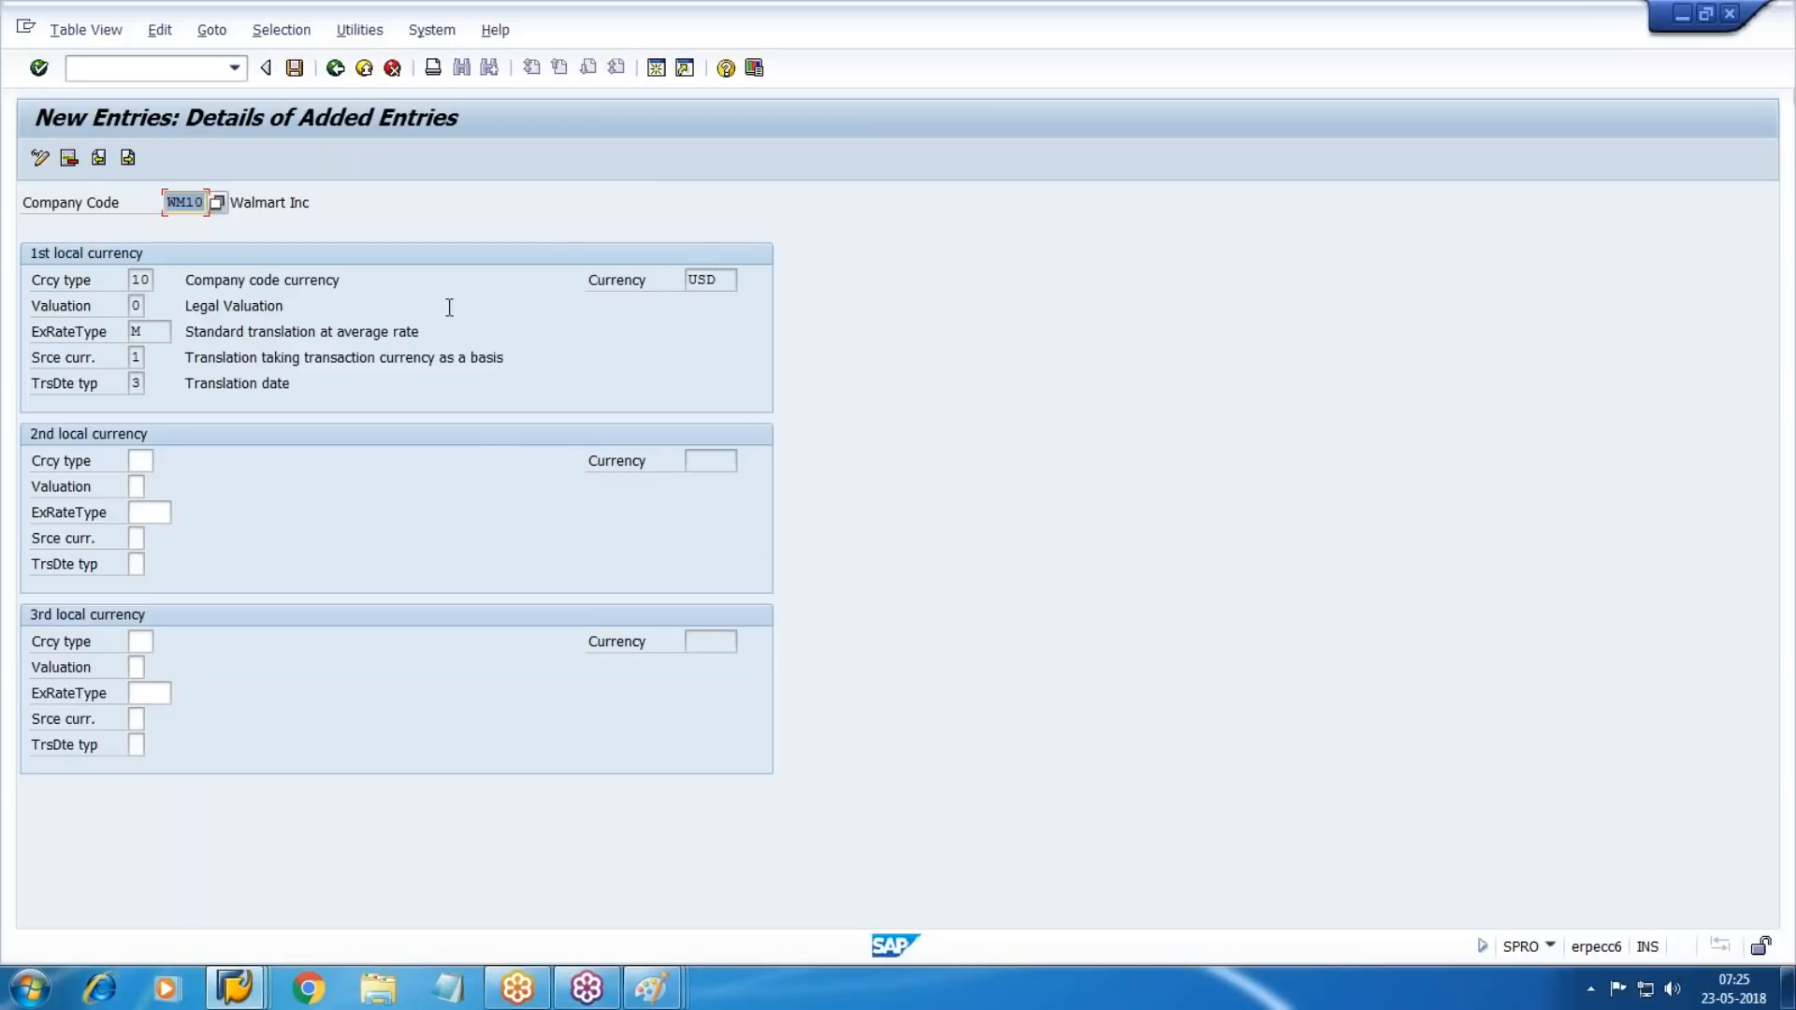
Set the 2nd local currency's type to 30, Group currency.
click(136, 462)
key(F4)
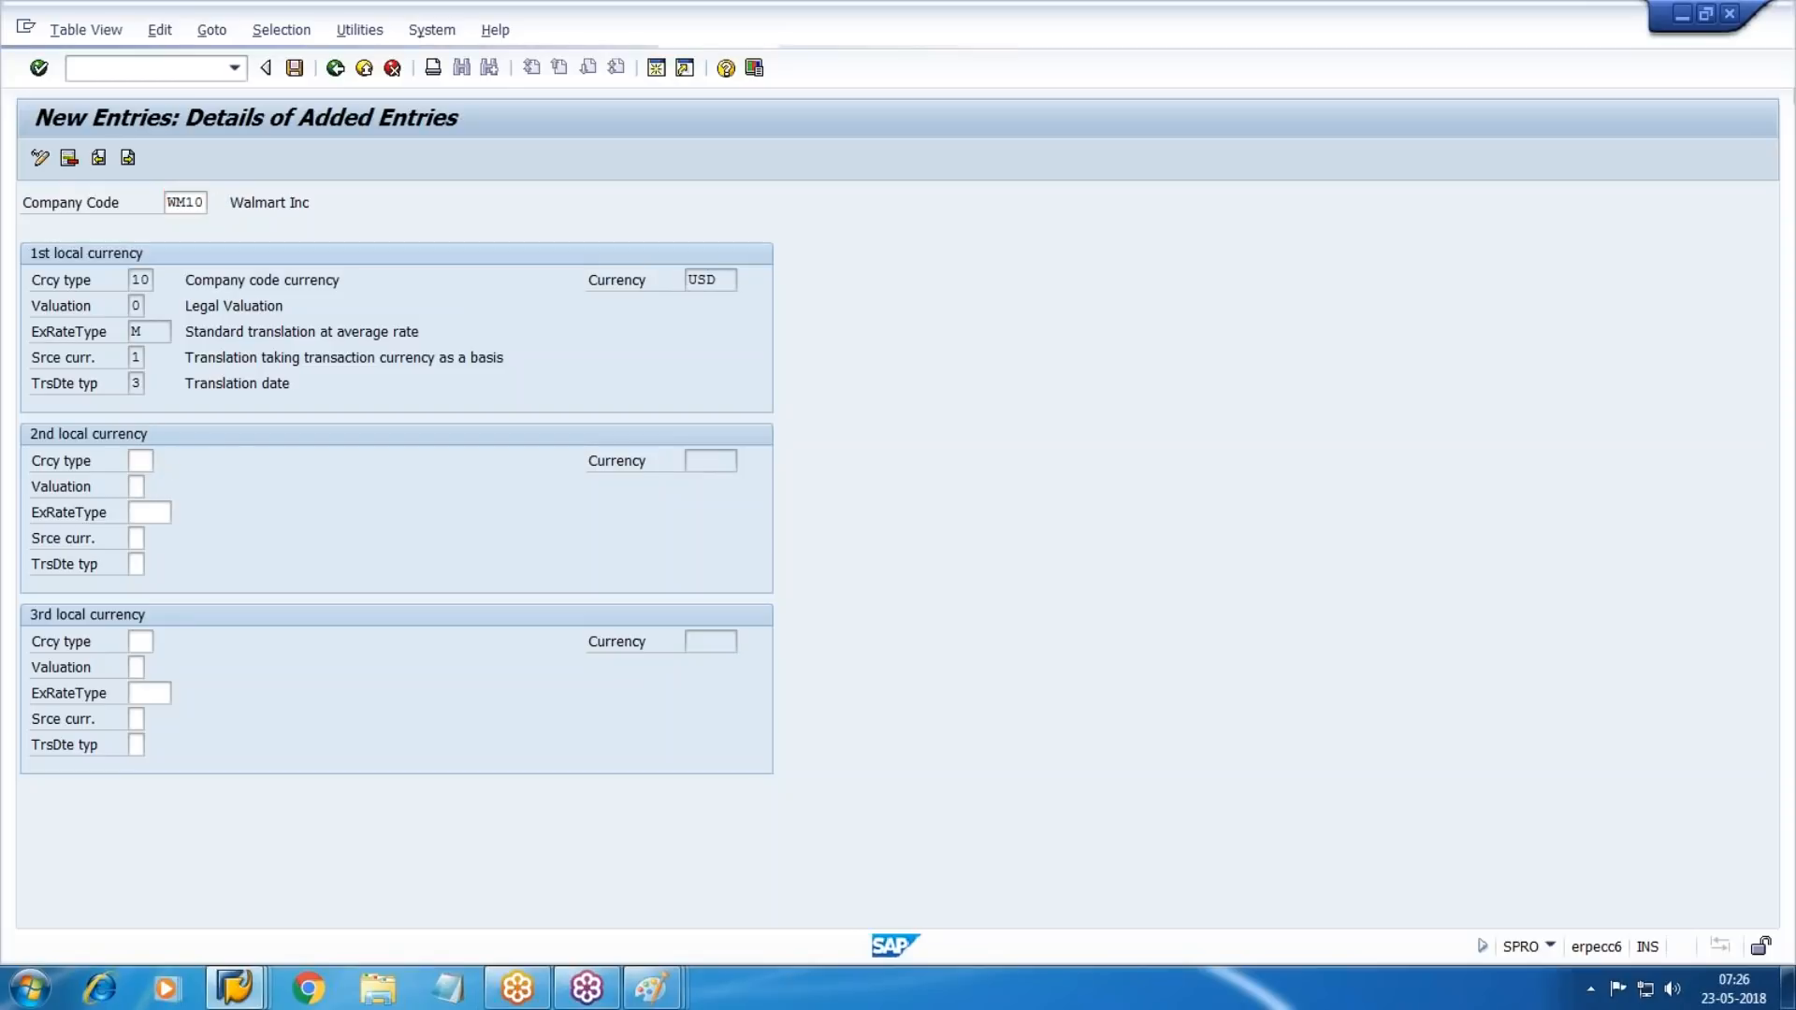
double_click(154, 154)
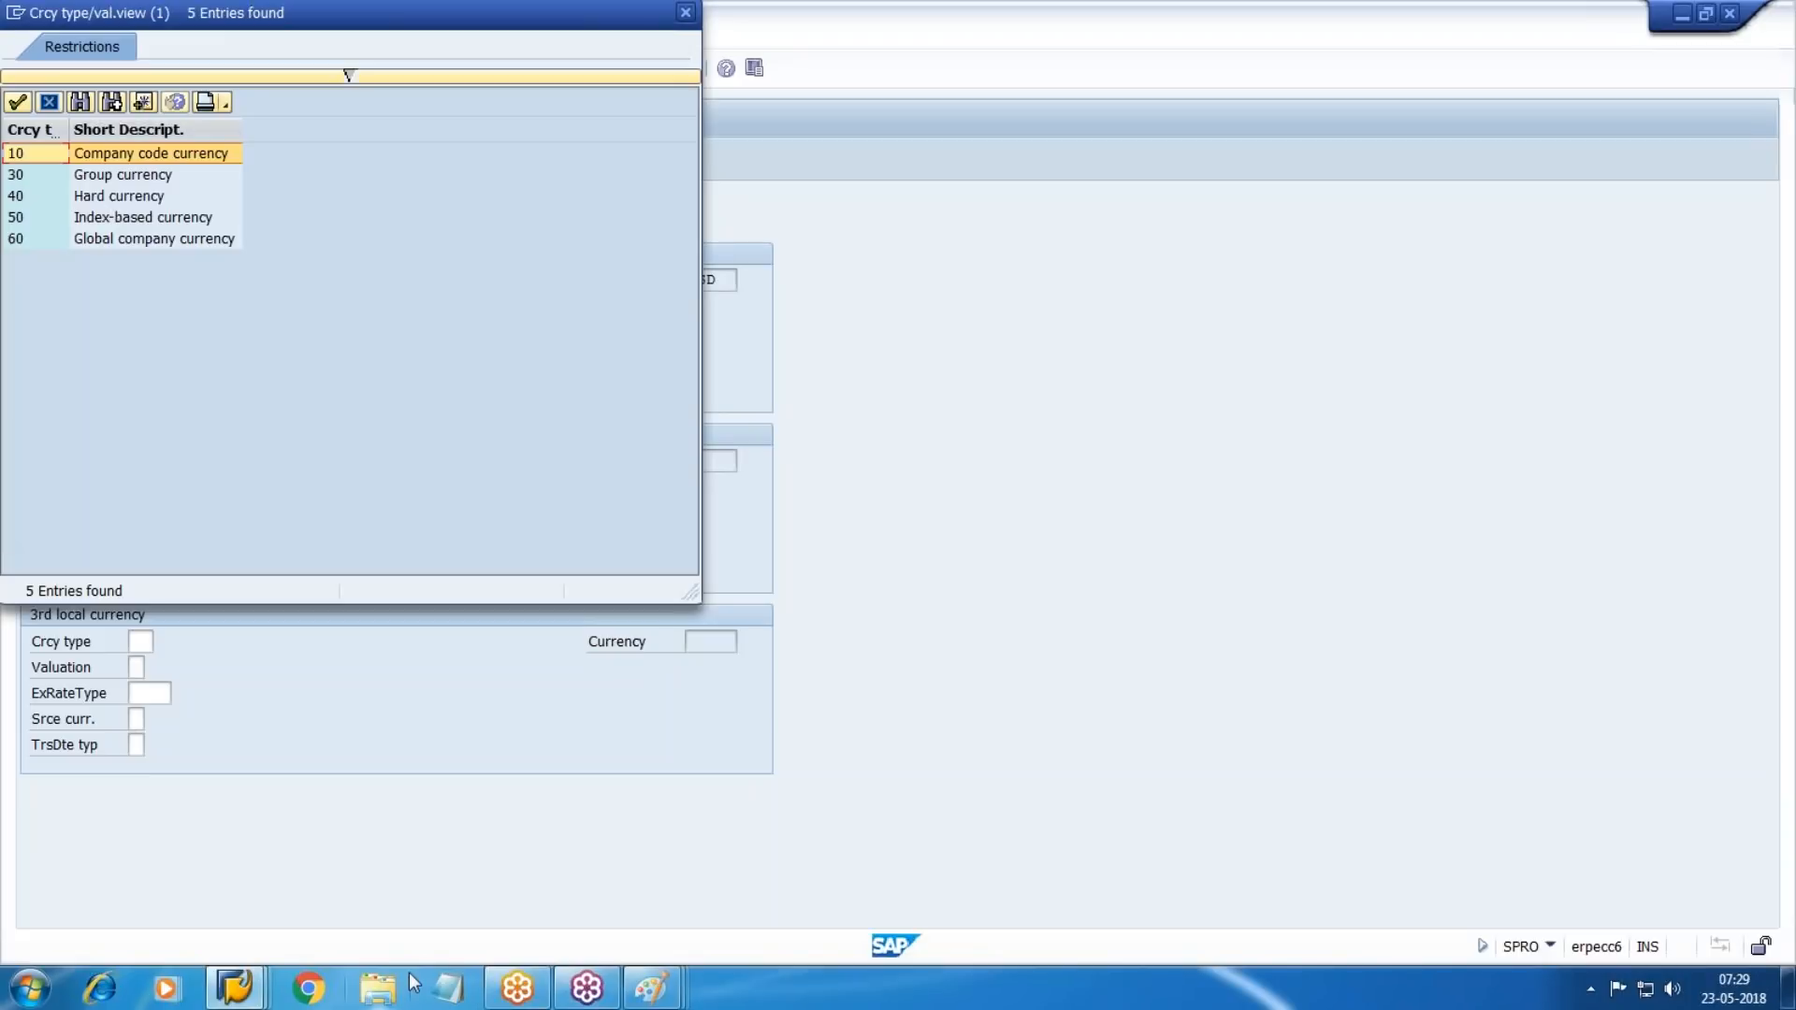
double_click(93, 175)
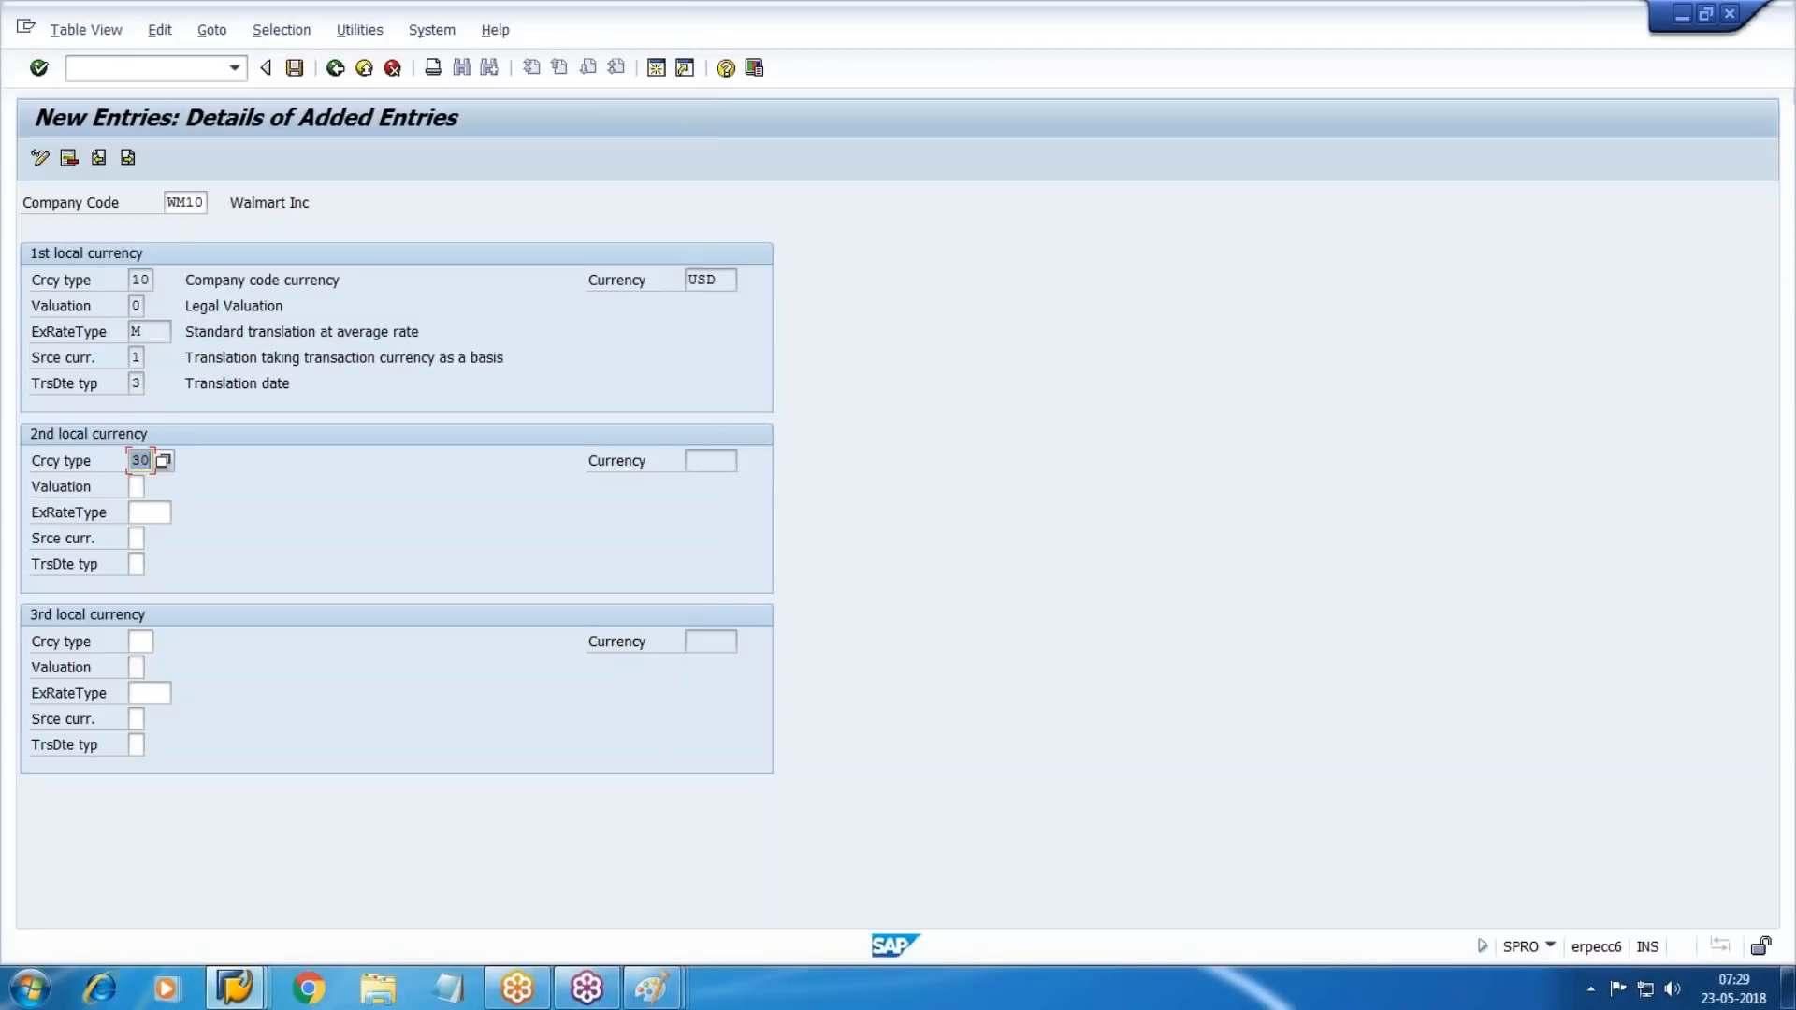
Set the 2nd local currency's valuation to 1, Group Valuation, and its exchange rate type to M.
click(135, 486)
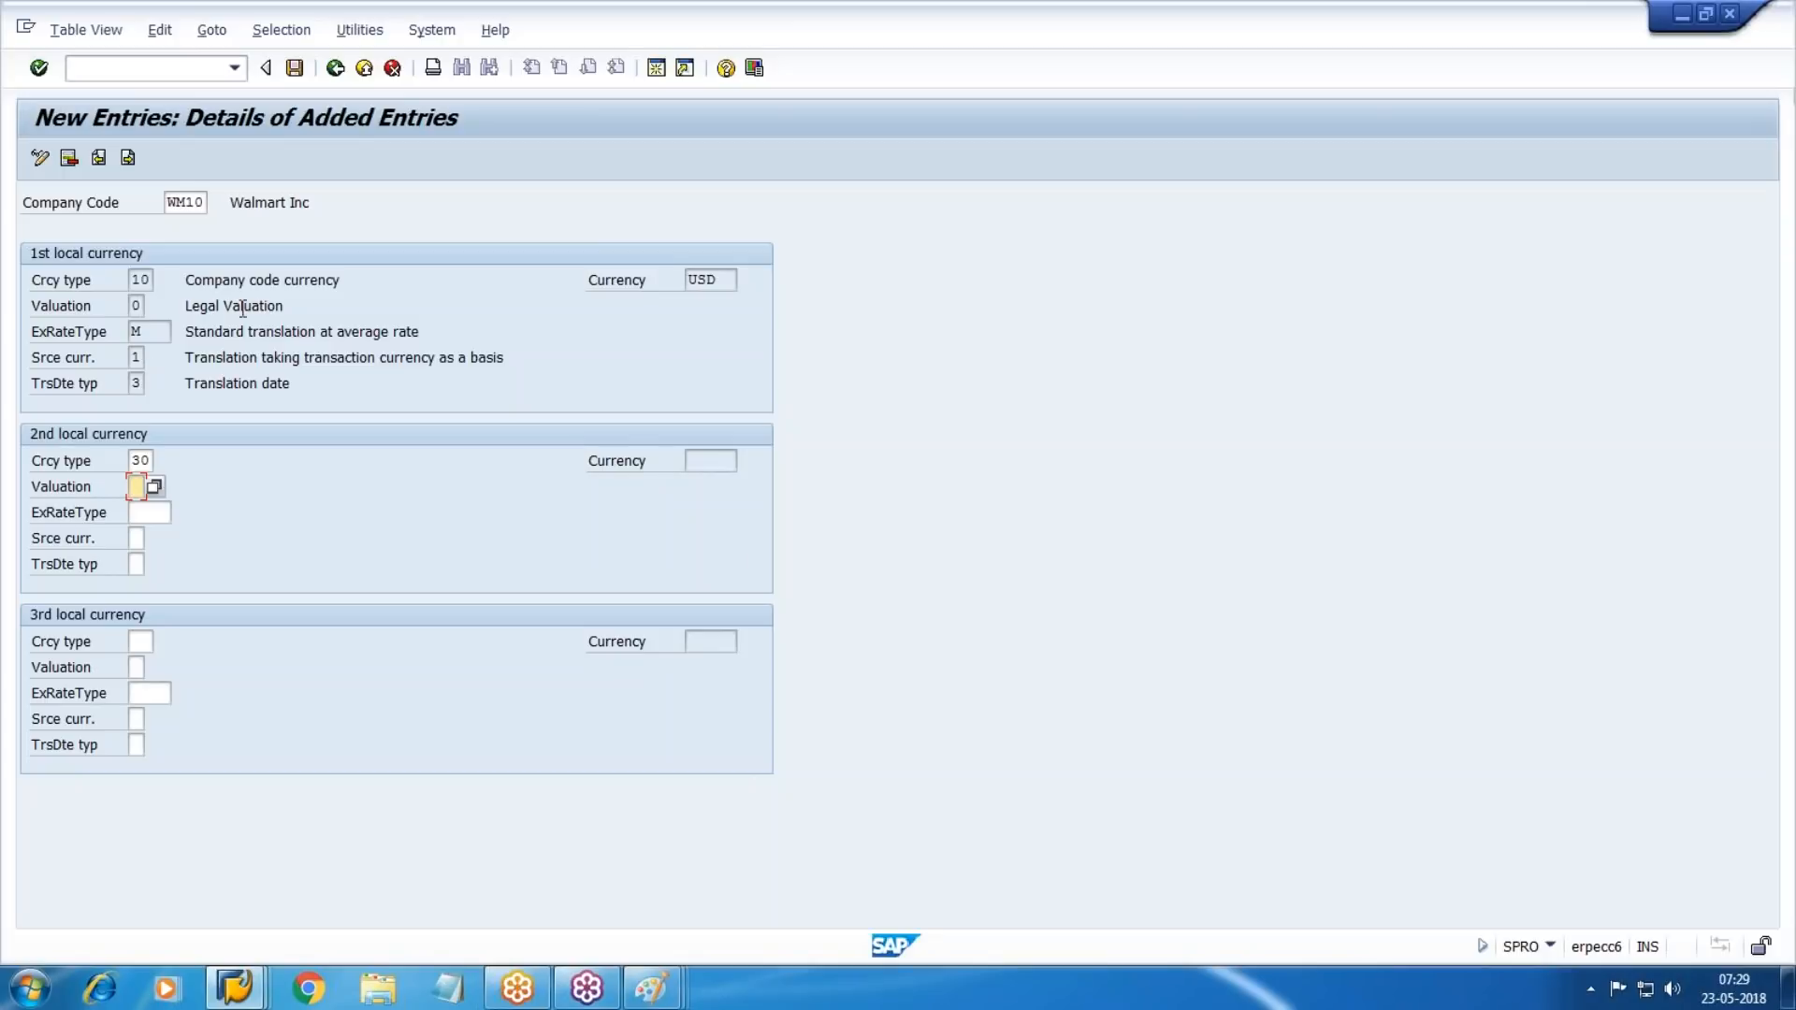
click(190, 305)
click(136, 487)
key(F4)
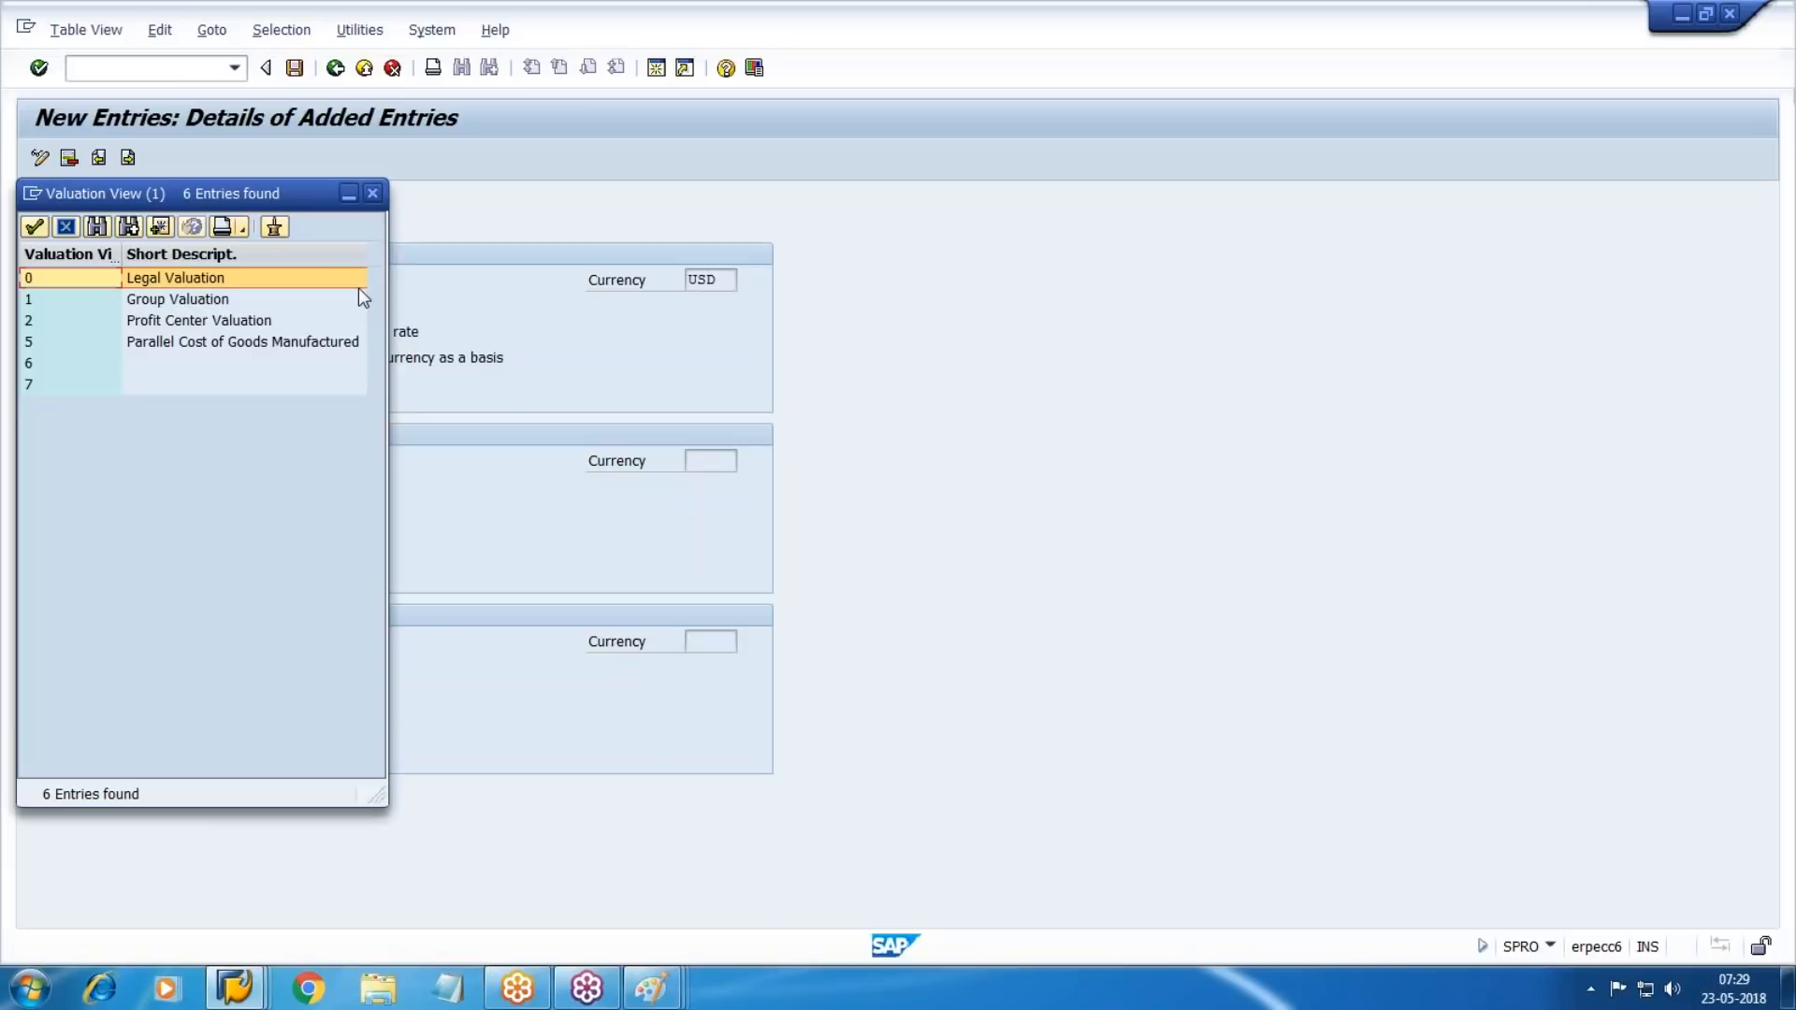
click(177, 304)
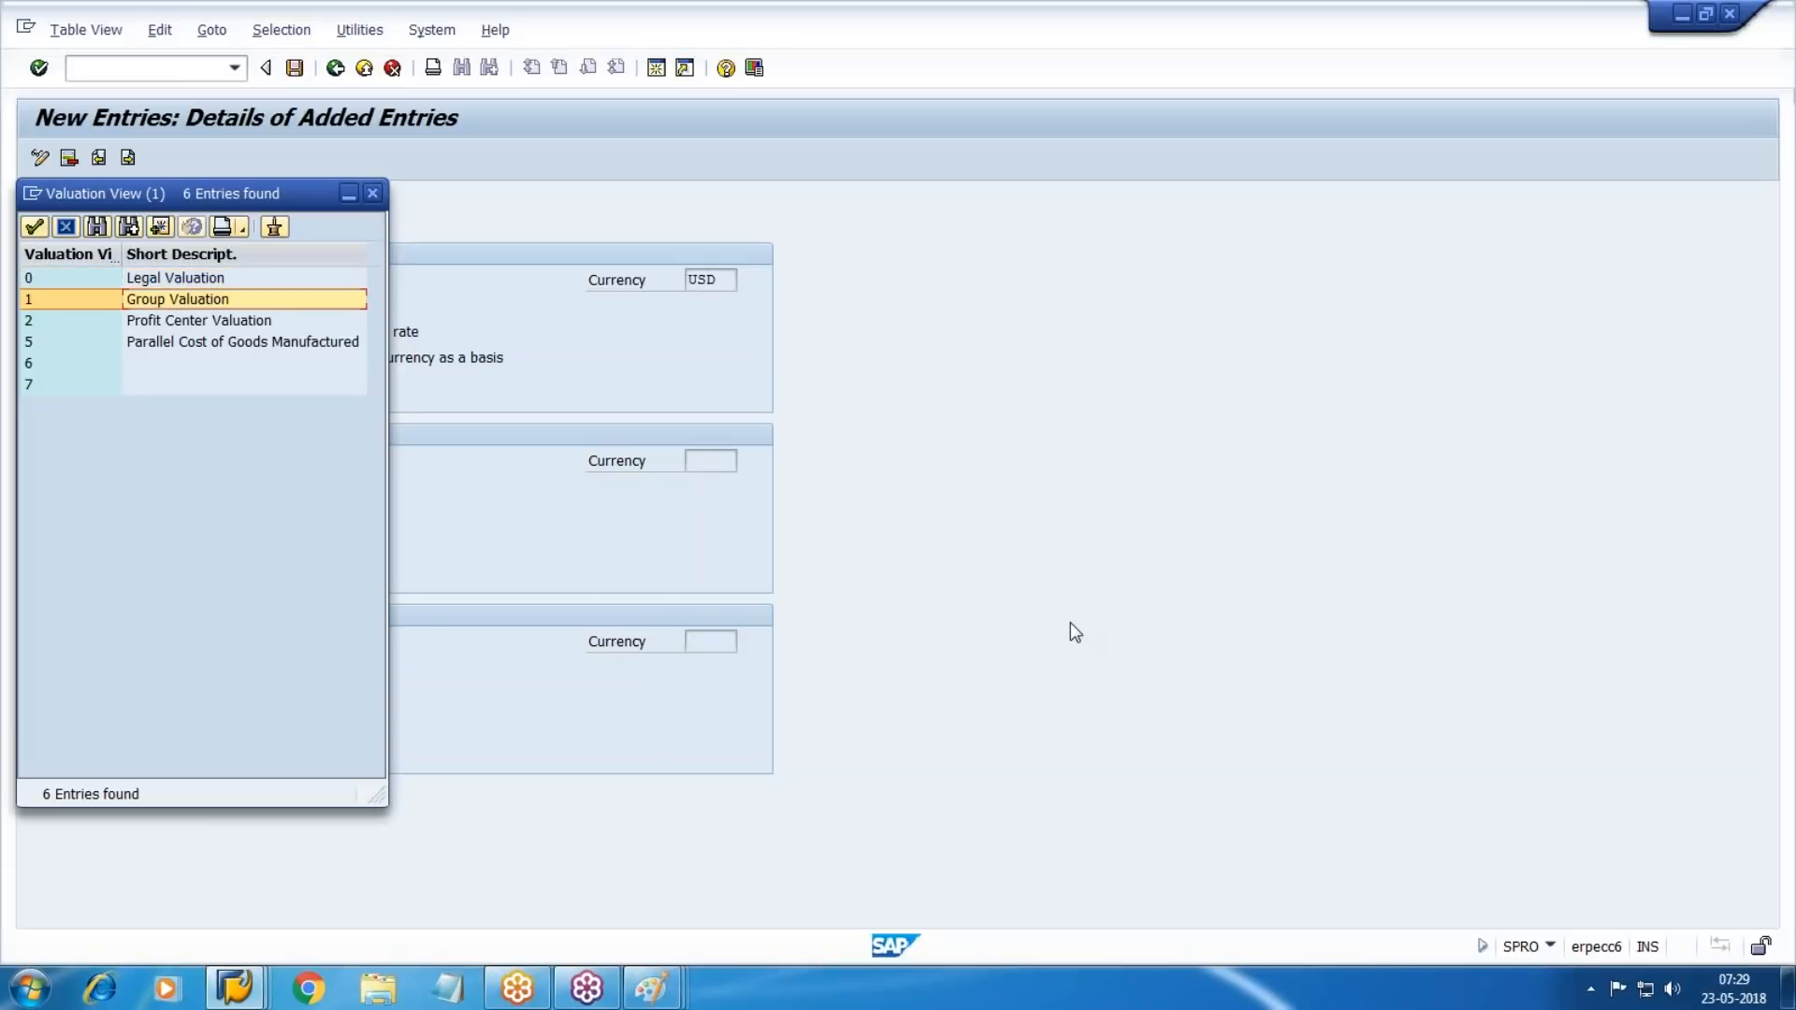
key(Return)
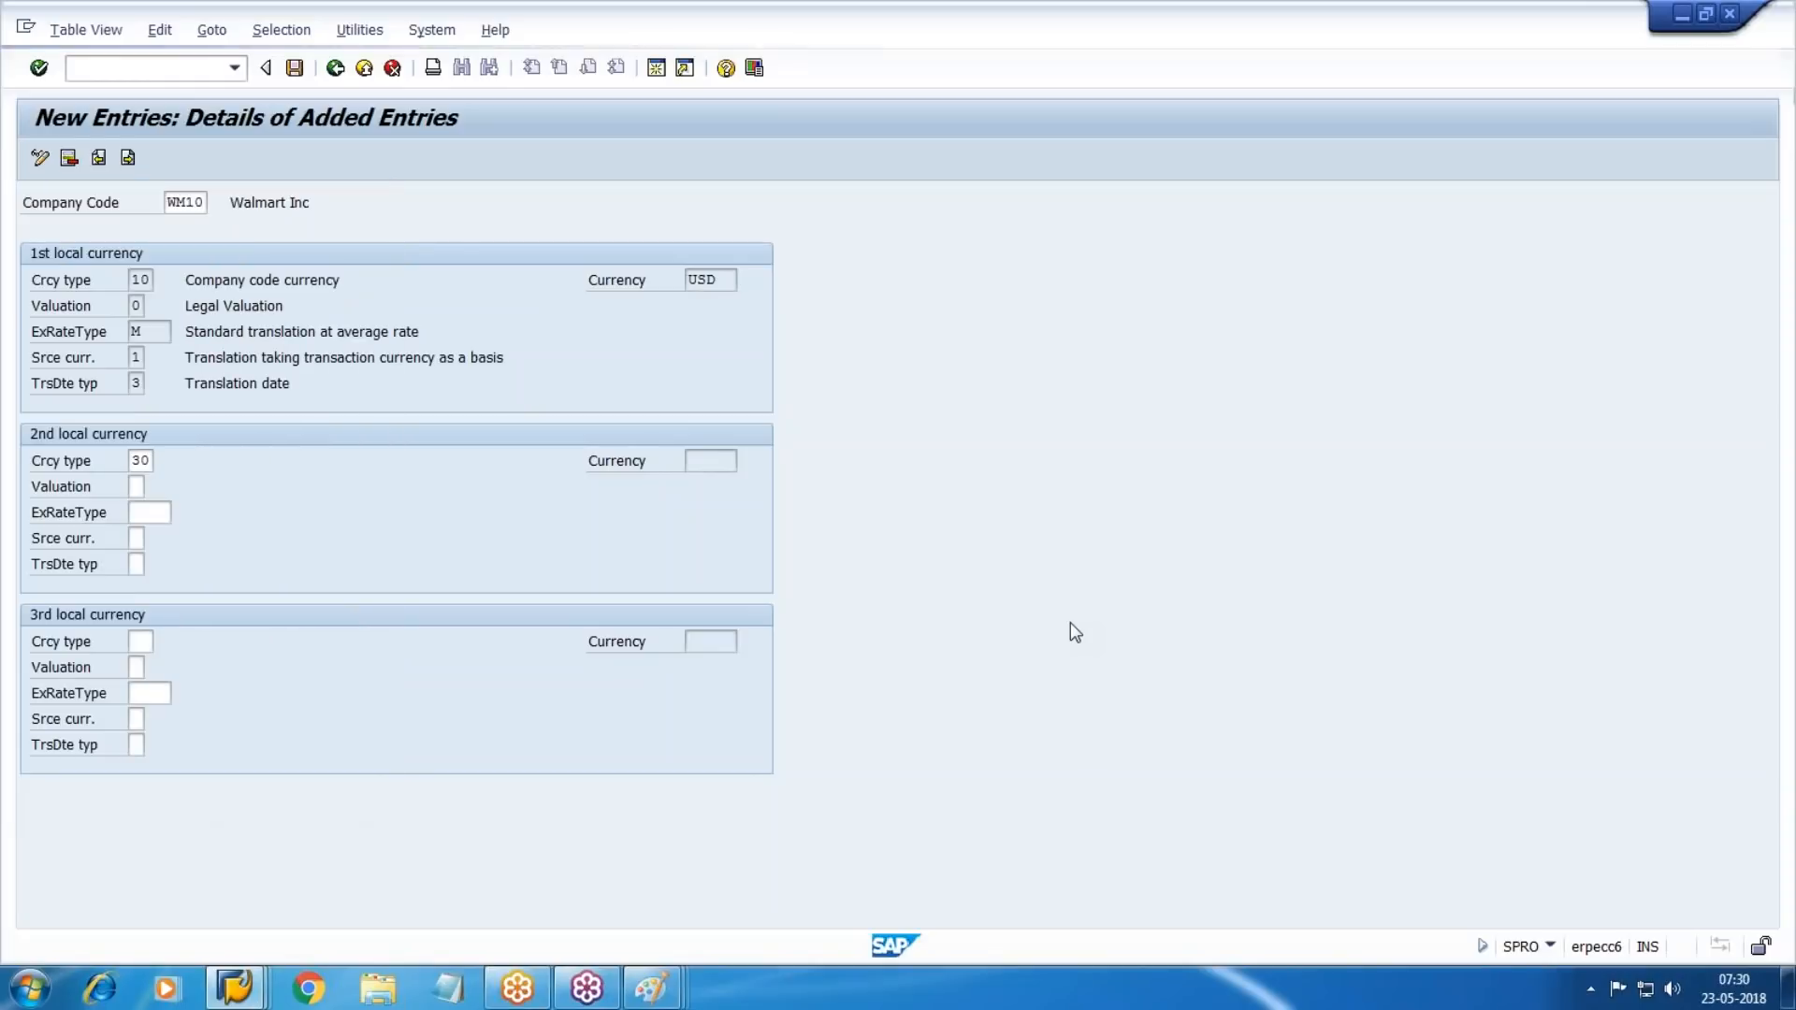
key(Tab)
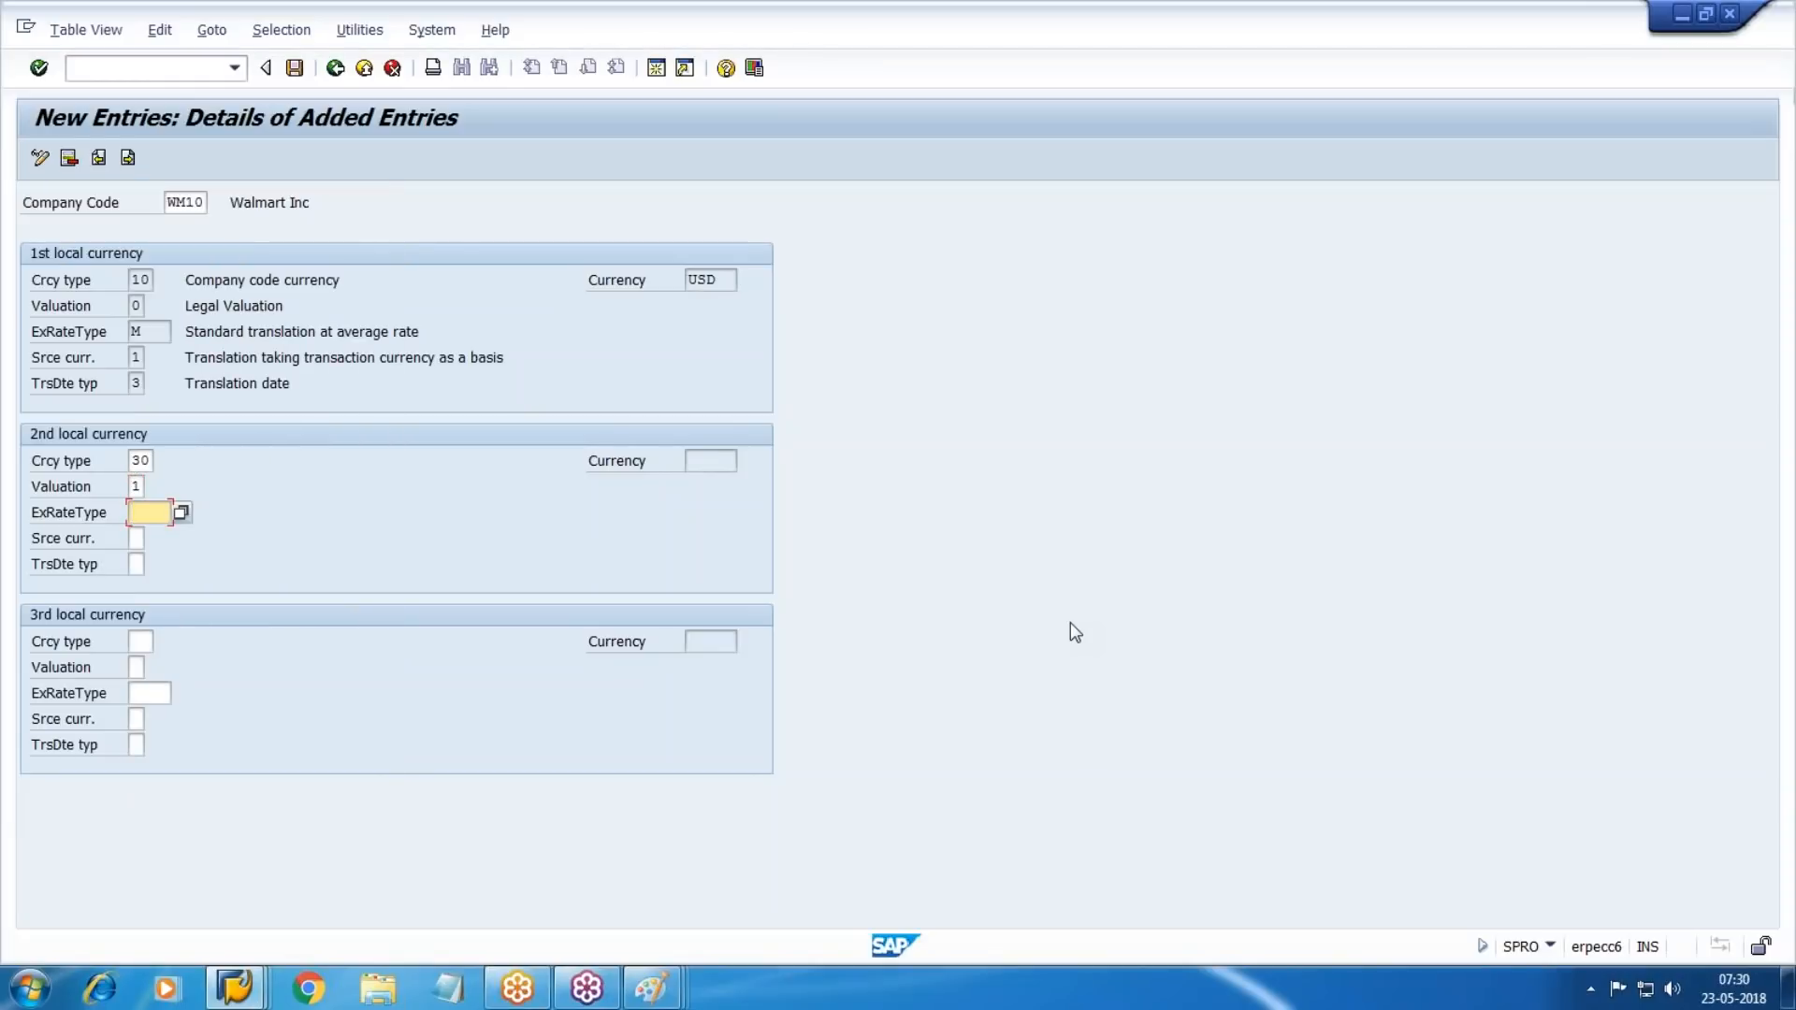
text(M)
key(Tab)
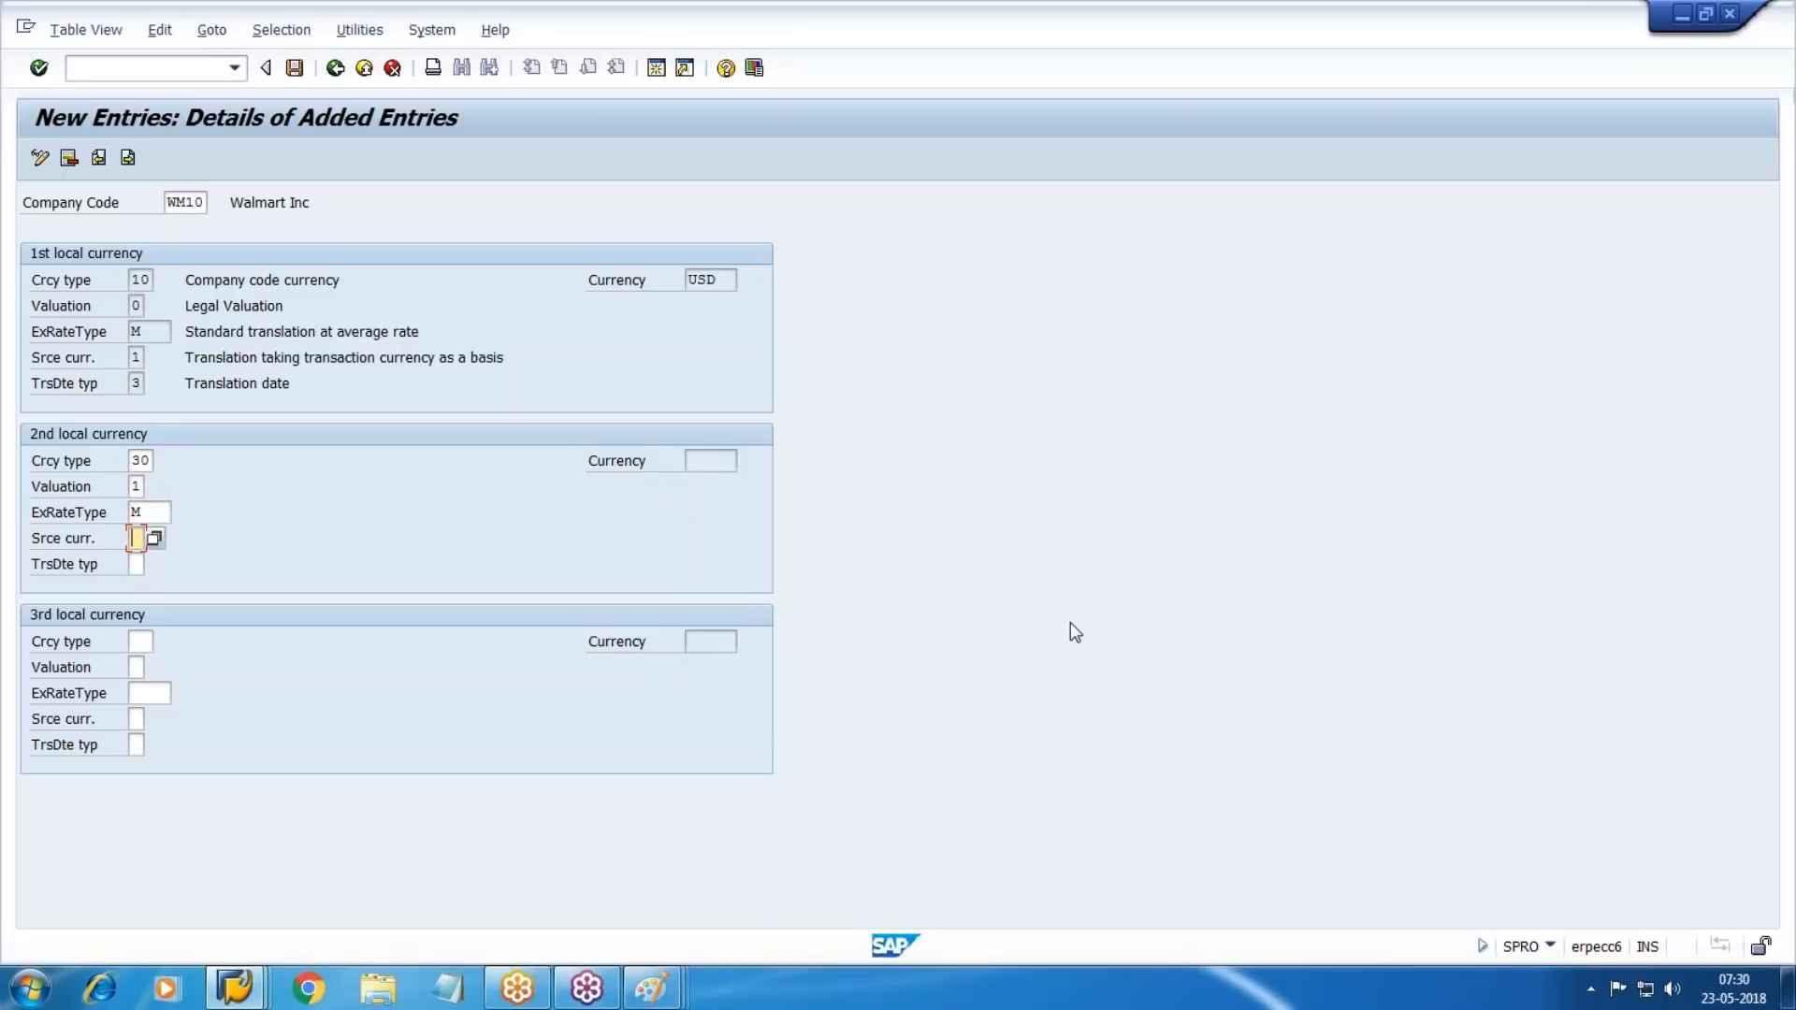
Set the 2nd local currency's source currency to 2, Translation taking first local currency as a basis.
key(Return)
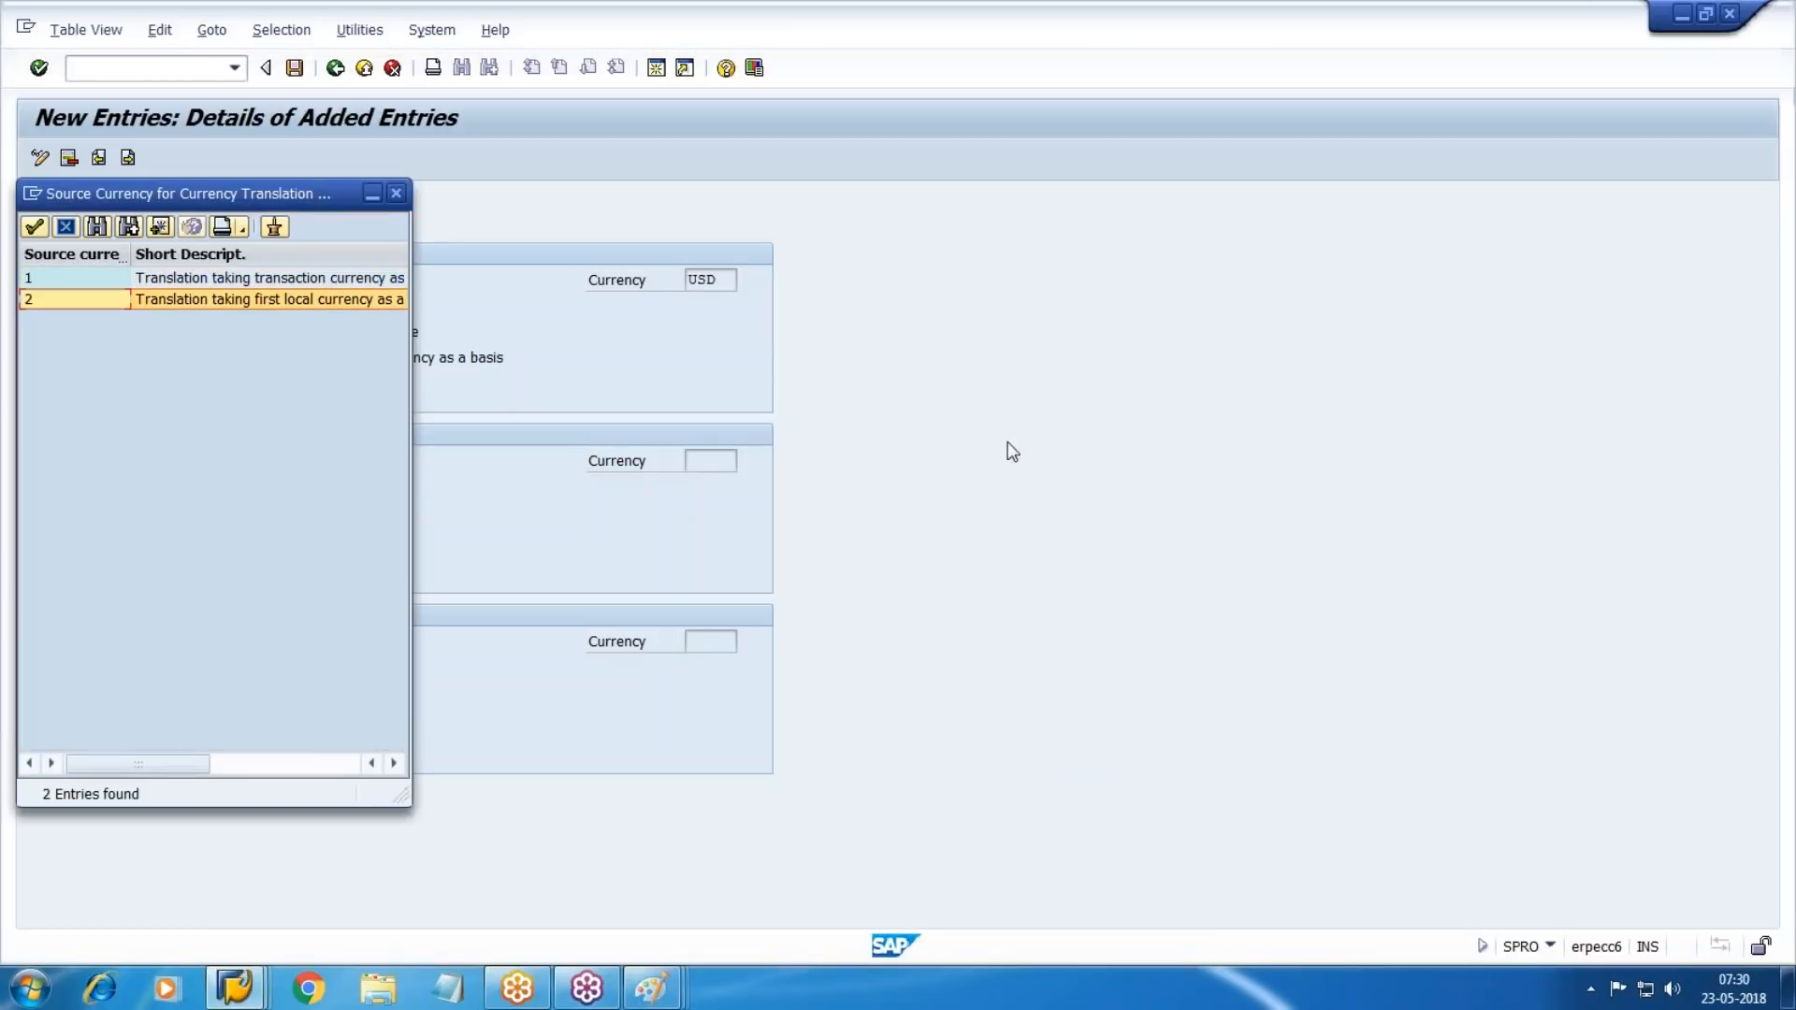
drag(405, 474, 690, 474)
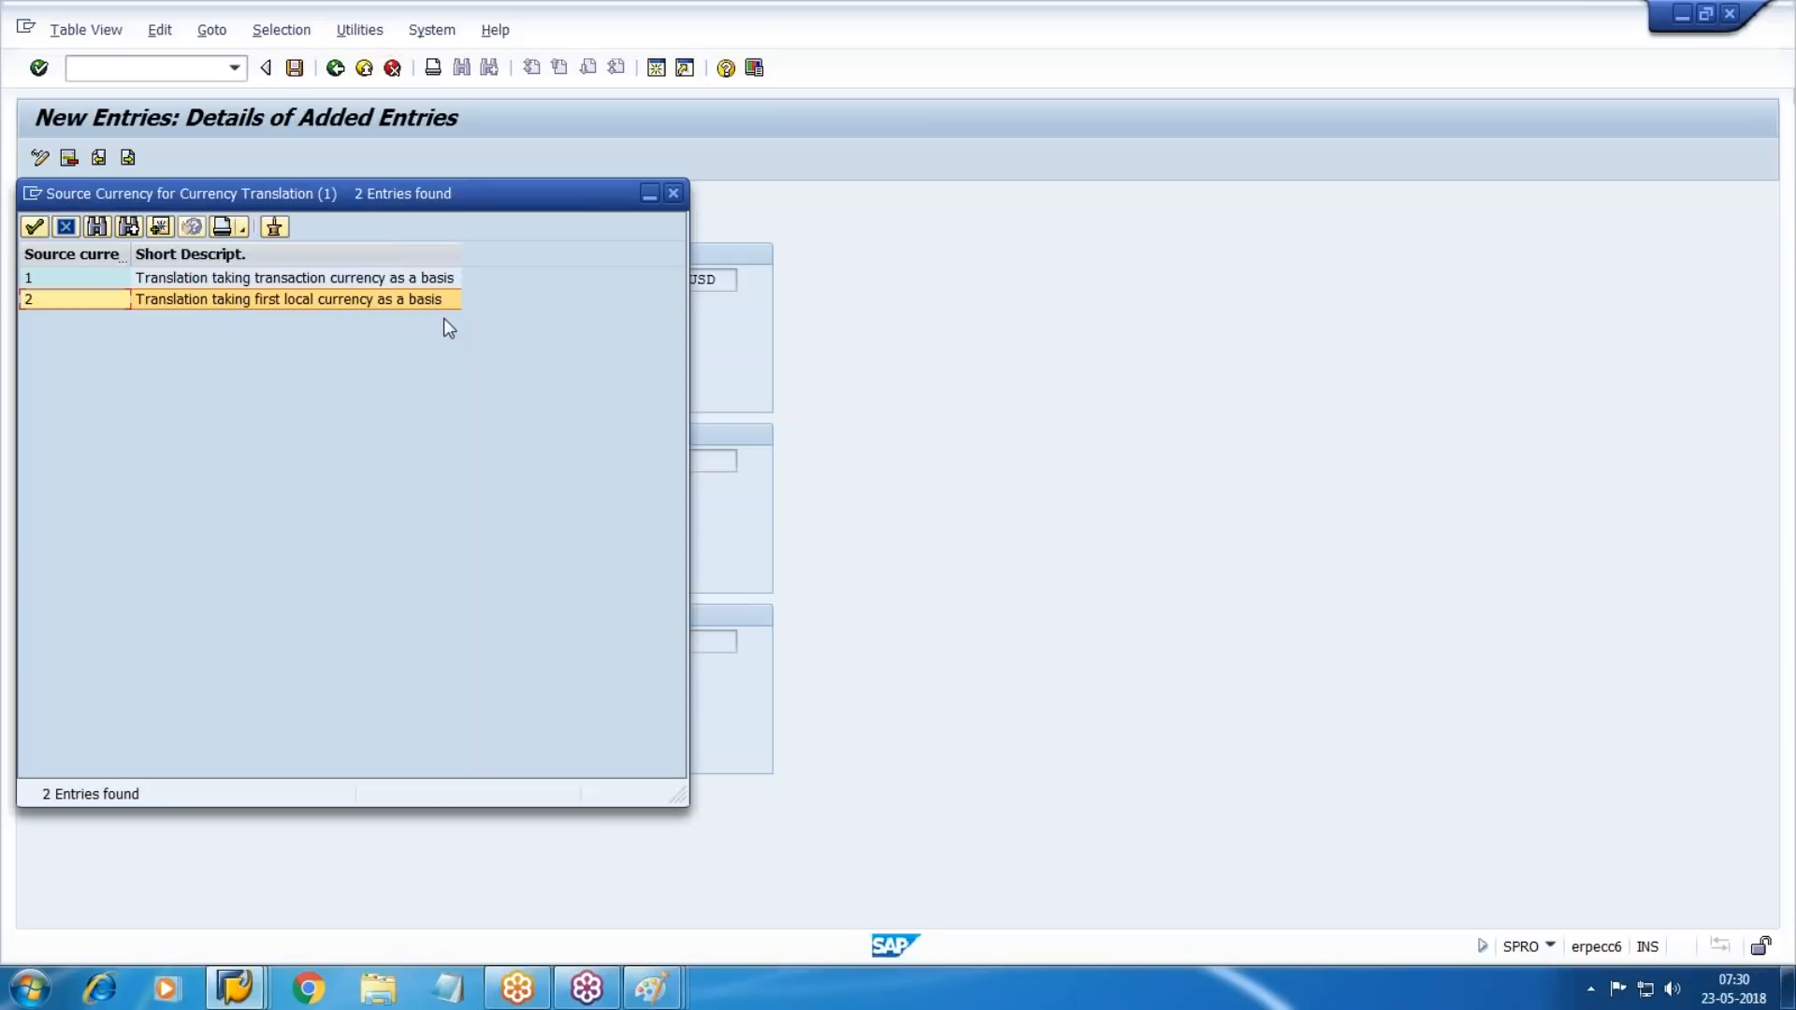
key(Up)
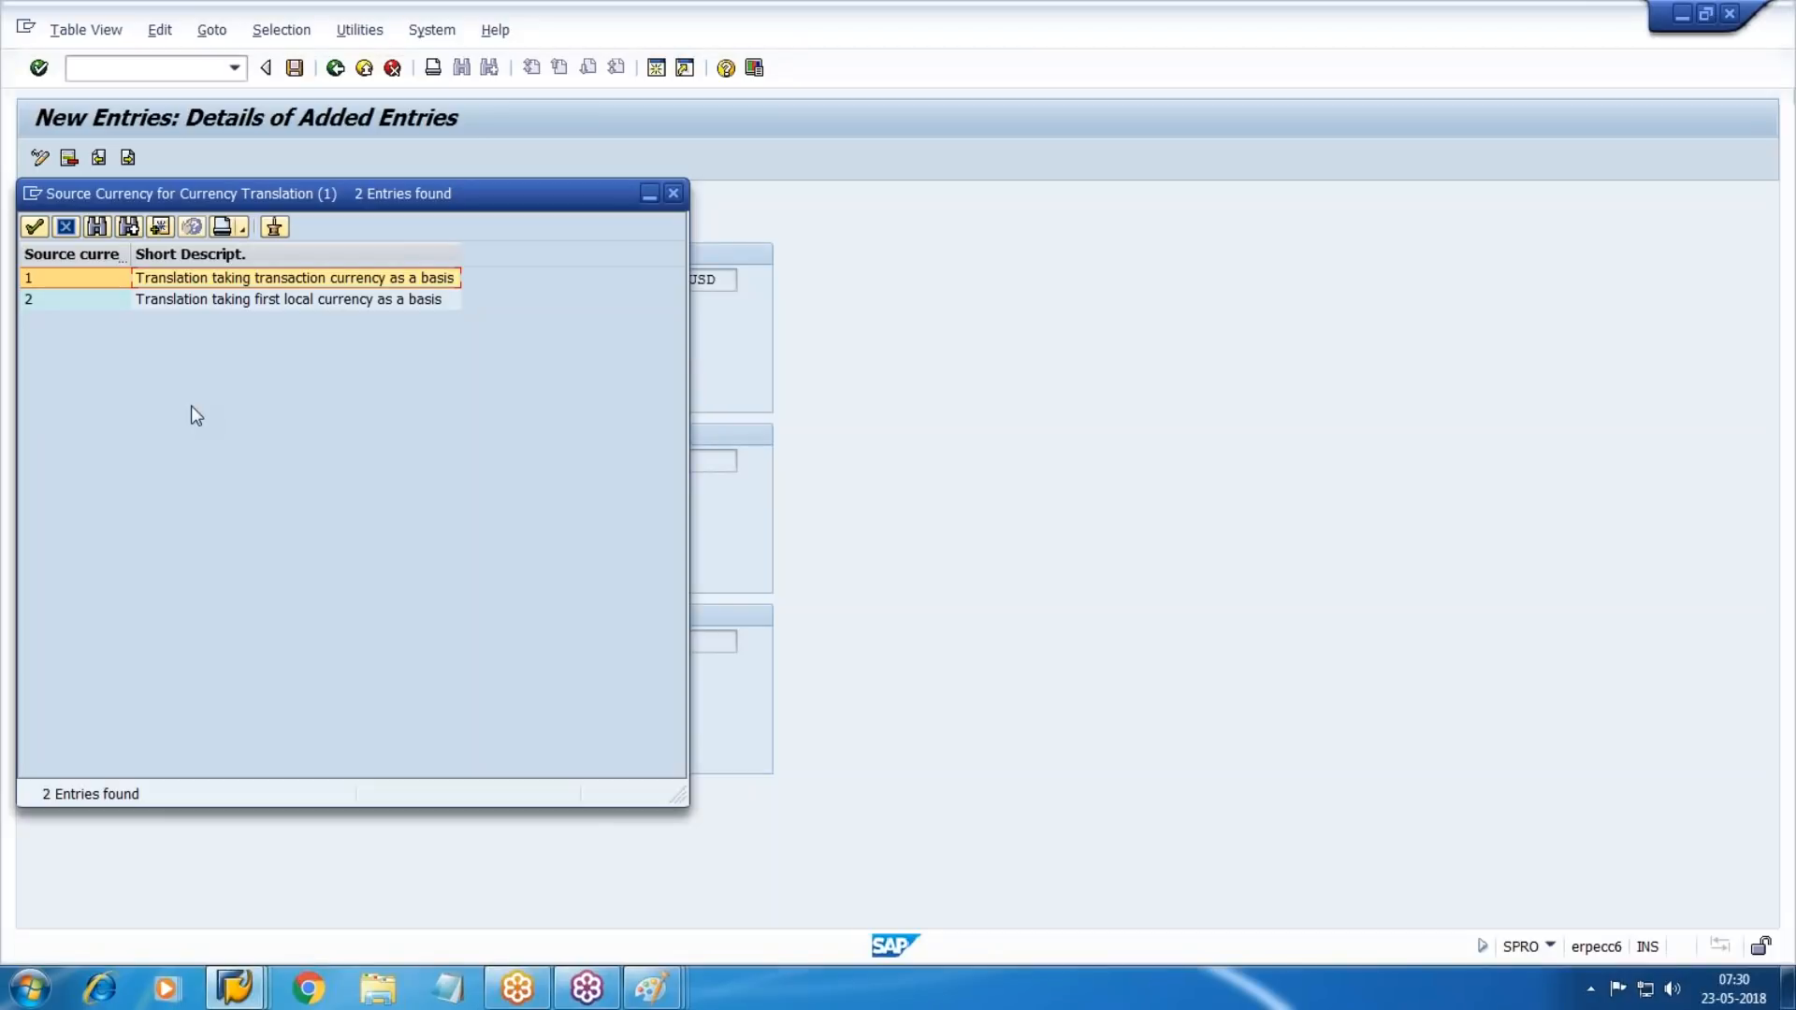
key(Down)
key(Up)
key(Down)
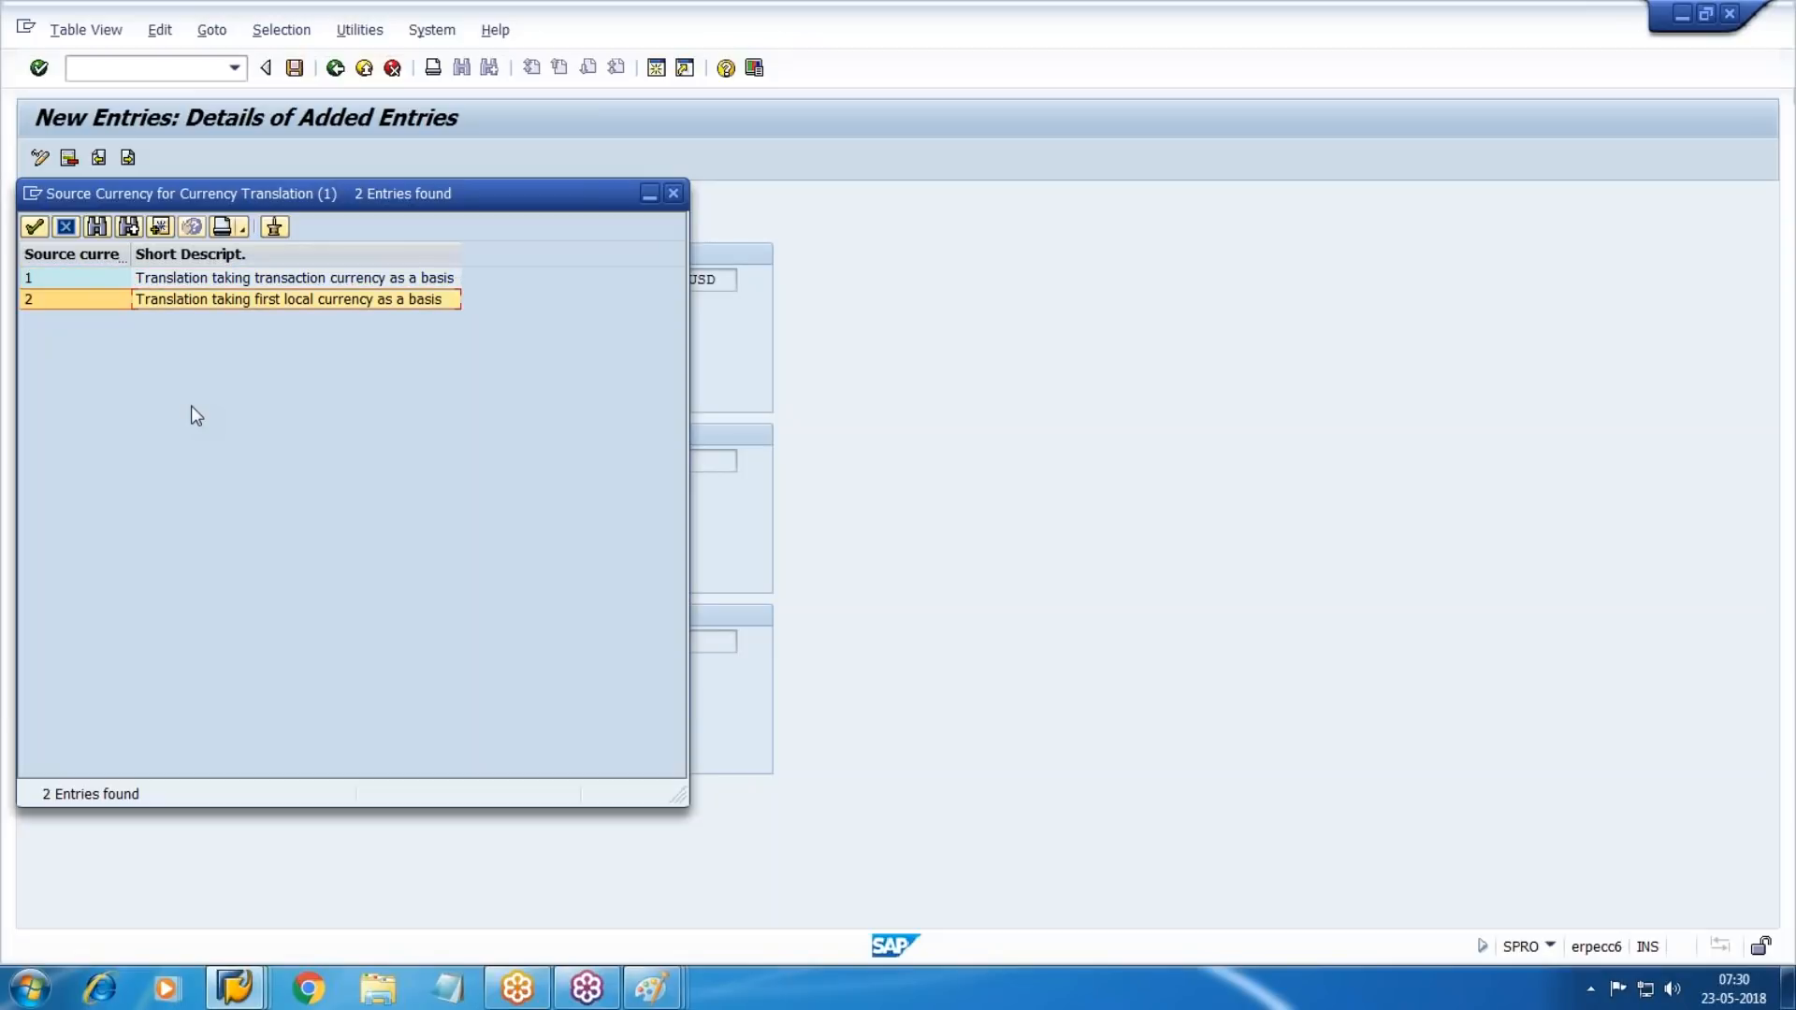
key(Return)
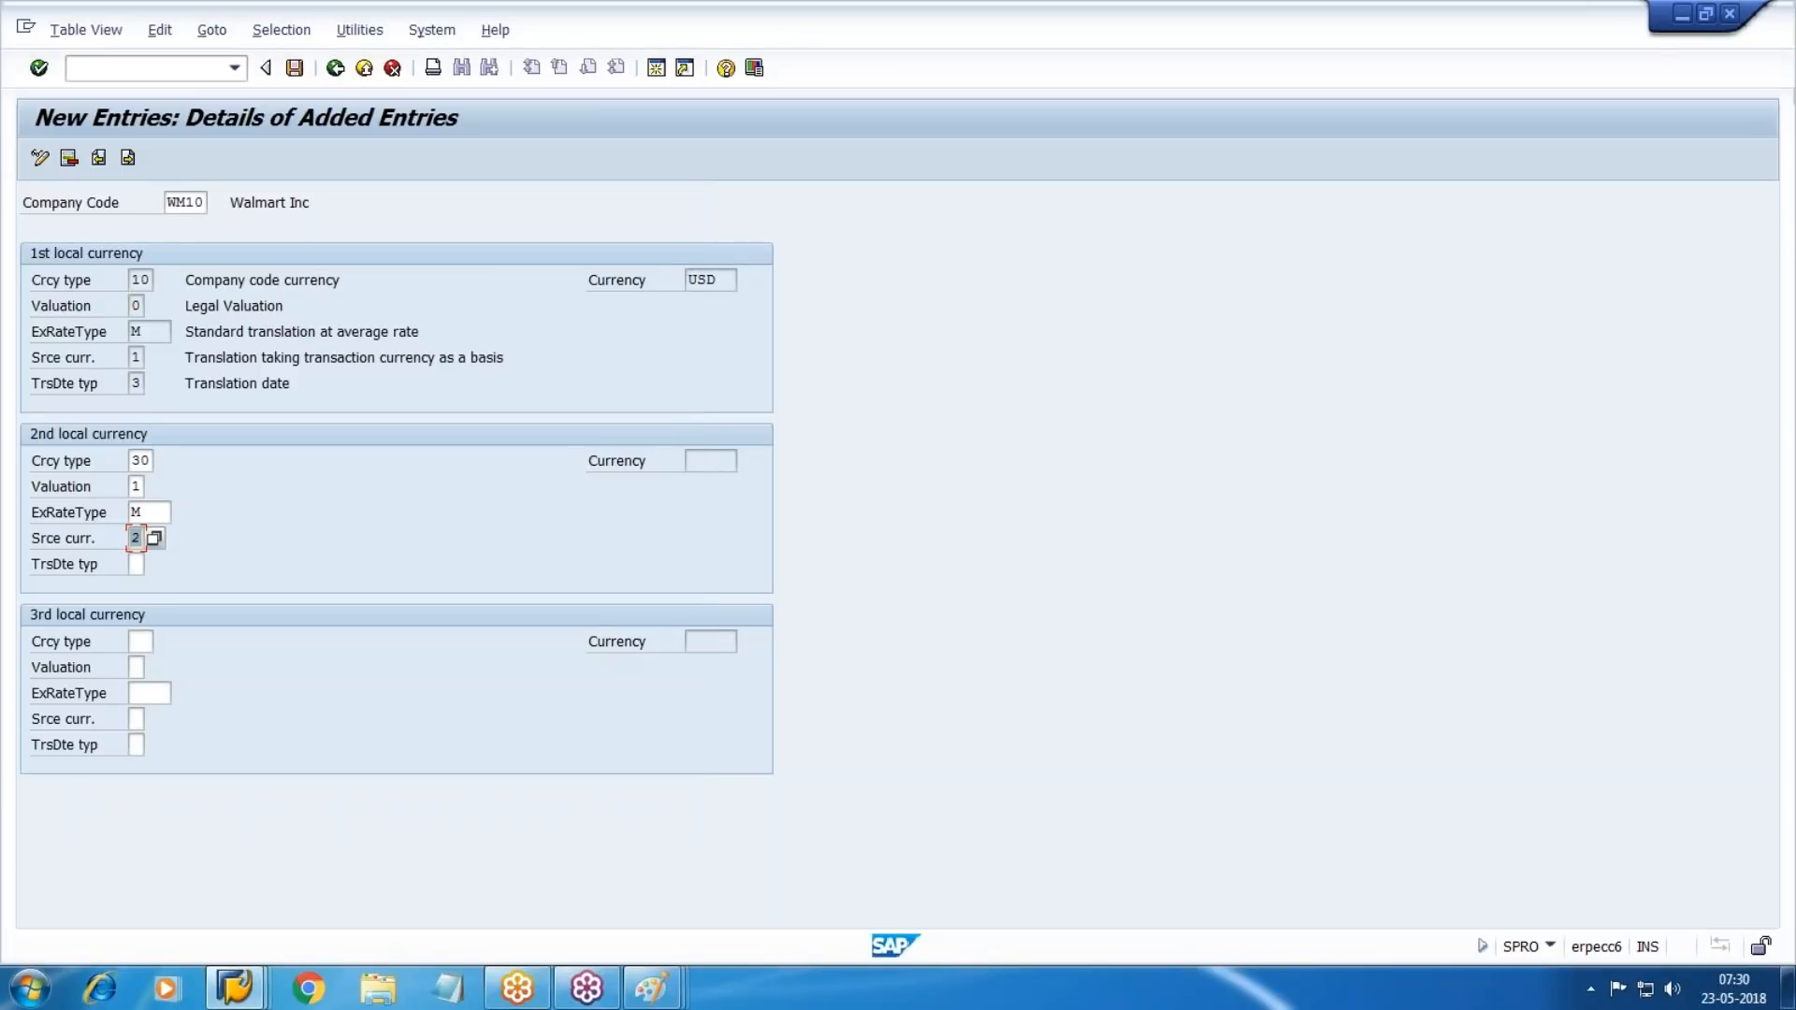
Set the 2nd local currency's translation date type to 3, Translation date, and validate the entry.
click(136, 564)
key(F4)
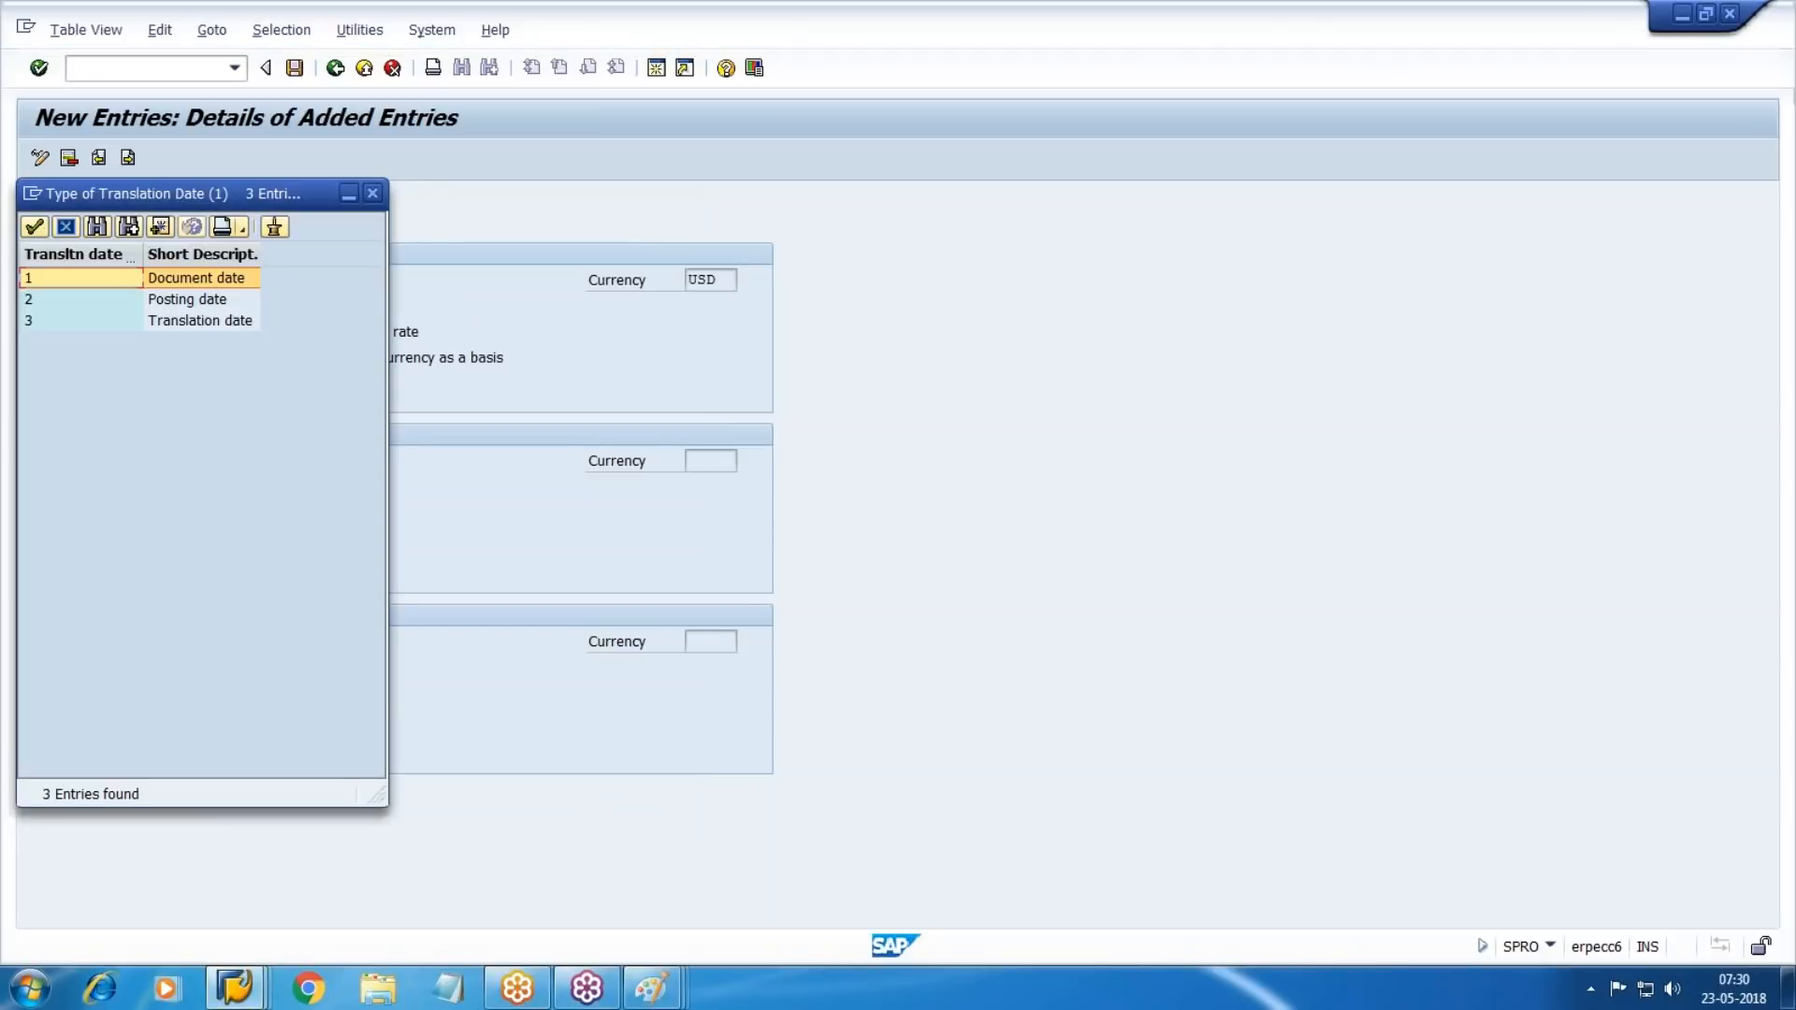
click(187, 298)
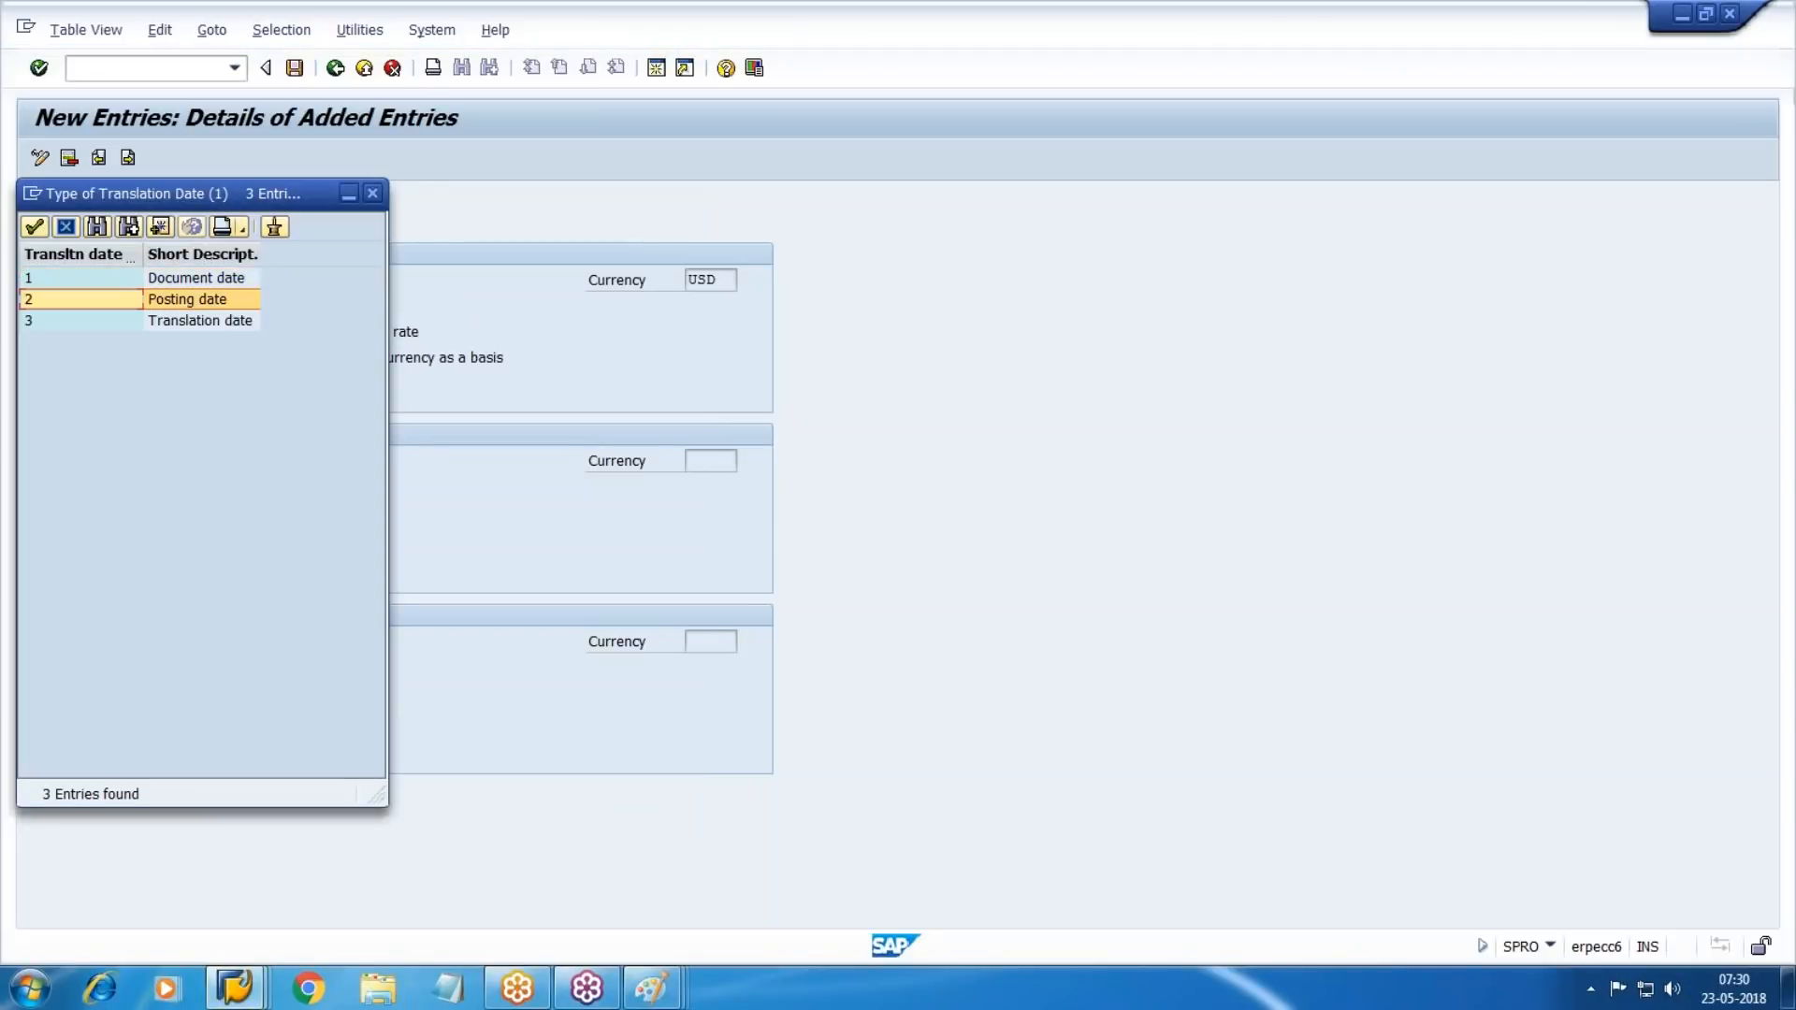
double_click(187, 320)
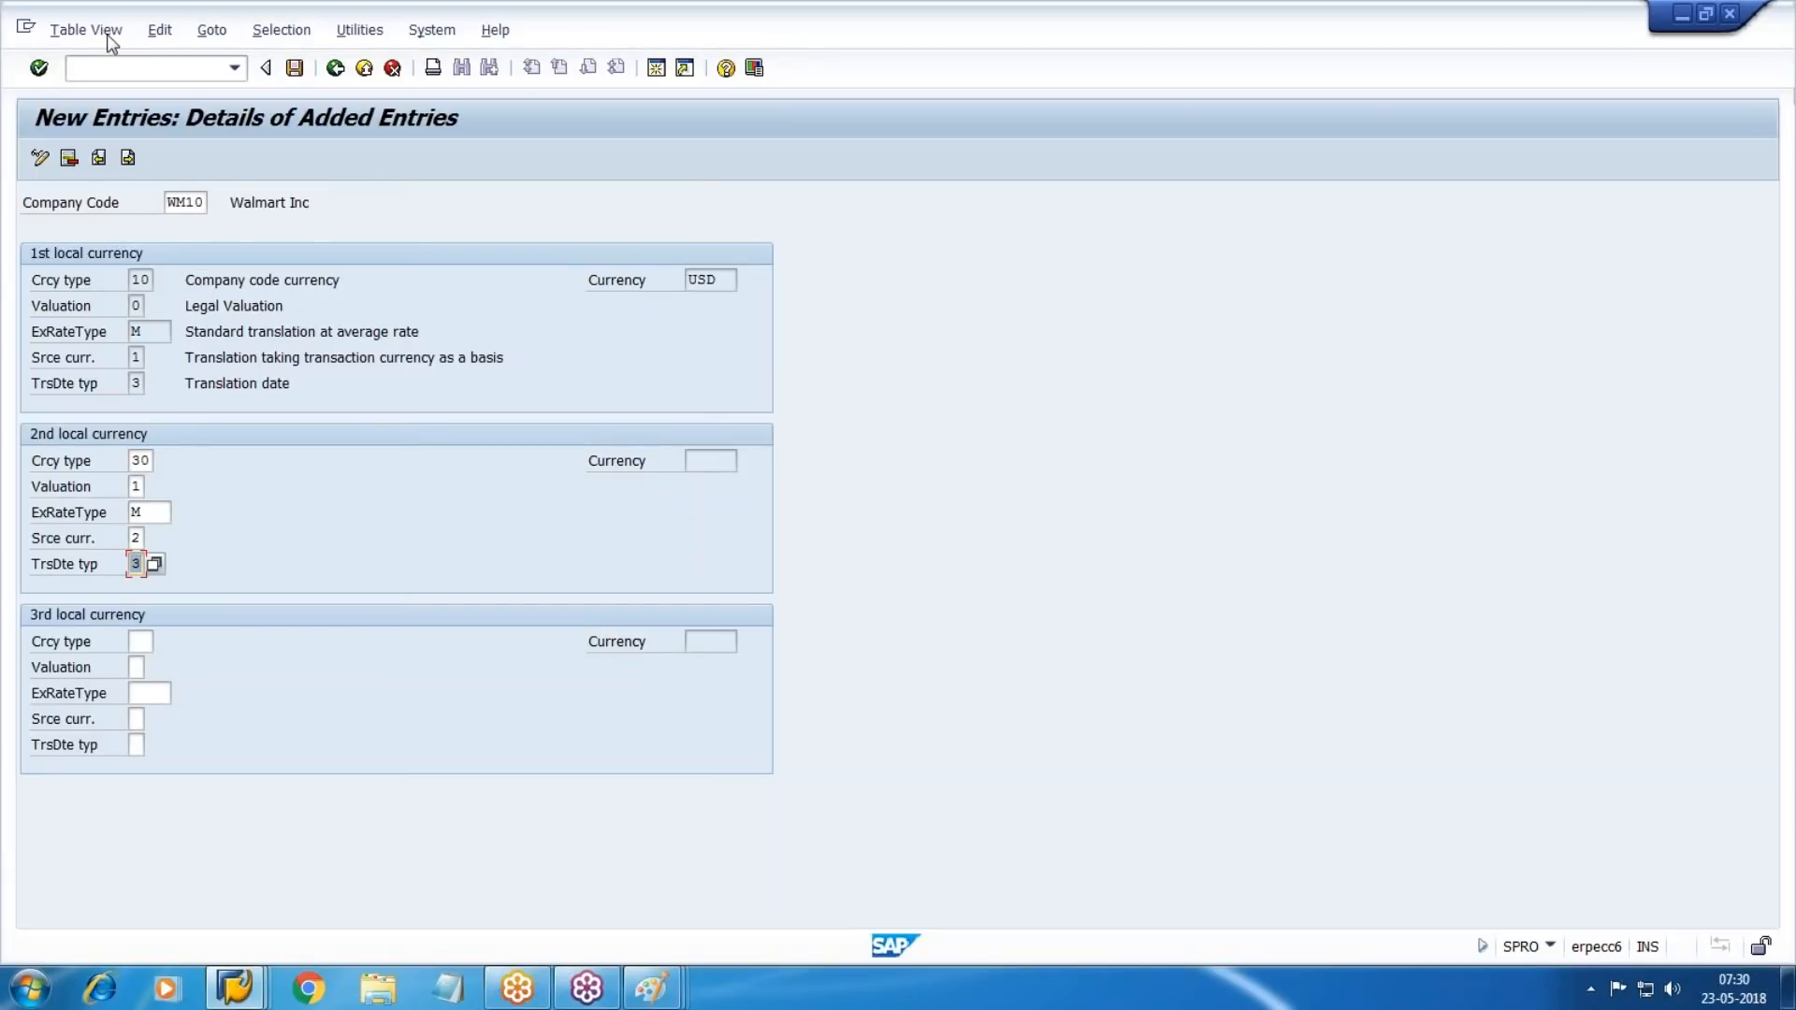
click(39, 67)
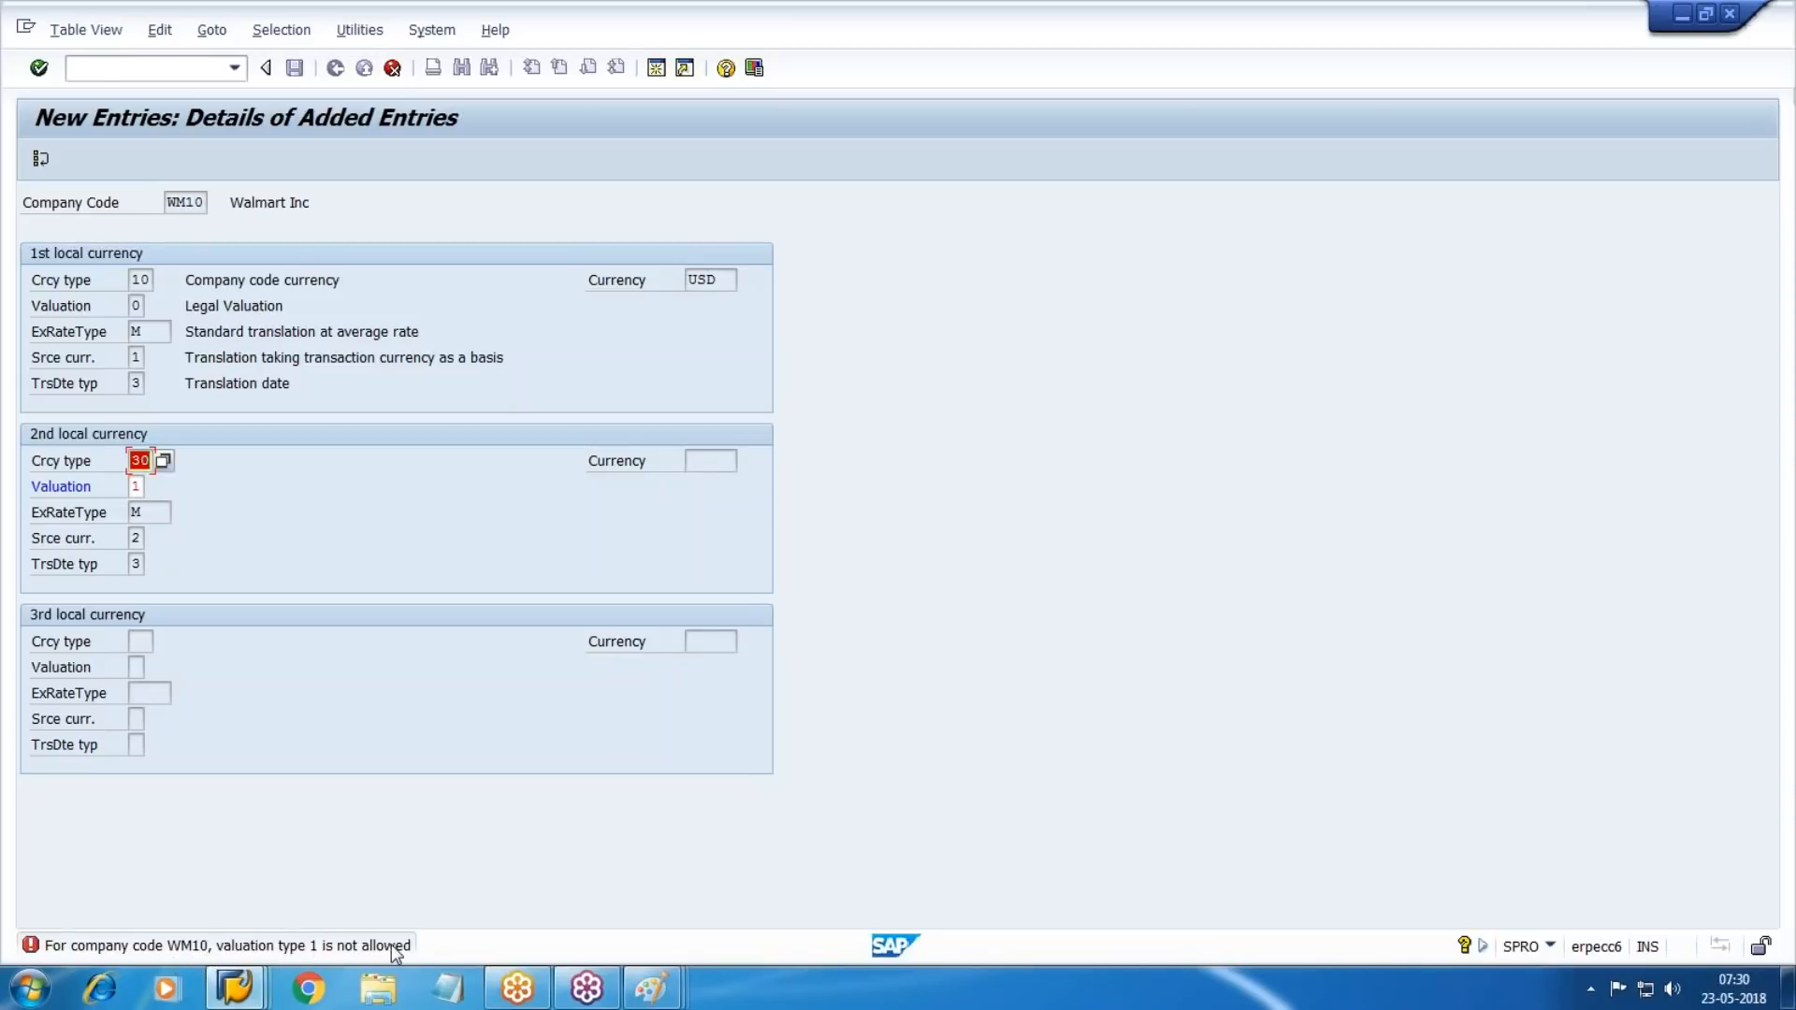
Try to change the 2nd local currency's valuation to 2, Profit Center Valuation.
click(136, 487)
click(154, 487)
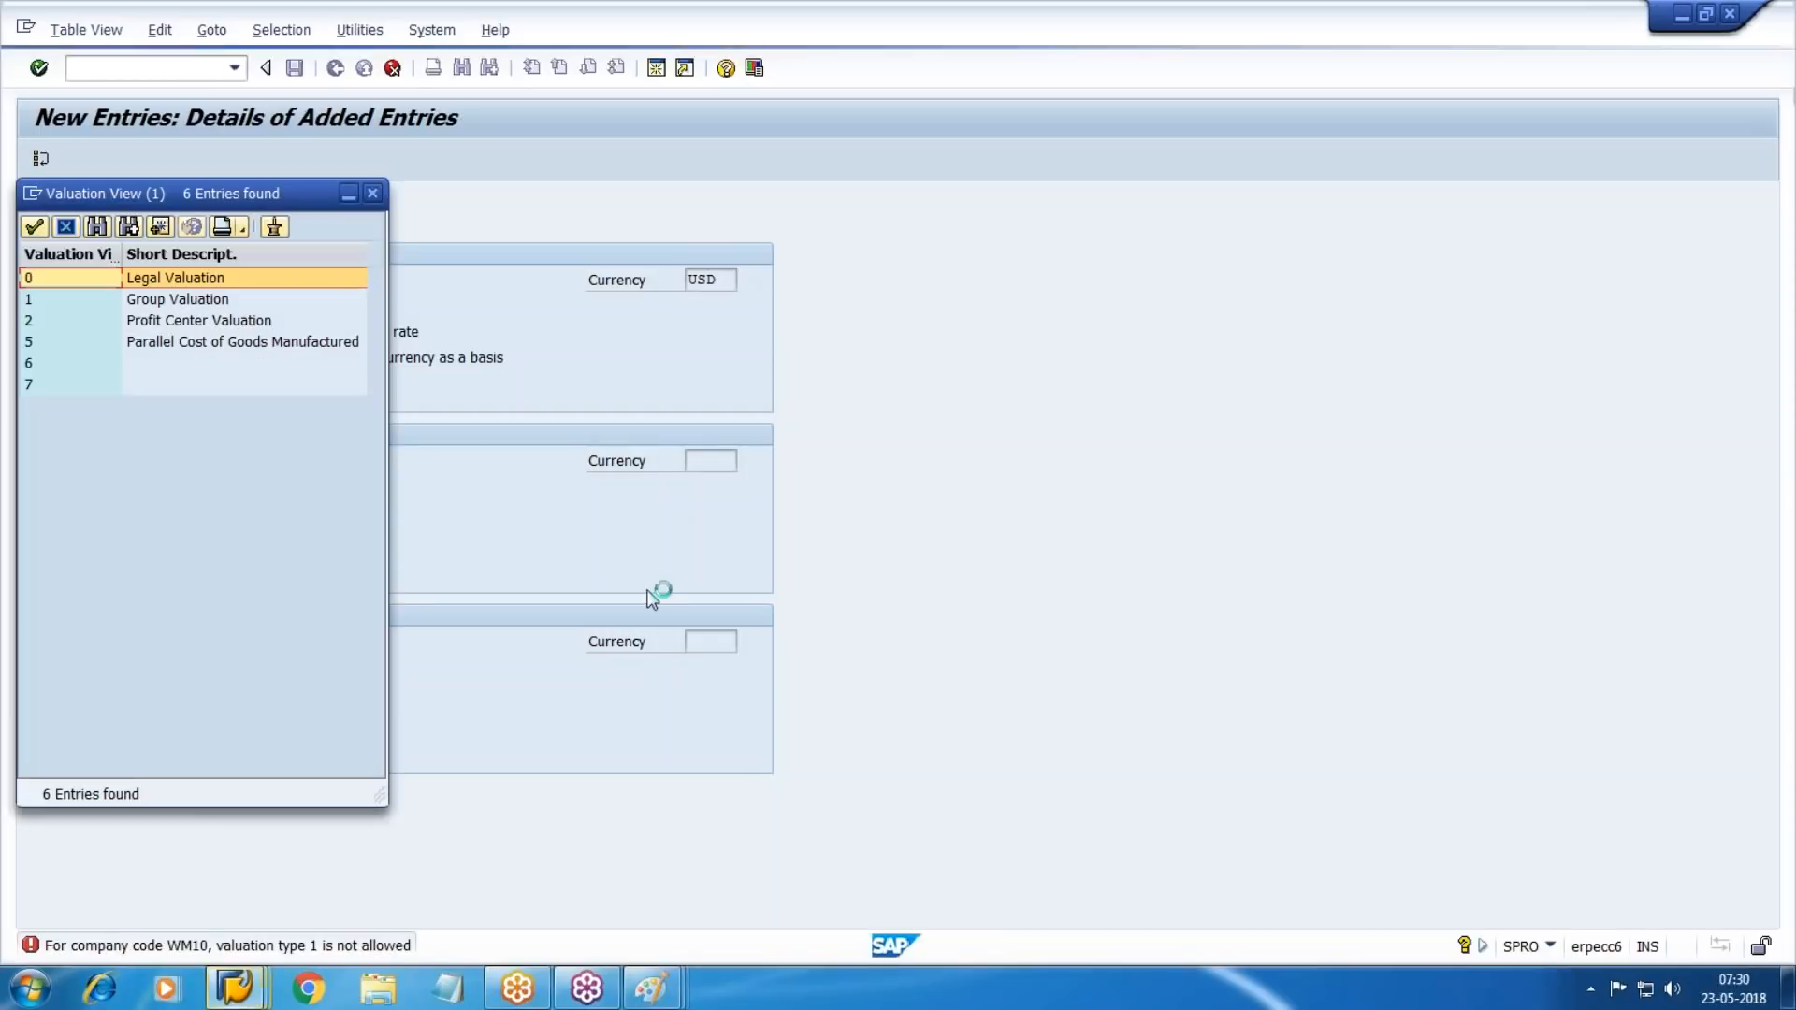
click(132, 321)
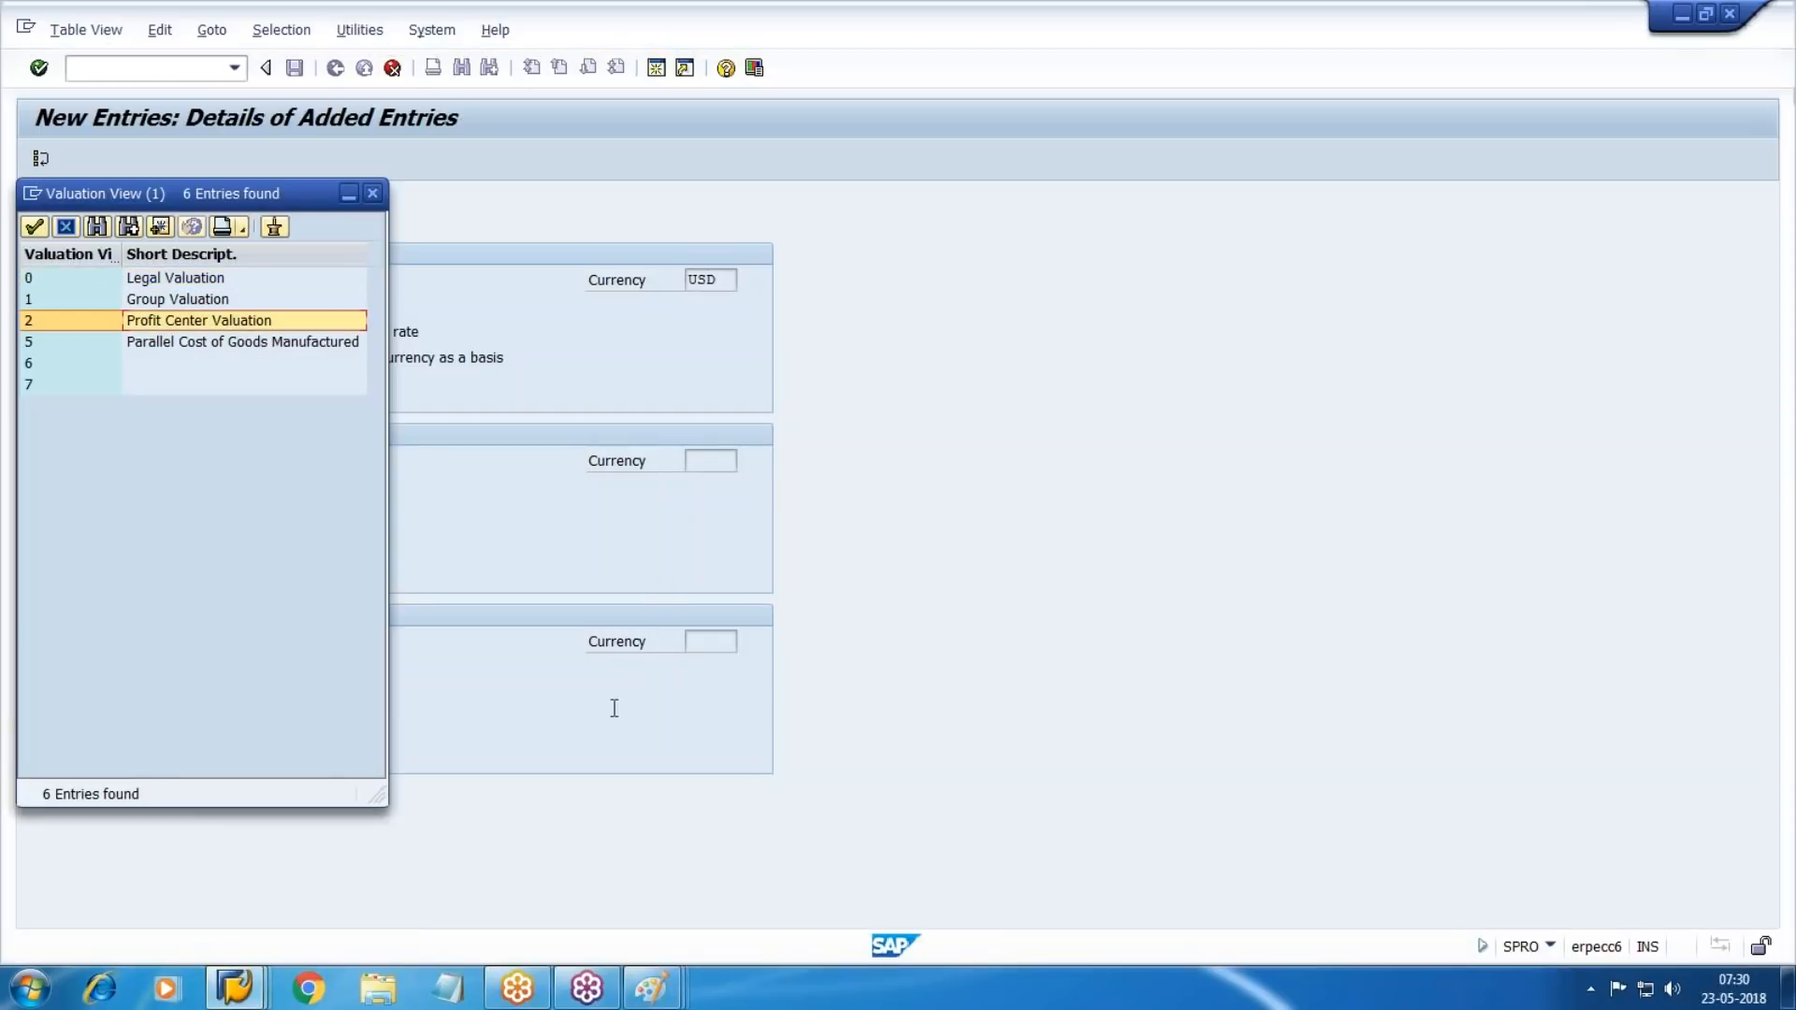
key(Return)
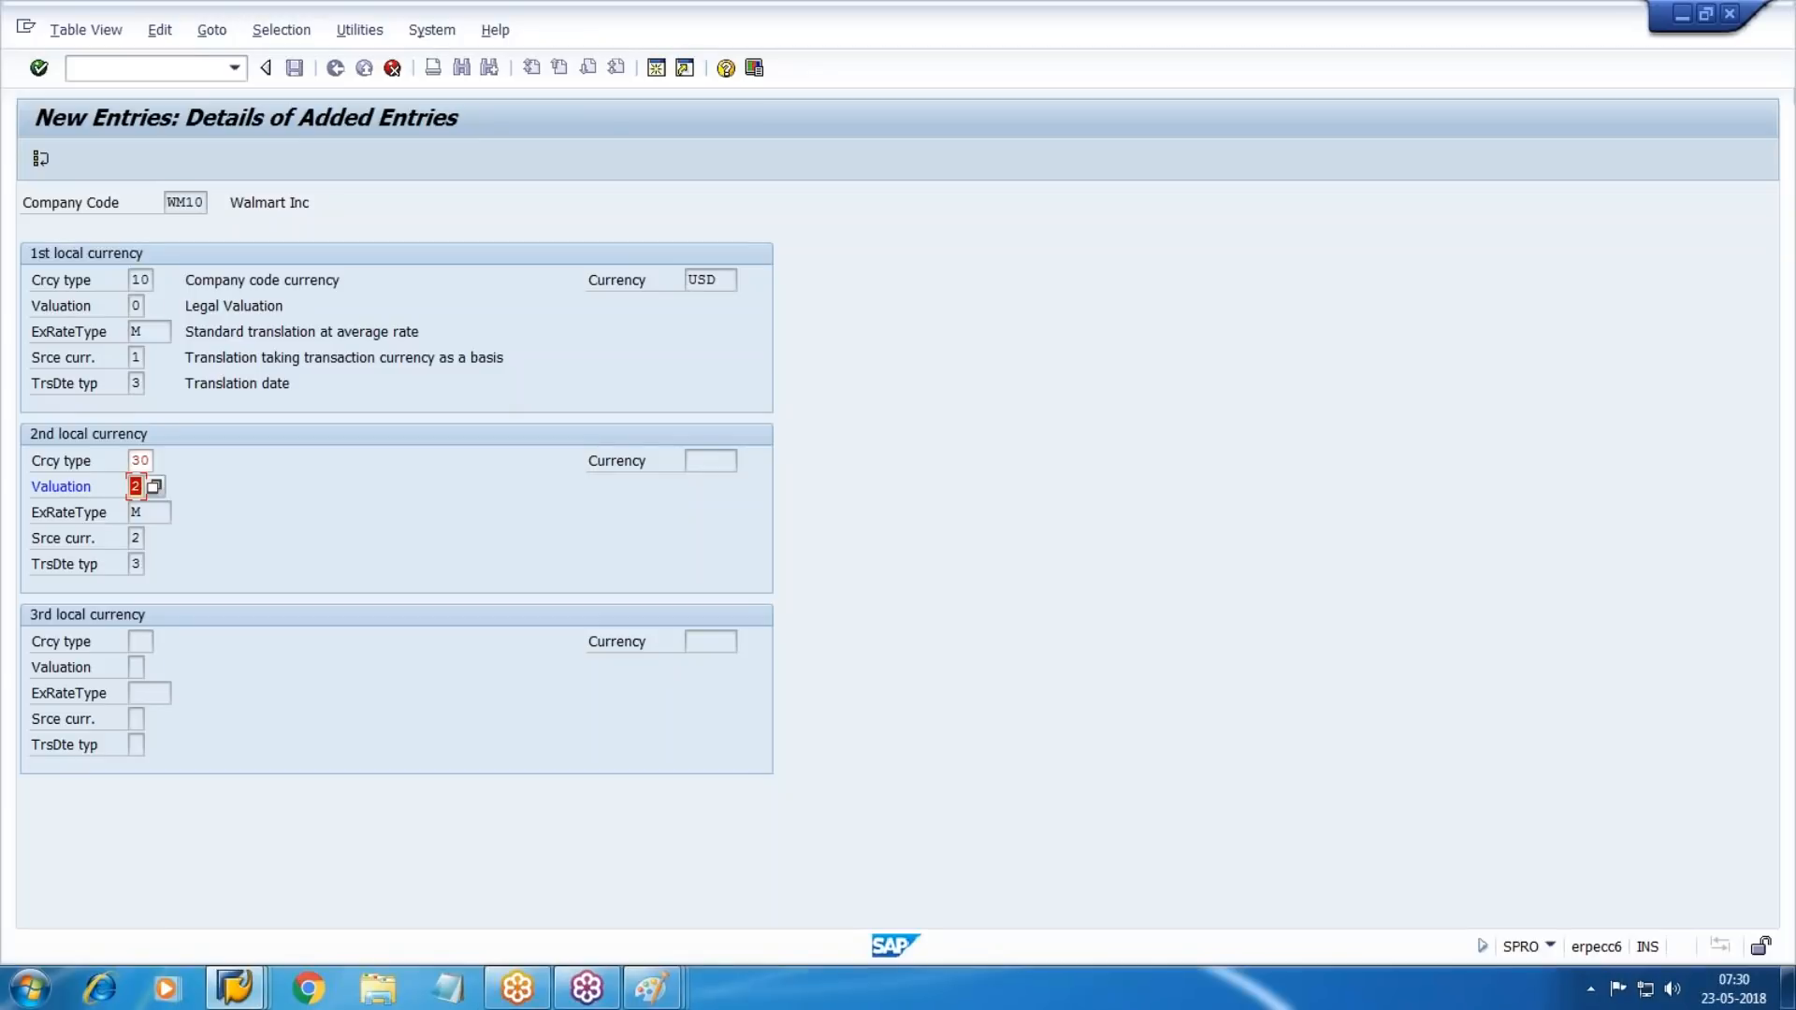
key(Return)
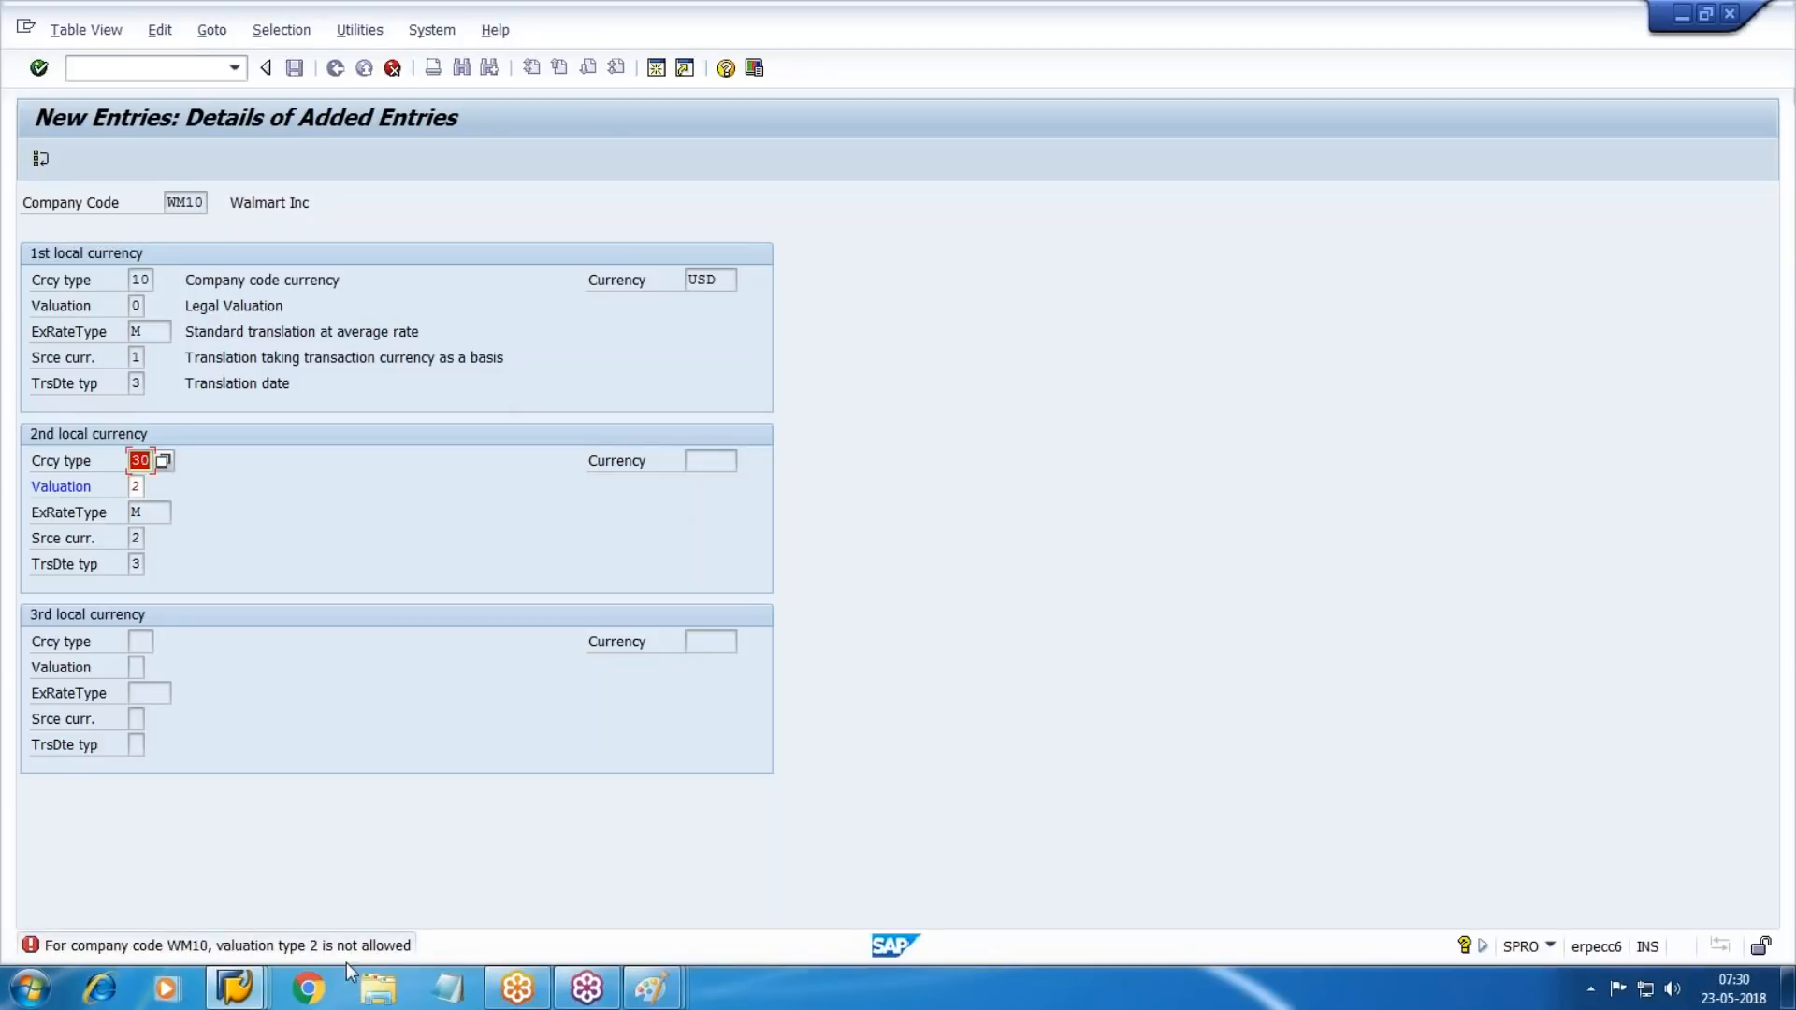
From the G/L Account Balances session, start transaction SPRO and display the SAP Reference IMG.
mouse_move(235, 988)
click(645, 872)
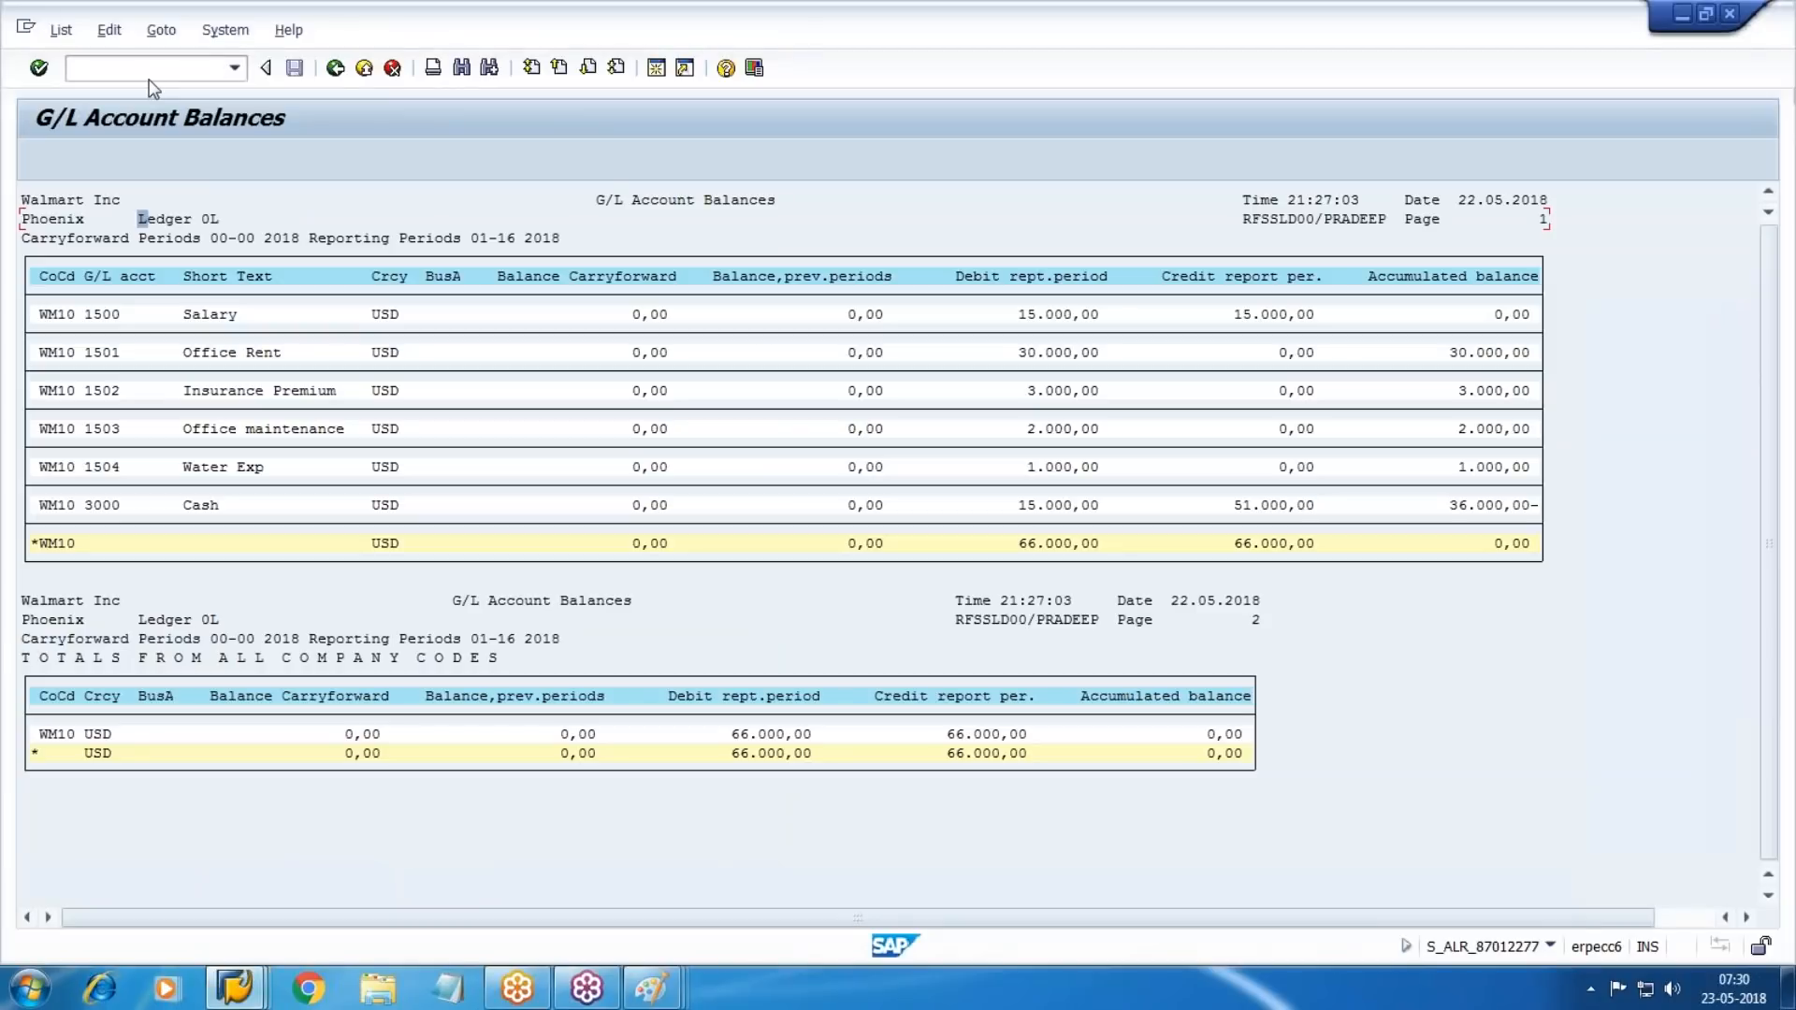
click(143, 67)
text(/NSPRO)
key(Return)
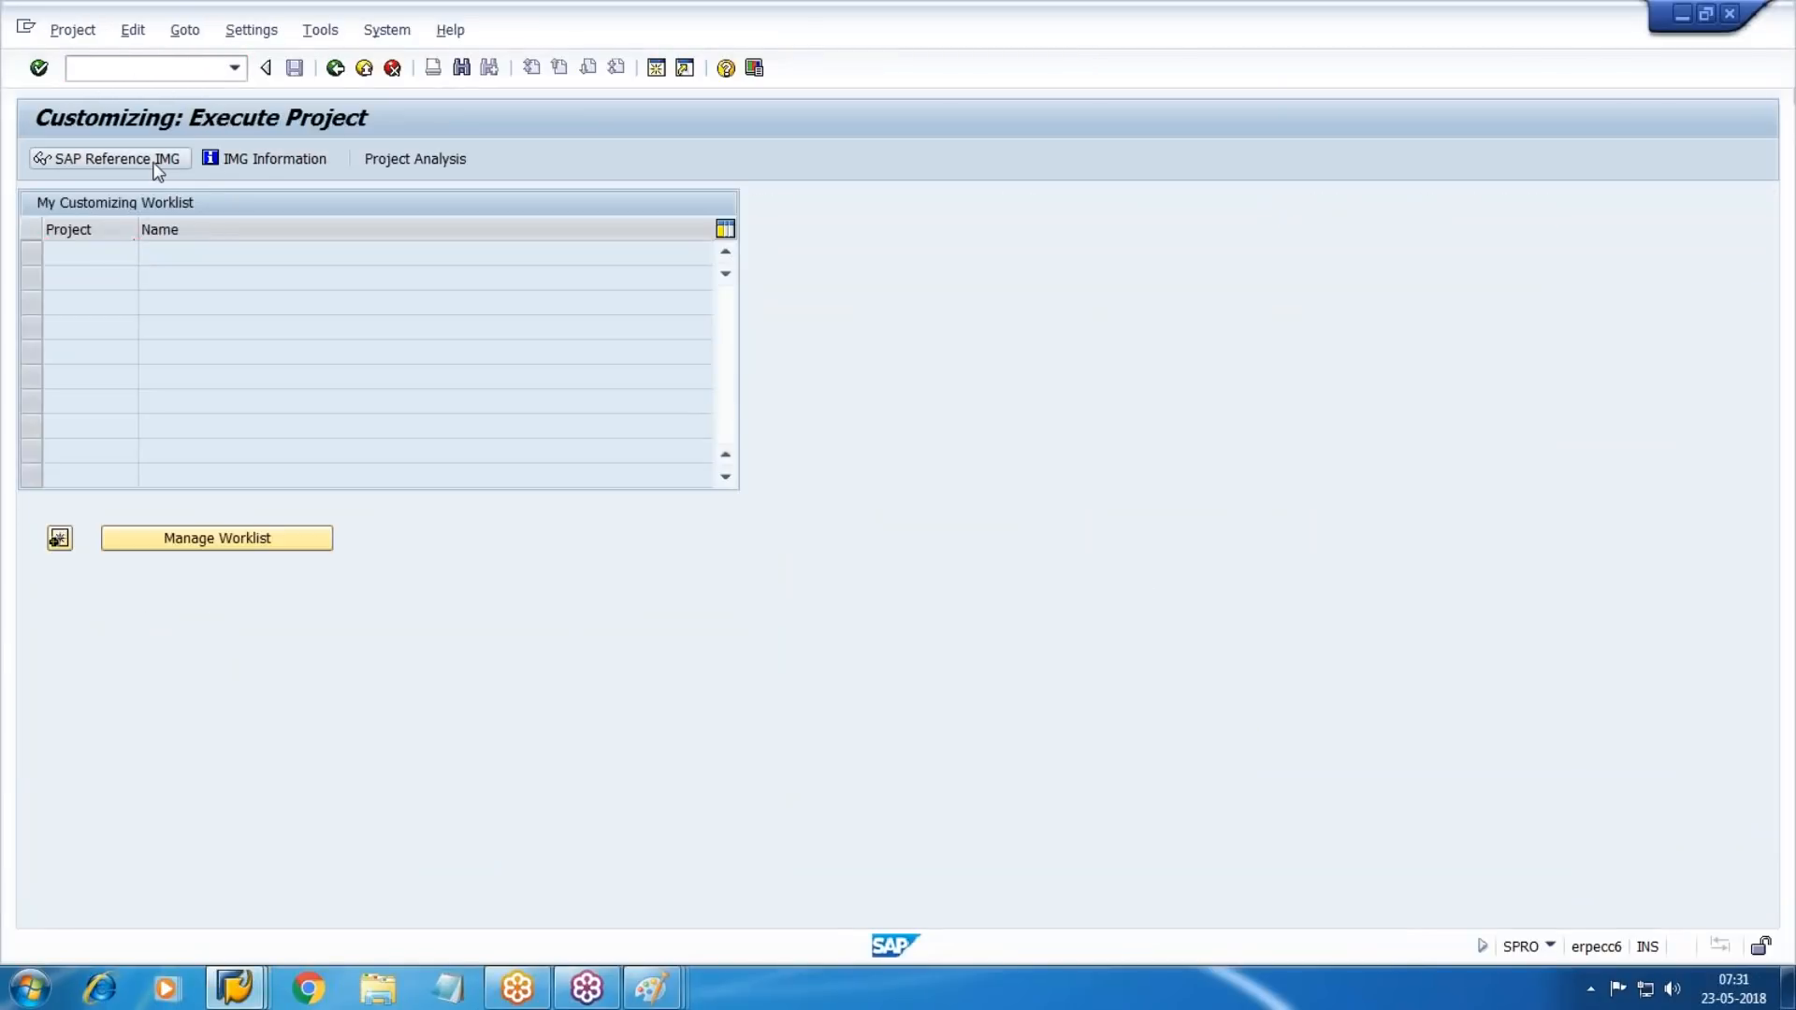
key(F5)
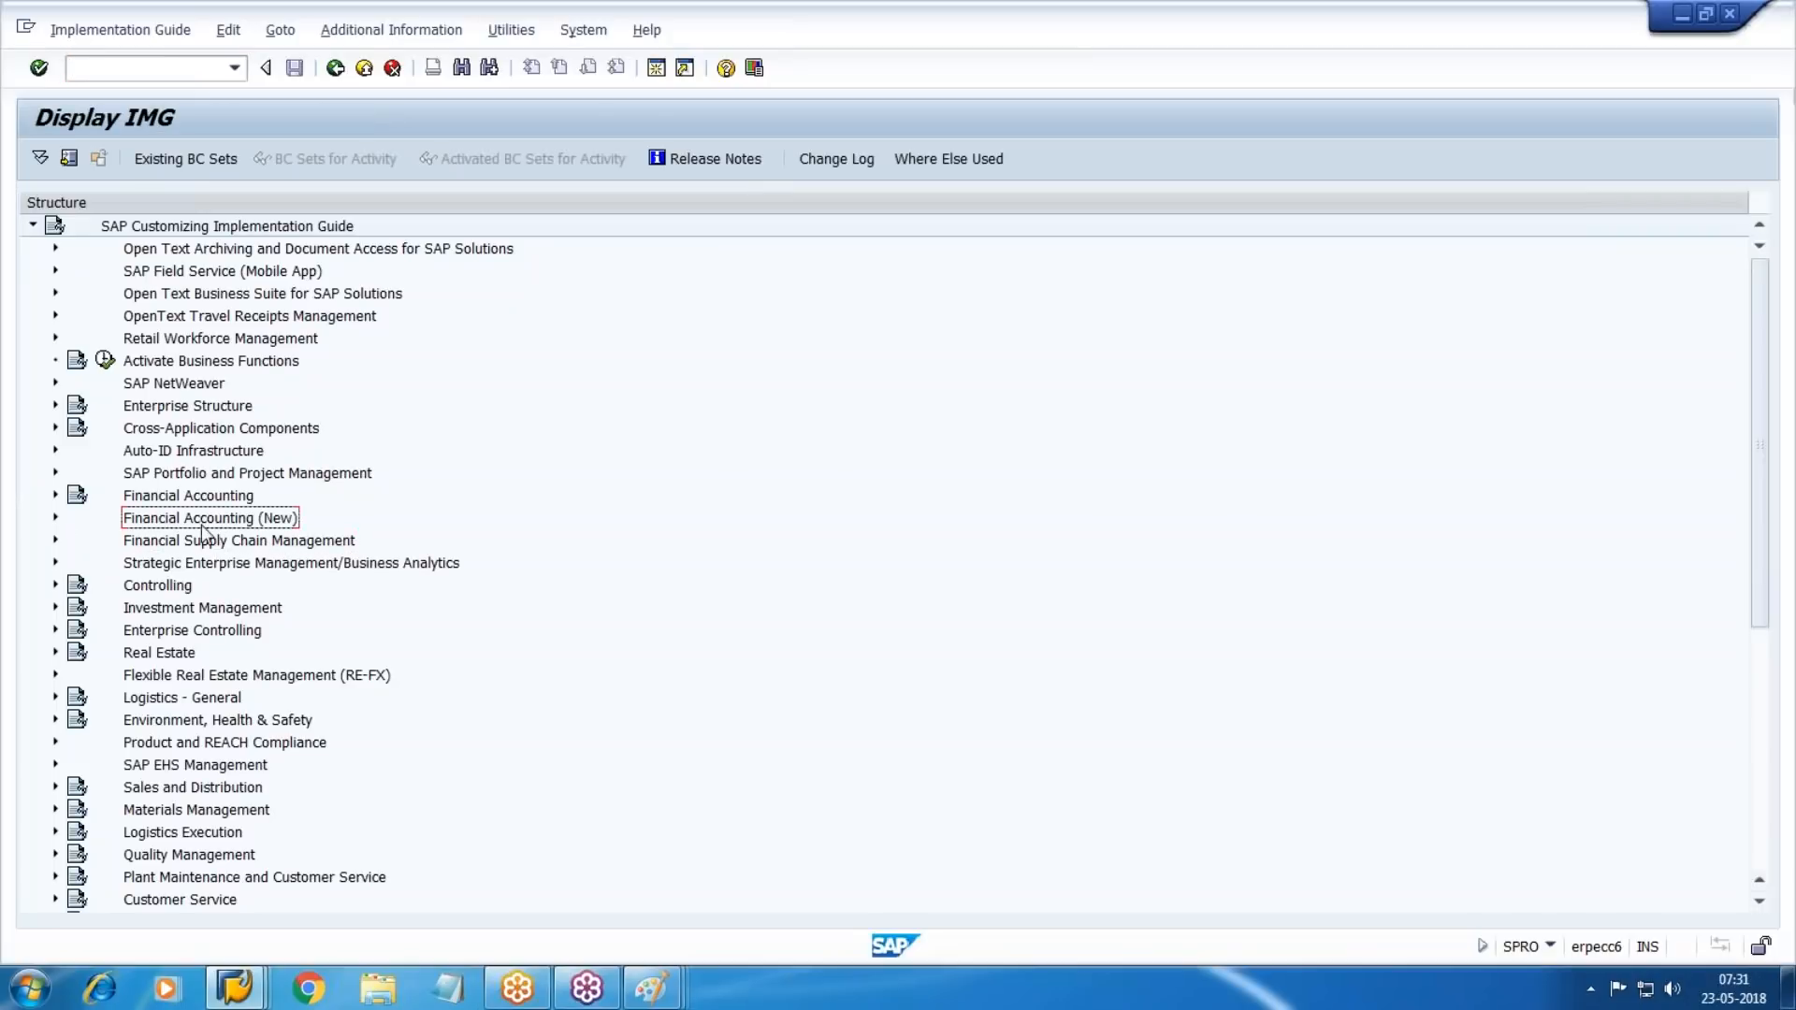
Expand the Controlling customizing through Product Cost Controlling to Actual Costing/Material Ledger.
click(55, 585)
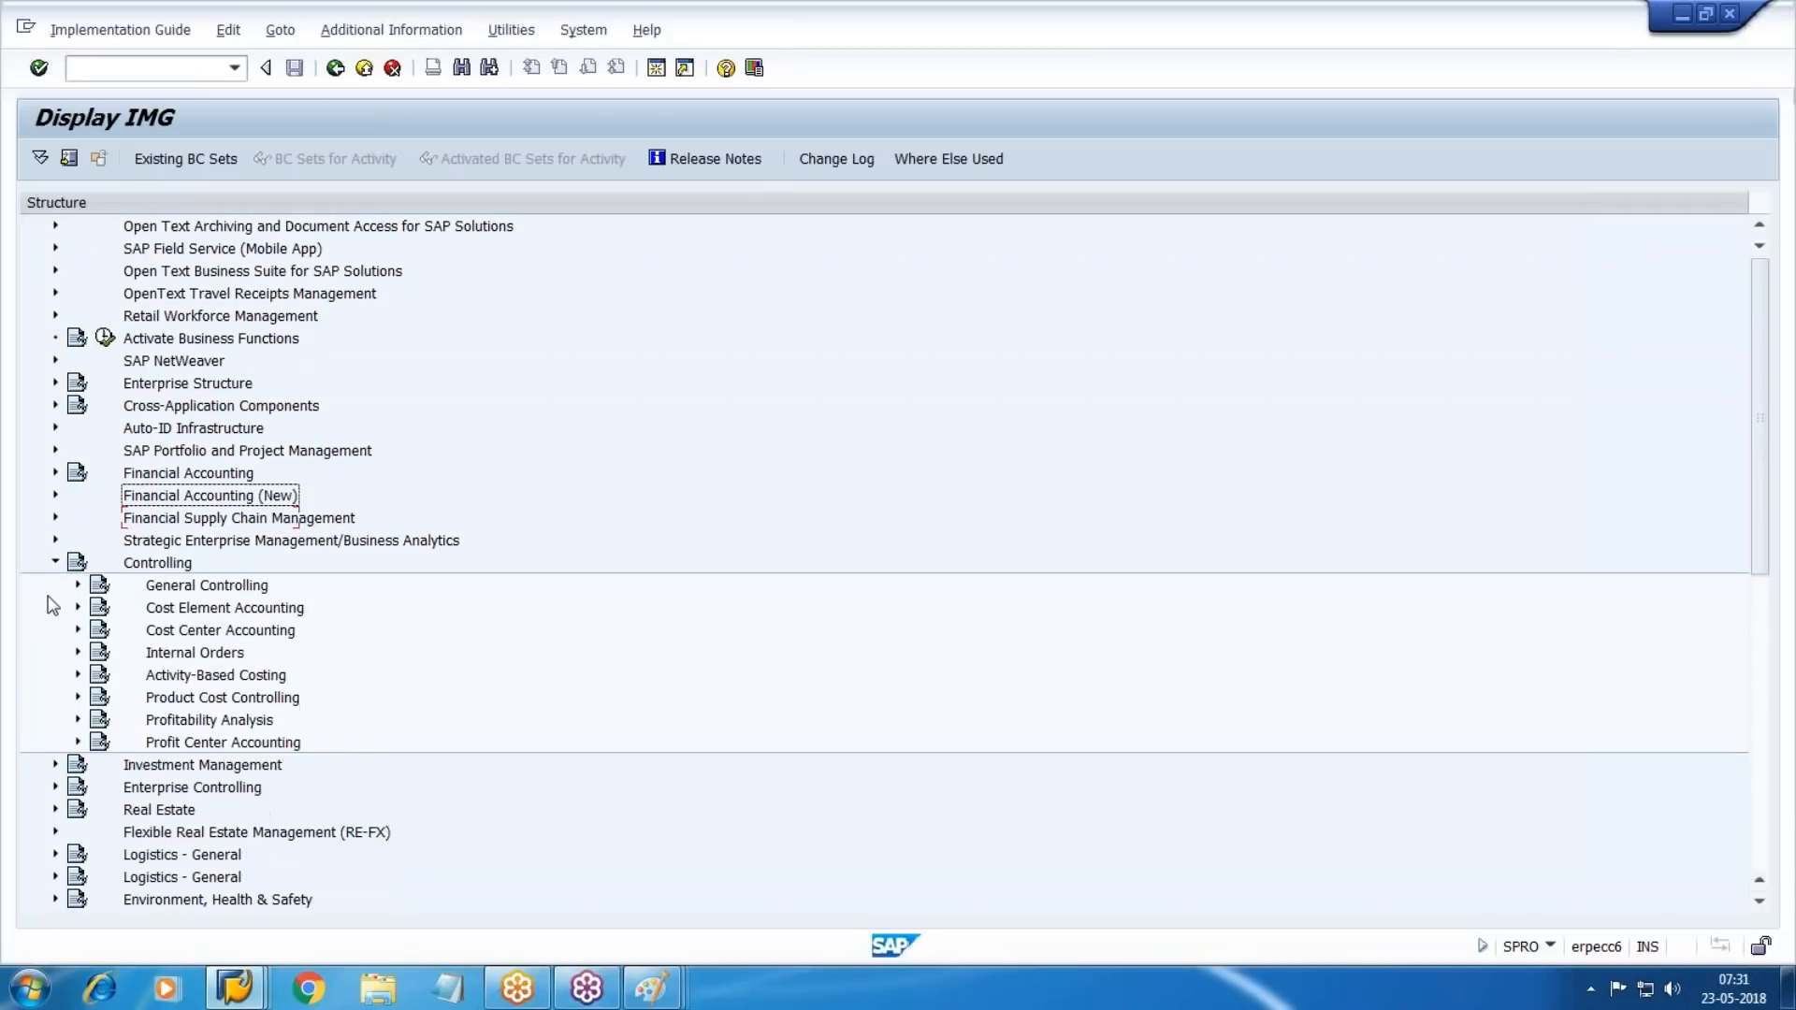
scroll(181, 589, down, 2)
click(225, 522)
click(78, 518)
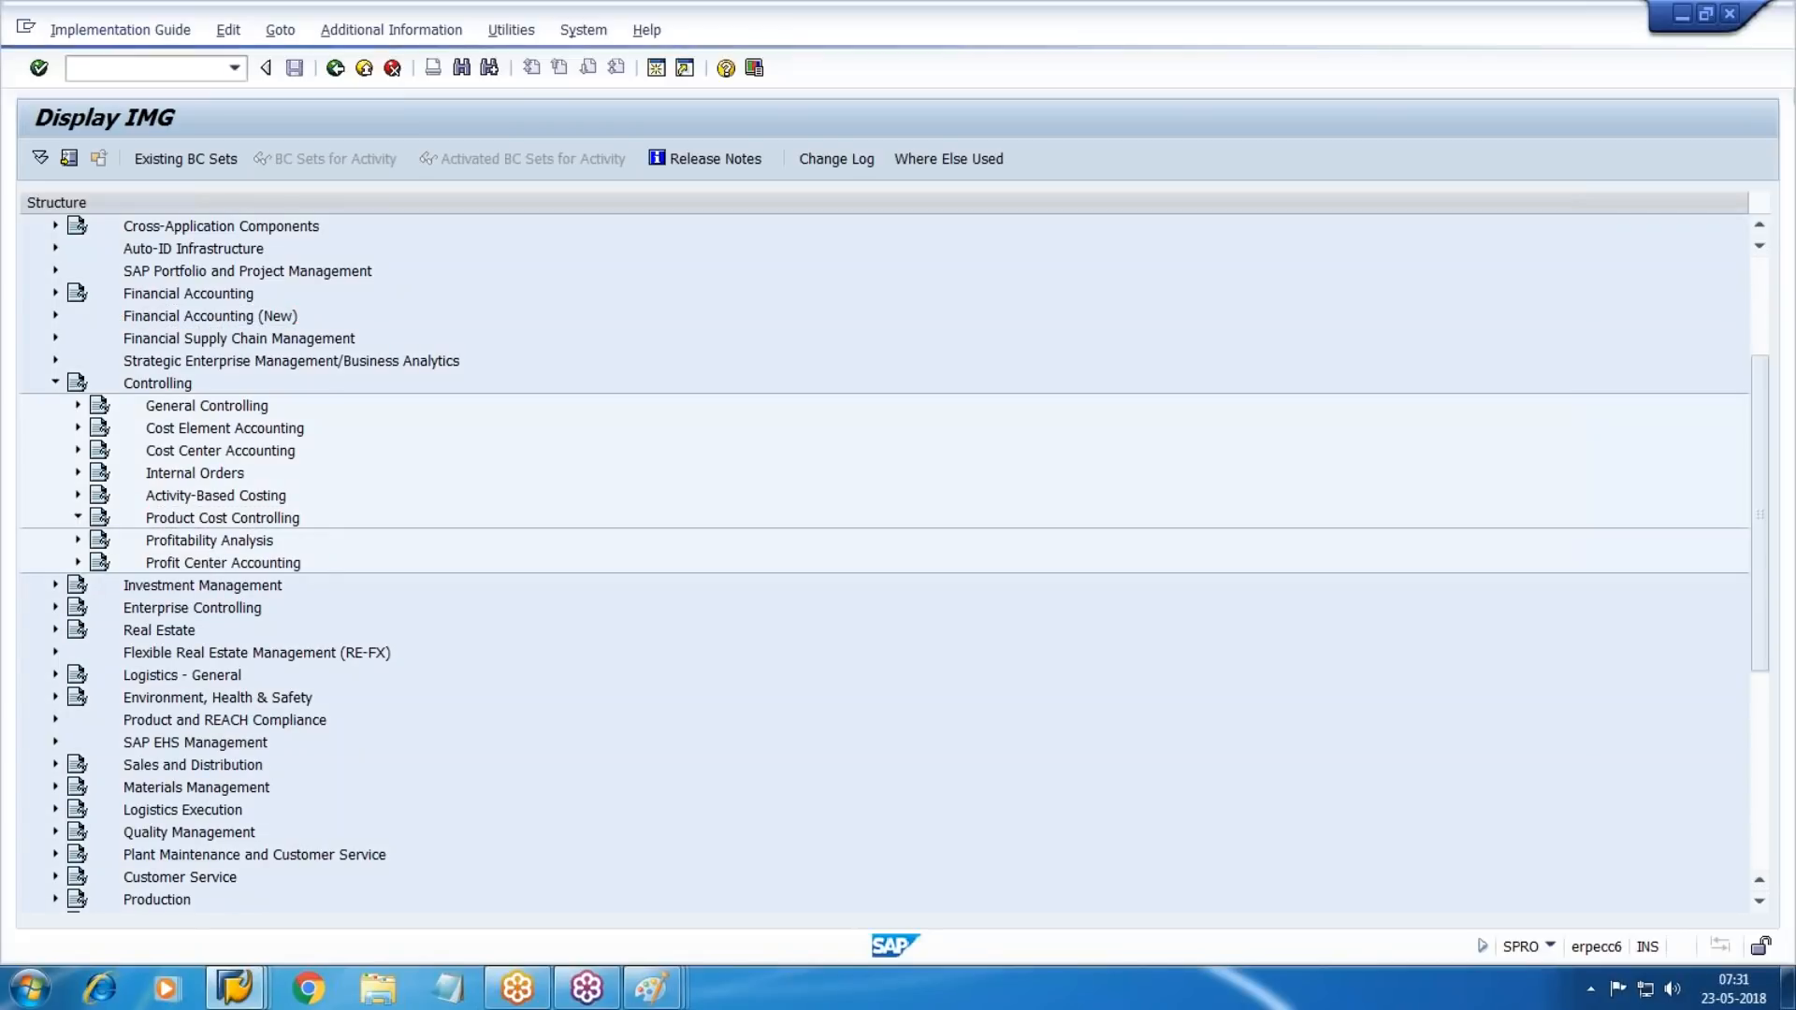
click(278, 587)
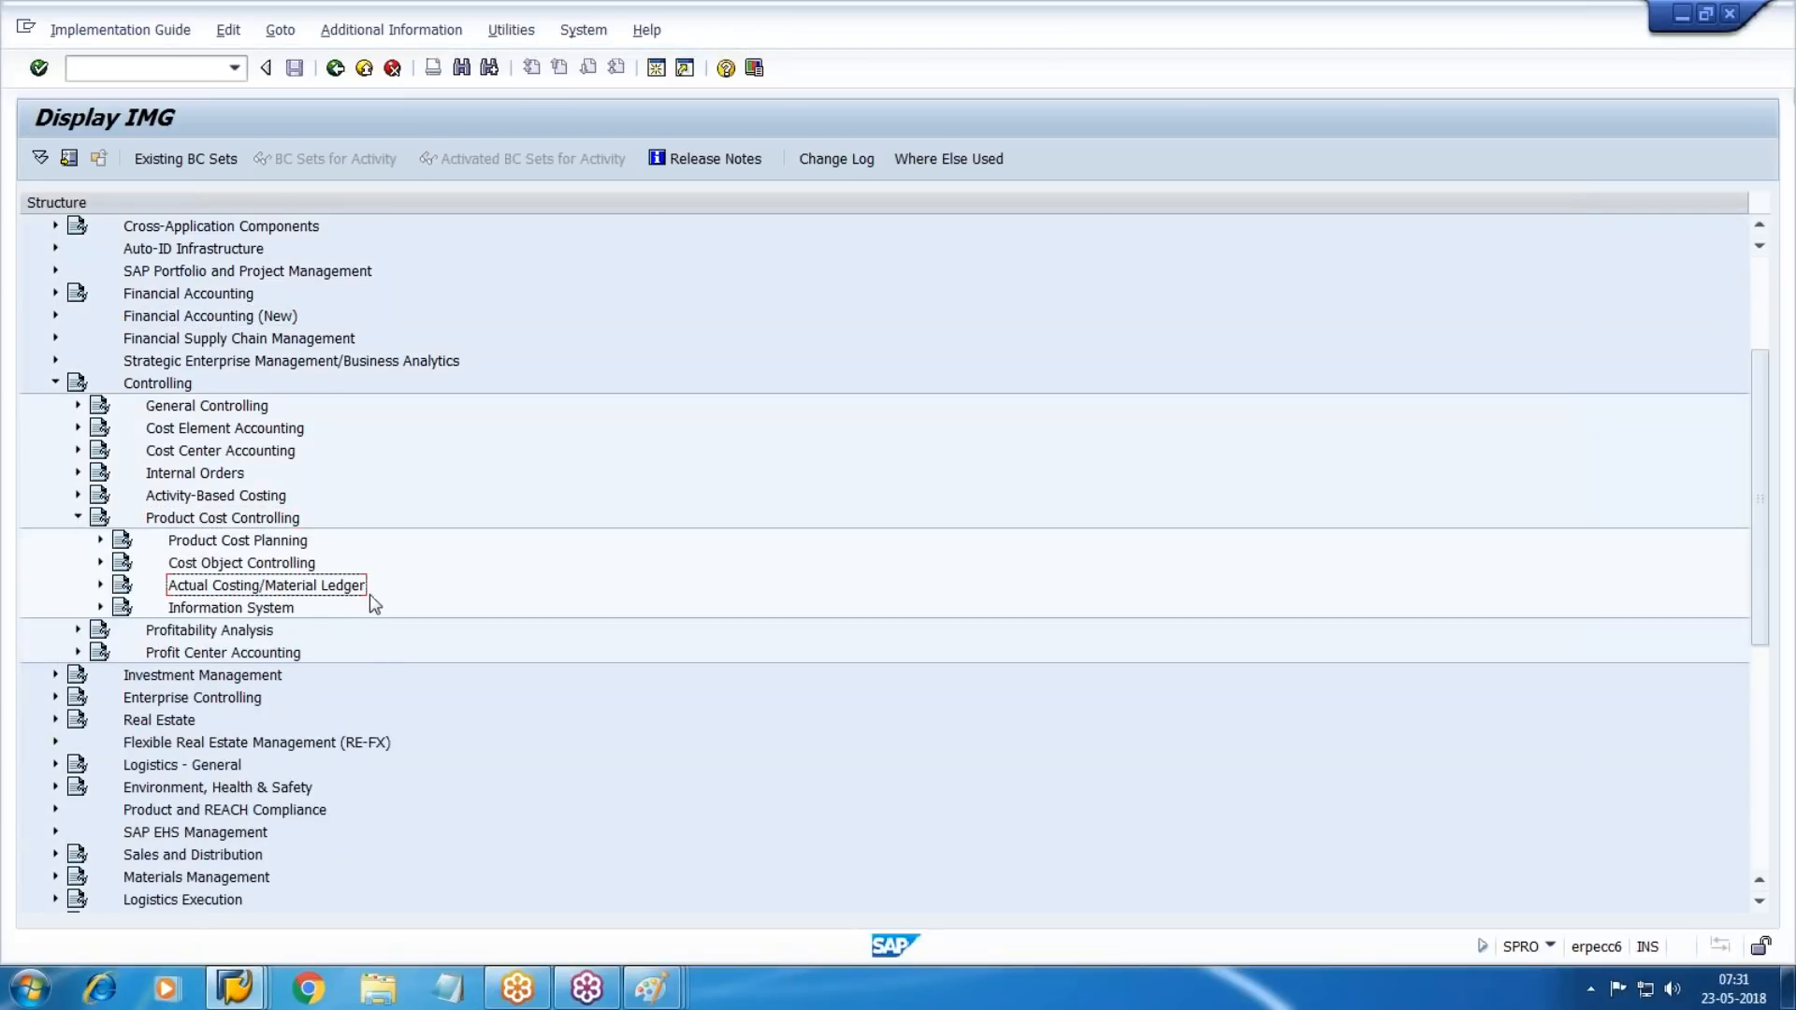
click(101, 585)
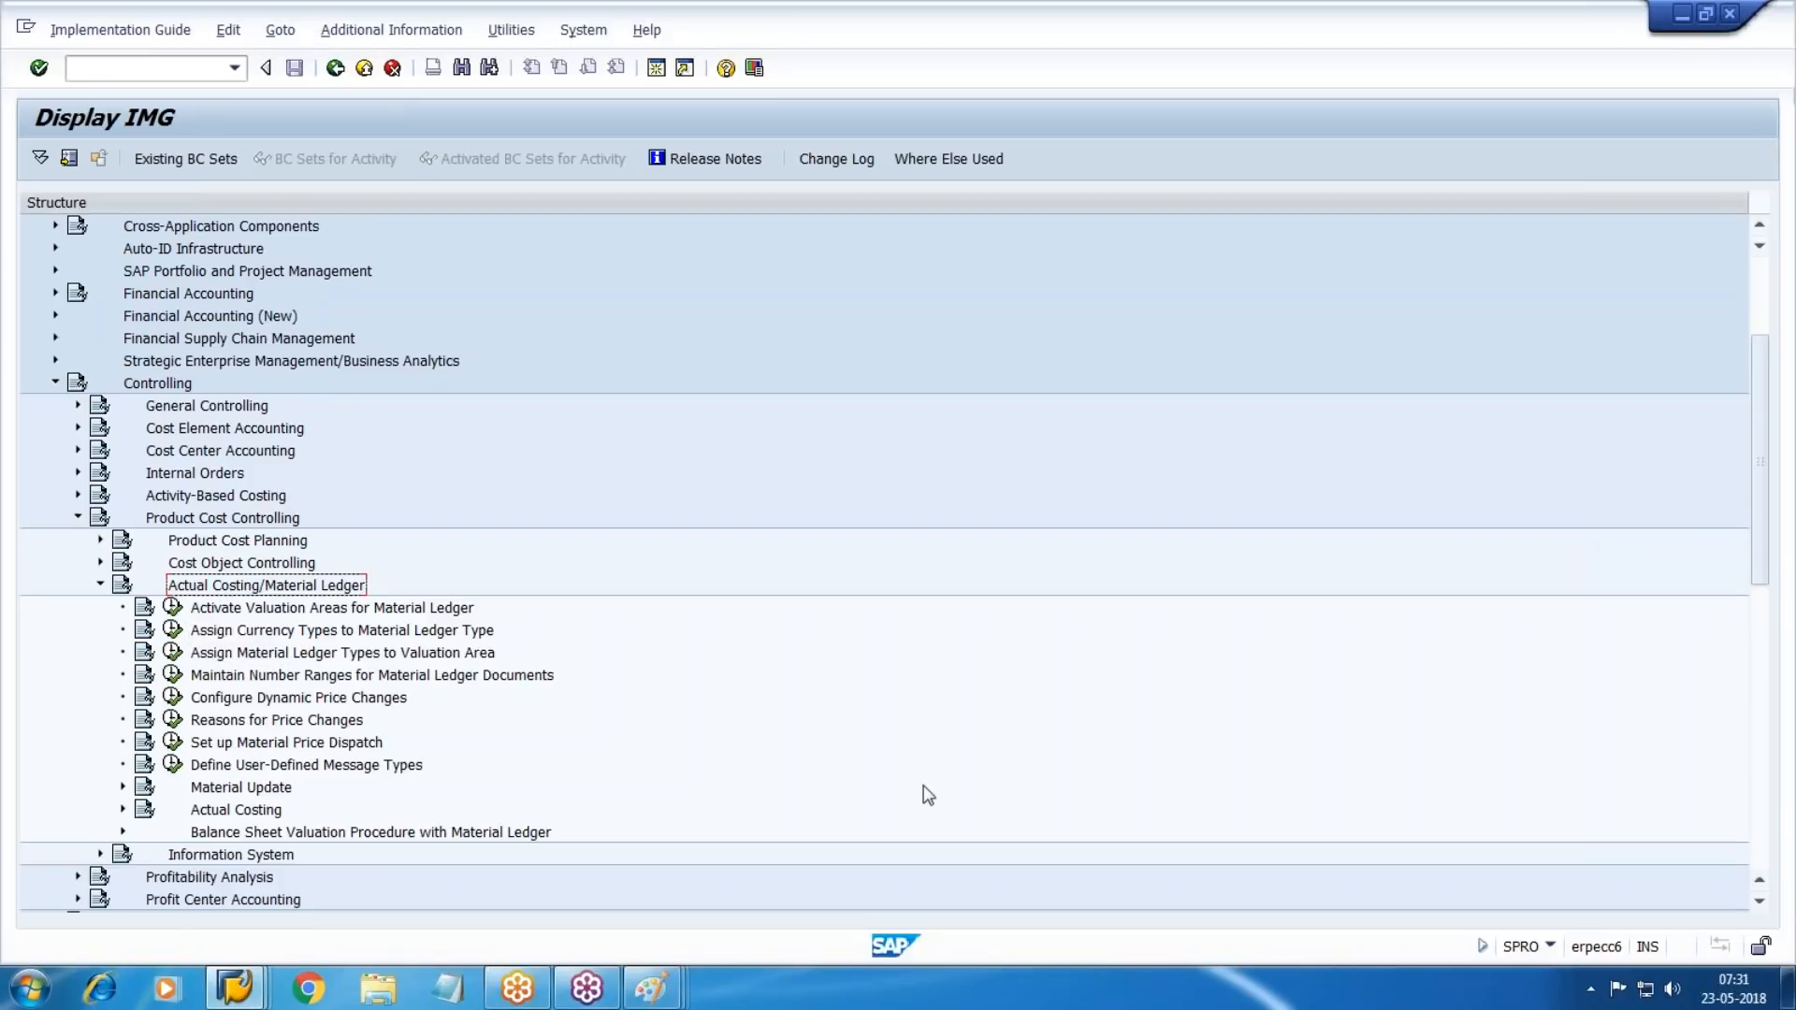
View the Activate Material Ledger activity under Activate Valuation Areas for Material Ledger and return to the Implementation Guide.
click(173, 608)
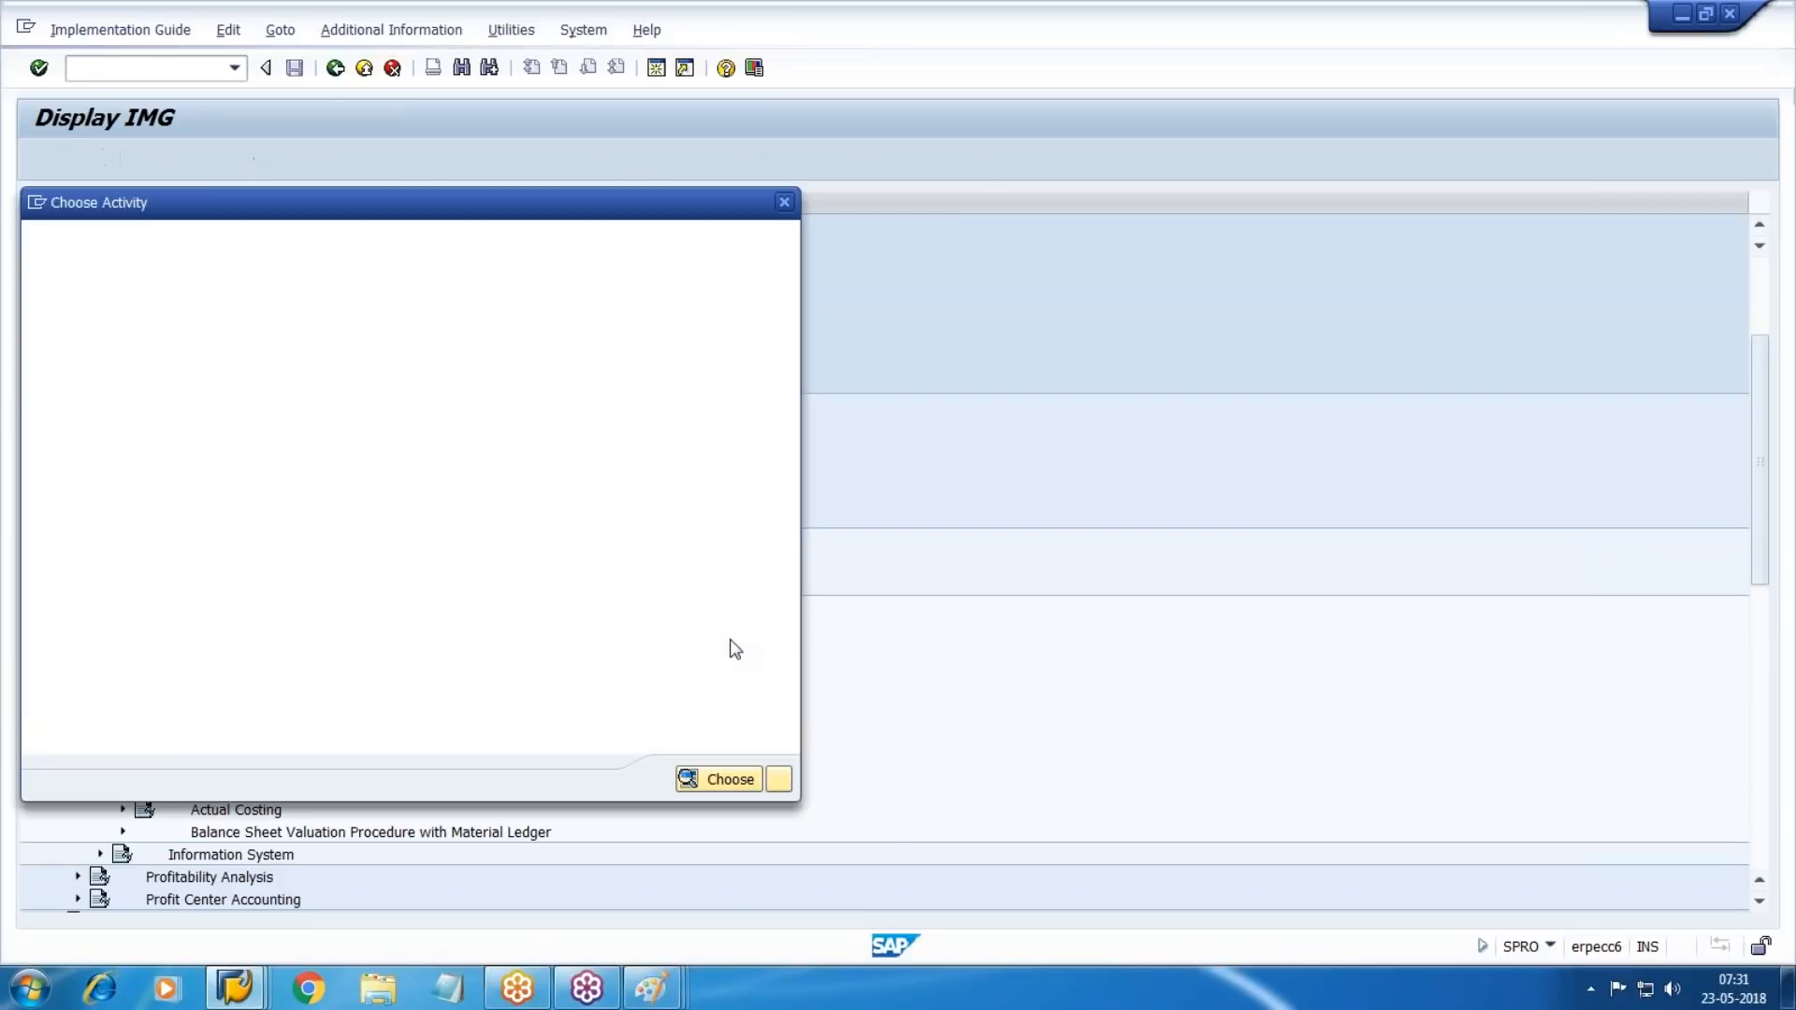
double_click(112, 318)
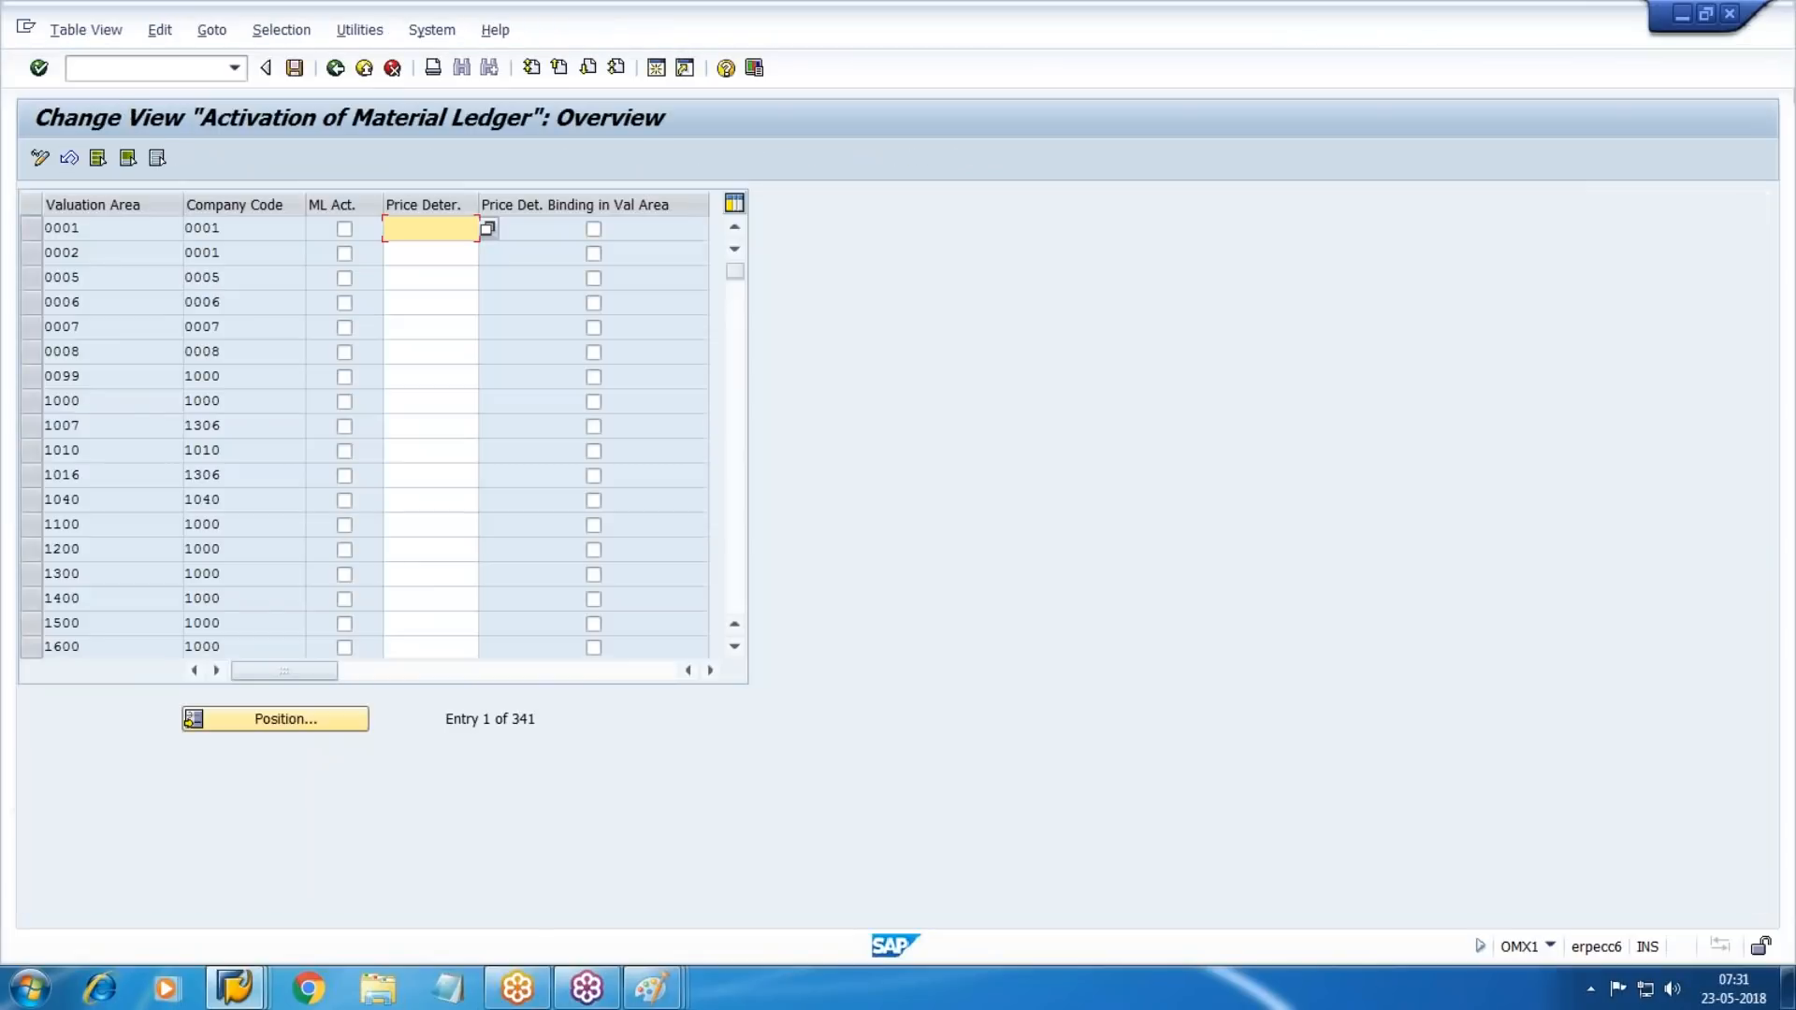
key(F3)
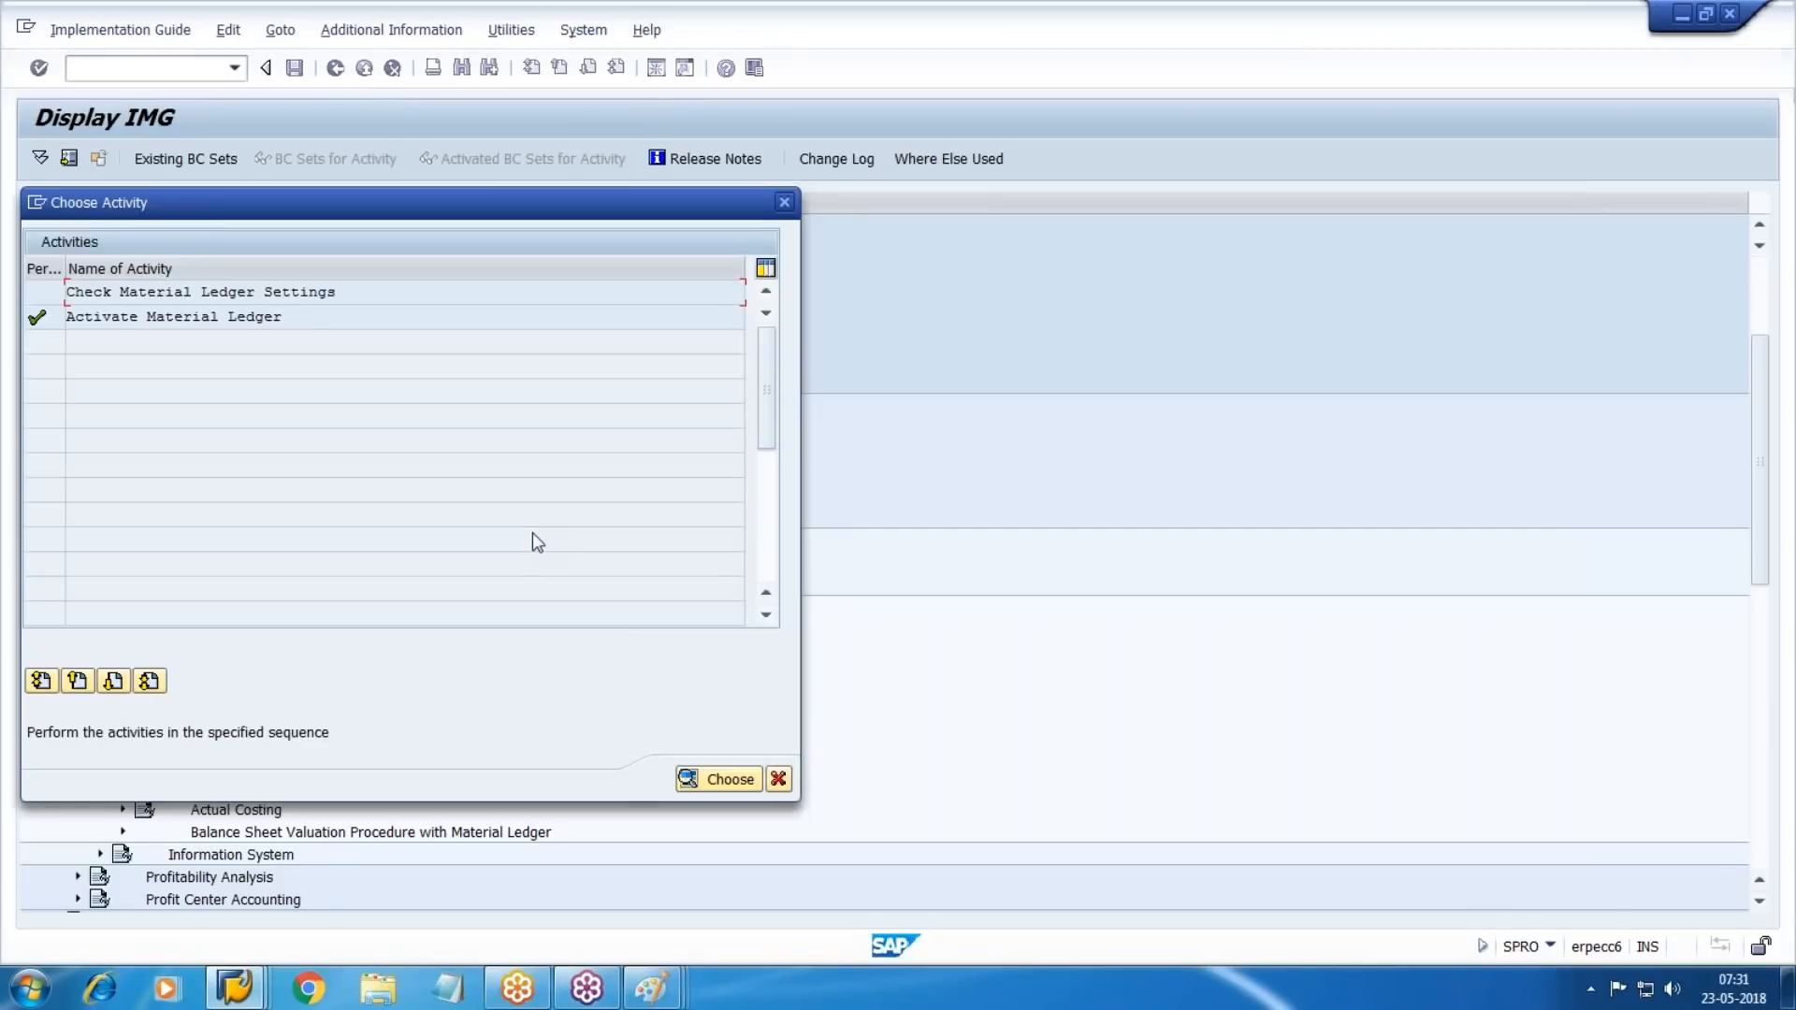
key(F12)
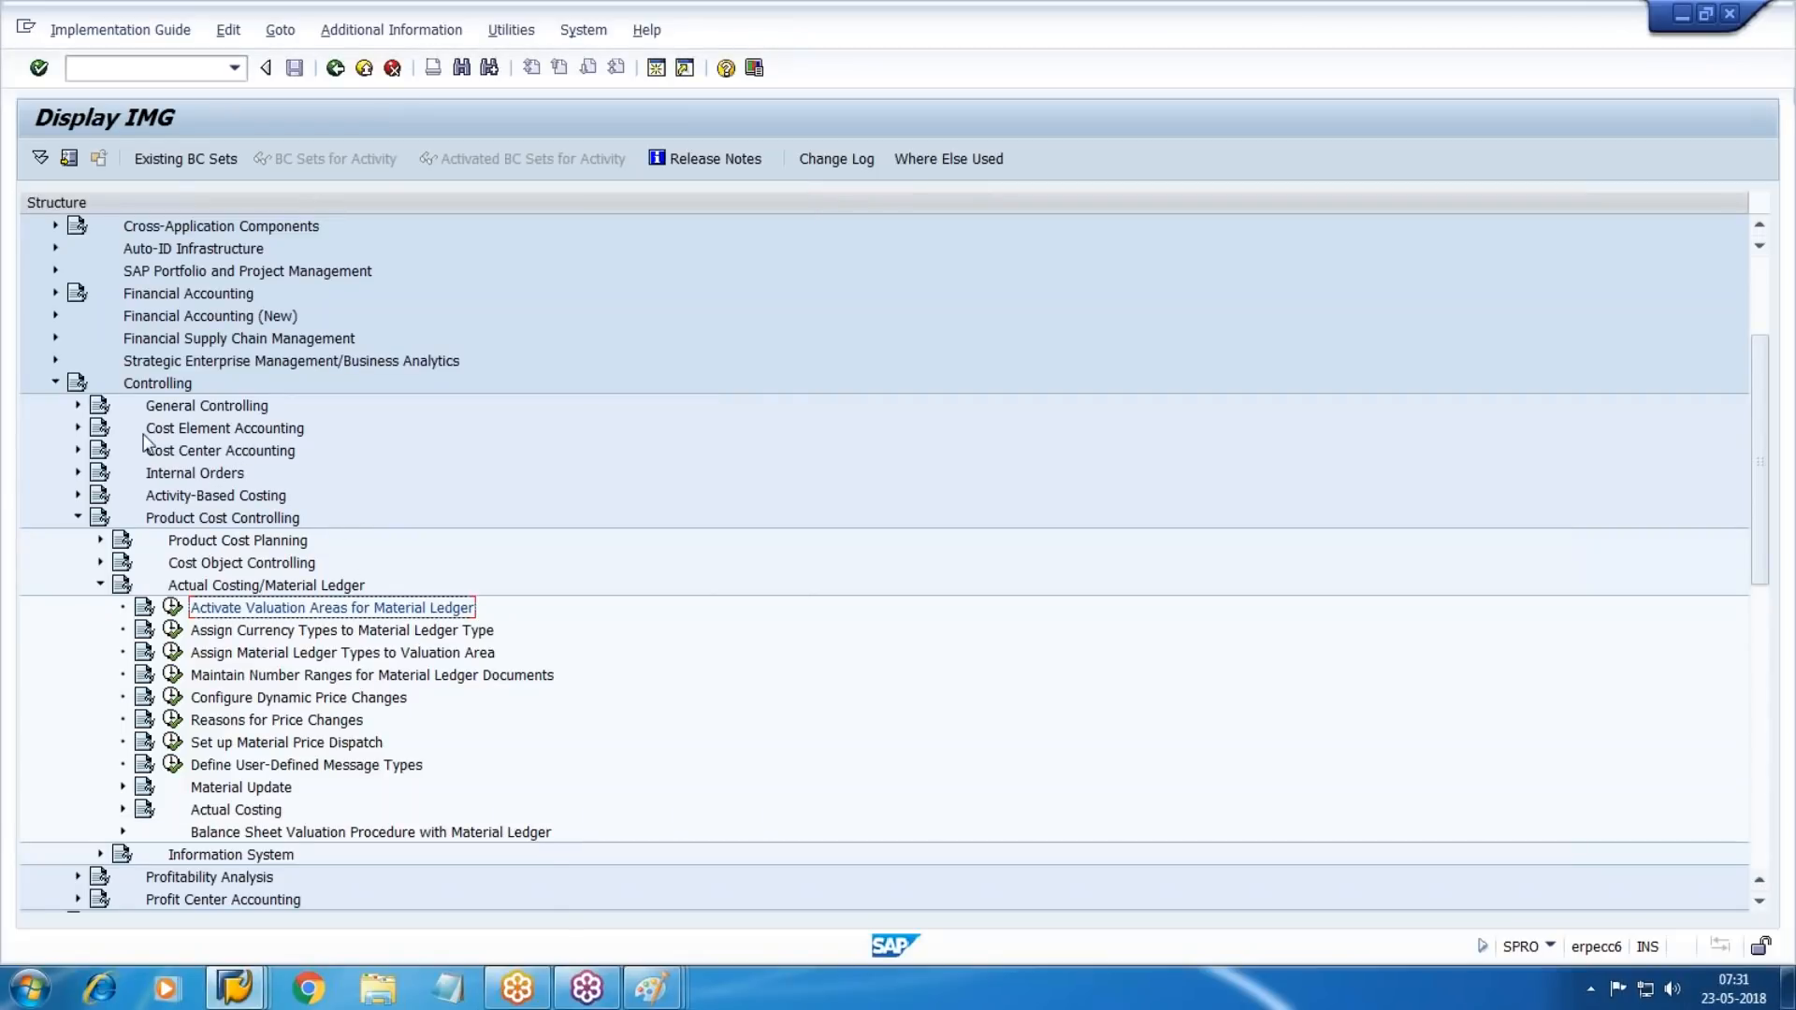
Open Maintain Currency and Valuation Profile in the basic settings of Multiple Valuation Approaches/Transfer Prices under General Controlling.
click(78, 406)
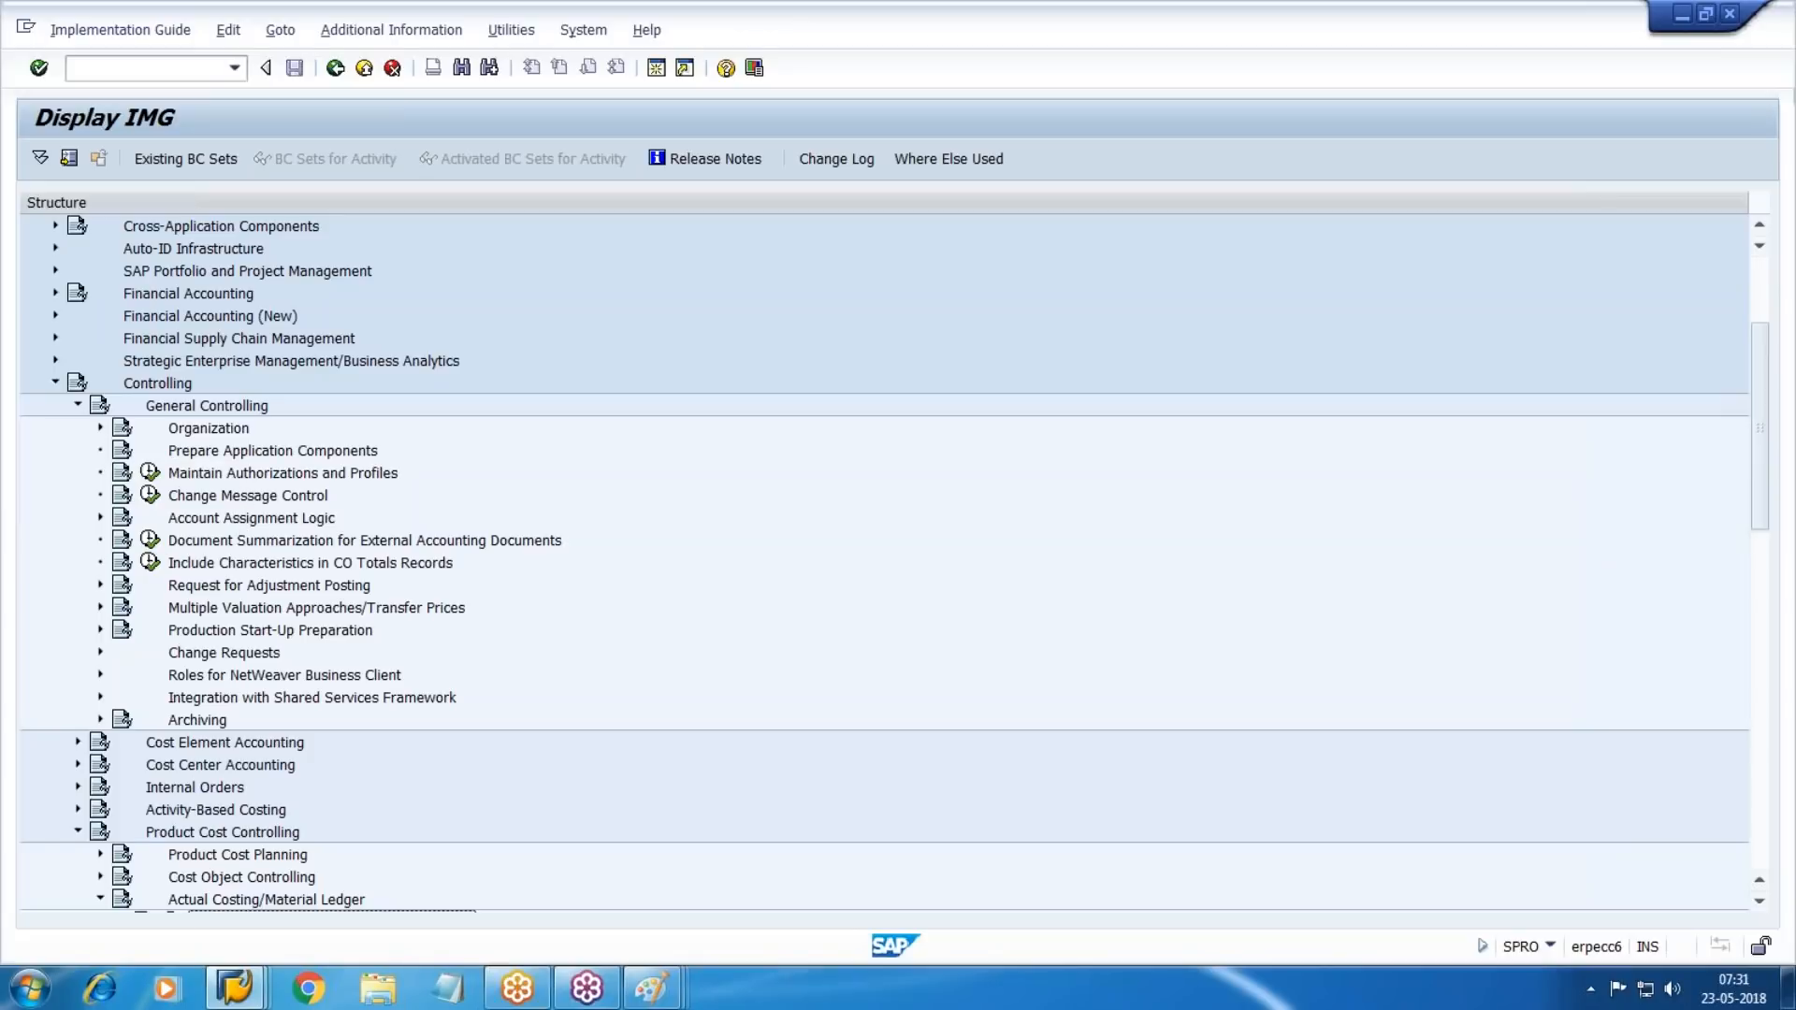
click(100, 429)
click(100, 428)
click(313, 608)
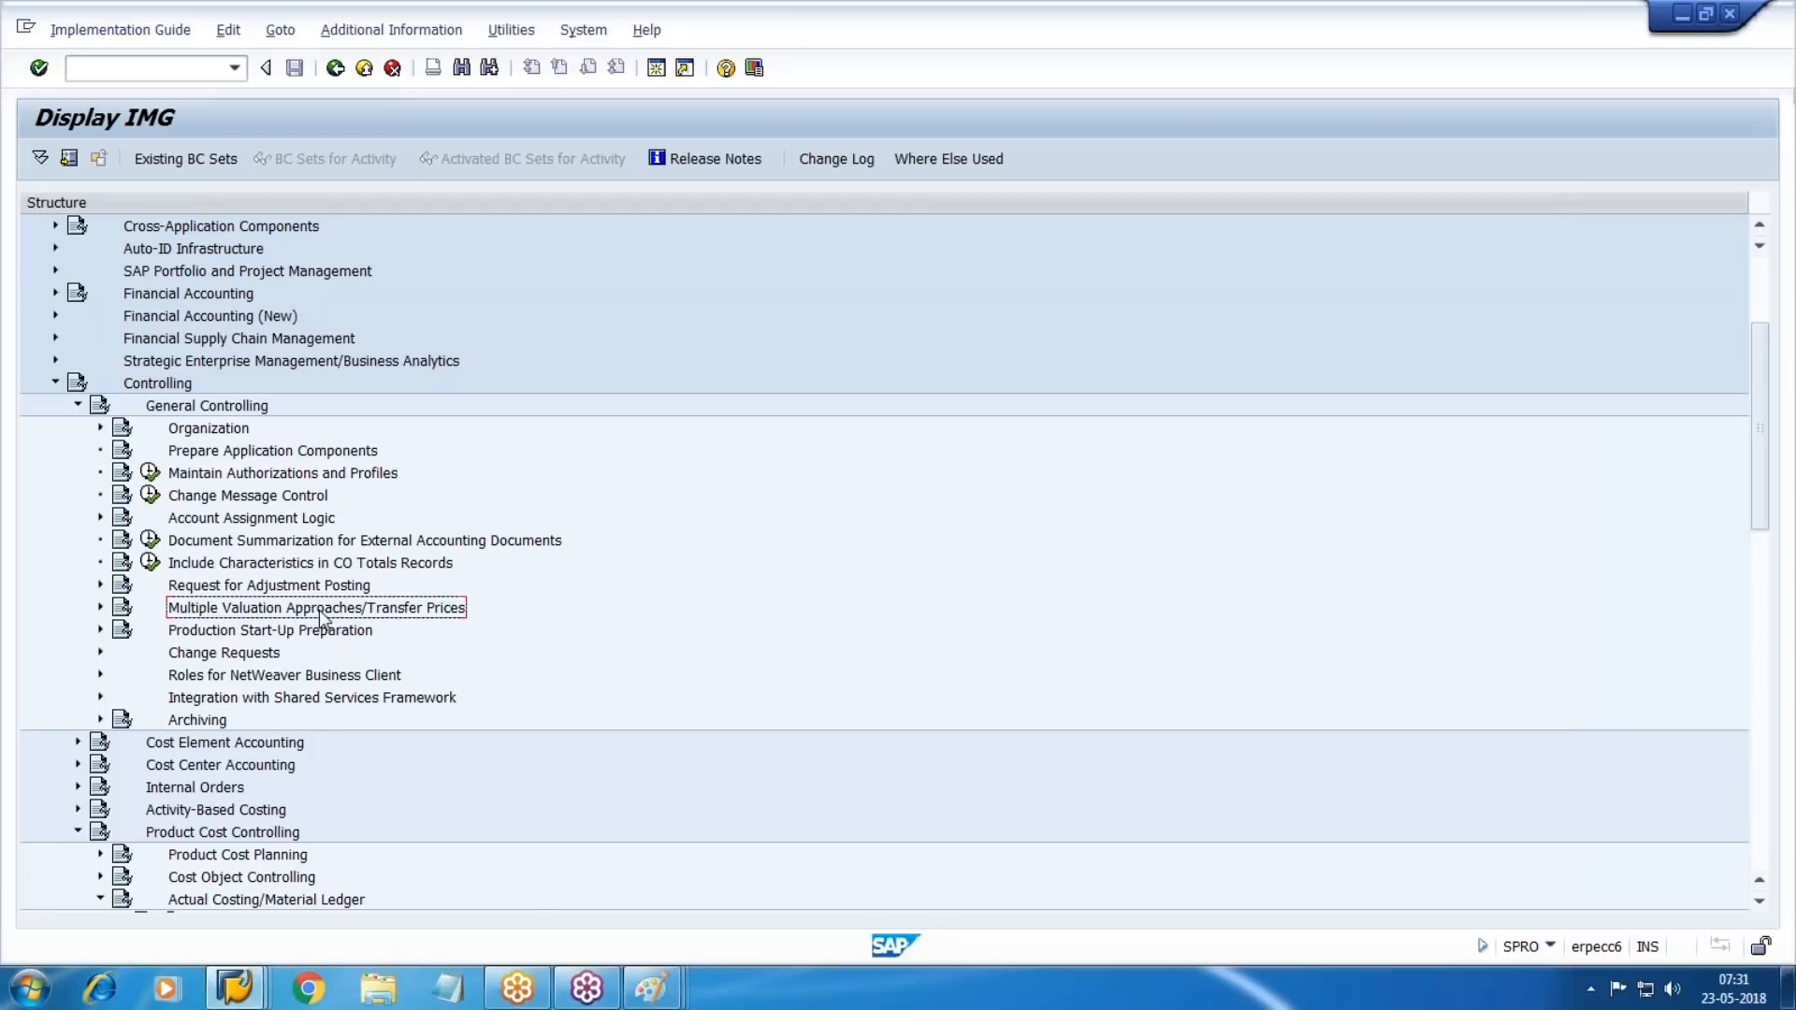
click(100, 608)
click(122, 629)
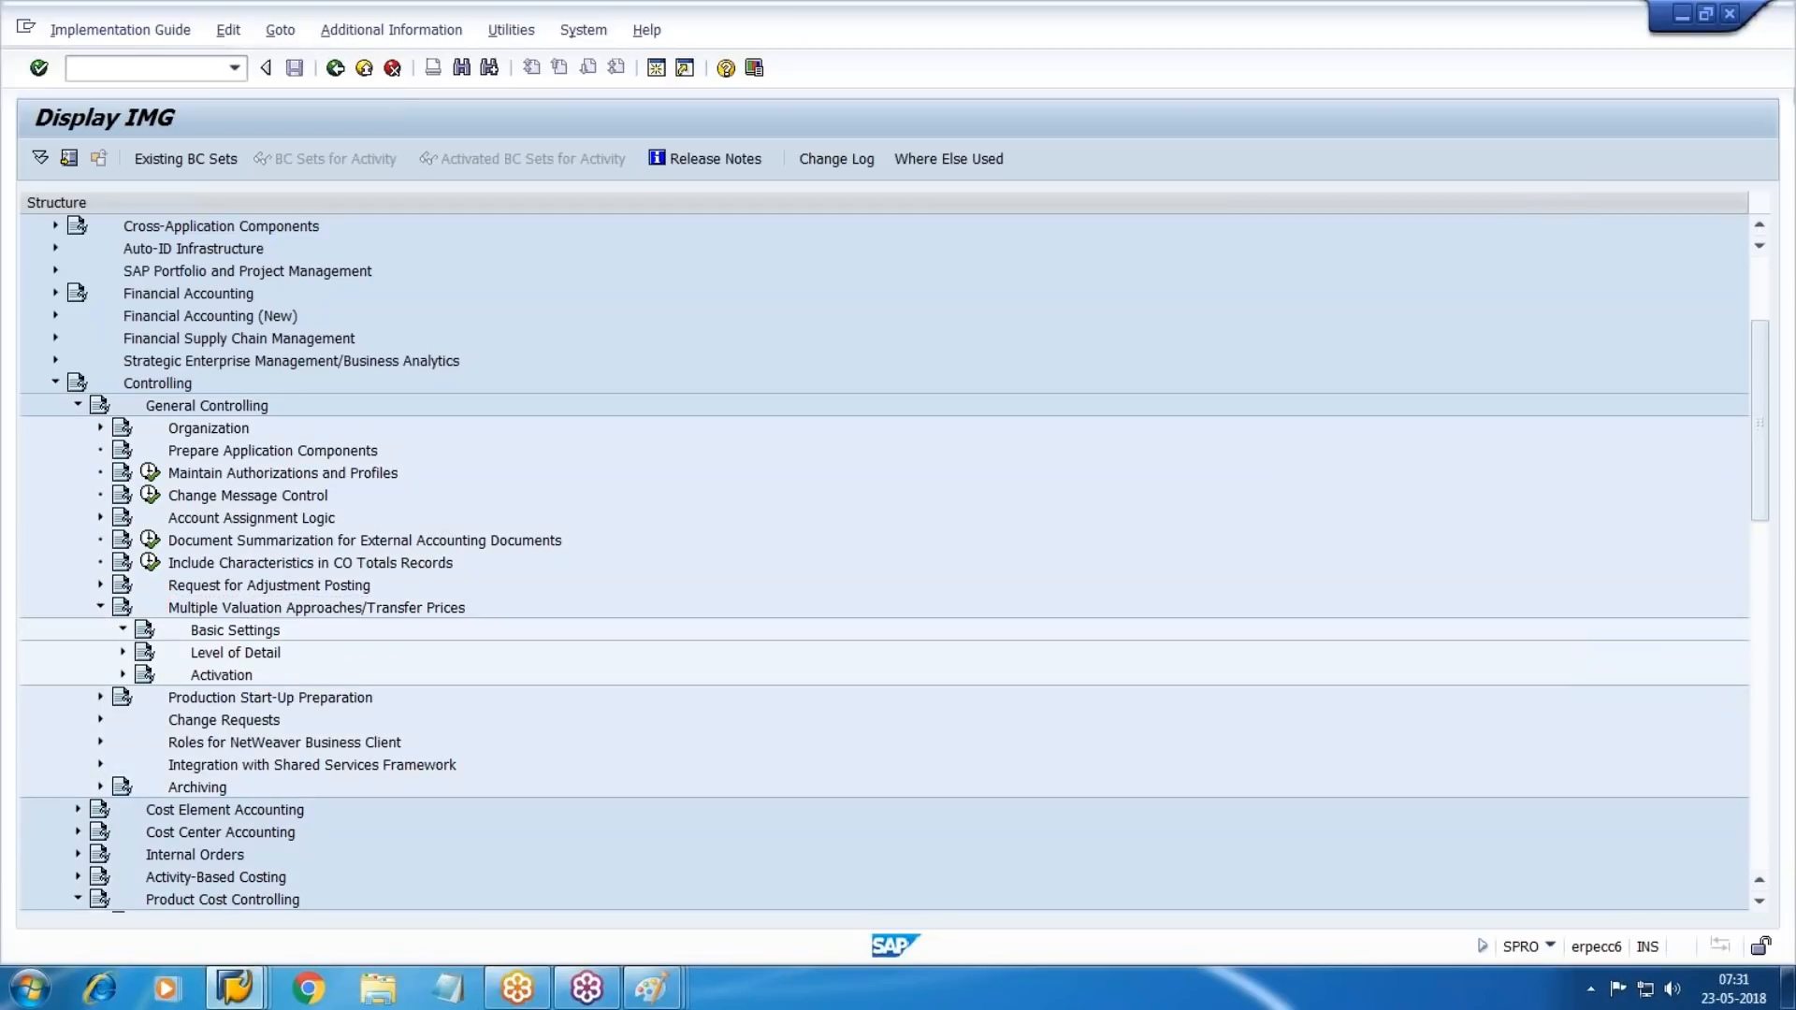
click(1787, 100)
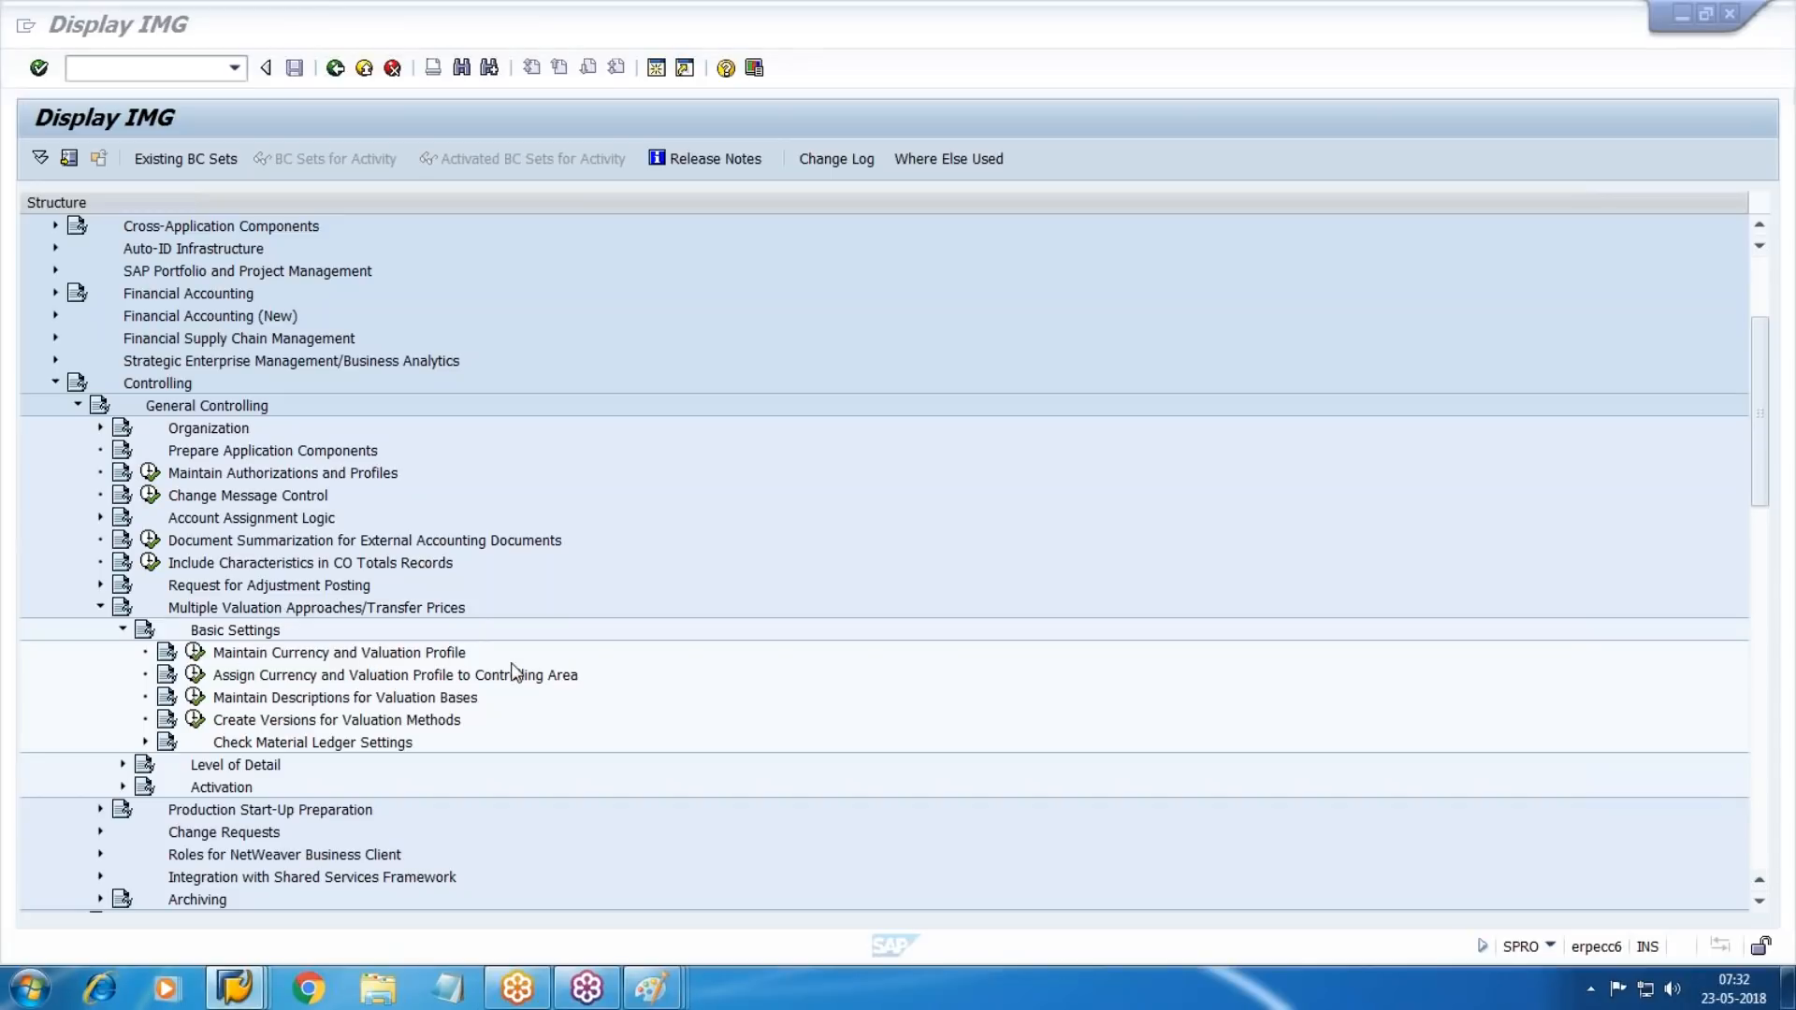
click(195, 652)
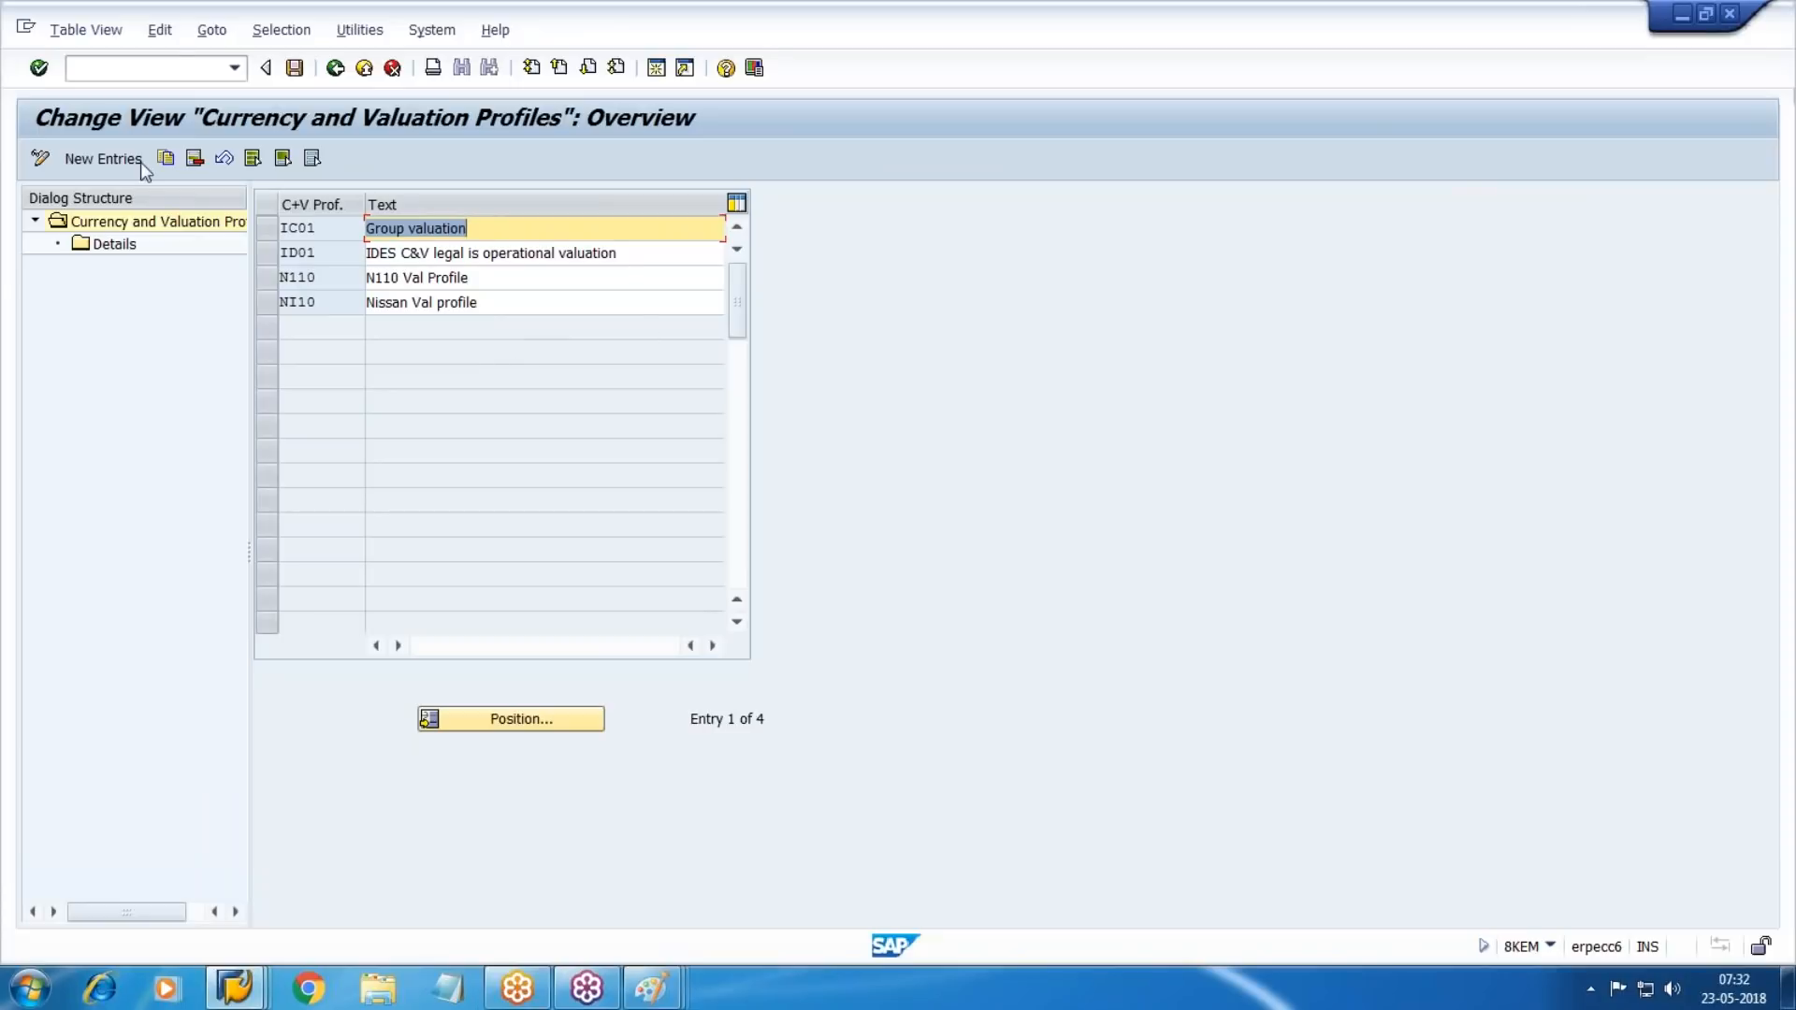
Leave the Currency and Valuation Profiles view and its Implementation Guide, returning to WM10's leading-ledger currency entry.
click(365, 74)
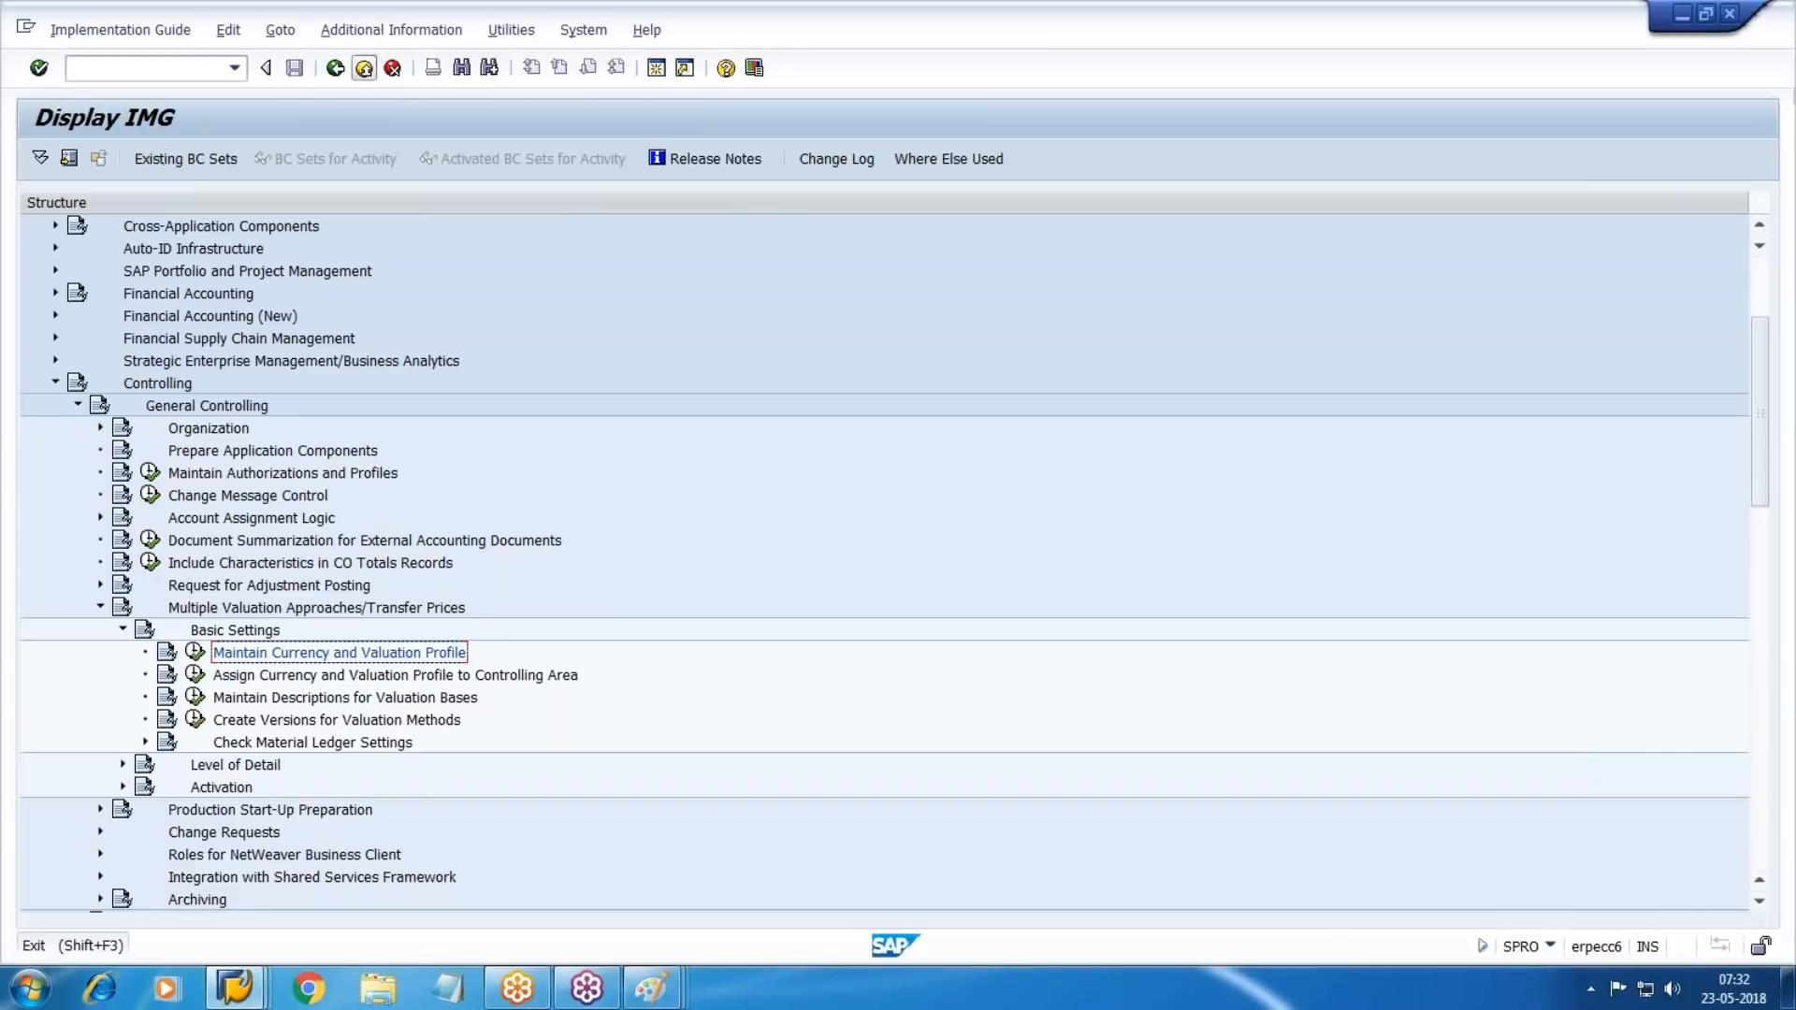
click(365, 74)
click(365, 74)
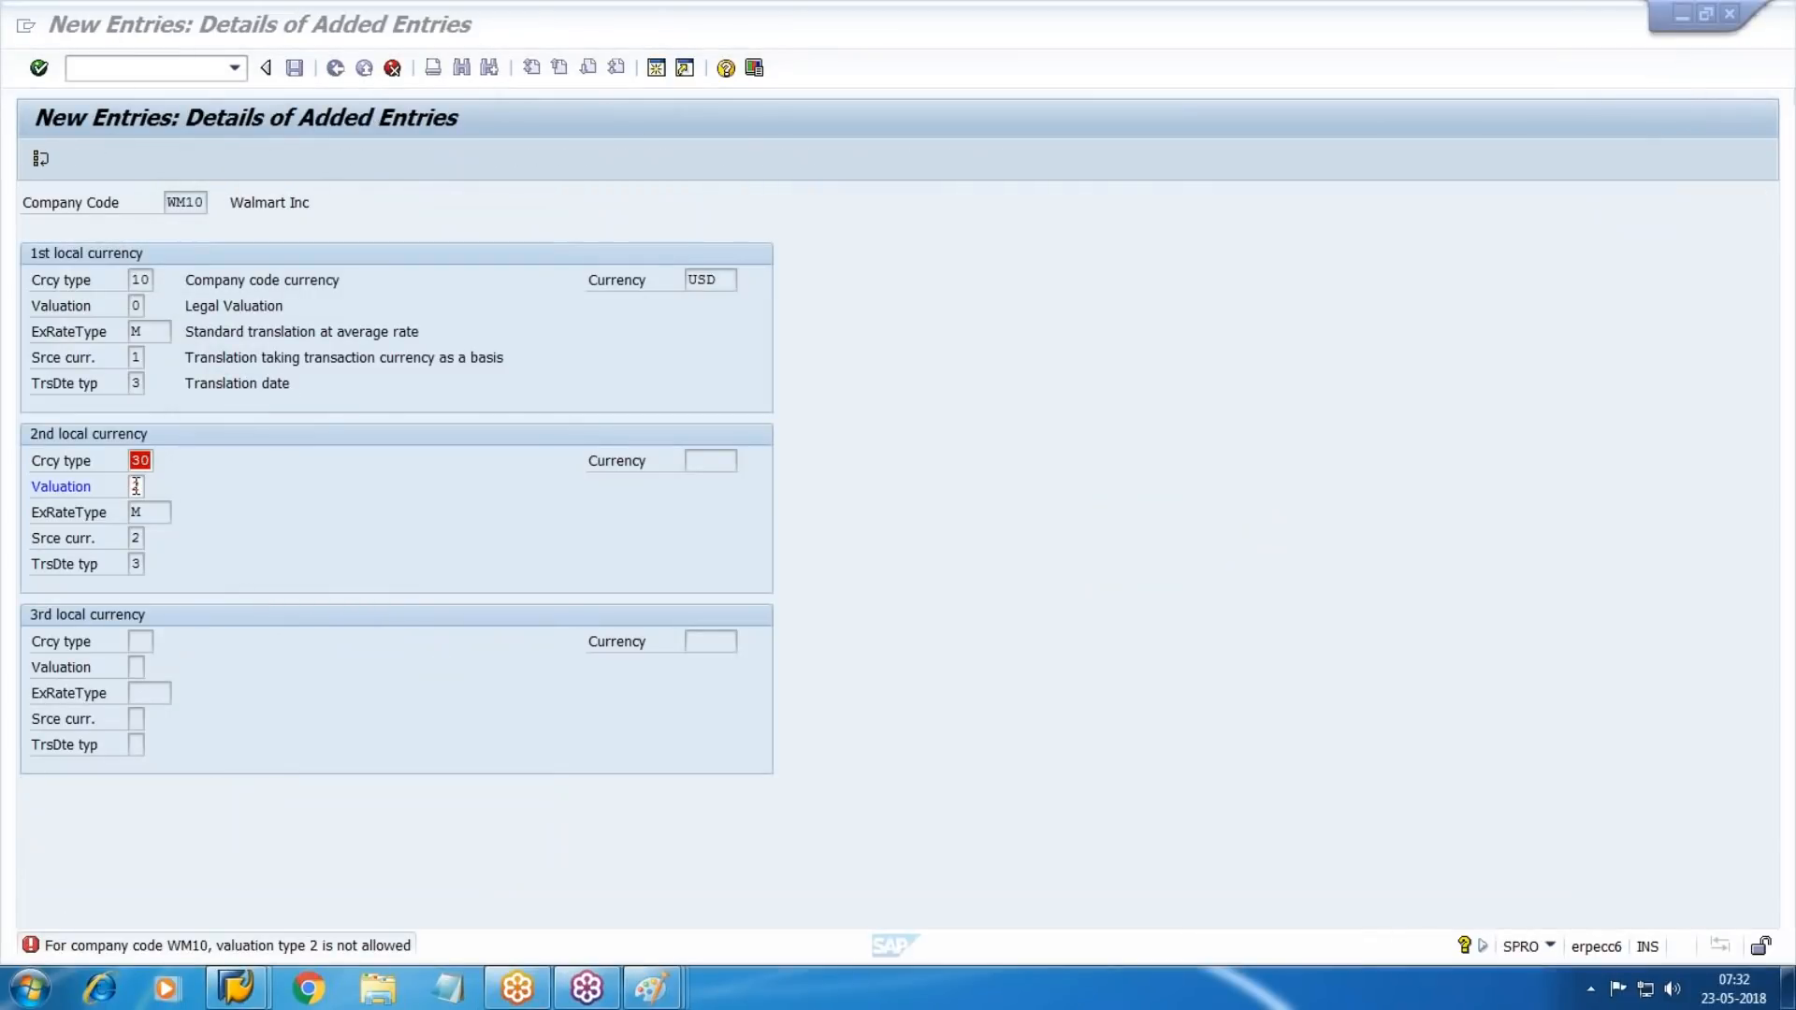
Clear the valuation of WM10's 2nd local currency and close the customizing check messages.
click(136, 485)
key(BackSpace)
key(Return)
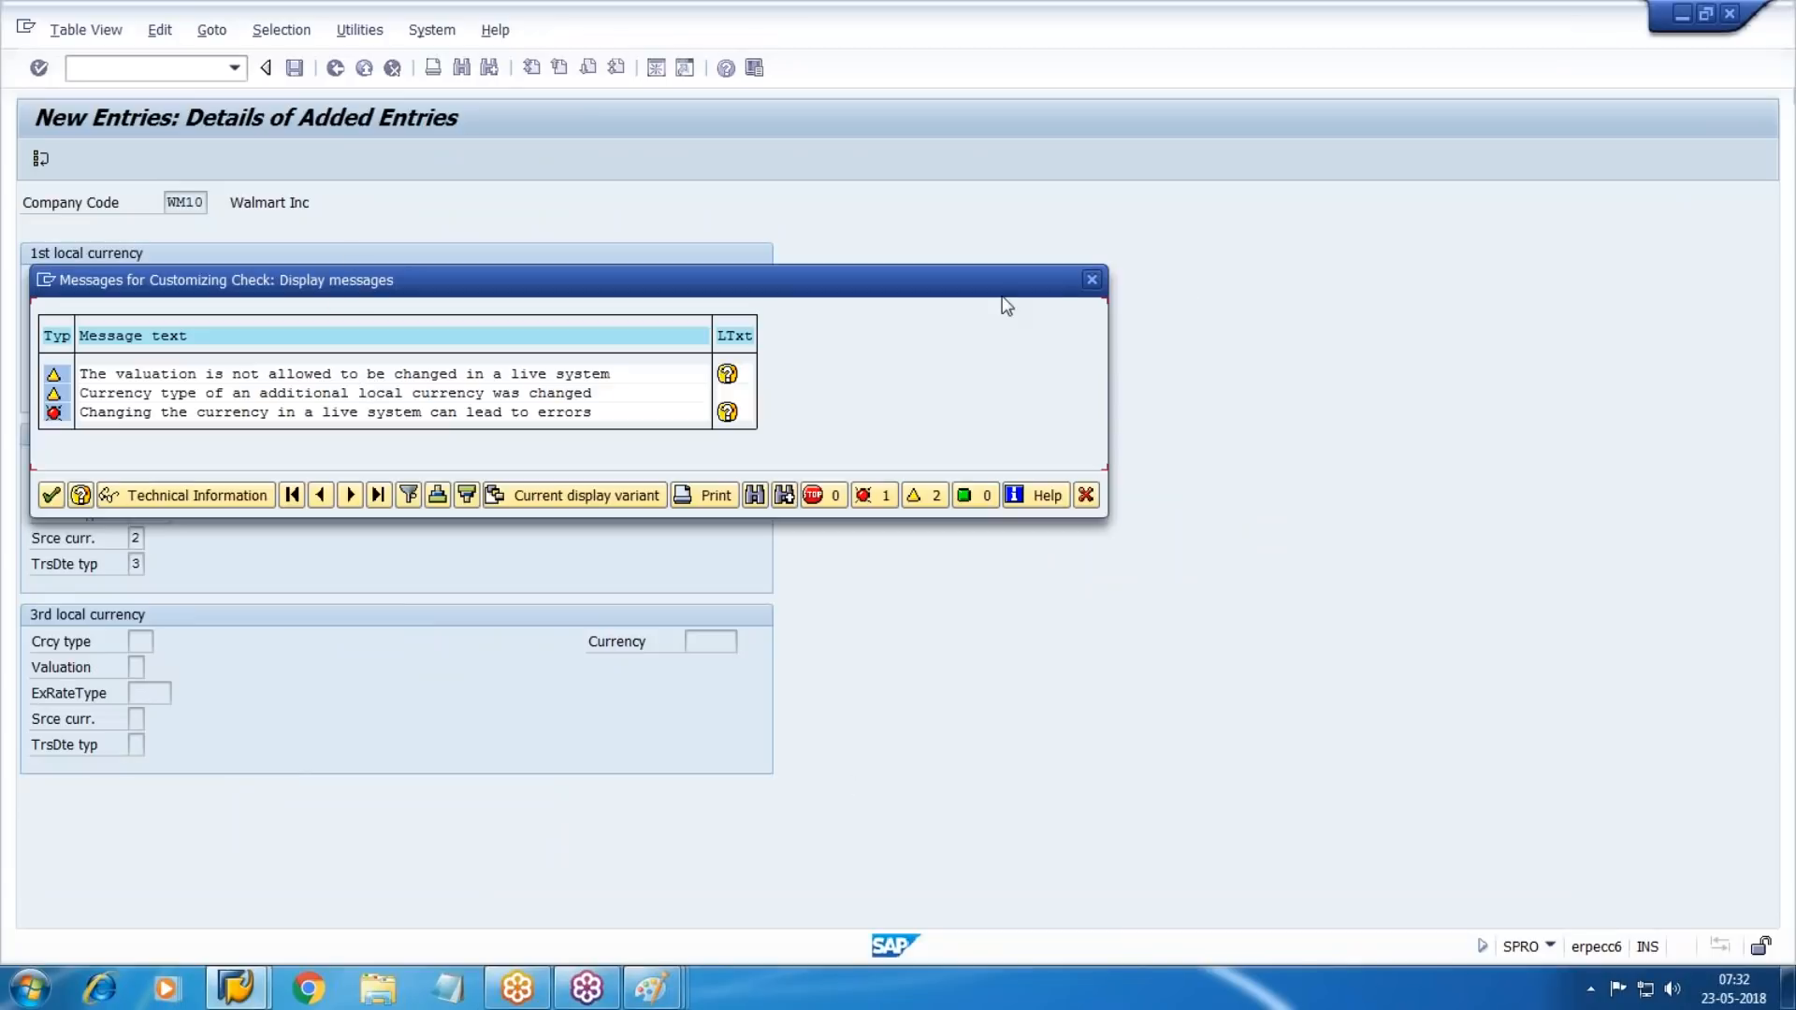
click(1092, 283)
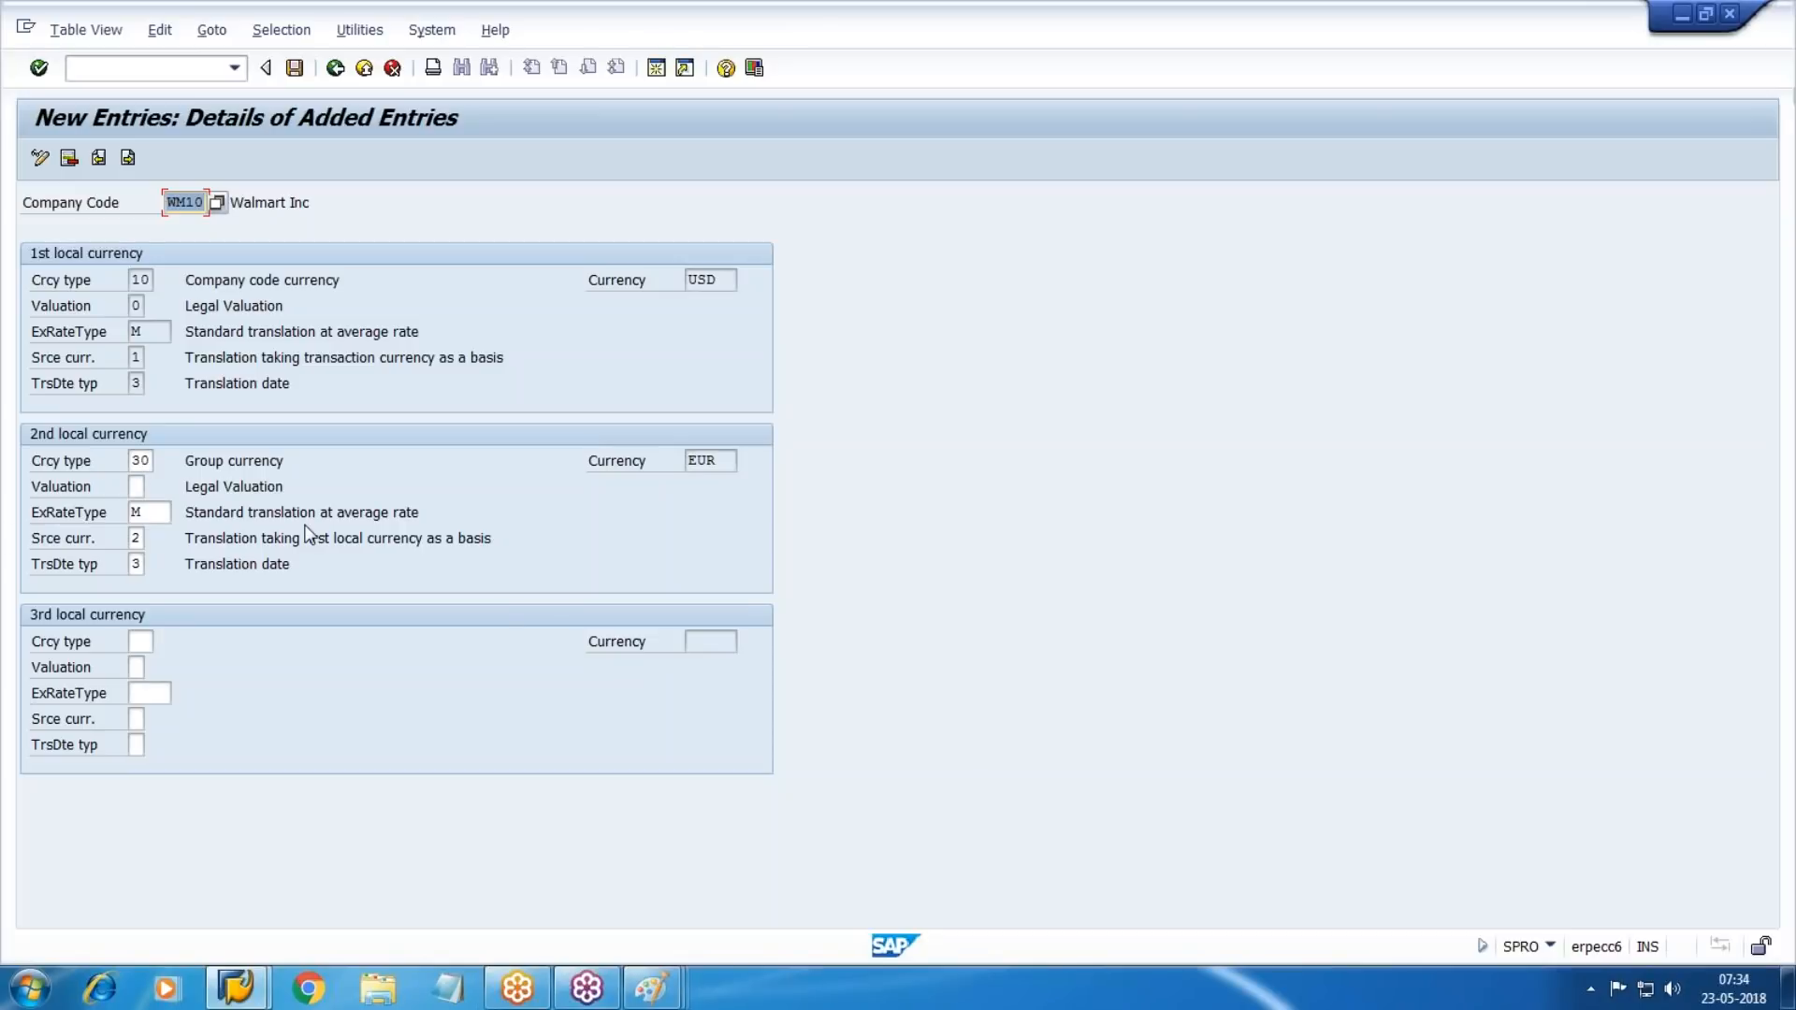
Enter valuation 0 for WM10's 2nd local currency, save in the Walmart-GL customizing request and return to the Implementation Guide.
click(136, 486)
text(0)
key(Return)
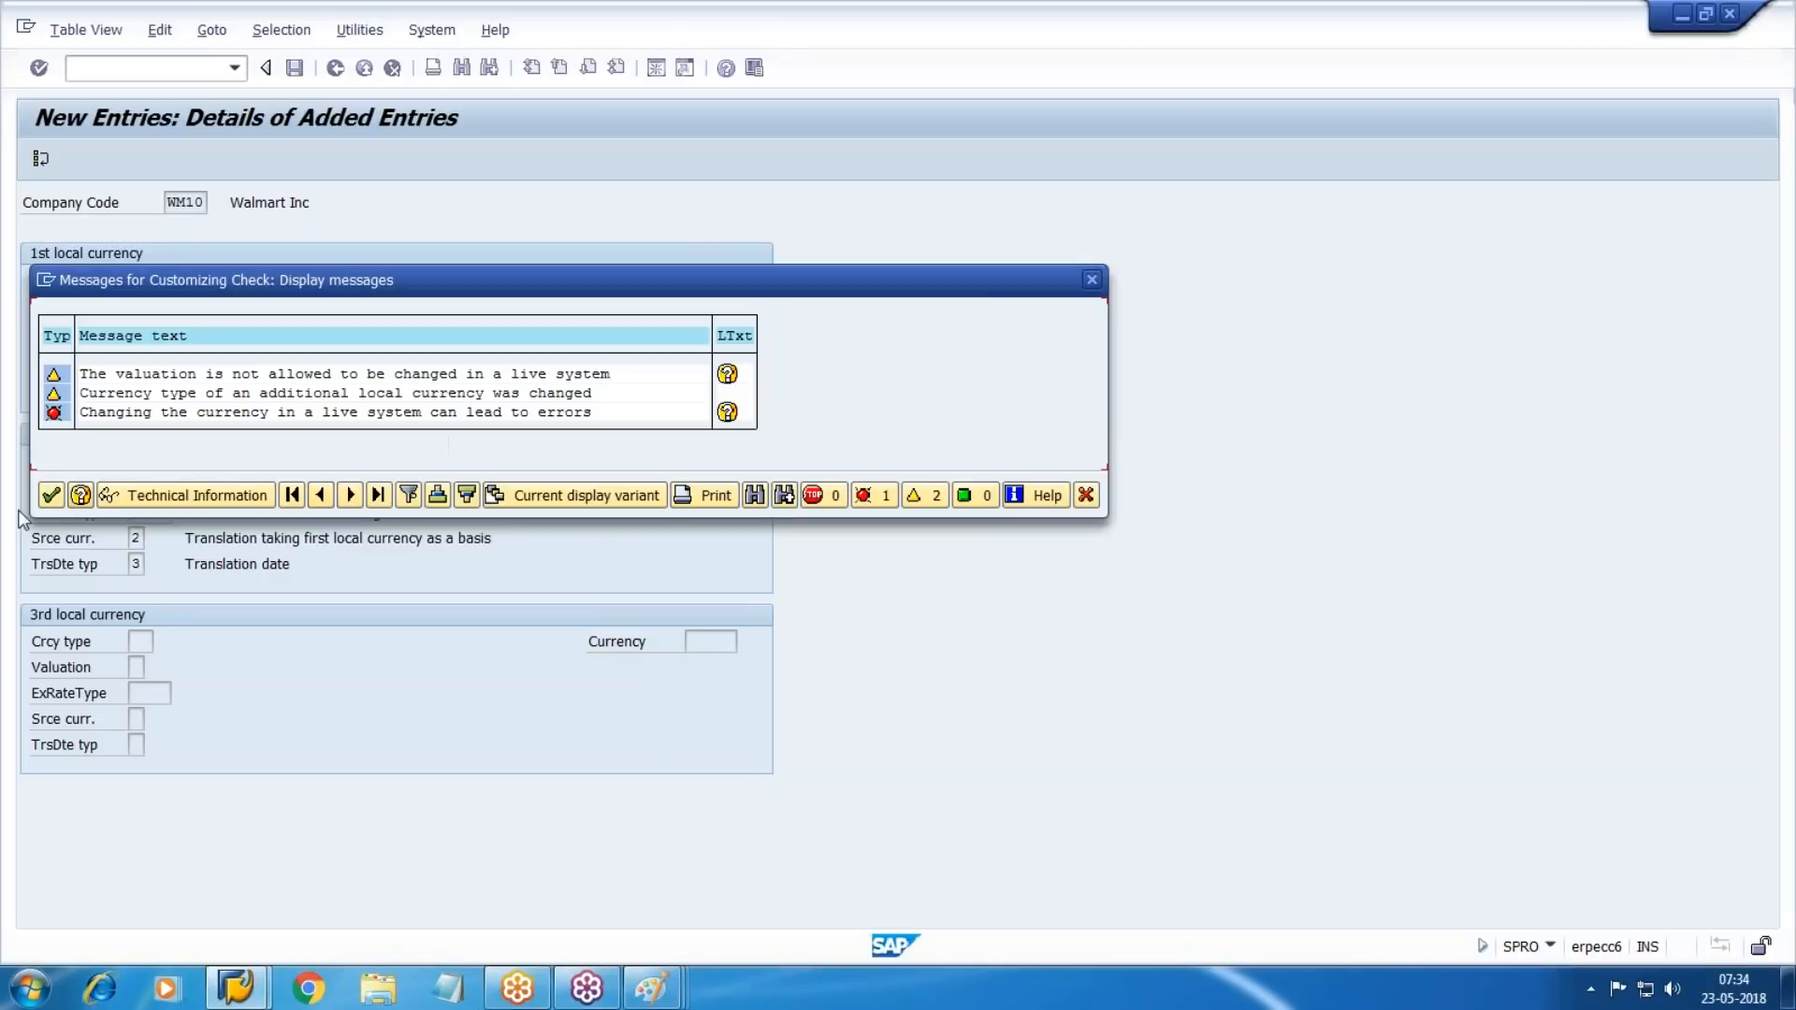
click(50, 495)
click(295, 67)
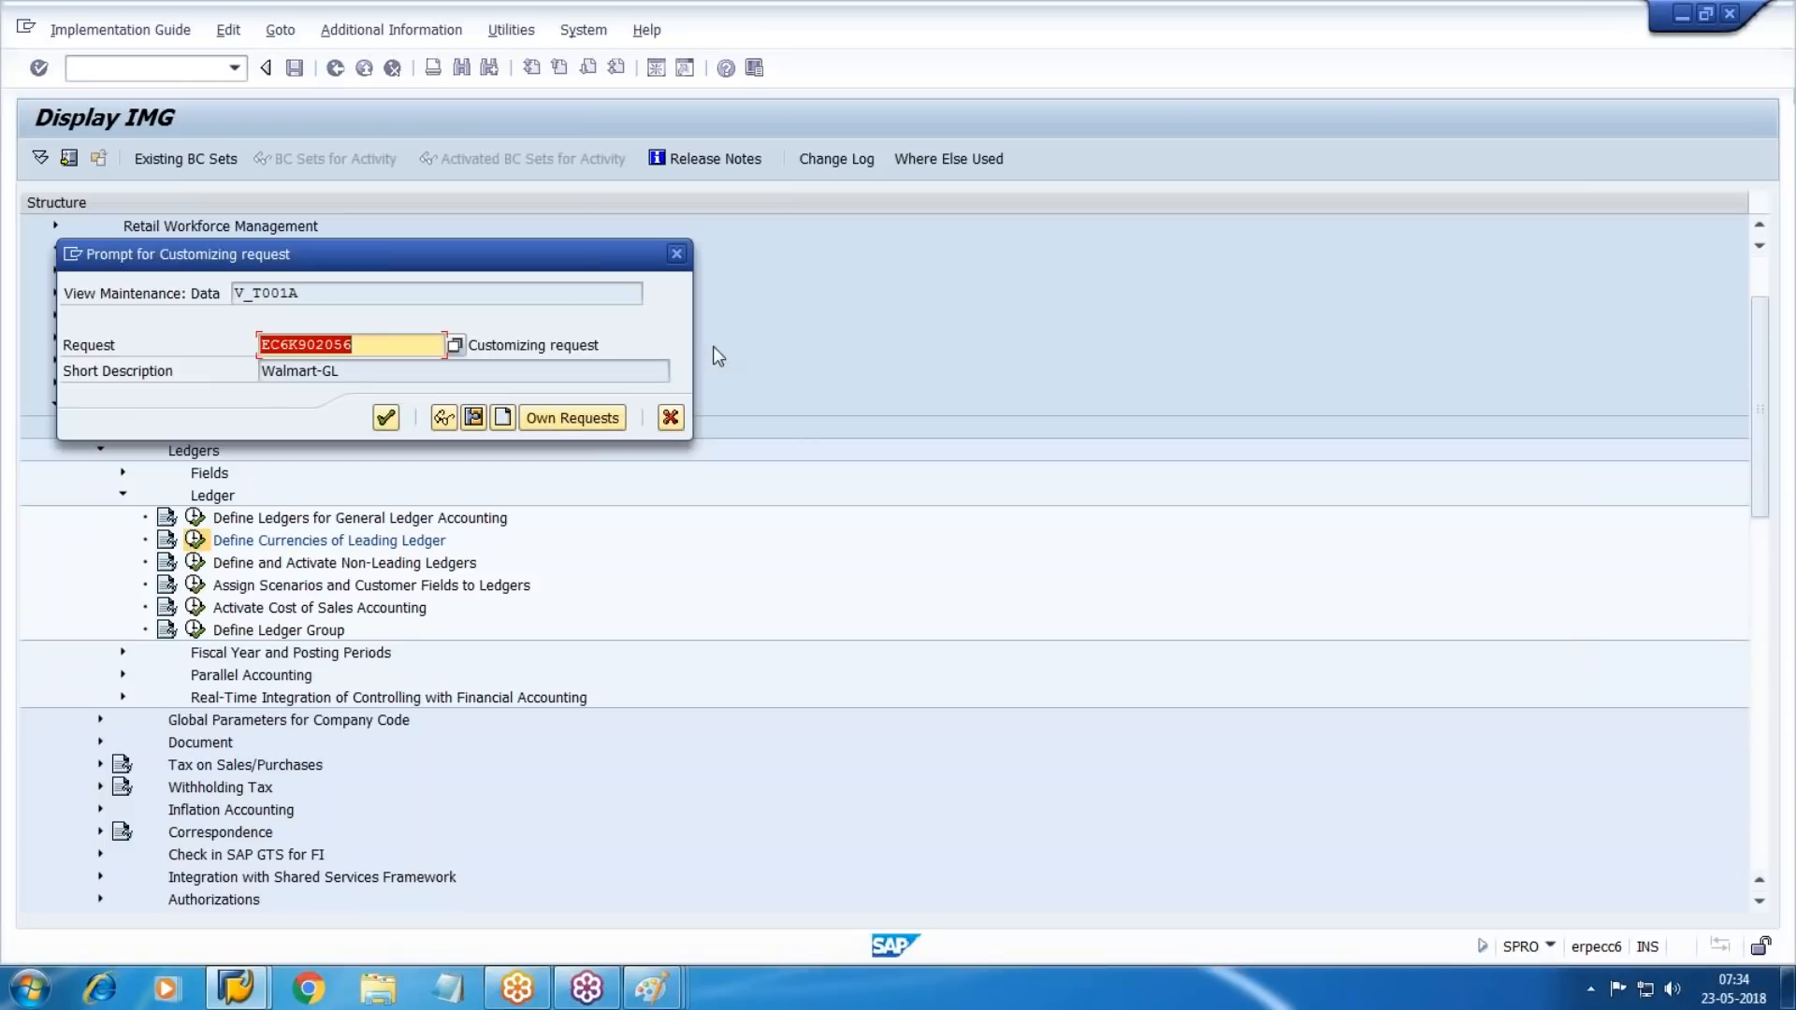
key(Return)
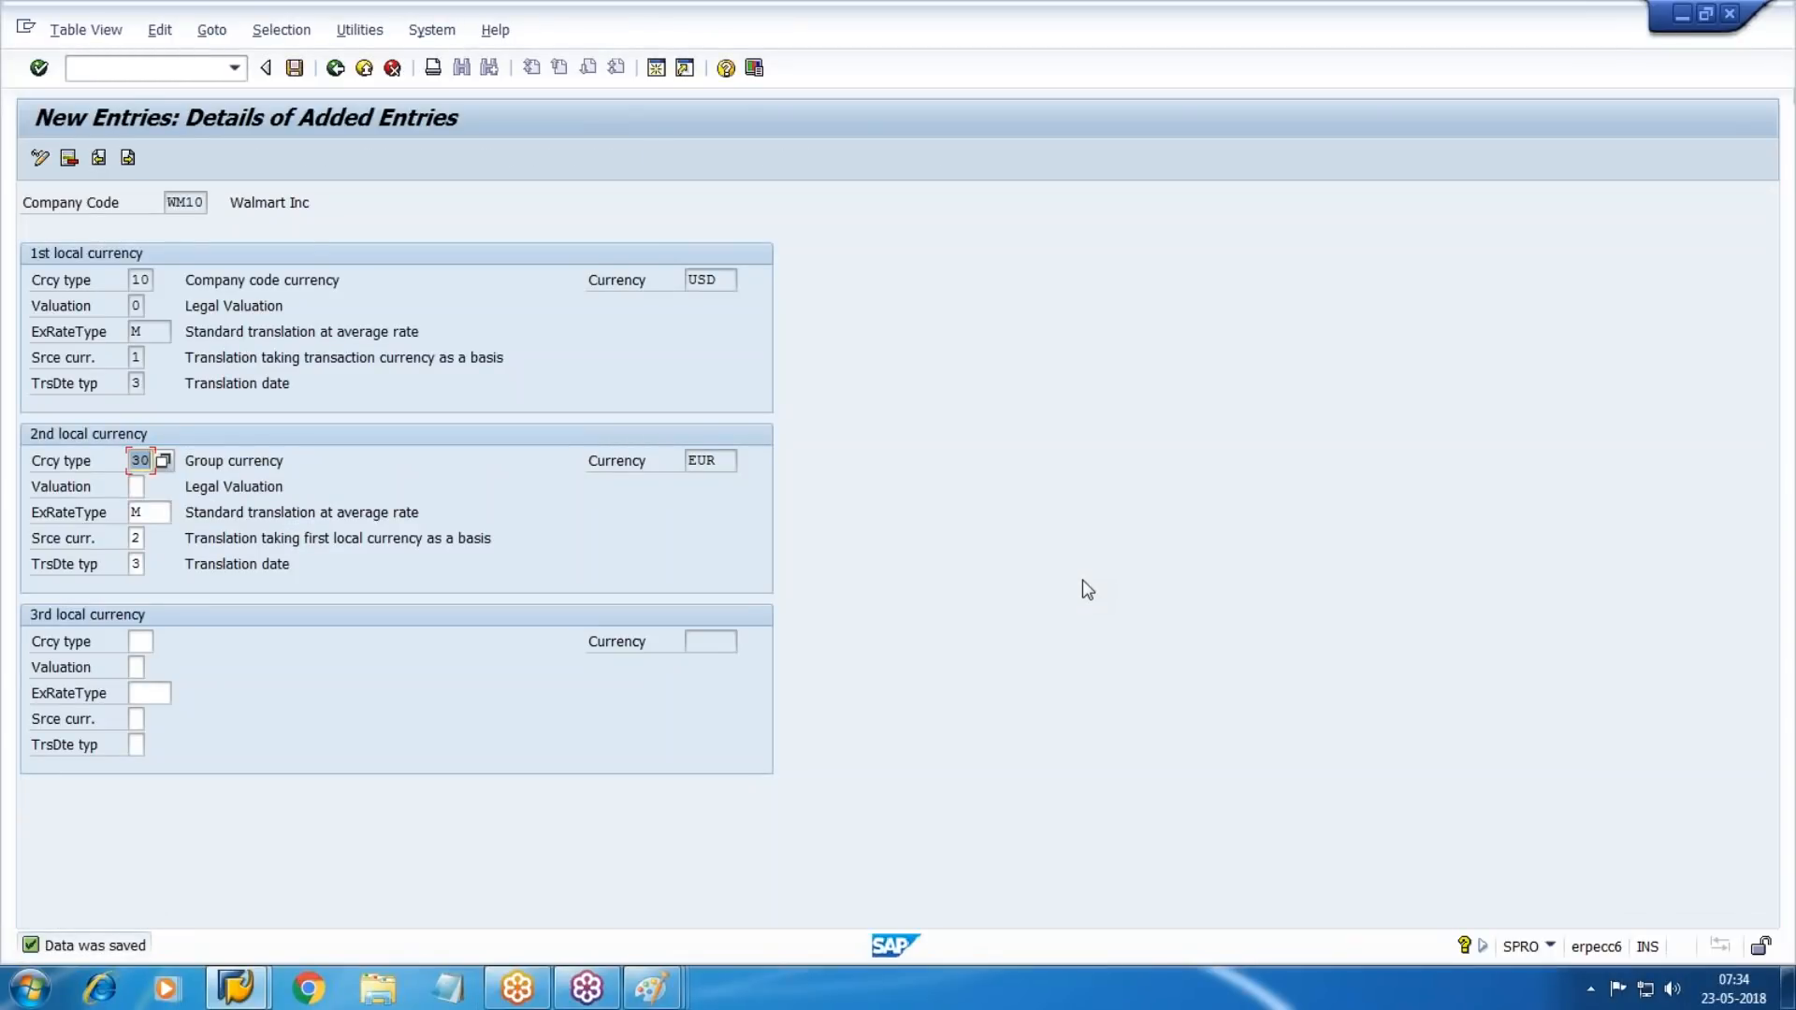
key(F3)
key(F3)
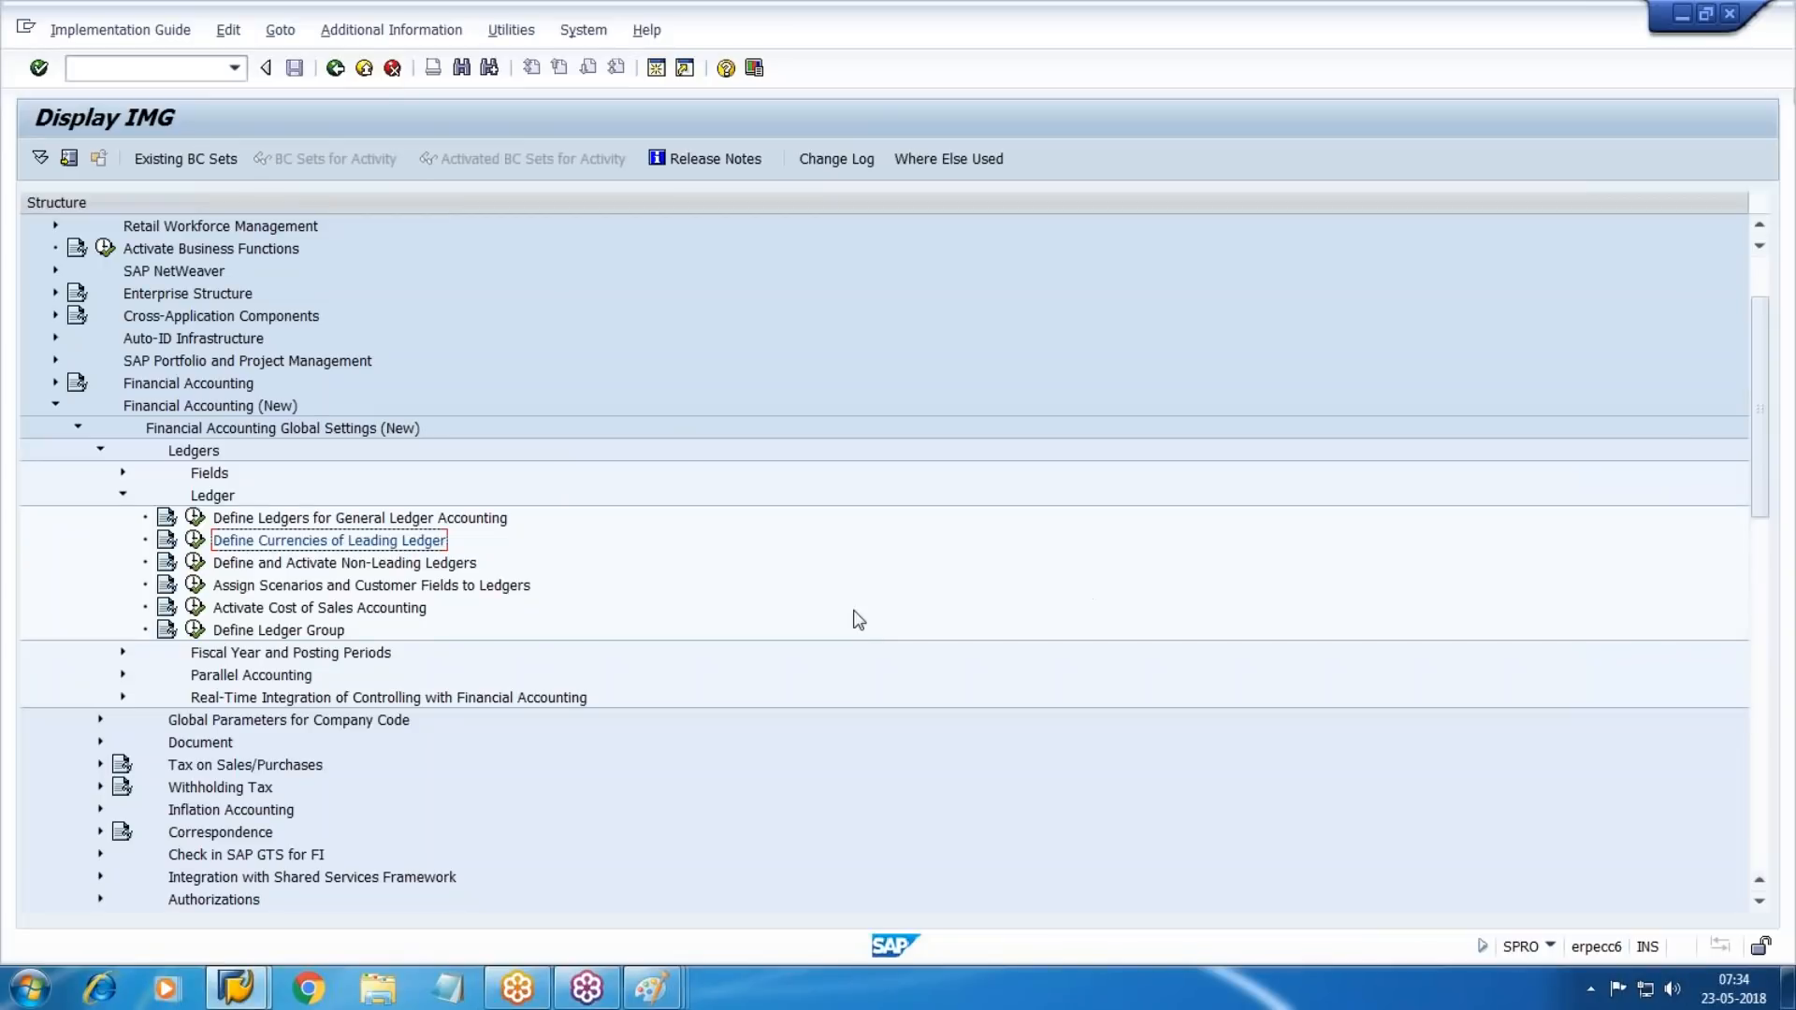
key(Down)
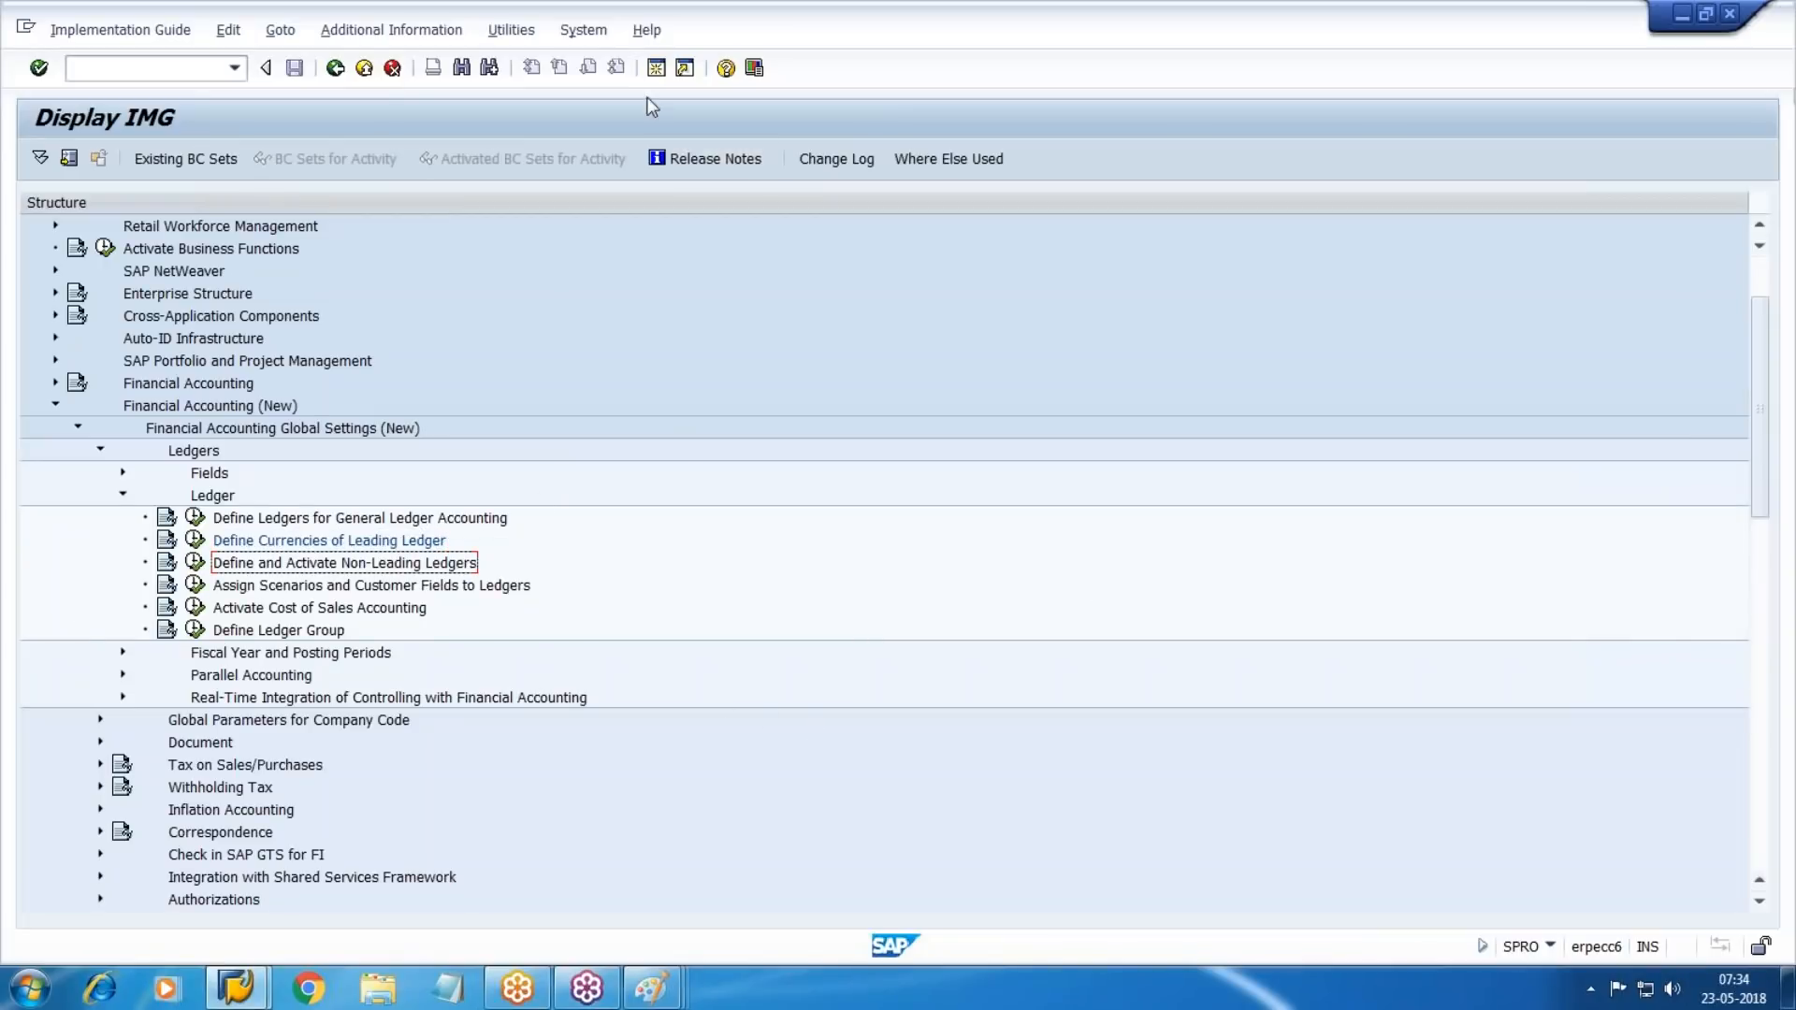
Run transaction OBY6 and open the global data details of company code WM10.
key(F3)
text(oby6)
key(Return)
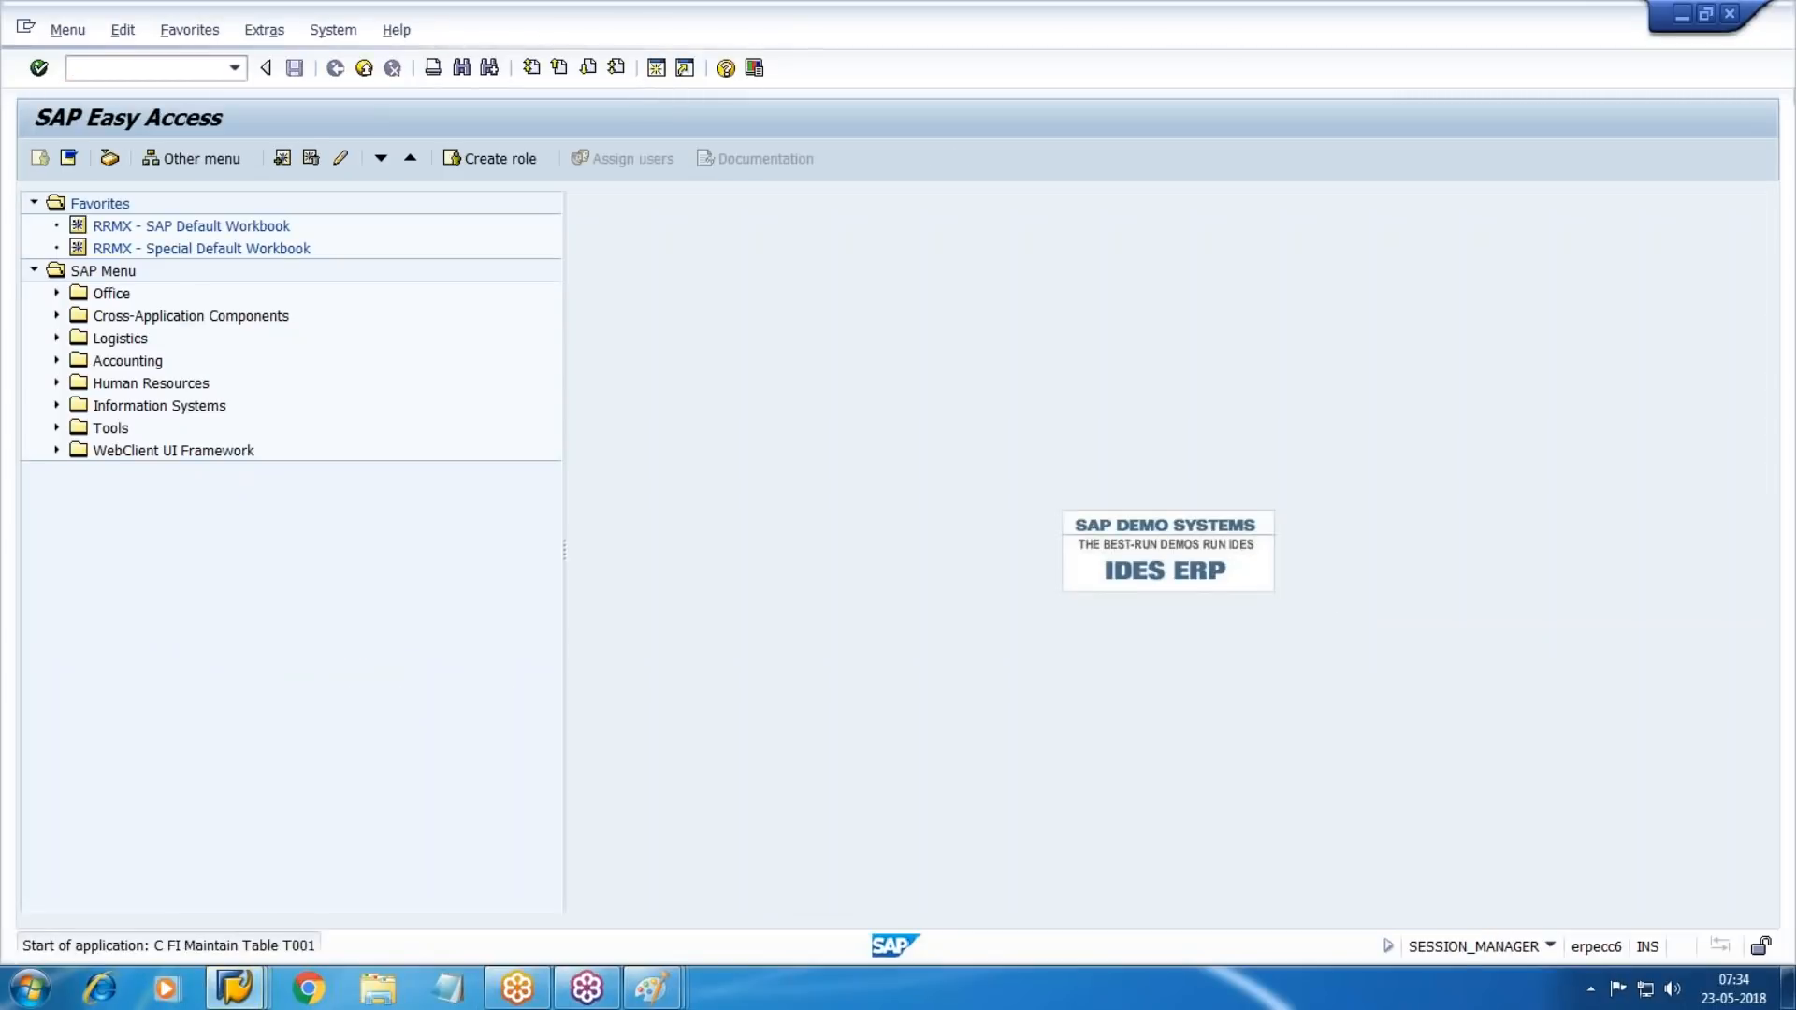
click(444, 897)
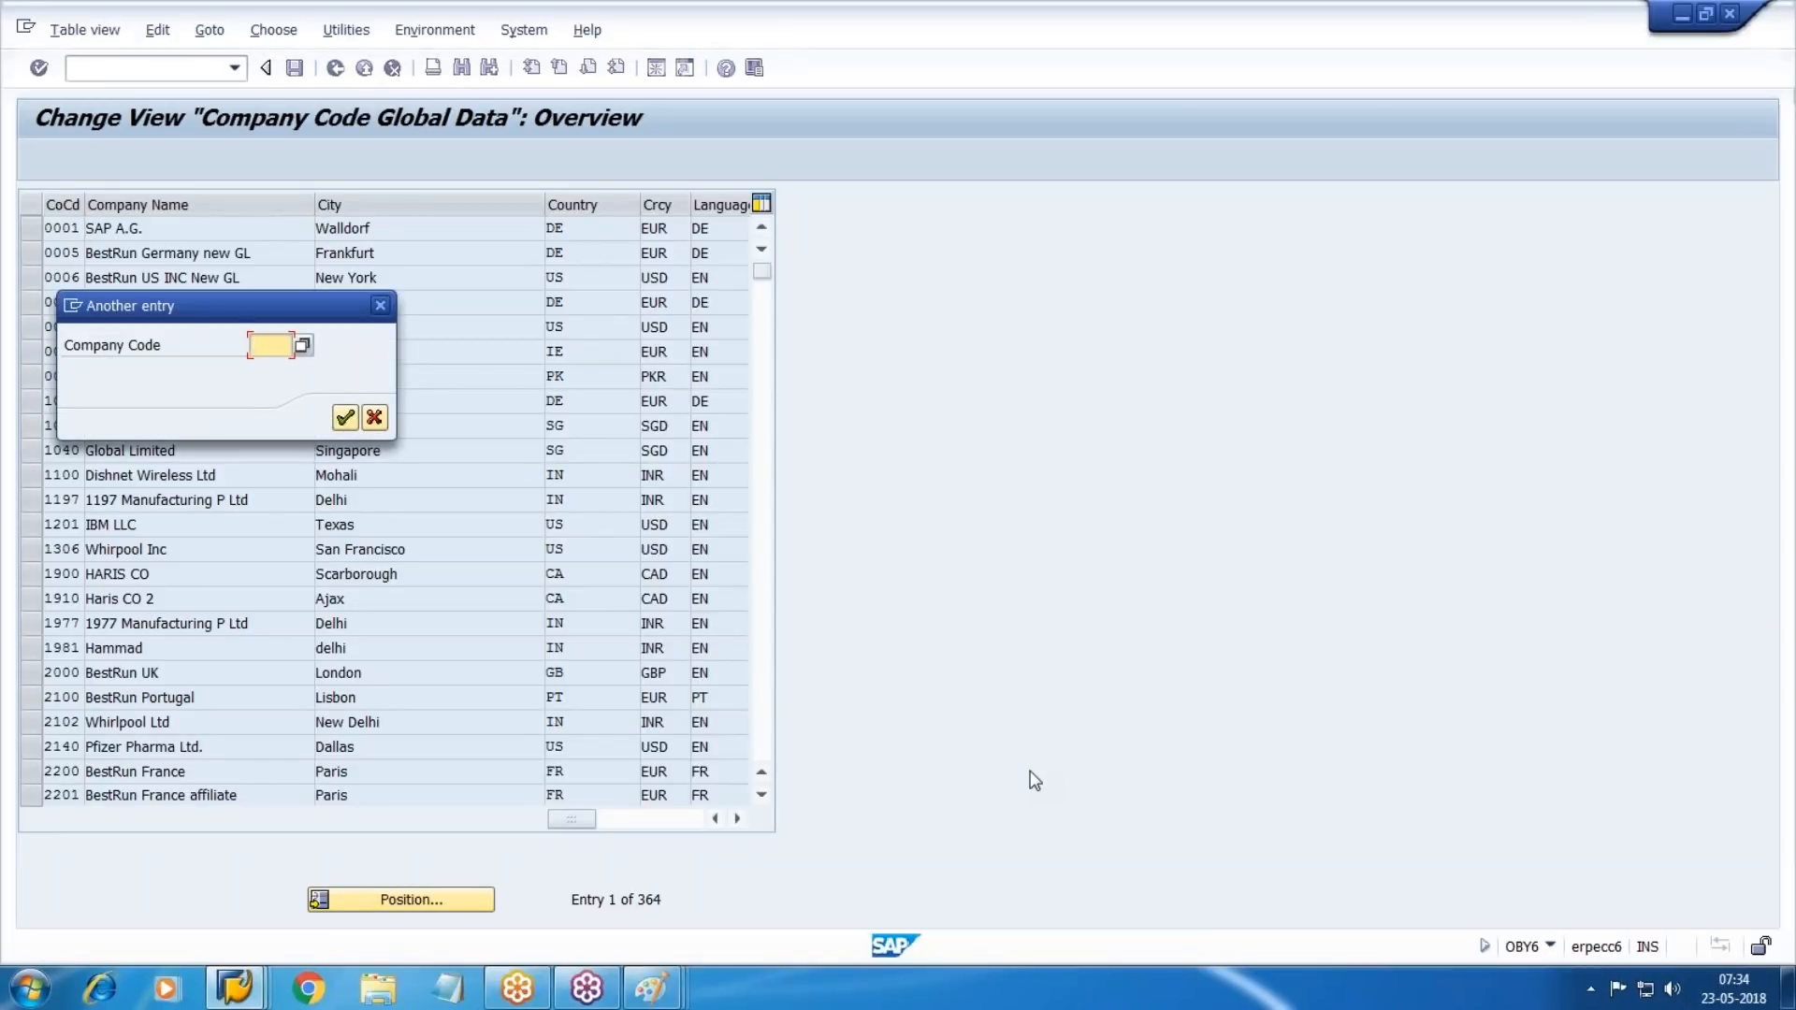
text(WM10)
key(Return)
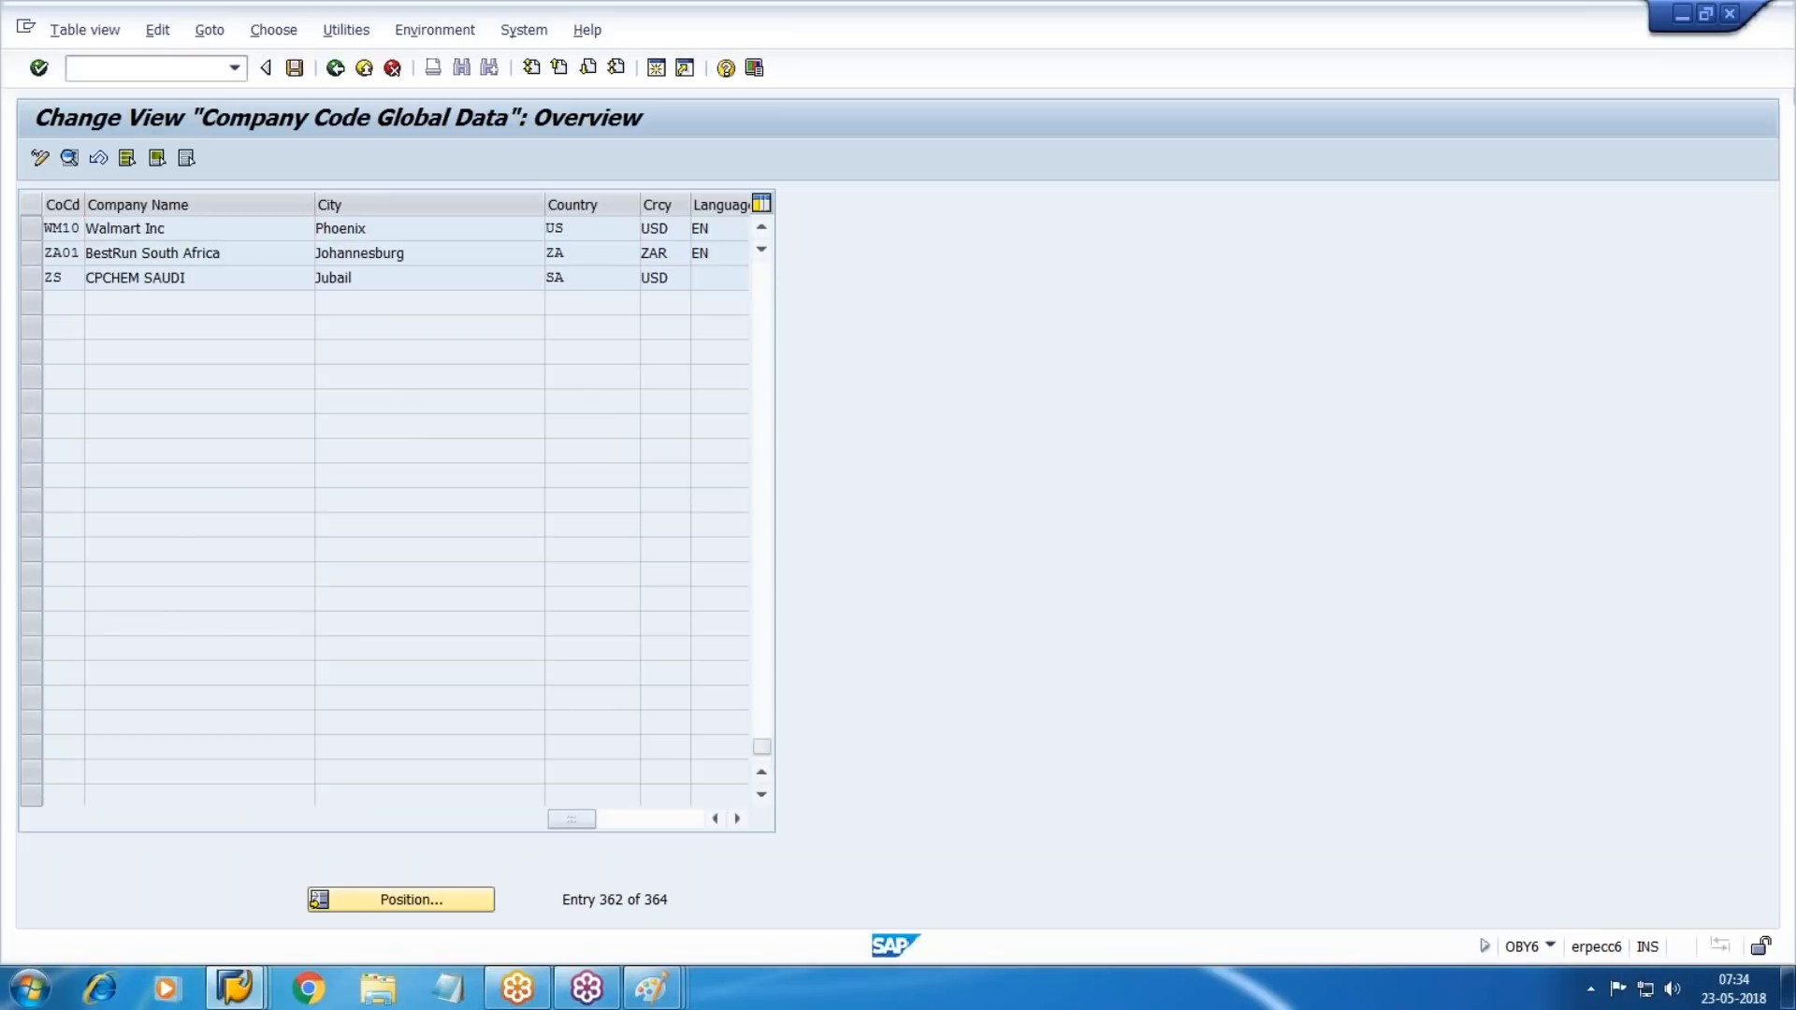
double_click(159, 227)
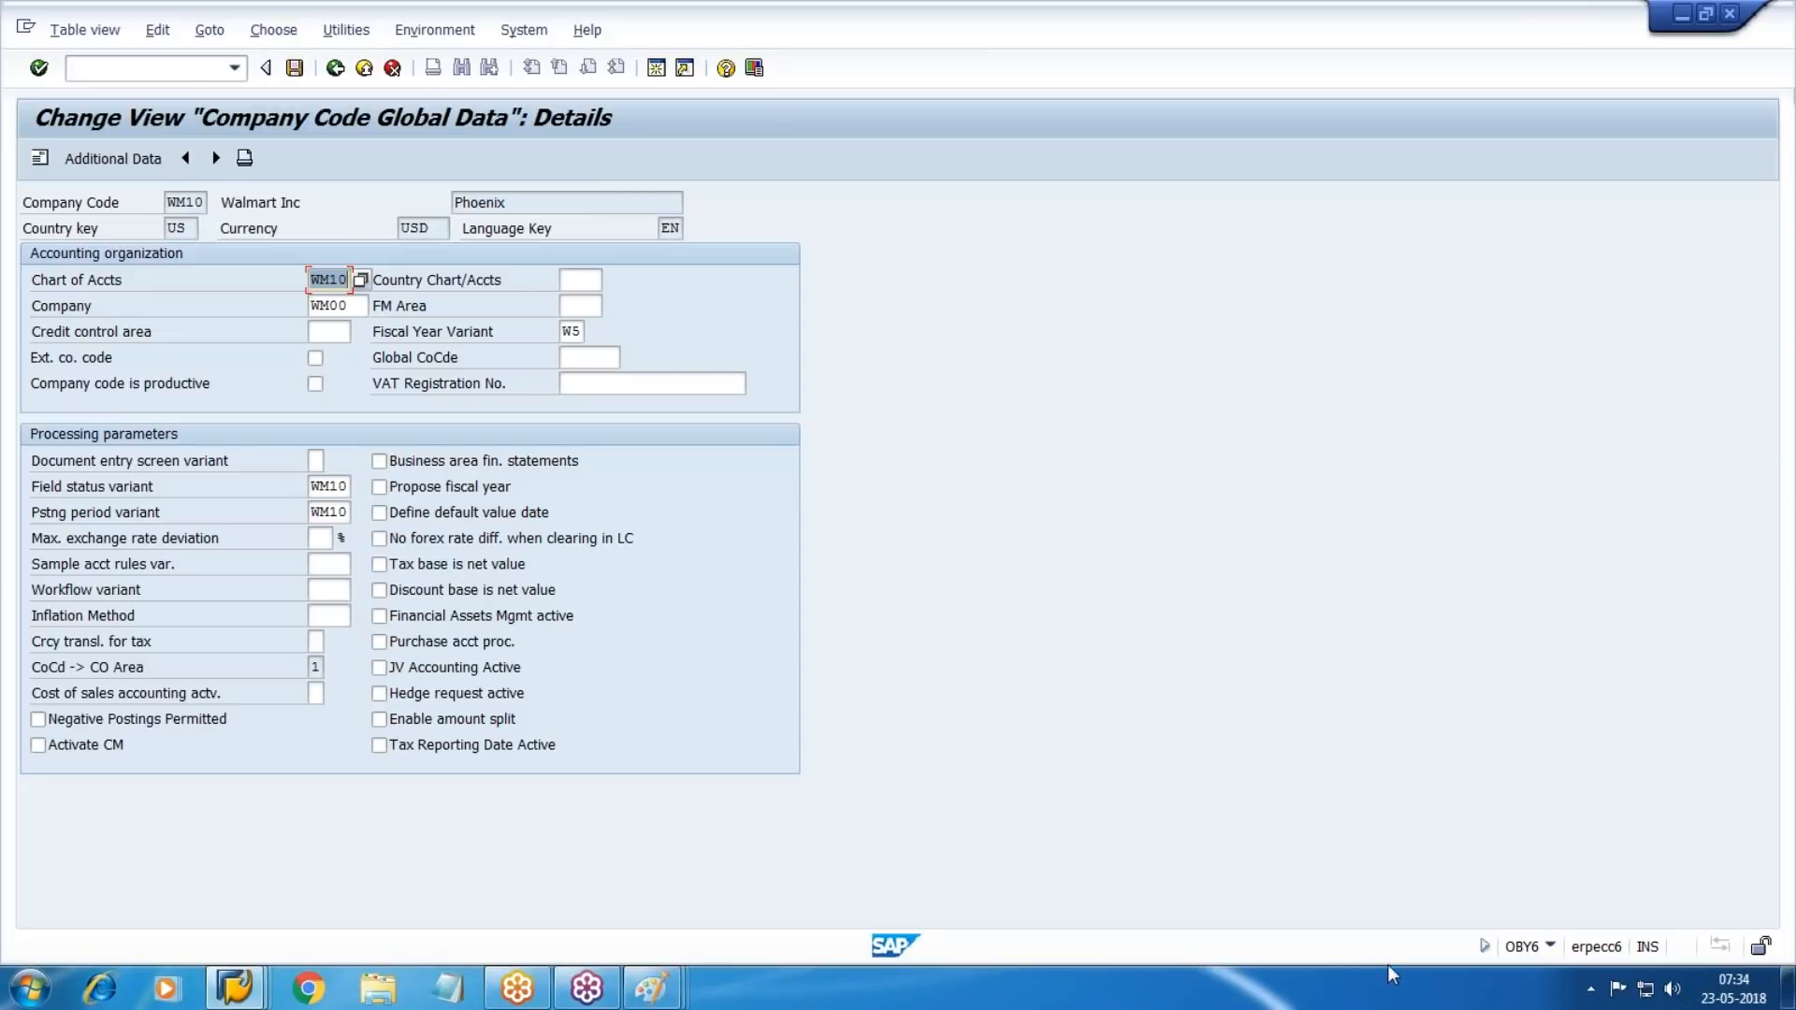
Switch to Paint to review the 0L and W5 ledger diagram, then return to SAP.
mouse_move(652, 988)
click(942, 851)
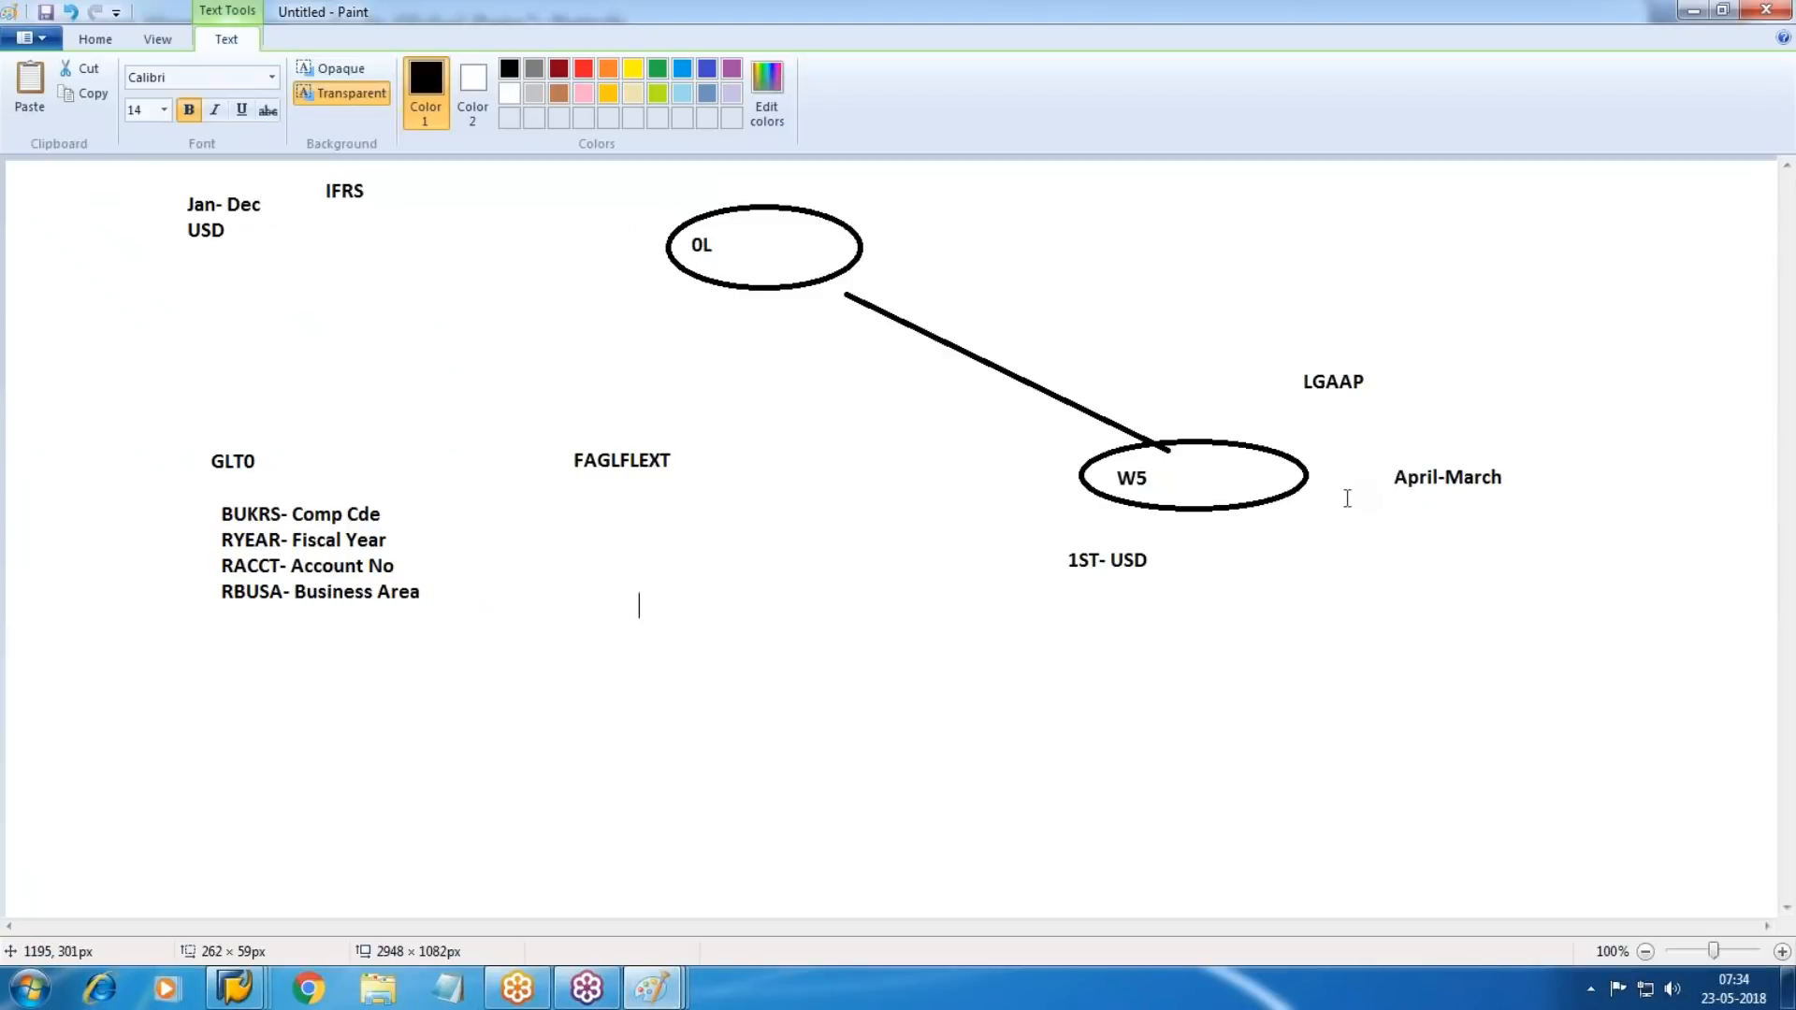
key(alt+Tab)
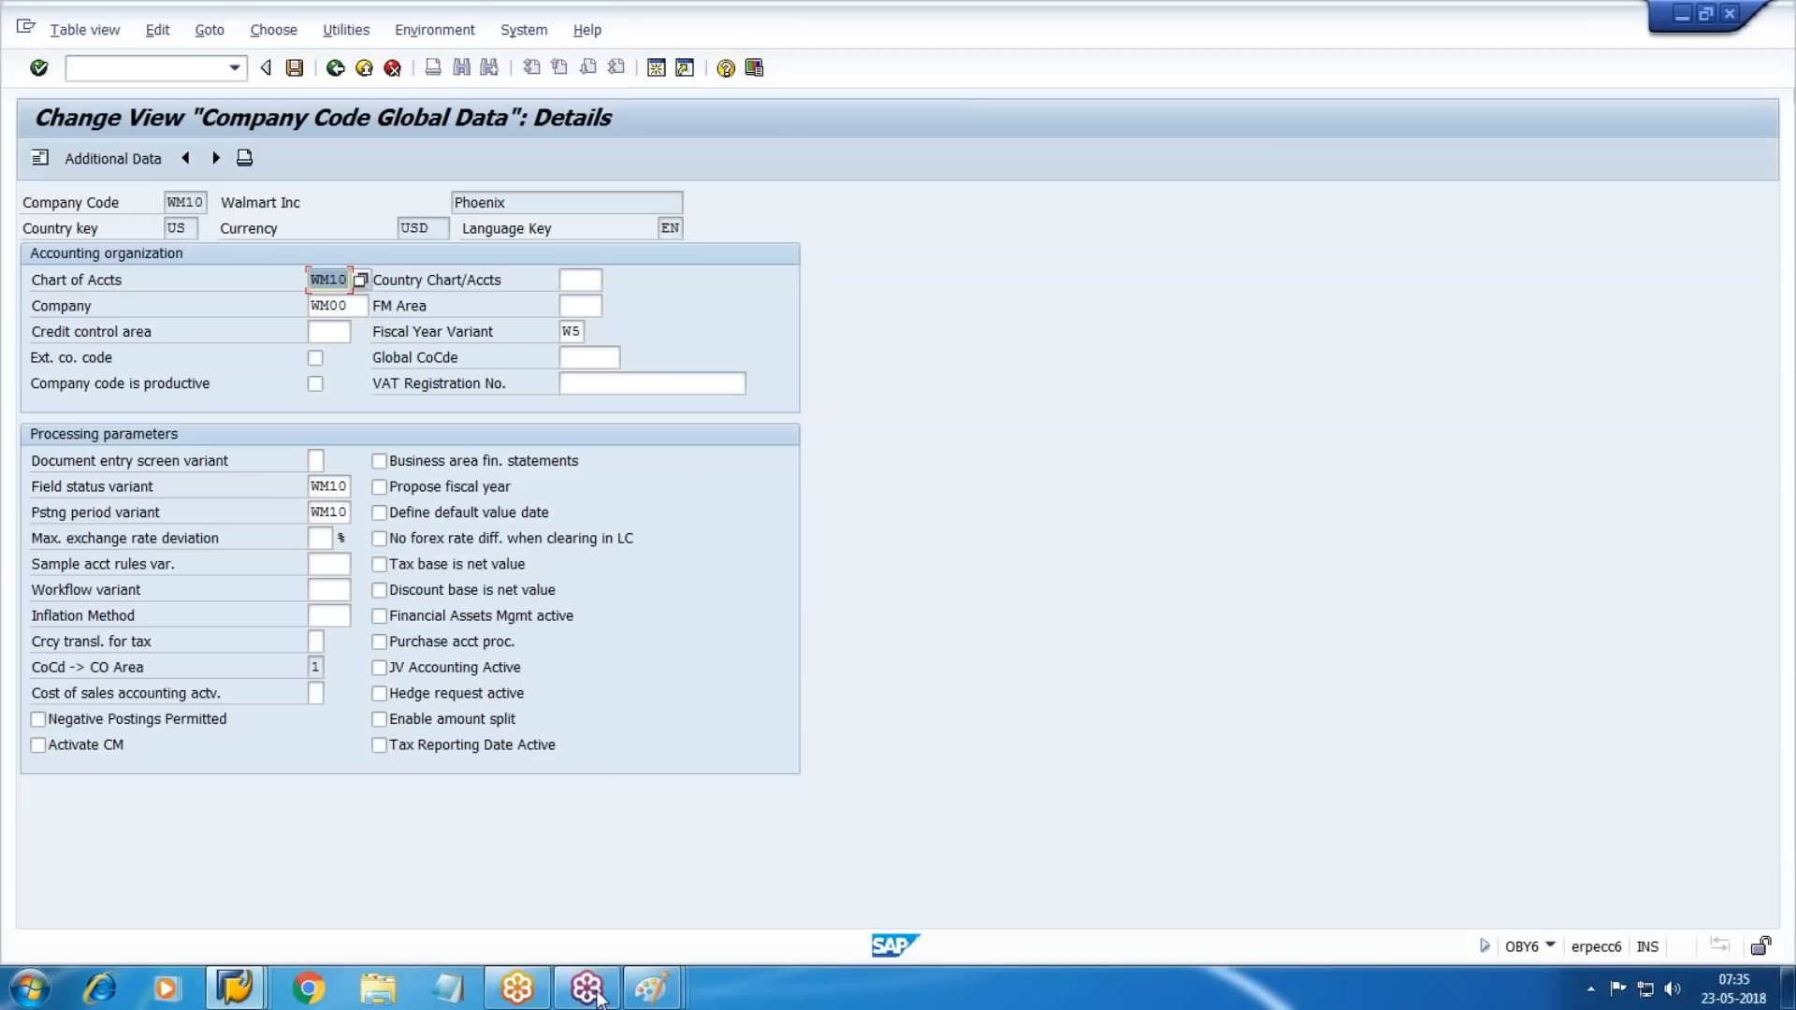
From the Implementation Guide session, open Define and Activate Non-Leading Ledgers for ledger W5.
mouse_move(237, 990)
click(411, 828)
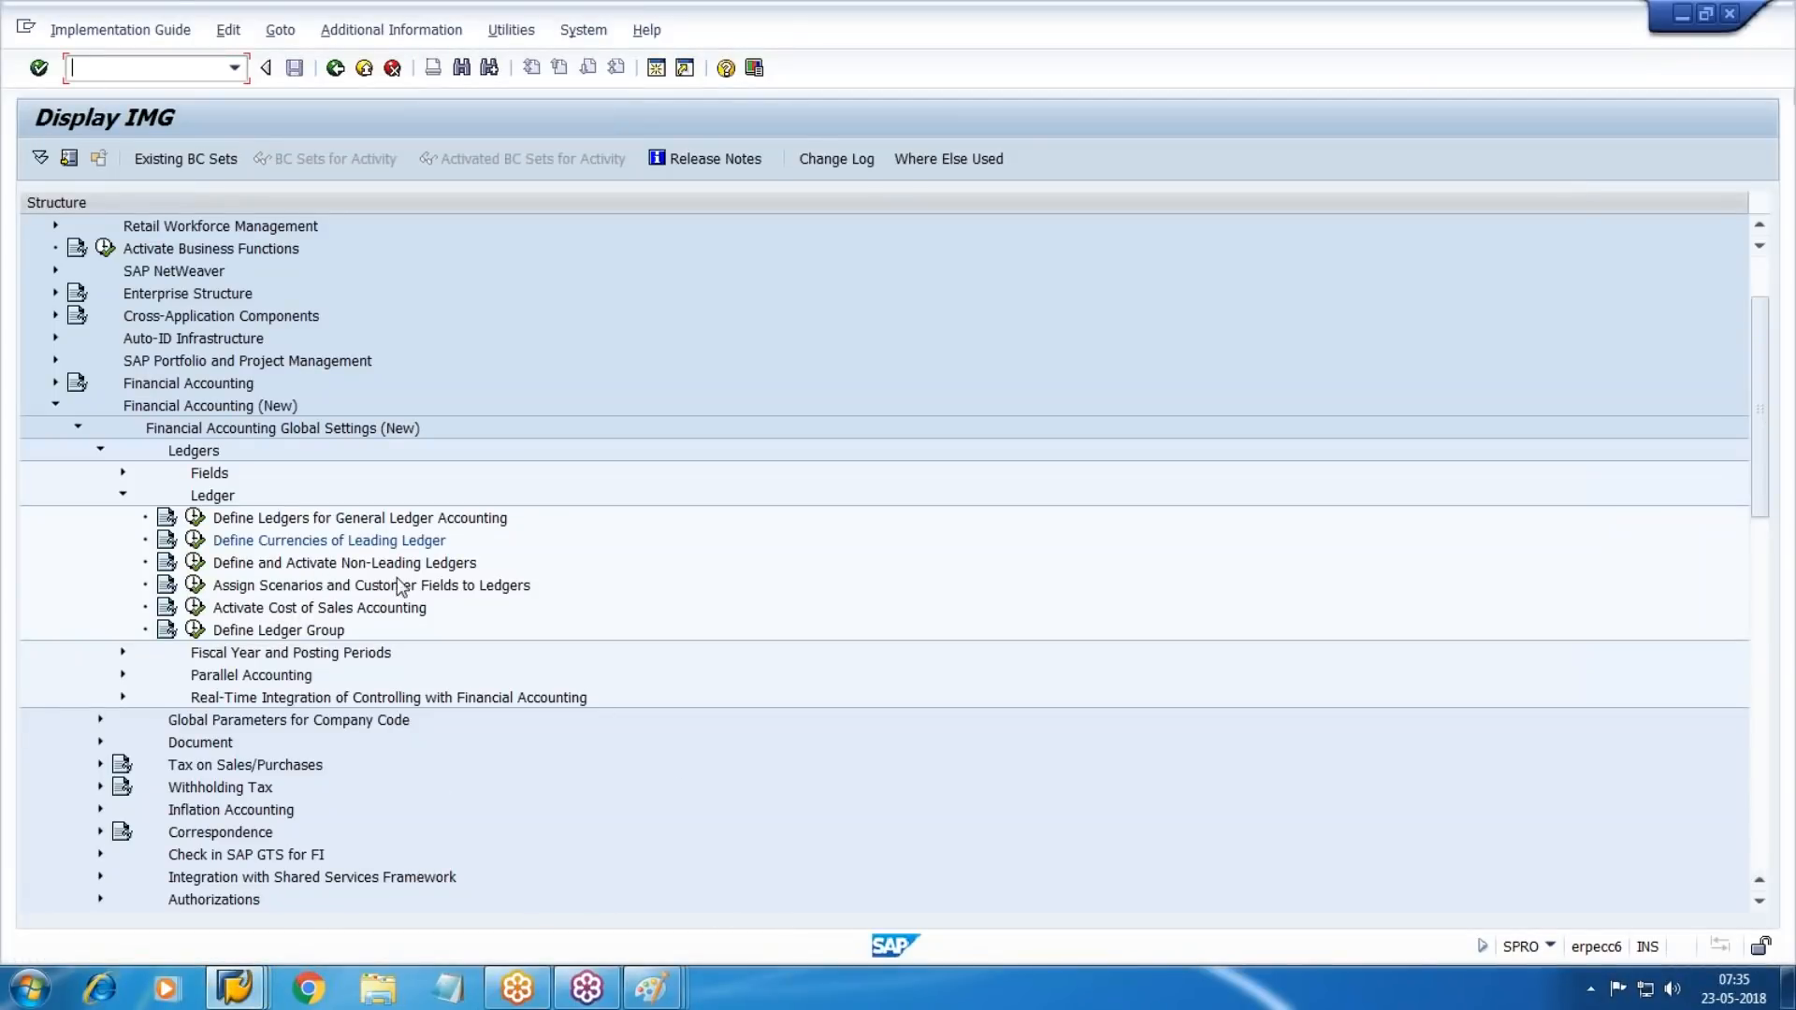
click(195, 562)
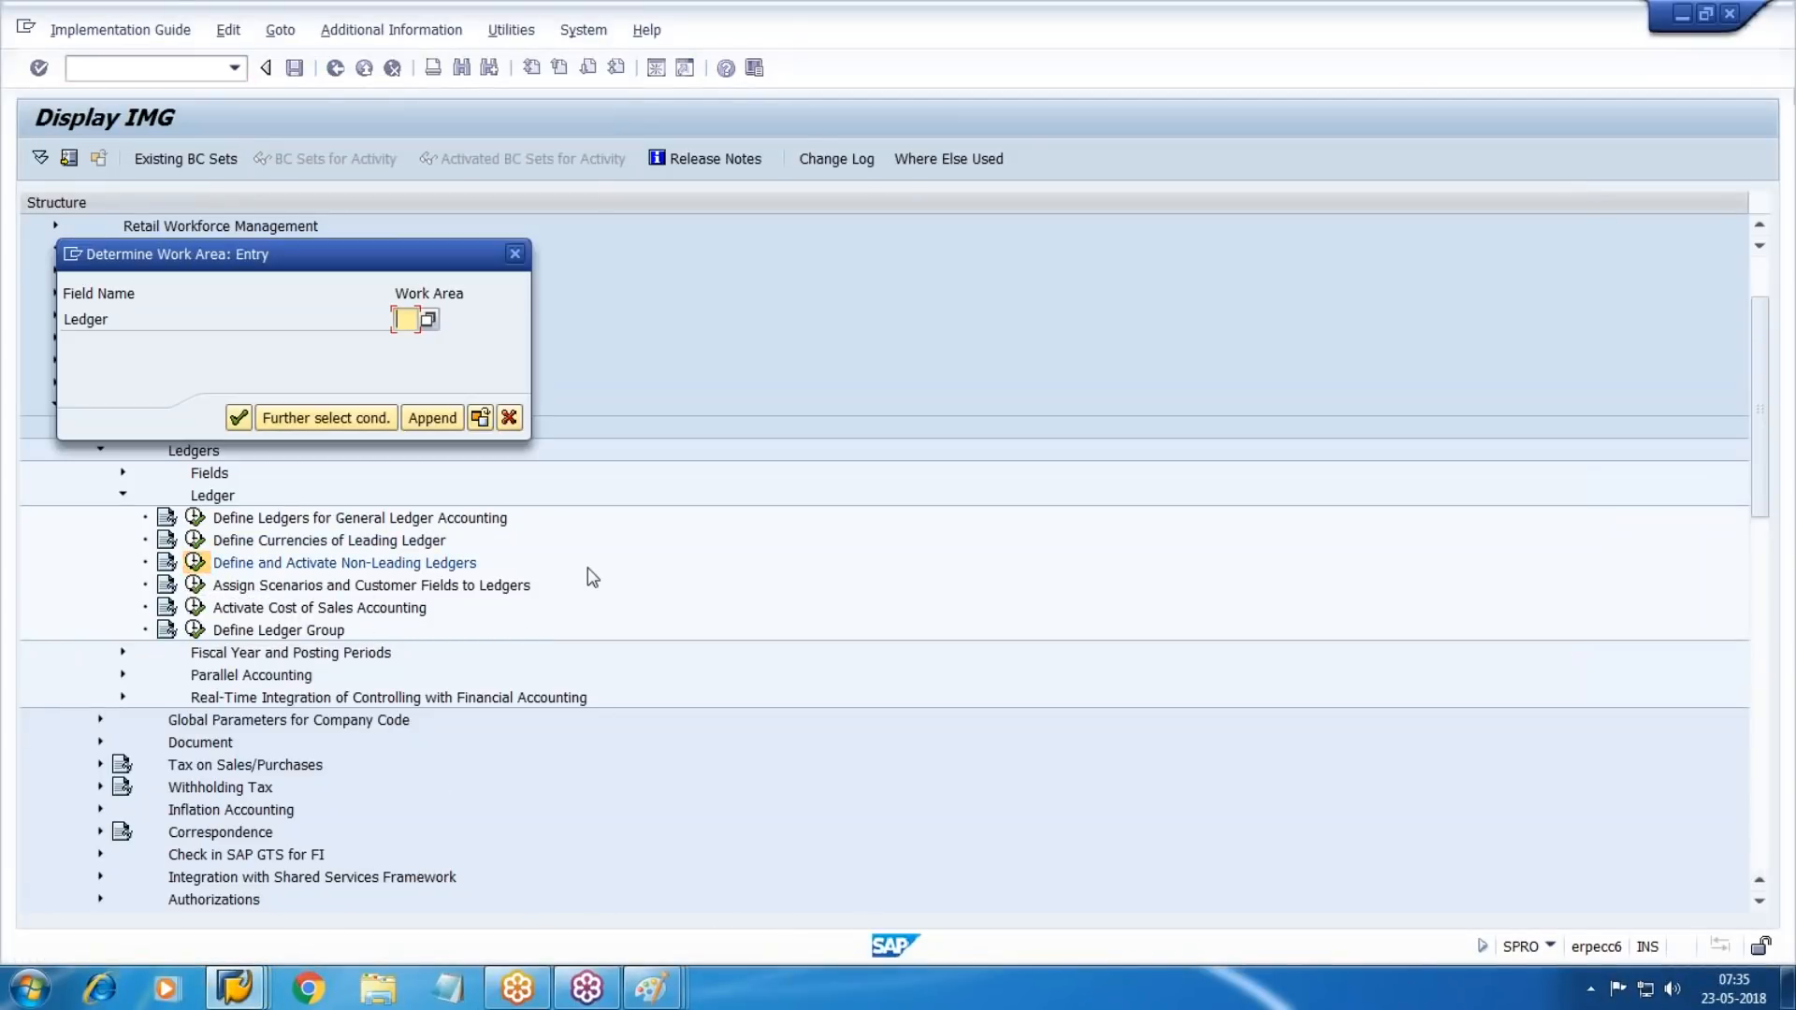
text(W5)
key(Return)
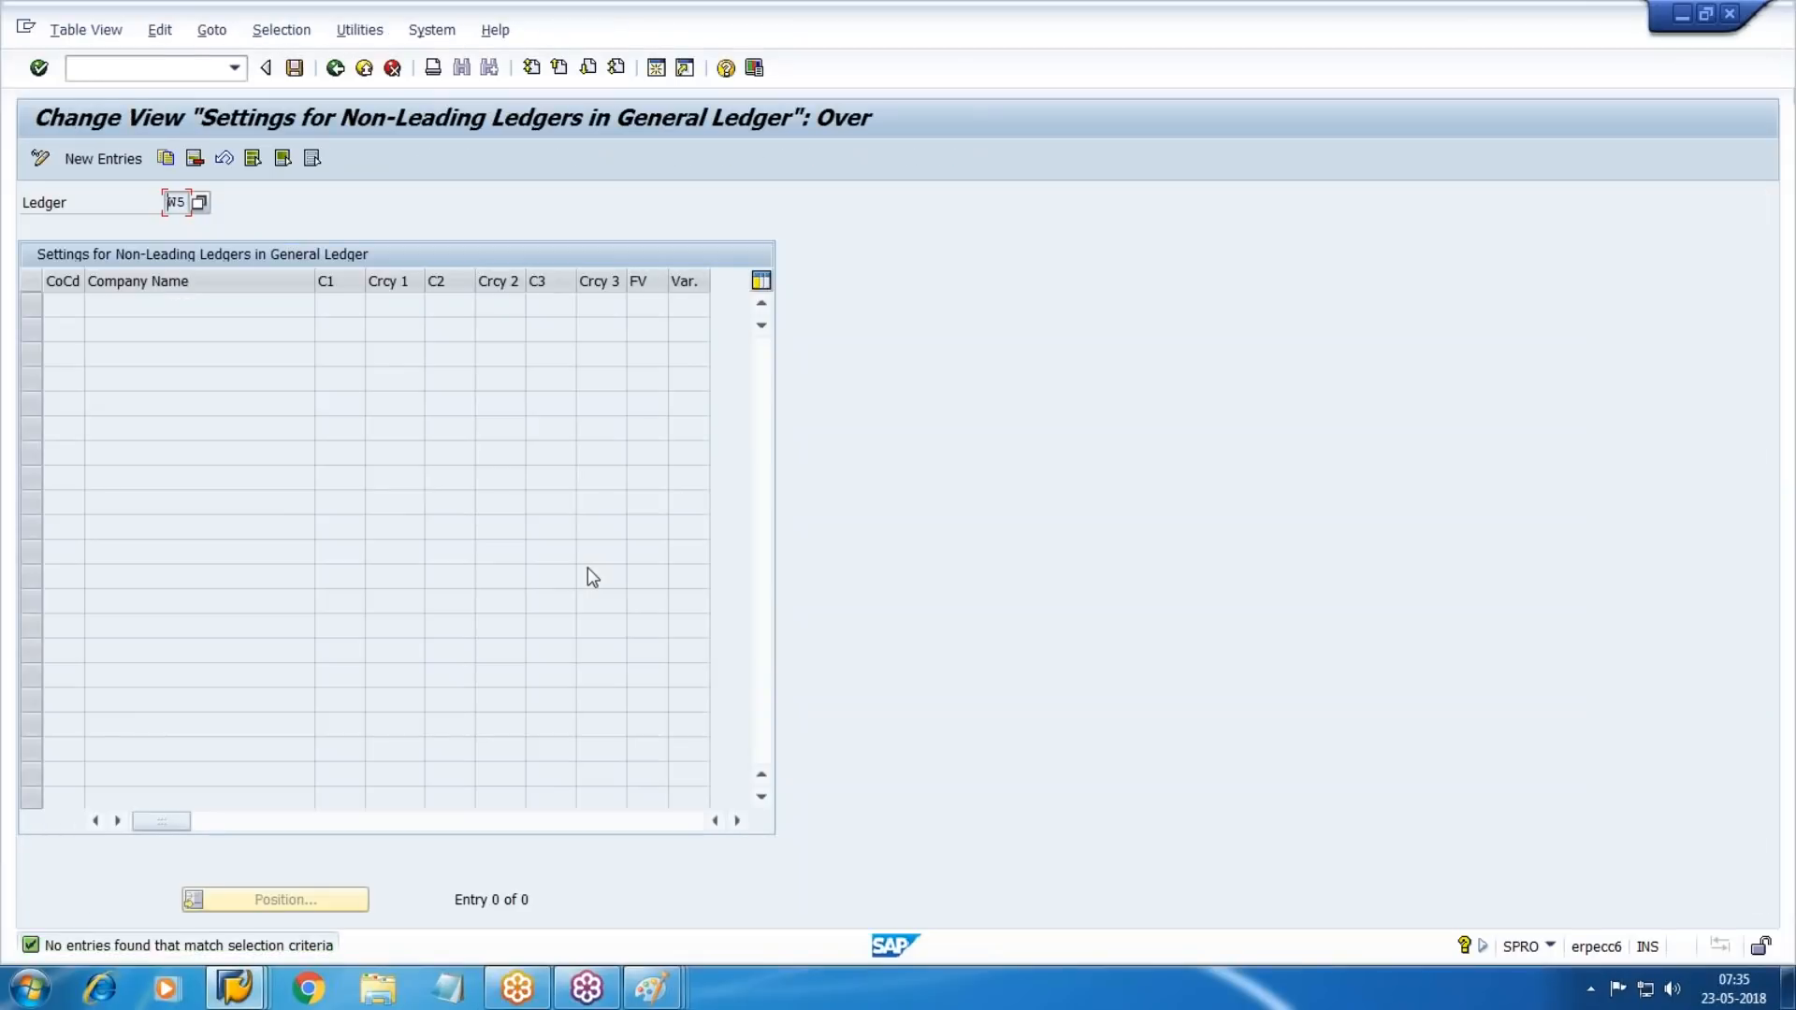
Add company code WM10 as a new entry for ledger W5, answering that it is not used productively.
click(101, 158)
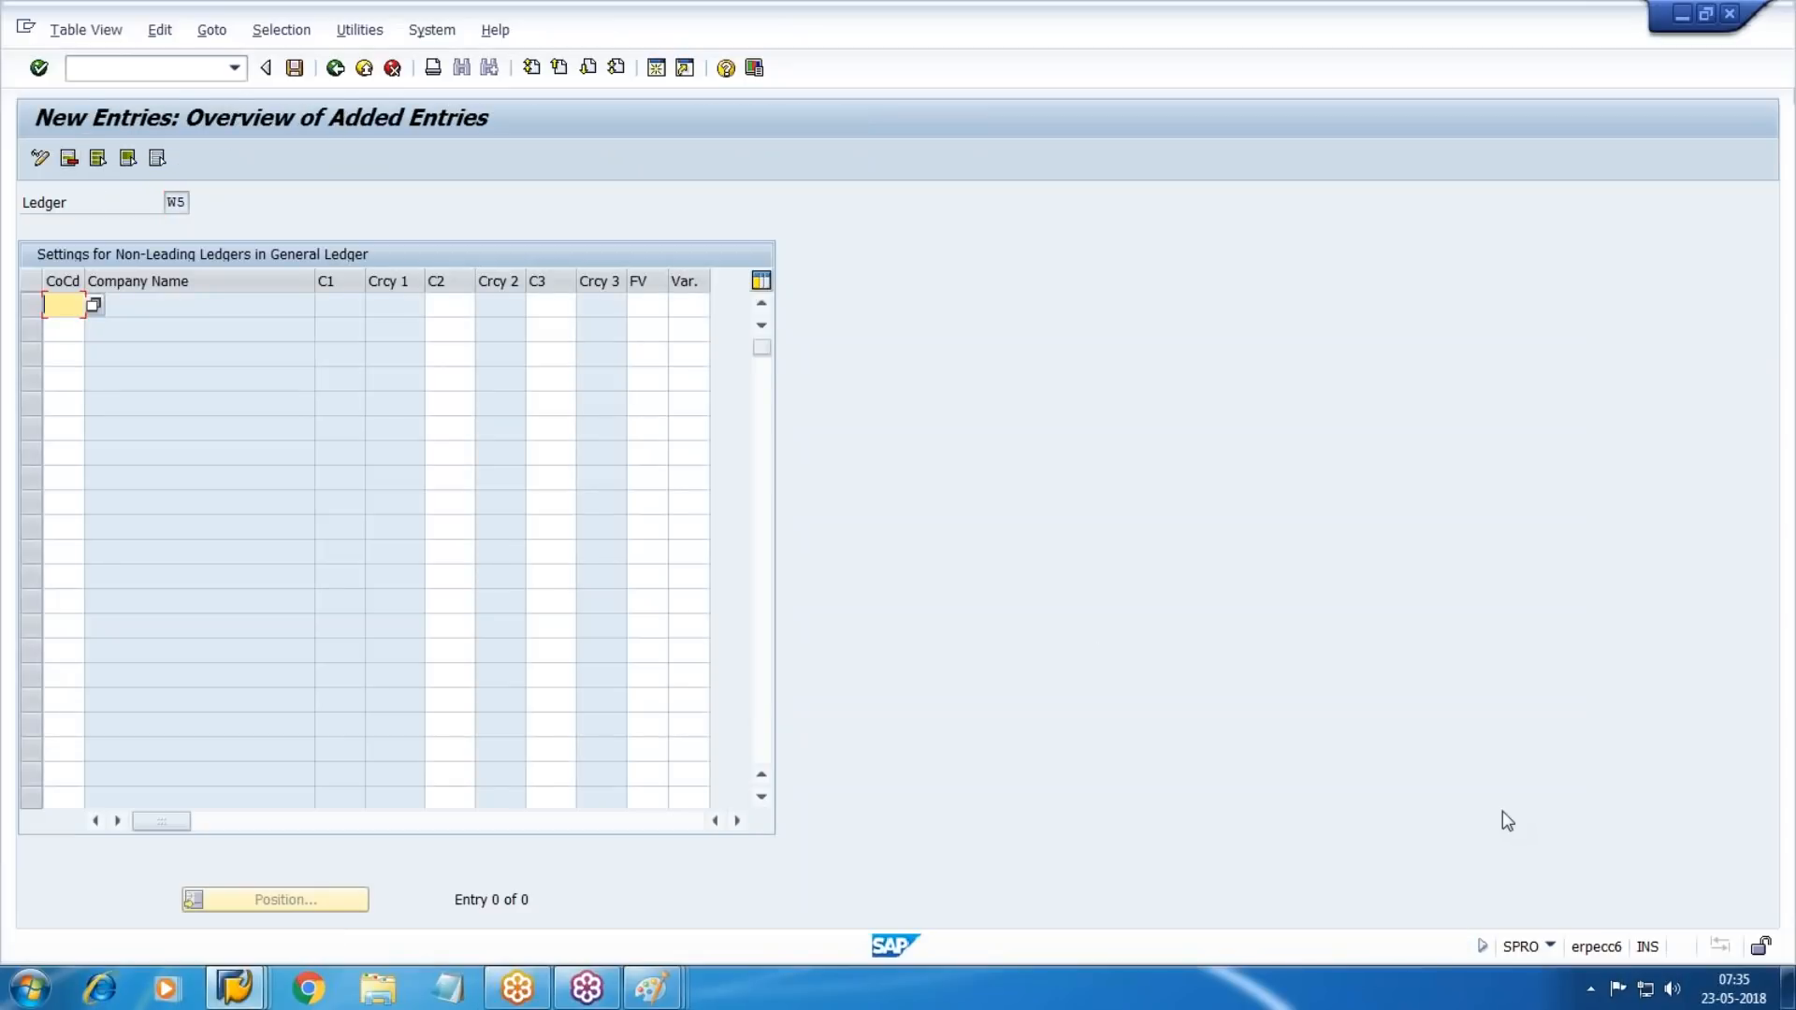
text(WM10)
key(Tab)
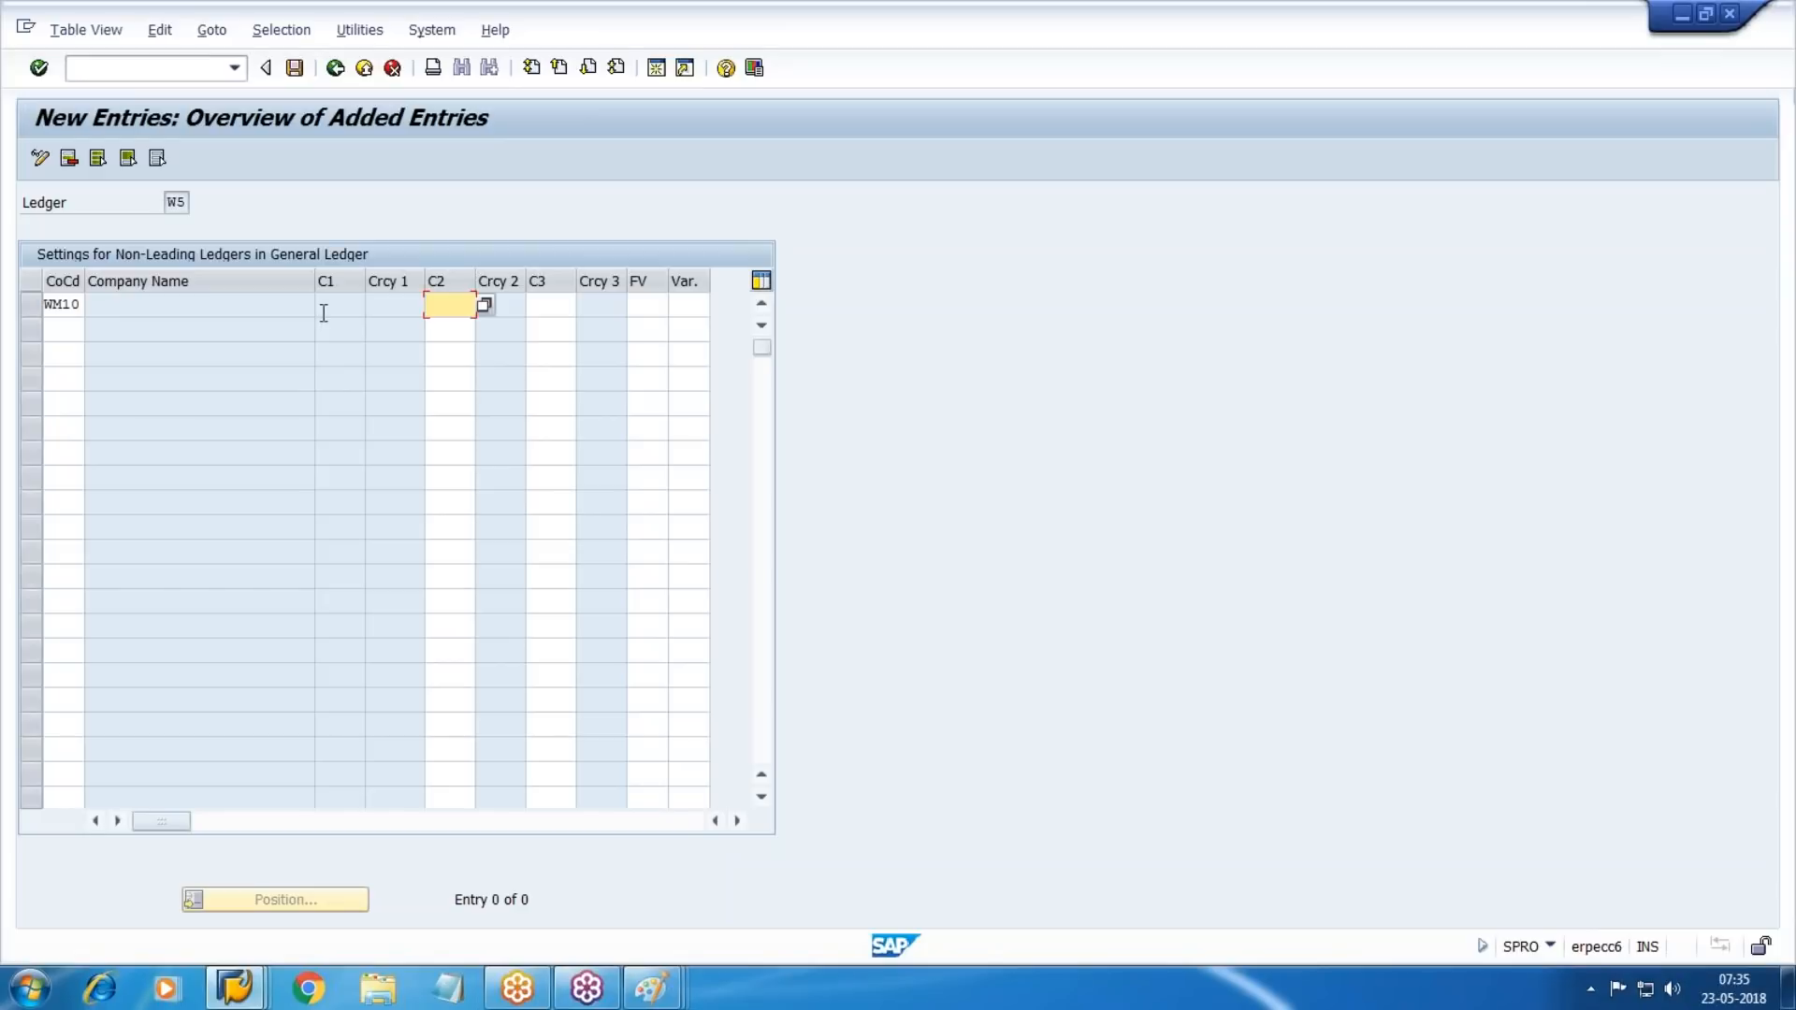
click(39, 72)
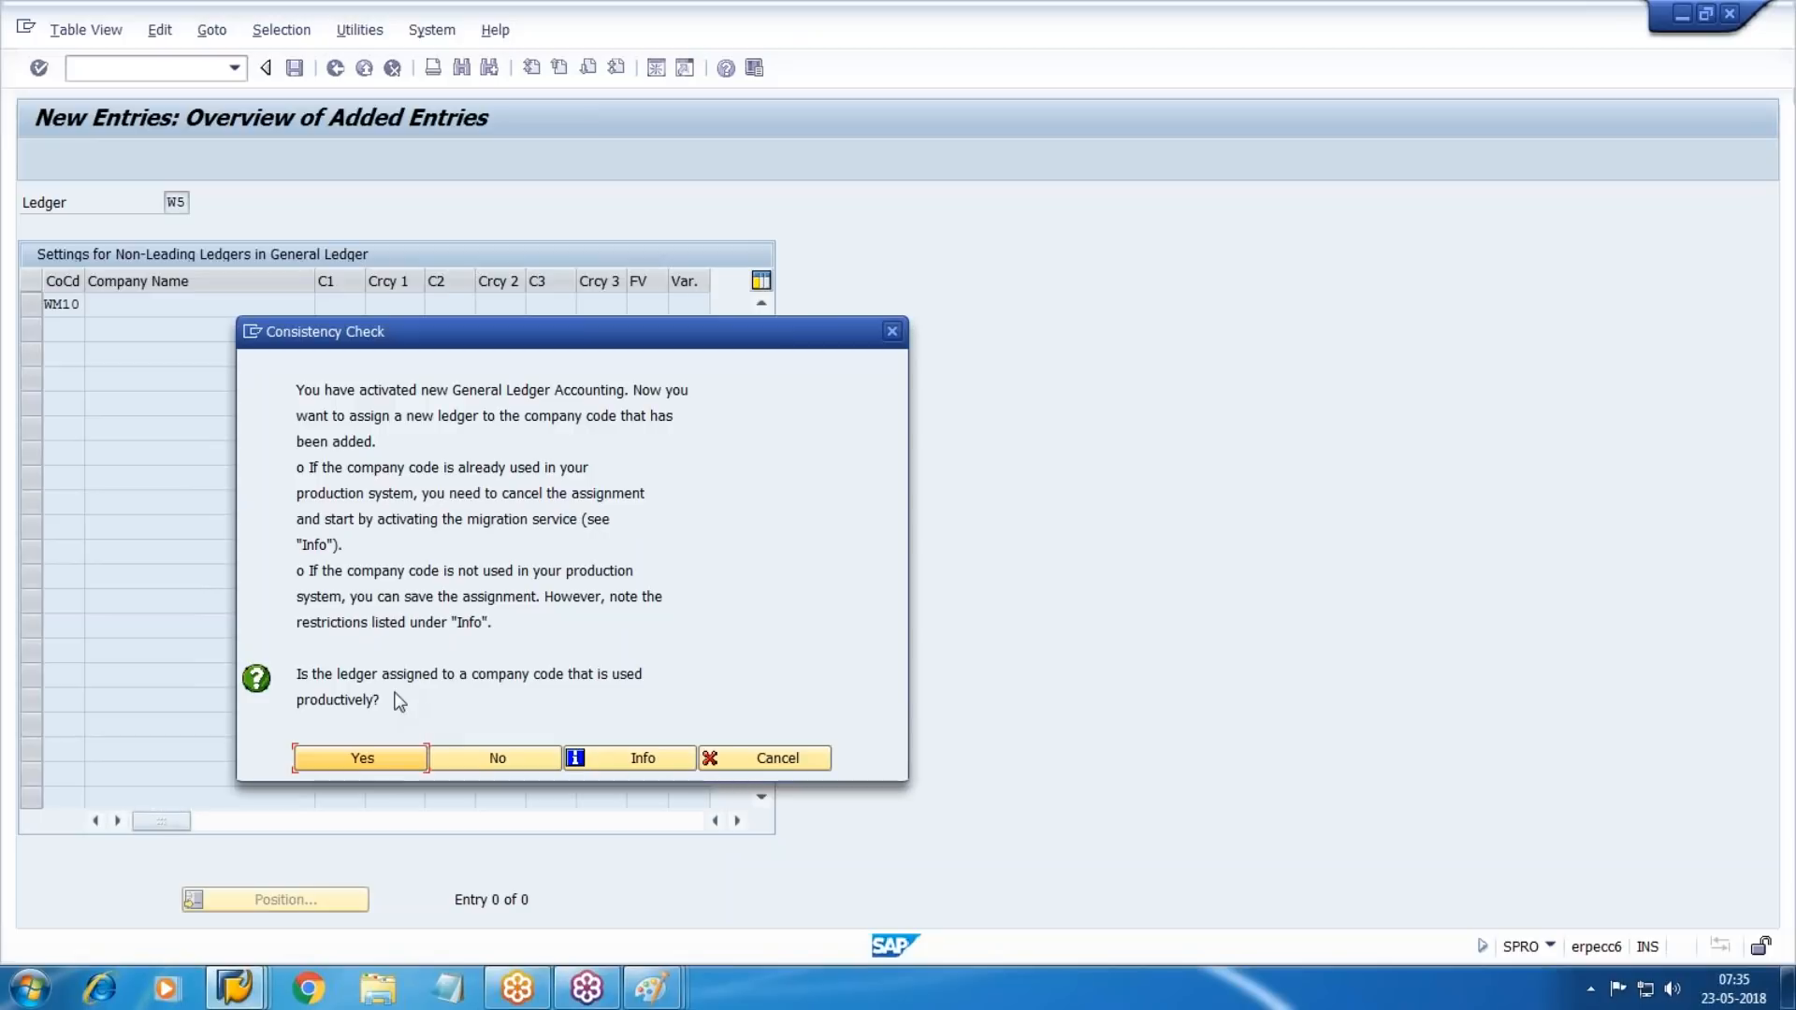
click(487, 762)
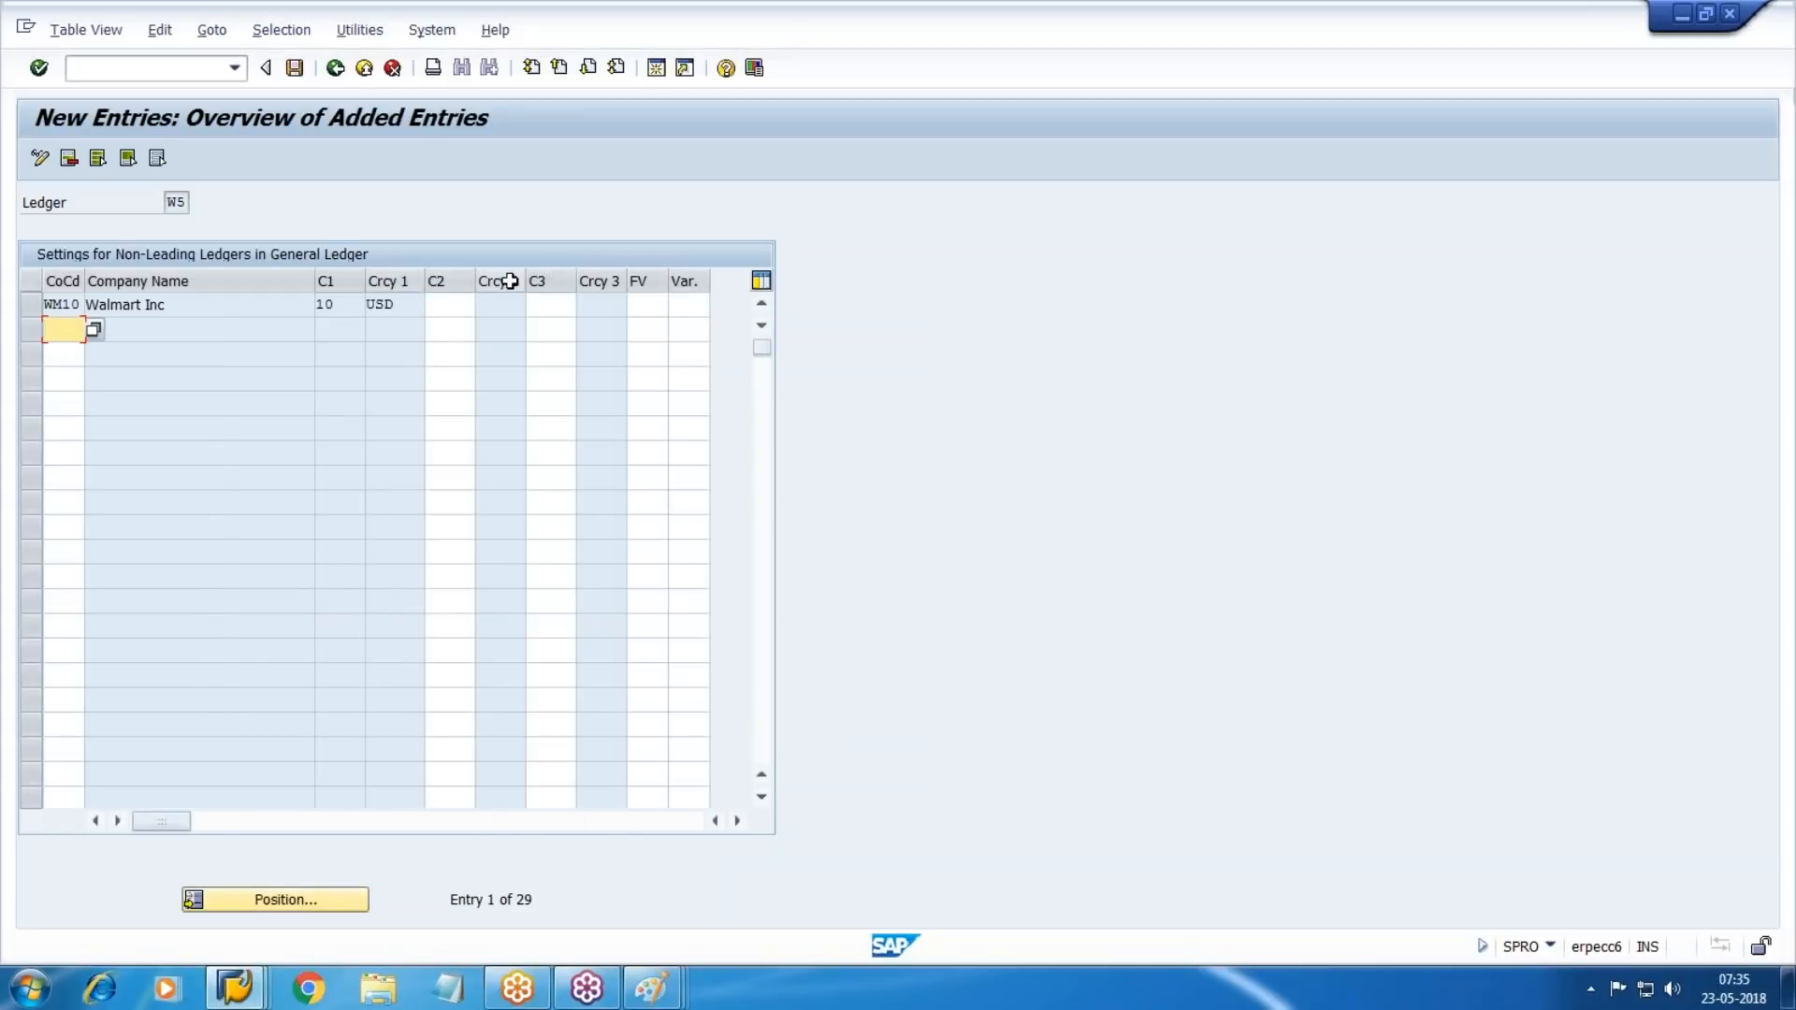
Set WM10's second currency type in ledger W5 to 30.
click(451, 305)
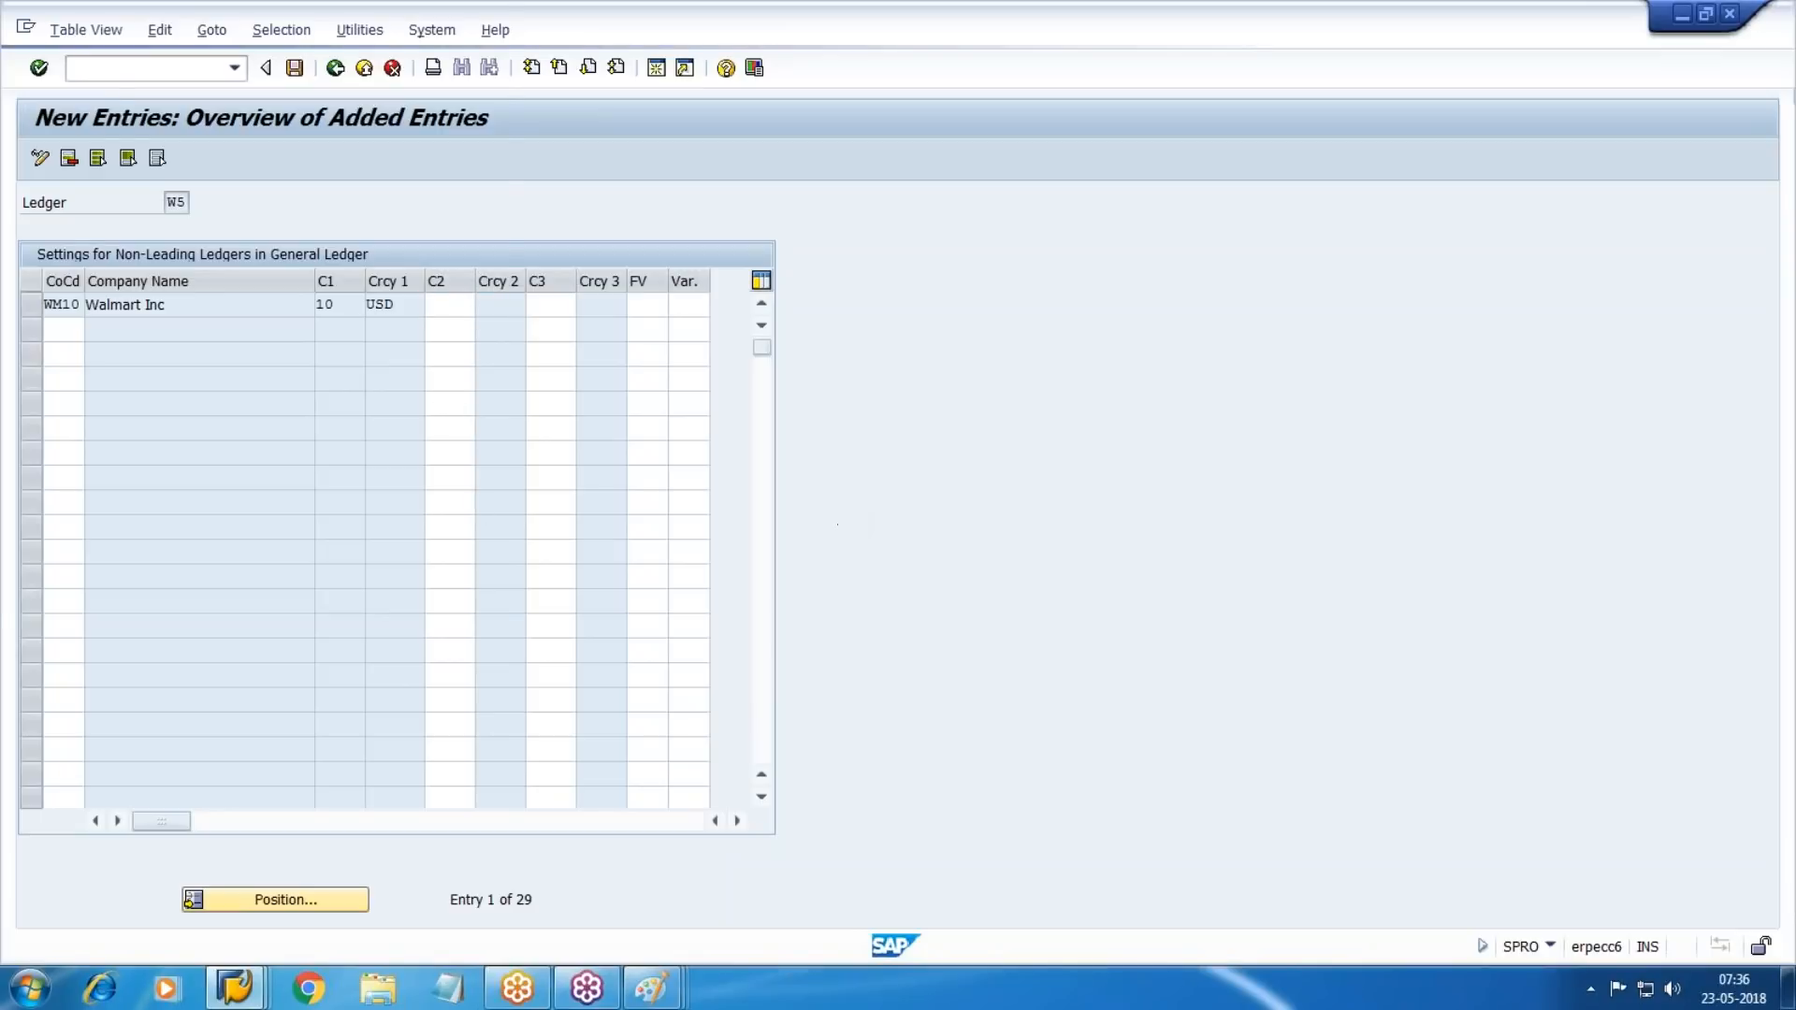
key(F4)
double_click(167, 154)
key(Tab)
key(Tab)
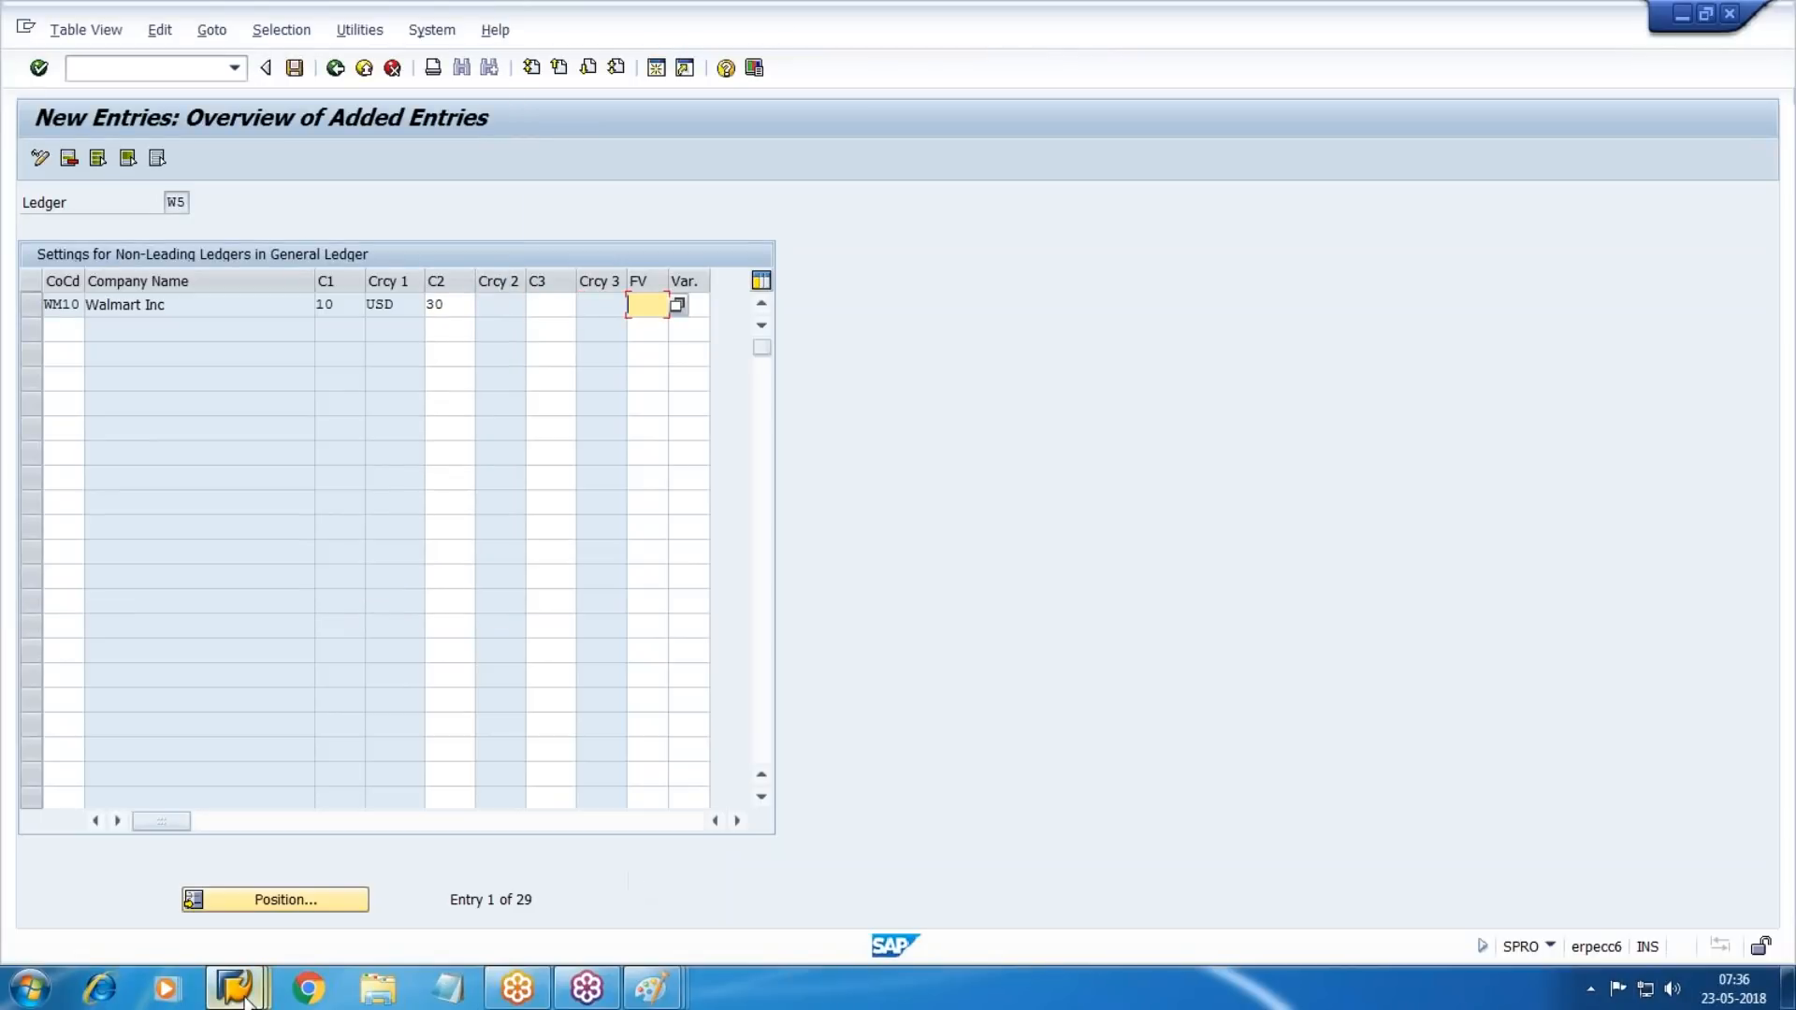
Browse the available fiscal year variants for the WM10 entry and search them for V3.
mouse_move(234, 989)
key(F4)
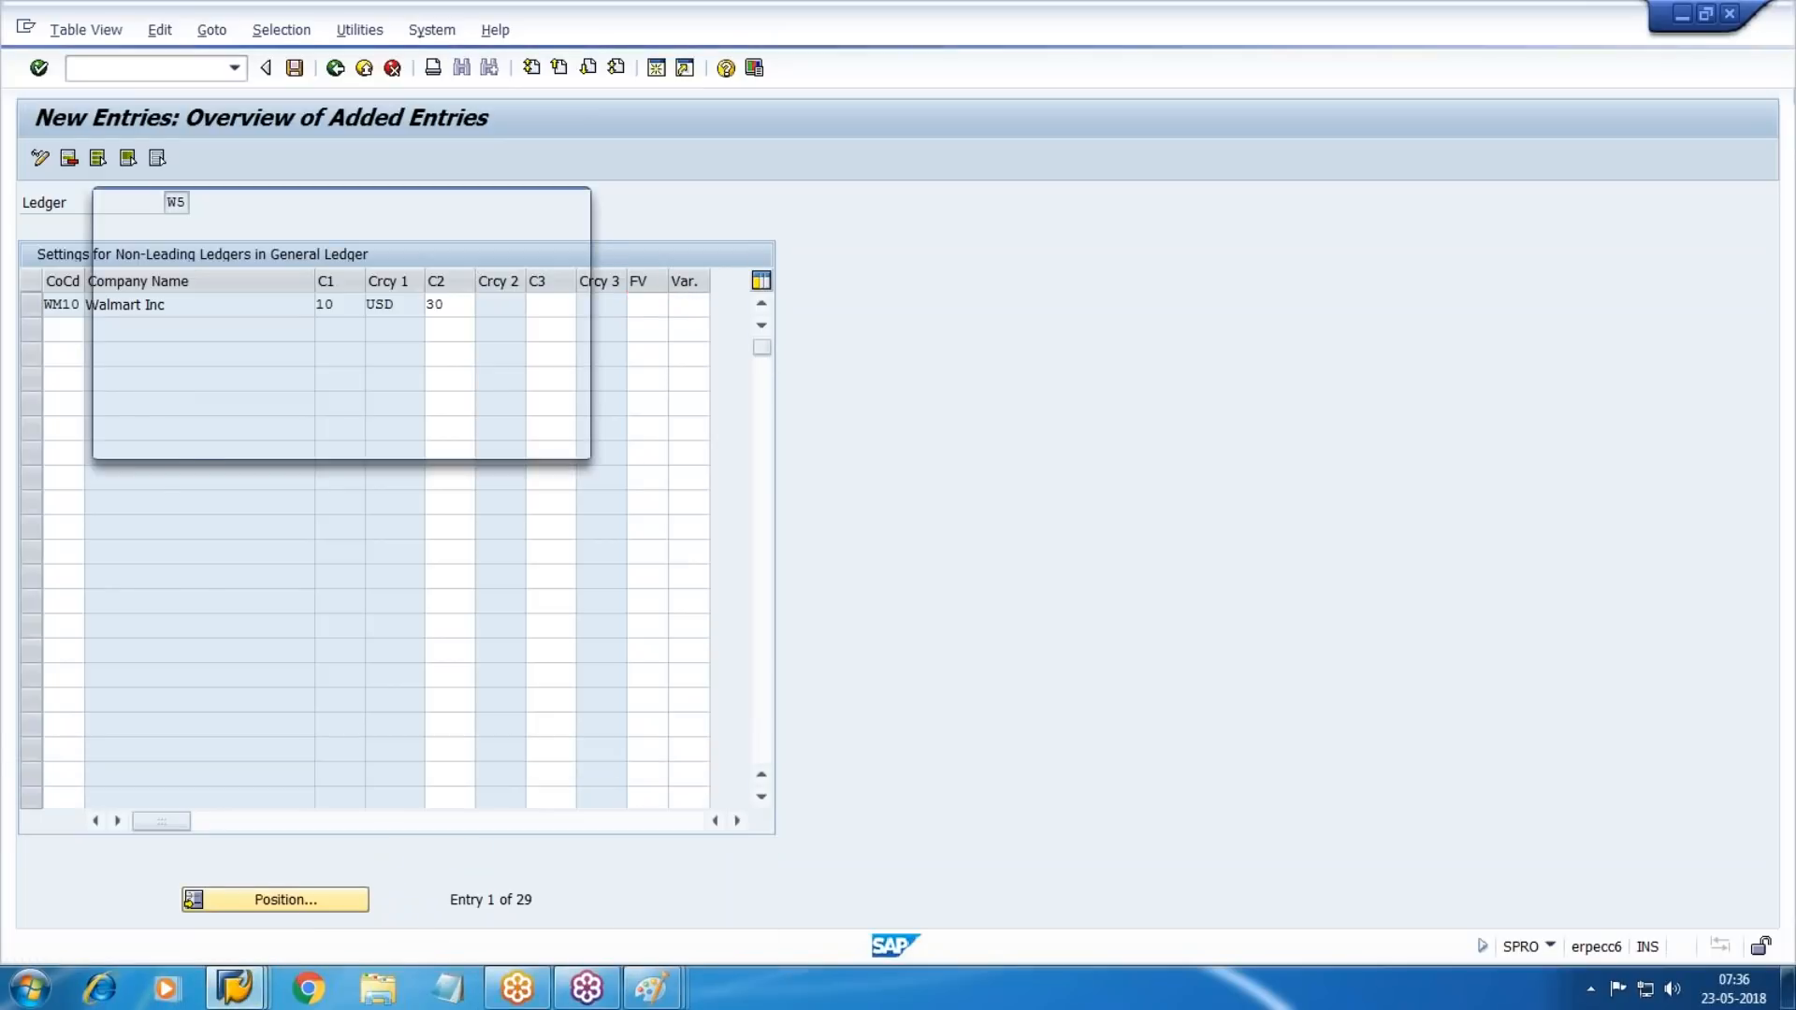
scroll(164, 573, down, 16)
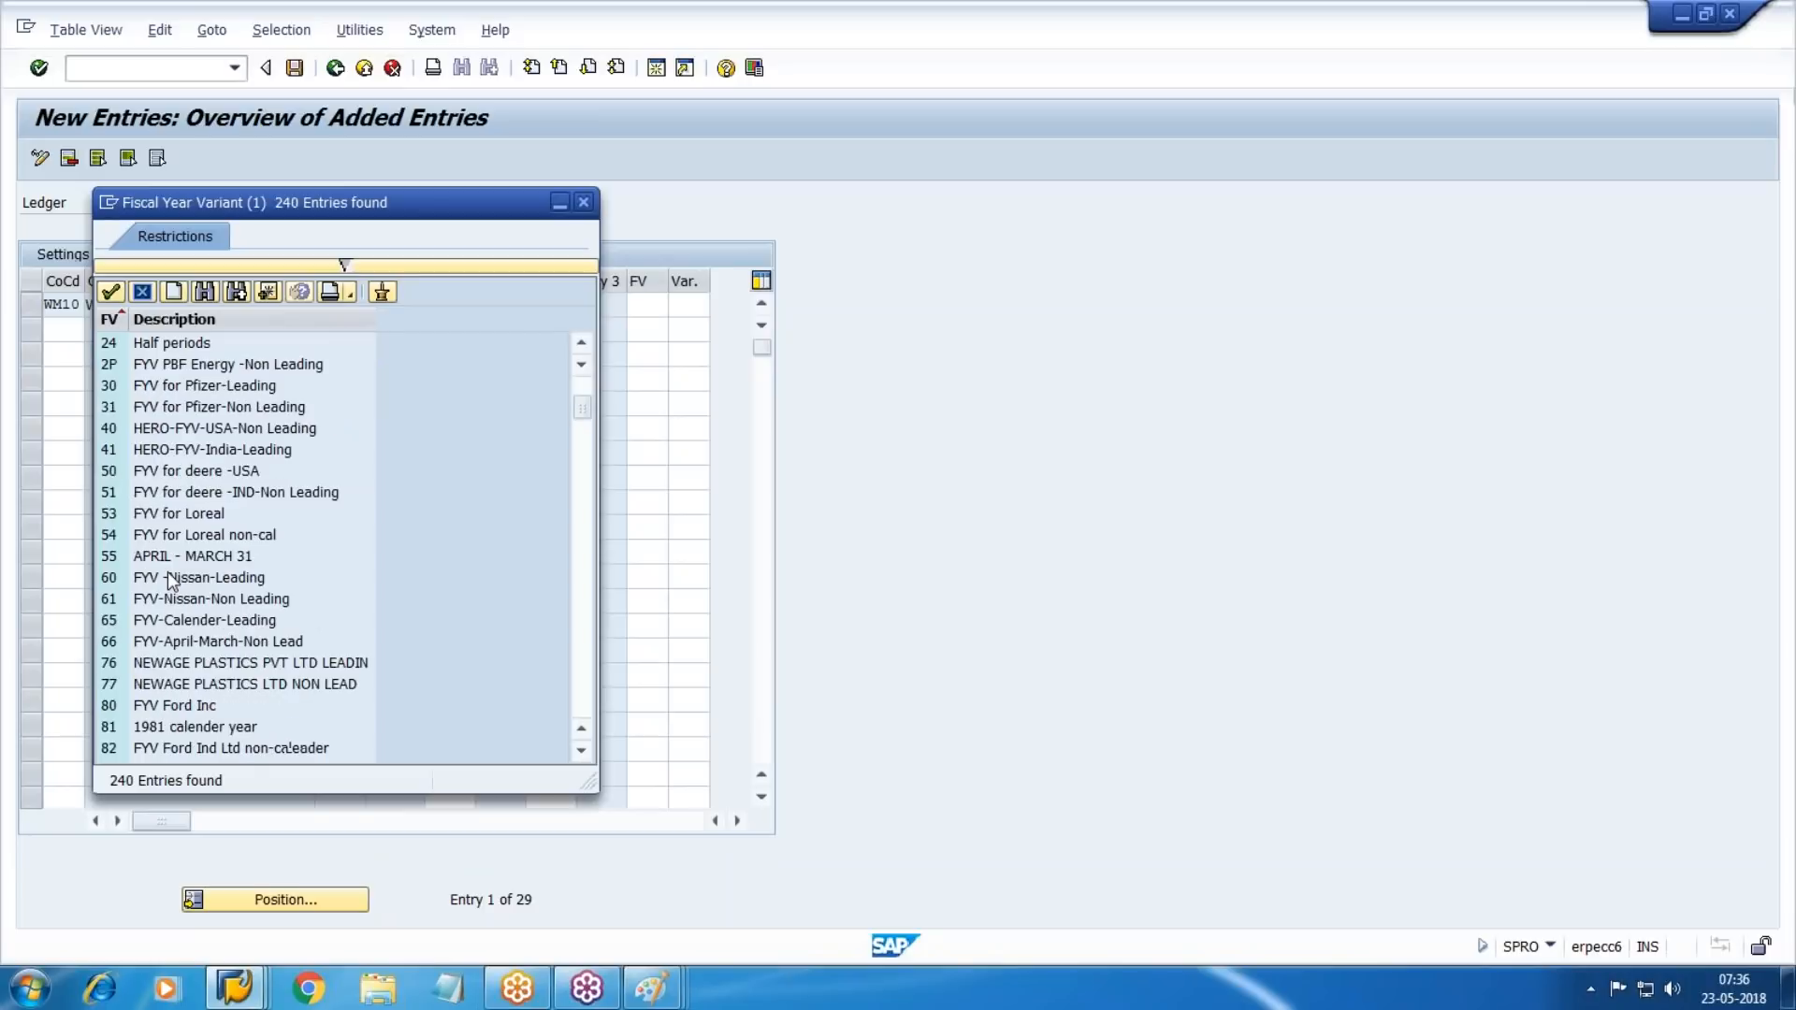
scroll(176, 580, down, 20)
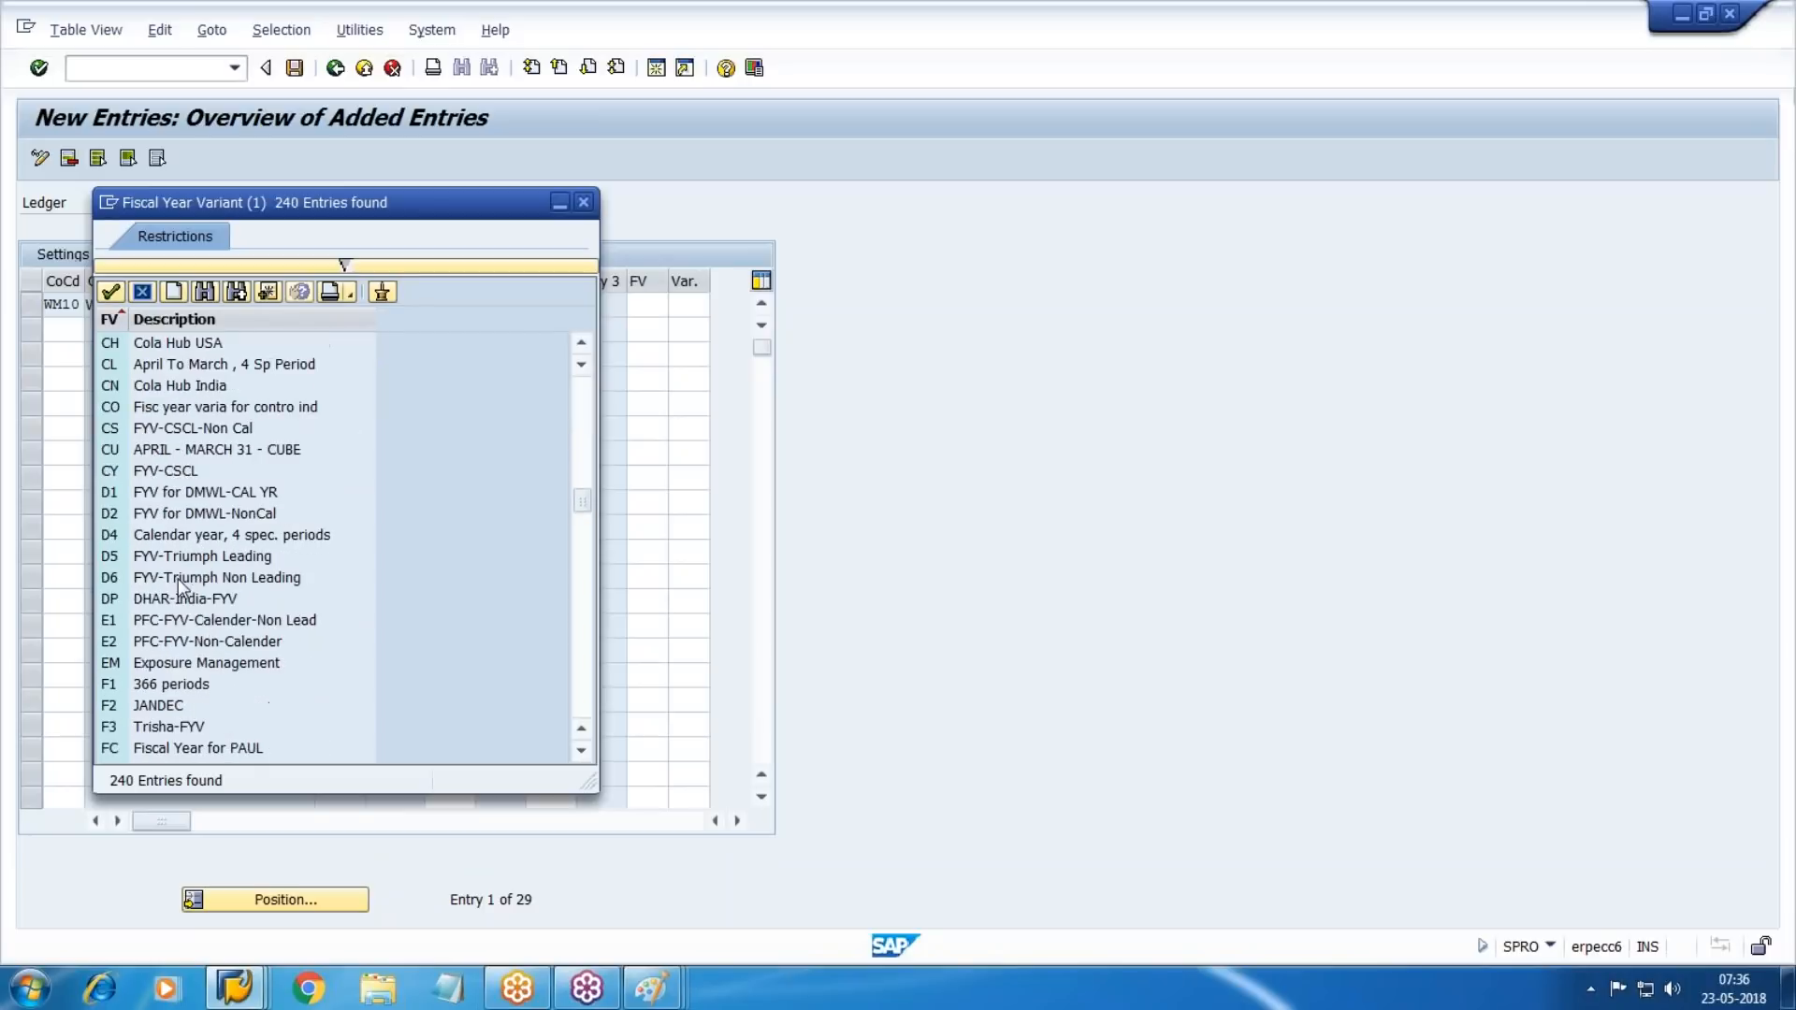
scroll(178, 592, down, 20)
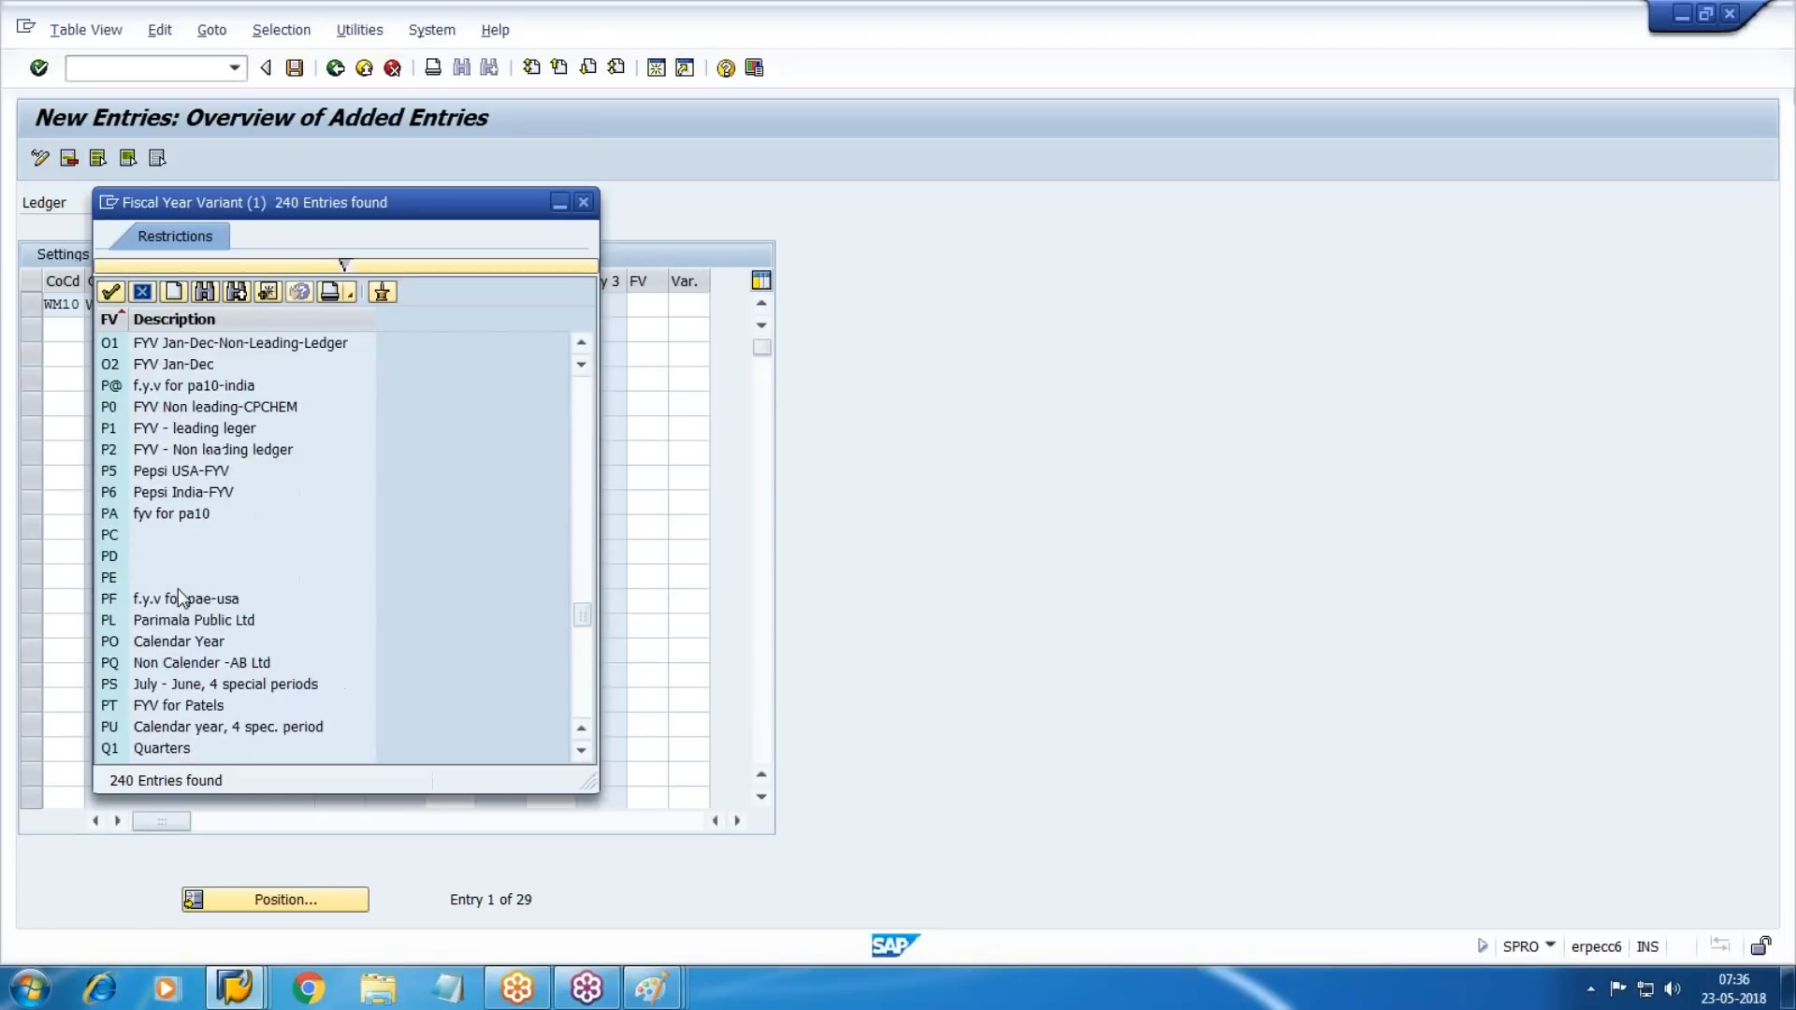
scroll(171, 590, up, 12)
scroll(171, 591, up, 4)
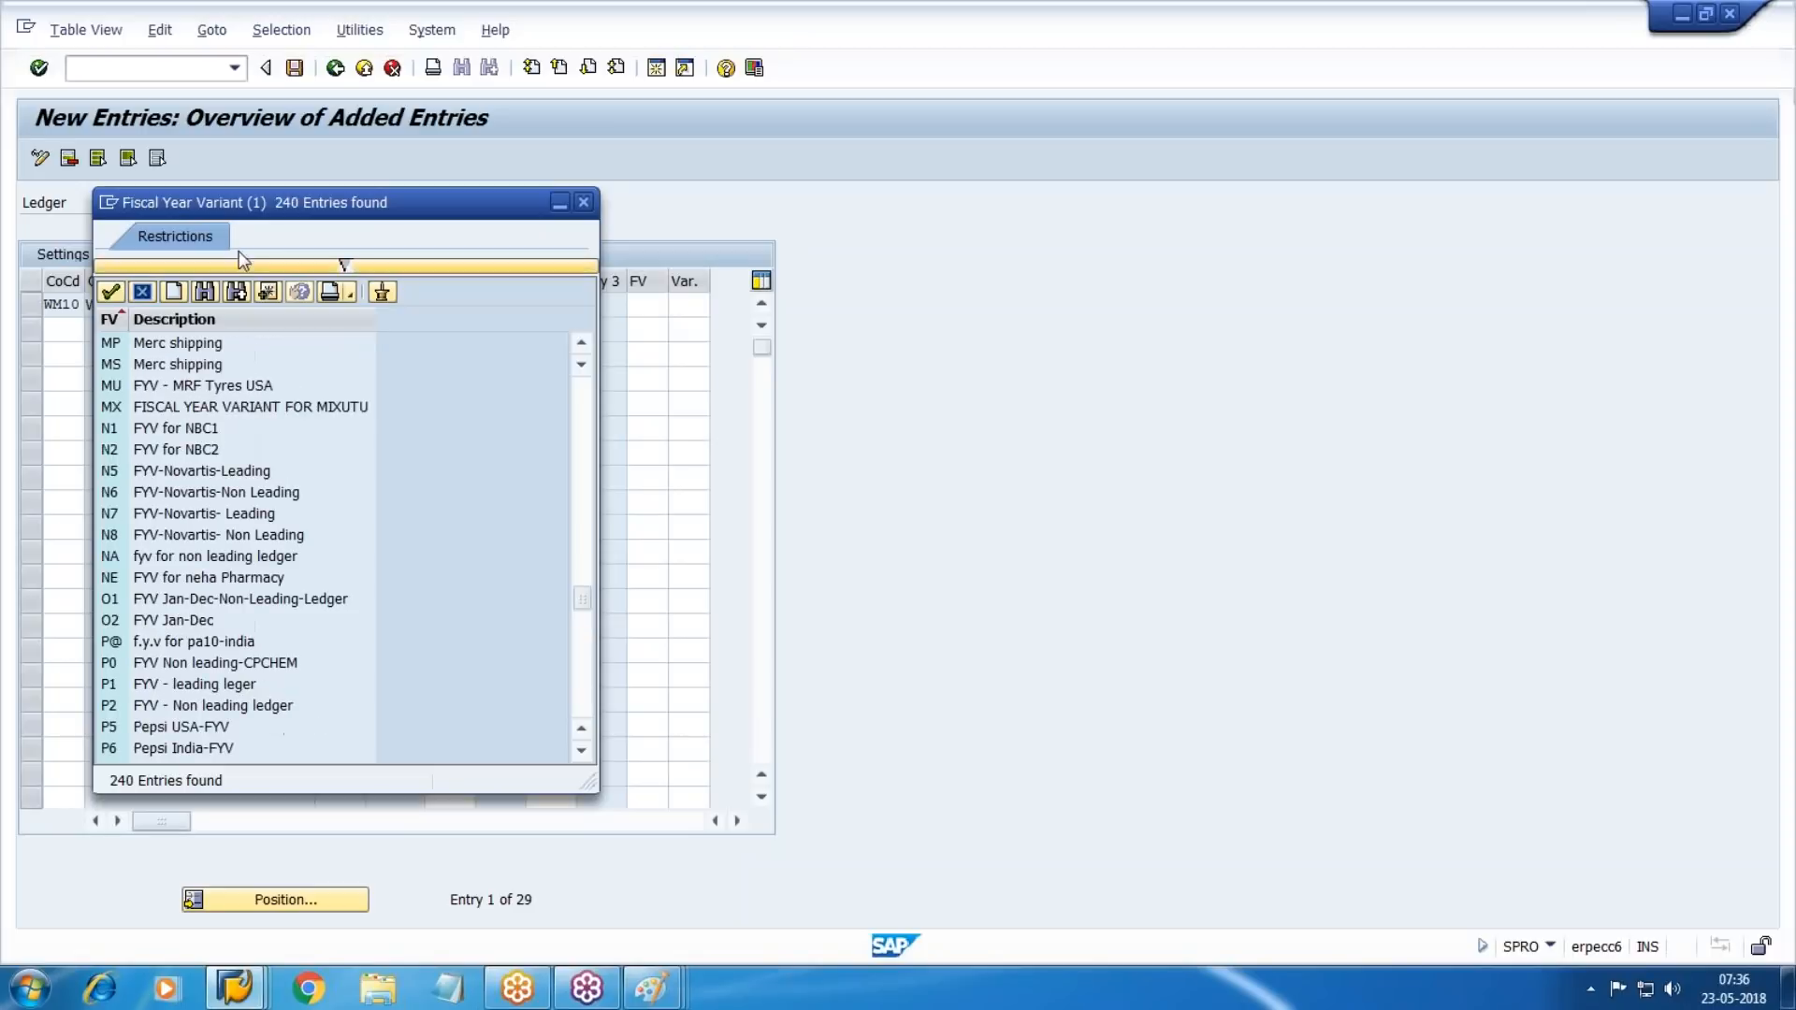
click(204, 291)
text(V3)
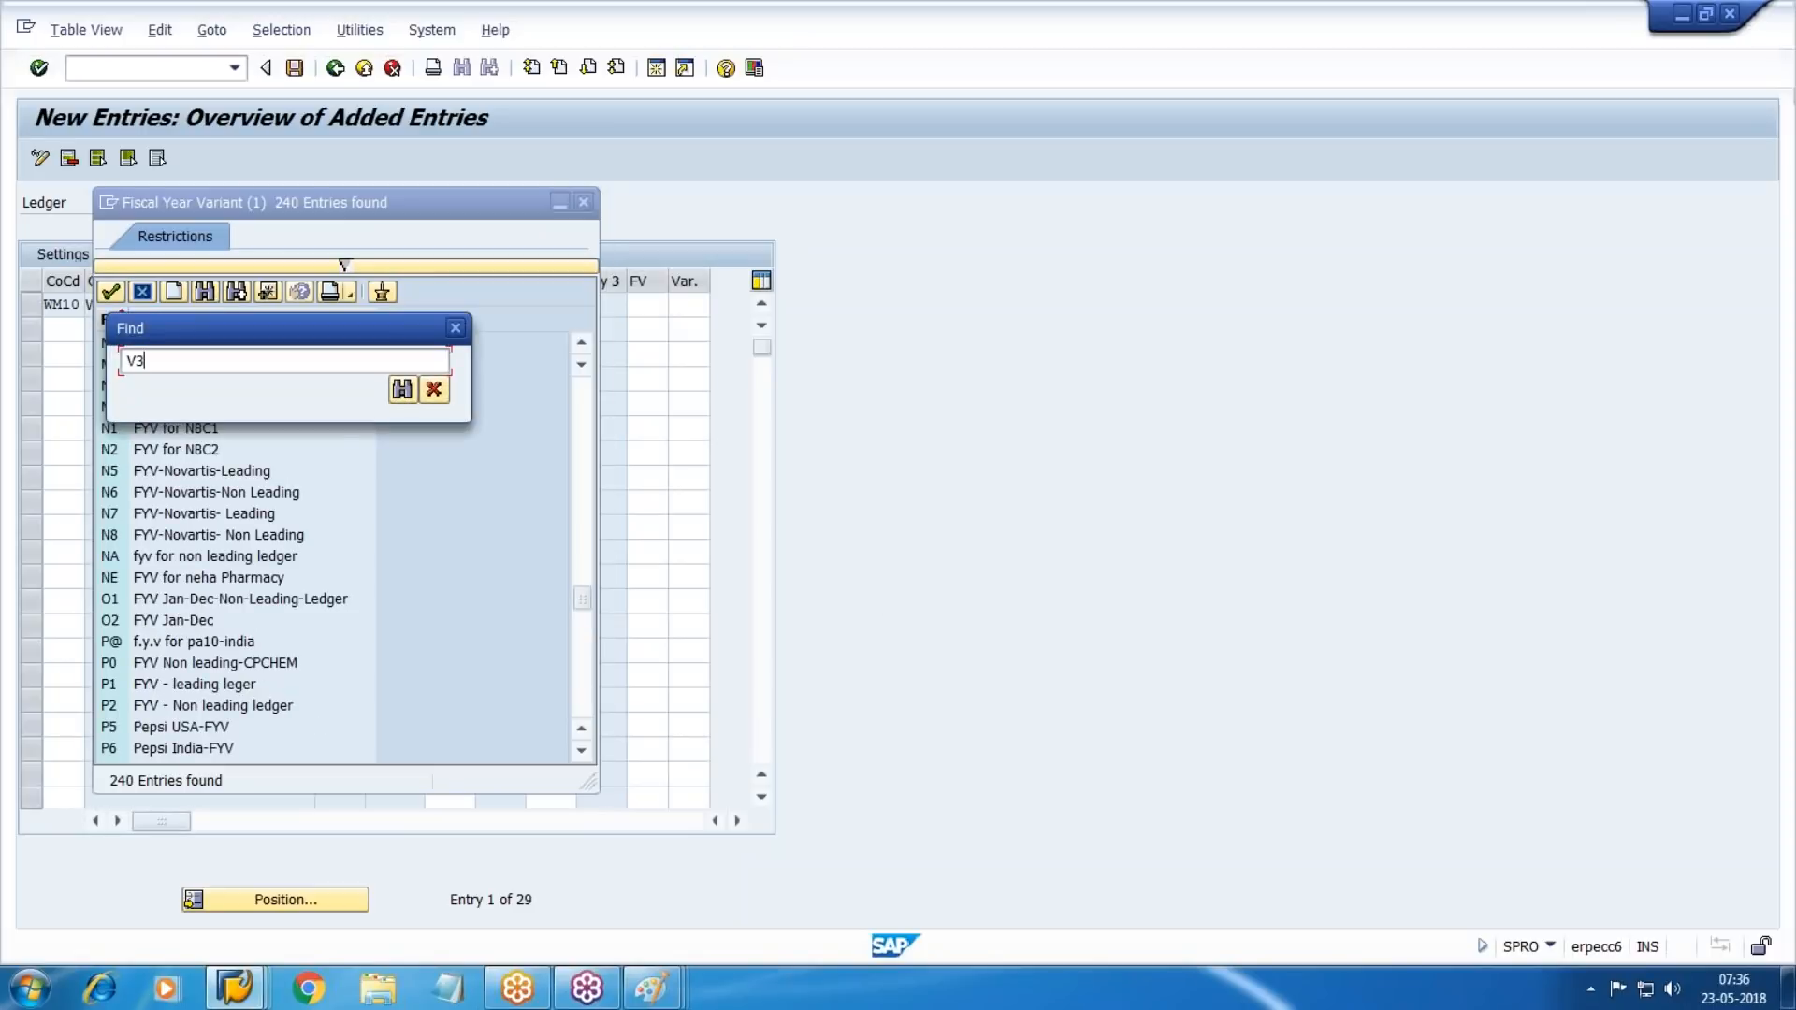
key(Return)
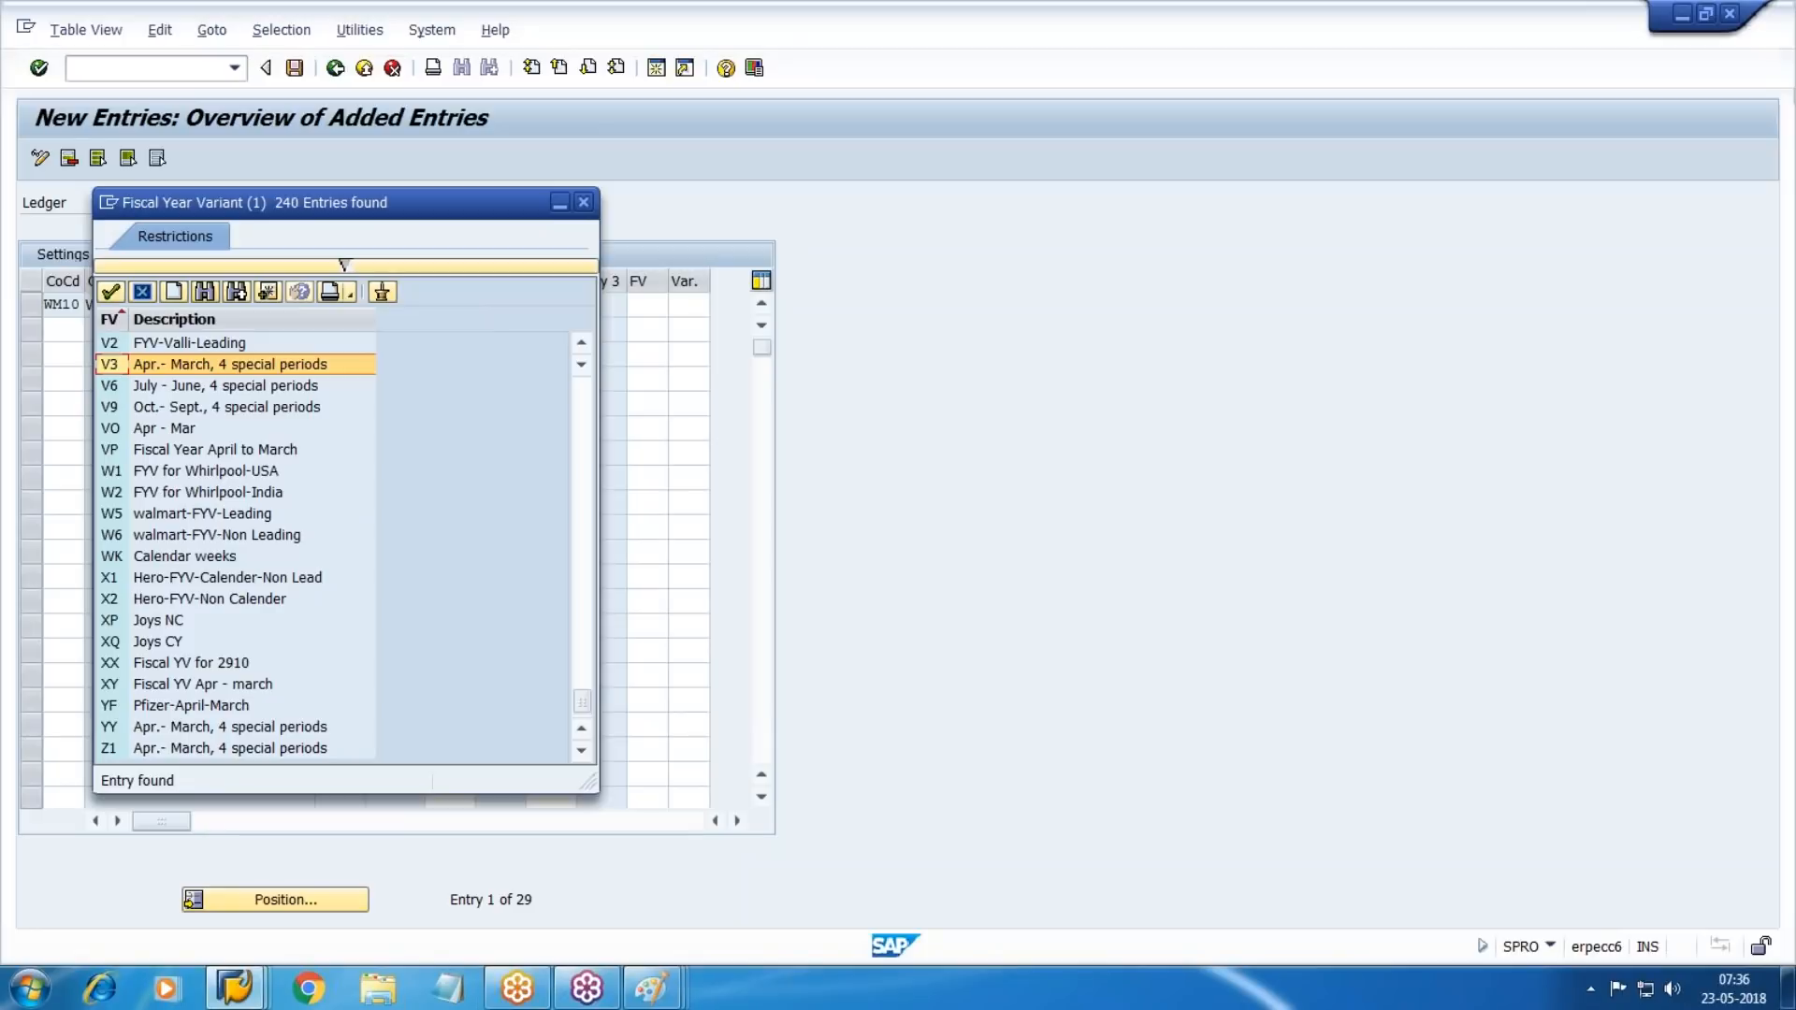
scroll(525, 561, up, 3)
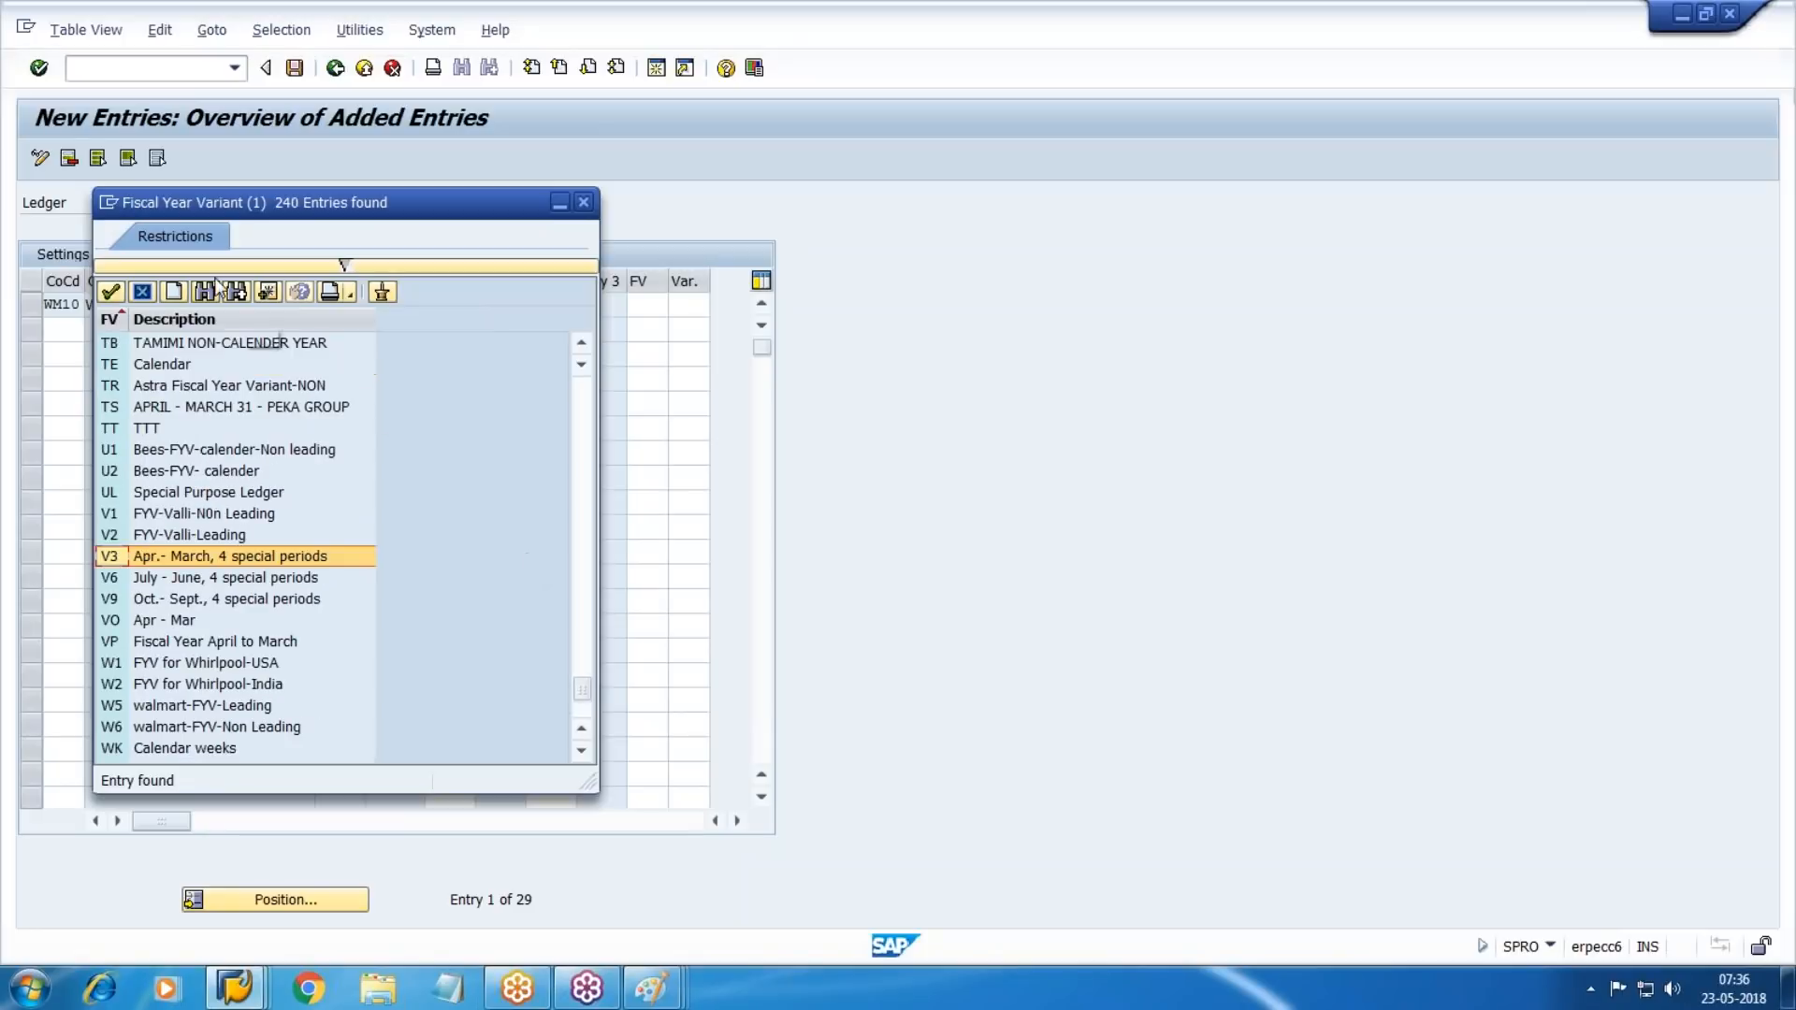
Find fiscal year variant W6, walmart-FYV-Non Leading, and assign it to the WM10 entry.
click(204, 292)
key(BackSpace)
key(BackSpace)
text(W6)
key(Return)
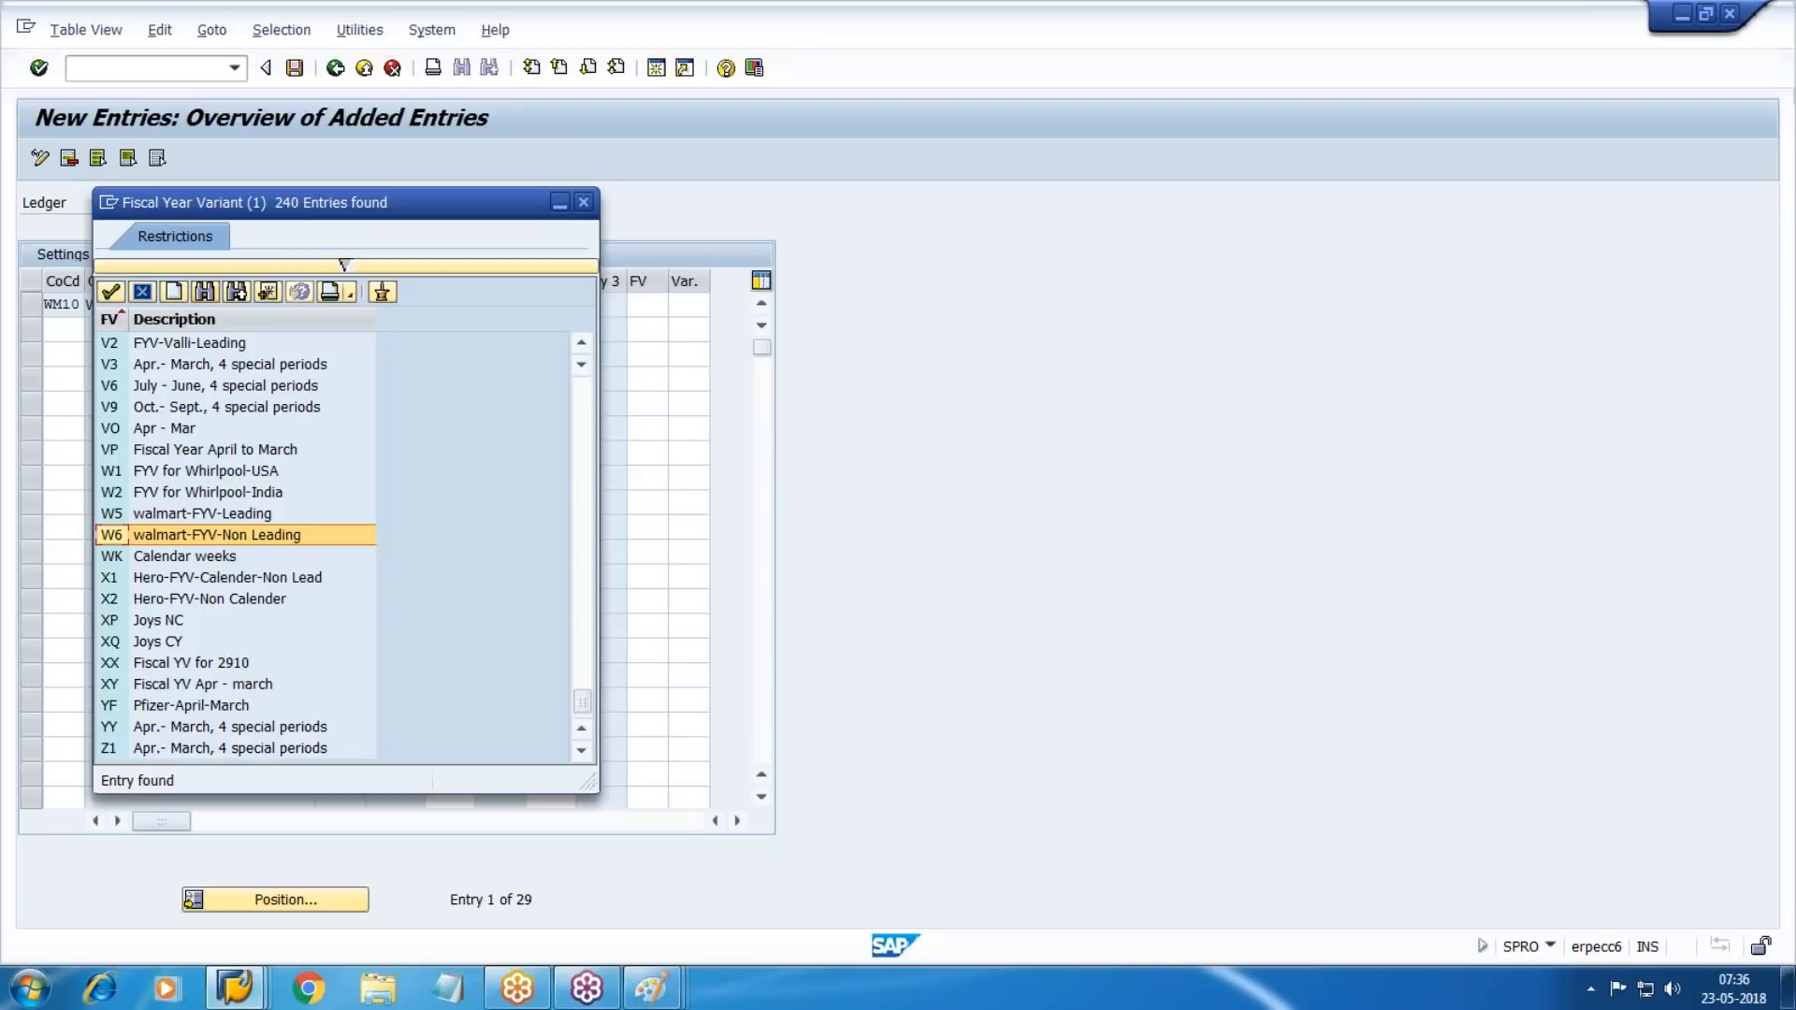
key(Return)
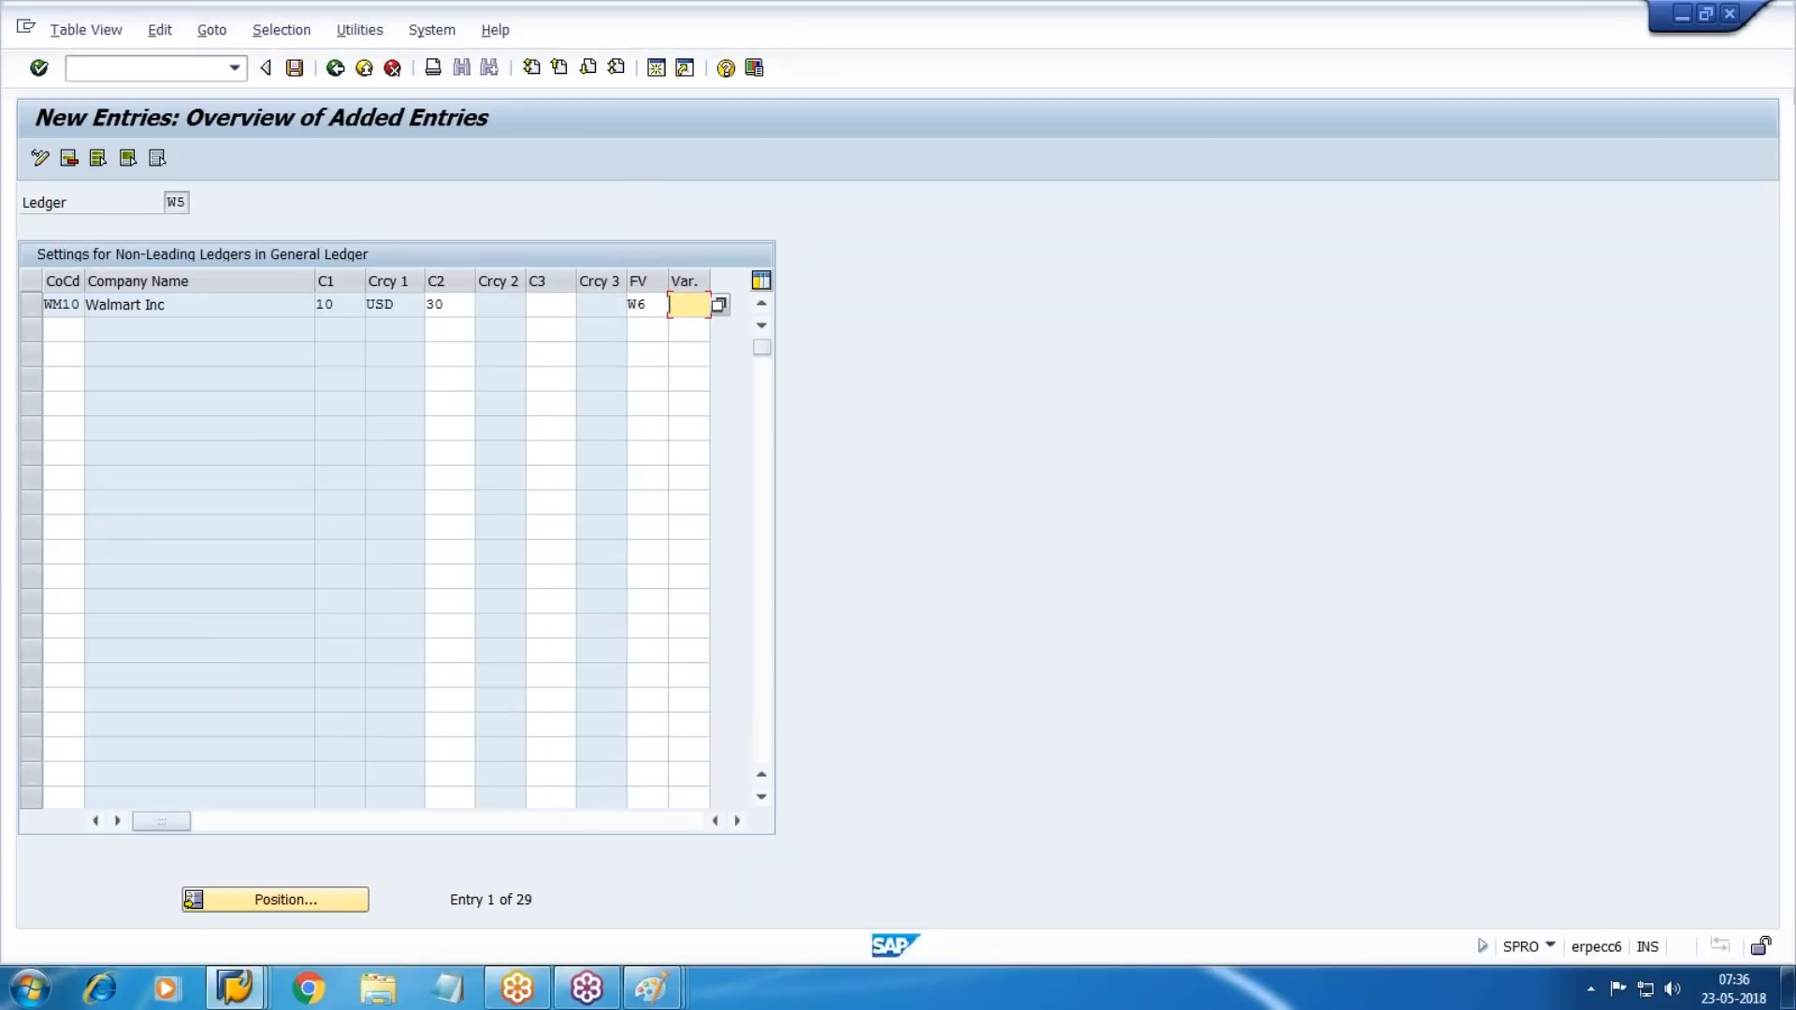
Open the list of posting period variants for the WM10 entry and search it for WM11.
key(F4)
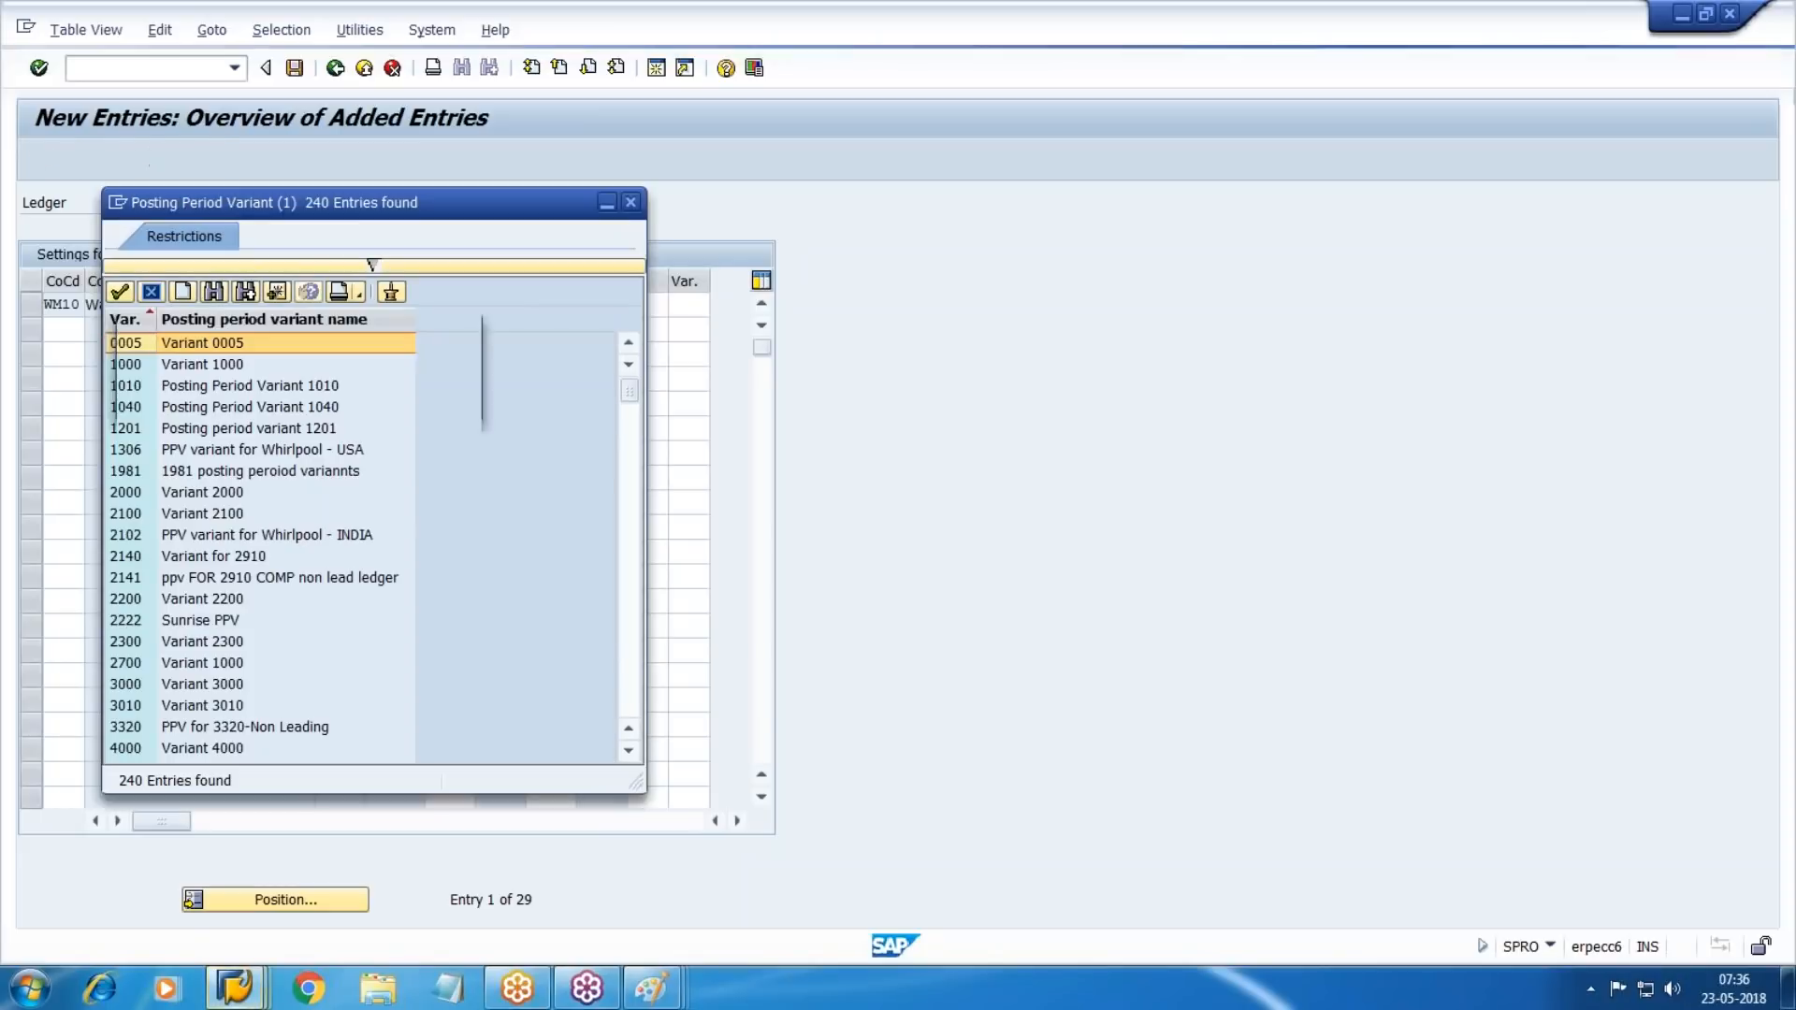
key(ctrl+f)
text(WM0)
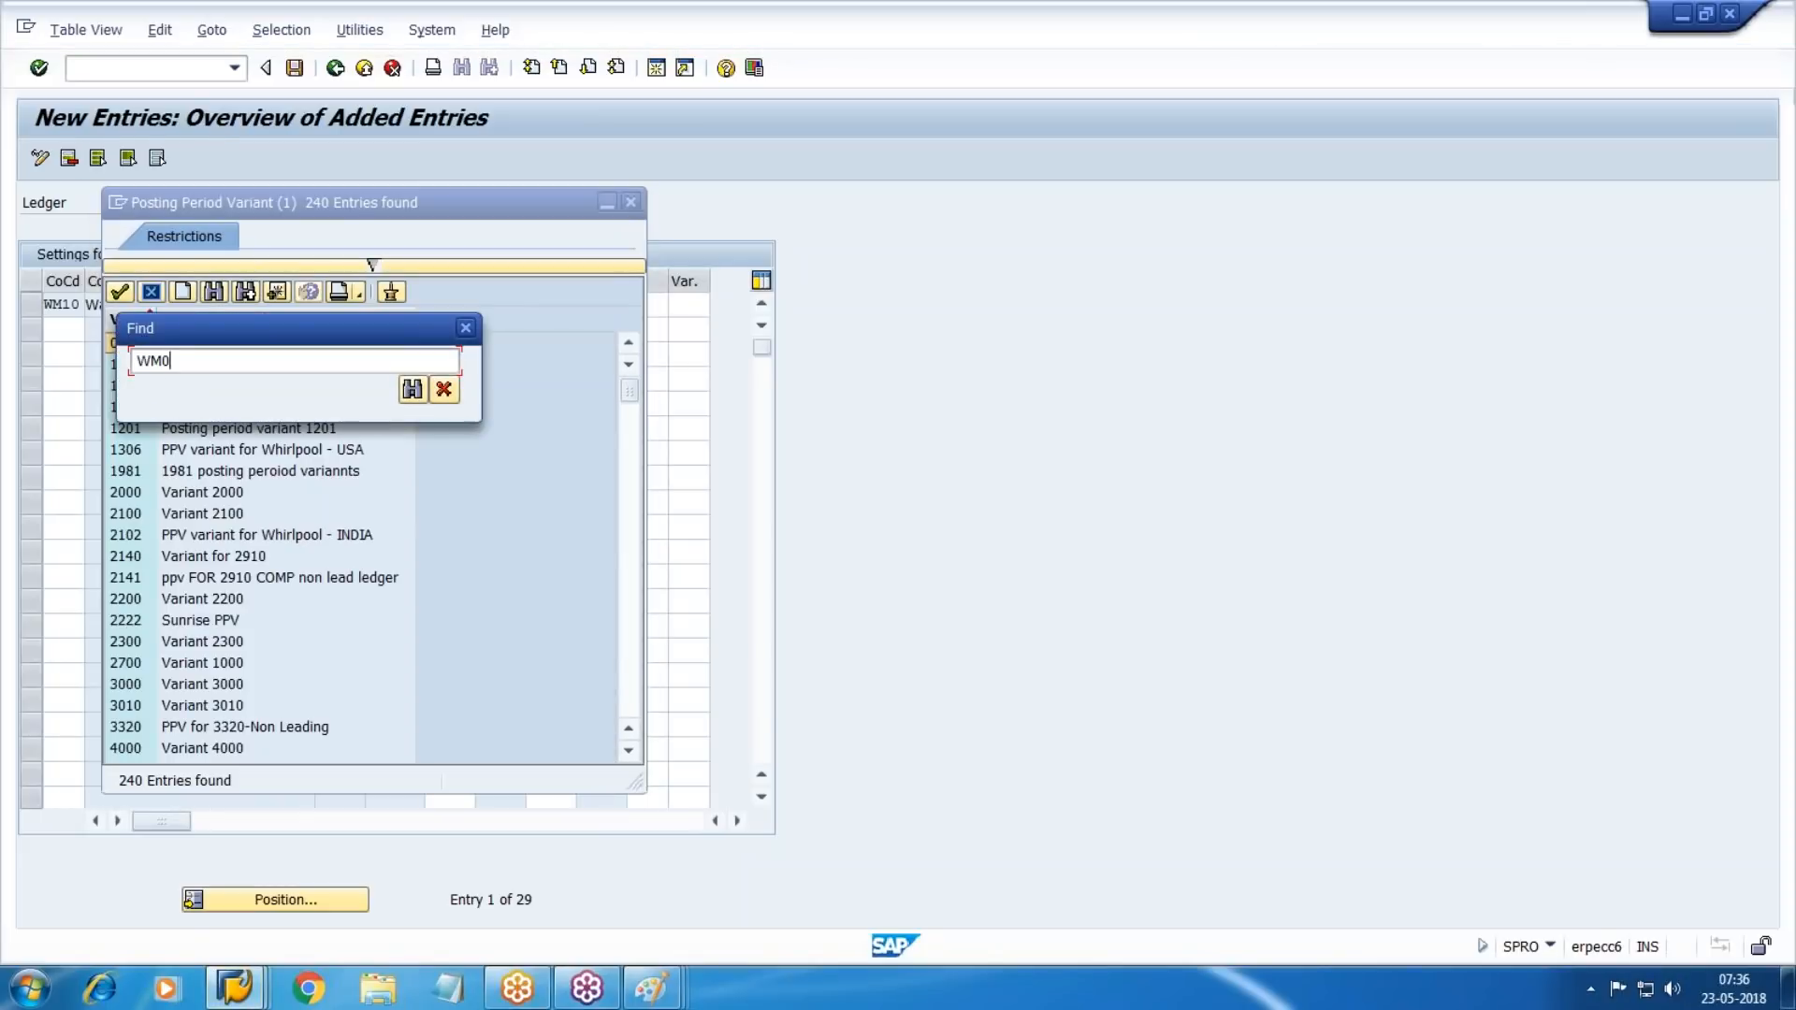
key(BackSpace)
text(11)
key(Return)
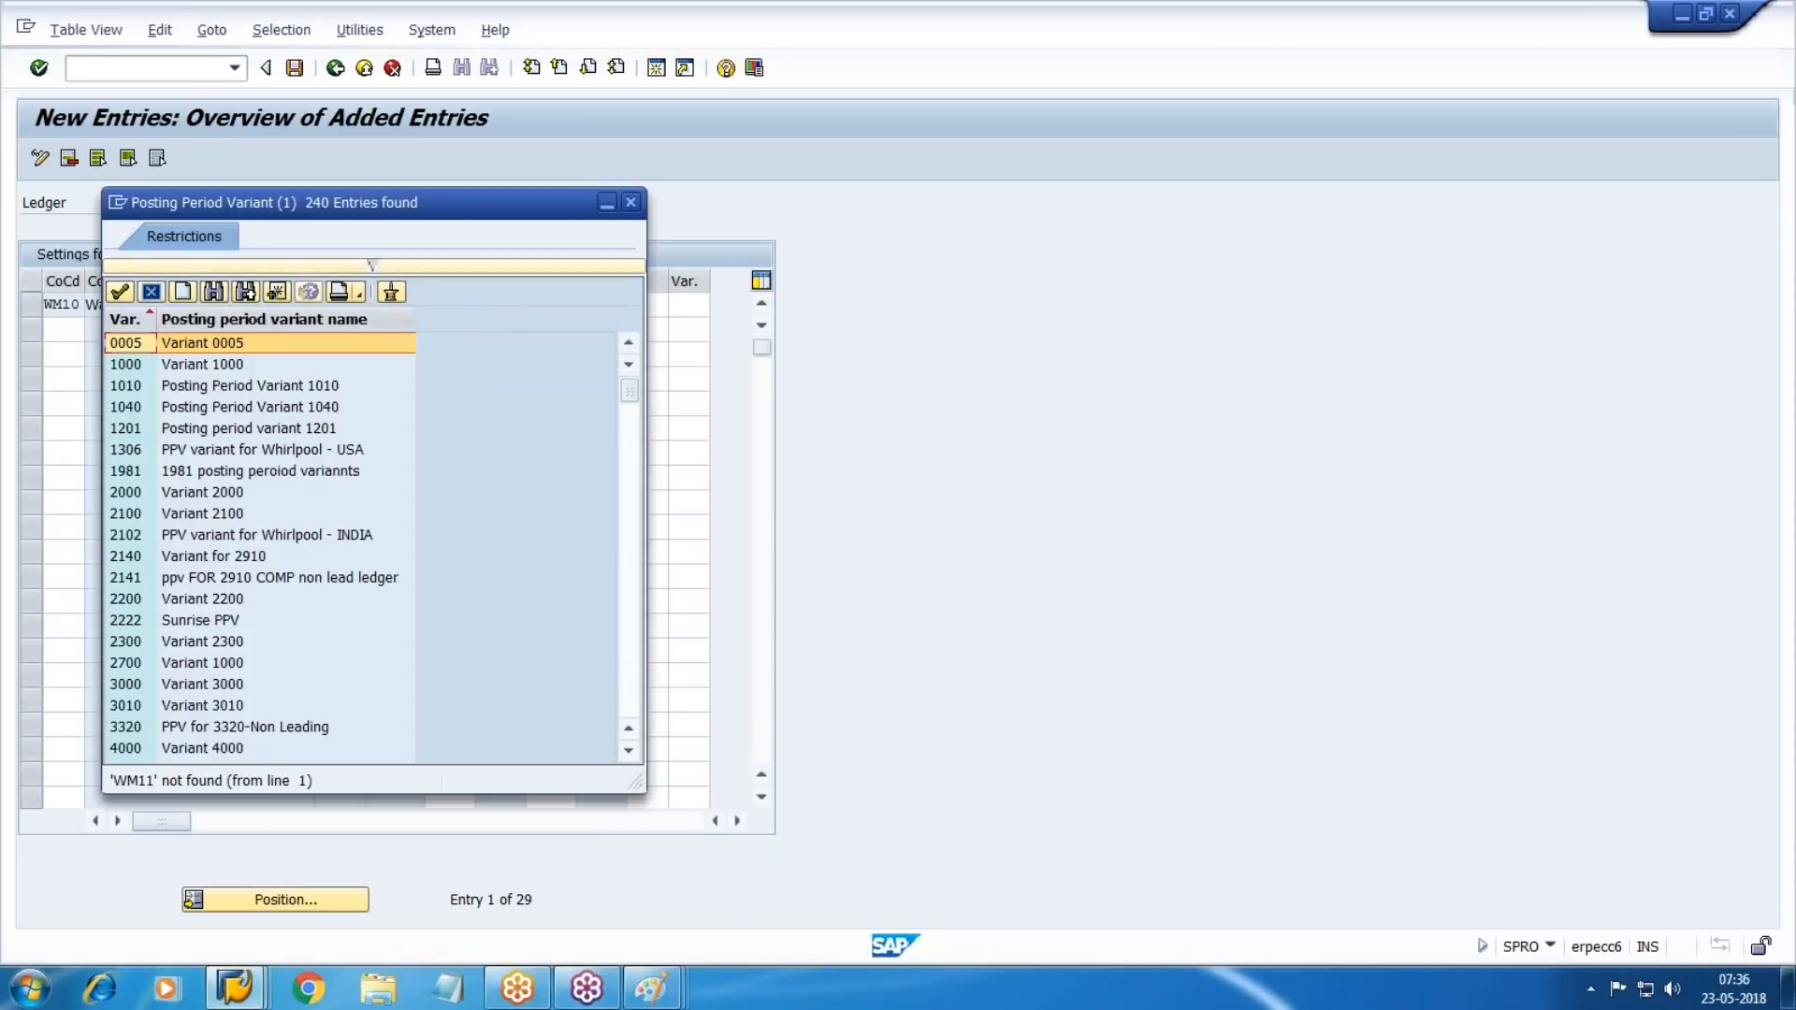
Find posting period variant WM20, Walmart-PPV-Non Leading, and assign it to the WM10 entry.
key(ctrl+f)
key(BackSpace)
key(BackSpace)
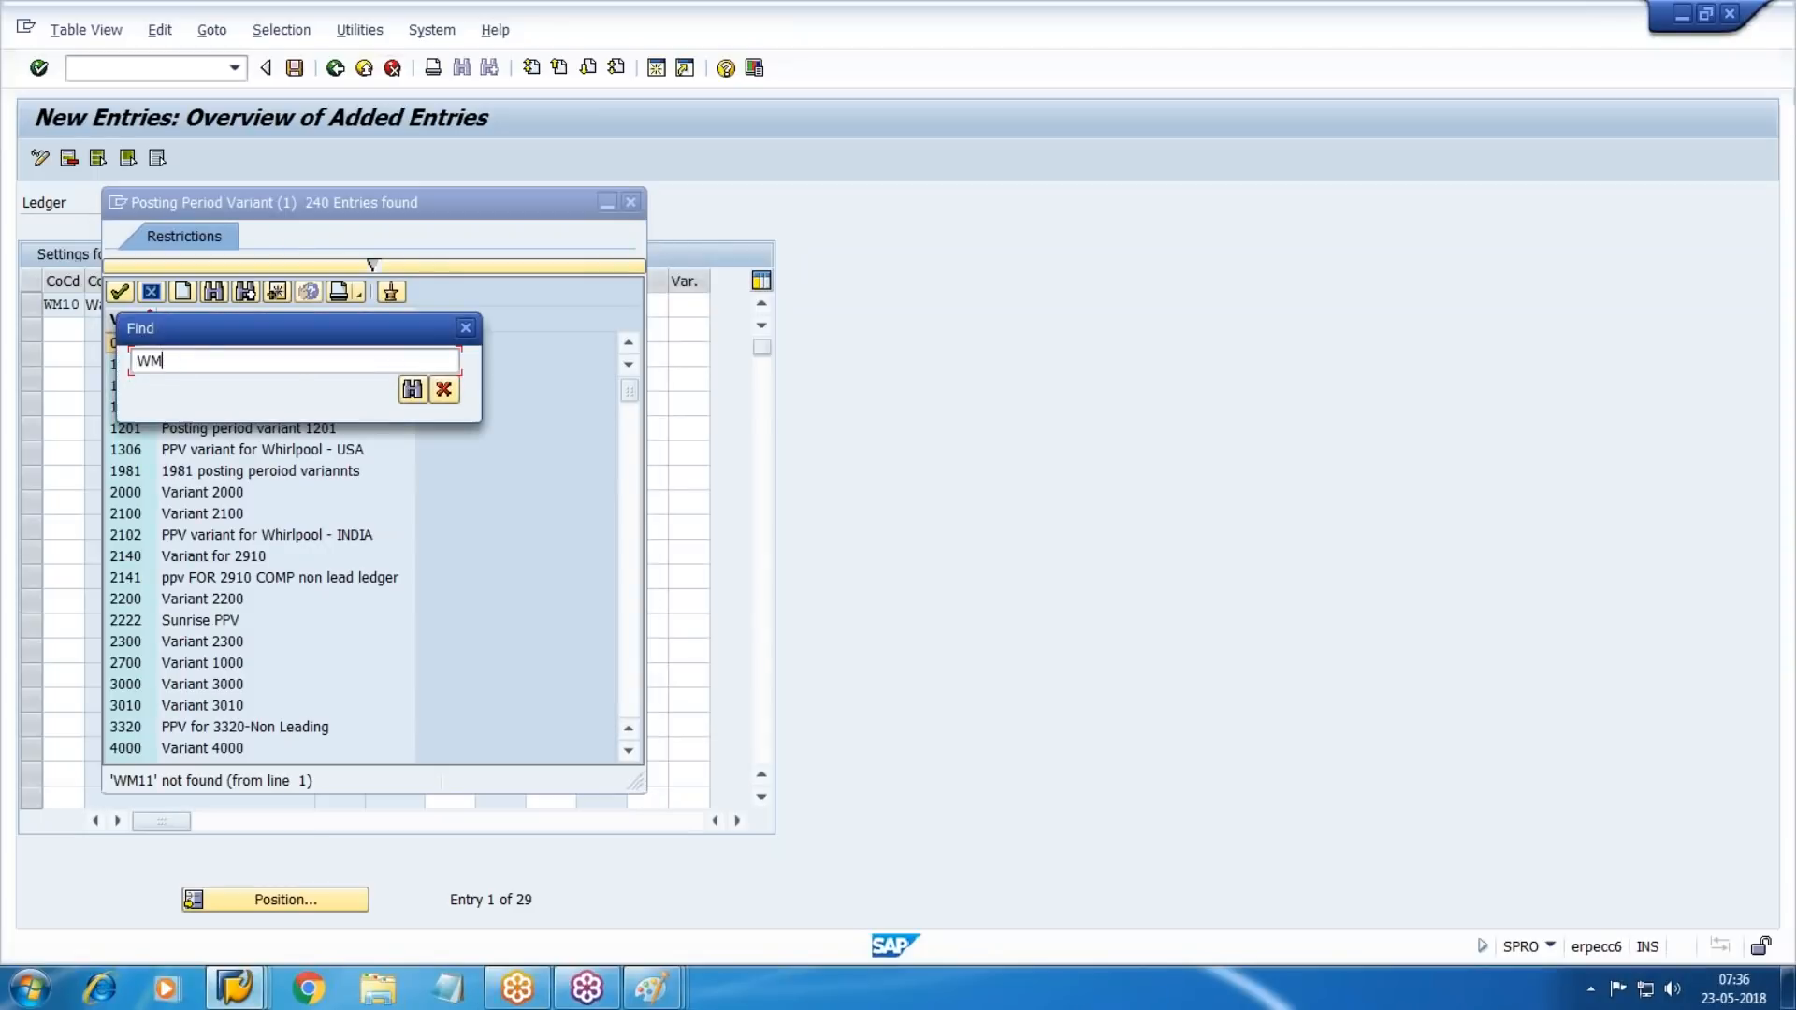
text(20)
key(Return)
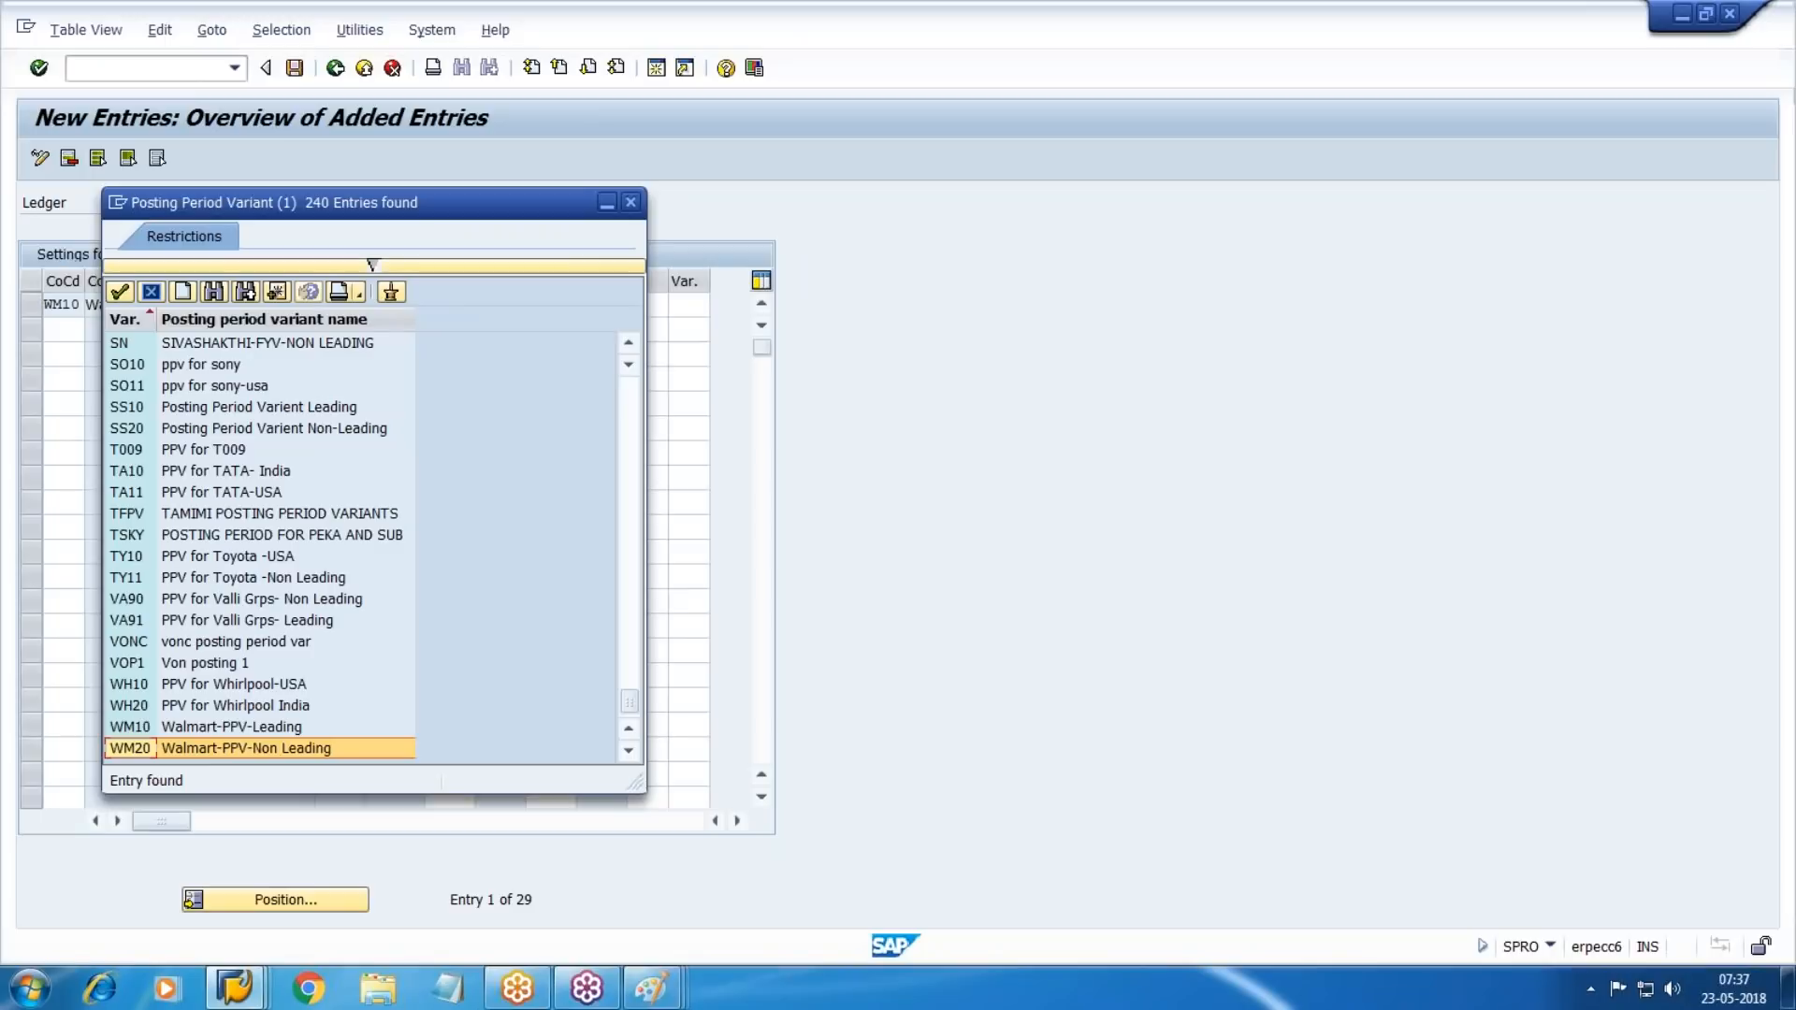
key(Up)
key(Down)
key(Return)
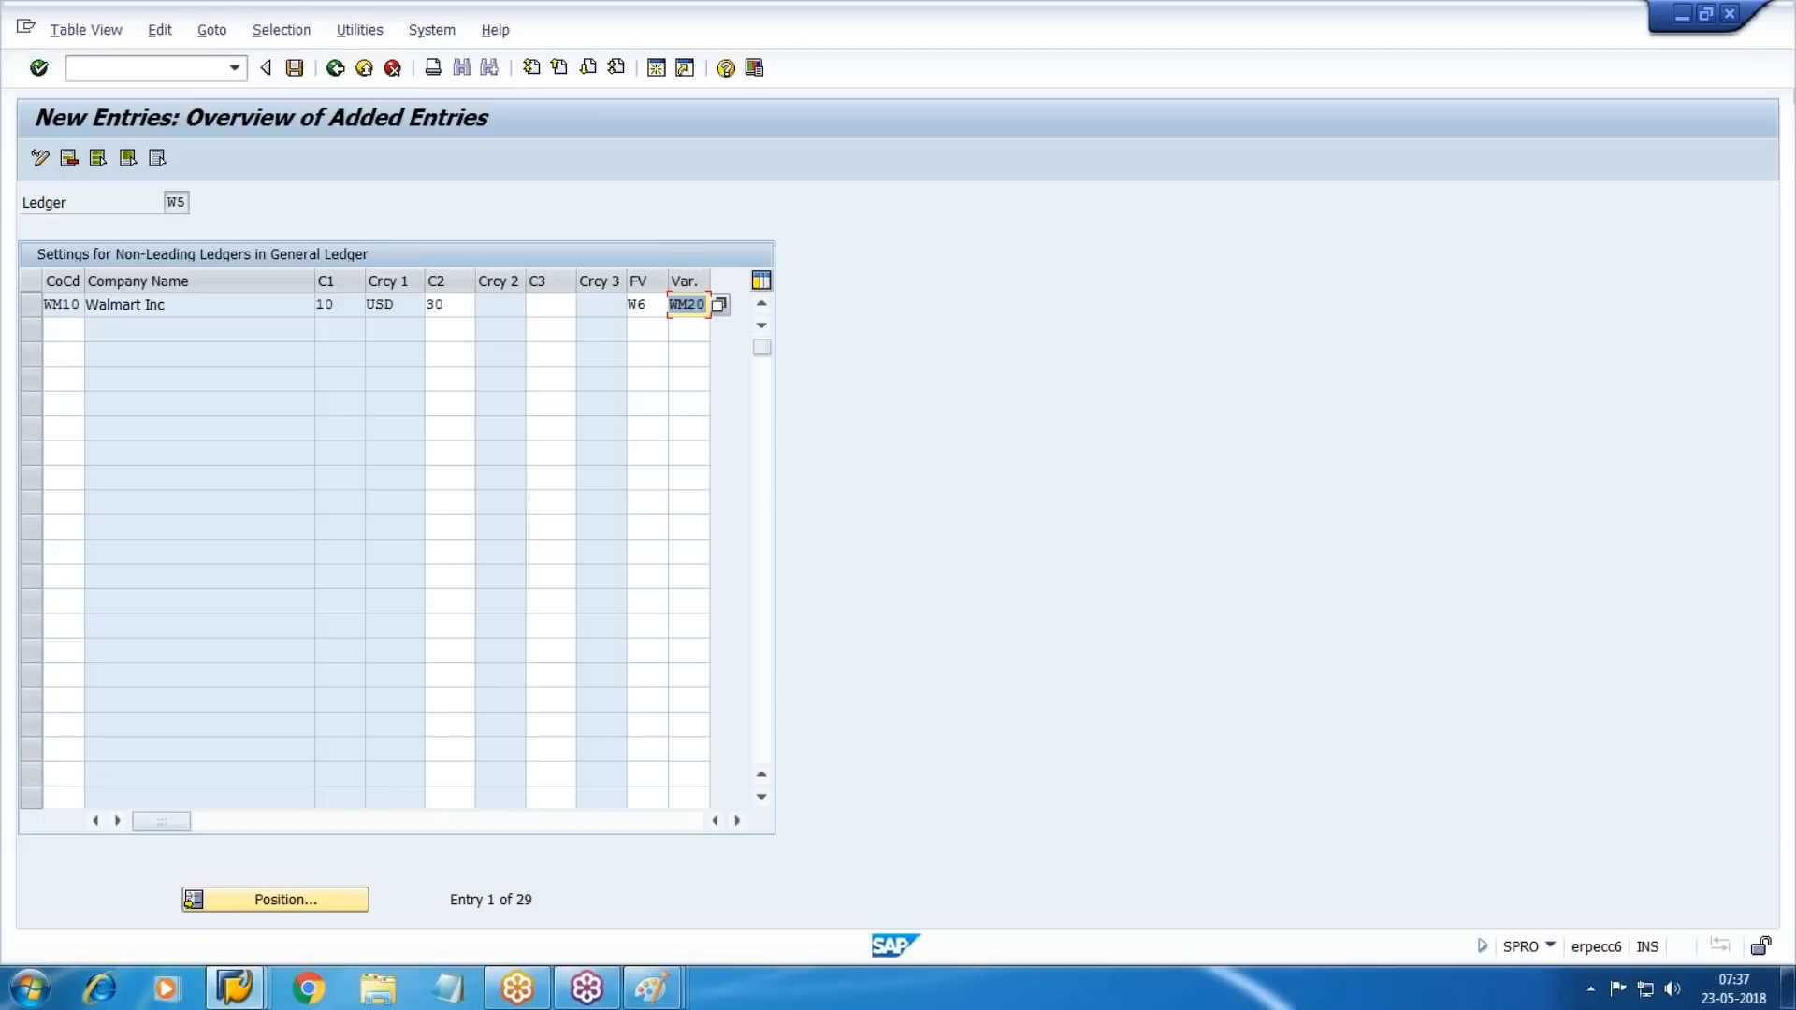
Save WM10's settings for ledger W5 in the proposed customizing request and return to the implementation guide structure.
click(294, 69)
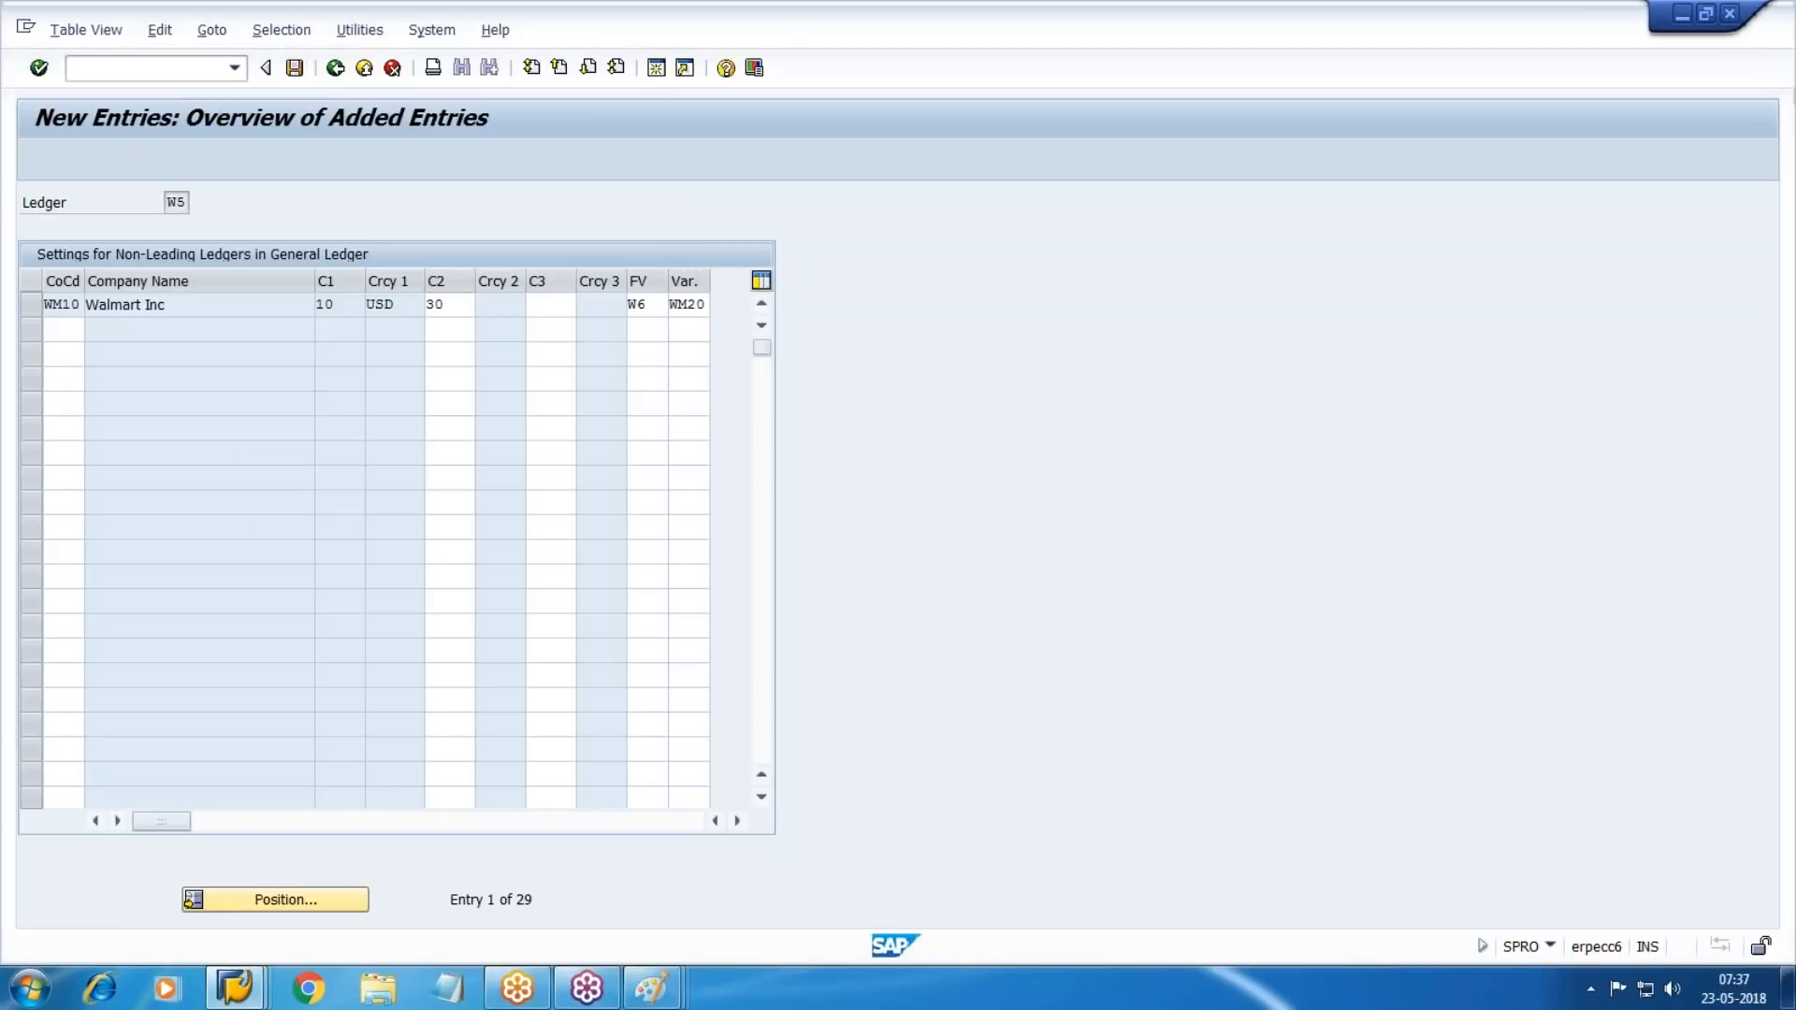
click(489, 707)
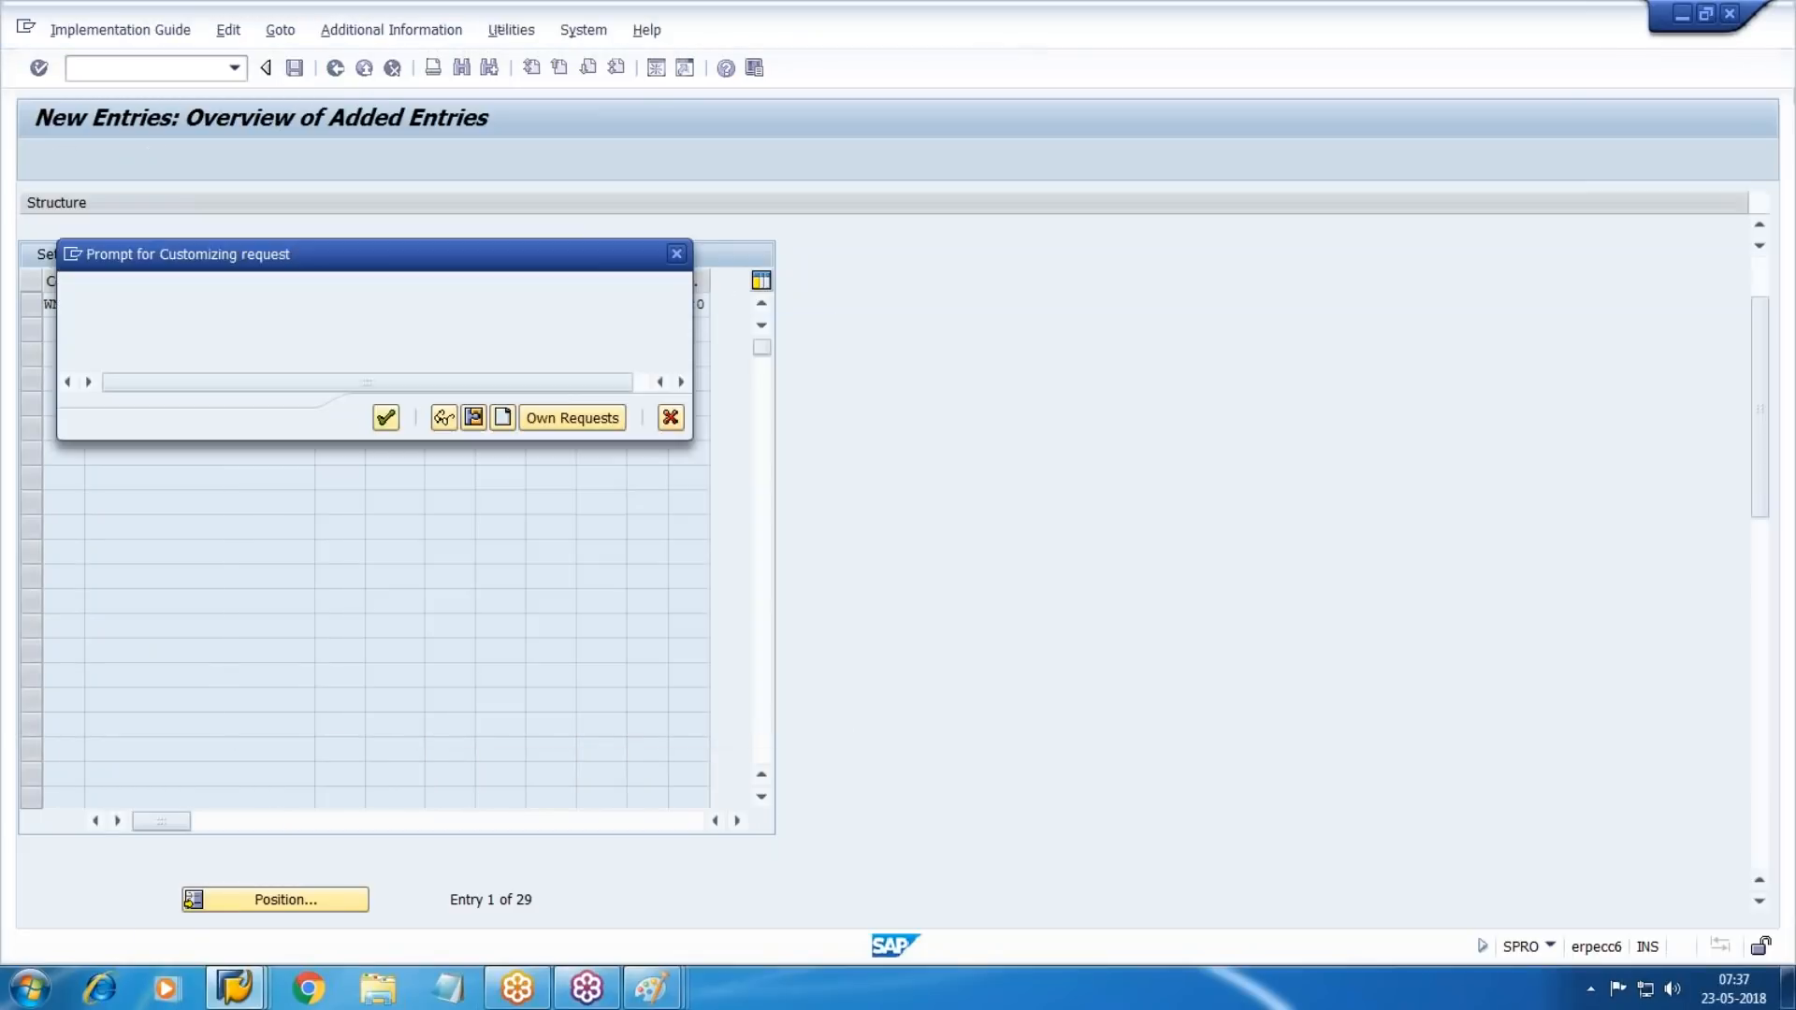
click(386, 417)
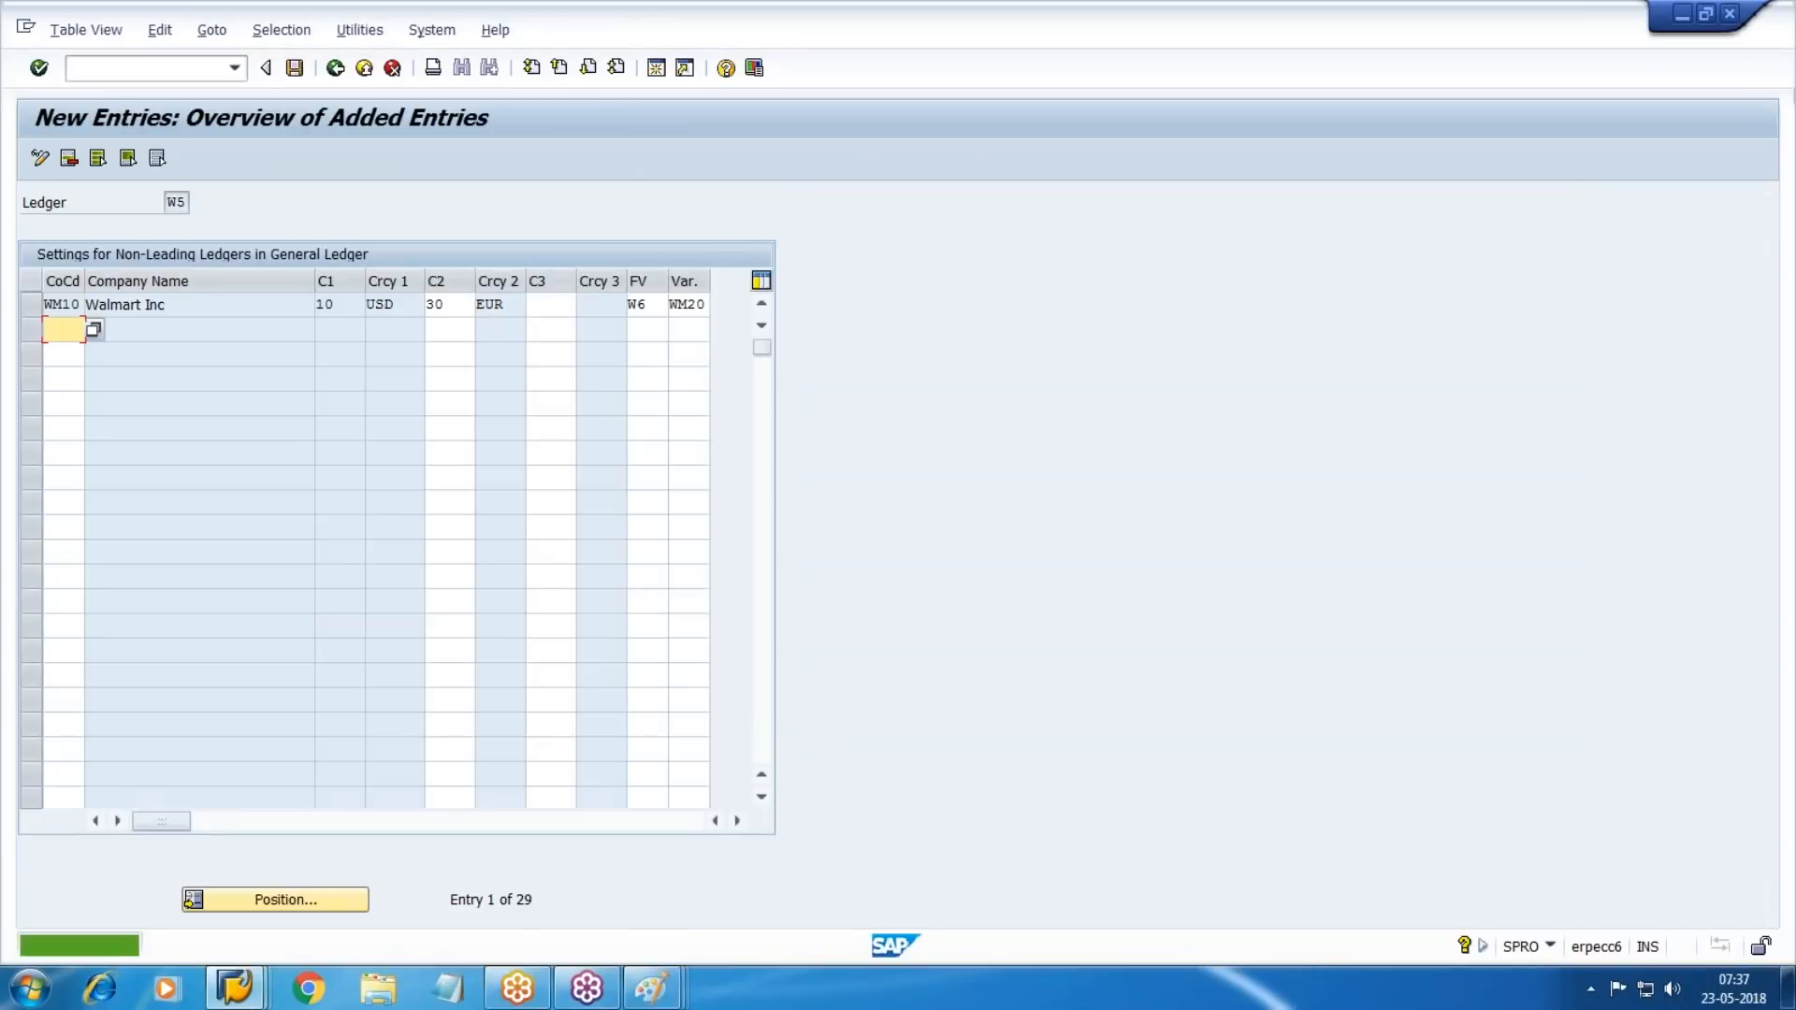
key(F3)
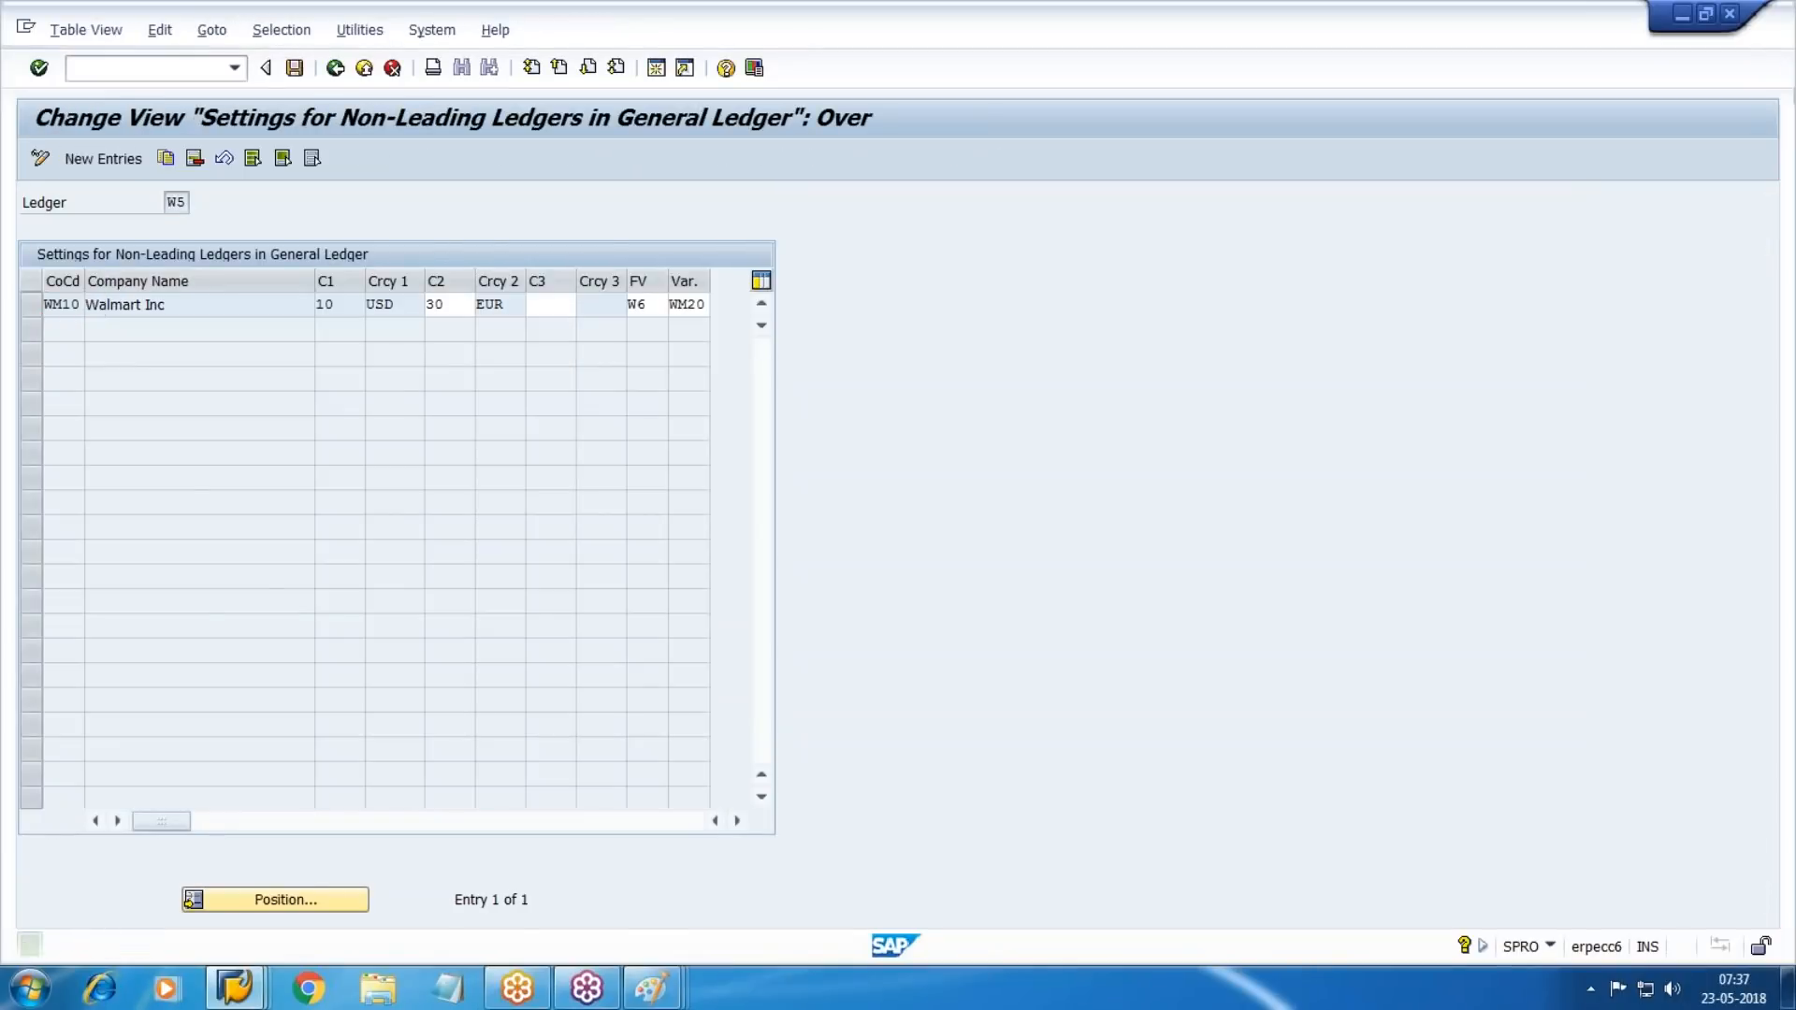
key(F3)
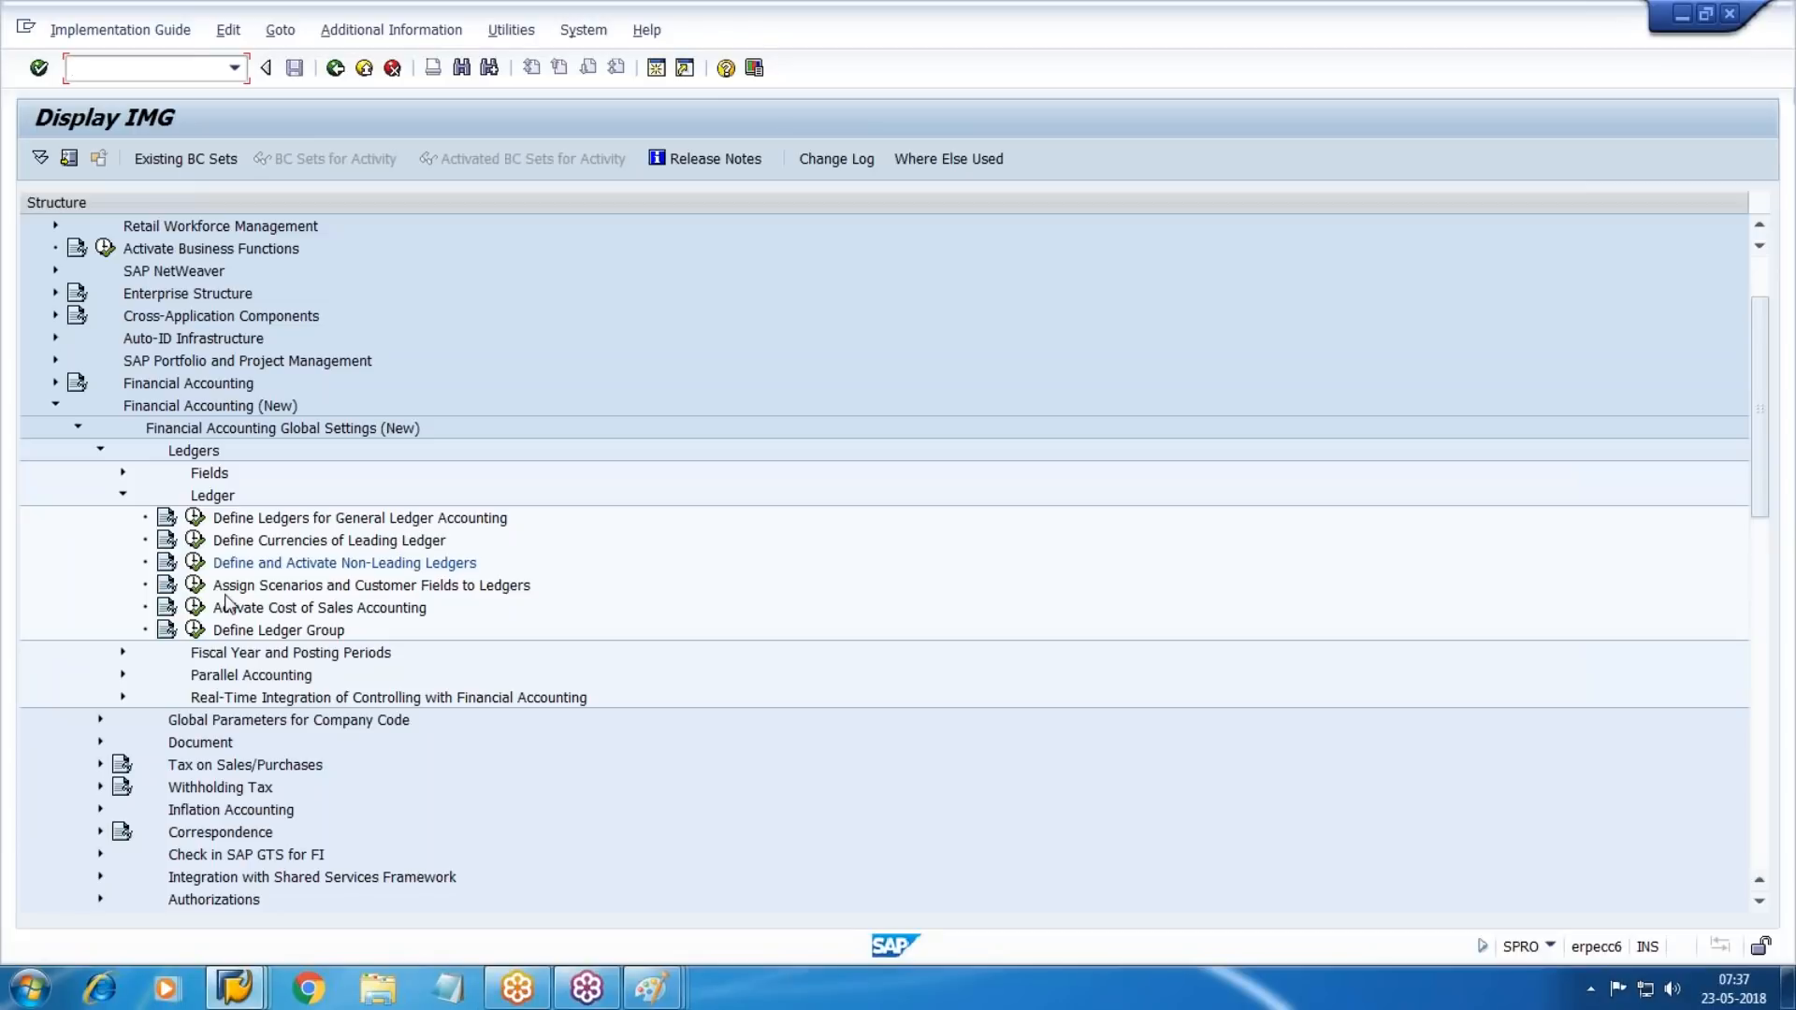
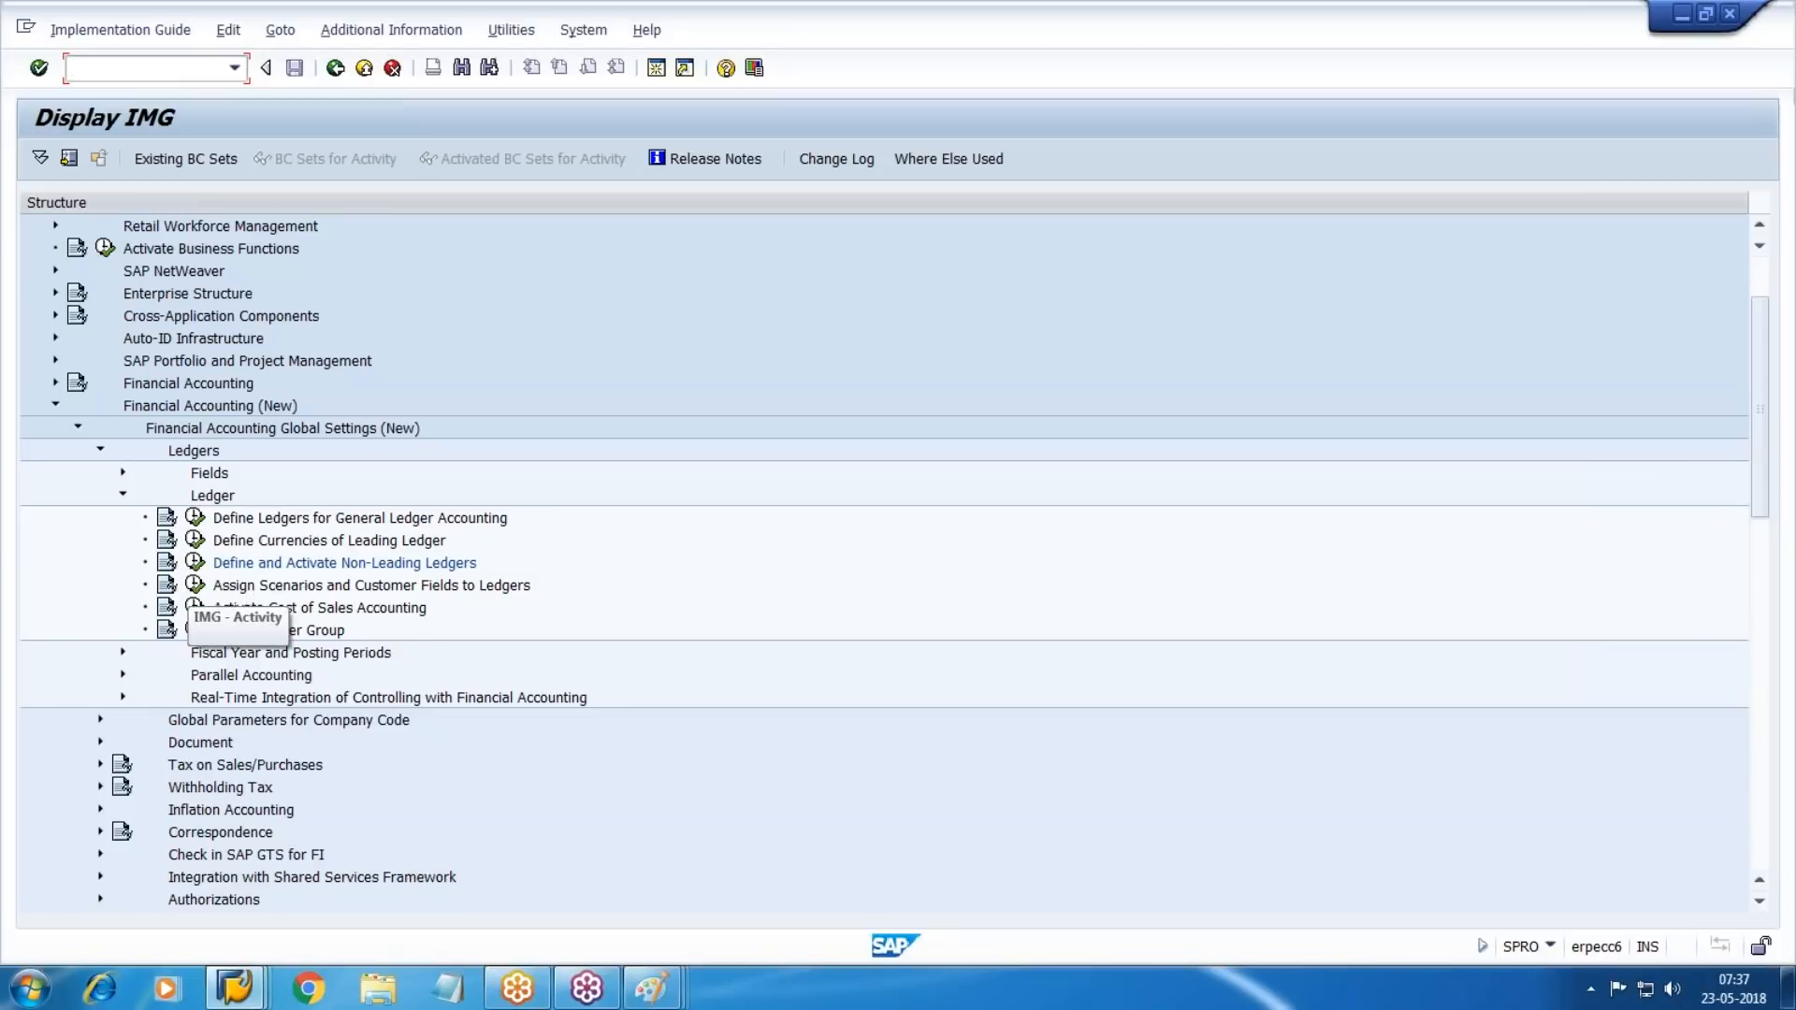
Open the Assign Scenarios and Customer Fields to Ledgers activity and view the scenarios assigned to leading ledger 0L.
click(194, 585)
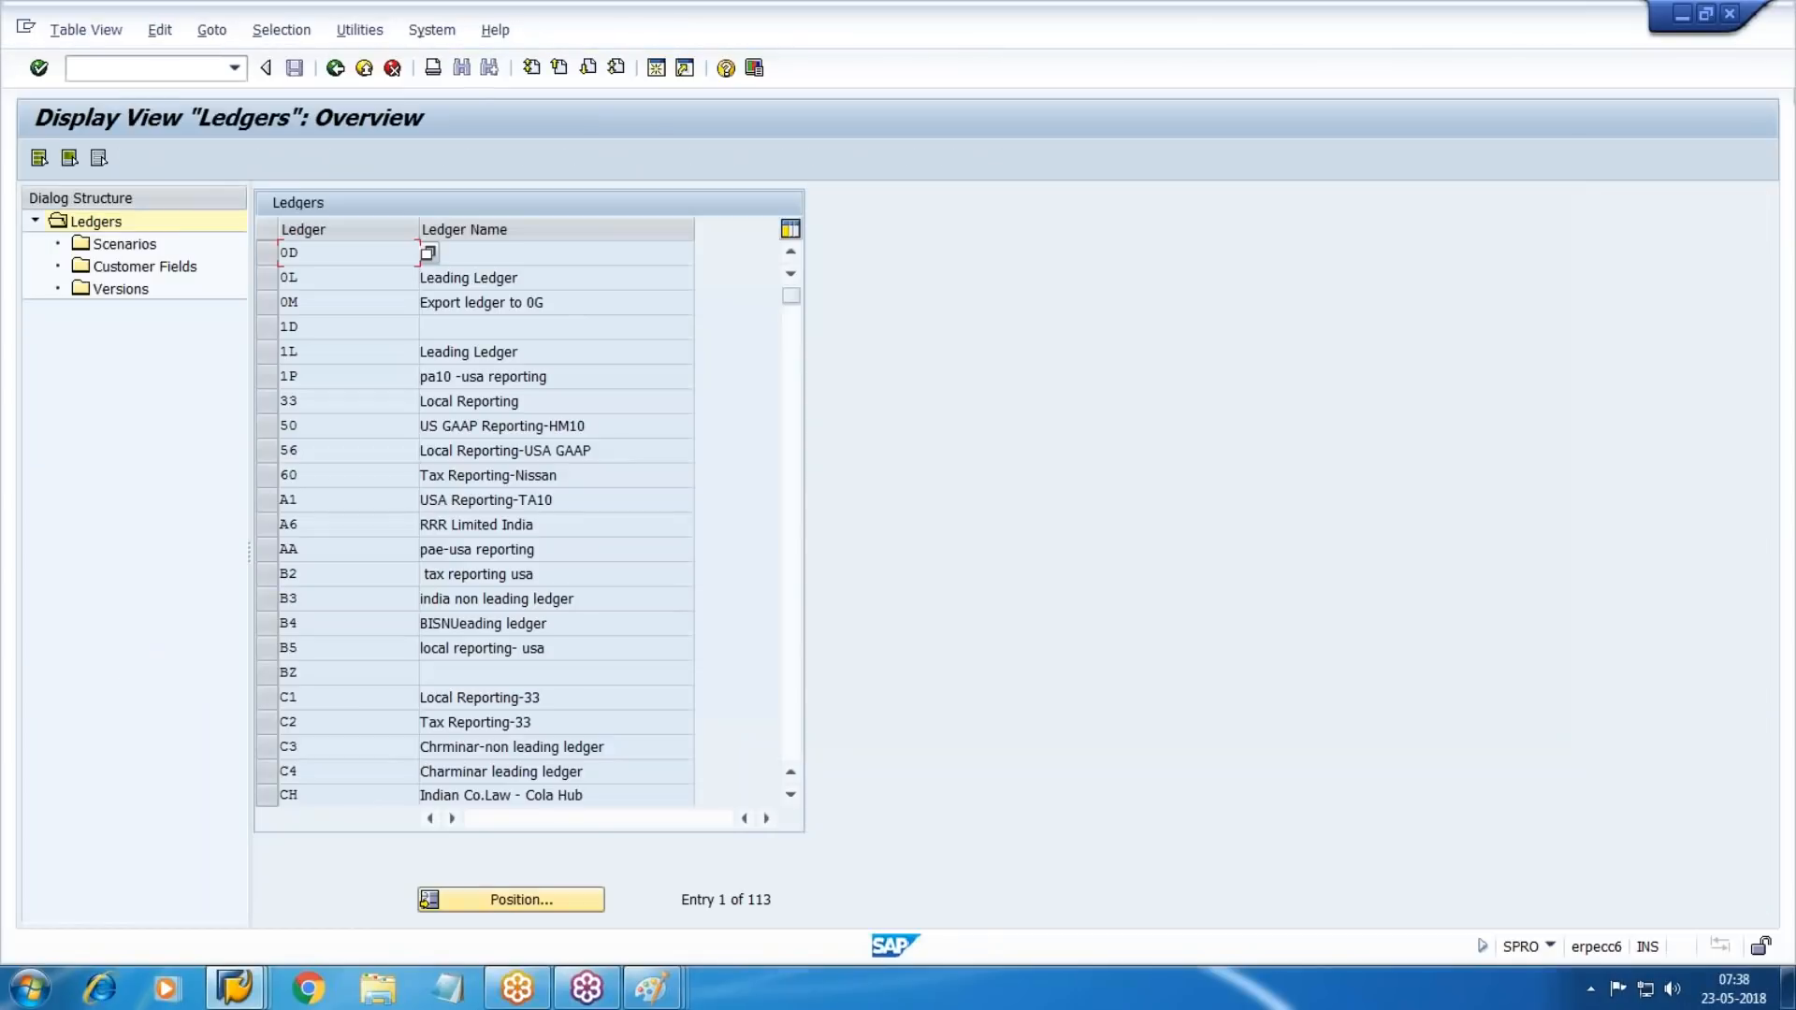
click(510, 900)
text(0L)
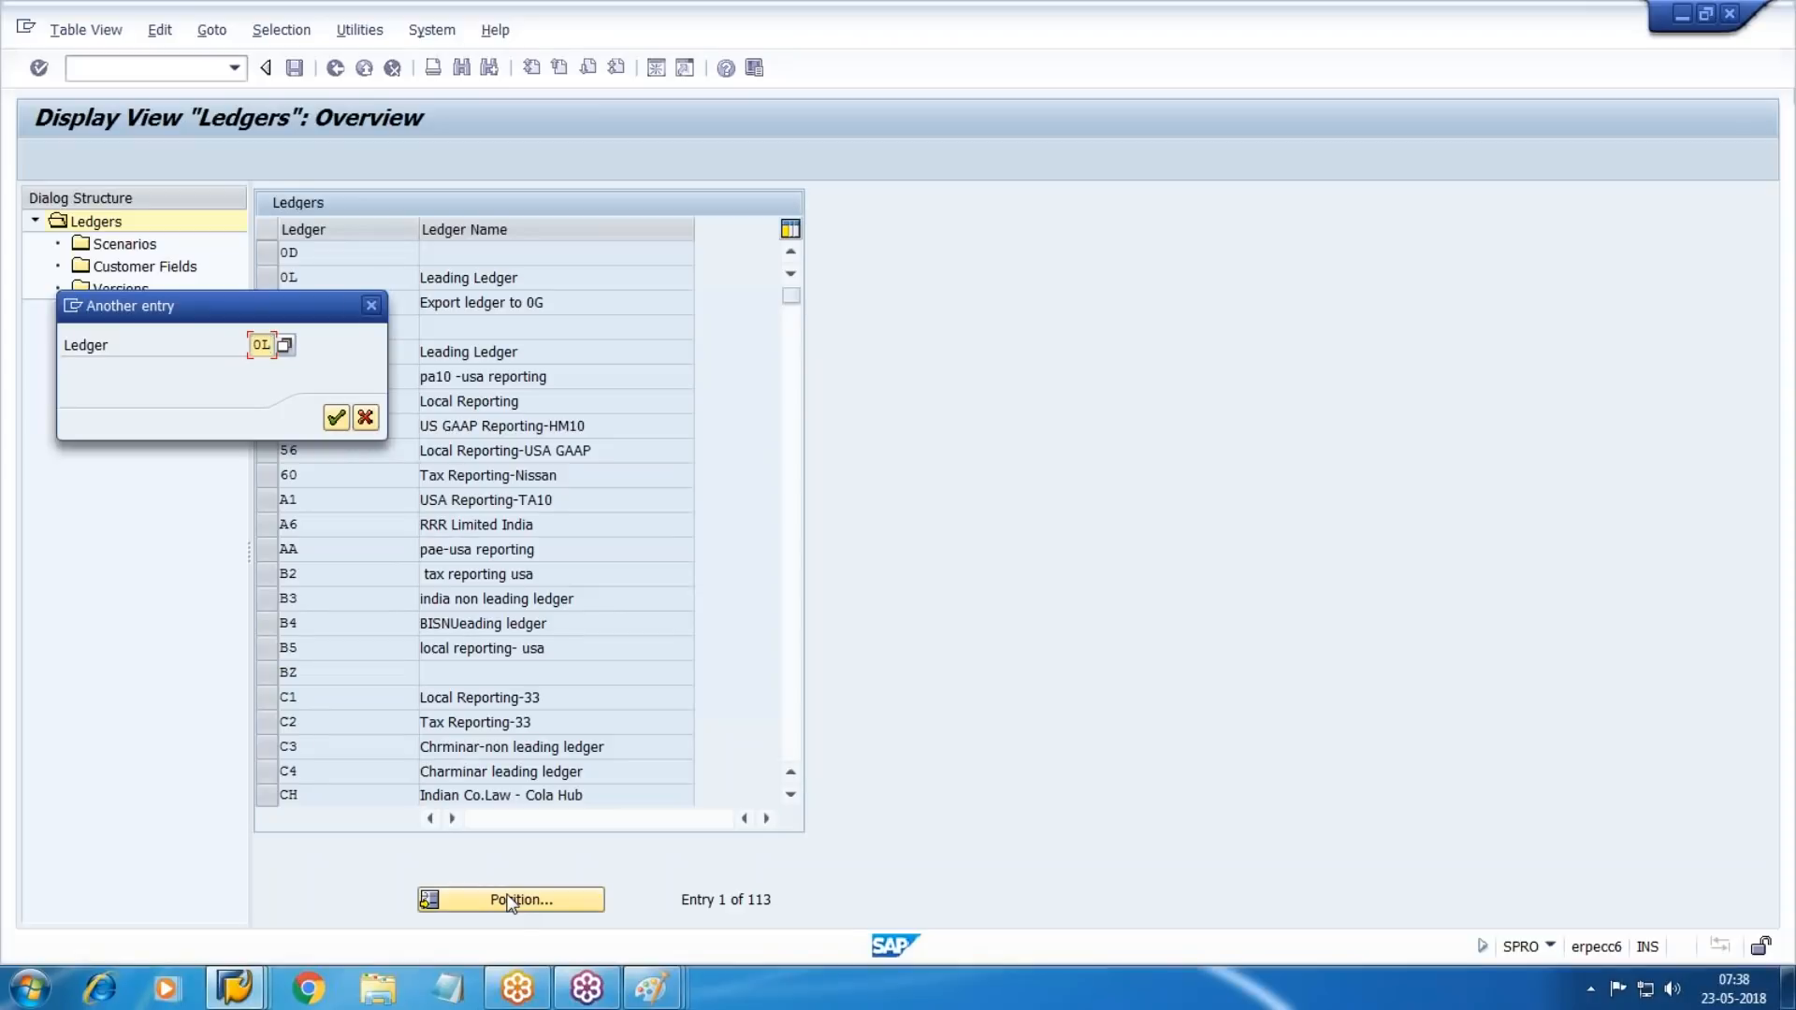
key(Return)
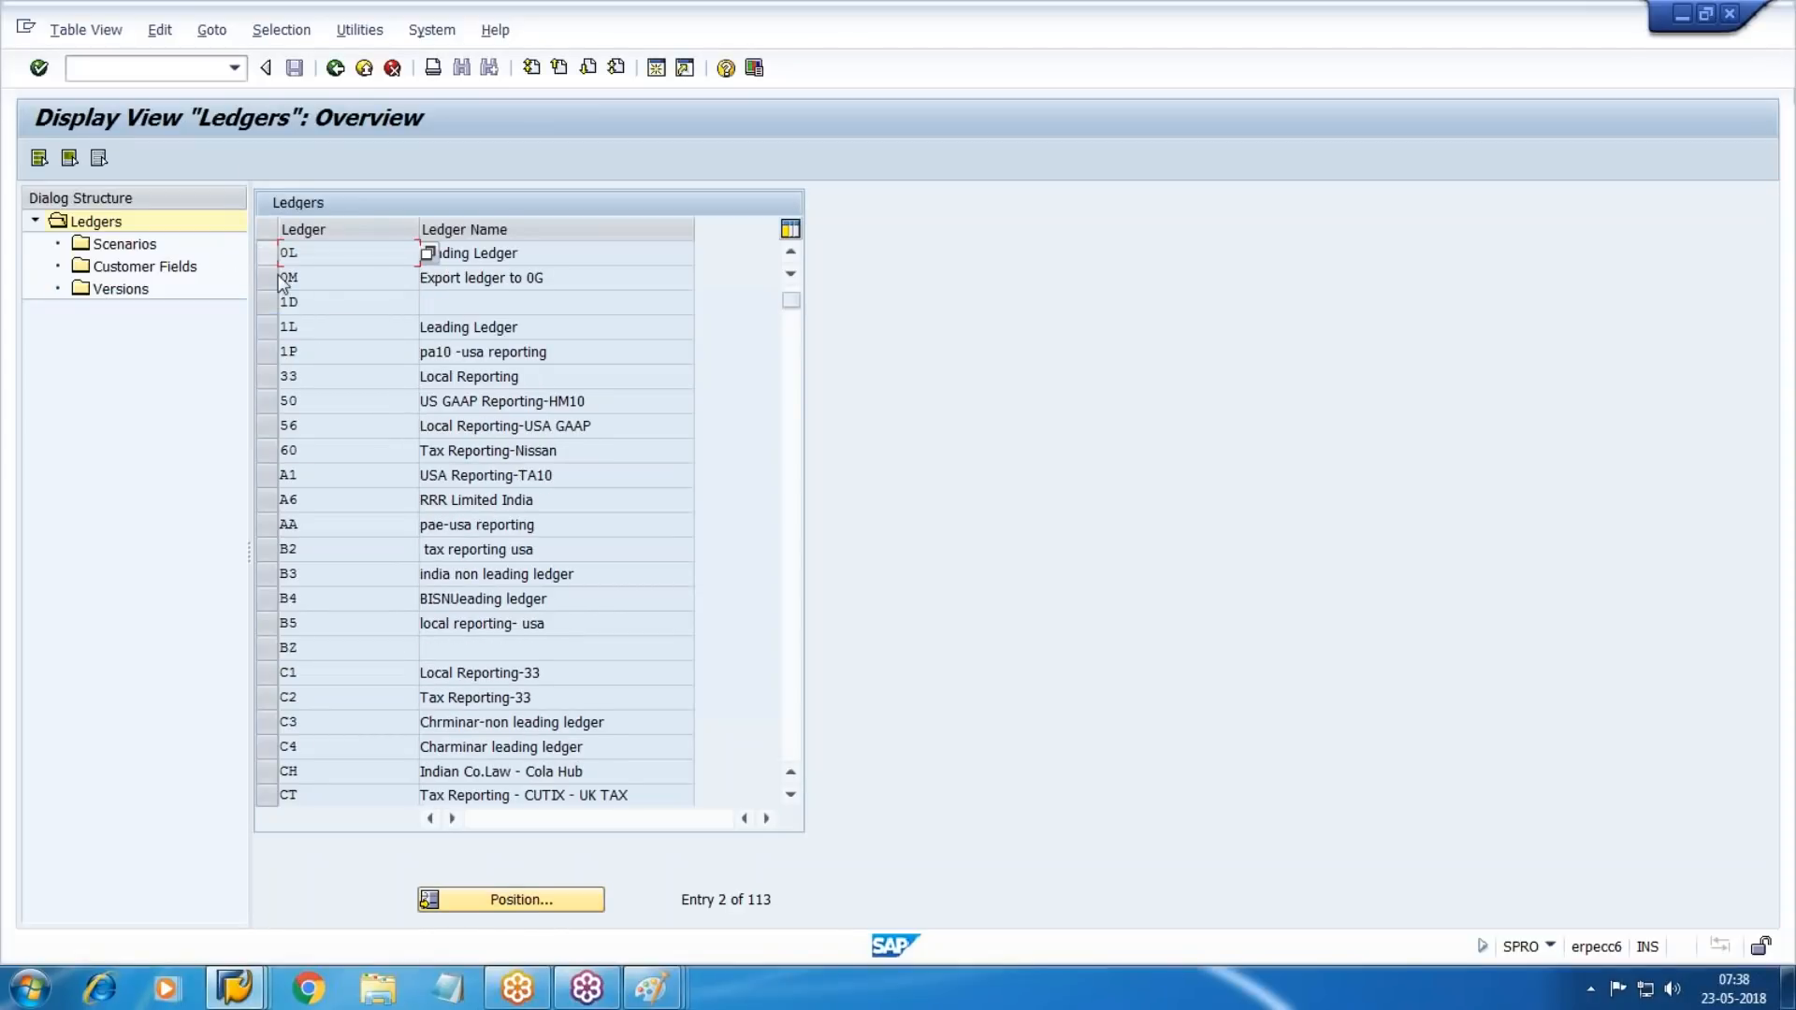
click(268, 252)
double_click(122, 245)
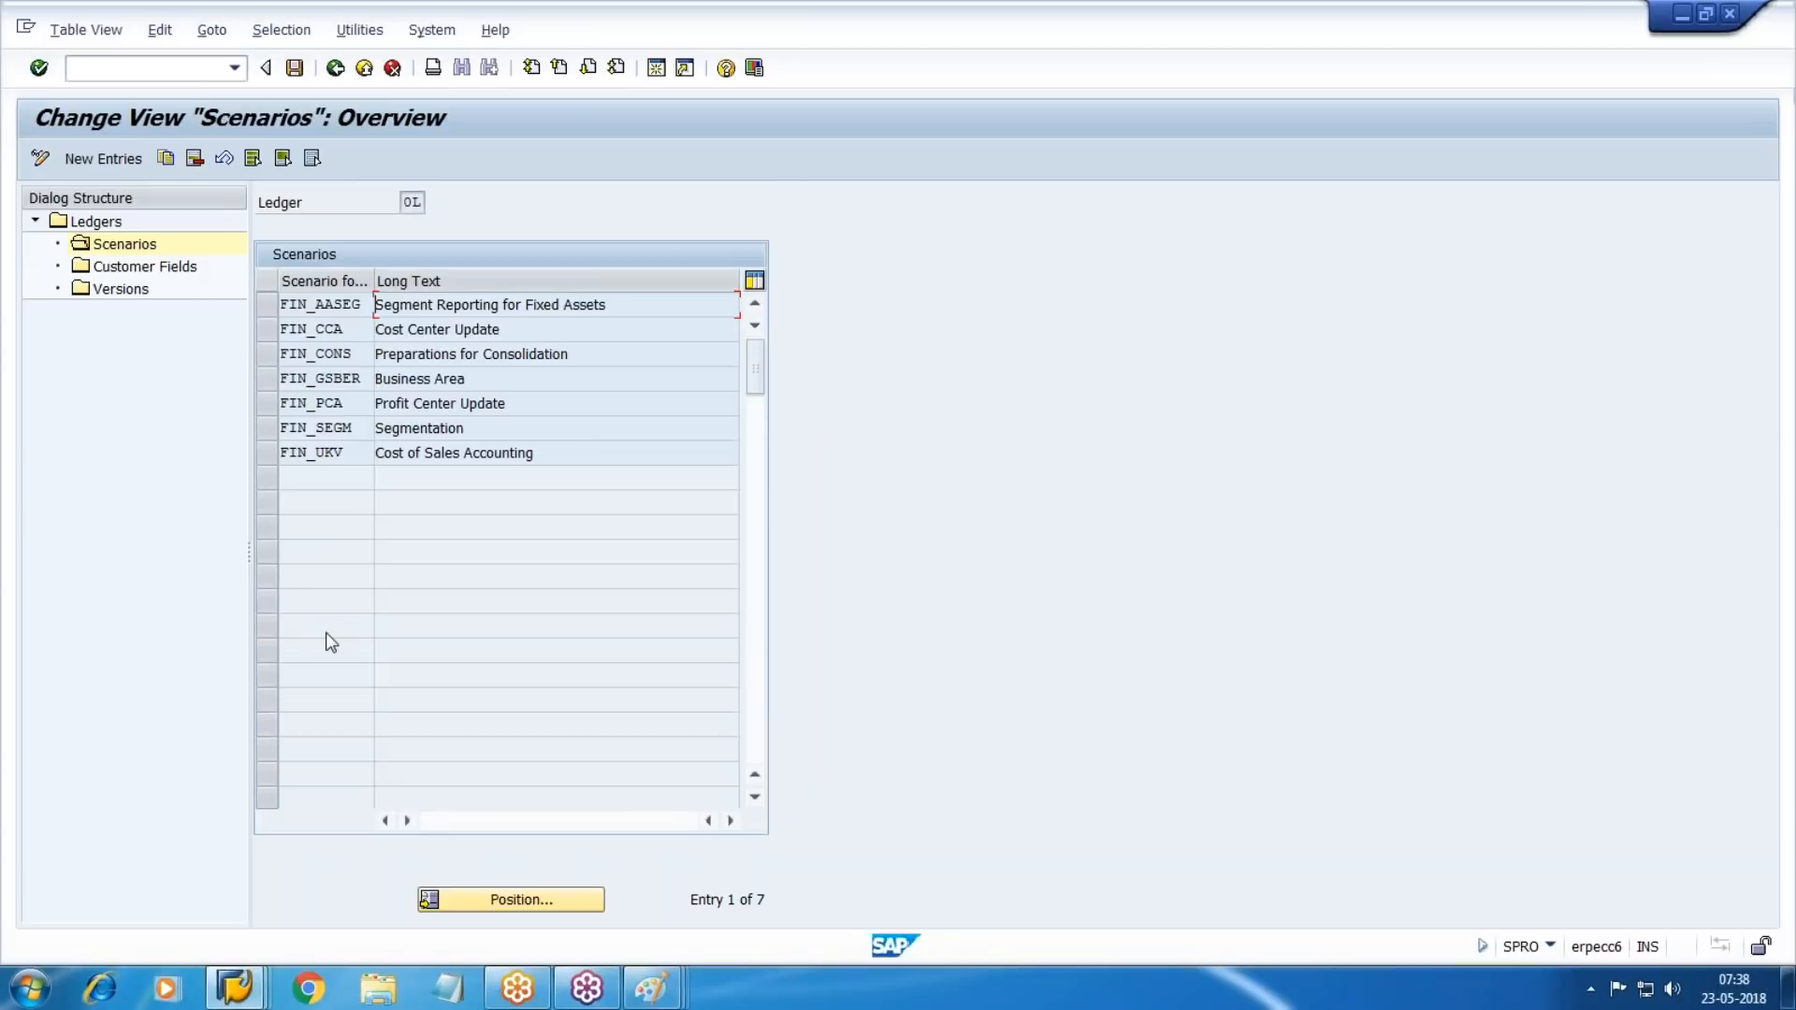
Return to the ledger list, locate and select ledger W5, and start new scenario entries for it.
double_click(128, 222)
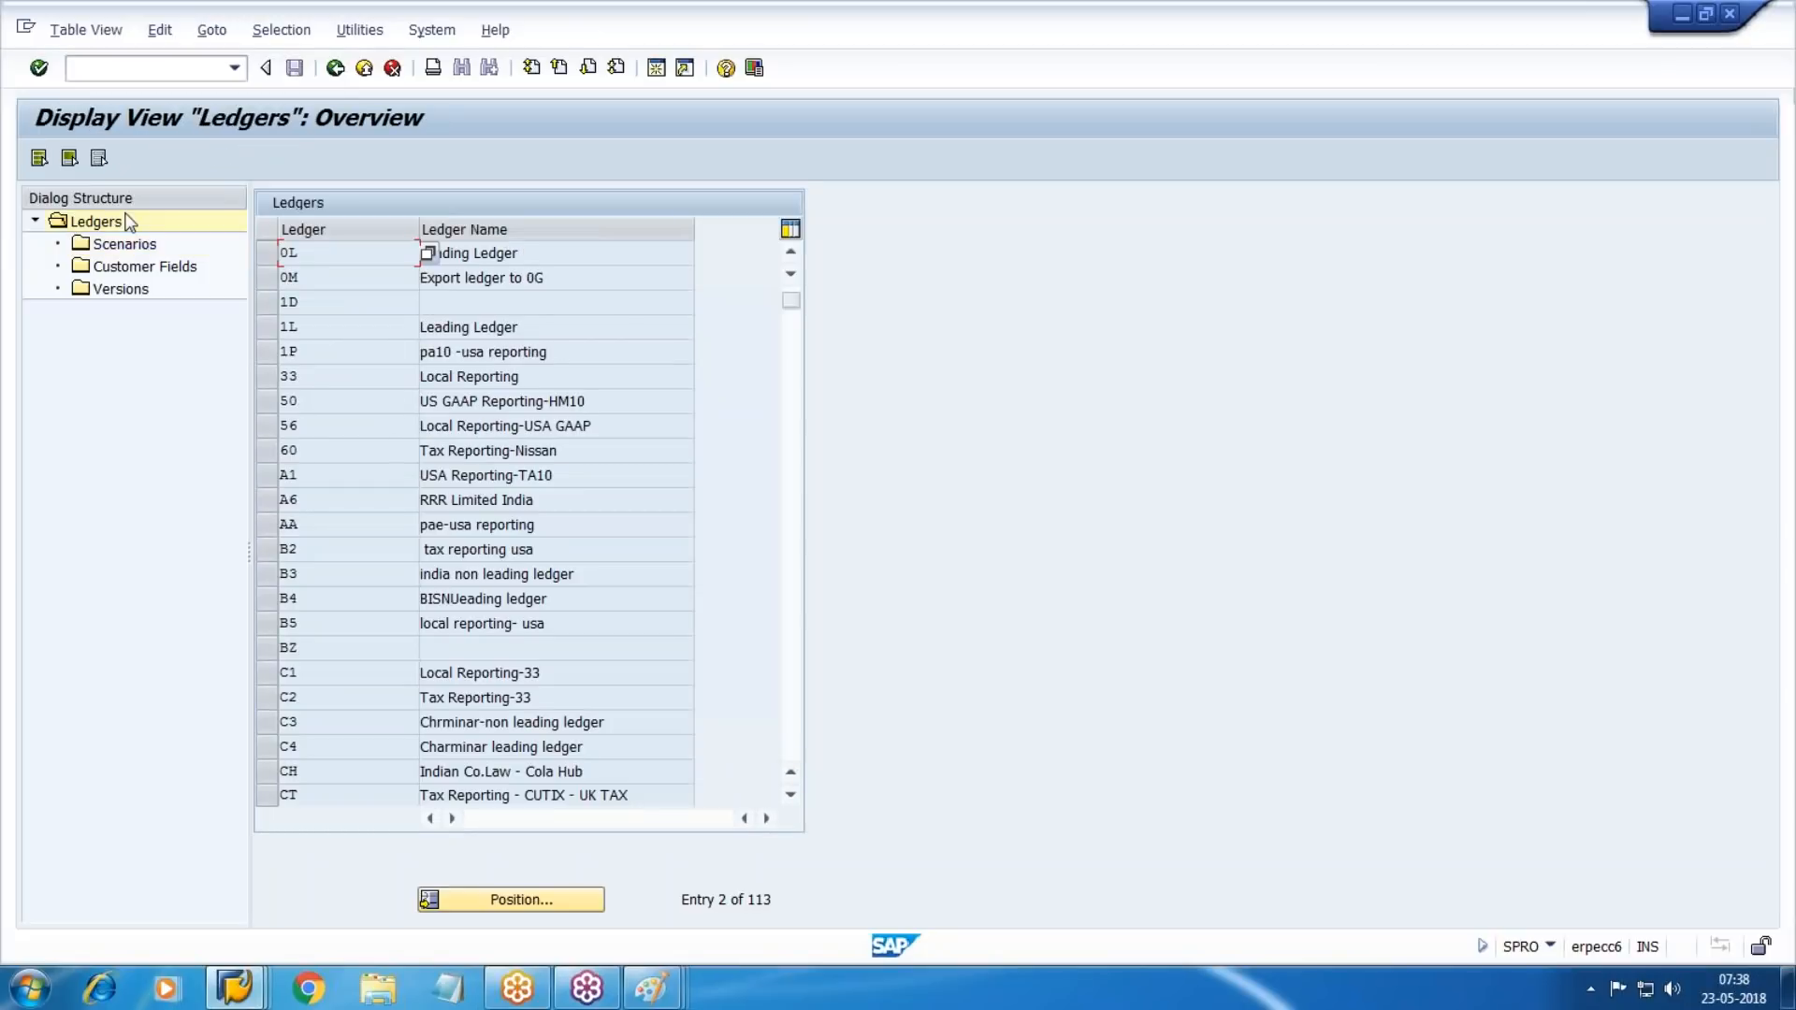
click(521, 904)
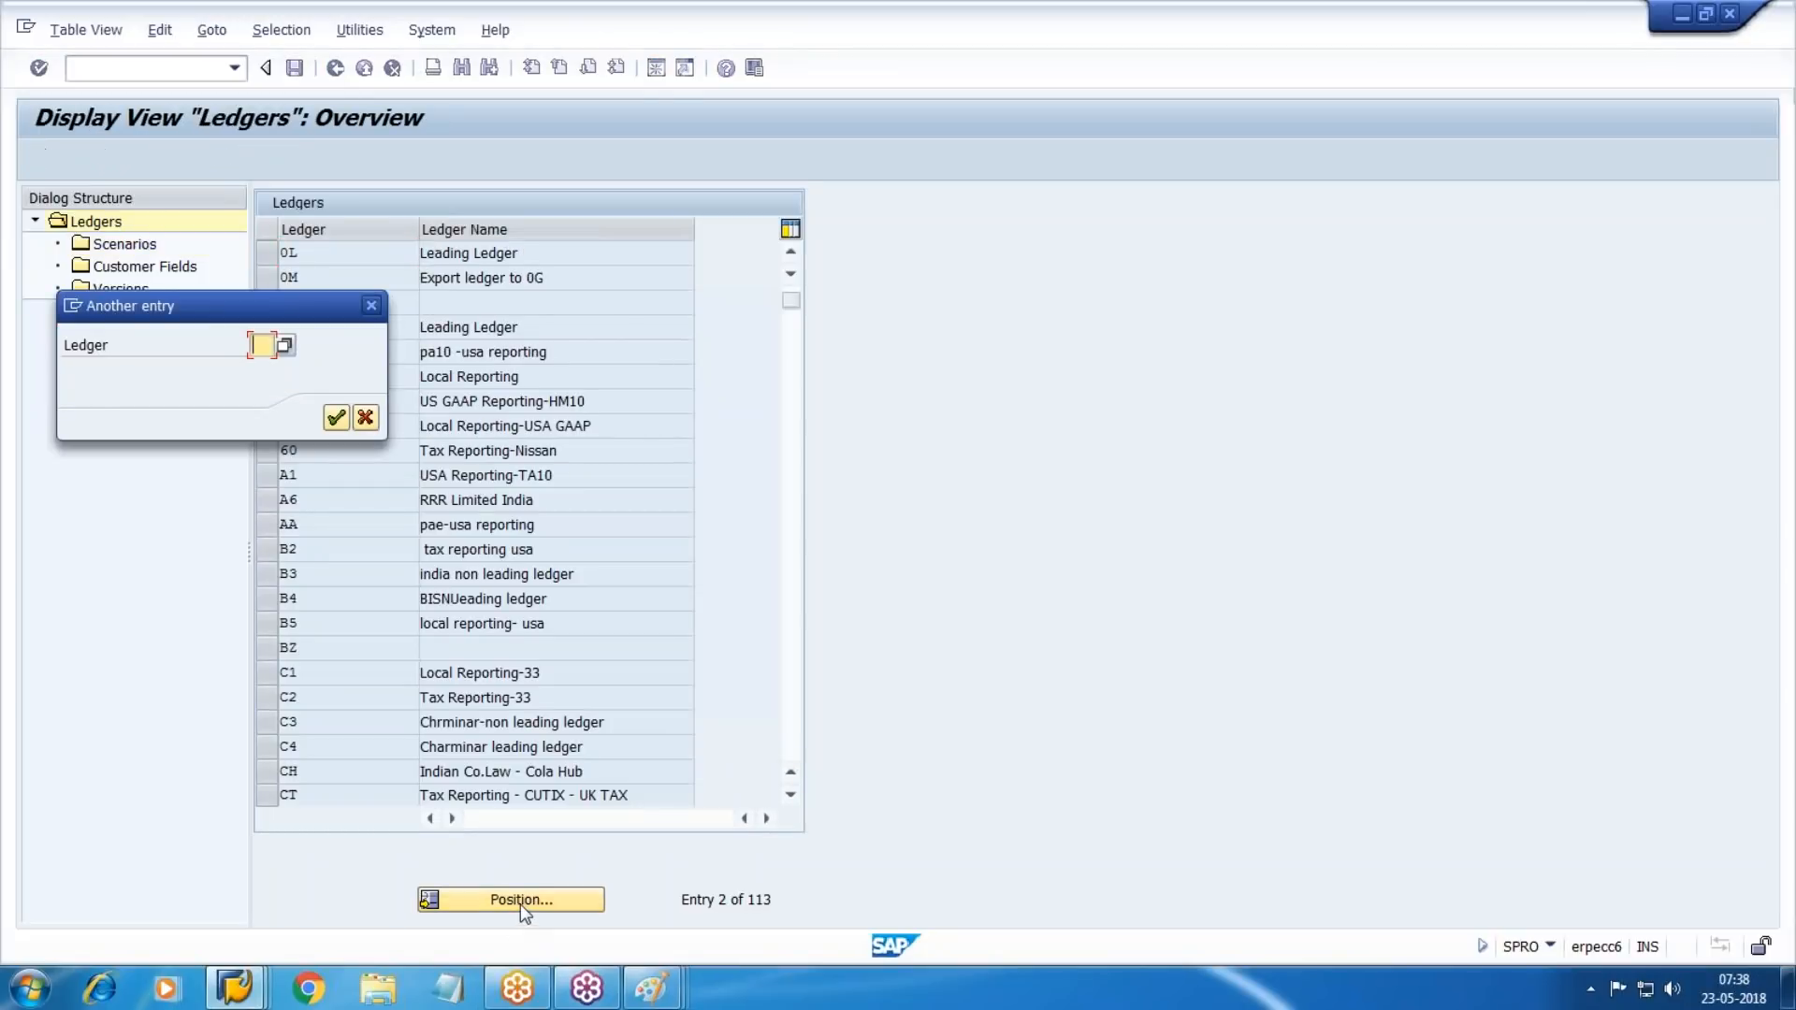
text(W5)
key(Return)
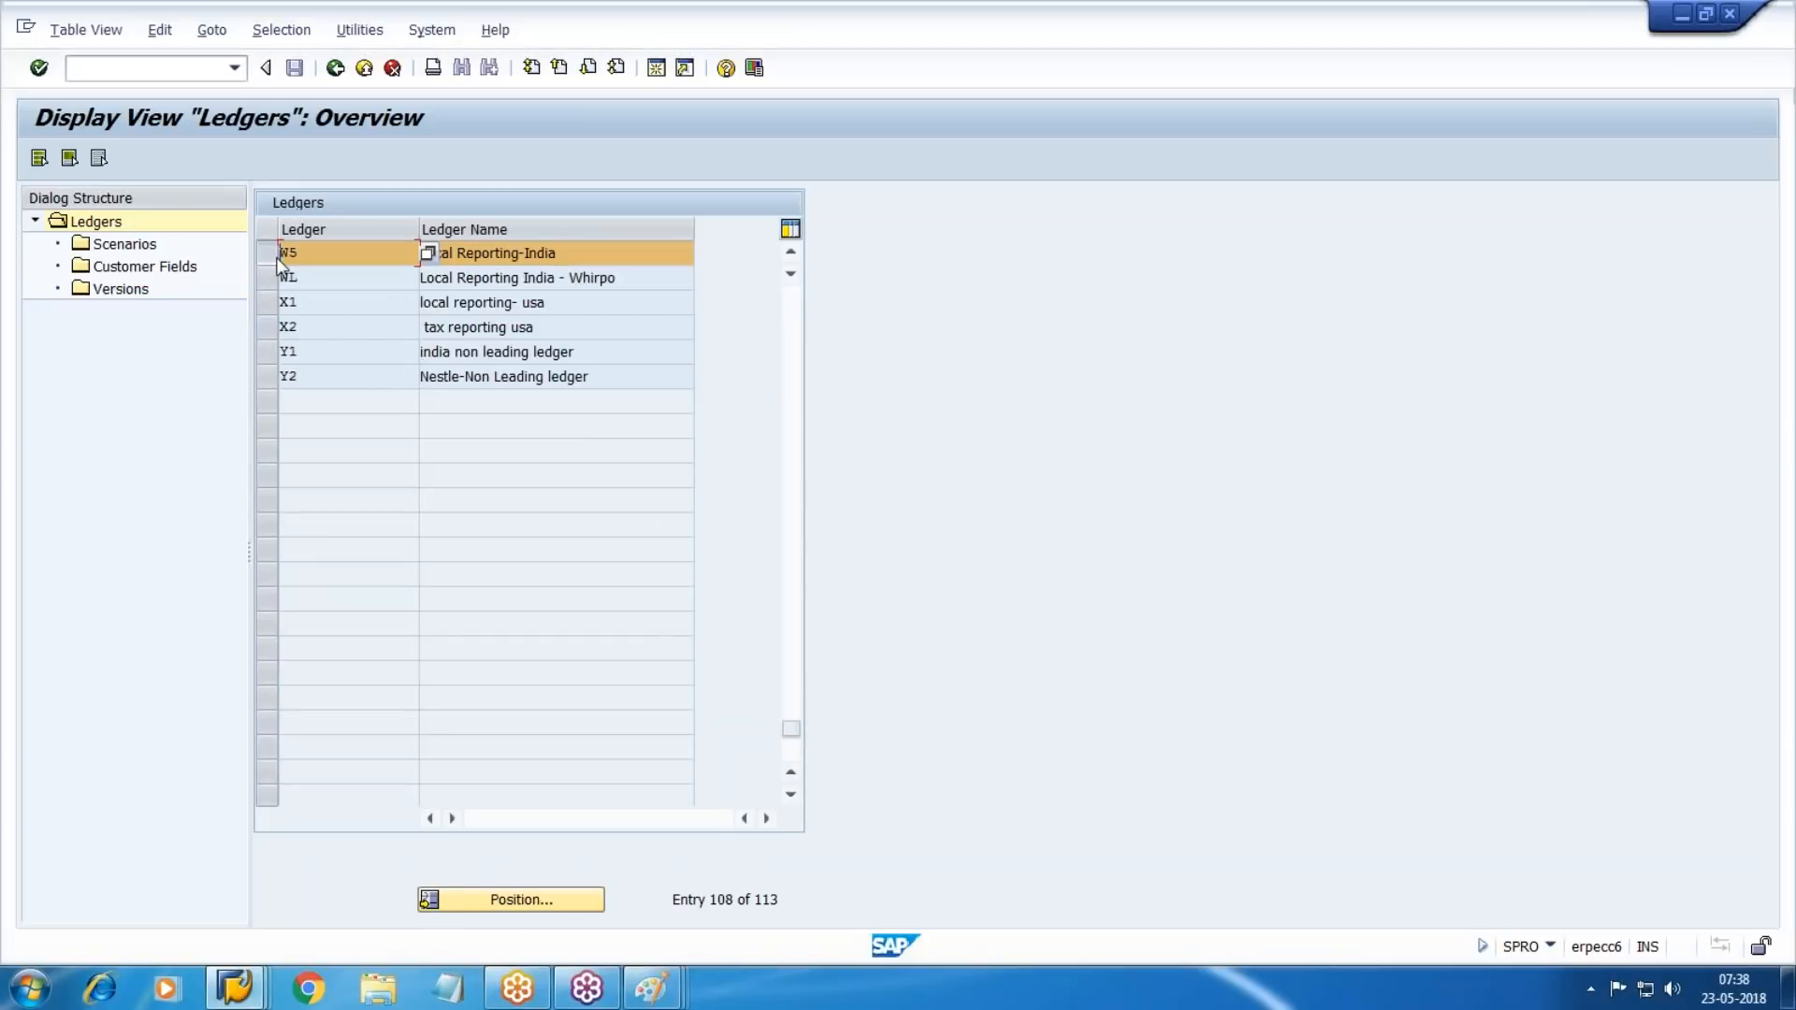
double_click(125, 245)
click(105, 159)
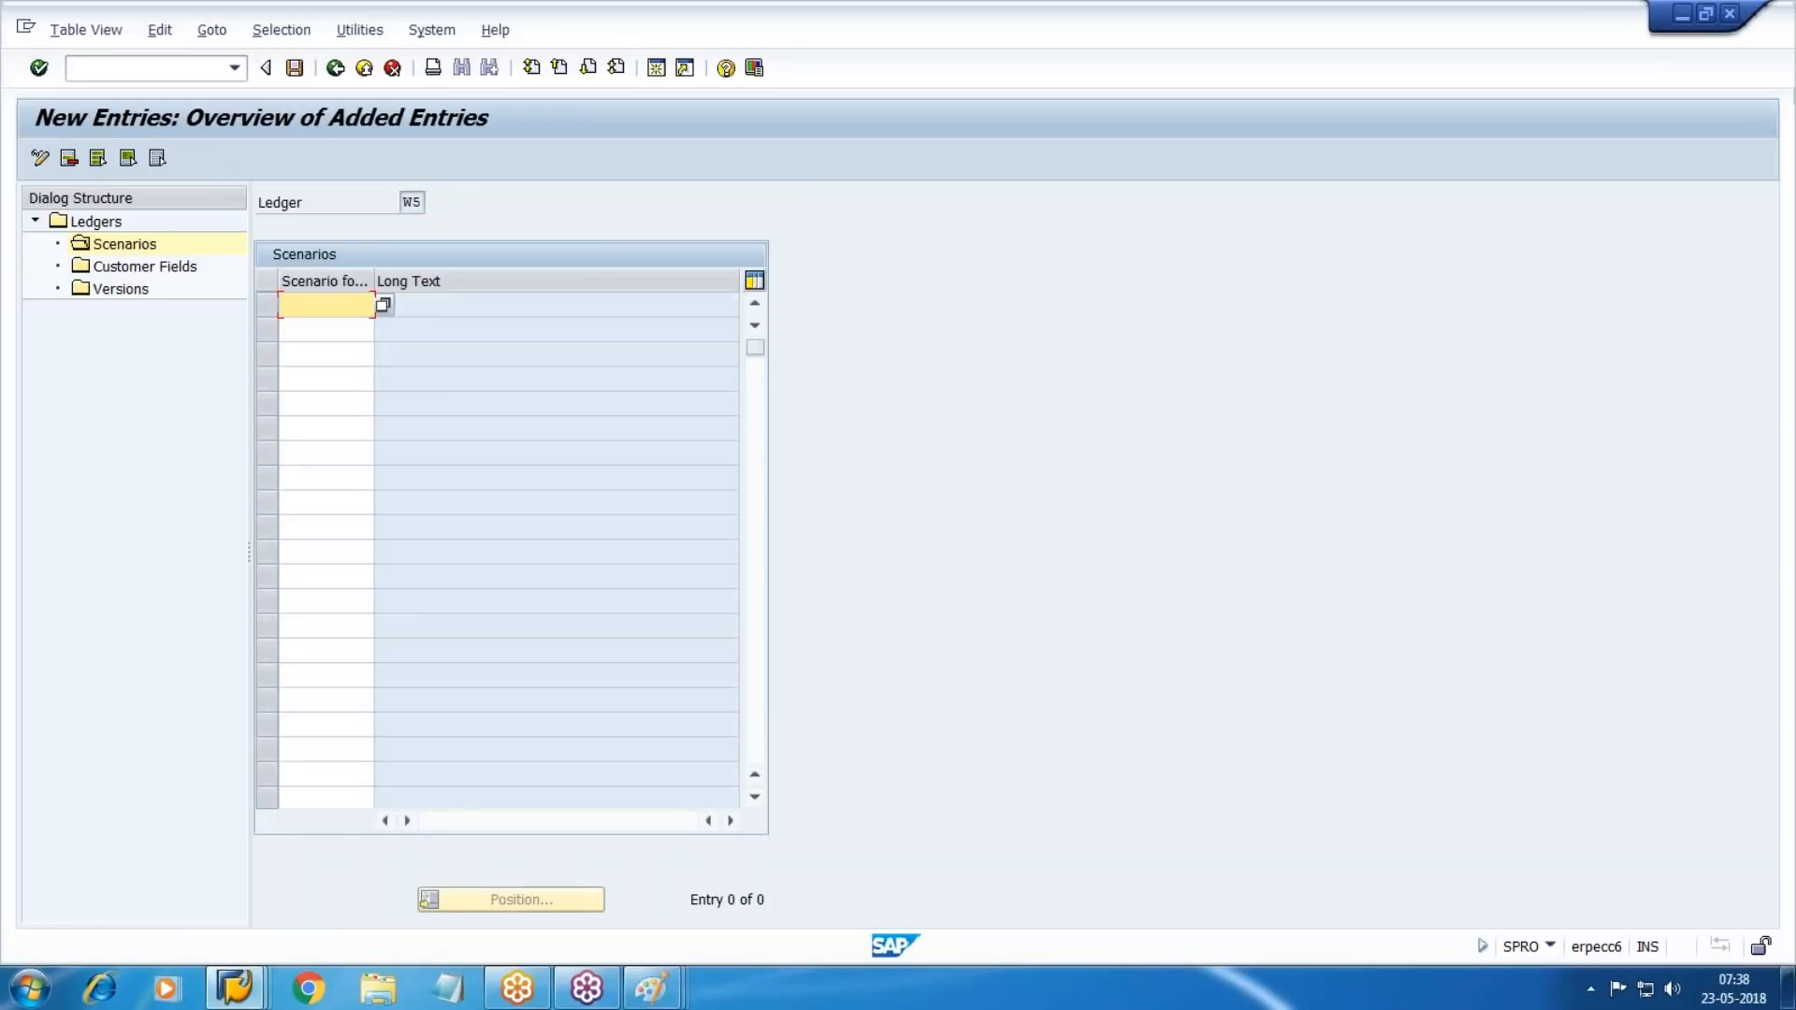
Enter the scenarios FIN_AASEG, FIN_CCA and FIN_GSBER for ledger W5 from the list of possible values.
key(F4)
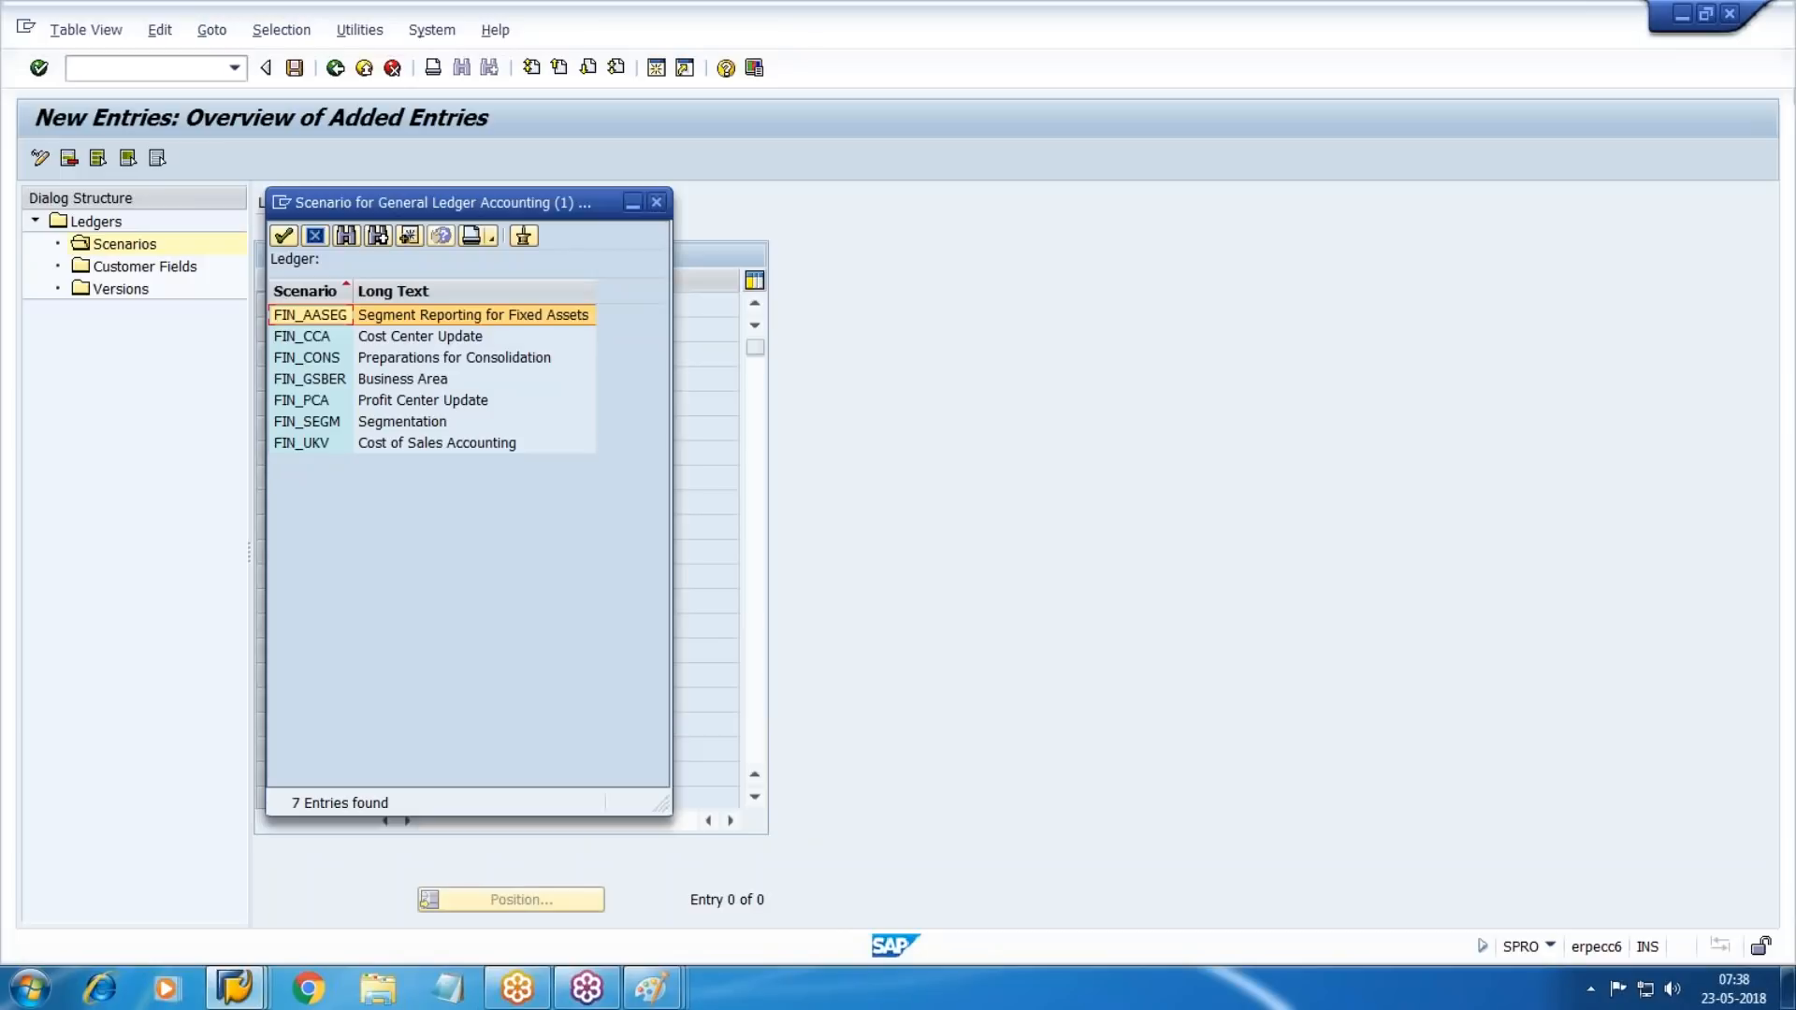
key(Return)
click(326, 329)
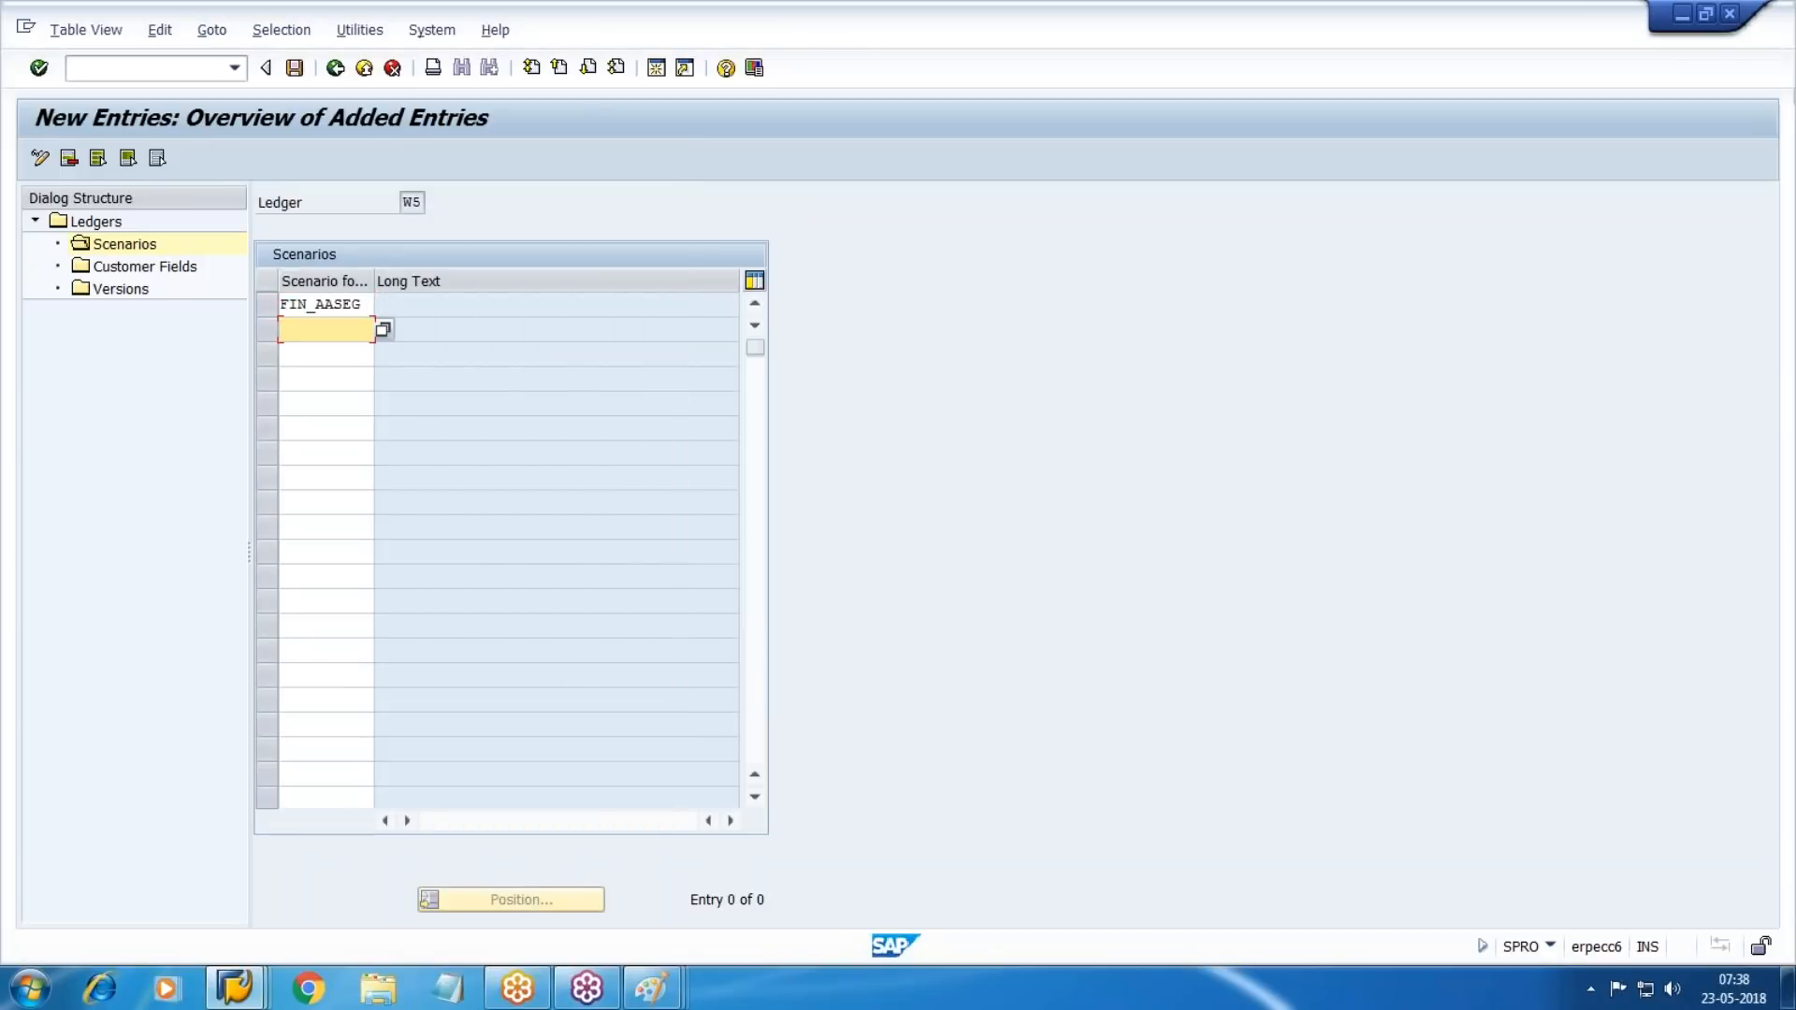
key(F4)
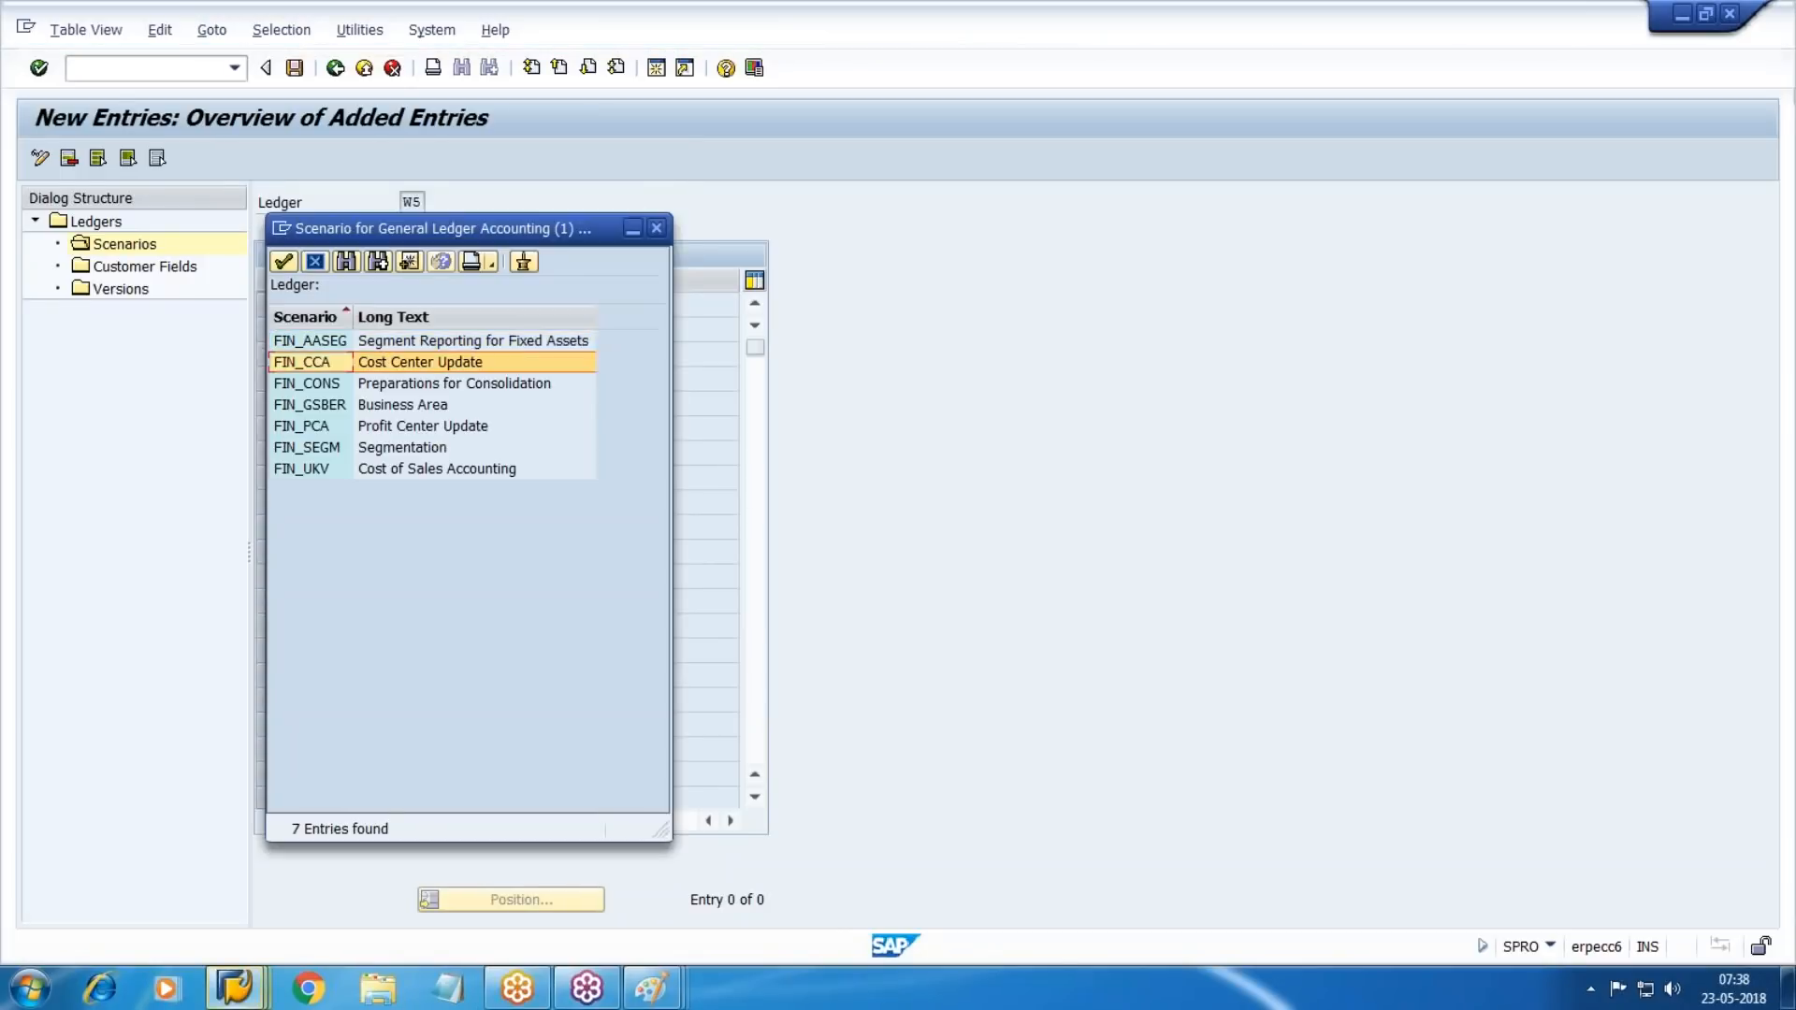
key(Return)
click(325, 354)
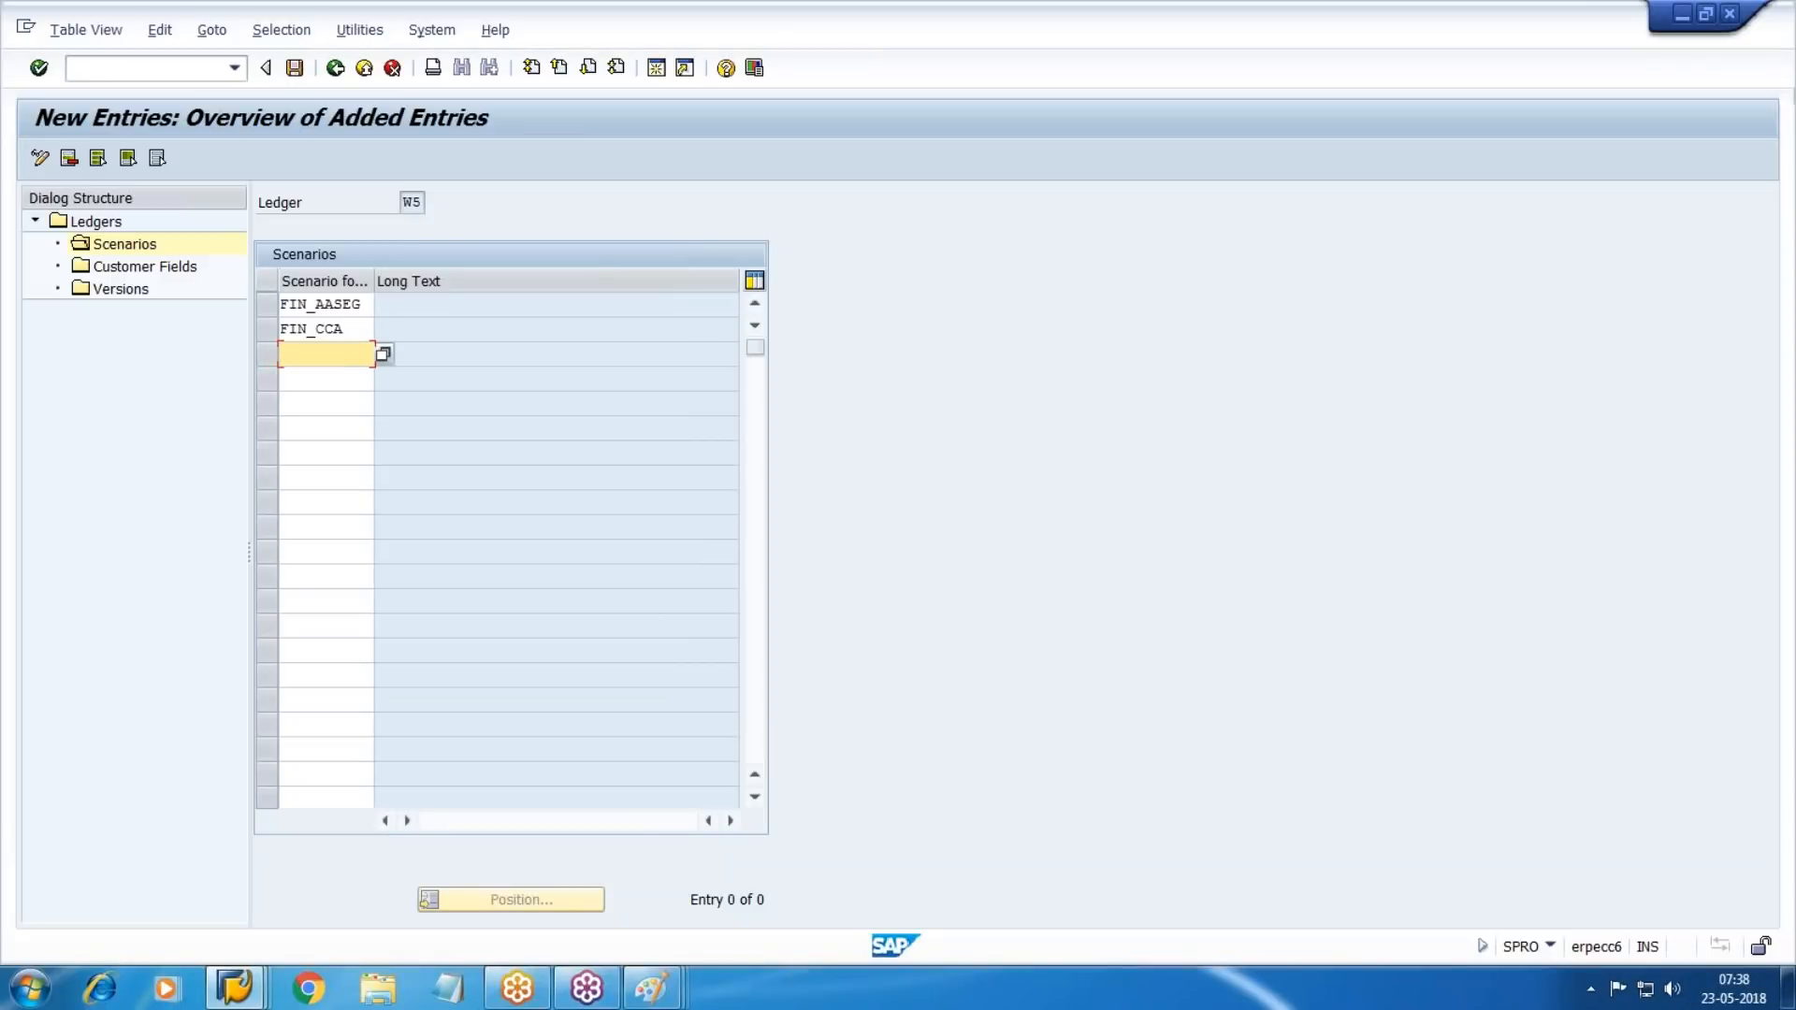
key(F4)
click(310, 430)
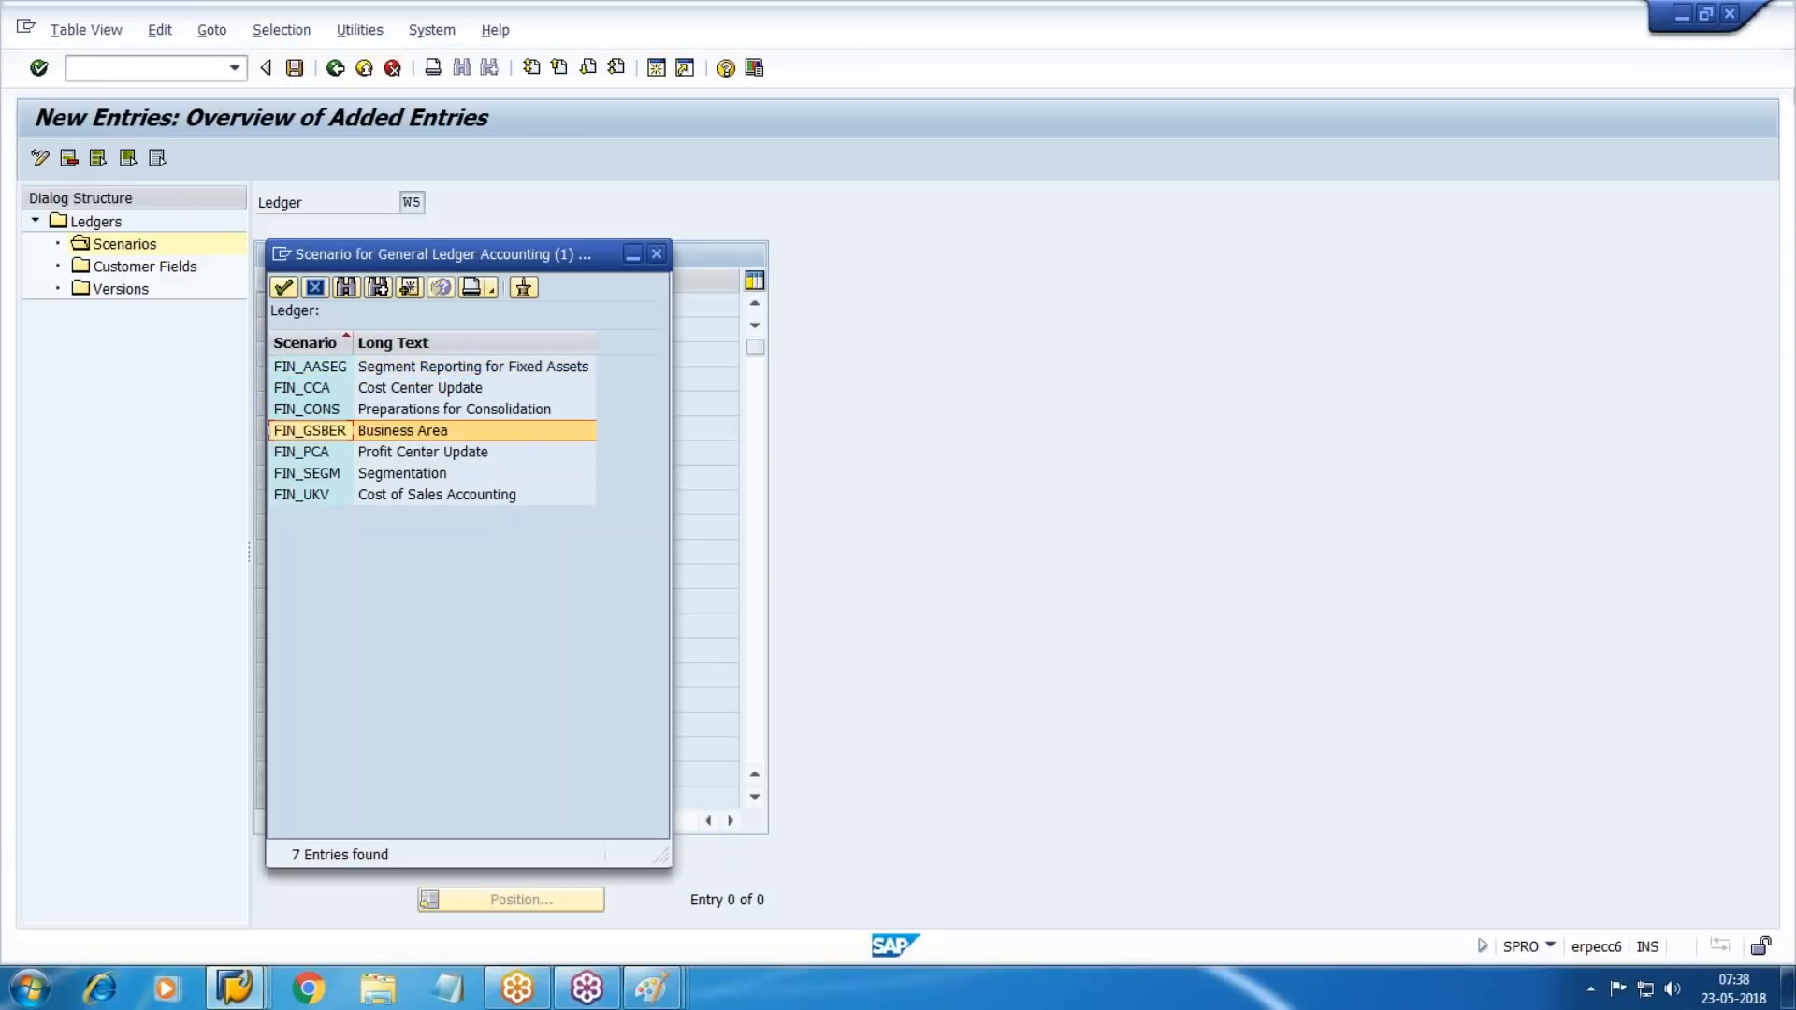
key(Return)
Try to enter the Profit Center Update scenario FIN_PCA as the fourth entry and clear it again.
click(326, 378)
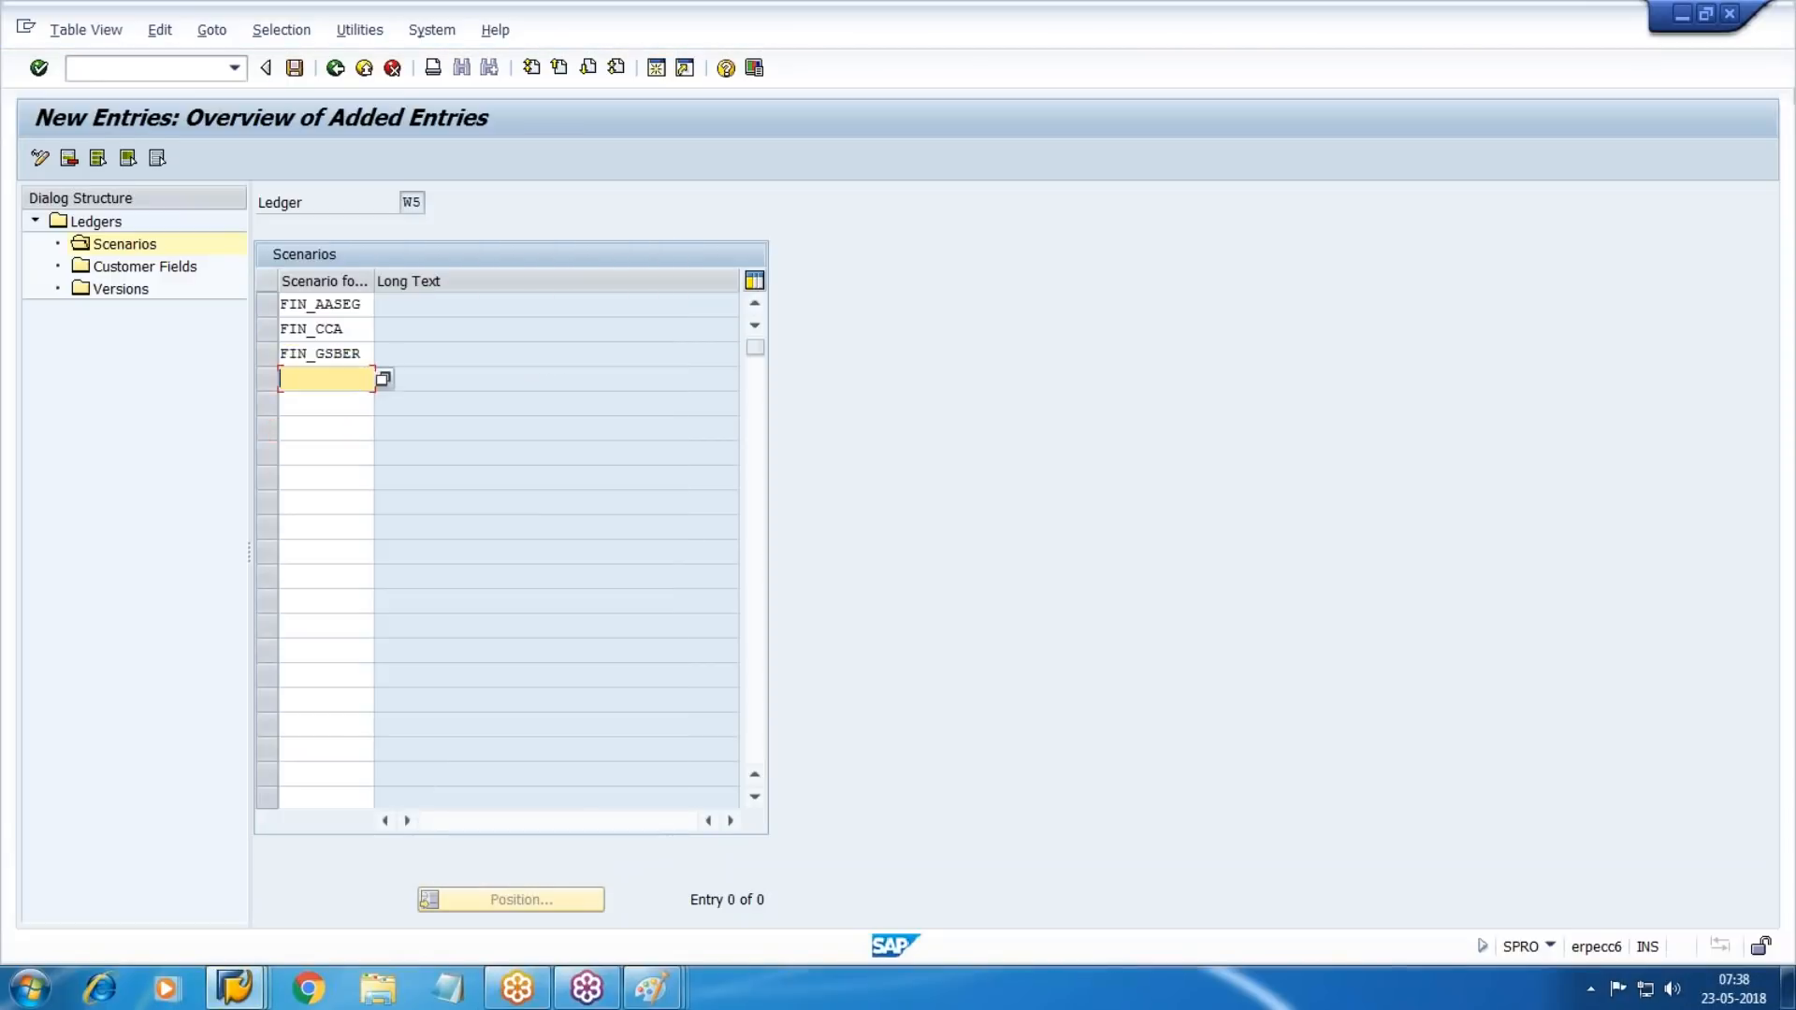
key(F4)
click(310, 414)
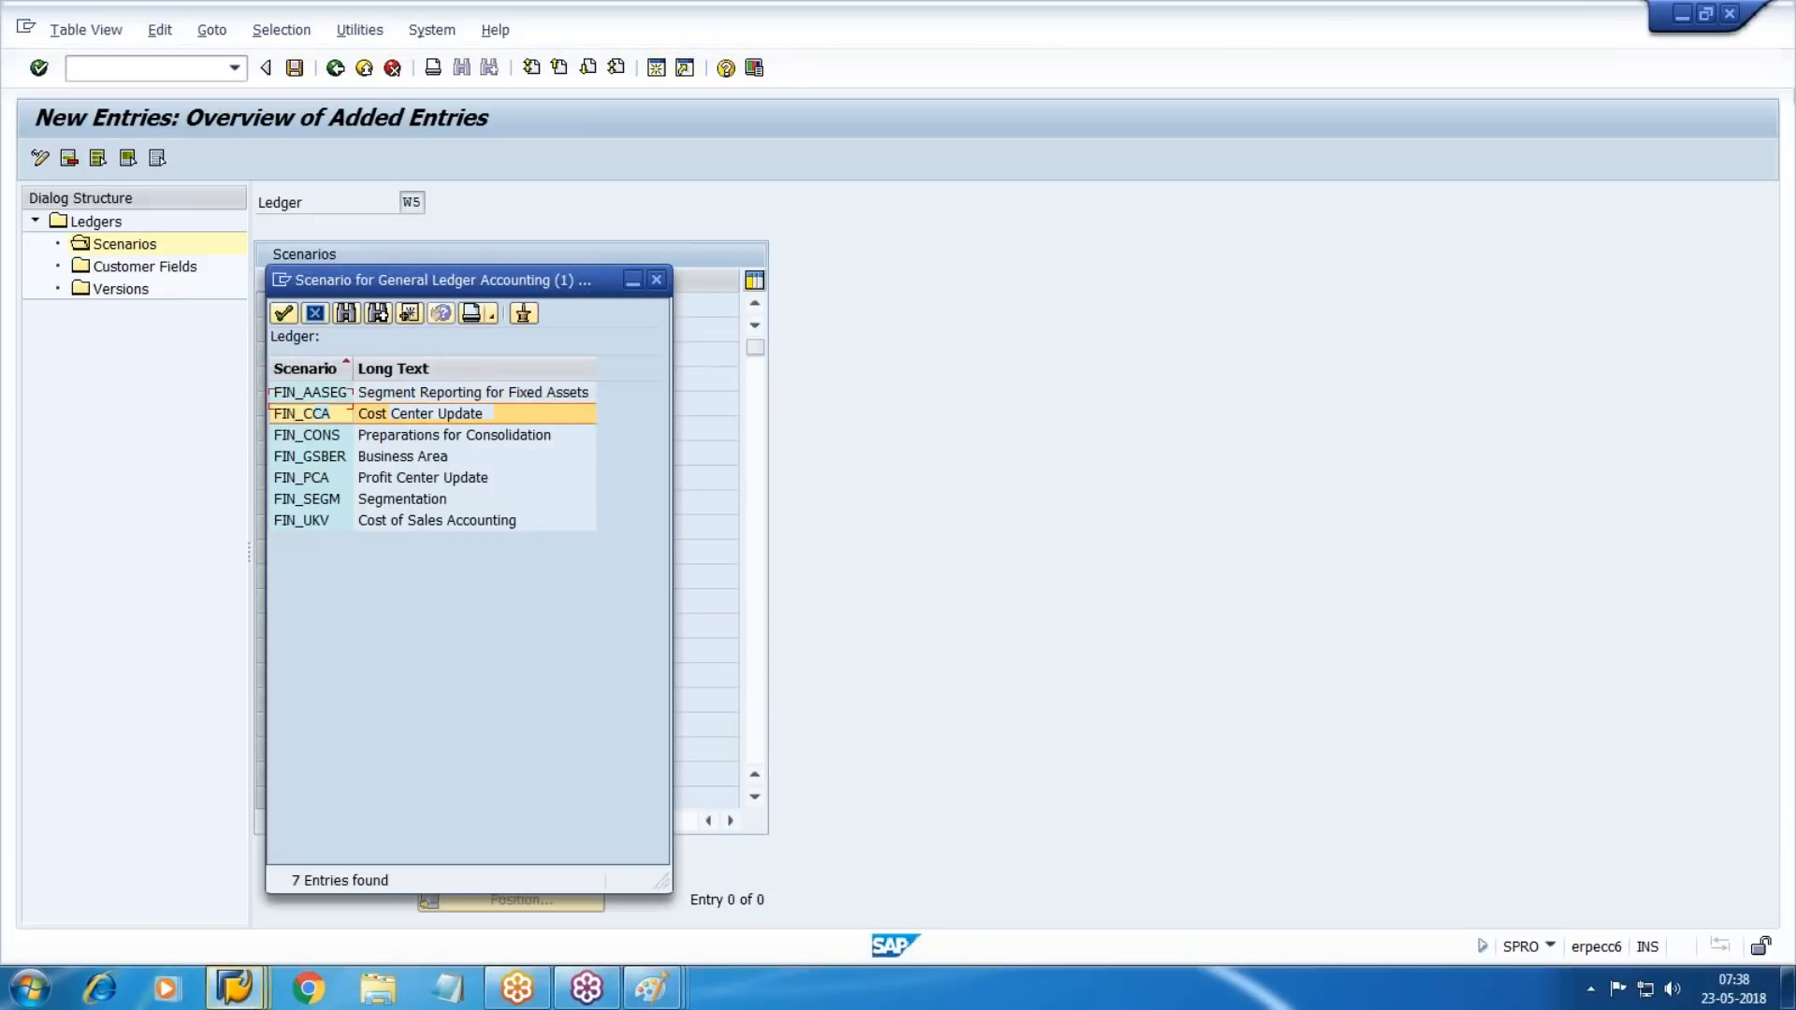
click(301, 520)
click(301, 477)
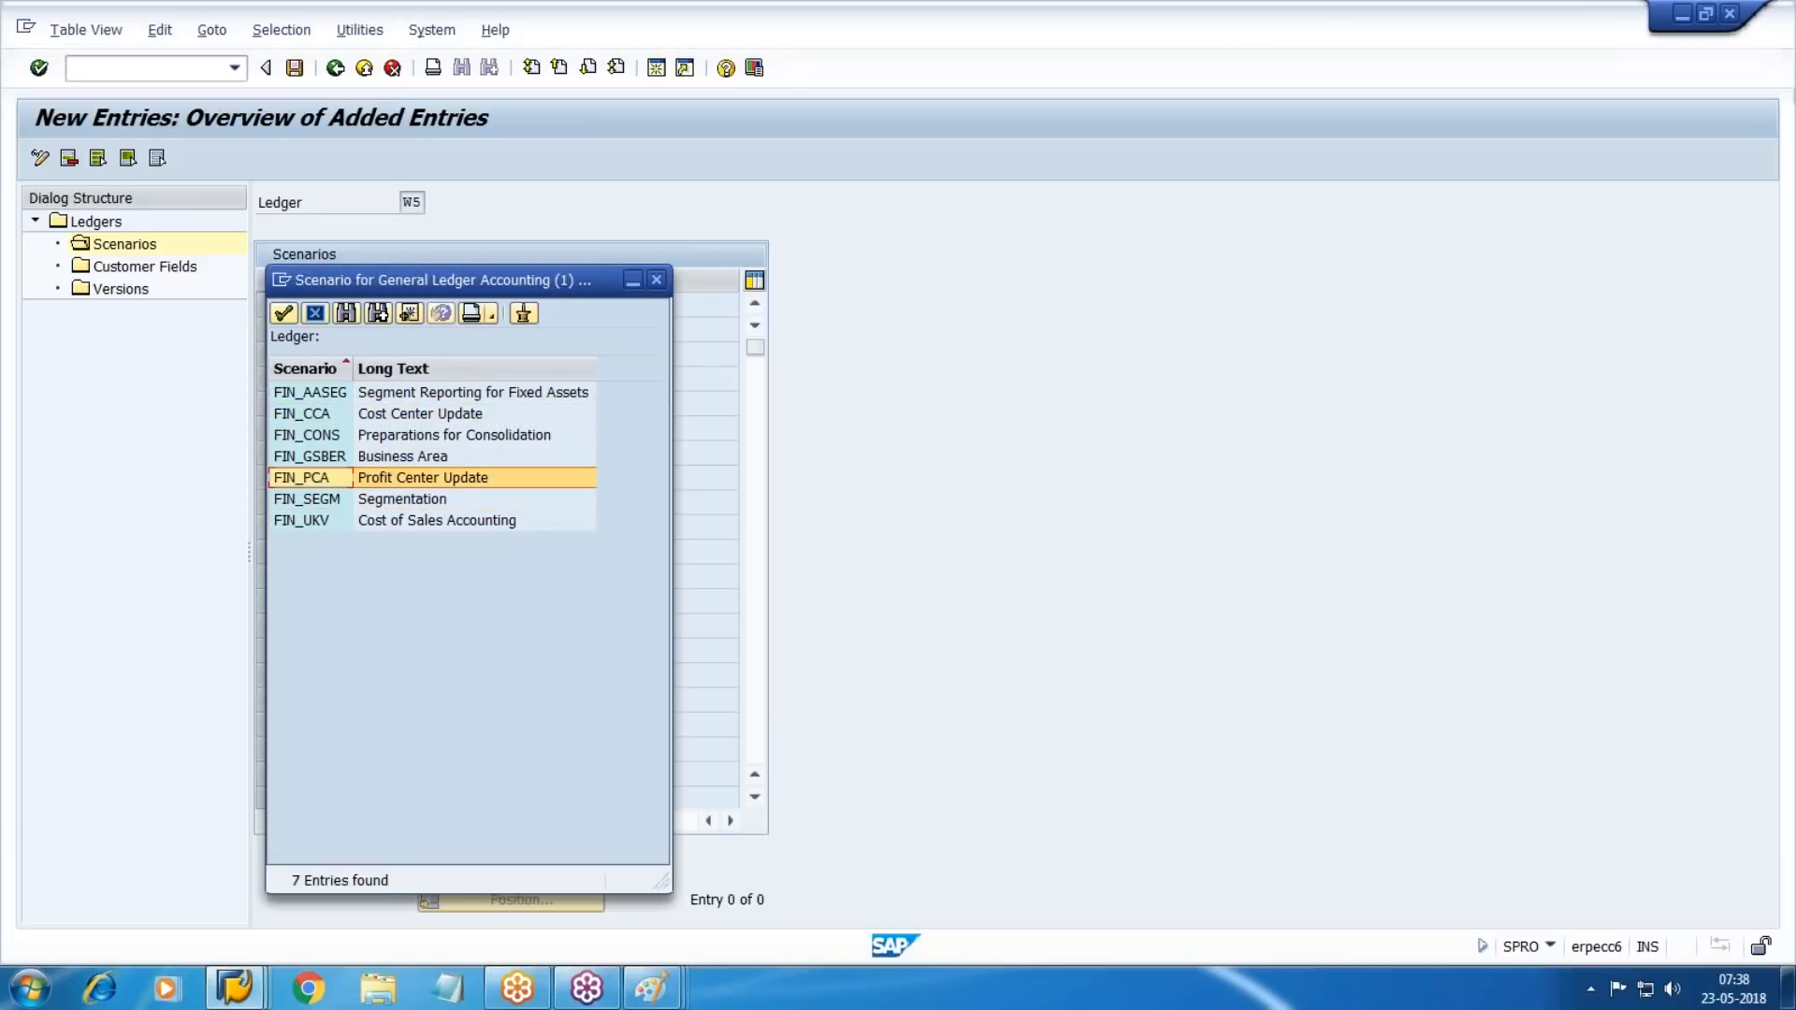
key(Return)
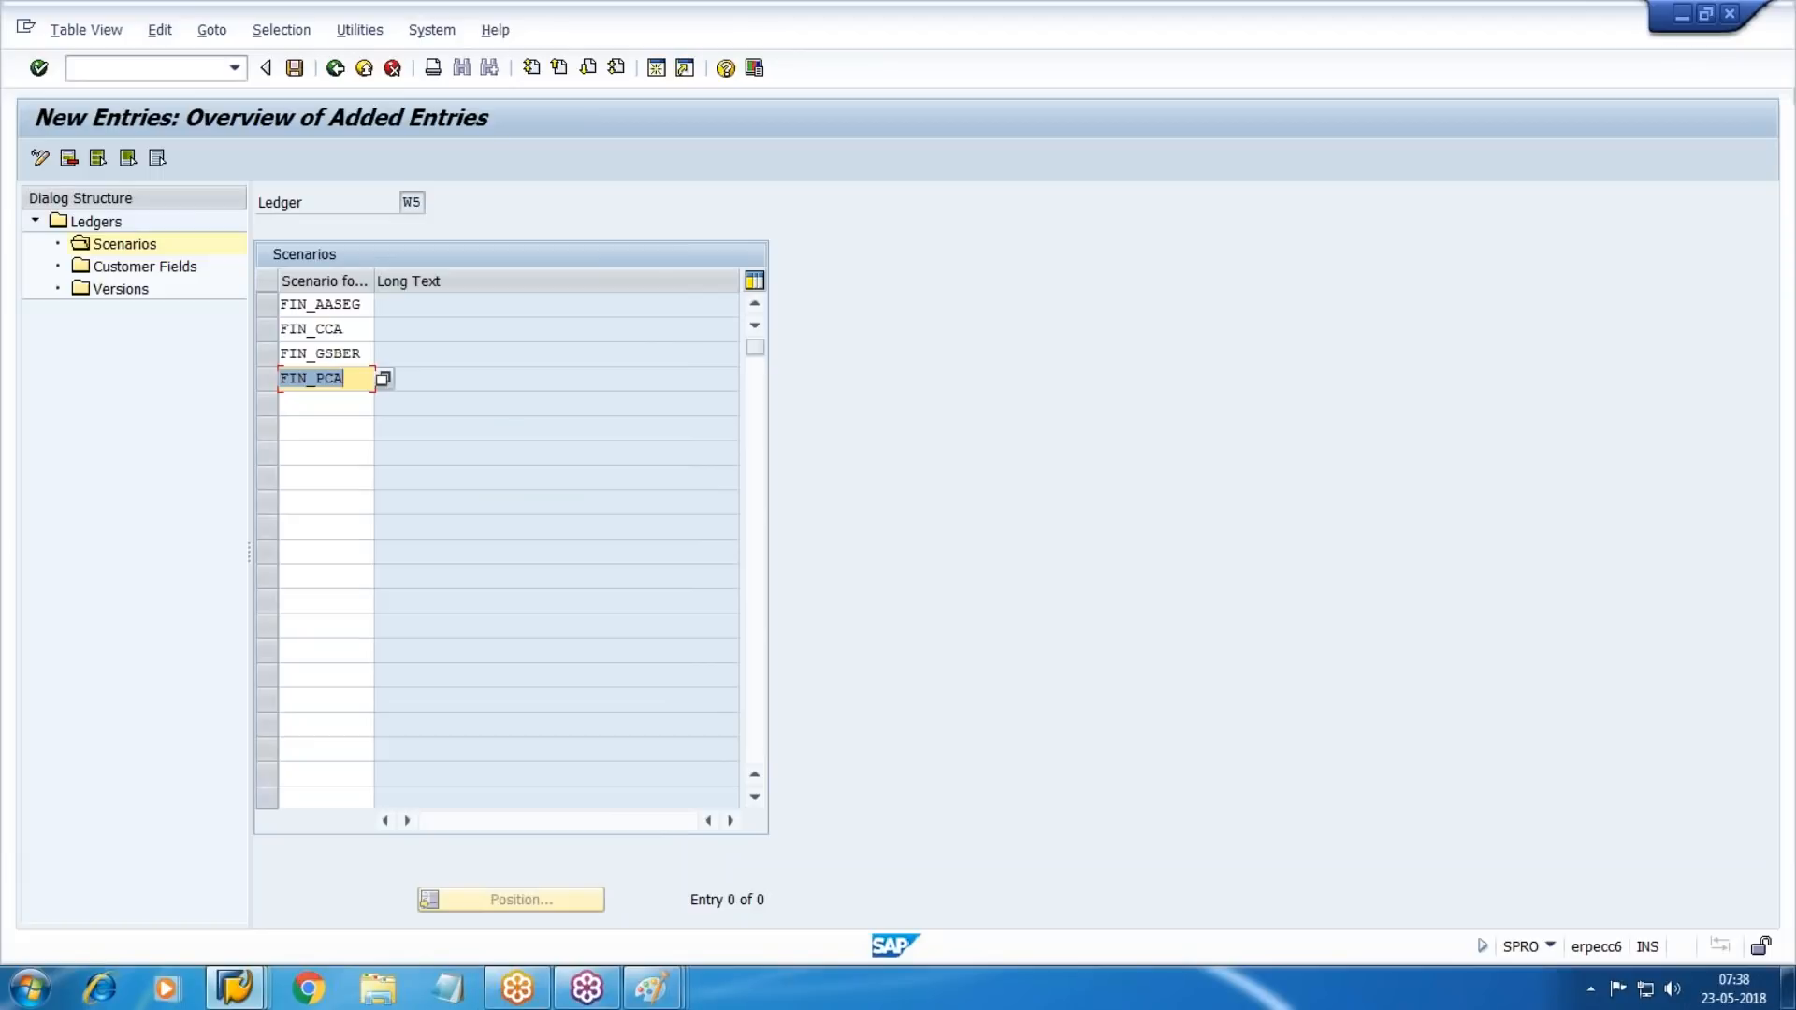
key(Return)
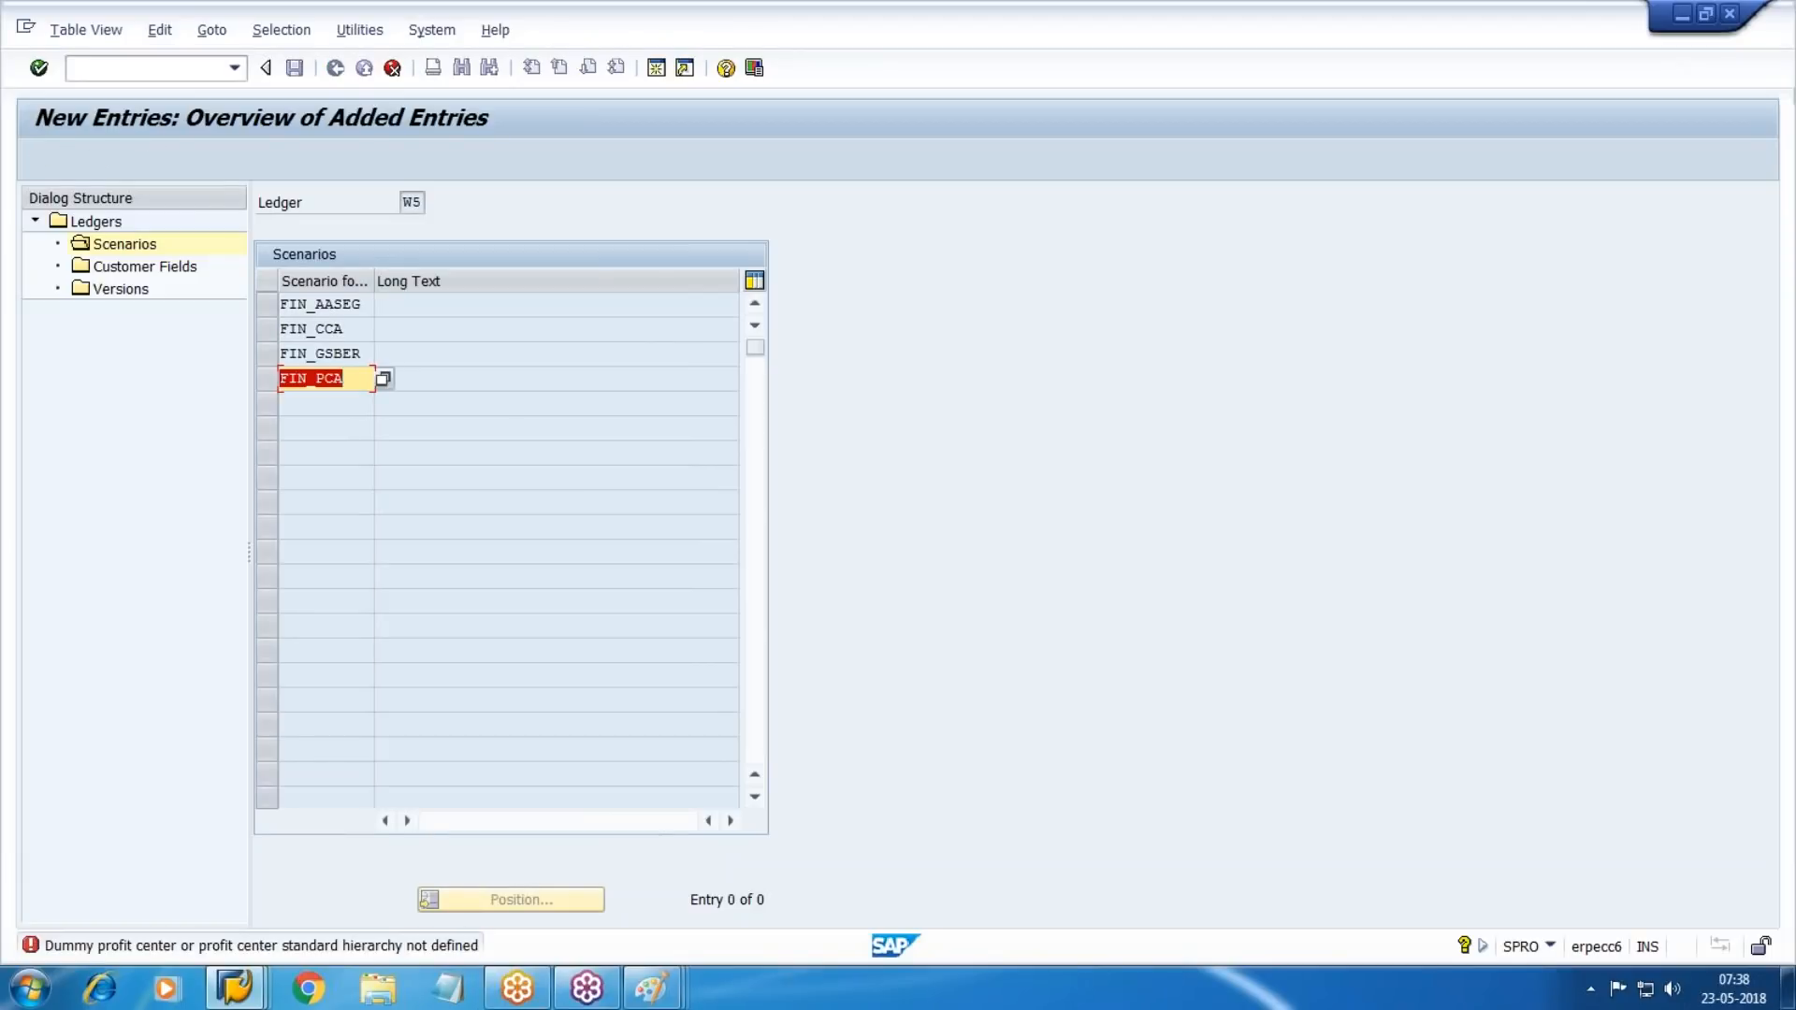
key(Delete)
Cancel the open scenario maintenance and confirm the customizing request EC6K902056 for the ledger settings.
click(393, 68)
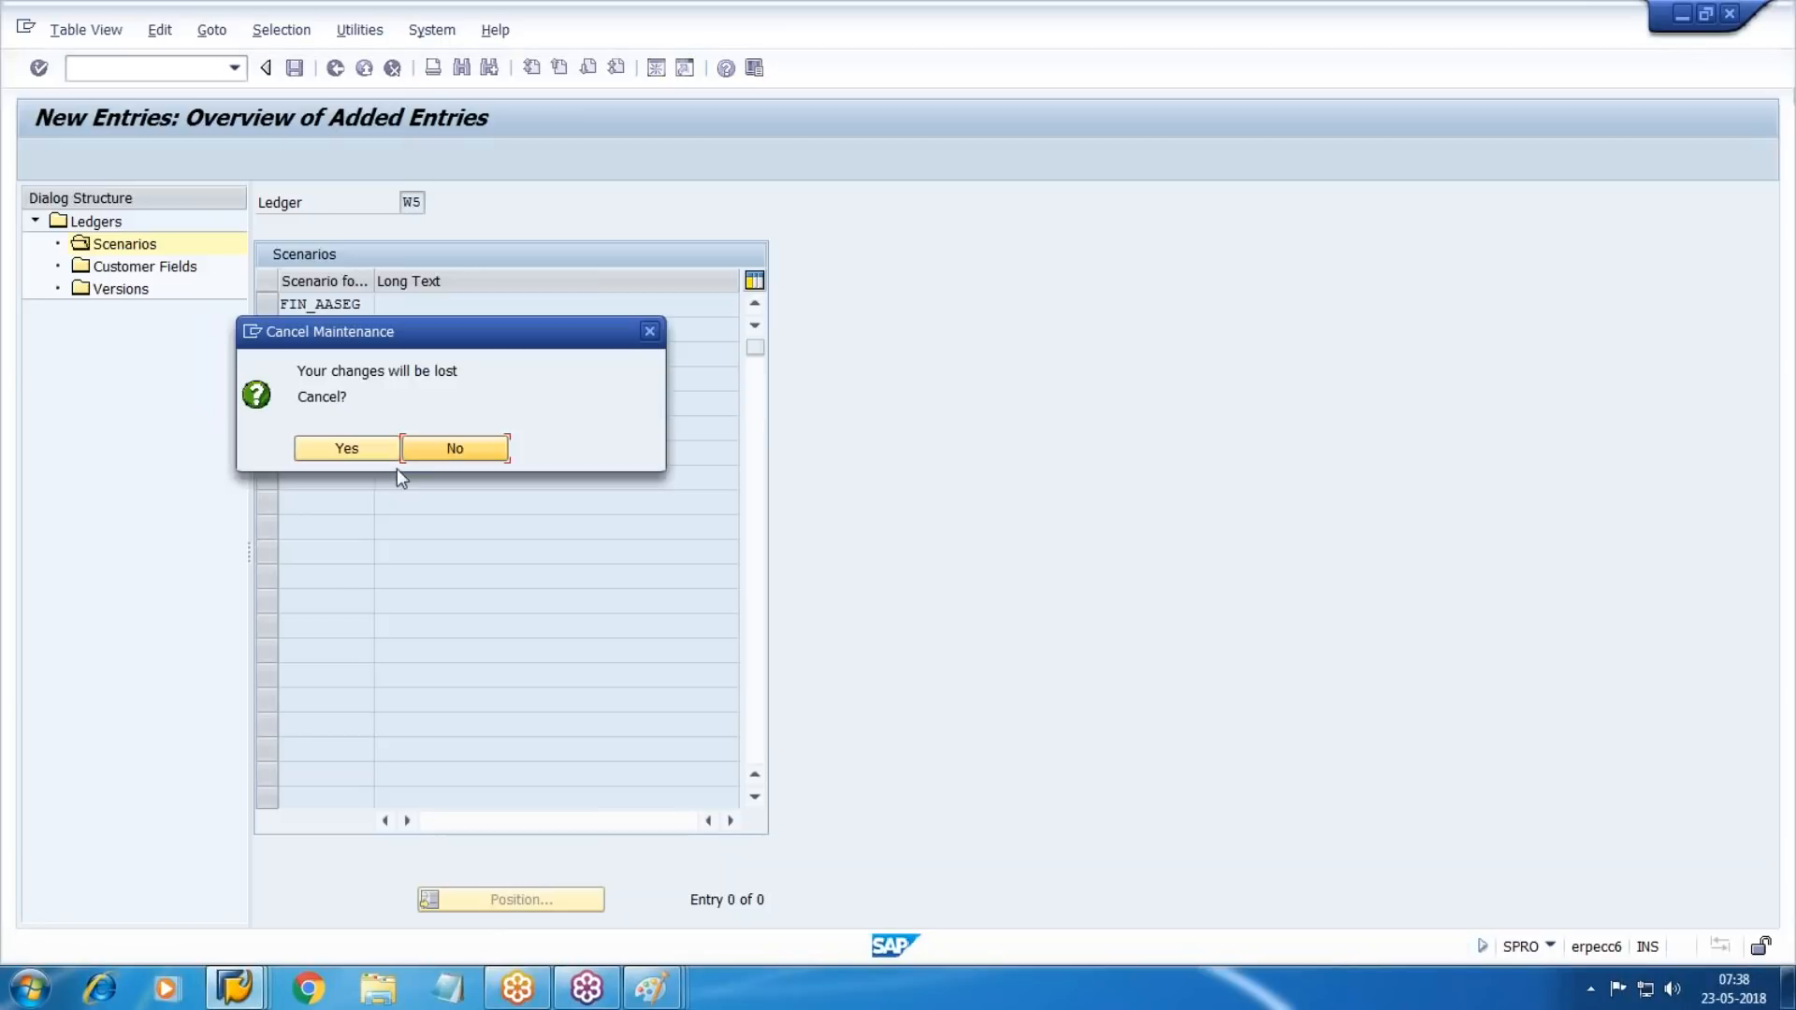
click(382, 448)
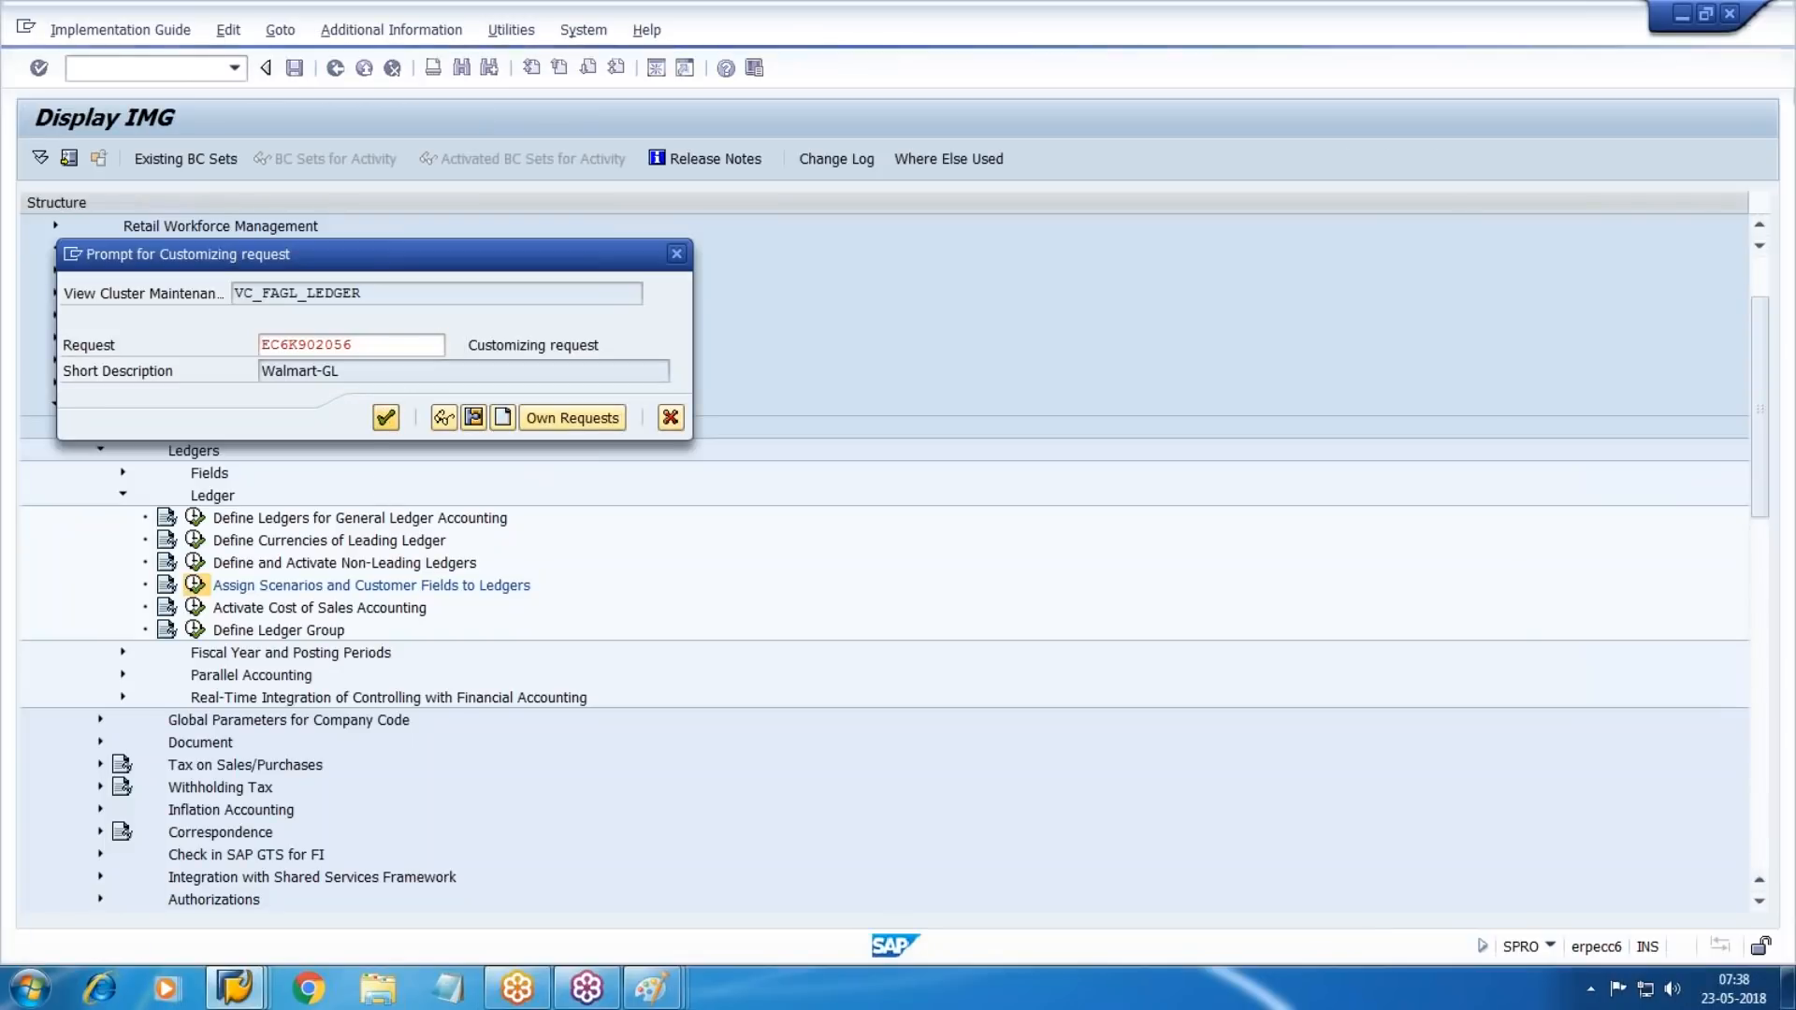
click(384, 415)
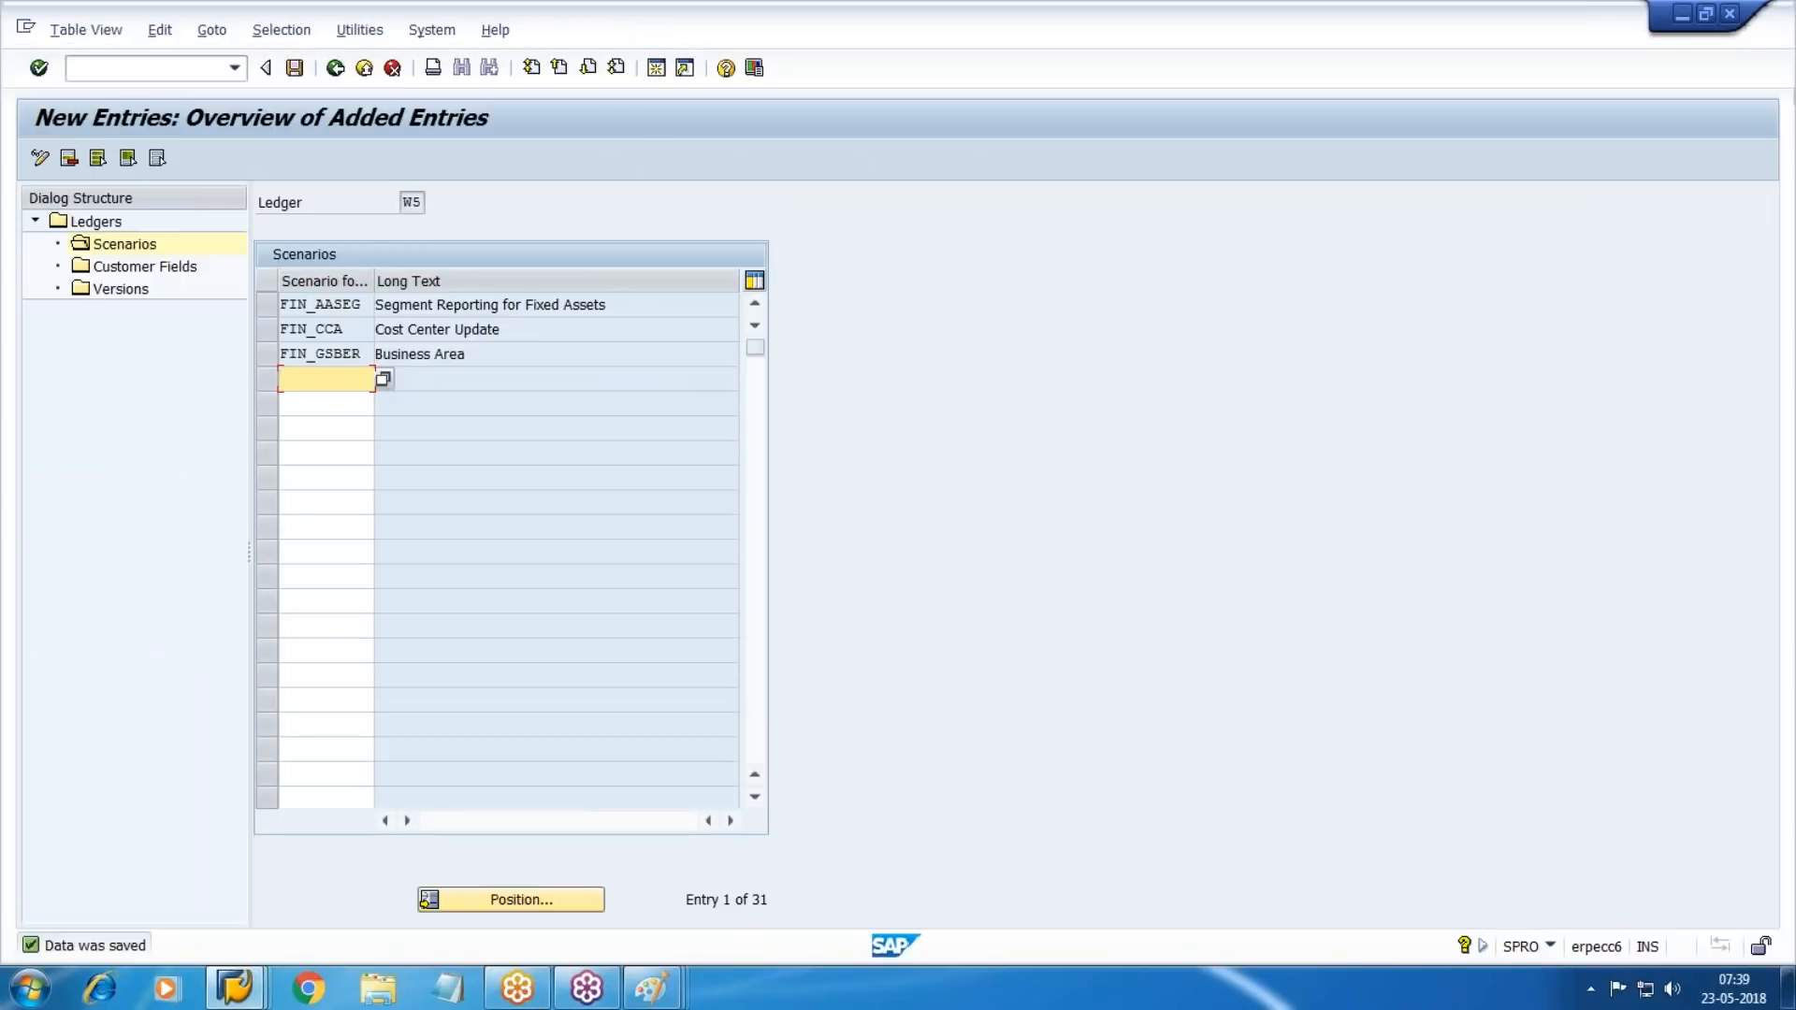
Check ledger W5 for customer fields that can be assigned, and return to the implementation guide.
double_click(127, 268)
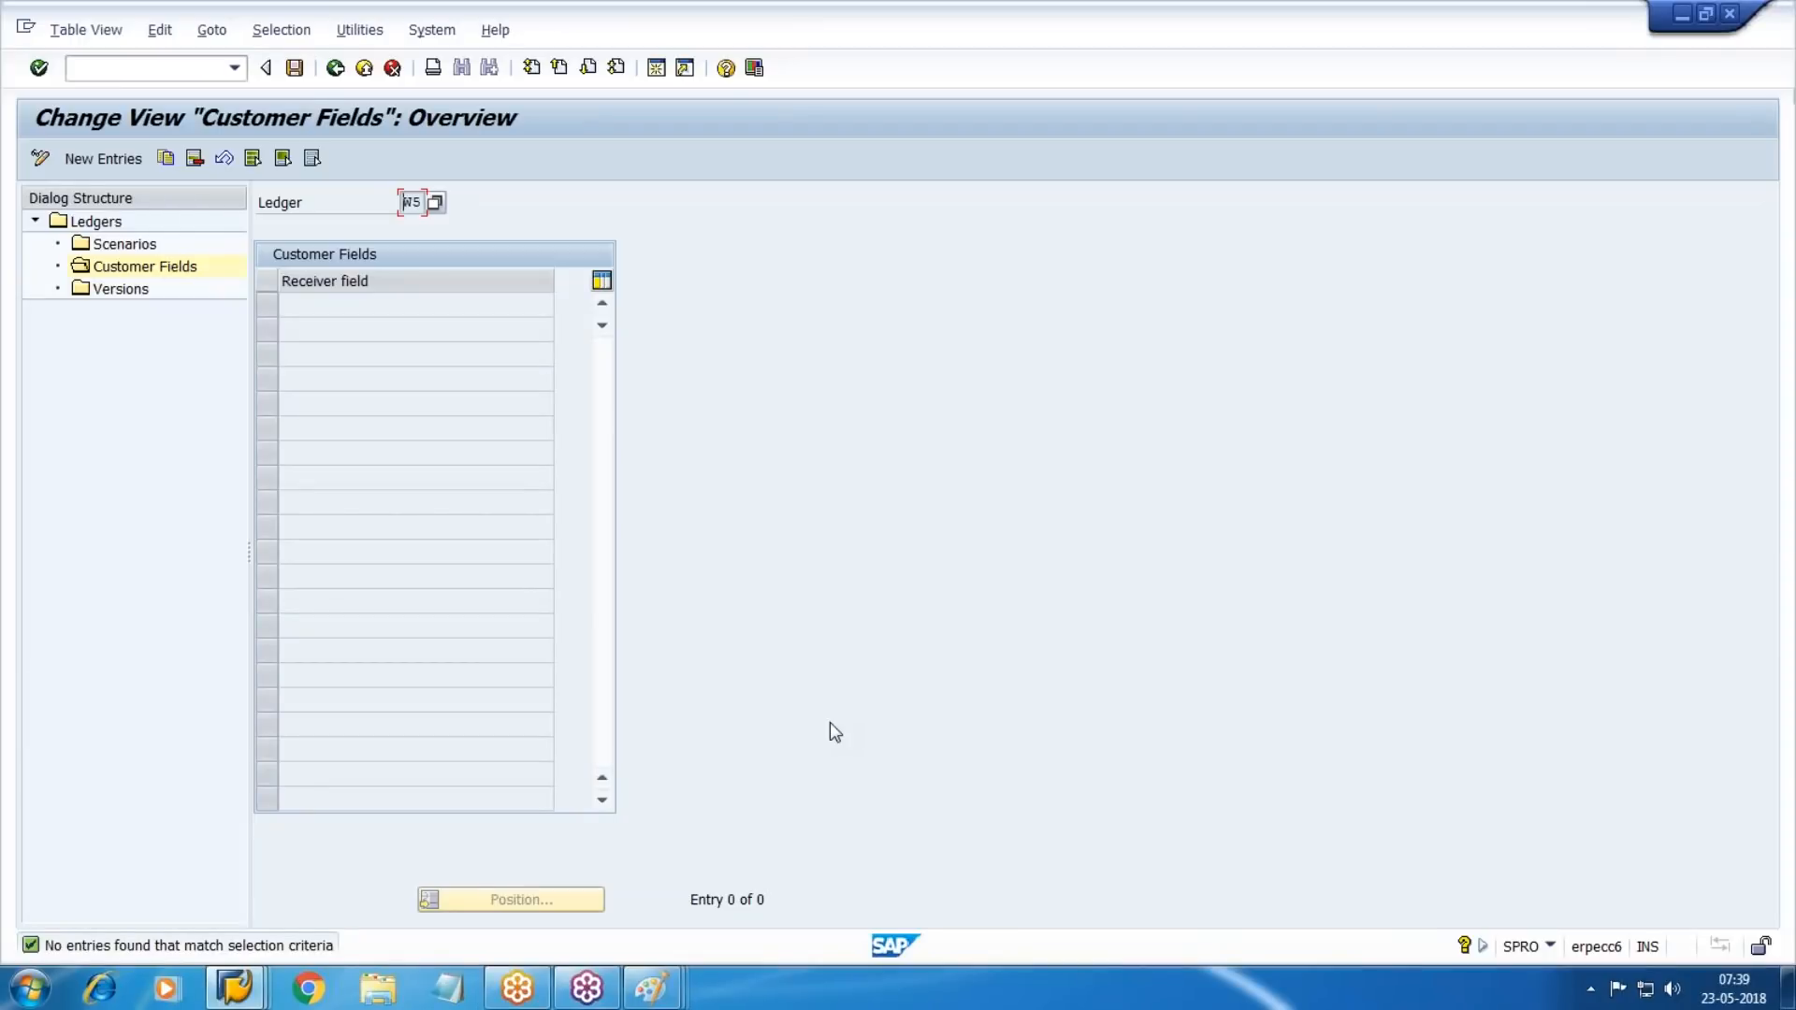
click(139, 159)
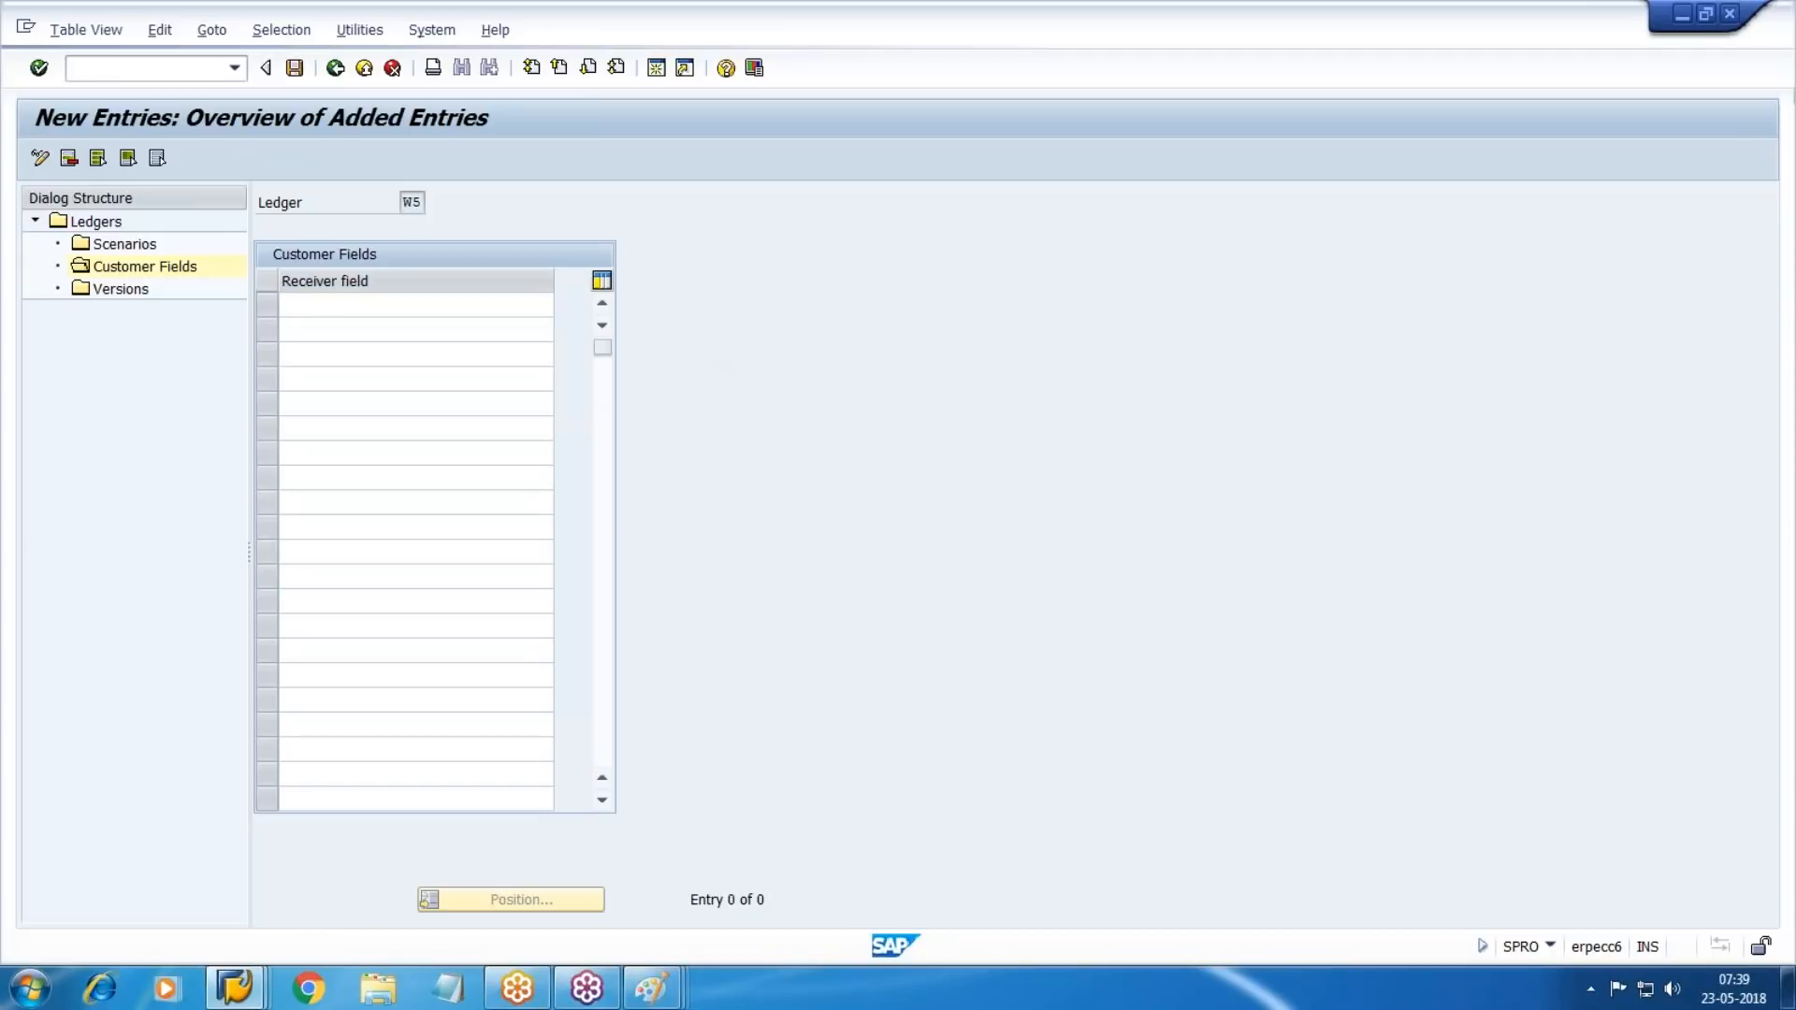
key(F4)
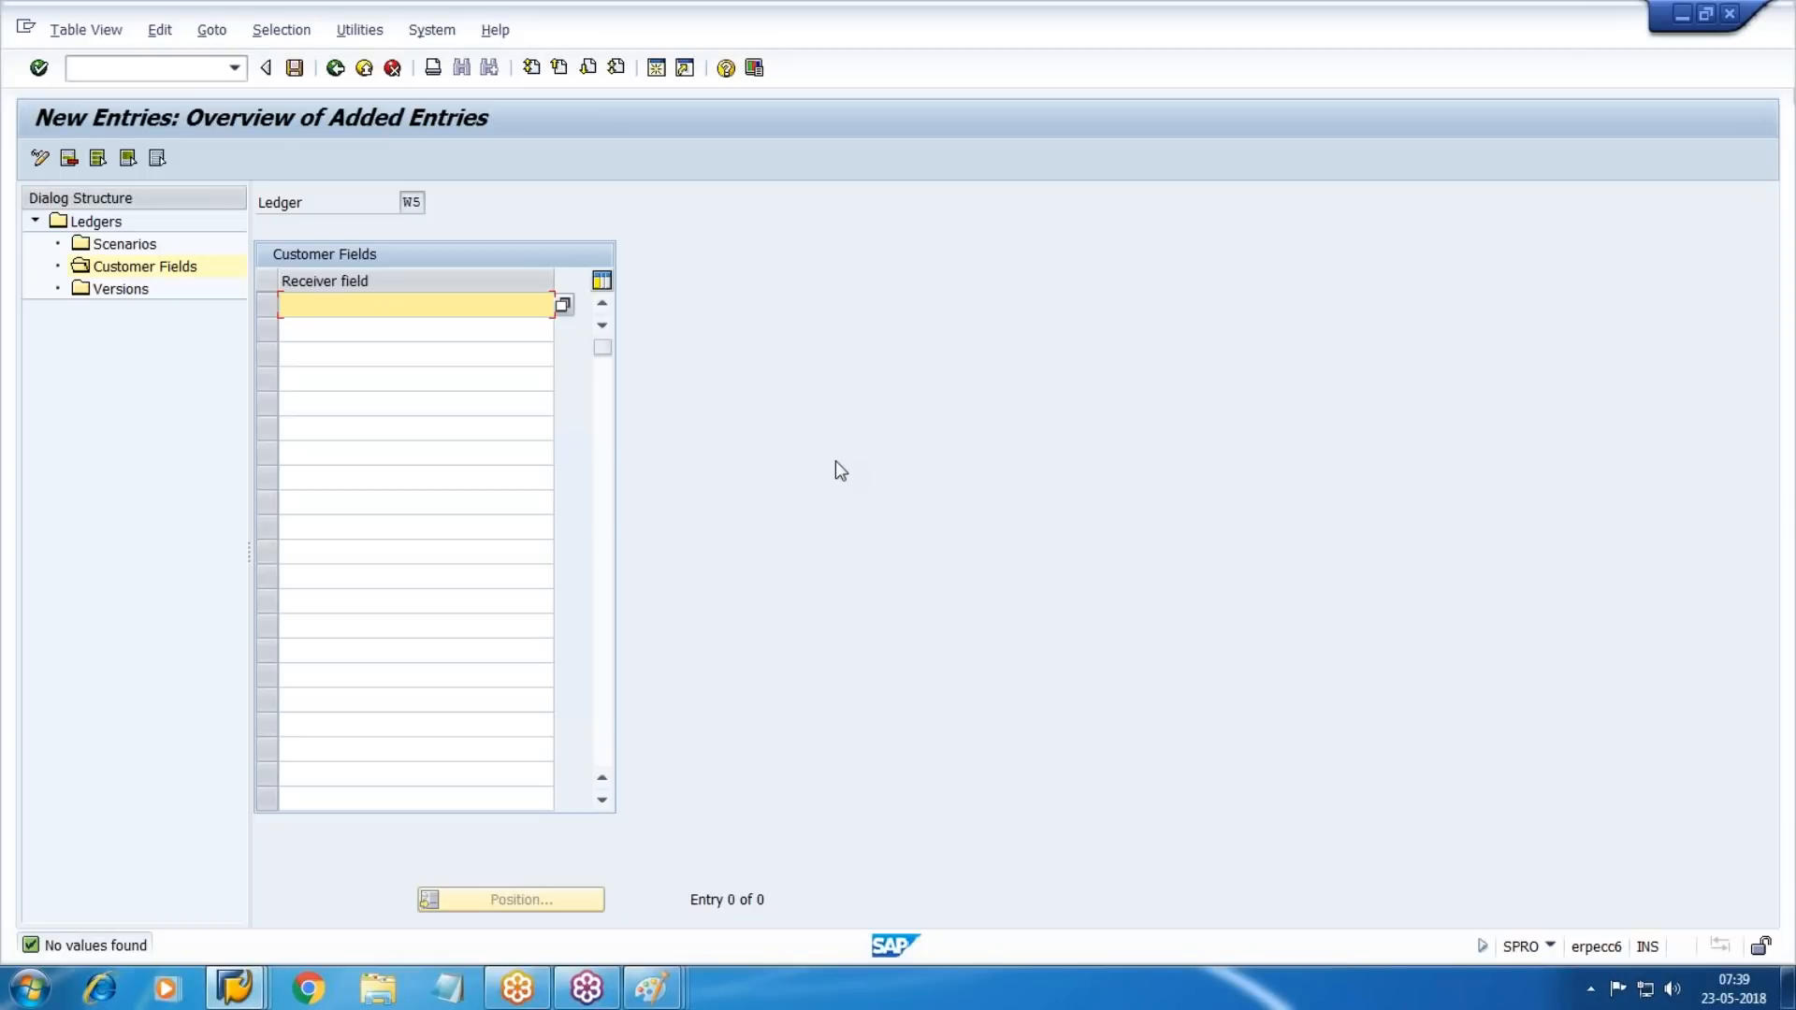
key(F3)
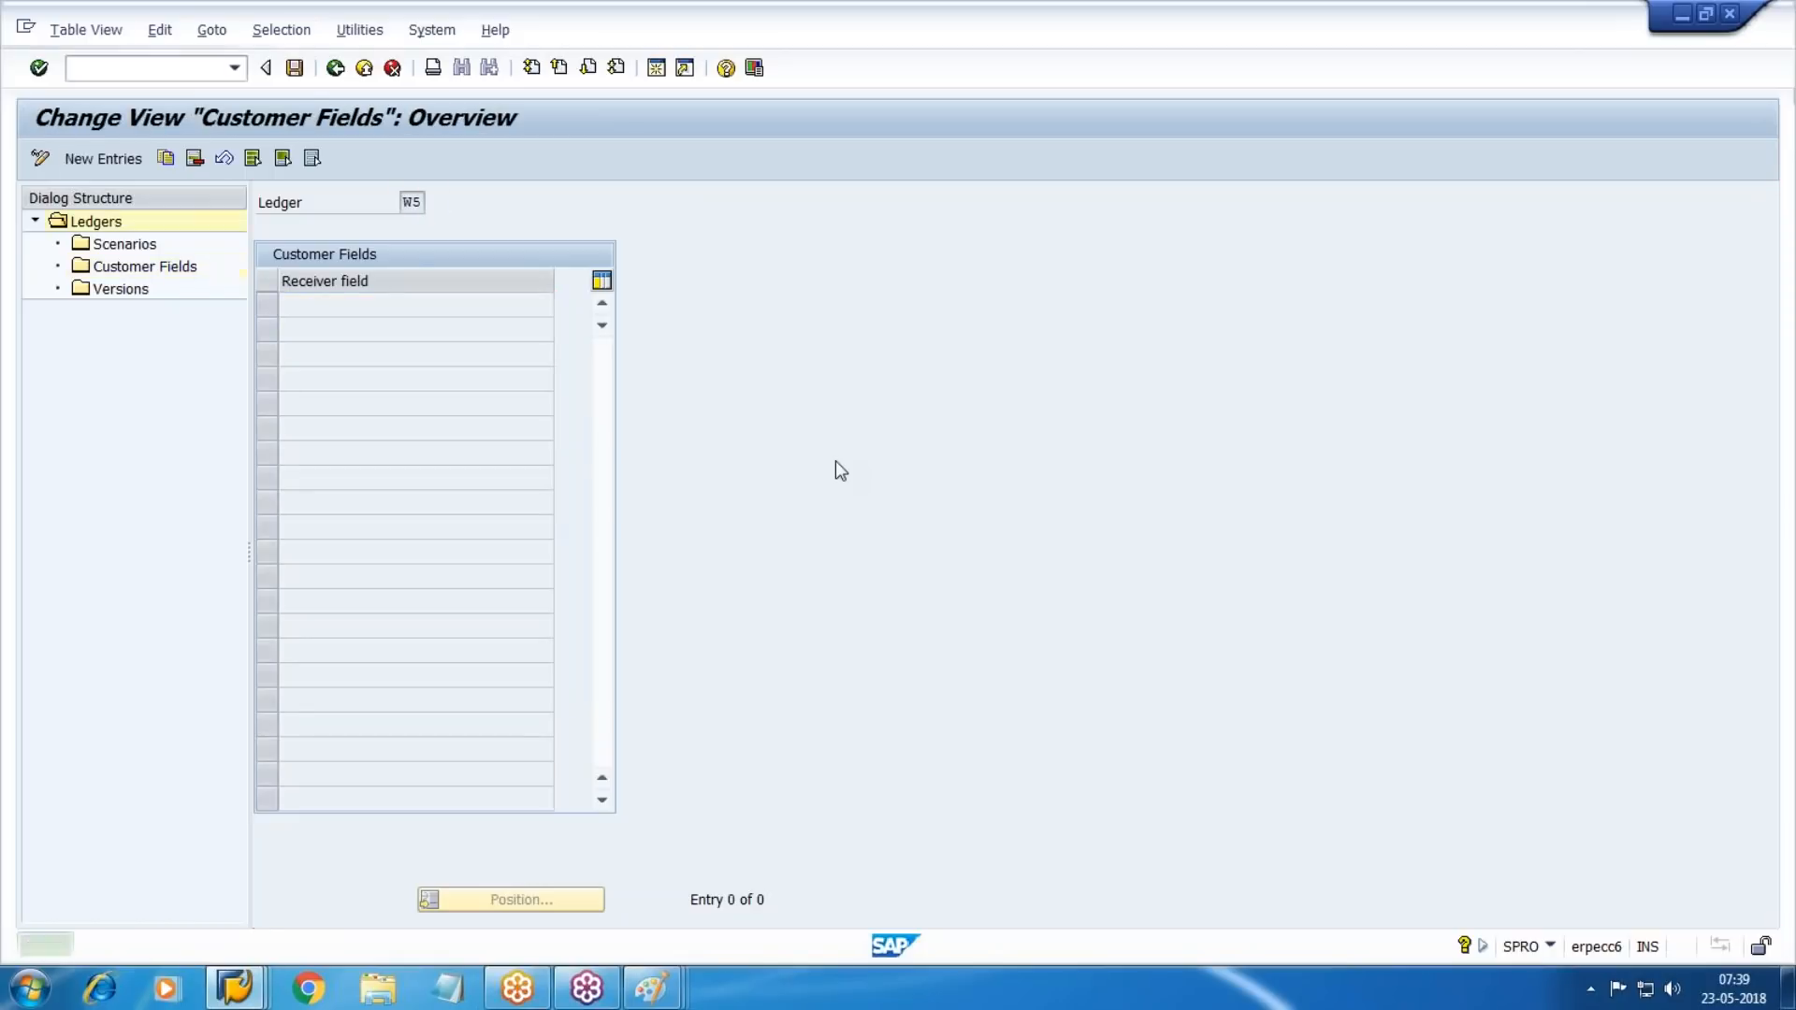
key(F3)
key(F3)
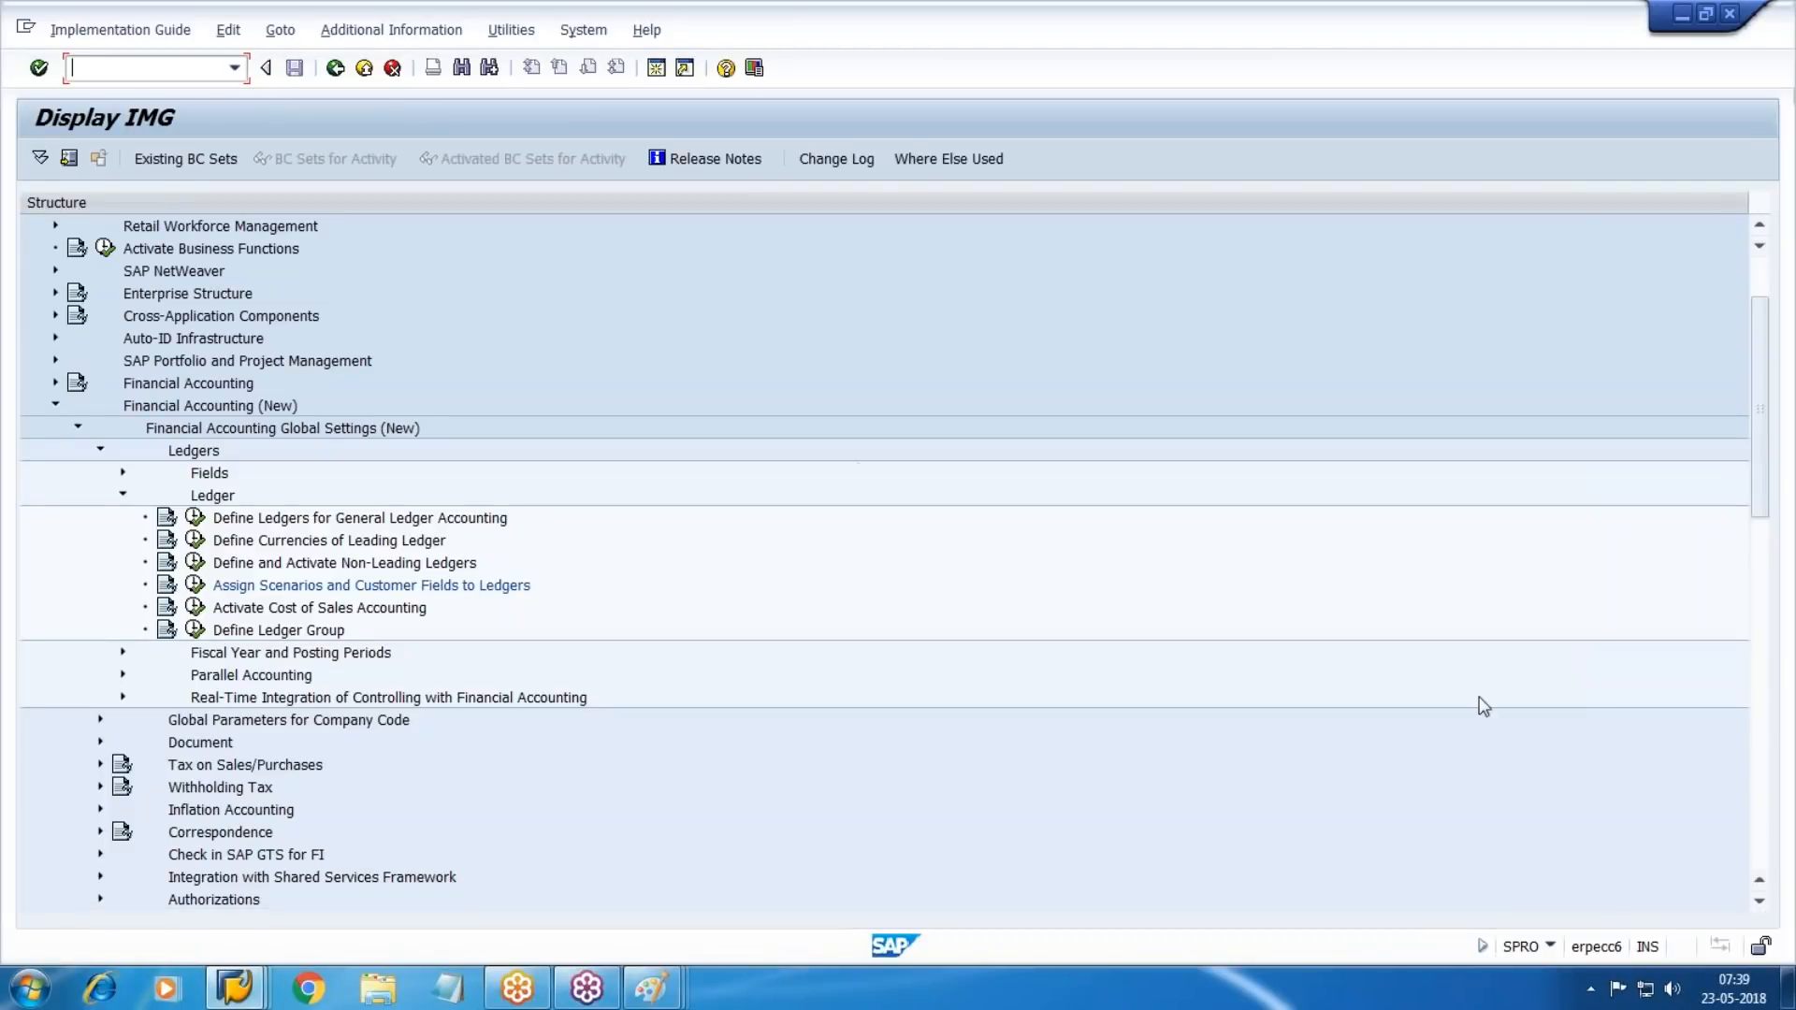
Open the Include Fields in Totals Table activity in the Customer Fields section of the ledger fields.
click(123, 474)
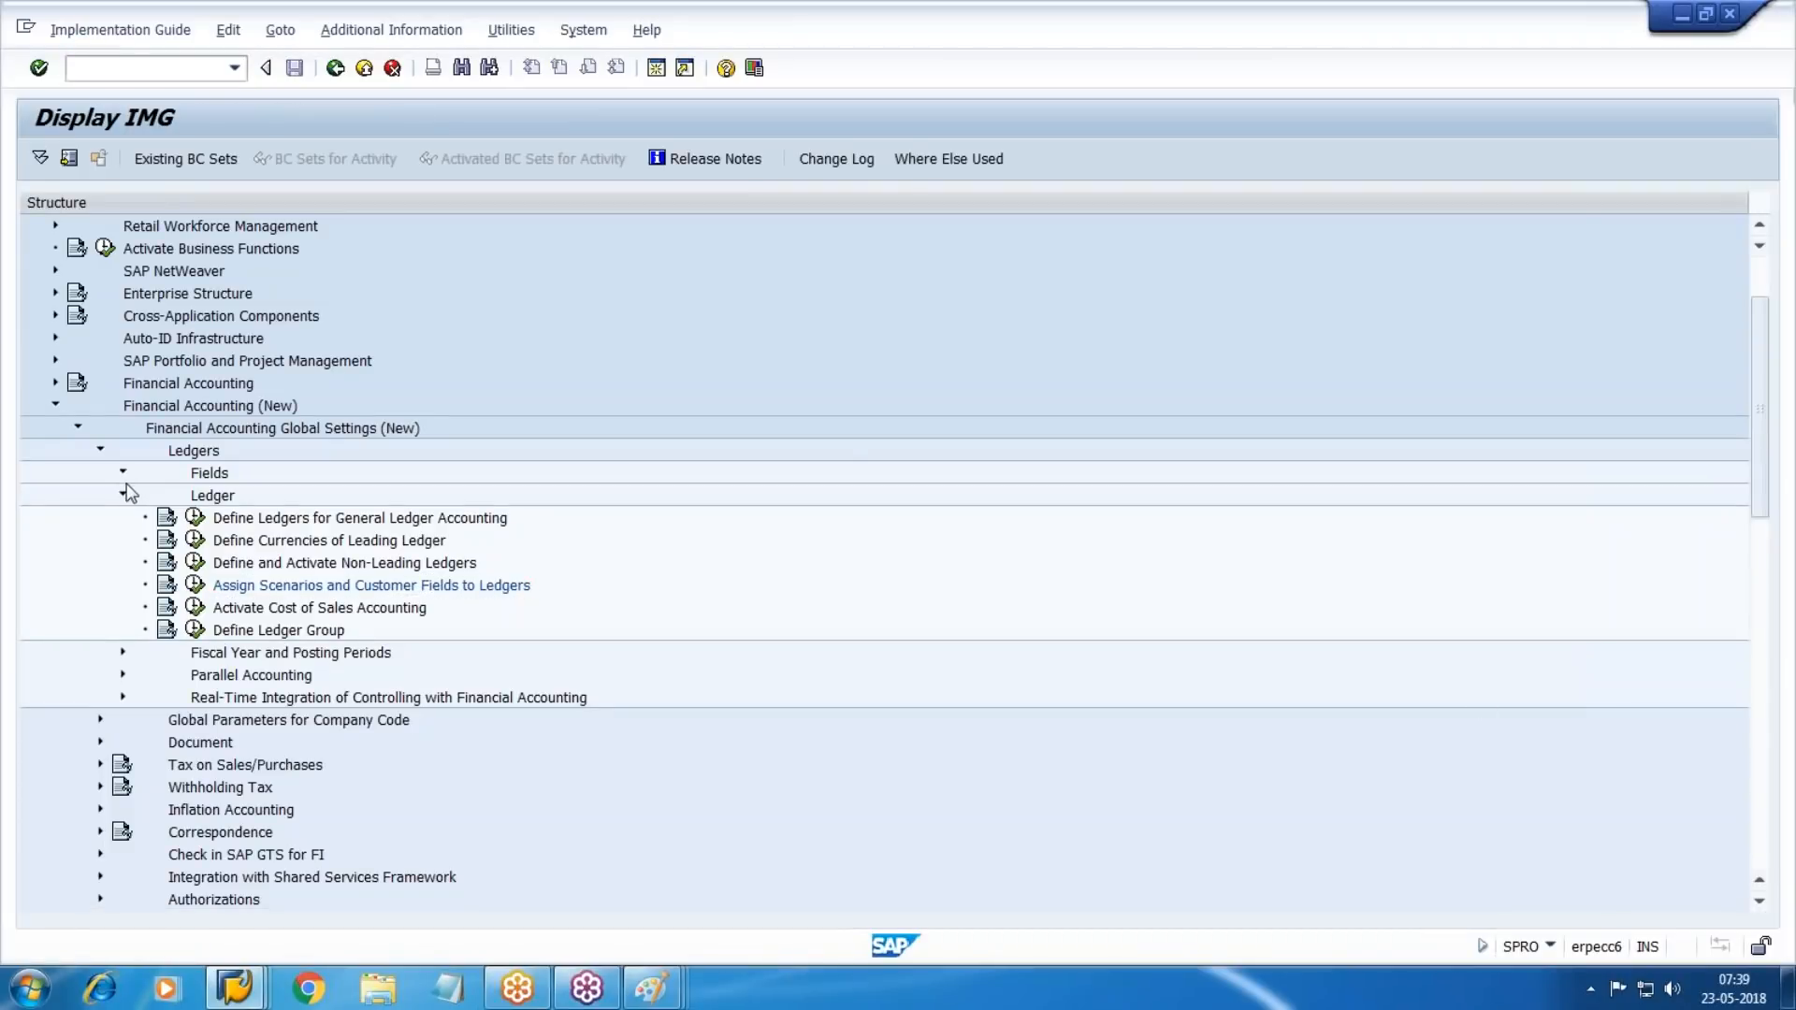
click(254, 500)
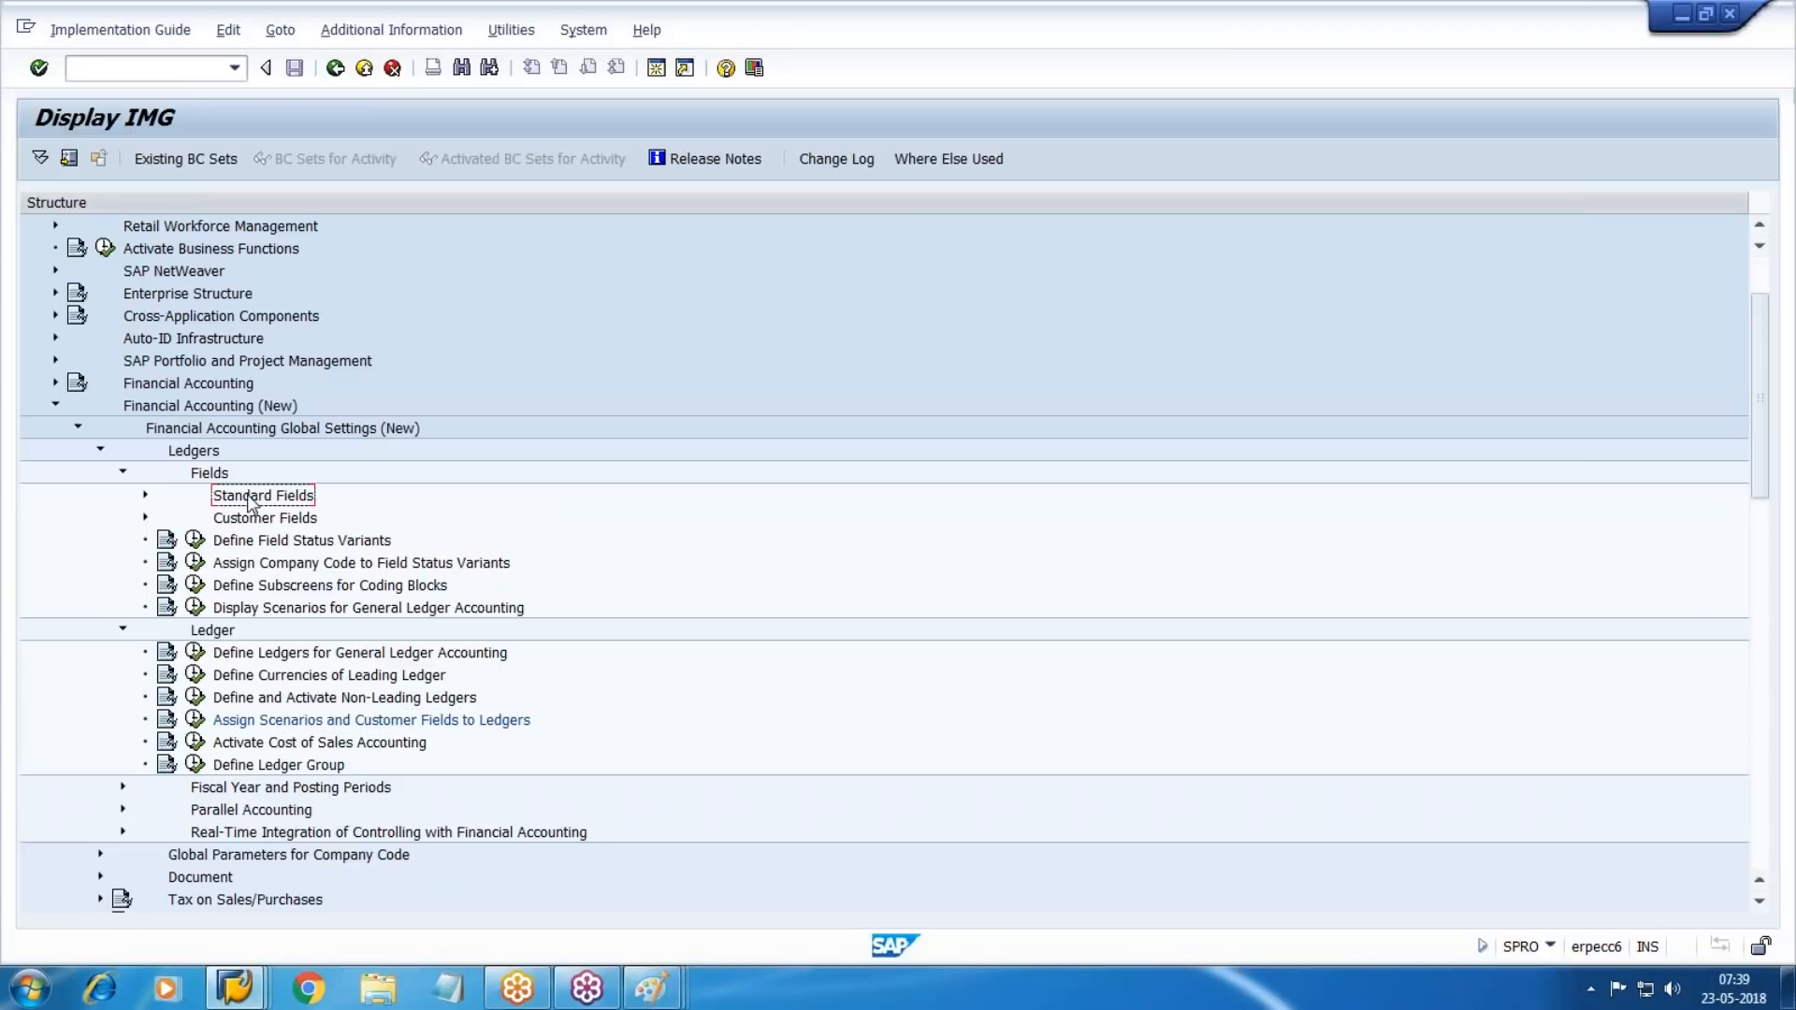
click(145, 519)
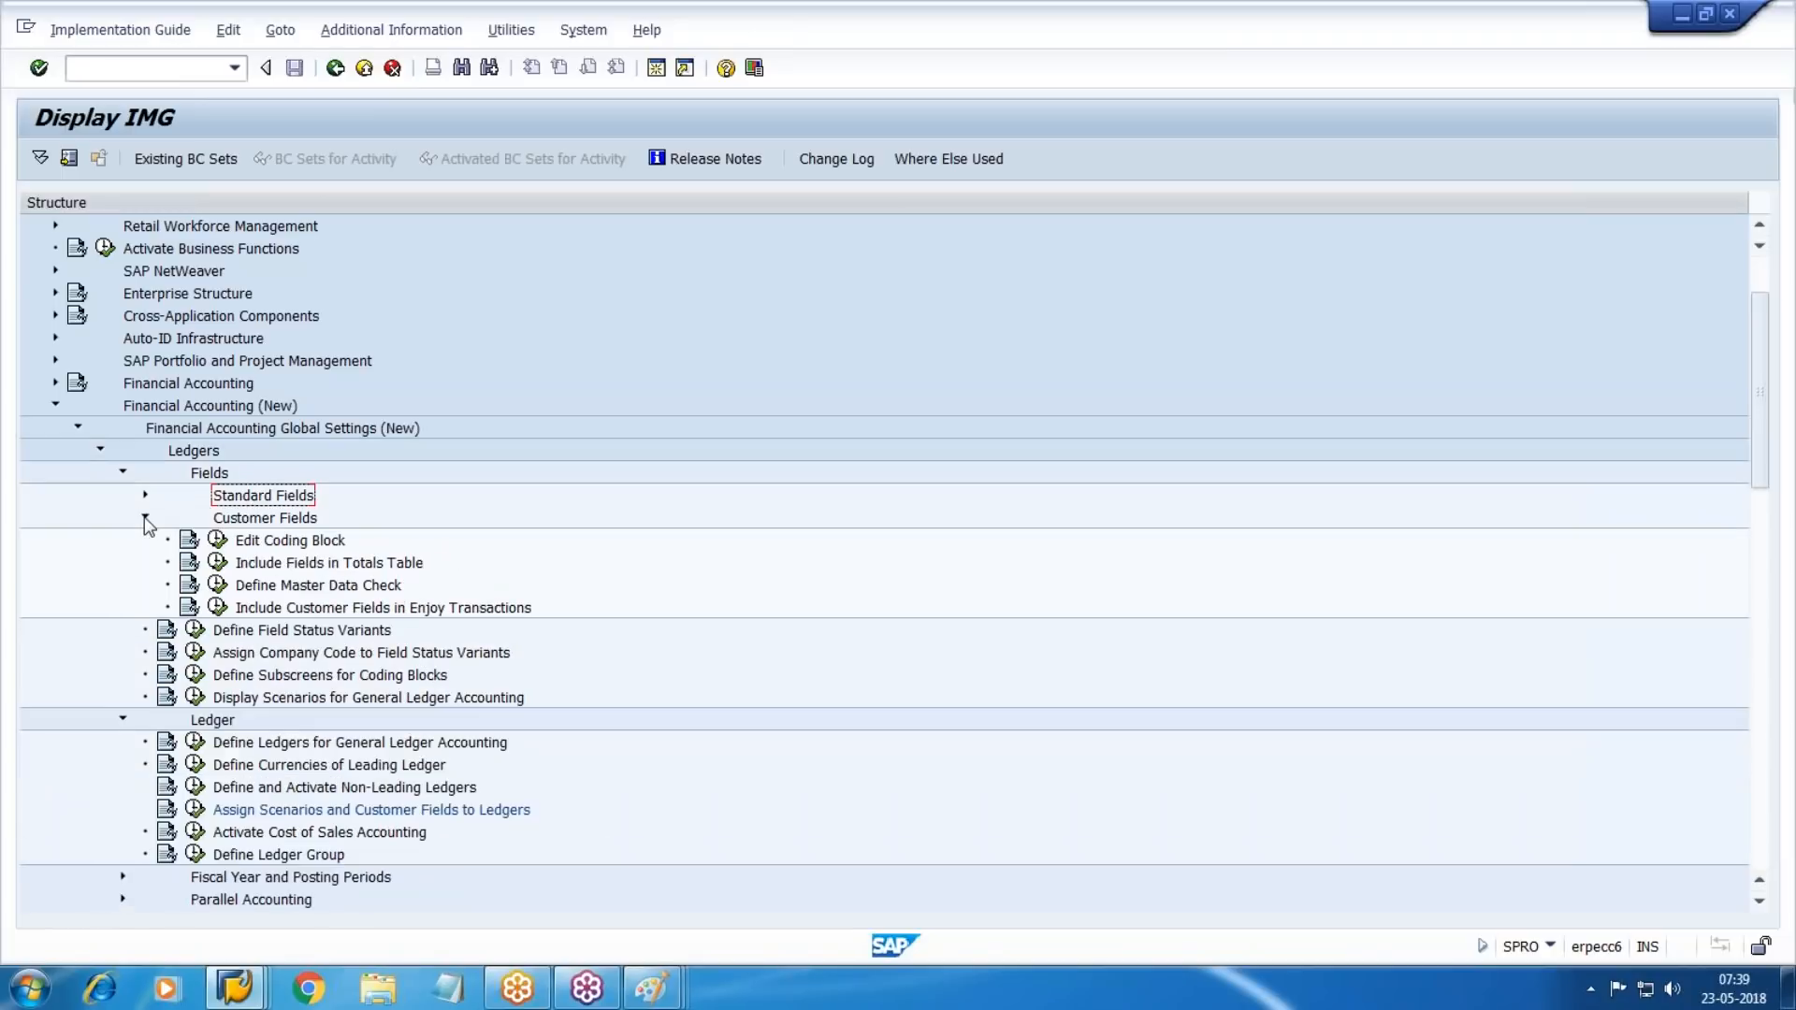
click(330, 564)
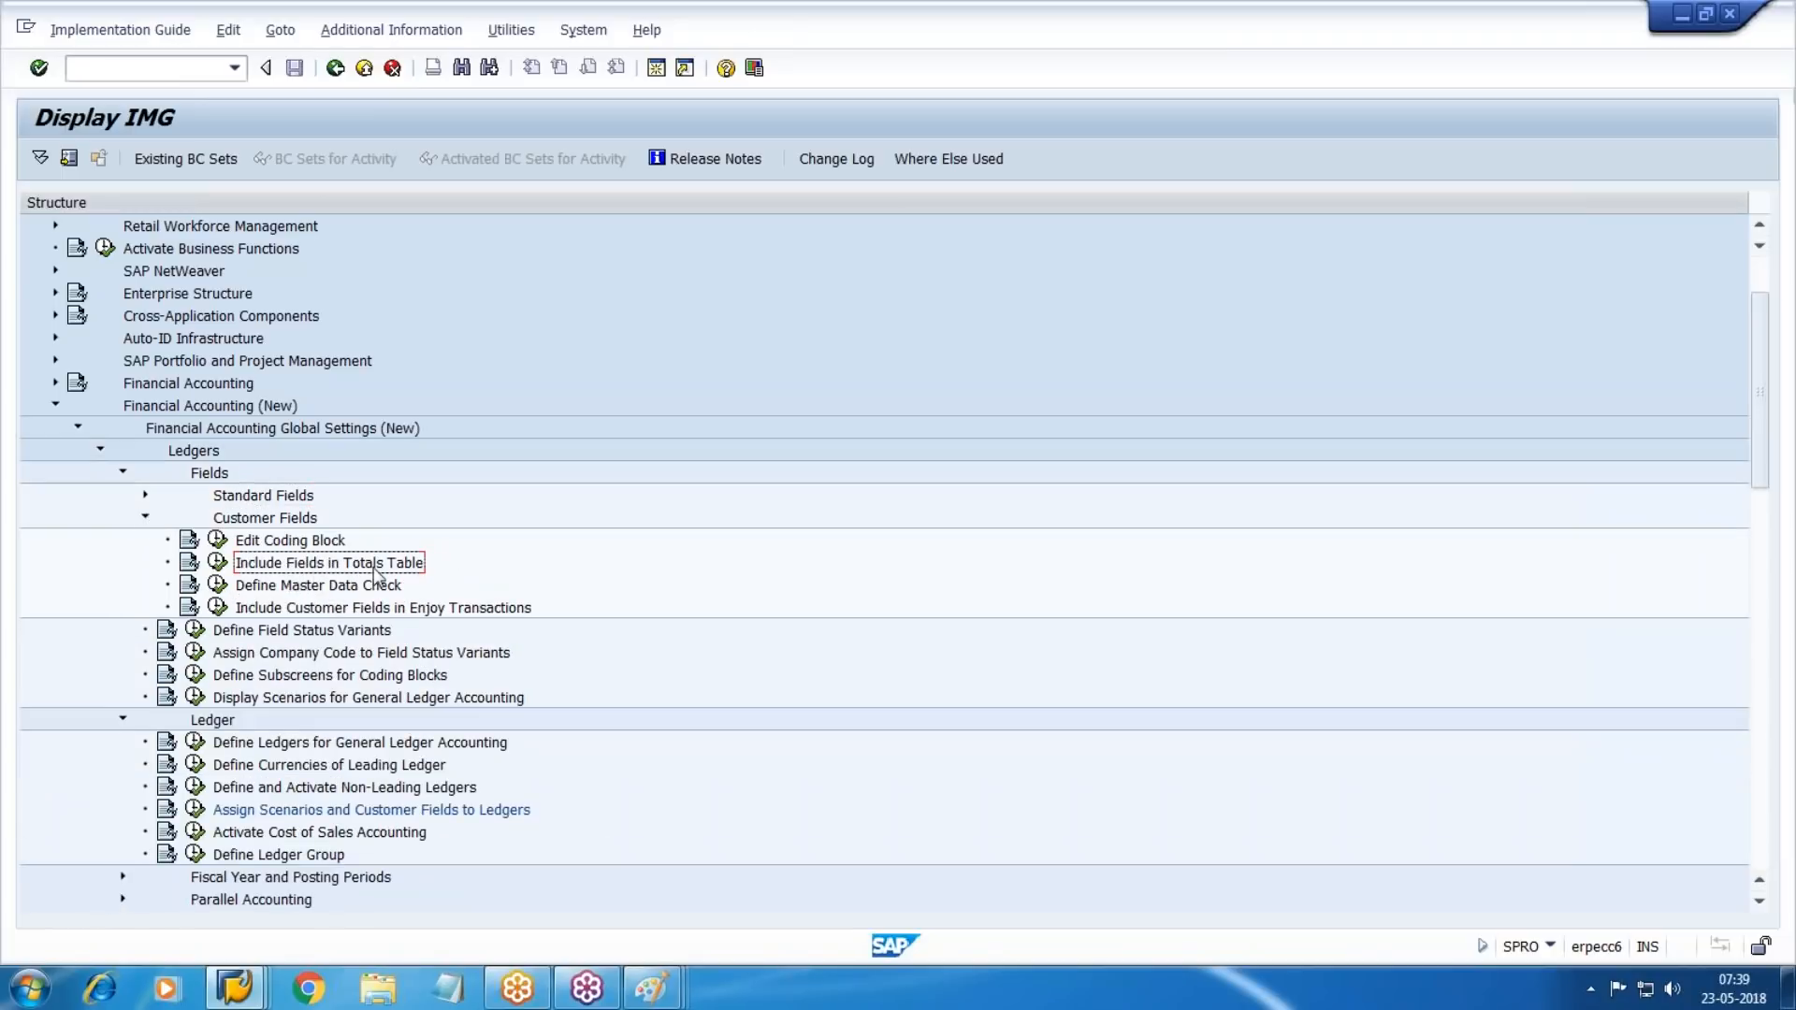
click(217, 562)
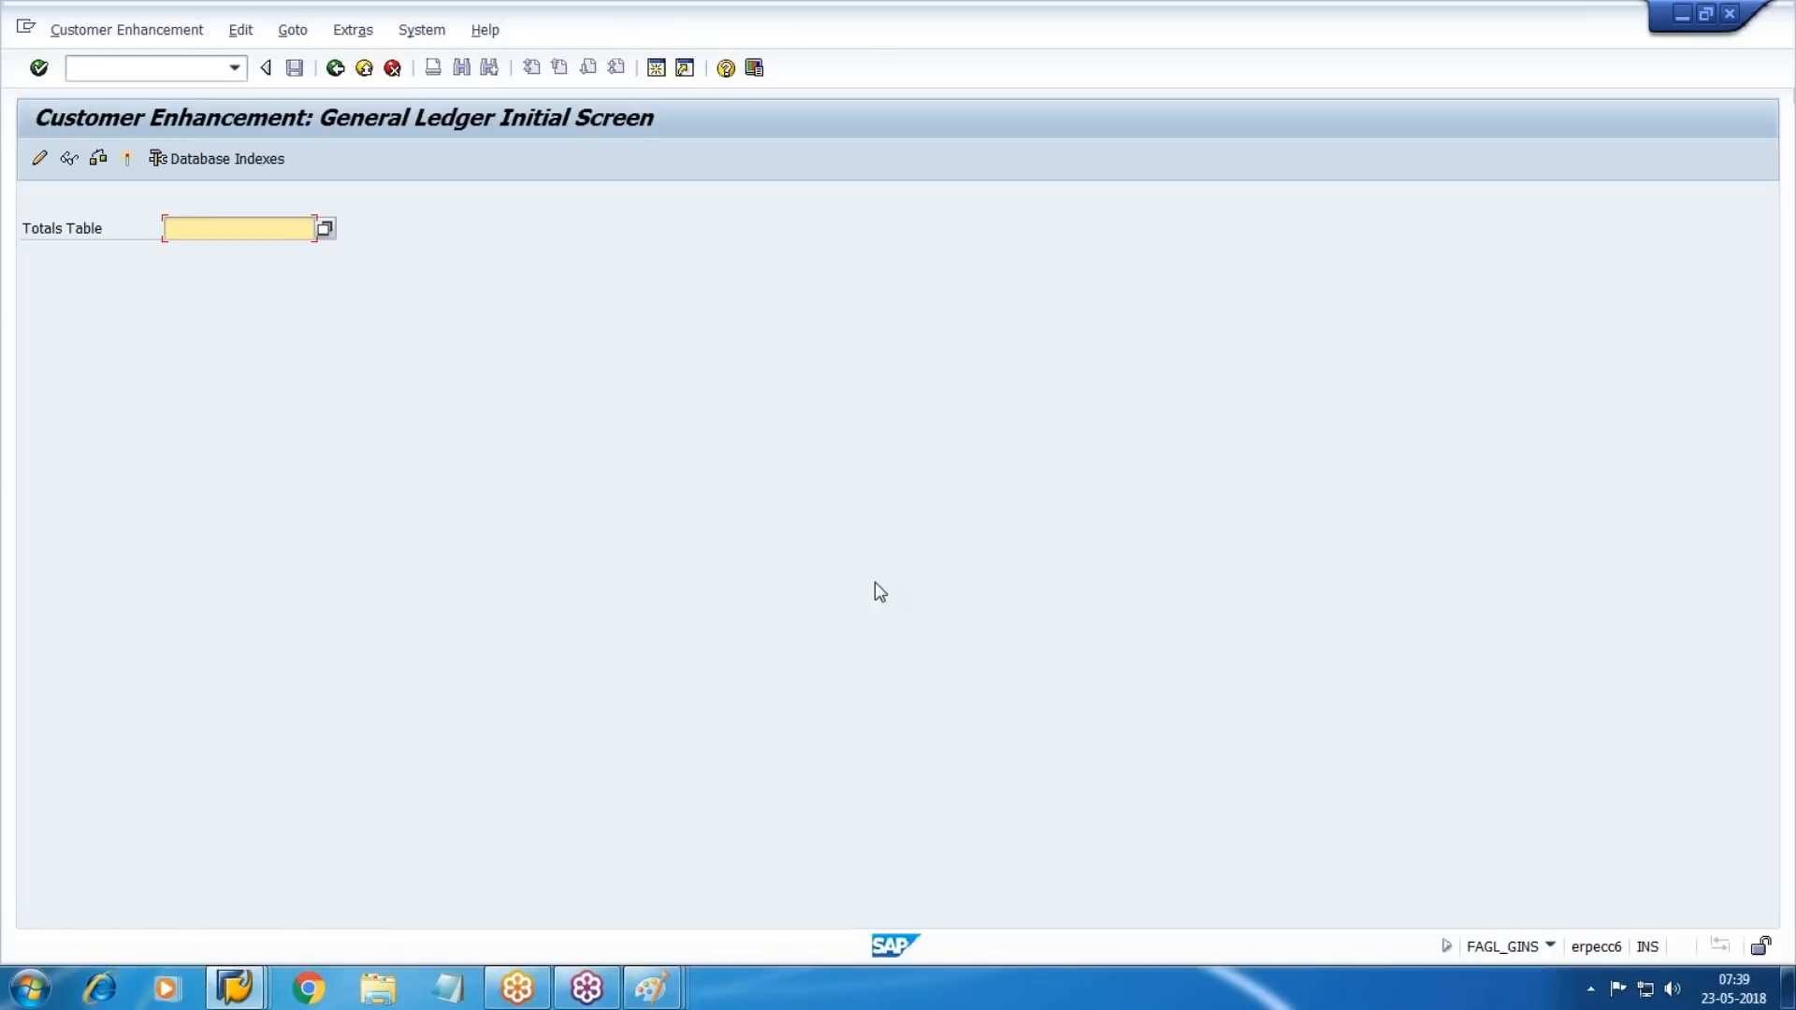
Enter FAGLFLEXT as the totals table and open its customer enhancement for changes.
text(FA)
key(Down)
key(Return)
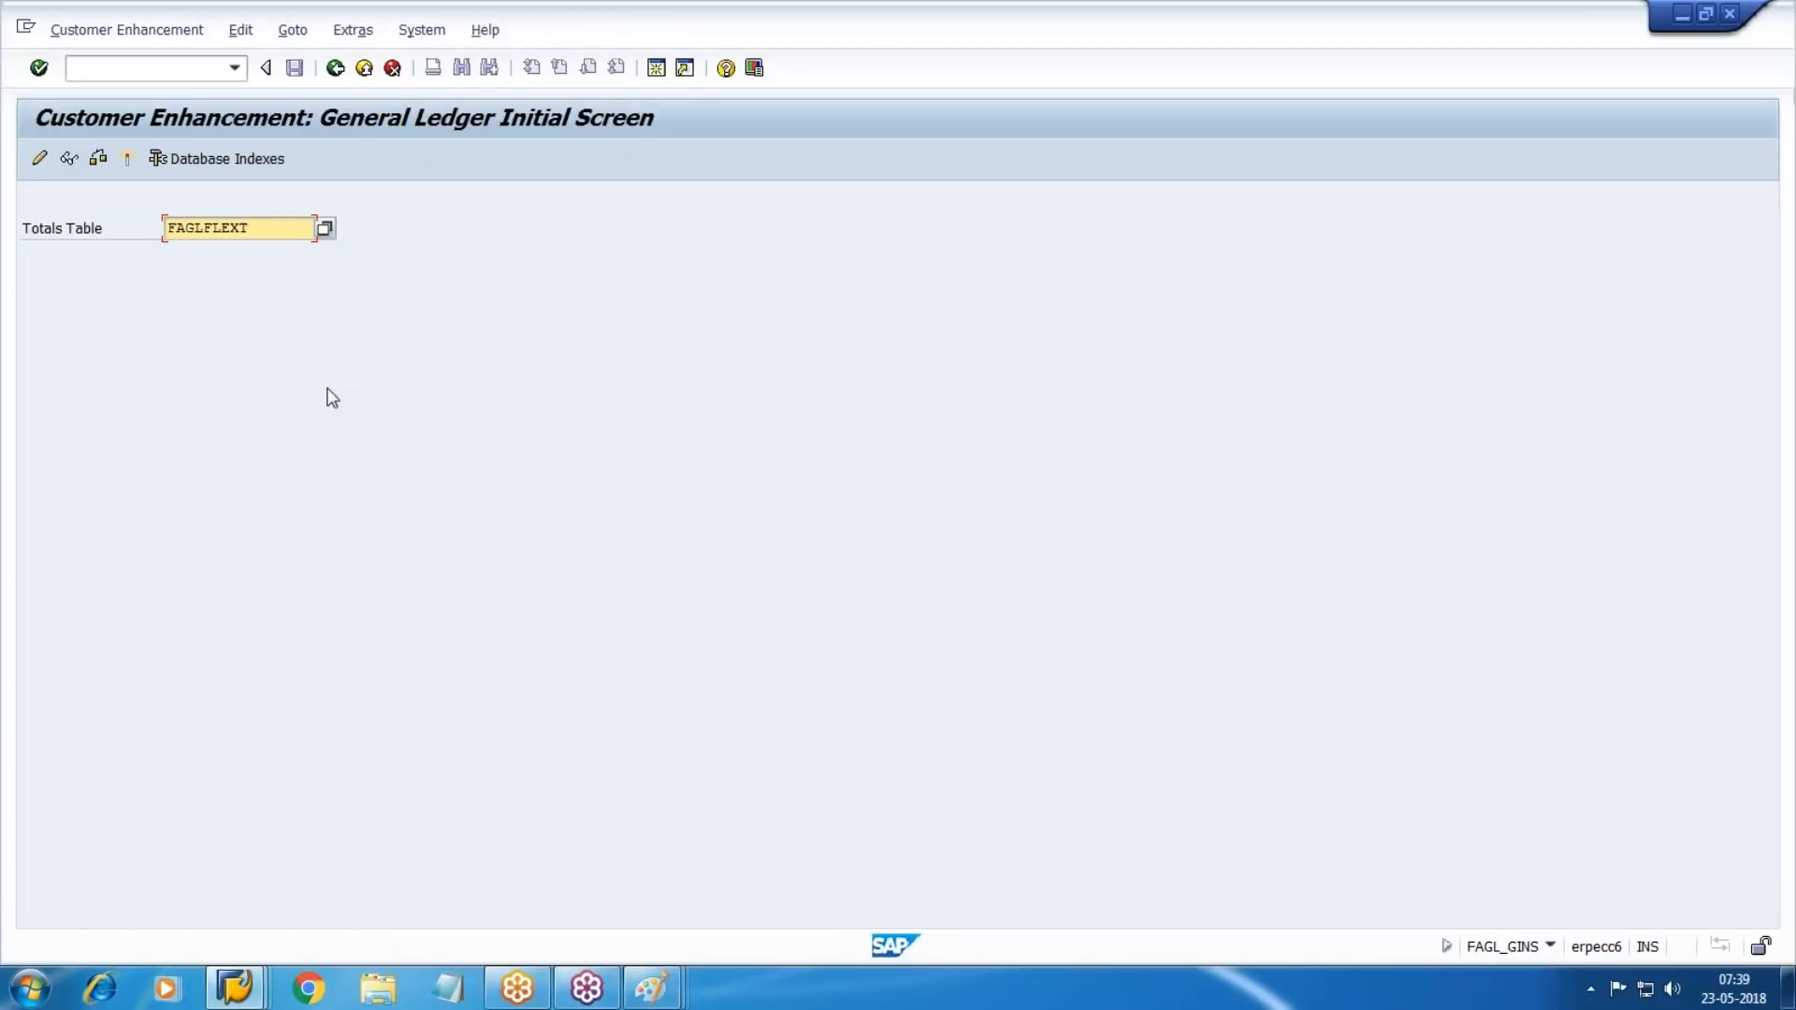
click(40, 164)
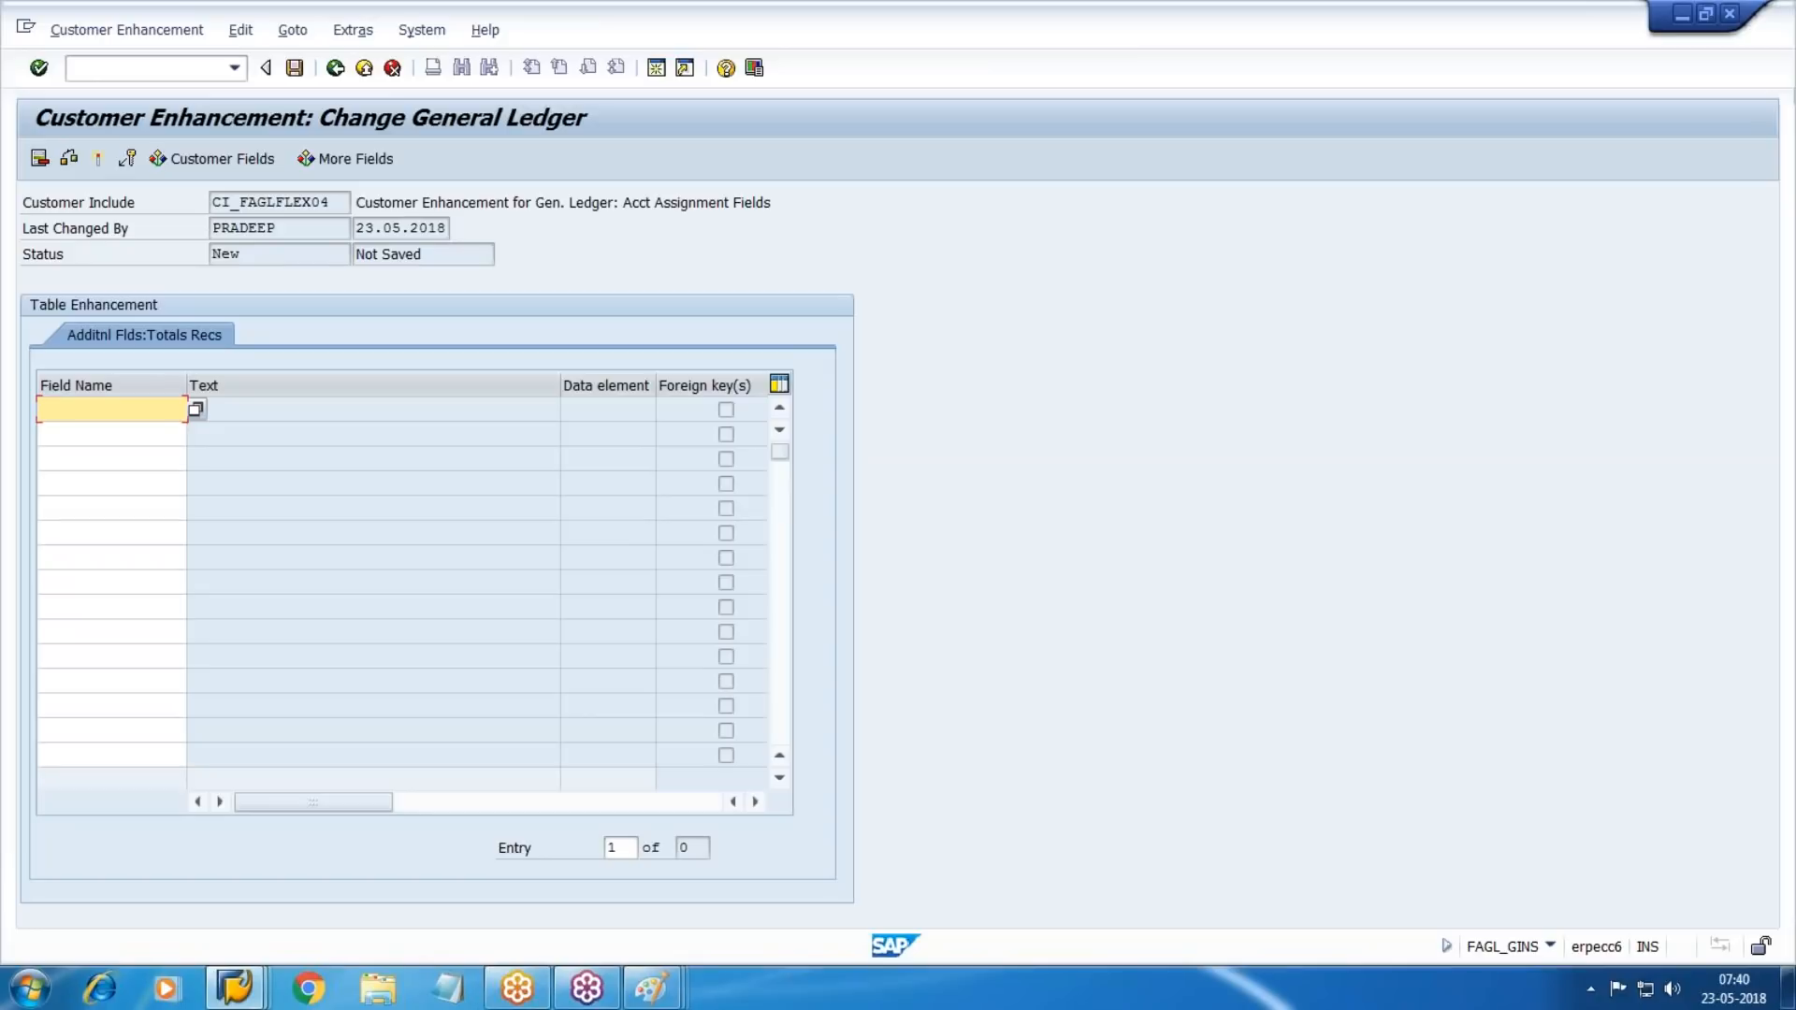
Add the customer field ZZBUSPARTN (Business partner) as the first additional field of the totals records.
click(196, 410)
click(369, 348)
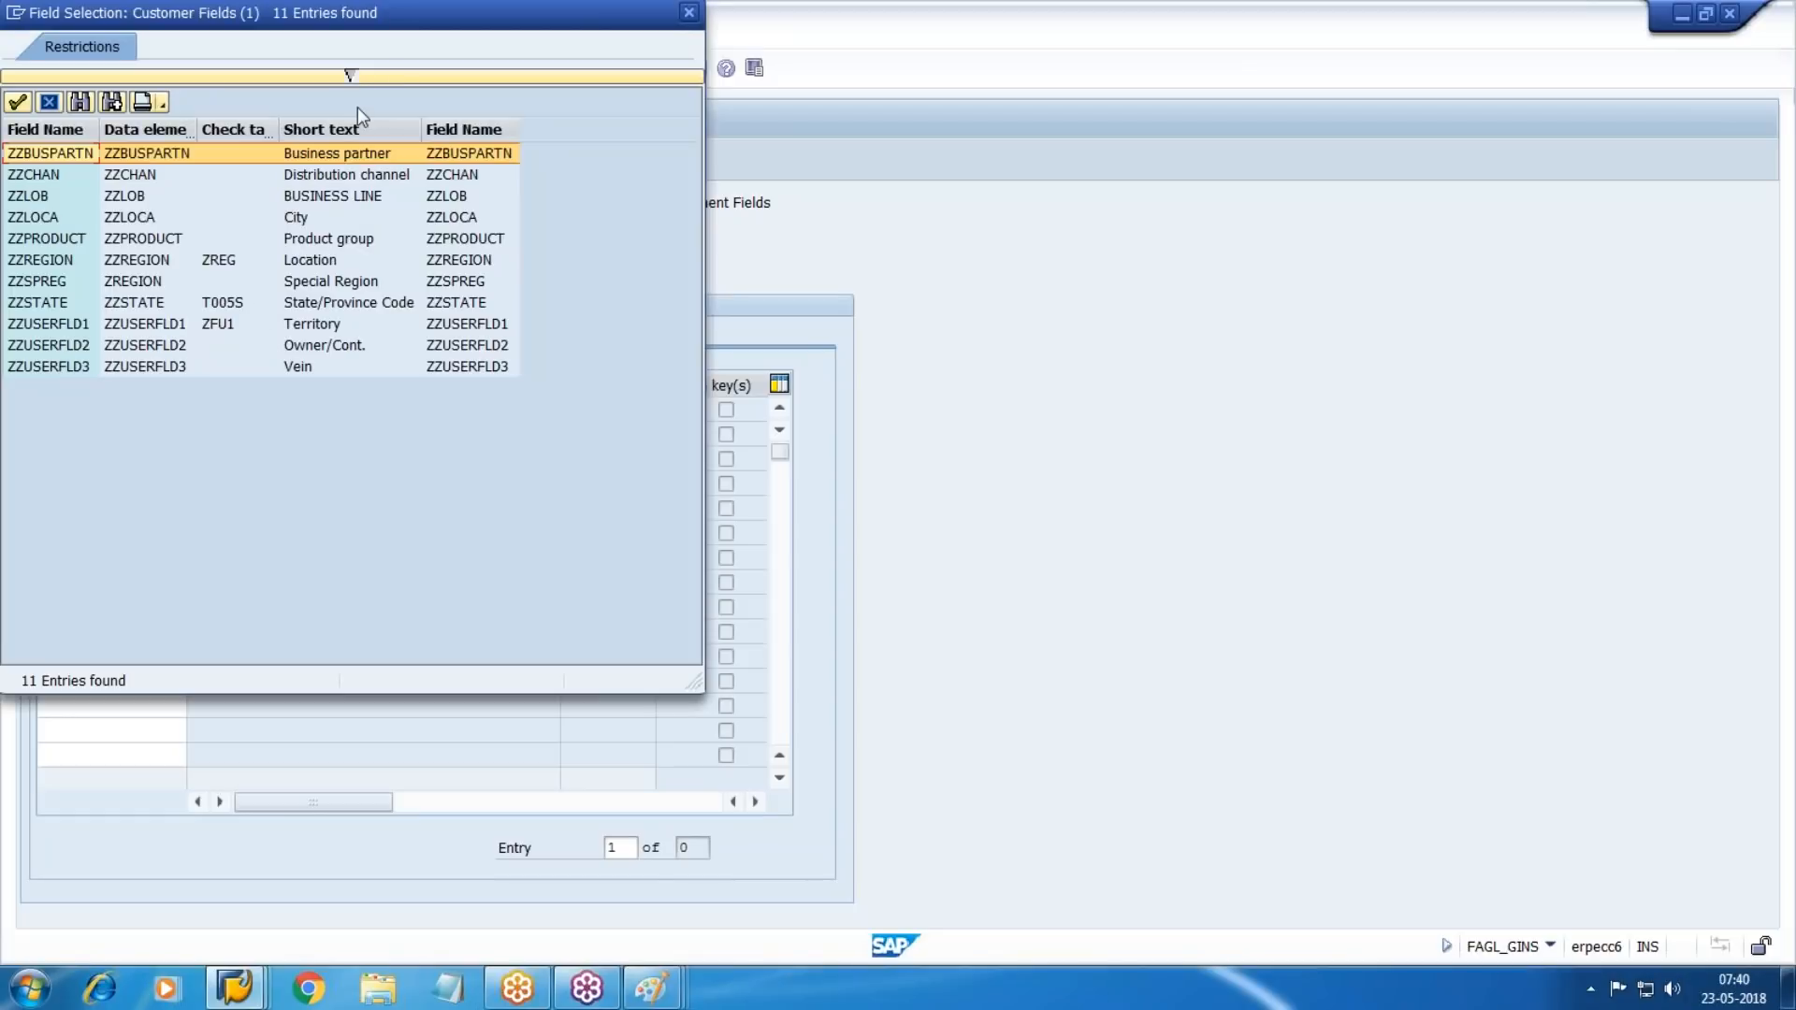
double_click(340, 154)
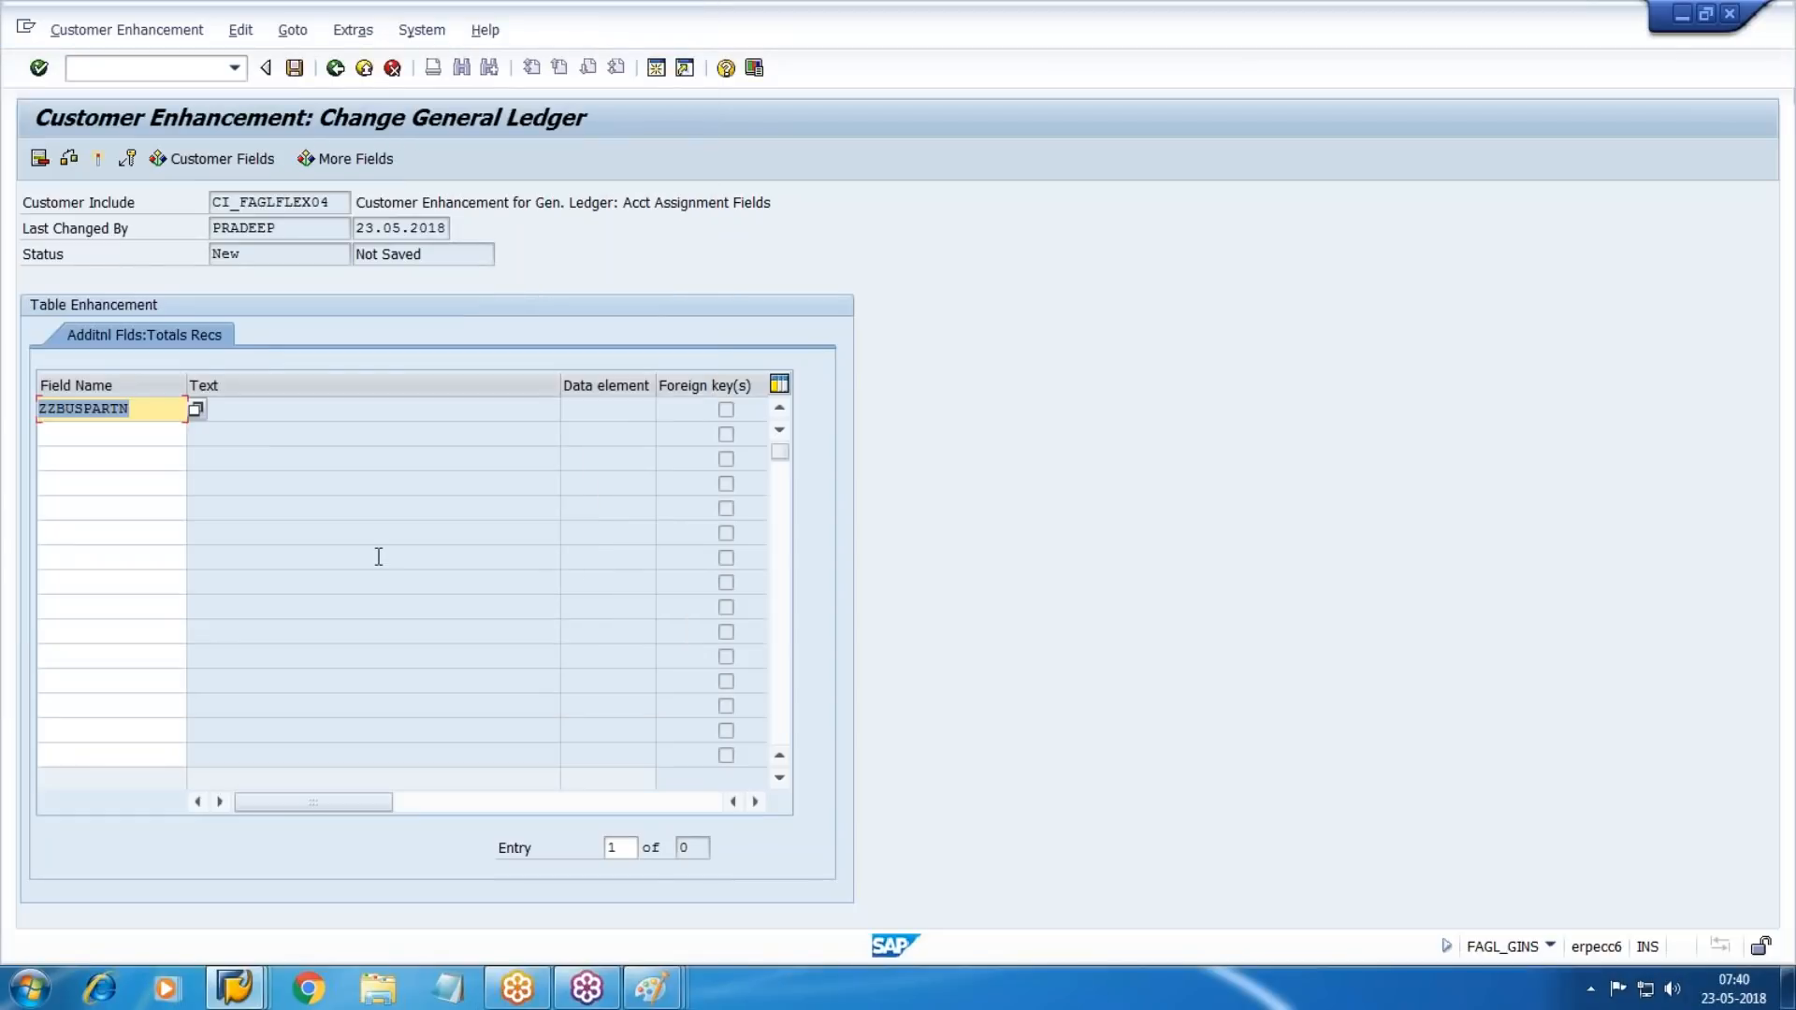
Try to save the customer enhancement under workbench request EC6K900433, and dismiss the developer registration dialog without entering an access key.
click(295, 68)
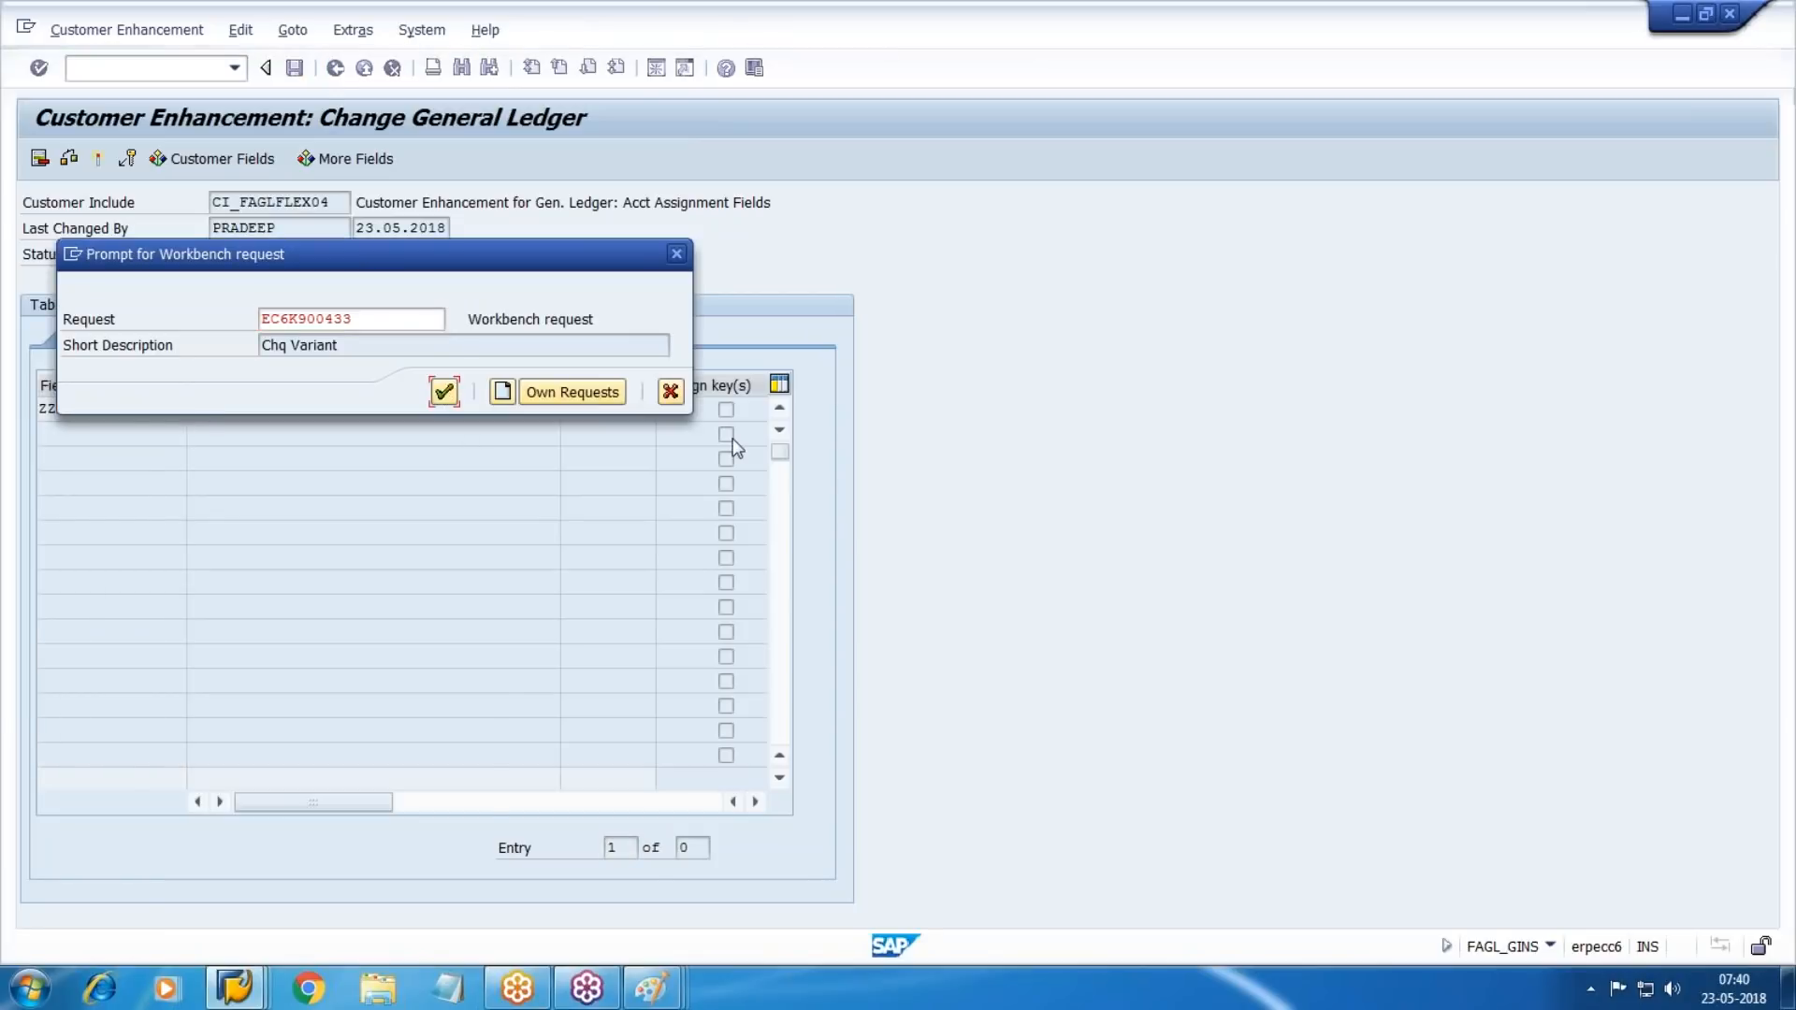
key(Return)
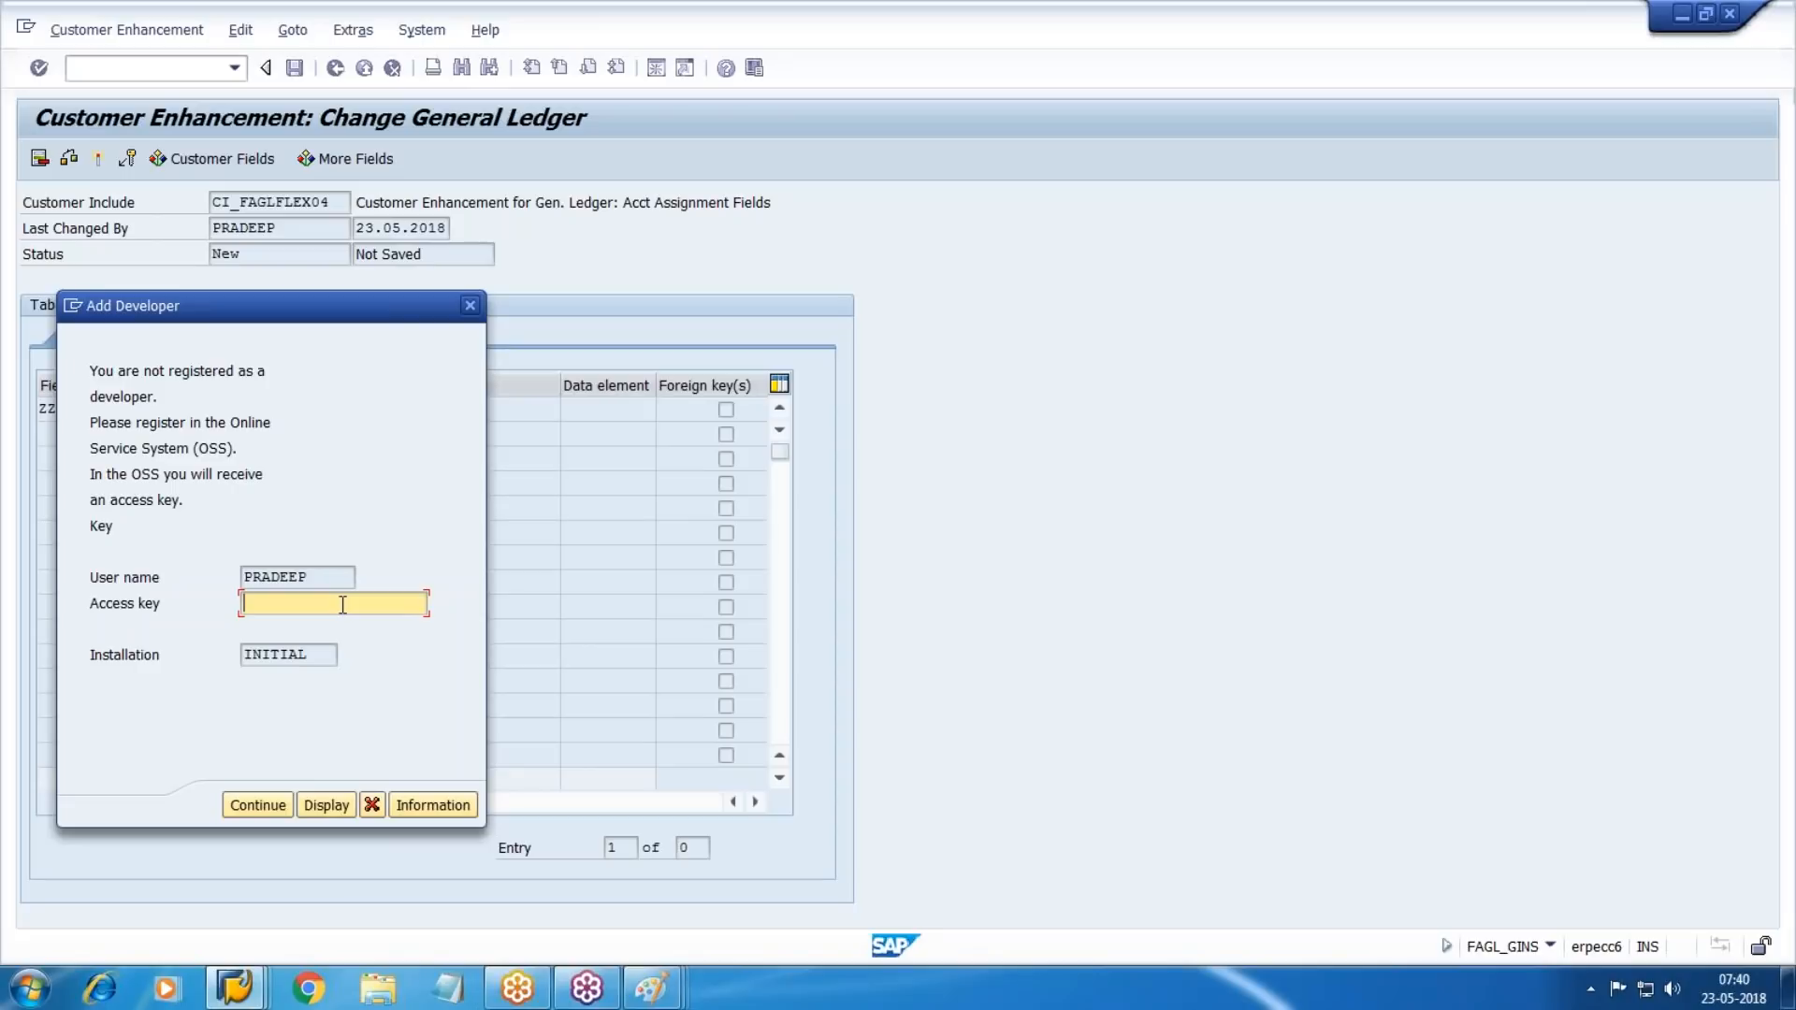
click(474, 307)
click(587, 701)
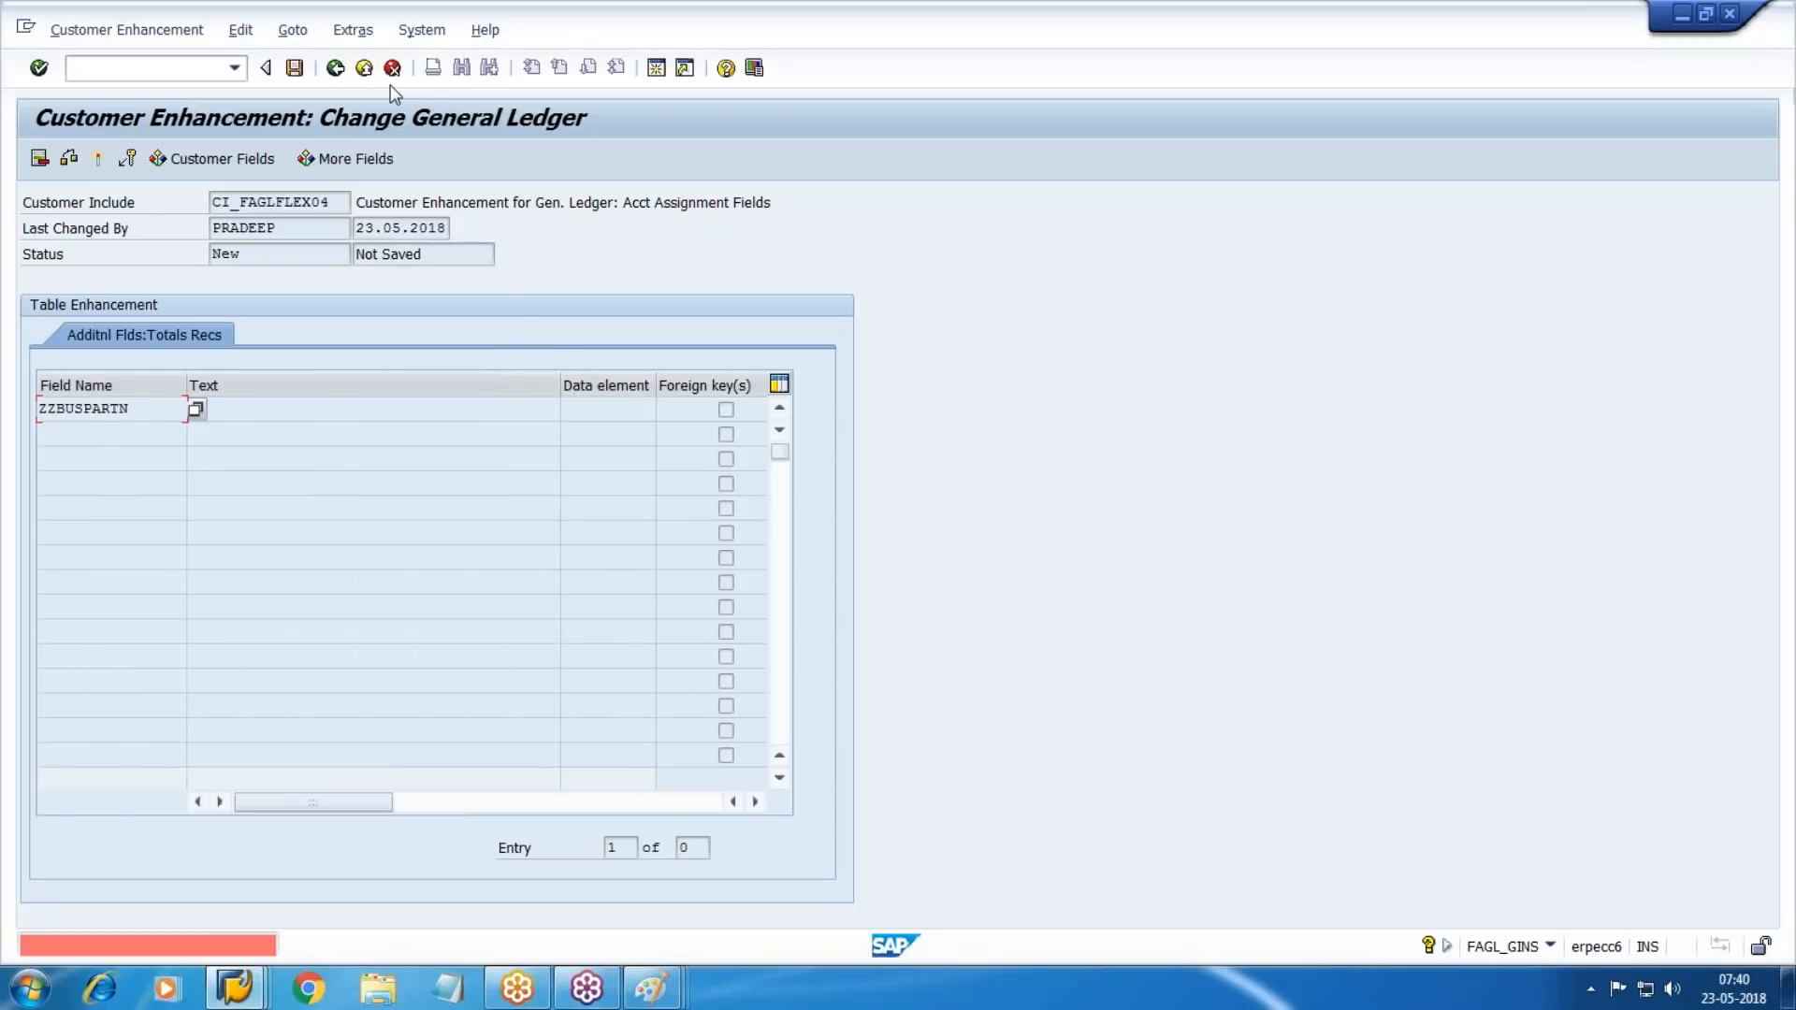
Leave the FAGLFLEXT customer enhancement without saving the configuration and return to the implementation guide.
click(364, 67)
click(365, 497)
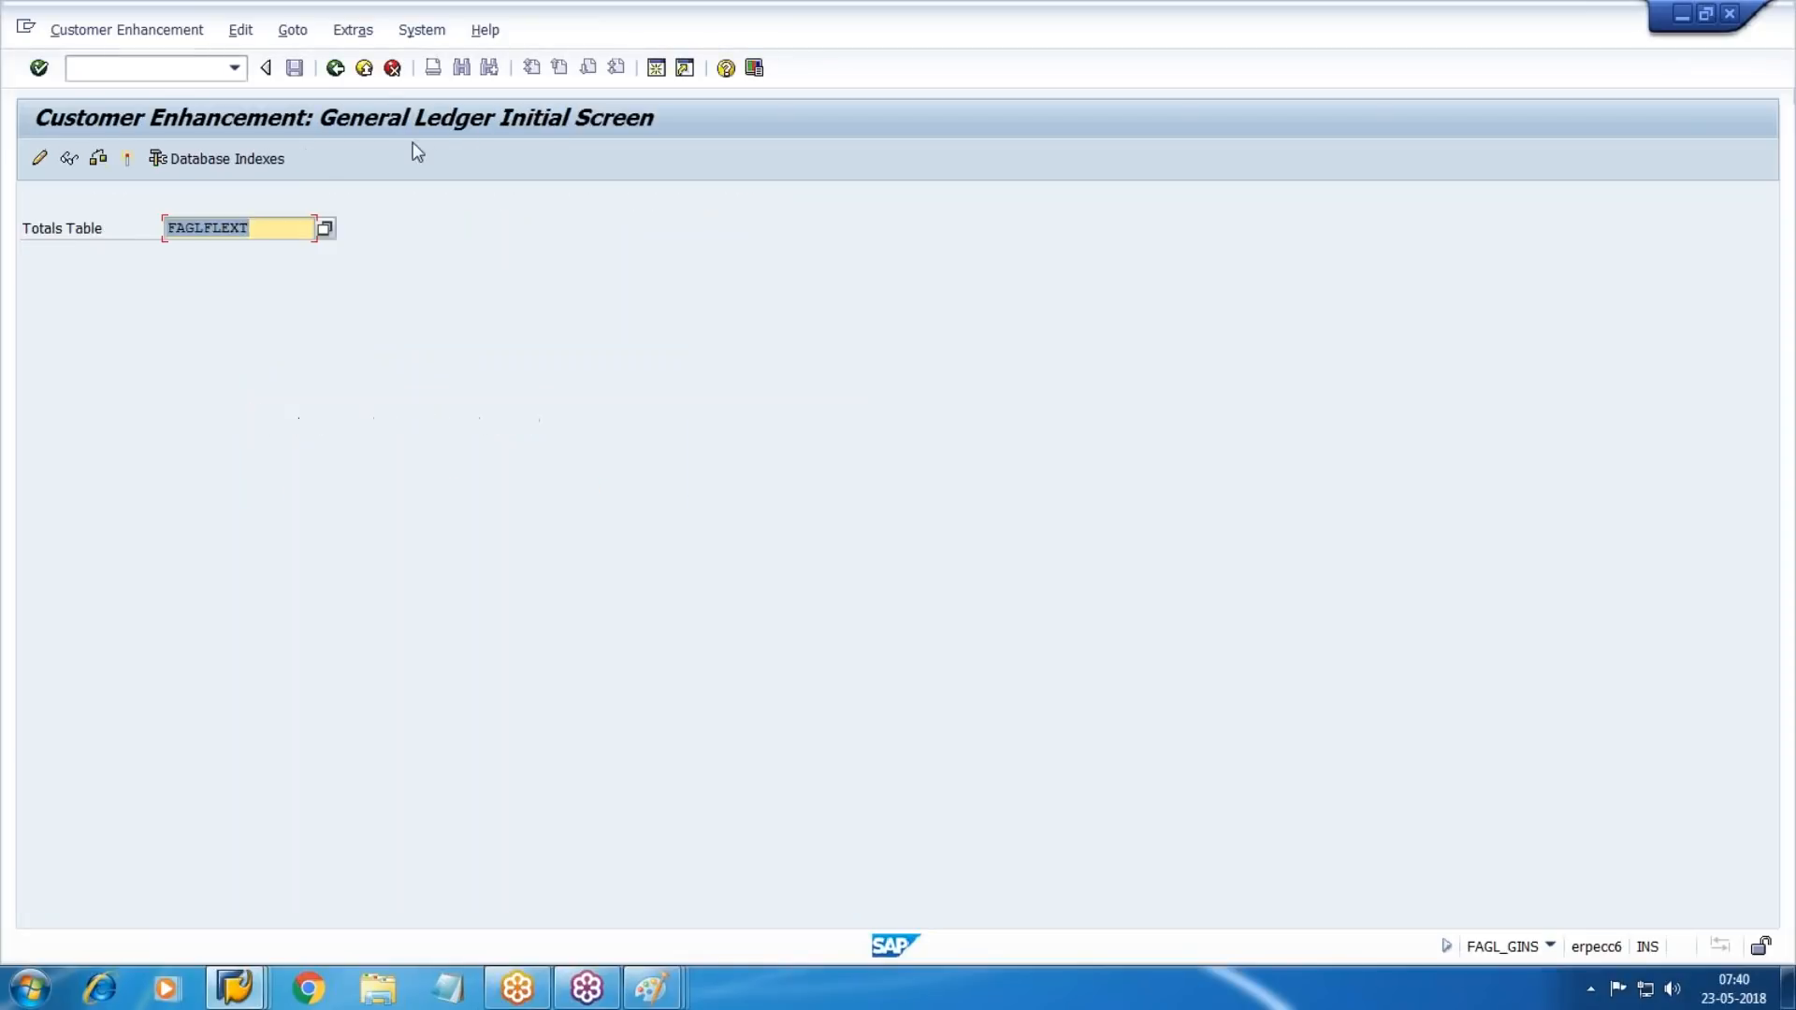
click(364, 70)
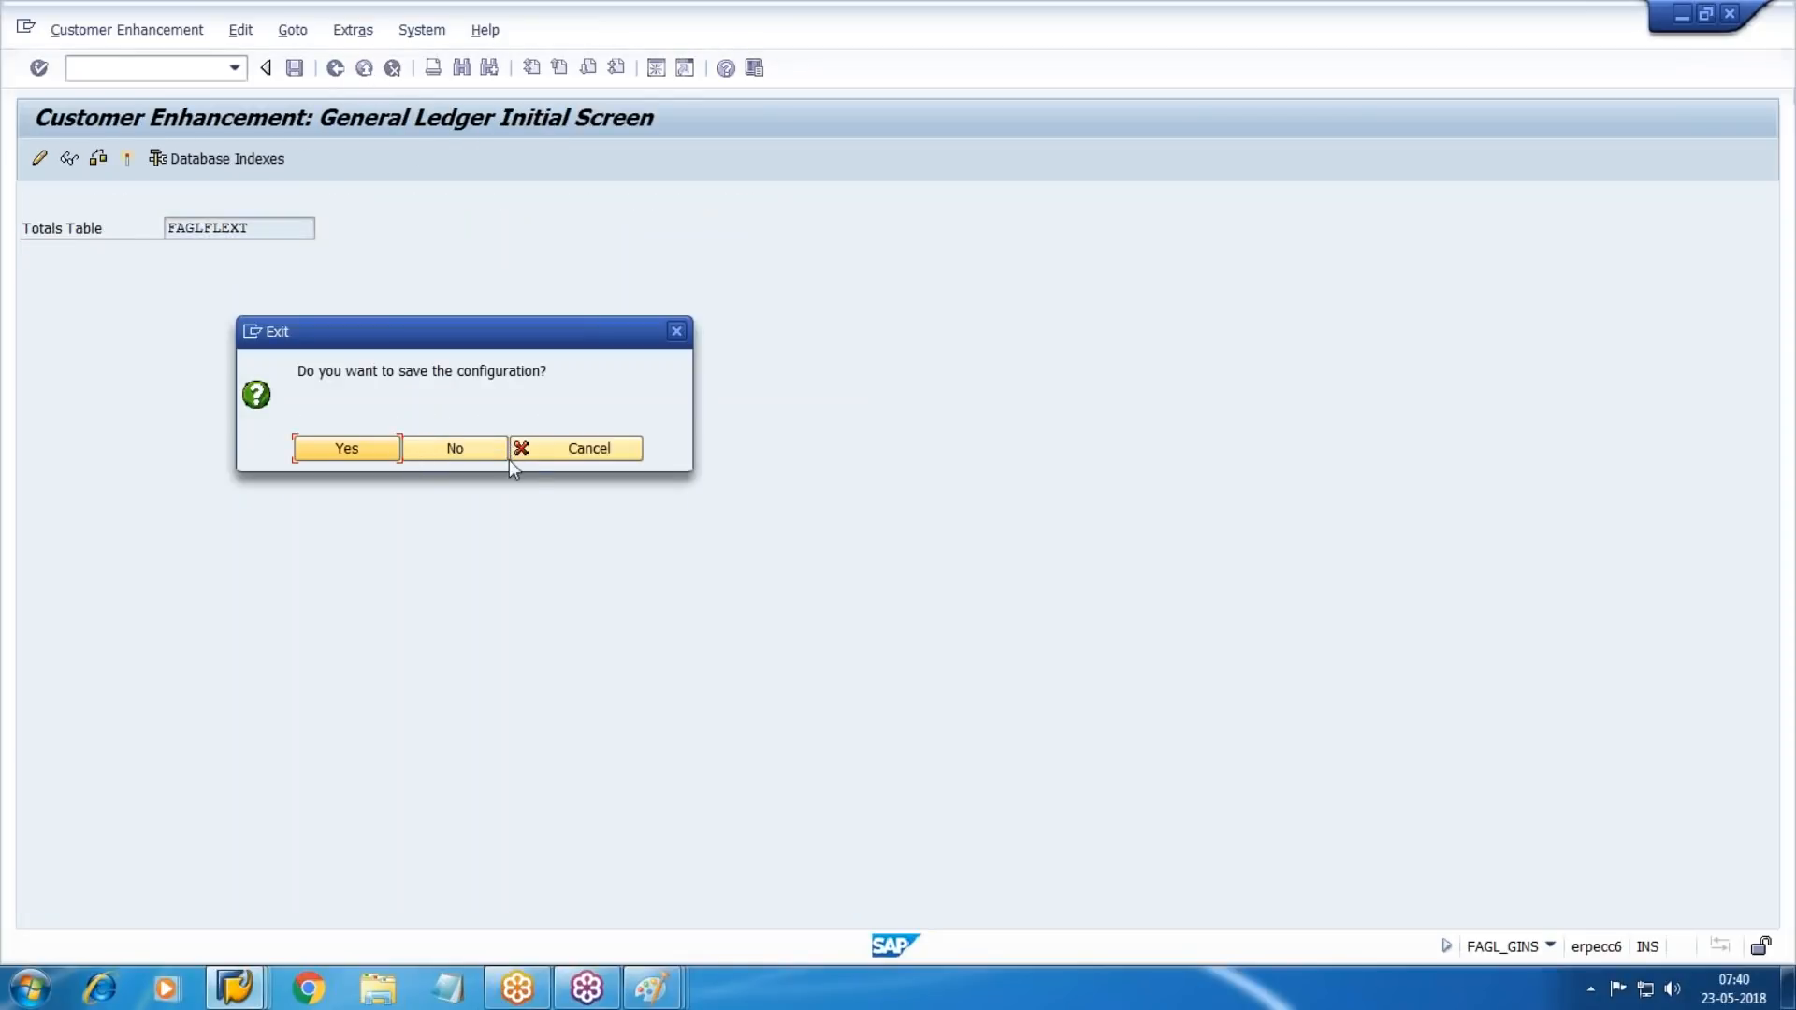
click(453, 446)
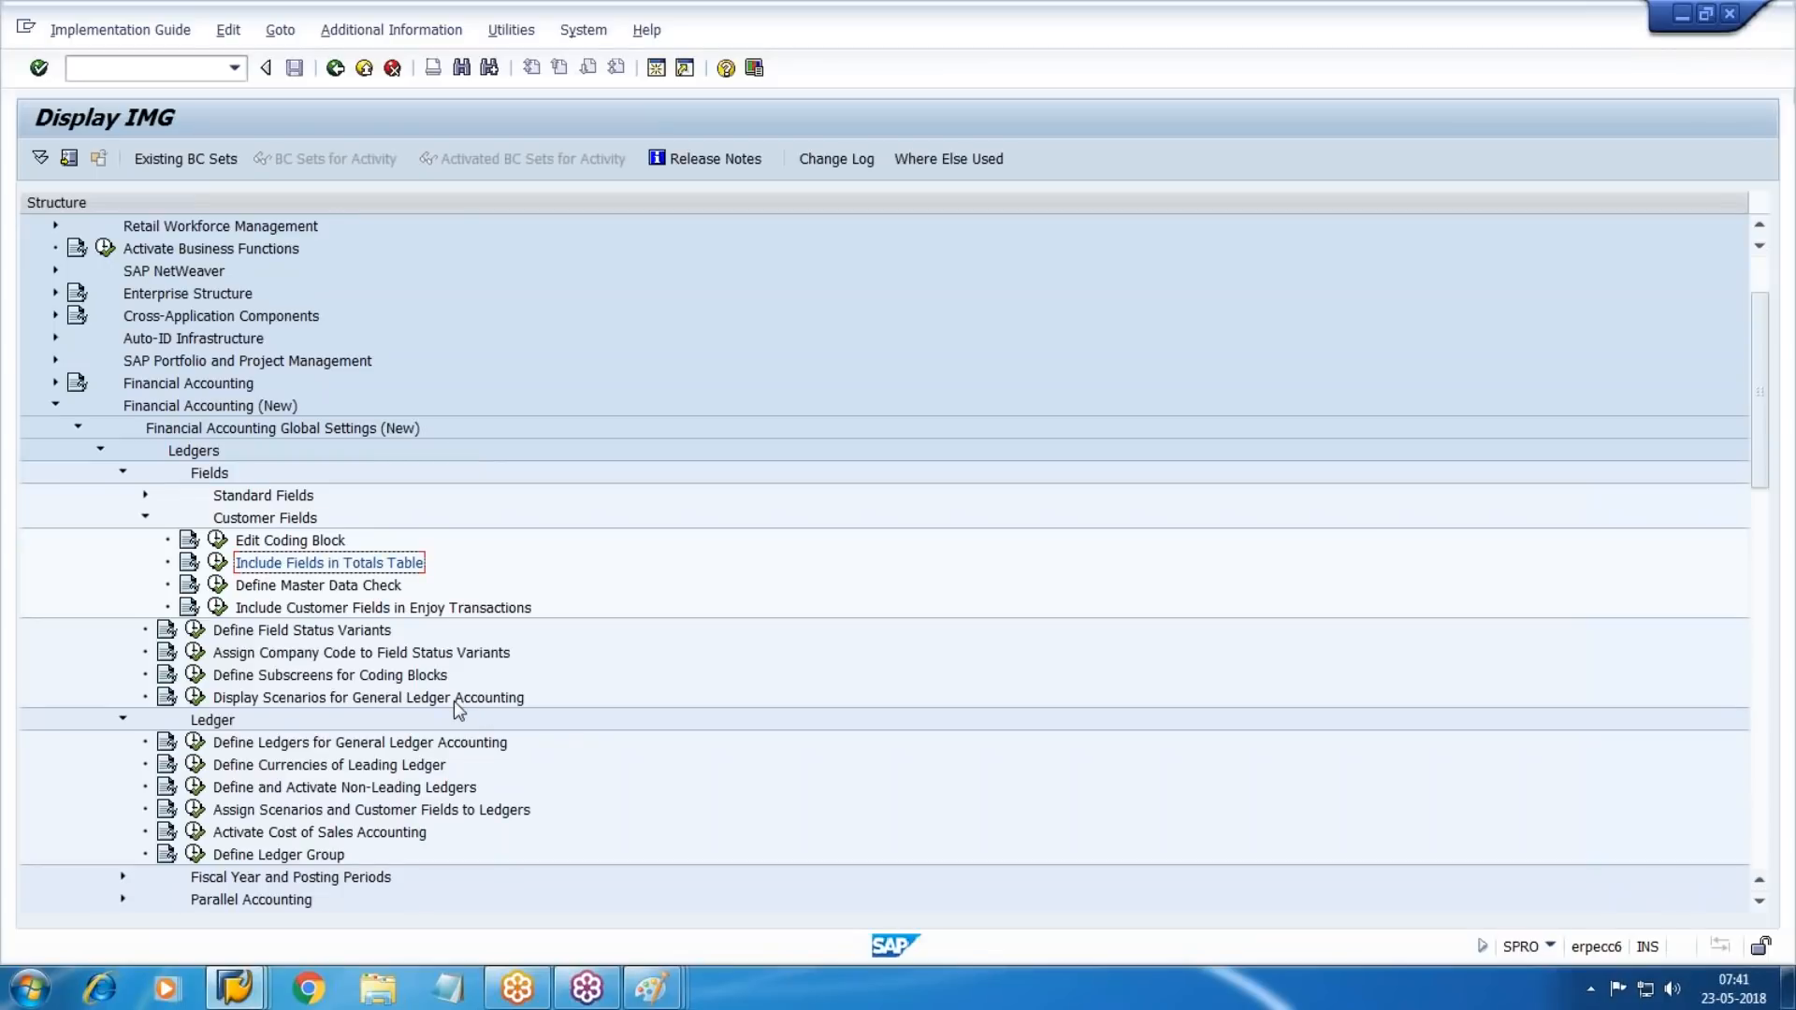
Look through the activities below the Ledger node, including those under Fiscal Year and Posting Periods.
scroll(387, 702, down, 2)
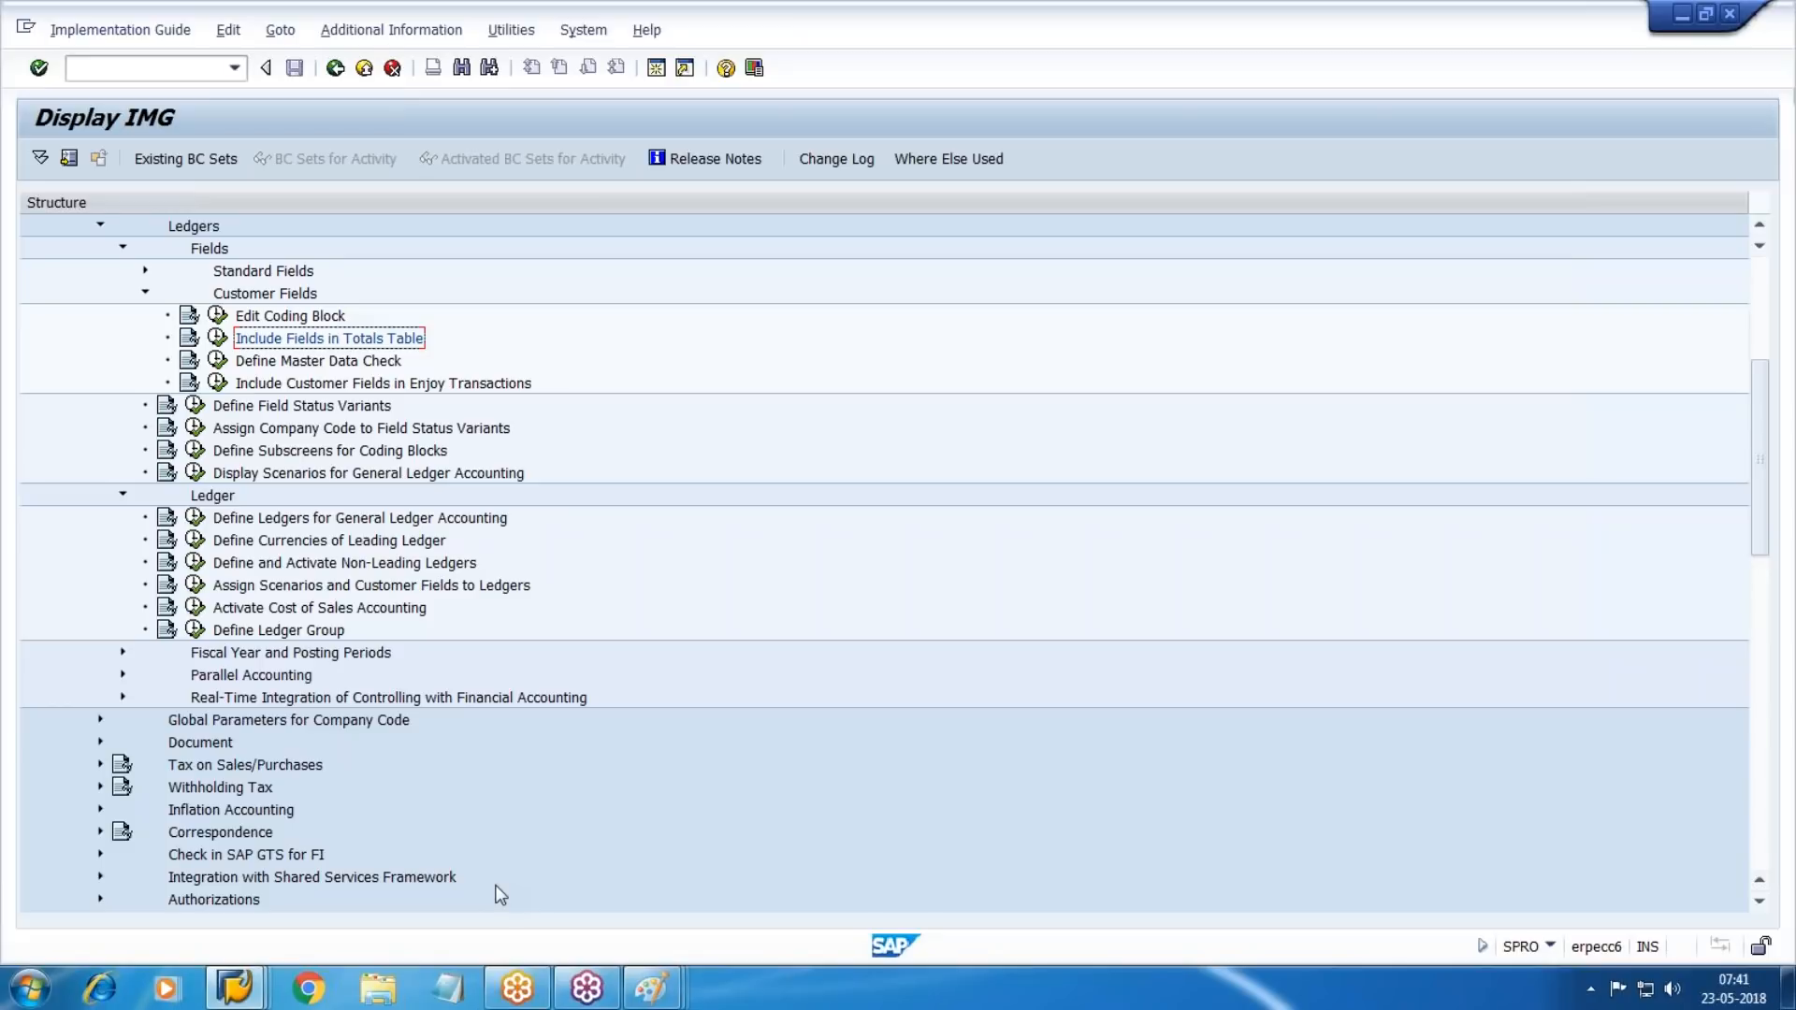
scroll(433, 765, down, 3)
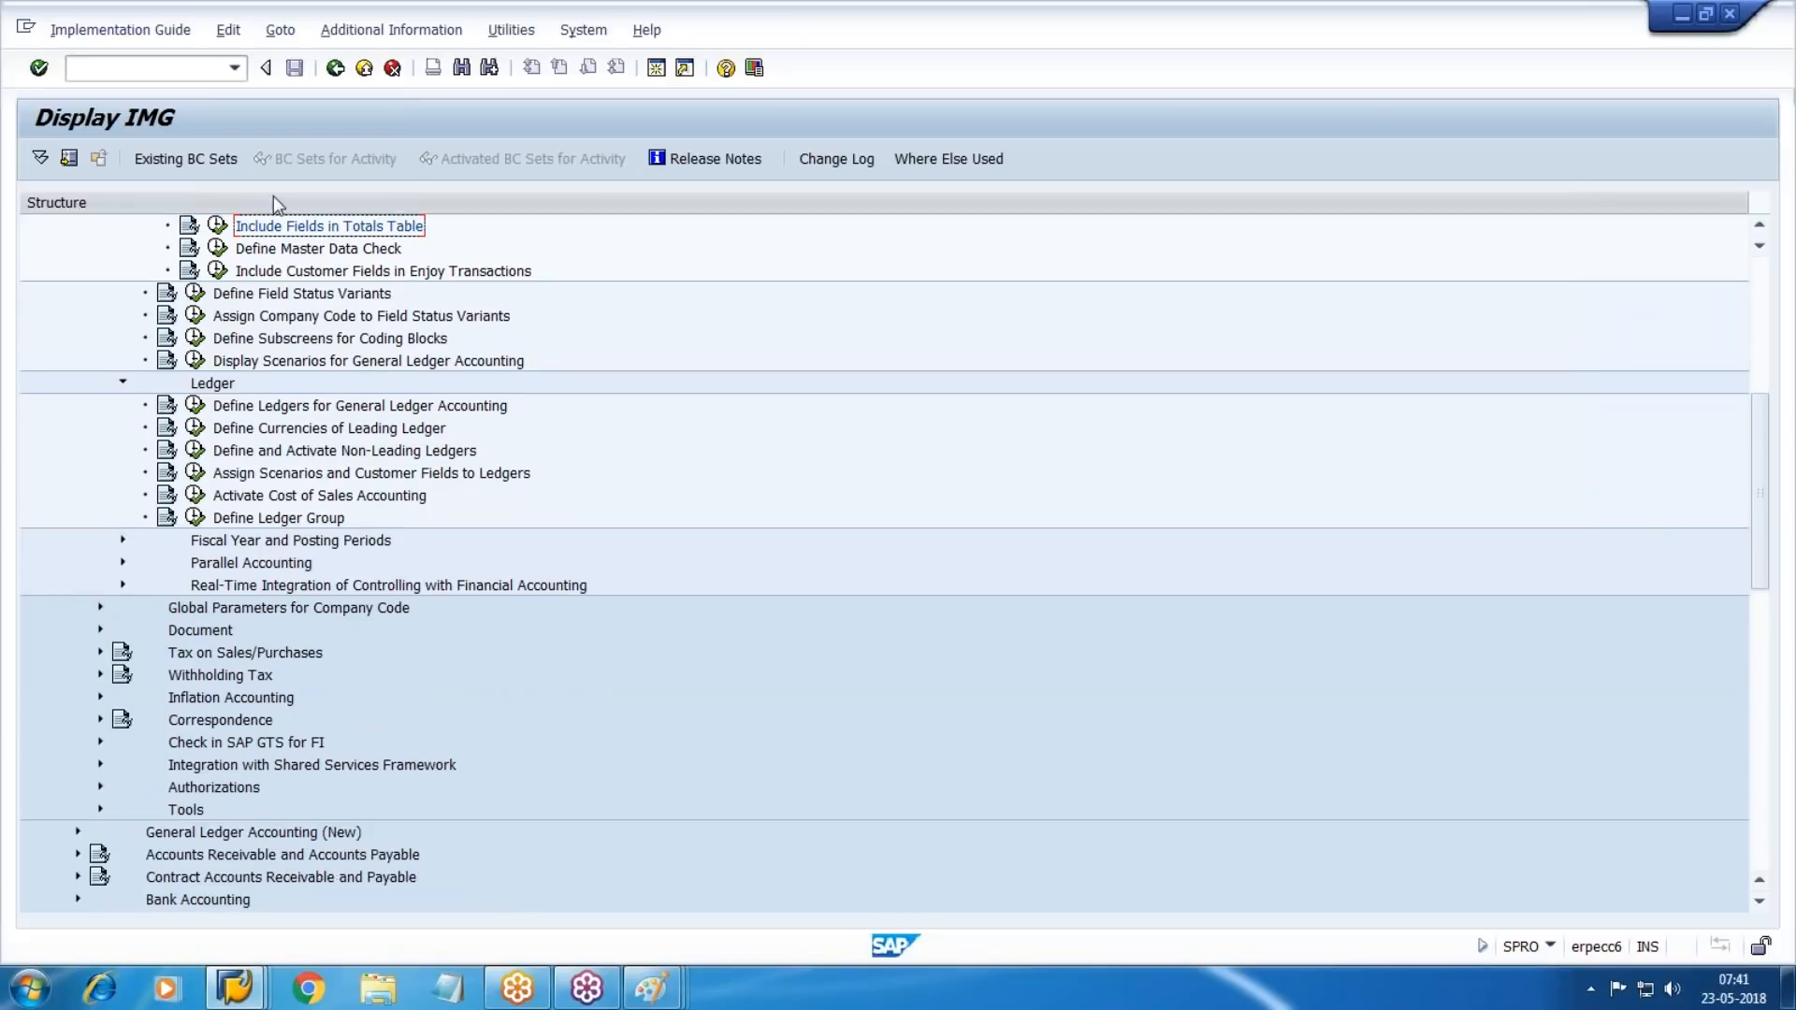
scroll(754, 563, down, 1)
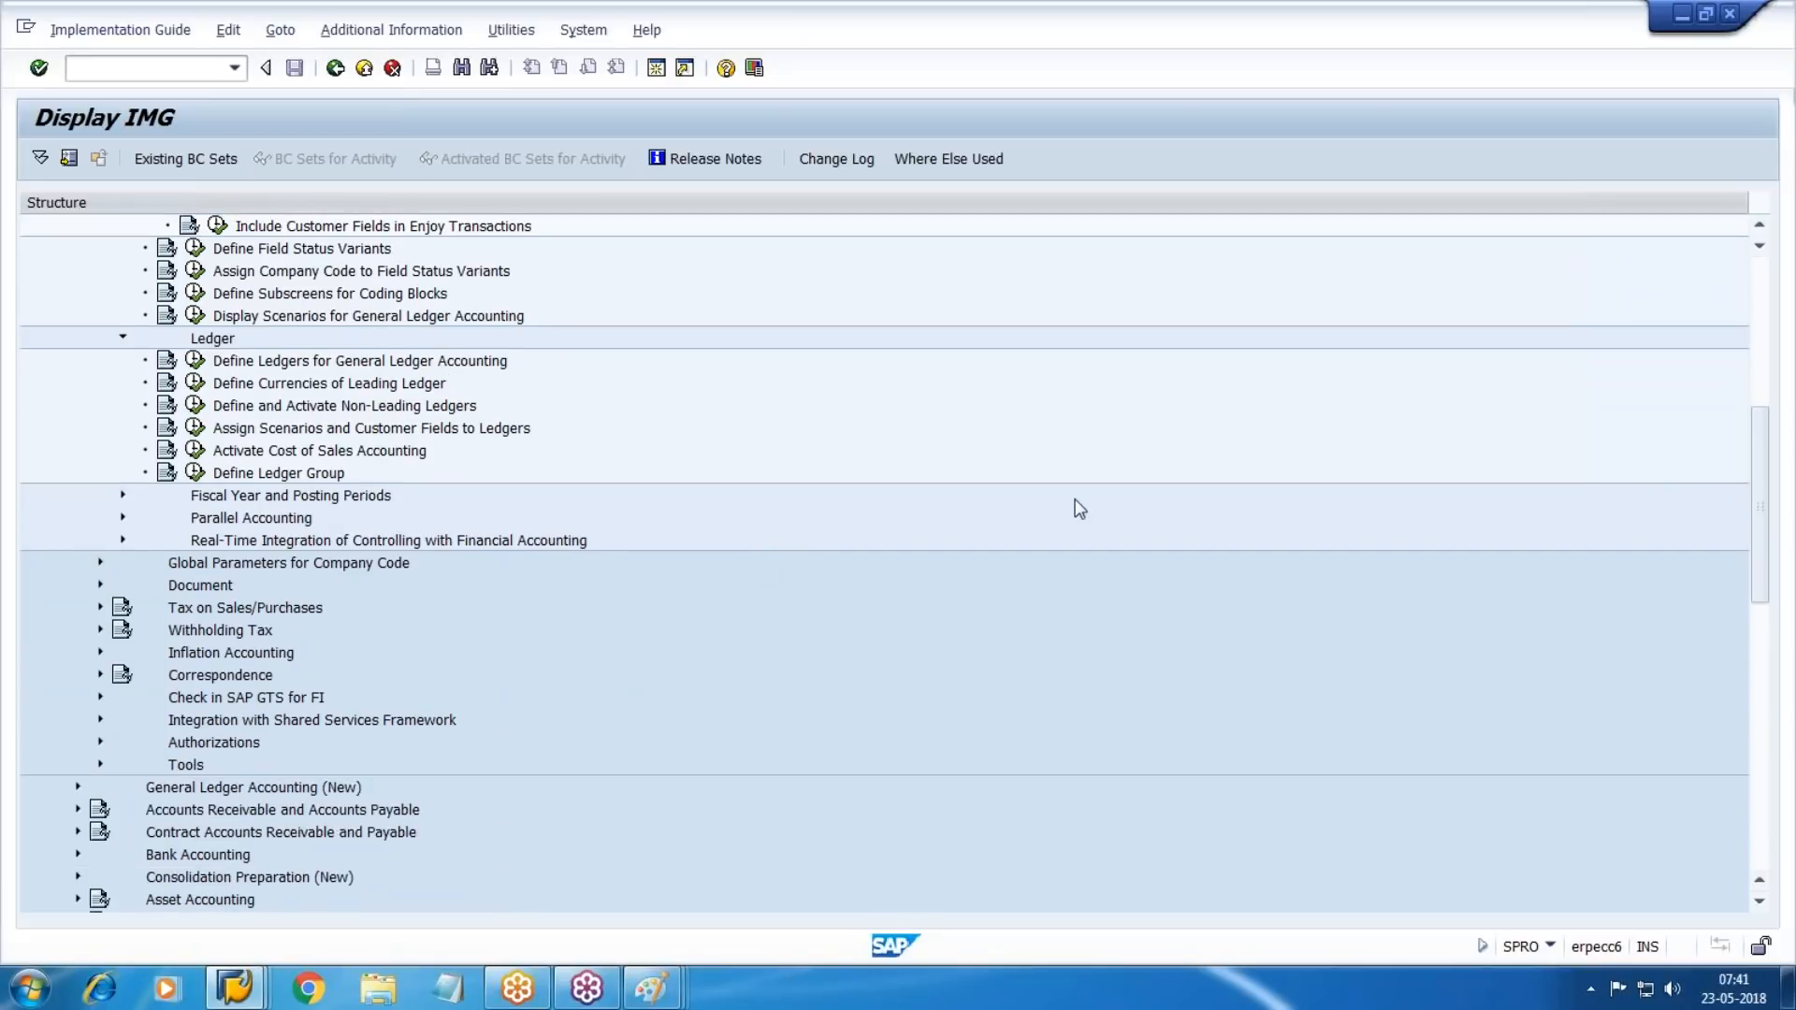
scroll(834, 499, down, 1)
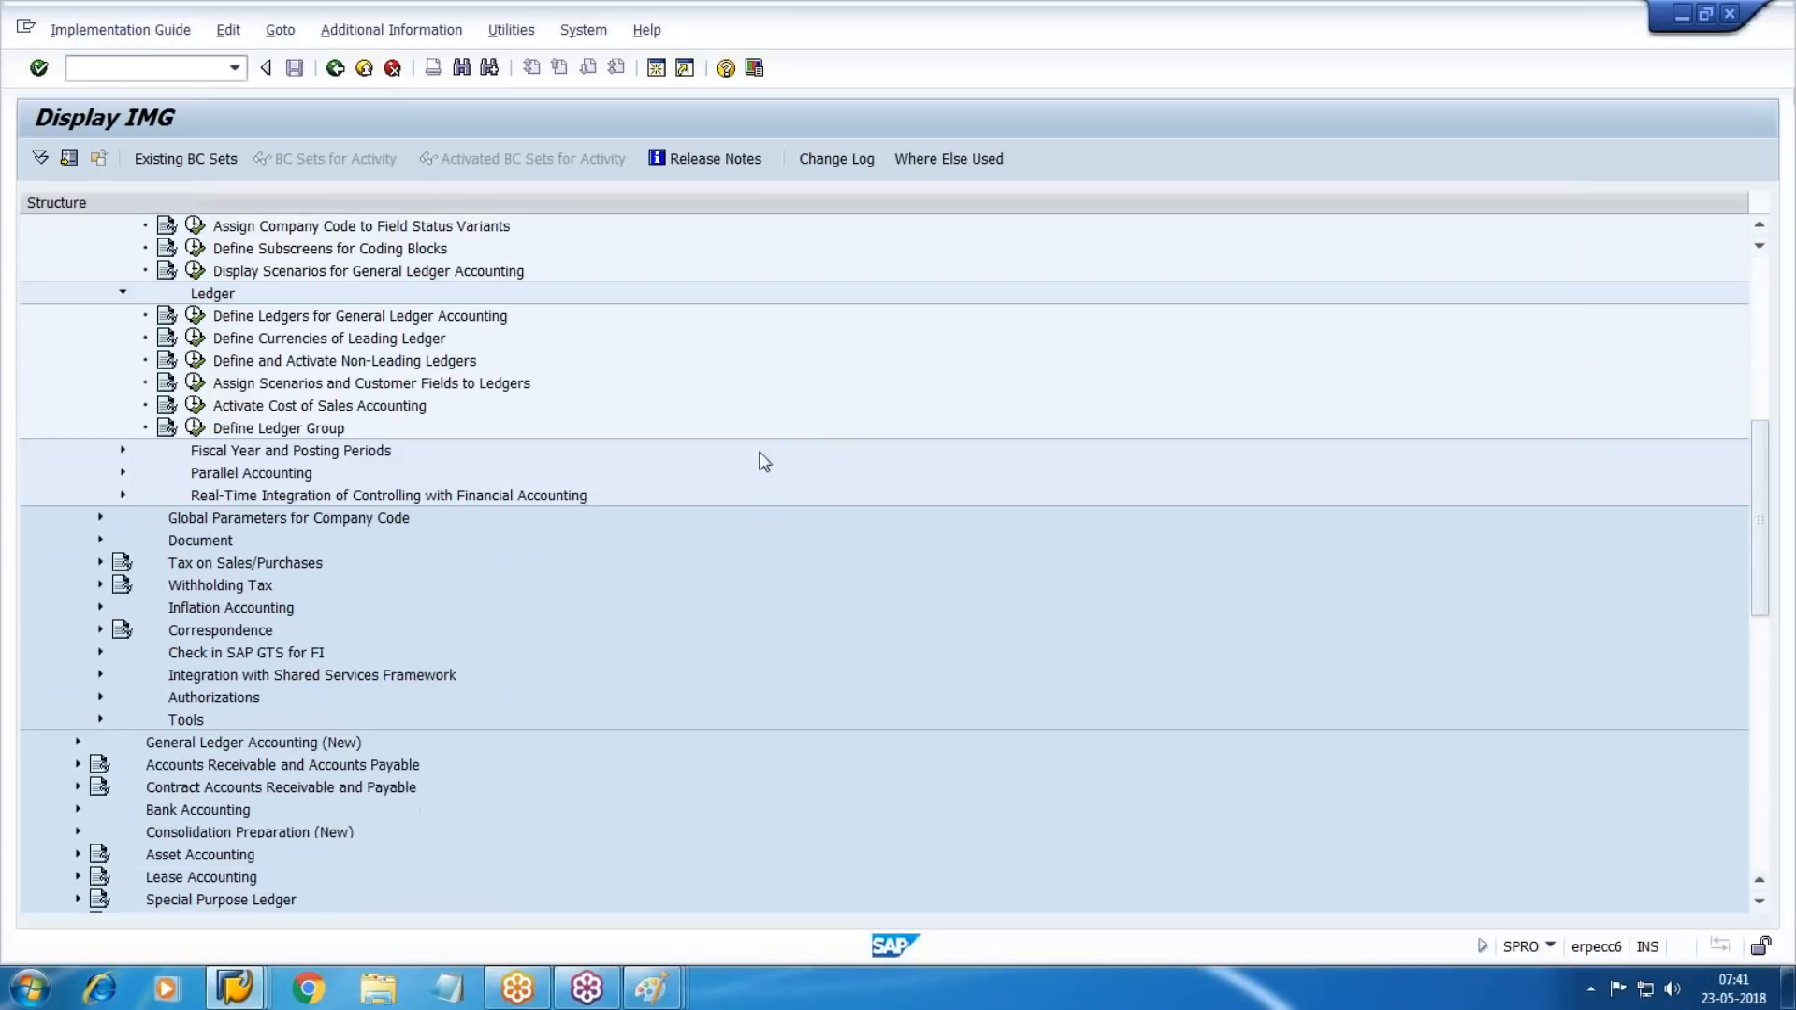
scroll(757, 496, down, 1)
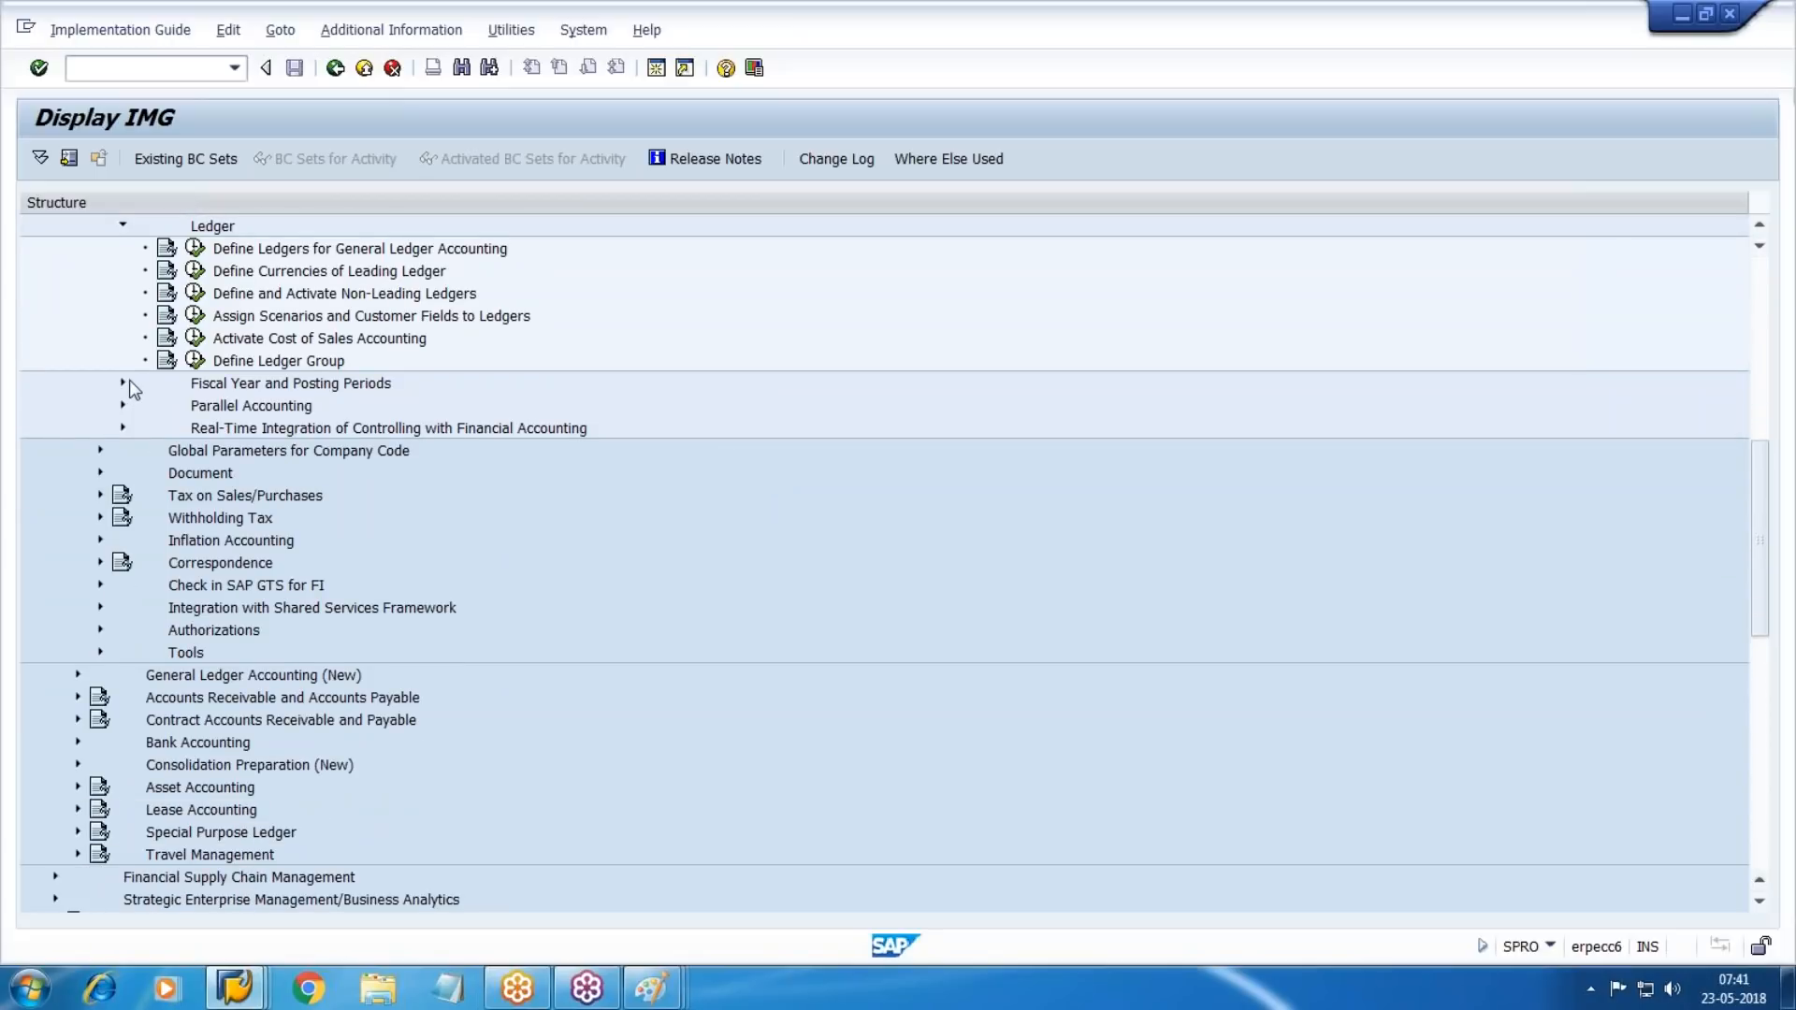
scroll(122, 441, up, 1)
click(121, 430)
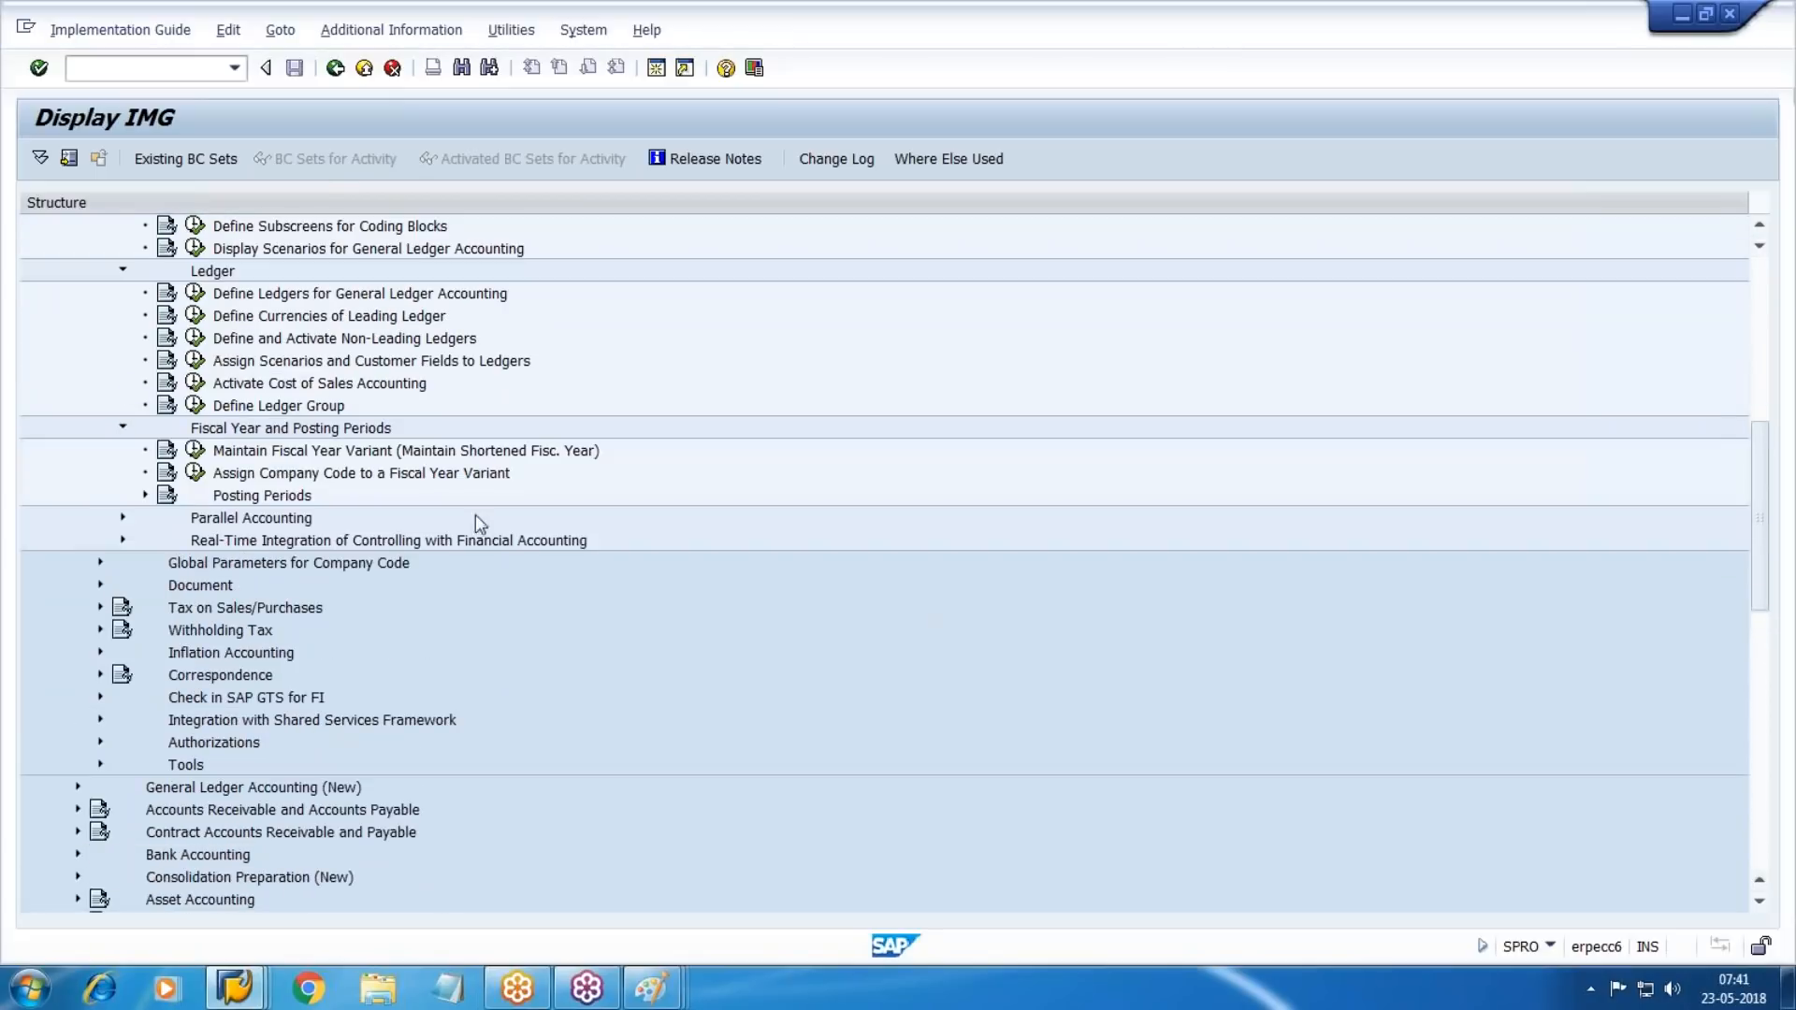
click(123, 430)
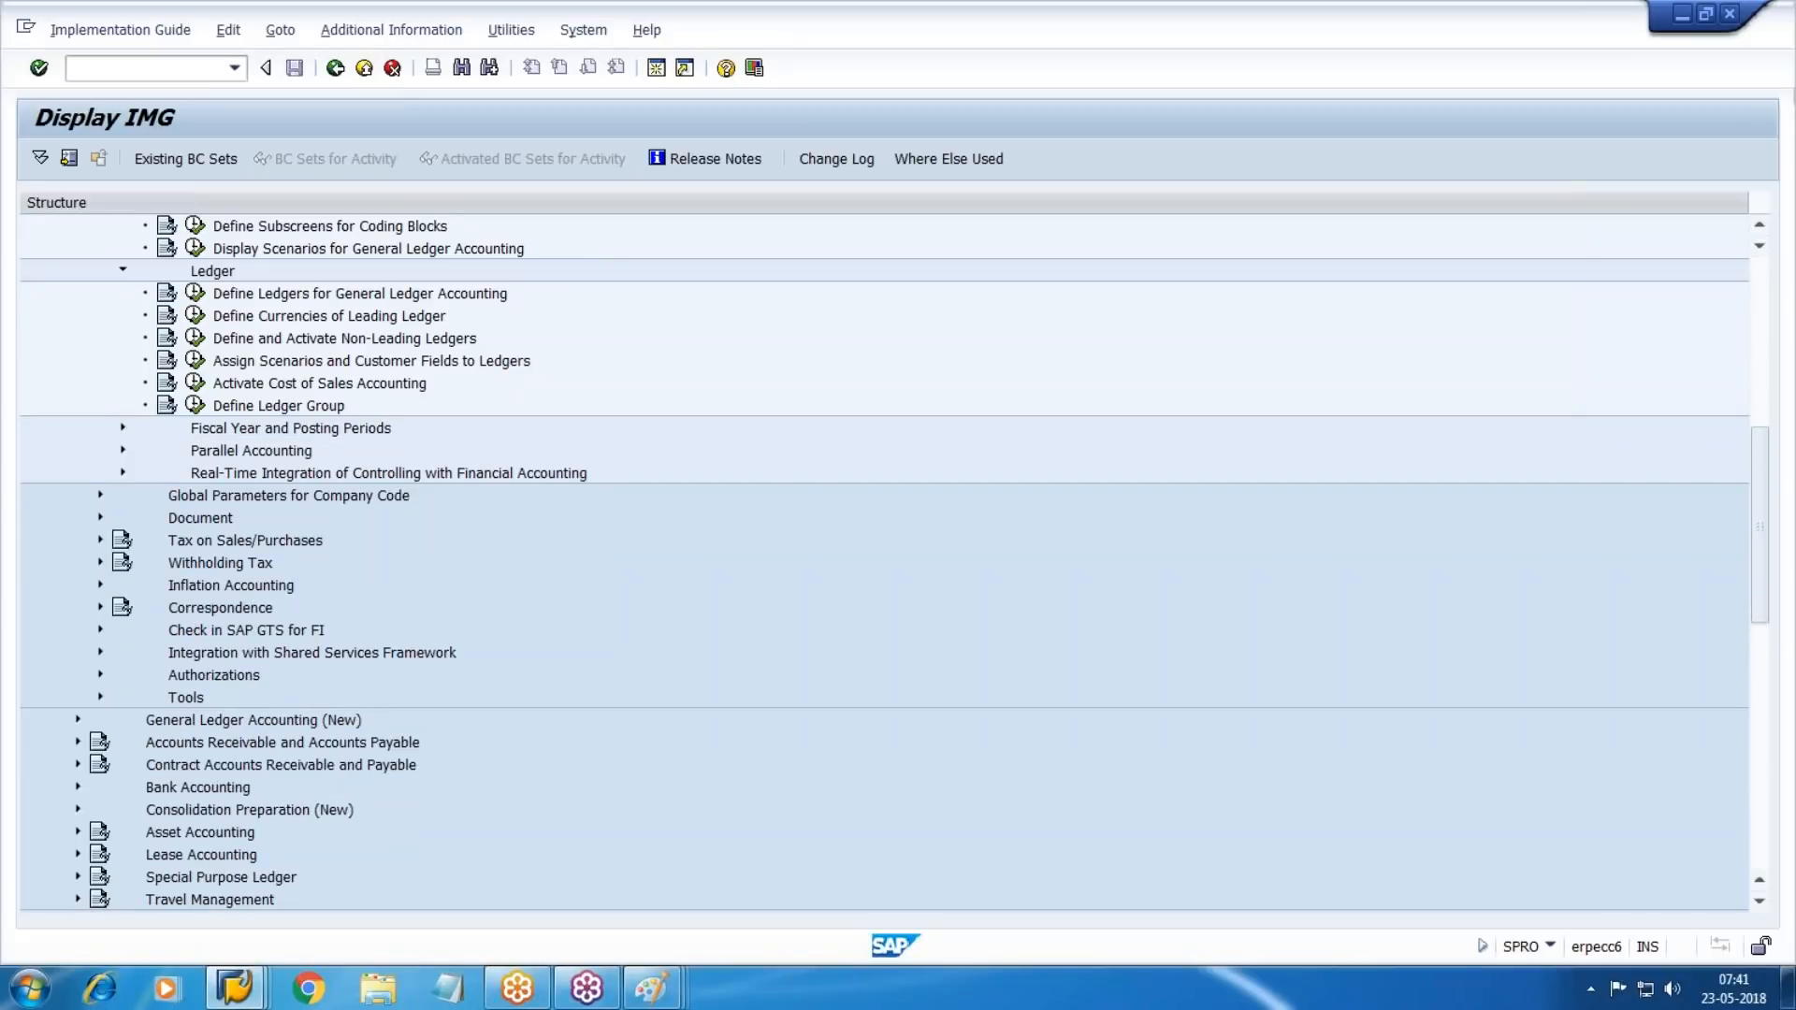
Expand the Document Types node under Document and select the Define Document Types for Entry View in a Ledger activity.
click(100, 517)
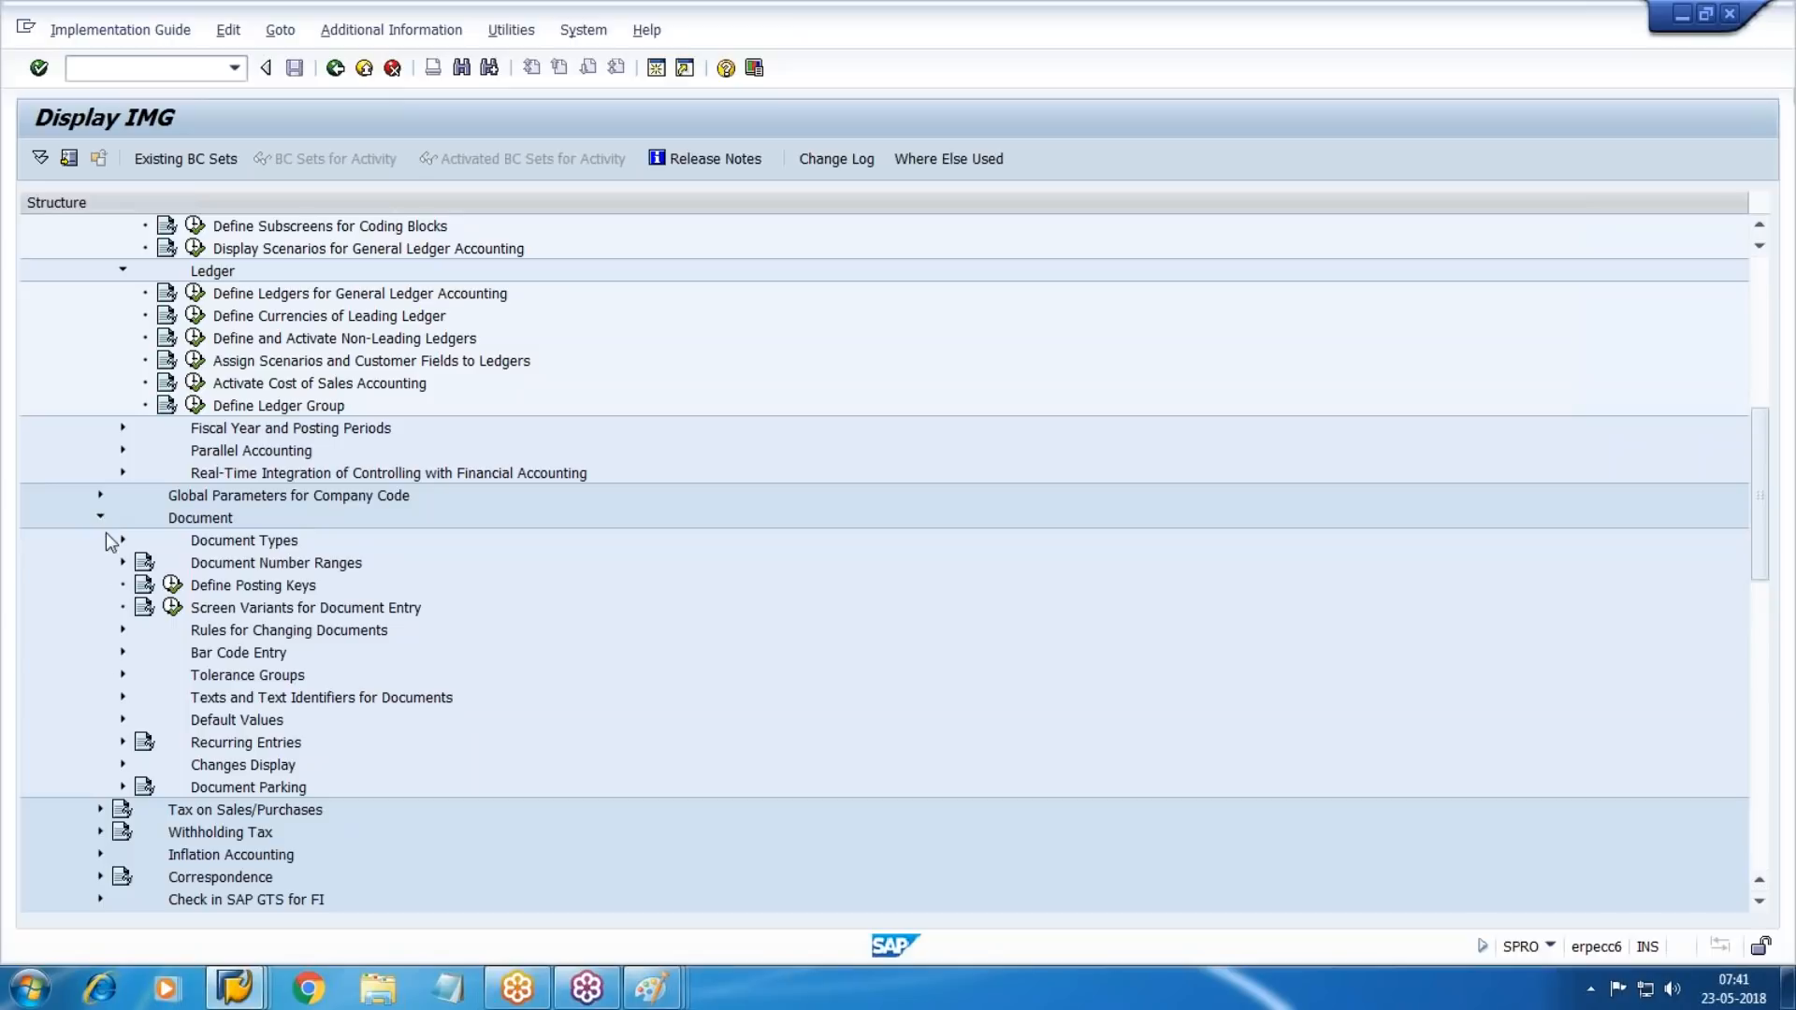
click(122, 539)
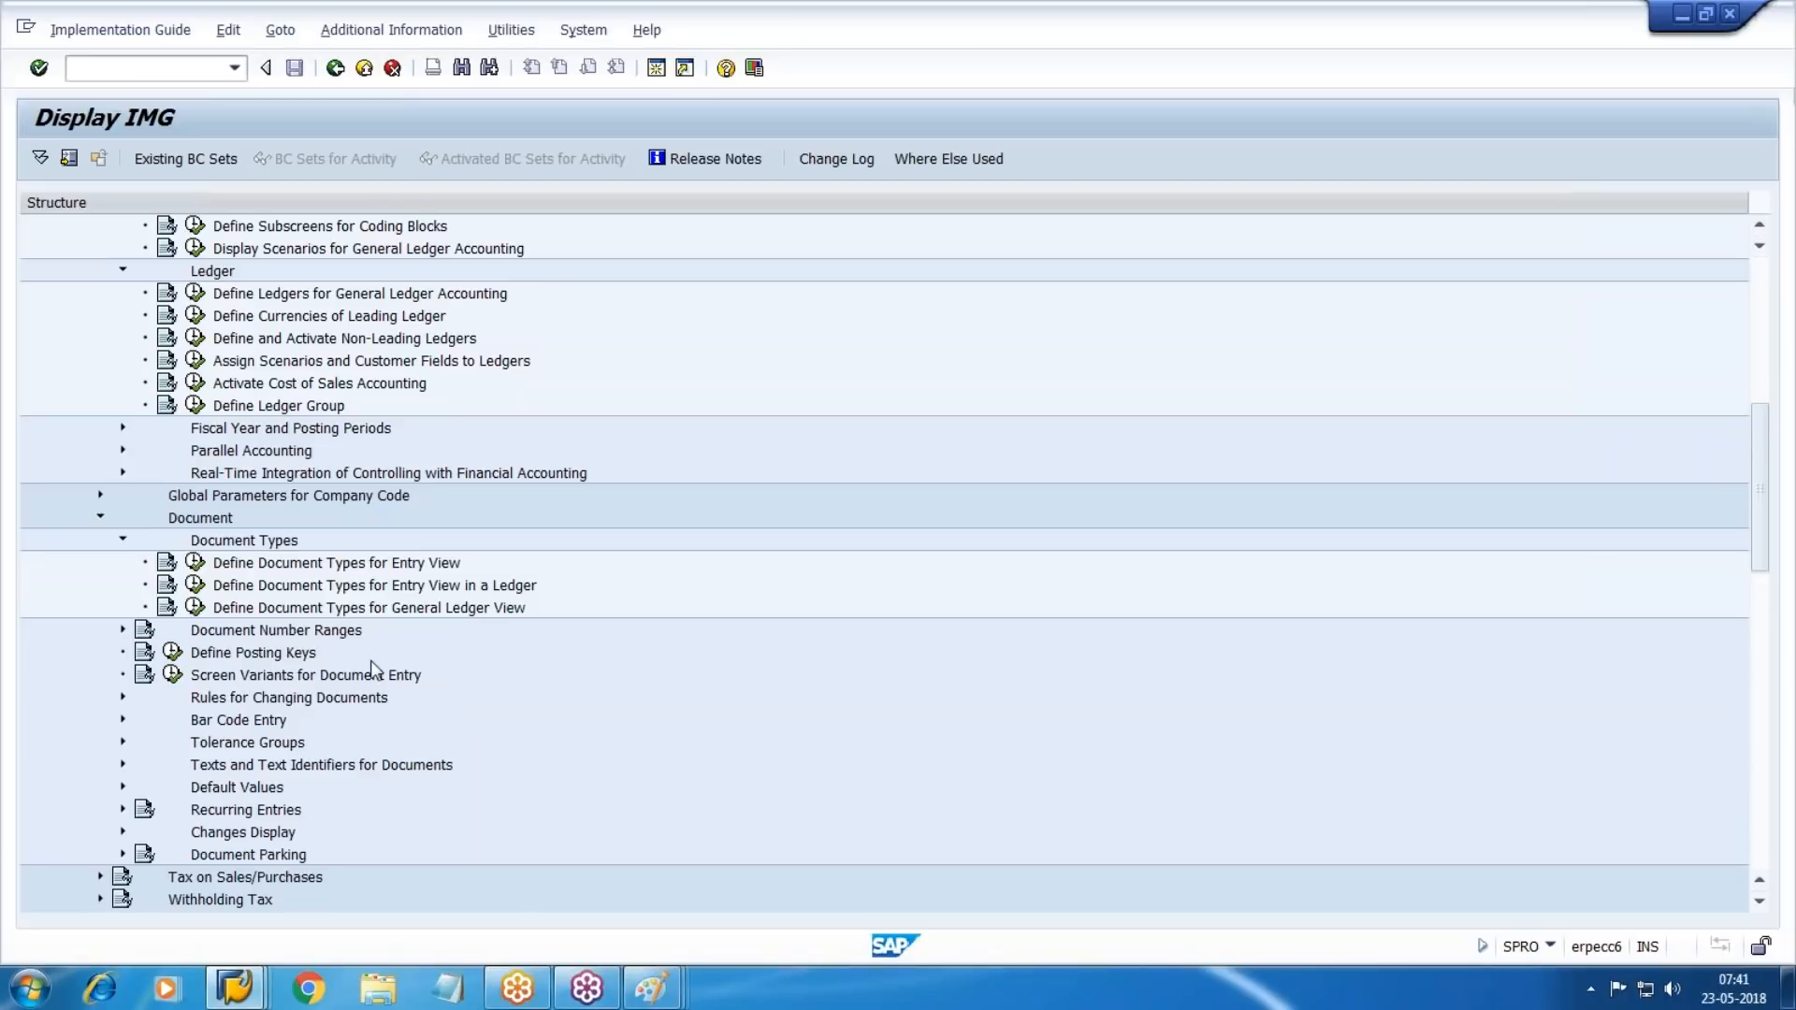
click(377, 567)
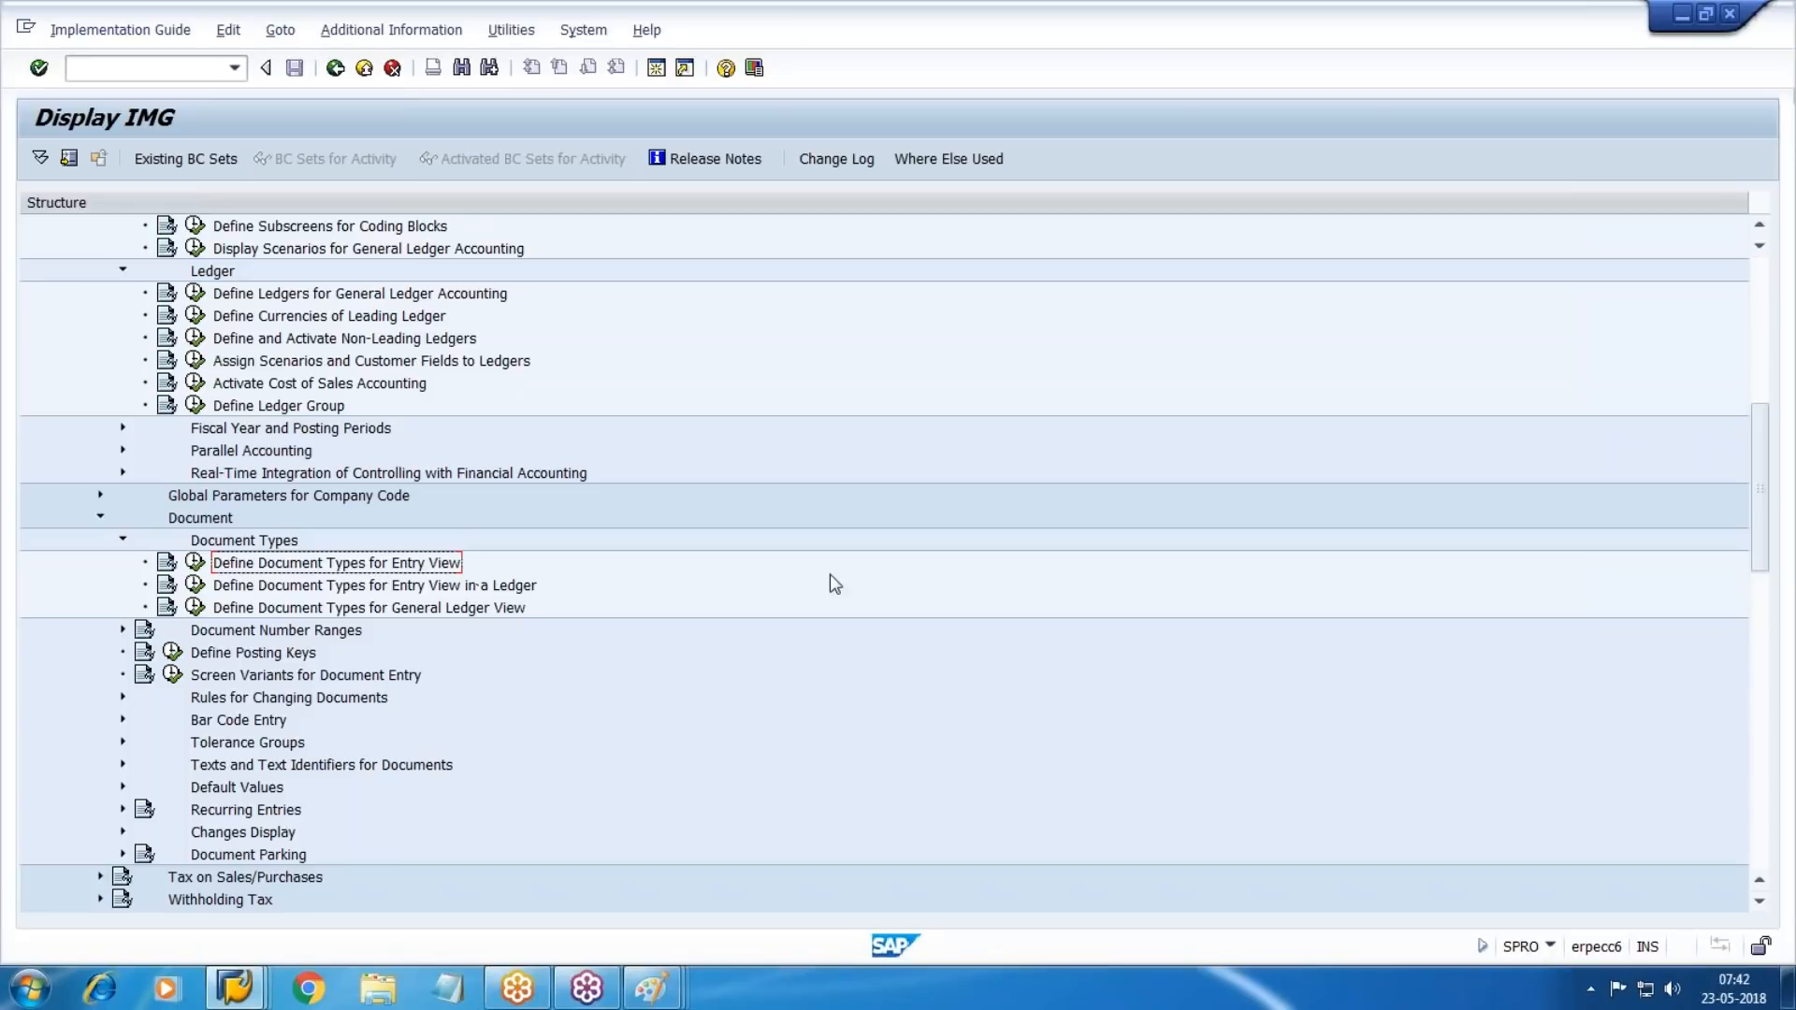
click(474, 589)
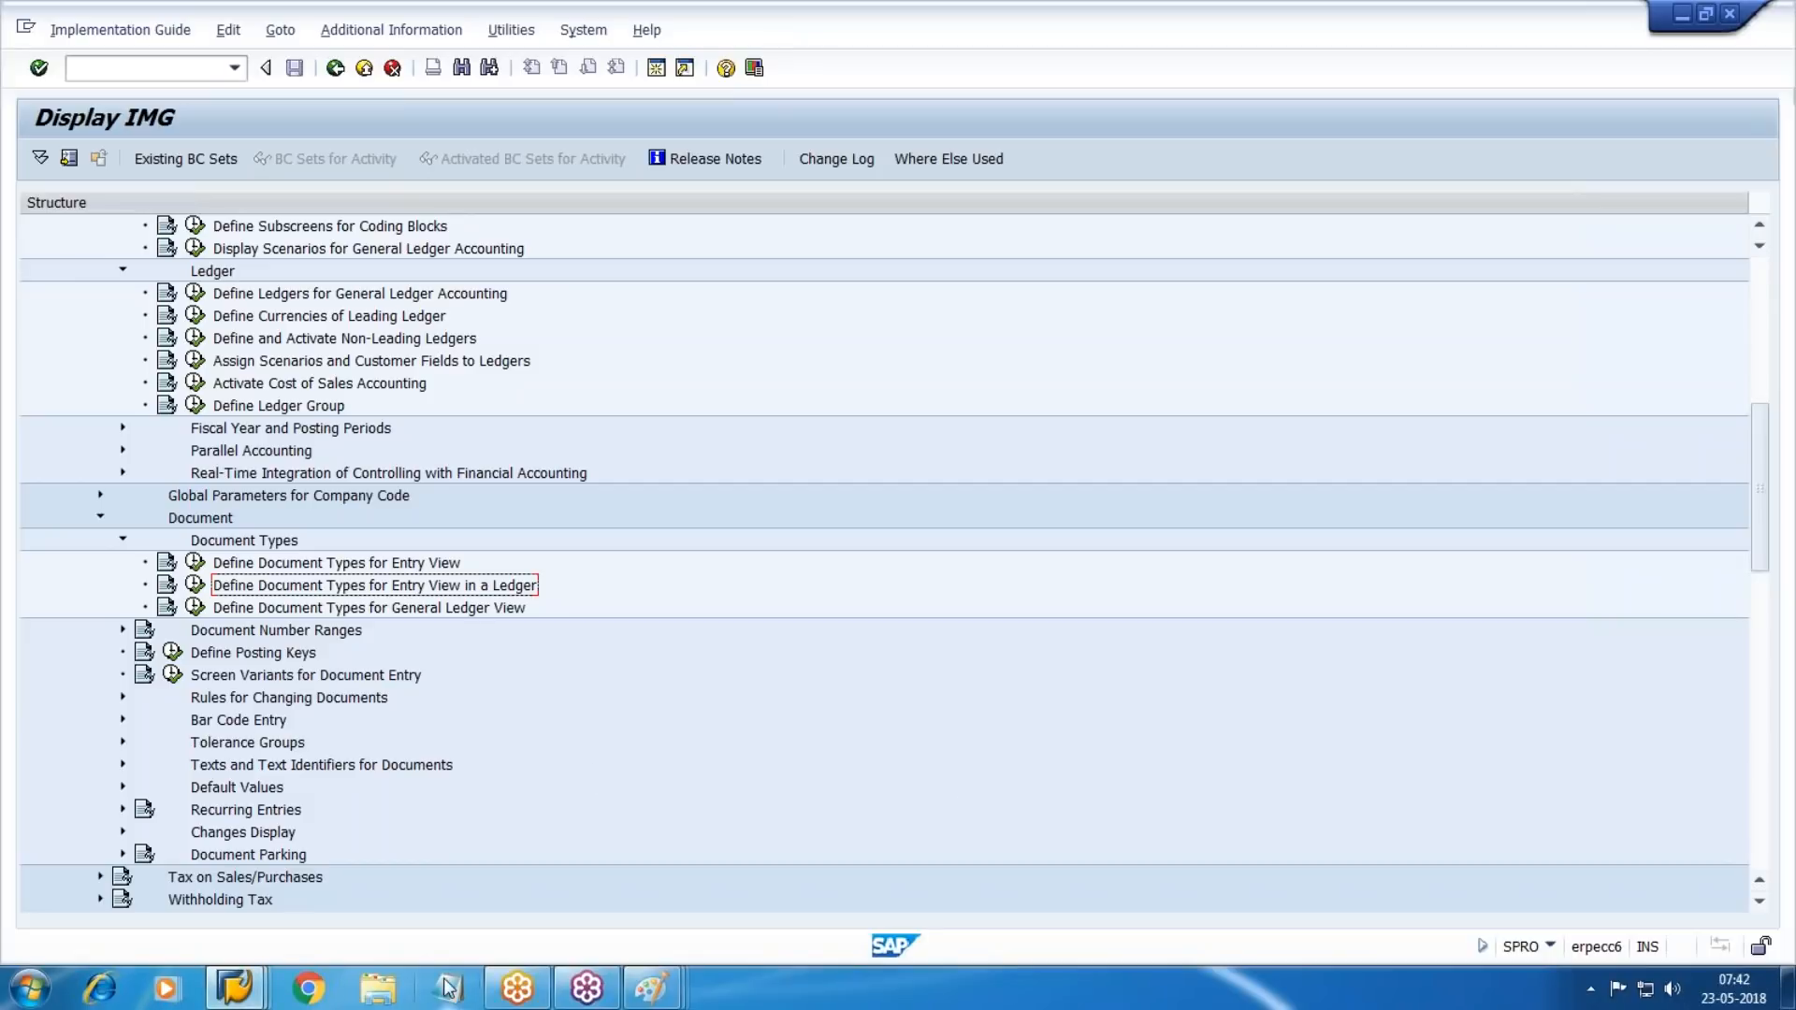
Switch to Notepad and write the first posting line, "Customer Dr 50000".
click(473, 992)
double_click(753, 448)
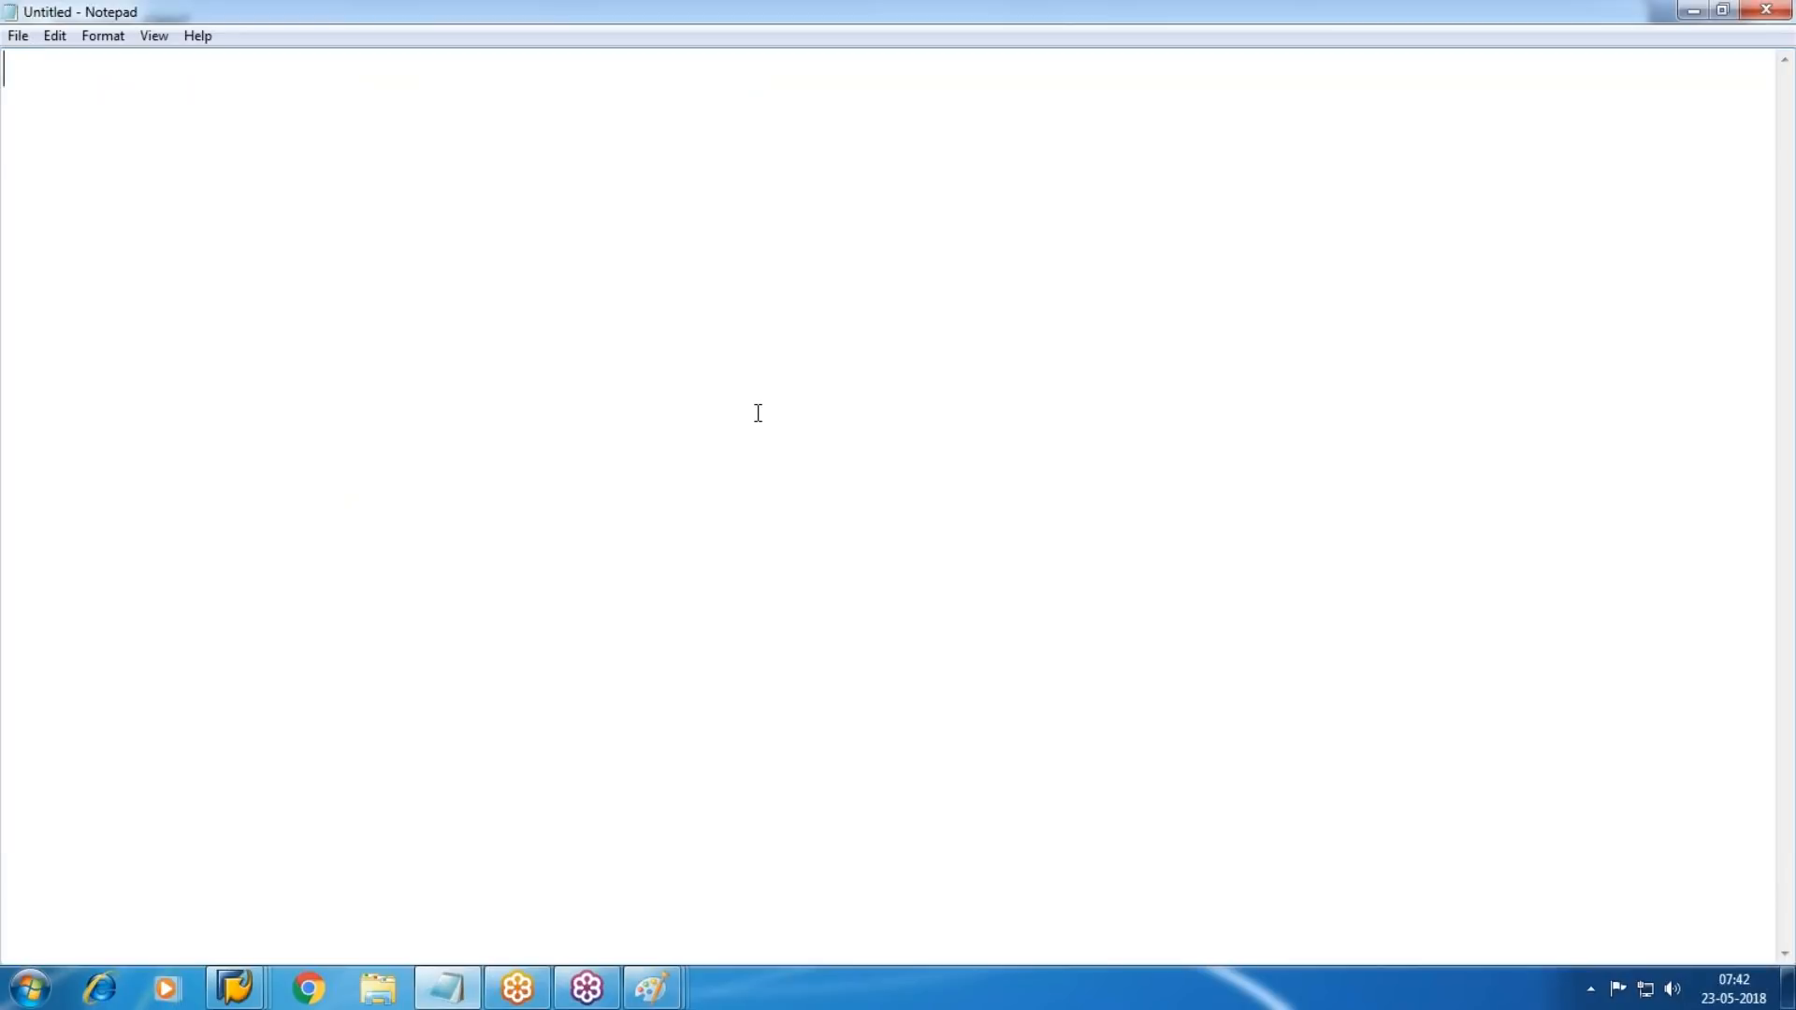
text(Customer Dr   50000)
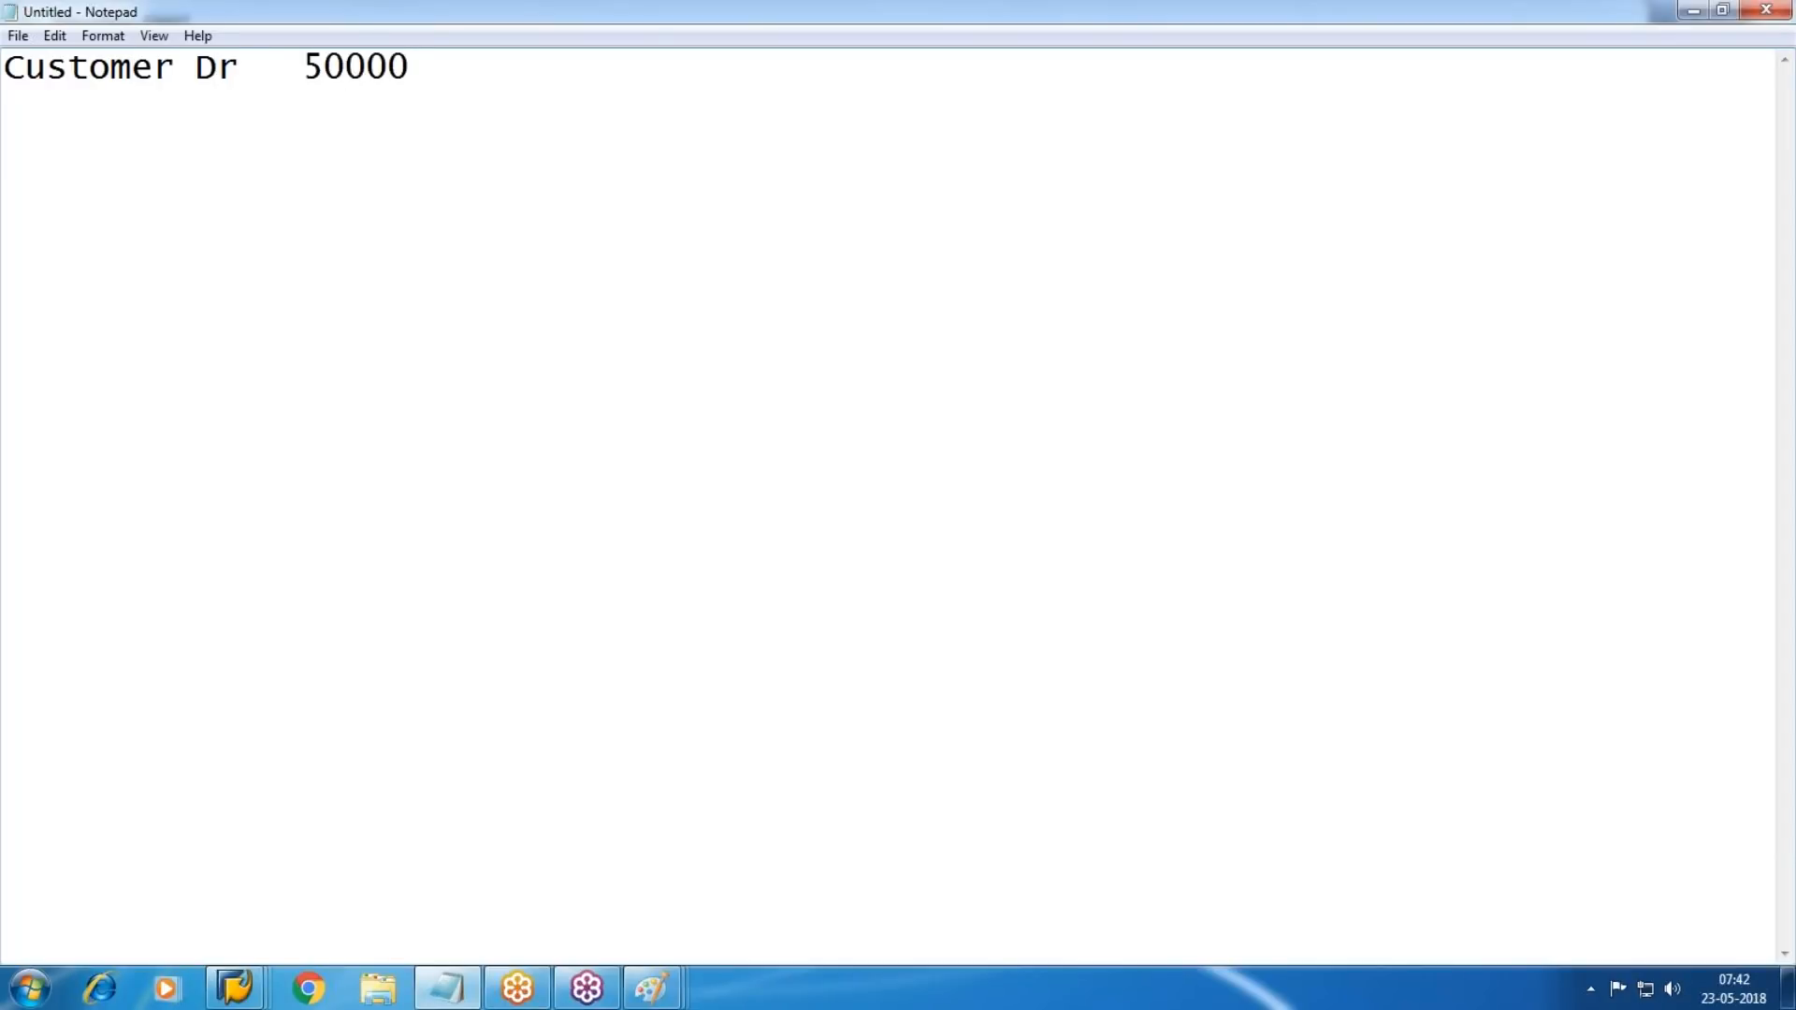
Add the second posting line "sales 2000 Cr 30000 PRD-1" below the customer line.
key(Return)
text(o)
key(BackSpace)
text(Tp)
key(BackSpace)
key(BackSpace)
key(BackSpace)
text(sales   Cr)
key(Left)
key(Left)
key(Left)
key(Left)
key(Left)
key(Left)
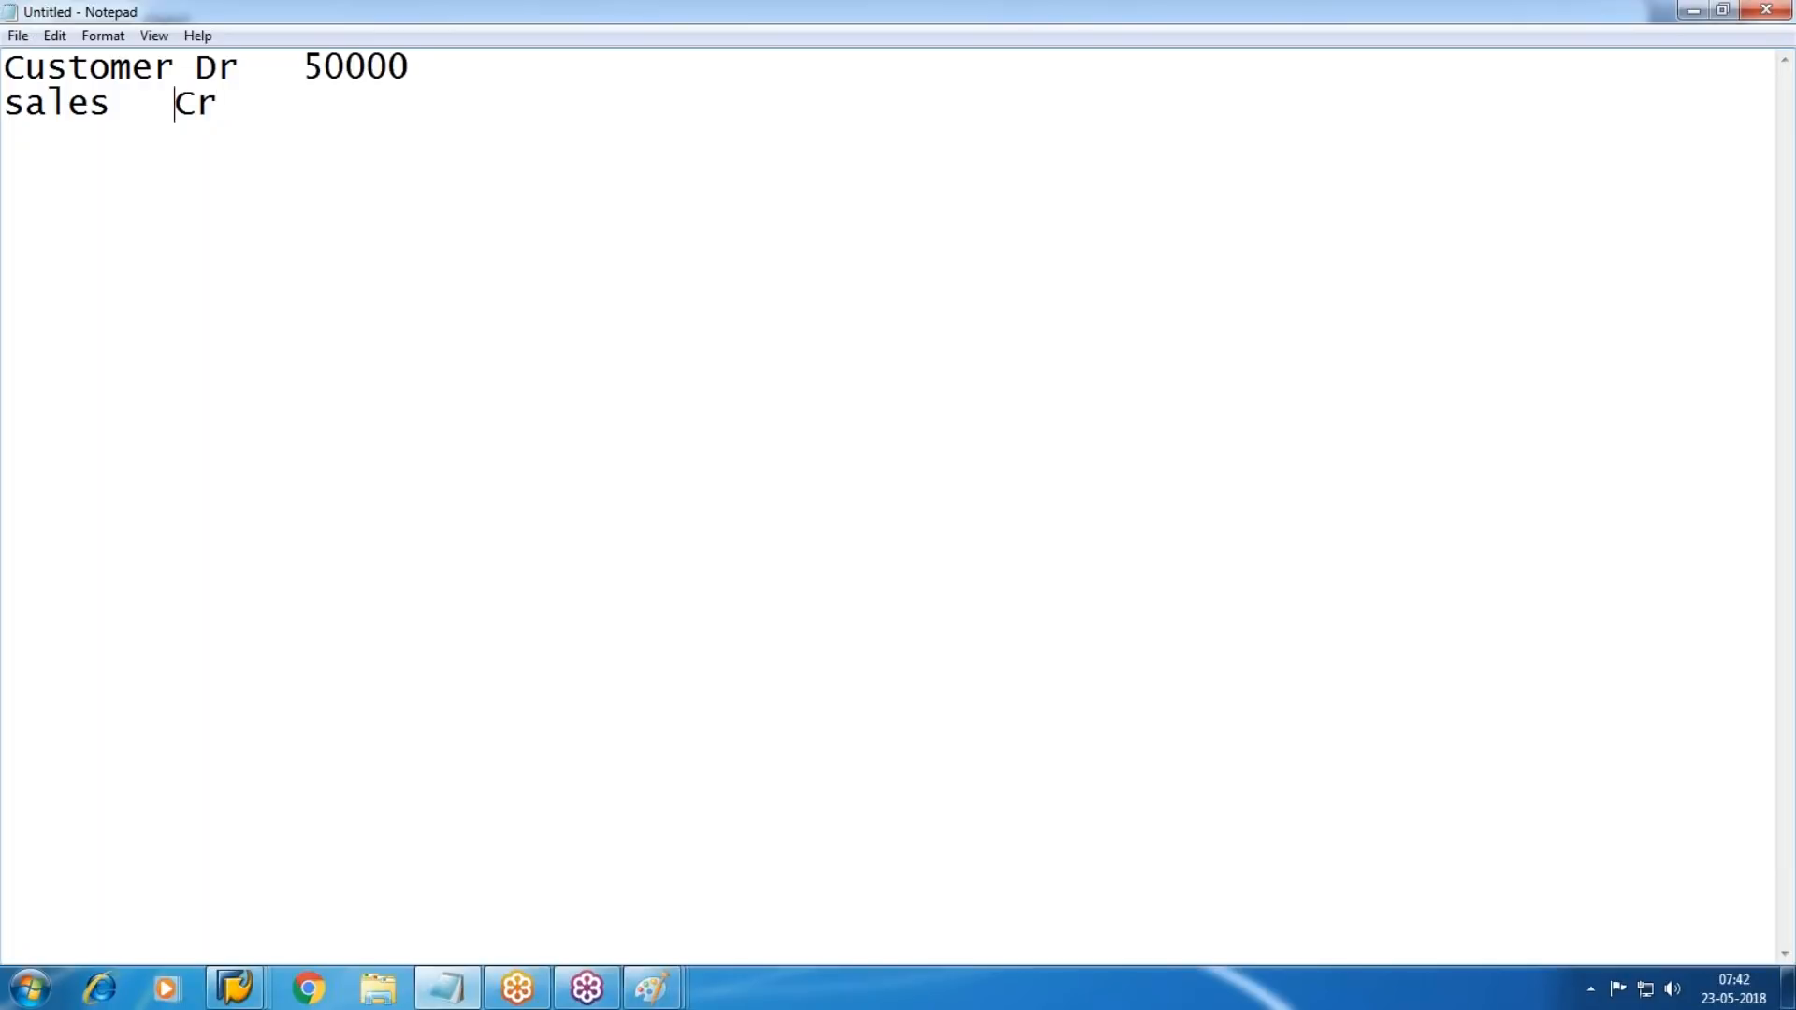
text(2000)
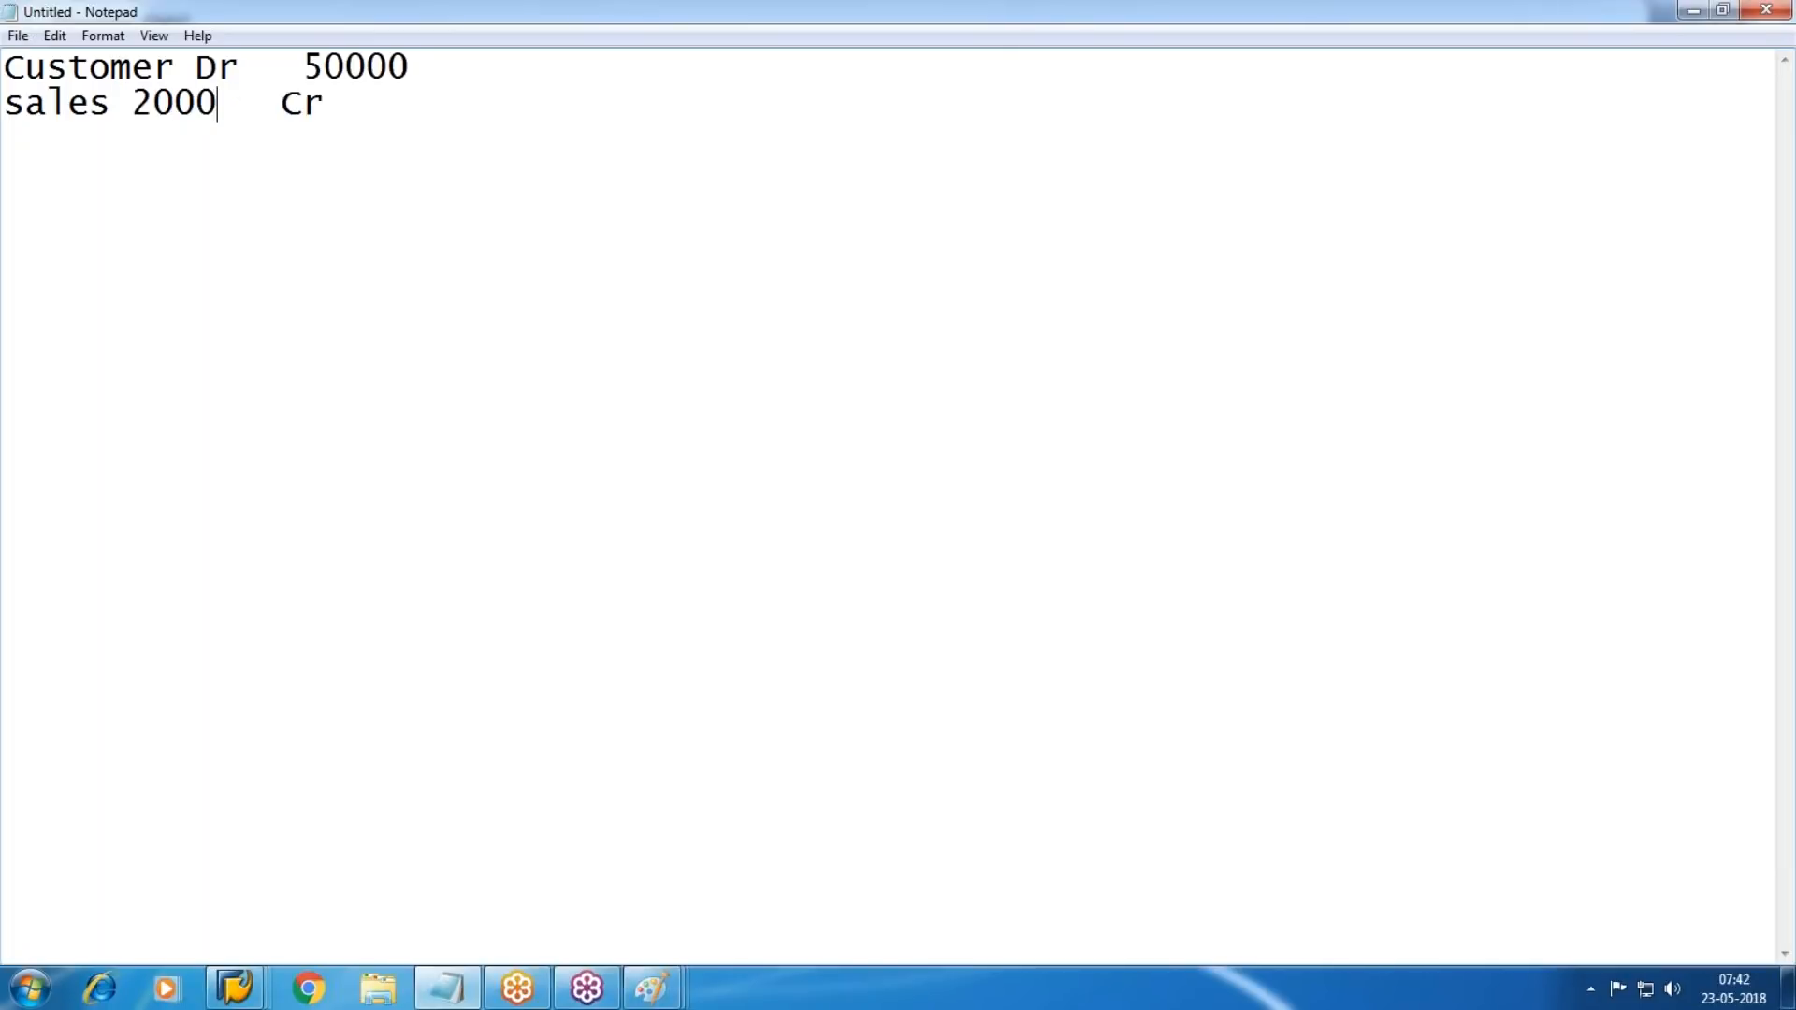
key(Right)
key(Right)
key(Right)
key(Right)
key(Right)
key(Right)
text(30000)
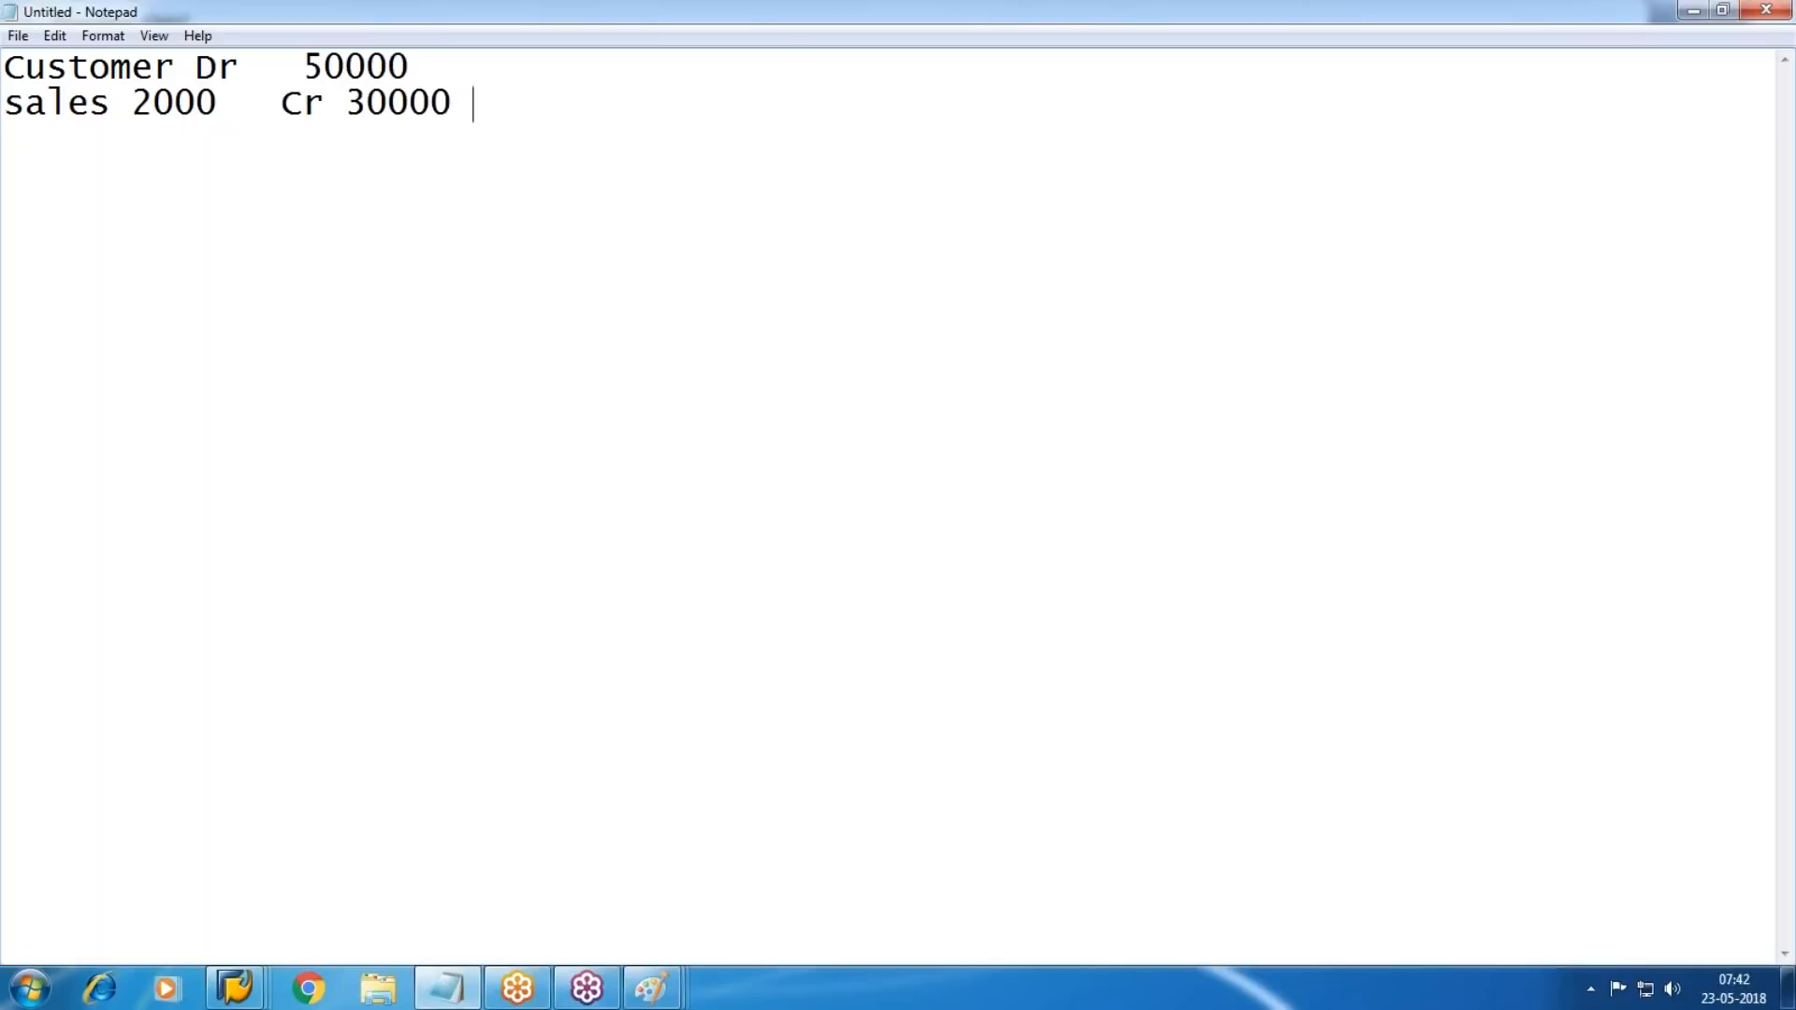
text( PRD-1)
Add the third posting line "Sales 2001 Cr 20000 PRD-2".
key(Return)
text(Sales )
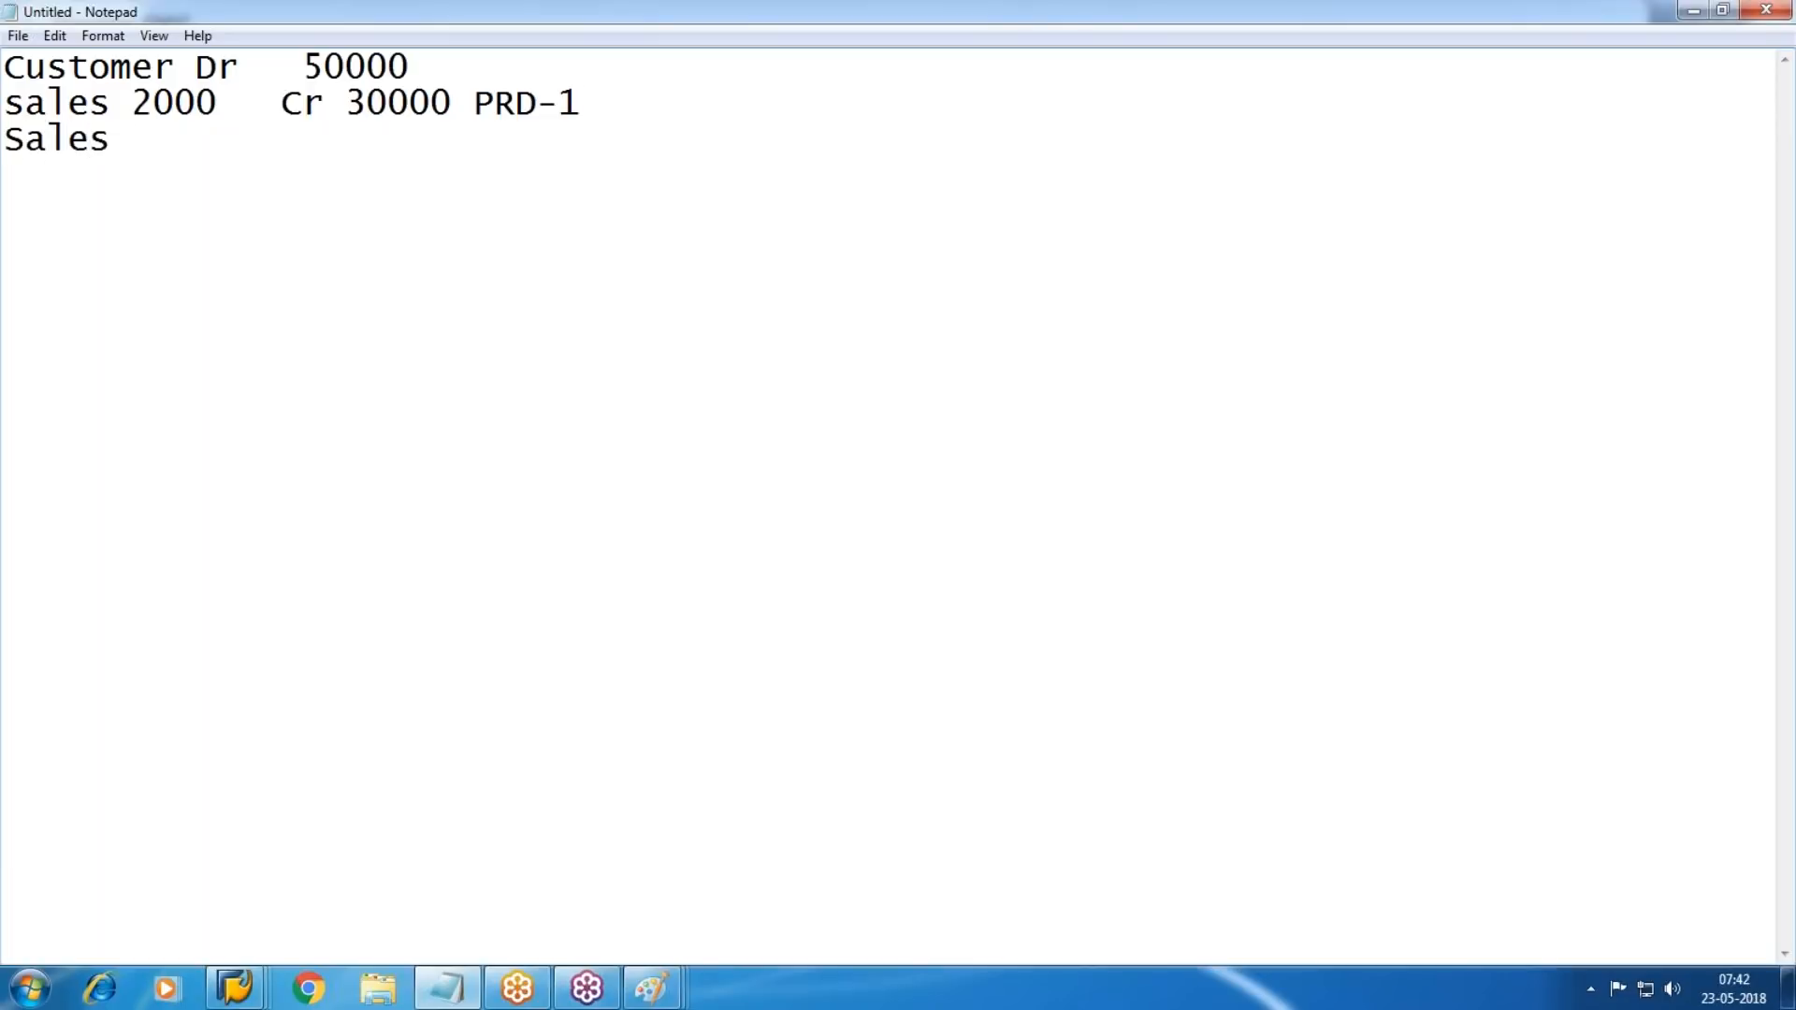
text(2001   Cr 200)
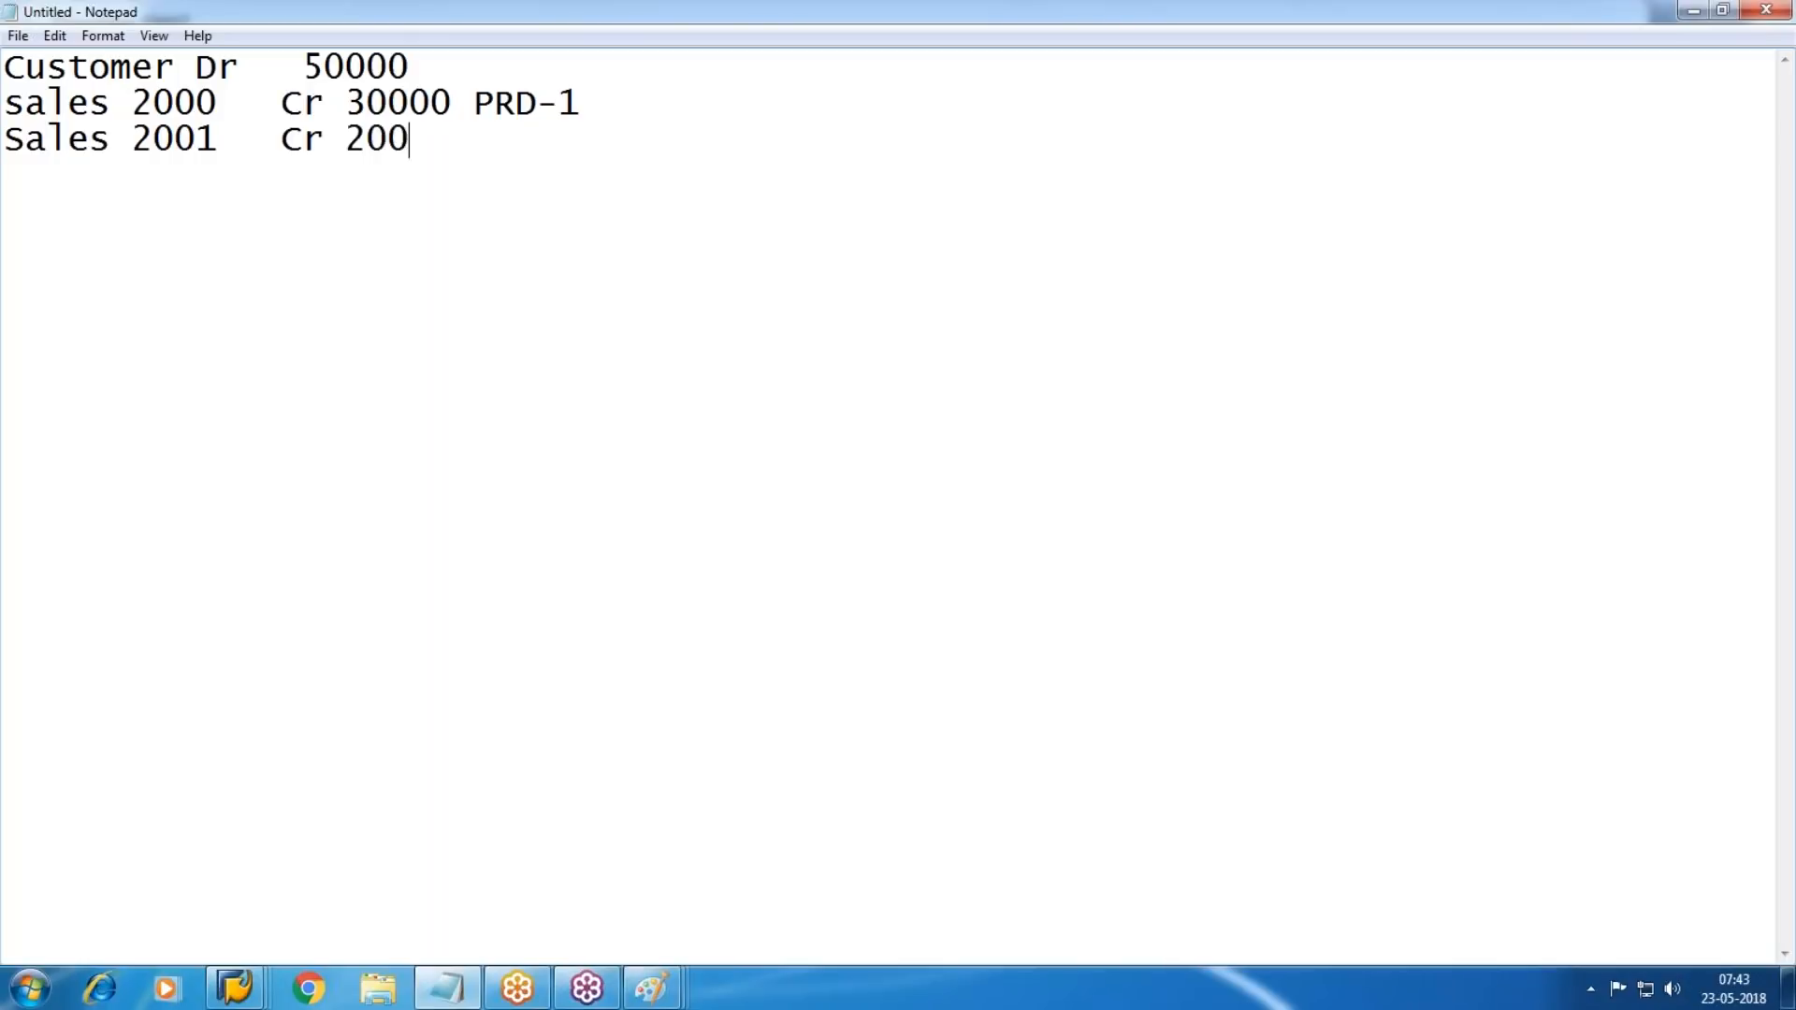
text(00  PRD-2)
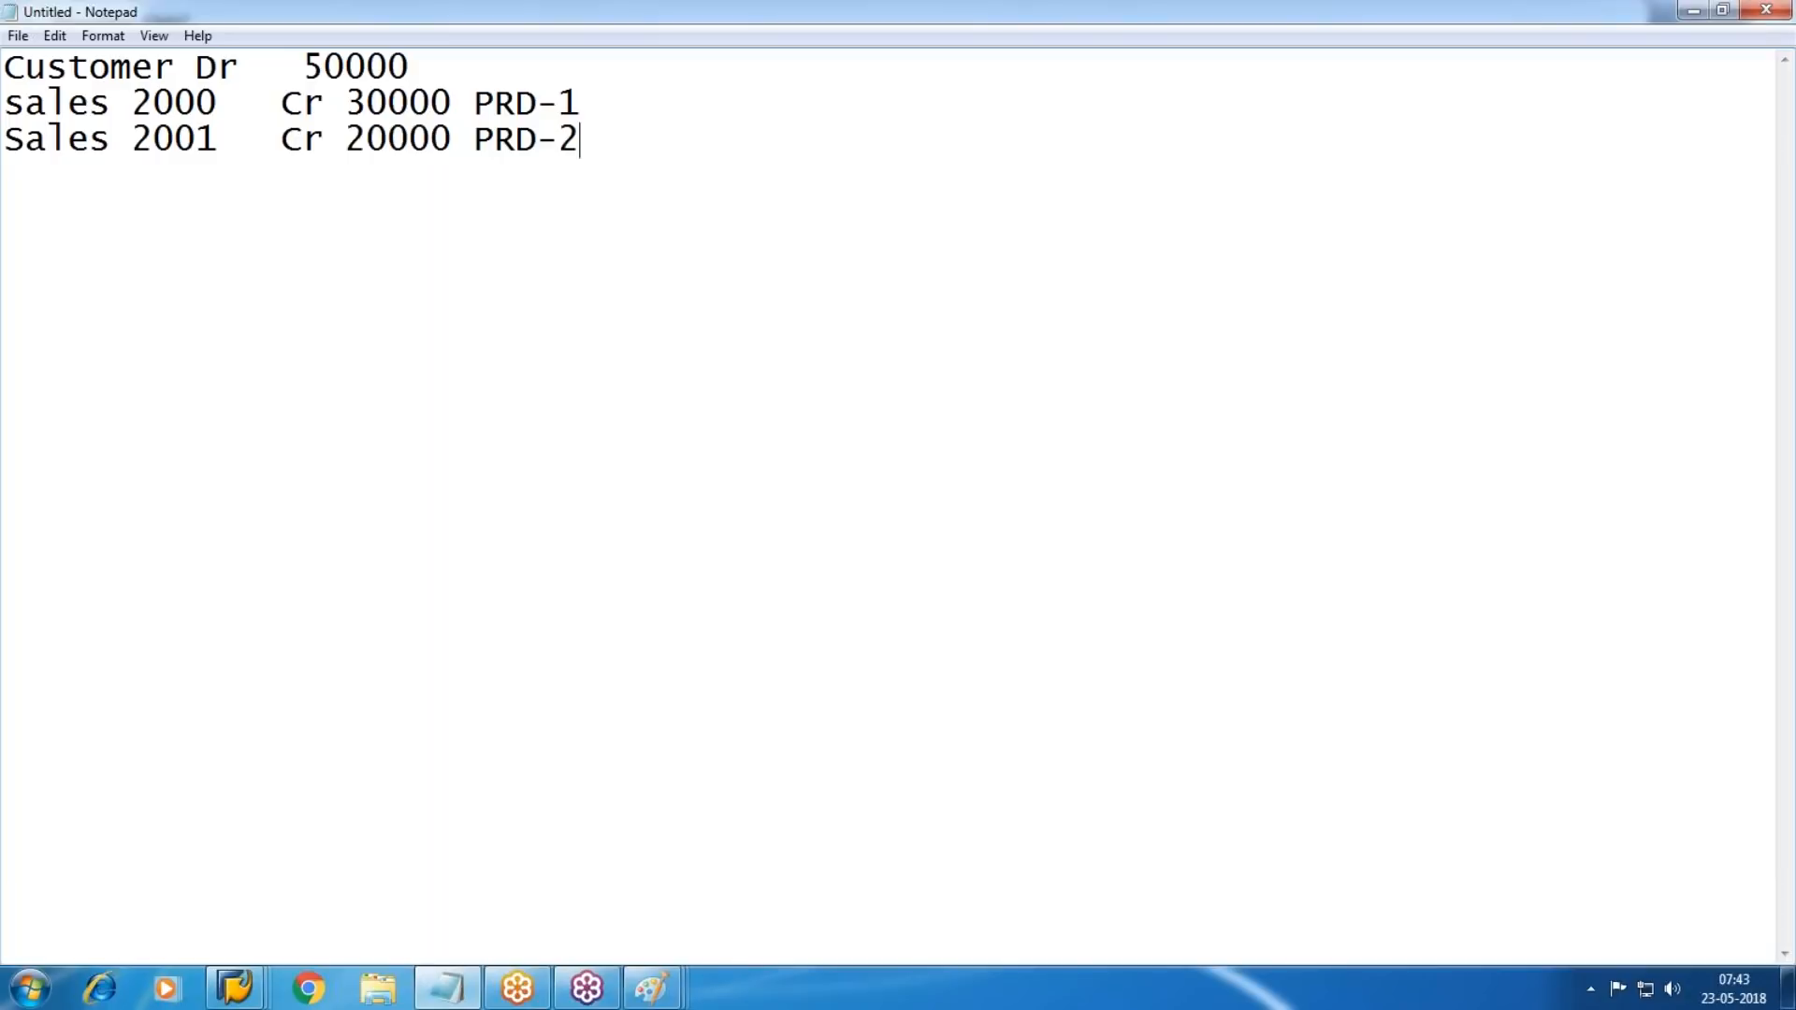
Add the tax posting line "Output Tax 4000 Cr 5000 ??" below the sales lines.
key(Return)
text(Output Tax )
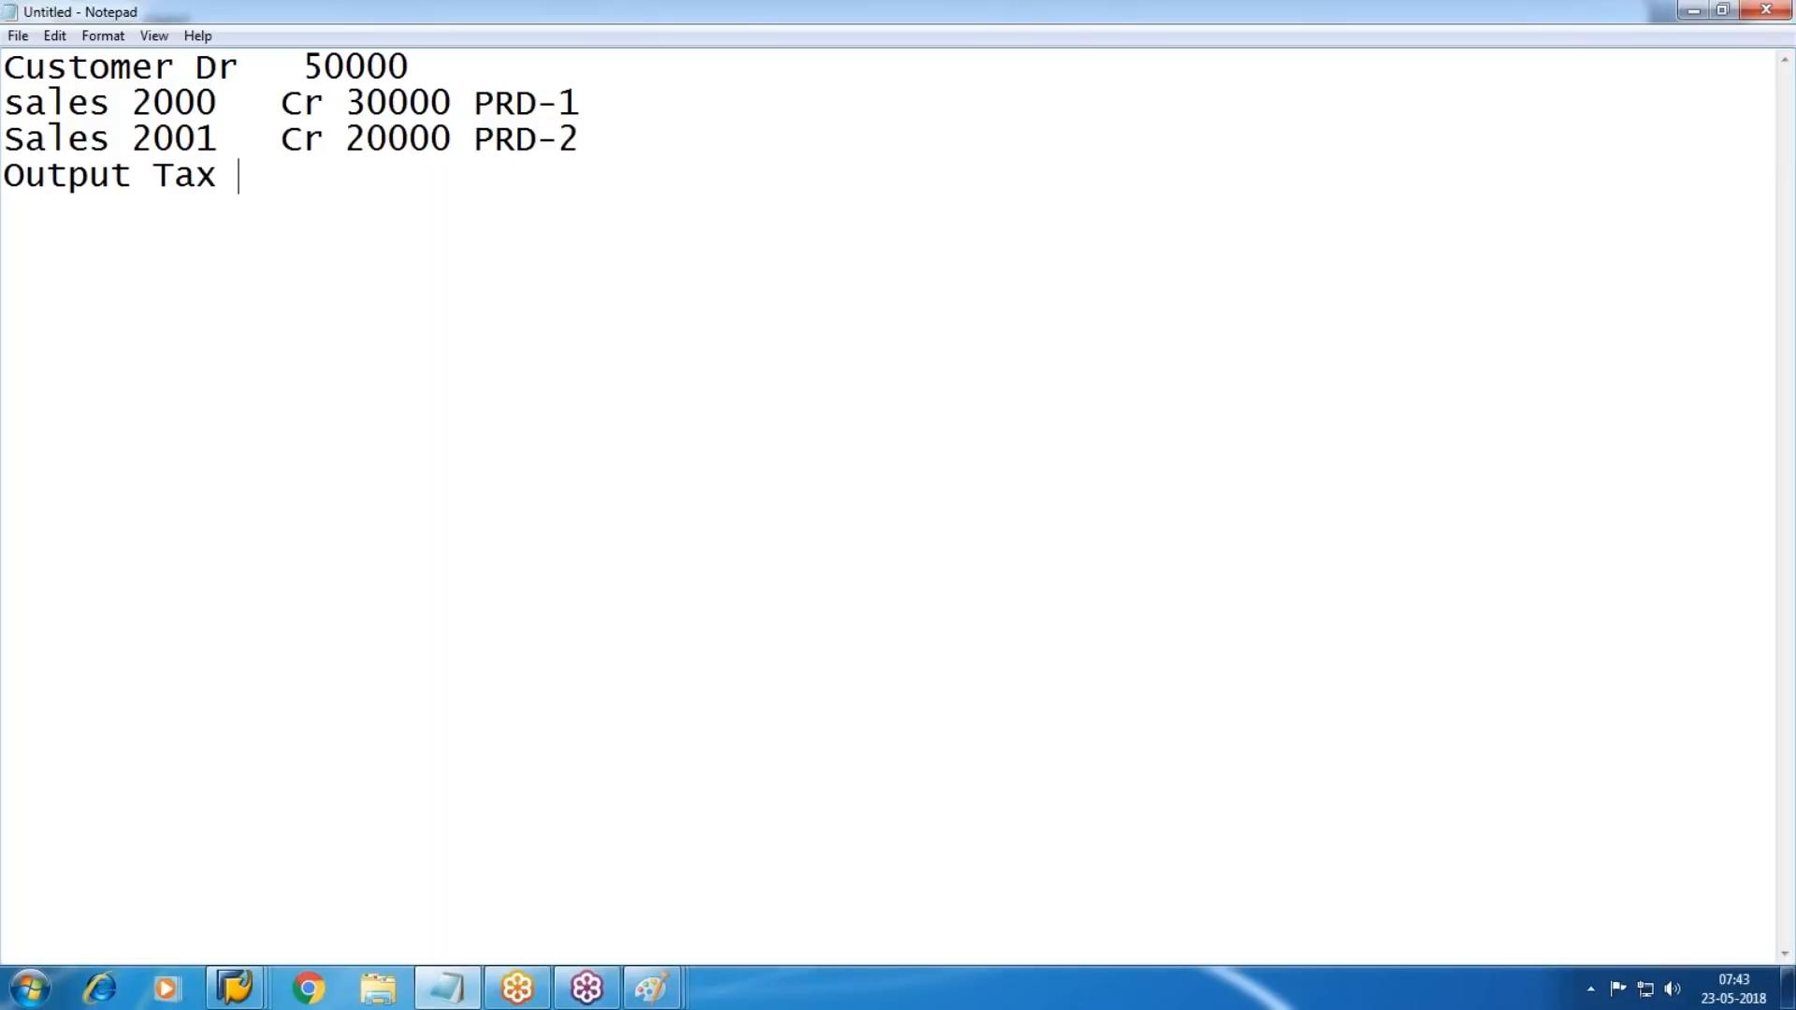
text(4000 Cr )
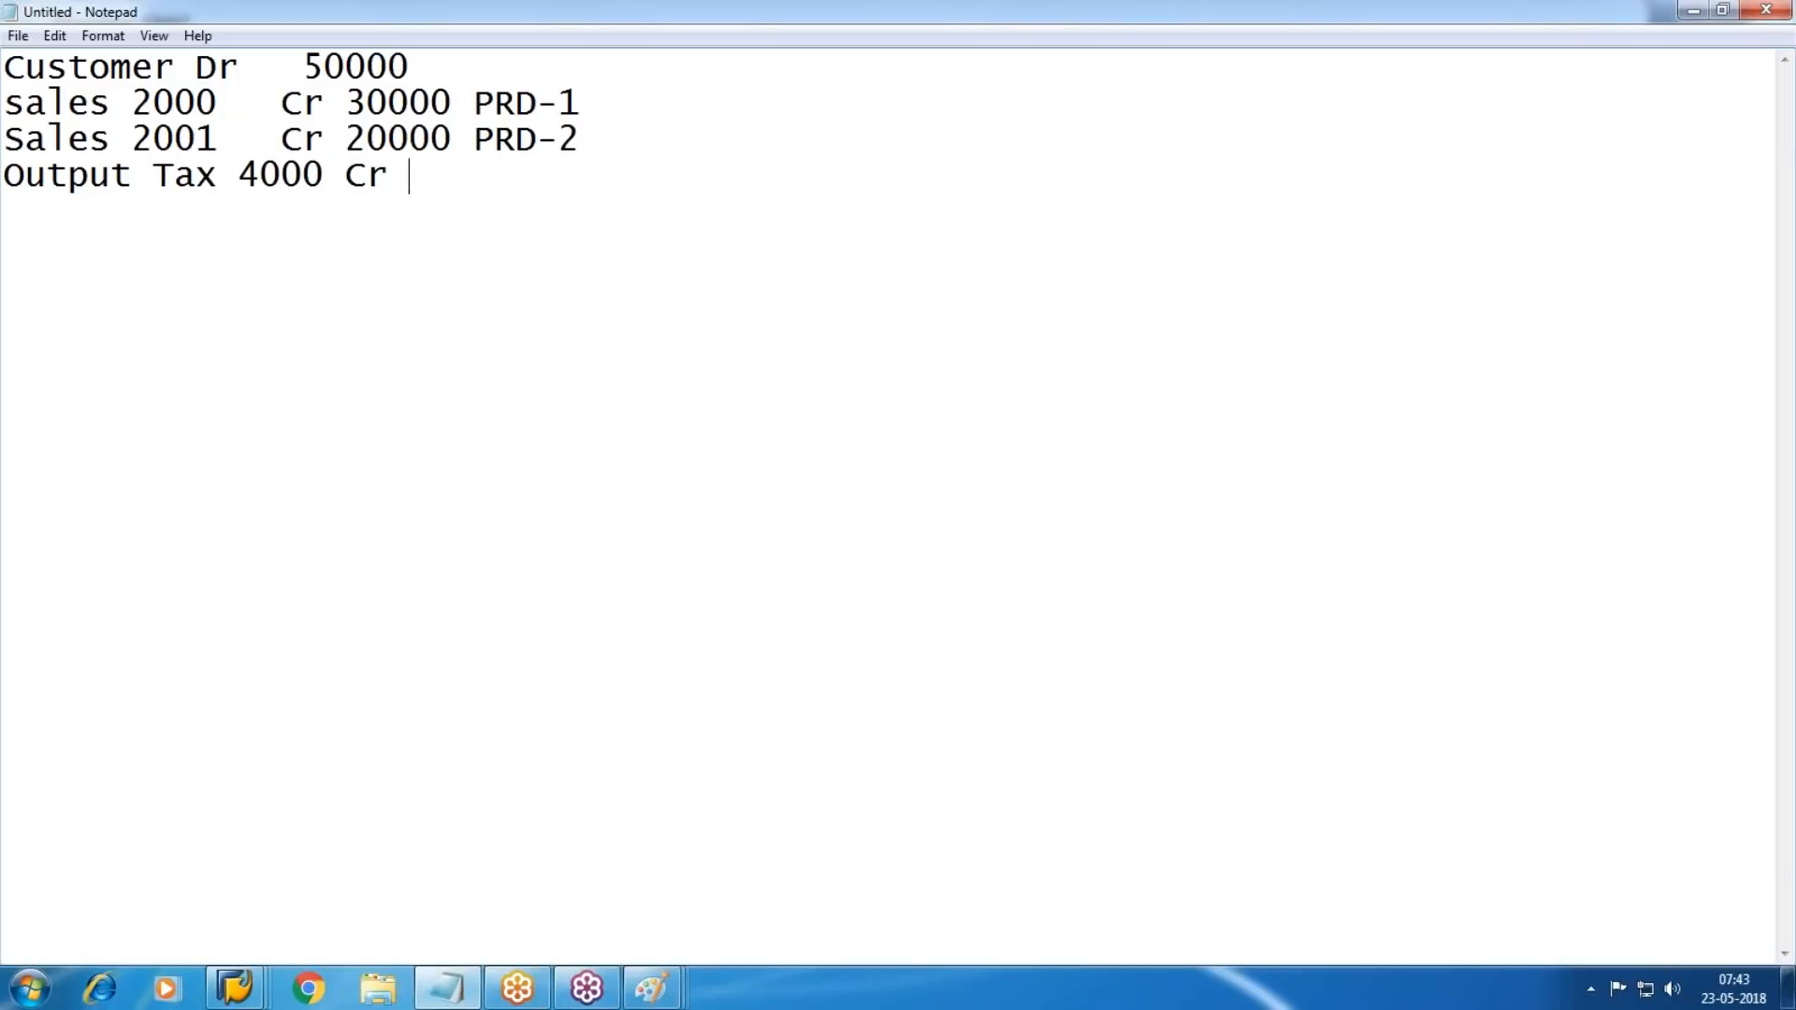
text(5000 ??)
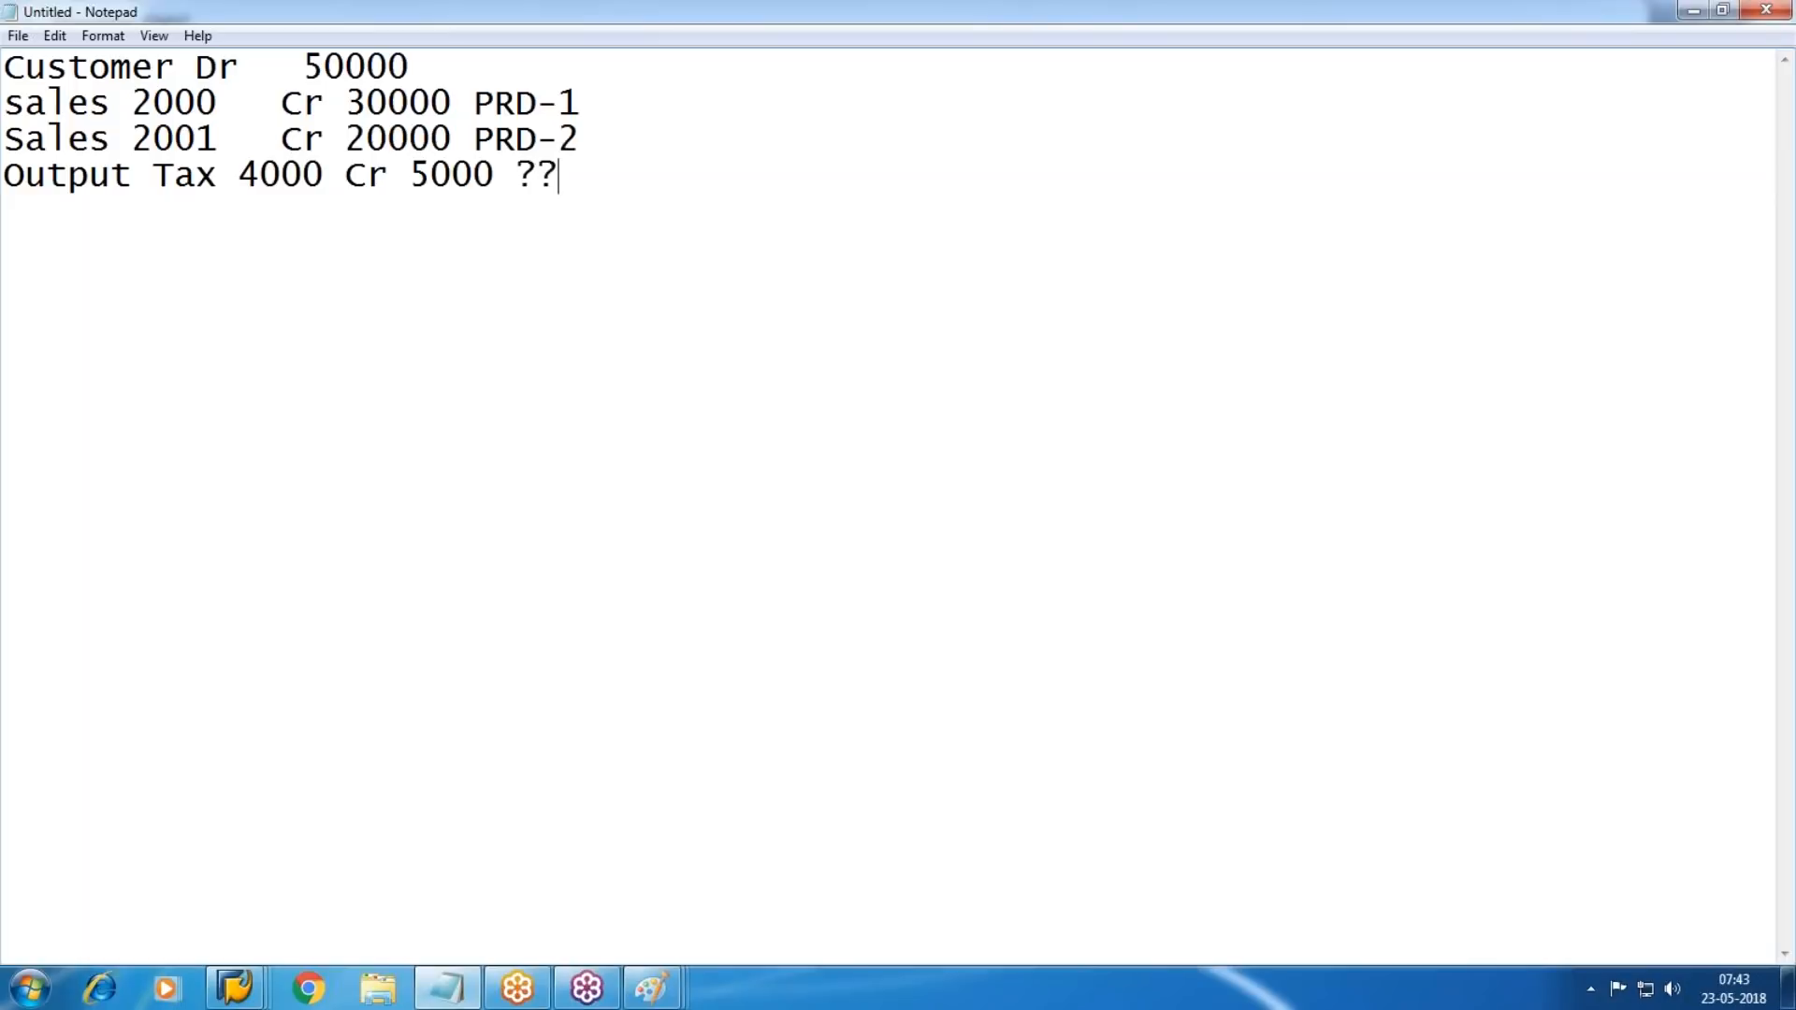
Change the customer debit amount to 55000 and append "??" to the end of that line.
key(Up)
key(Up)
key(Up)
key(Left)
key(Left)
key(Left)
key(BackSpace)
text(5)
key(End)
text(??)
Highlight the credit amounts and profit centers of the two sales lines to examine them.
drag(396, 105, 285, 105)
drag(623, 134, 285, 140)
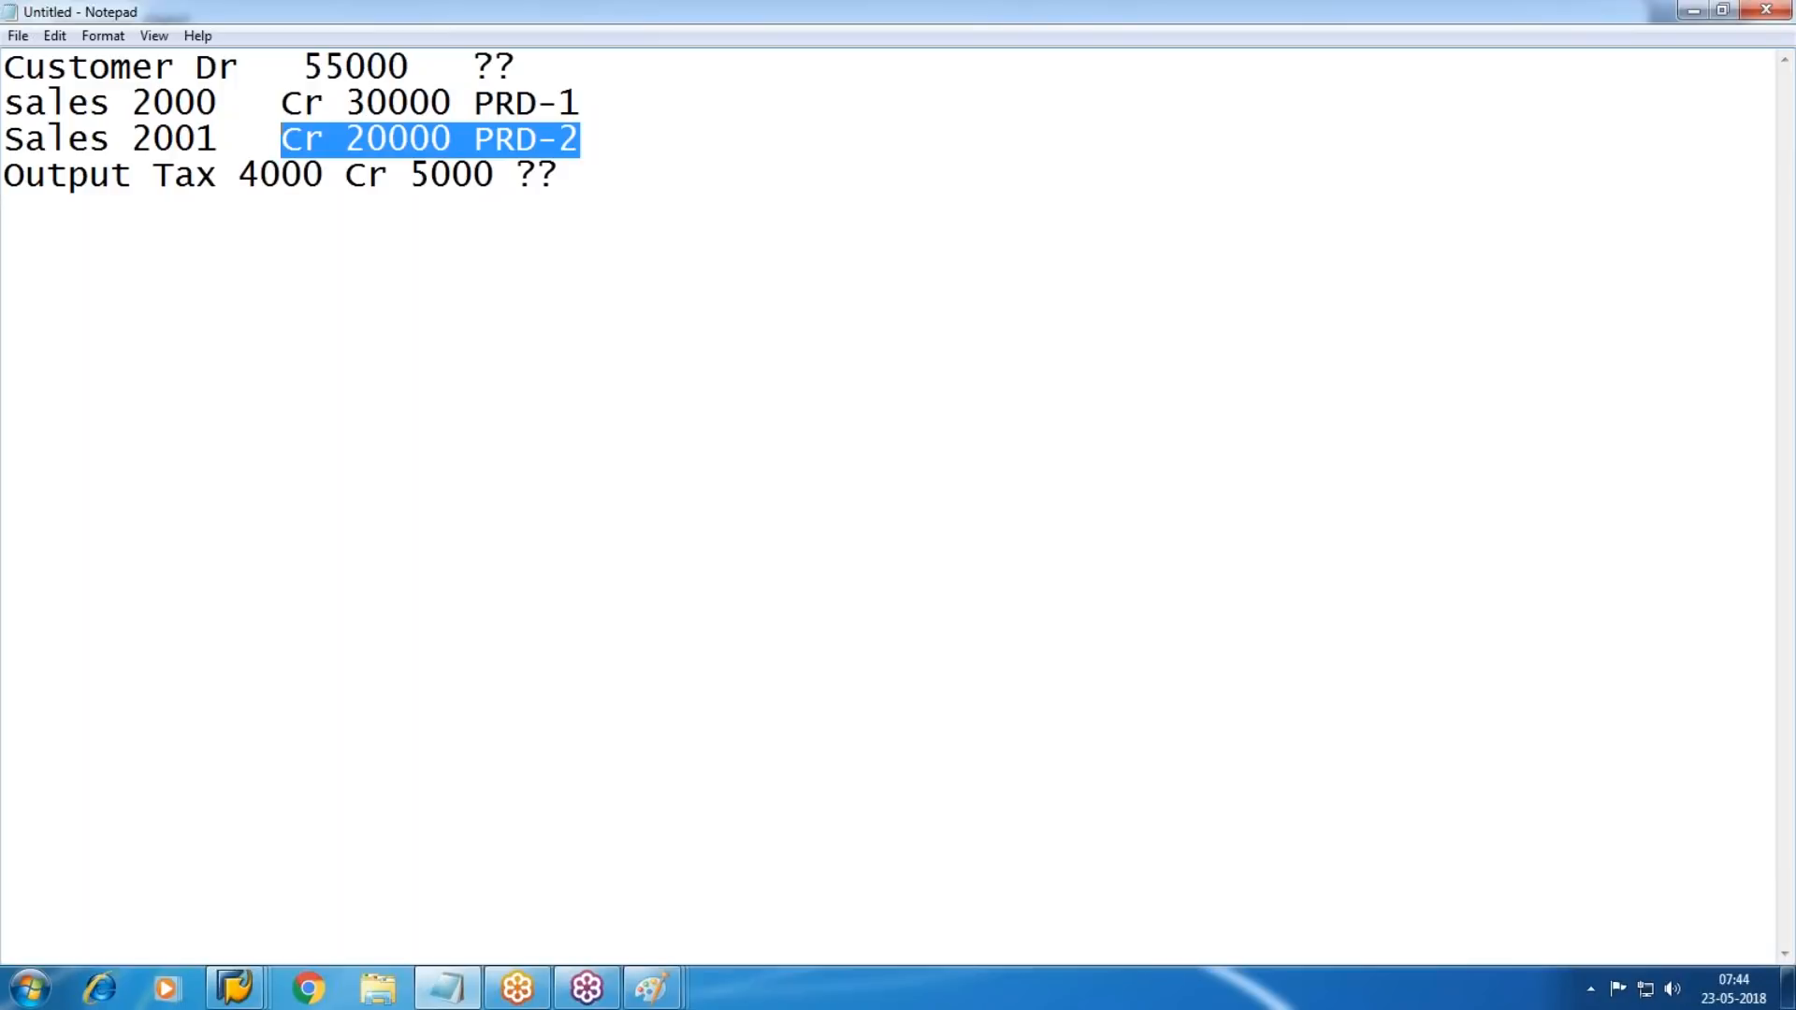
click(626, 141)
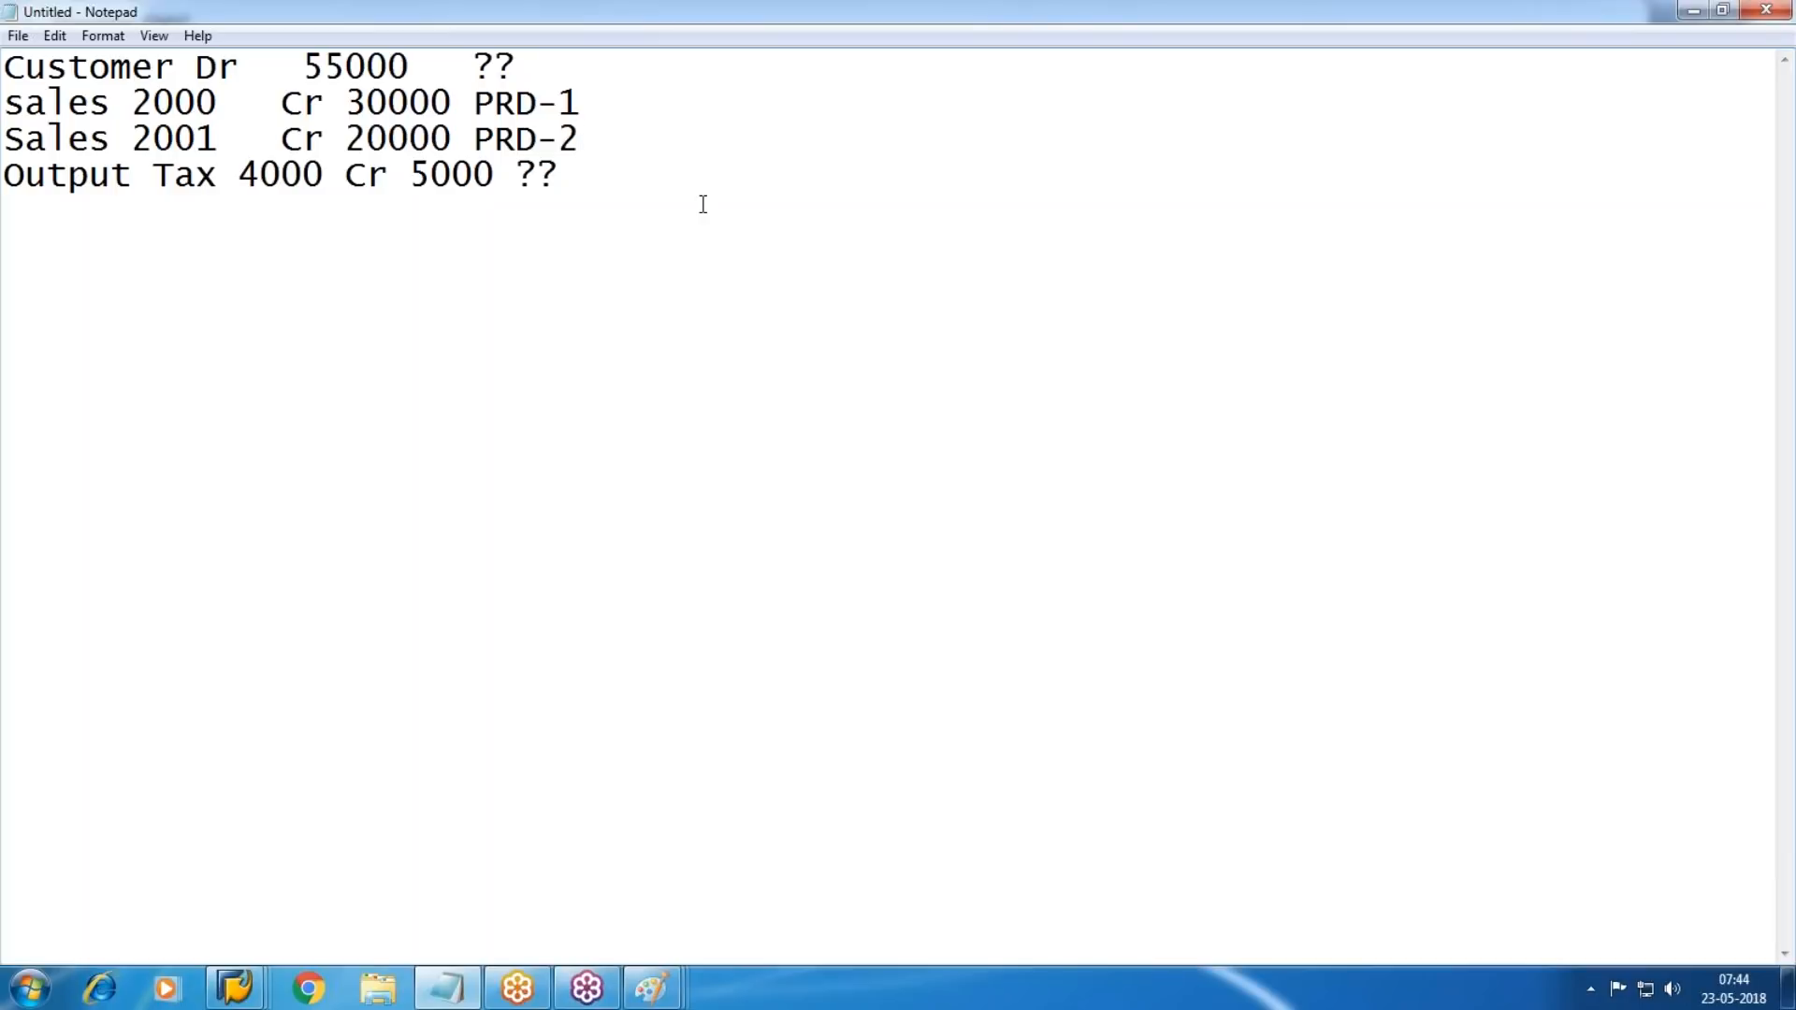
Insert the heading "Entry View" on a new line above the customer posting.
key(Down)
key(ctrl+Home)
key(Return)
key(Up)
text(Entry View)
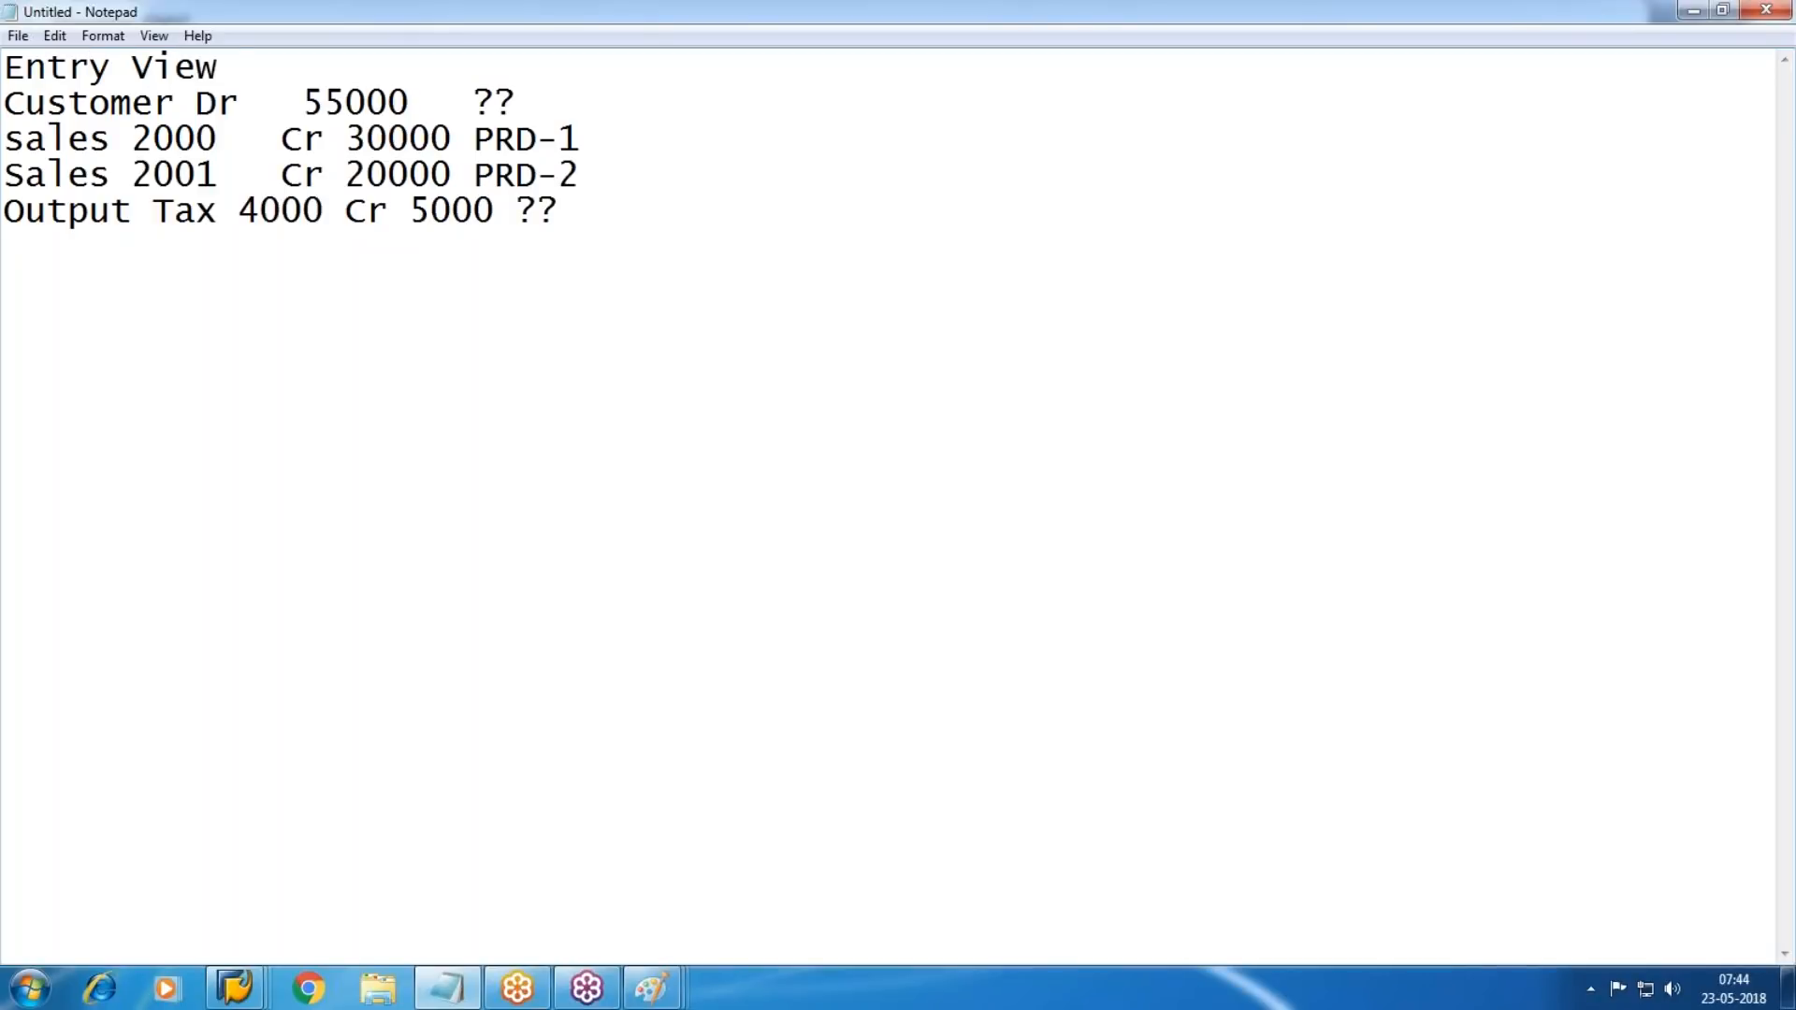
Add the heading "GL View" on a new line below the Output Tax posting.
drag(252, 60, 14, 65)
key(ctrl+c)
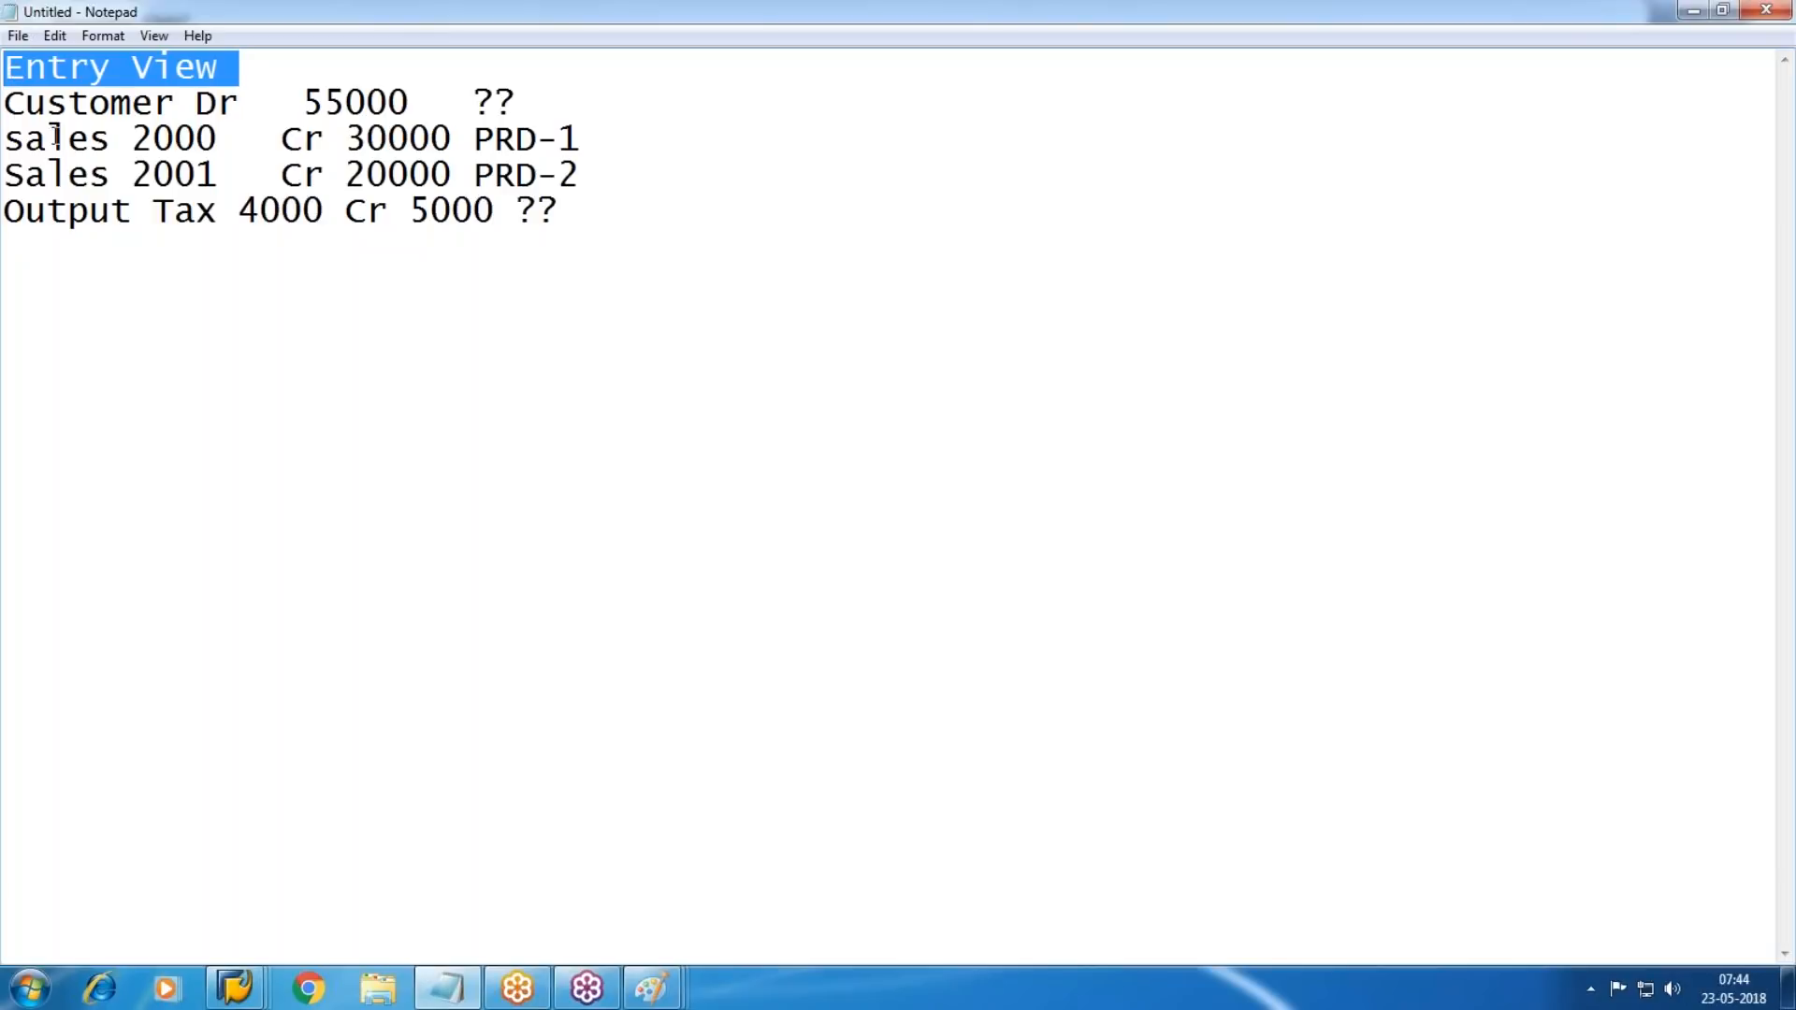
click(109, 328)
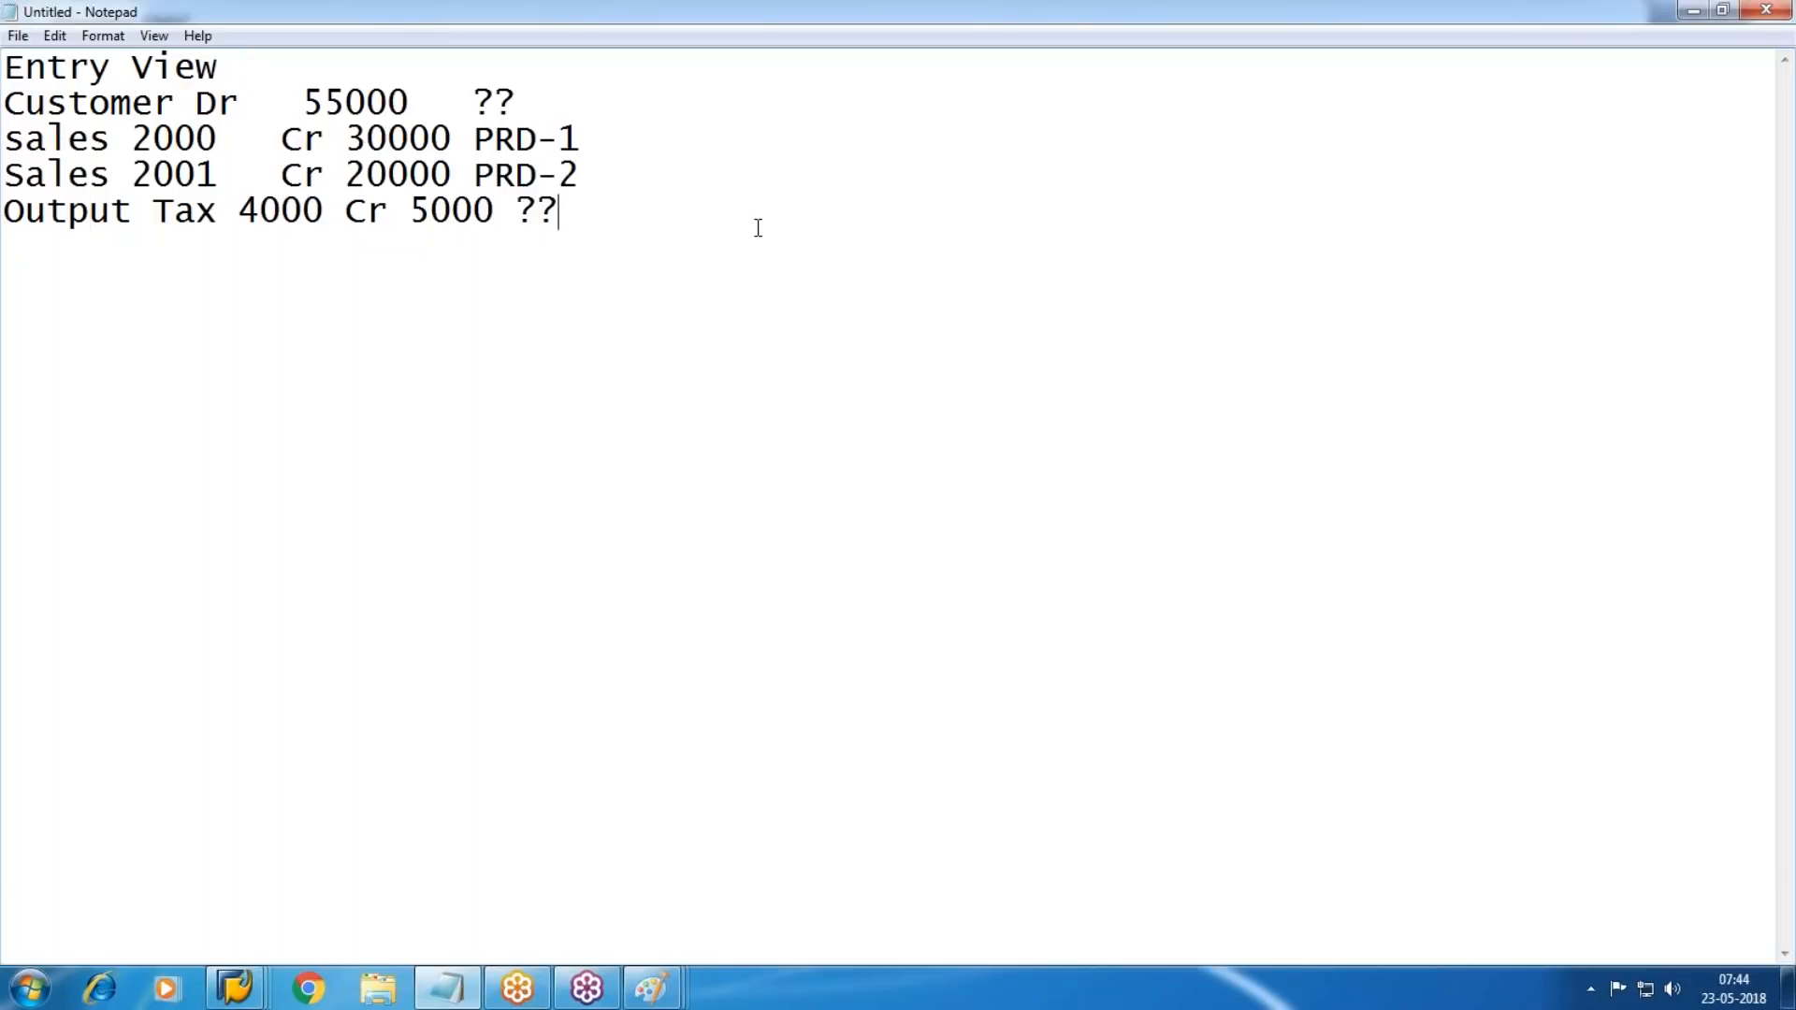
key(Return)
key(ctrl+v)
key(BackSpace)
key(BackSpace)
key(BackSpace)
key(BackSpace)
key(BackSpace)
key(BackSpace)
key(BackSpace)
key(BackSpace)
key(BackSpace)
key(BackSpace)
key(BackSpace)
text(GL View)
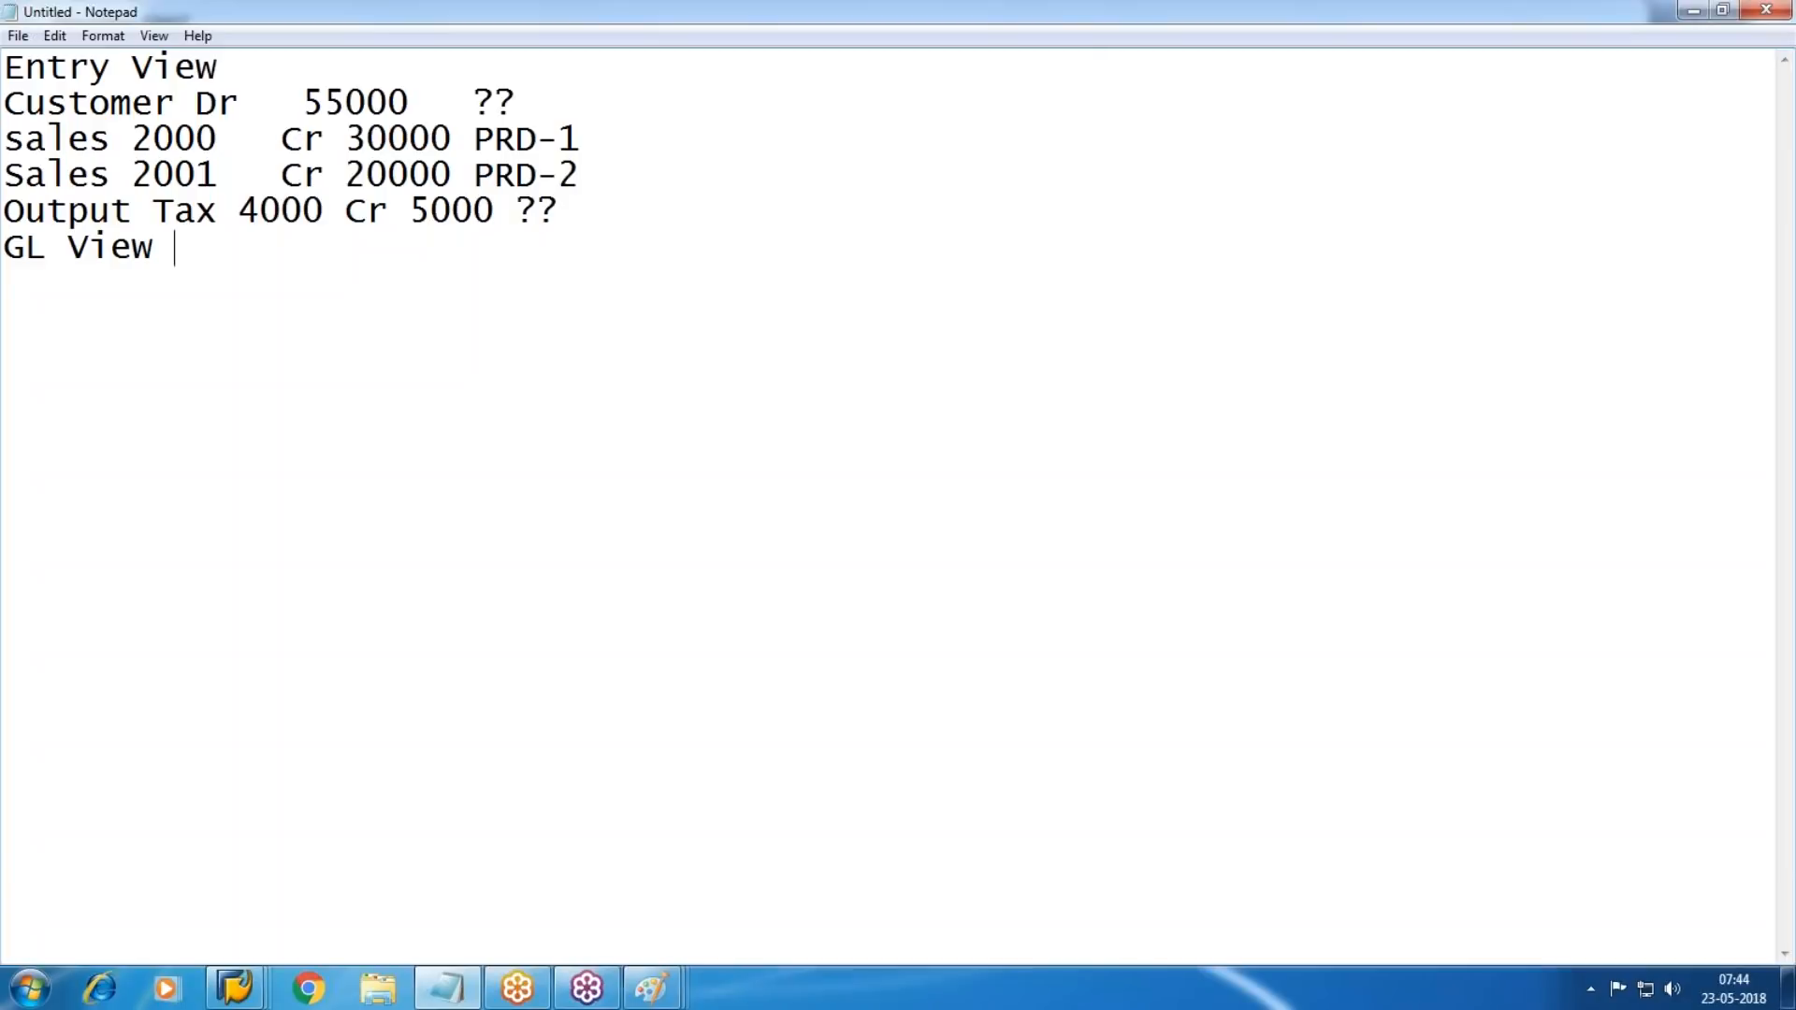
Copy the four posting lines of the Entry View onto the line below the "GL View" heading.
key(Return)
drag(7, 99, 577, 216)
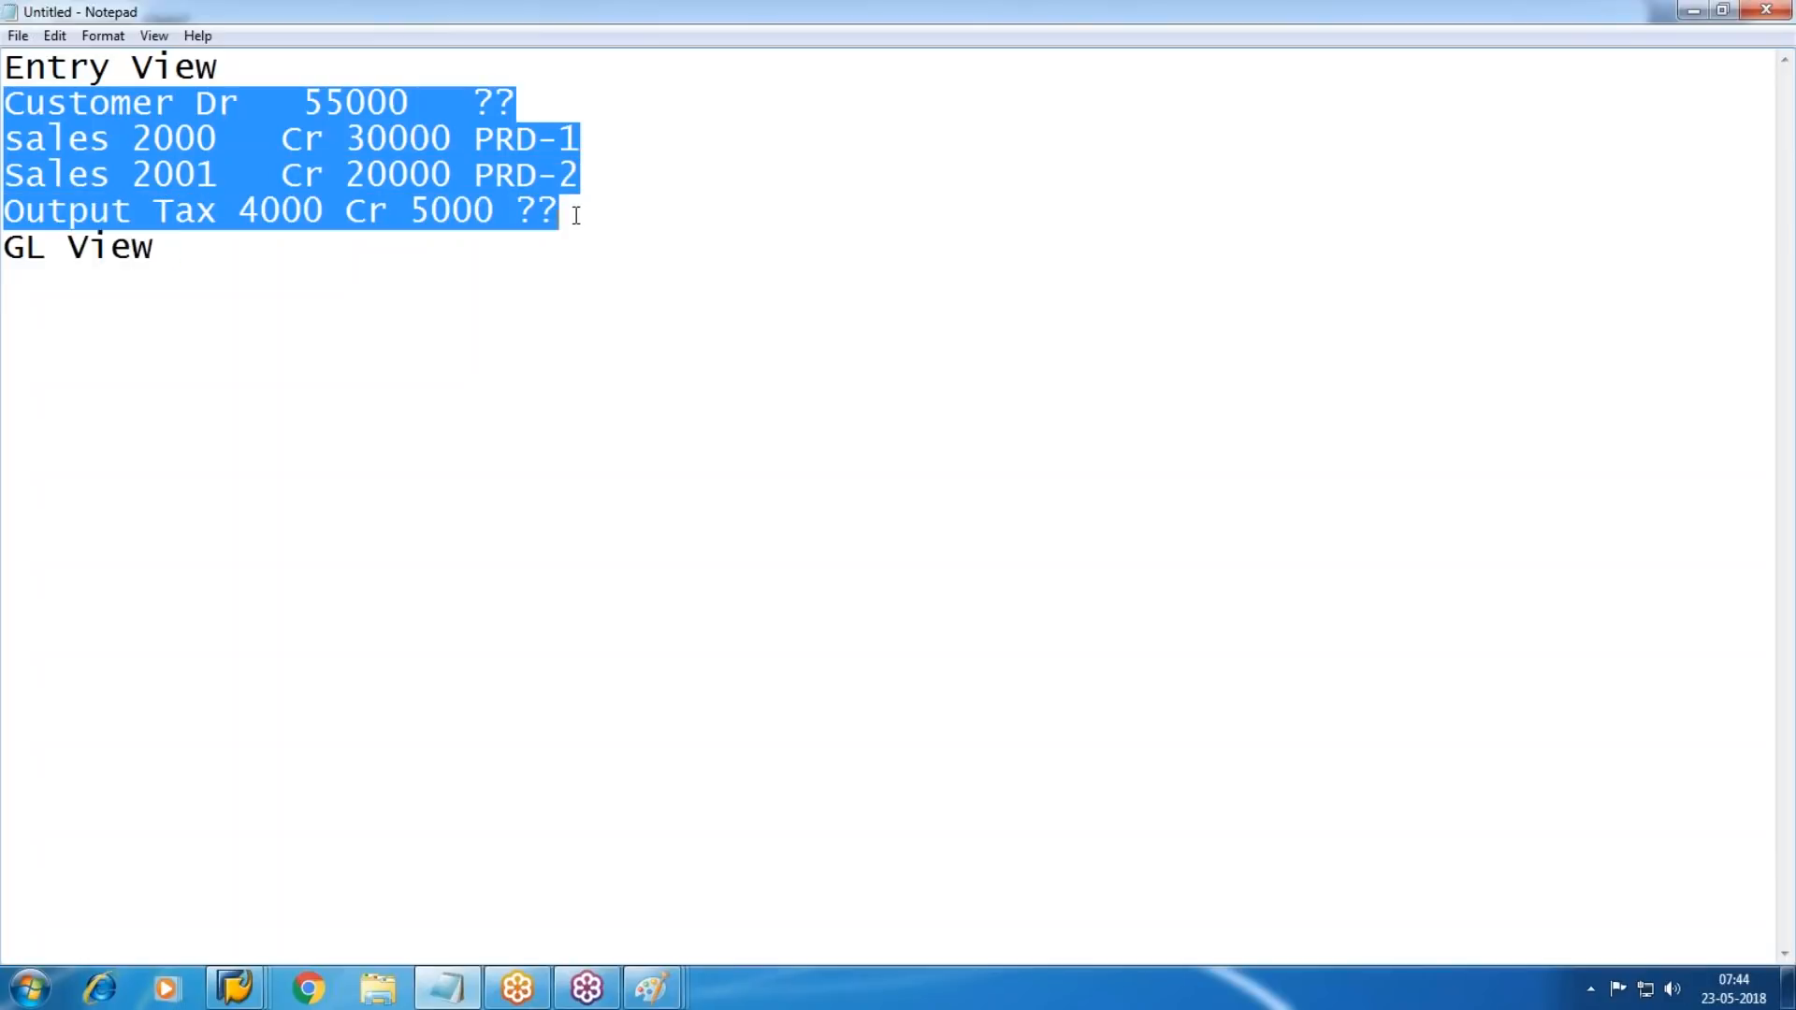
key(ctrl+c)
click(14, 321)
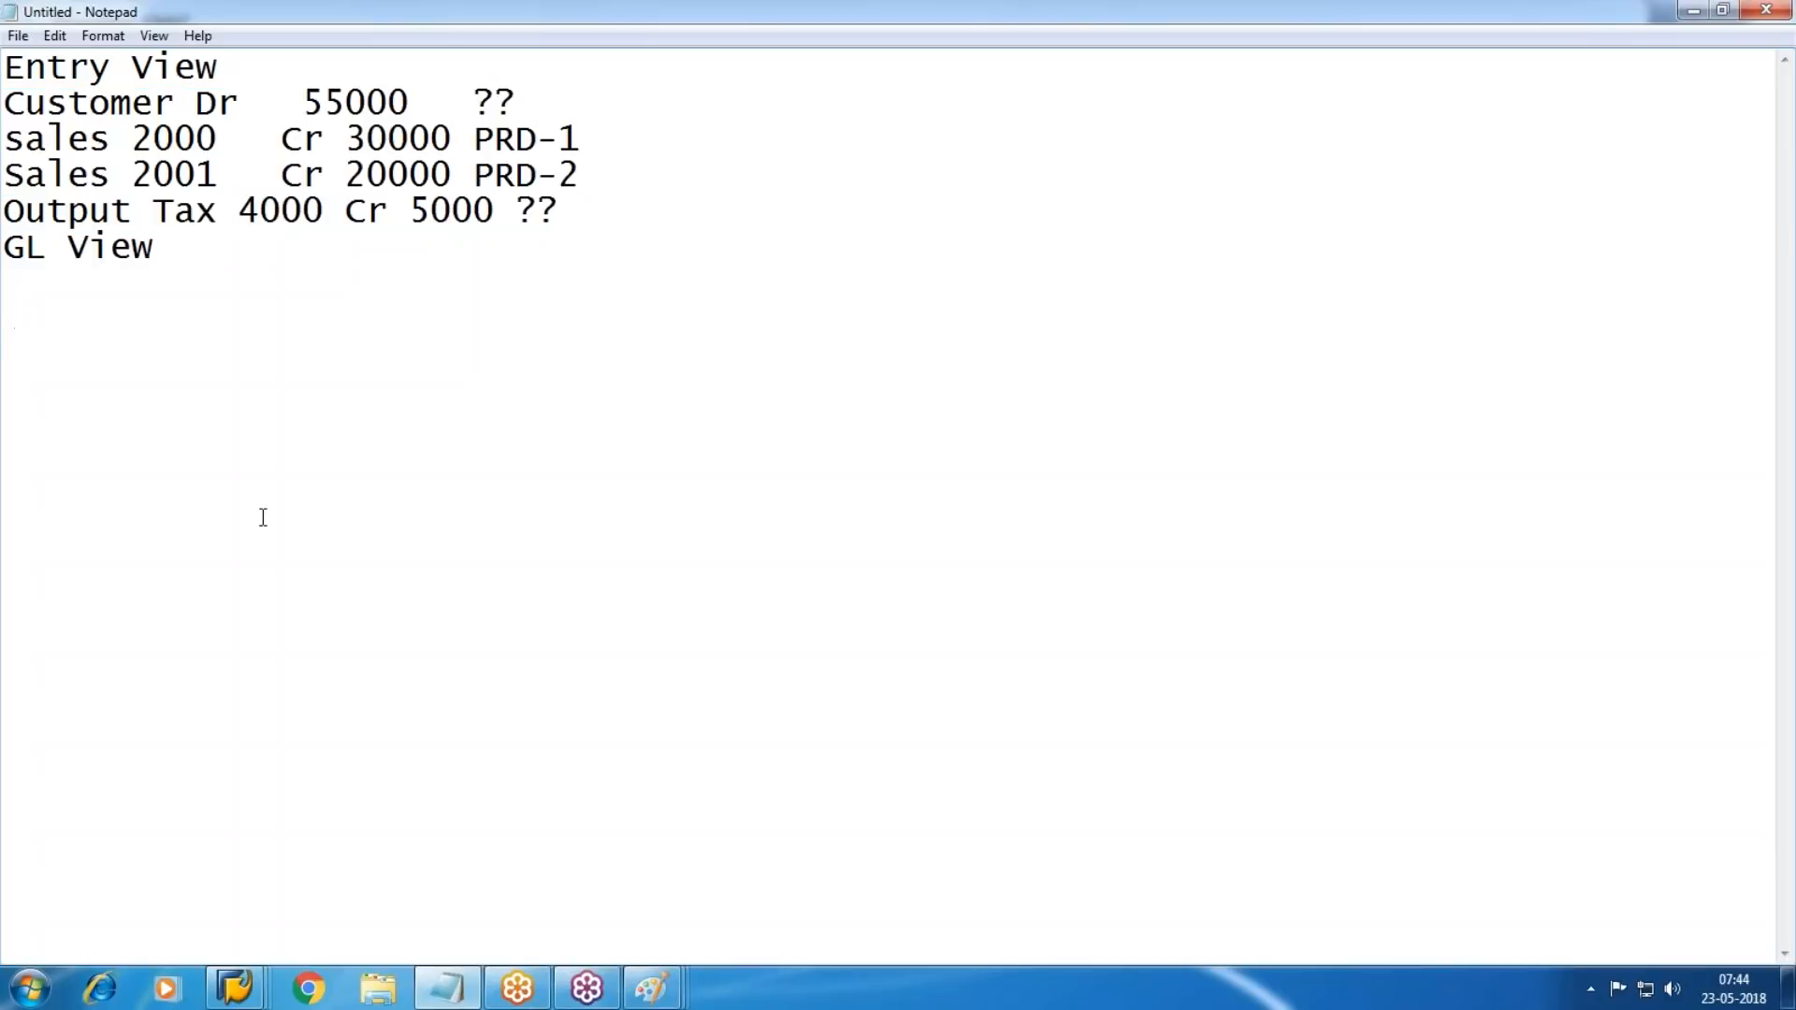
key(ctrl+v)
Change the GL View customer line's amount to 33000 and its profit center to PRD-1.
click(571, 281)
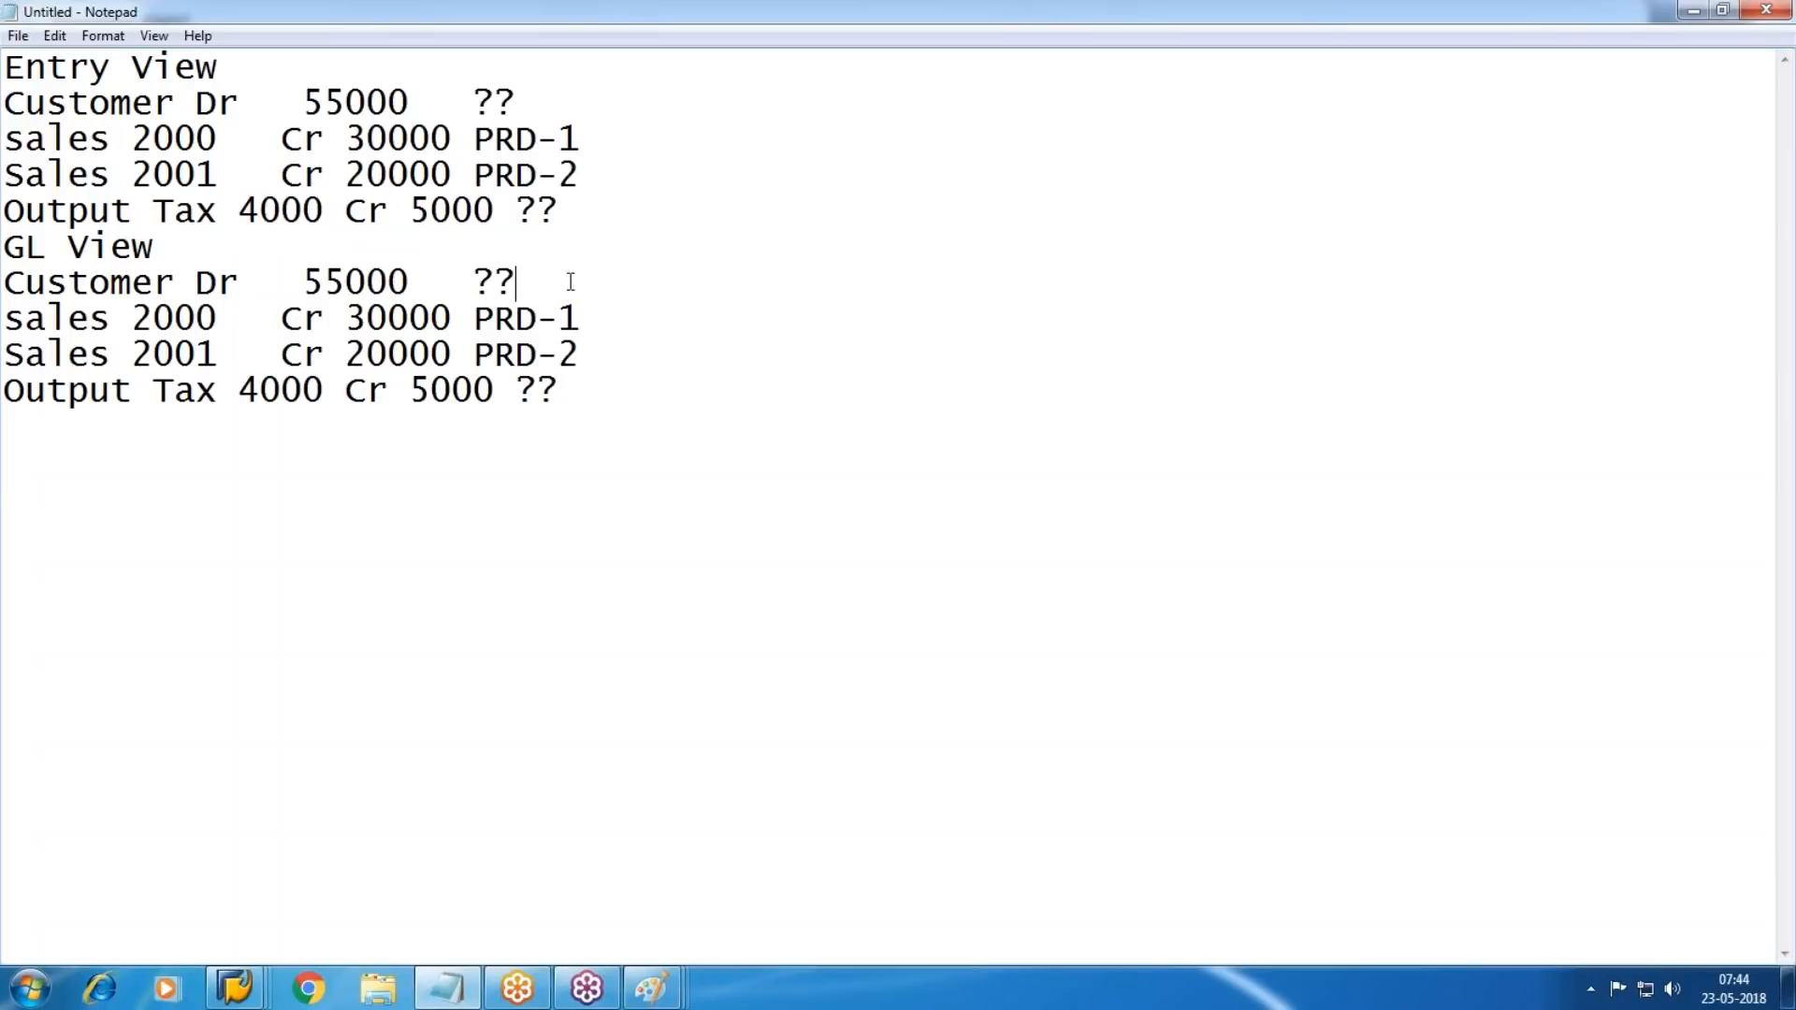
key(BackSpace)
key(BackSpace)
key(BackSpace)
key(BackSpace)
key(BackSpace)
key(BackSpace)
key(BackSpace)
key(BackSpace)
key(BackSpace)
key(BackSpace)
text(v)
key(BackSpace)
text(33000 )
text( O)
key(BackSpace)
text(PRD-1)
Delete the profit center and the final three digits of the amount from the GL View sales 2000 line.
key(BackSpace)
key(BackSpace)
key(BackSpace)
key(BackSpace)
key(BackSpace)
key(BackSpace)
key(BackSpace)
key(BackSpace)
key(BackSpace)
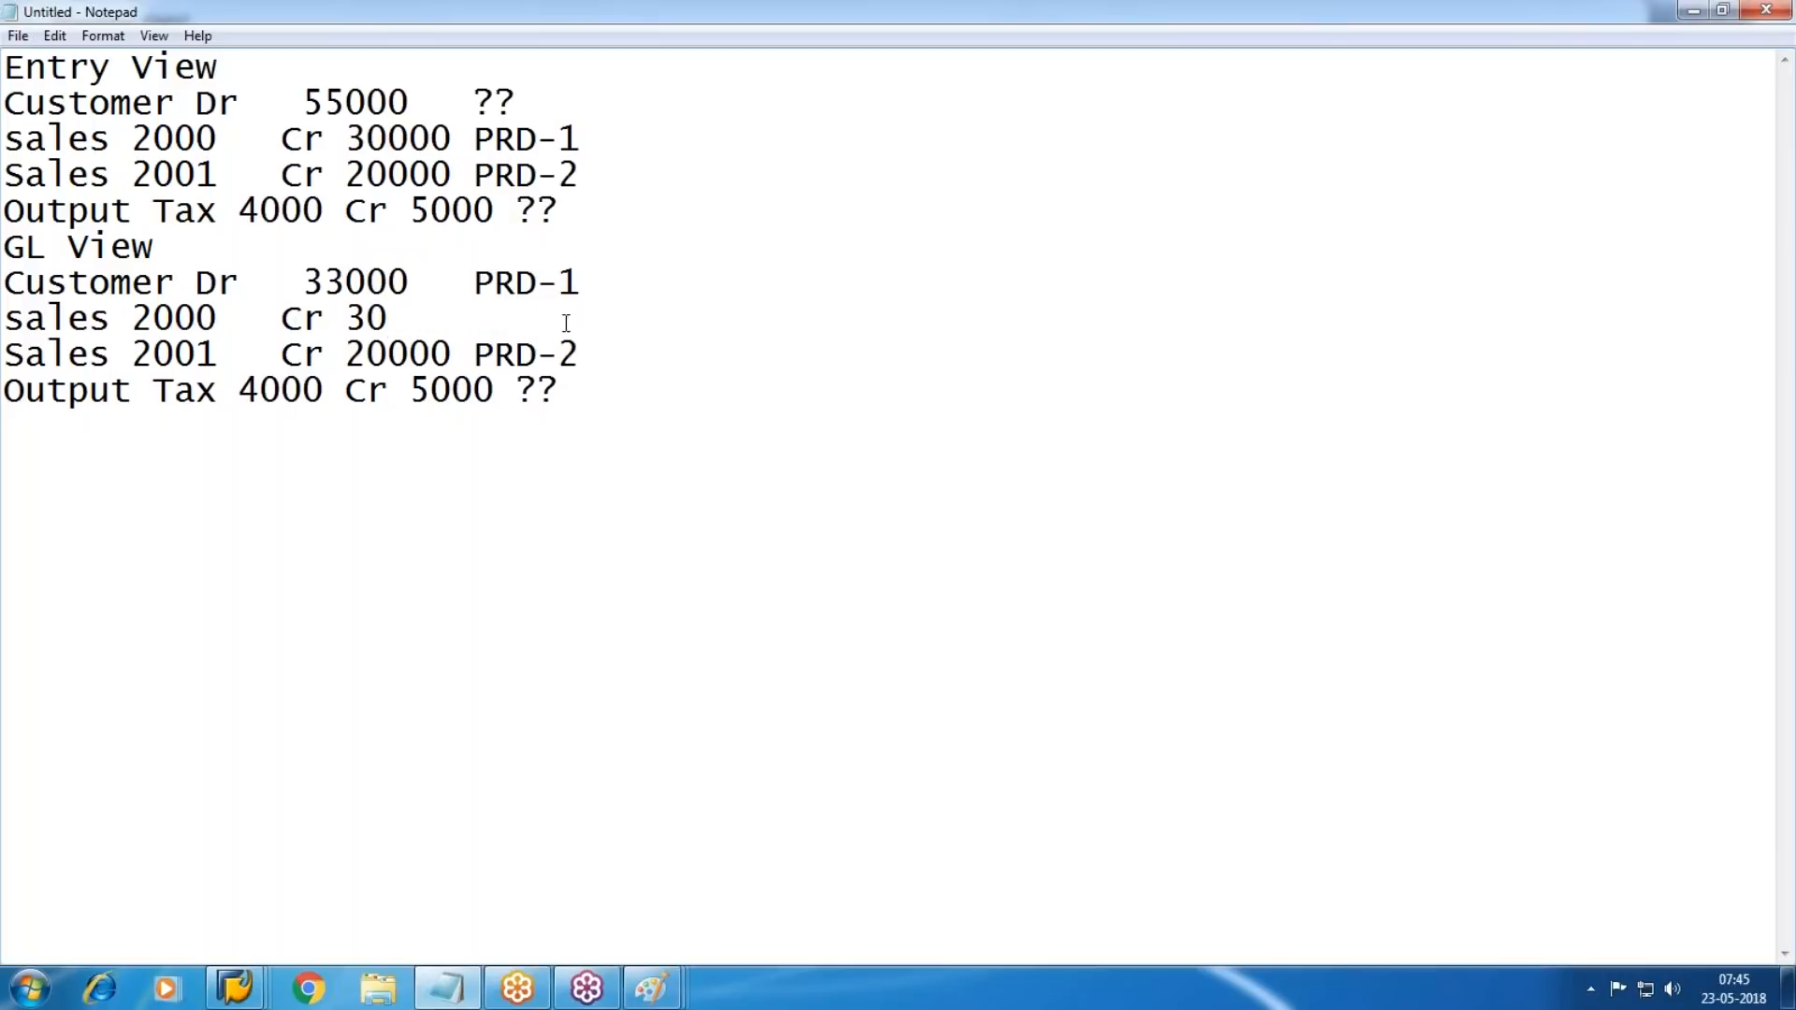
Duplicate the GL View customer line directly below itself and change the copy to 22000 and PRD-2.
drag(630, 284, 7, 285)
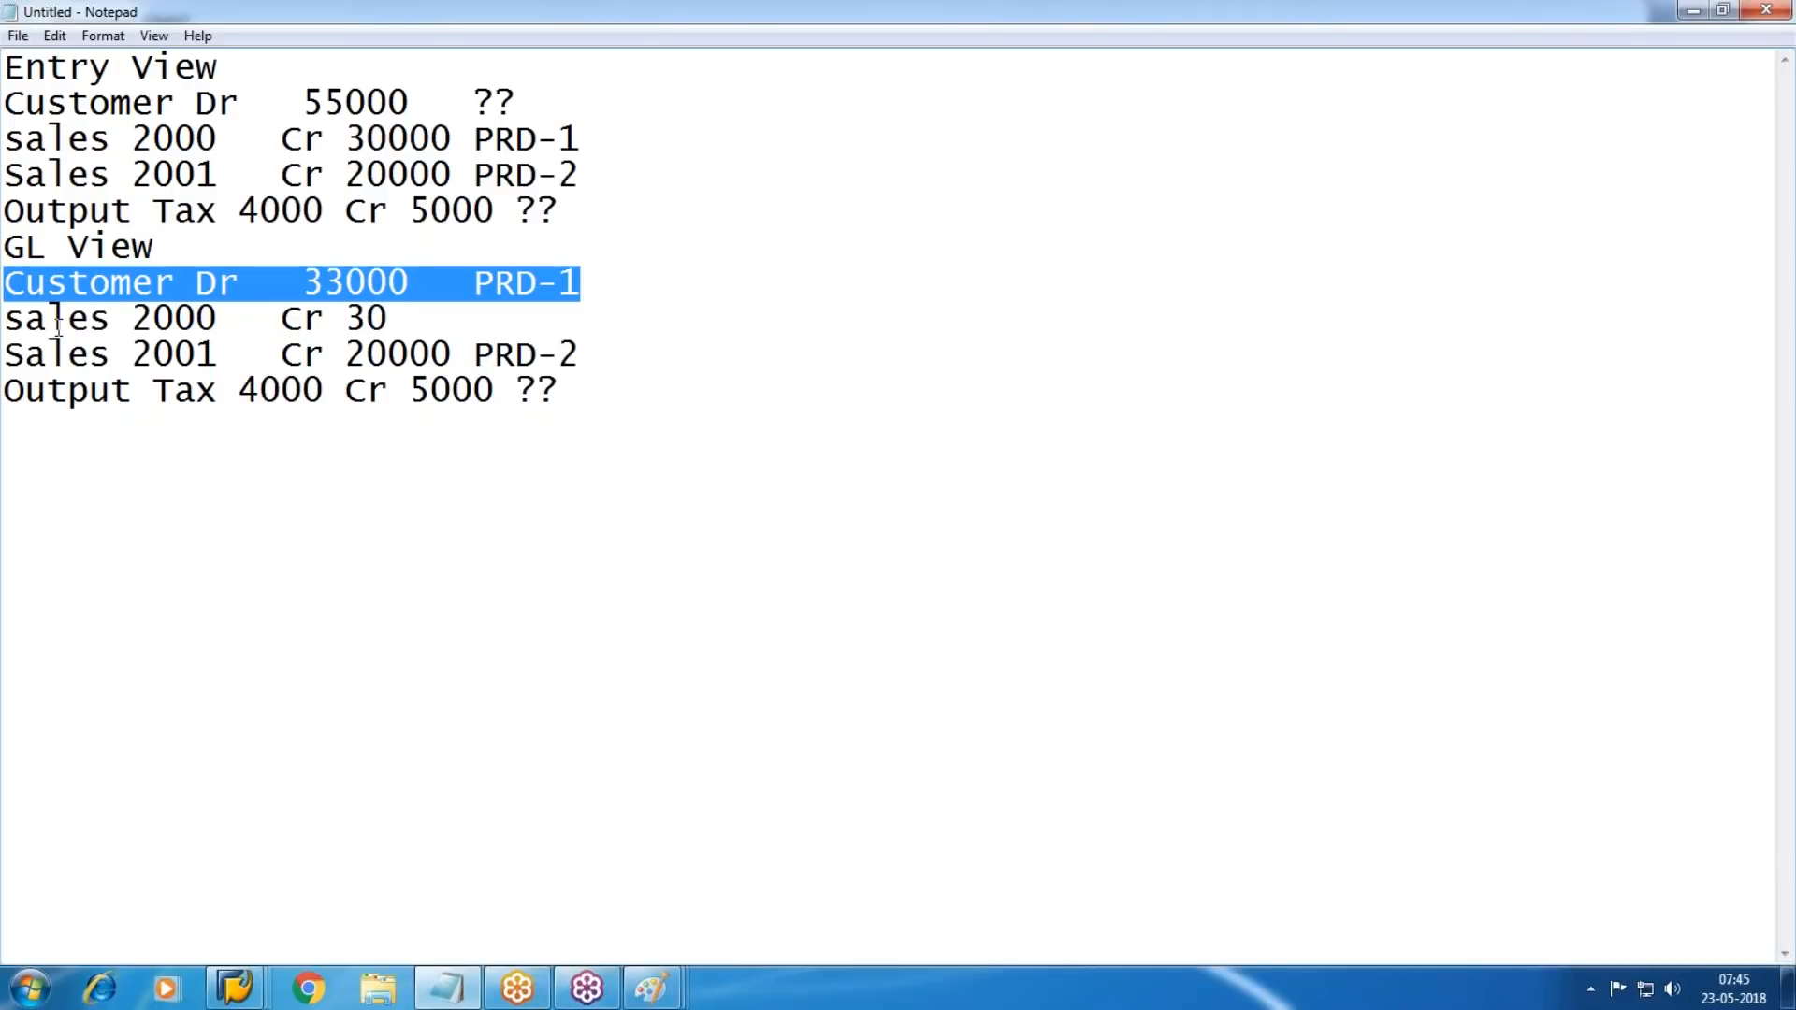
click(632, 314)
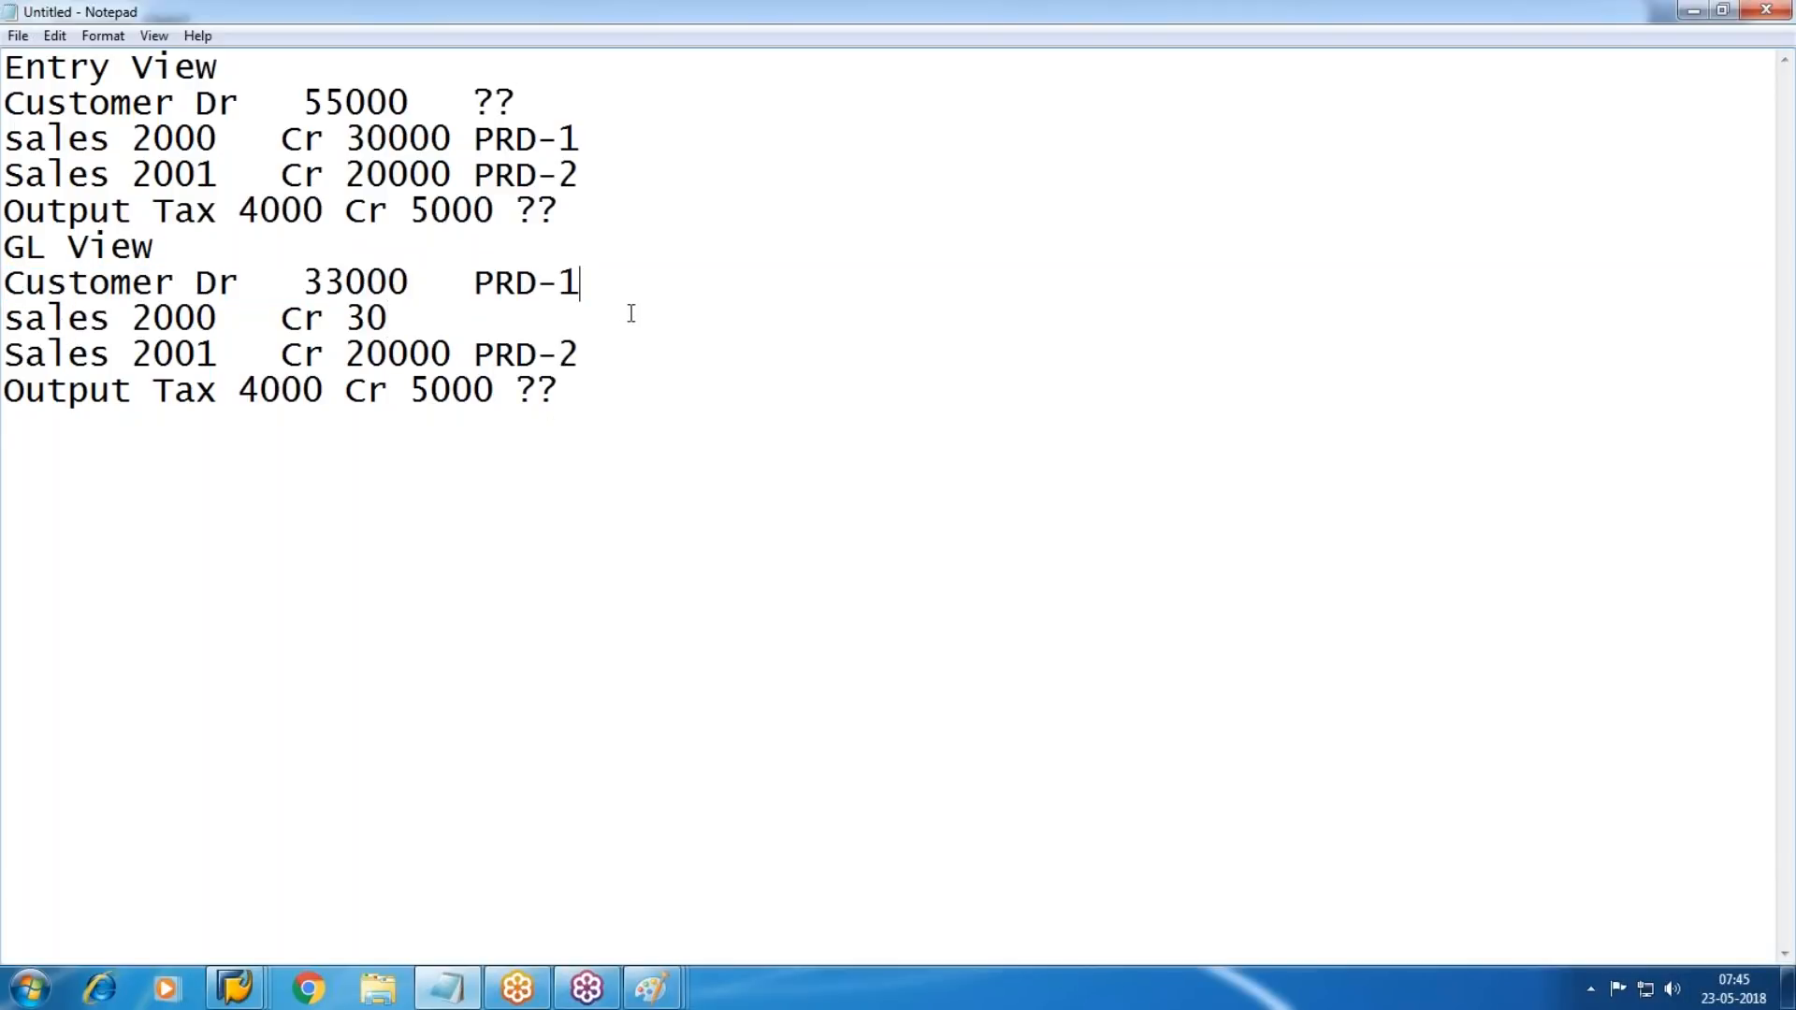
key(Return)
key(ctrl+v)
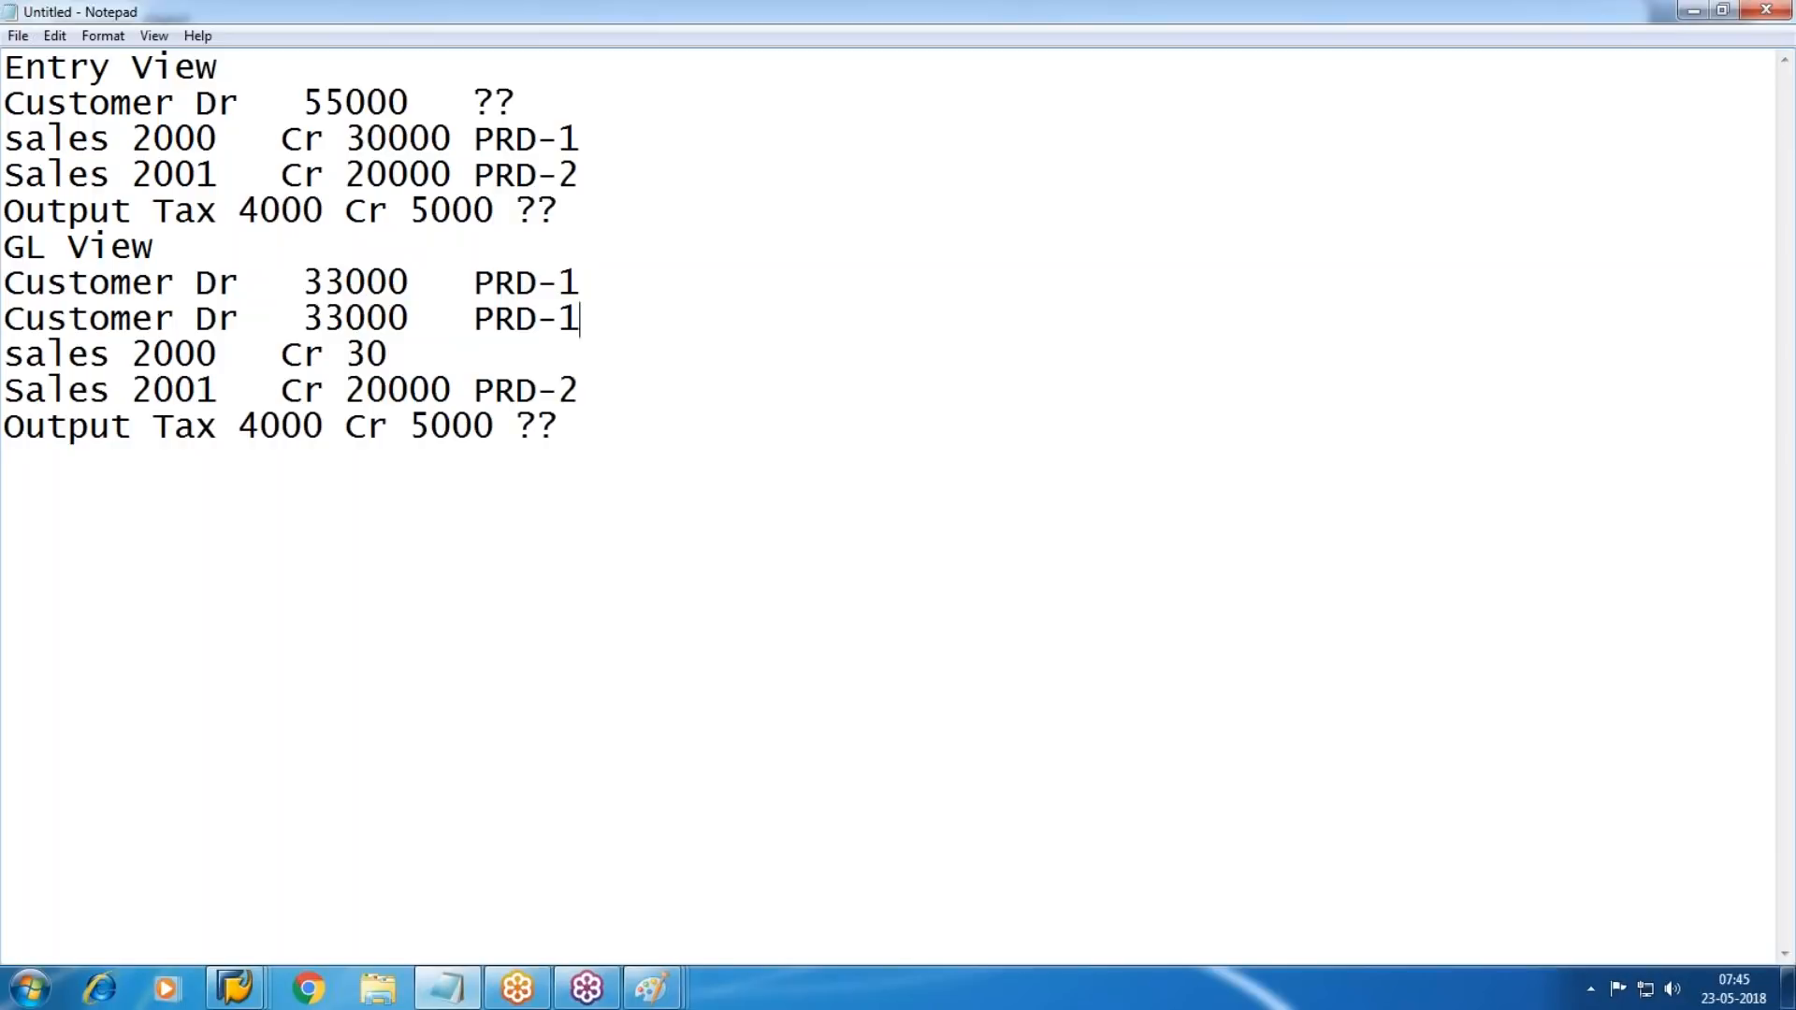
key(BackSpace)
text(2)
key(Left)
key(BackSpace)
key(BackSpace)
text(22)
click(580, 319)
Replace the two GL View sales lines with a copy of the two Entry View sales lines.
key(BackSpace)
key(BackSpace)
drag(5, 140, 582, 173)
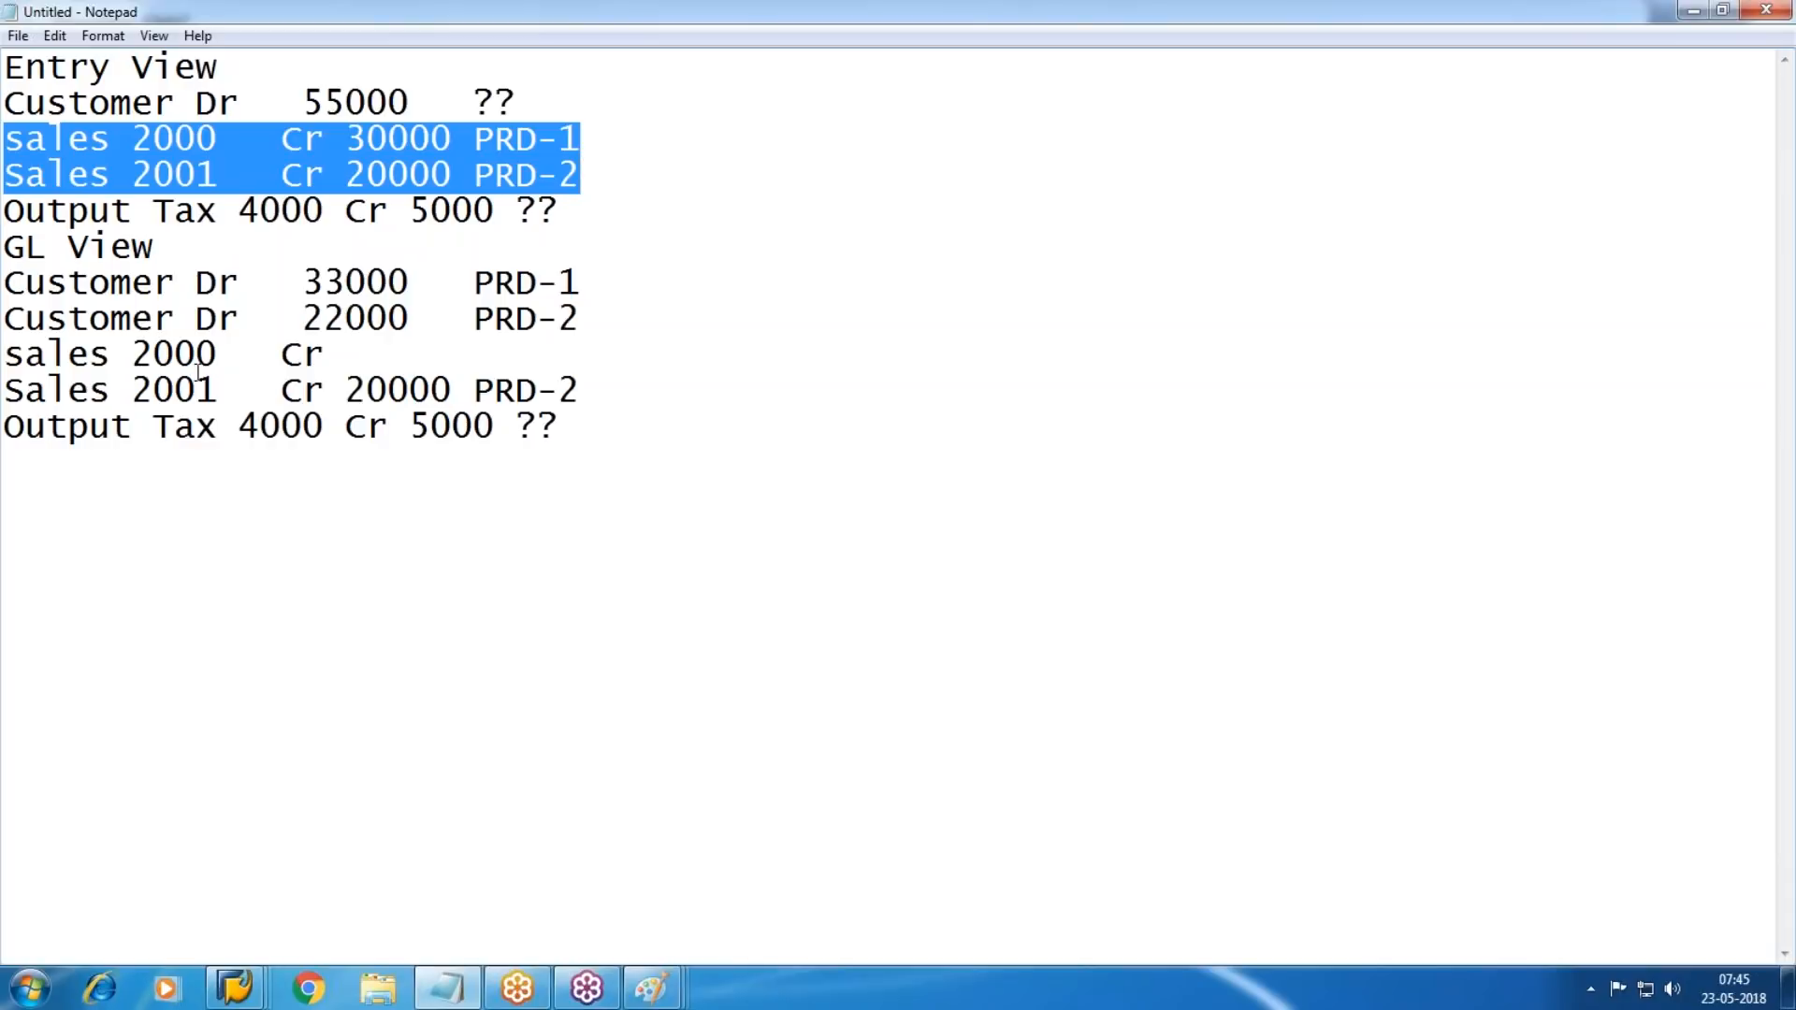
drag(6, 355, 594, 389)
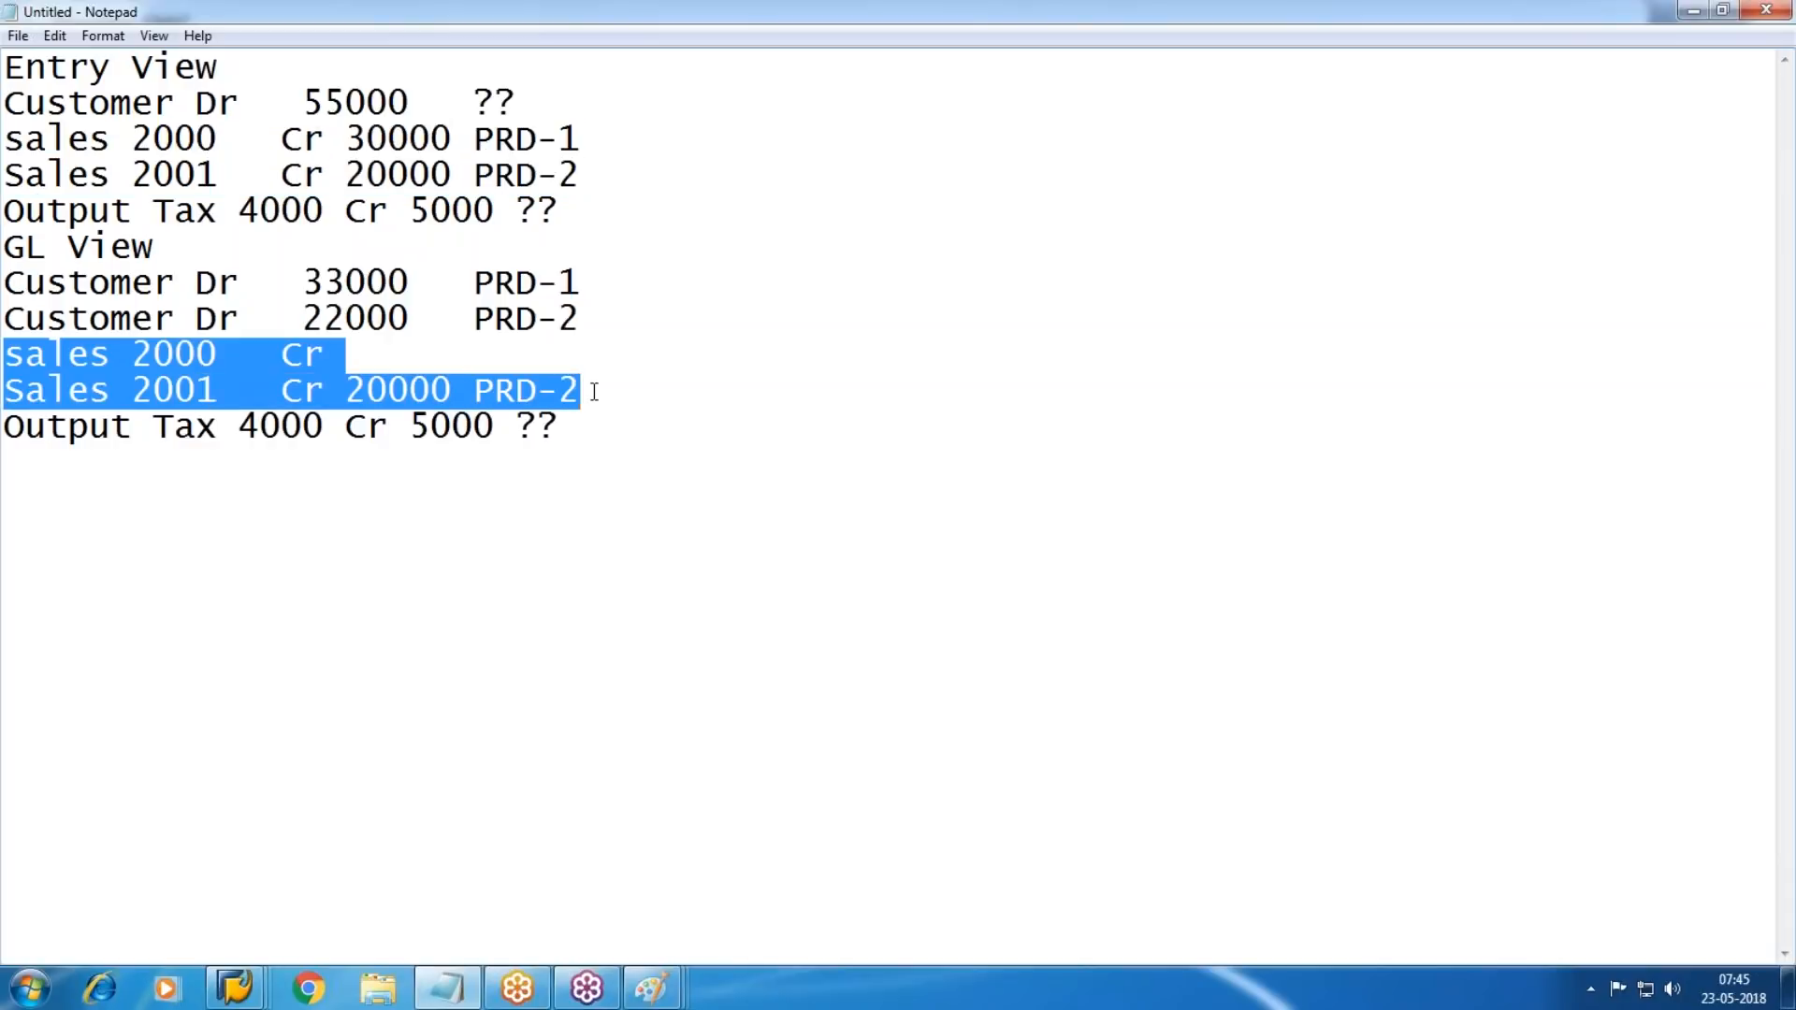
key(ctrl+v)
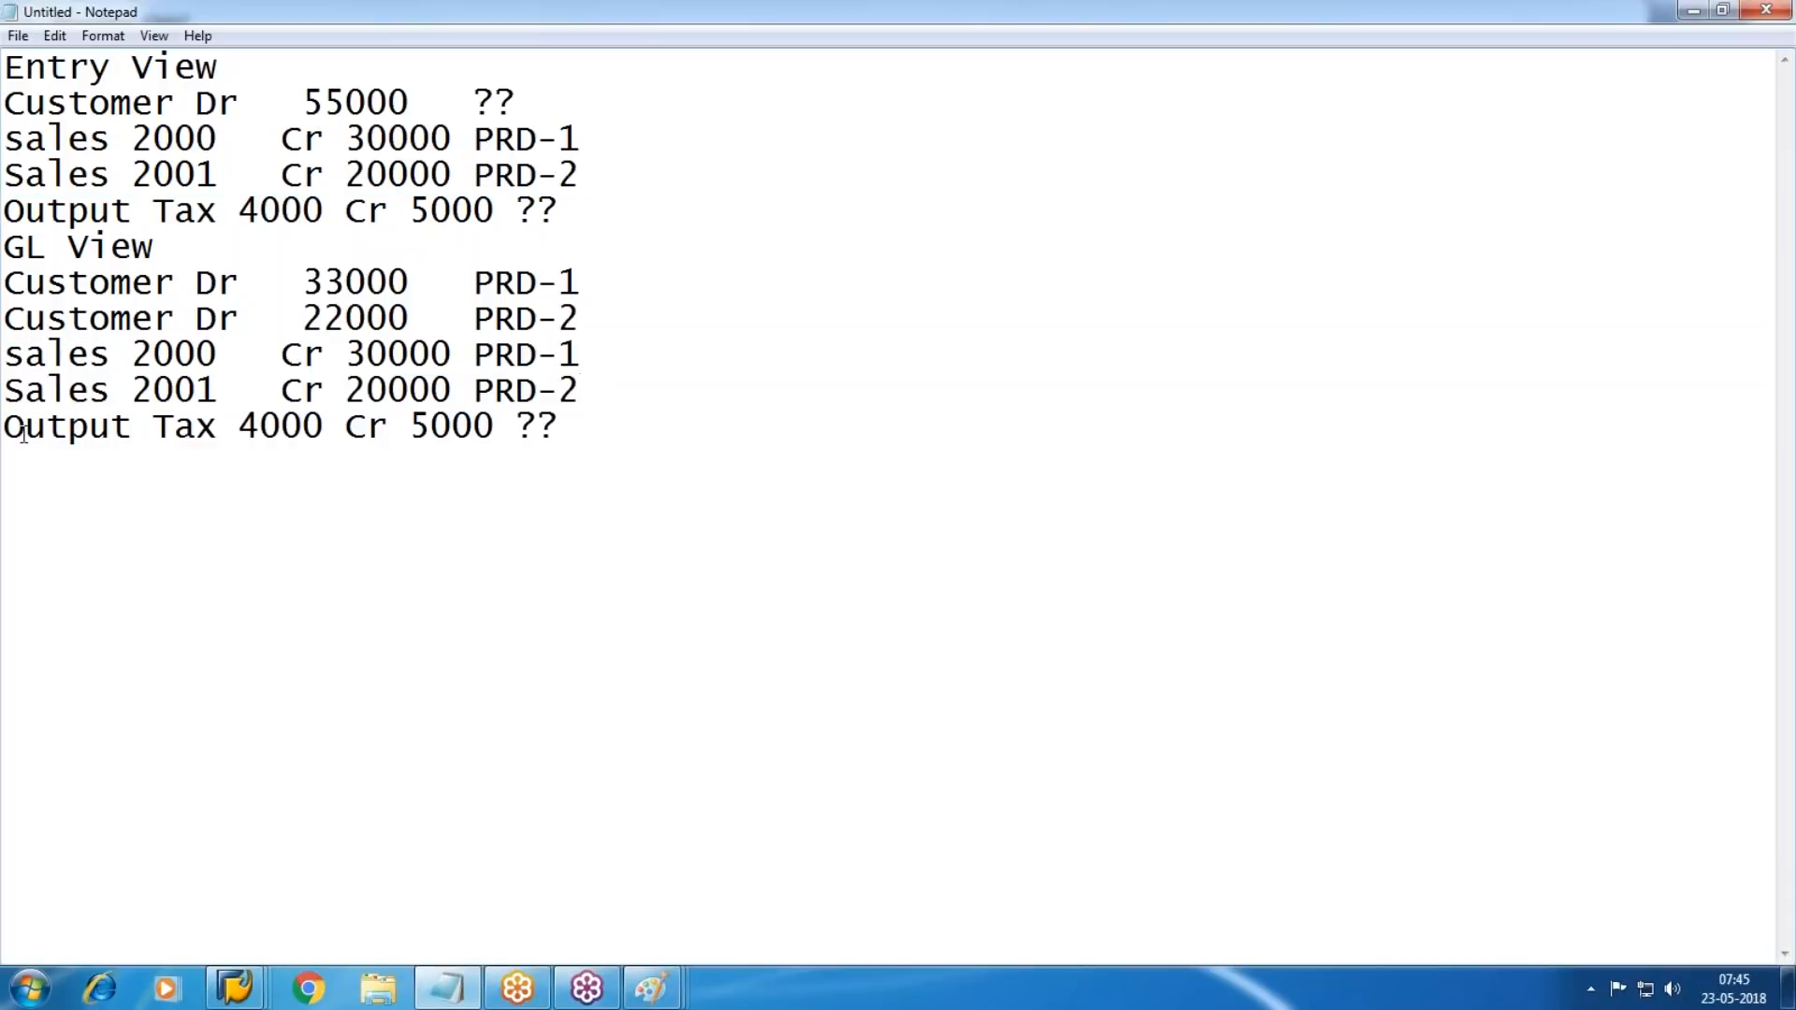
Replace "Customer" with "AR" in the 33000 debit line of the GL View.
drag(25, 294, 654, 333)
click(207, 283)
key(BackSpace)
key(BackSpace)
key(BackSpace)
key(BackSpace)
key(BackSpace)
key(BackSpace)
key(BackSpace)
key(BackSpace)
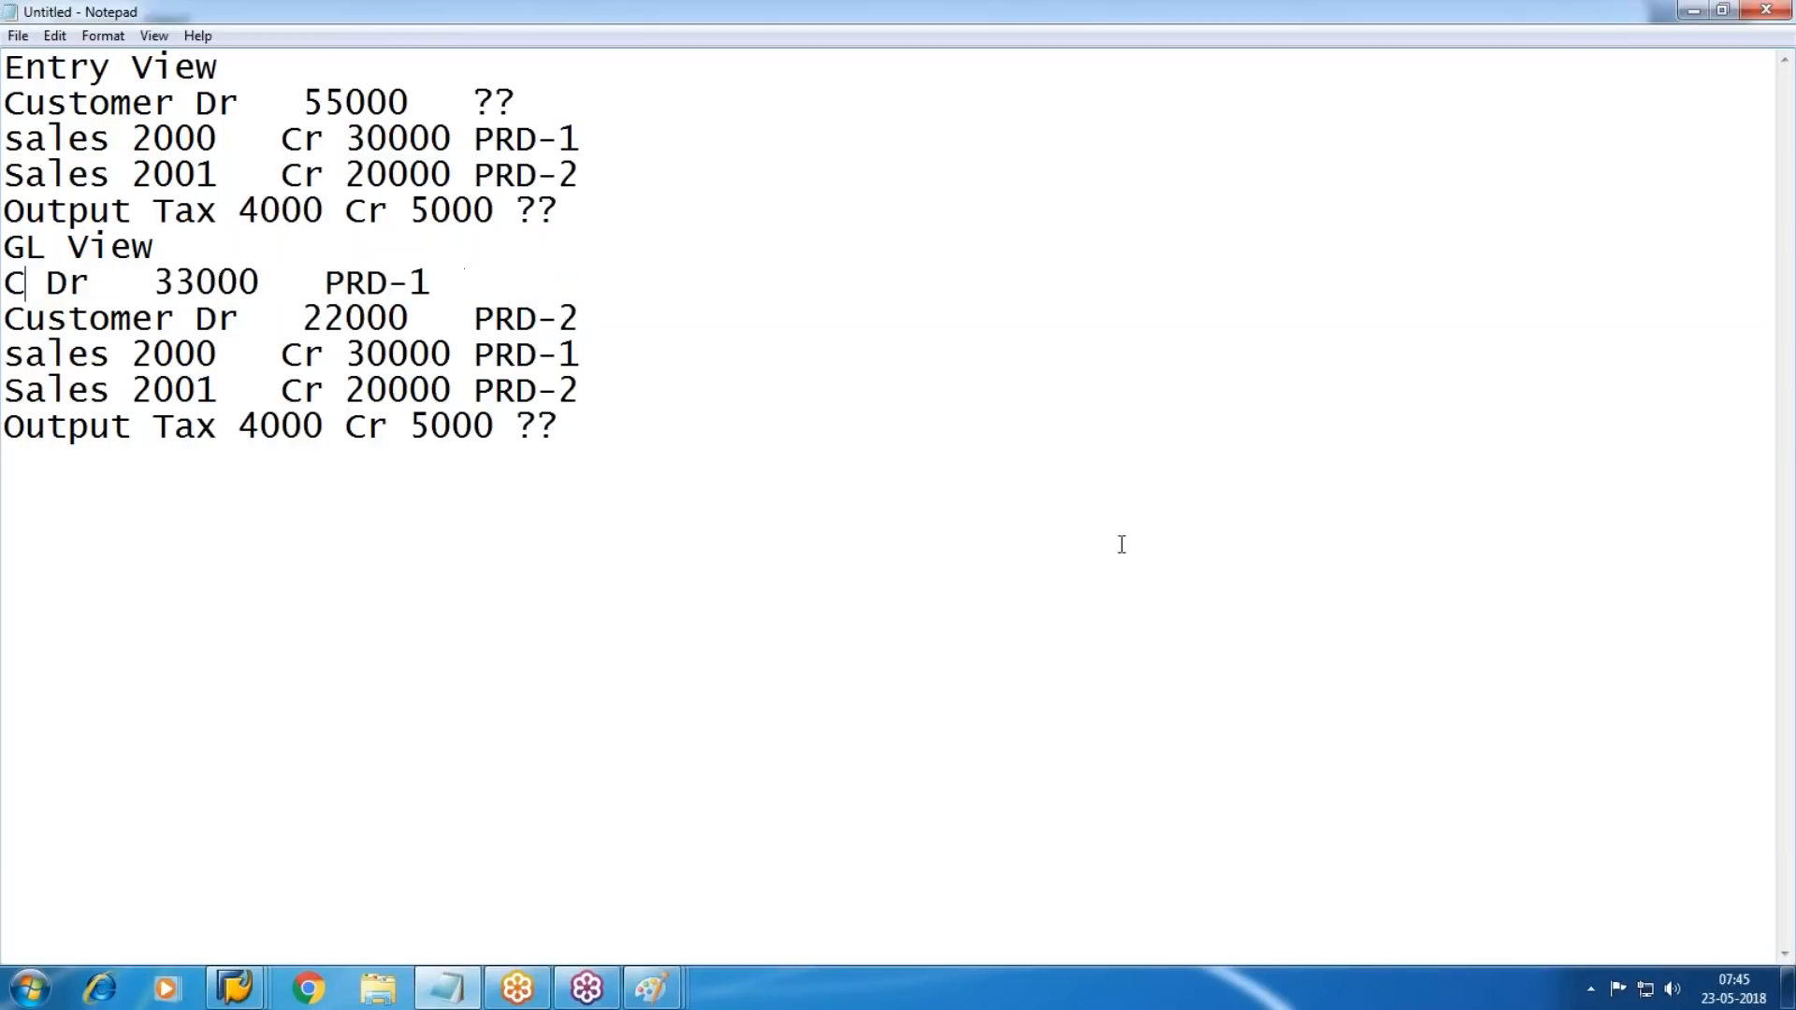
text(AR)
Replace "Customer" with "AR" in the 22000 debit line of the GL View.
click(47, 320)
key(Right)
key(Right)
key(Right)
key(Right)
key(Right)
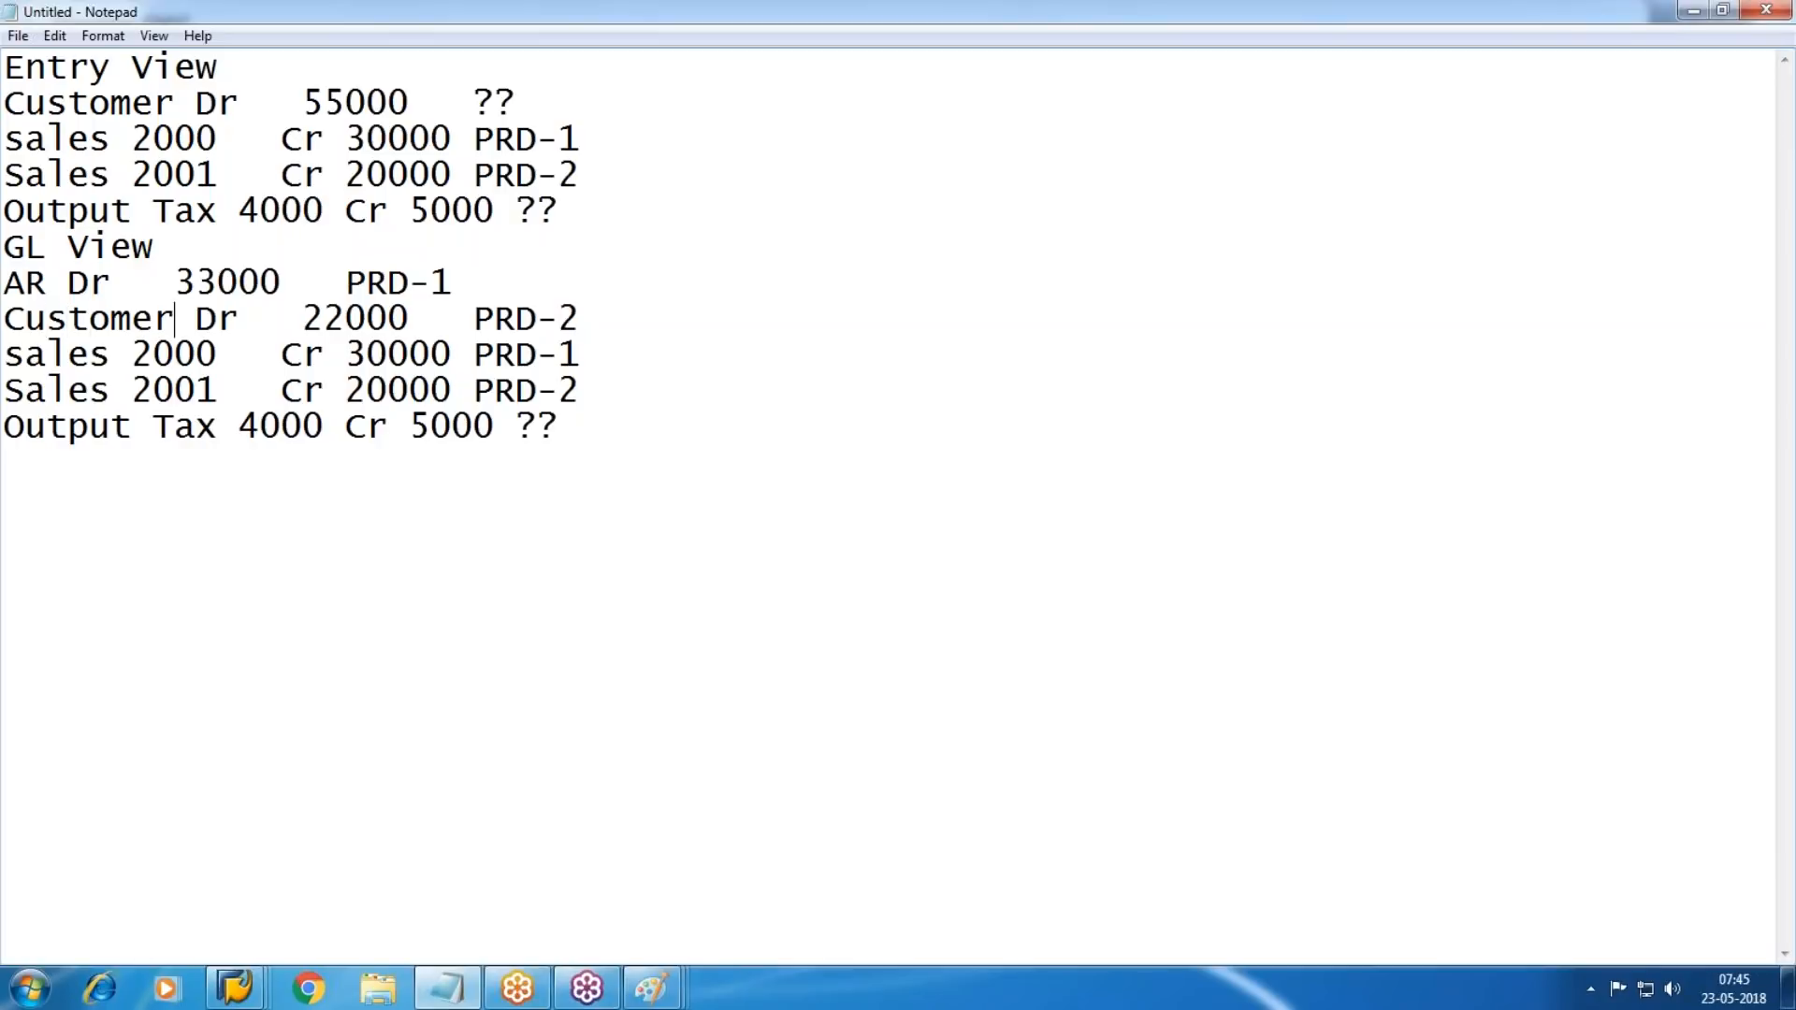
key(BackSpace)
key(BackSpace)
key(BackSpace)
key(BackSpace)
key(BackSpace)
key(BackSpace)
key(BackSpace)
key(BackSpace)
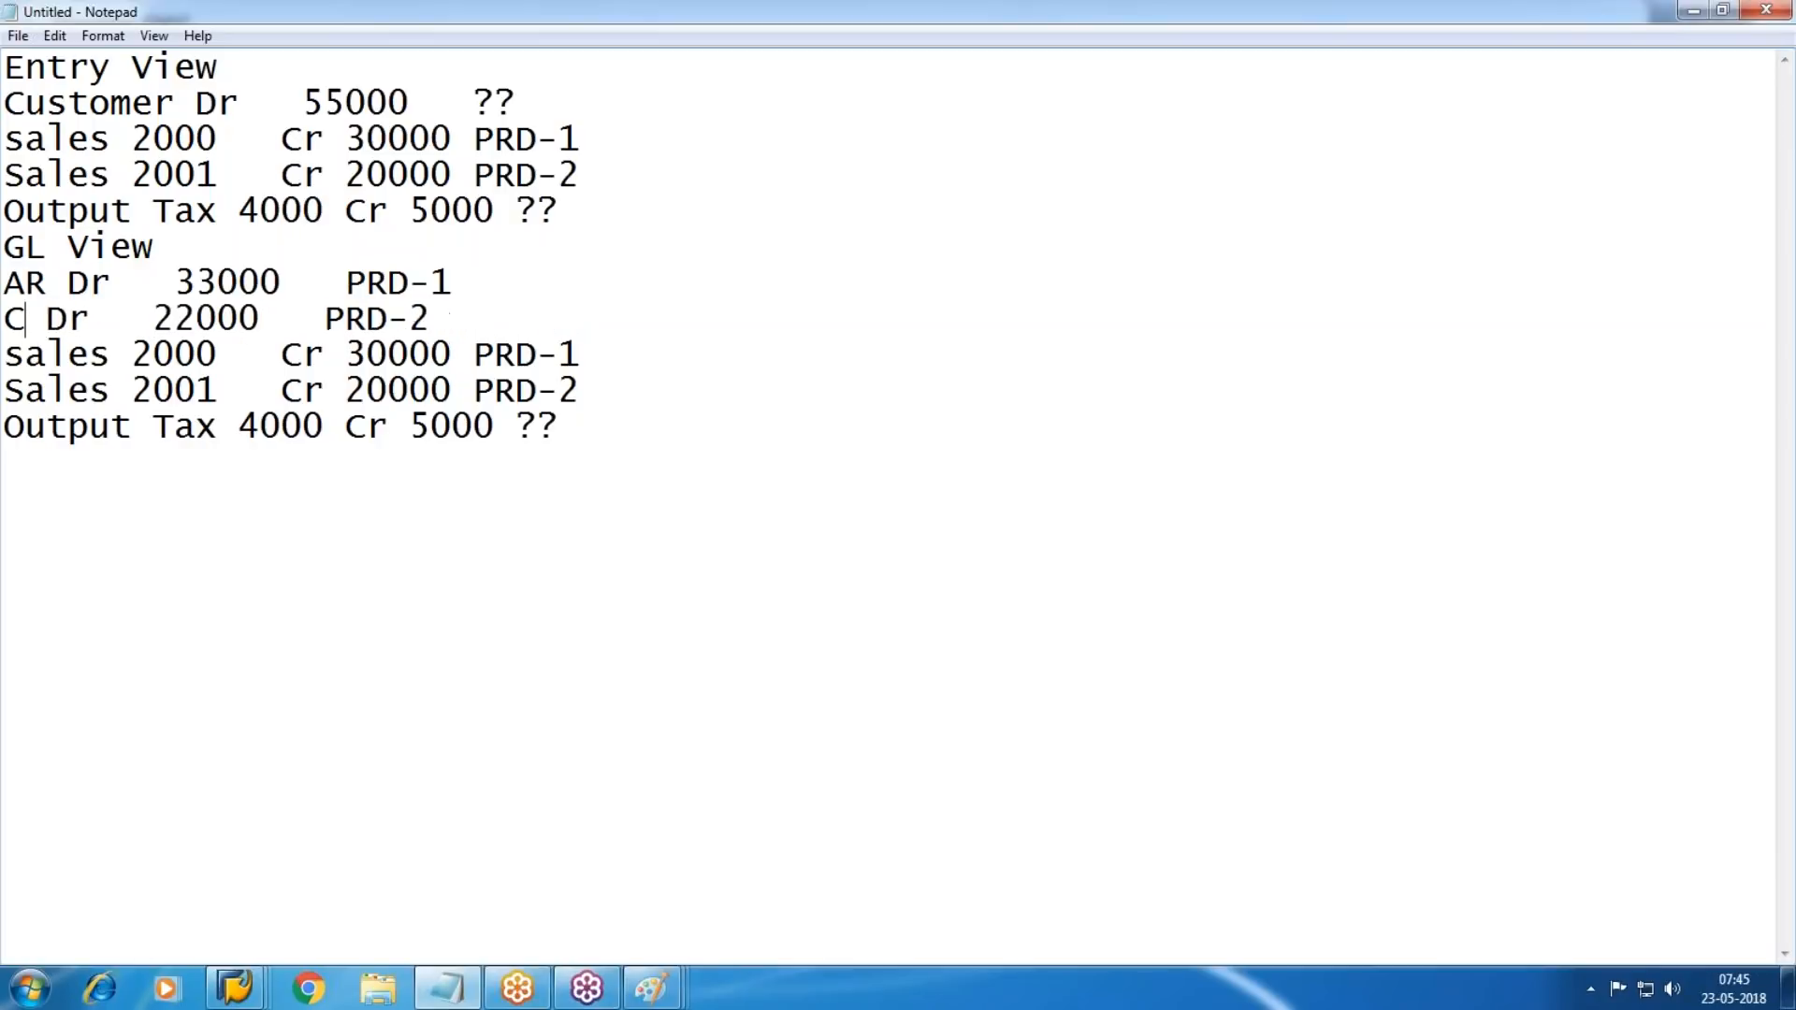
text(AR)
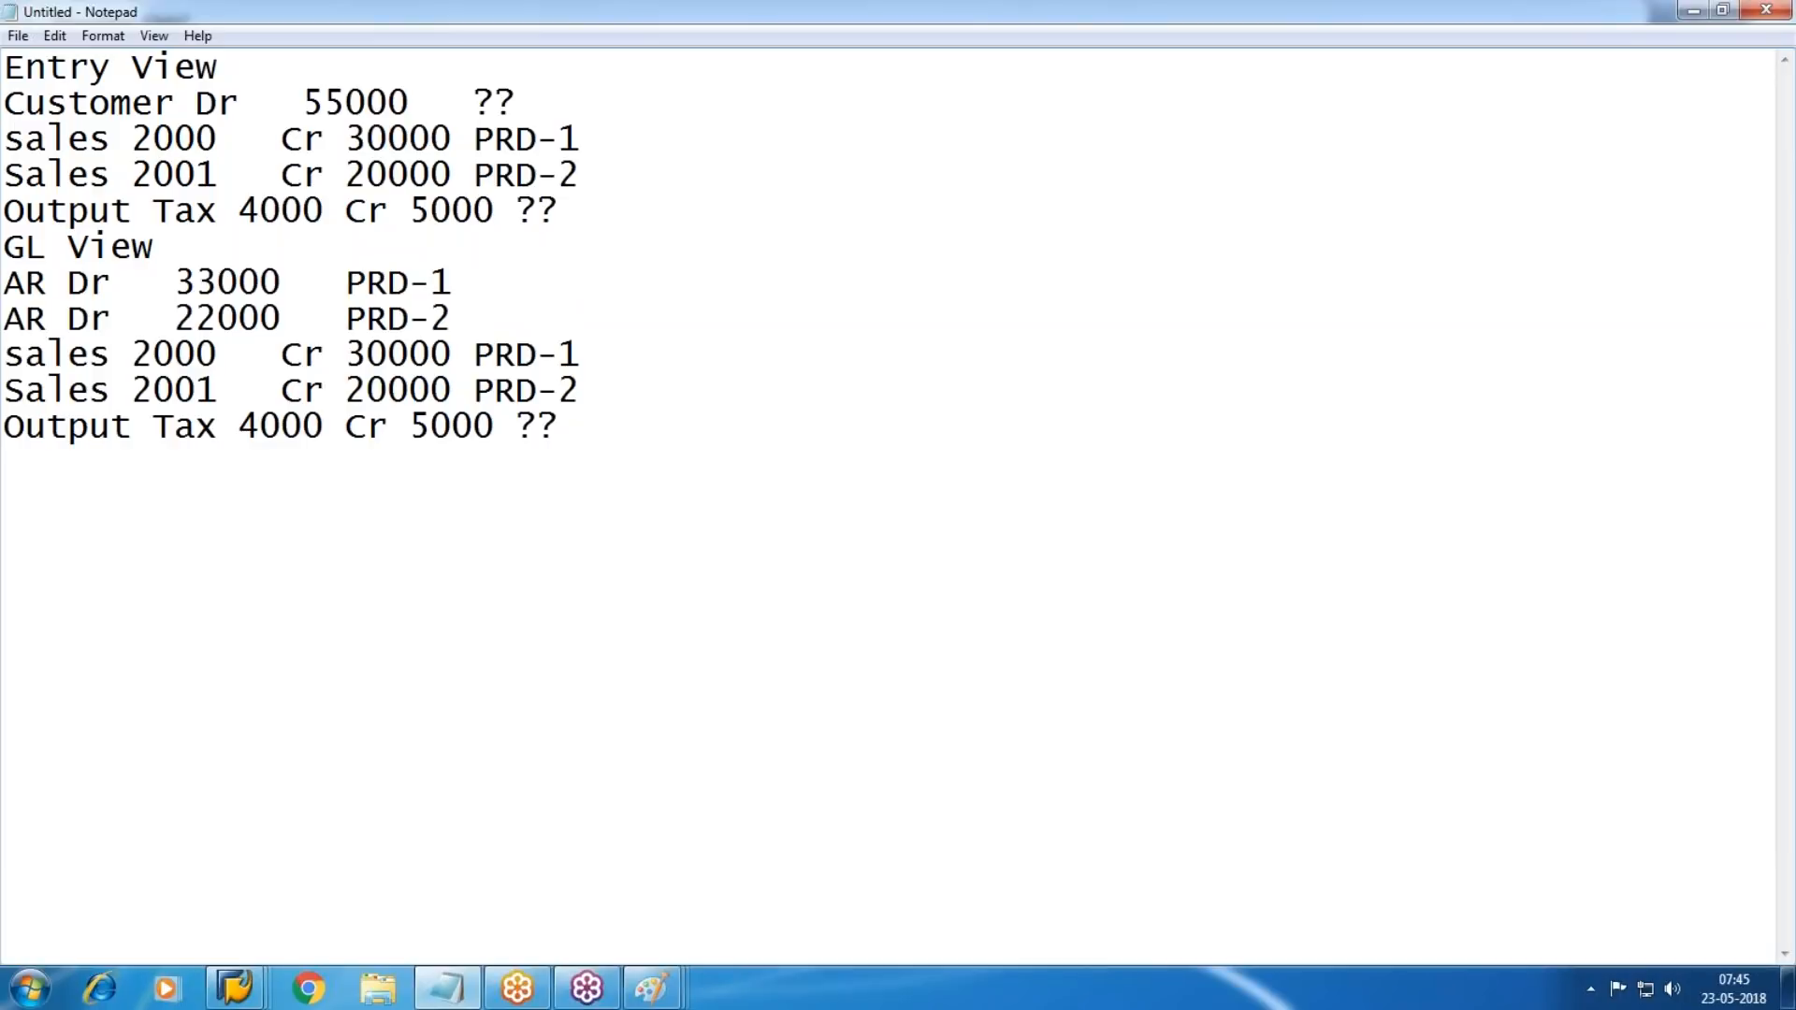
Set the GL View Output Tax credit to 3000 and remove the "??" from that line.
key(Down)
key(Down)
key(Down)
click(559, 426)
key(shift+Home)
click(281, 426)
click(411, 427)
key(Delete)
text(3)
click(559, 426)
key(BackSpace)
key(BackSpace)
key(BackSpace)
Duplicate the GL View Output Tax line below itself and set the copy's credit amount to 2000.
drag(9, 427, 506, 427)
key(ctrl+c)
key(End)
key(Return)
key(ctrl+v)
key(BackSpace)
key(BackSpace)
key(BackSpace)
key(BackSpace)
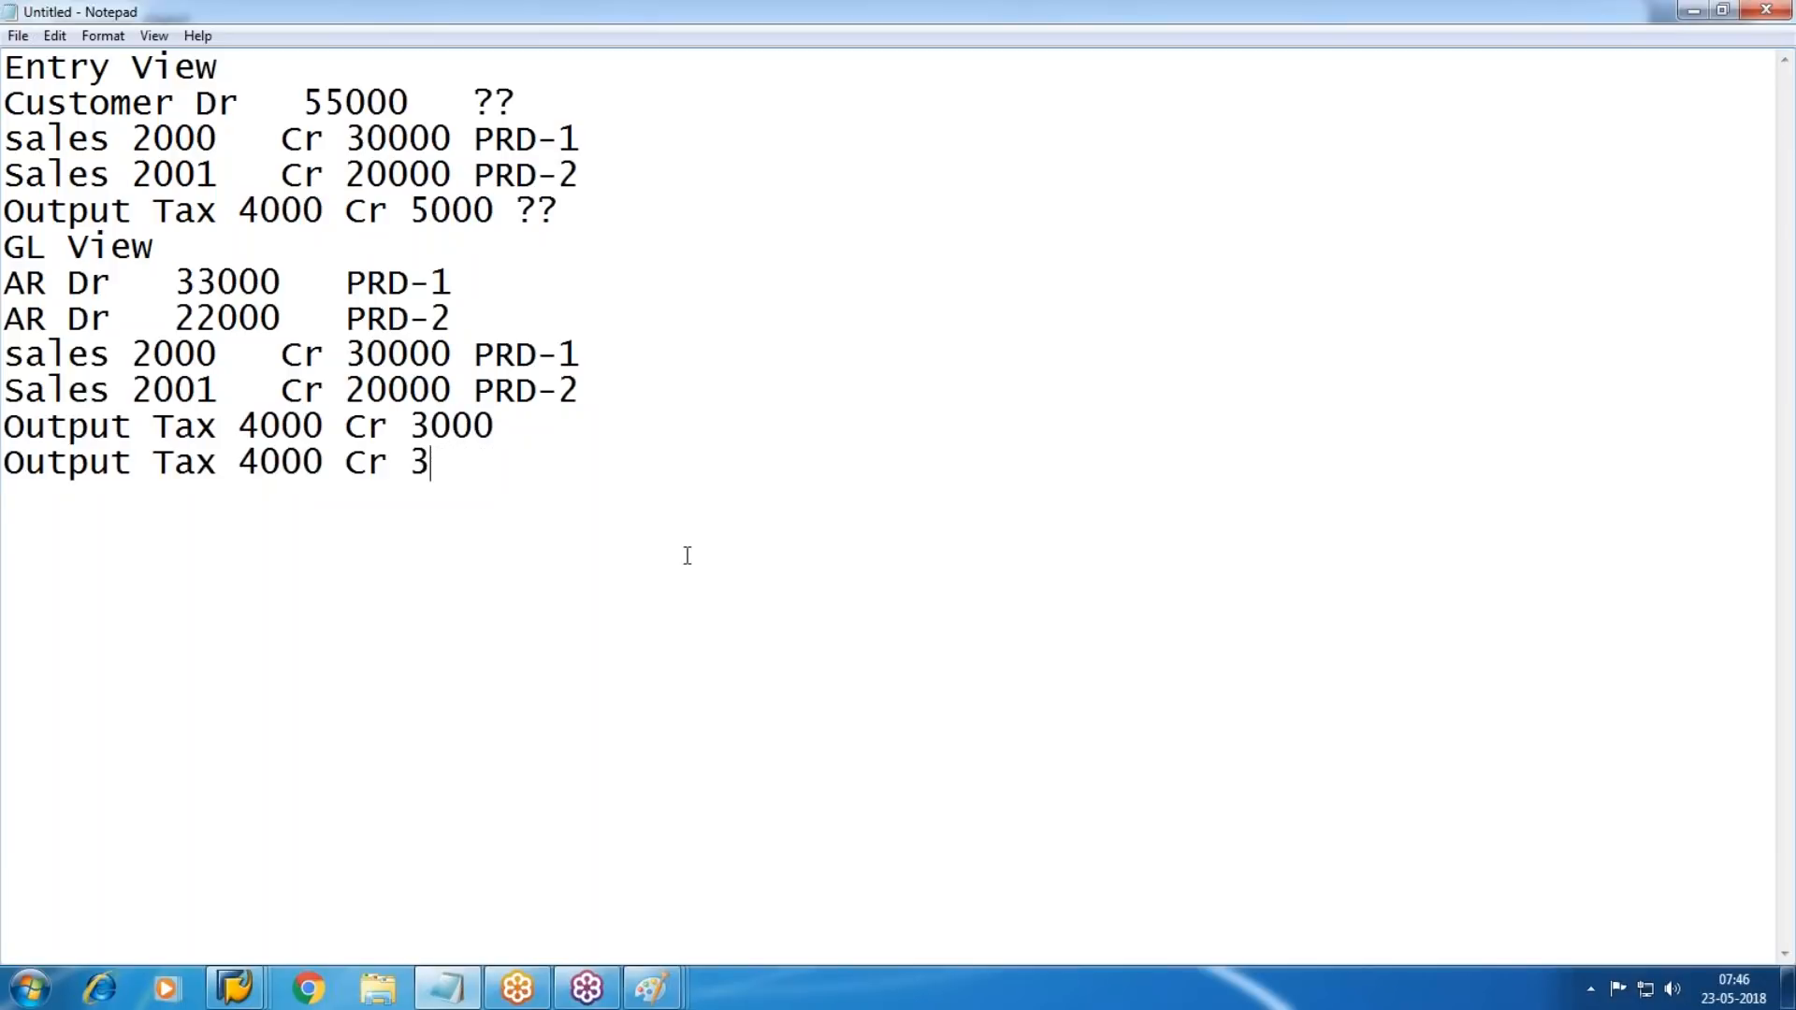
text(2000)
Append "prd-1" to the 3000 Output Tax line and "prd-2" to the 2000 Output Tax line.
key(Up)
text(prd-)
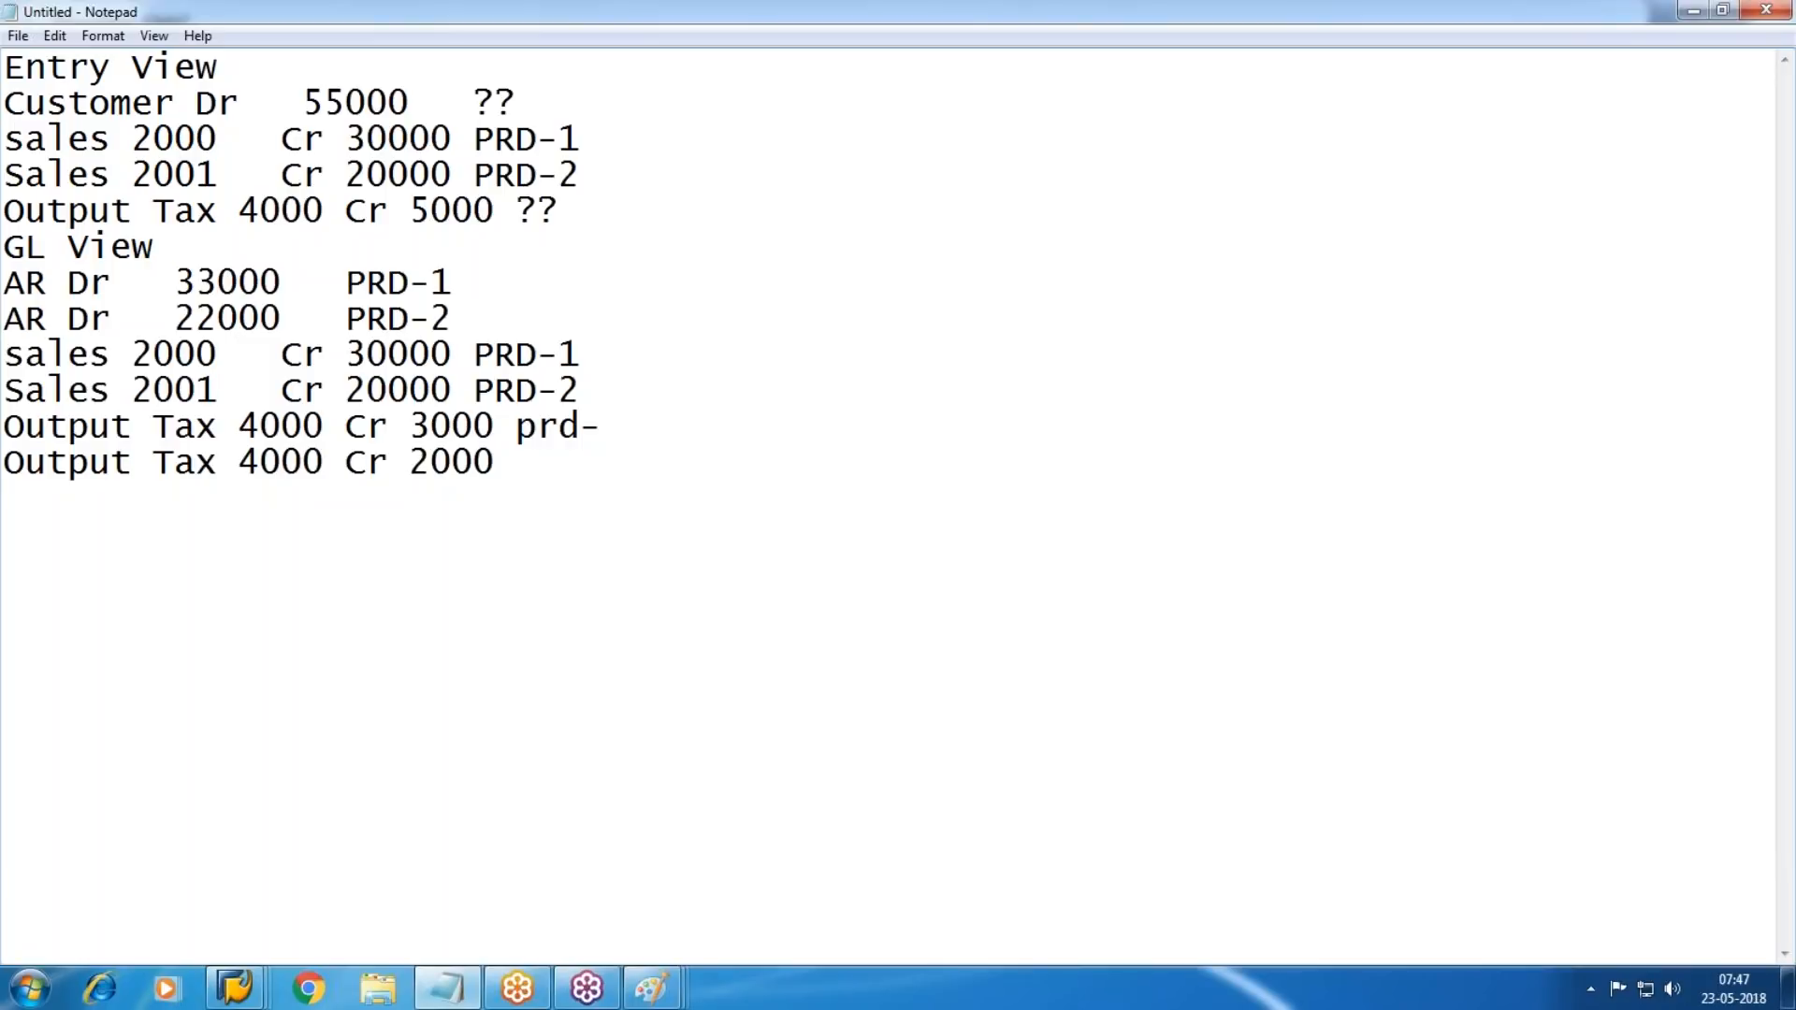
text(1)
click(495, 462)
text(prd-2)
Highlight the amounts and profit centers of the GL View receivable, sales and output tax lines to compare them.
drag(174, 283, 713, 289)
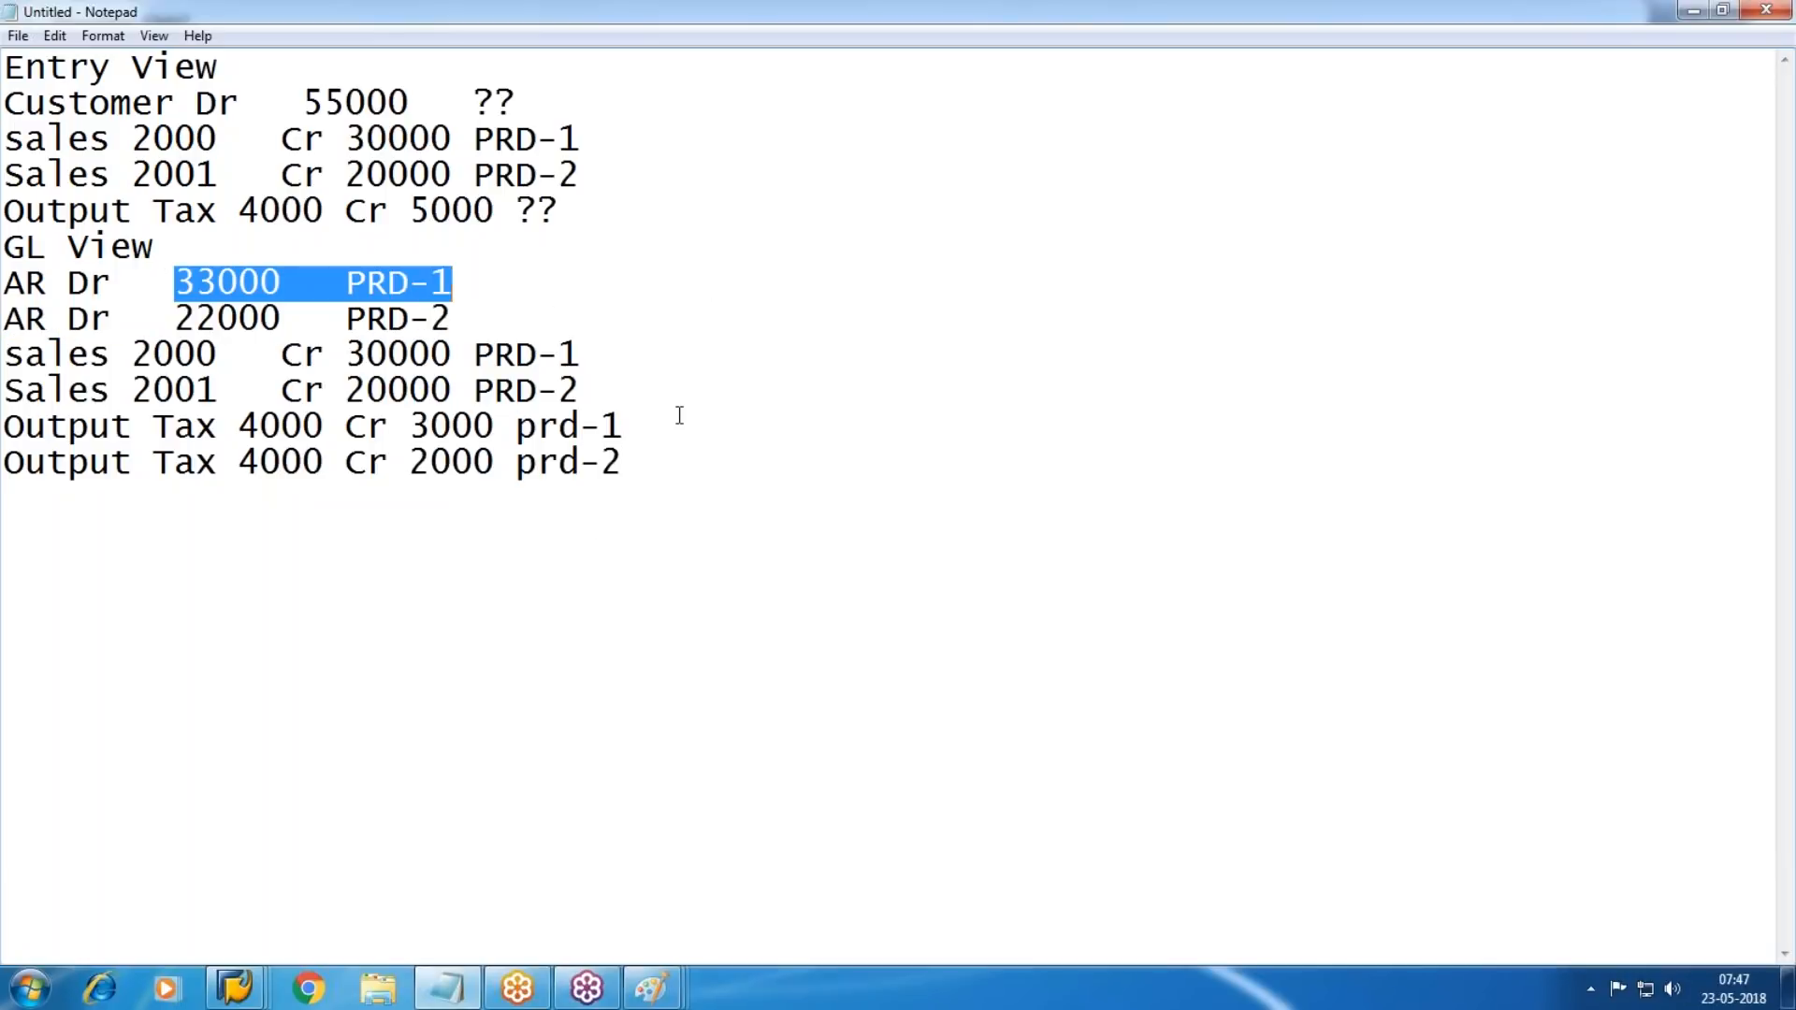
drag(348, 356, 652, 360)
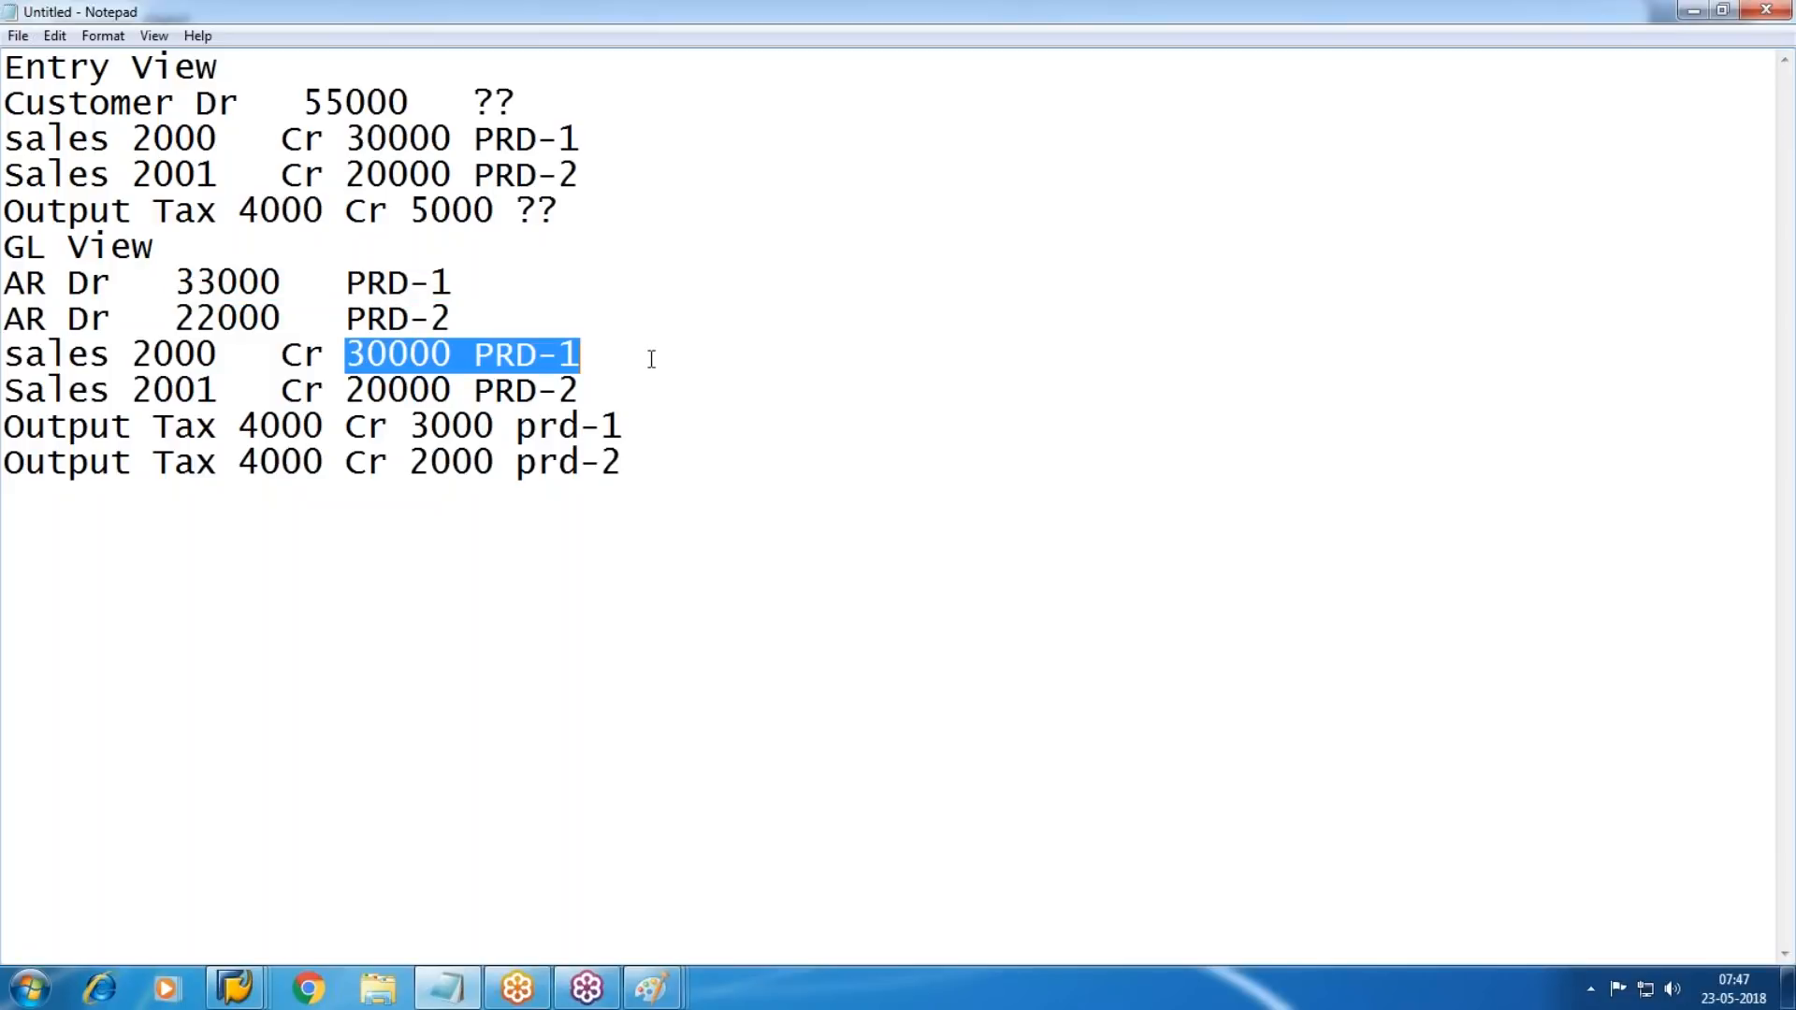
drag(428, 429, 852, 453)
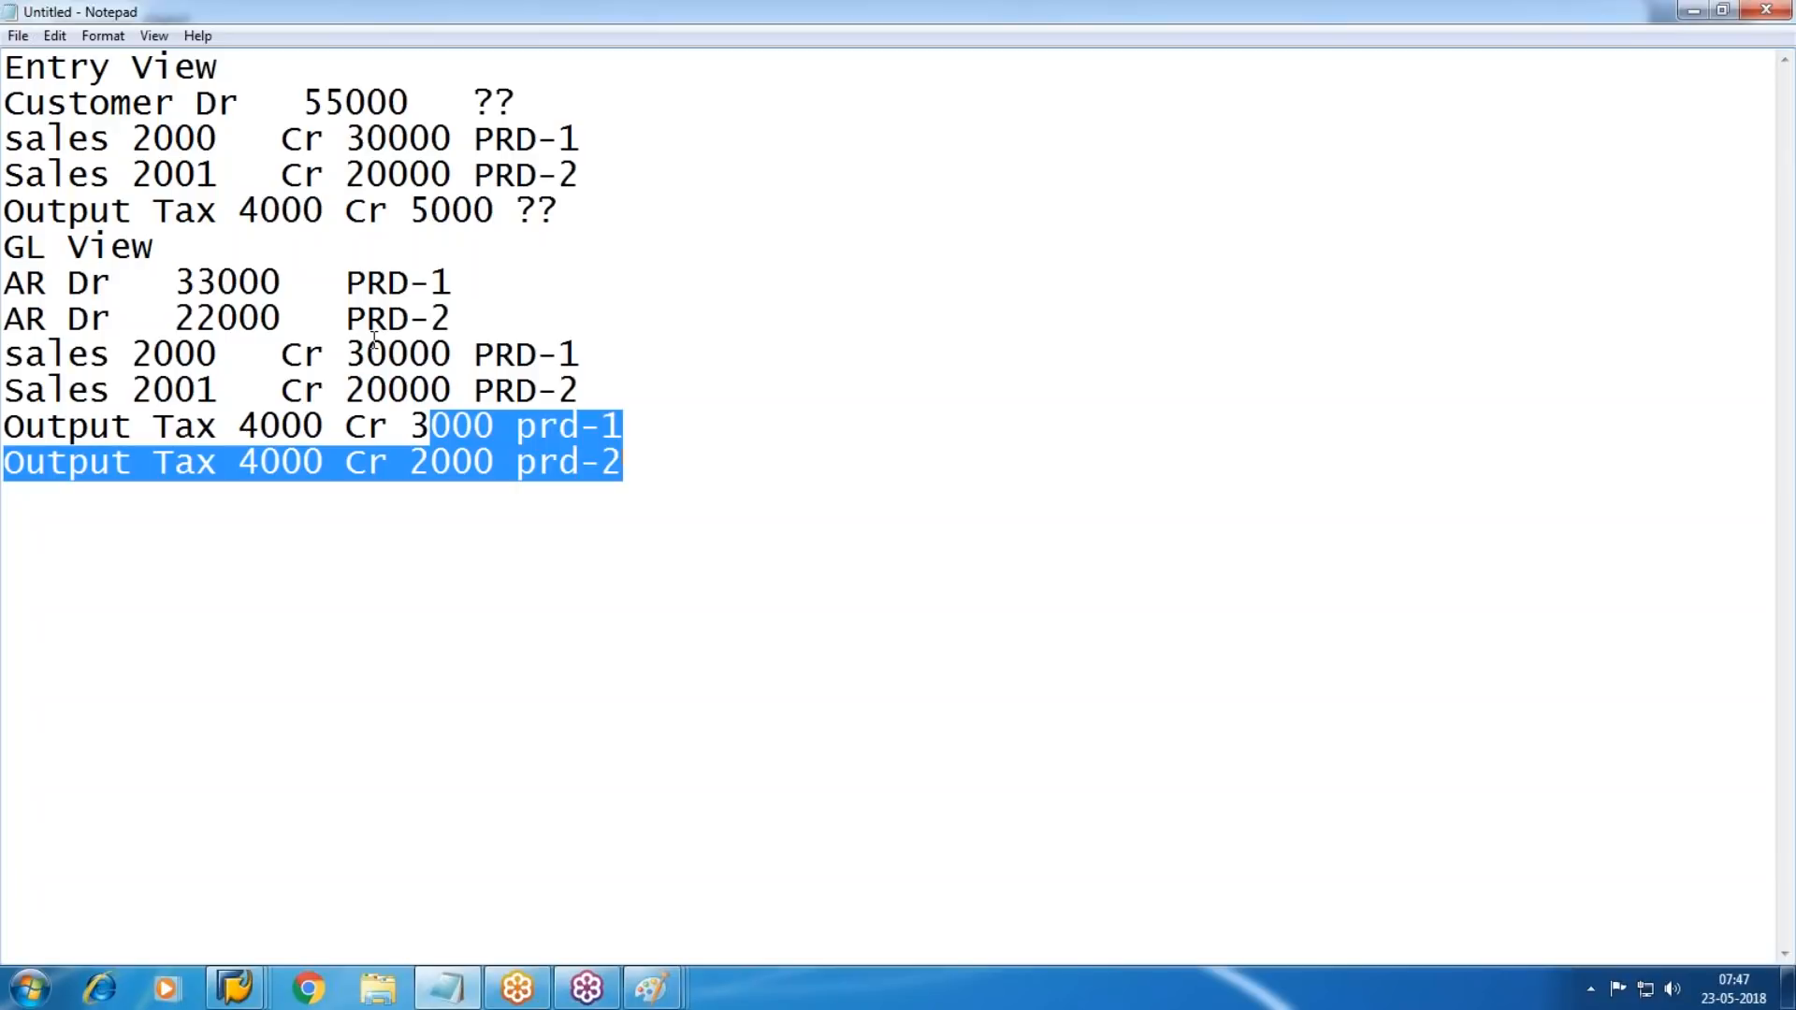
click(435, 241)
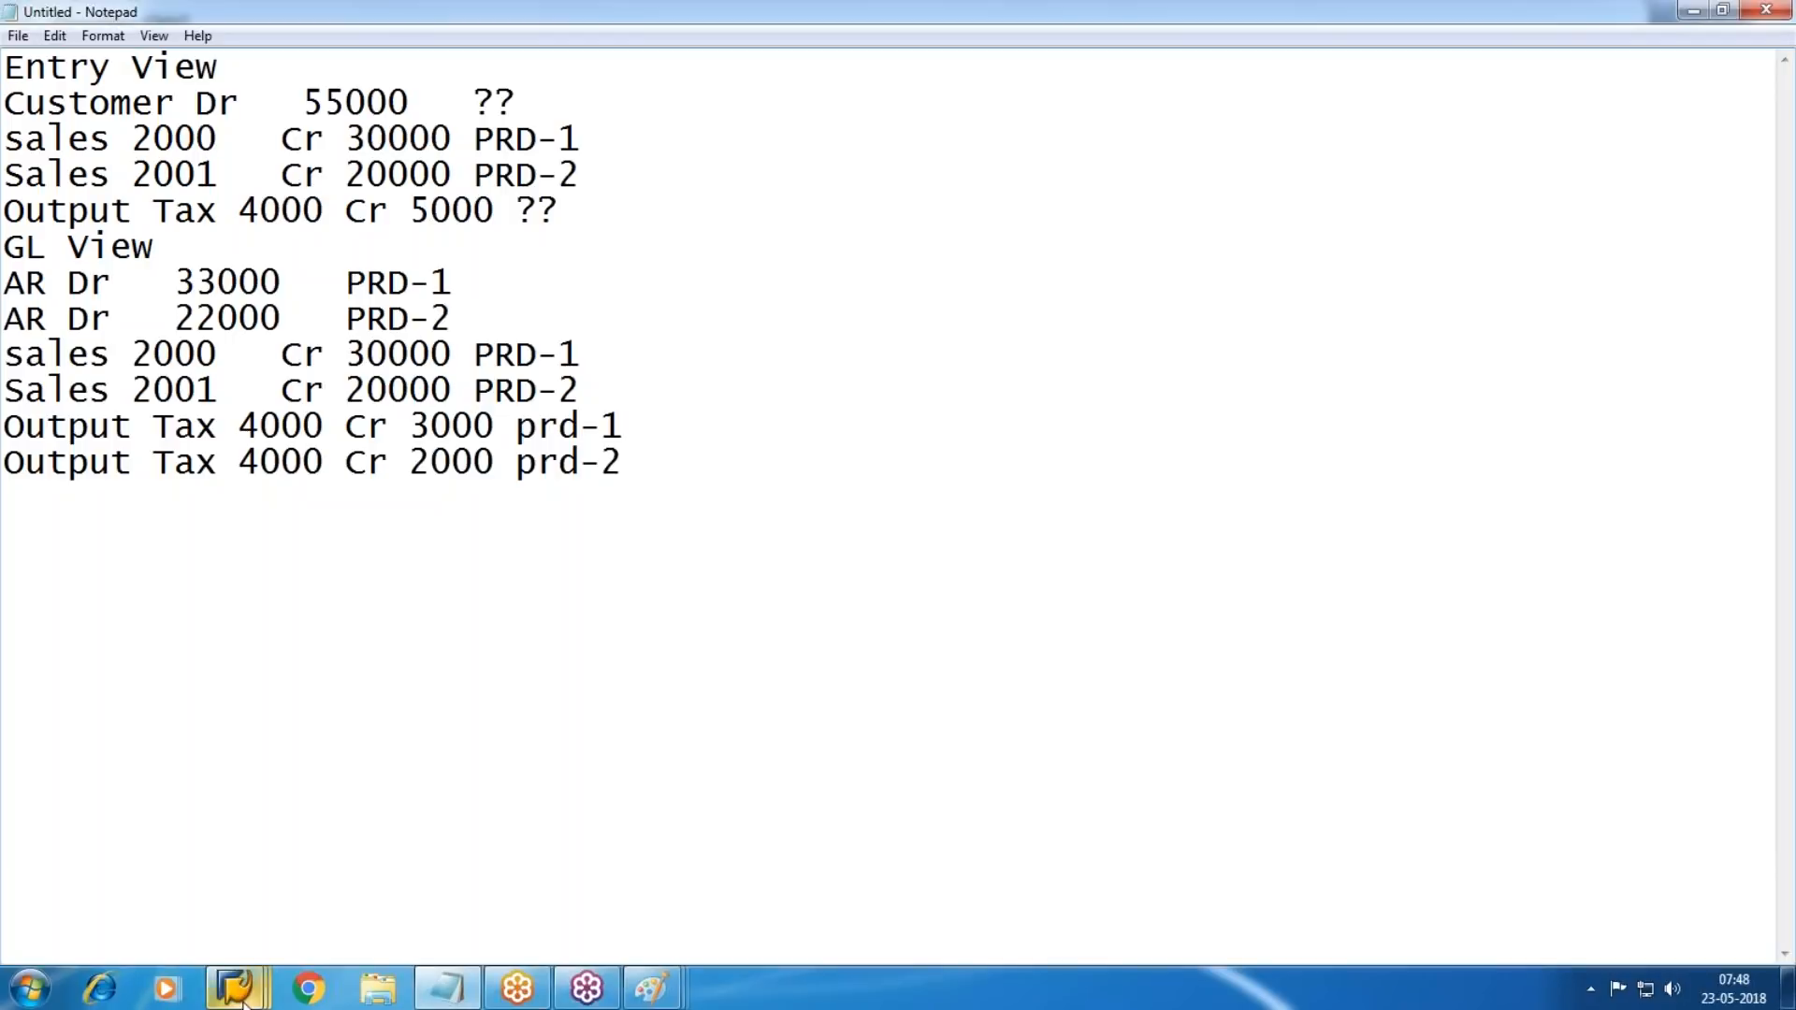
Switch to SAP, leave the document types overview and select Define Document Types for Entry View in a Ledger in the IMG.
mouse_move(242, 1000)
click(388, 866)
click(195, 563)
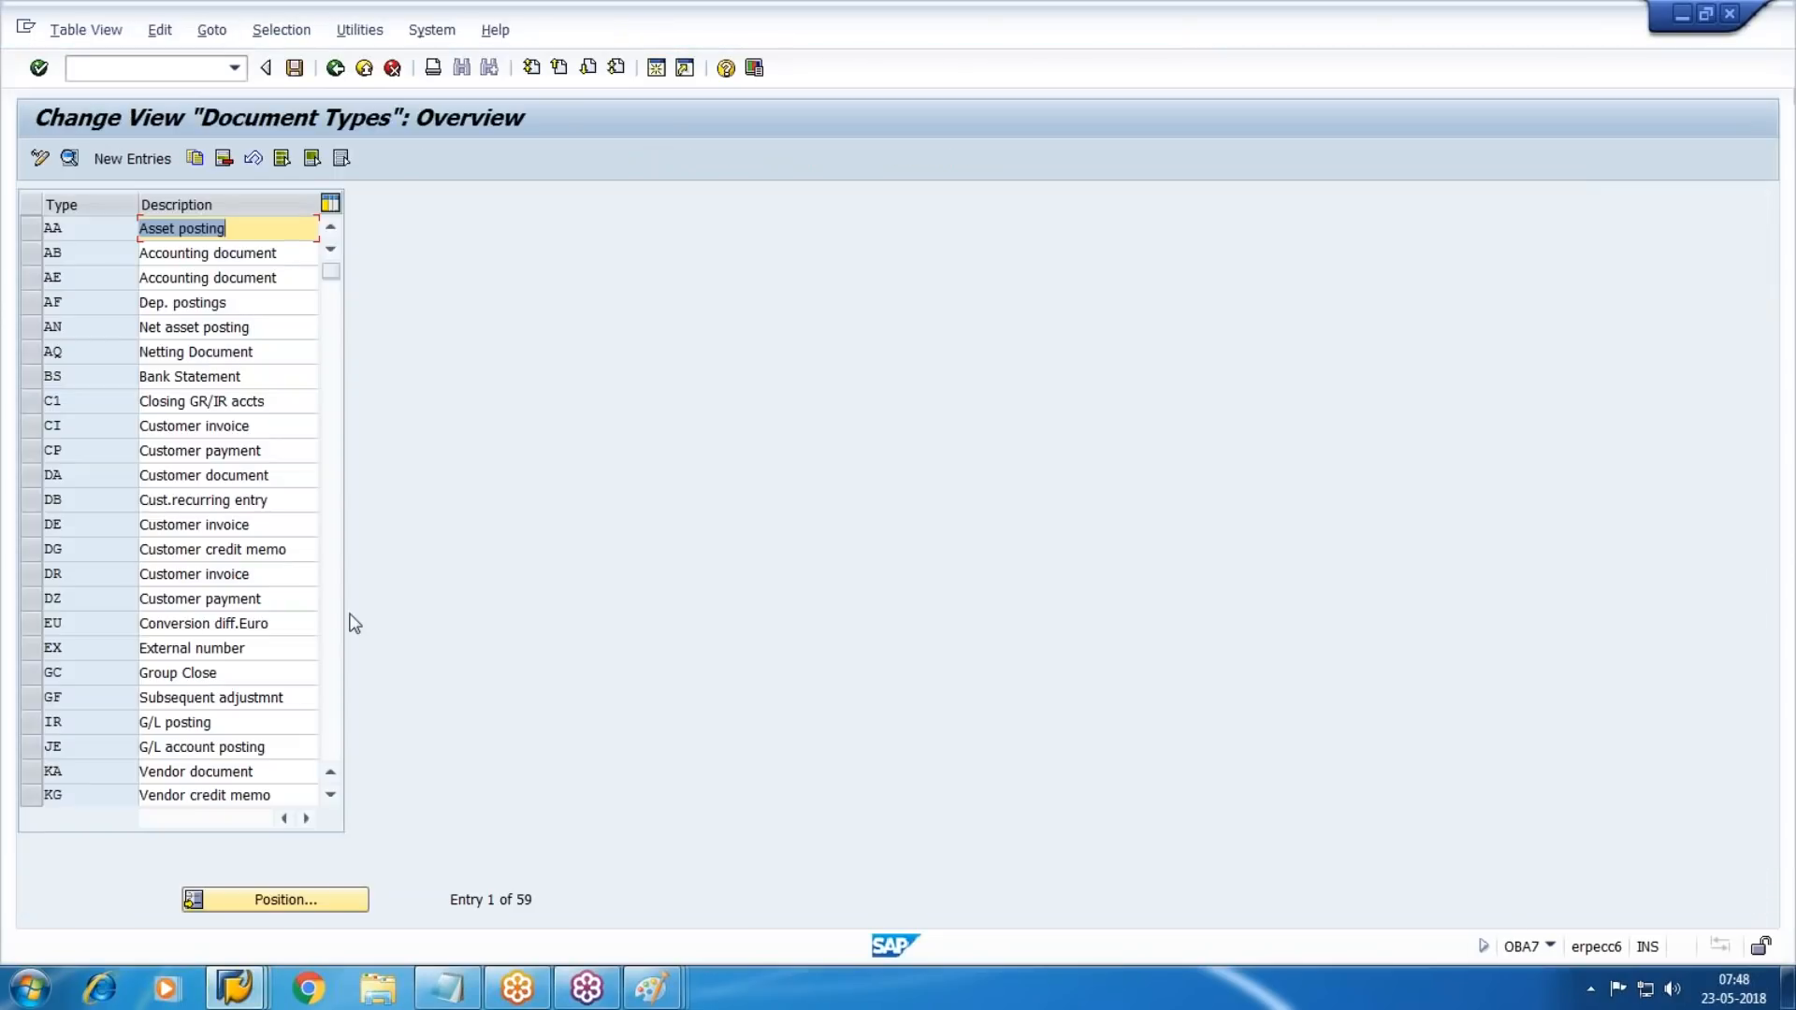
mouse_move(242, 993)
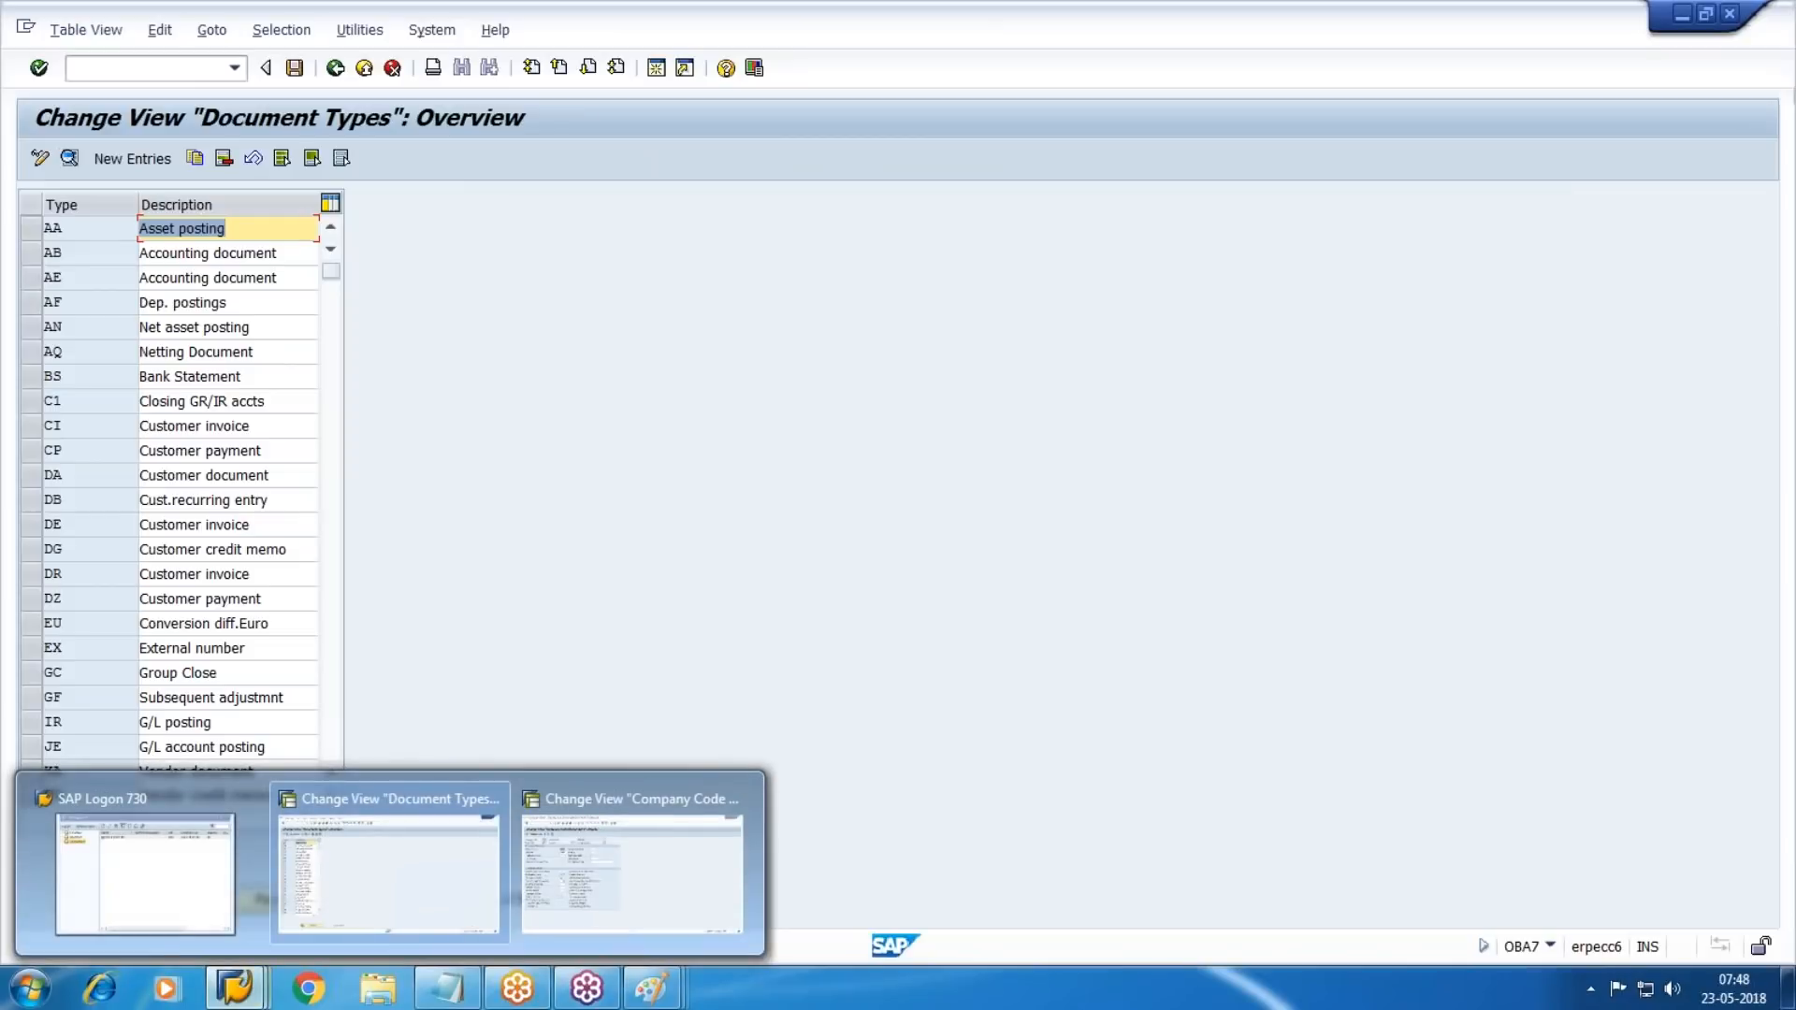
key(F3)
click(225, 596)
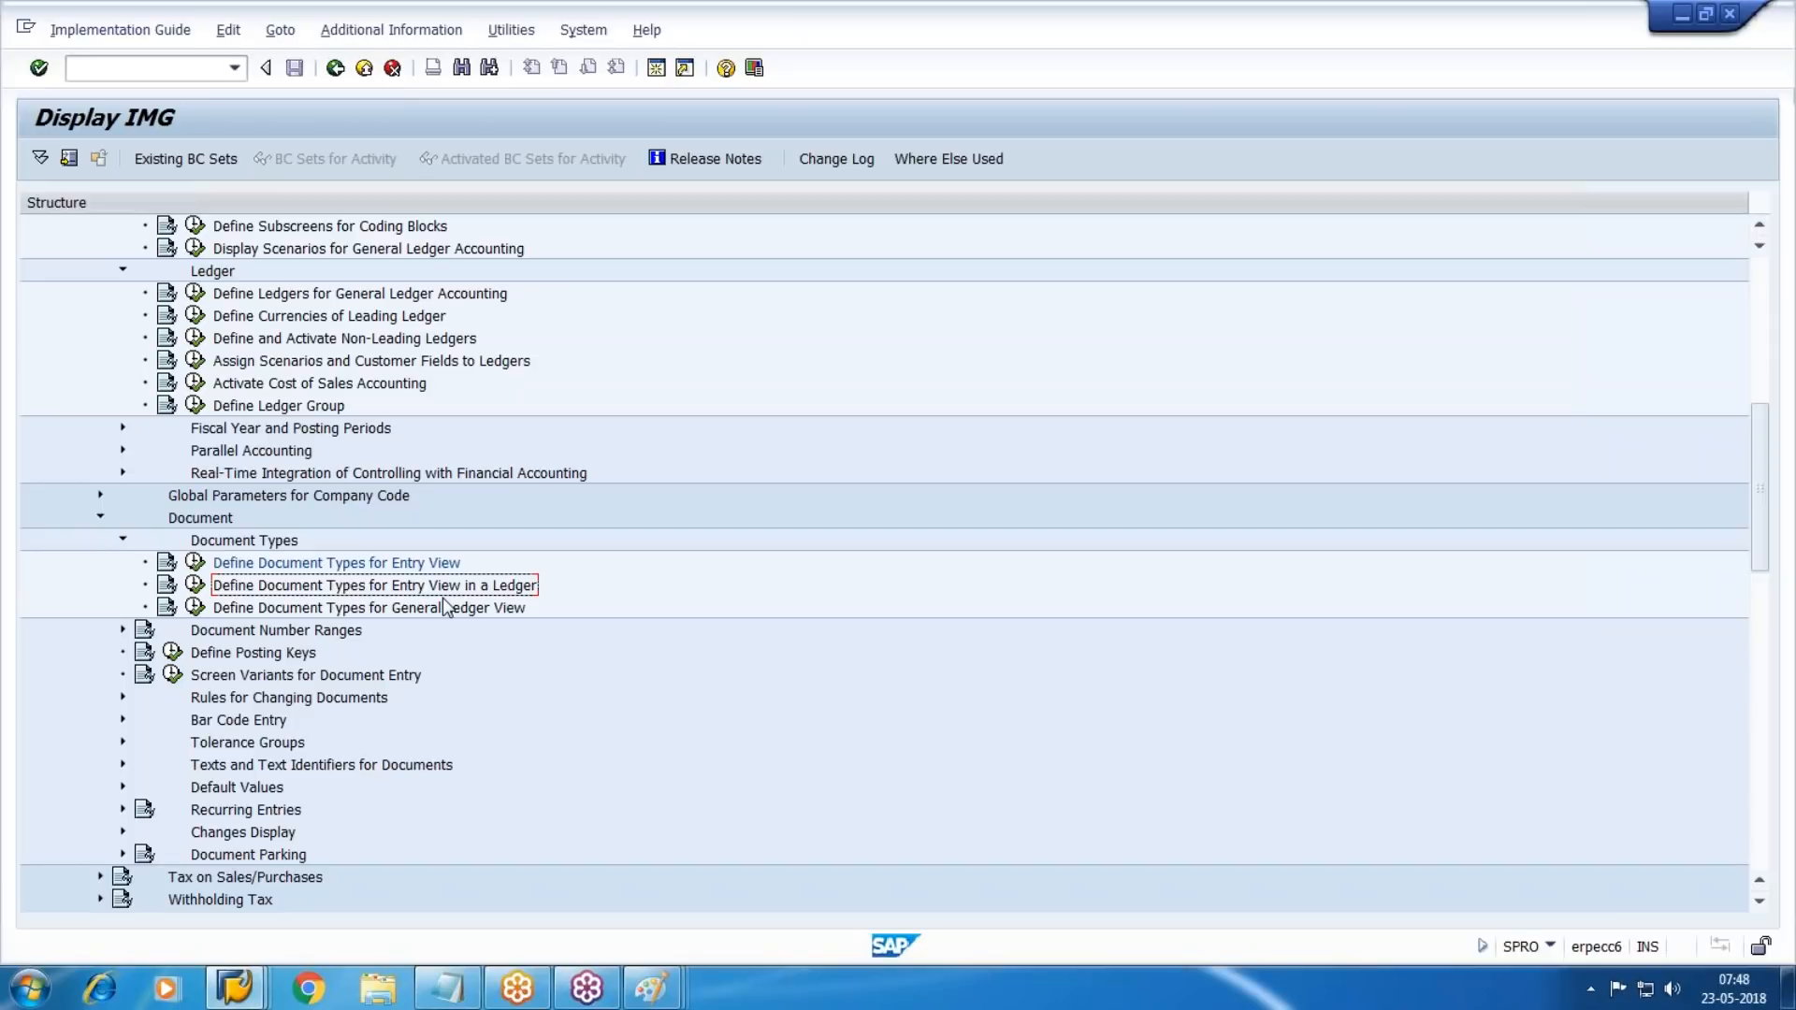
Launch Microsoft Word with the WINWORD run command.
click(30, 989)
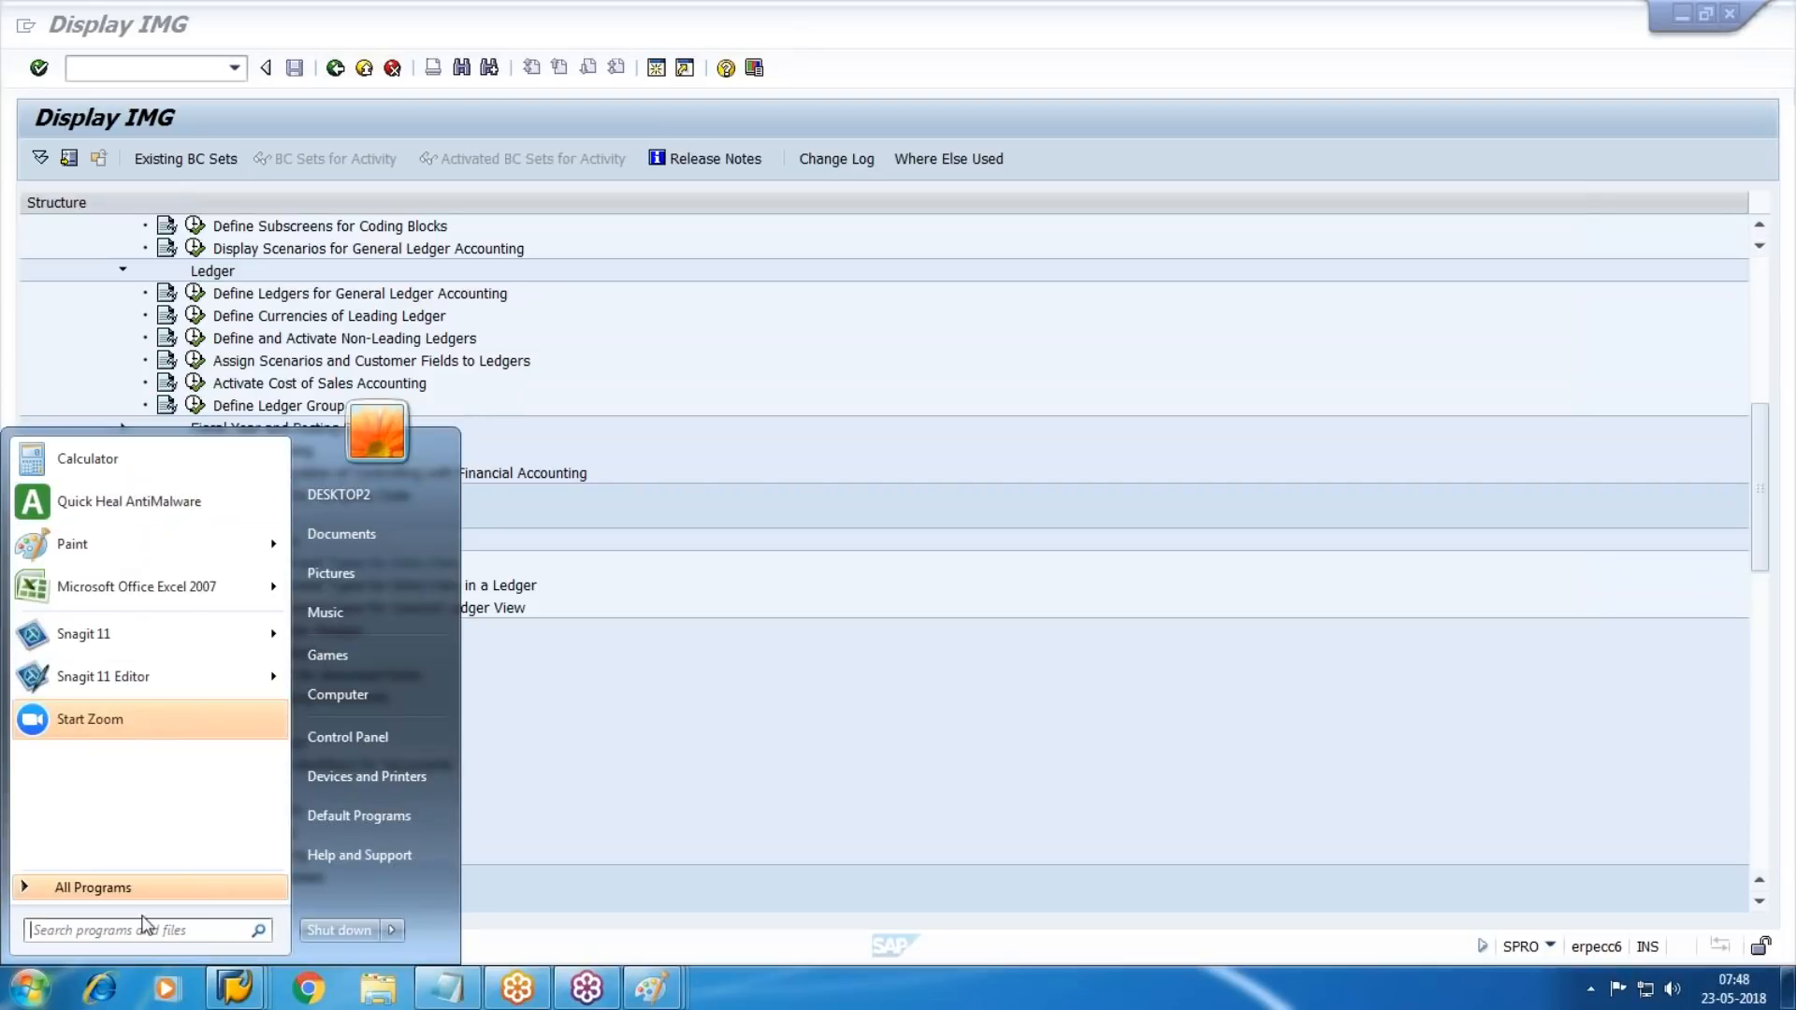
key(Escape)
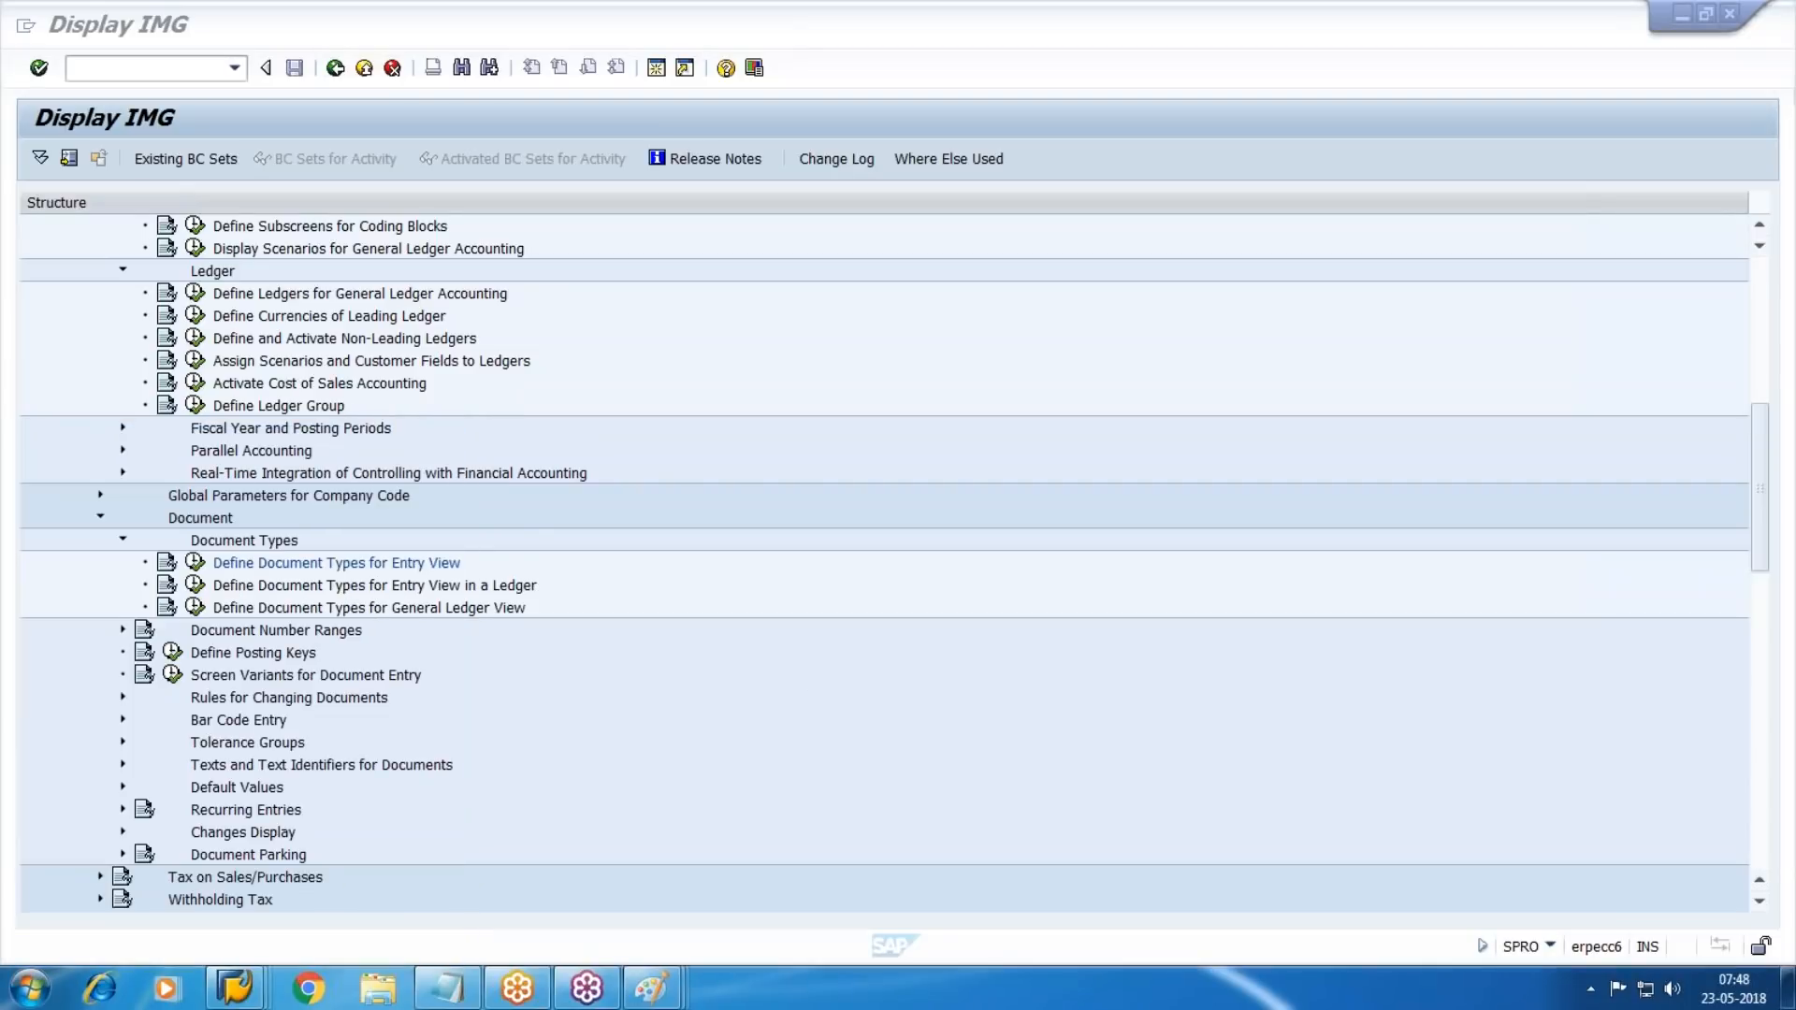
key(super+r)
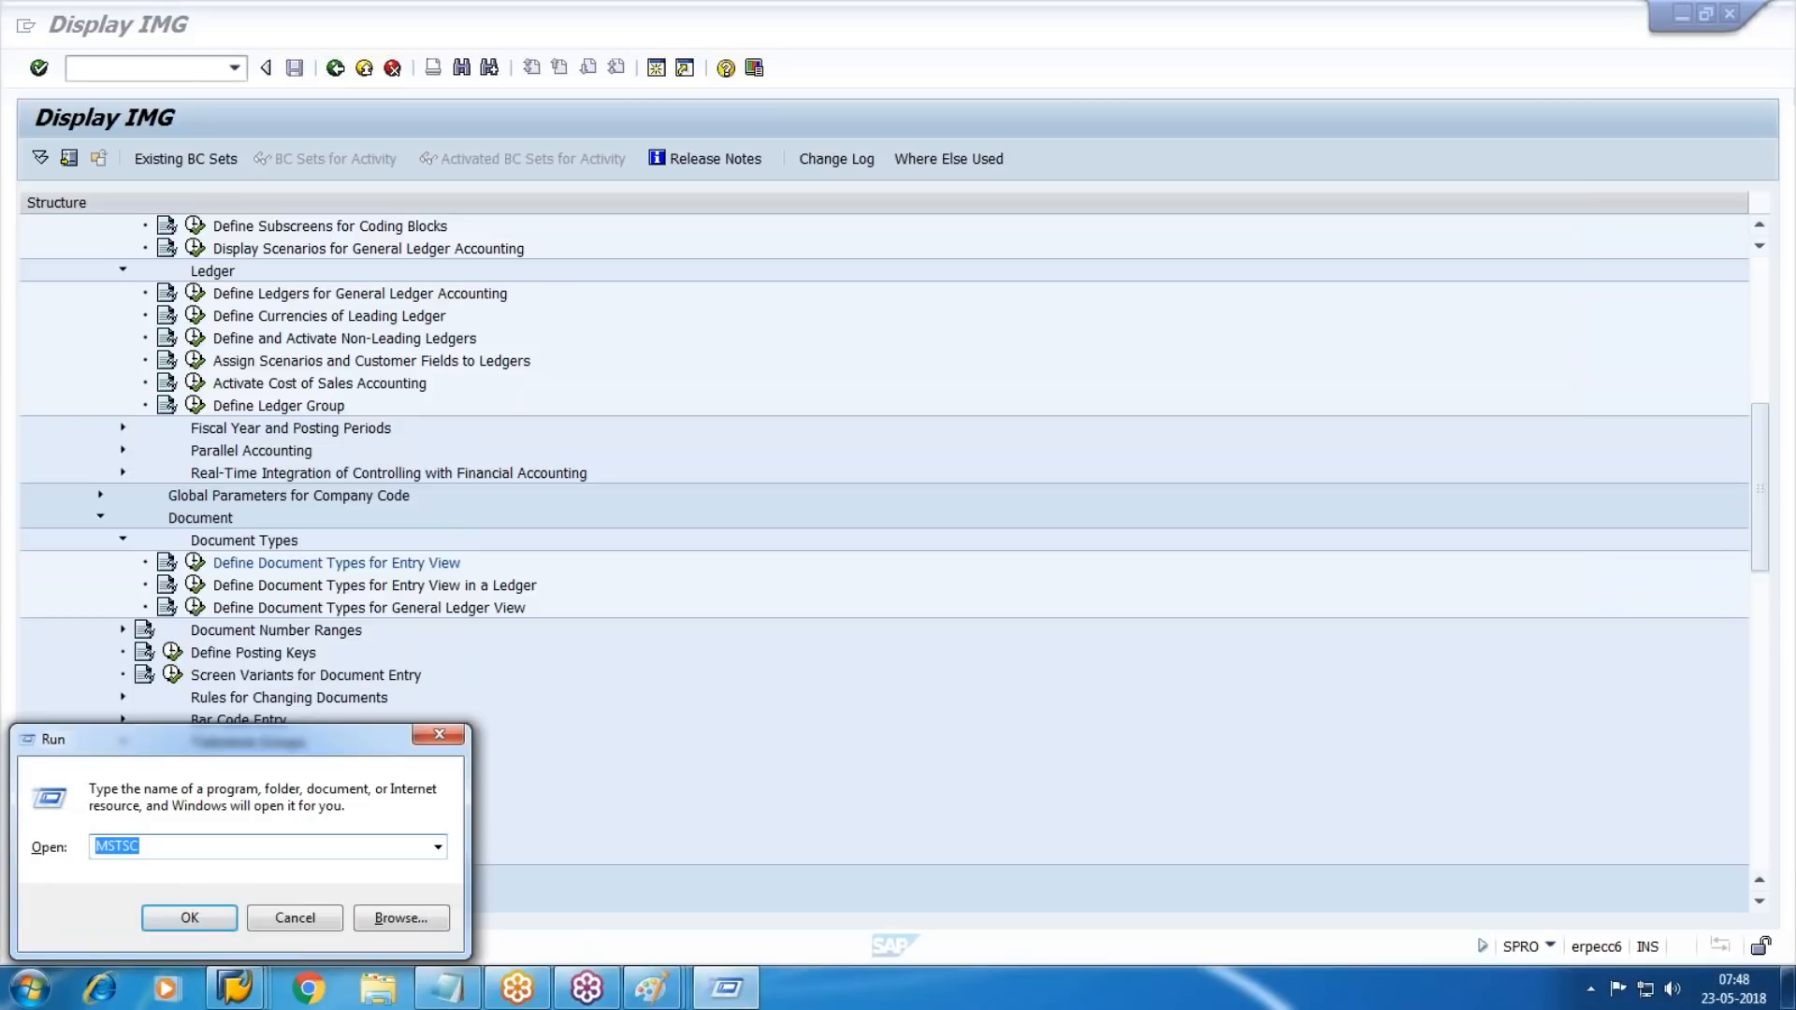
key(BackSpace)
text(WINWORD)
click(187, 921)
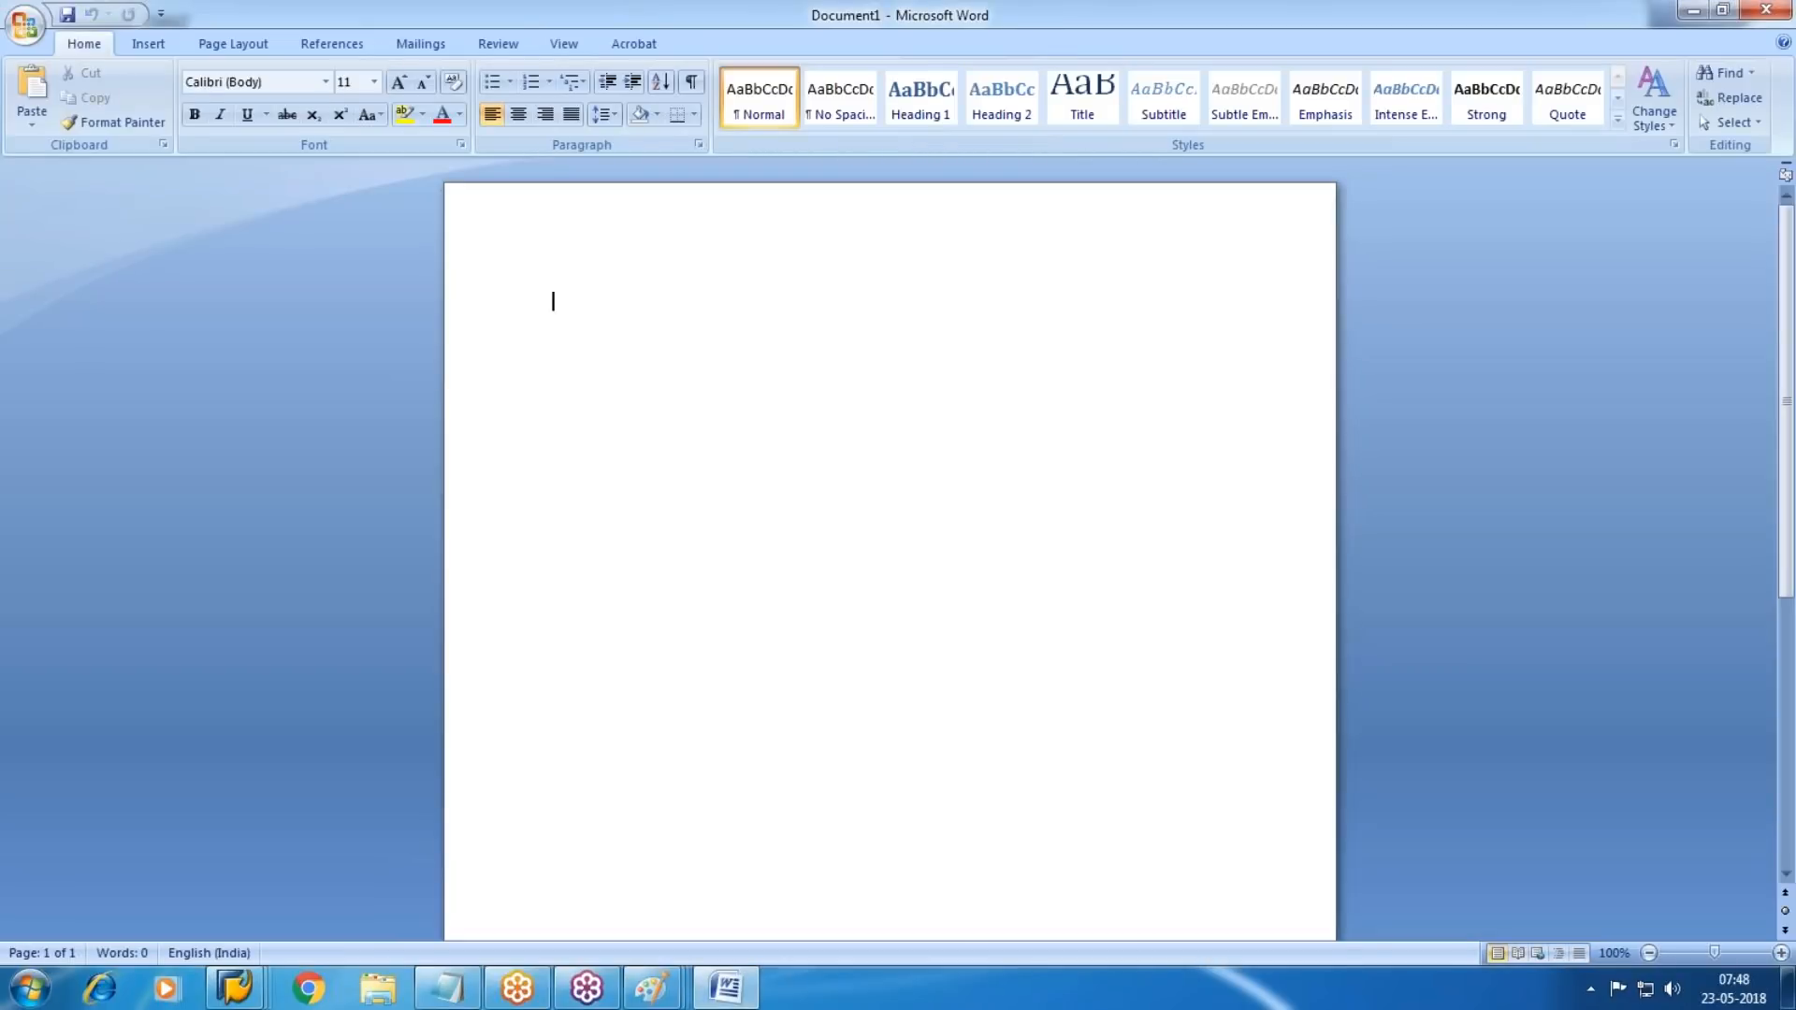
Enter the heading "W5-entry View" in the blank document and start a new paragraph below it.
text(W5-)
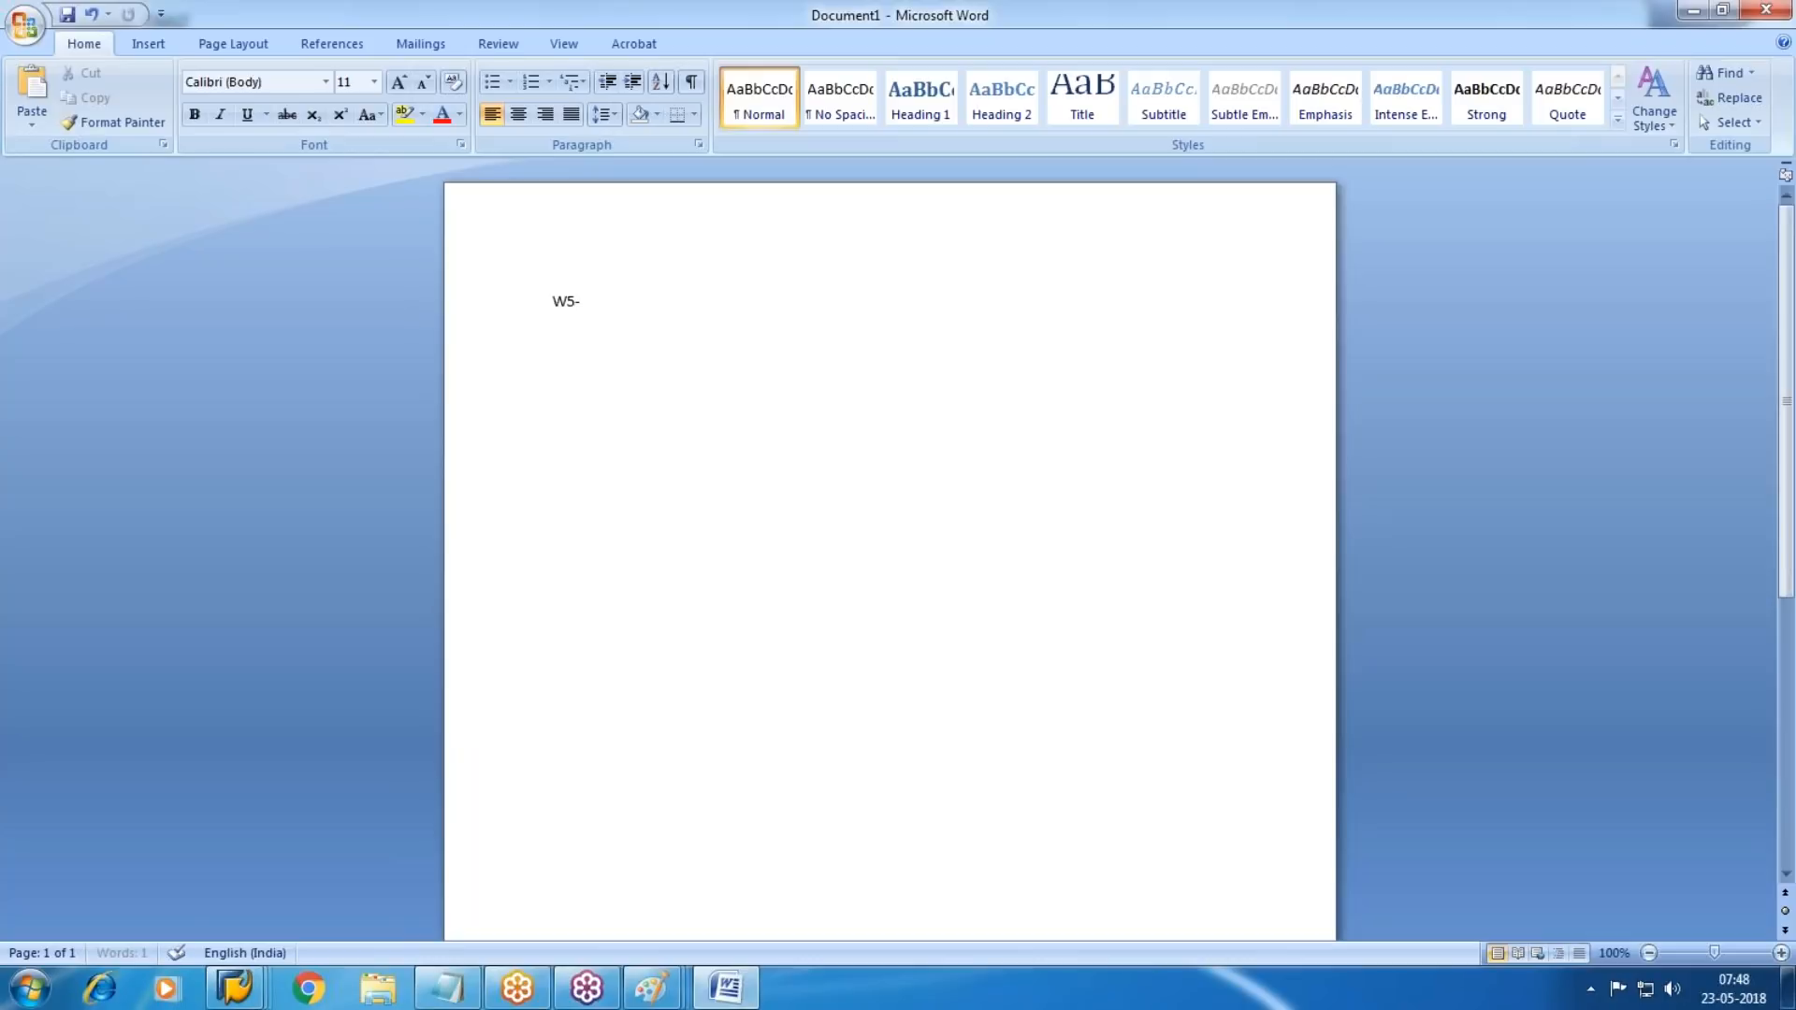
text(entry View)
key(Return)
Insert a table with three columns and seven rows below the heading and autofit it to its contents.
click(148, 44)
click(185, 94)
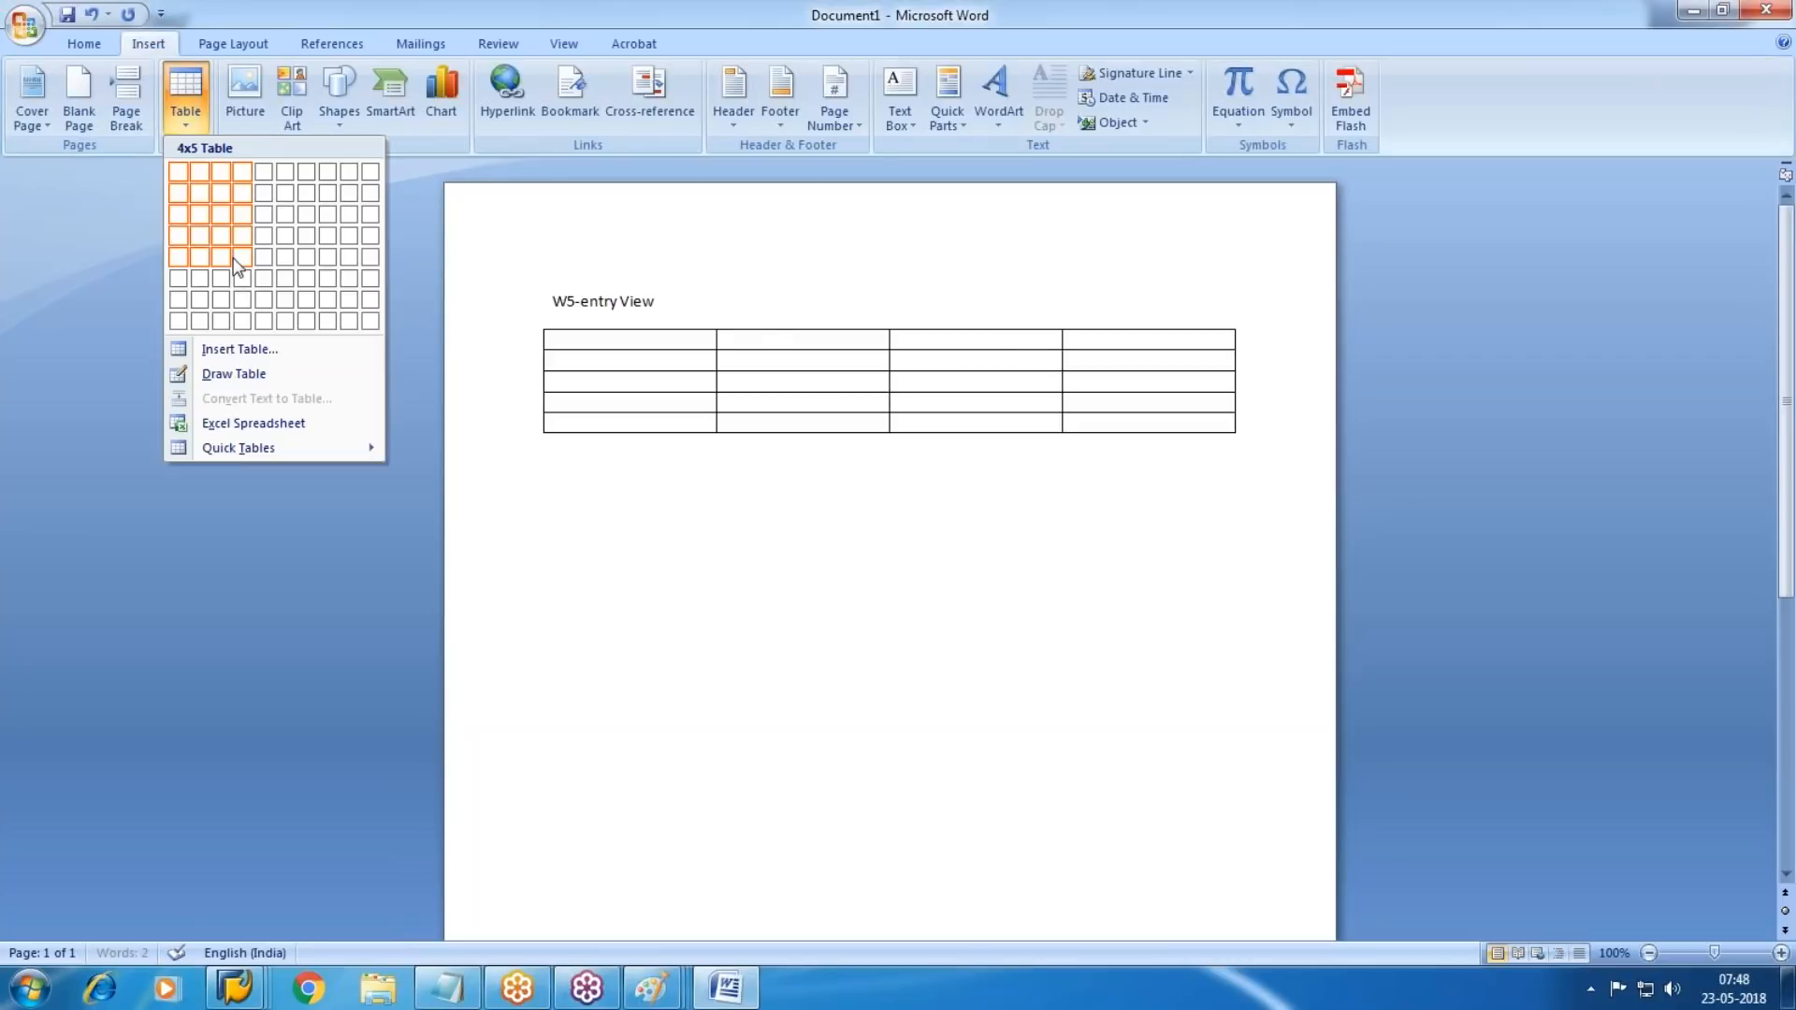
click(217, 305)
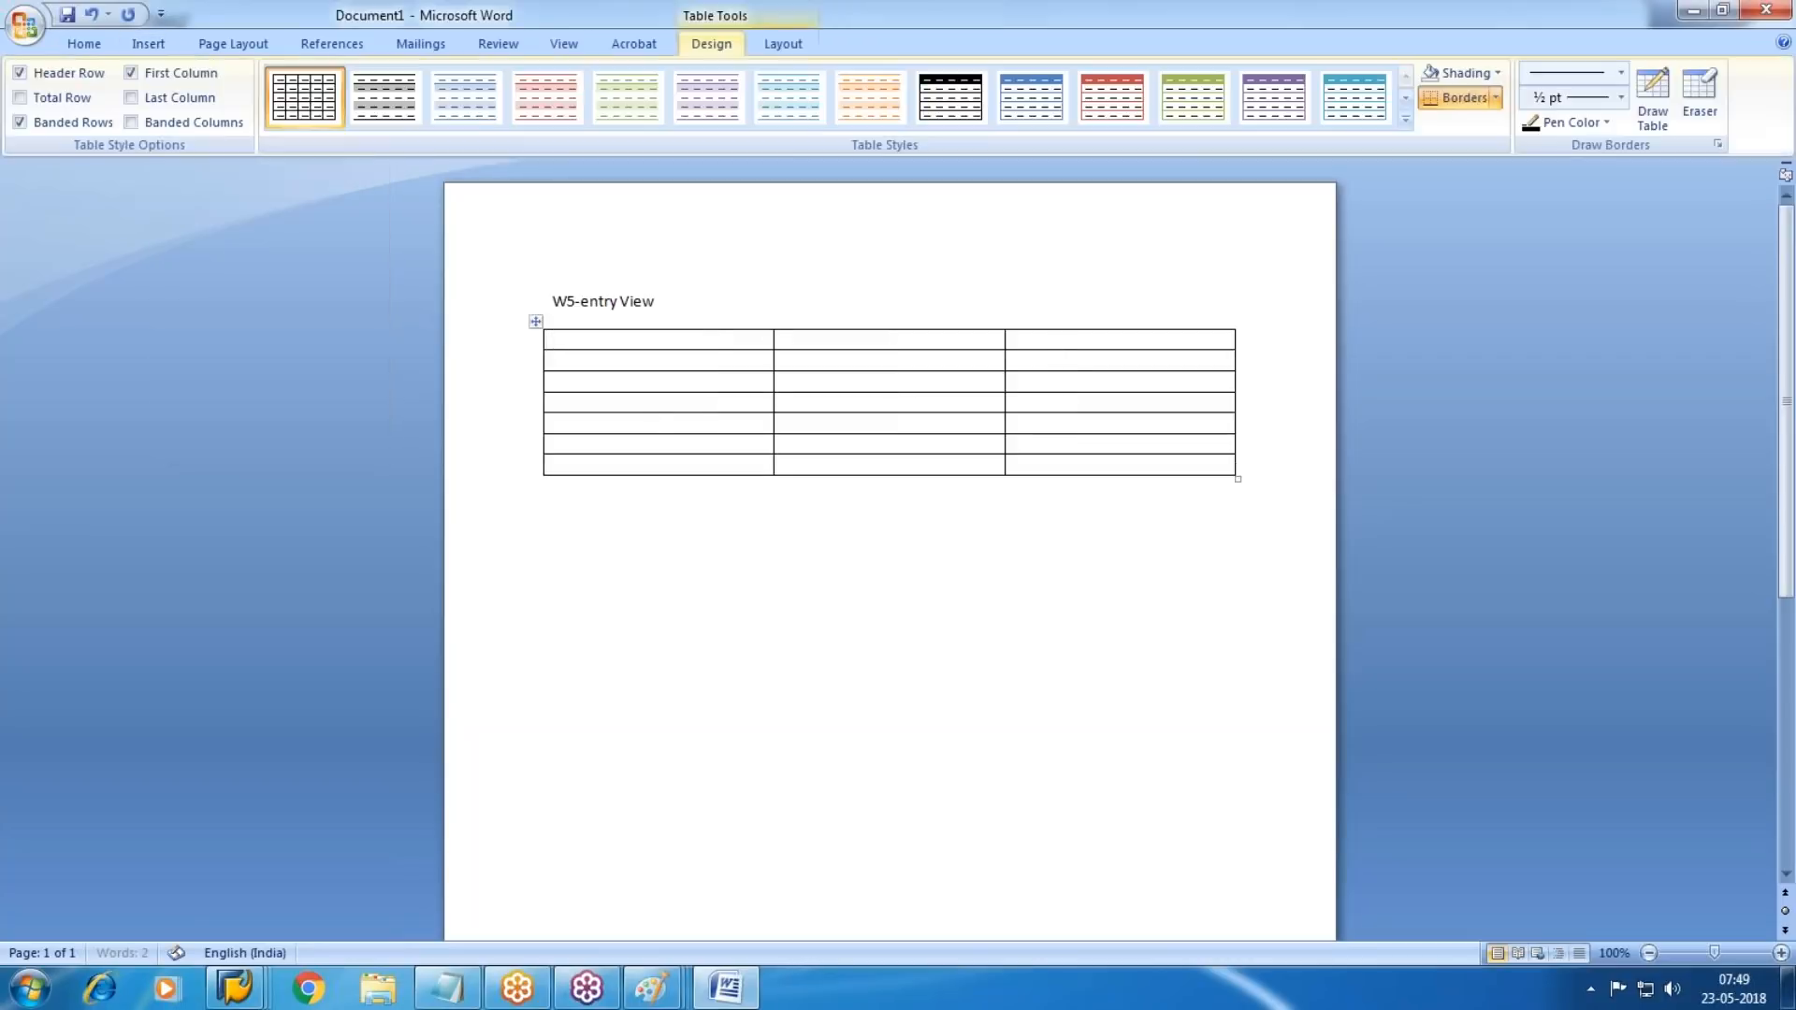
right_click(550, 339)
mouse_move(729, 577)
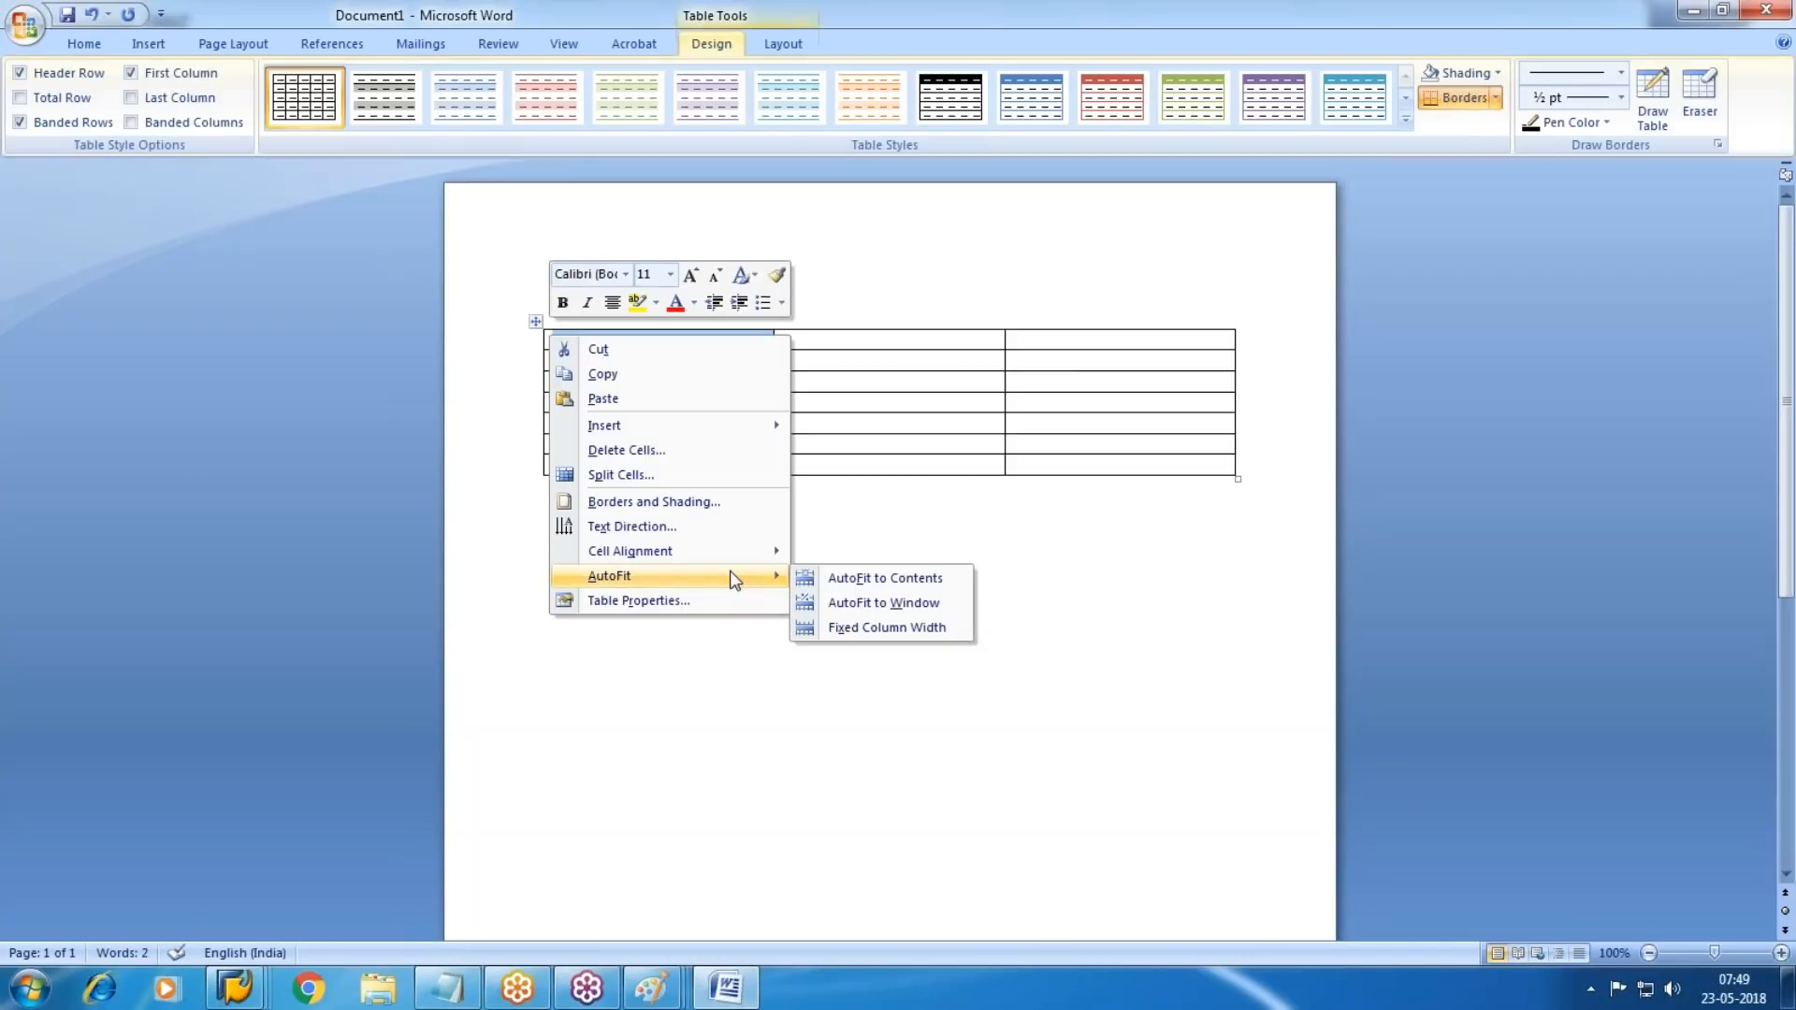
click(870, 579)
Fill the table's first row with "GL Posting", "SA,AB" and "81".
text(GL Posting)
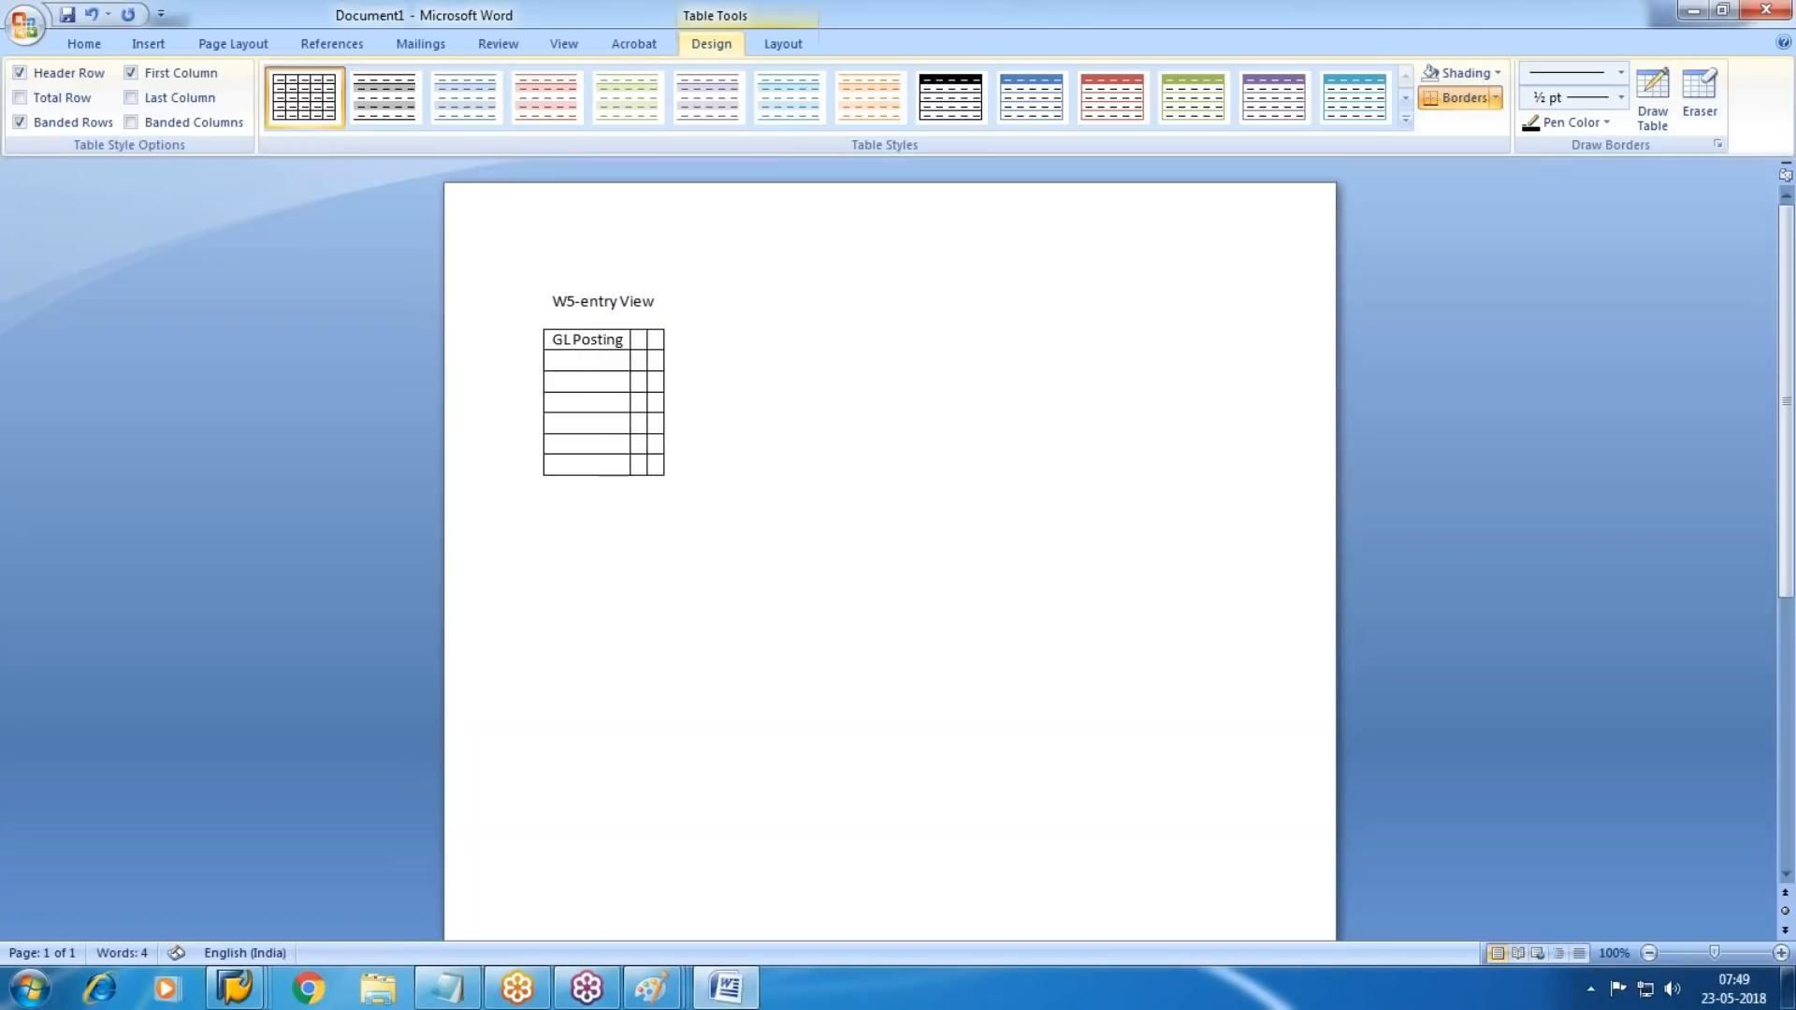
click(640, 340)
text(SA)
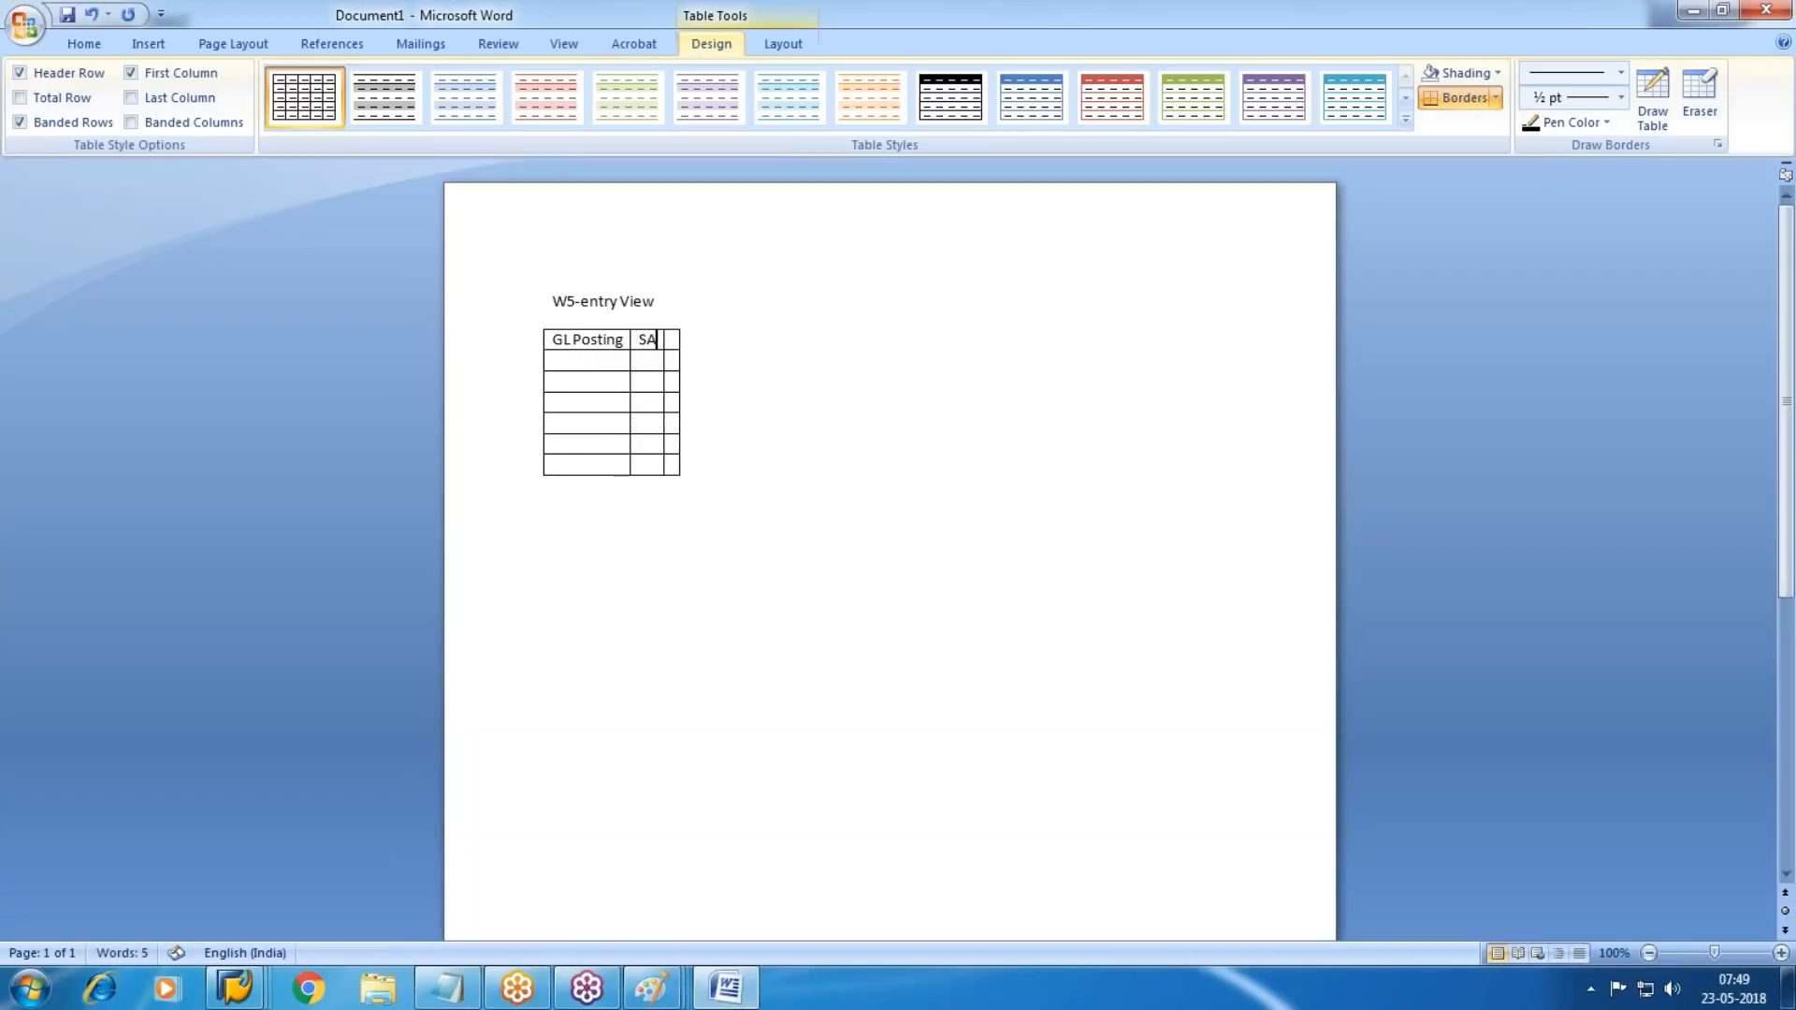
text(,AB)
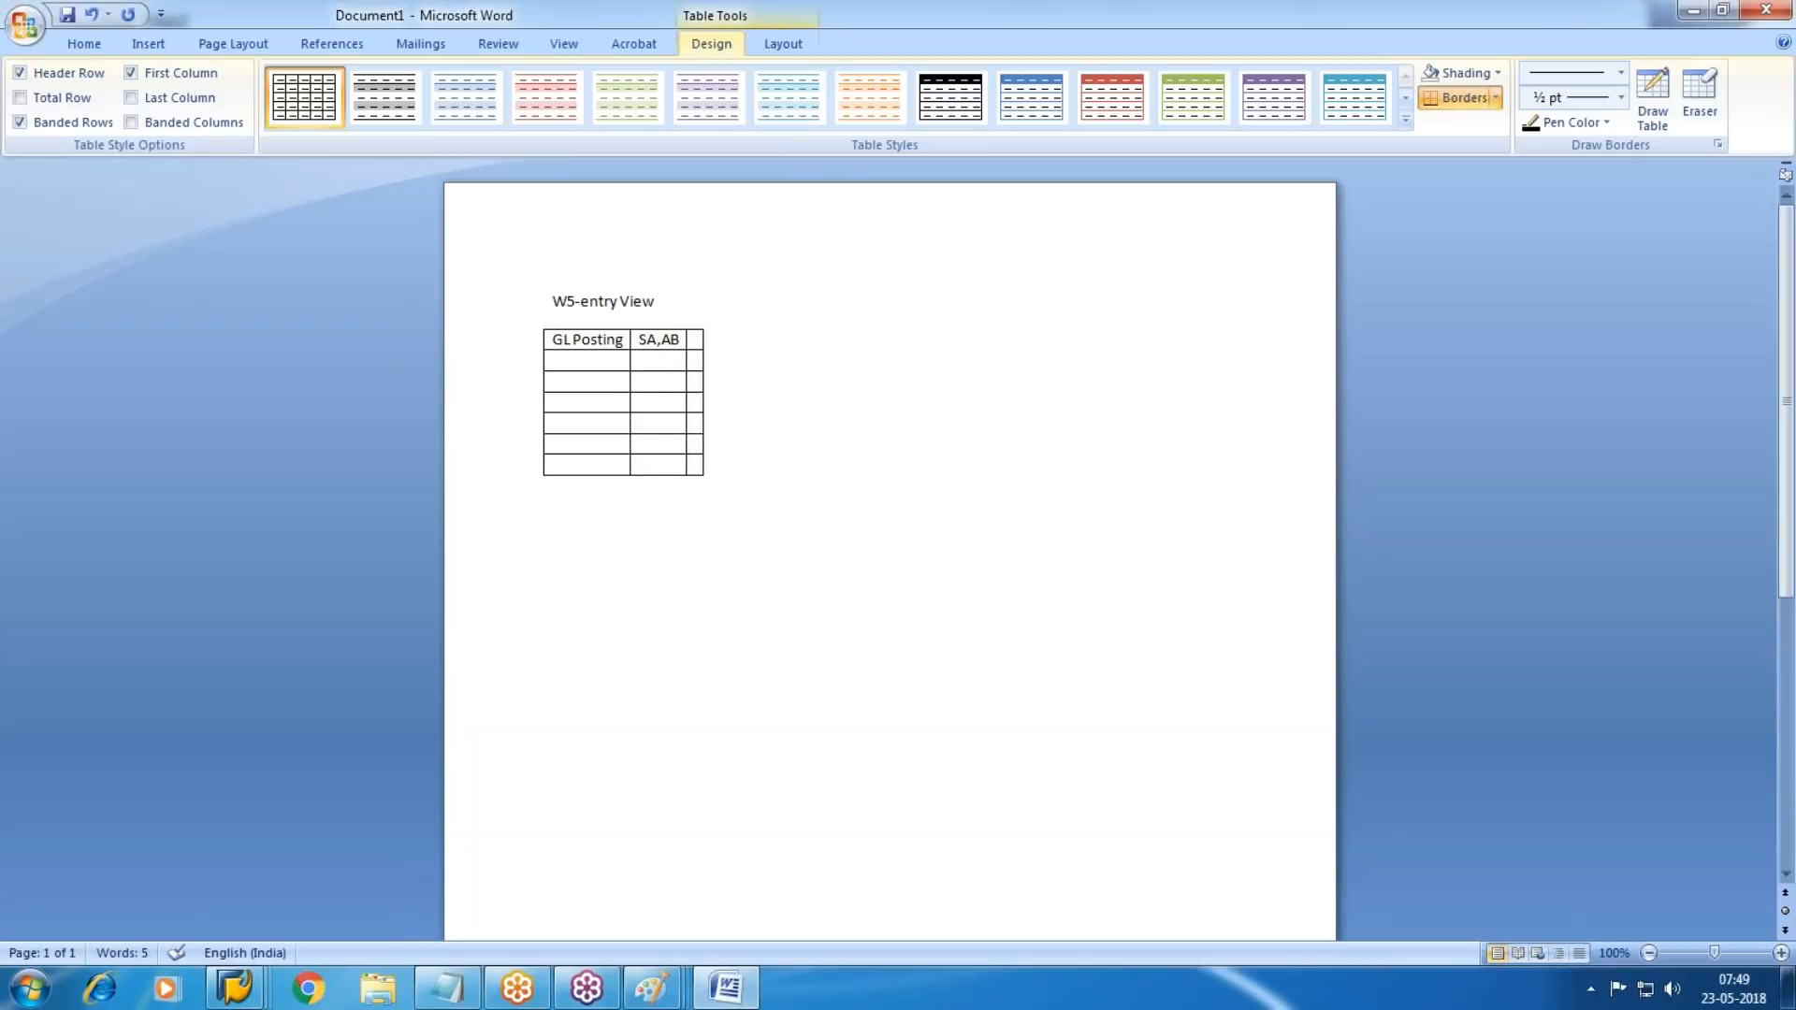
text(81)
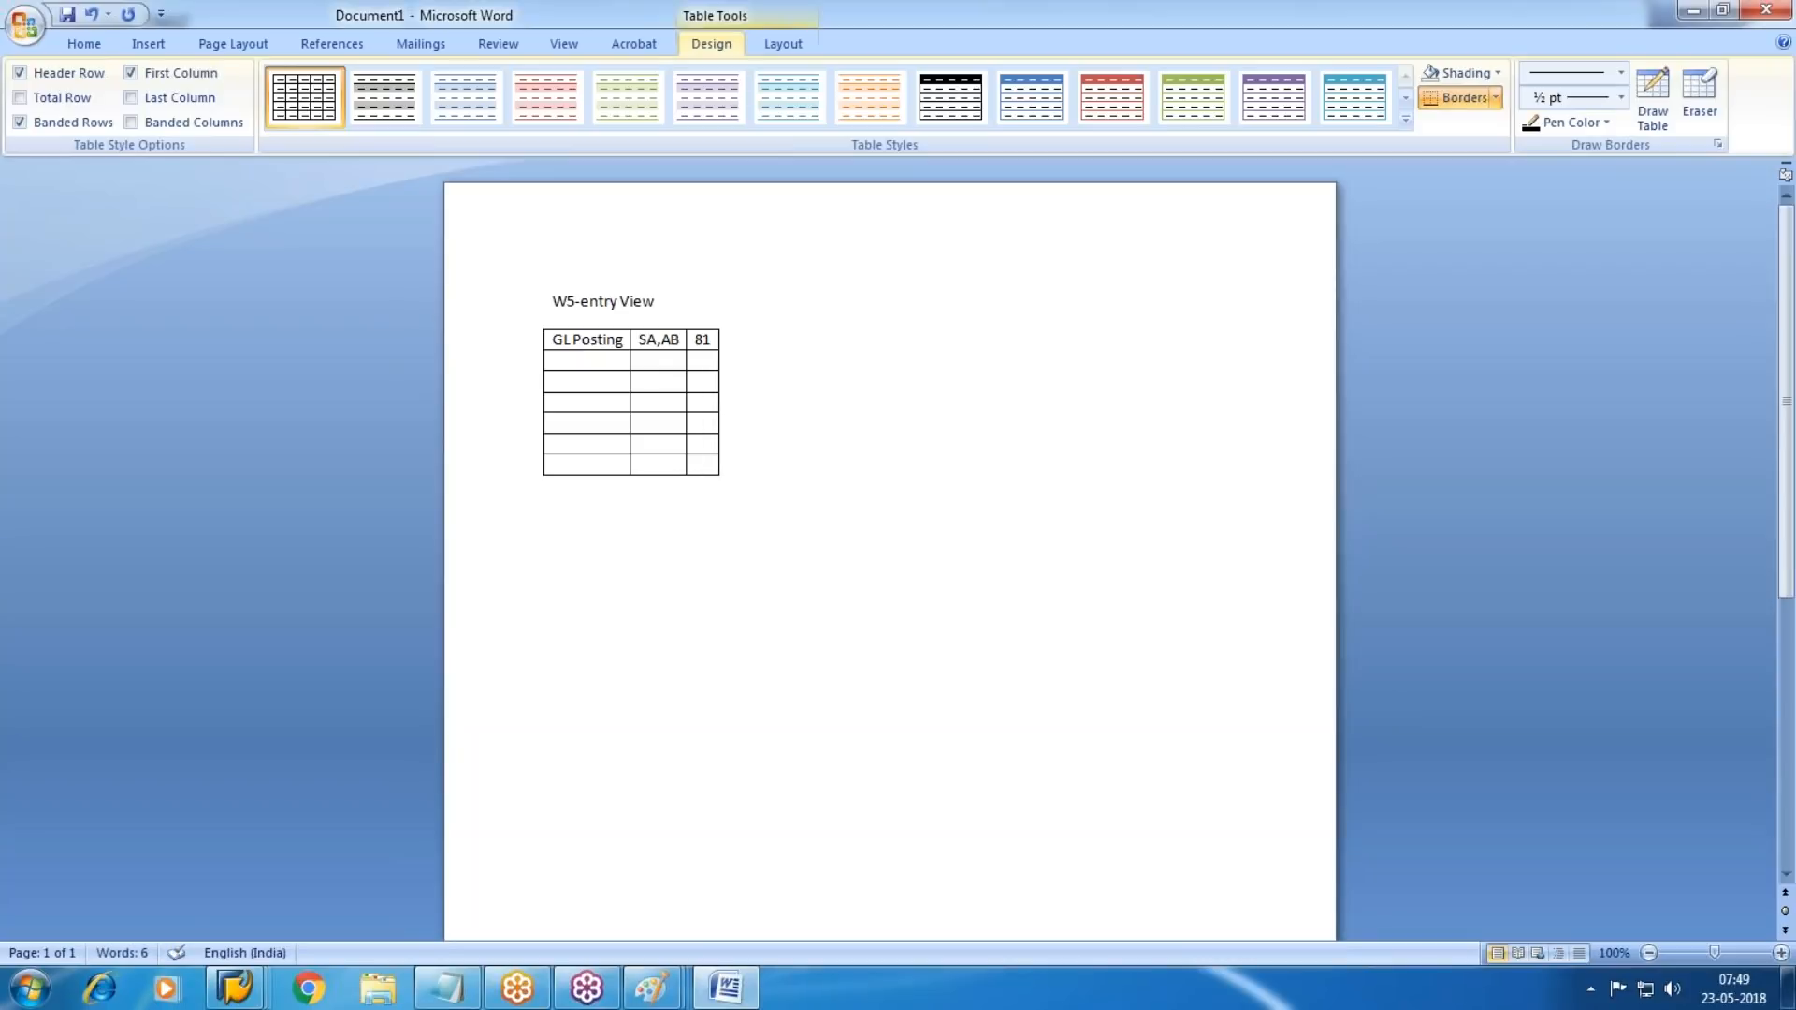
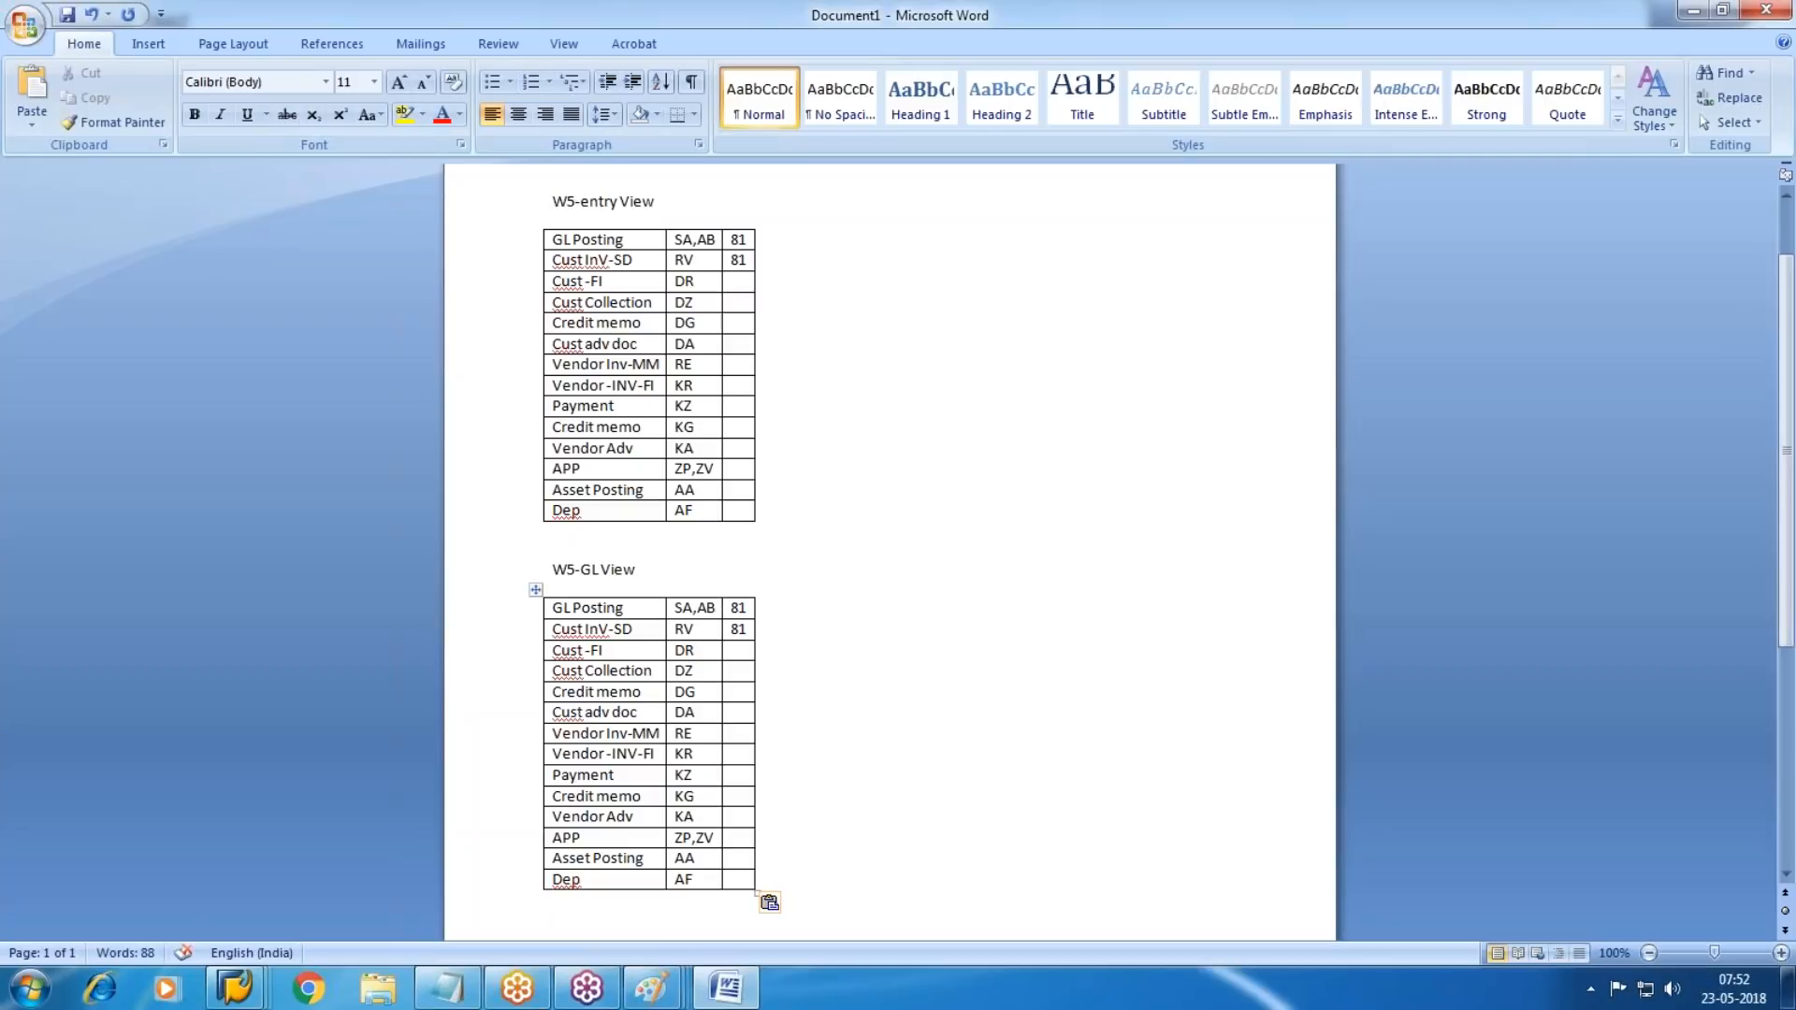
Set the third column to 82 for the GL Posting and Cust InV-SD rows of the W5-GL View table.
click(733, 607)
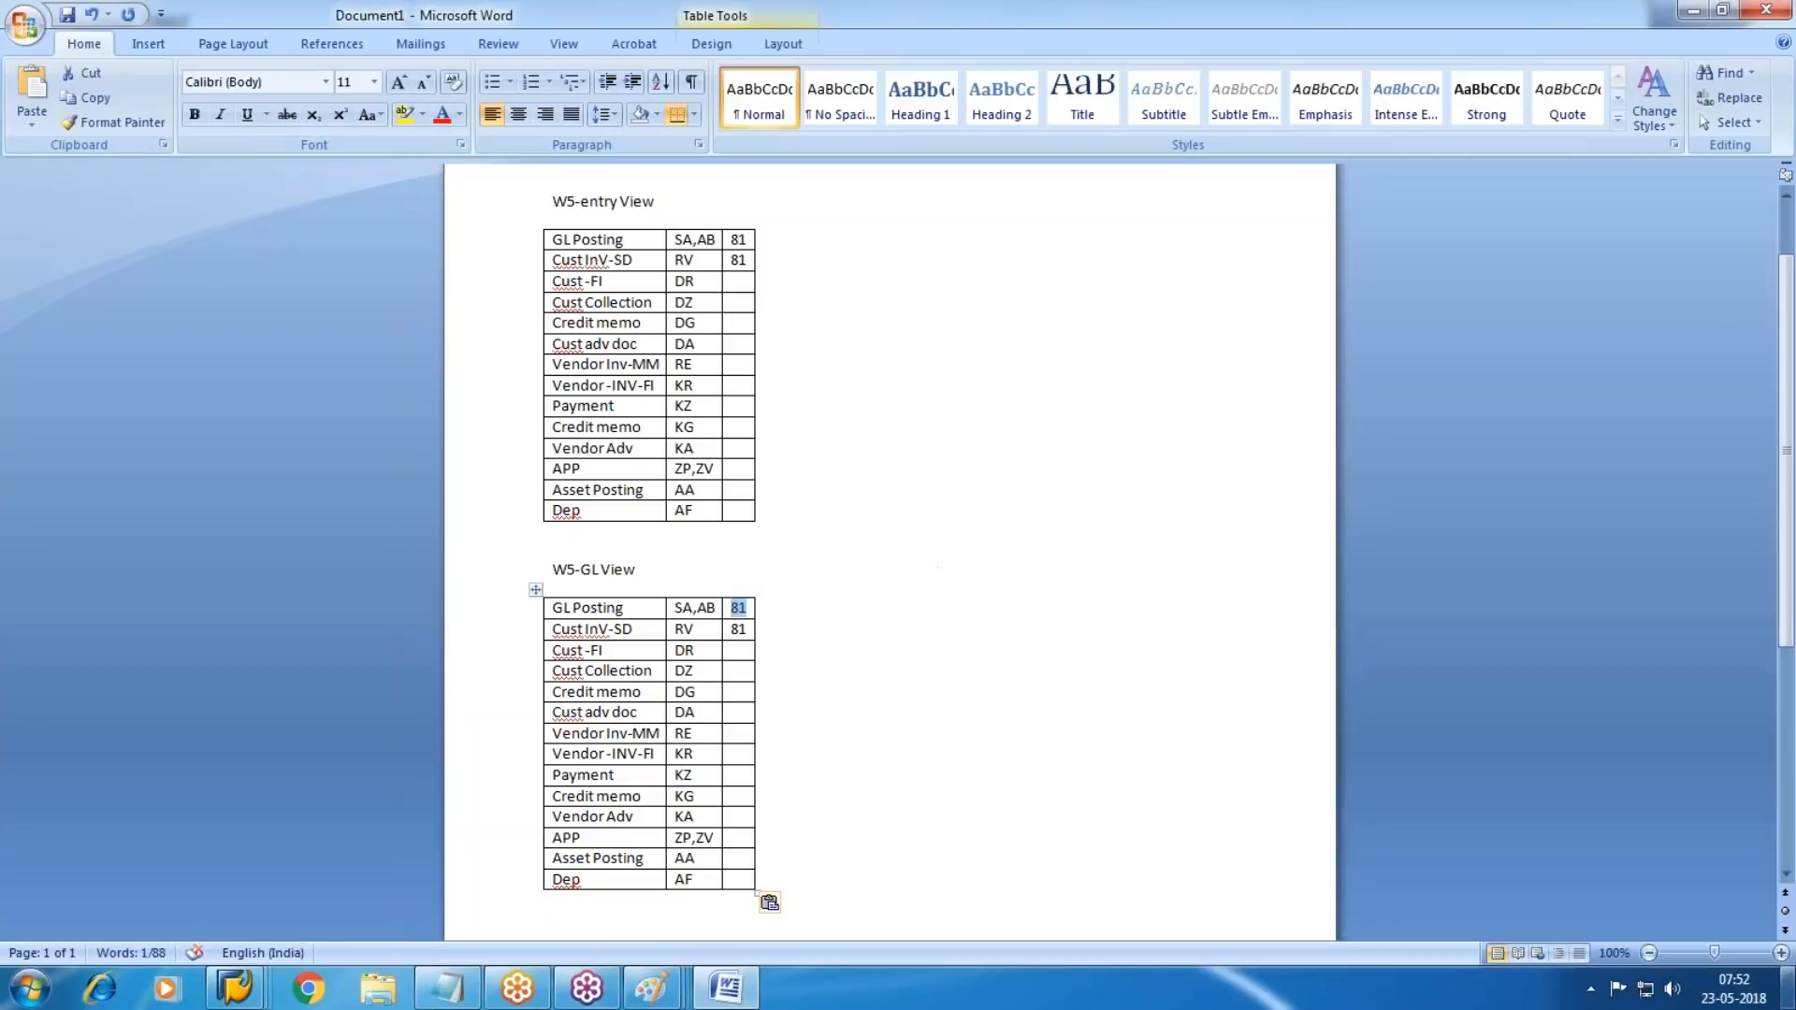
click(1787, 988)
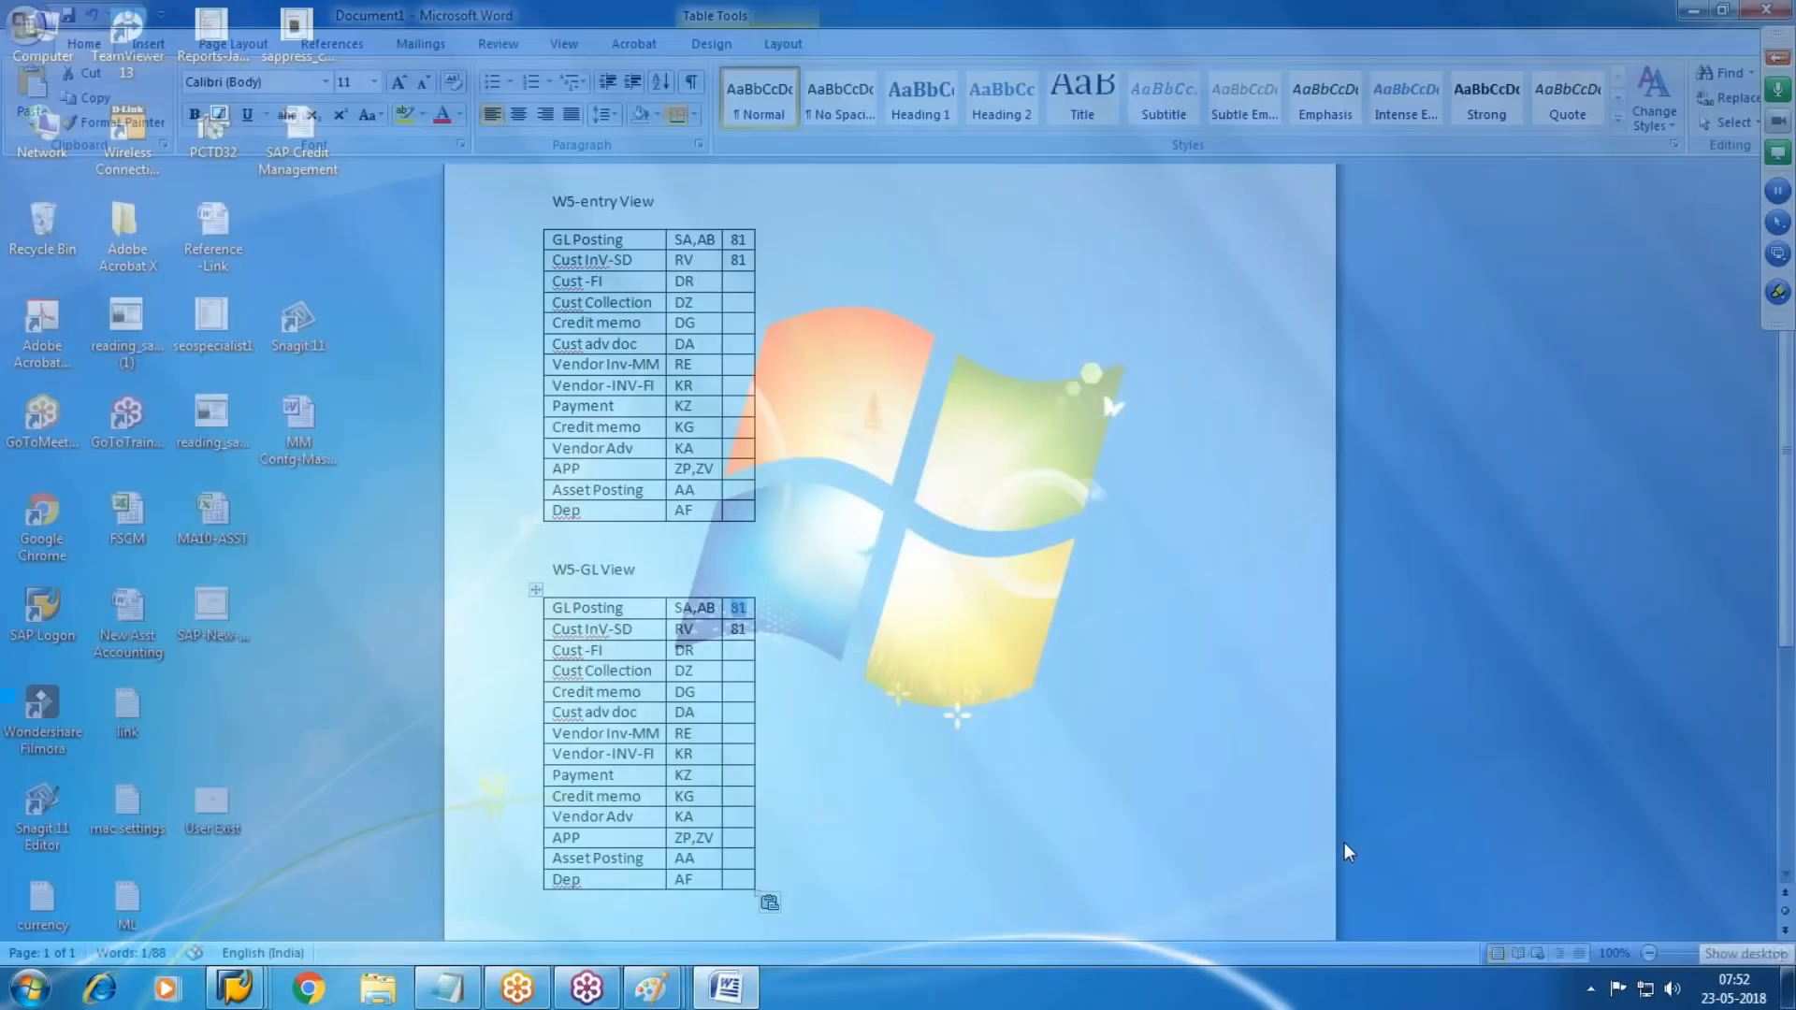
key(Tab)
key(Tab)
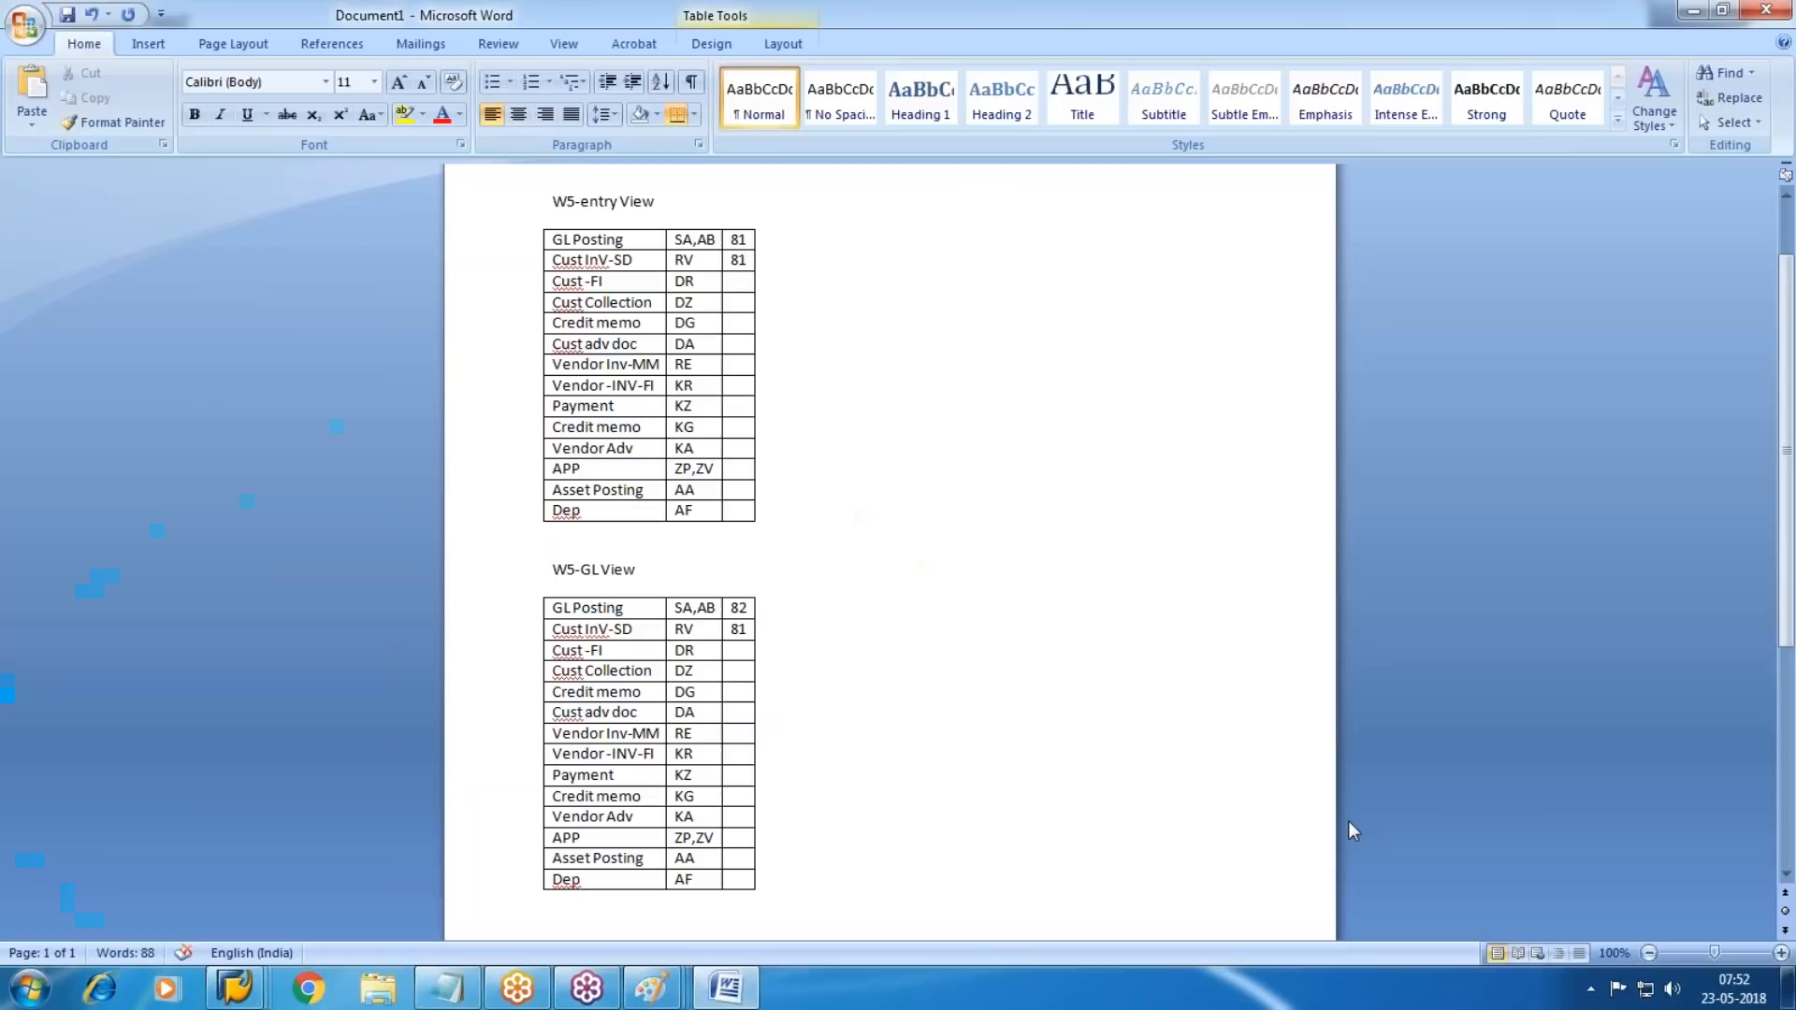
text(82)
click(1781, 953)
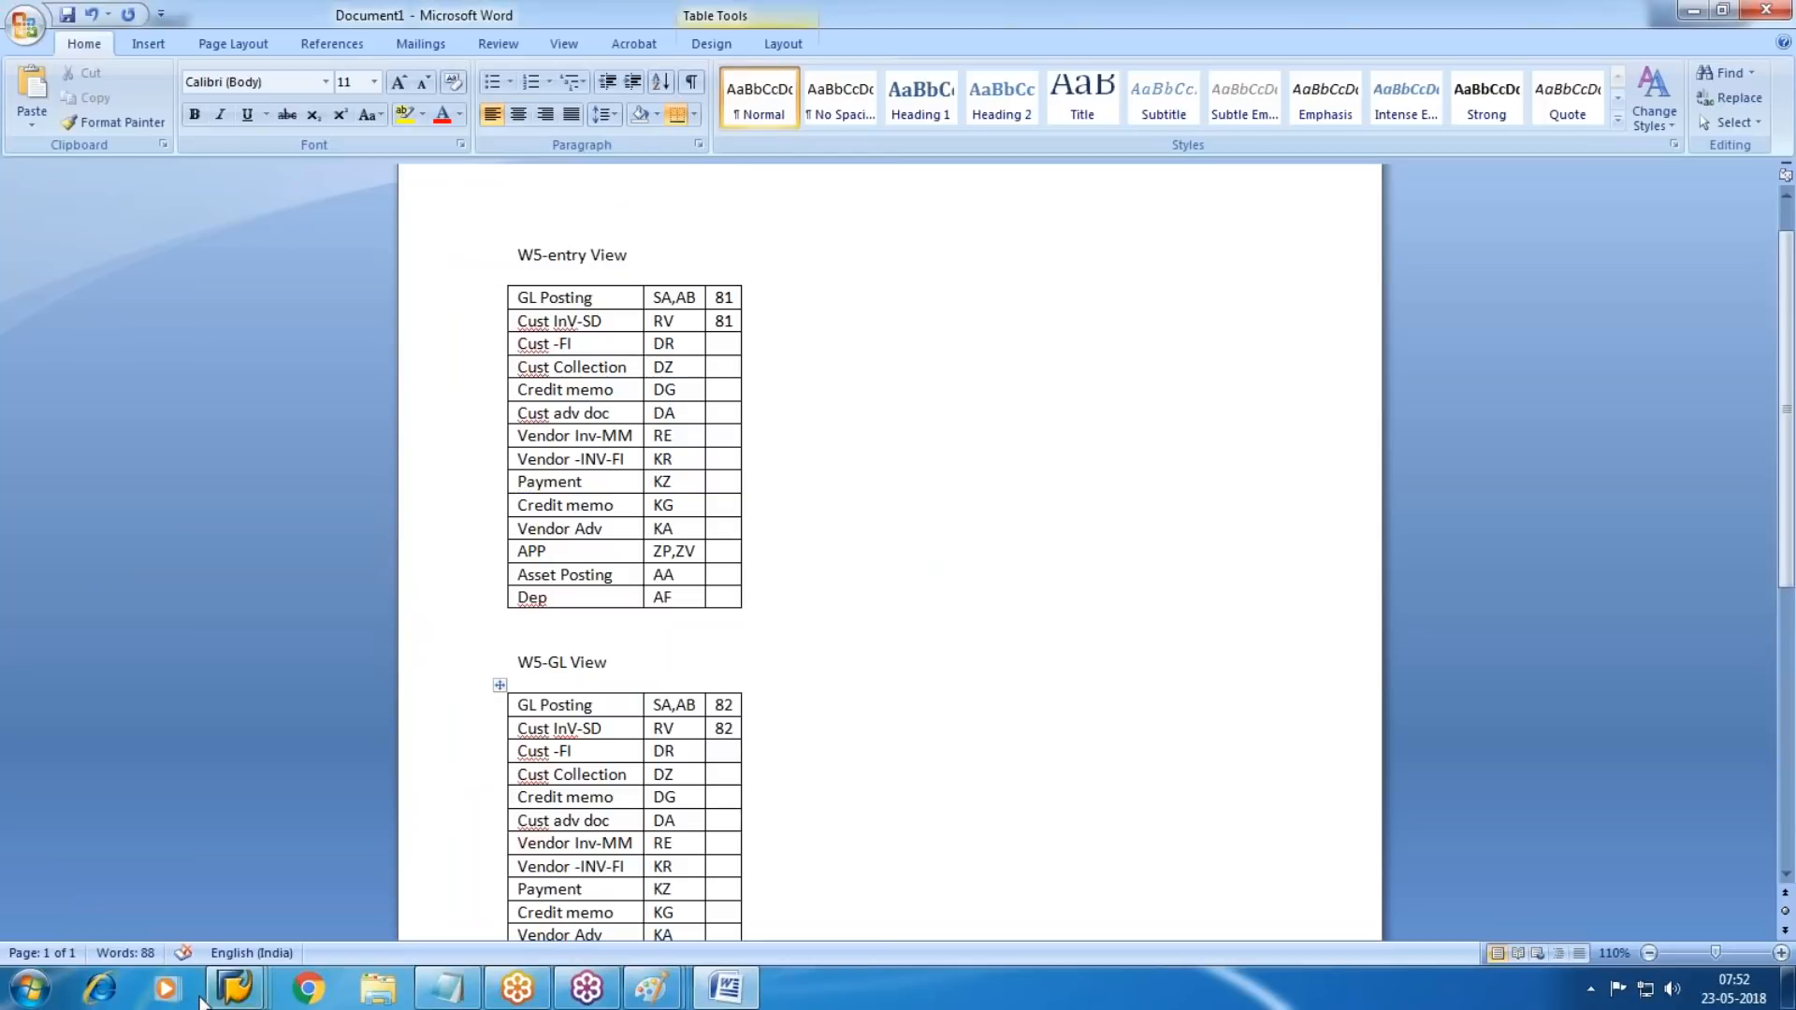
Switch to SAP and look up document types DR and KZ in Define Document Types for Entry View.
mouse_move(234, 988)
click(340, 862)
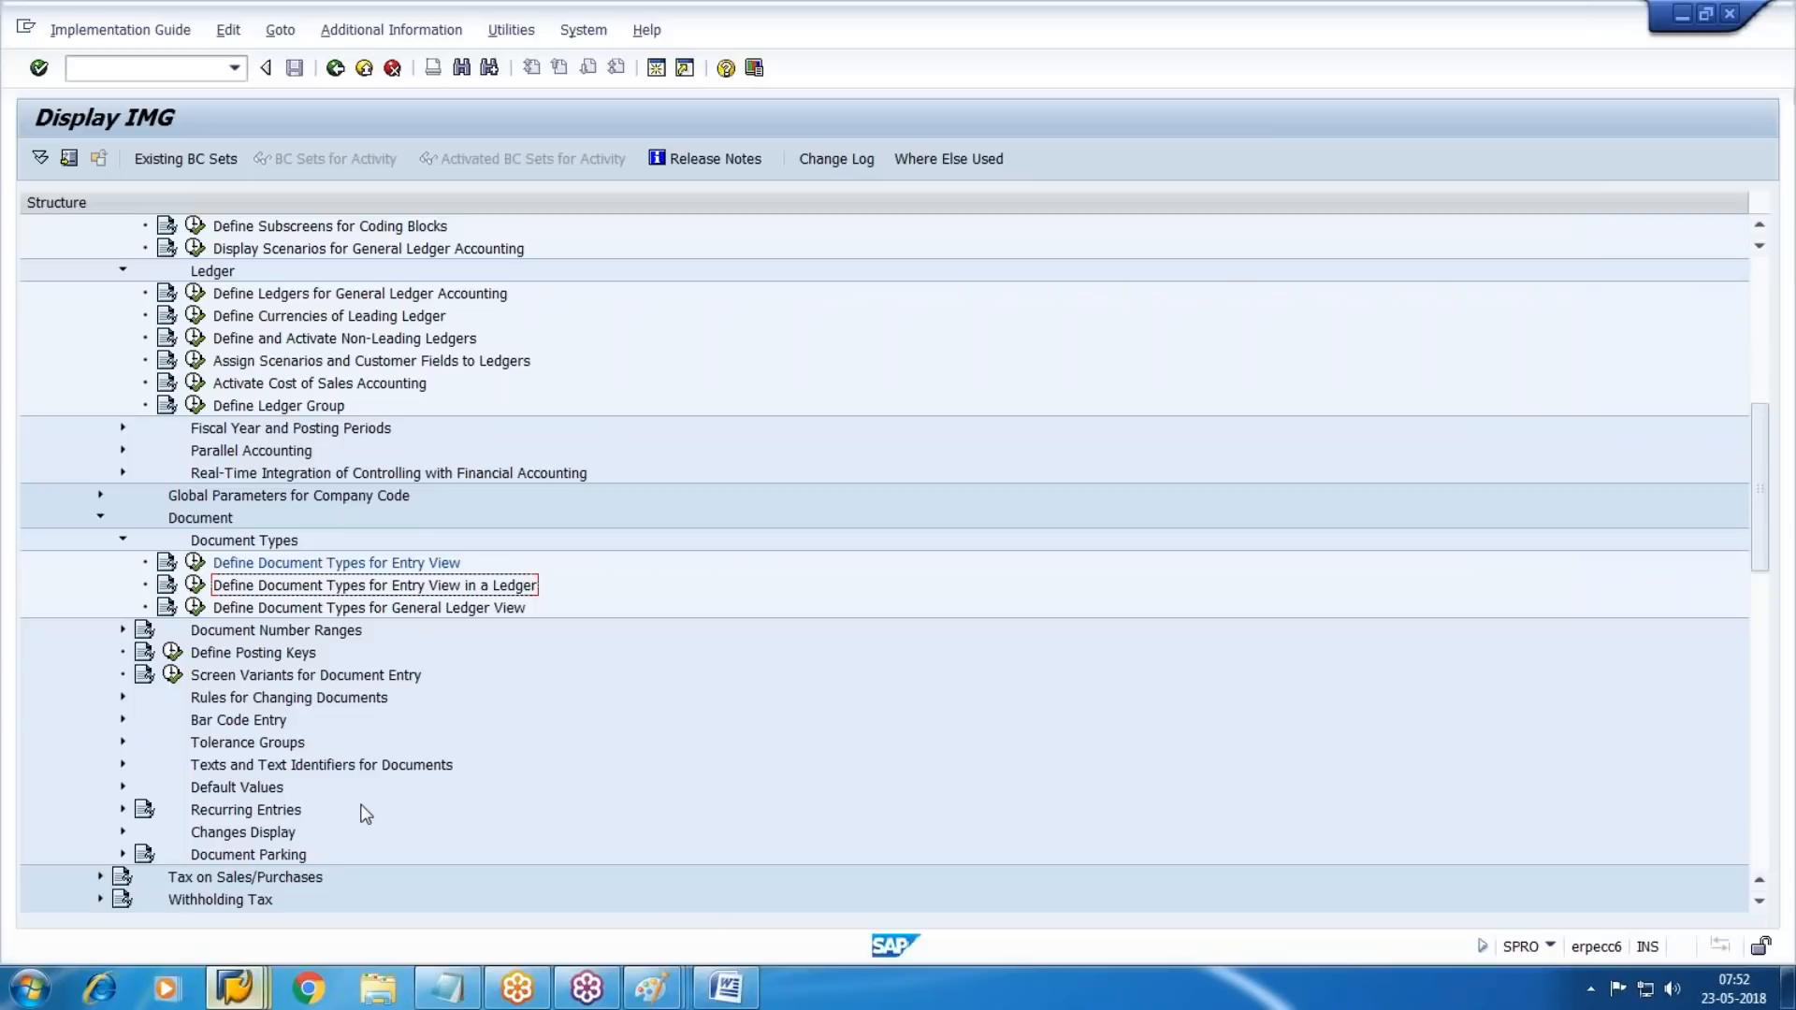
click(194, 566)
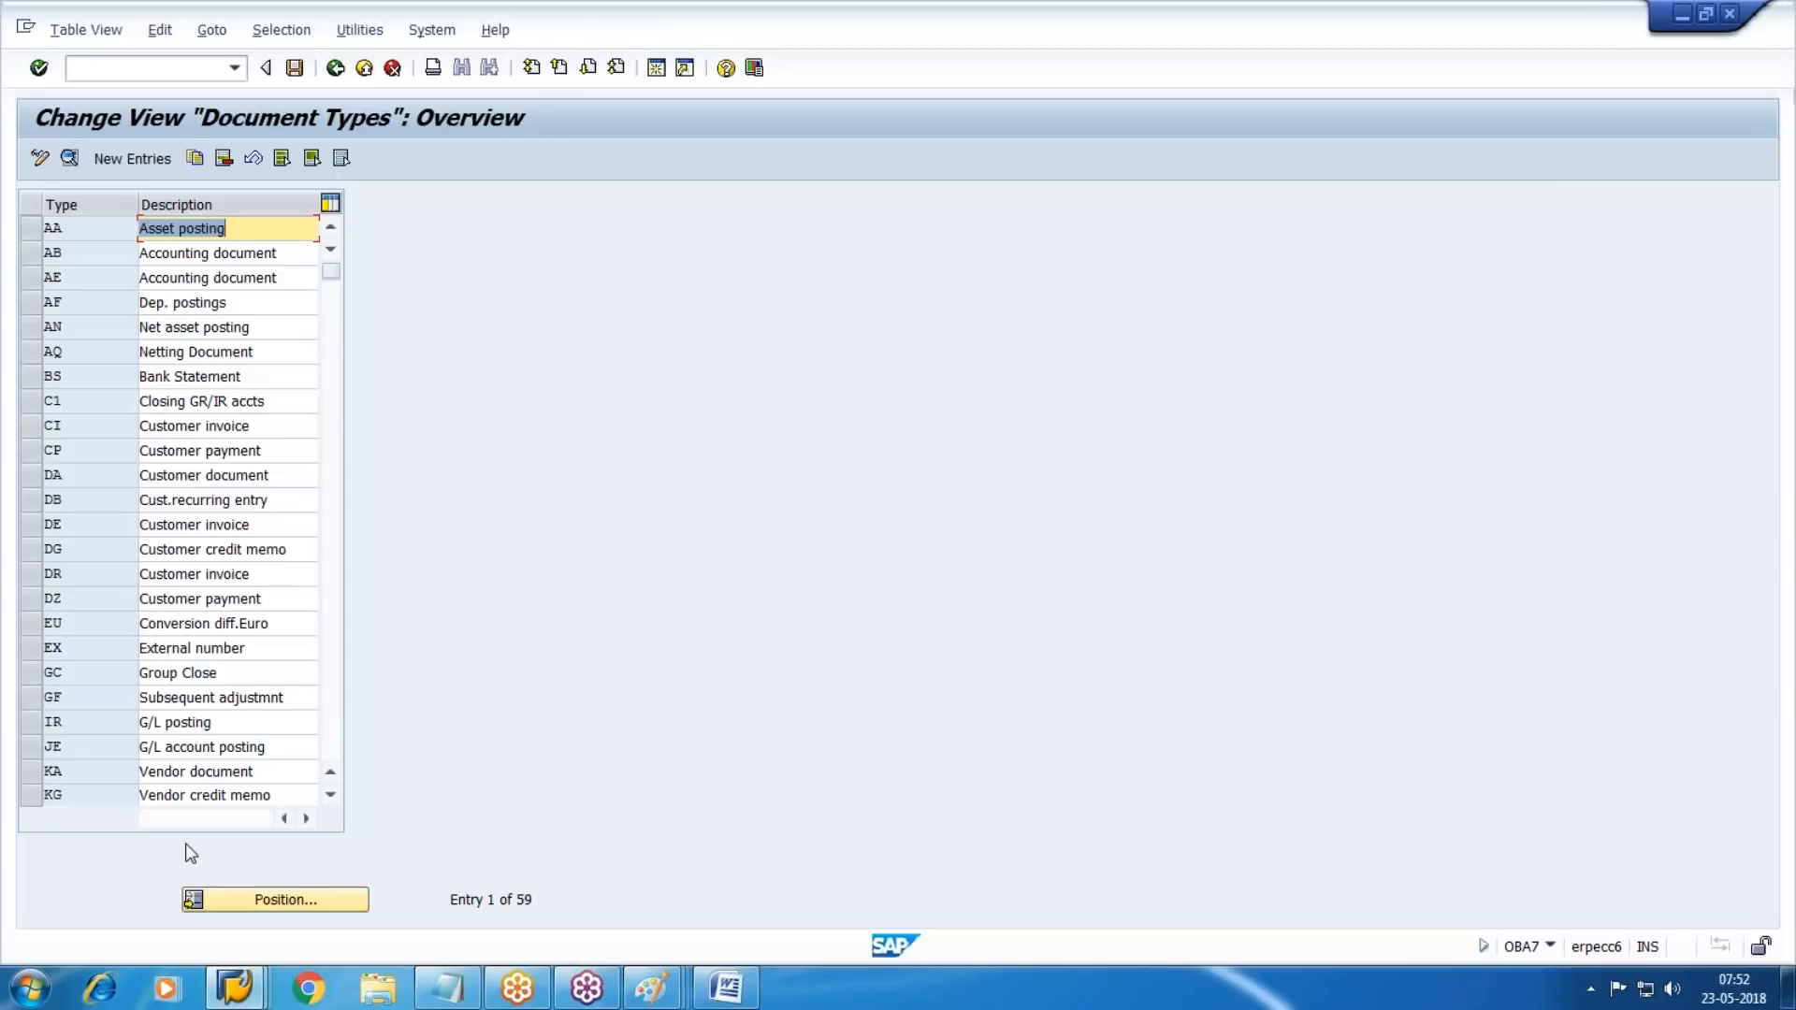
click(343, 904)
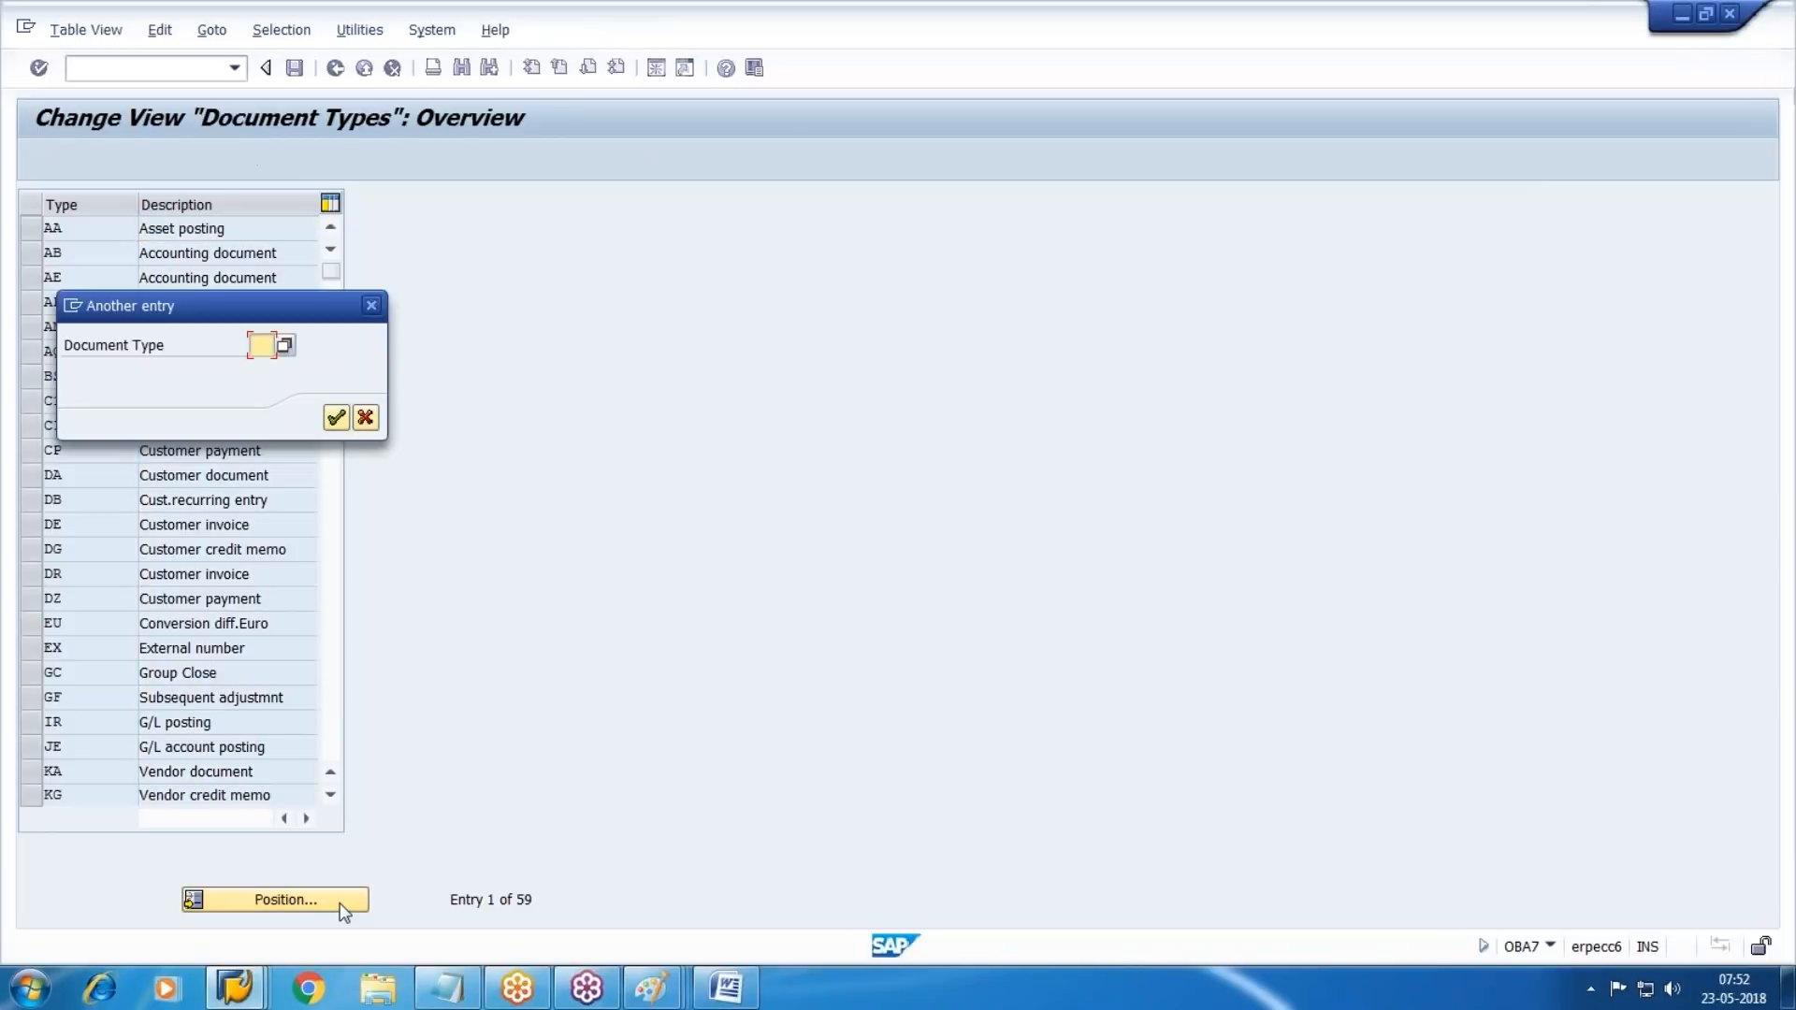
text(DR)
key(Return)
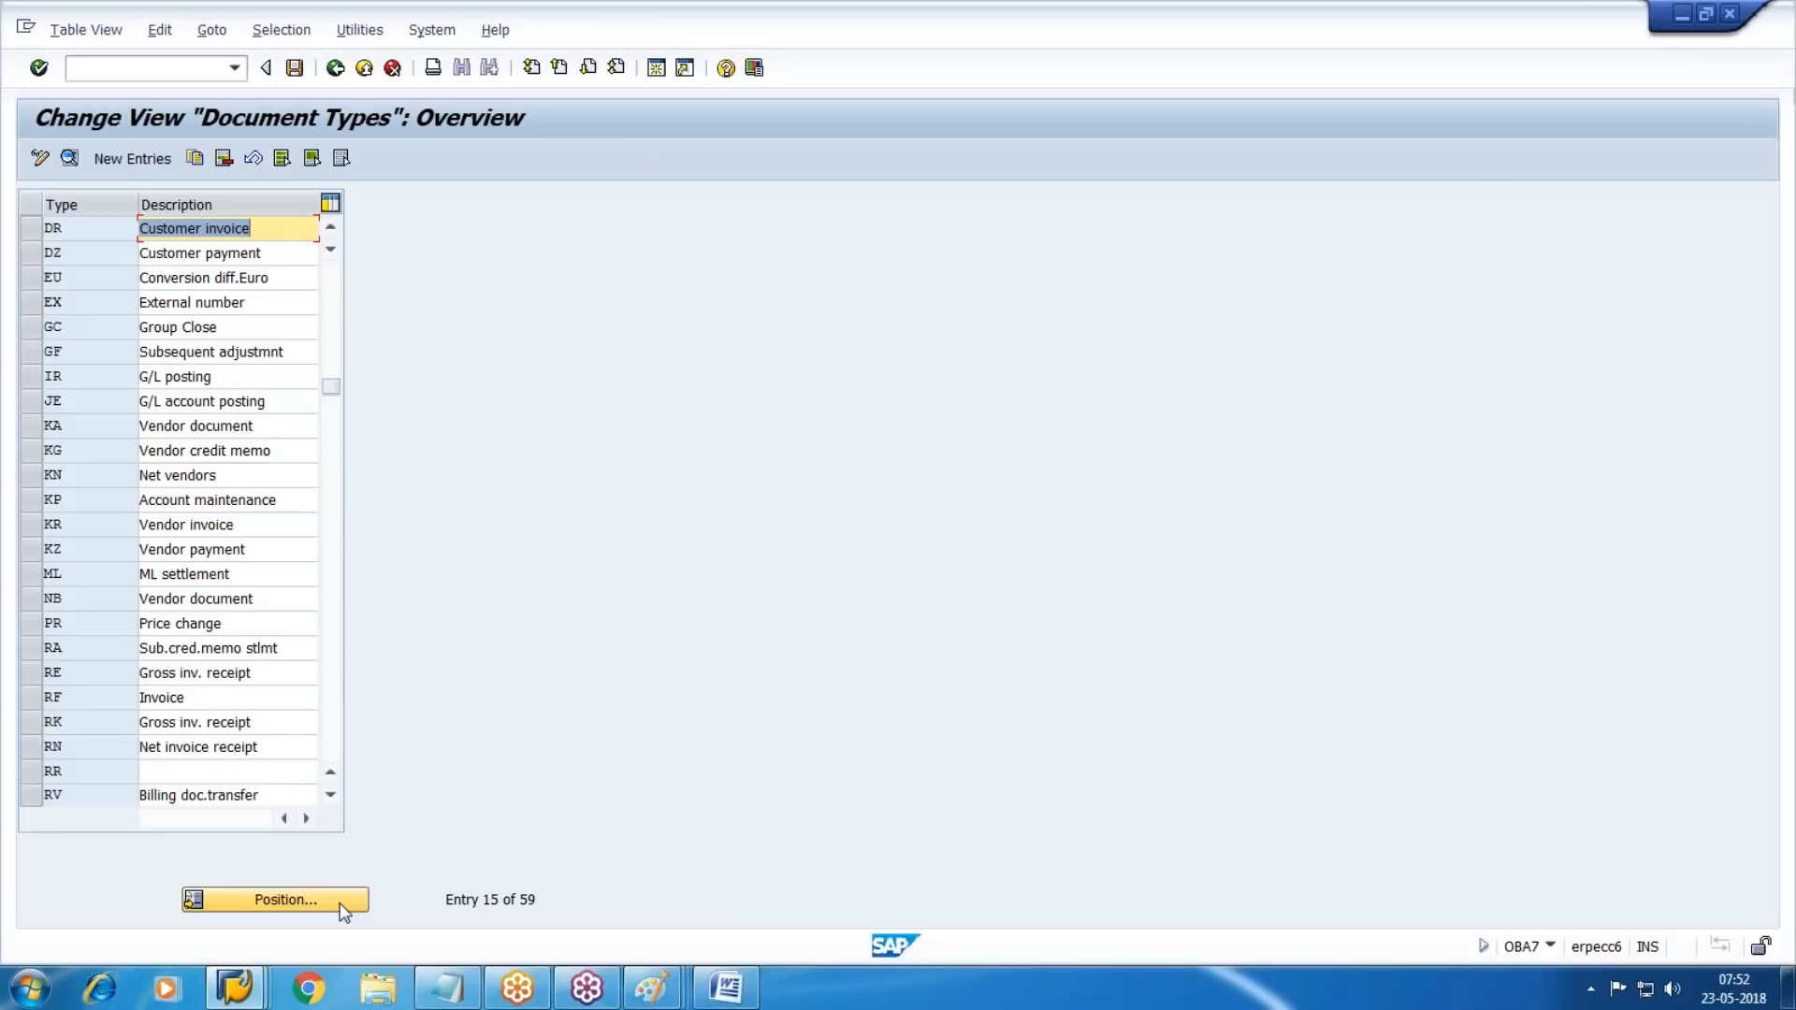
click(343, 908)
text(KZ)
key(Return)
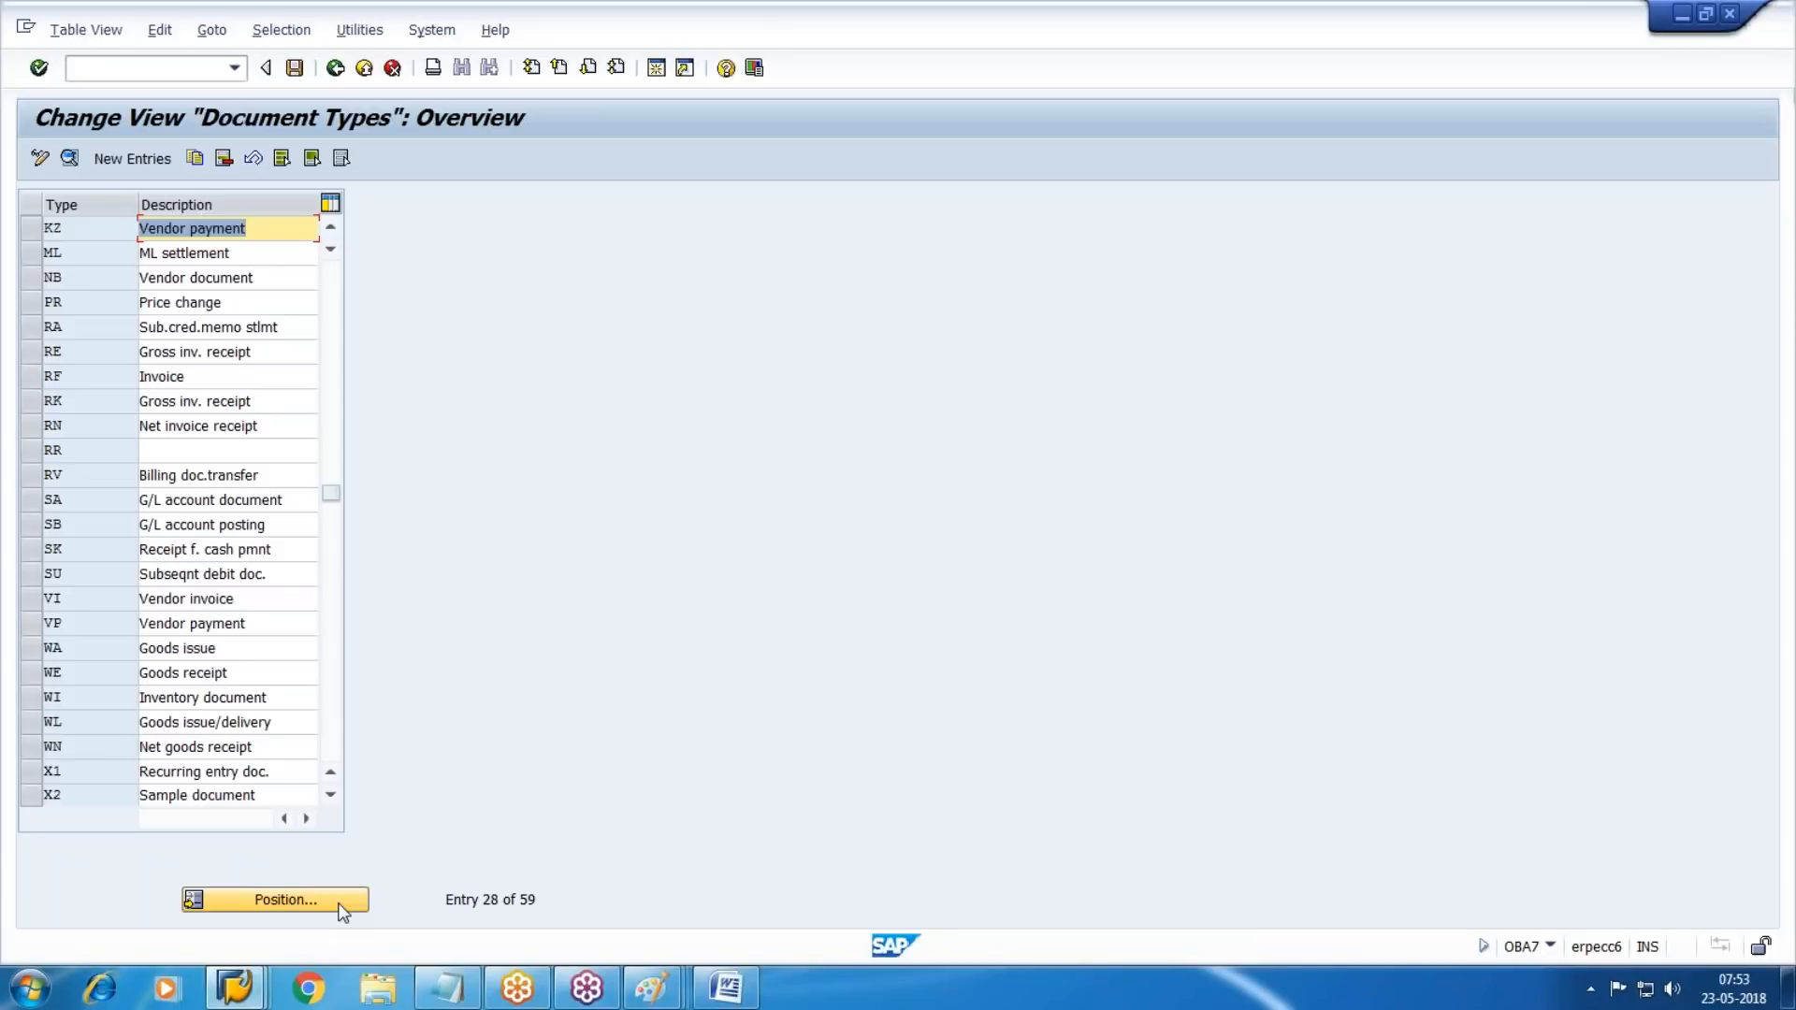
key(F3)
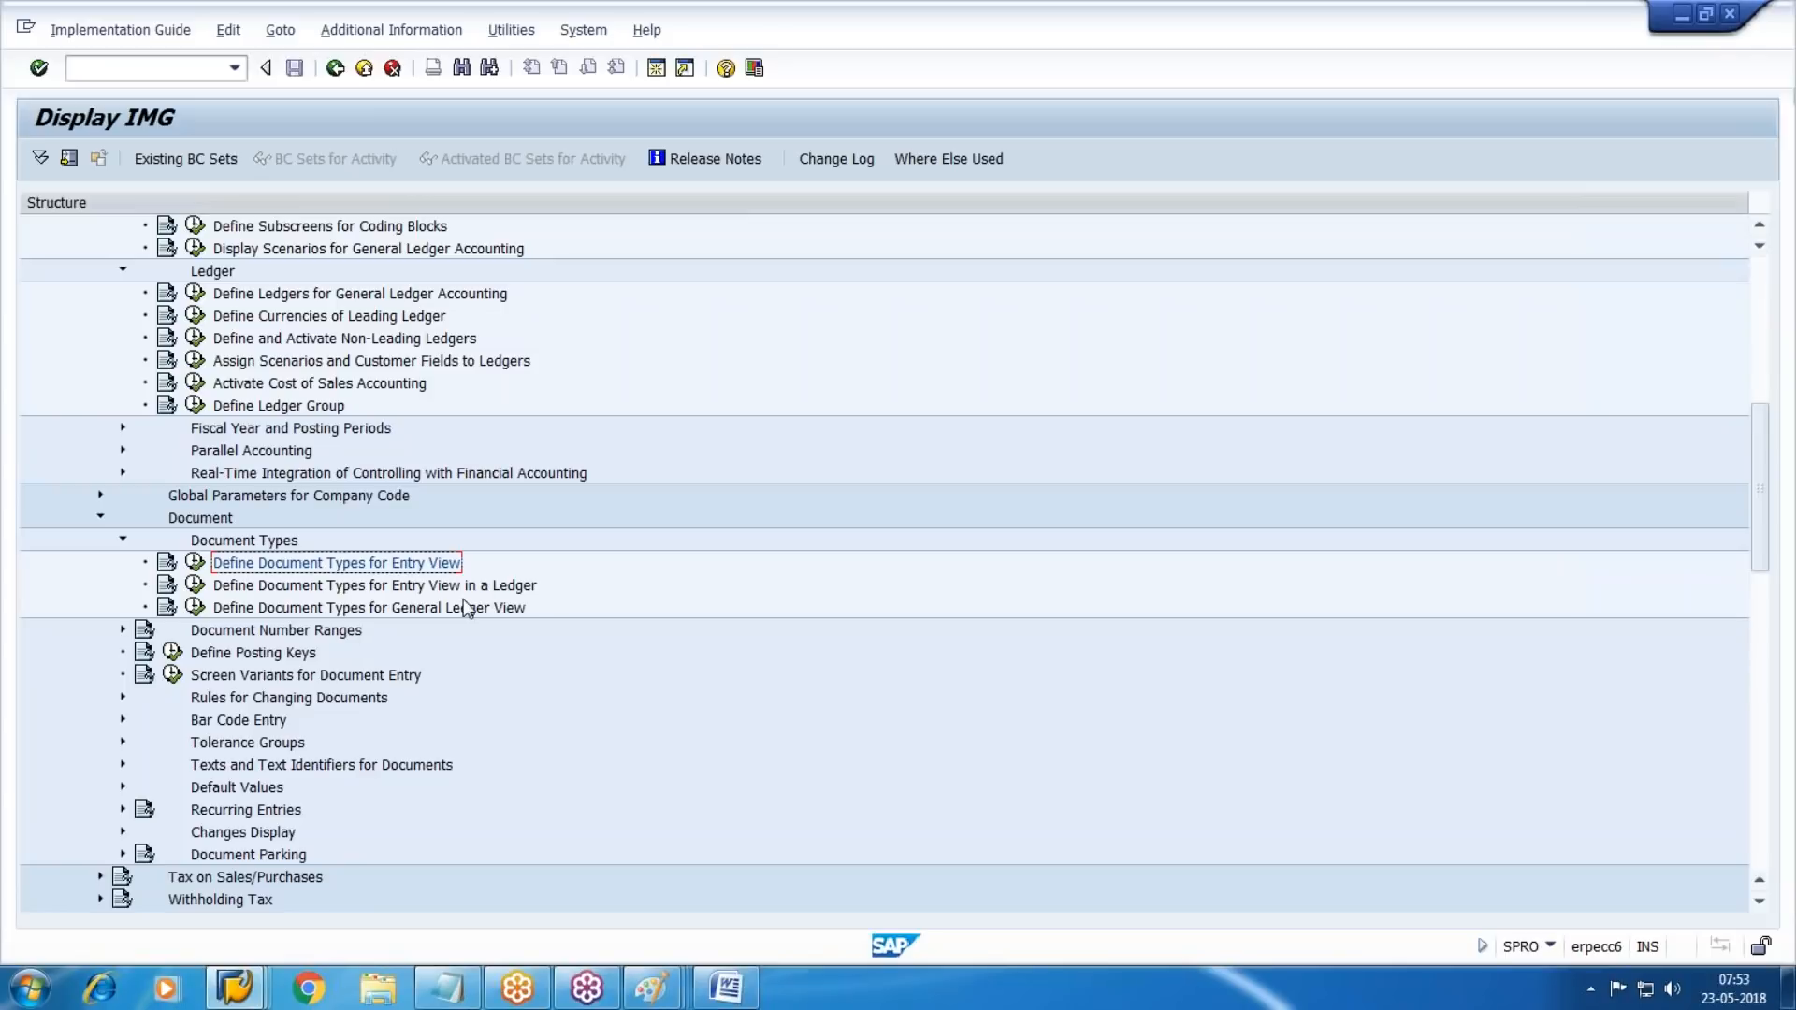
Open Define Document Types for Entry View in a Ledger for ledger W5 and start new entries.
click(194, 588)
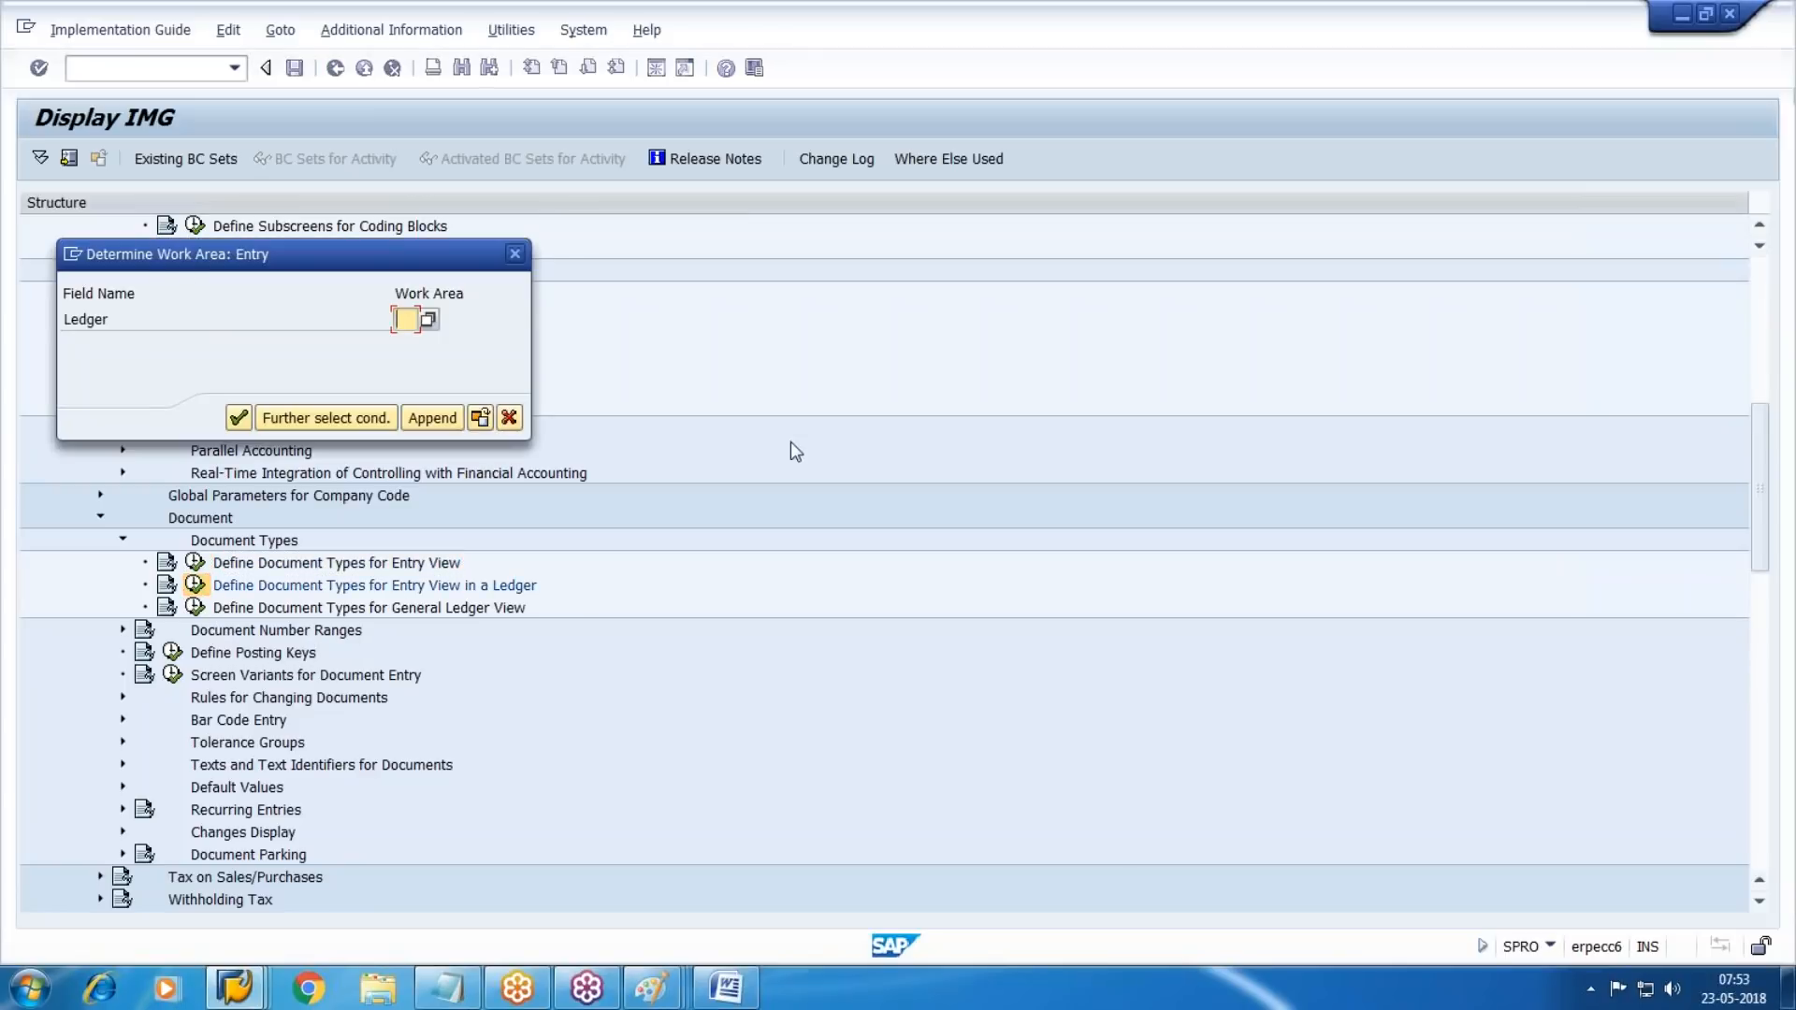
text(W5)
key(Return)
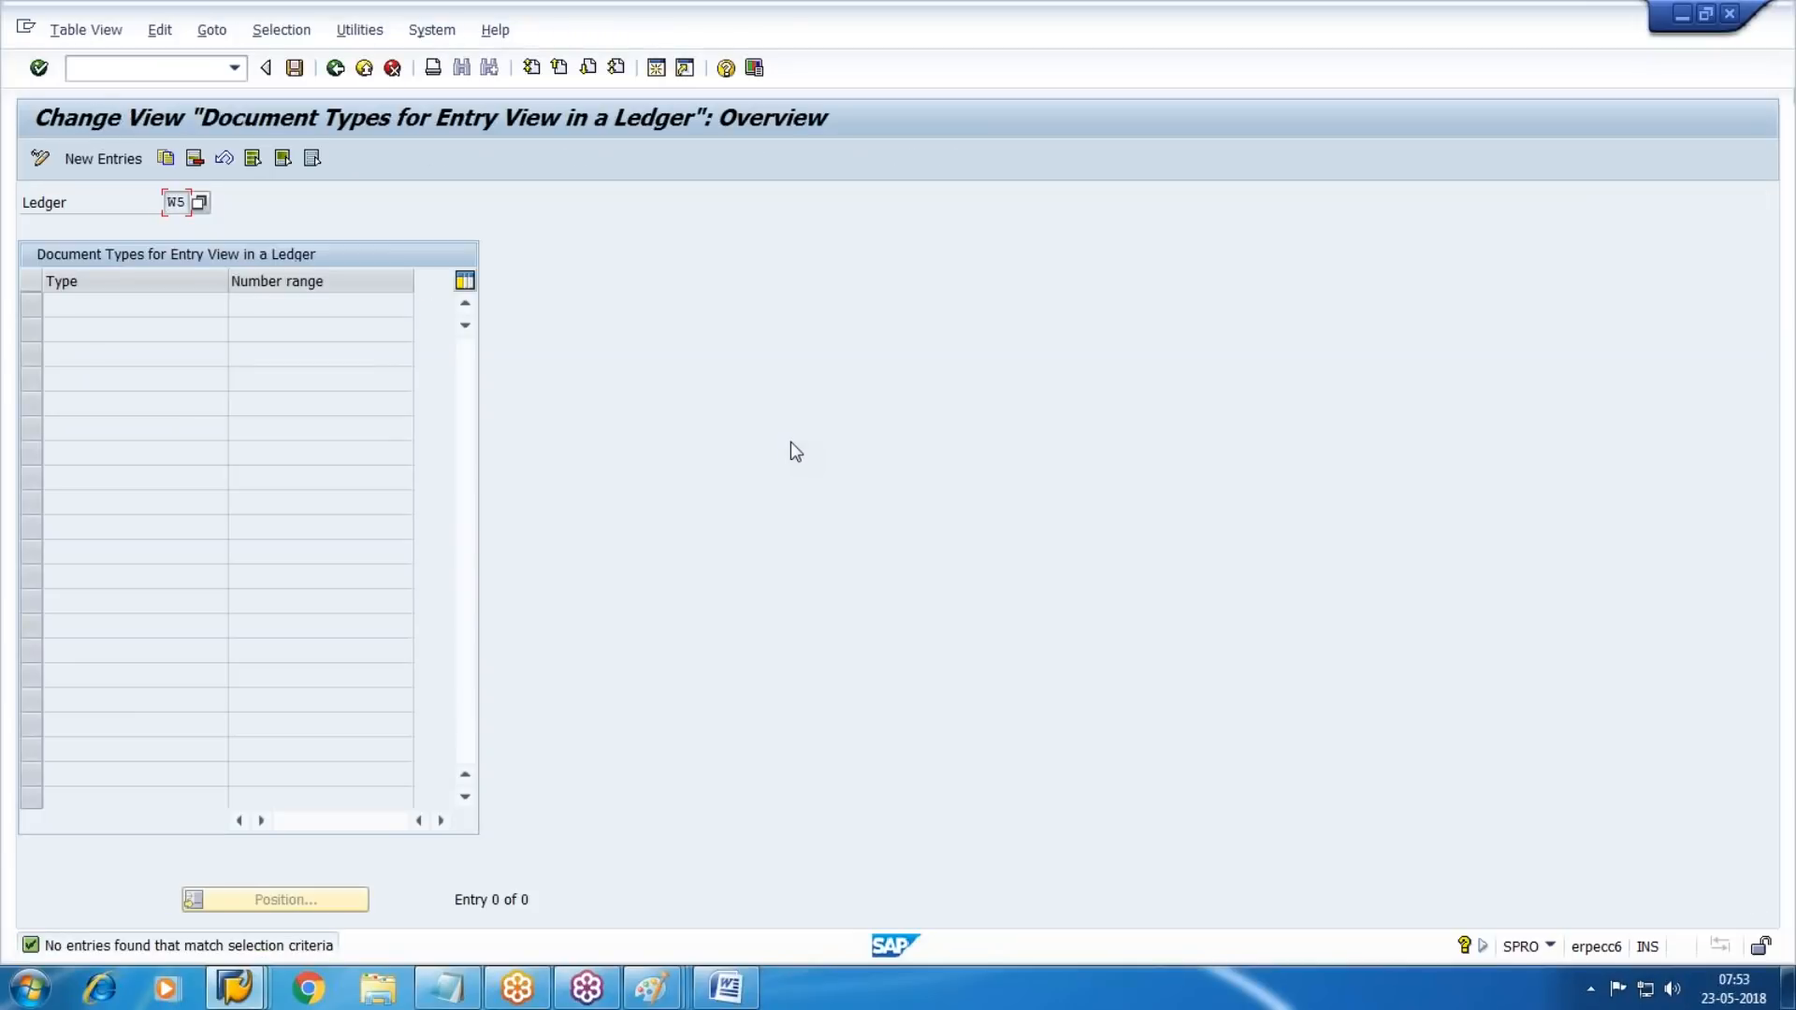
key(F5)
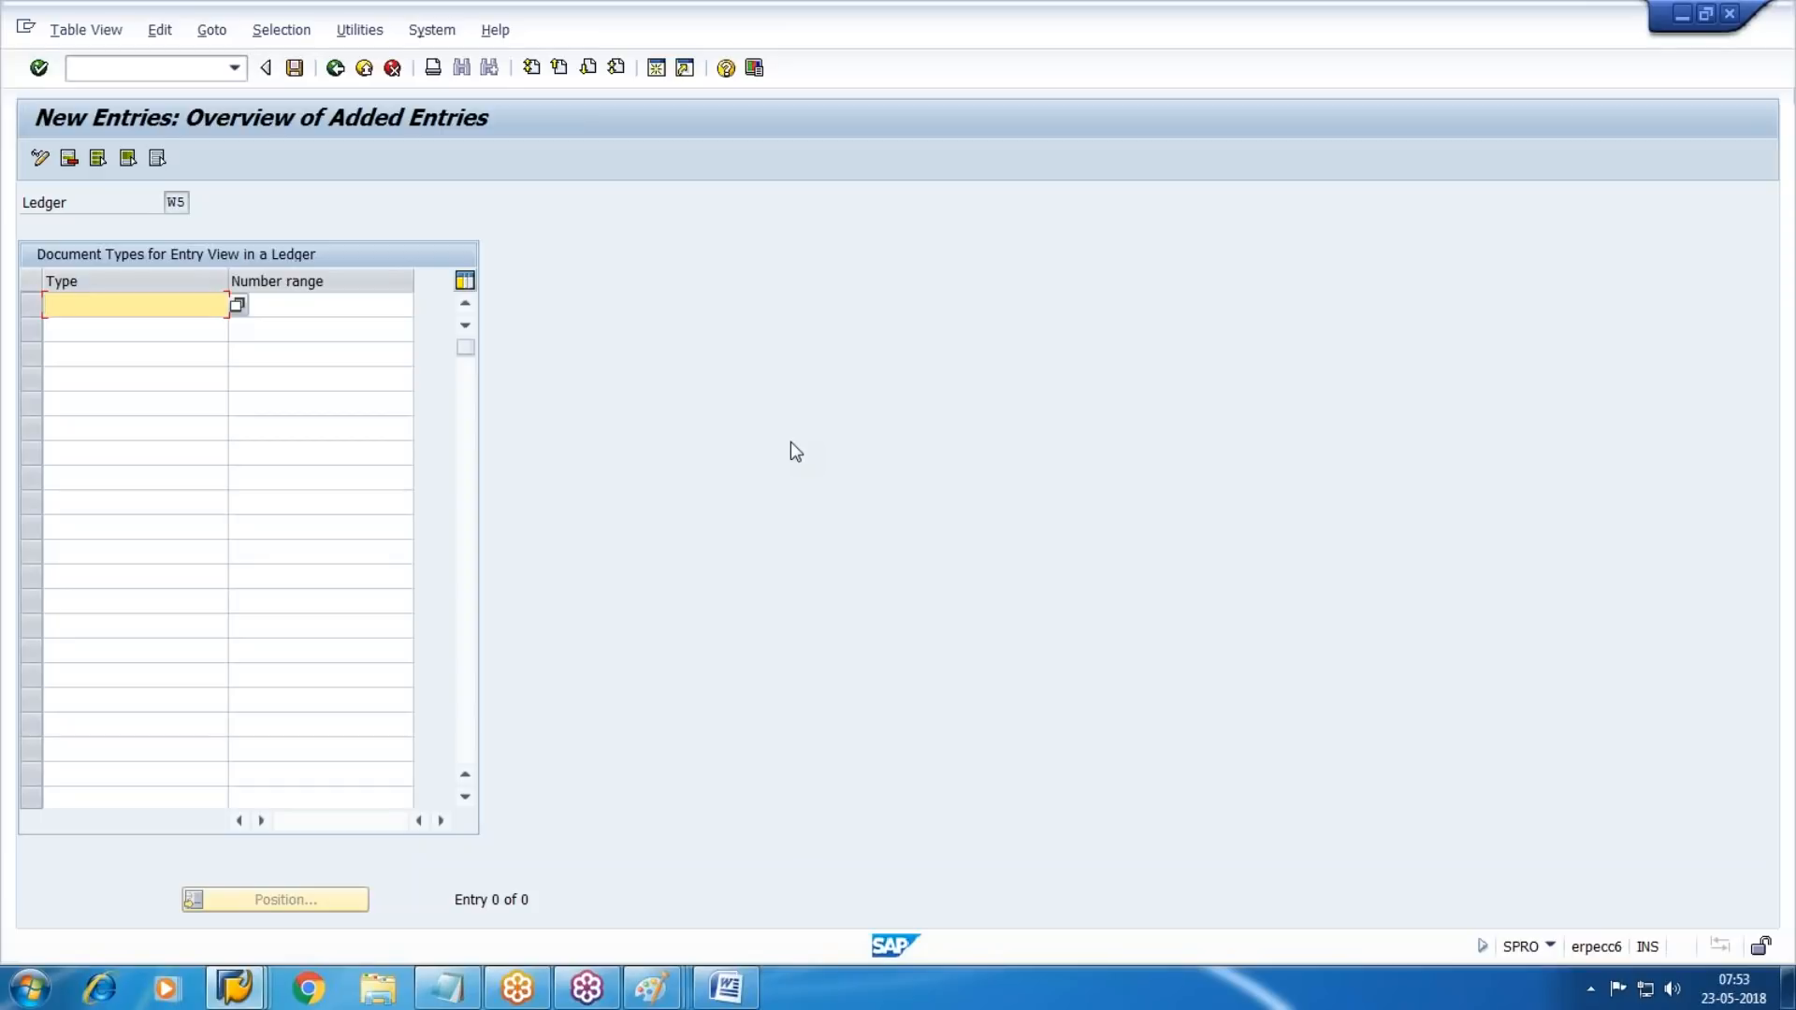
Check the Word table and enter document type SA with number range 81 as the first new entry for ledger W5.
key(alt+Tab)
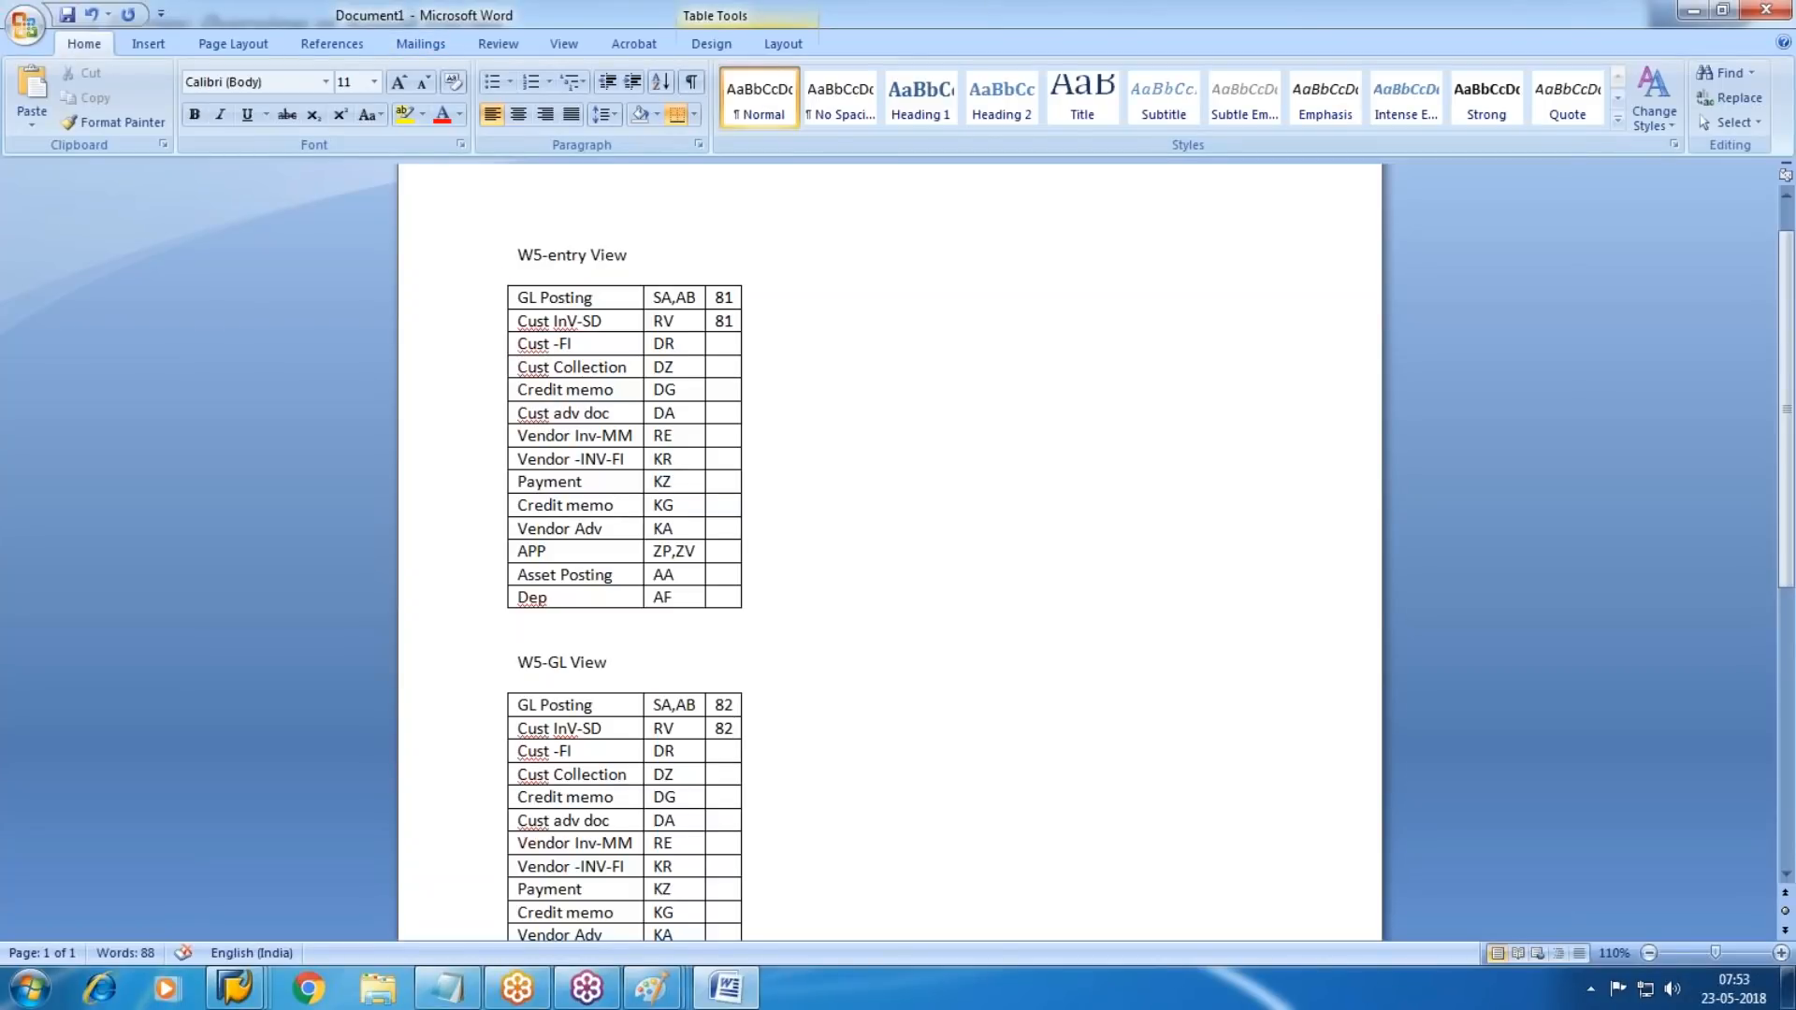
key(alt+Tab)
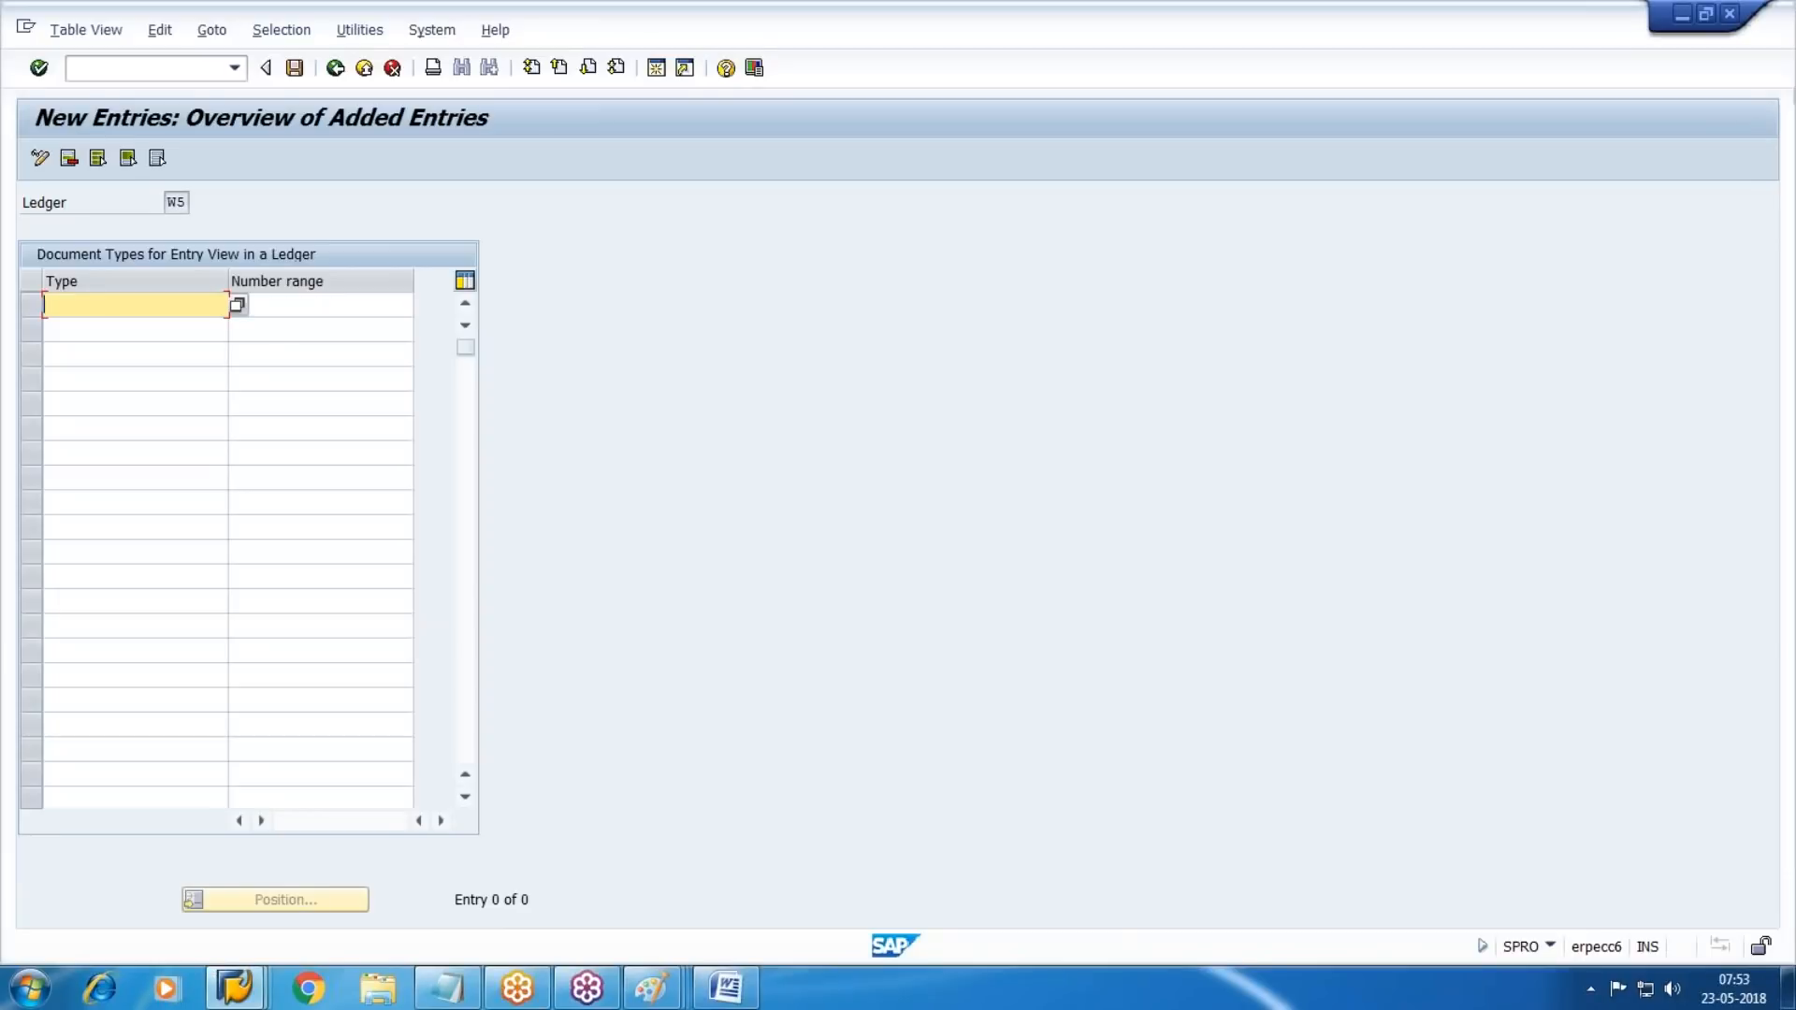
text(SA)
key(Tab)
key(alt+Tab)
key(alt+Tab)
text(81)
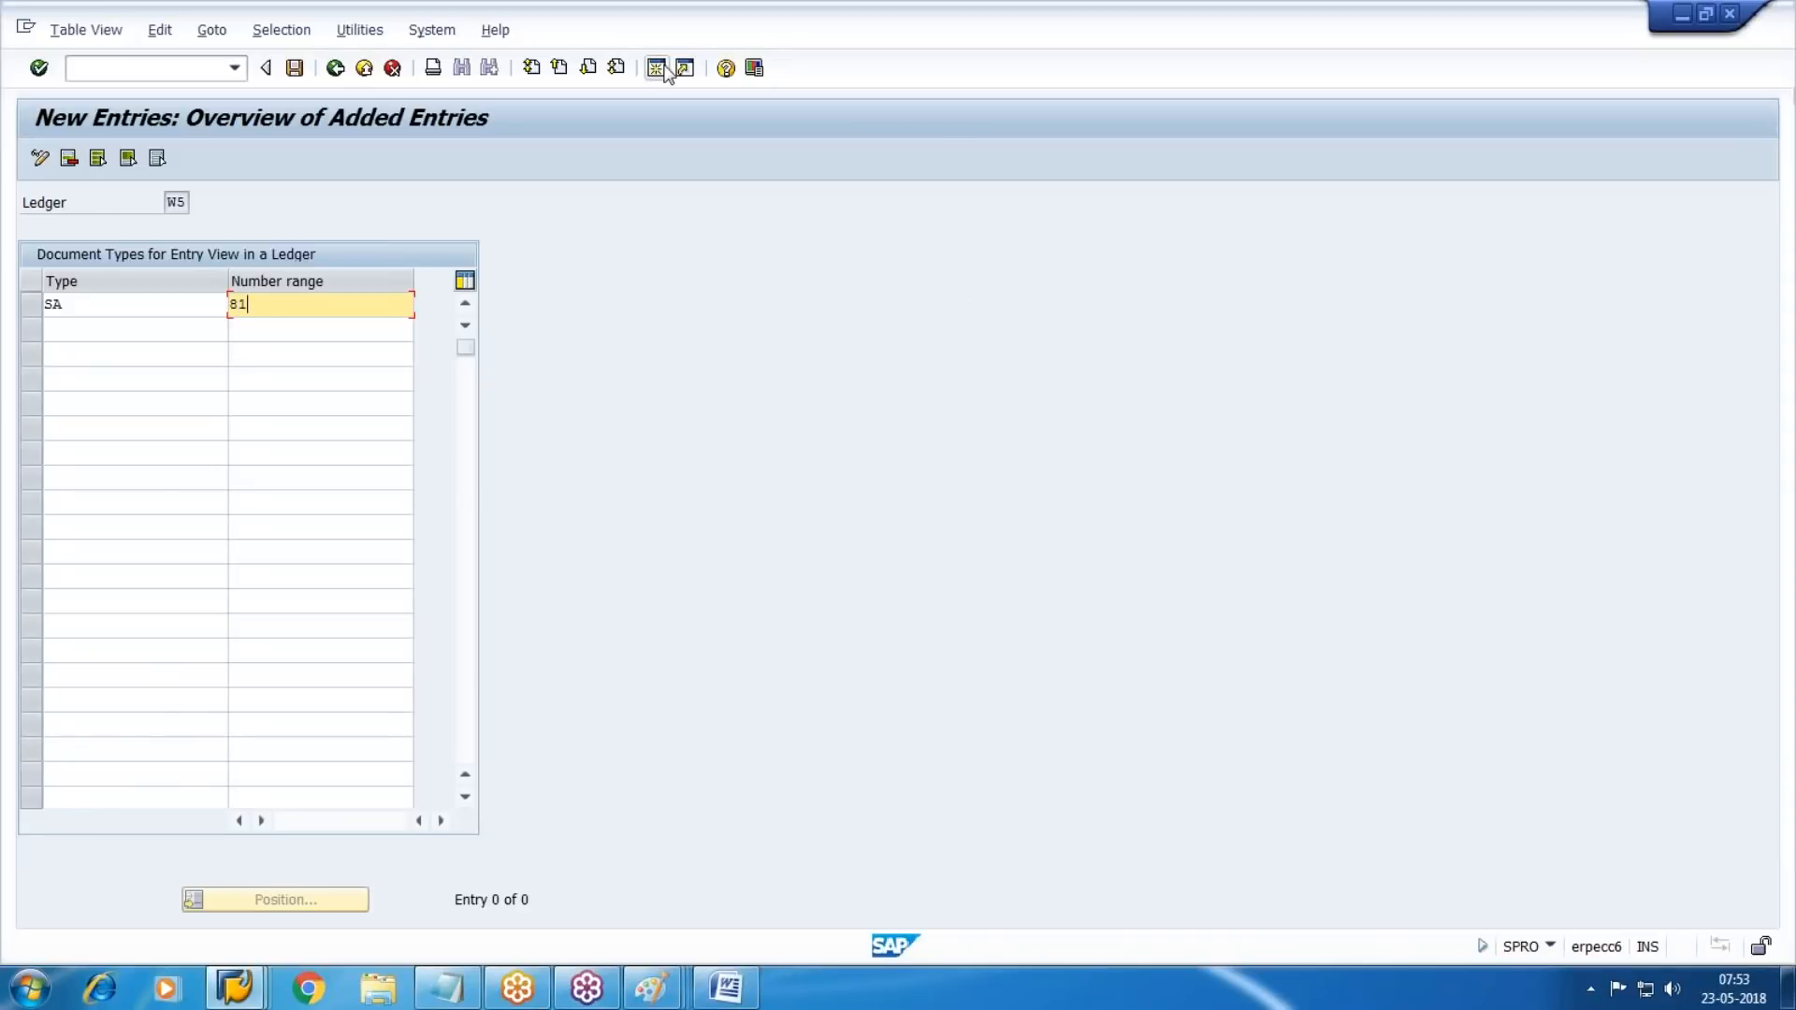
Inspect the accounting document number range intervals of company code WM10 with transaction FBN1 in a separate SAP session.
key(Return)
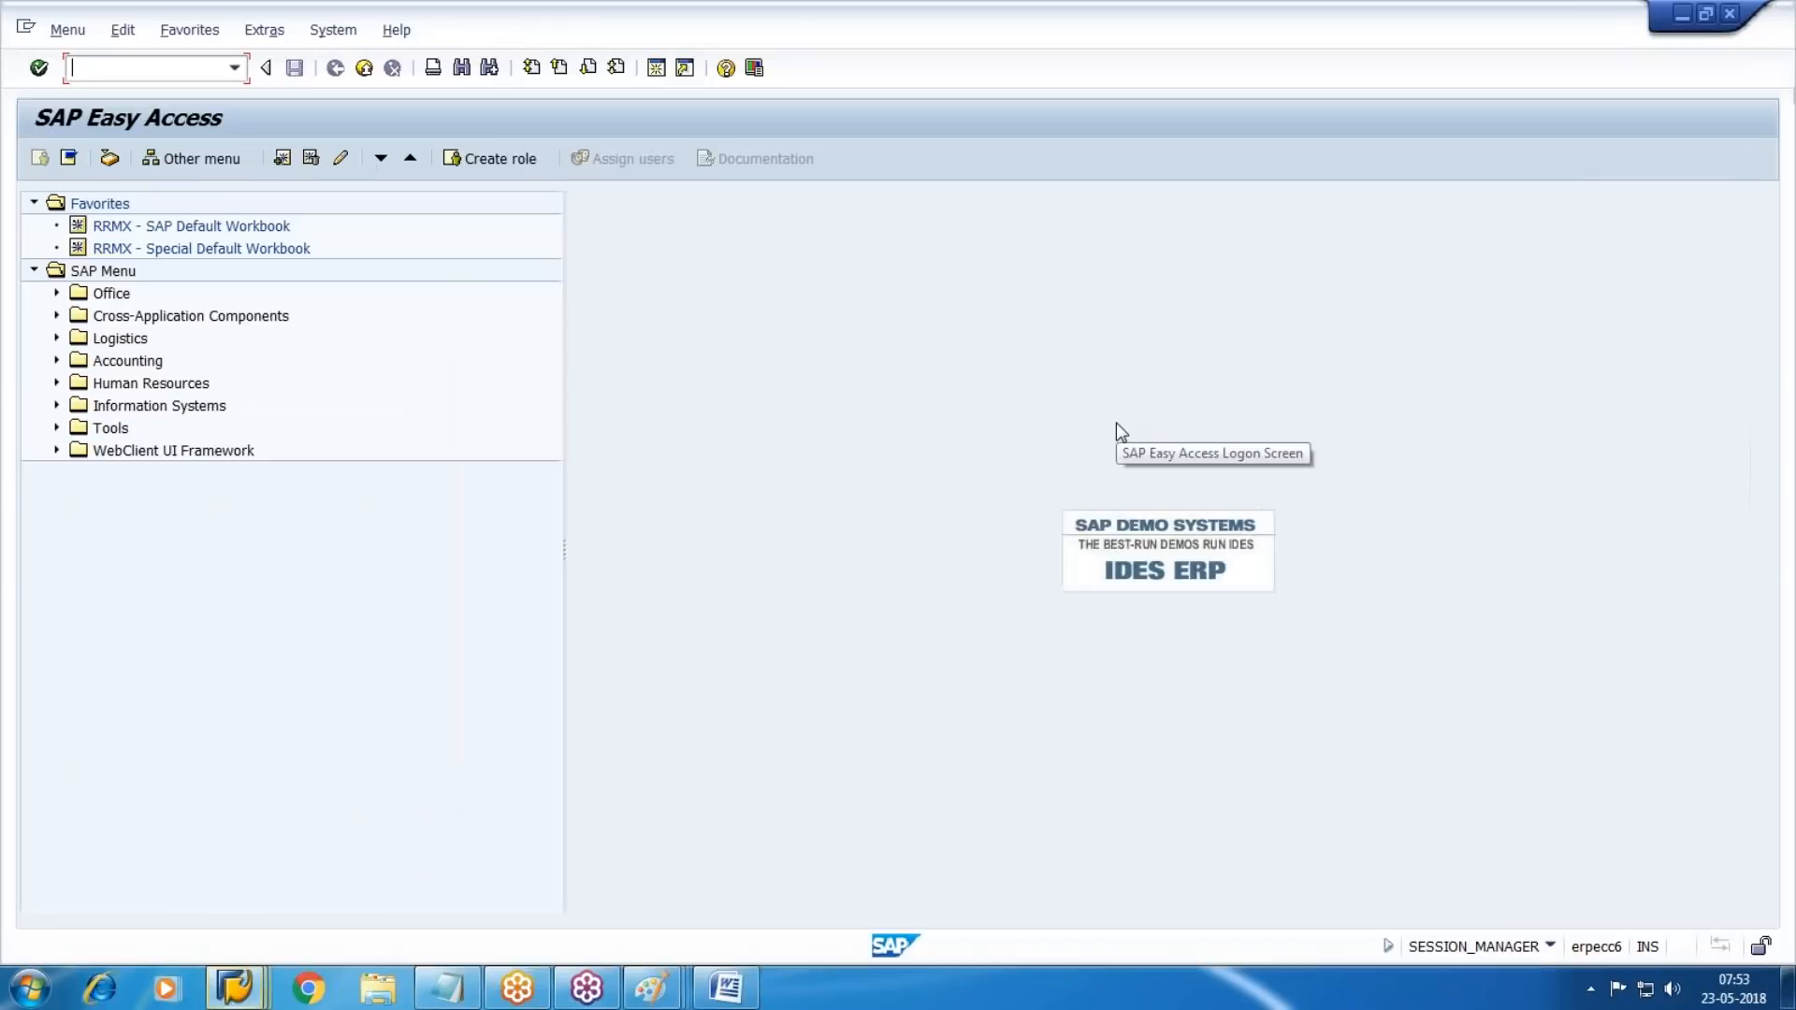
text(FBN1)
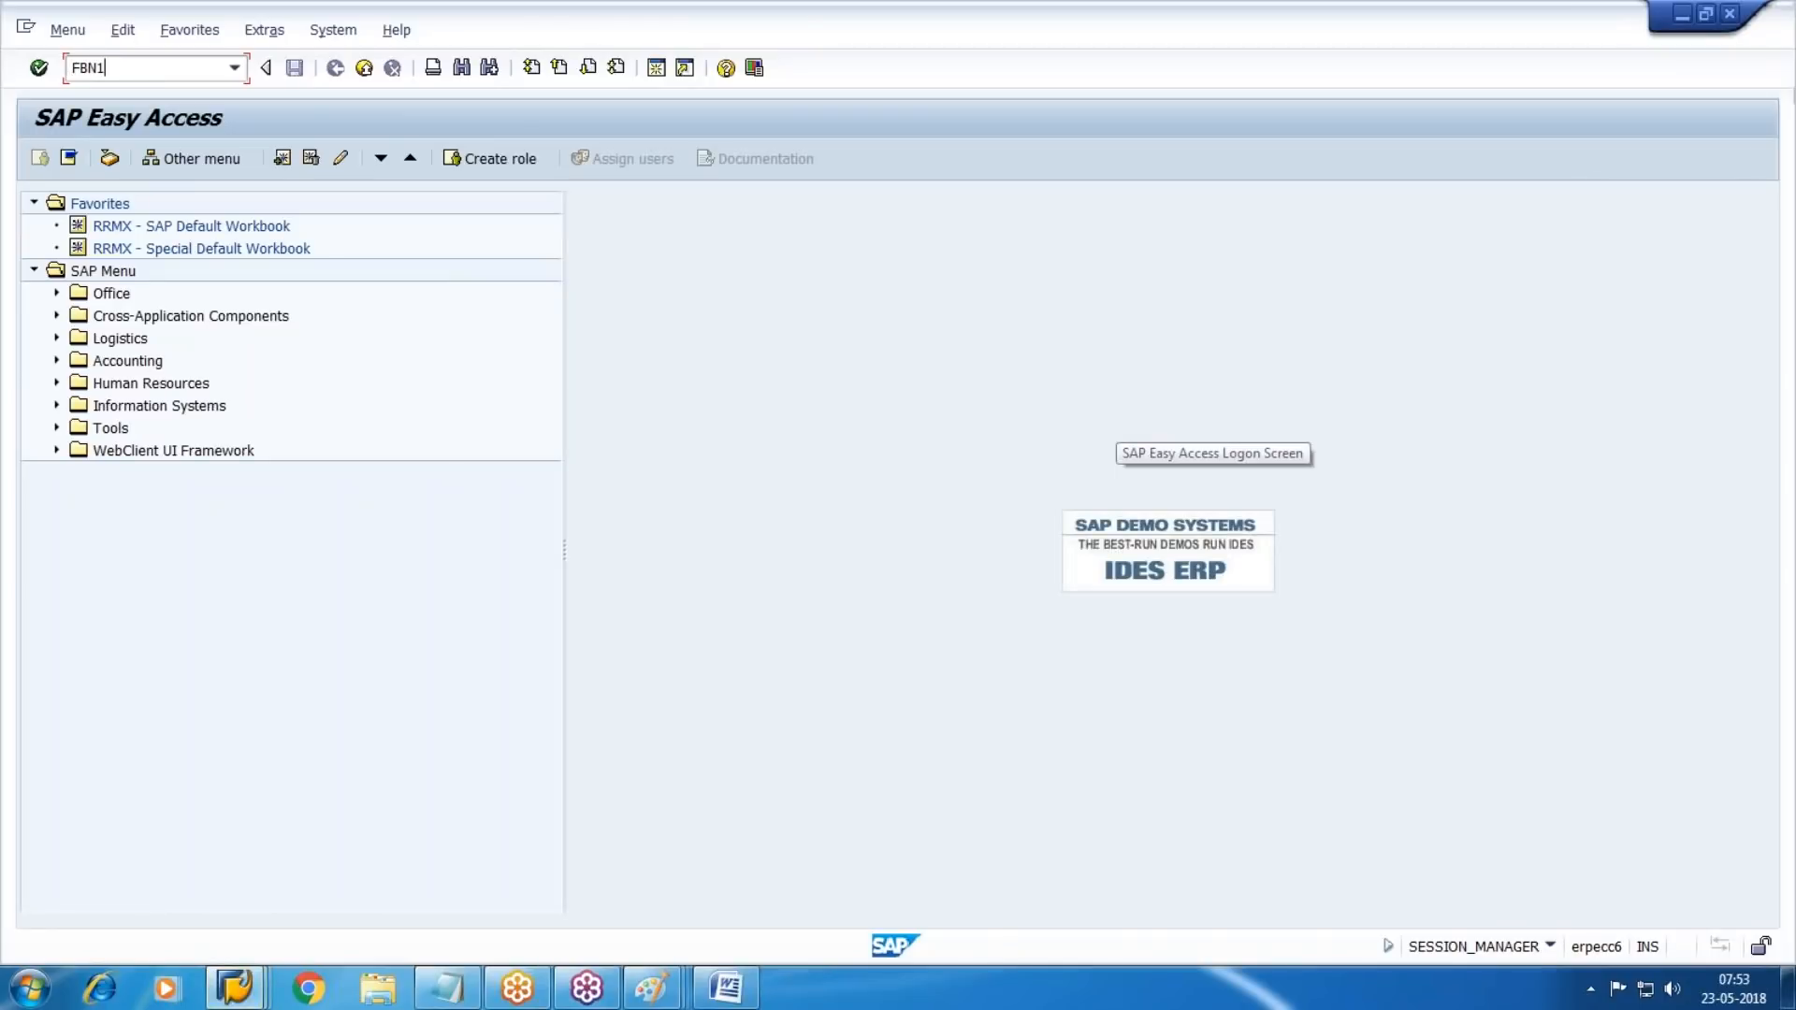
key(Return)
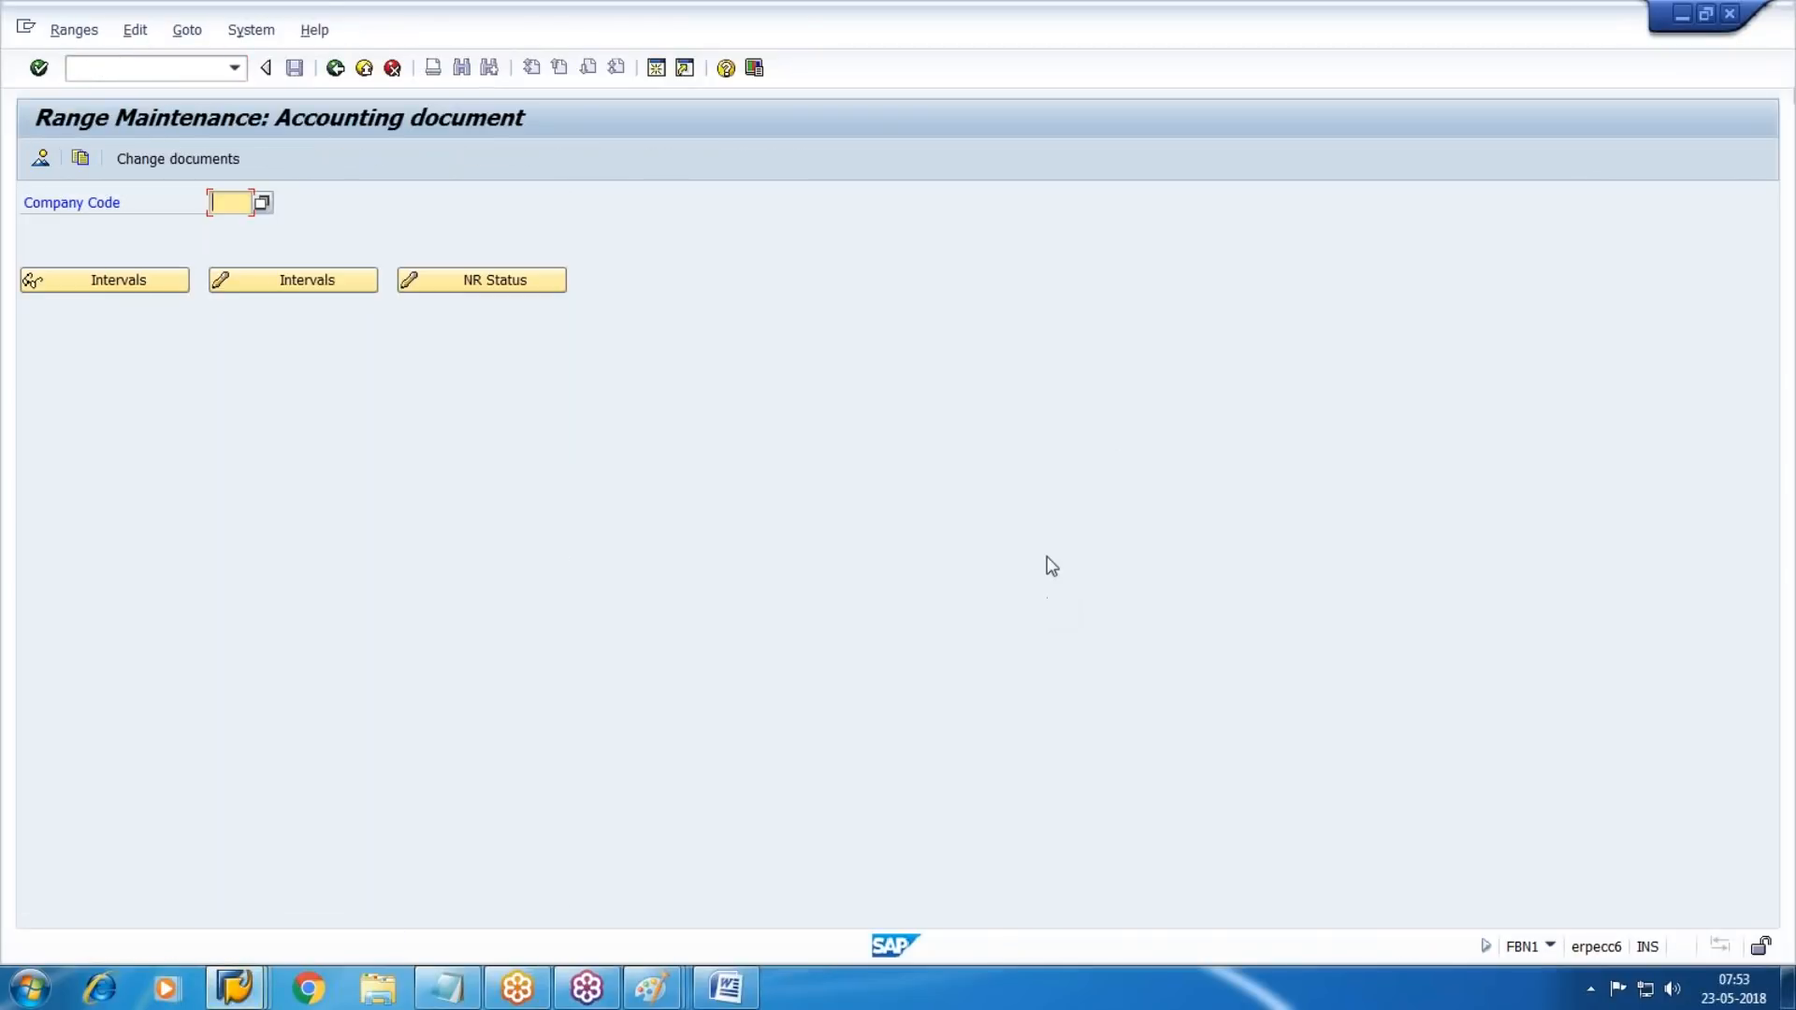
text(WM10)
click(320, 279)
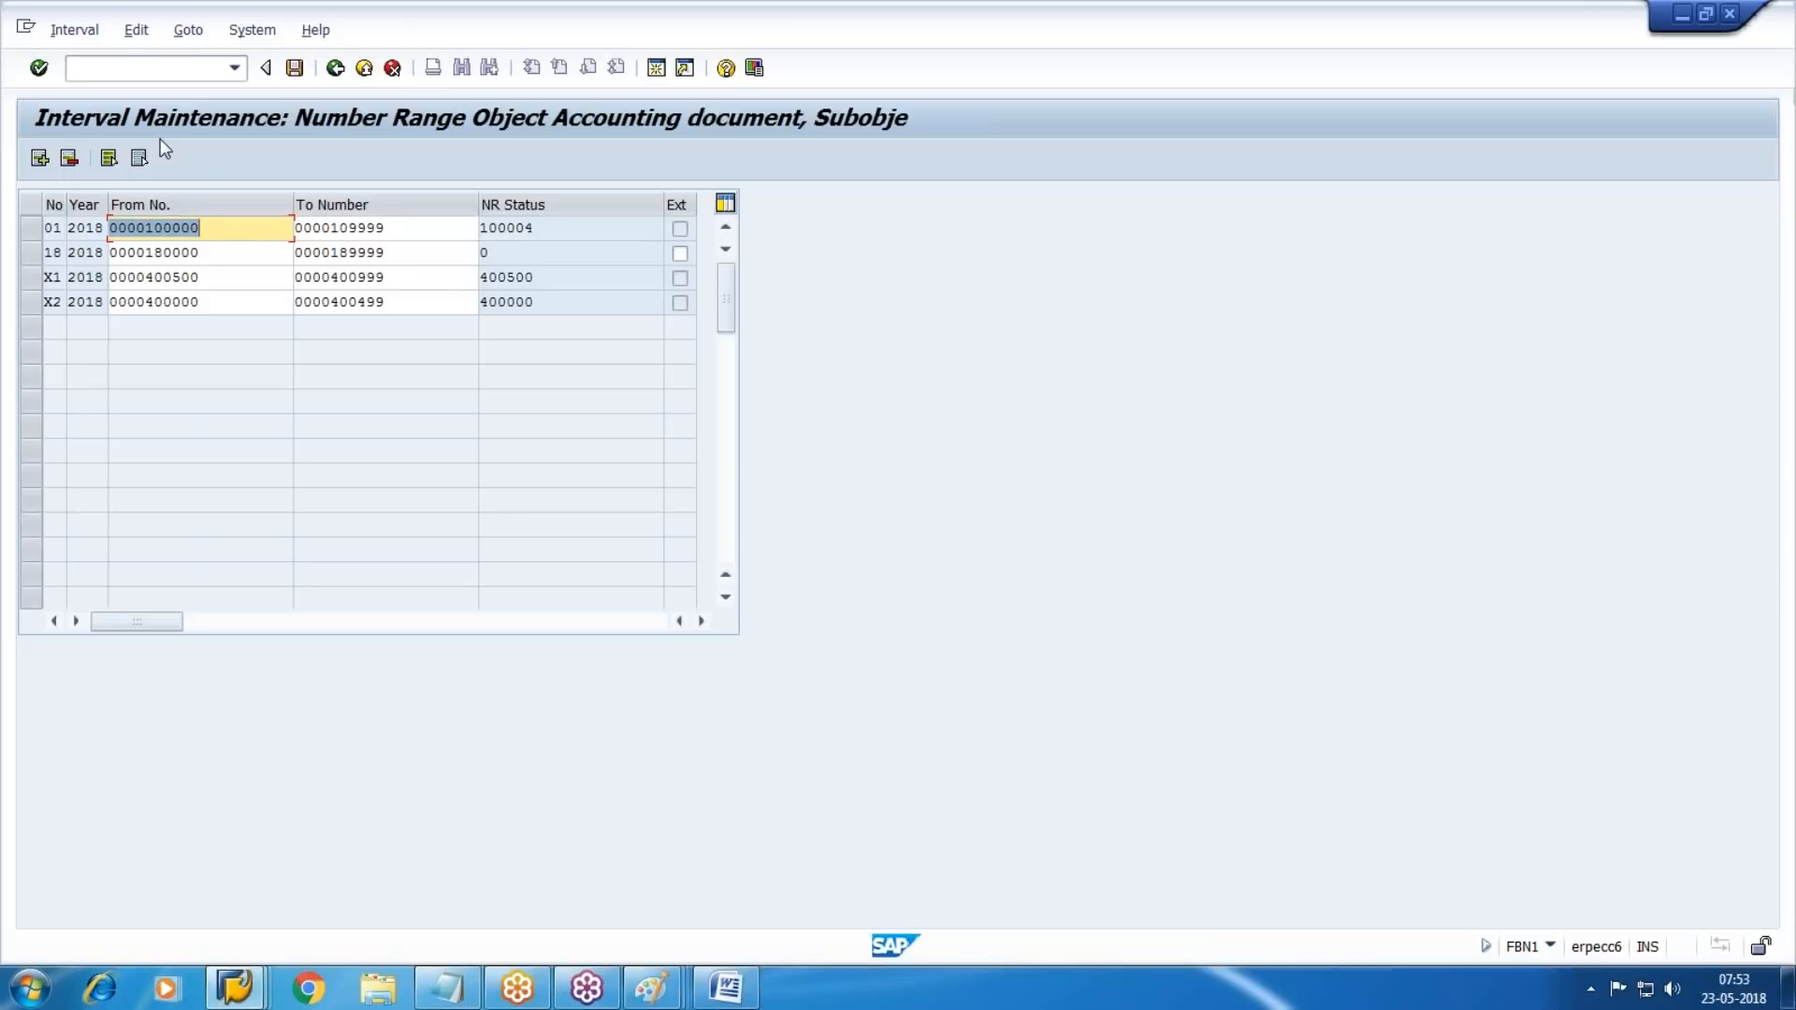
click(372, 69)
click(373, 69)
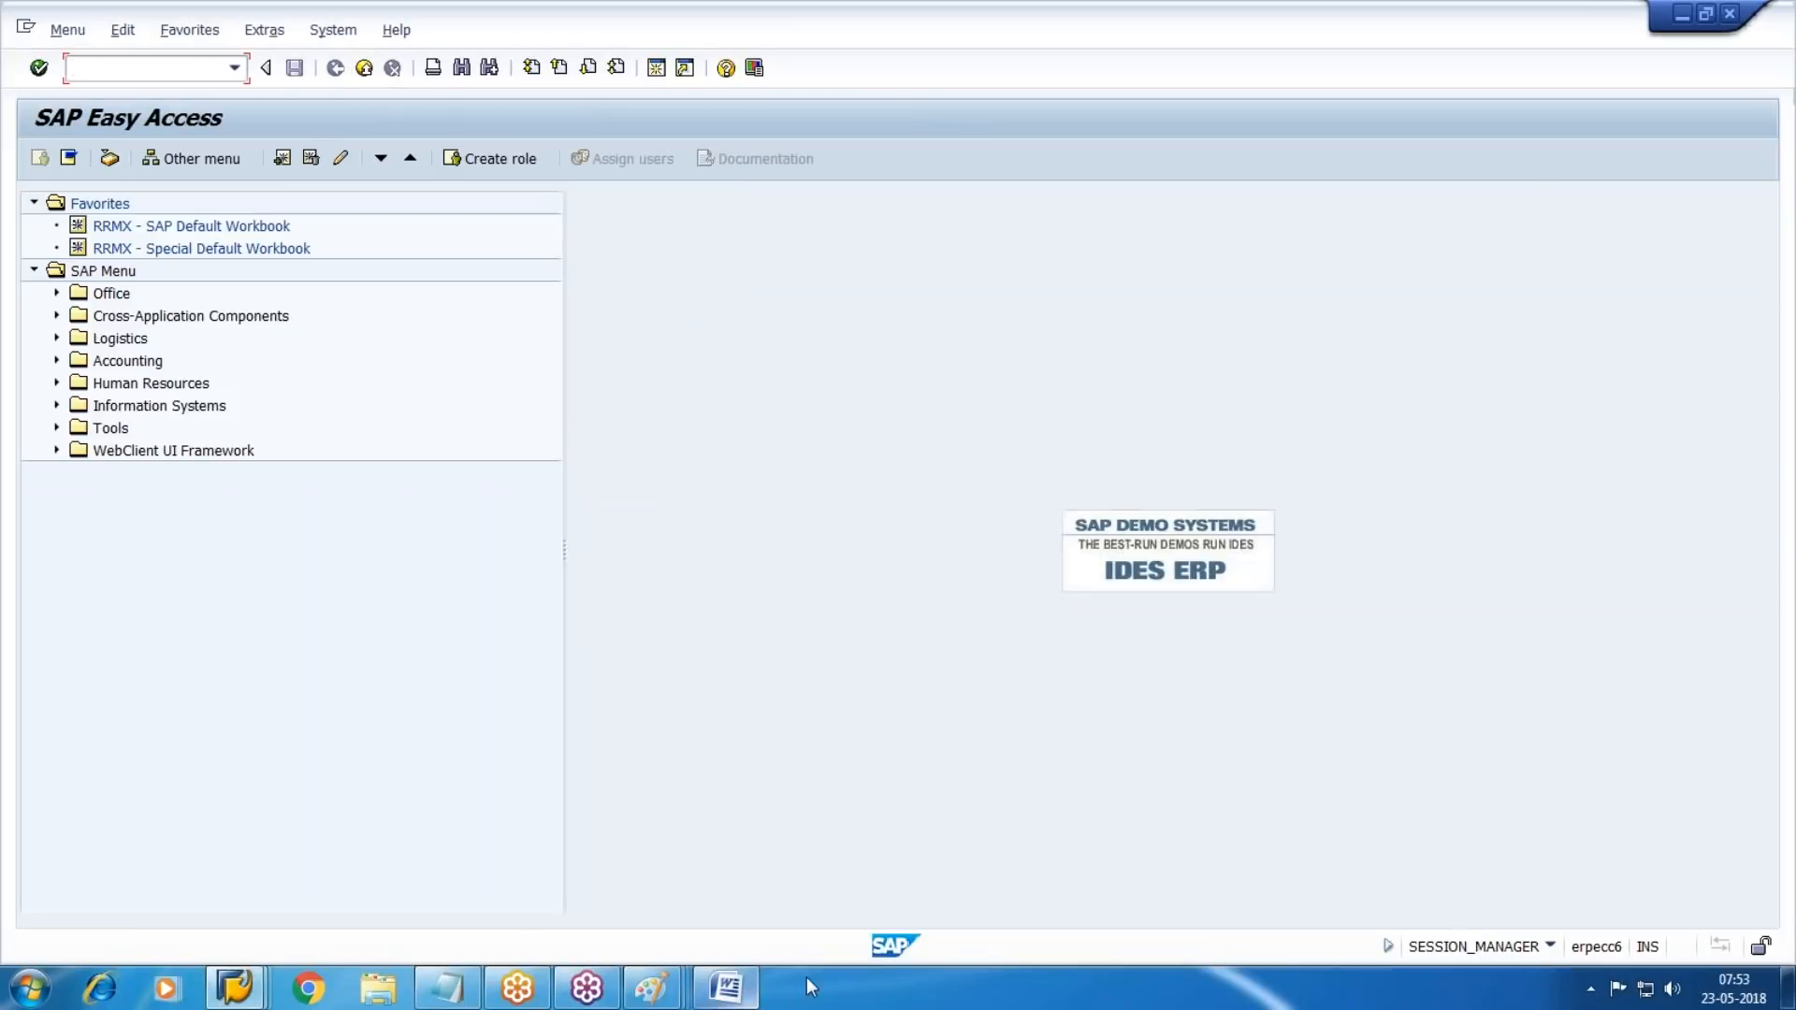
Check the Word table, return to the W5 ledger's new entries and add document types AB and DR below SA.
click(748, 988)
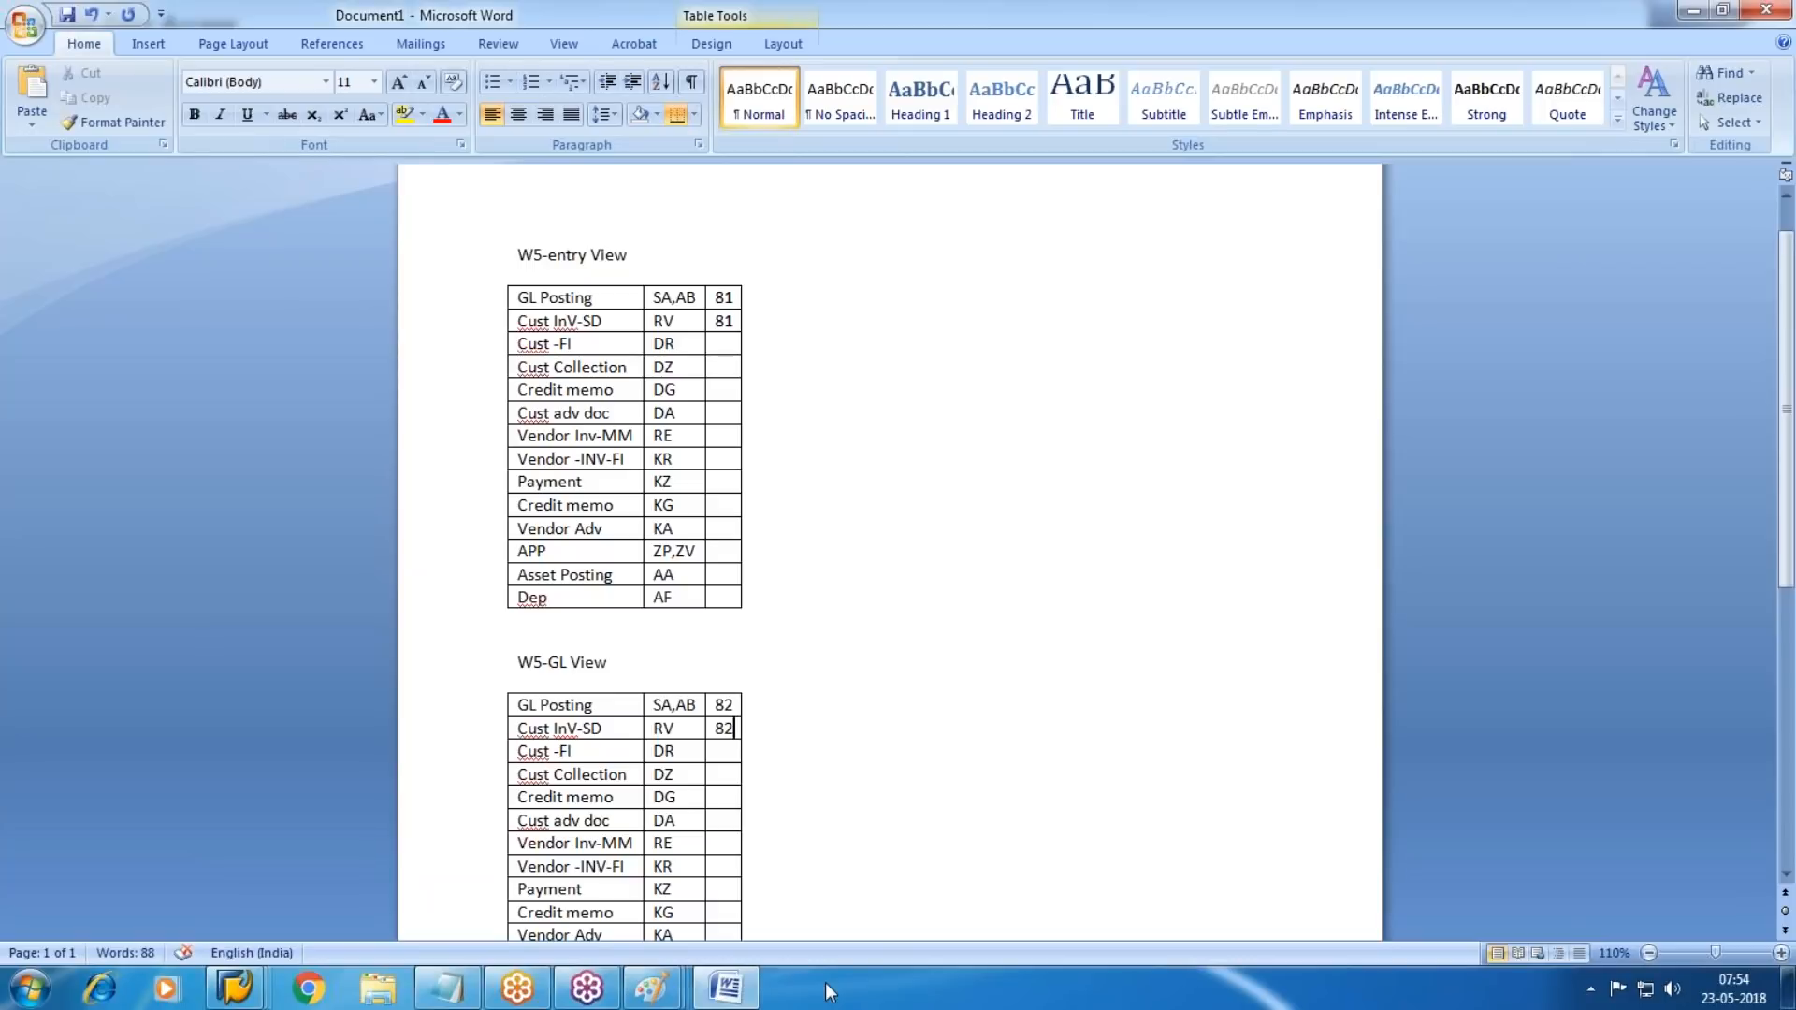
key(alt+Tab)
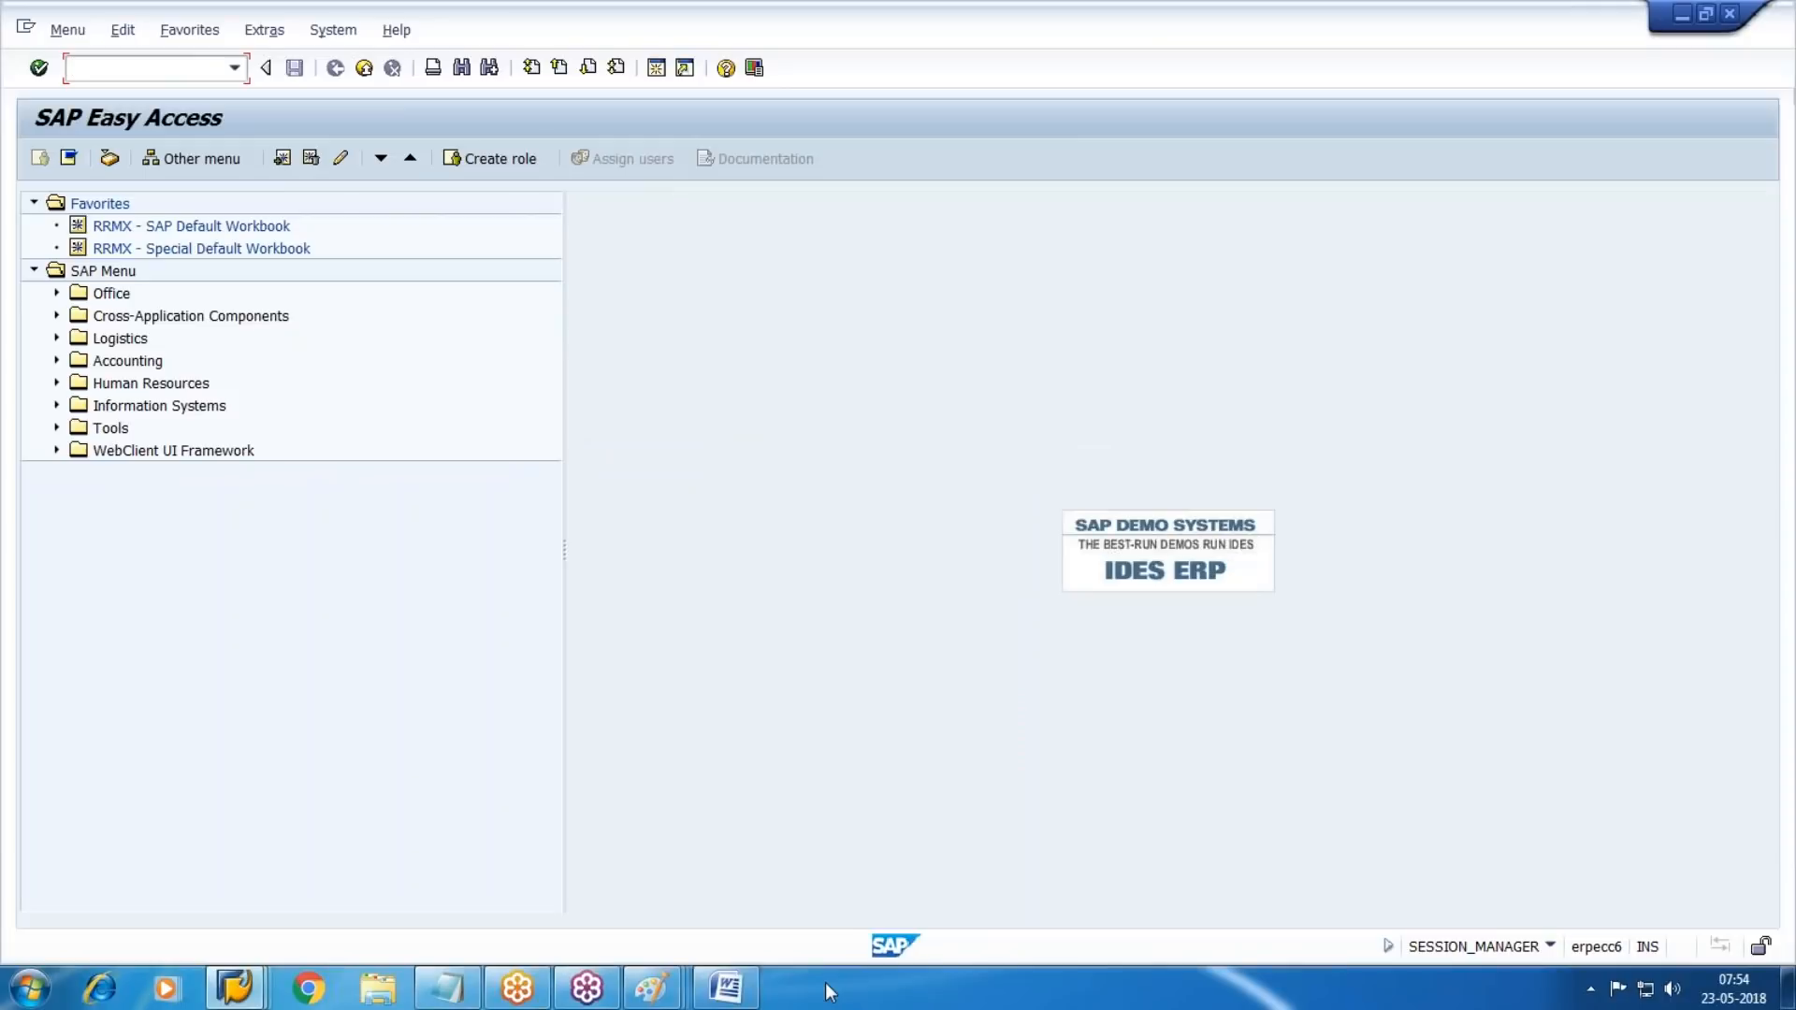
key(alt+Tab)
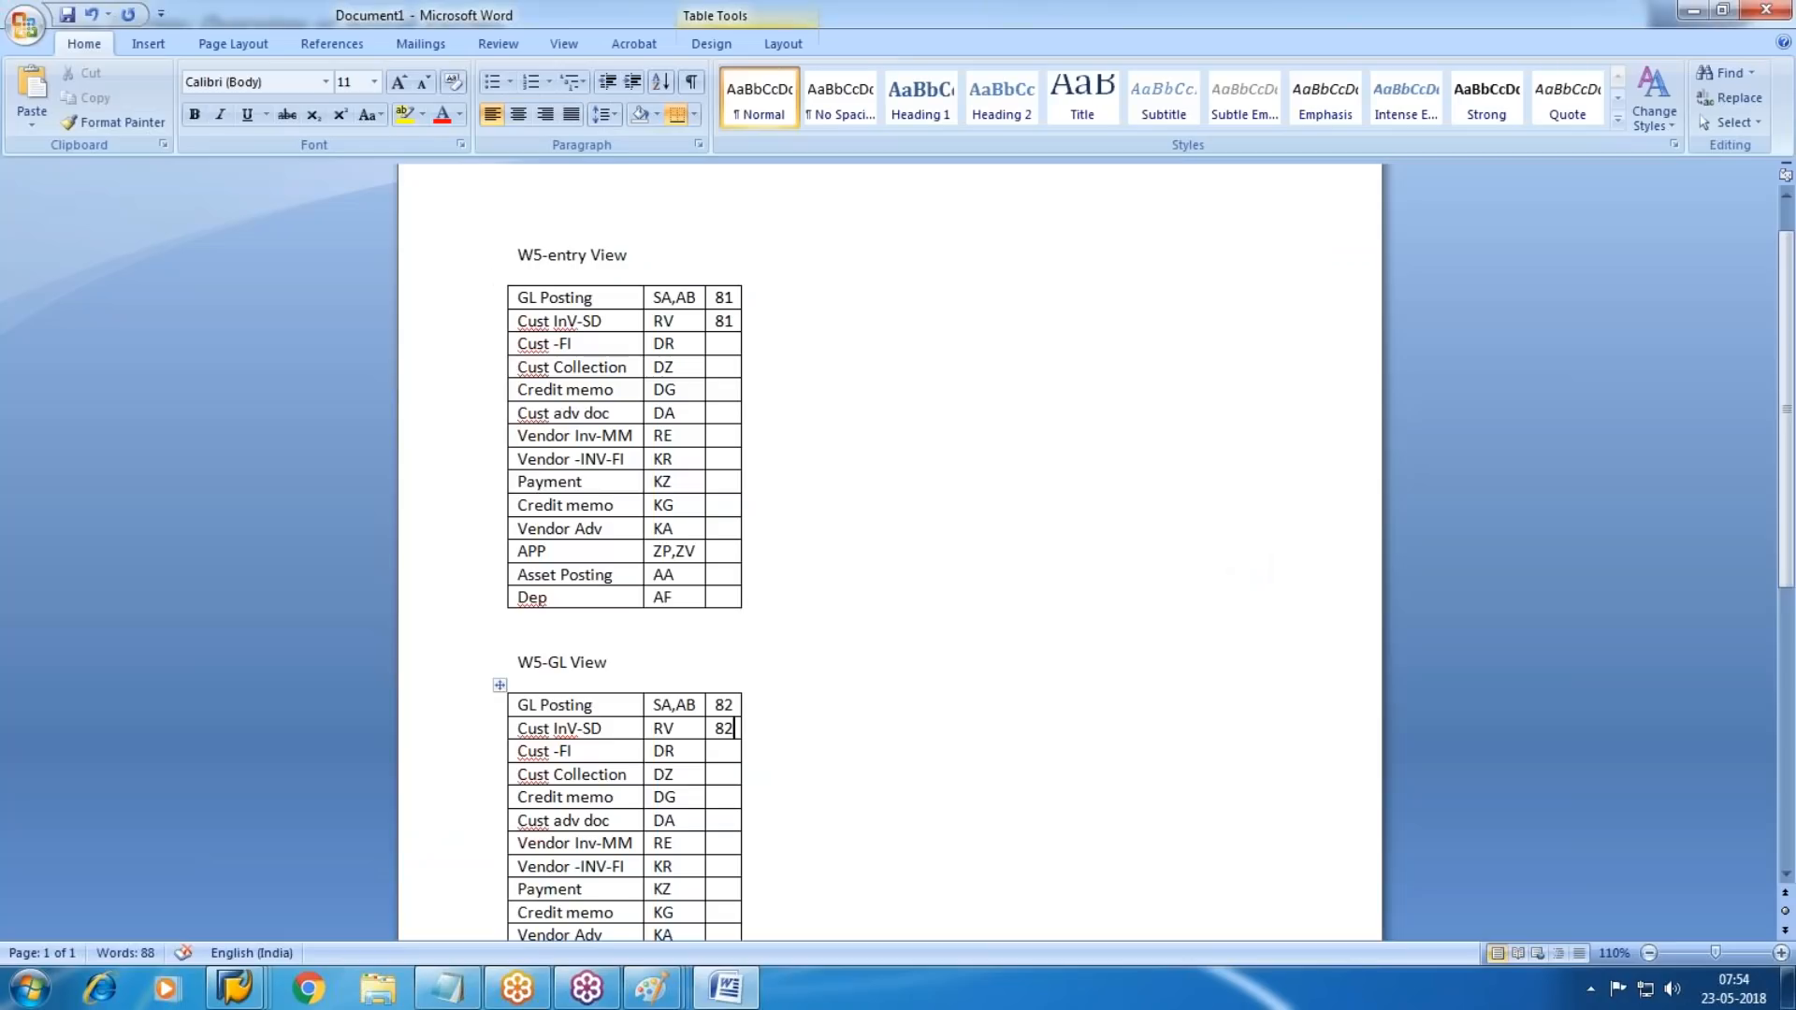
mouse_move(235, 988)
click(431, 879)
key(Tab)
text(AB)
key(Tab)
key(Tab)
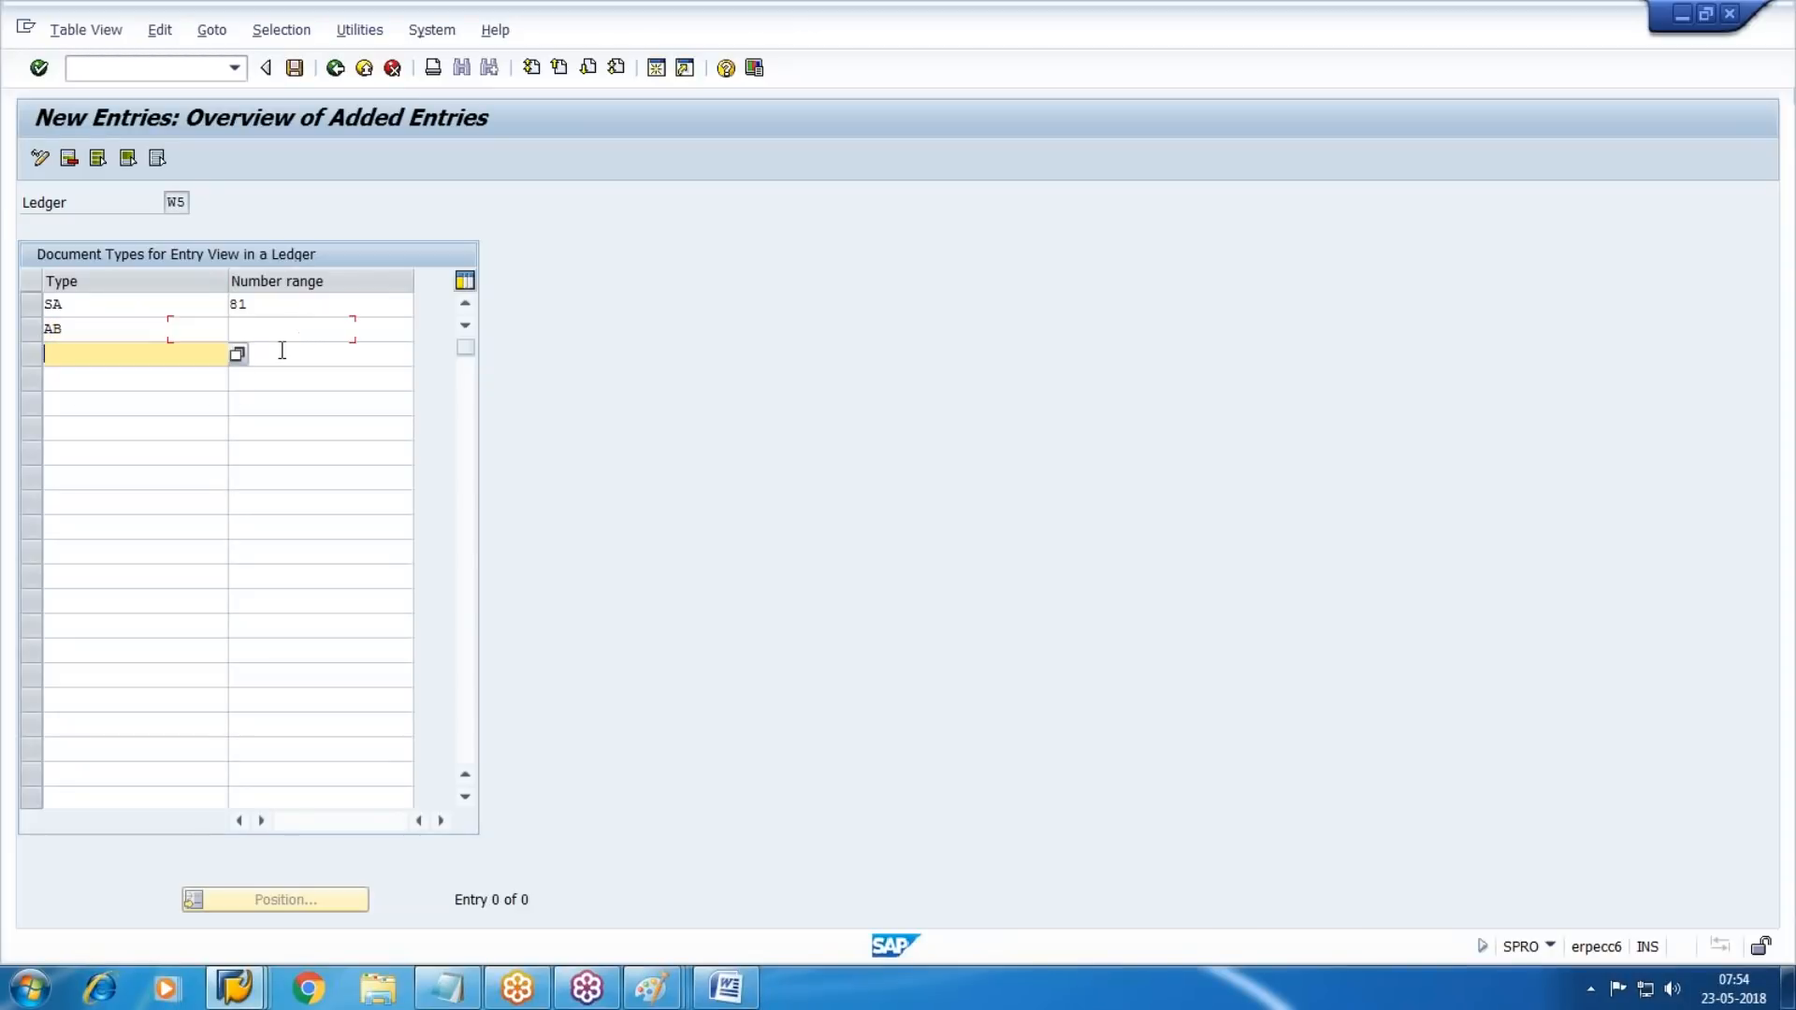
text(DR)
key(Tab)
key(Tab)
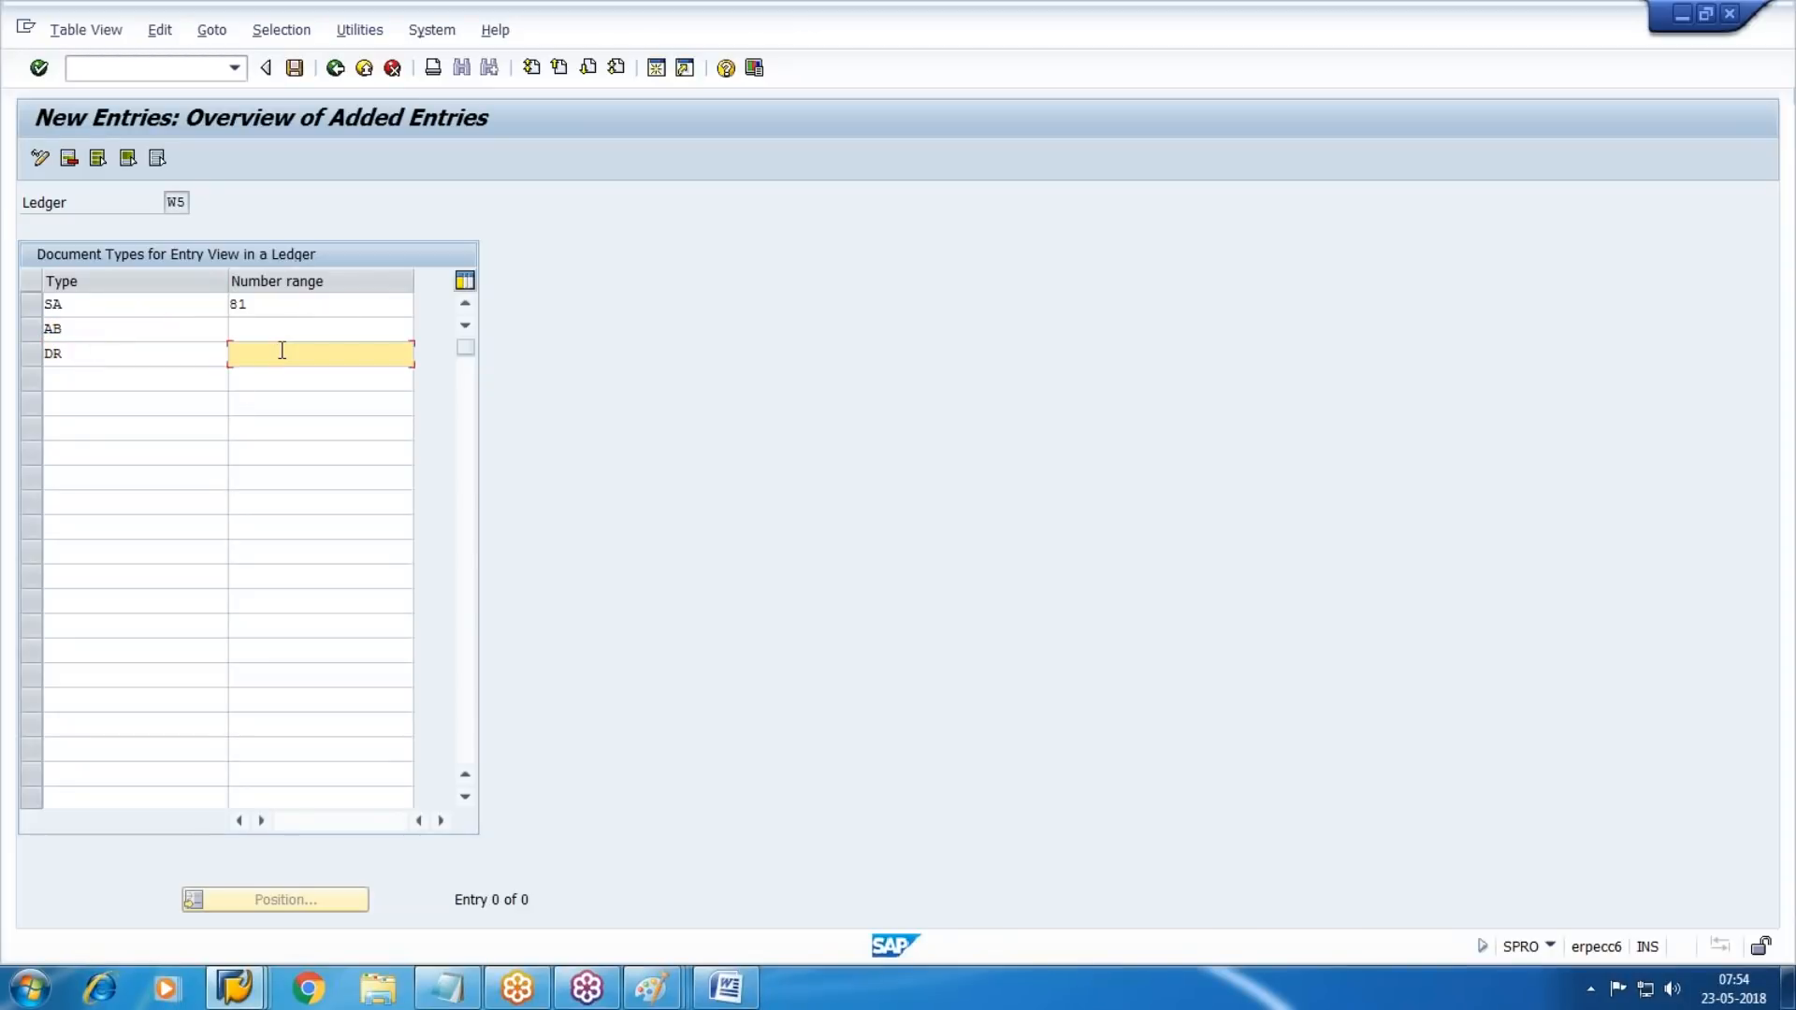
Add customer document types RV, DZ and DA to the W5 ledger's new entries.
text(RV)
key(Tab)
key(Tab)
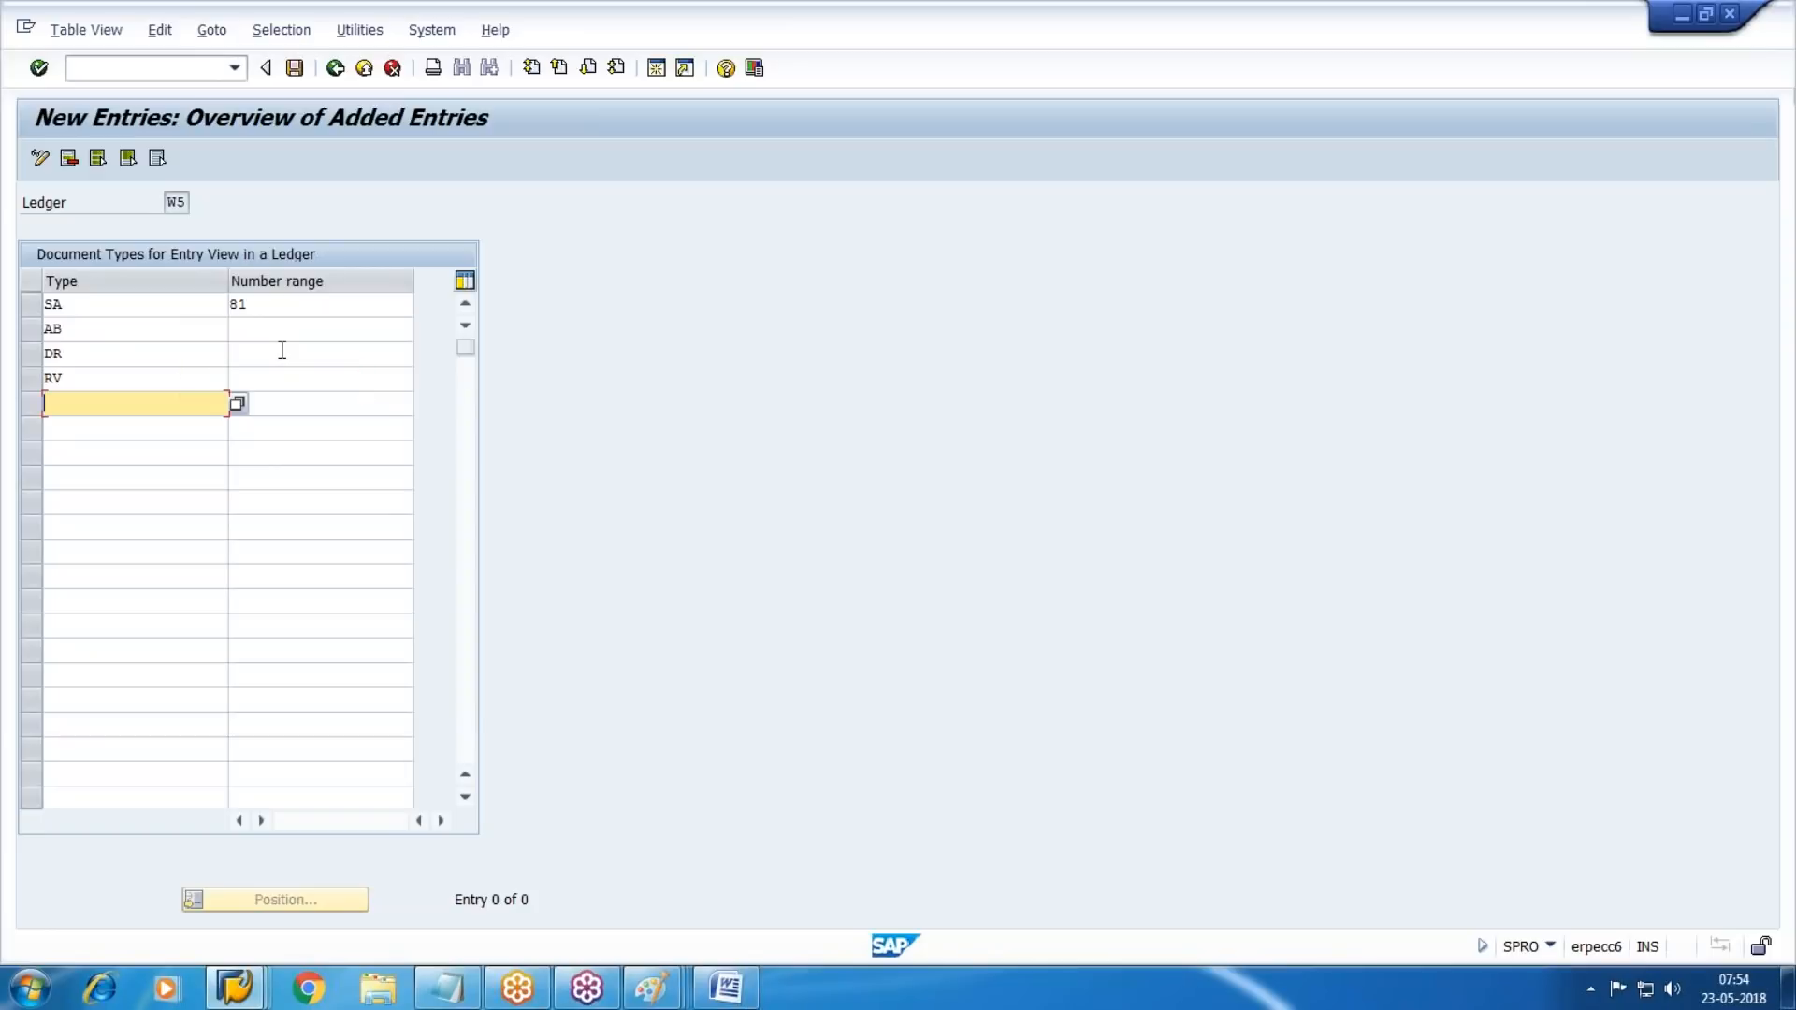
text(DZ)
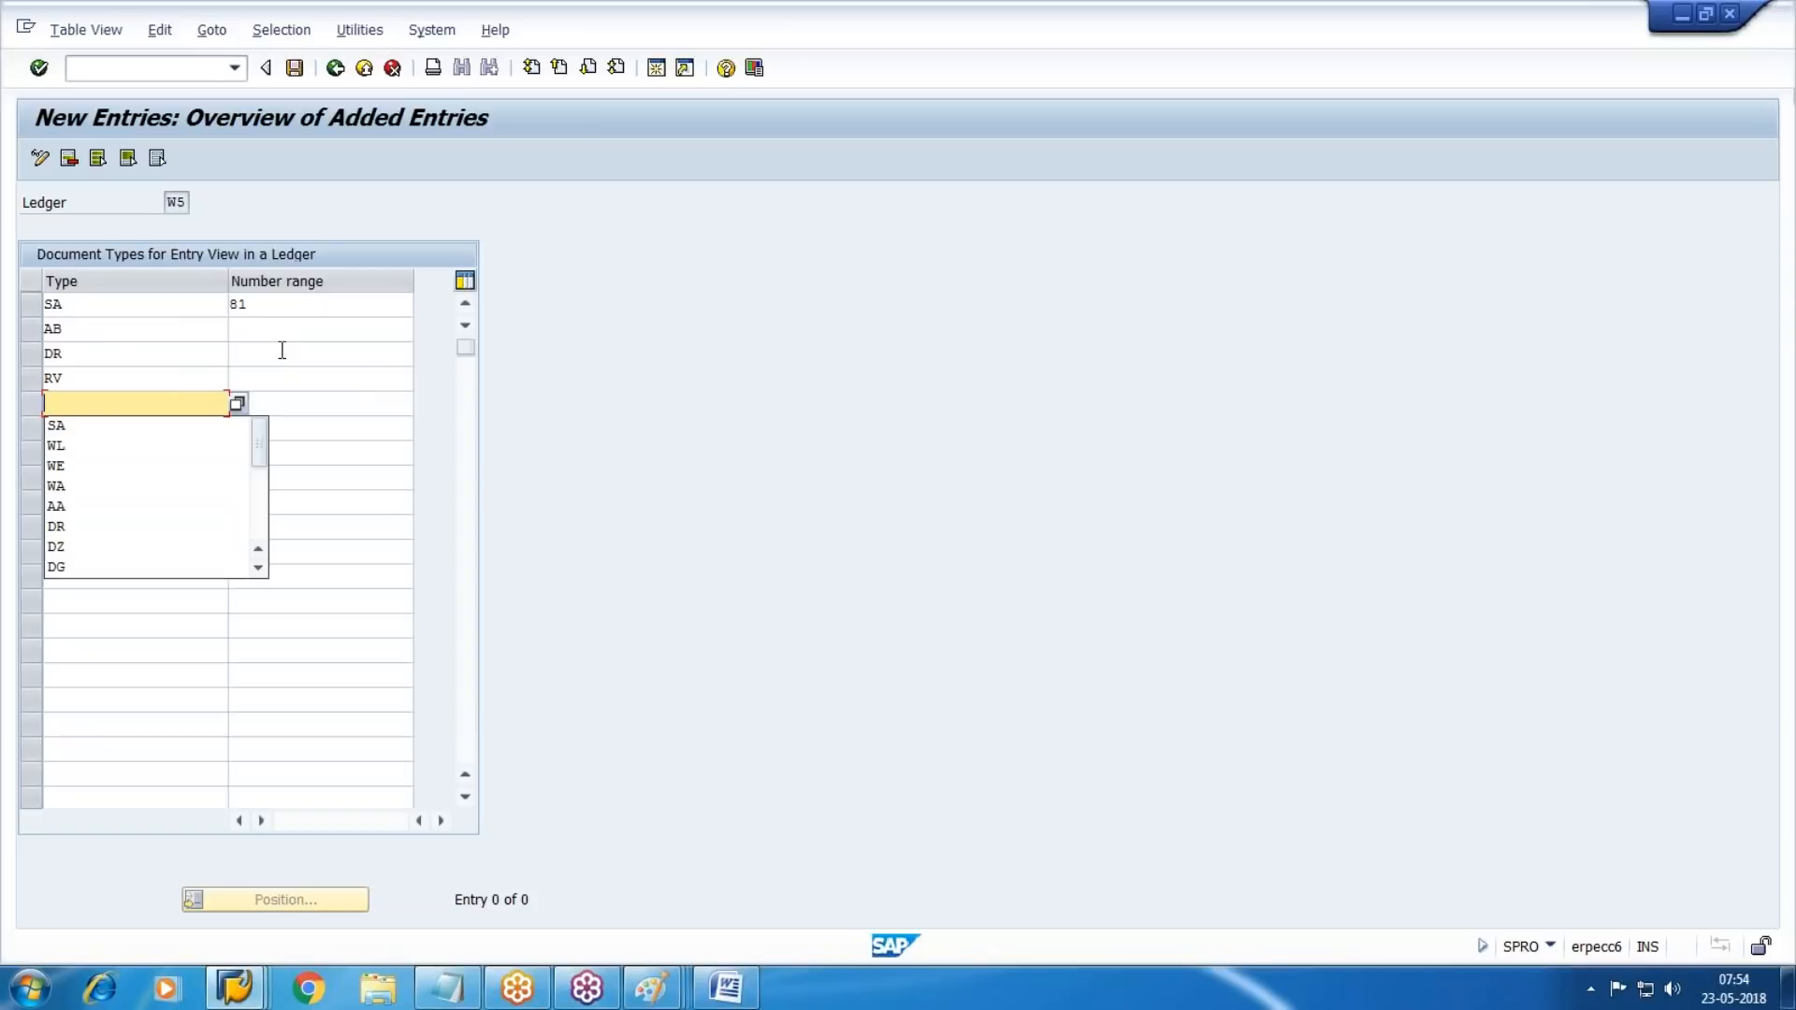
key(Tab)
key(Tab)
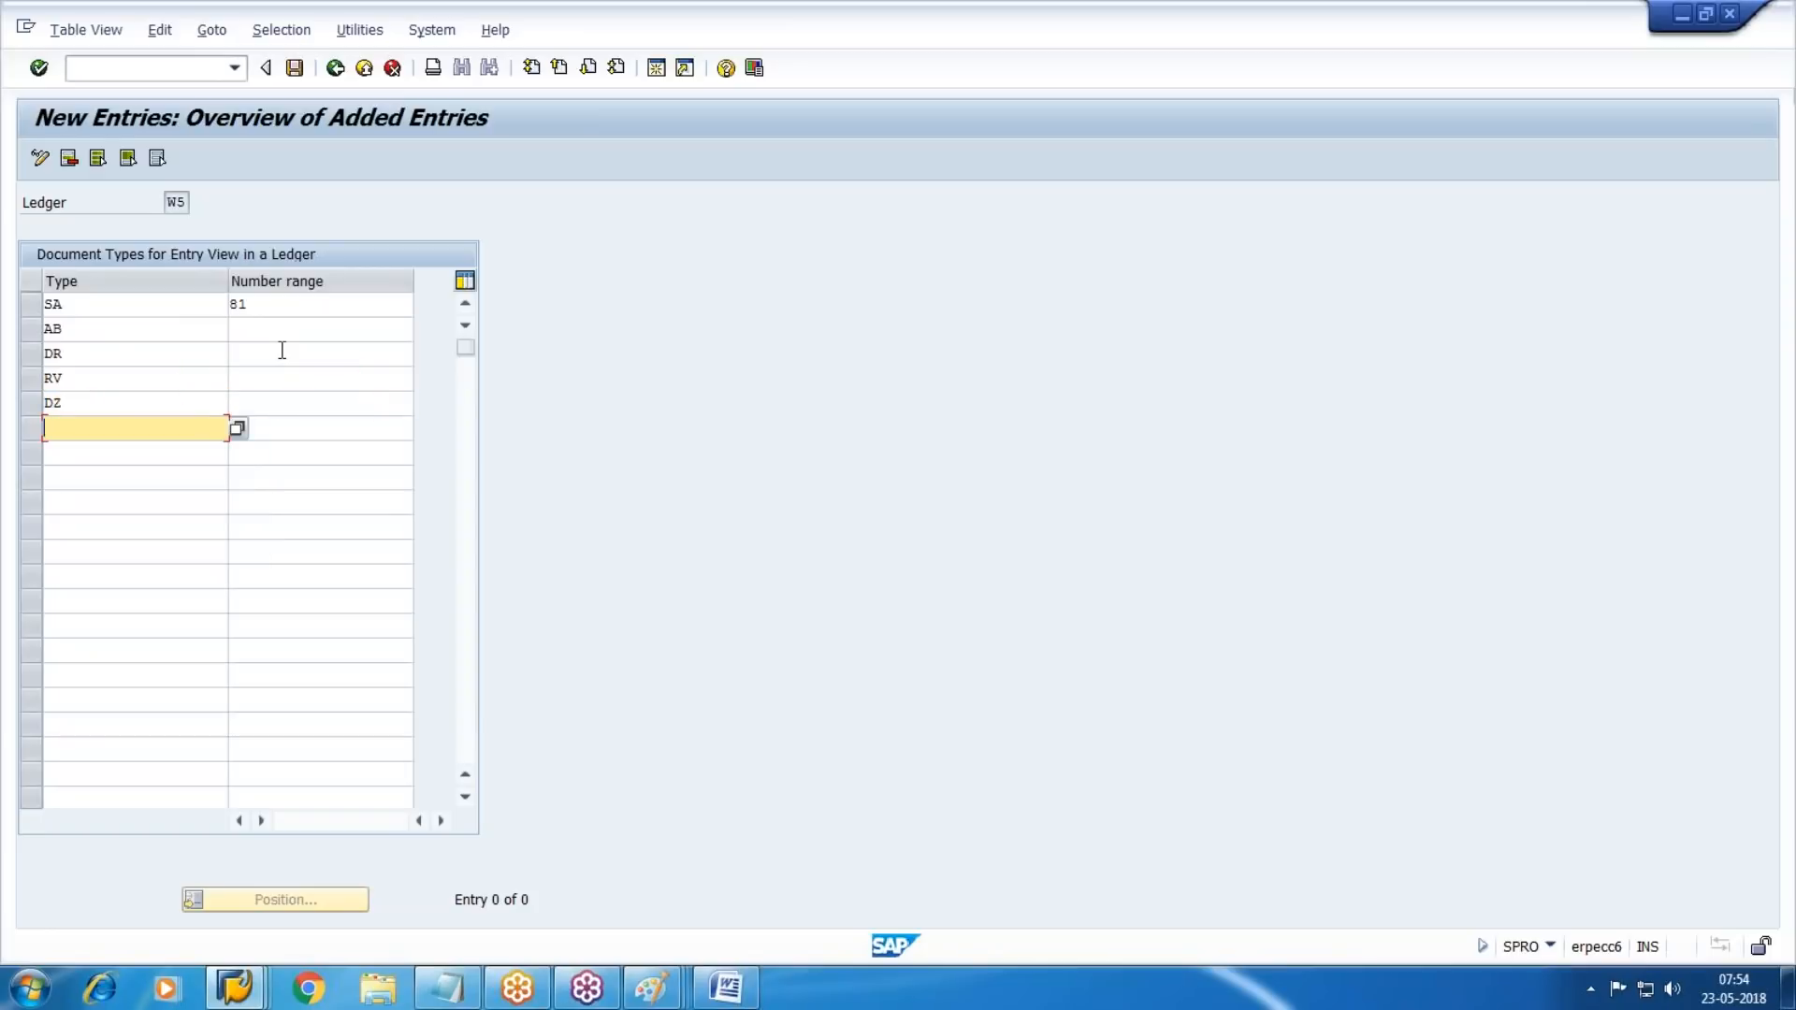
text(DA)
key(Tab)
key(Tab)
Add vendor invoice document types RE and KR to the W5 ledger's new entries.
text(KE)
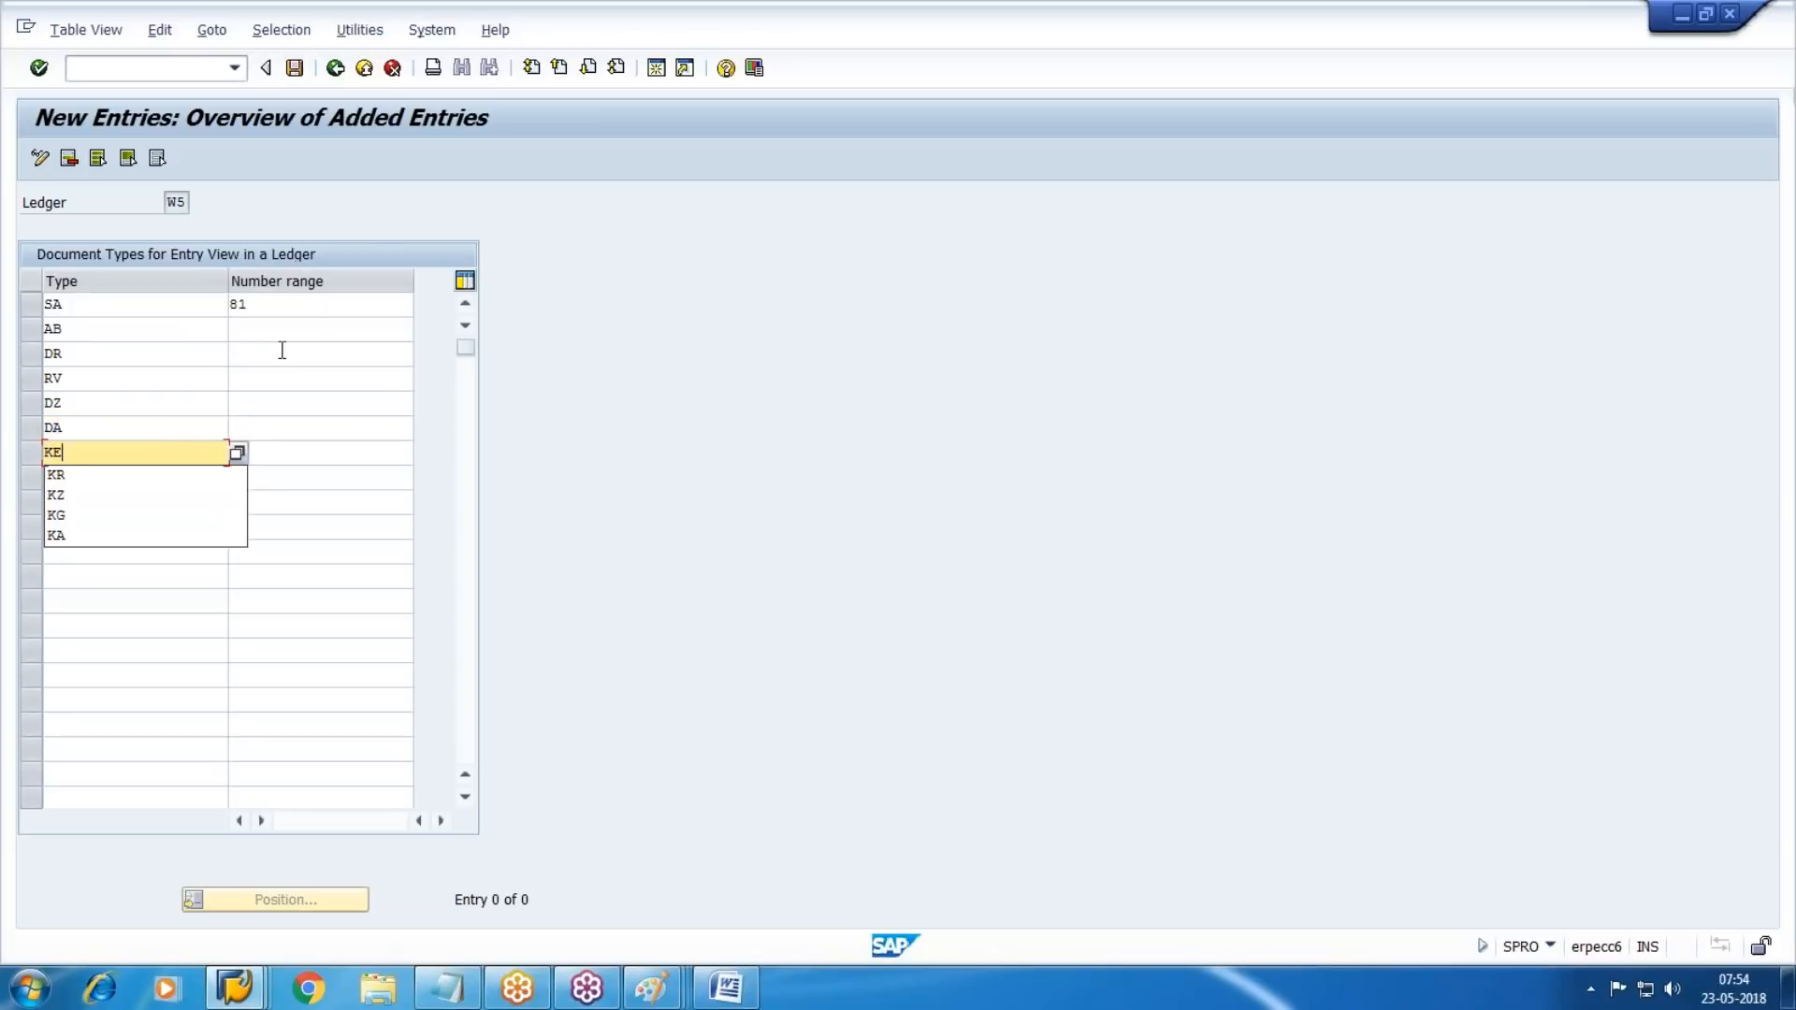
key(BackSpace)
key(BackSpace)
text(RE)
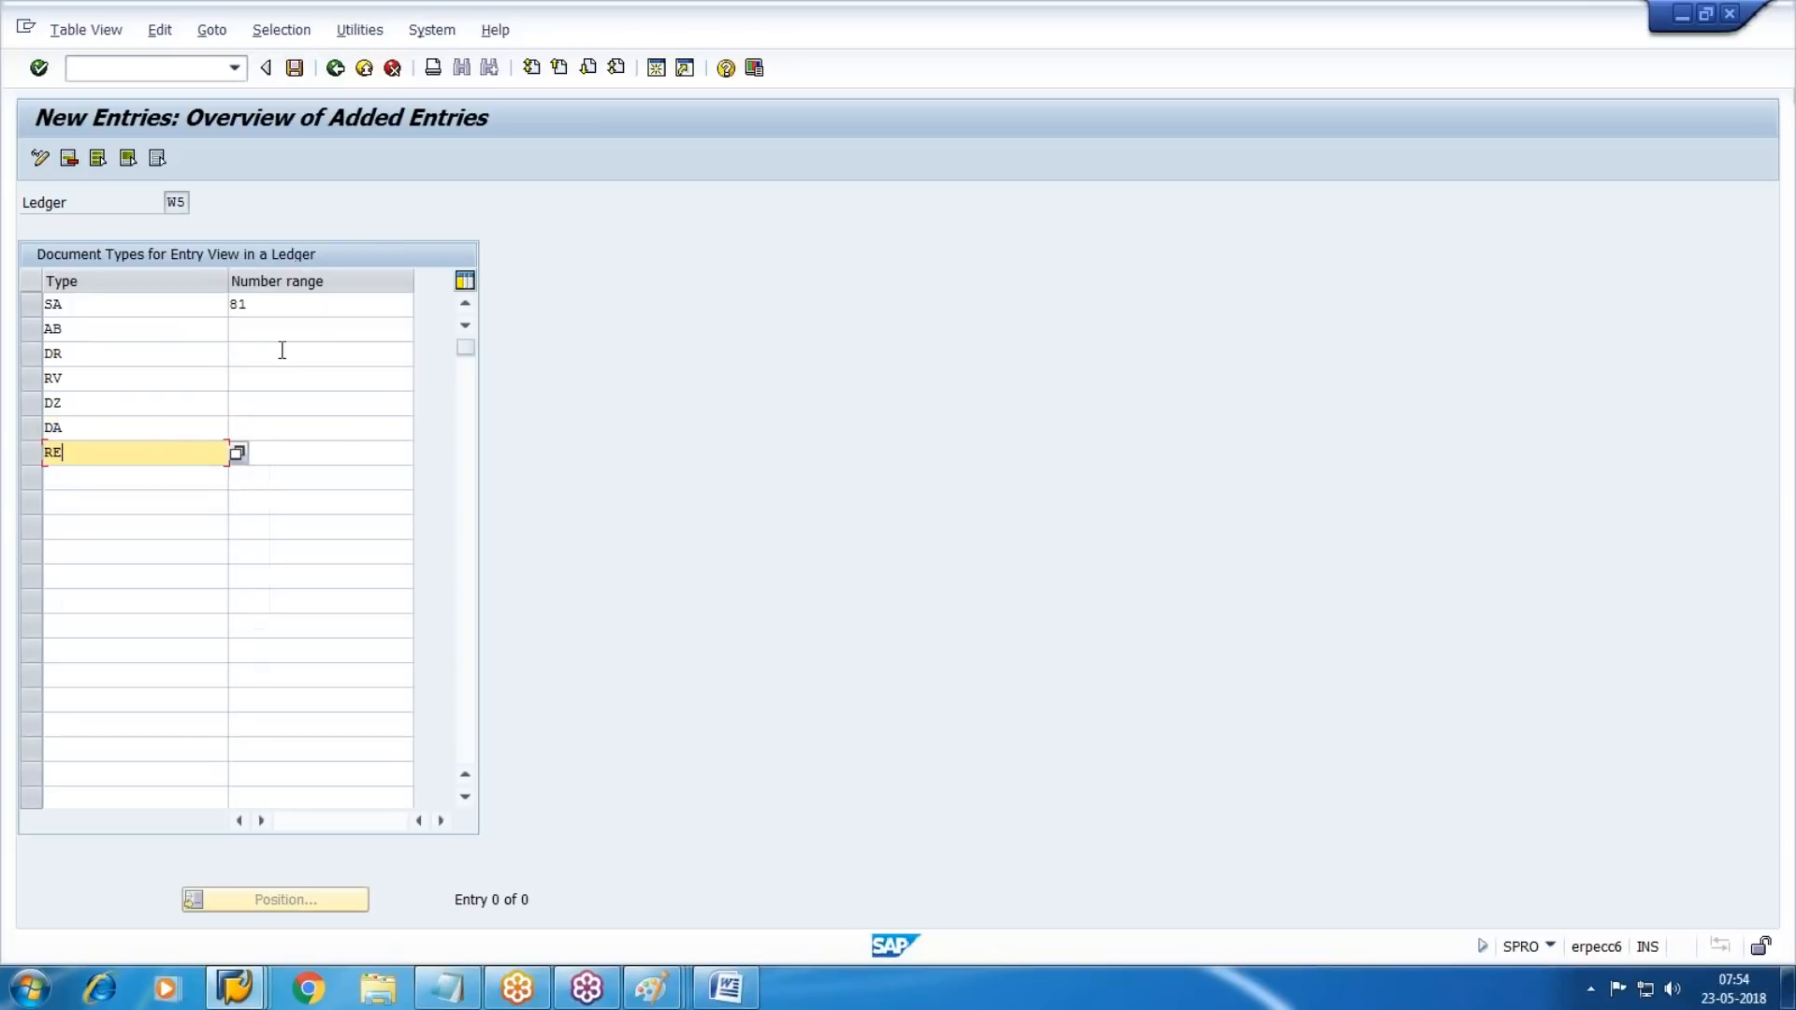
key(Tab)
key(Tab)
text(KR)
key(Tab)
key(Tab)
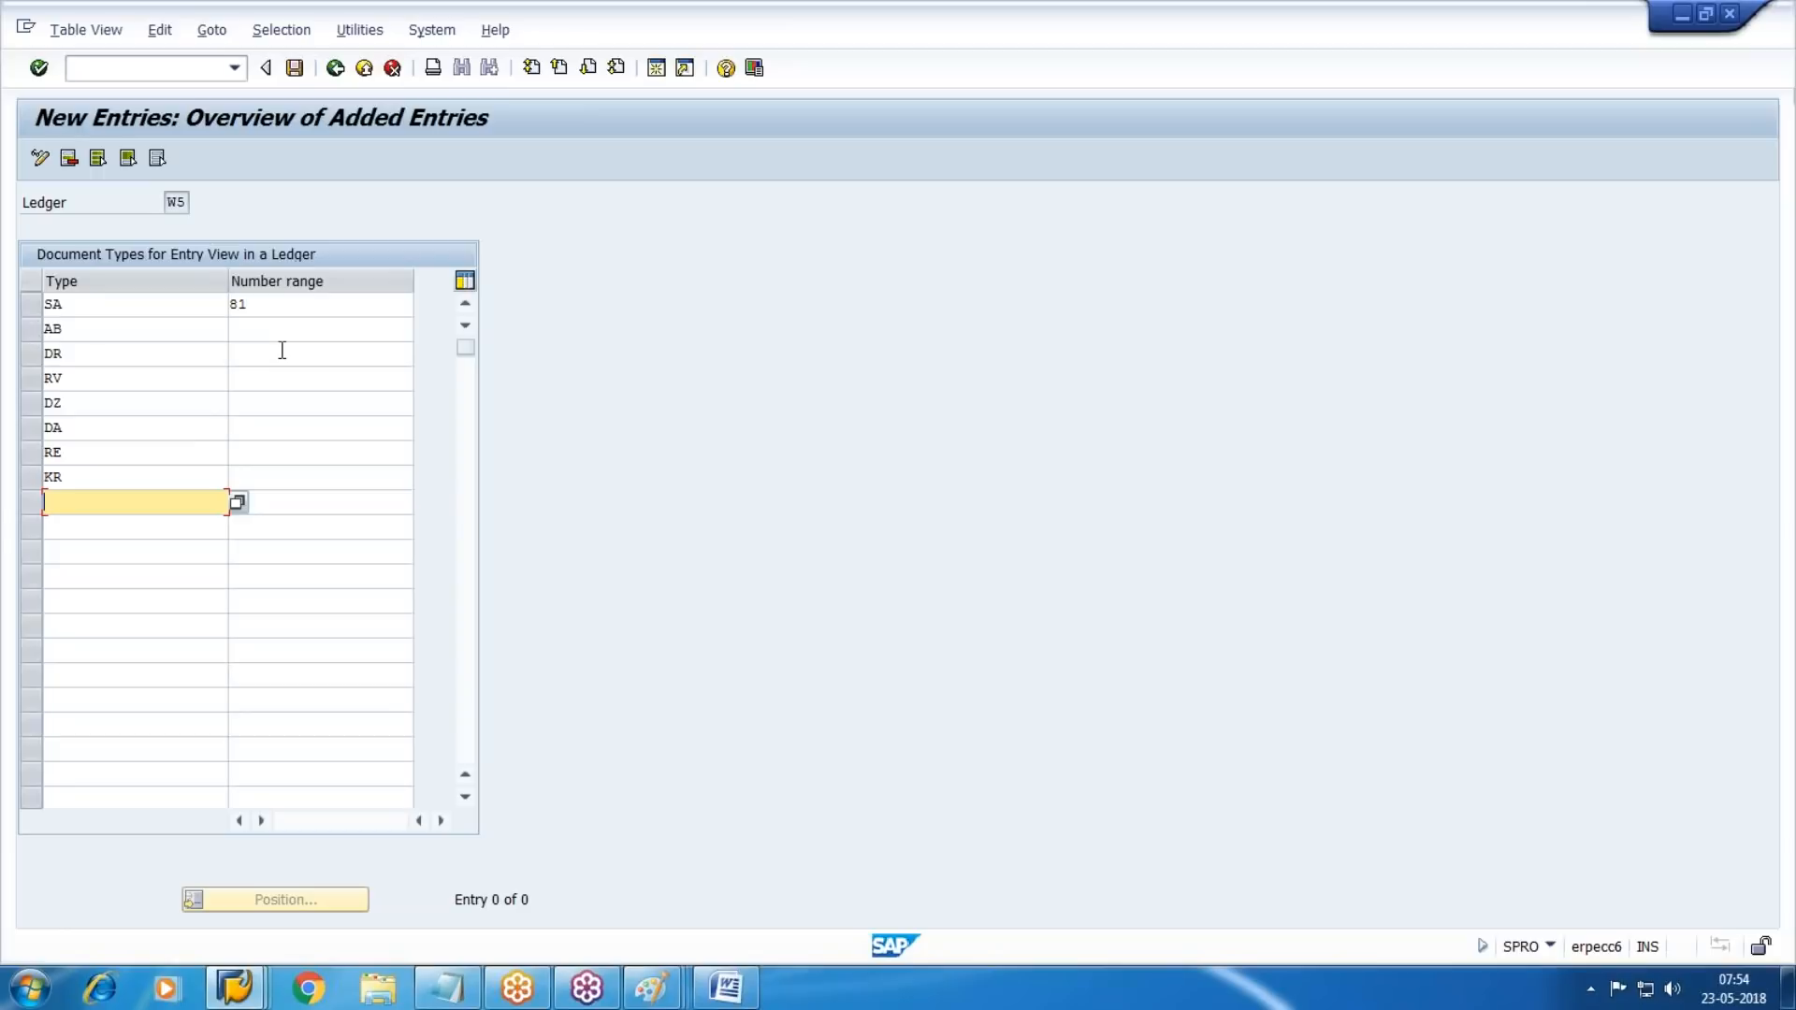
Add vendor document types KZ and KA to the W5 ledger's new entries.
text(KZ)
key(Down)
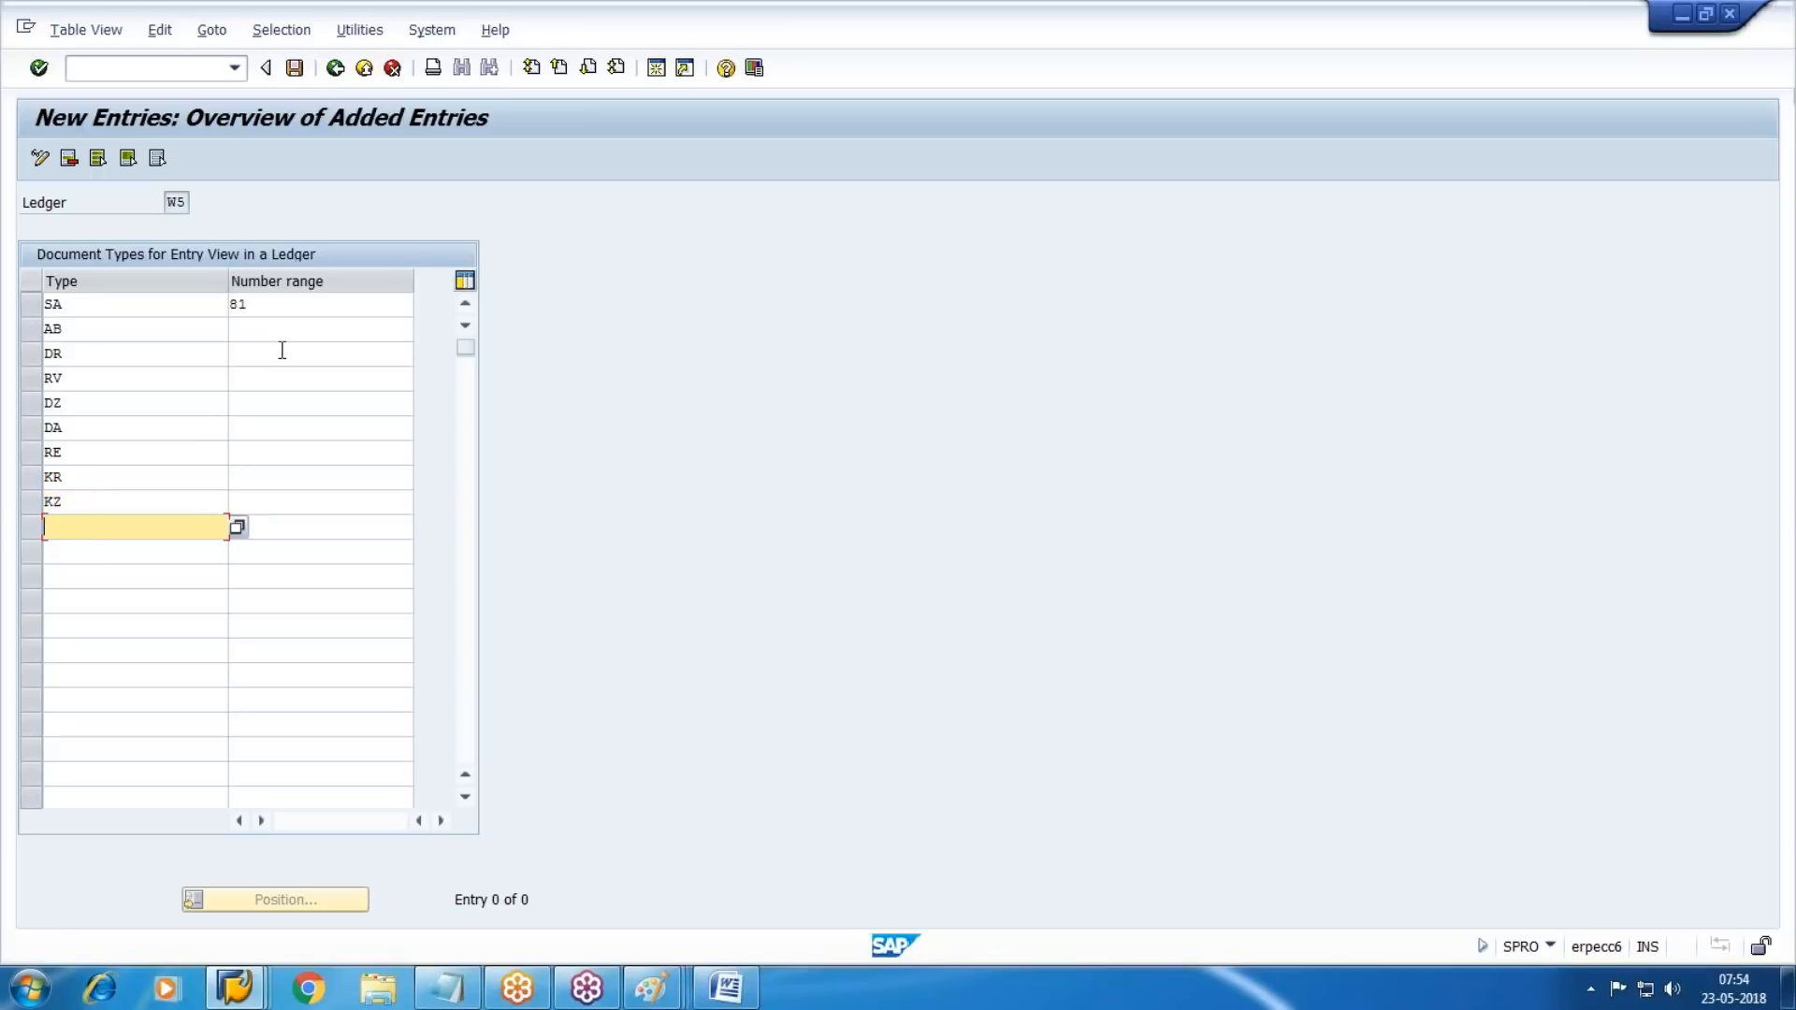
text(KA)
key(BackSpace)
text(A)
key(Down)
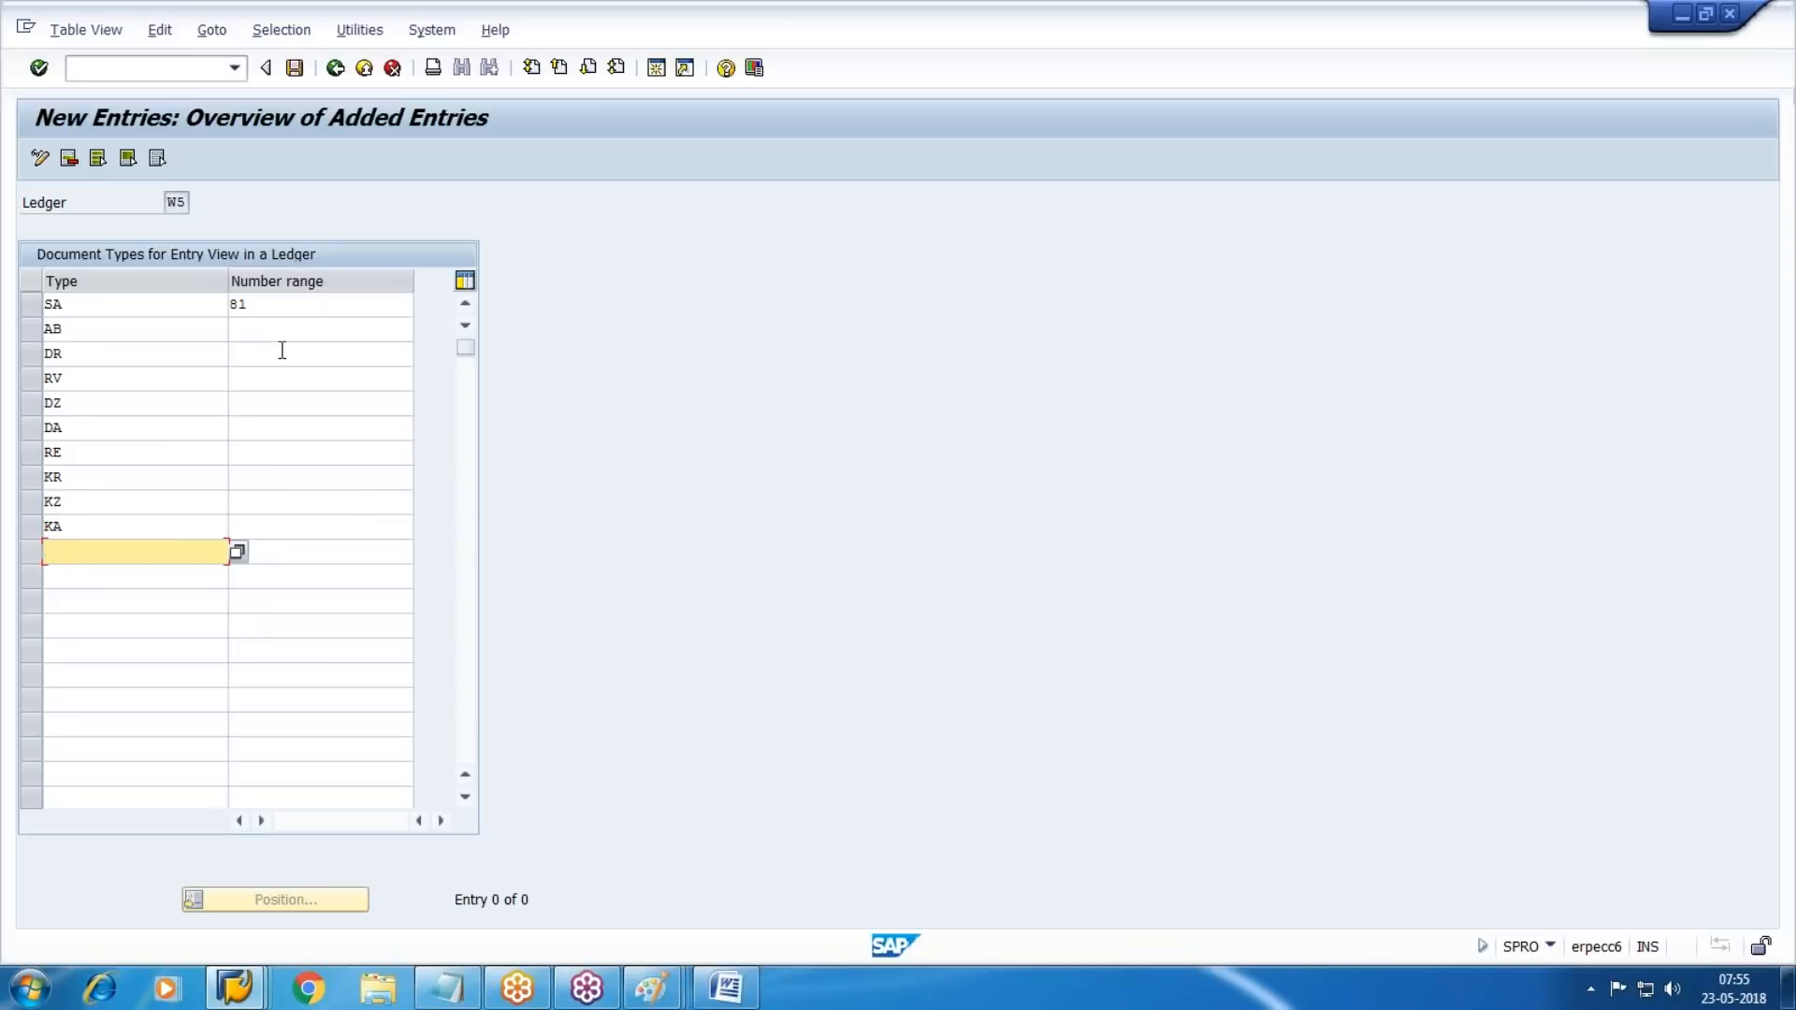
Add document types ZP, ZV, AA and AF to the W5 ledger's new entries.
text(ZP)
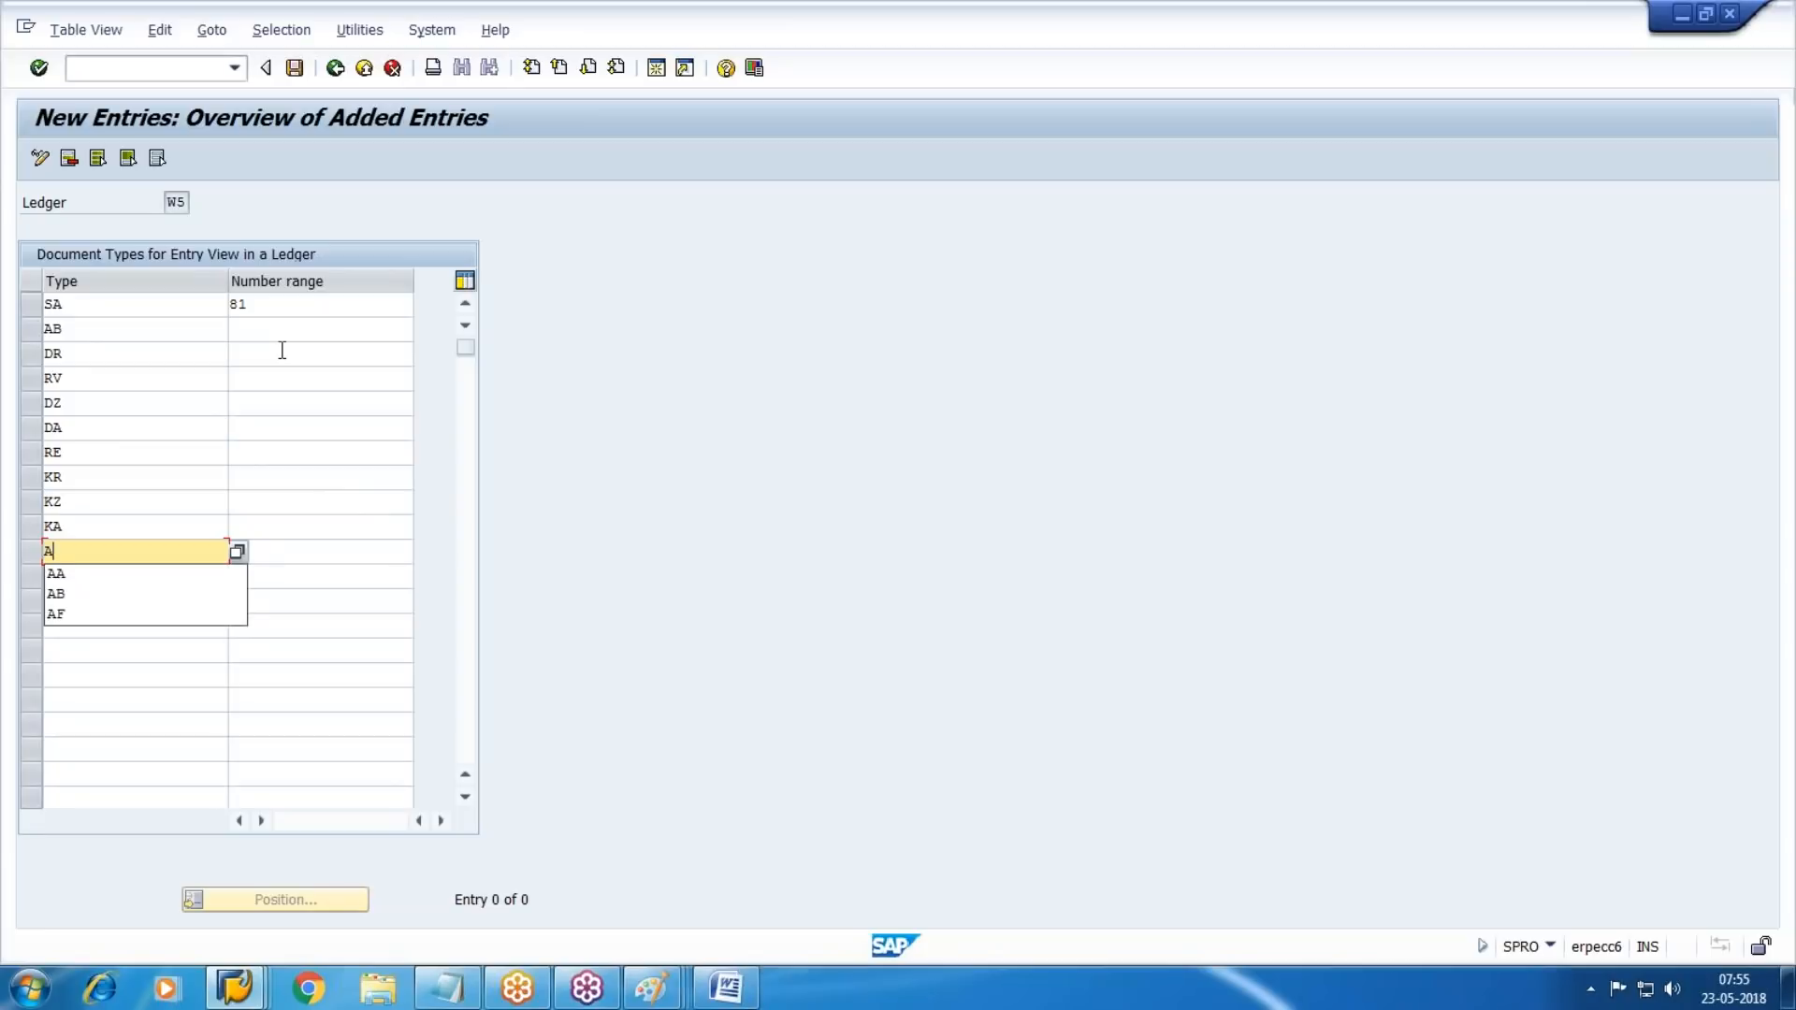
key(Down)
text(ZV)
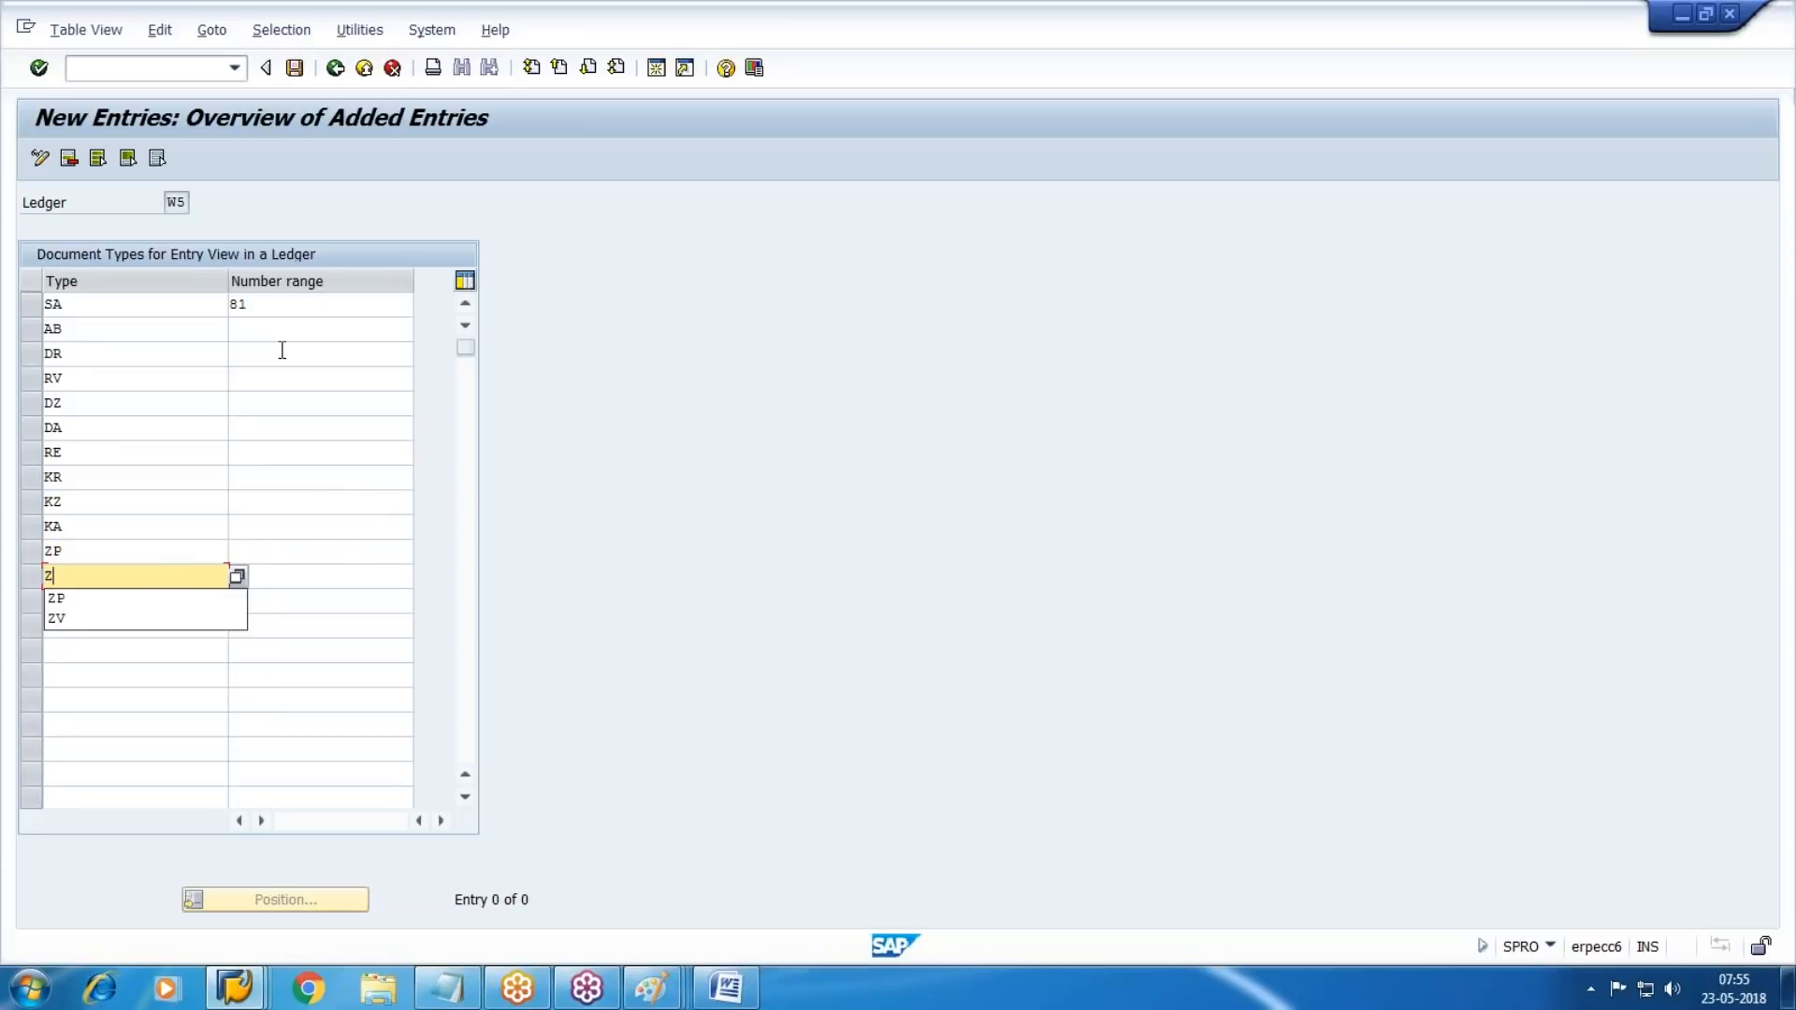
key(Tab)
key(Tab)
text(AA)
key(Tab)
key(Tab)
text(AF)
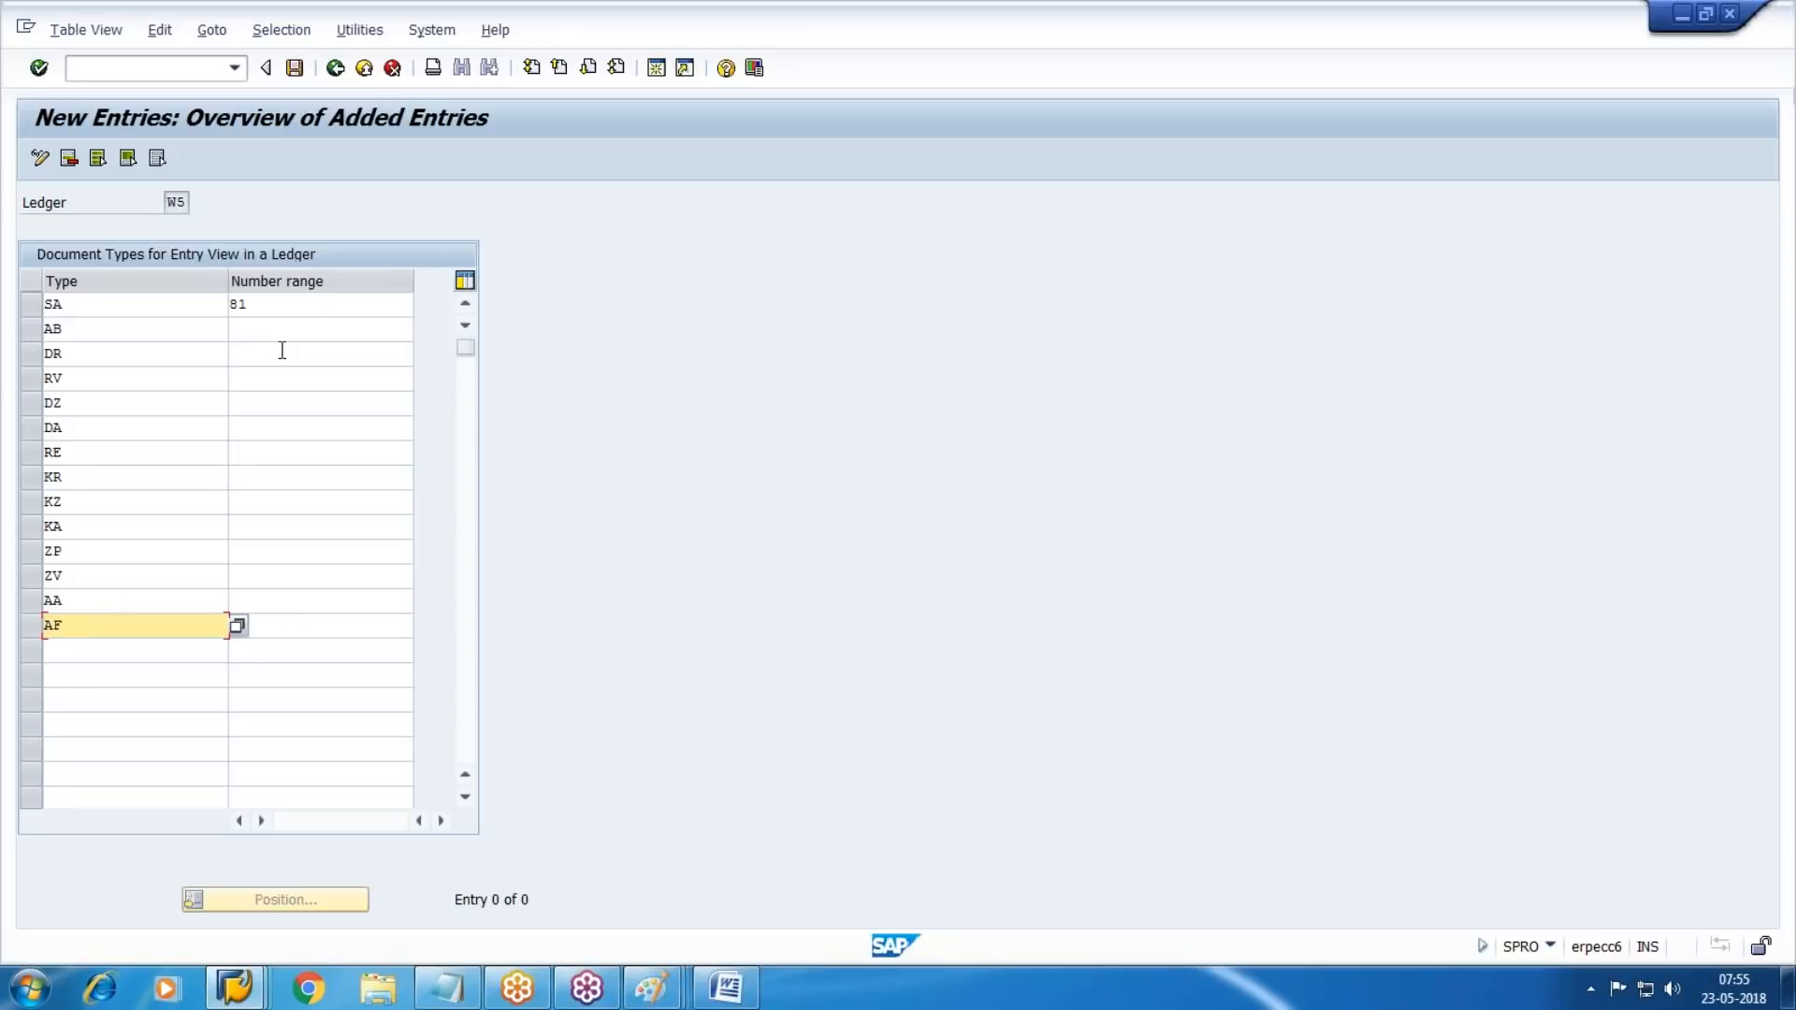
Assign number range 81 to document types AB, DR, RV, DZ and DA in the W5 entry view entries.
click(186, 307)
key(Tab)
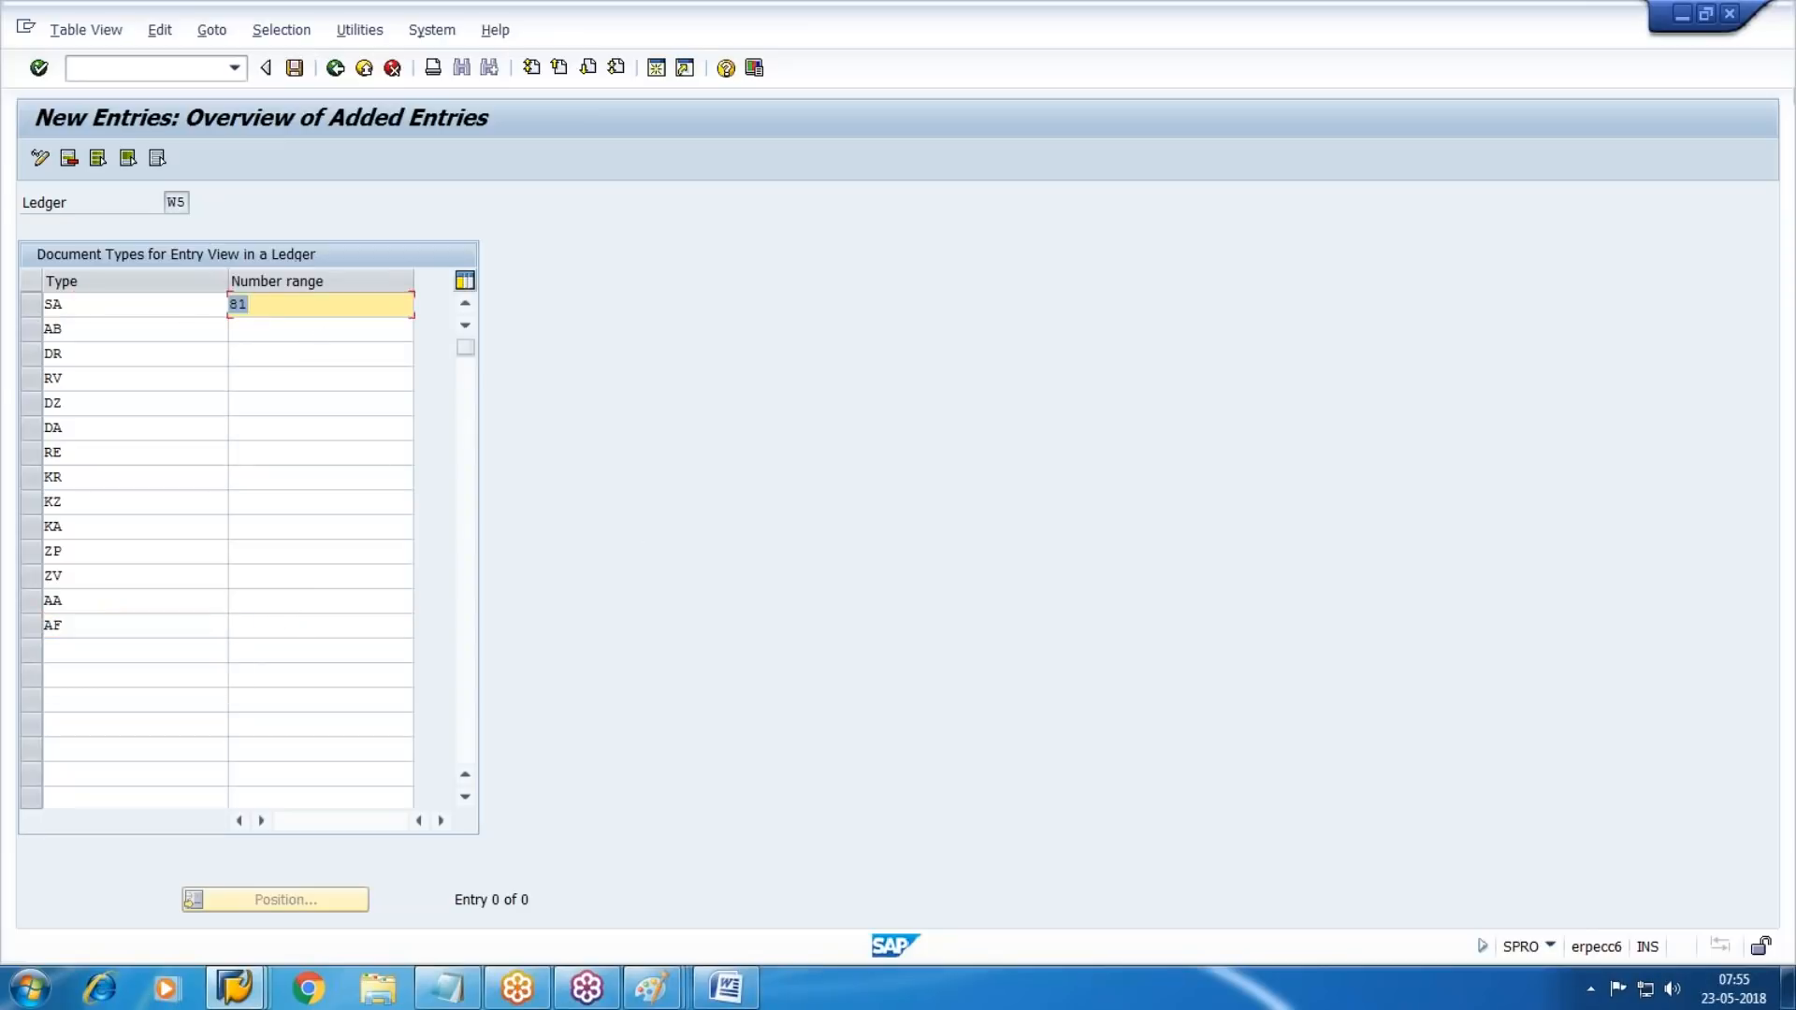
key(Tab)
key(Tab)
text(81)
key(Tab)
key(Tab)
text(81)
key(Tab)
key(Tab)
text(81)
key(Tab)
key(Tab)
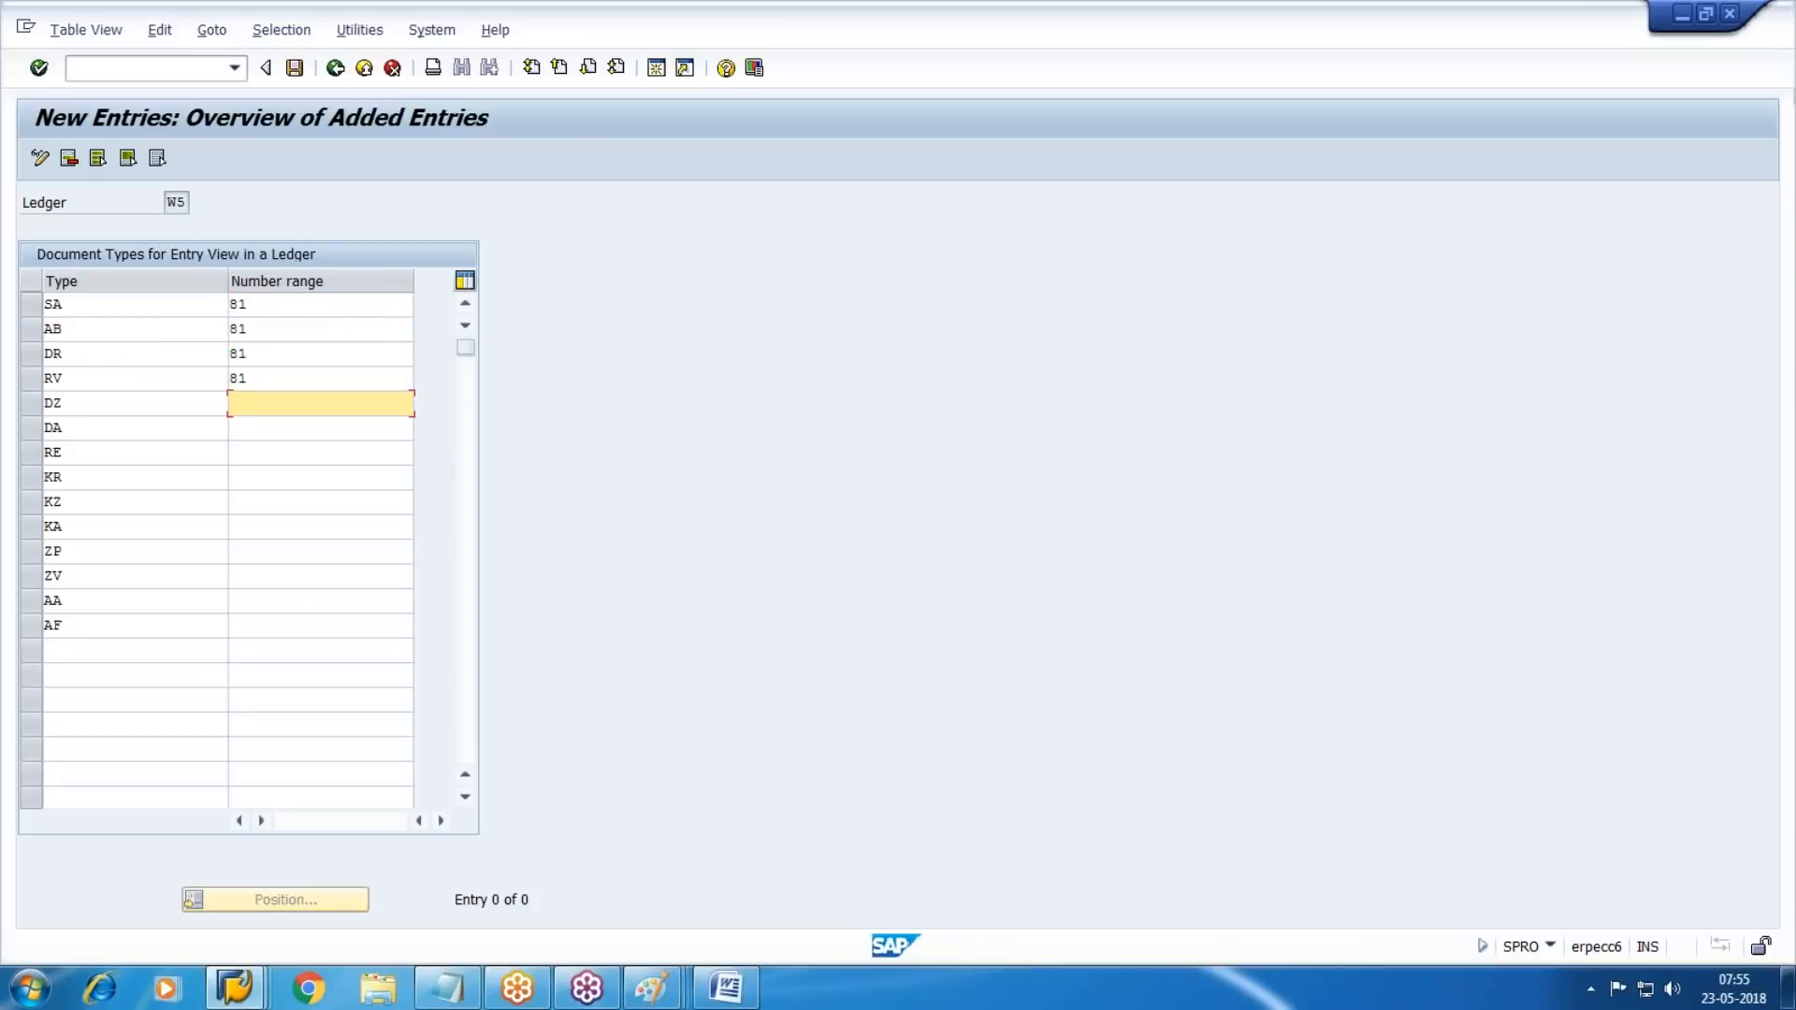
text(81)
key(Tab)
key(Tab)
text(81)
key(Tab)
key(Tab)
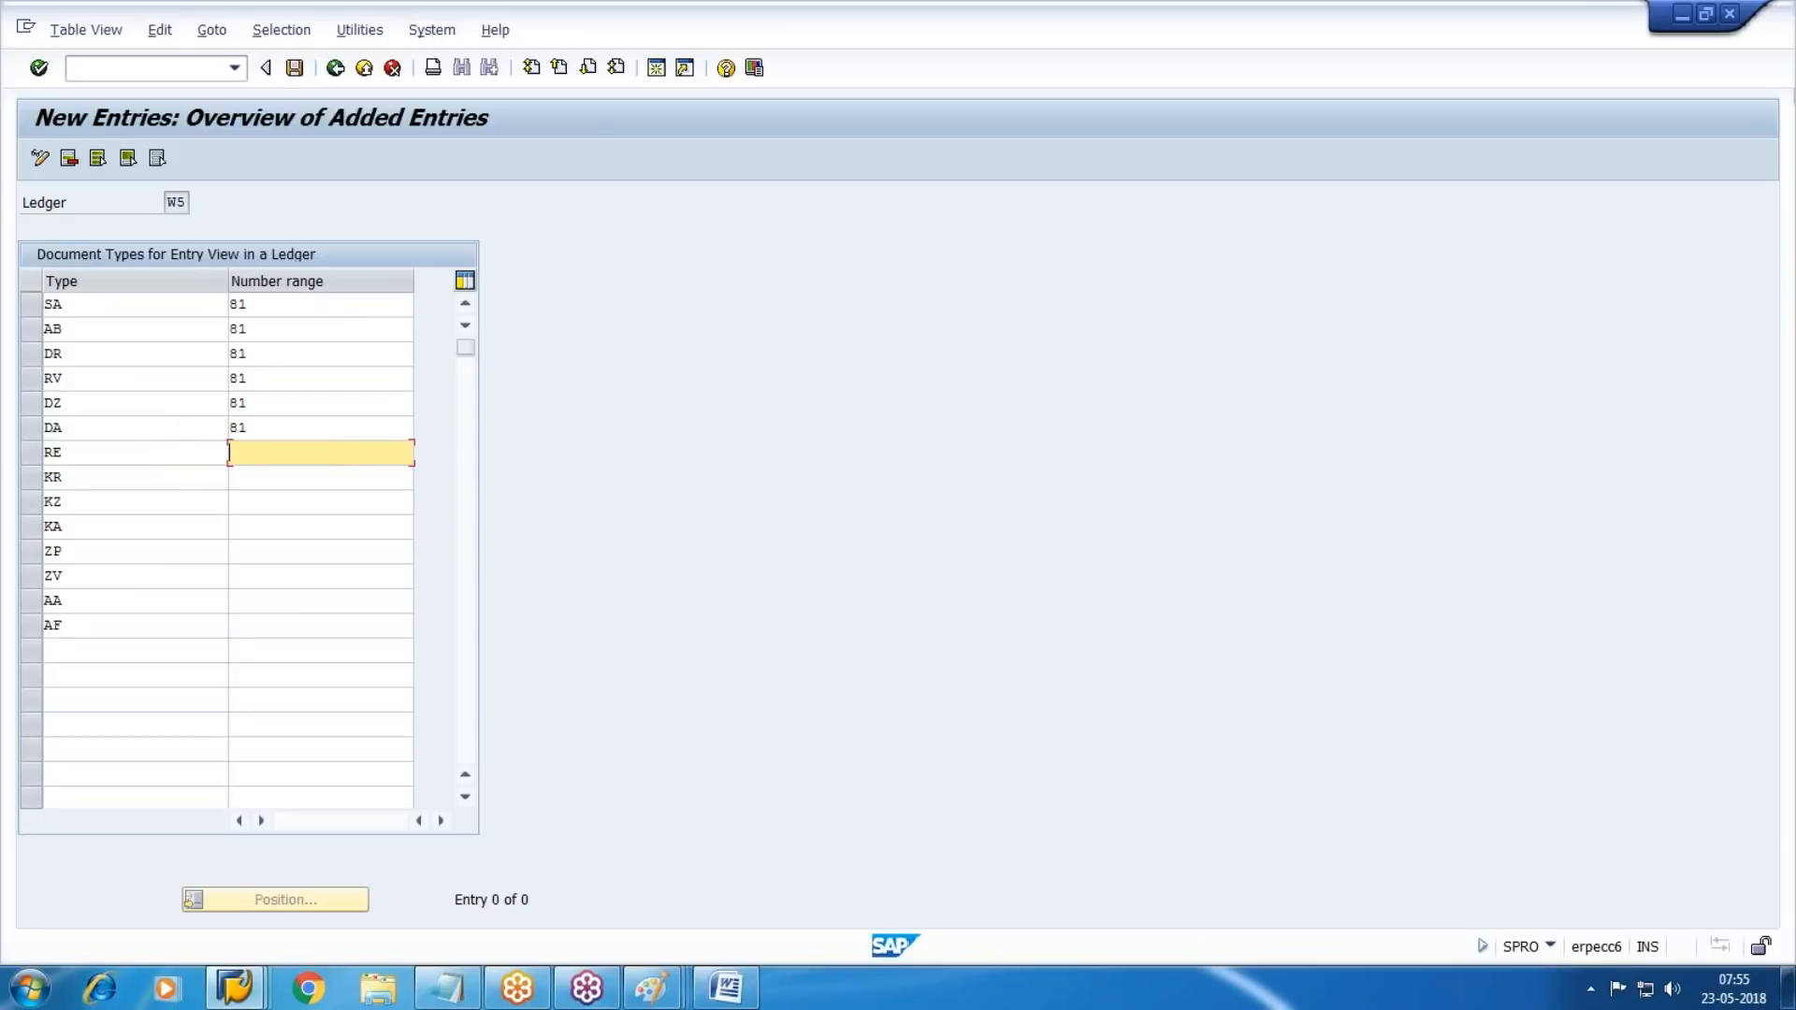
Assign number range 81 to document types RE, KR, KZ, KA and ZP in the W5 entry view entries.
text(81)
key(Tab)
key(Tab)
text(81)
key(Tab)
key(Tab)
text(81)
key(Tab)
key(Tab)
text(81)
key(Tab)
key(Tab)
text(81)
key(Tab)
key(Tab)
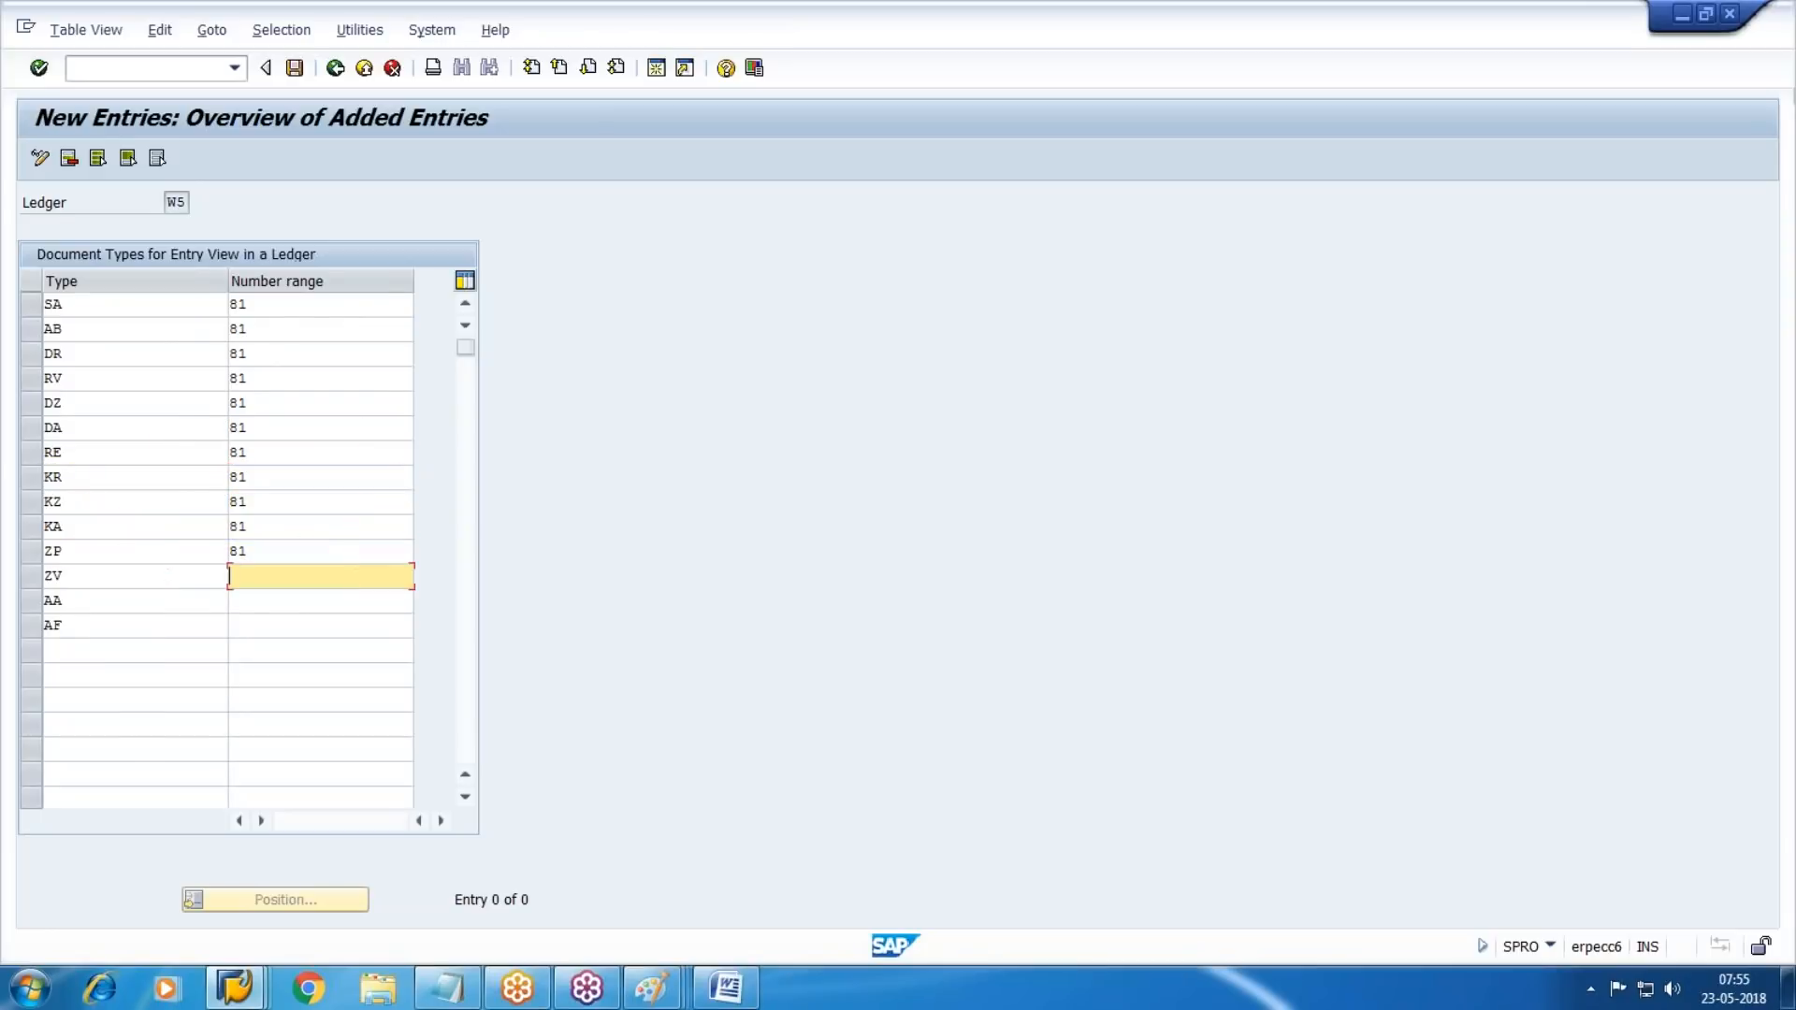
Assign number range 81 to document types ZV, AA and AF, keeping the AA type code correct.
text(81)
key(Tab)
text(Q)
key(Tab)
text(81)
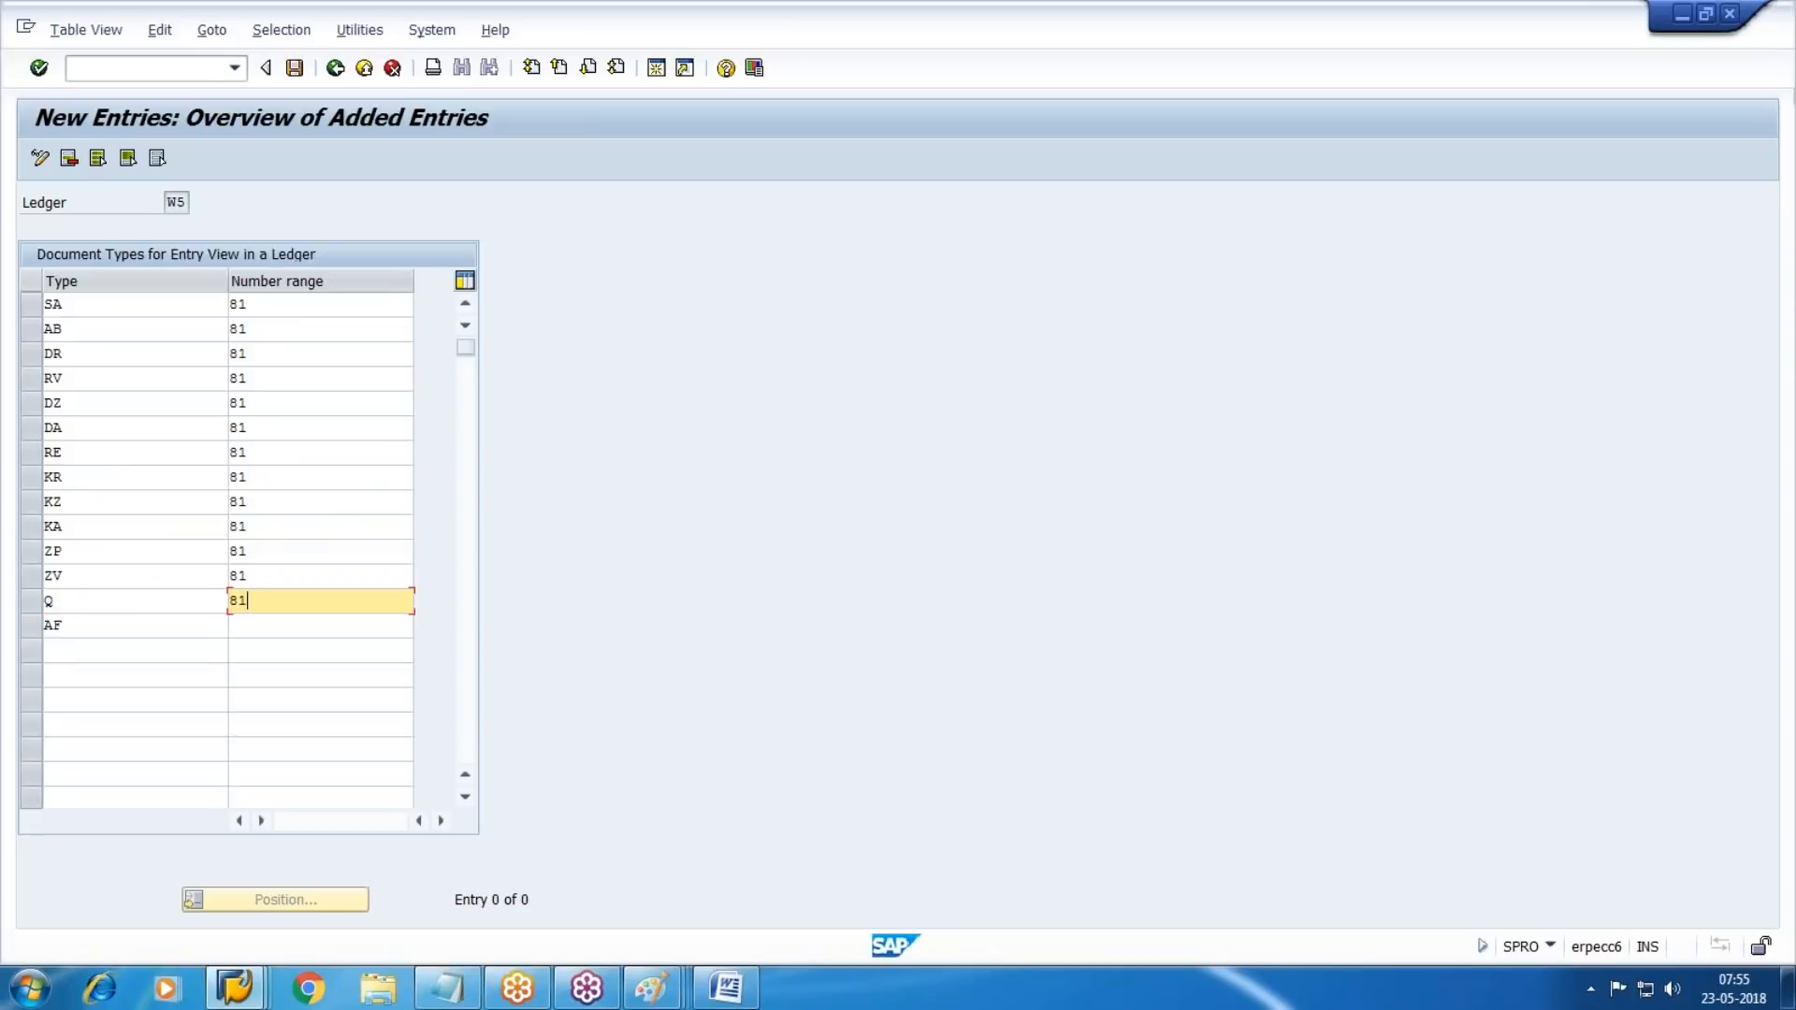
key(shift+Tab)
key(shift+Tab)
key(Tab)
text(AA)
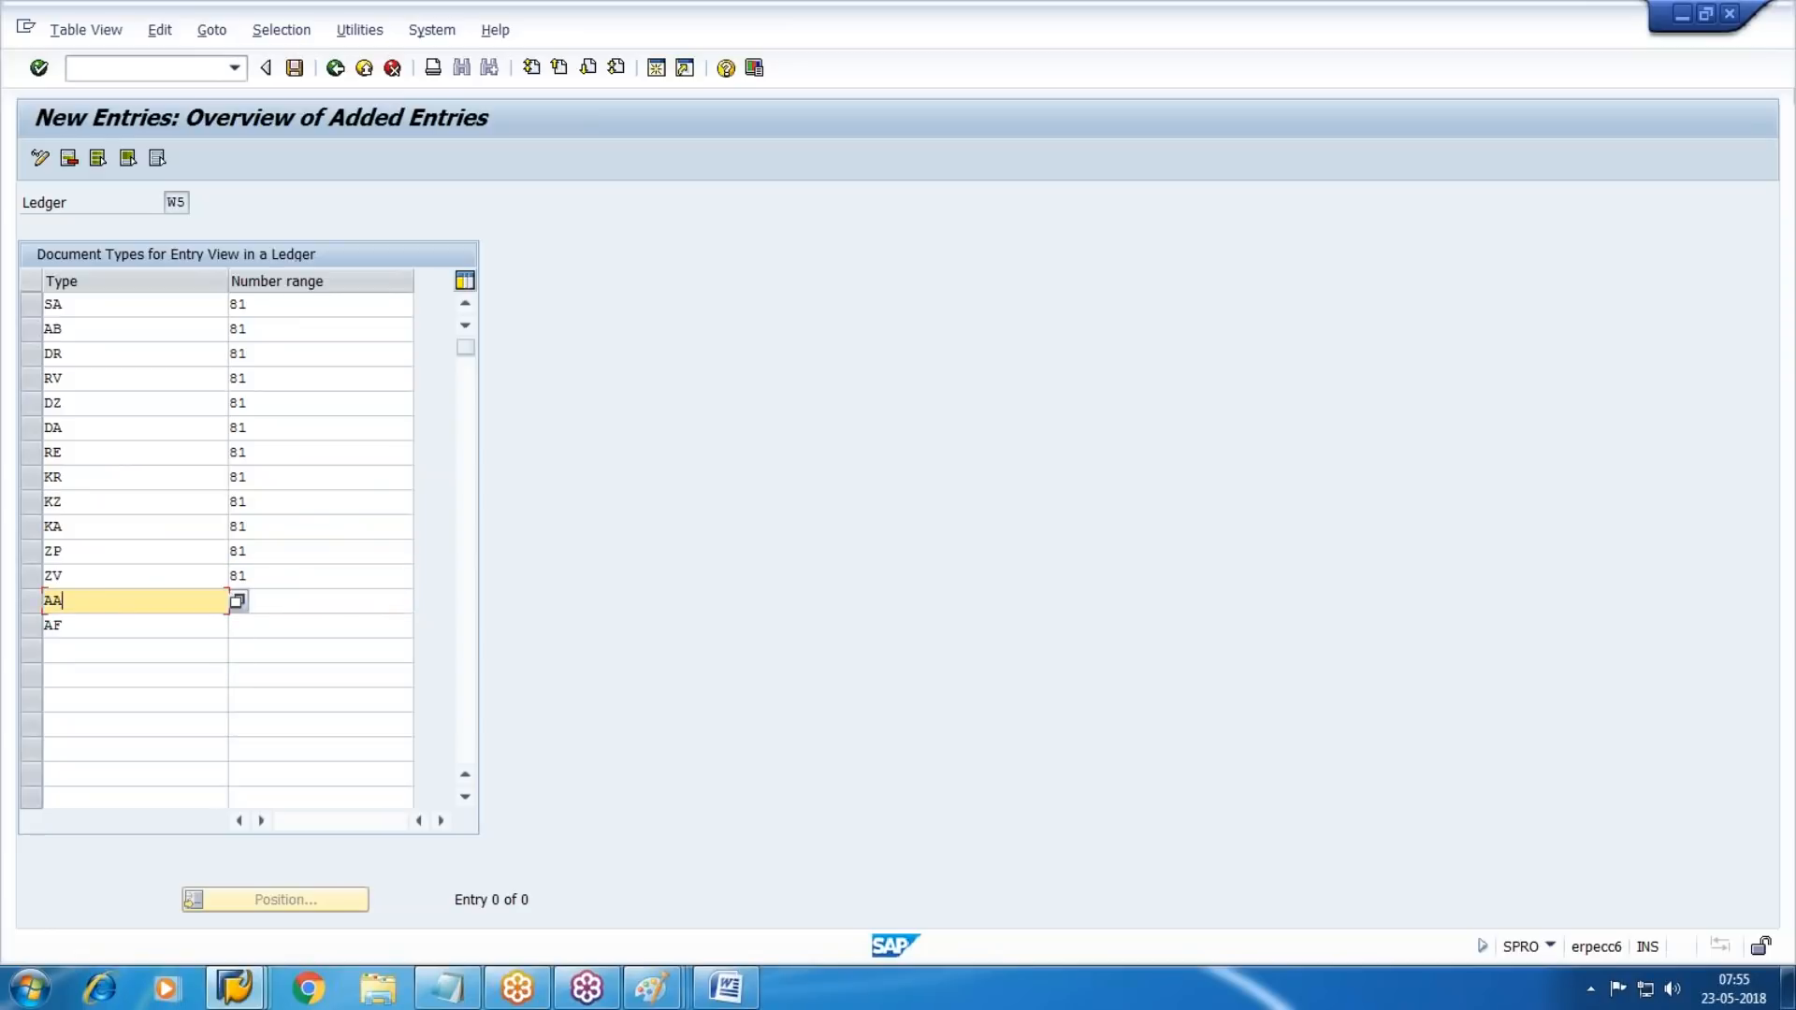
key(Tab)
key(Tab)
key(Tab)
text(81)
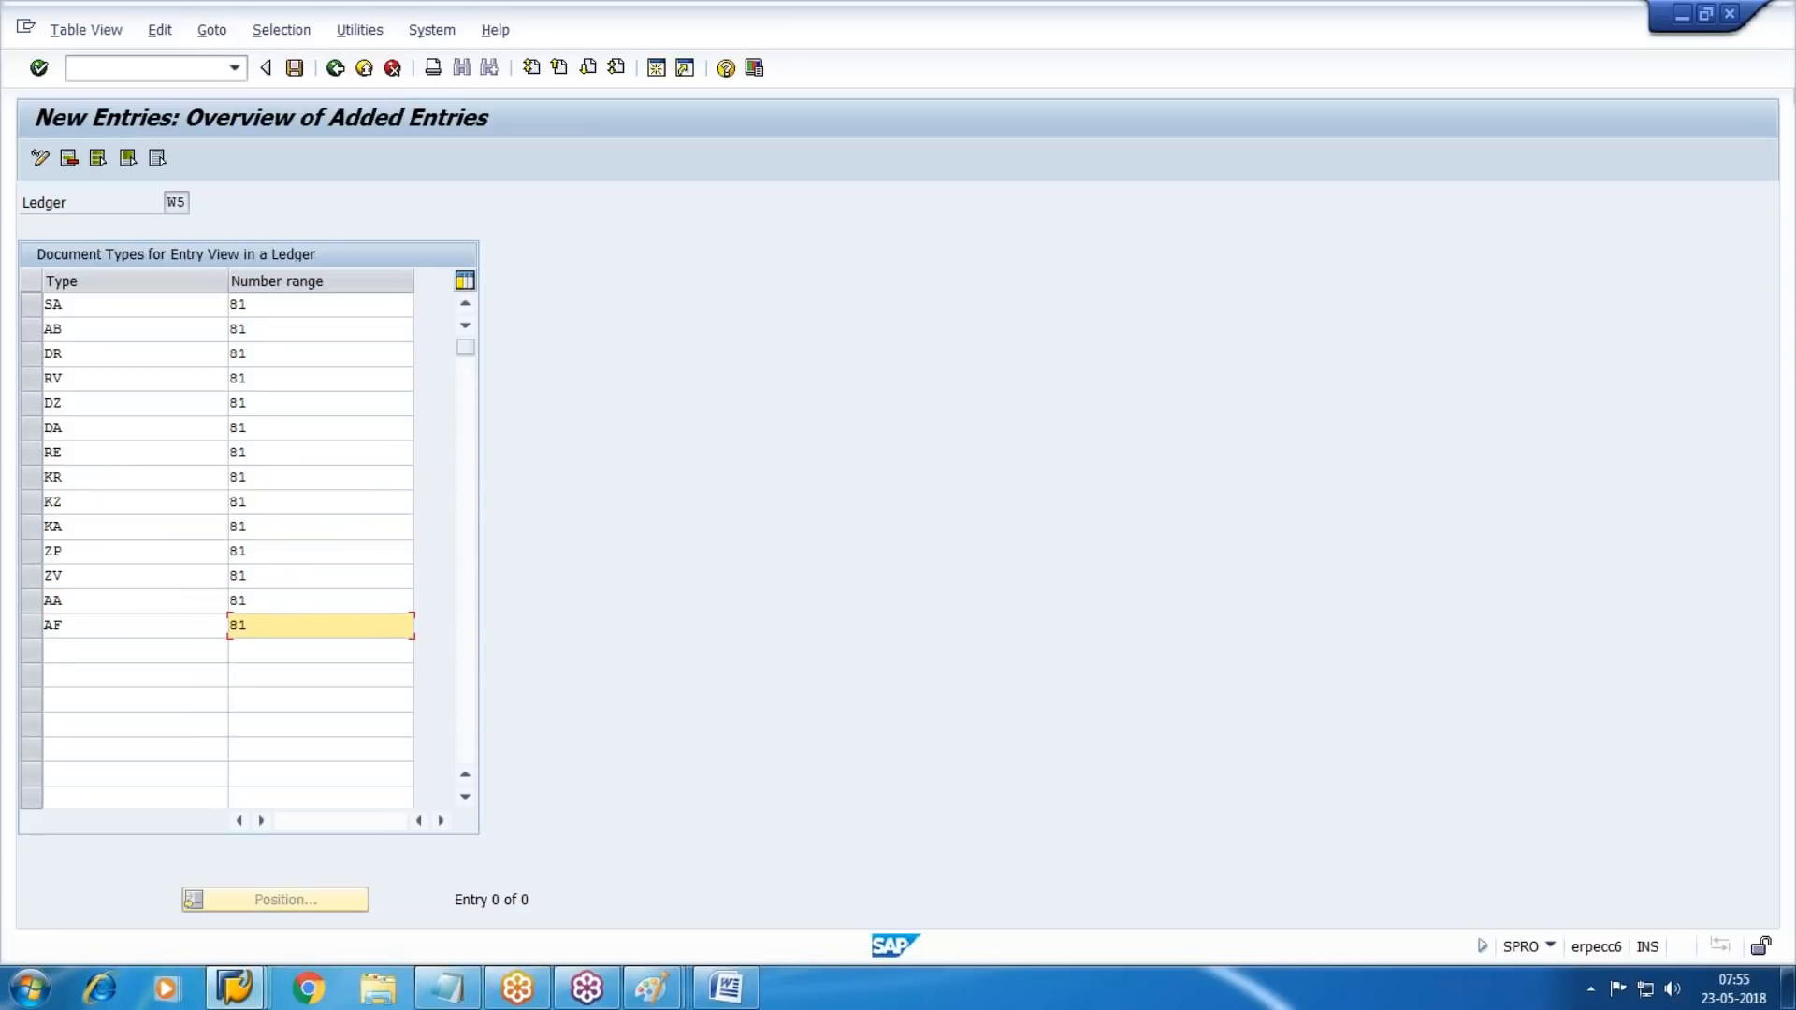
Save the W5 entry view document types under customizing request EC6K902056 and return to the implementation guide.
key(ctrl+s)
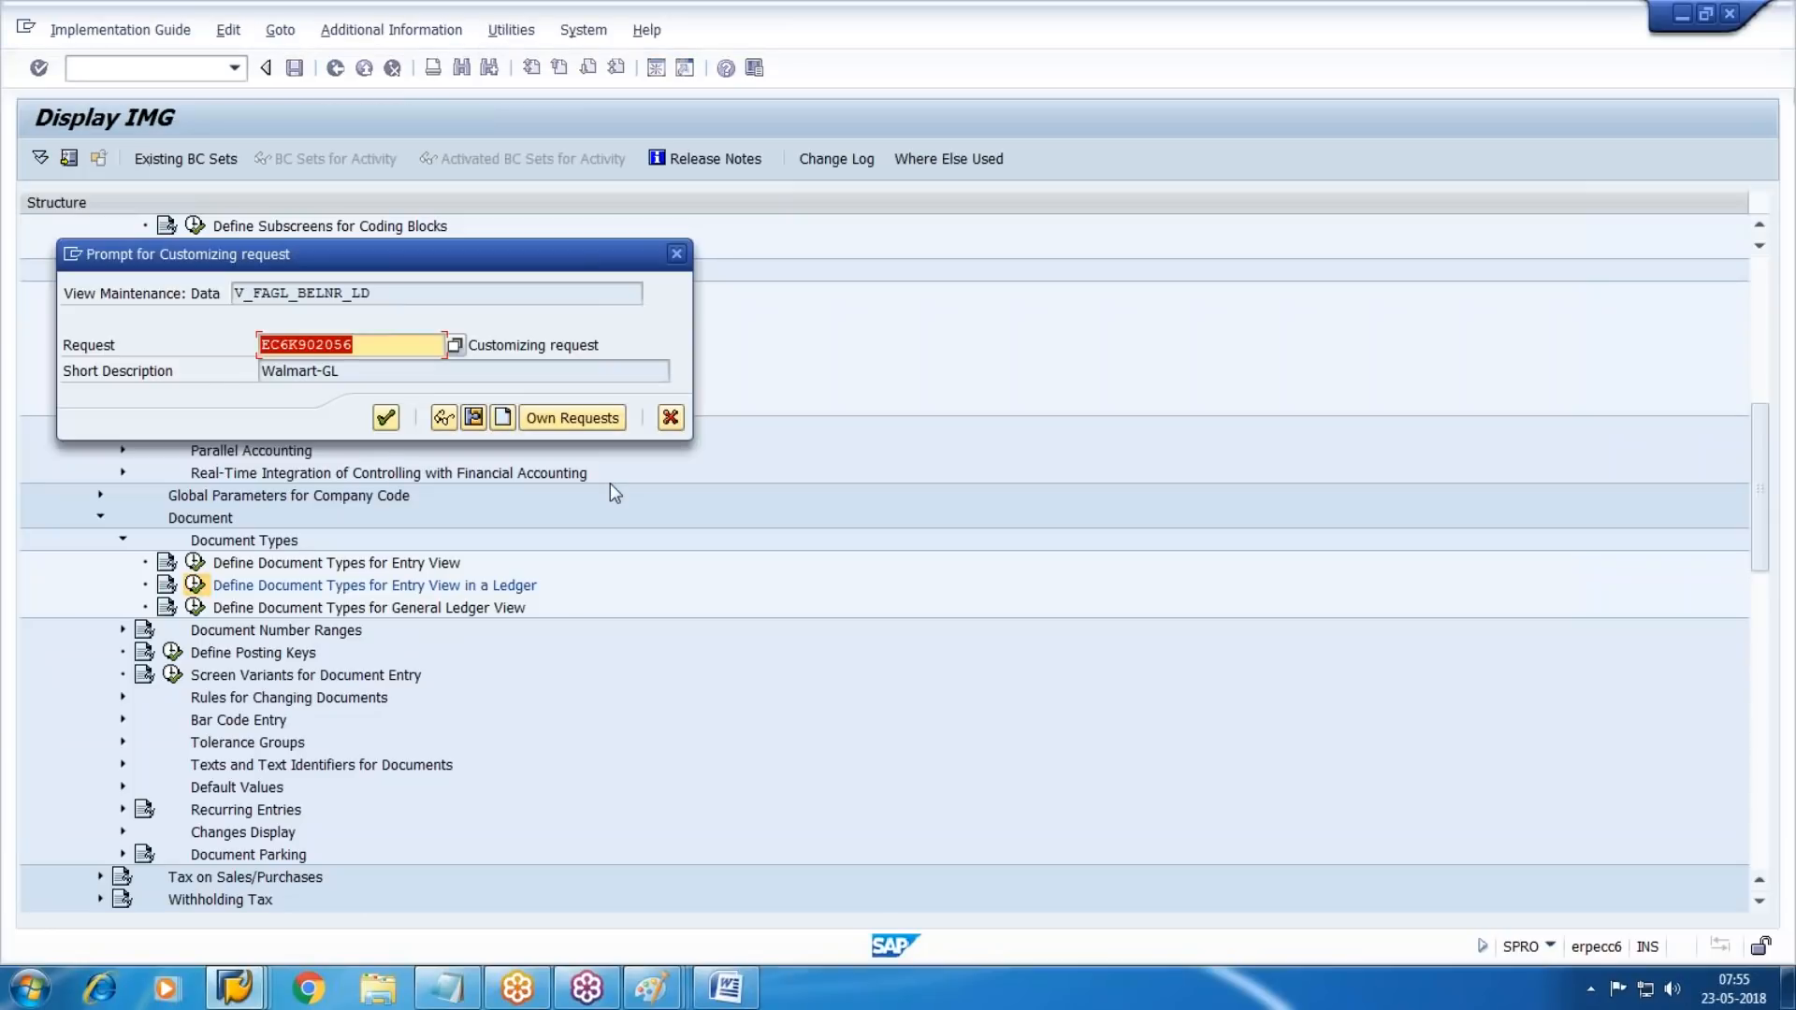
click(385, 420)
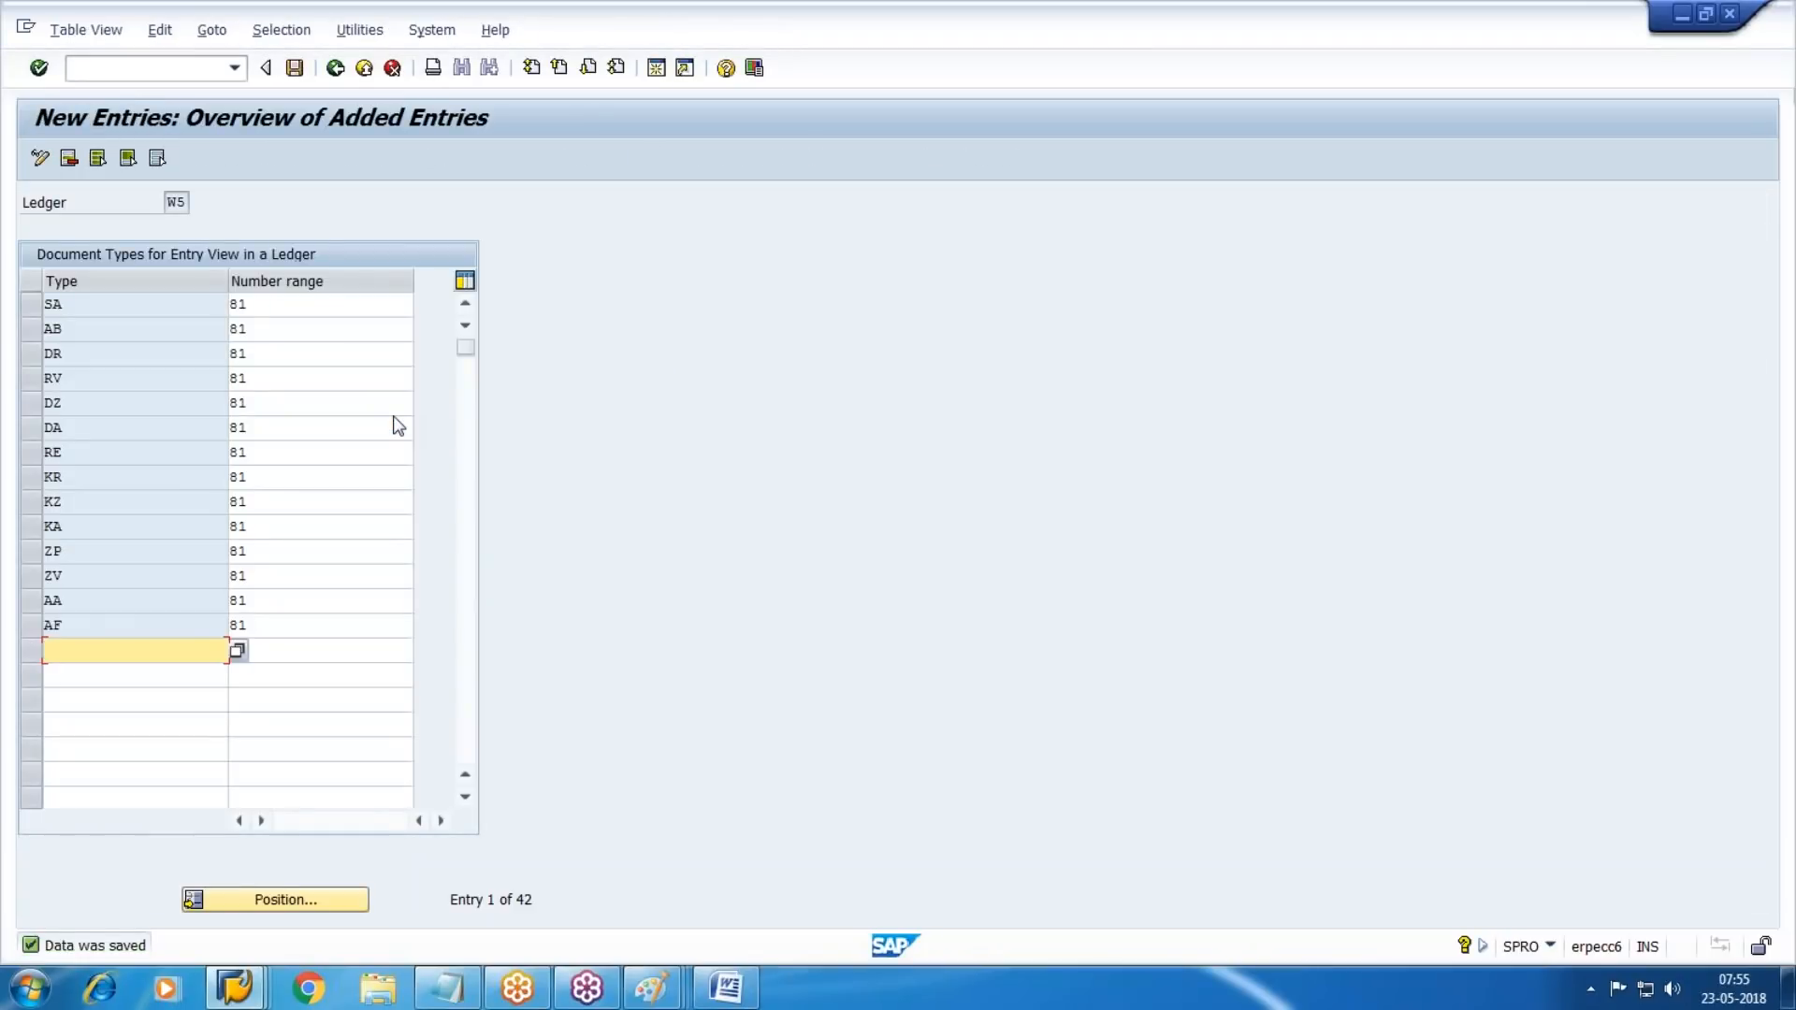
key(F3)
key(F3)
Open Define Document Types for General Ledger View for ledger W5 and start new entries.
scroll(250, 563, down, 1)
click(194, 540)
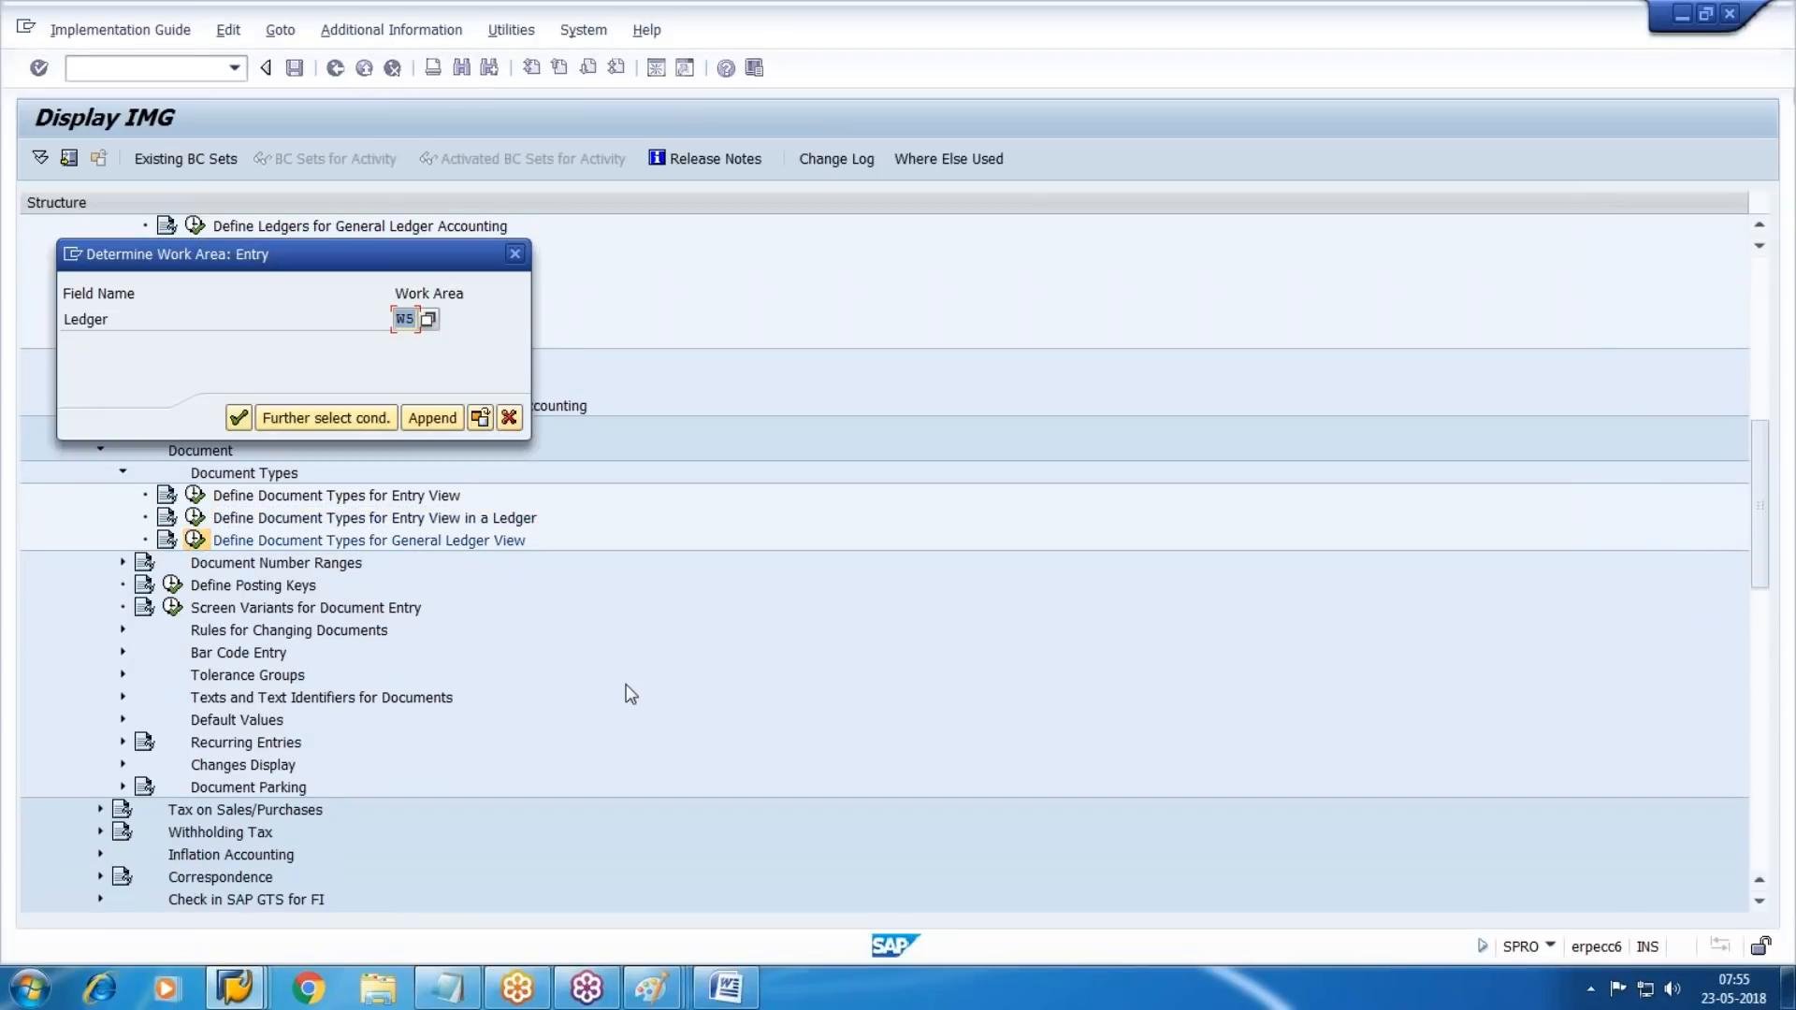
key(Return)
key(F5)
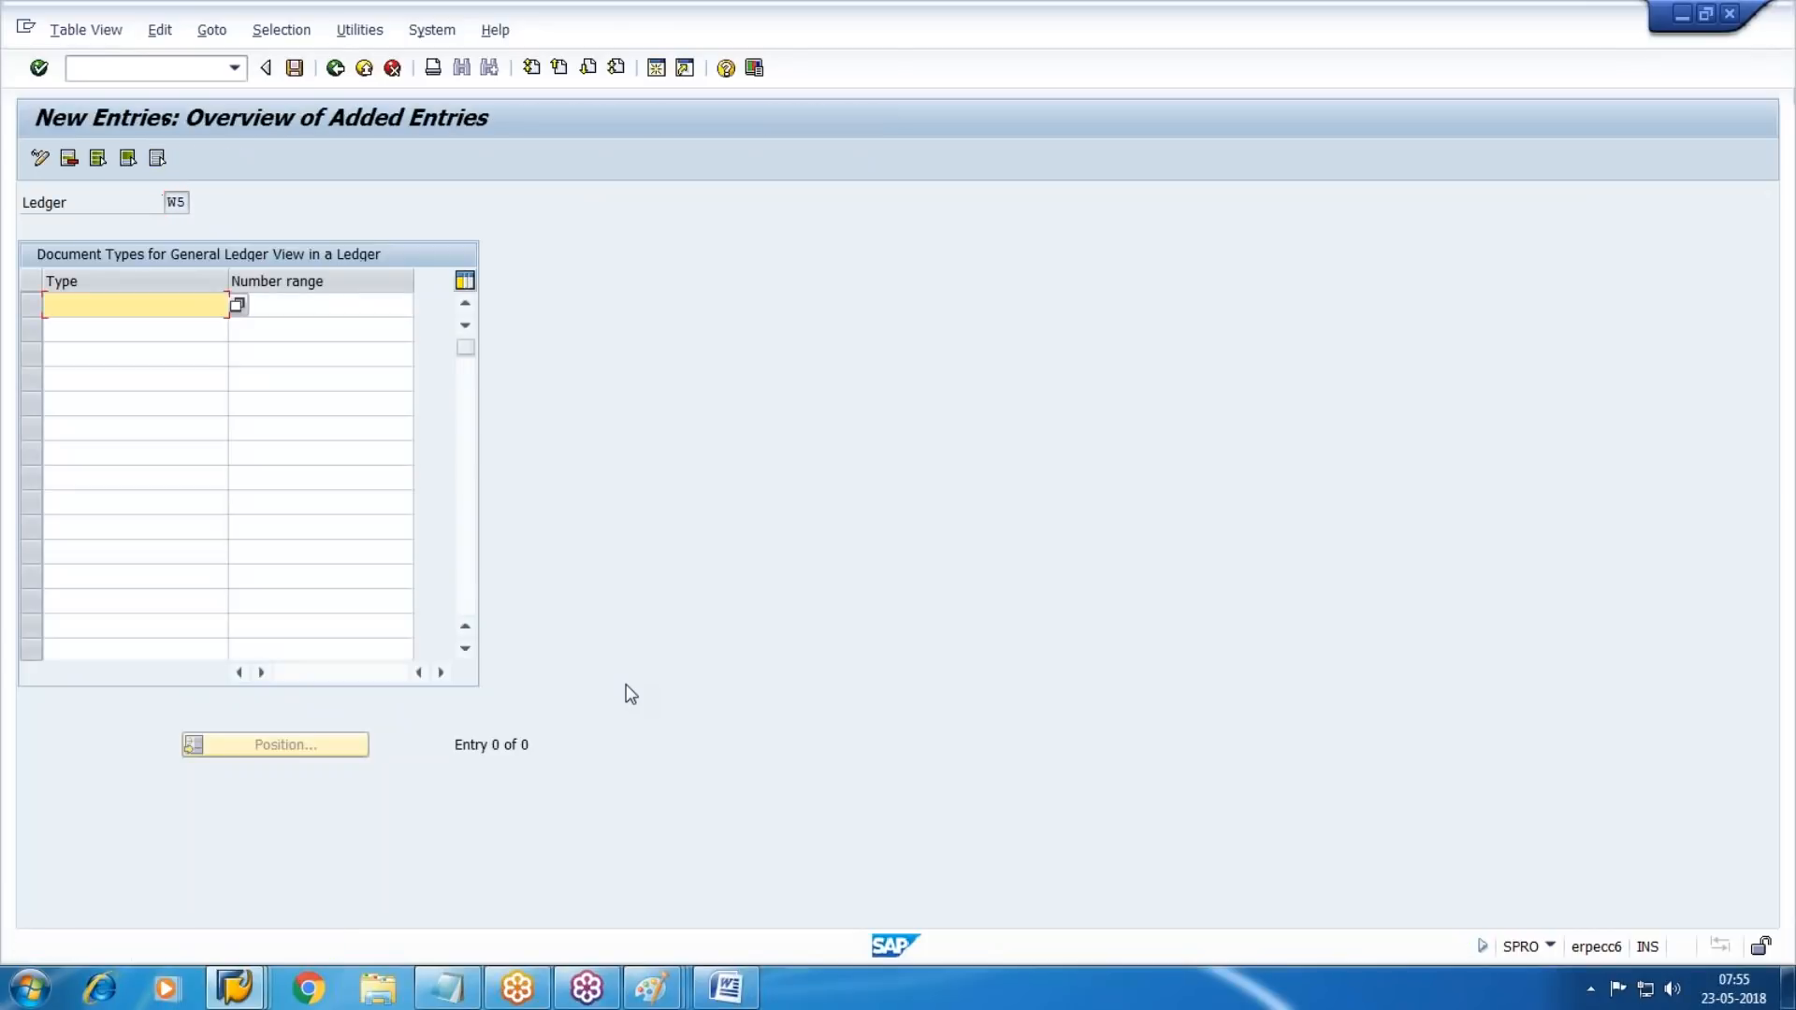
Enter document type SA with number range 82 and add type AB below it in the general ledger view entries.
text(sa)
key(Tab)
text(82)
key(Tab)
text(ab)
key(Tab)
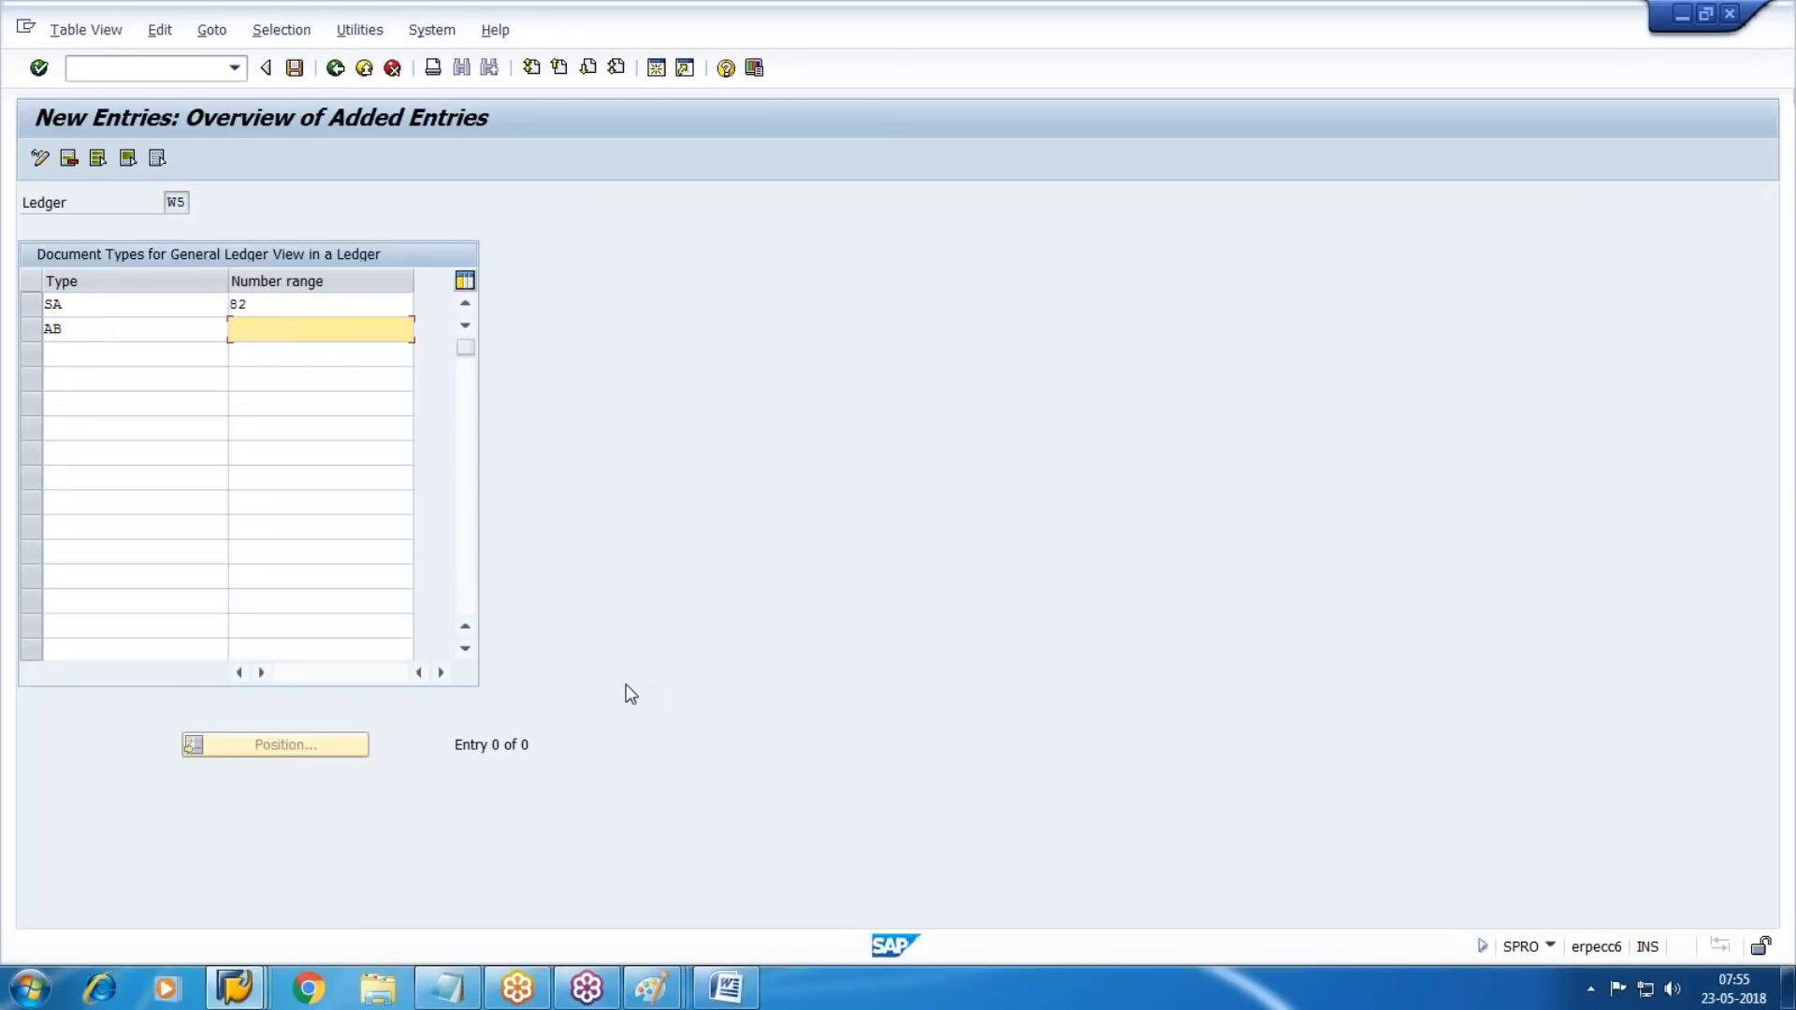
key(Tab)
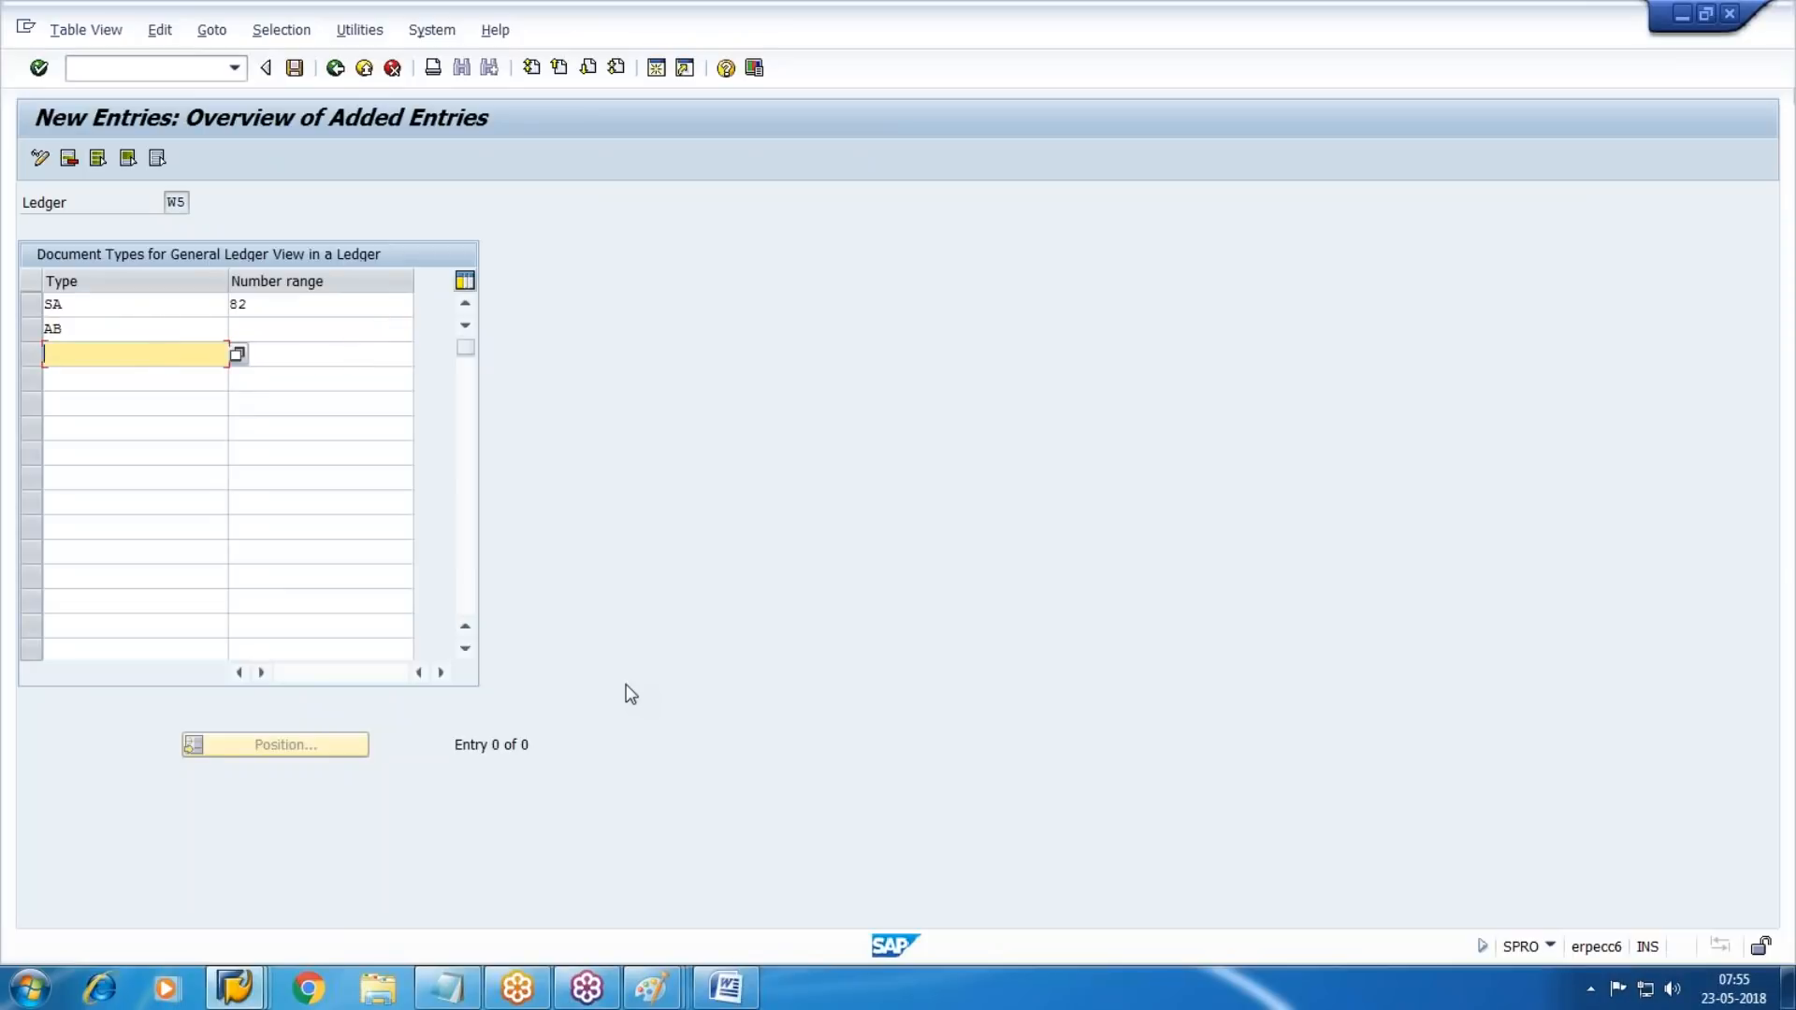
Add customer document types DR, RV, DZ and DA to W5's general ledger view entries.
text(DR)
key(Down)
text(RV)
key(Tab)
key(Tab)
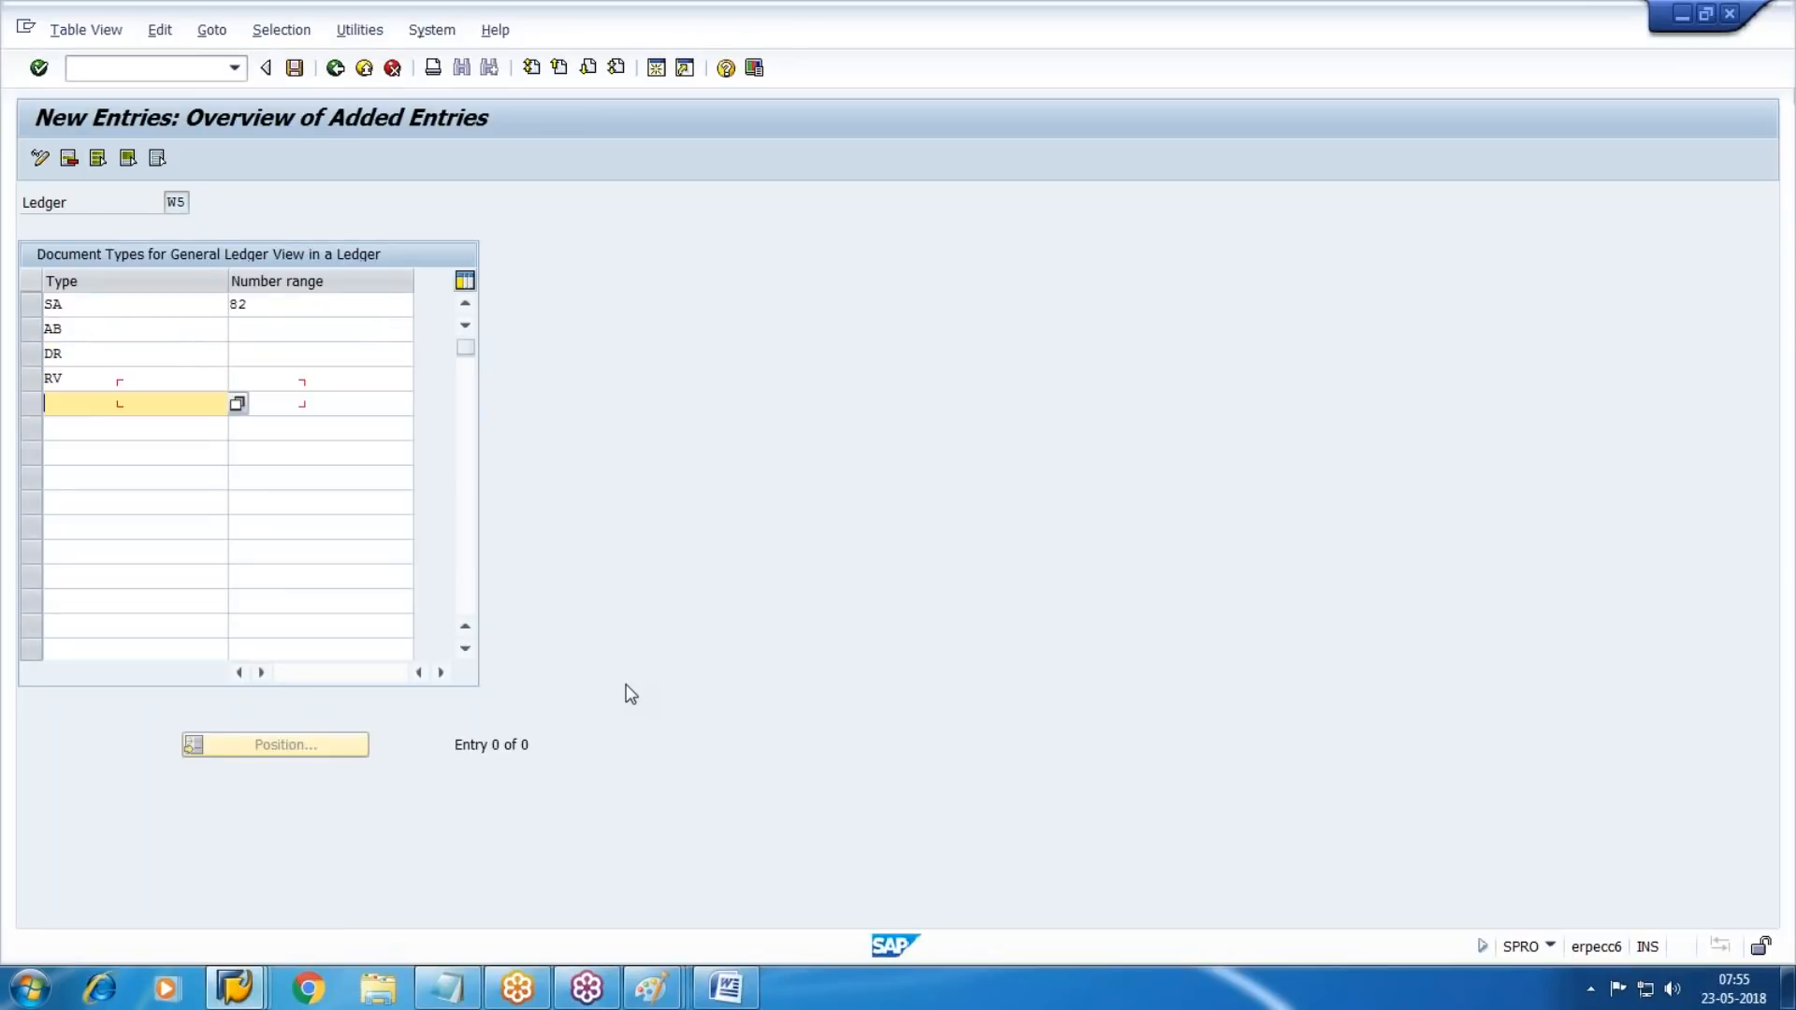
text(DZ)
key(Down)
text(DZ)
key(BackSpace)
key(BackSpace)
text(DA)
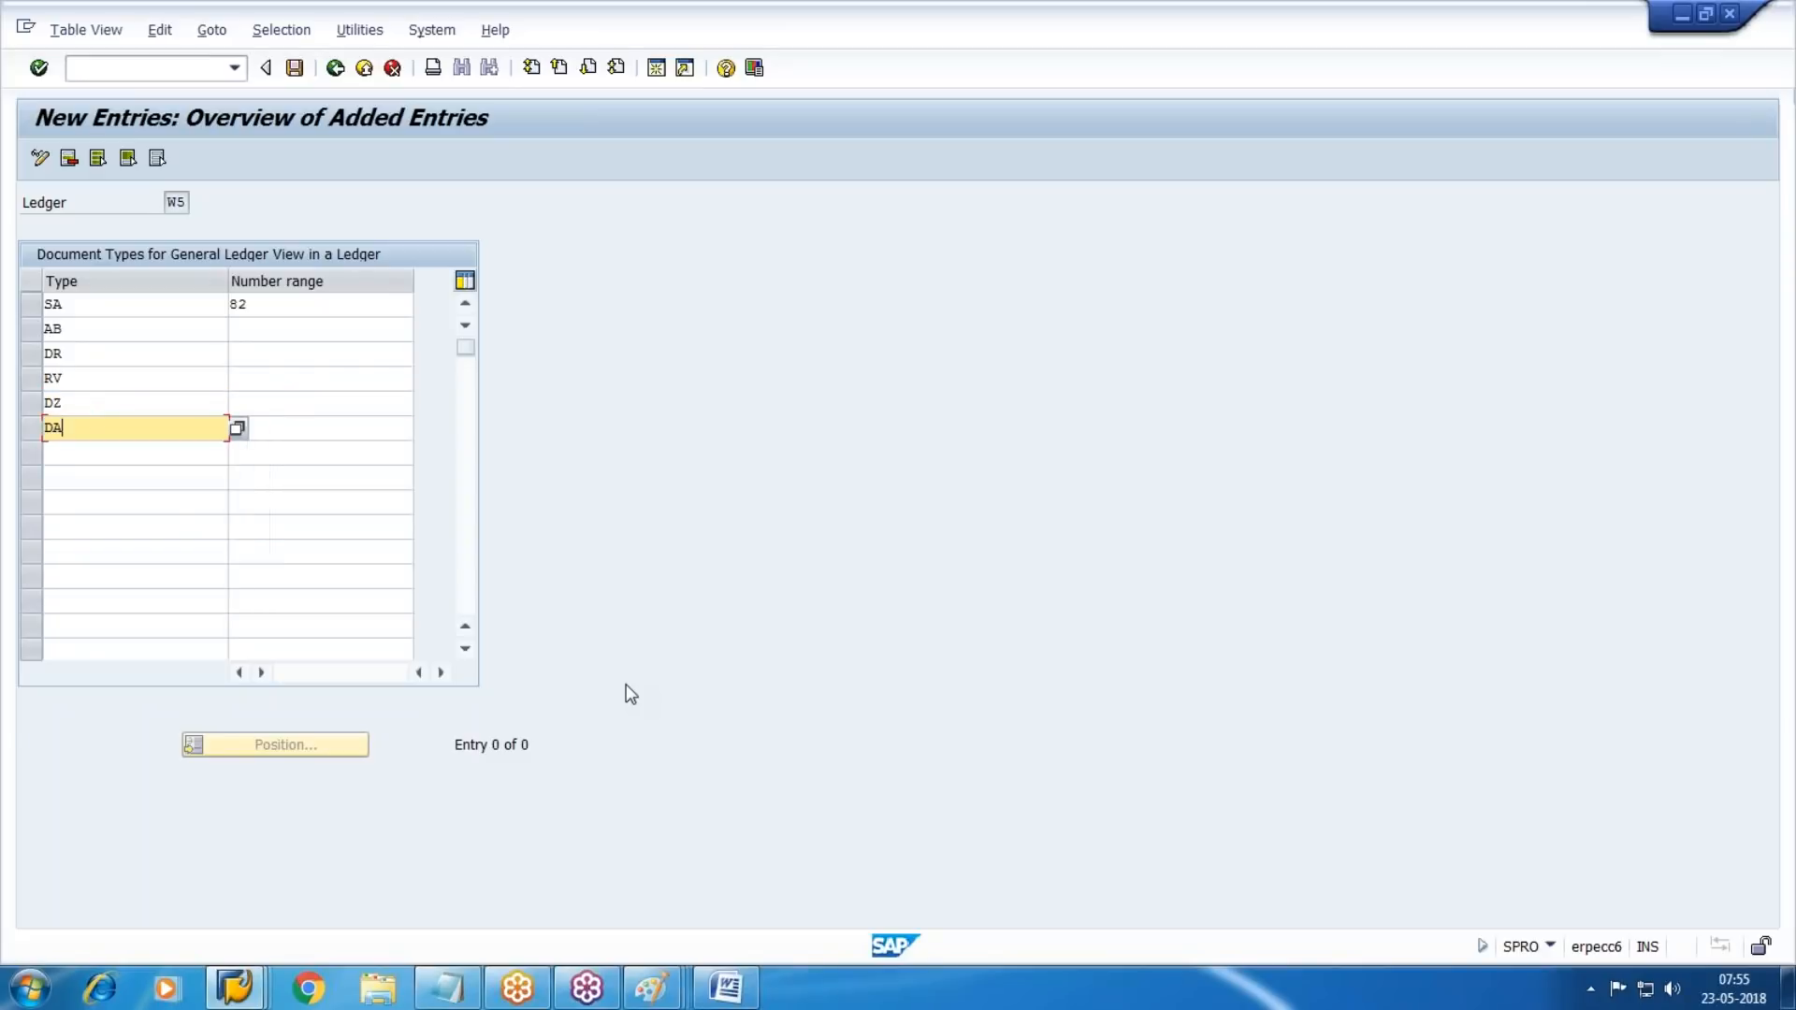
Add vendor invoice document types KR and RE to W5's general ledger view entries.
key(Tab)
key(Tab)
text(KR)
key(Tab)
key(Tab)
text(RE)
key(Tab)
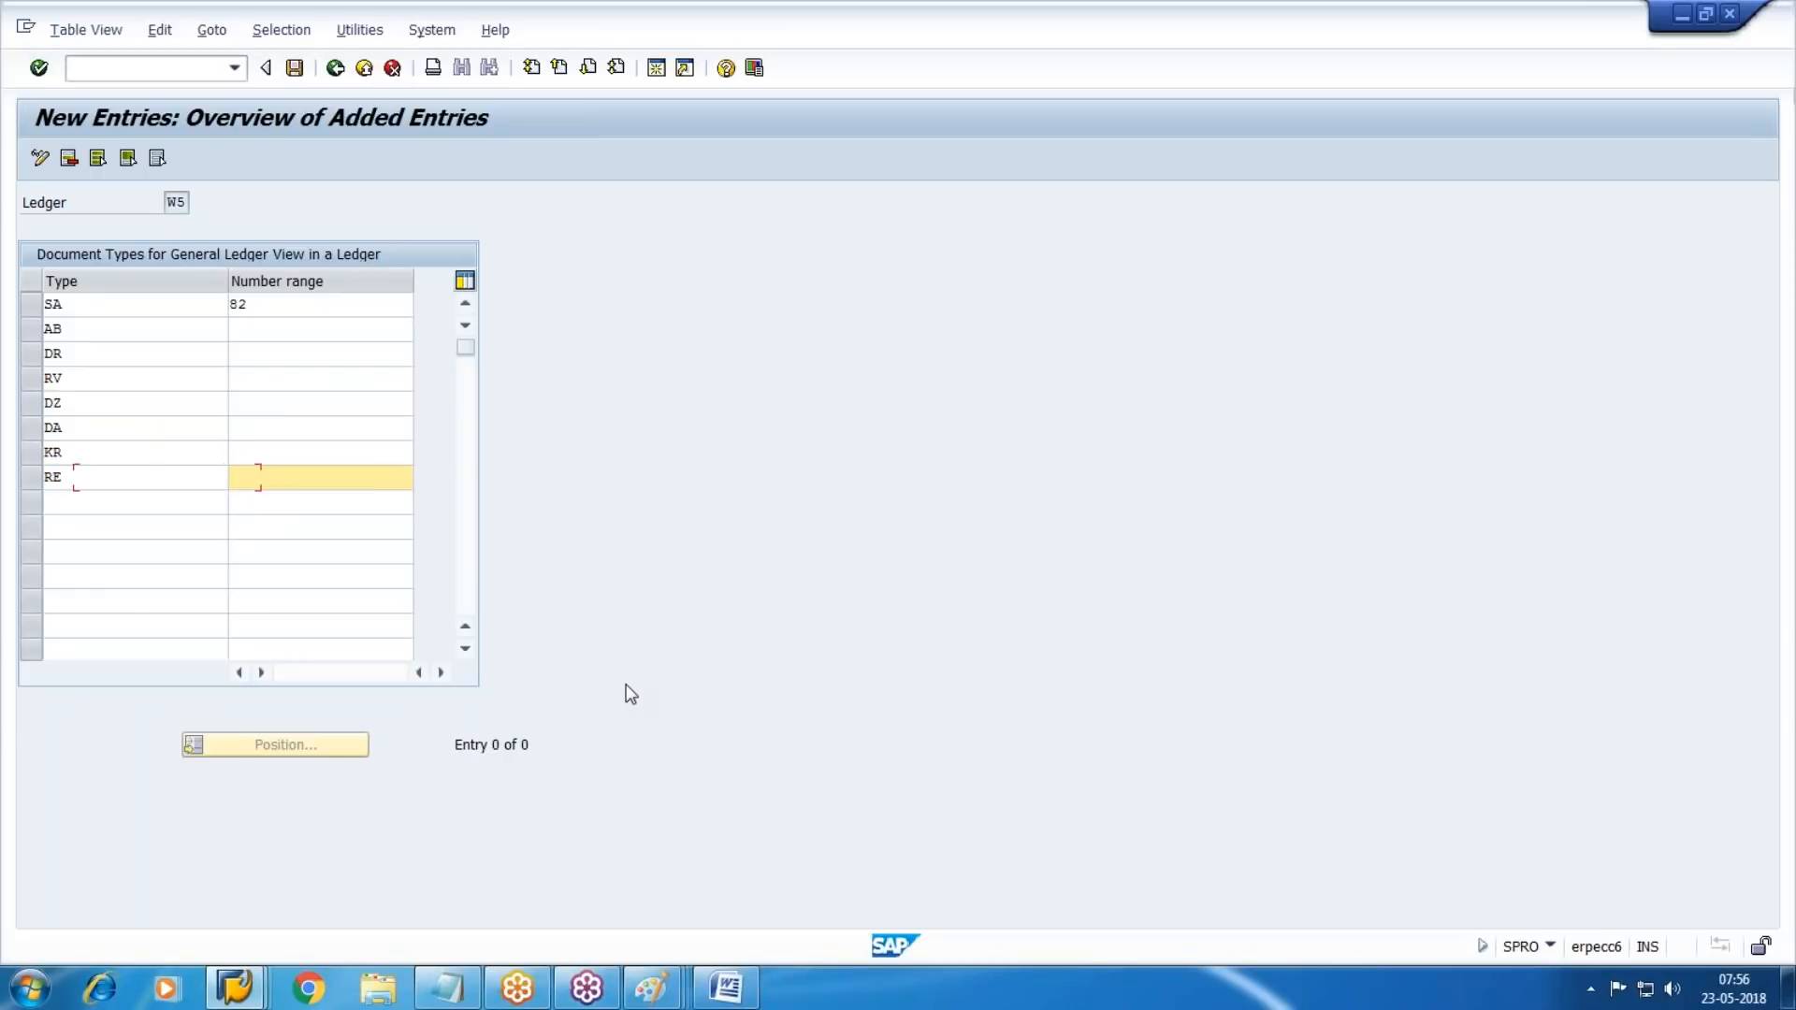
Add vendor document types KZ and KA to W5's general ledger view entries.
key(Tab)
text(KZ)
key(Tab)
key(Tab)
text(KA)
key(Tab)
key(Tab)
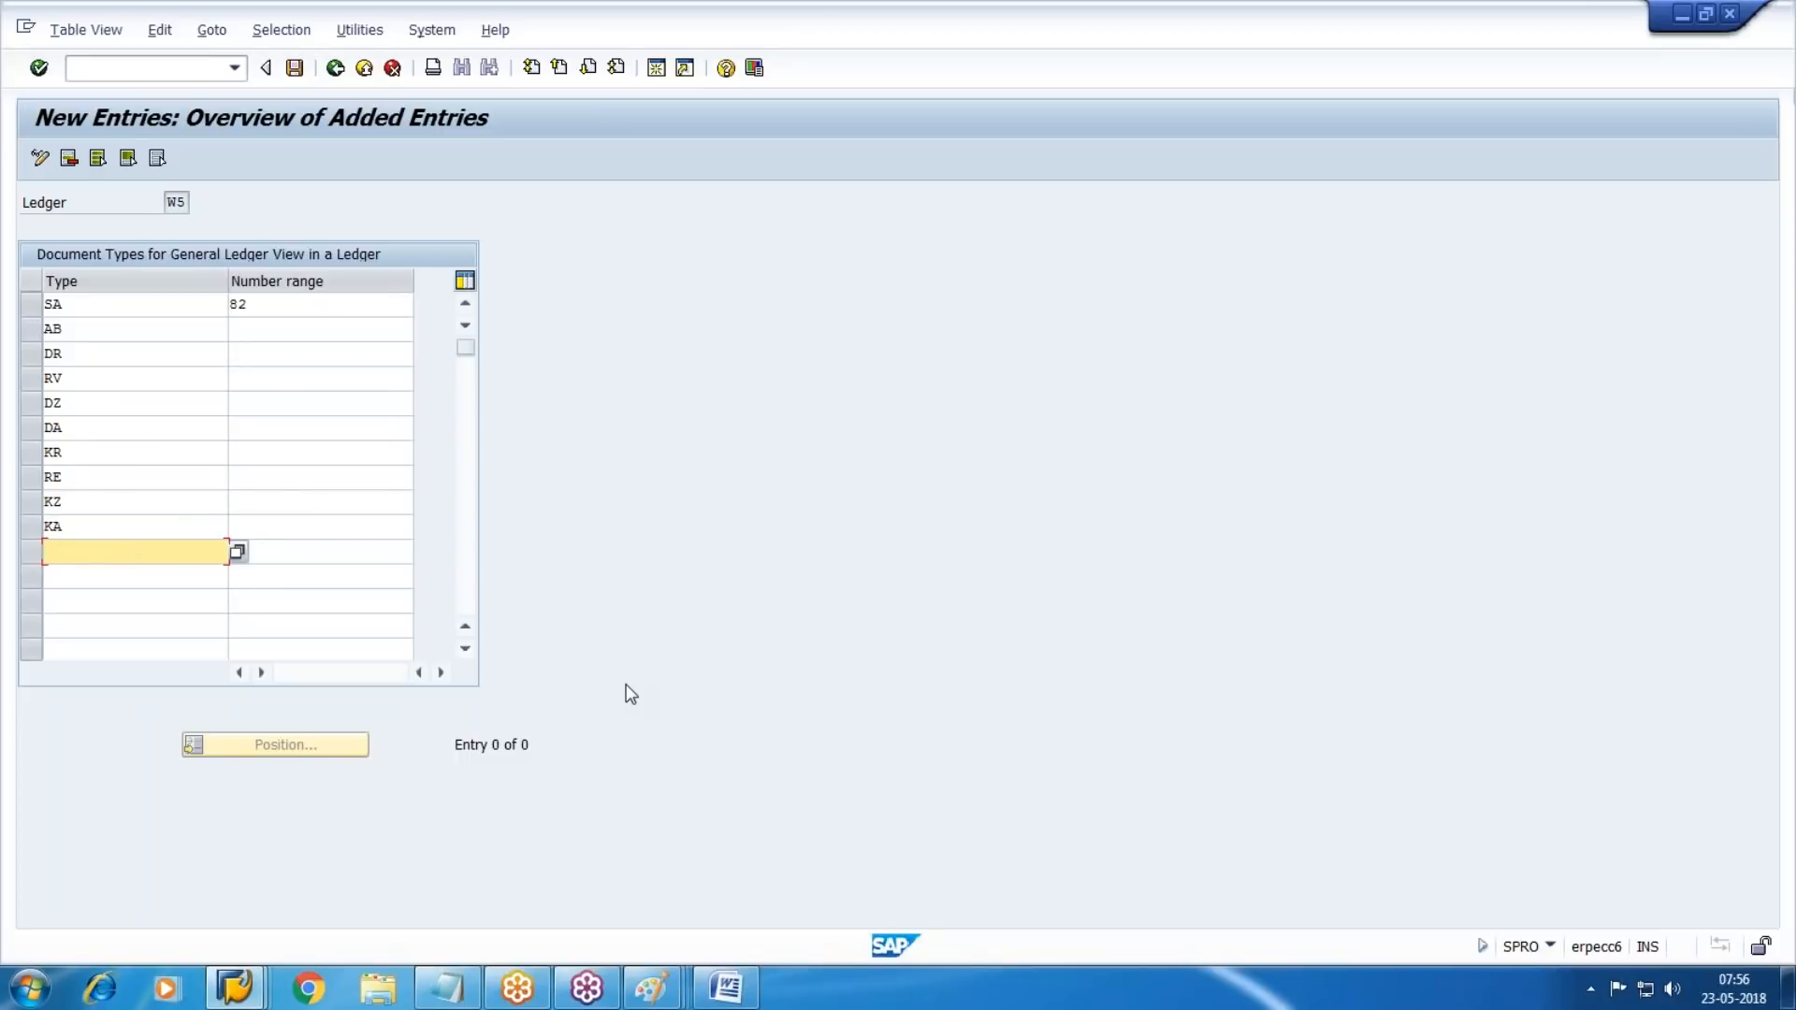
Add payment types ZP and ZV and asset types AA and AF to W5's general ledger view entries.
text(ZP)
key(Tab)
key(Tab)
text(ZV)
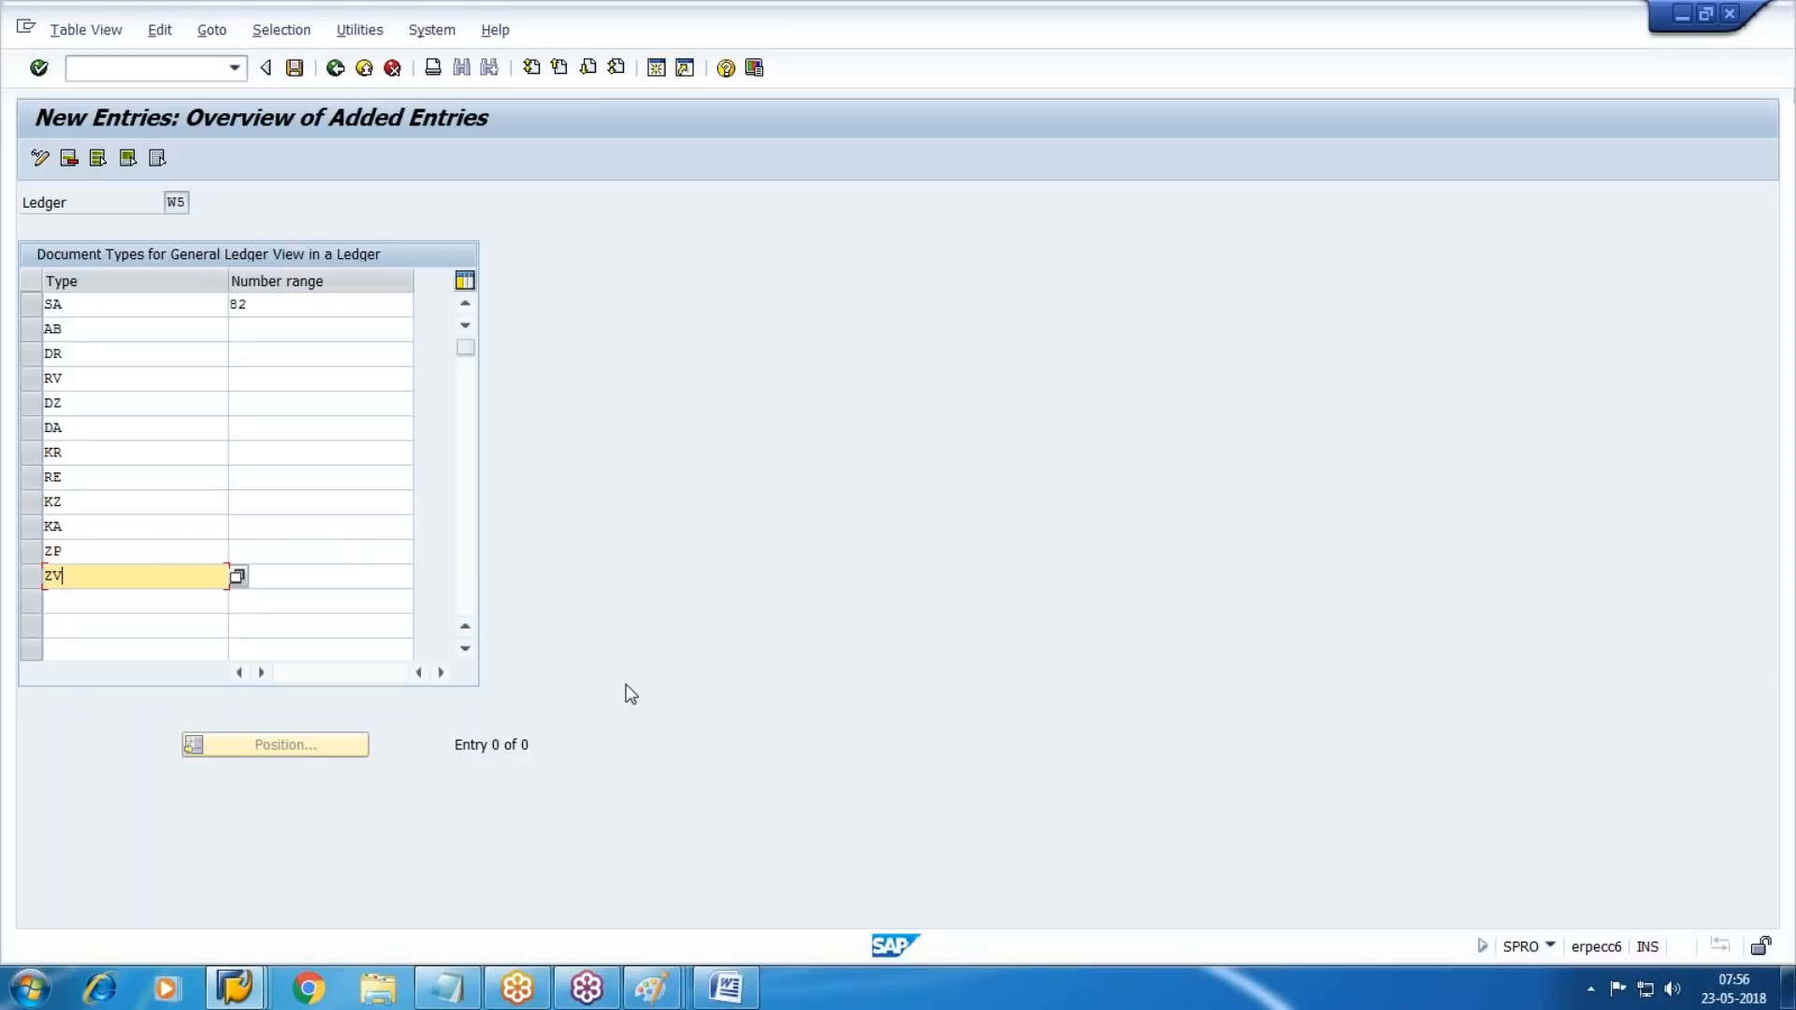
key(Tab)
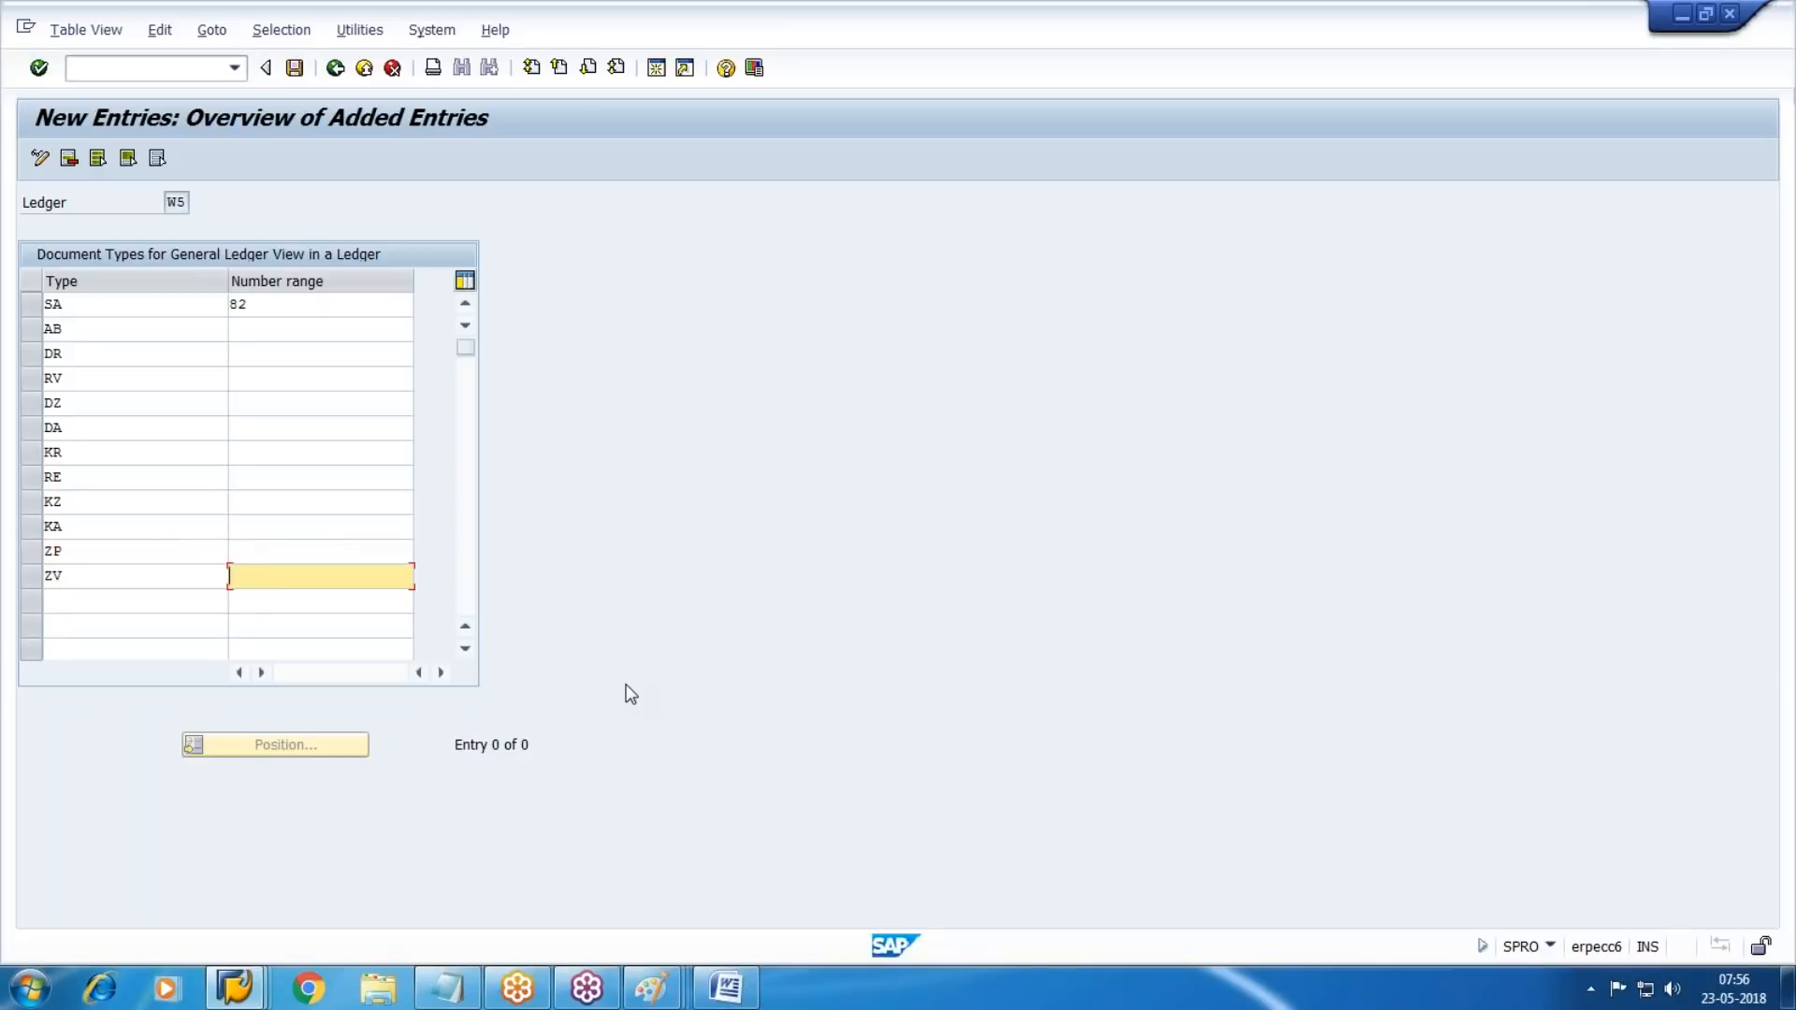
key(Tab)
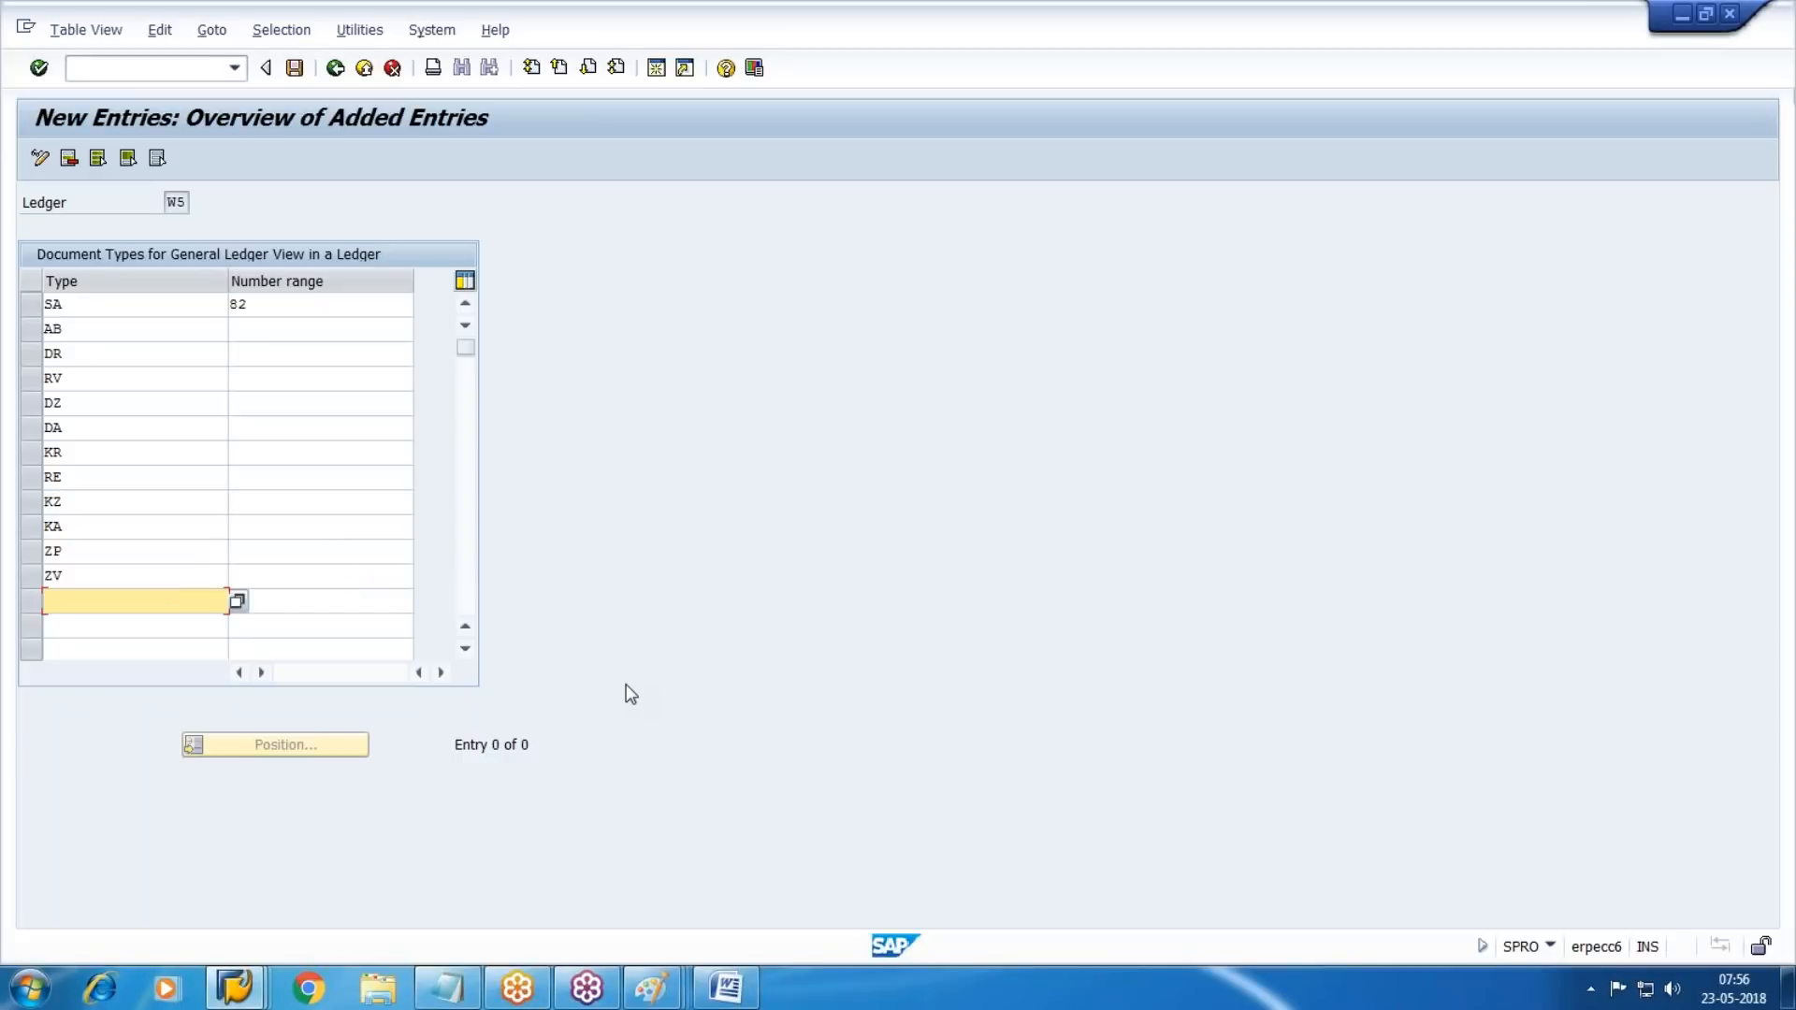
text(AA)
key(Tab)
key(Tab)
text(AF)
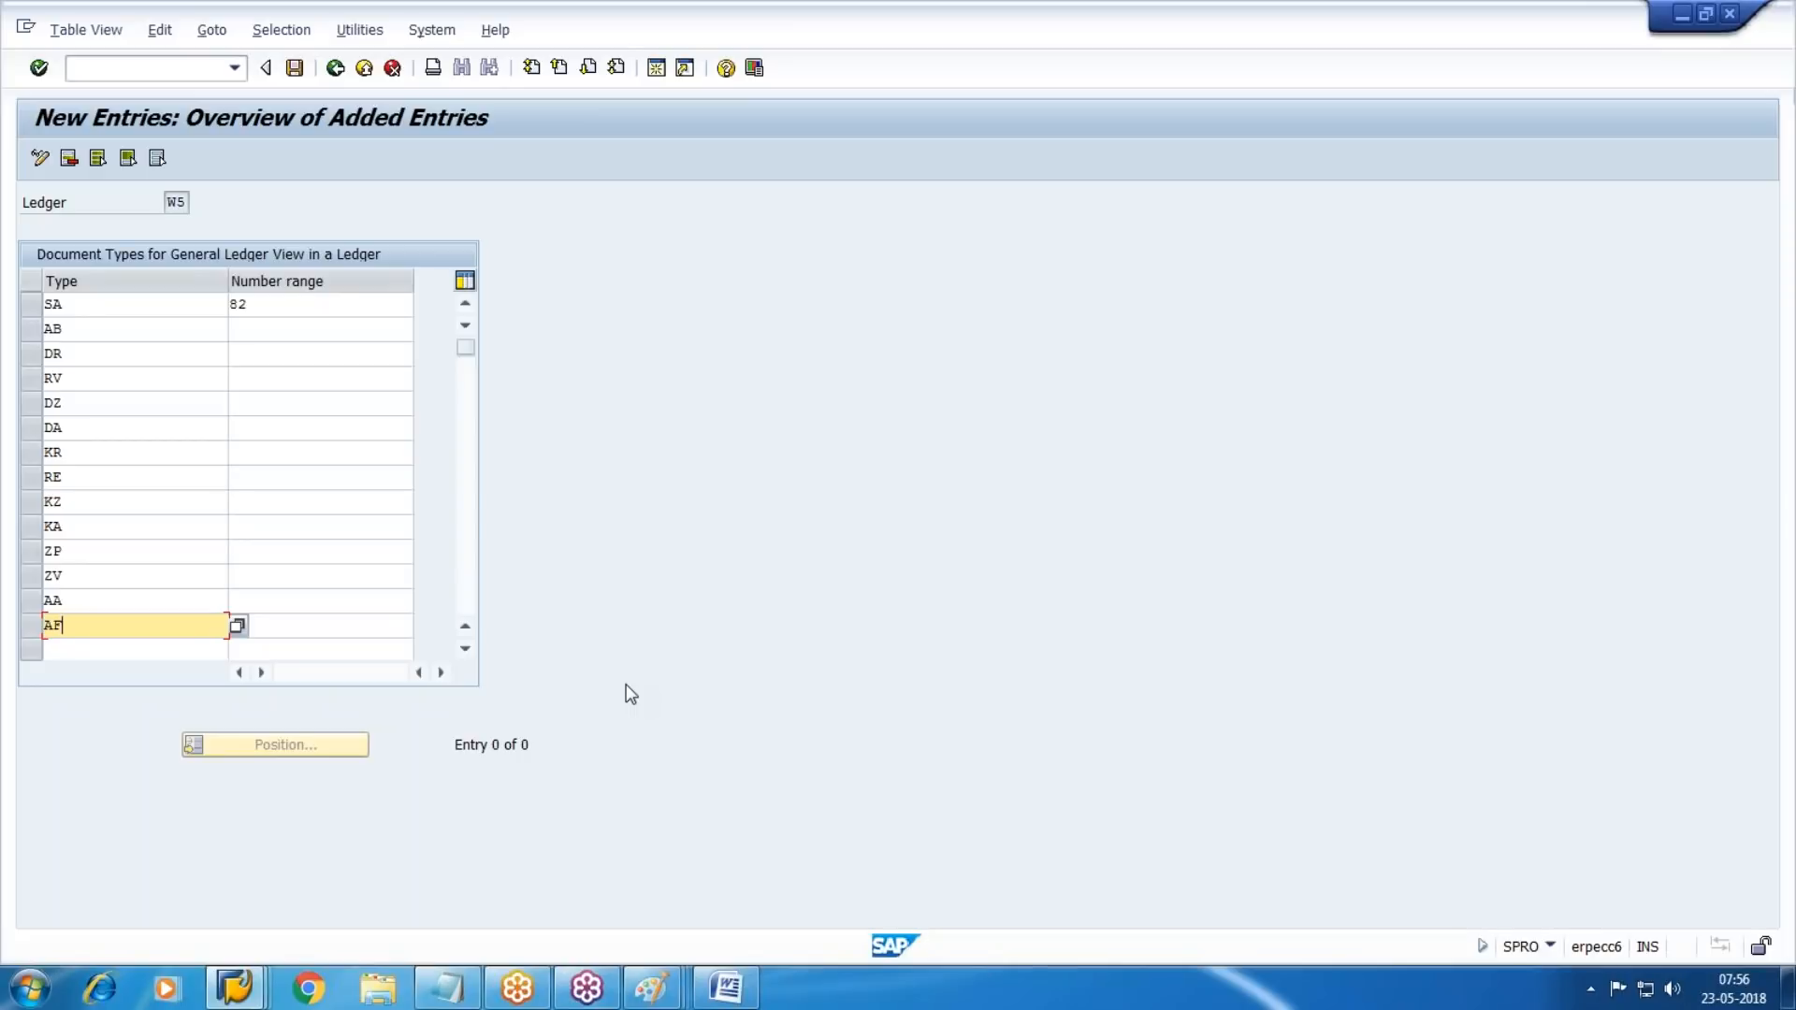
Assign number range 82 to document types AB, DR, RV, DZ and DA in the general ledger view entries.
click(128, 306)
key(Tab)
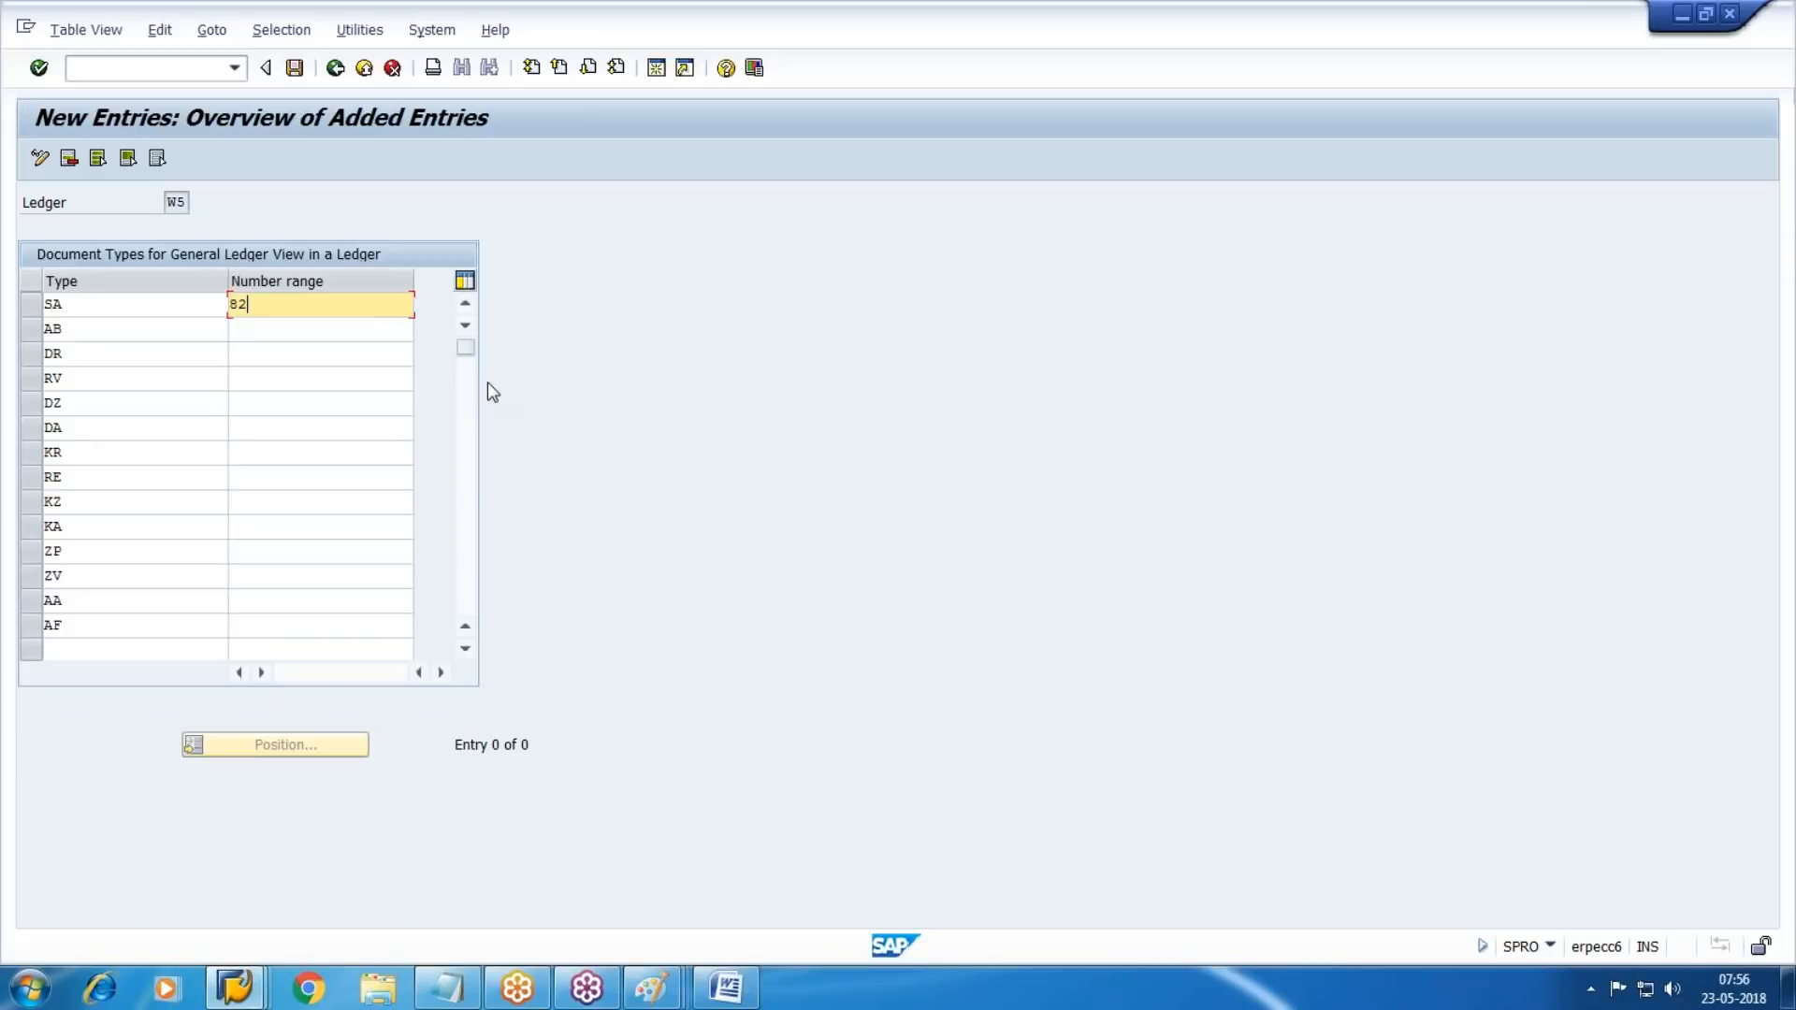
key(Down)
text(82)
key(Down)
text(82)
key(Down)
text(82)
key(Down)
text(82)
key(Down)
text(82)
key(Down)
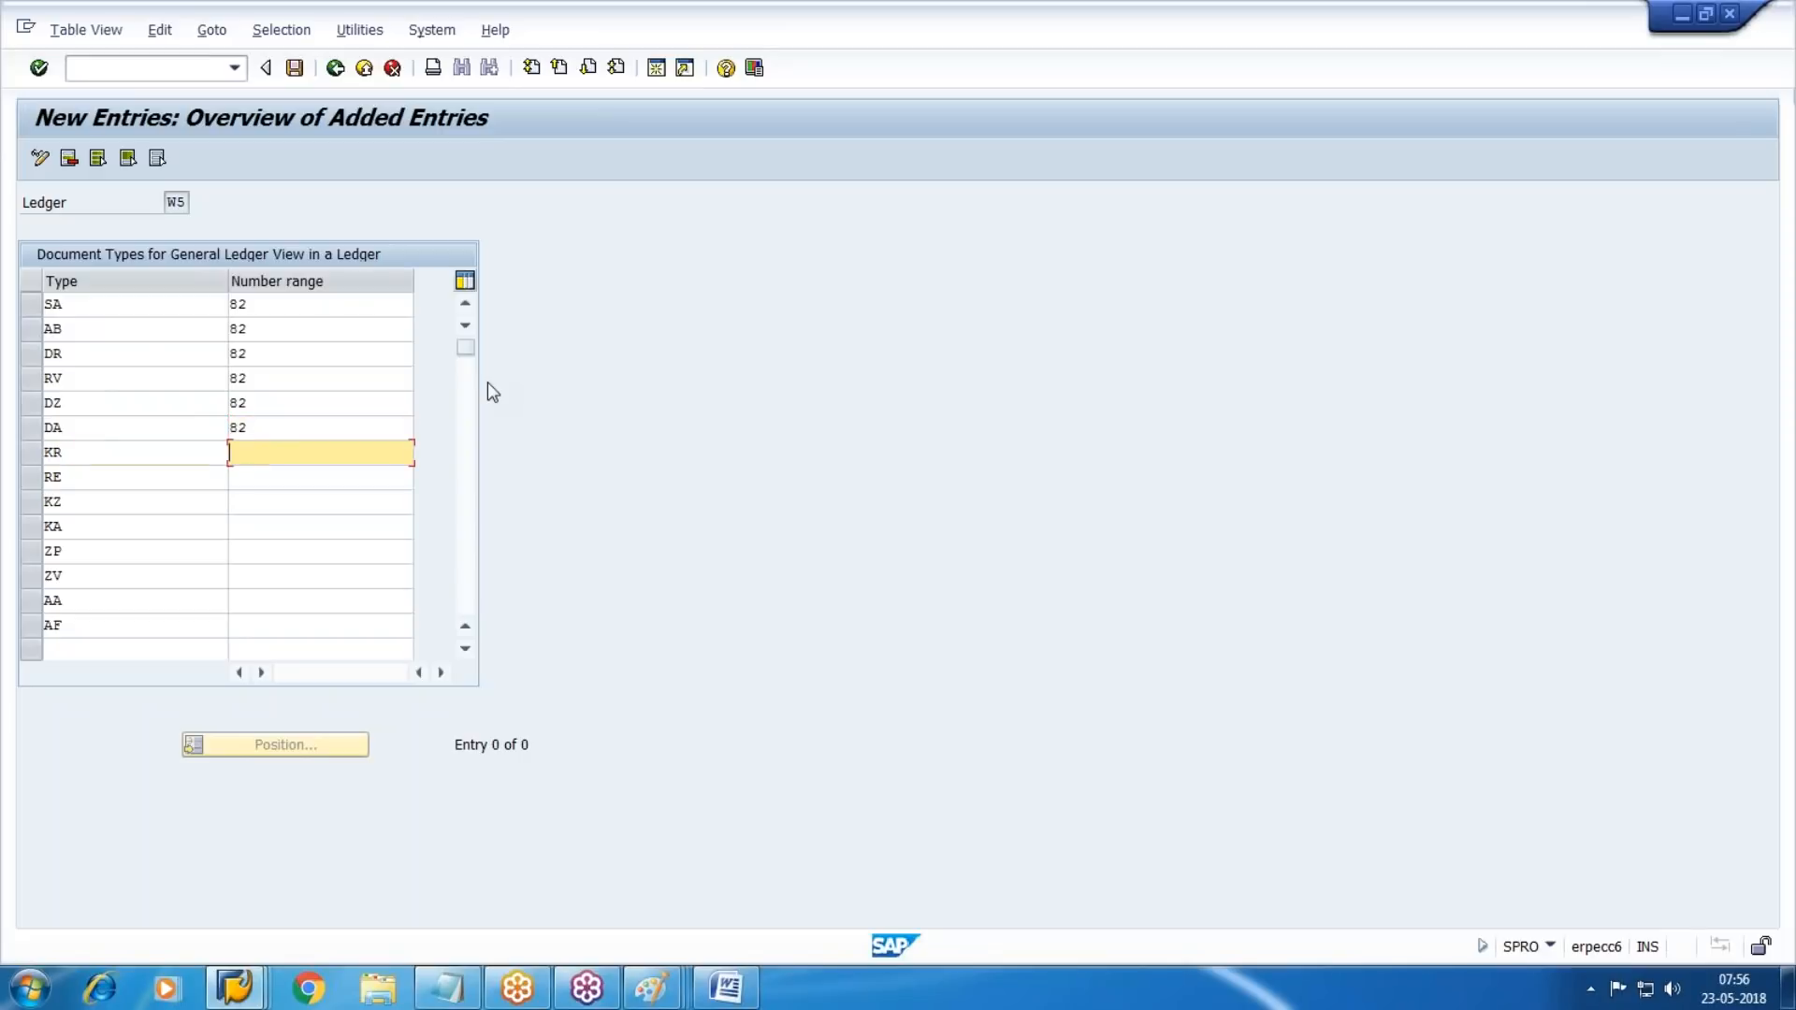
Assign number range 82 to document types KR, RE, KZ, KA and ZP in the general ledger view entries.
text(82)
key(Down)
text(82)
key(Down)
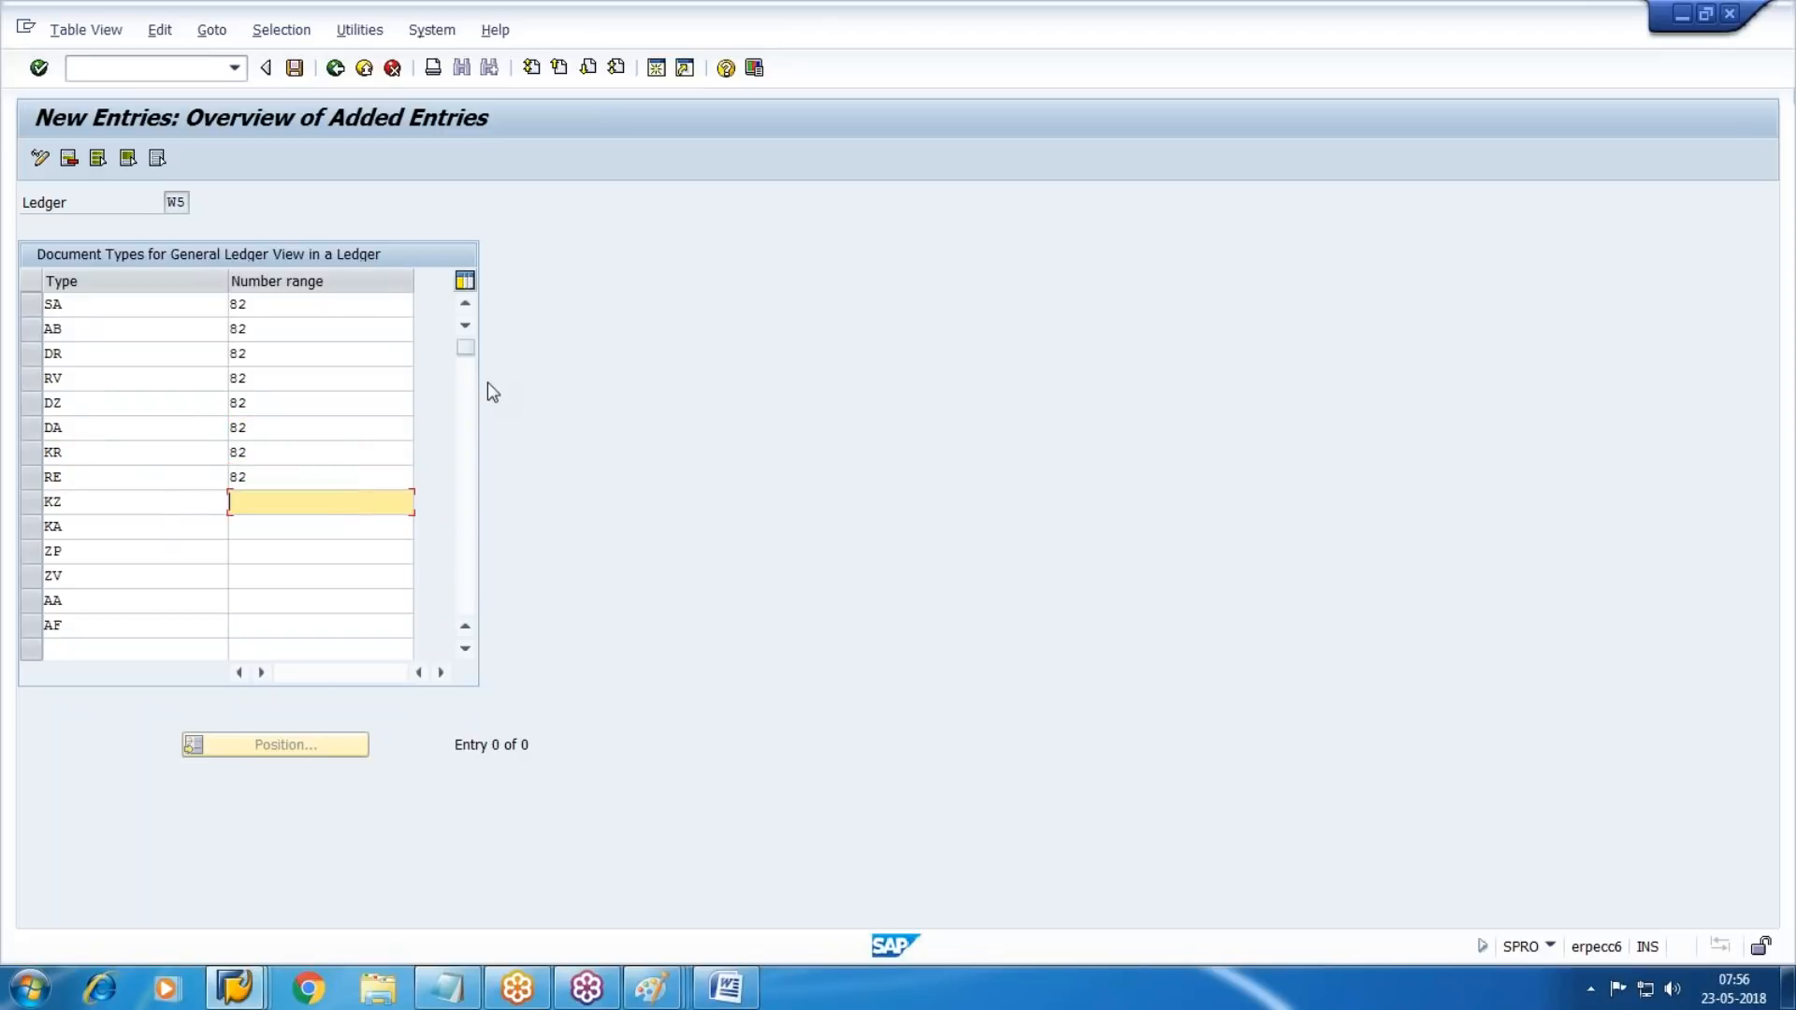
text(82)
key(Down)
text(82)
key(Down)
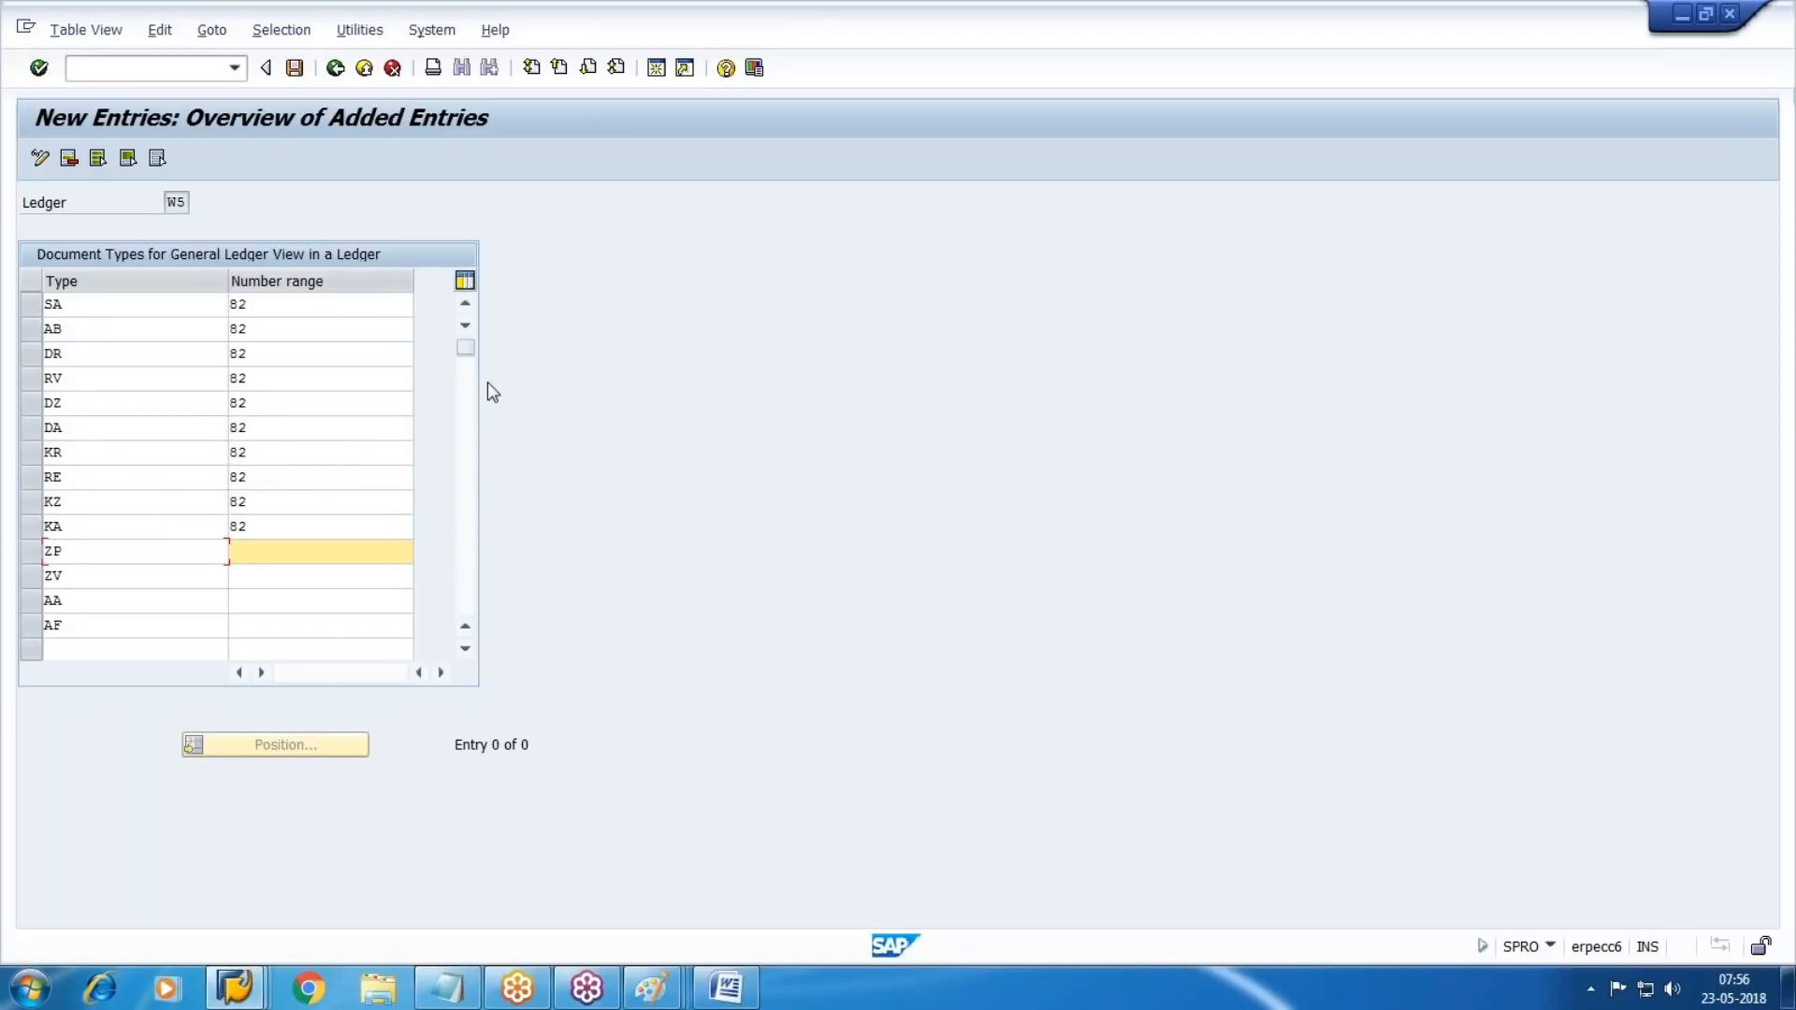
text(82)
key(Down)
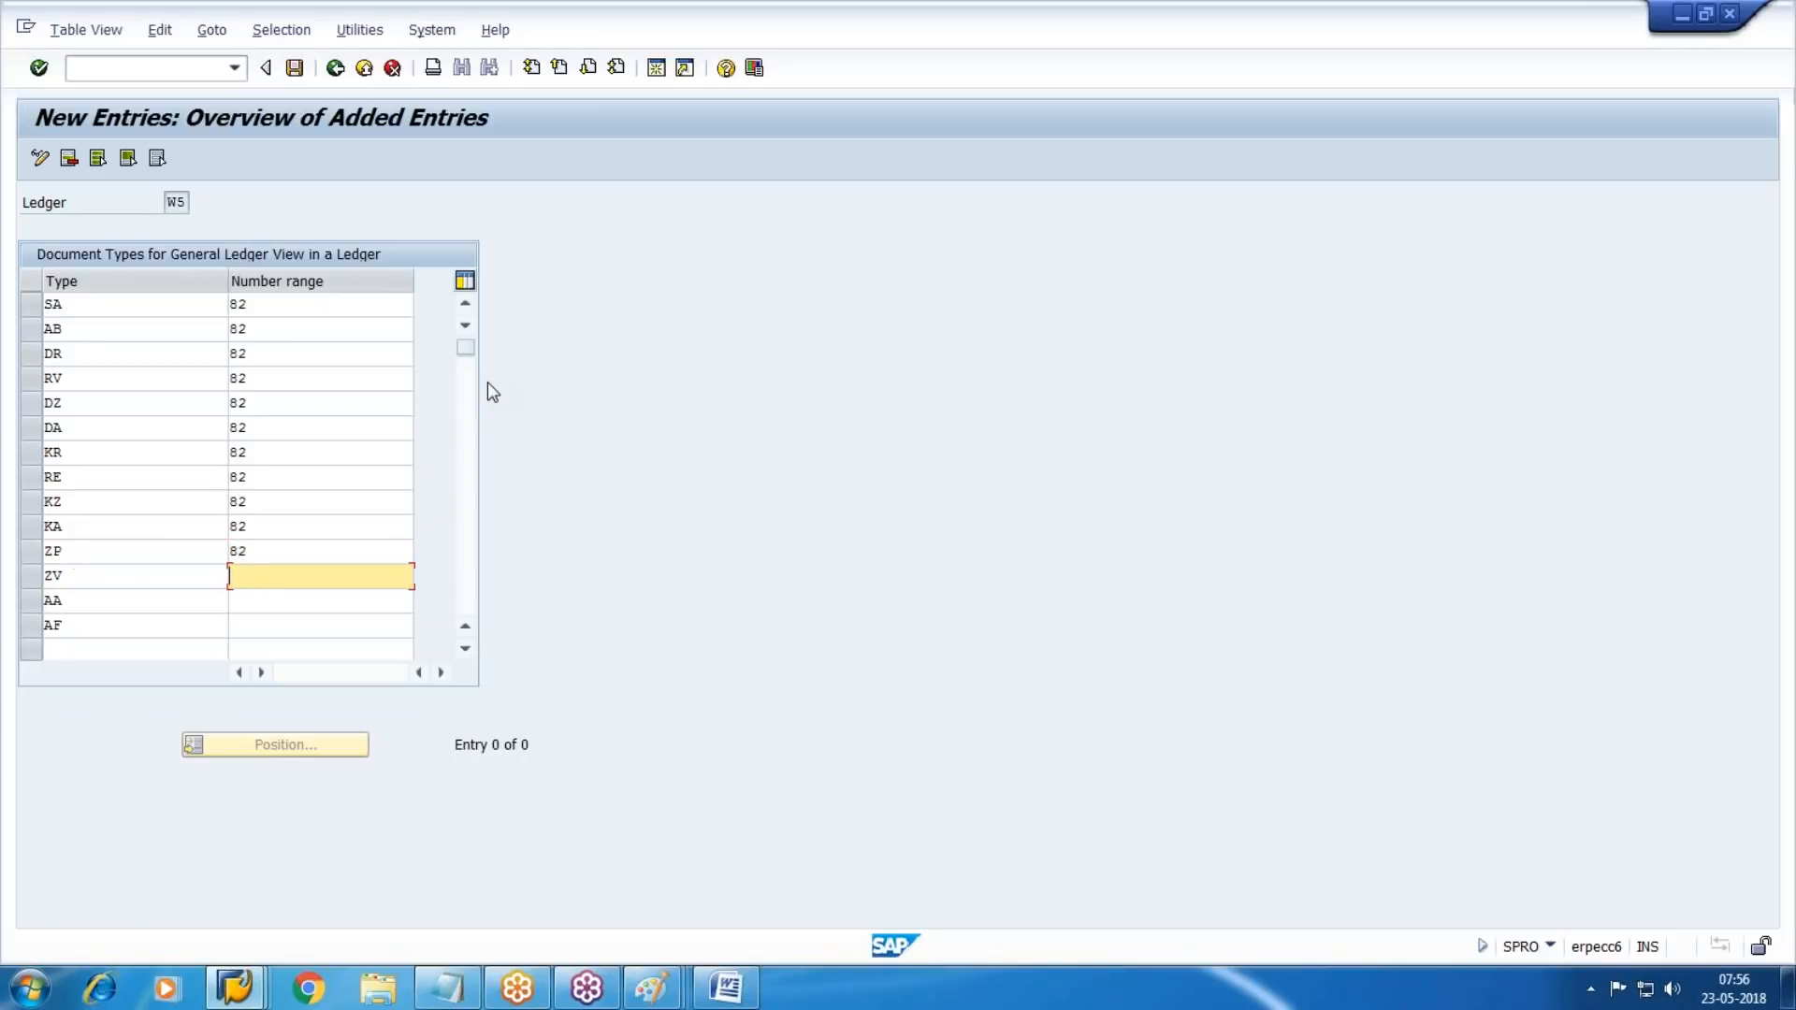
Assign number range 82 to document types ZV, AA and AF in the general ledger view entries.
text(82)
key(Down)
text(82)
key(Down)
key(Tab)
text(82)
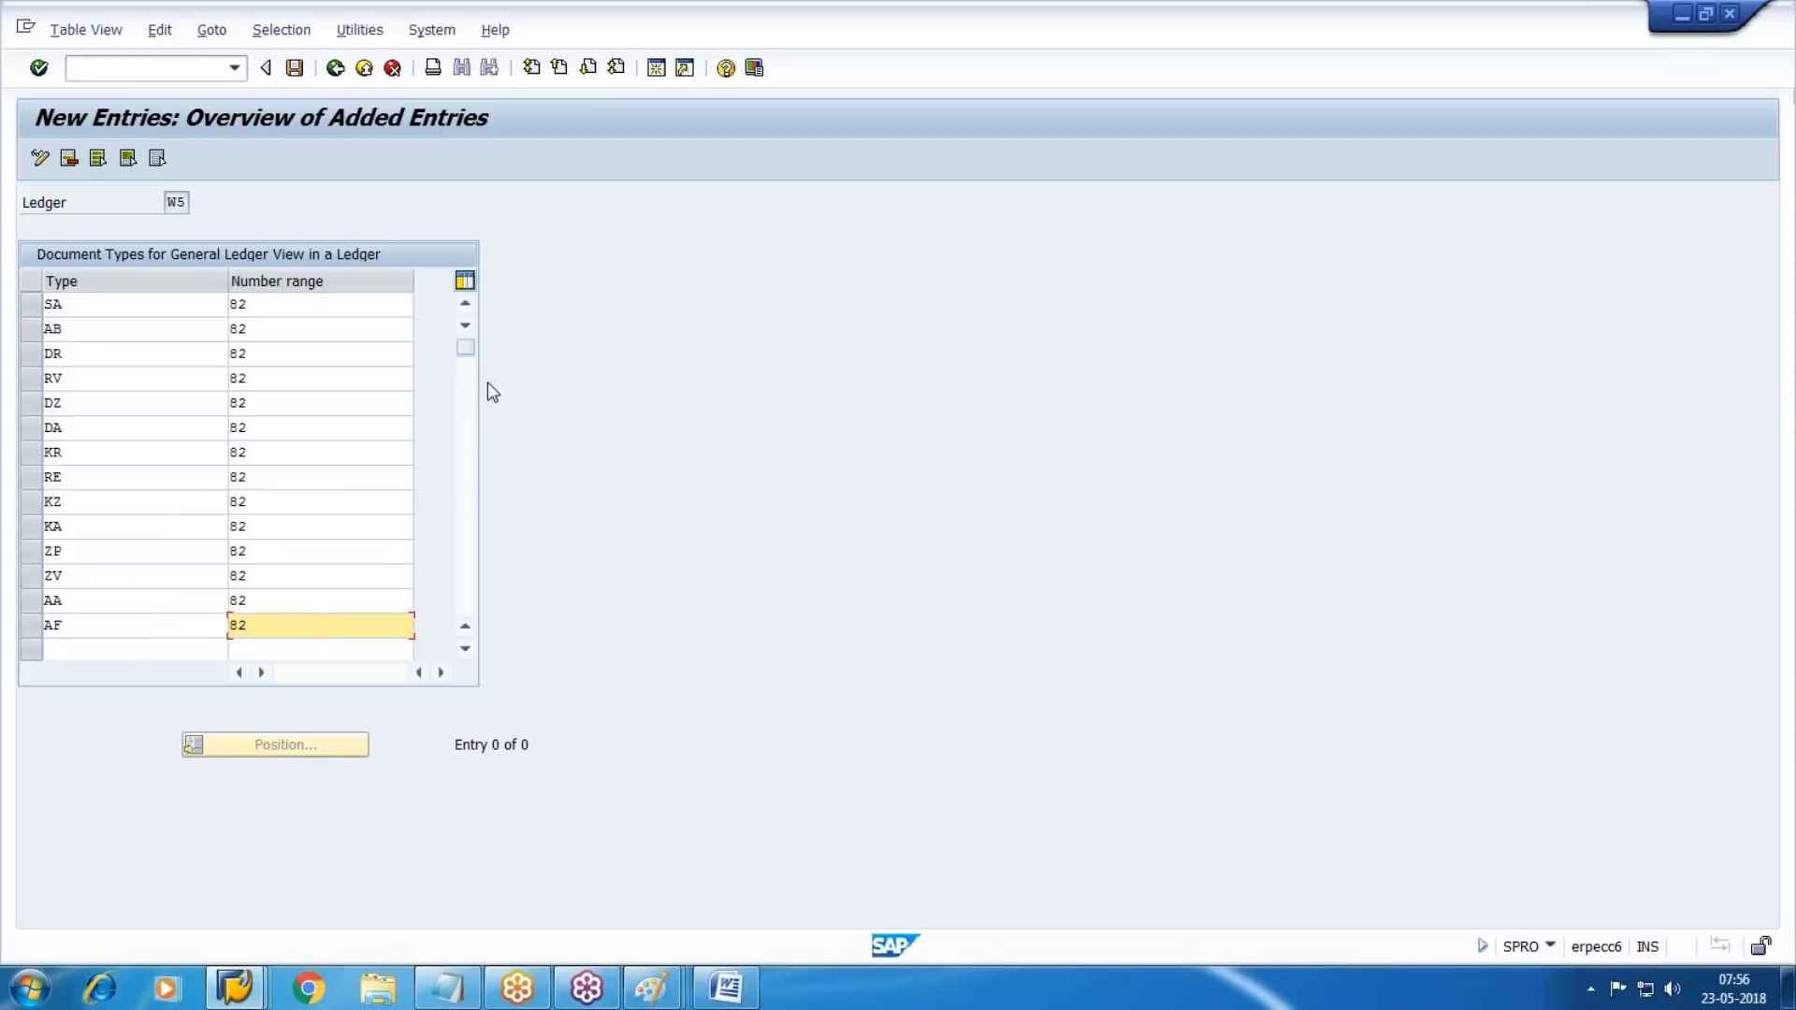
Save W5's general ledger view document types with the customizing request and return to the implementation guide.
click(295, 67)
click(385, 417)
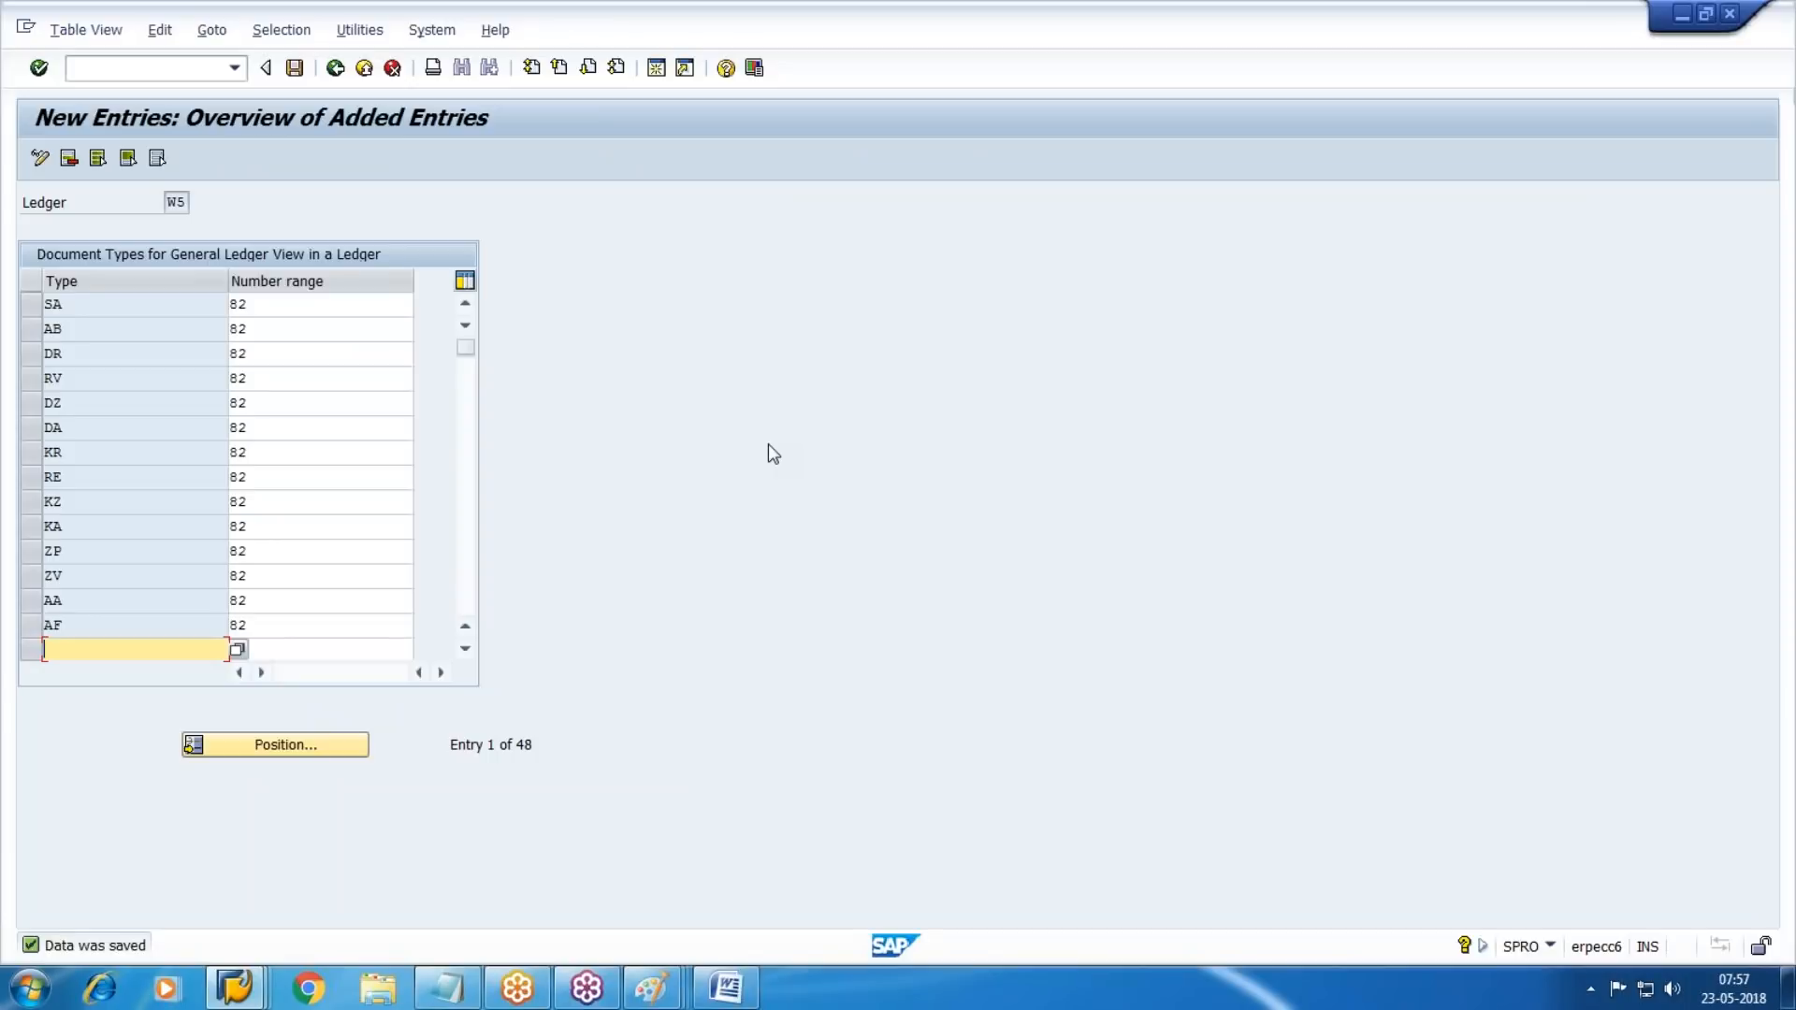
key(F3)
key(F3)
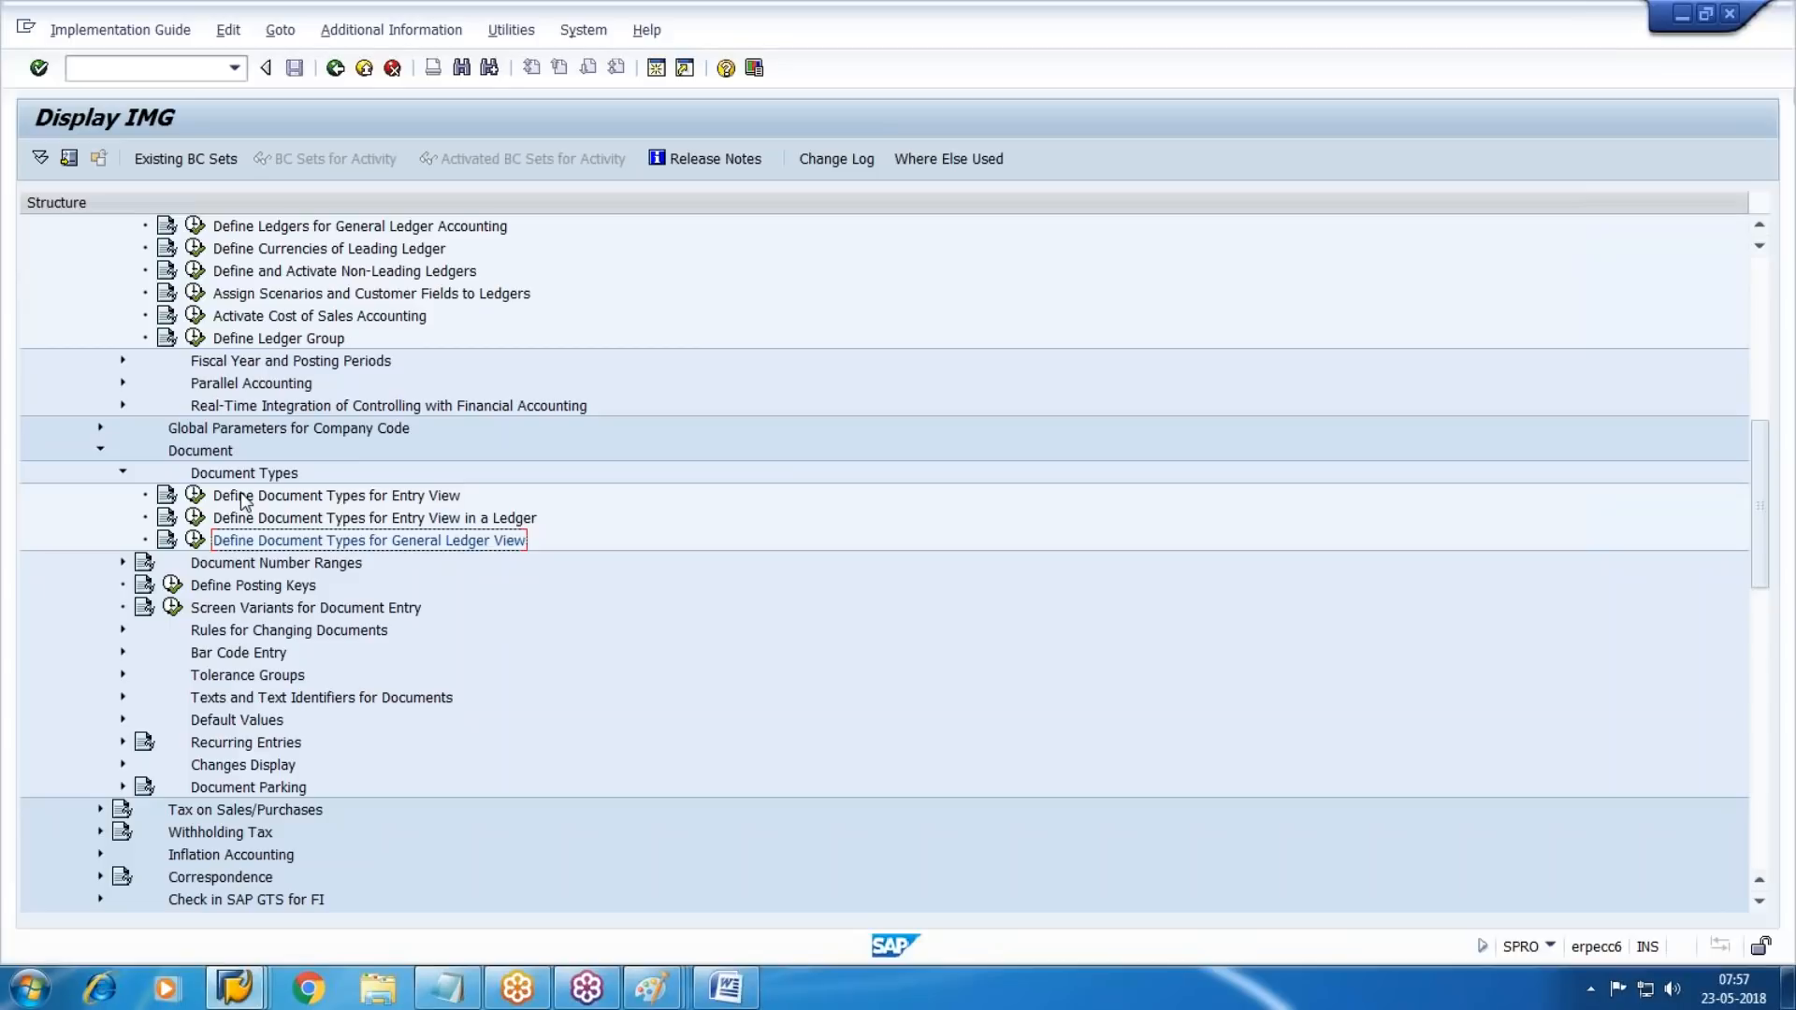
Expand the Document Number Ranges node in the implementation guide.
click(258, 564)
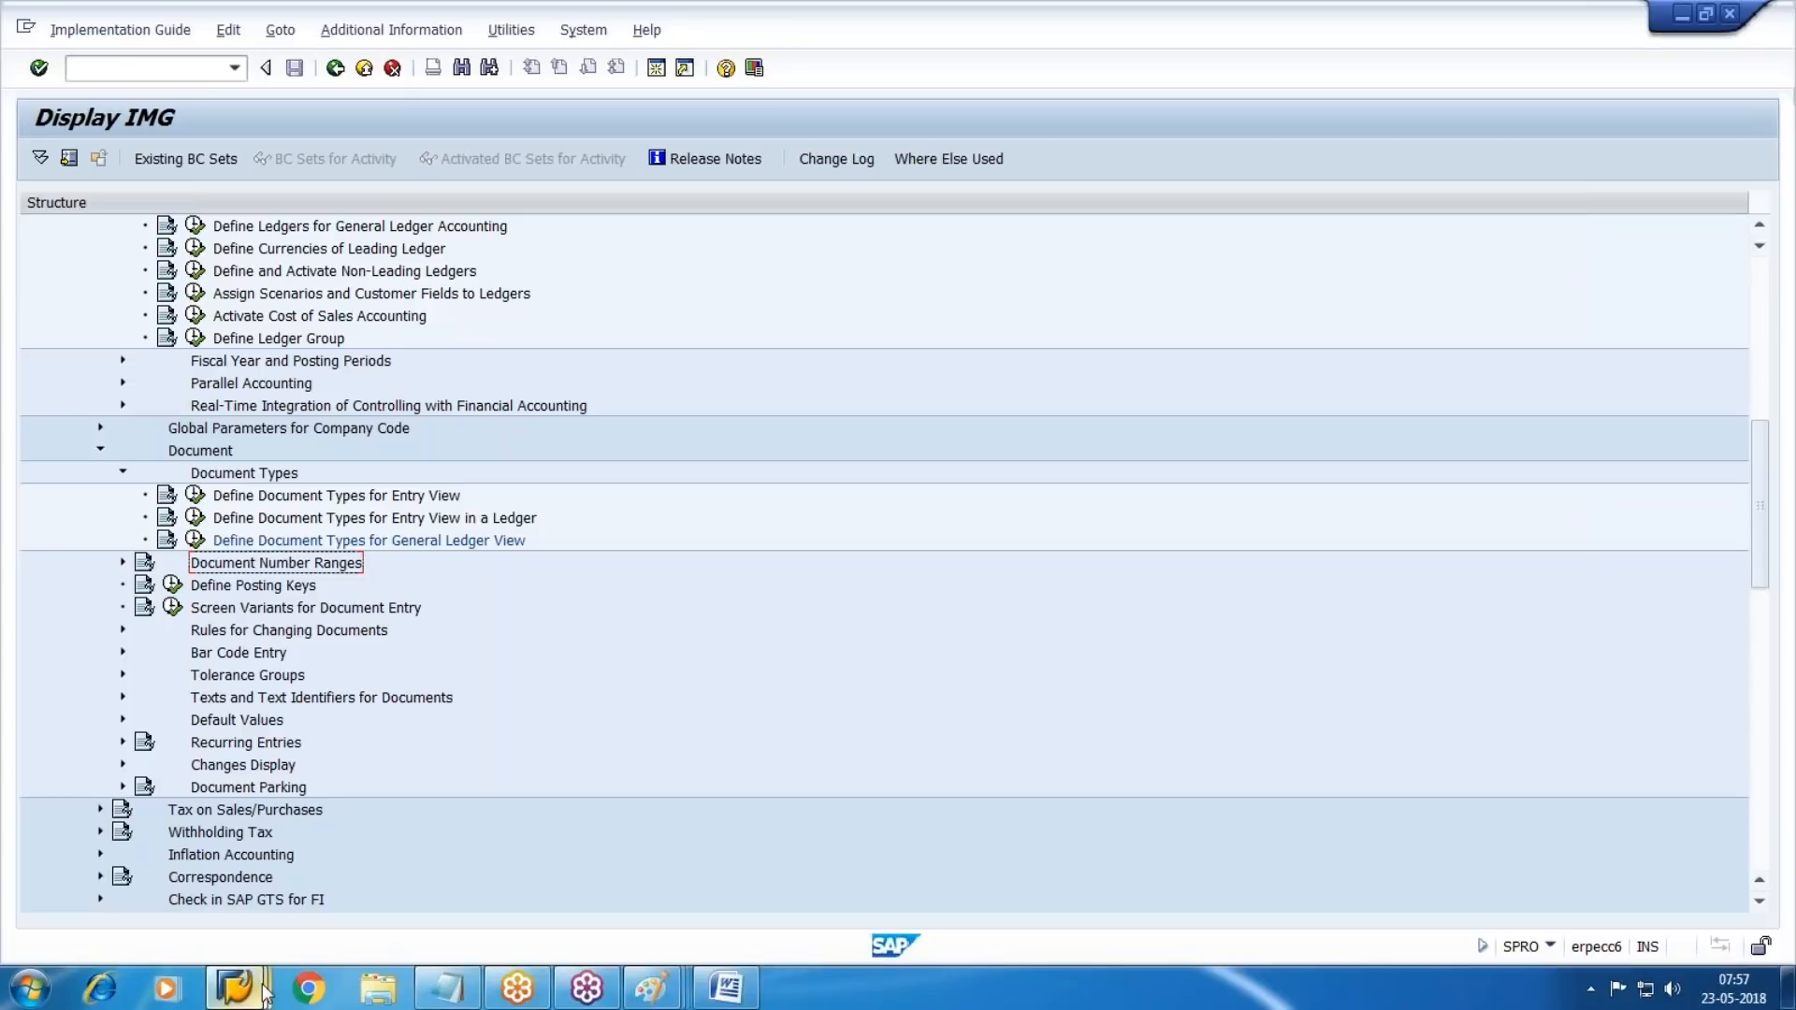
mouse_move(235, 988)
click(661, 859)
click(364, 68)
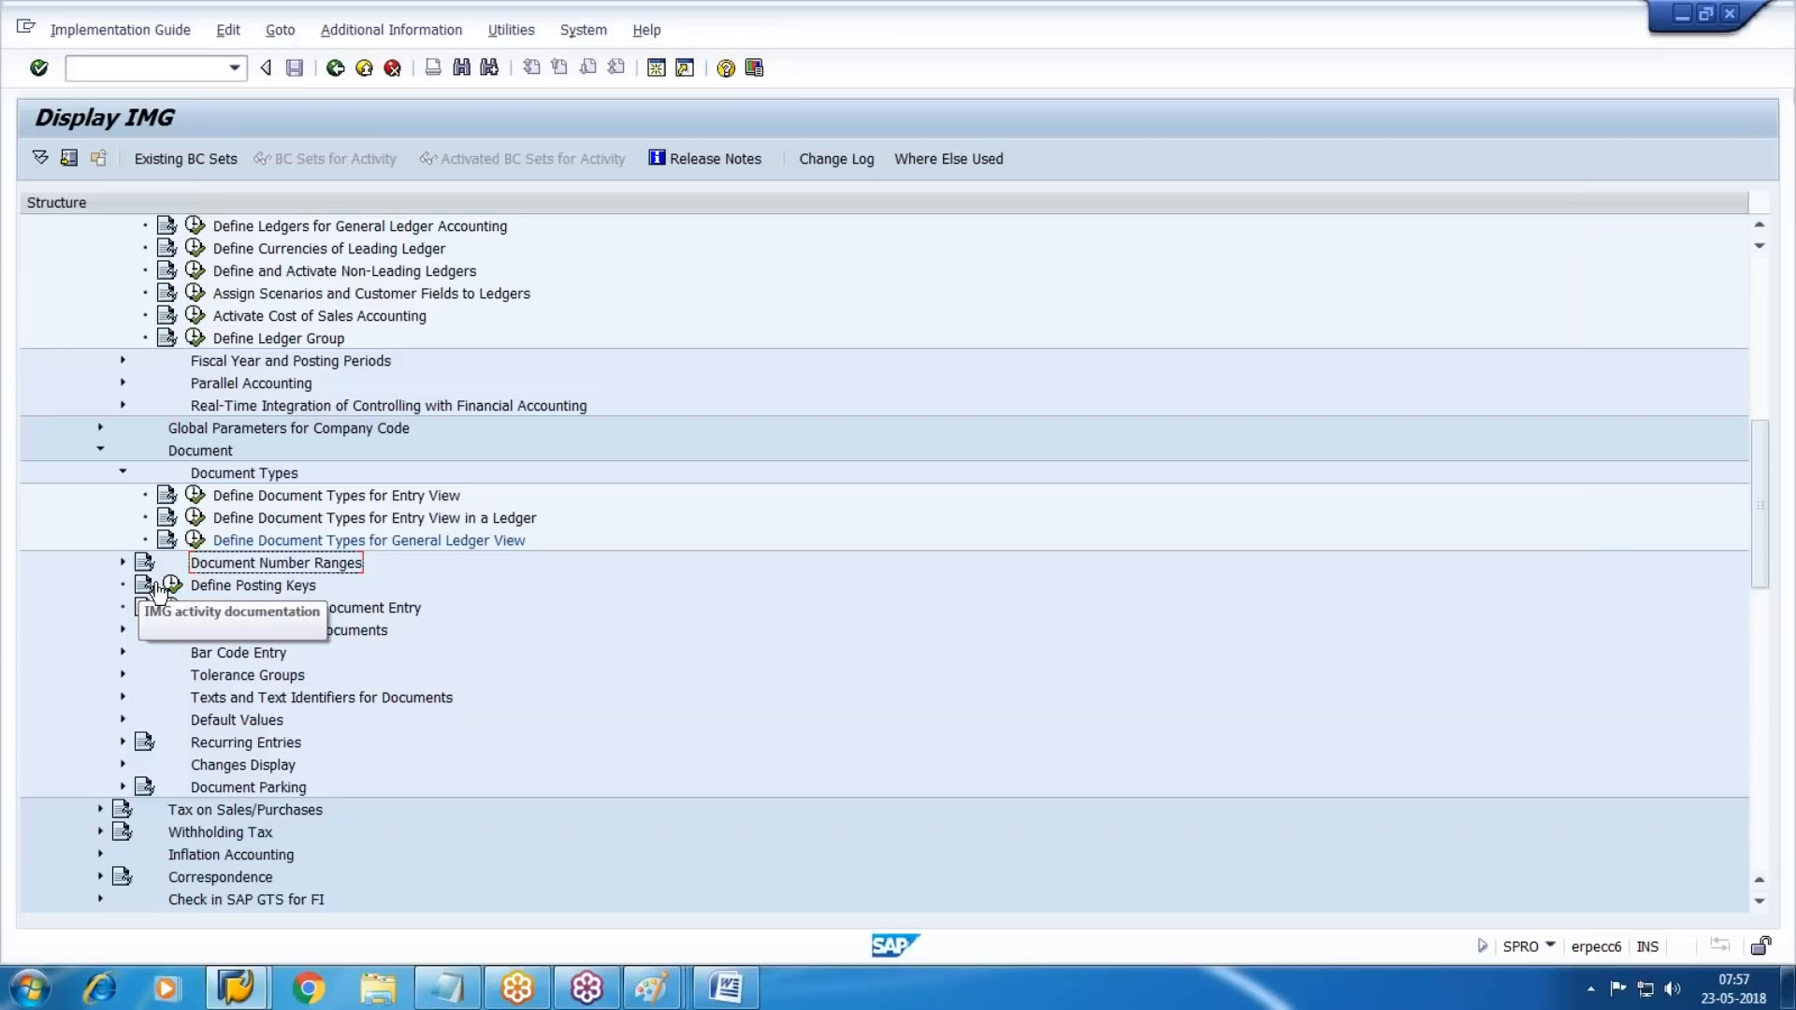
click(123, 563)
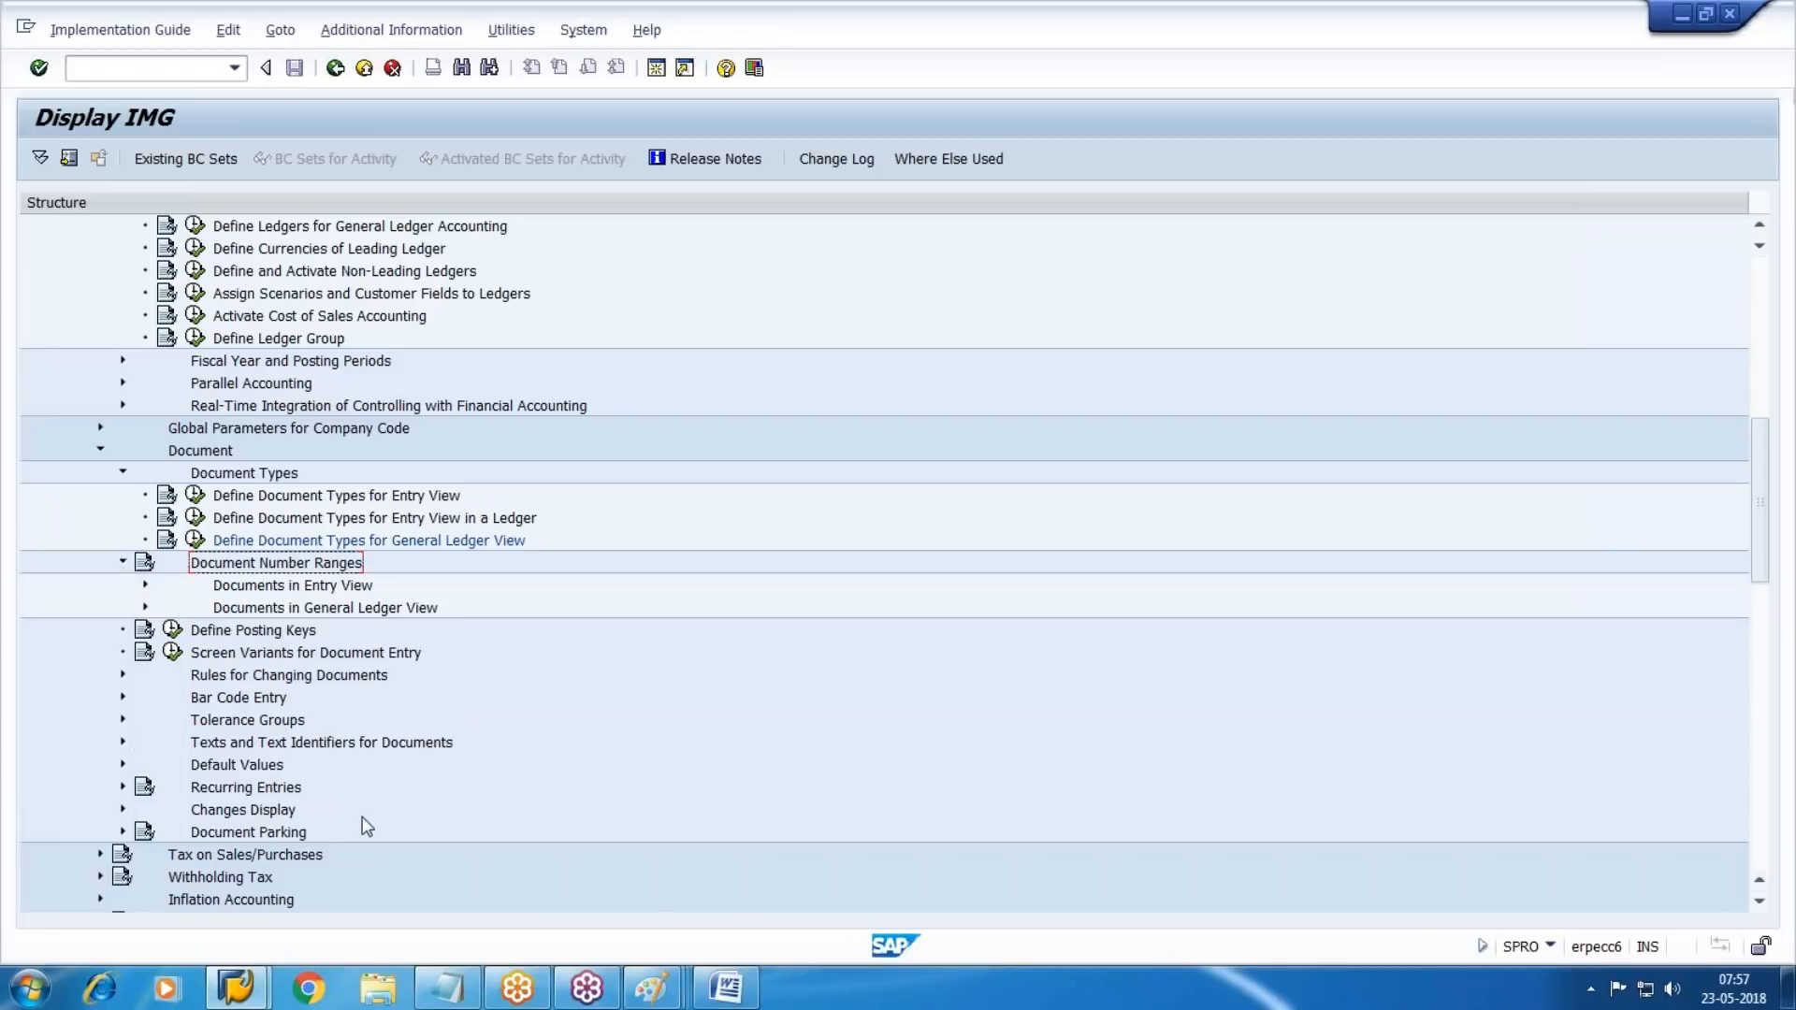
Open the entry view document number range intervals of company code WM10 for editing and check W5's range plan in Word.
click(145, 584)
click(217, 607)
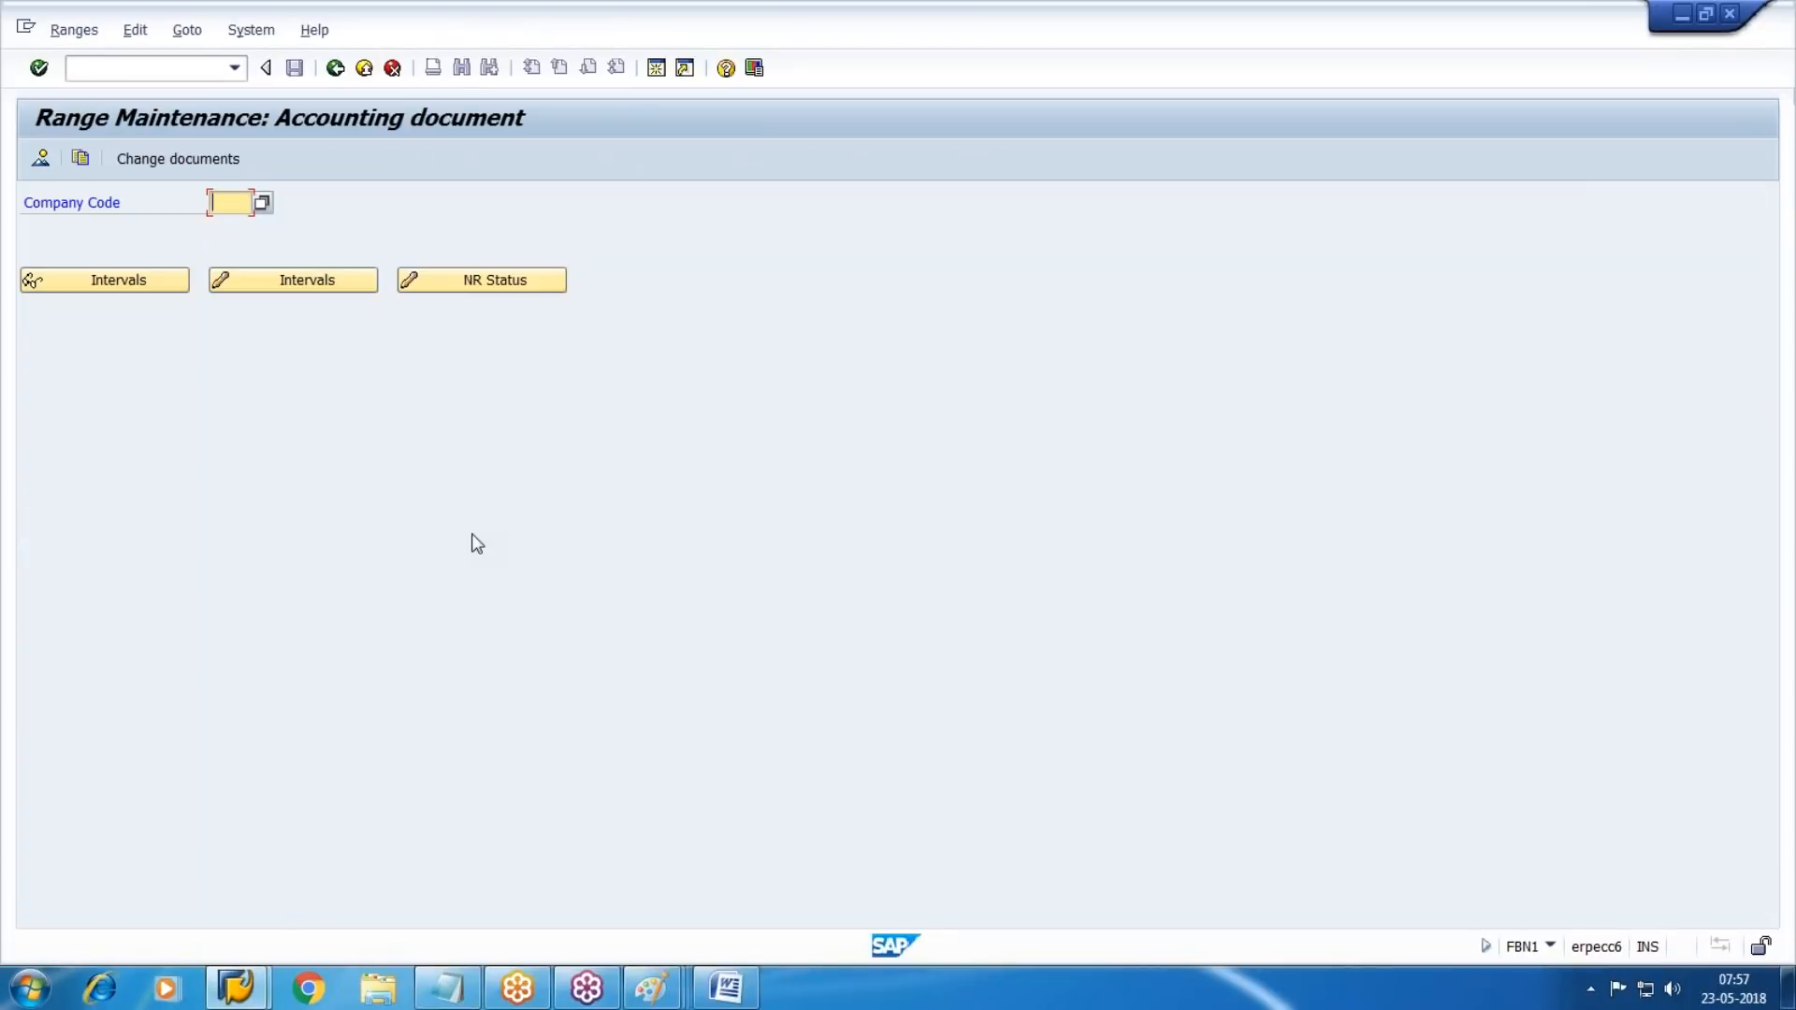
text(WM10)
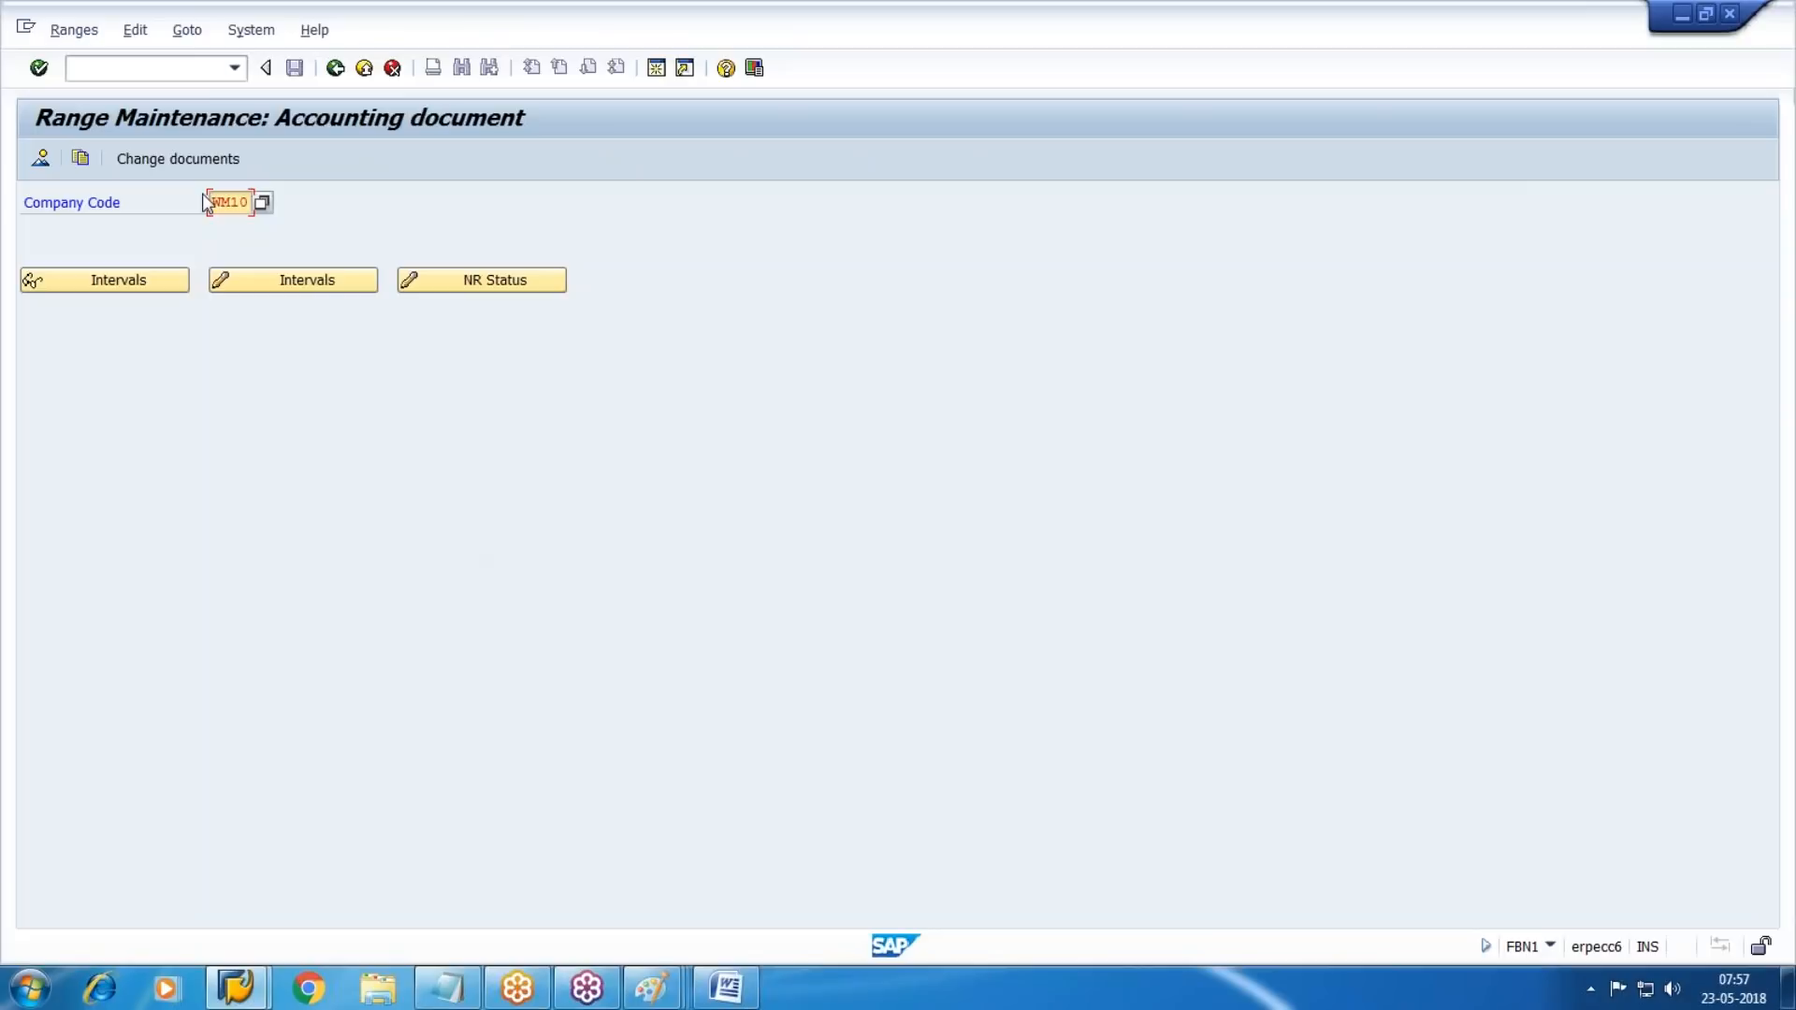
click(263, 283)
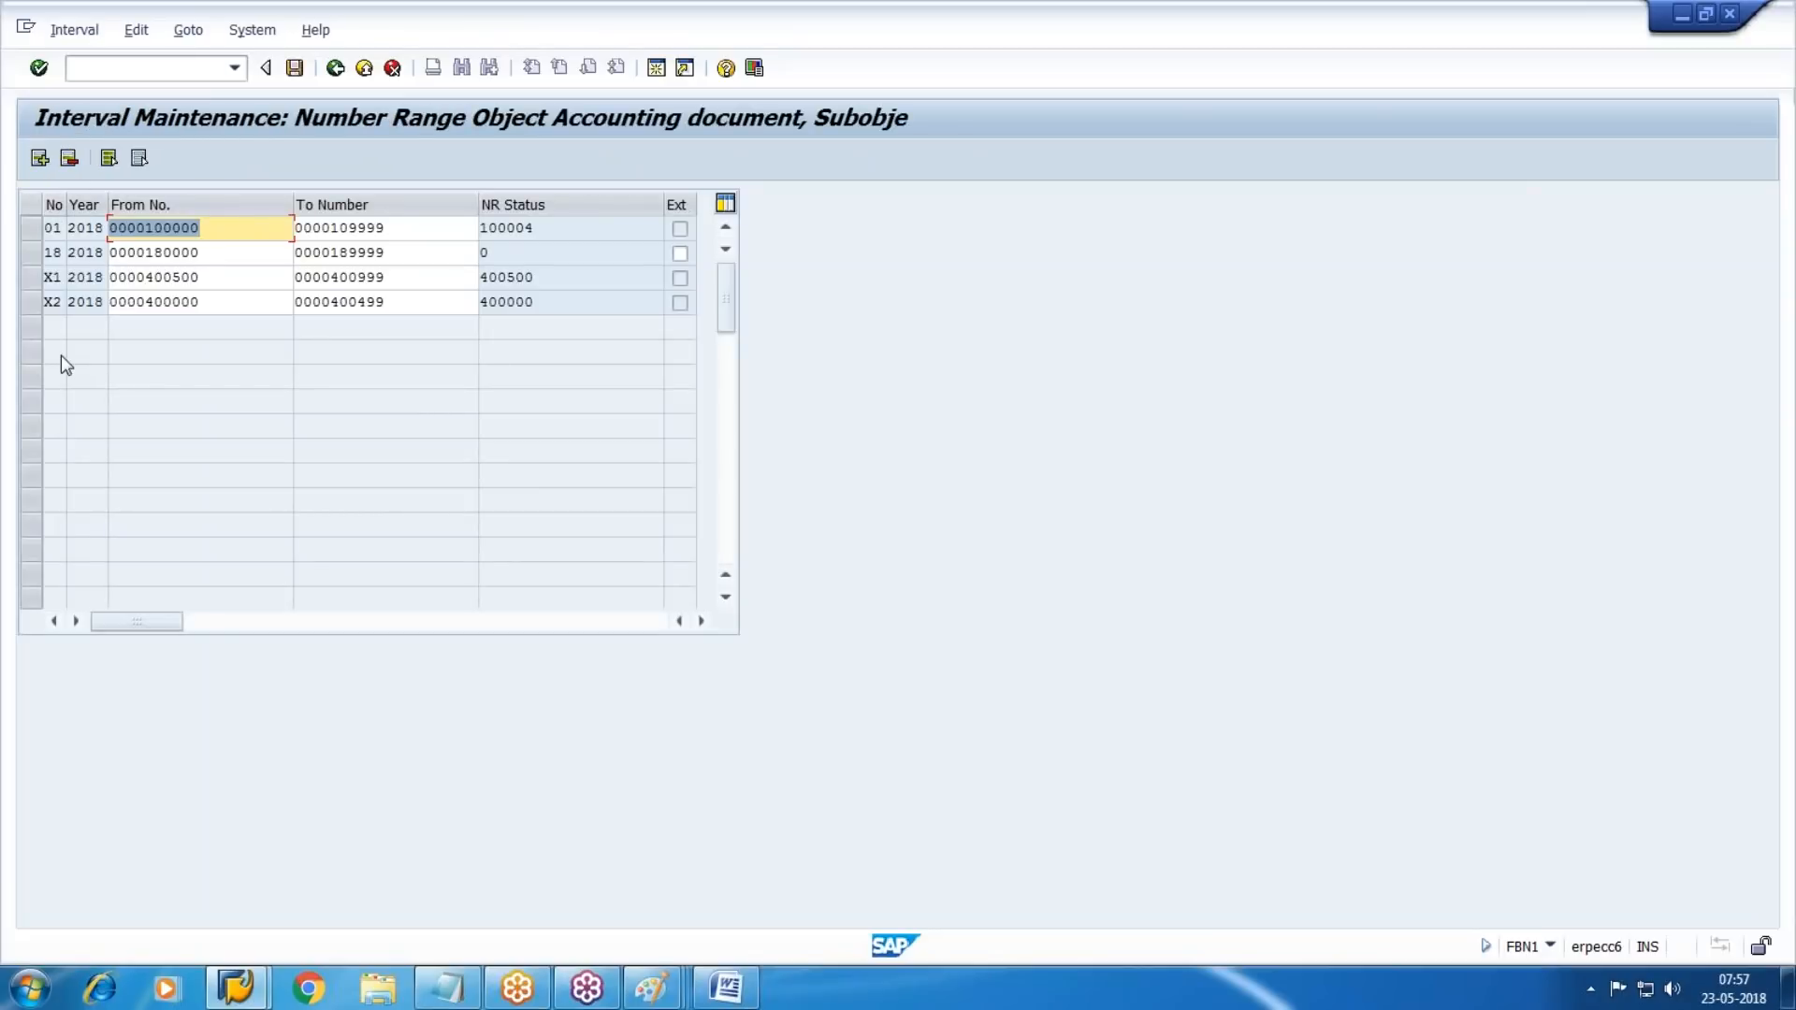
click(736, 990)
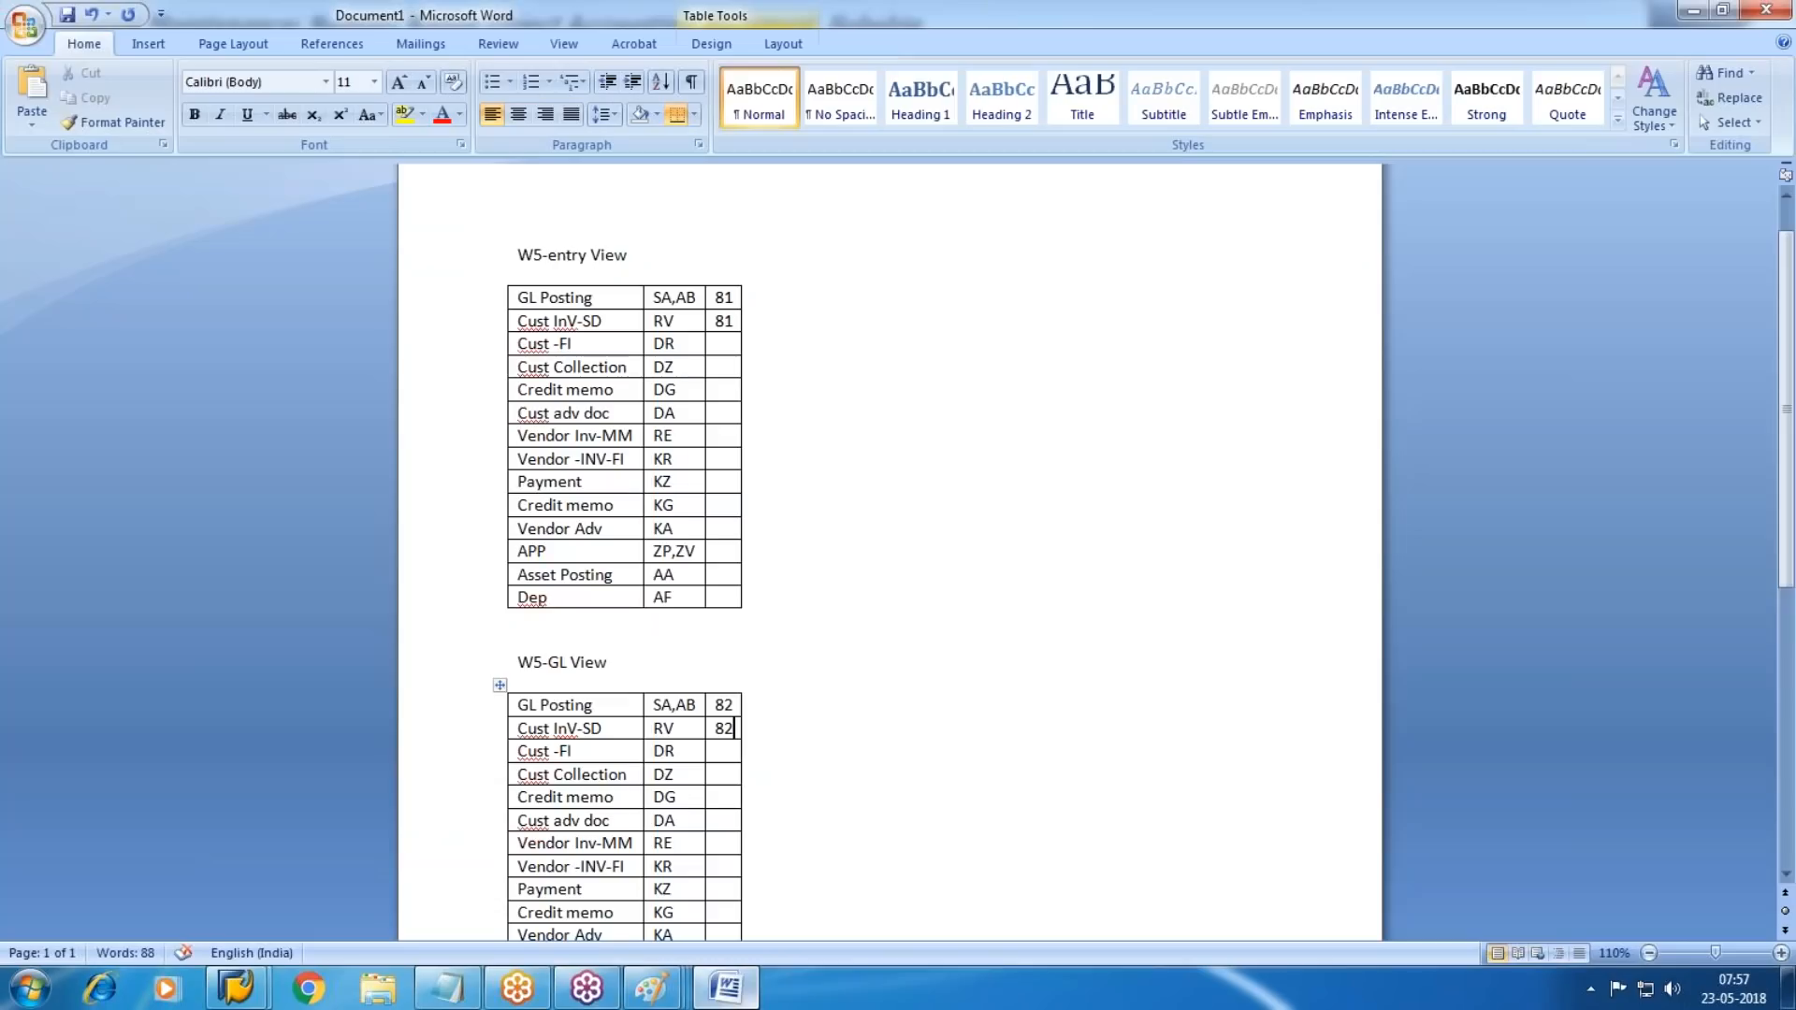
key(alt+Tab)
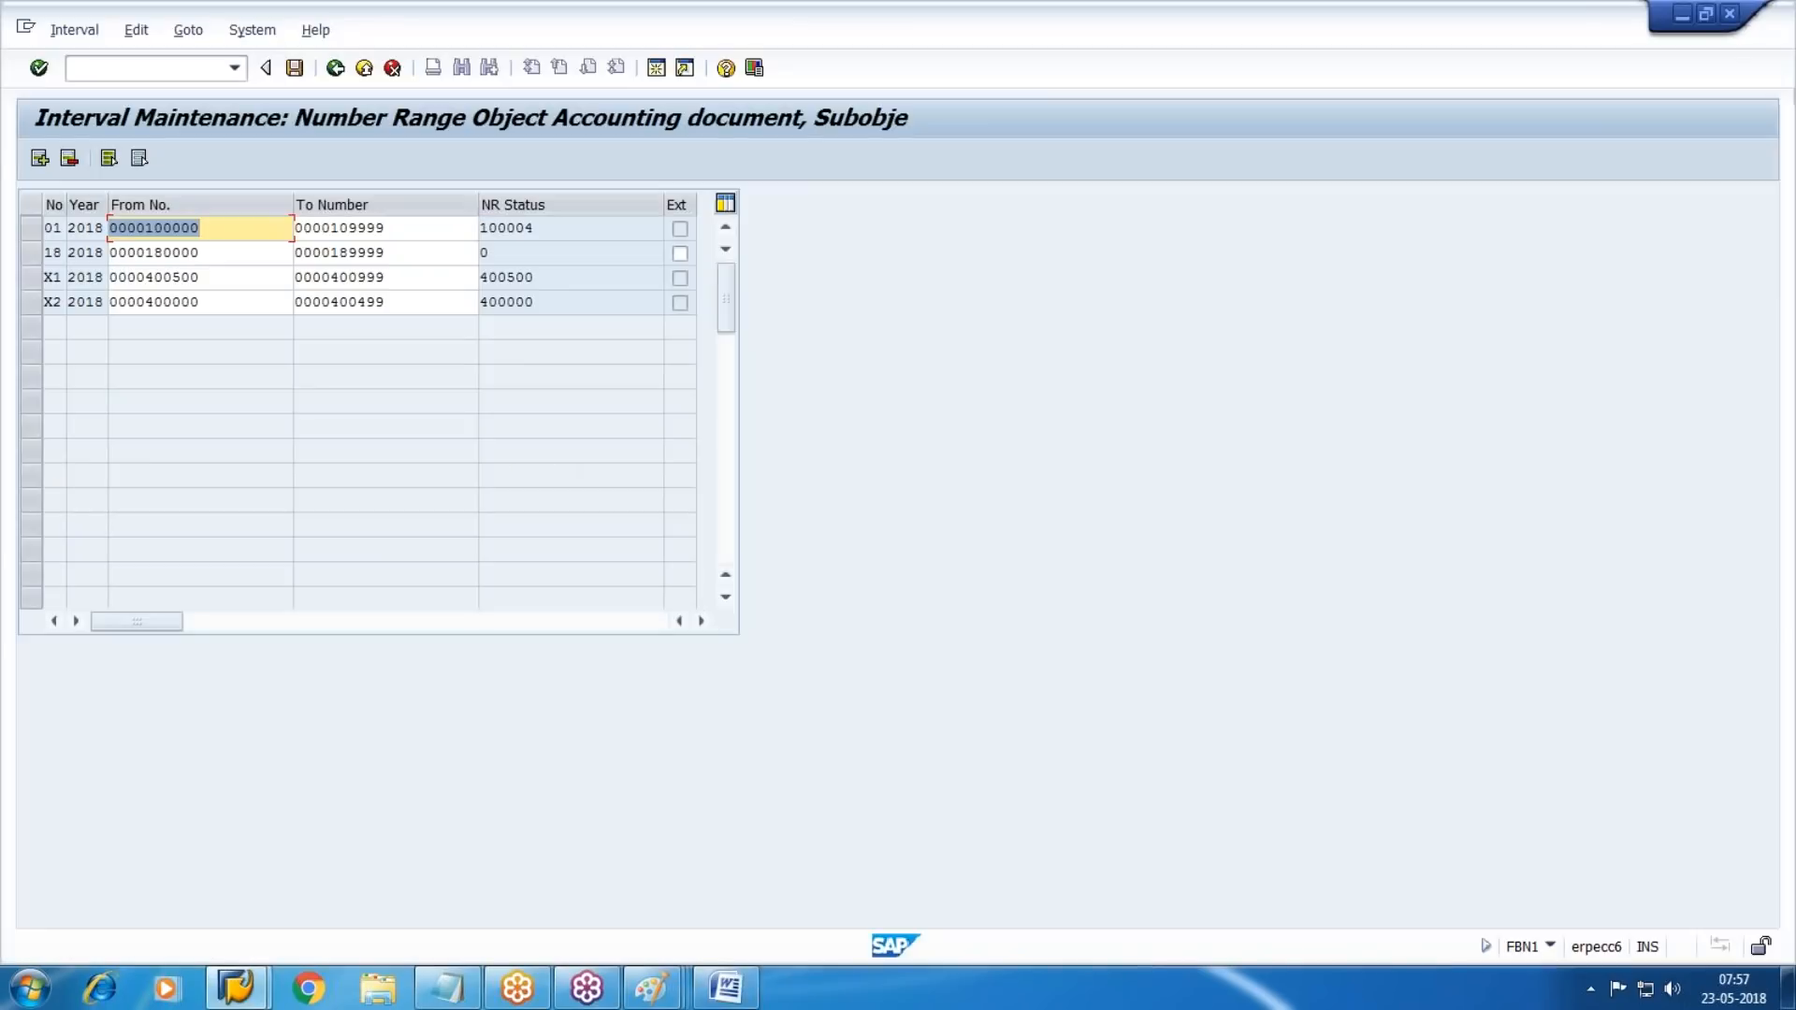
Add number range 81 for year 2018 running from 810000 to 819999 to WM10's entry view intervals.
text(81)
key(Tab)
text(2018)
key(Tab)
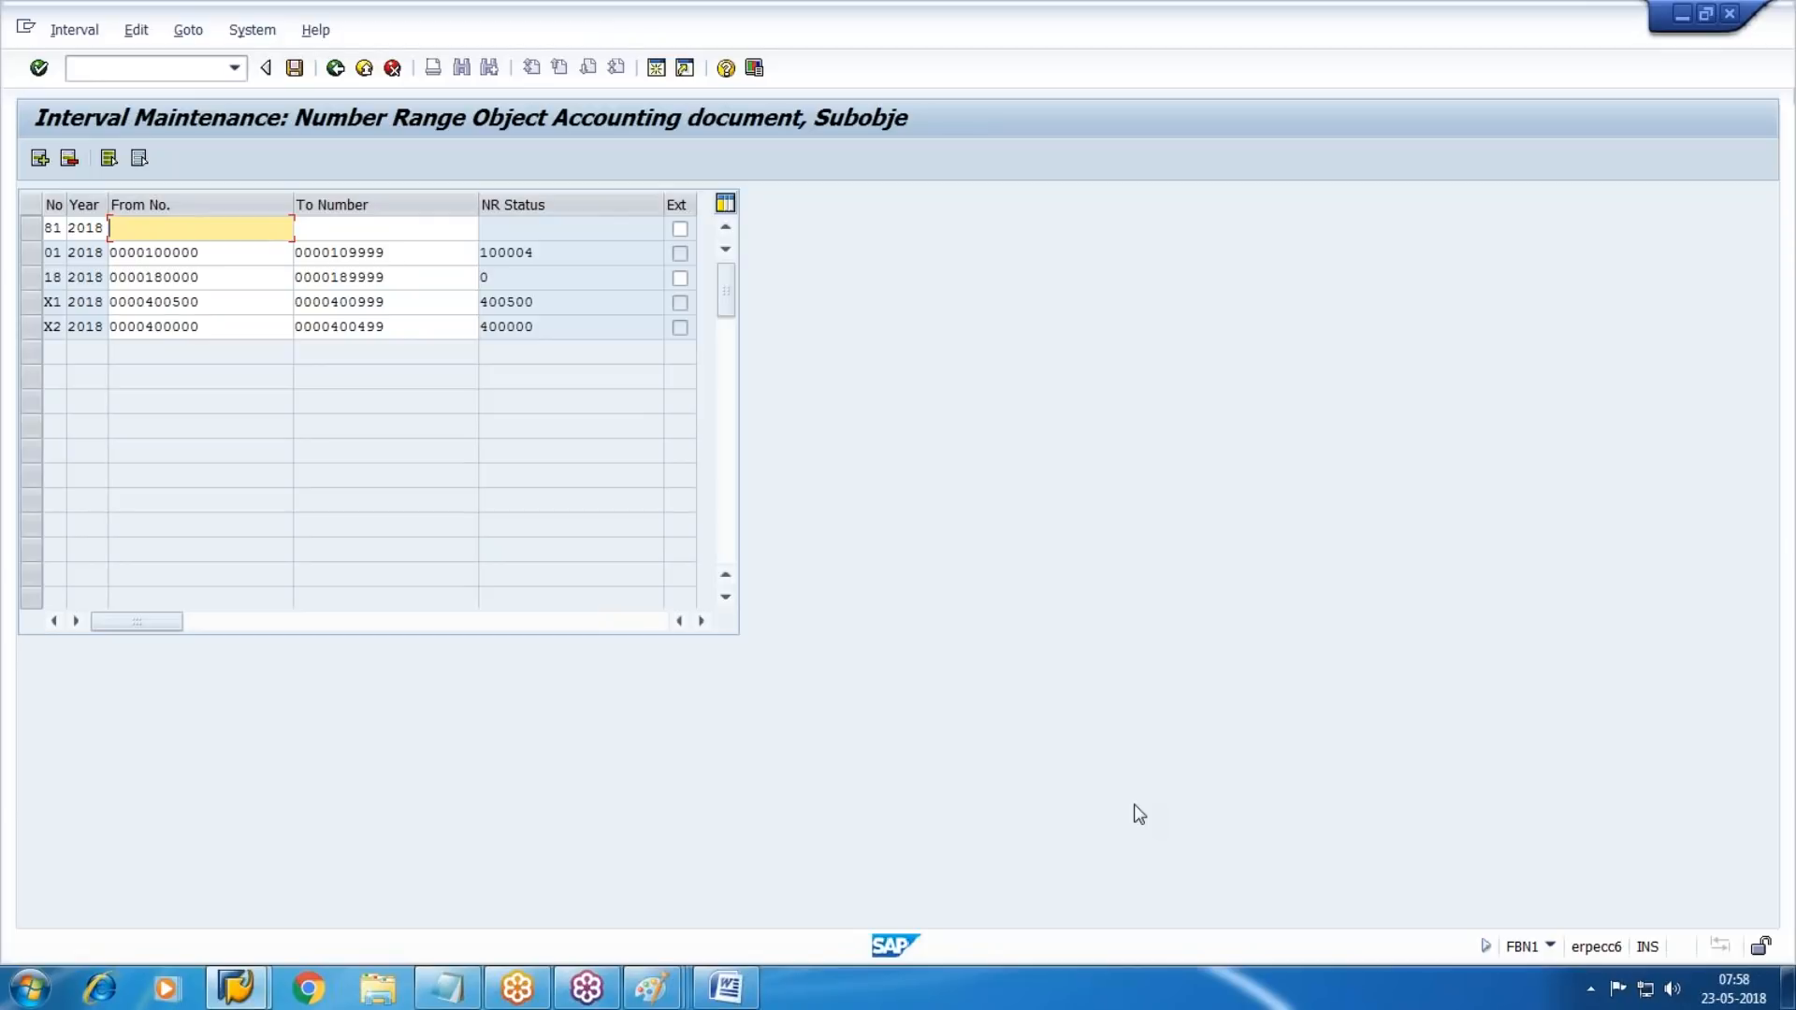
text(81)
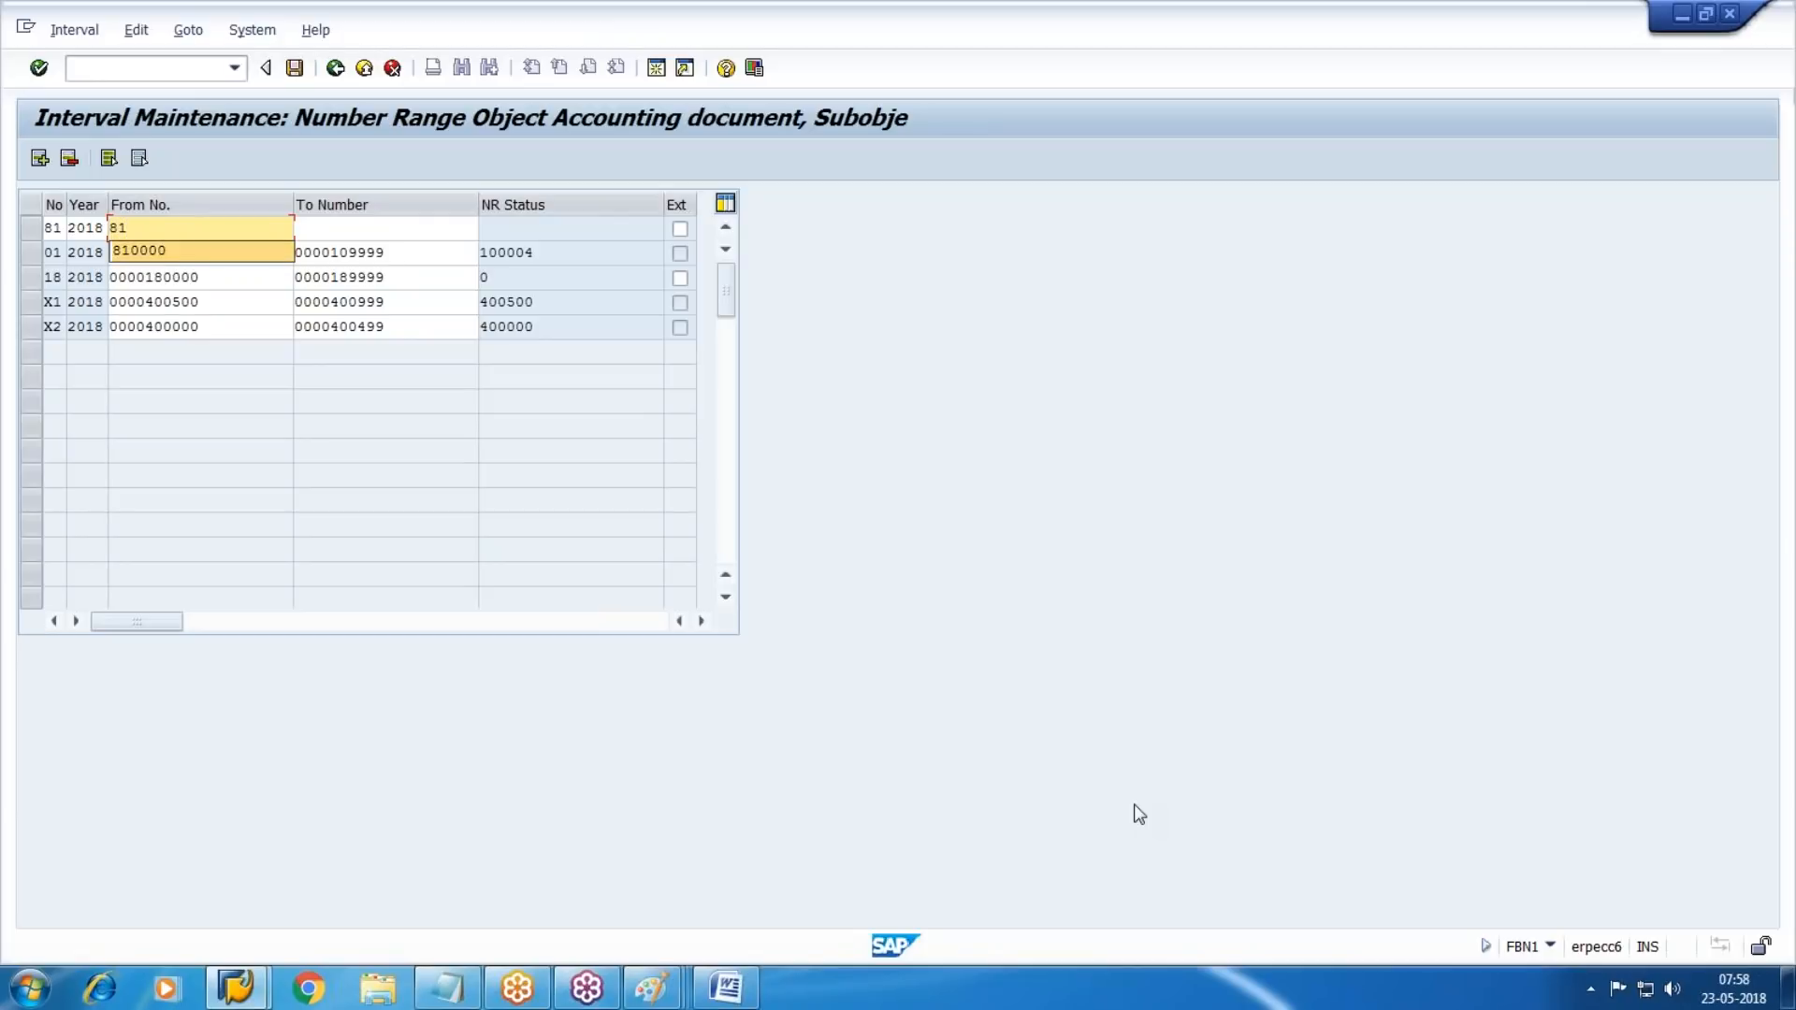
key(Down)
key(Tab)
text(81)
key(Down)
key(Return)
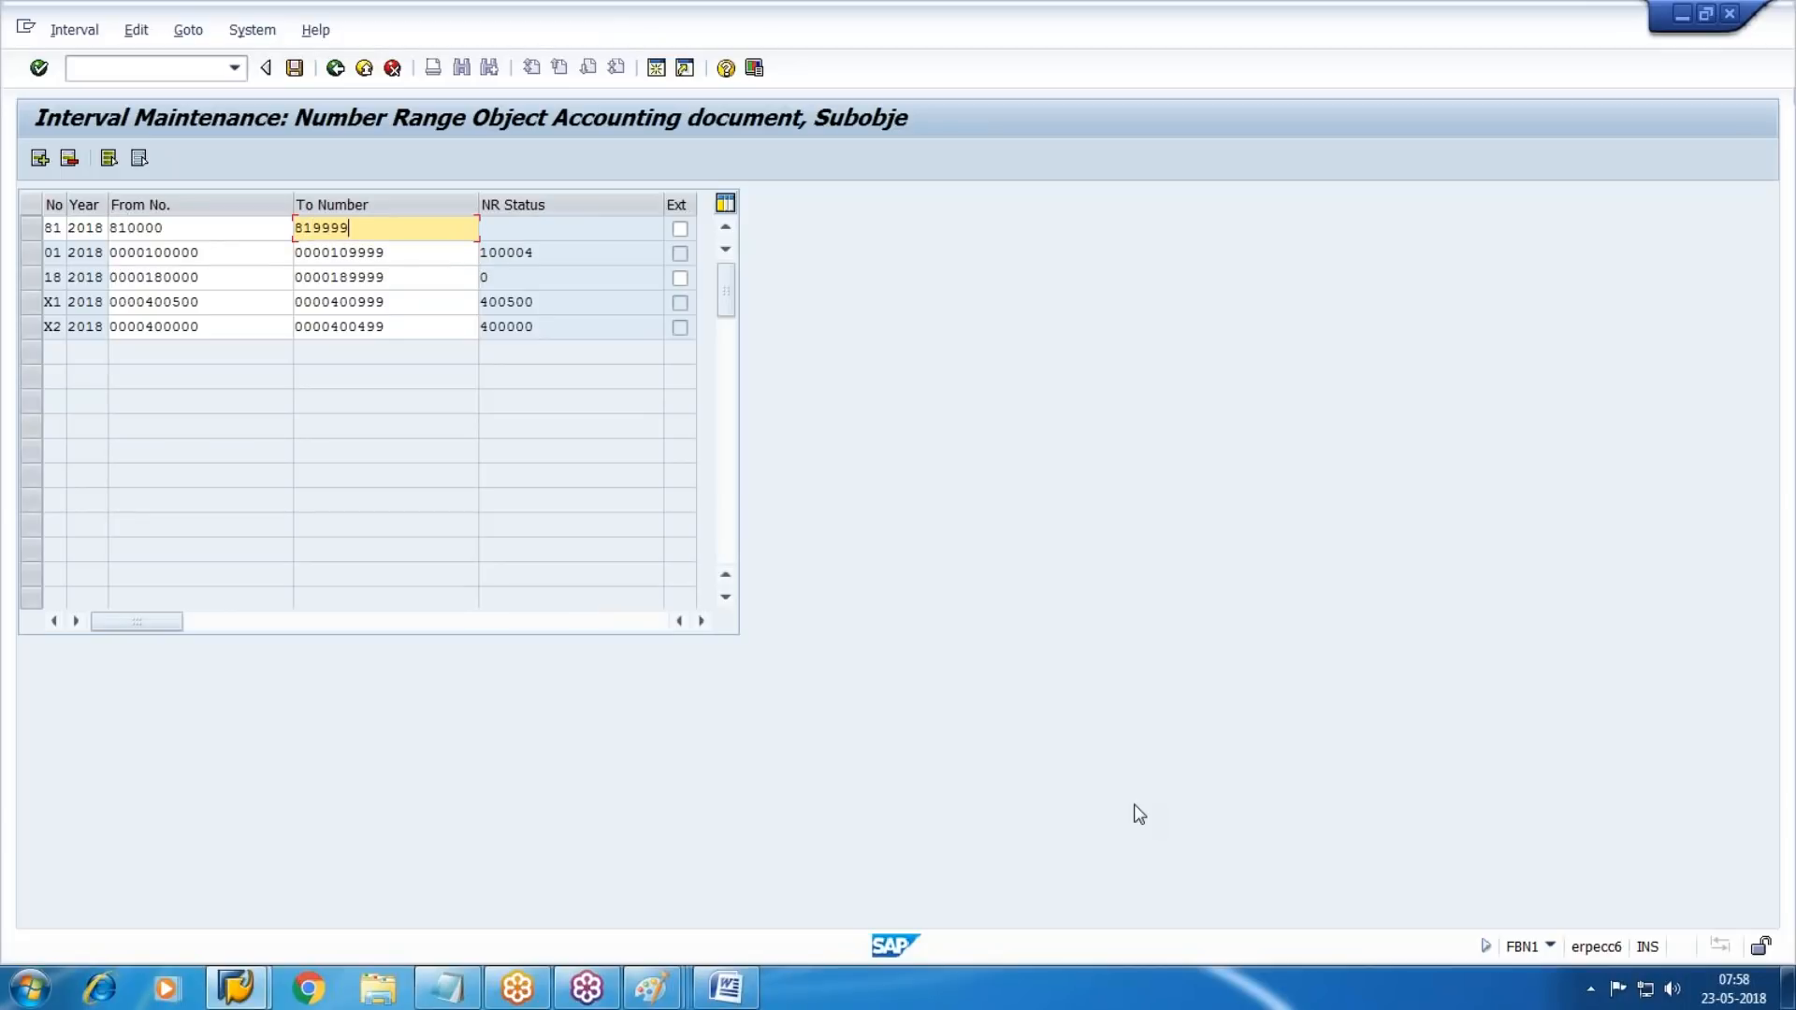
key(Return)
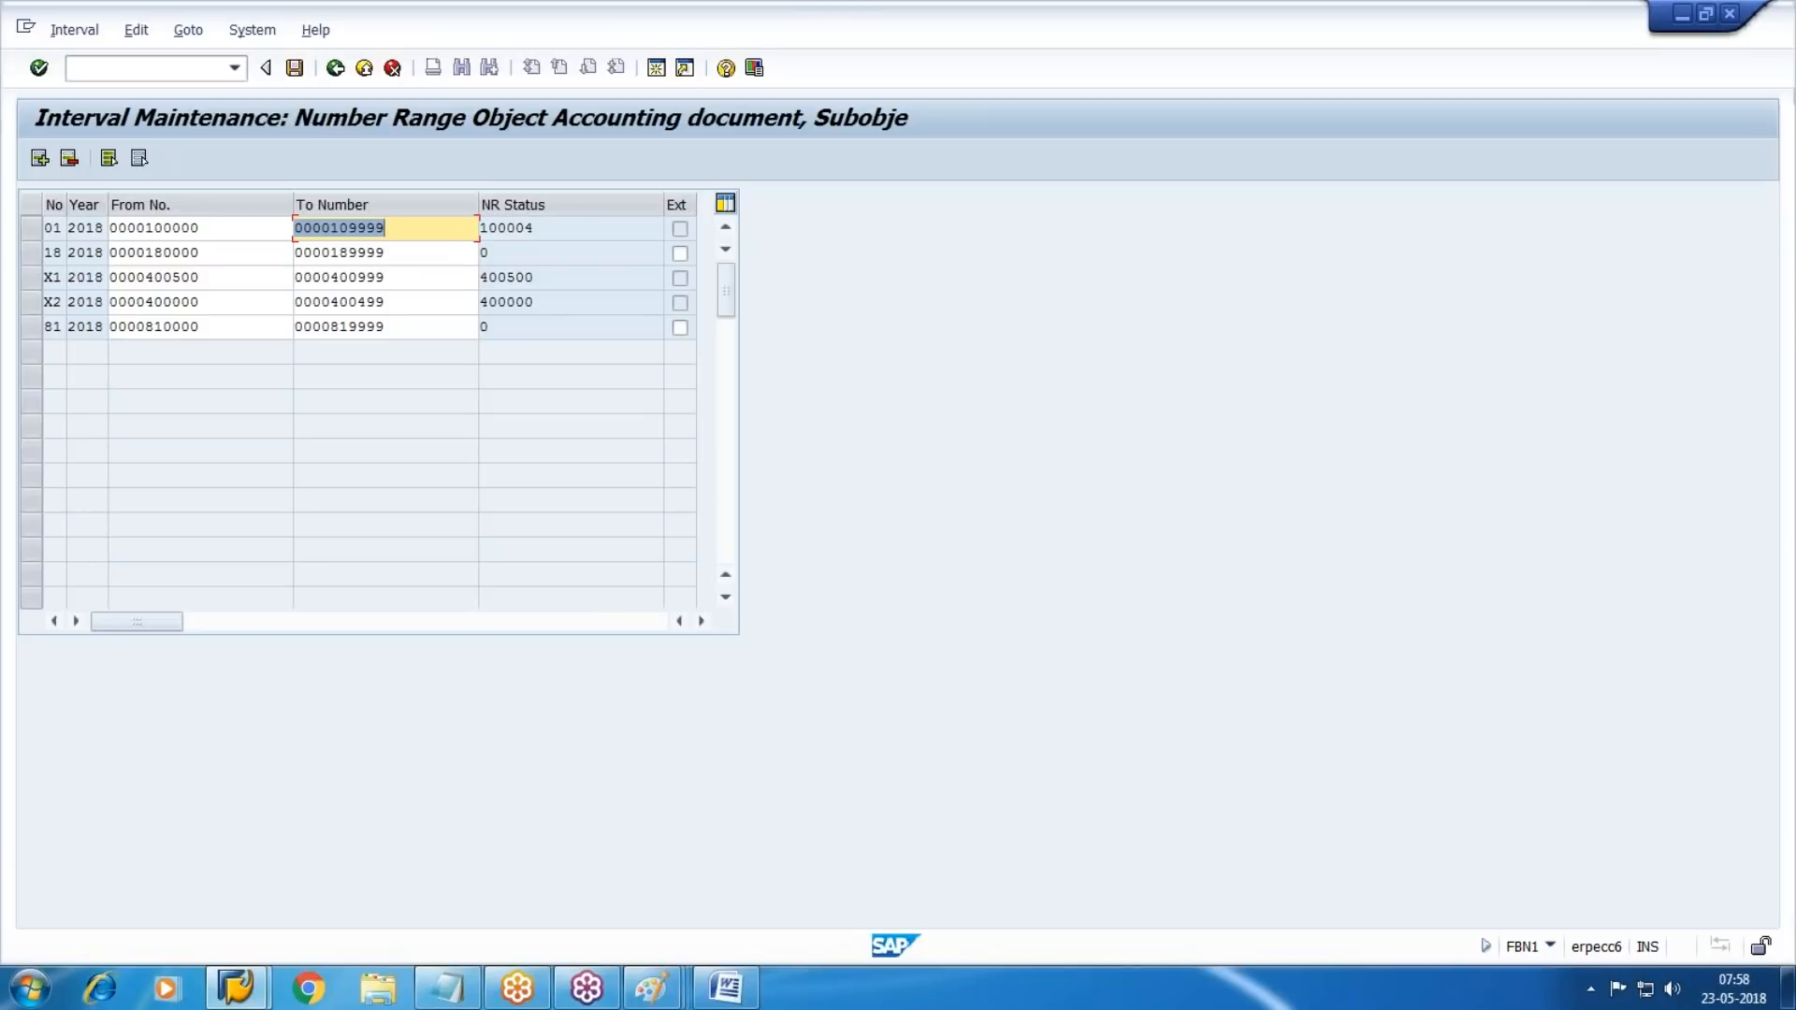
Save the entry view number range intervals, accept the transport notice and return to the implementation guide.
click(293, 68)
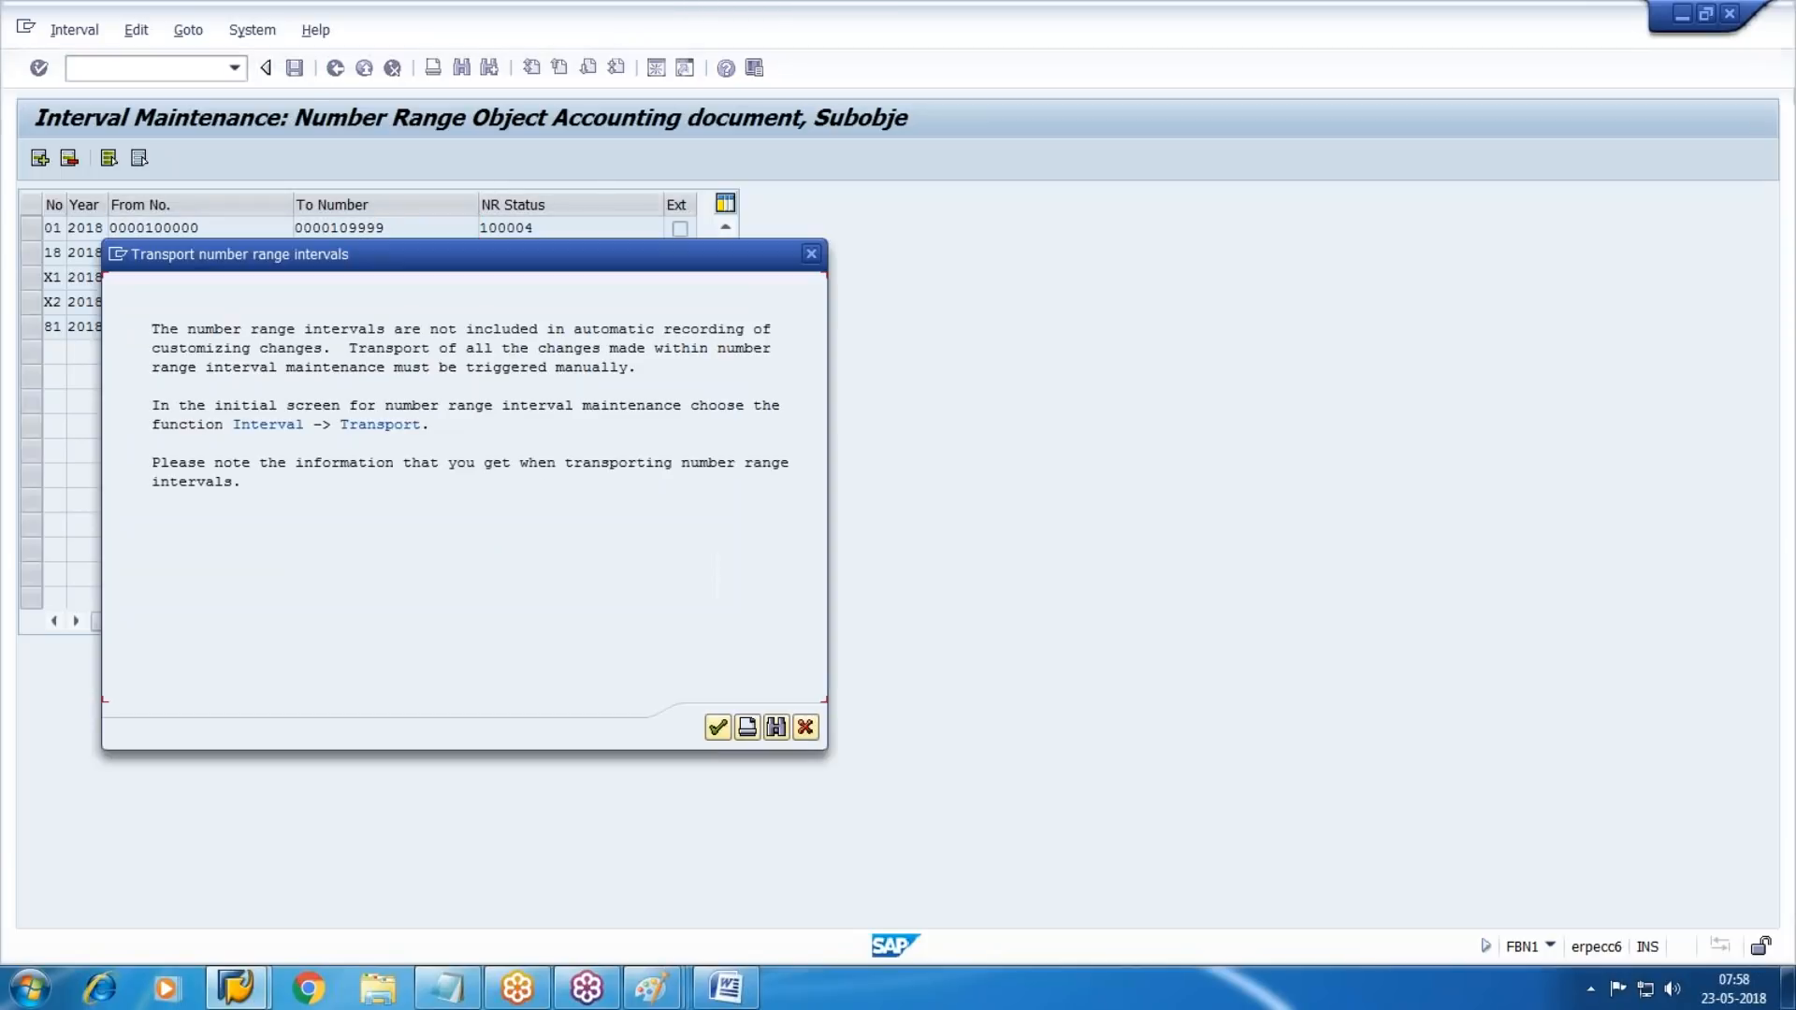
click(717, 727)
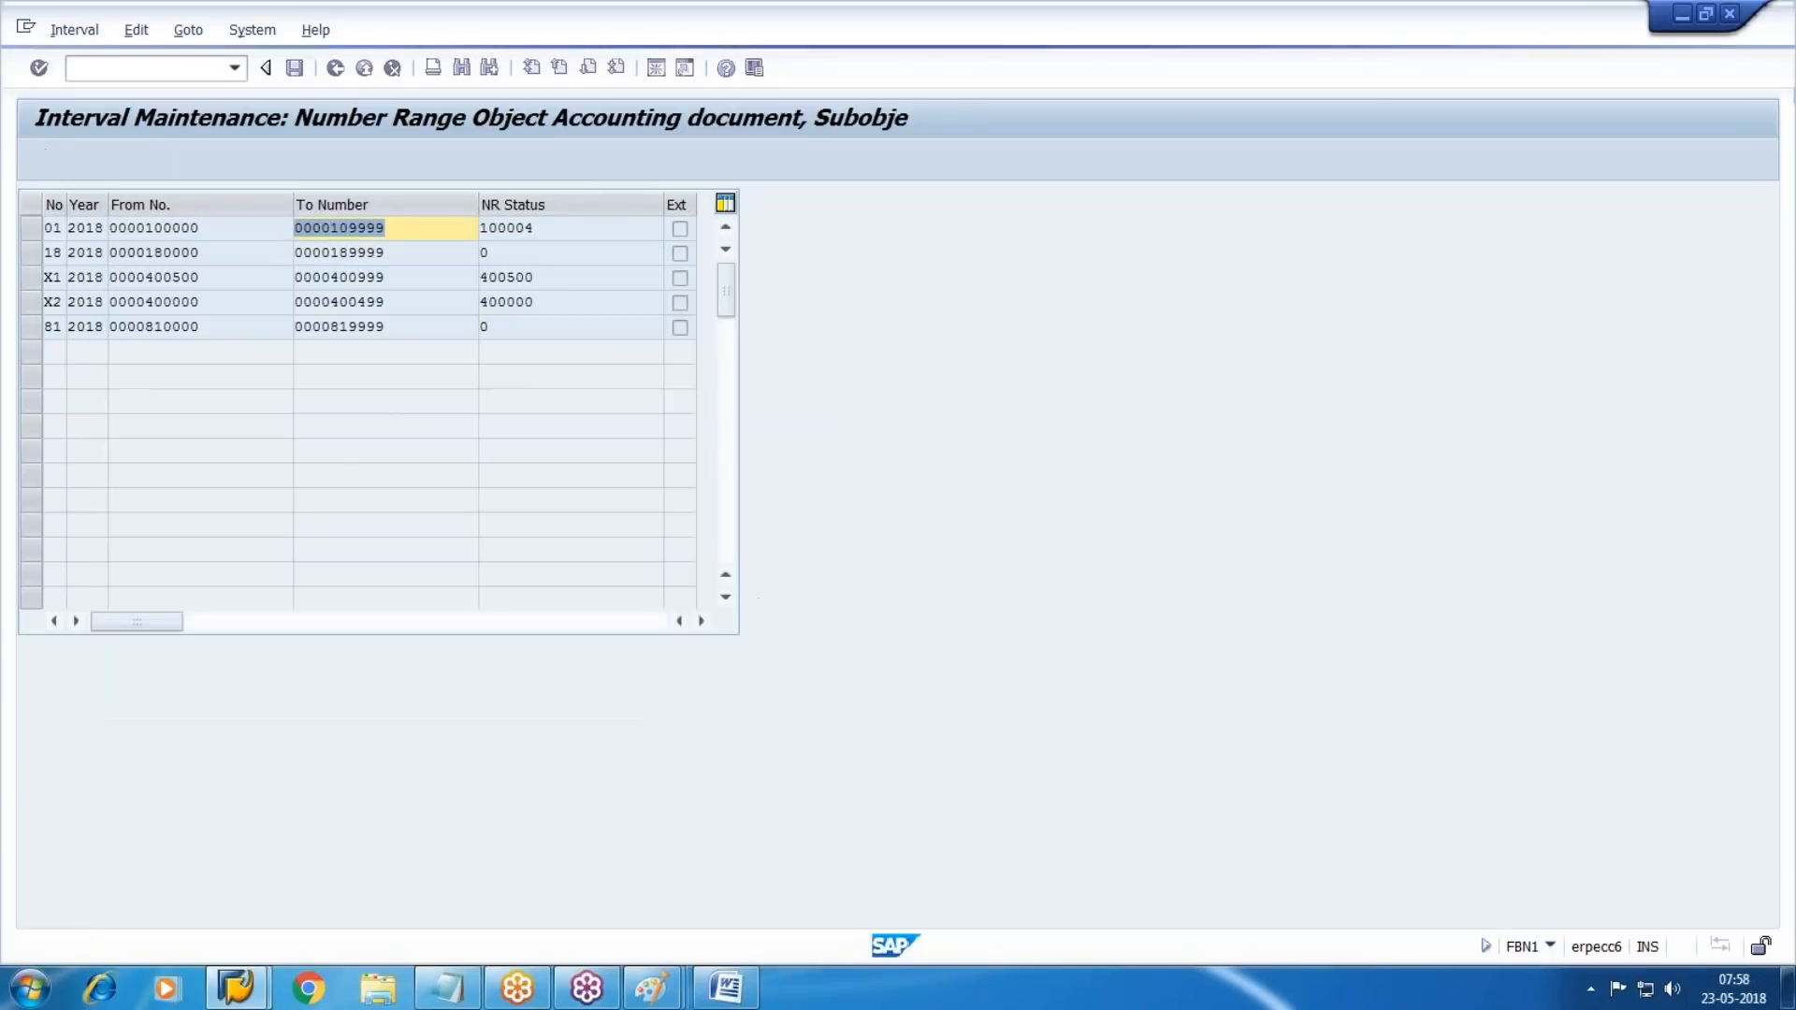
key(F3)
key(F3)
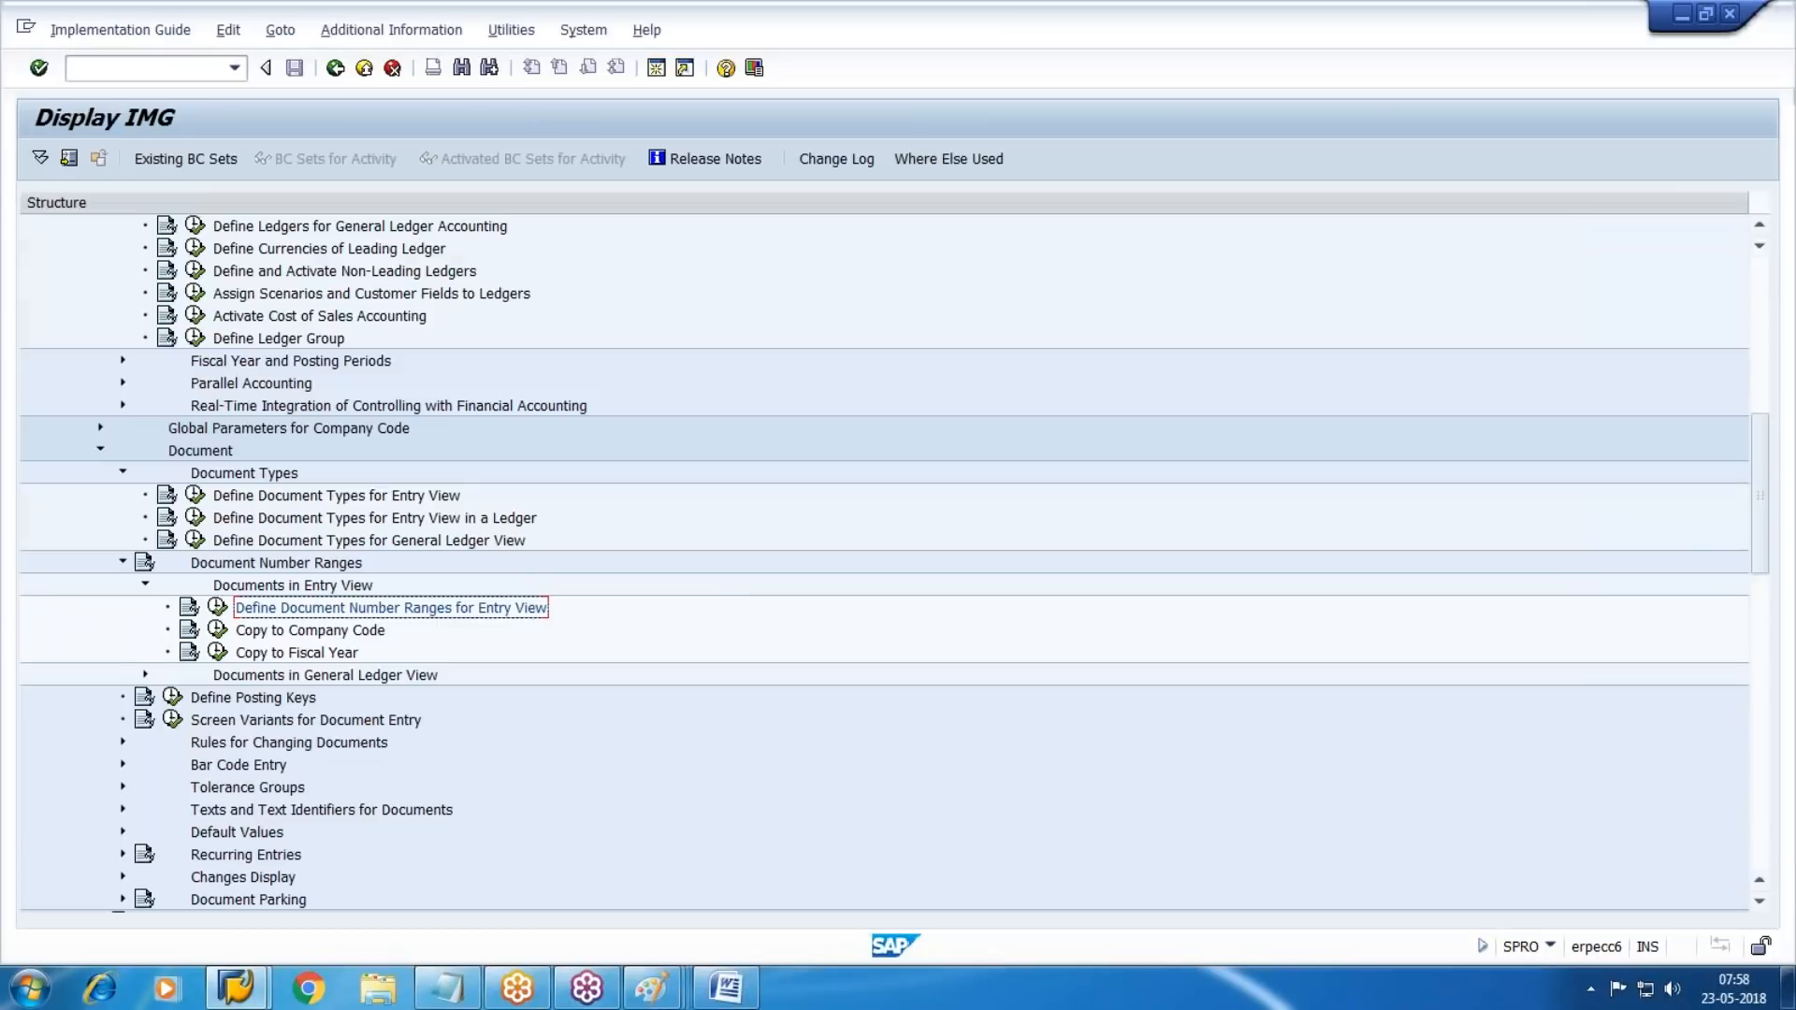
Open the general ledger view document number range intervals of company code WM10 for editing.
scroll(461, 534, down, 3)
click(280, 521)
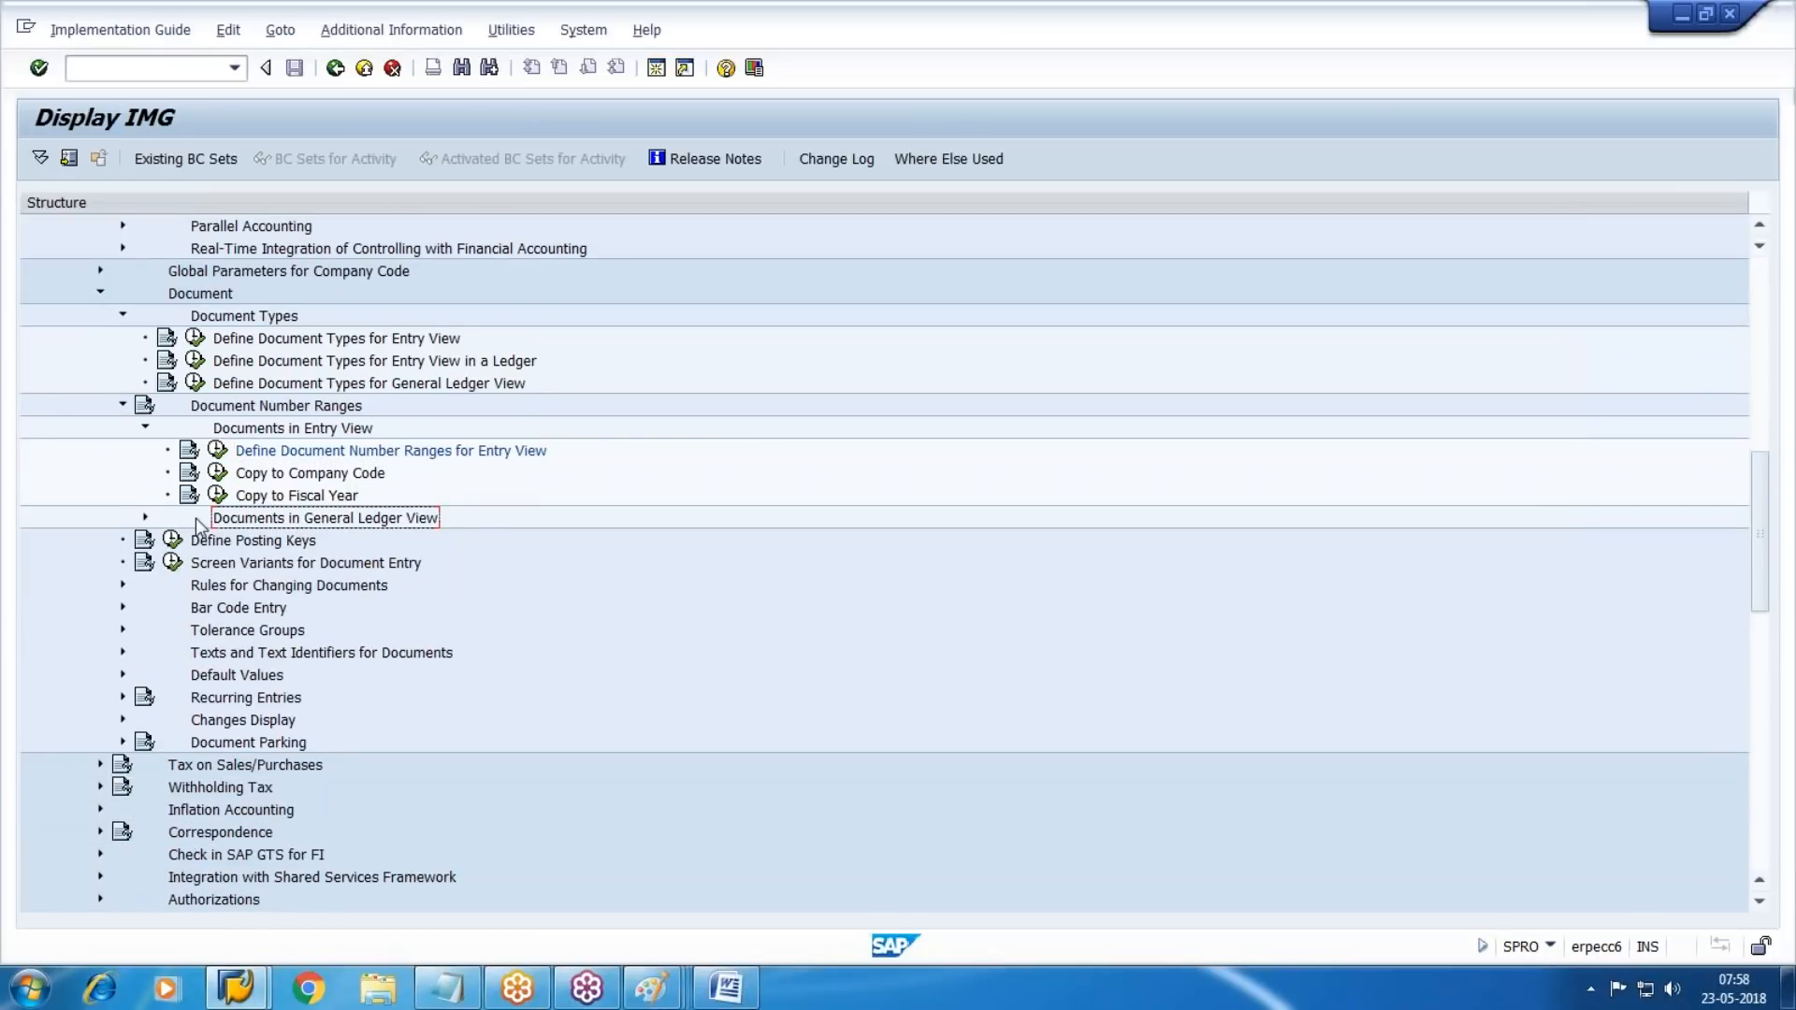
click(146, 518)
click(217, 541)
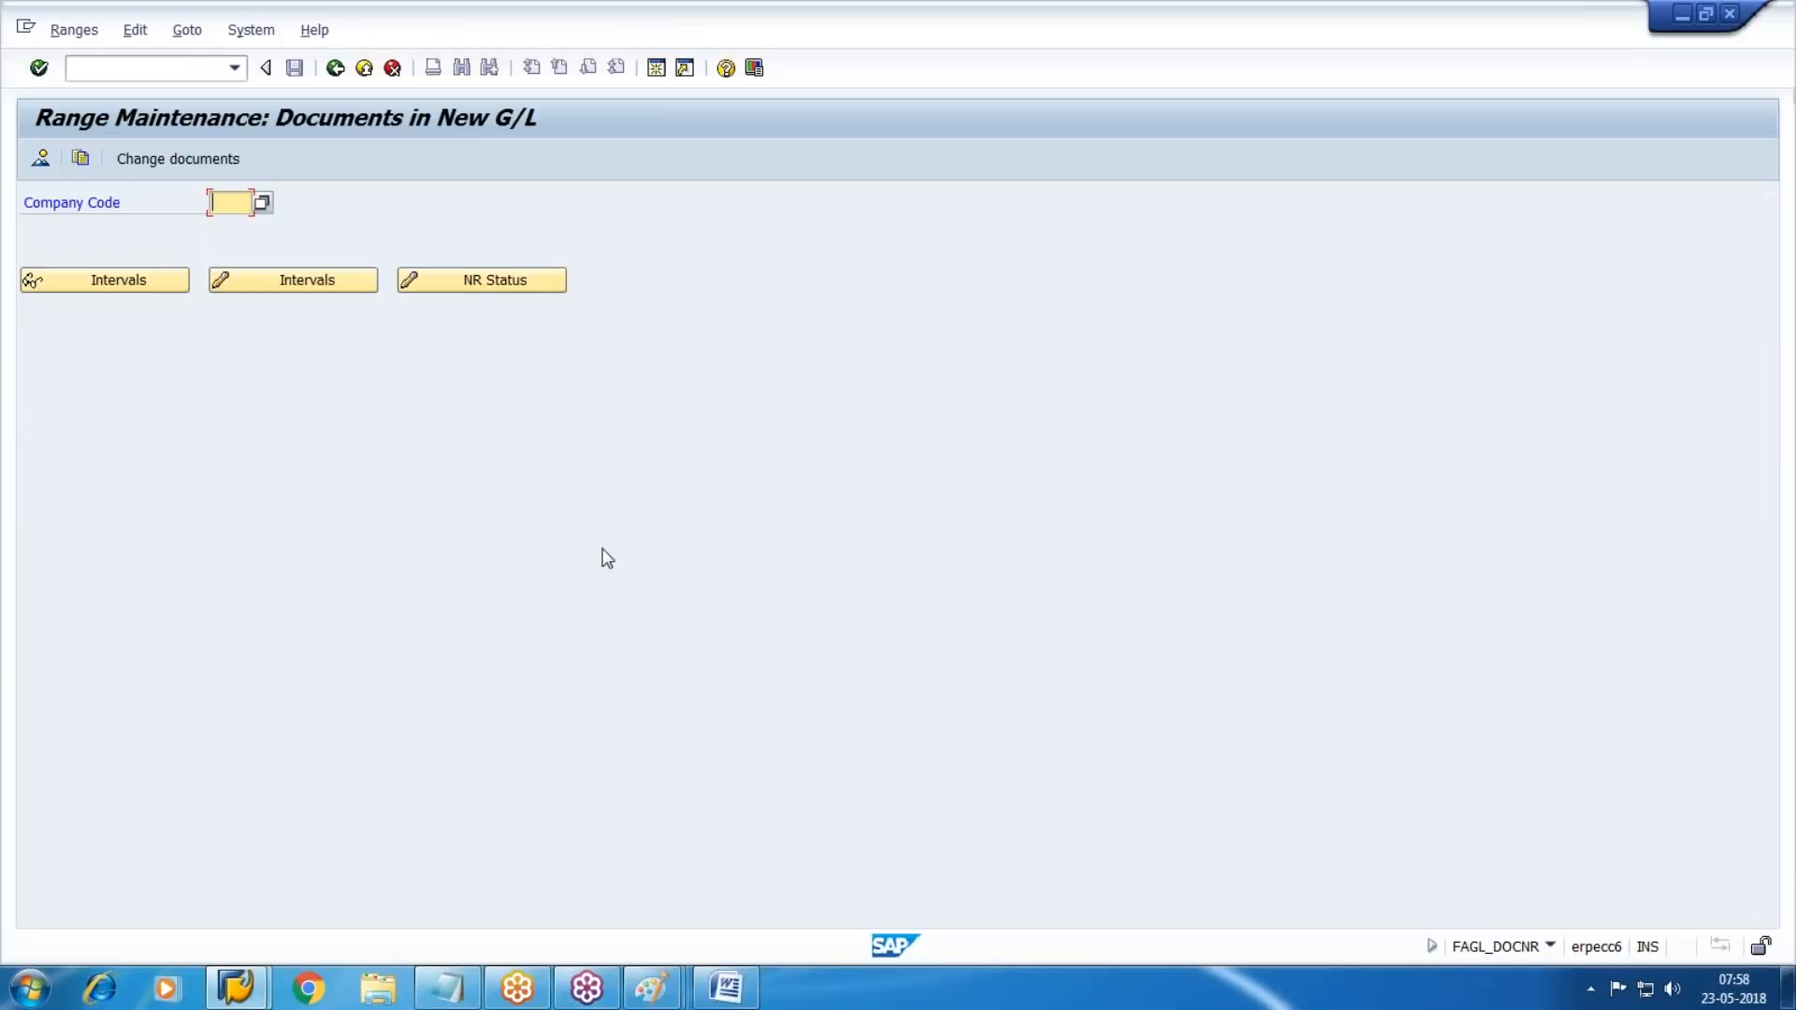
text(WM10)
click(360, 280)
Add number range 82 for year 2018 running from 1 to 9999 to WM10's general ledger view intervals.
text(8)
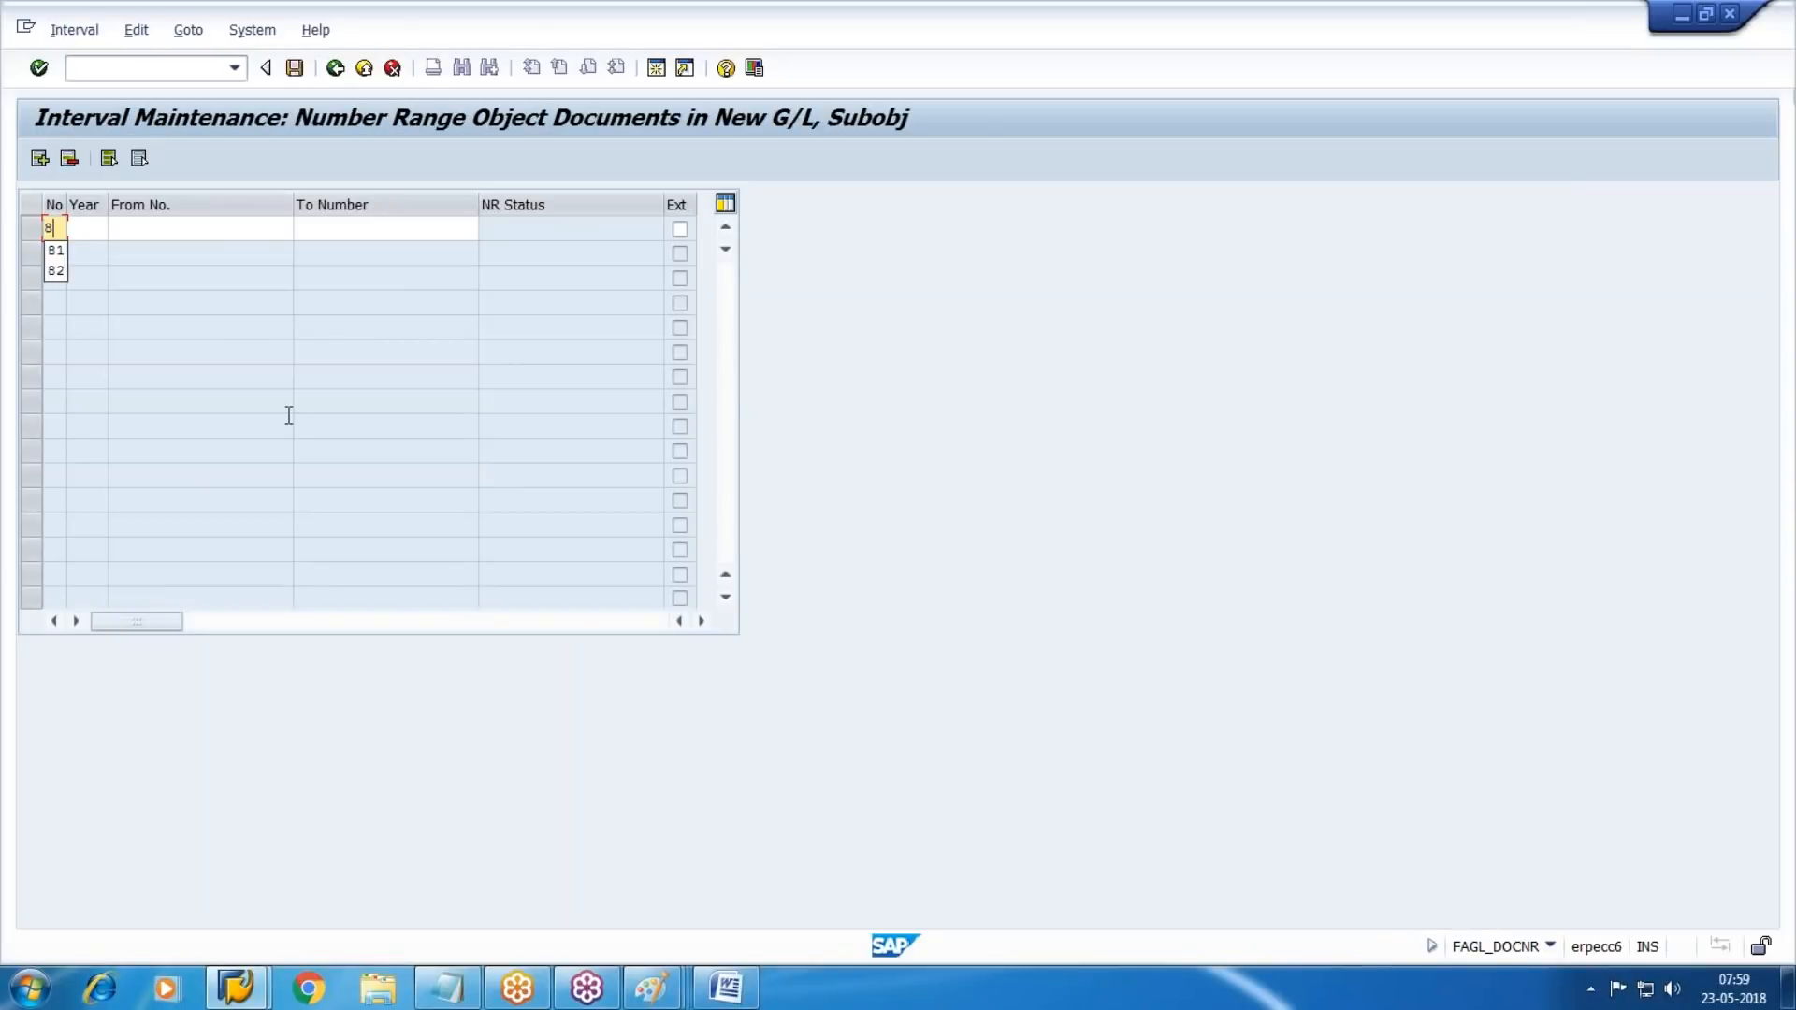
text(2 2018 )
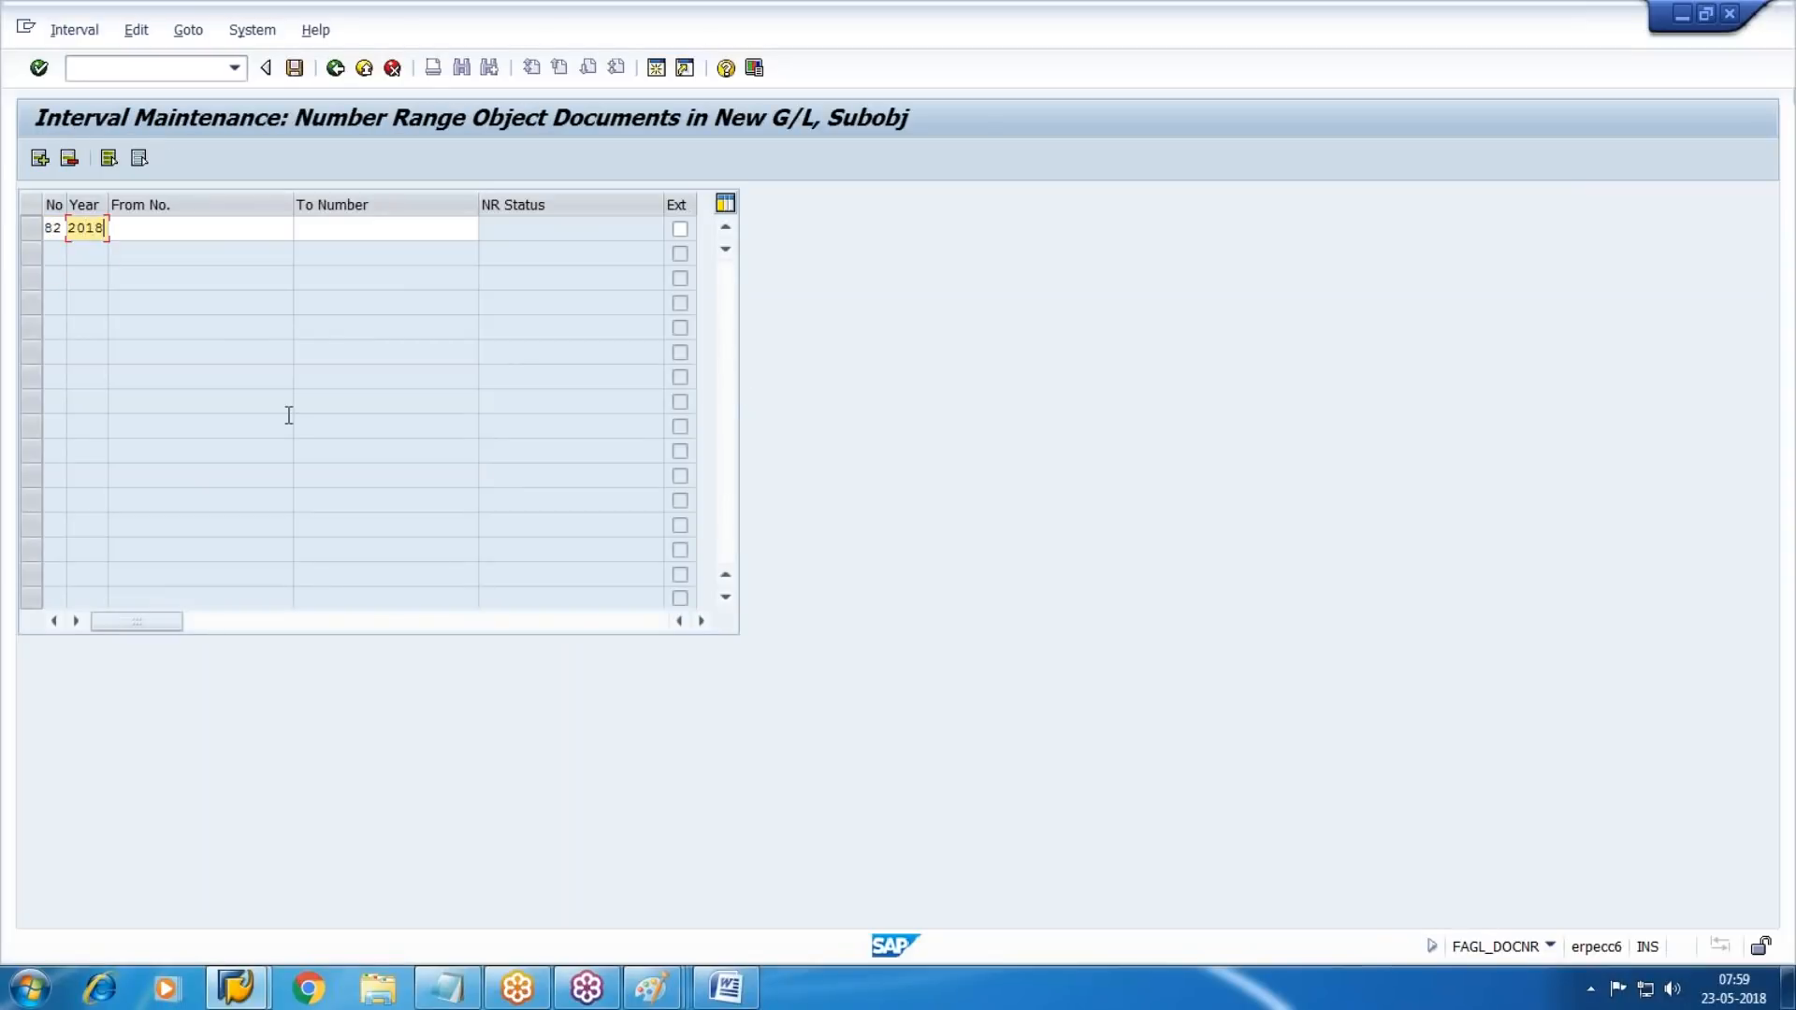
text(1)
key(Tab)
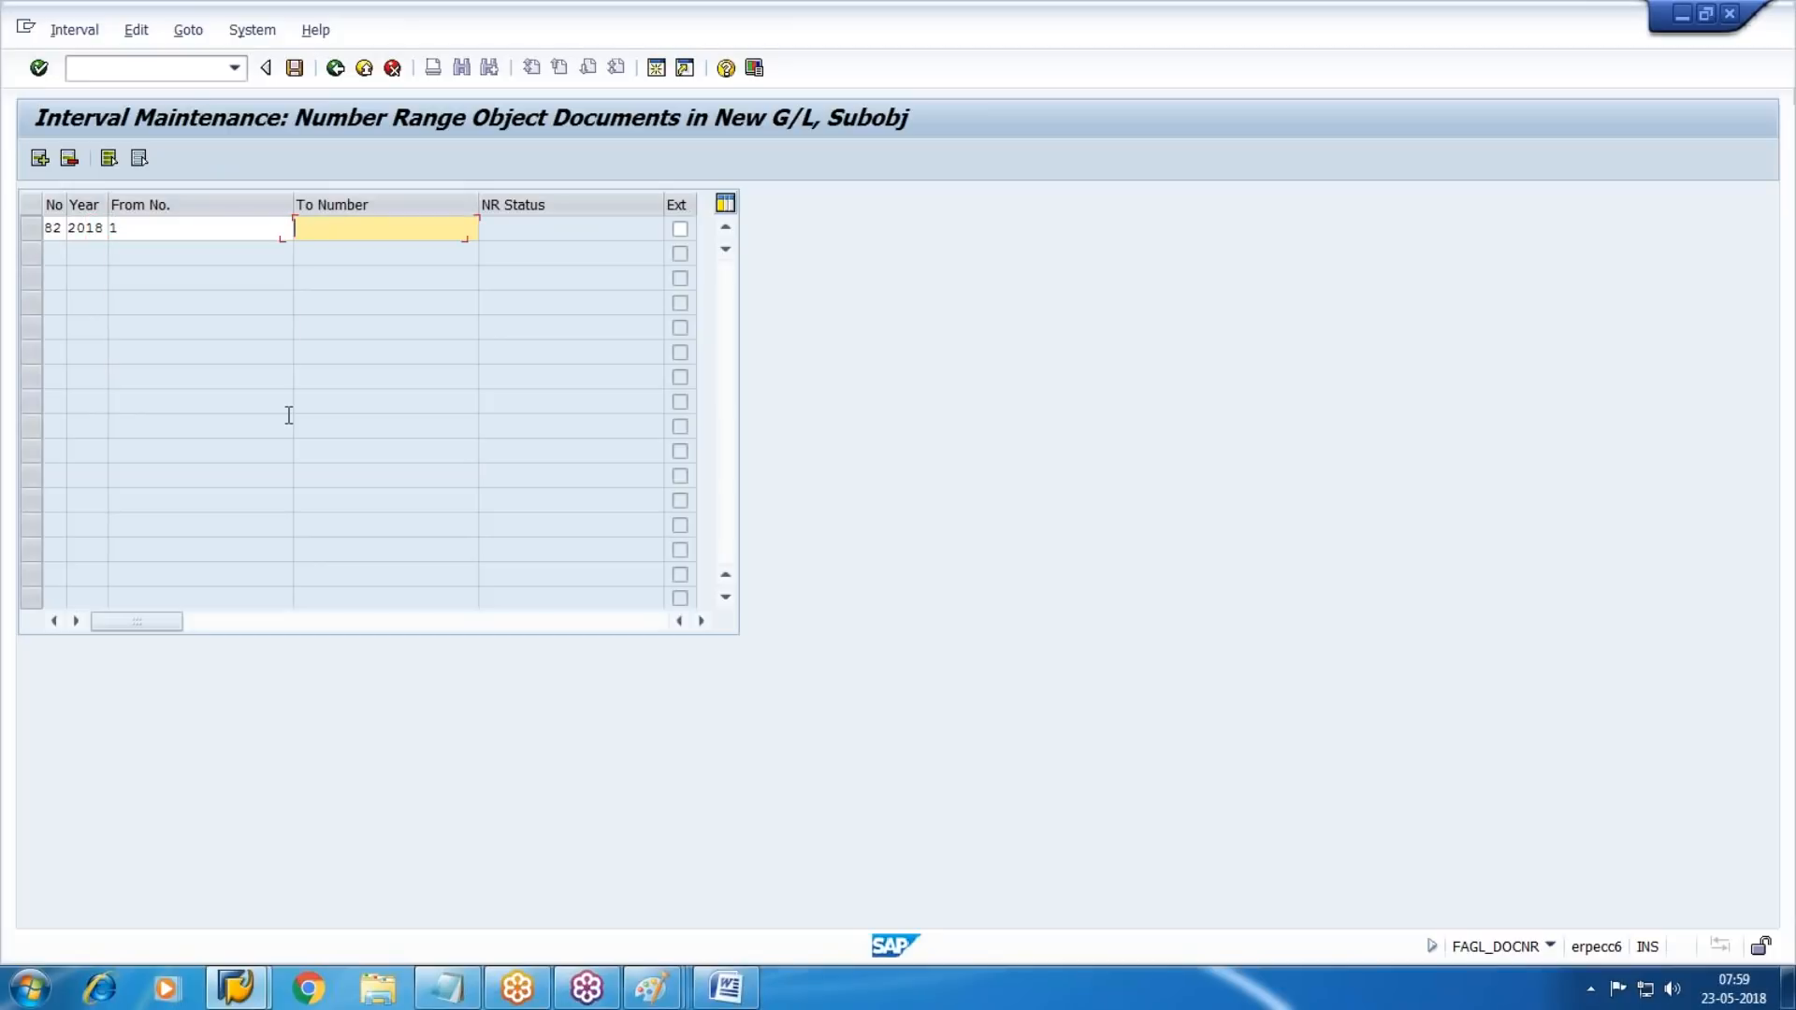
text(9999)
key(Return)
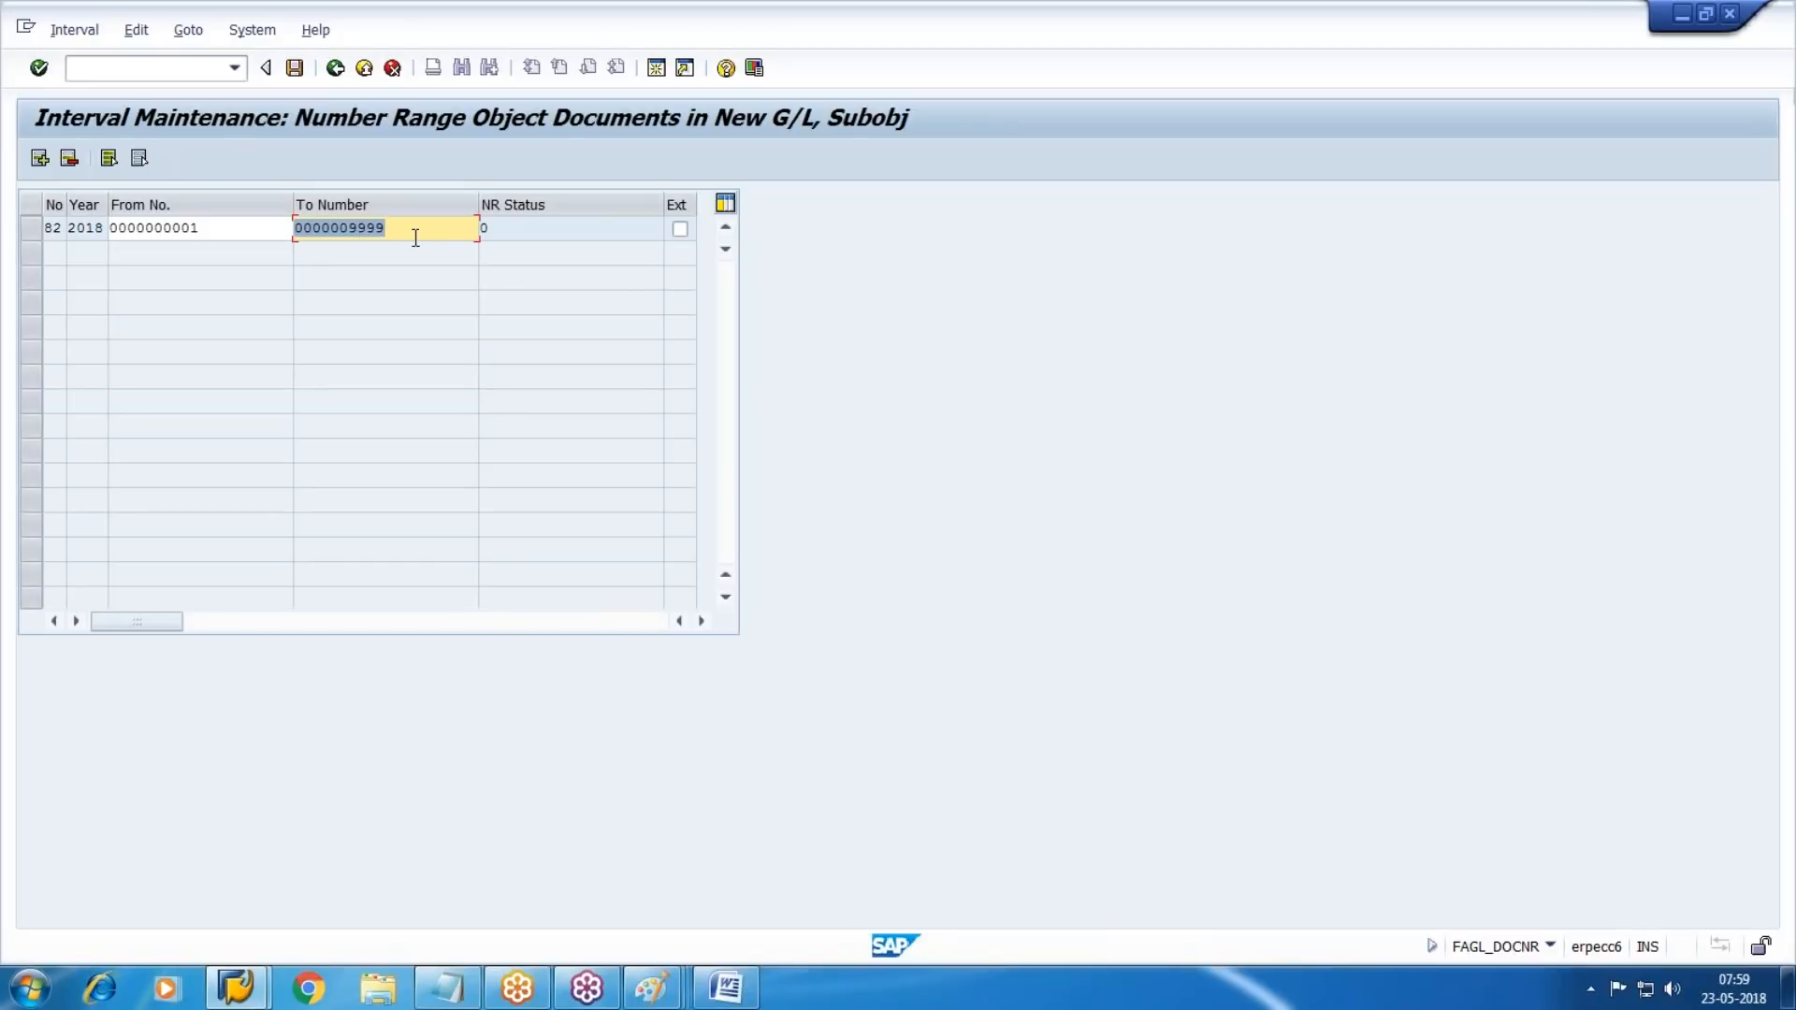
Save the general ledger view number range intervals, accept the transport notice and return to the implementation guide.
click(295, 67)
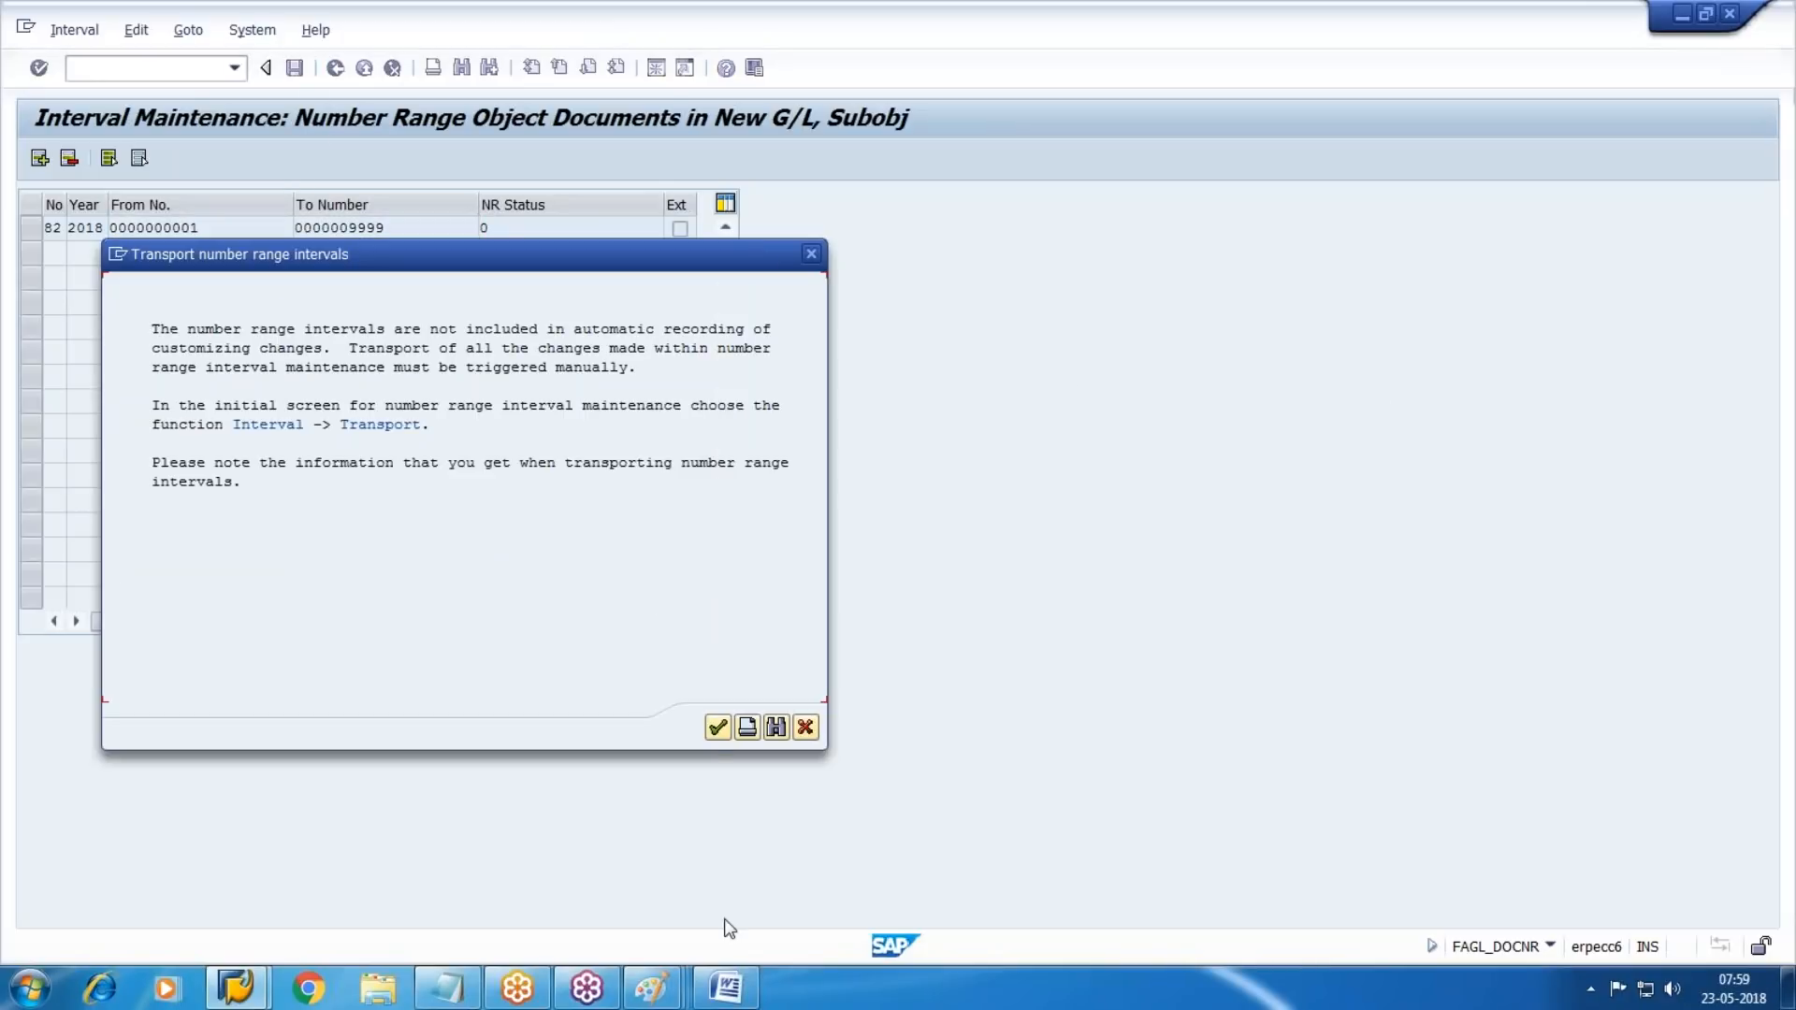
click(715, 729)
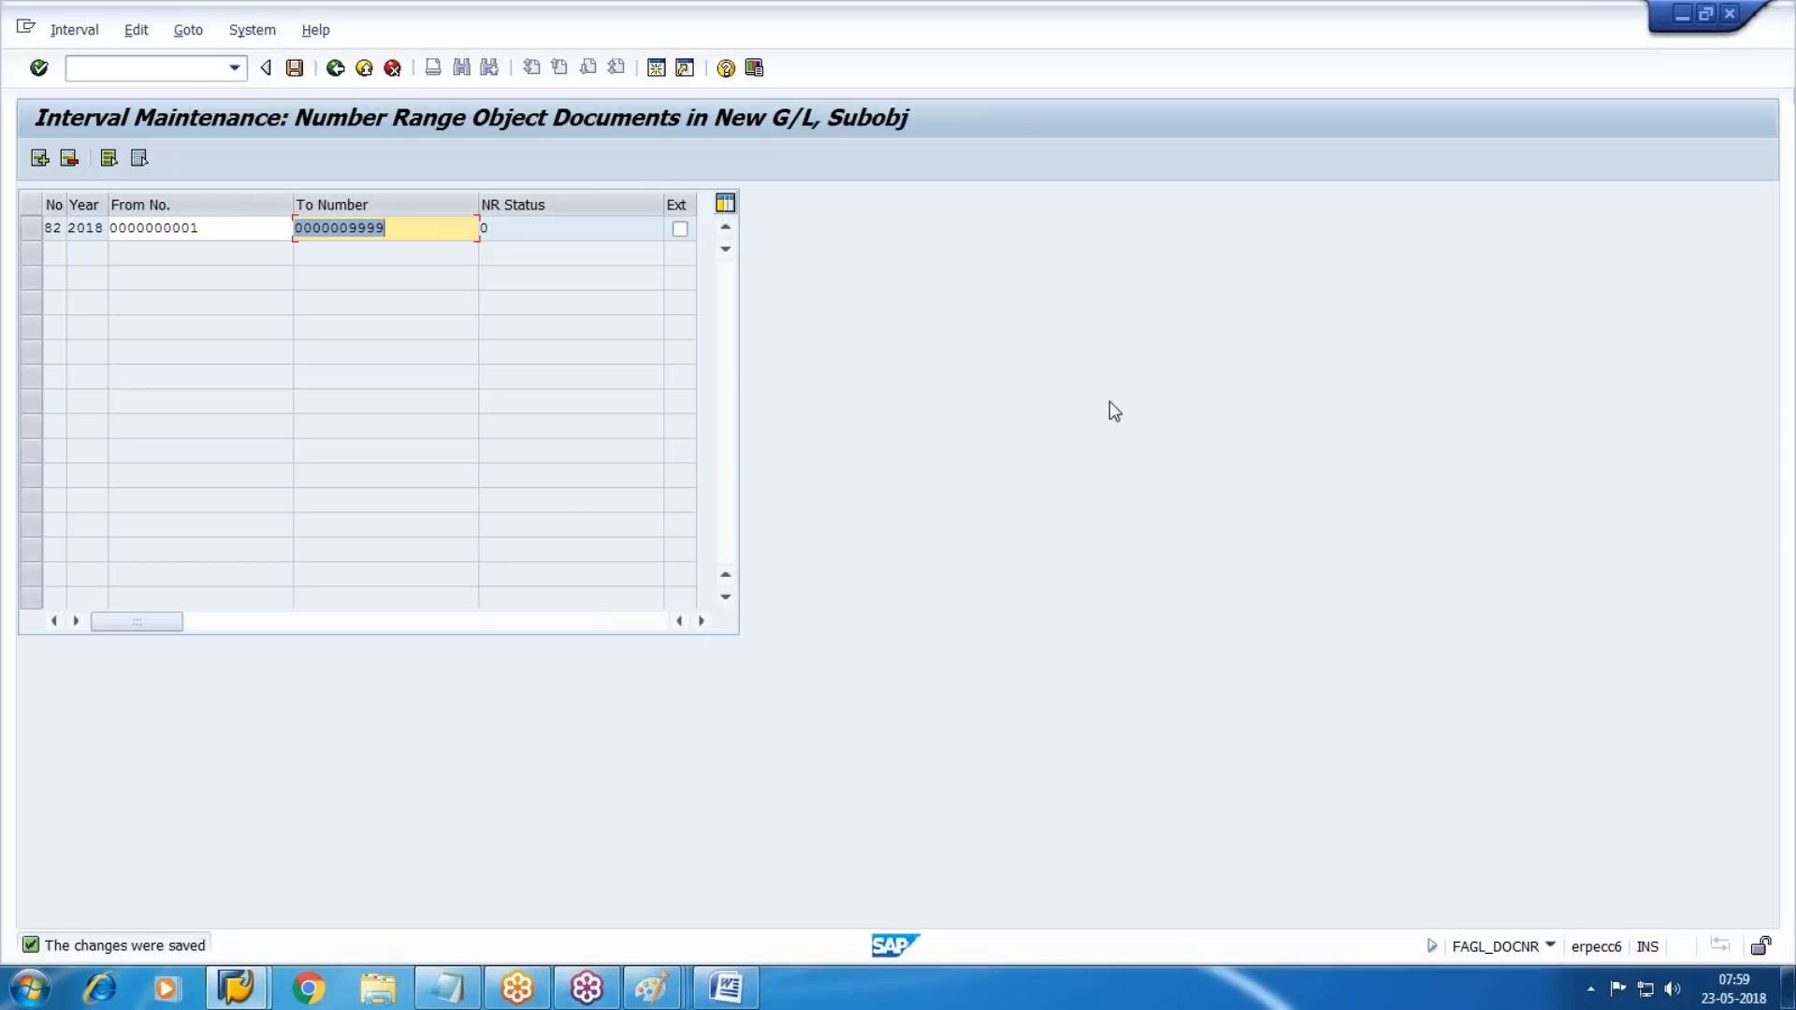
key(F3)
key(F3)
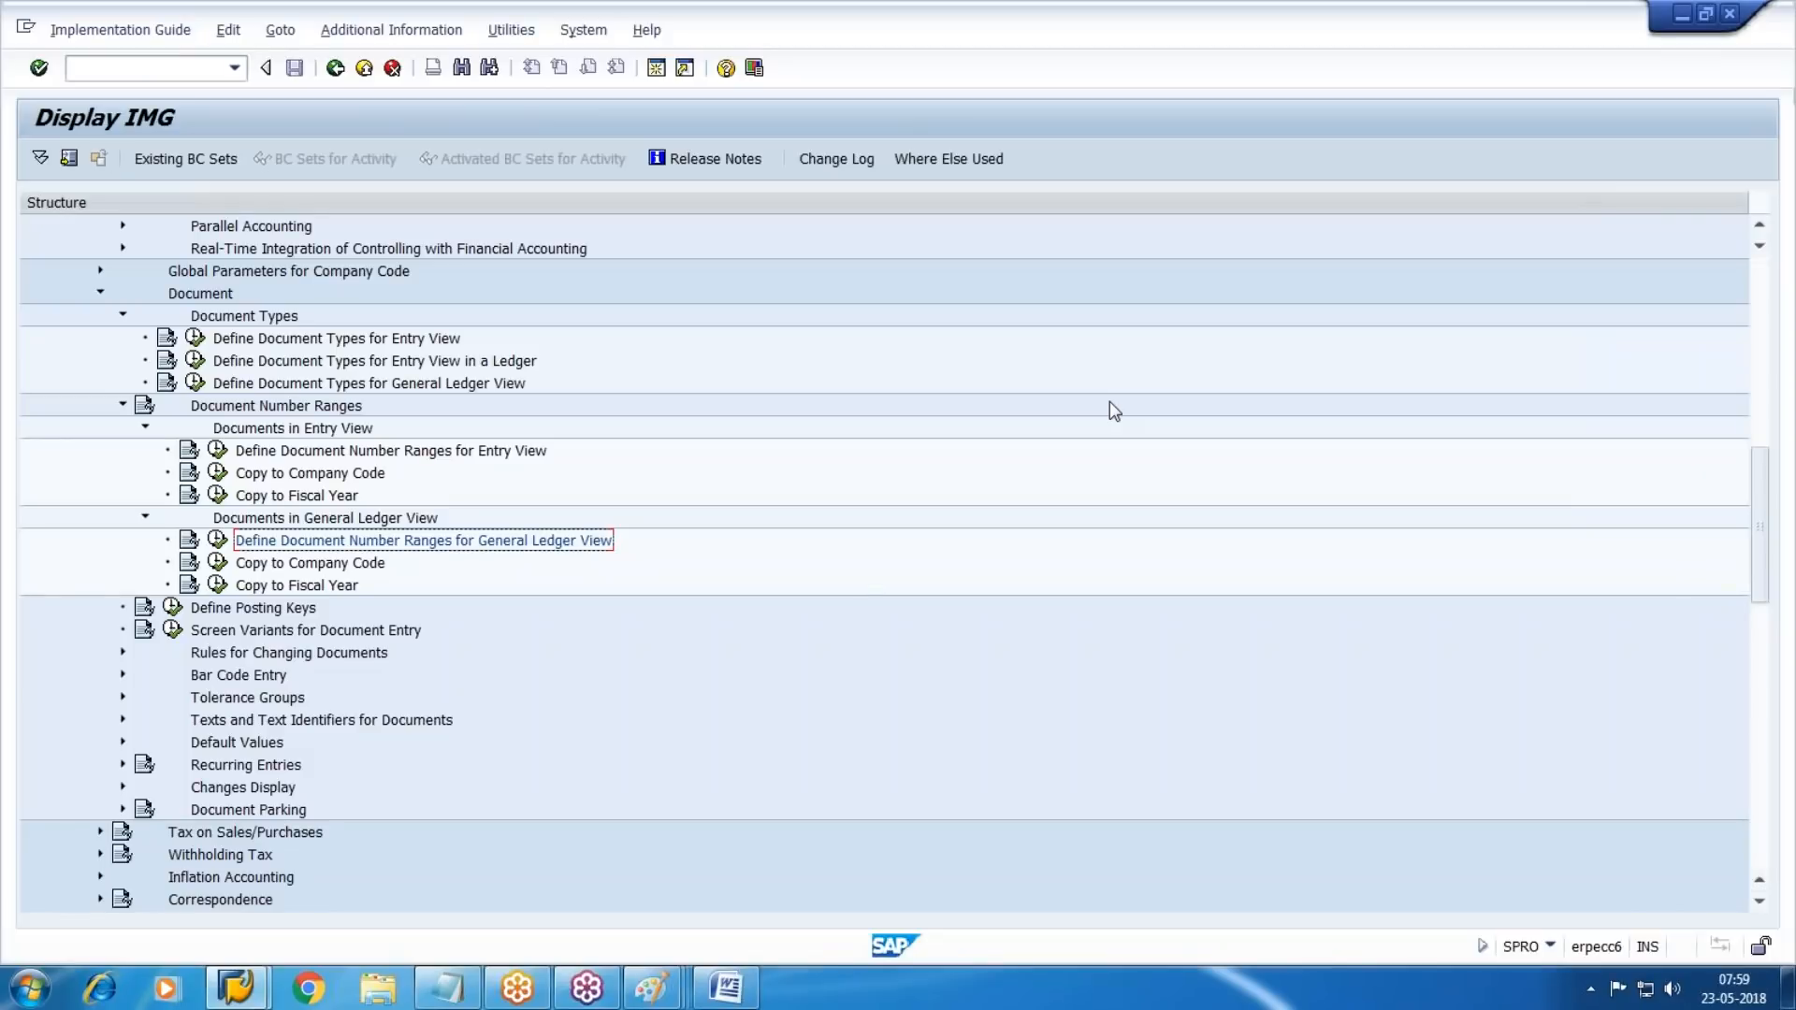
Expand Parallel Accounting in the implementation guide and open the accounting principles definition.
scroll(234, 519, up, 2)
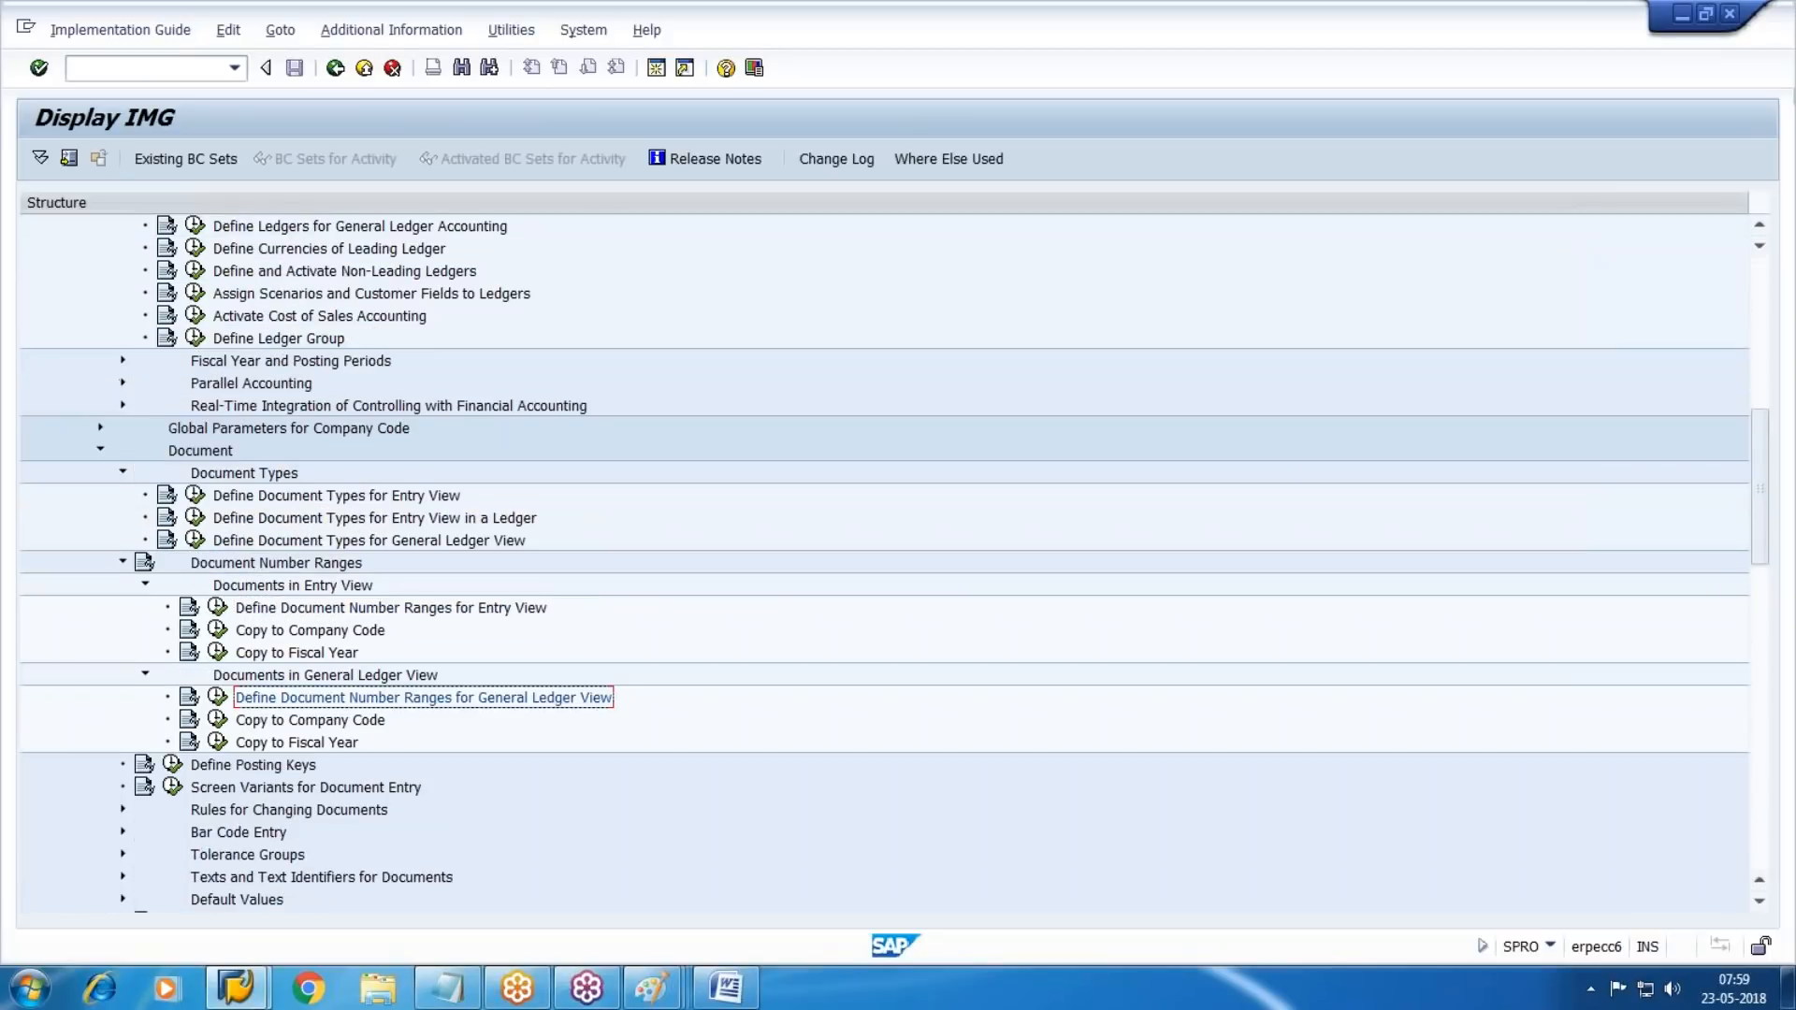
scroll(253, 510, up, 2)
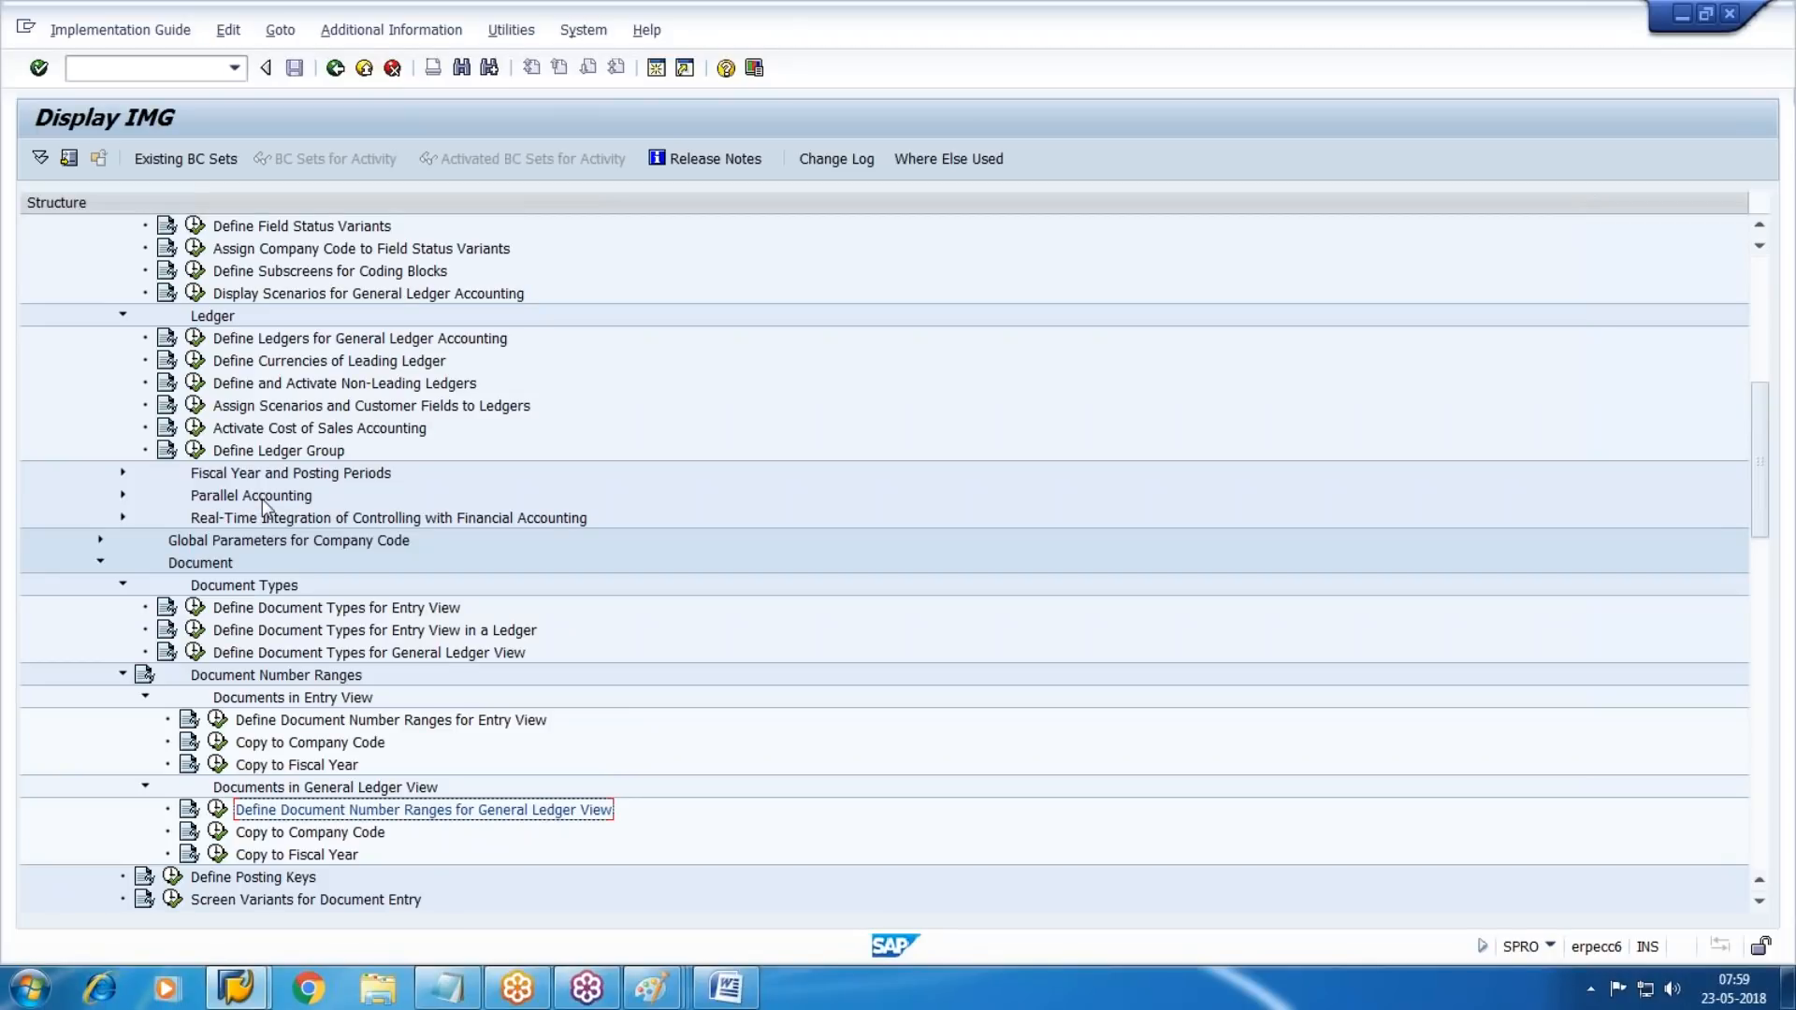
scroll(566, 579, up, 2)
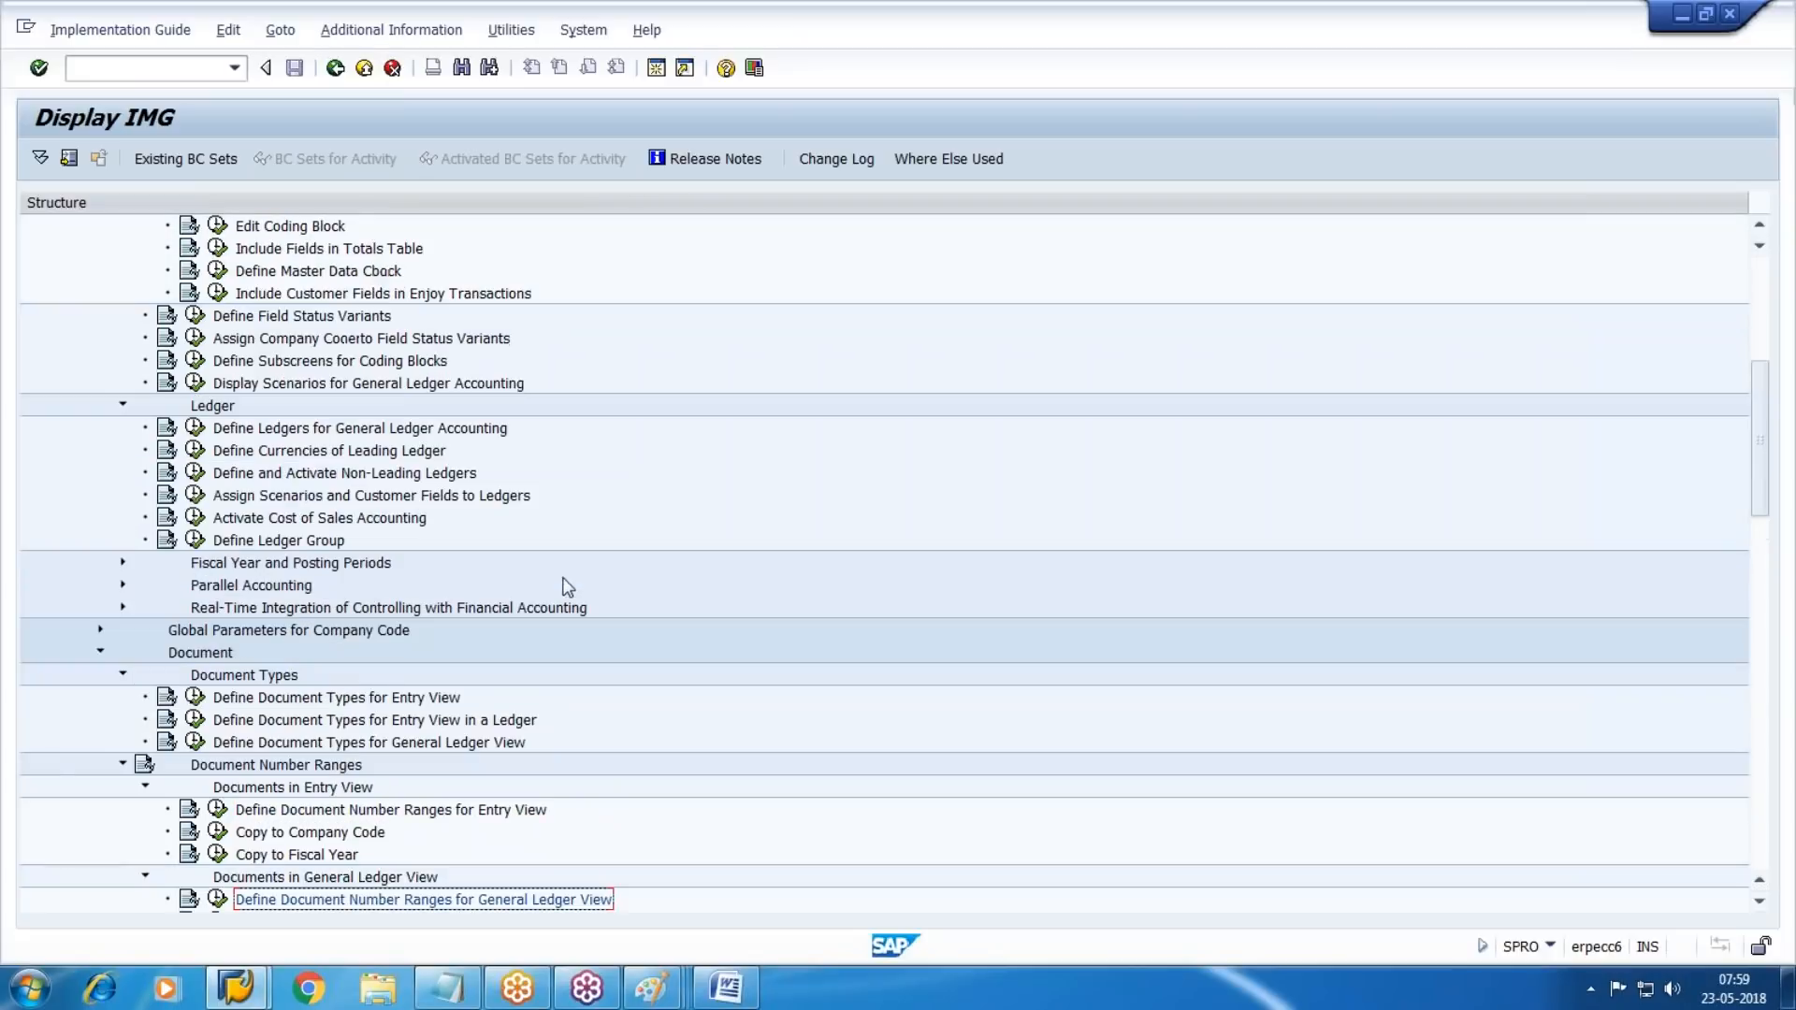
click(255, 587)
click(122, 584)
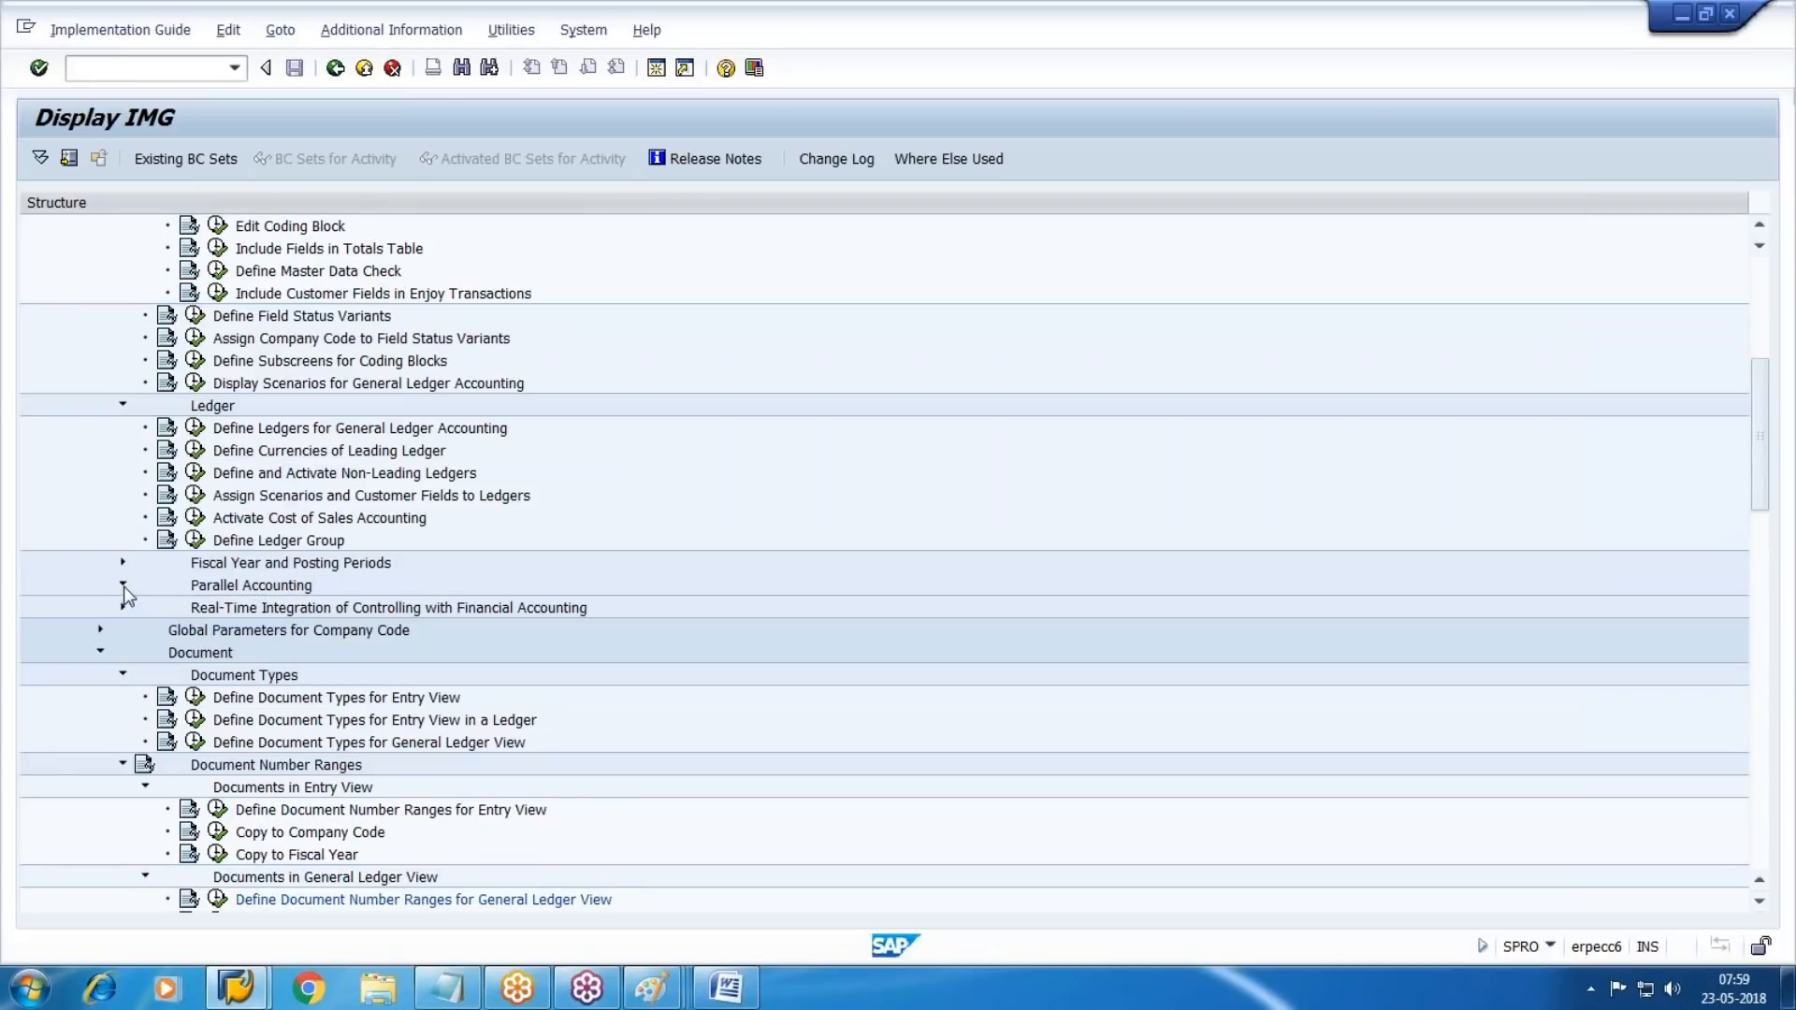
click(195, 607)
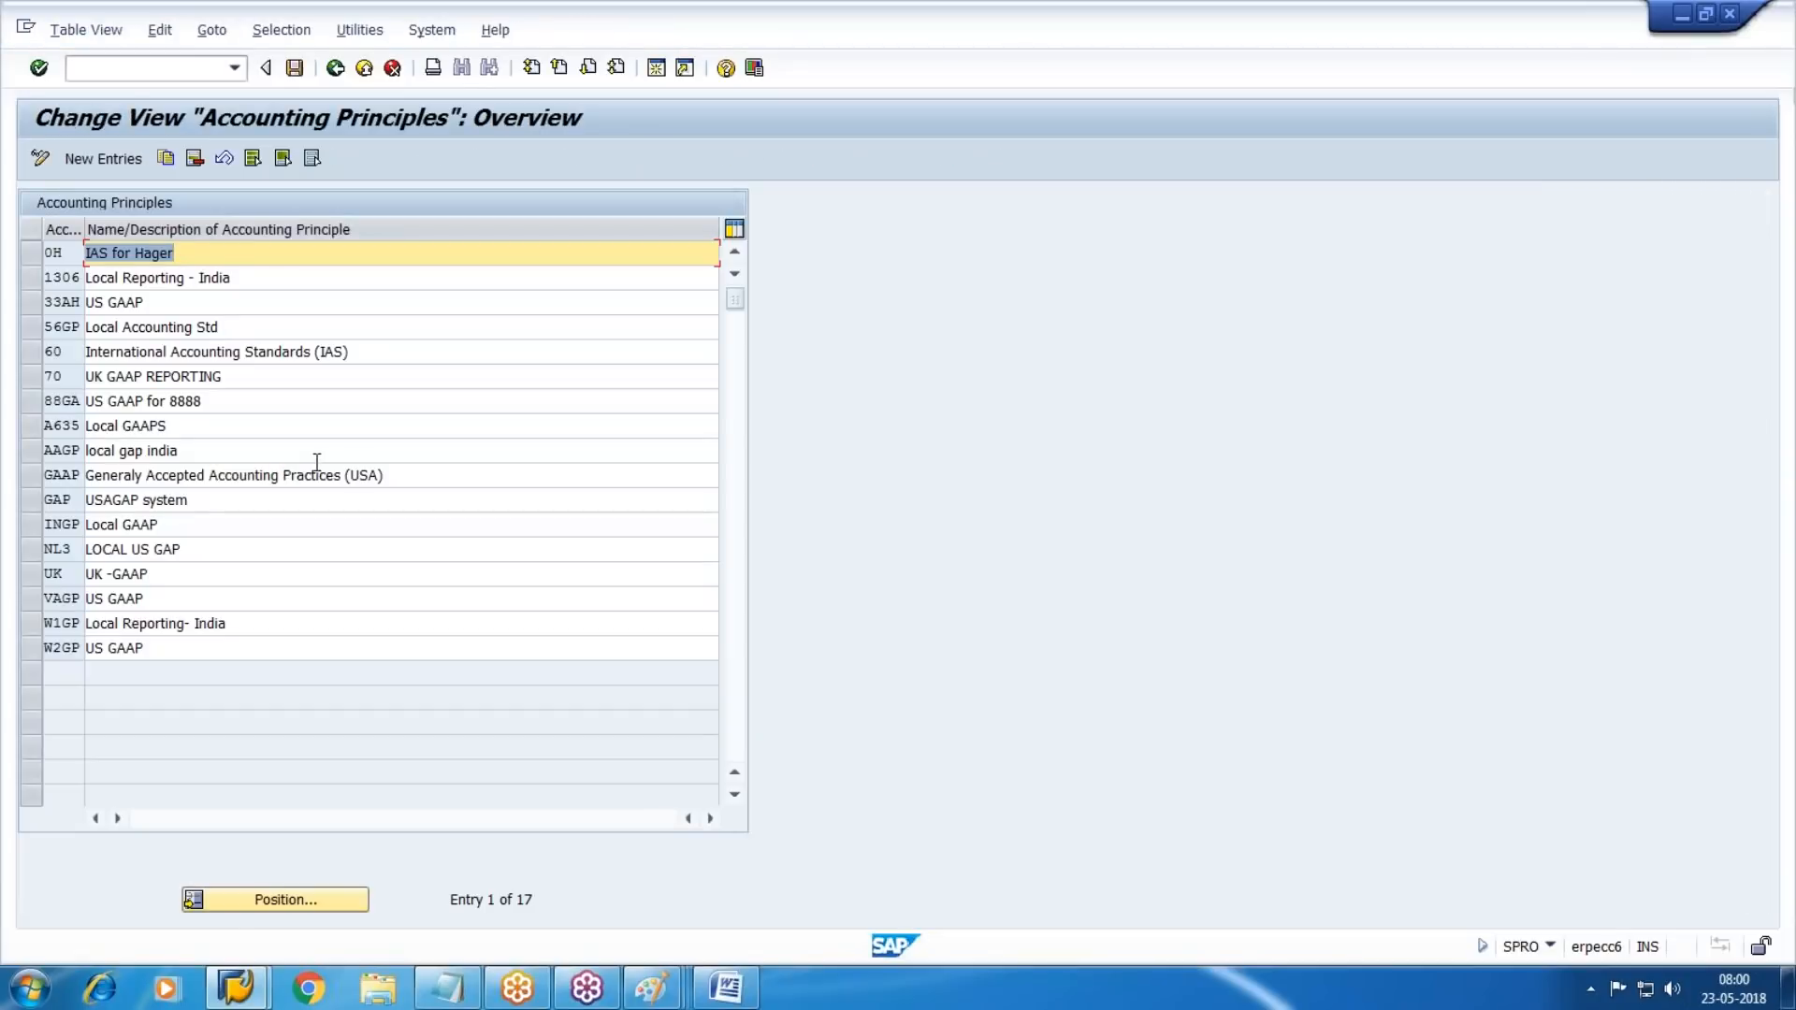
Examine the accounting principles GAAP and 60 (International Accounting Standards), and return to the implementation guide.
click(31, 476)
click(30, 476)
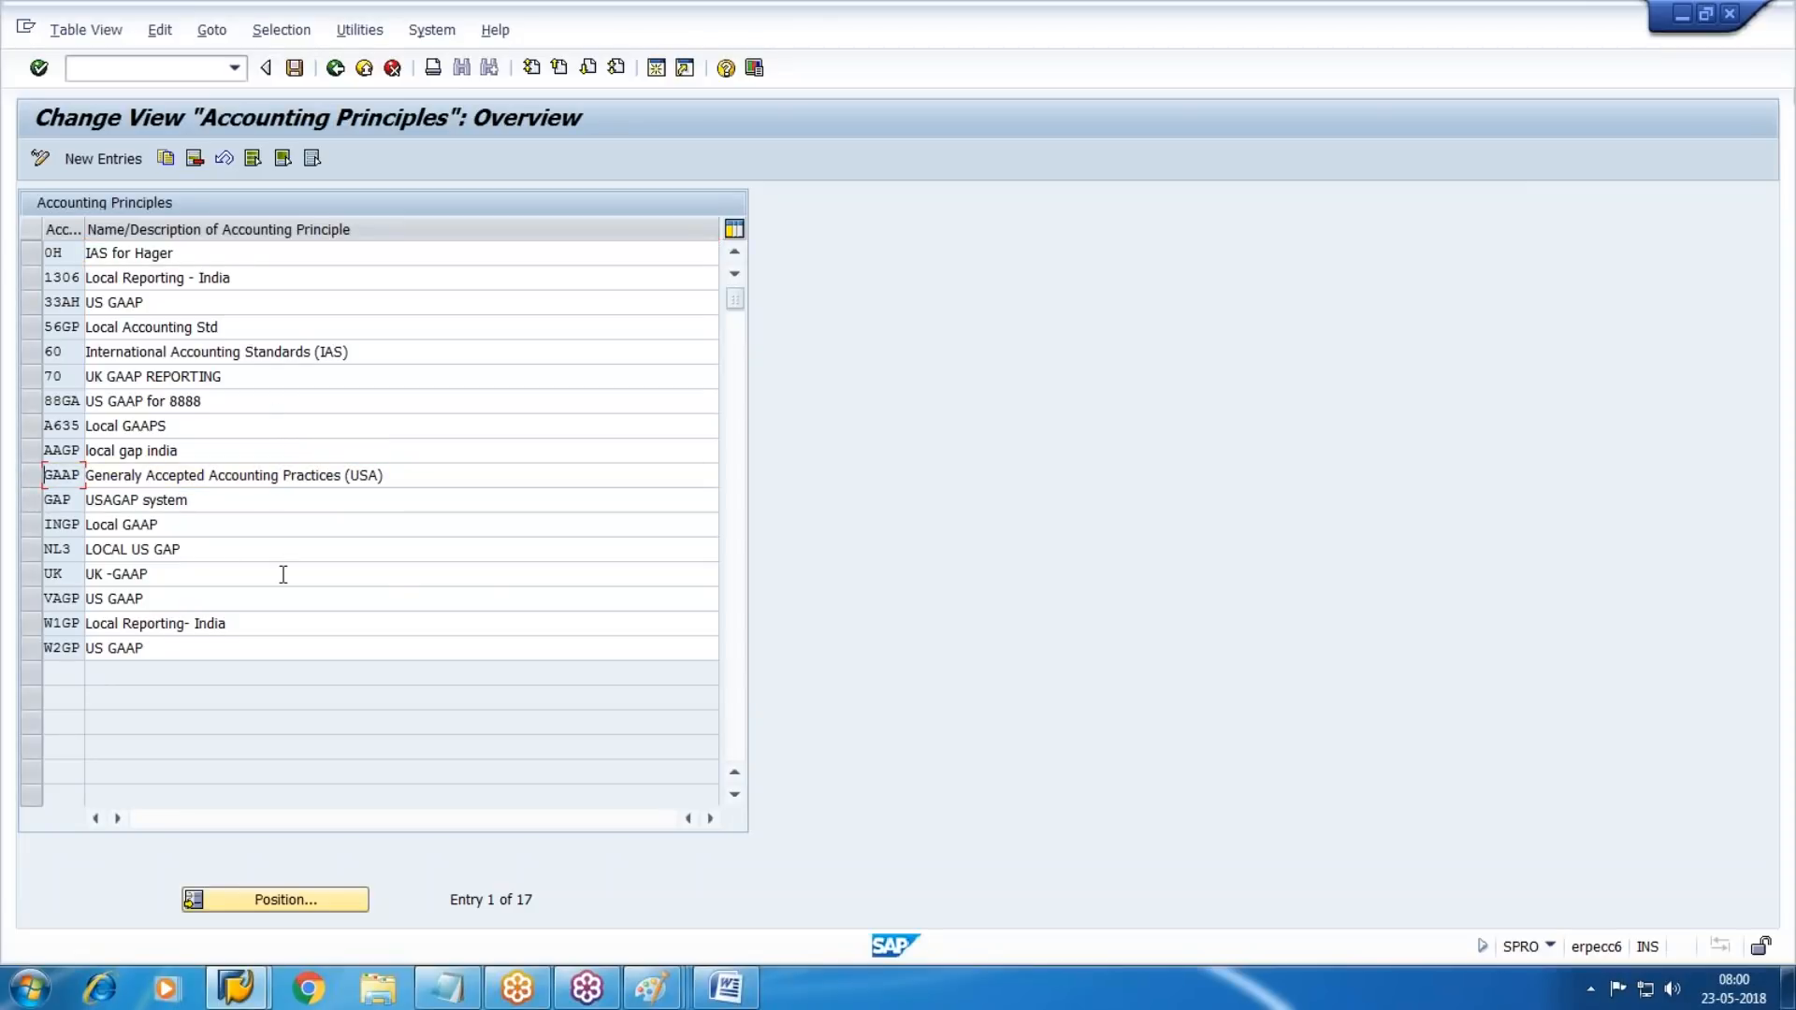
click(31, 352)
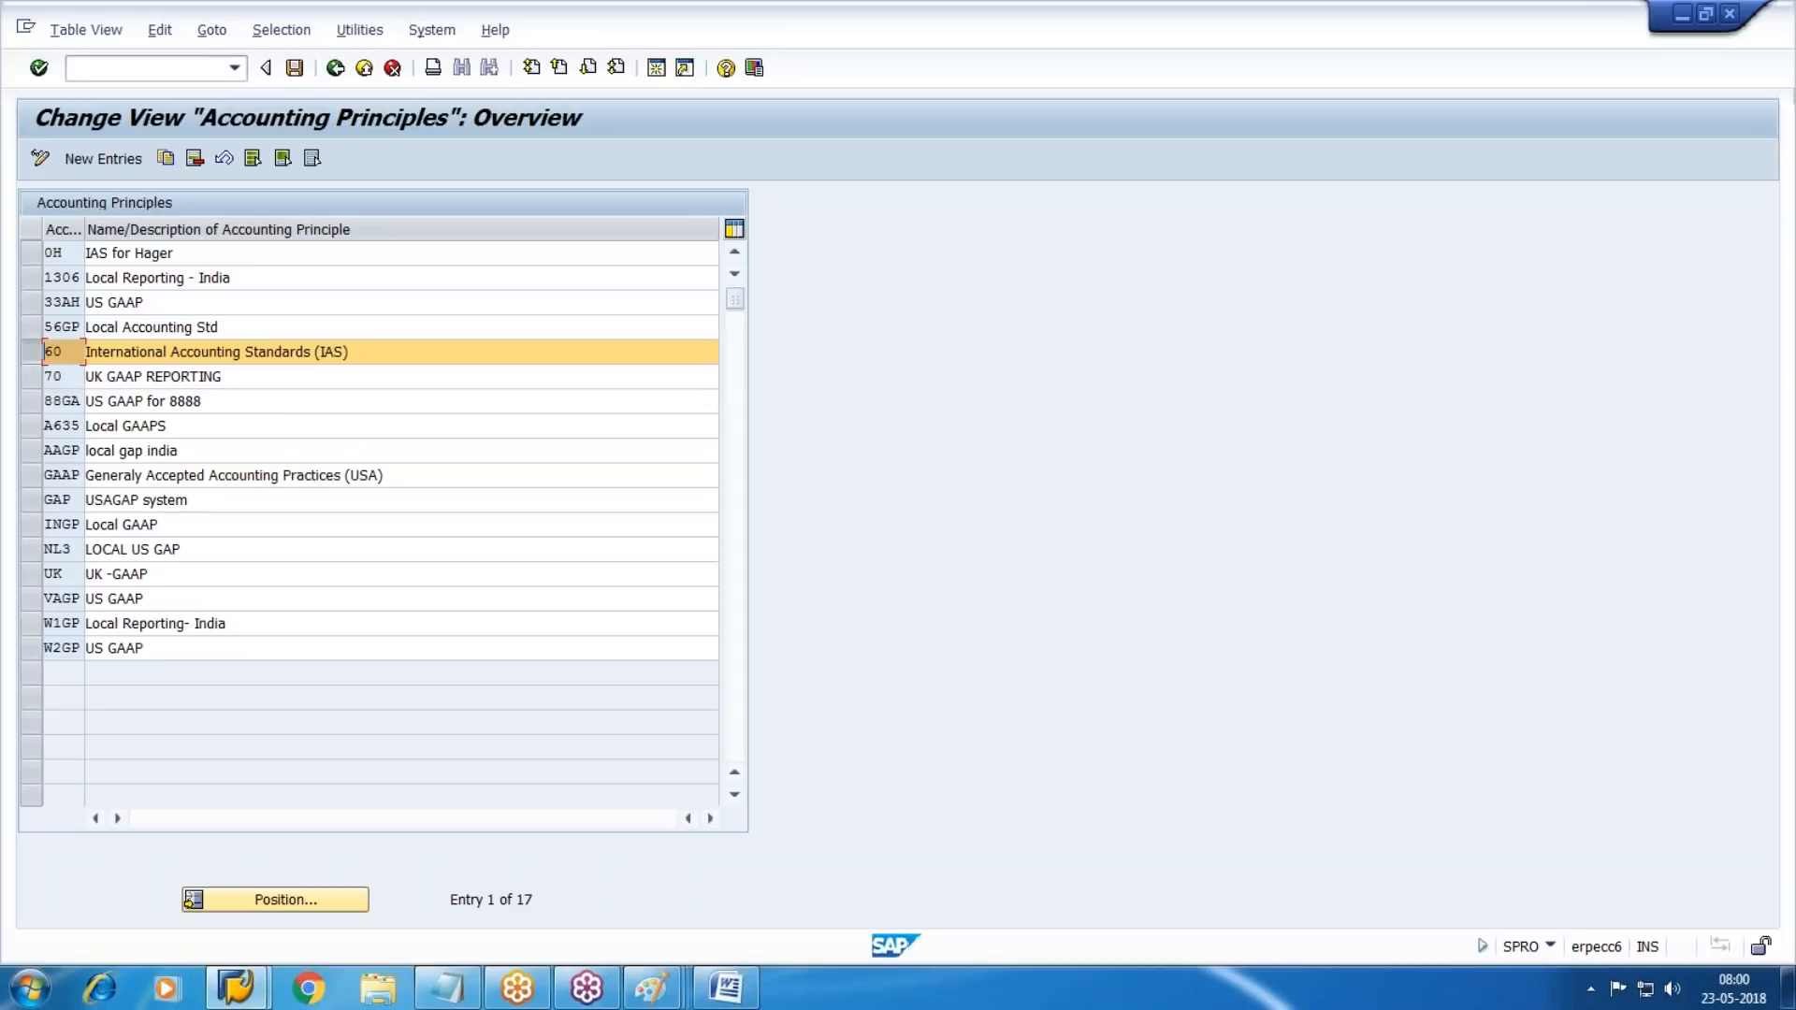
key(F3)
View the assignment of accounting principles to target ledger groups and return to the implementation guide.
scroll(262, 589, down, 2)
click(262, 542)
click(195, 540)
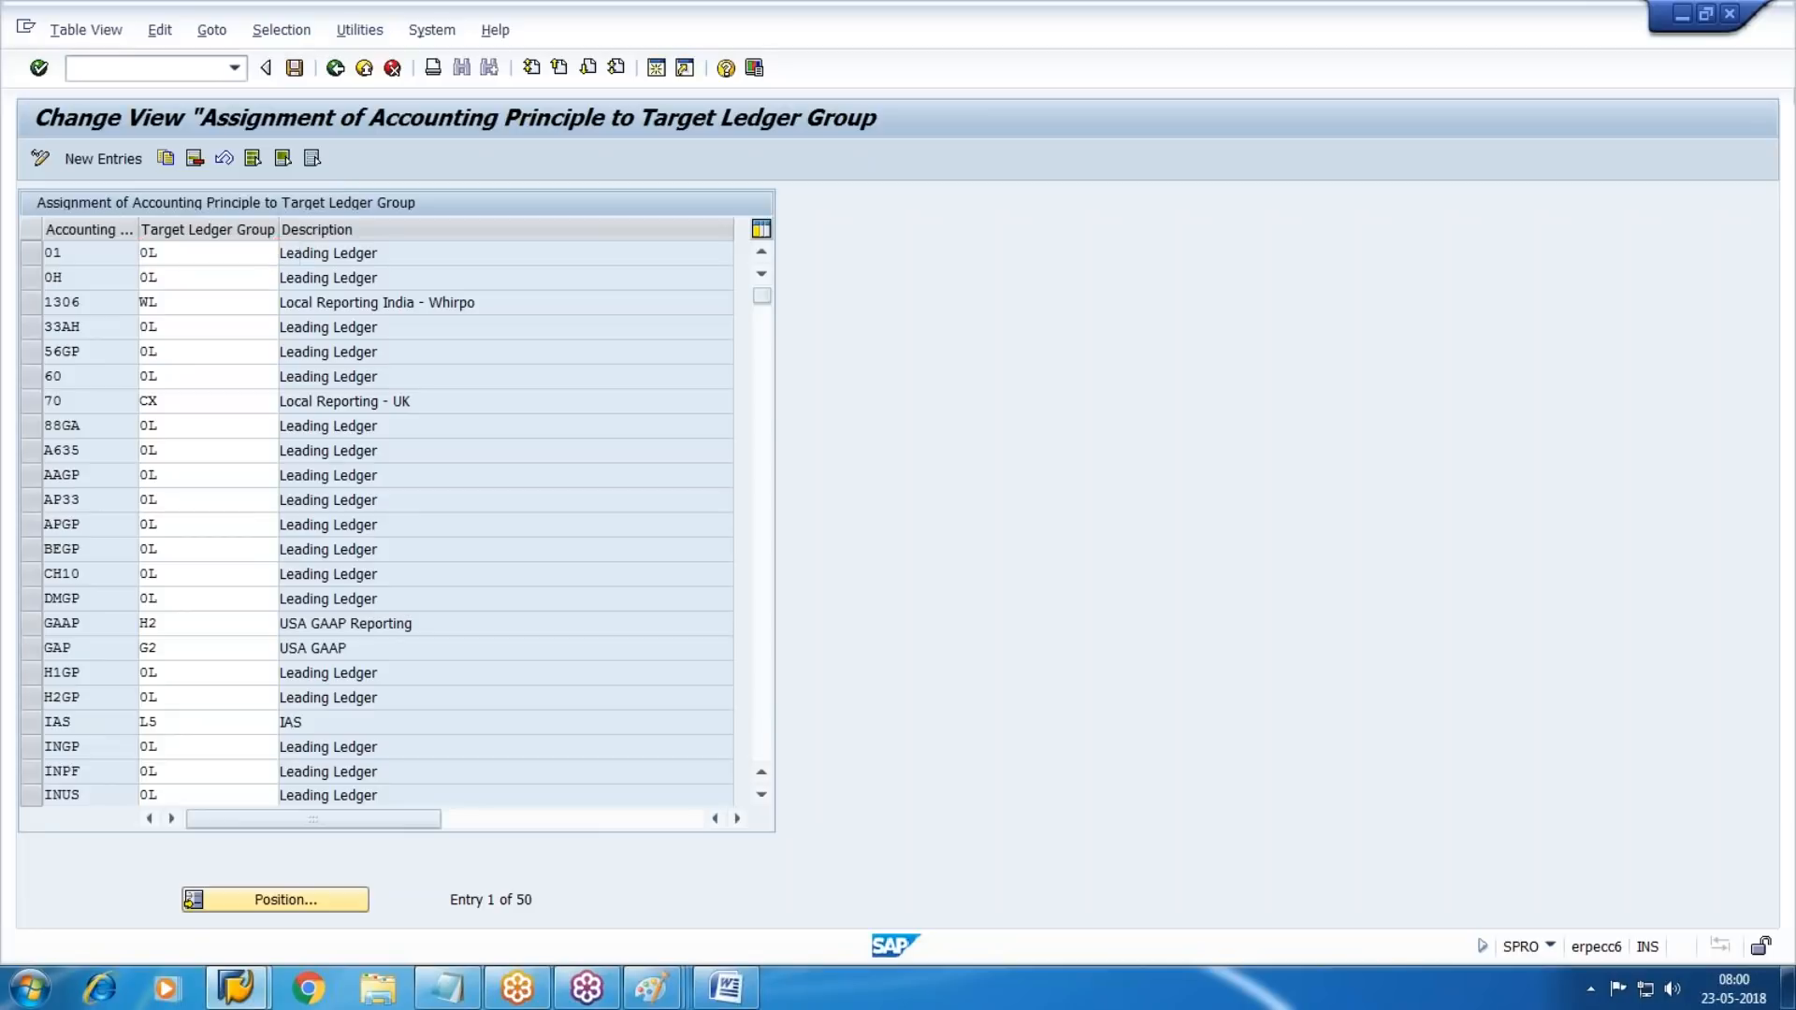
key(F3)
Check accounting principle W1GP for India's local reporting in the accounting principles overview and return to the implementation guide.
click(196, 520)
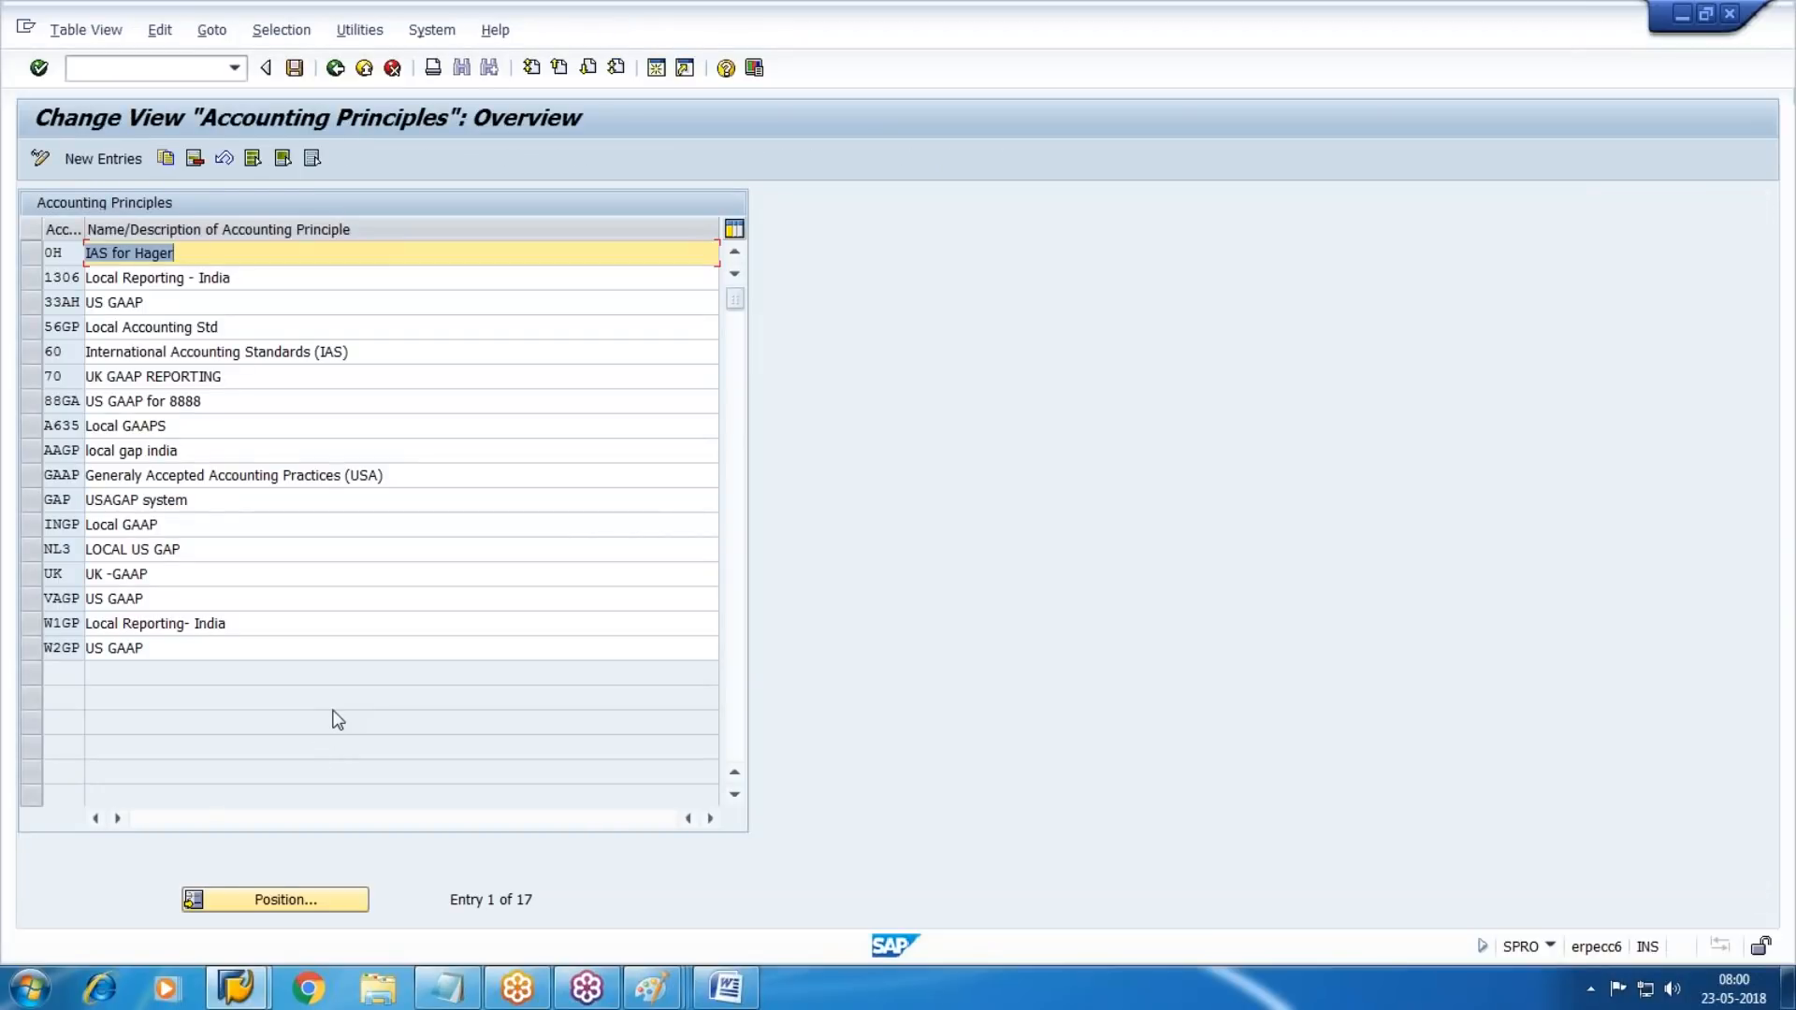
click(47, 625)
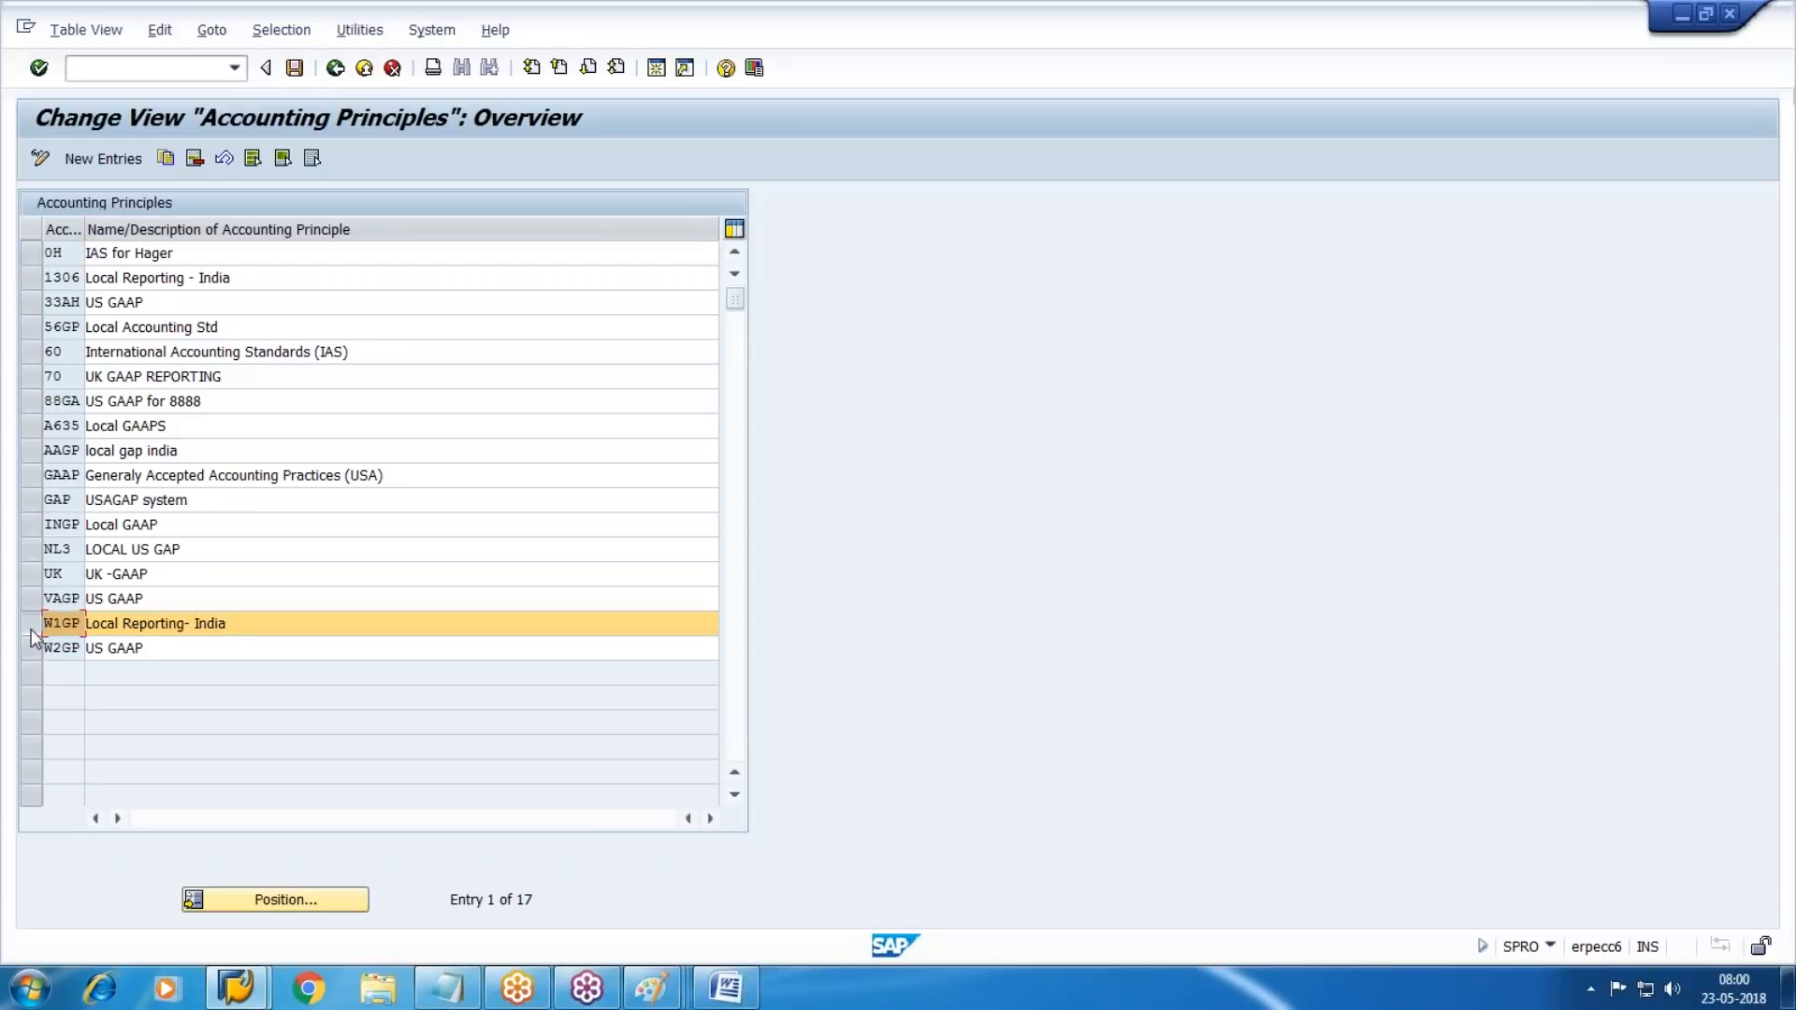
key(F3)
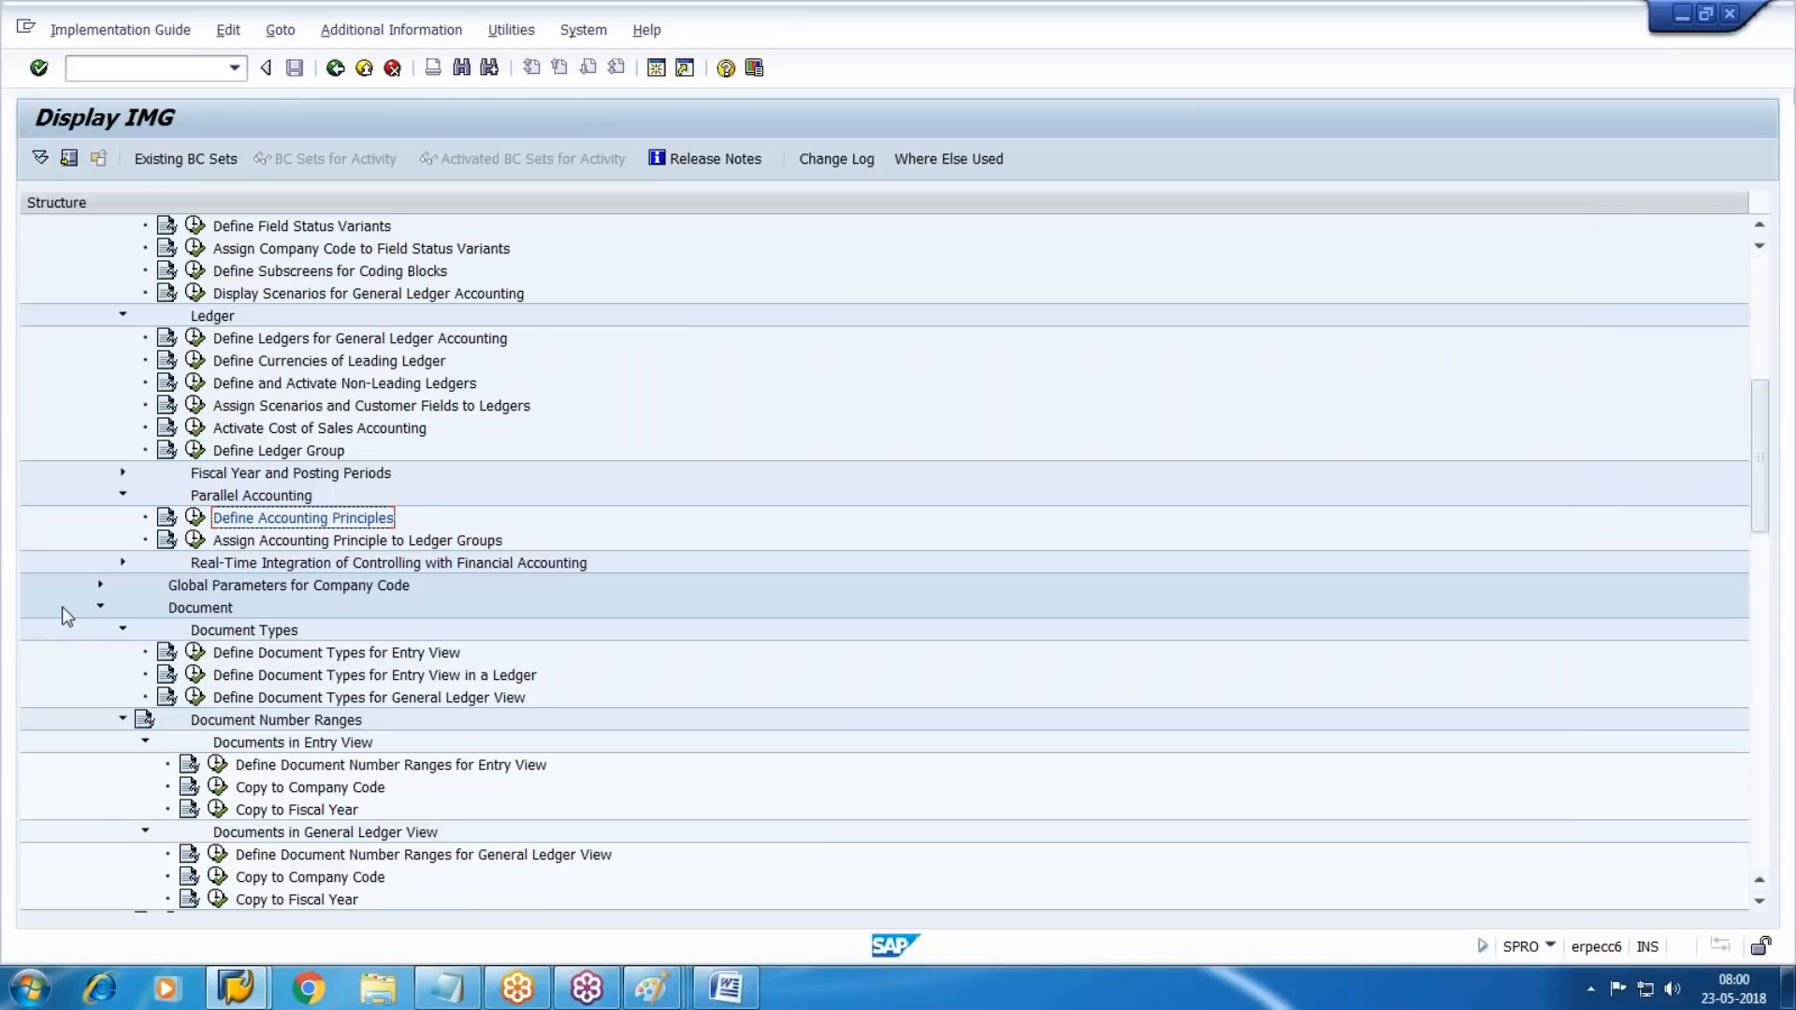
Reopen the accounting principle to ledger group assignment and position the table at accounting principle 60.
click(201, 544)
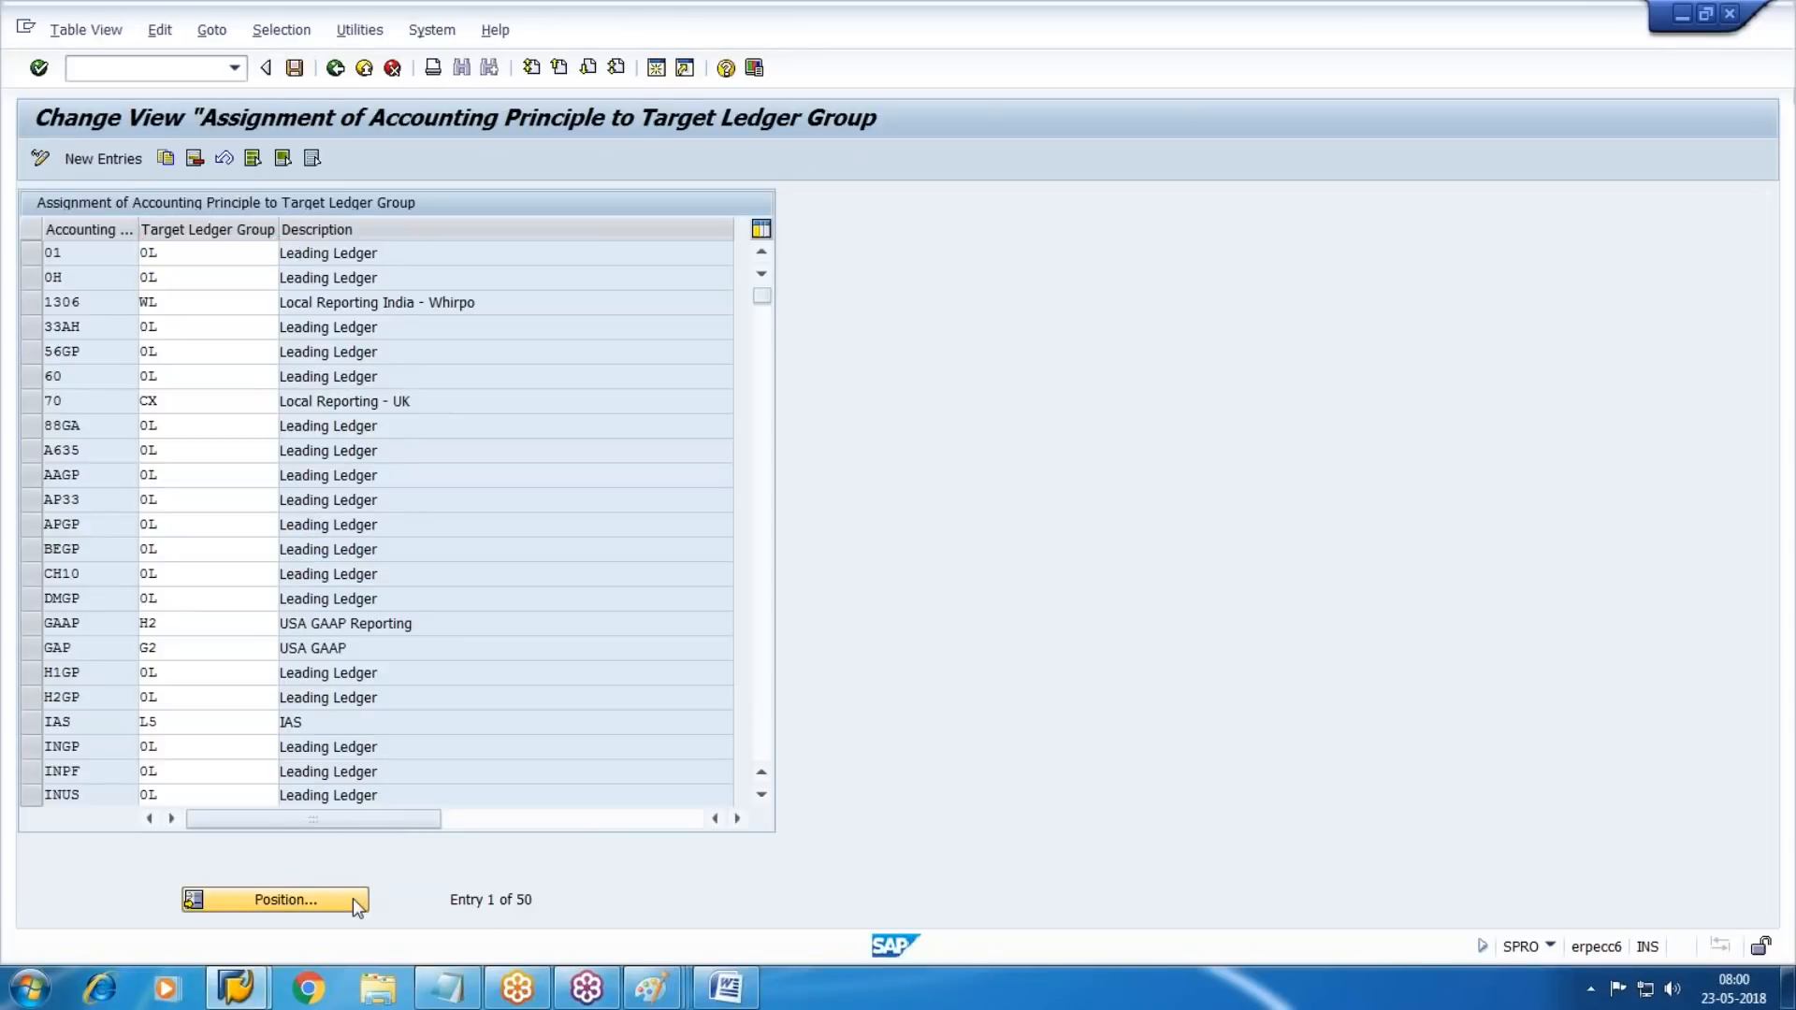
click(352, 898)
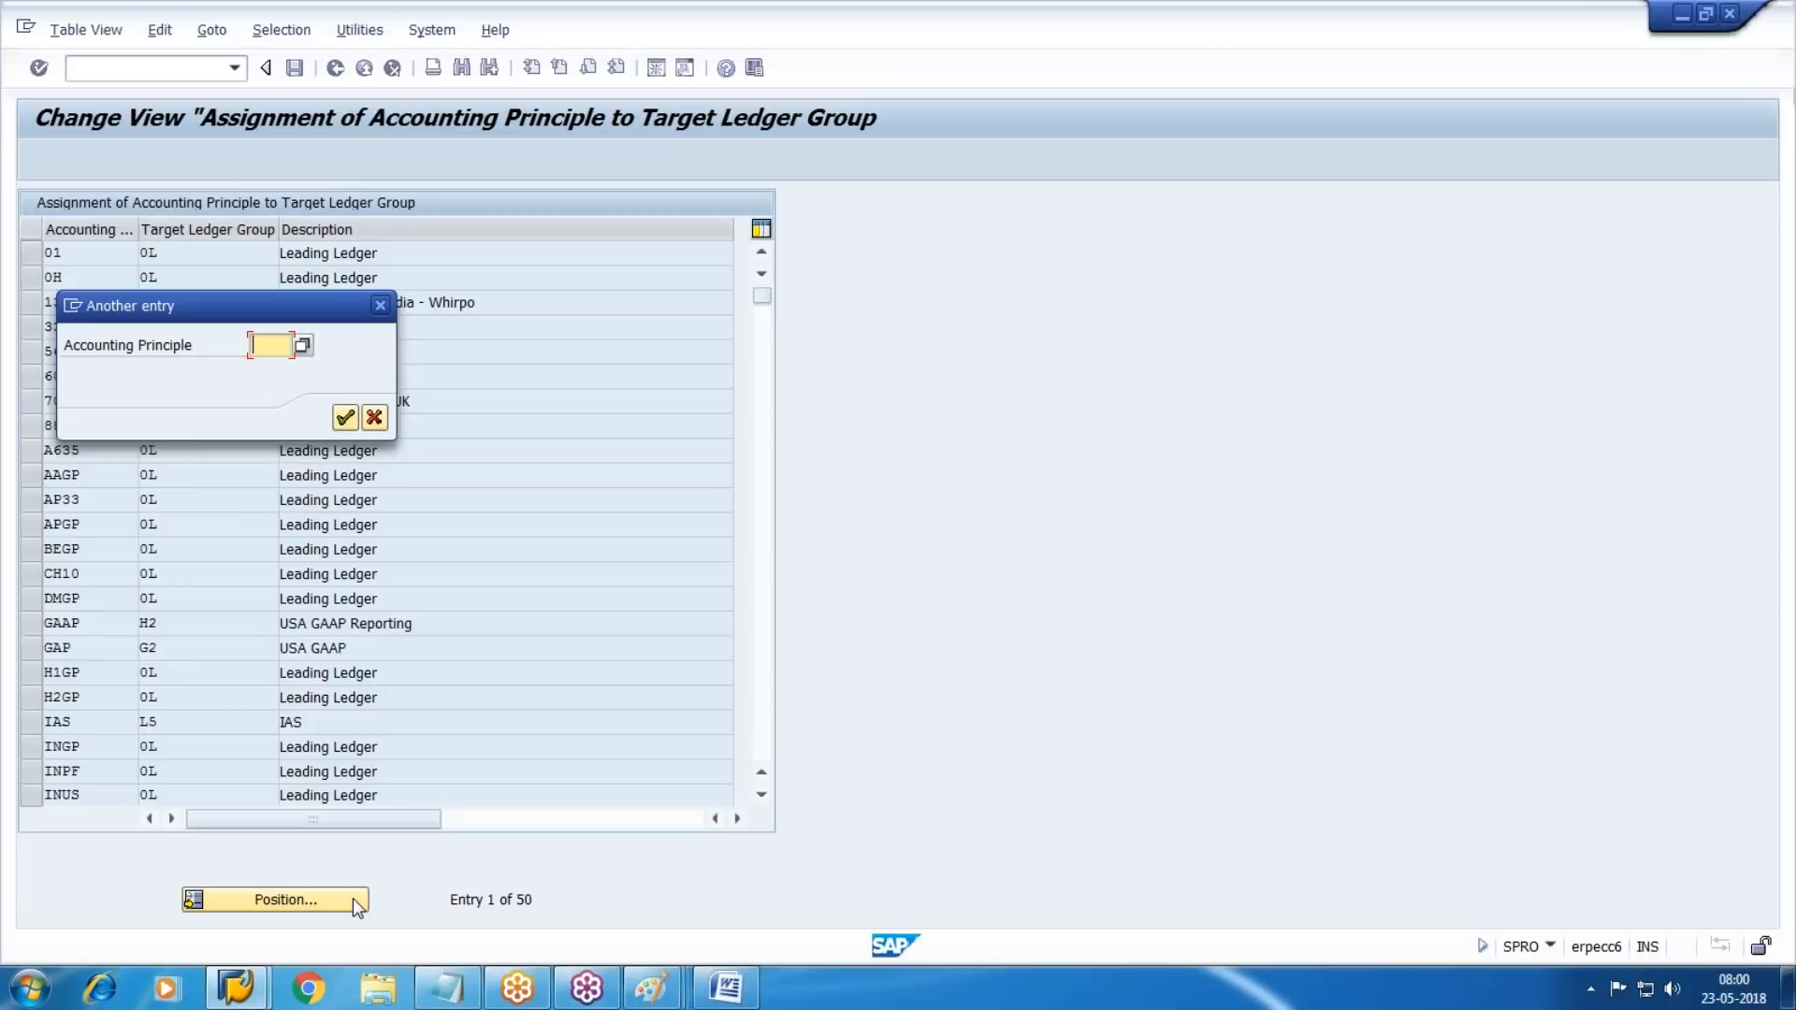
text(60)
key(Return)
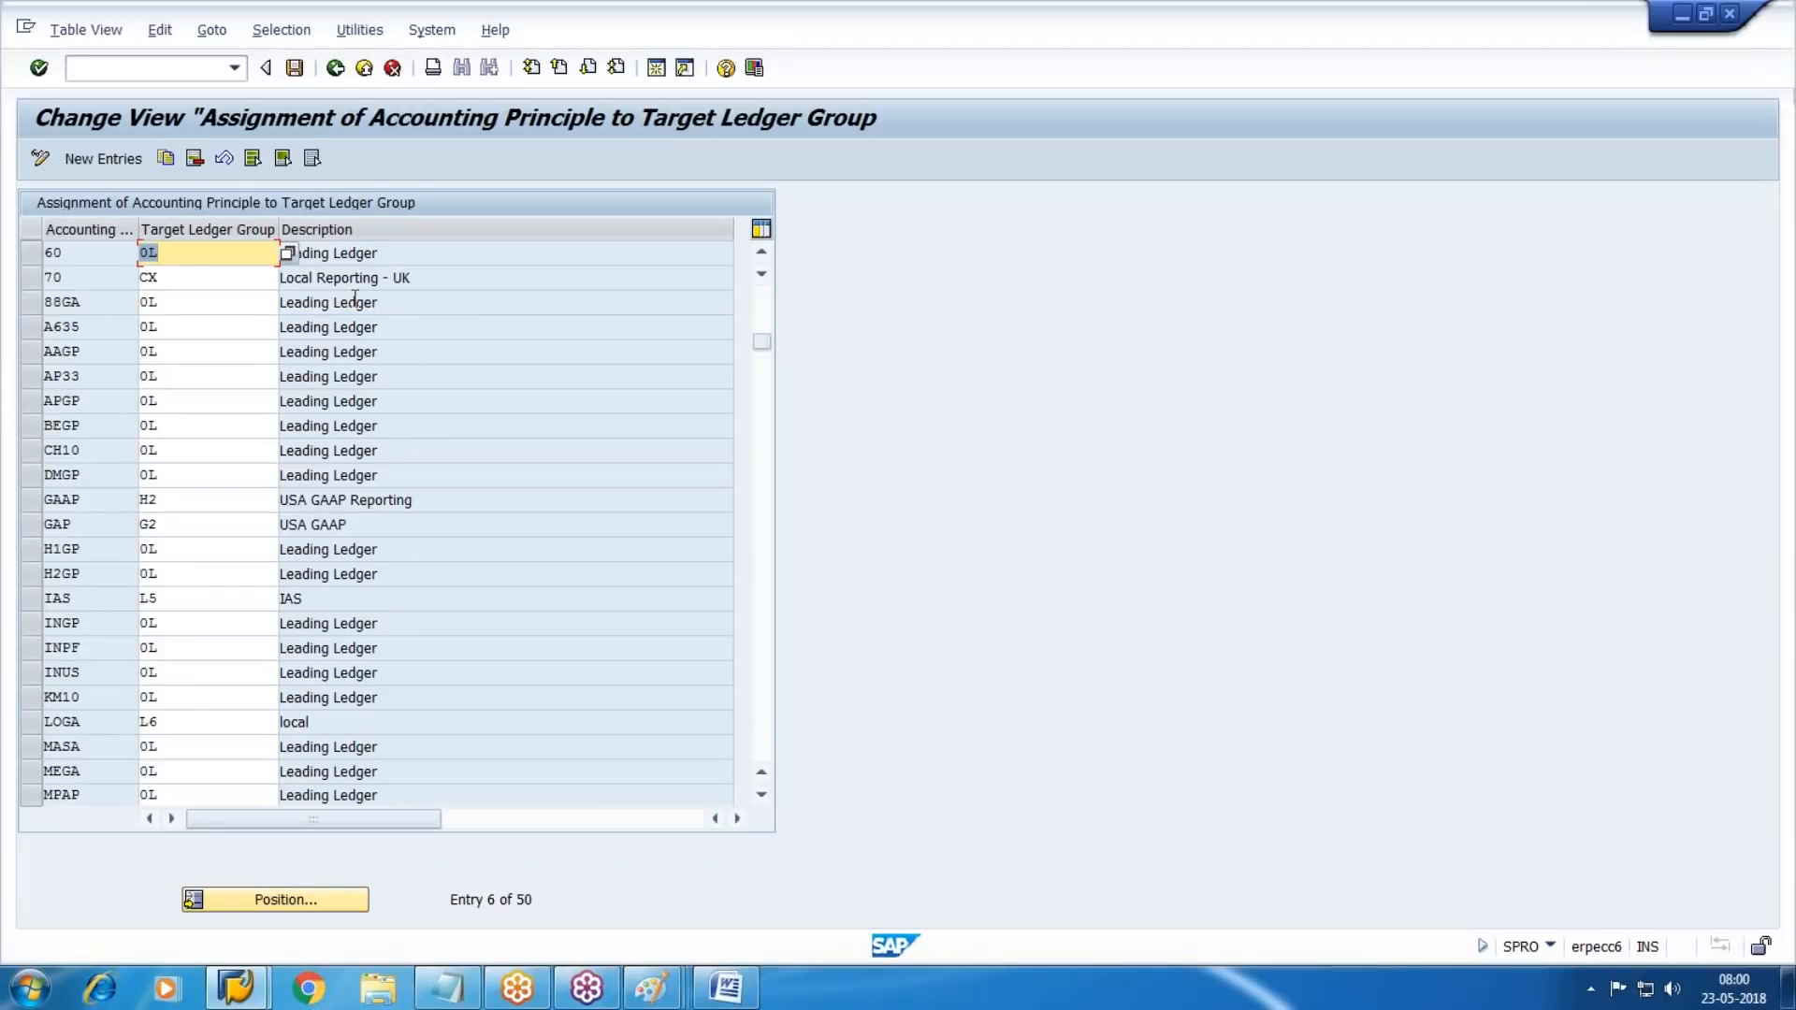
Try to add a new entry assigning accounting principle W1GP to target ledger group W5, and discard it to return to the implementation guide.
click(94, 158)
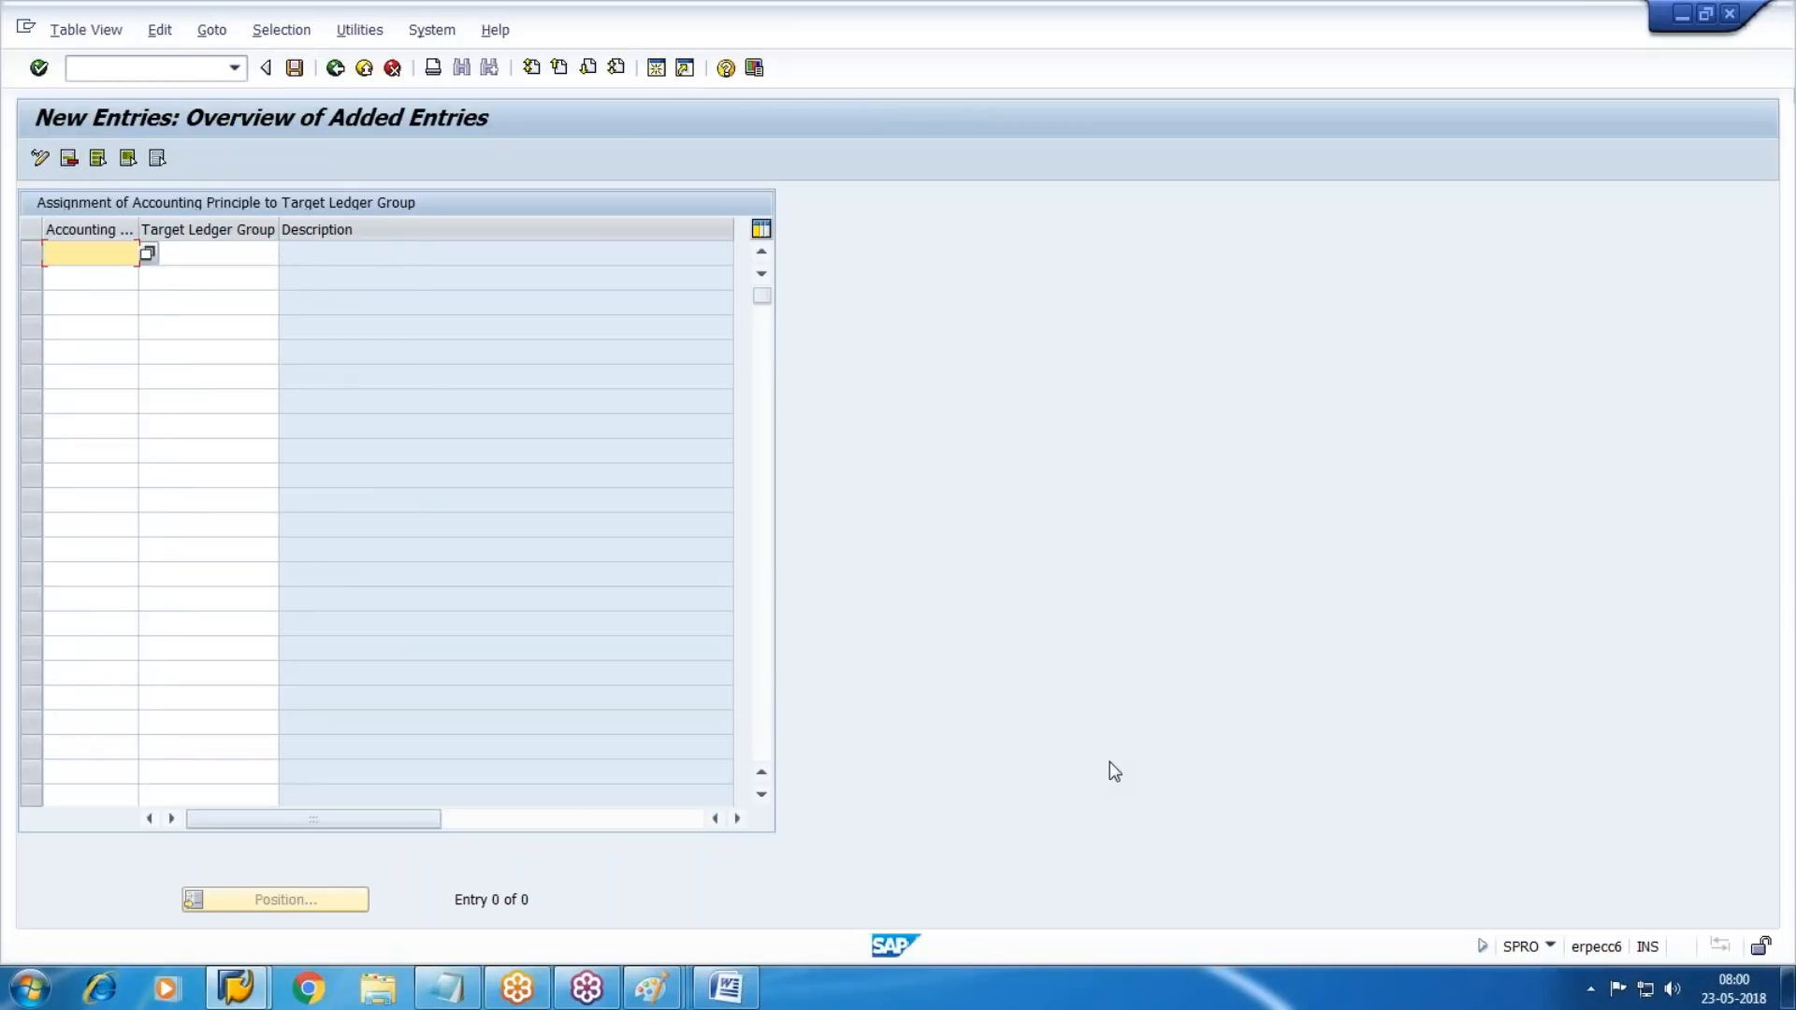
key(F4)
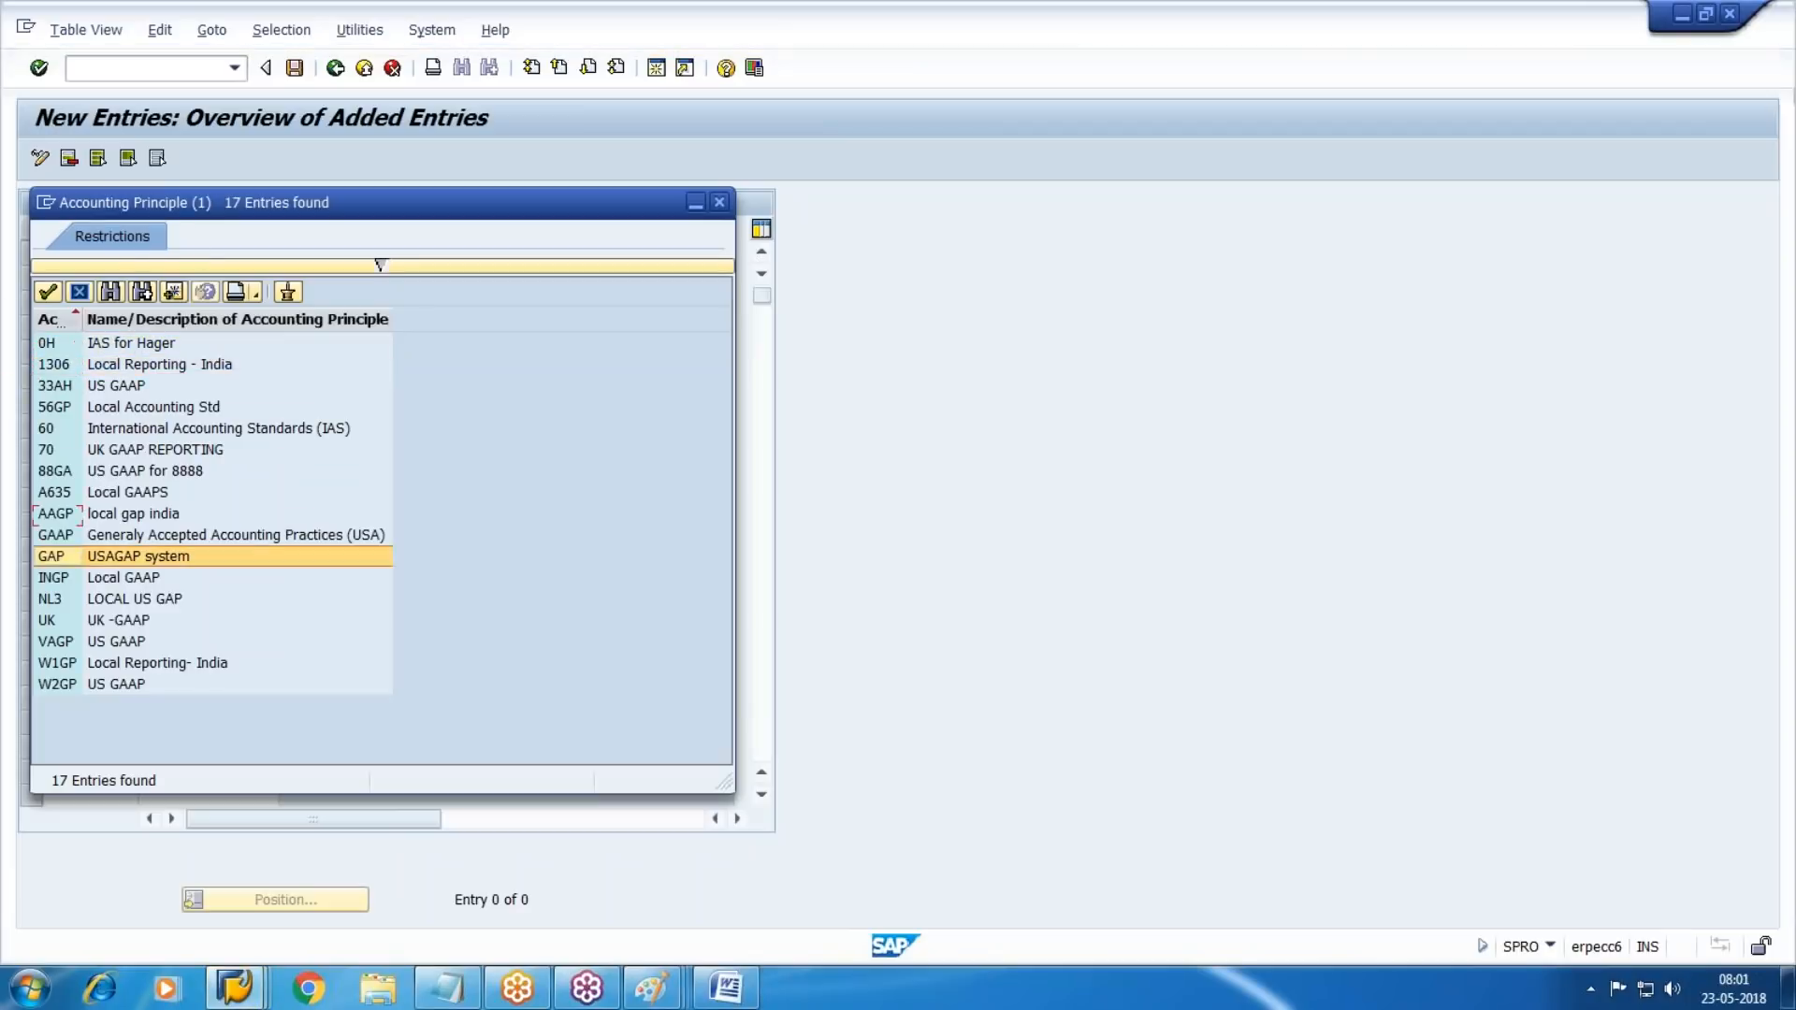
double_click(57, 662)
key(Tab)
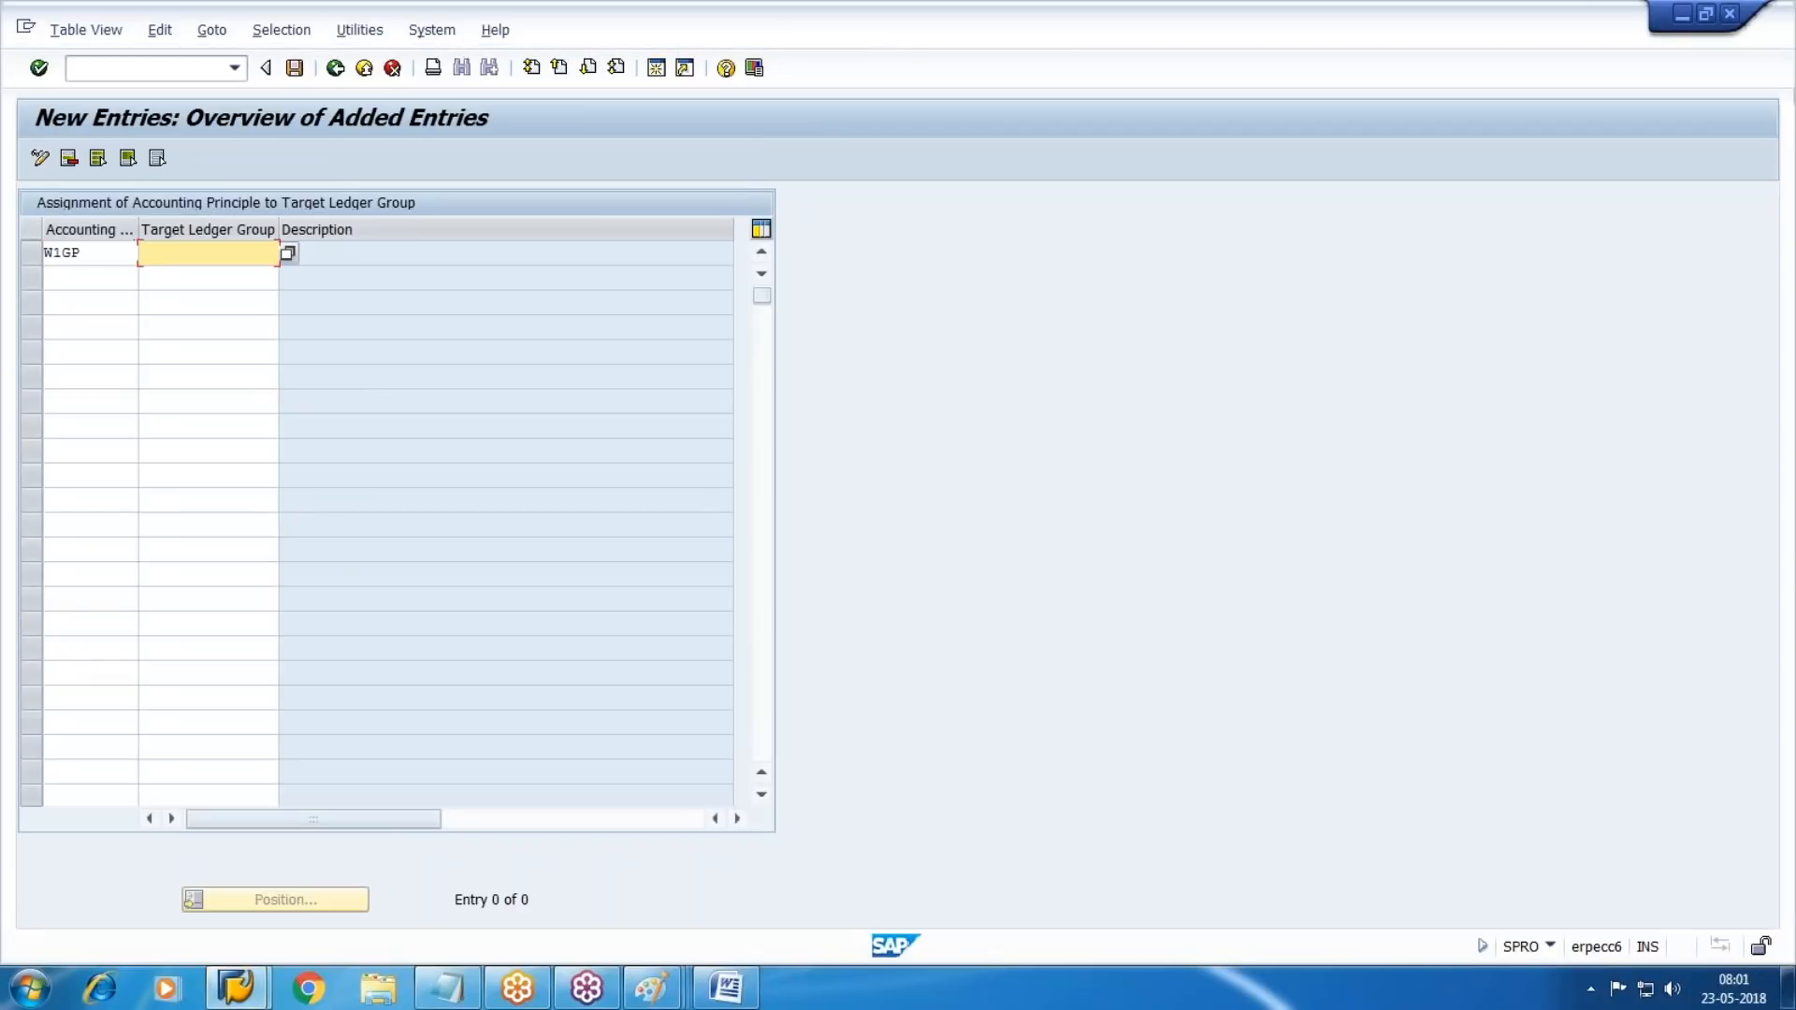
text(W5)
key(Return)
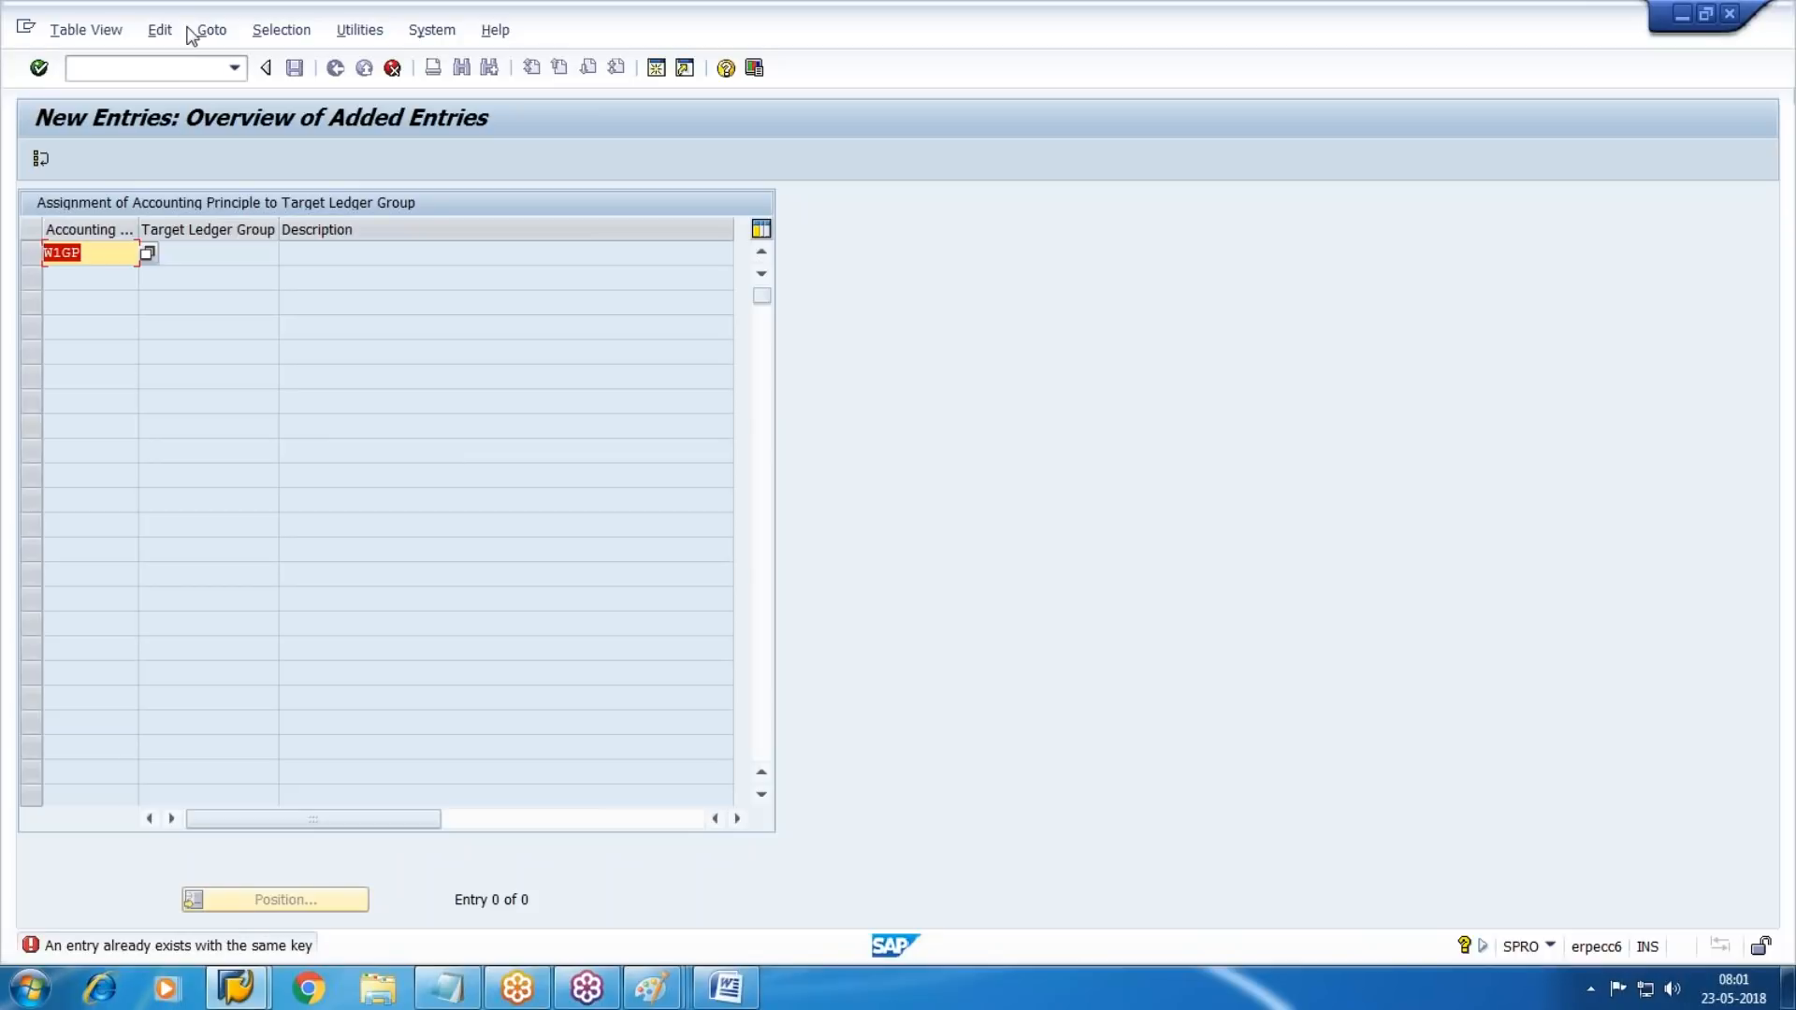
click(392, 67)
key(Left)
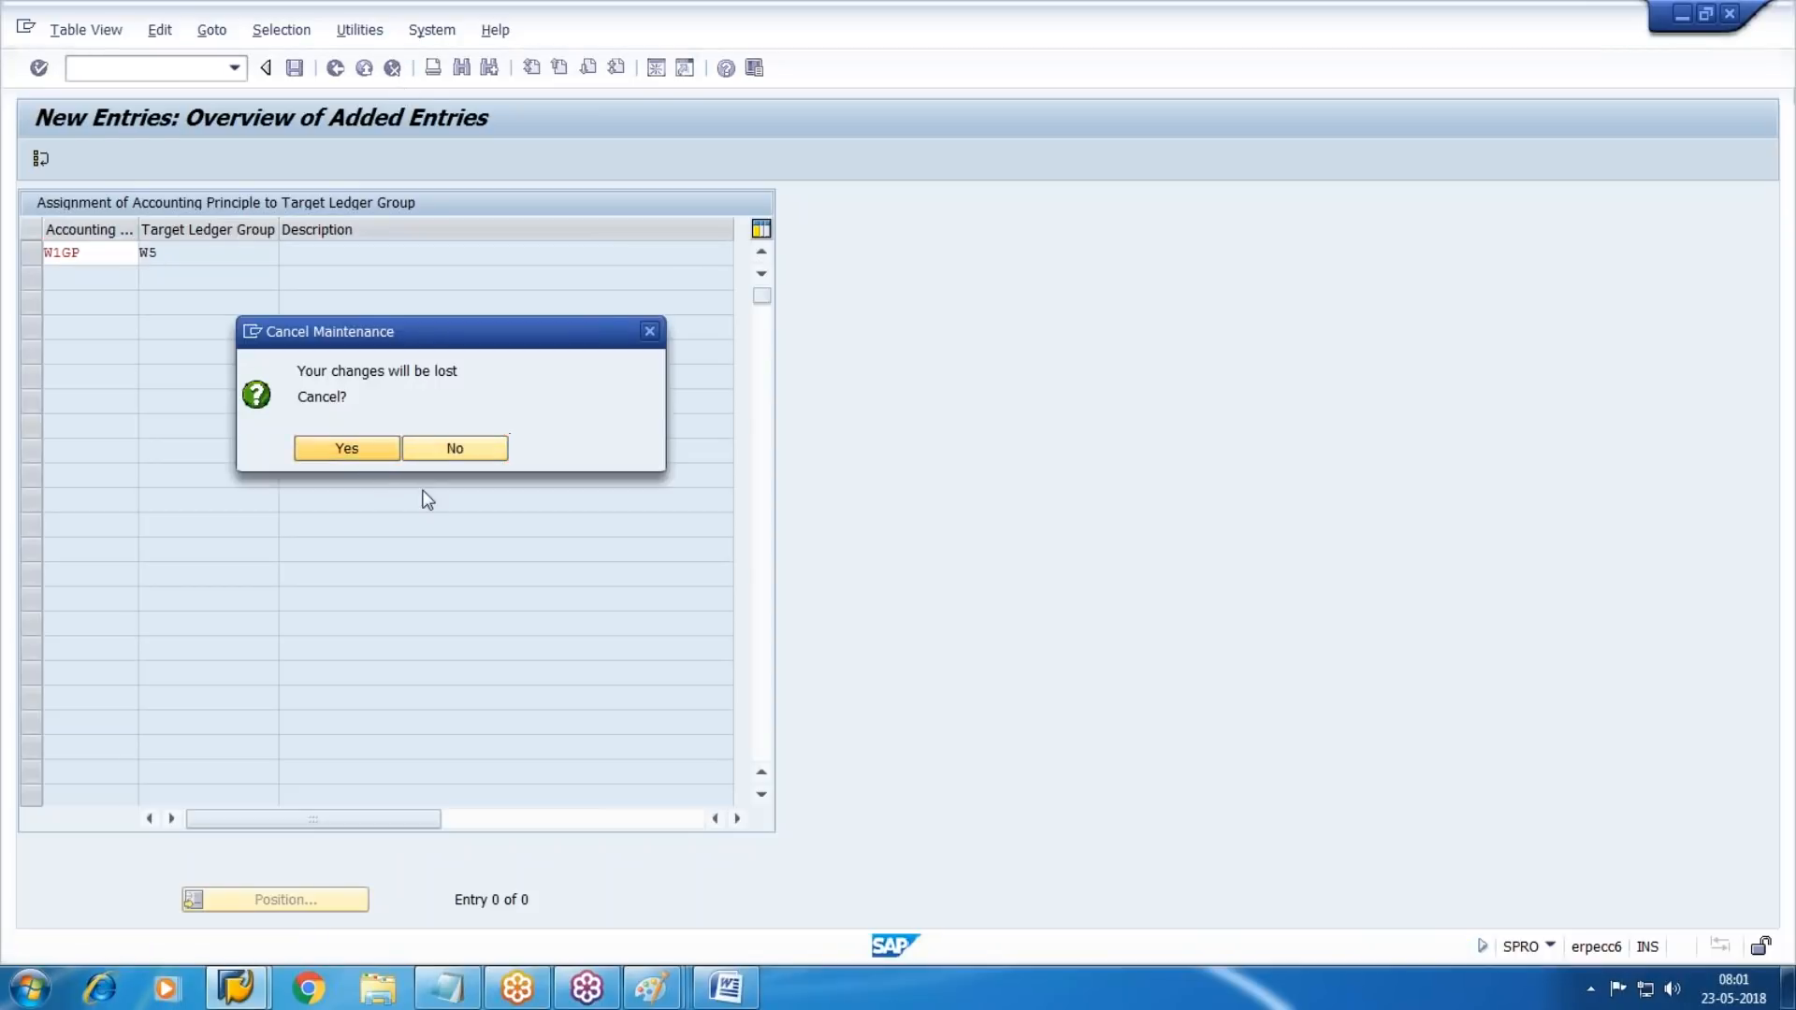
key(Return)
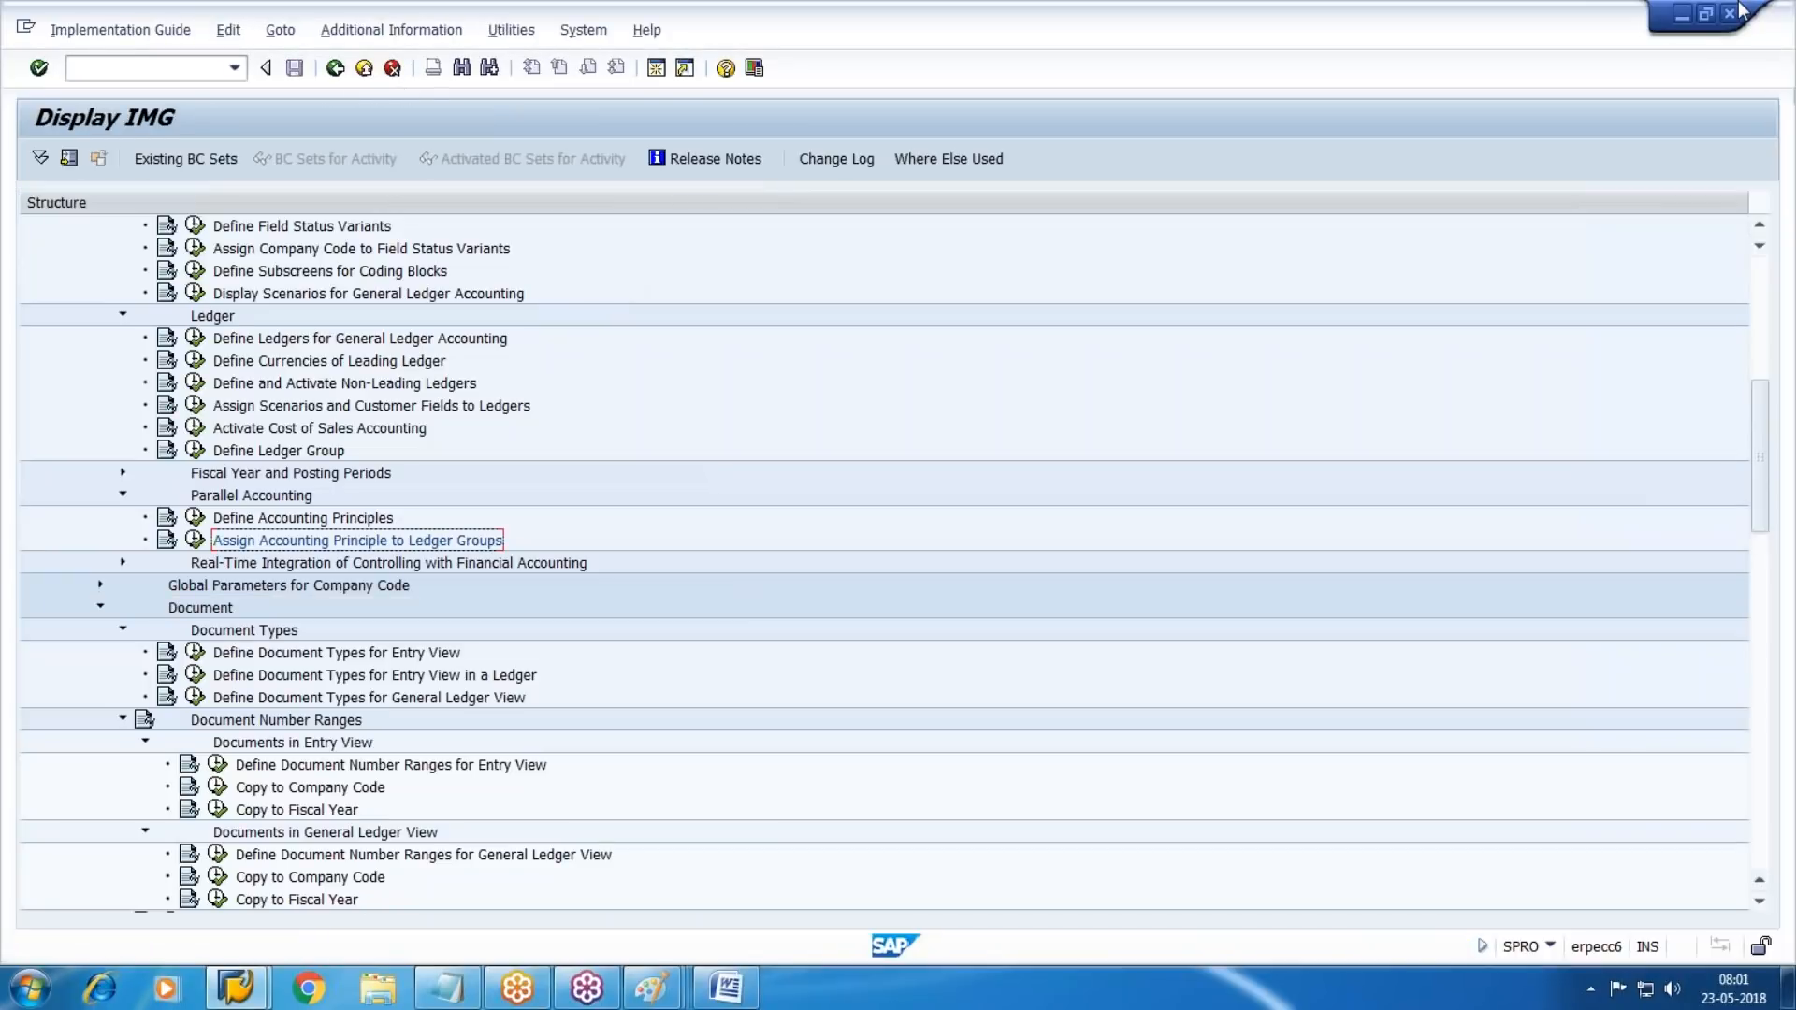